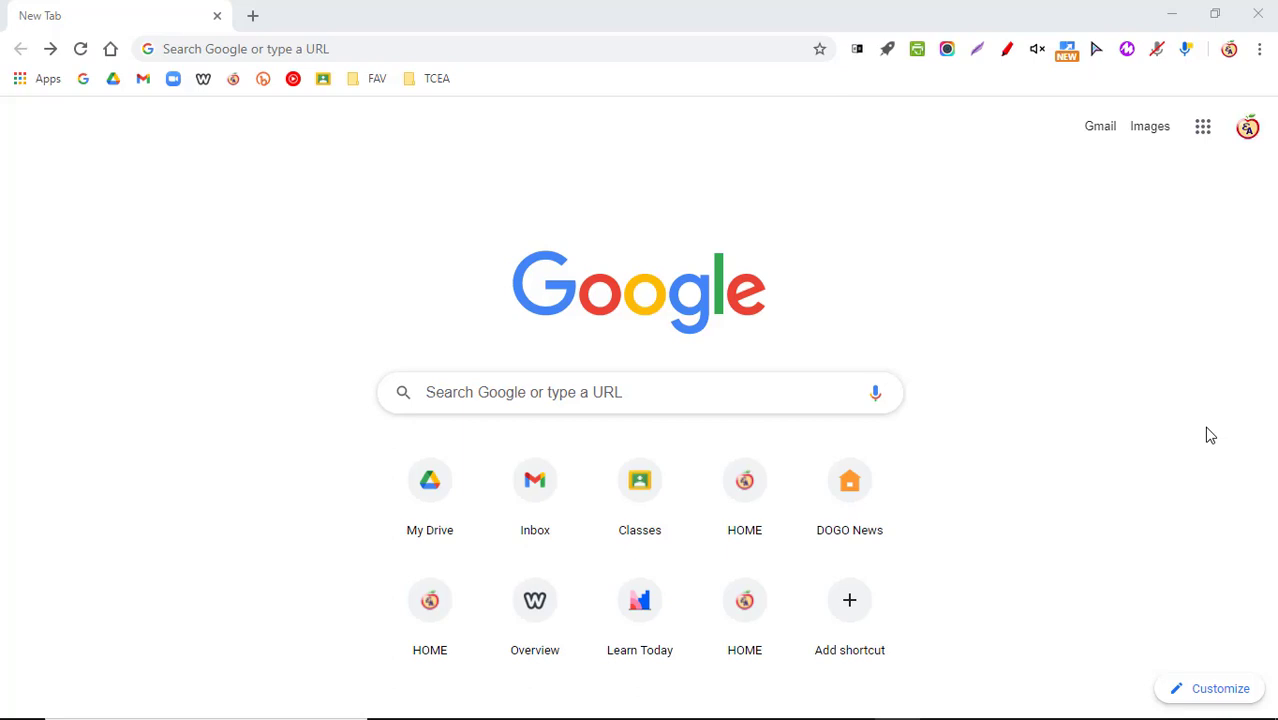
pyautogui.click(1205, 133)
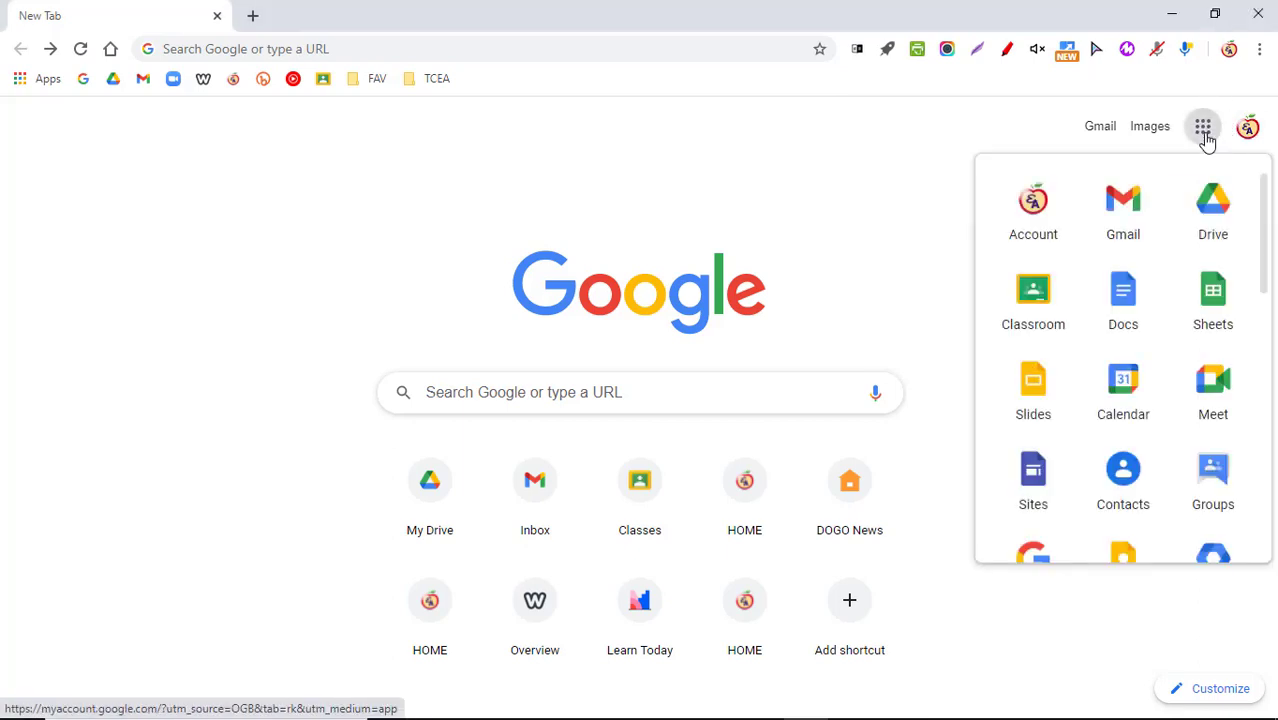
pyautogui.click(550, 49)
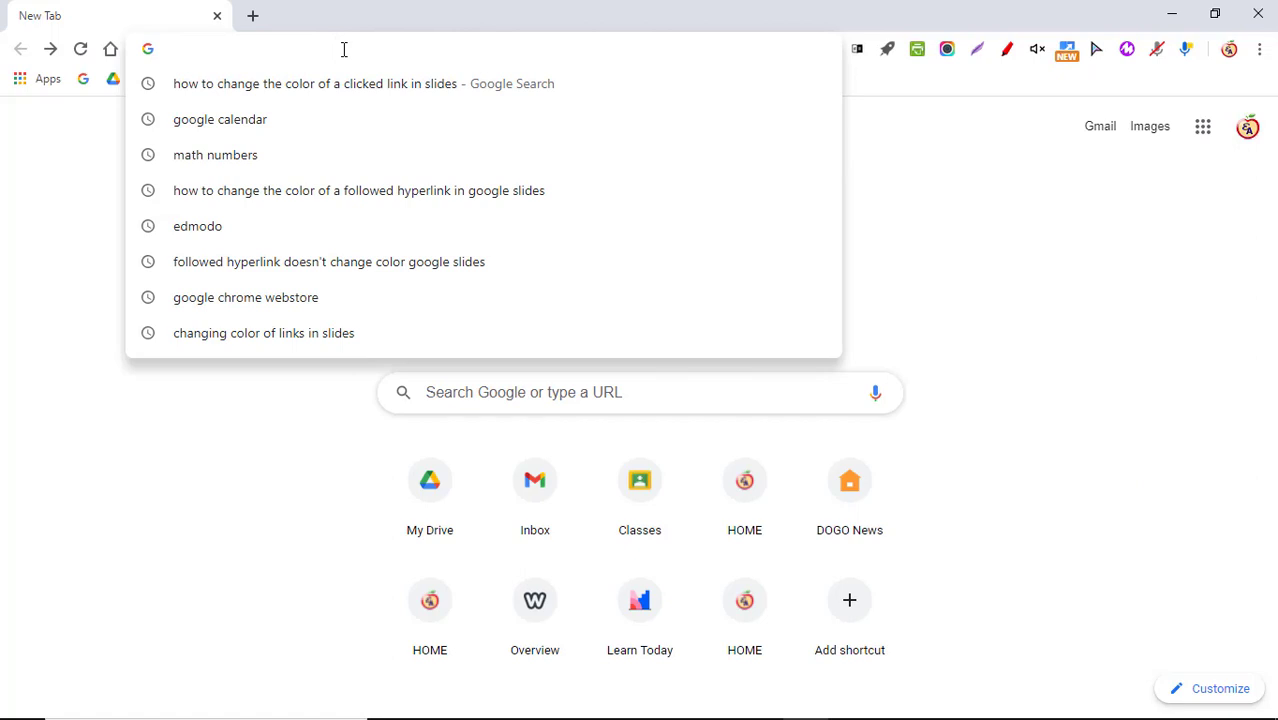
pyautogui.write('classroo')
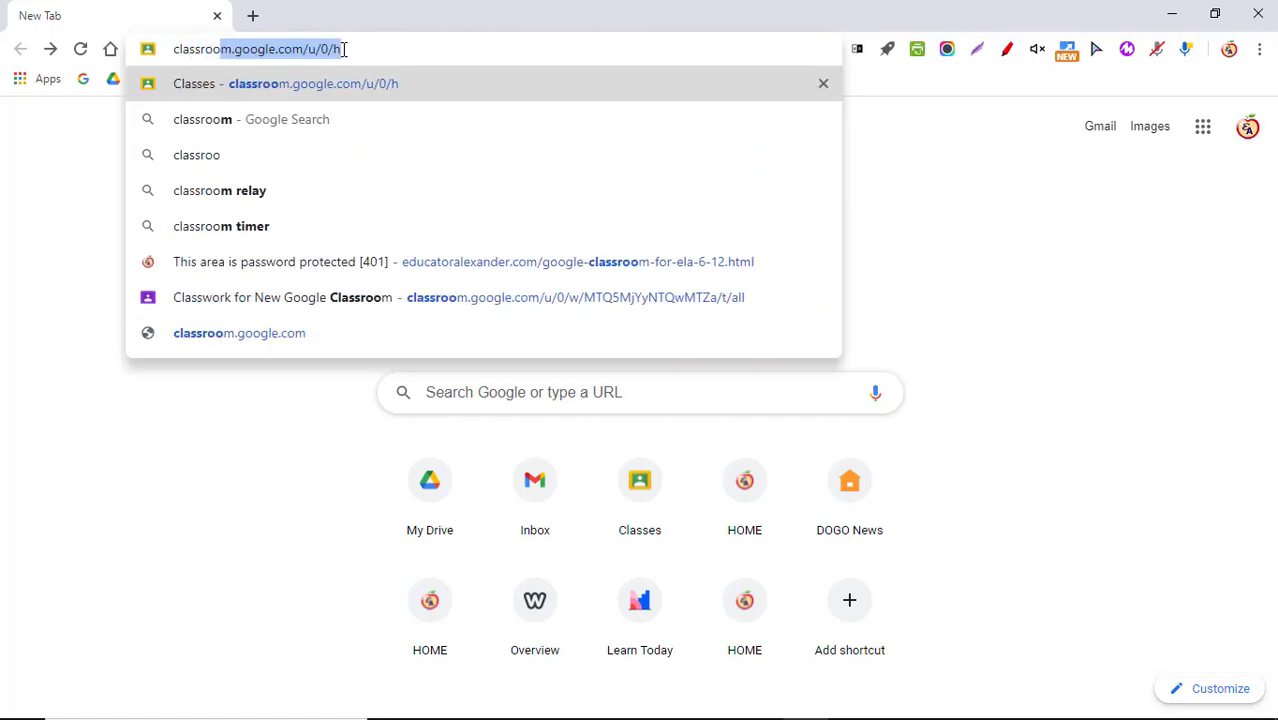
pyautogui.write('m.googl')
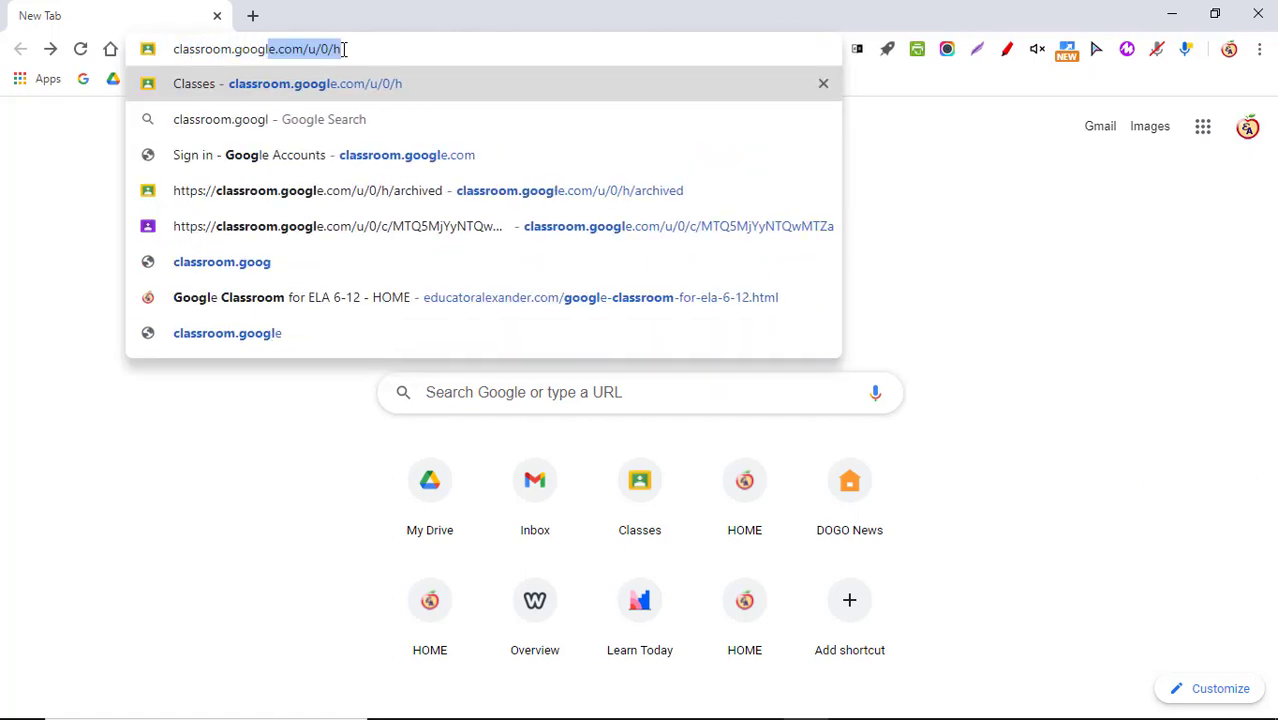
pyautogui.write('e.com')
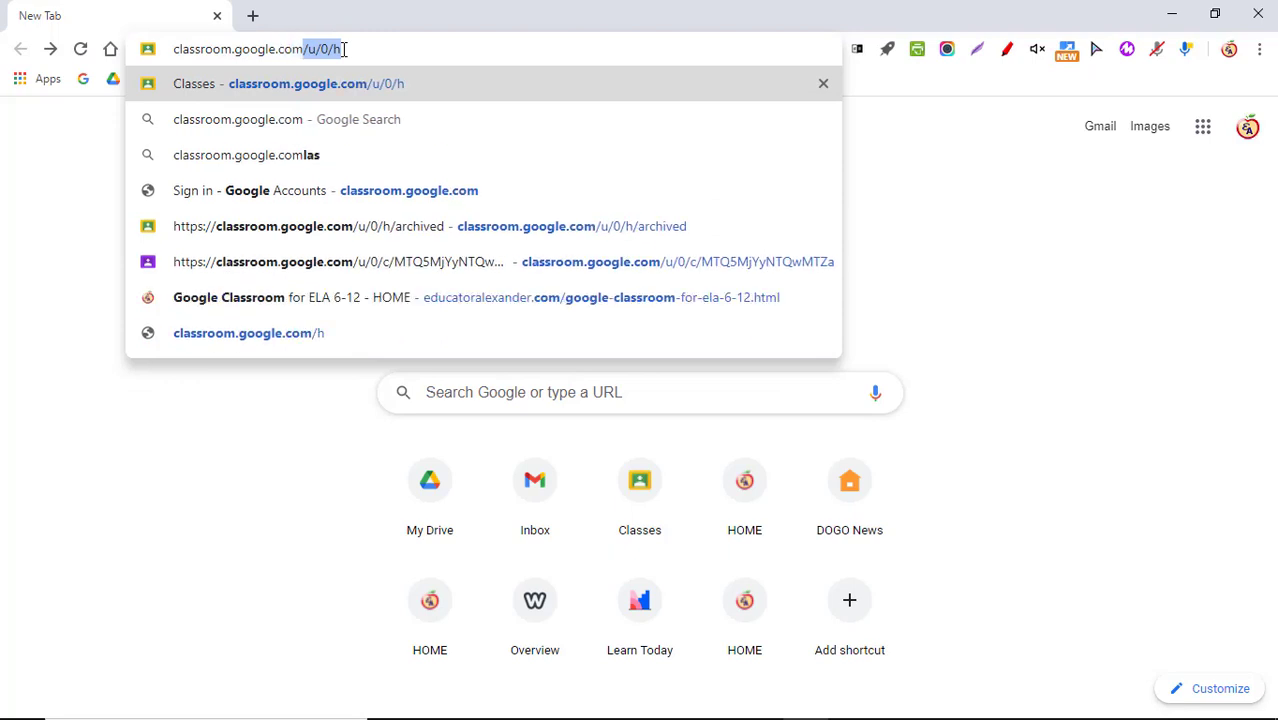
pyautogui.press('Delete')
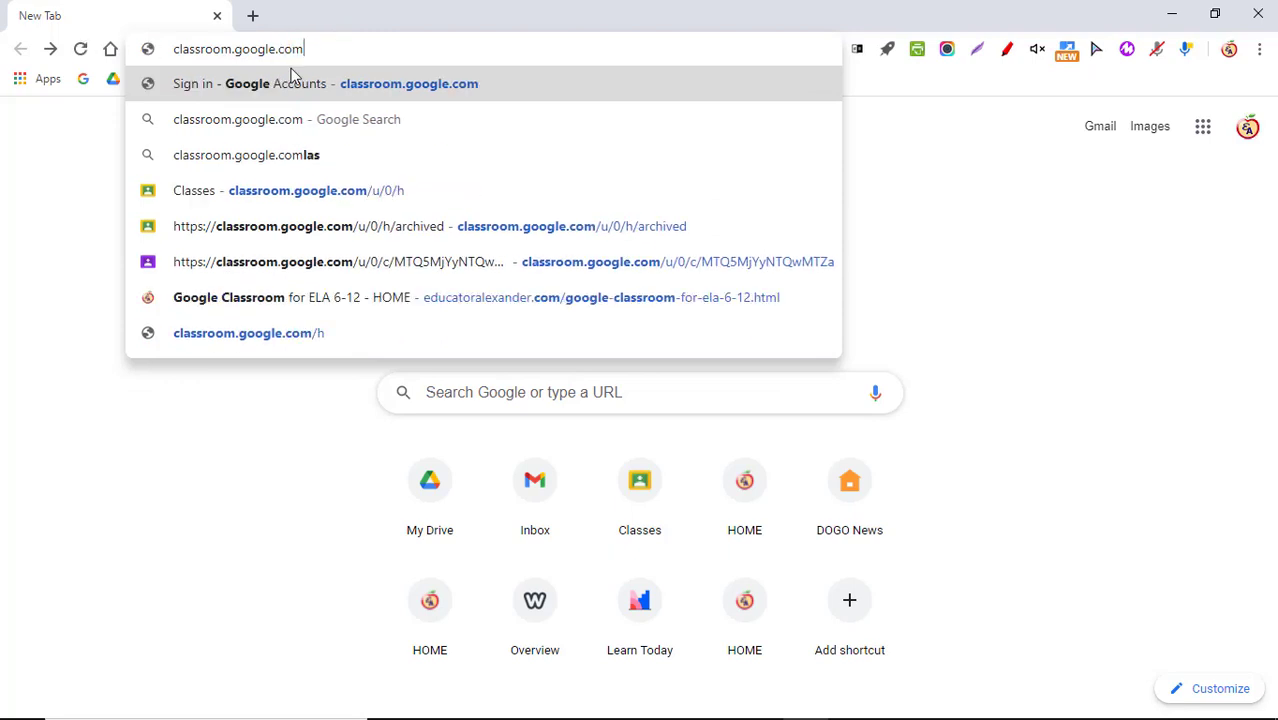
pyautogui.click(25, 178)
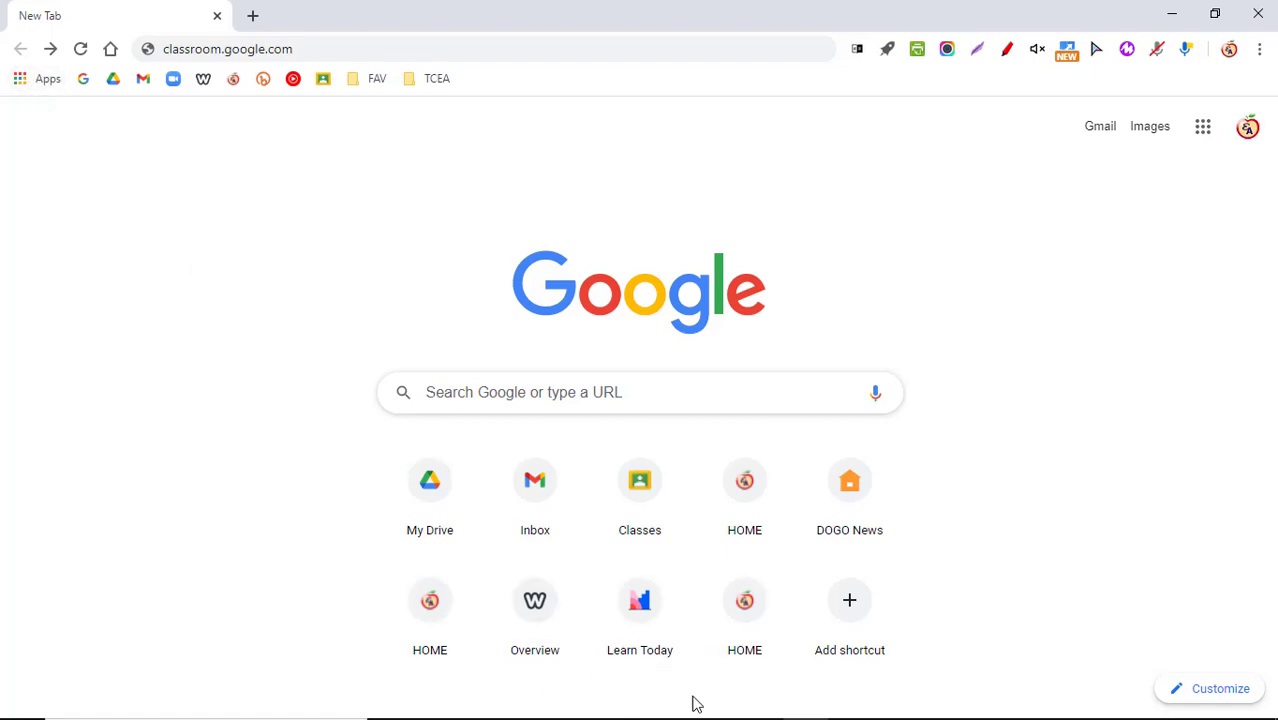
# View the browser's page of installed apps, and return to the new tab page.
pyautogui.click(52, 84)
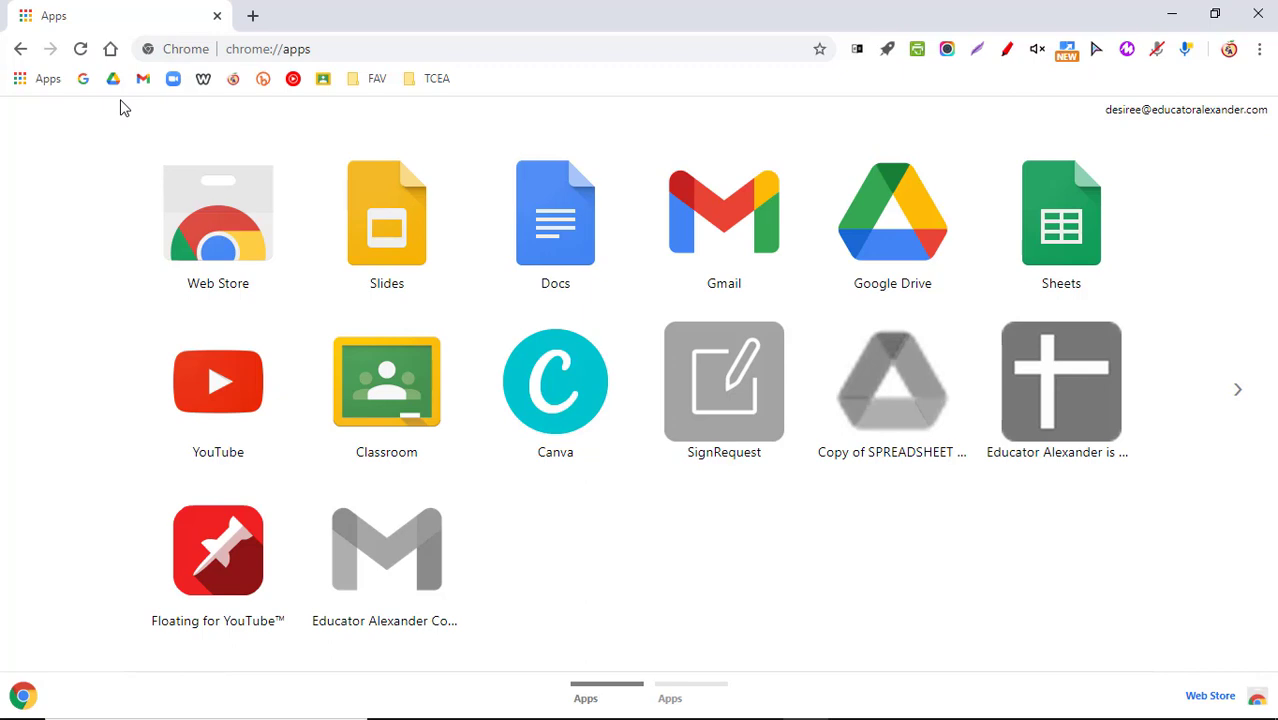
pyautogui.click(21, 51)
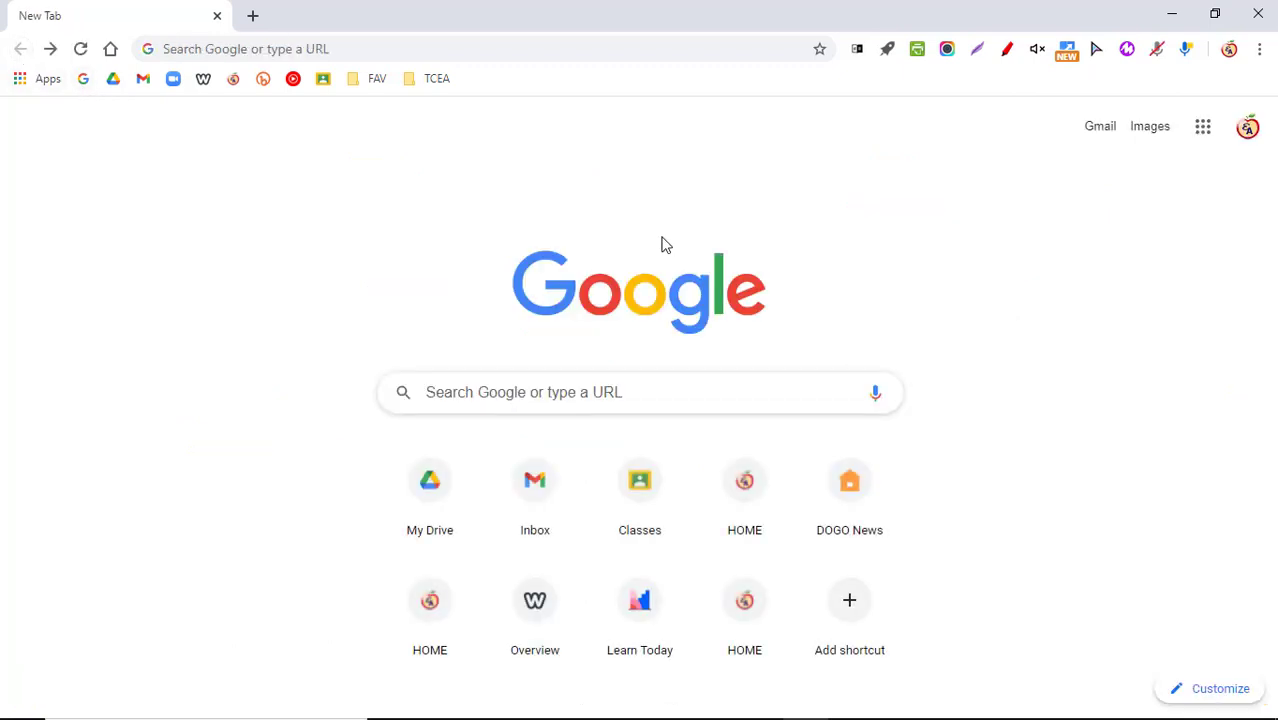
pyautogui.click(461, 45)
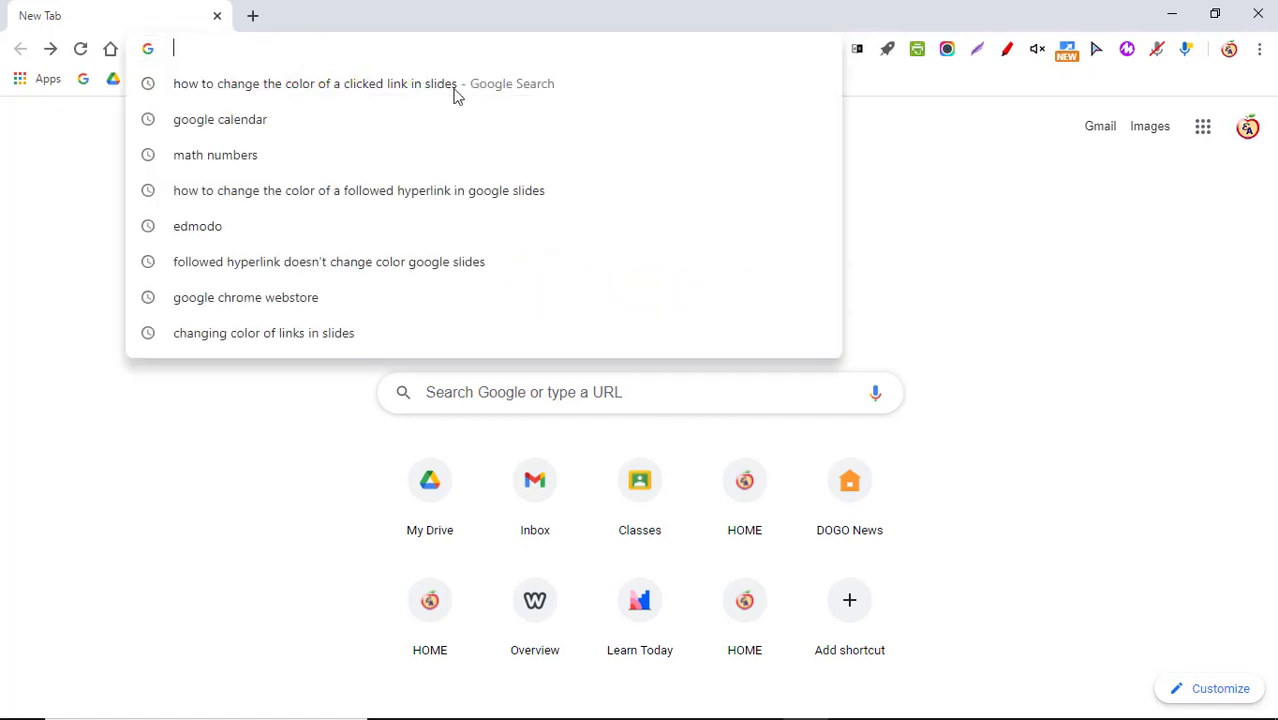
pyautogui.click(1089, 280)
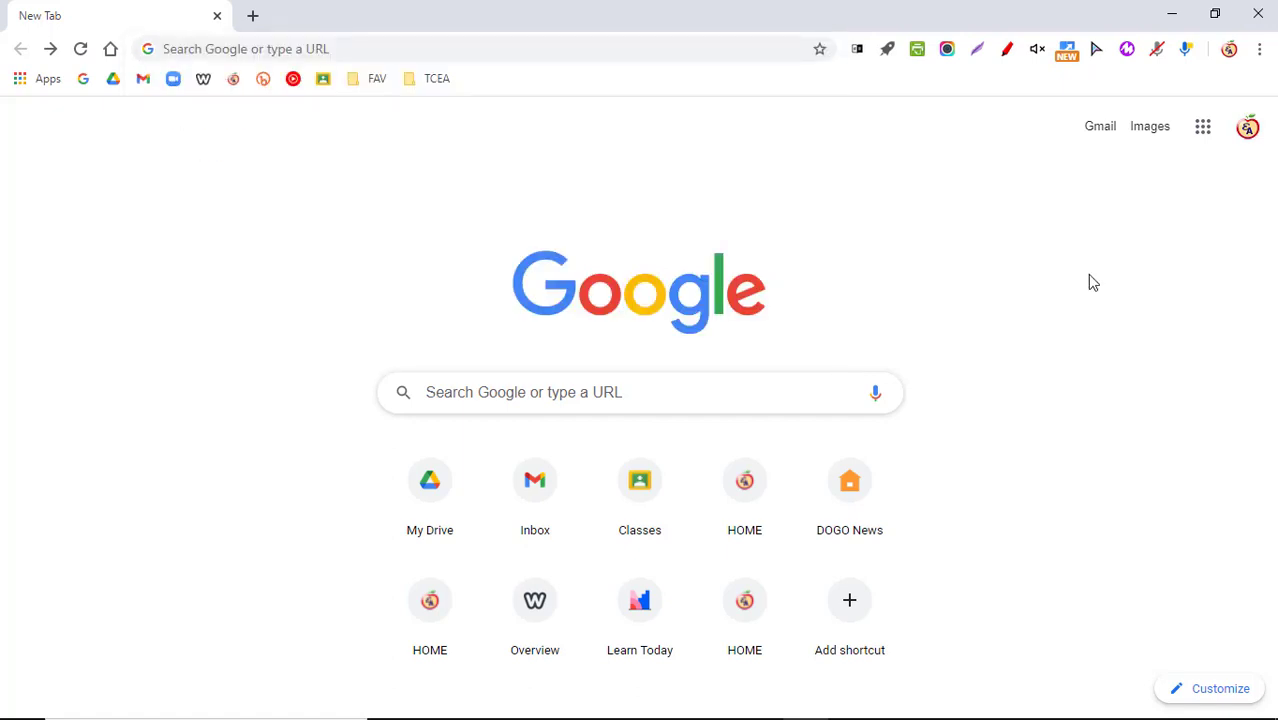
# Open Classroom from the Google apps launcher.
pyautogui.click(1204, 130)
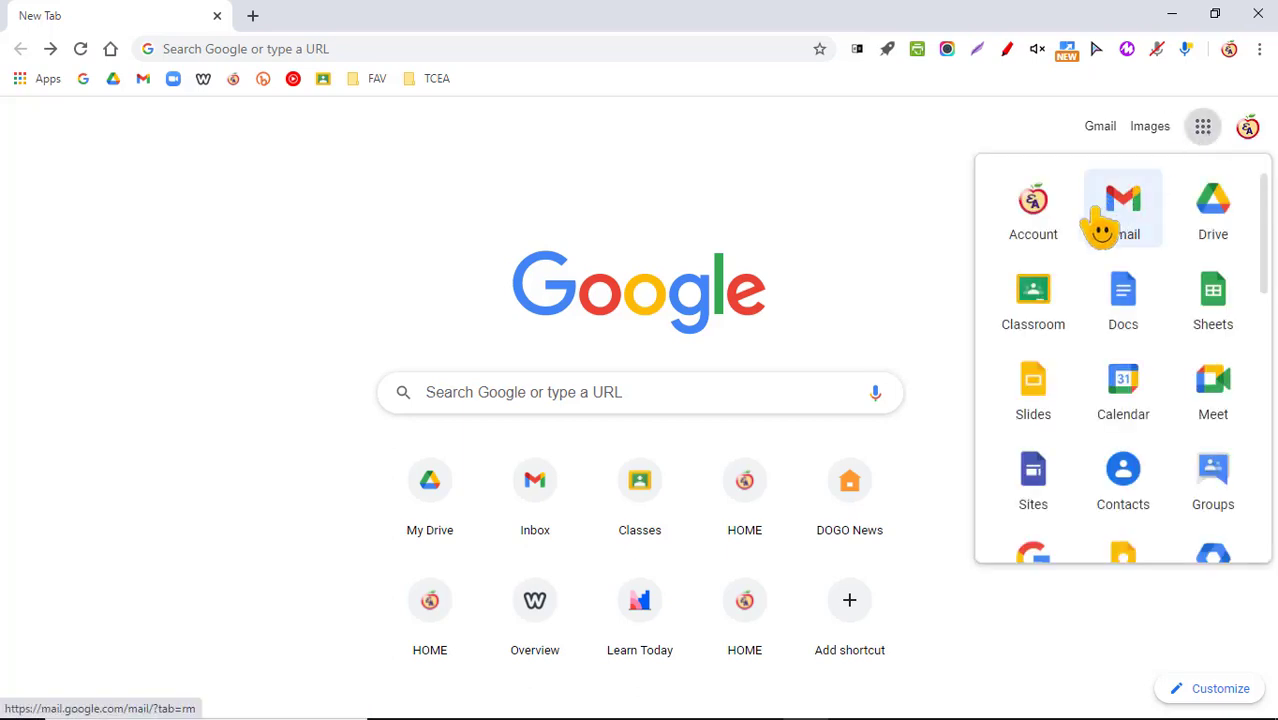
pyautogui.click(1022, 316)
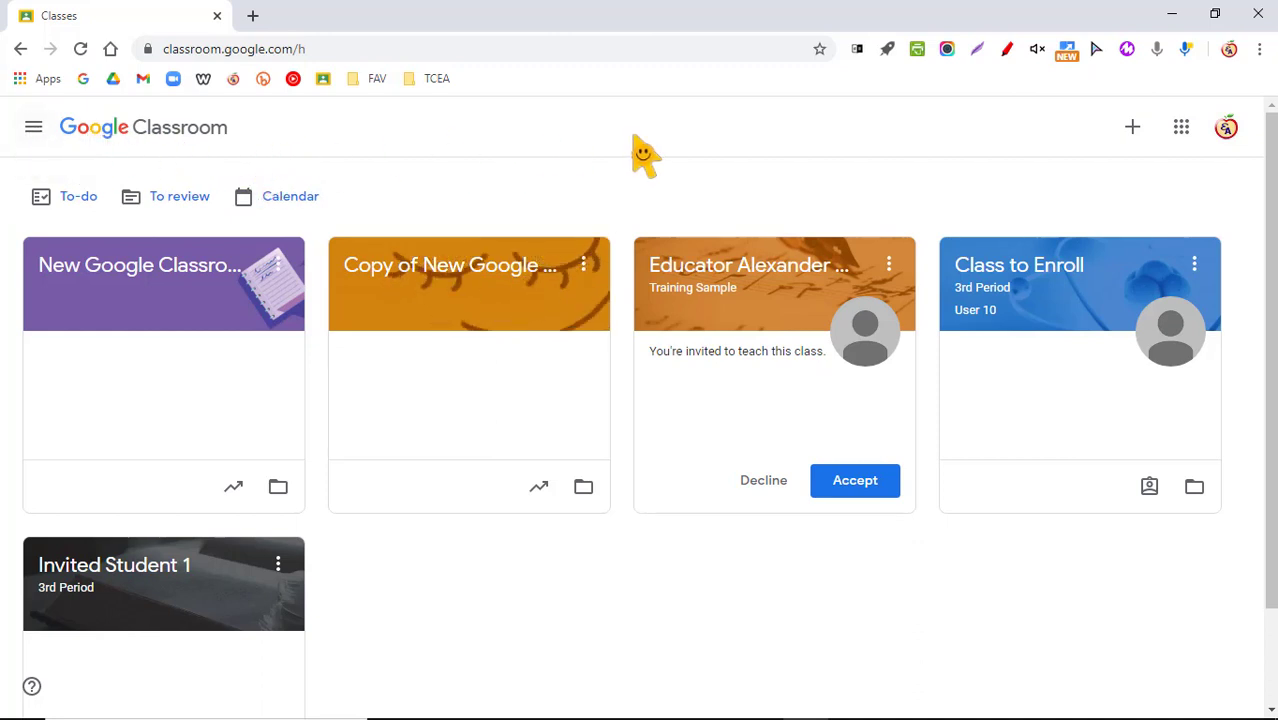
# View the form for joining a class with a class code, and close it without joining.
pyautogui.click(1132, 127)
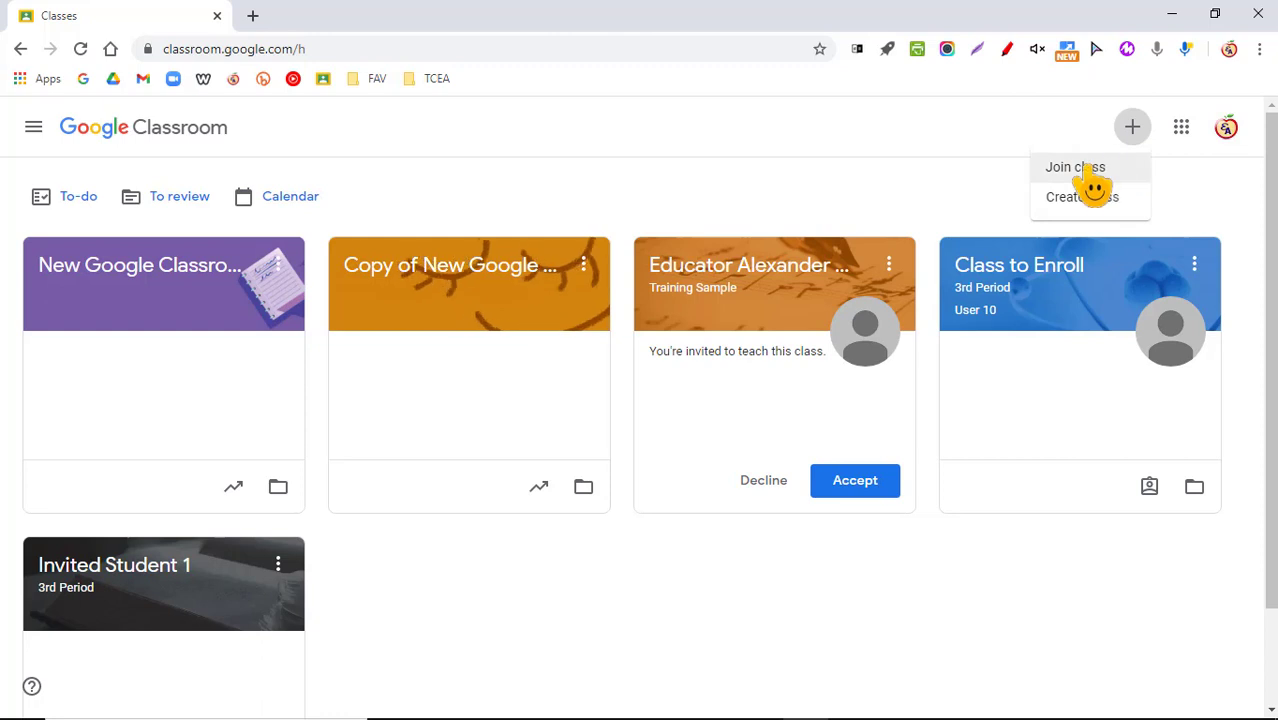
pyautogui.click(1068, 170)
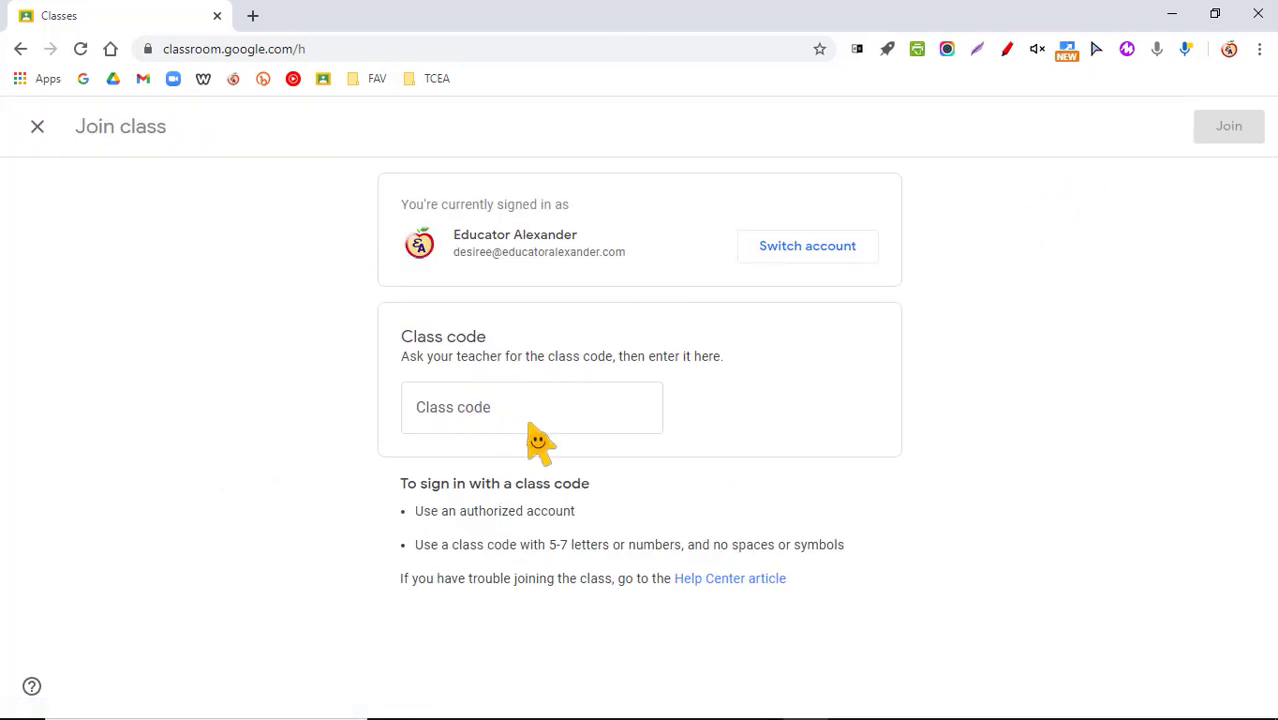
pyautogui.click(37, 127)
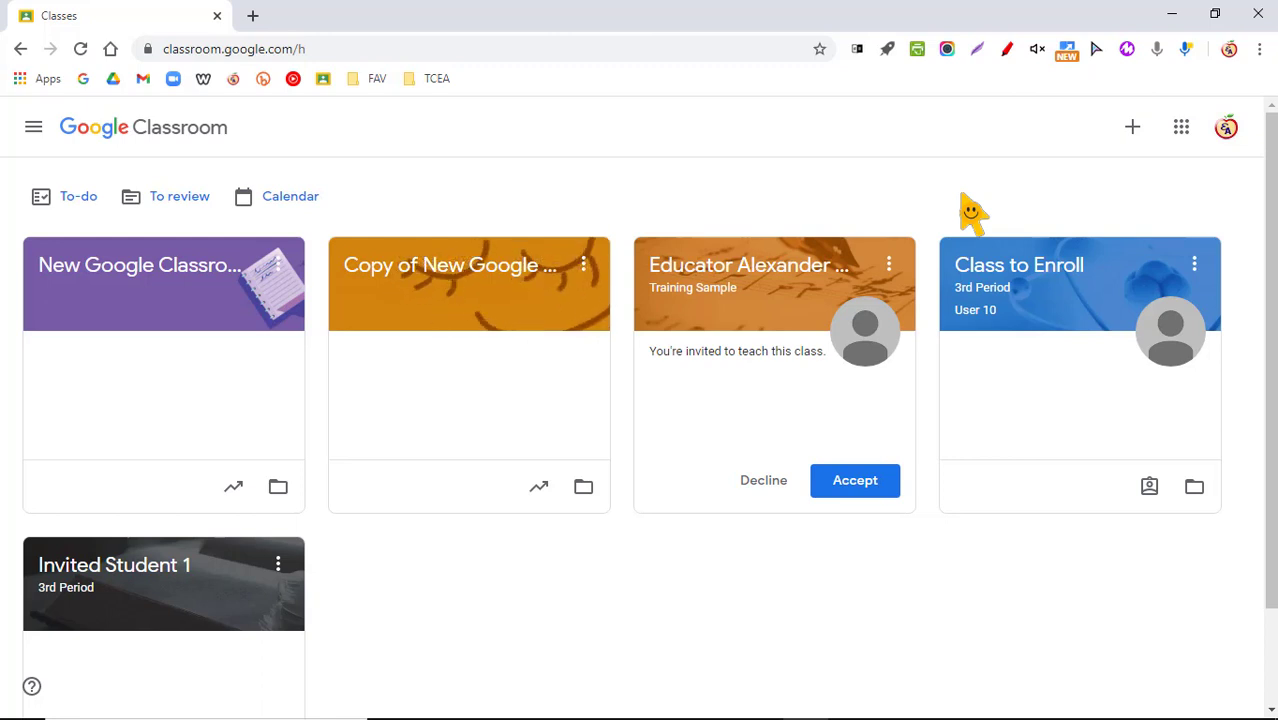
# Create a class named English with the section 3rd Period, leaving the subject and room empty.
pyautogui.click(1131, 135)
pyautogui.click(1087, 196)
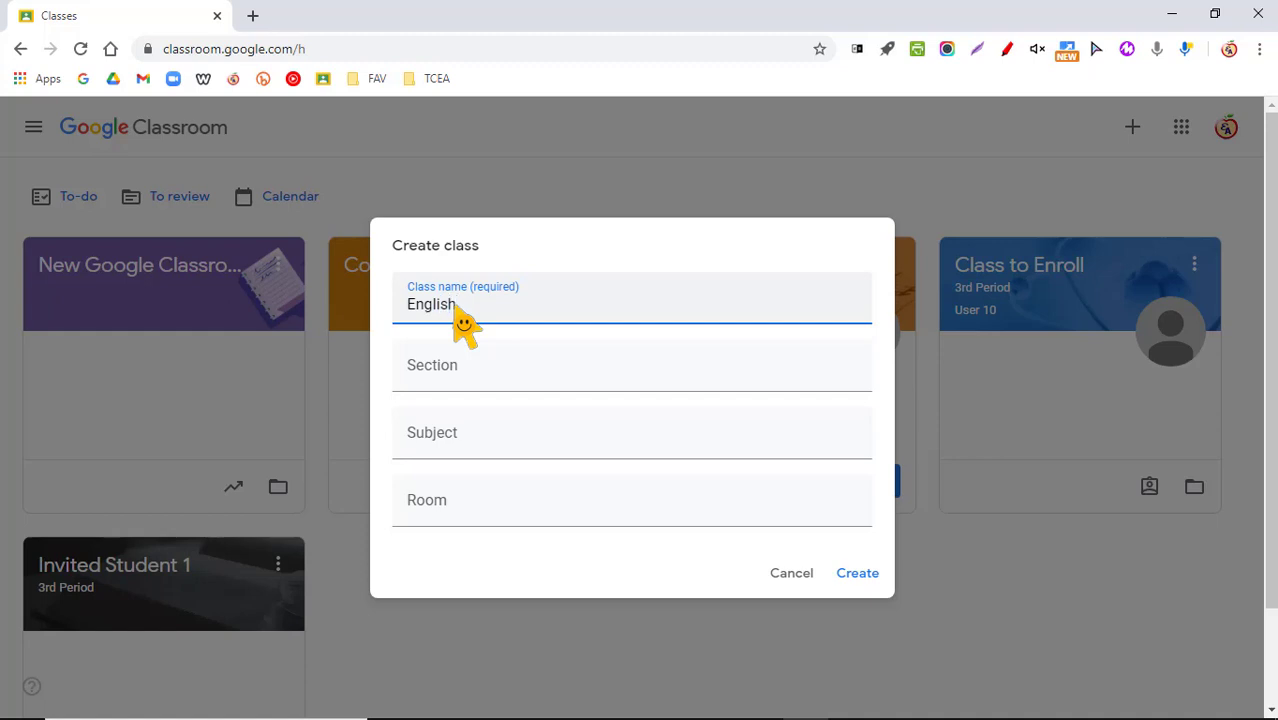
pyautogui.click(420, 390)
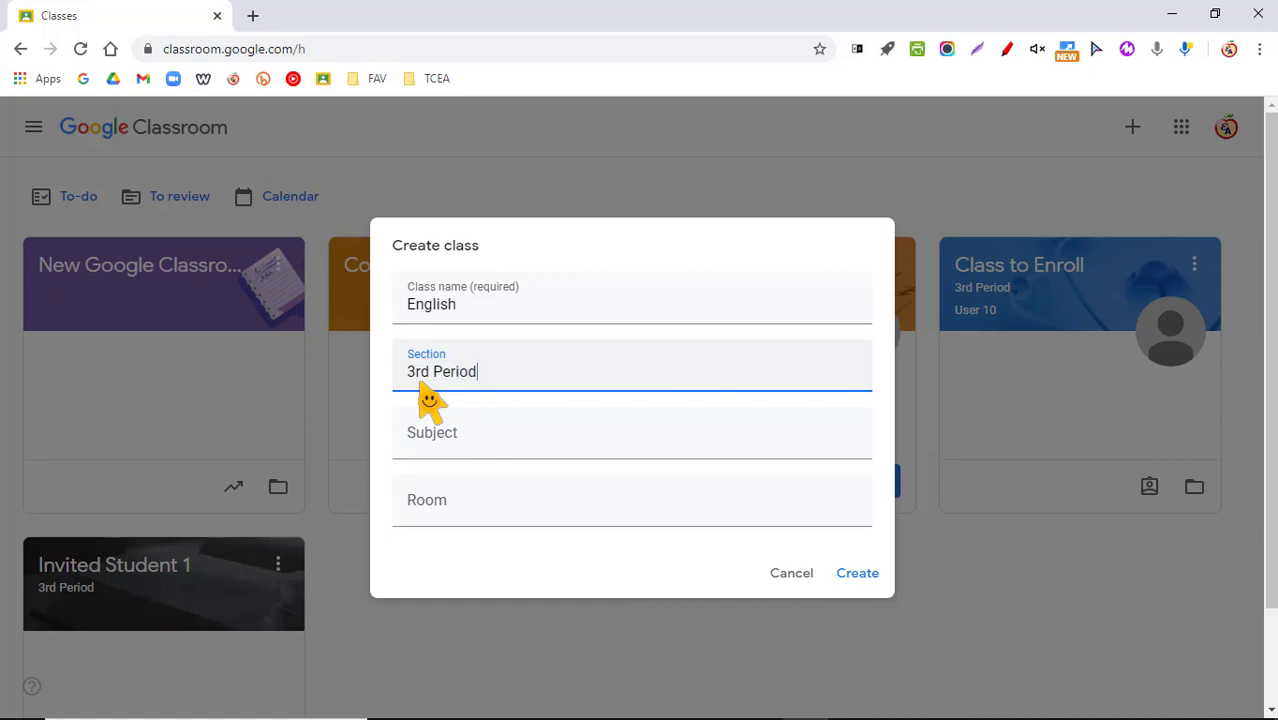
pyautogui.click(476, 446)
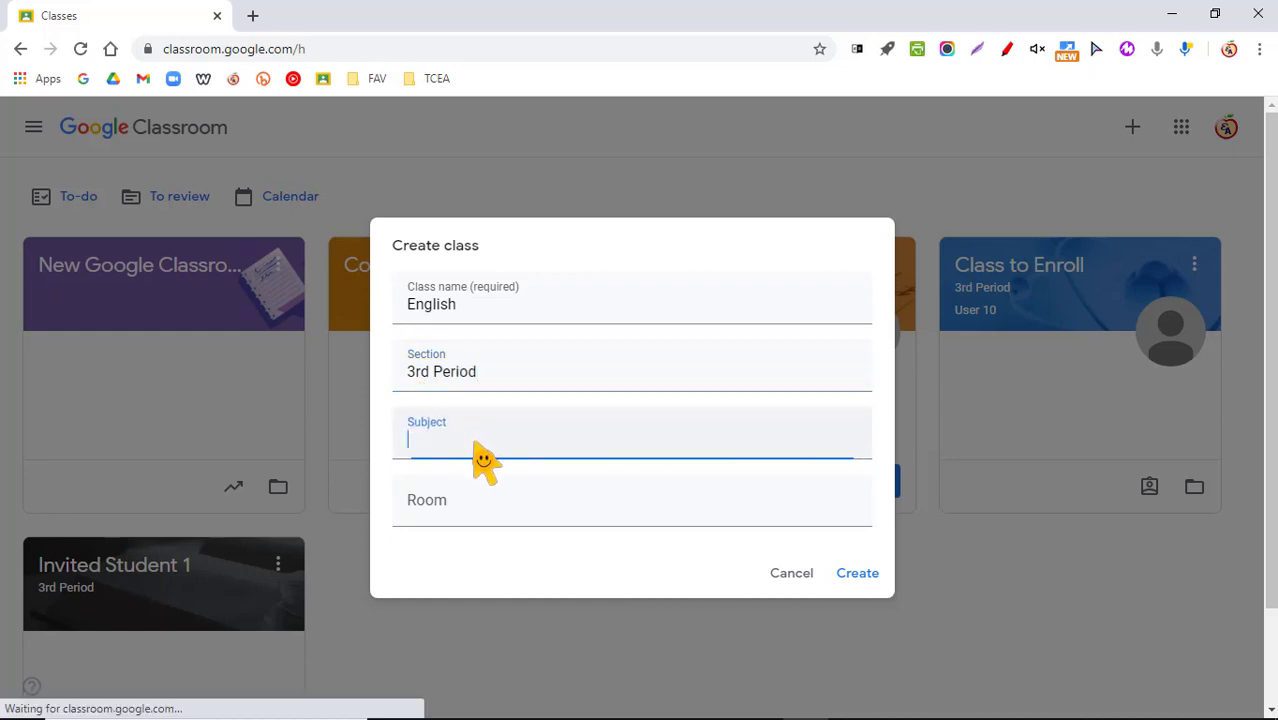
pyautogui.click(490, 508)
pyautogui.click(485, 448)
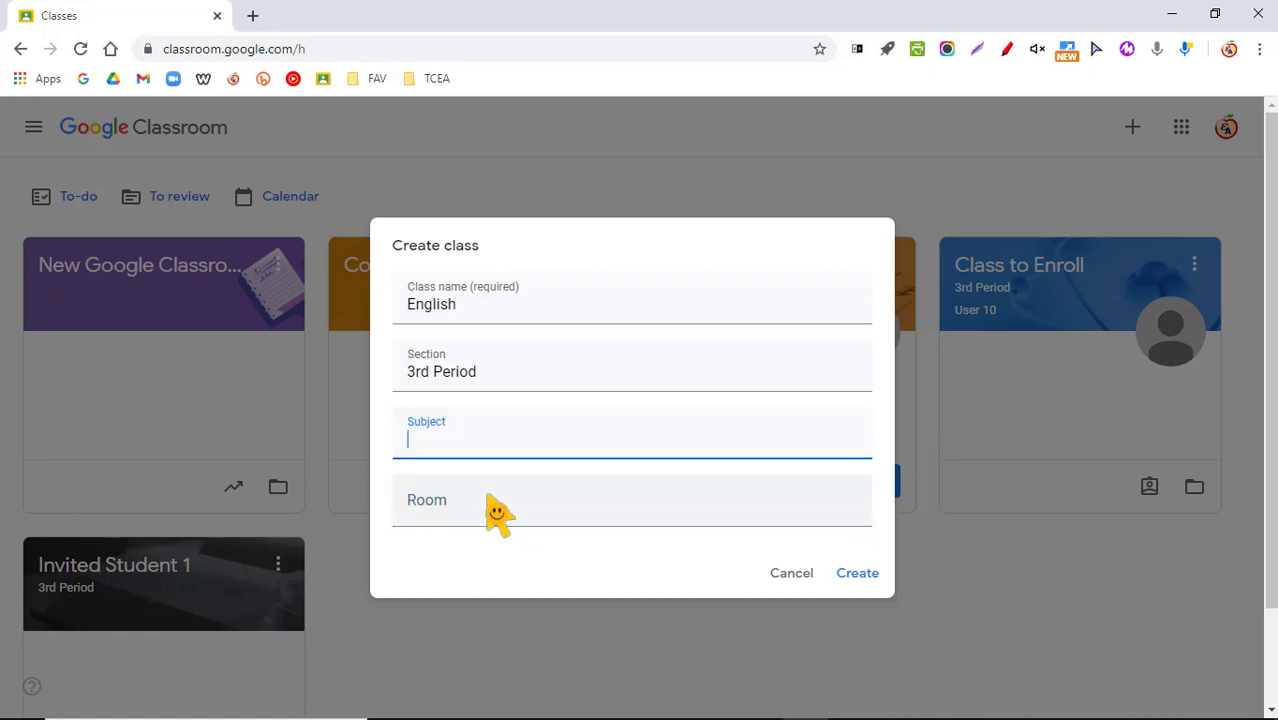
pyautogui.click(497, 518)
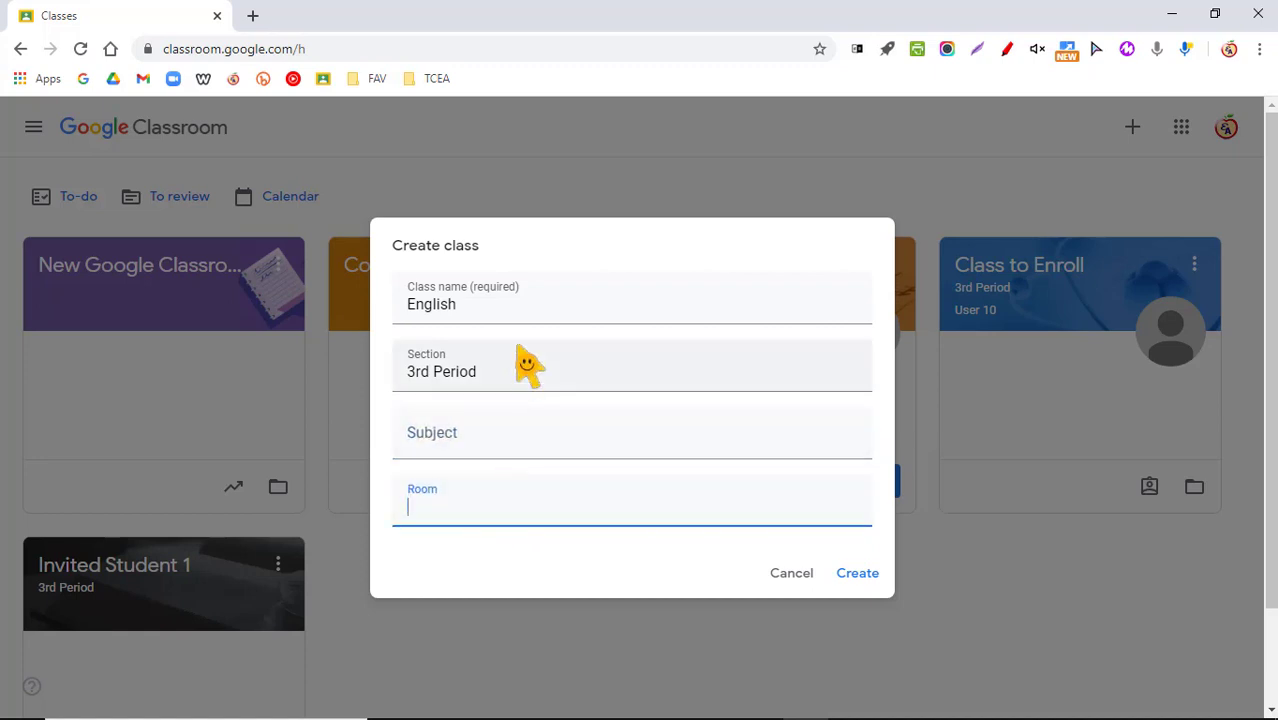
pyautogui.click(543, 378)
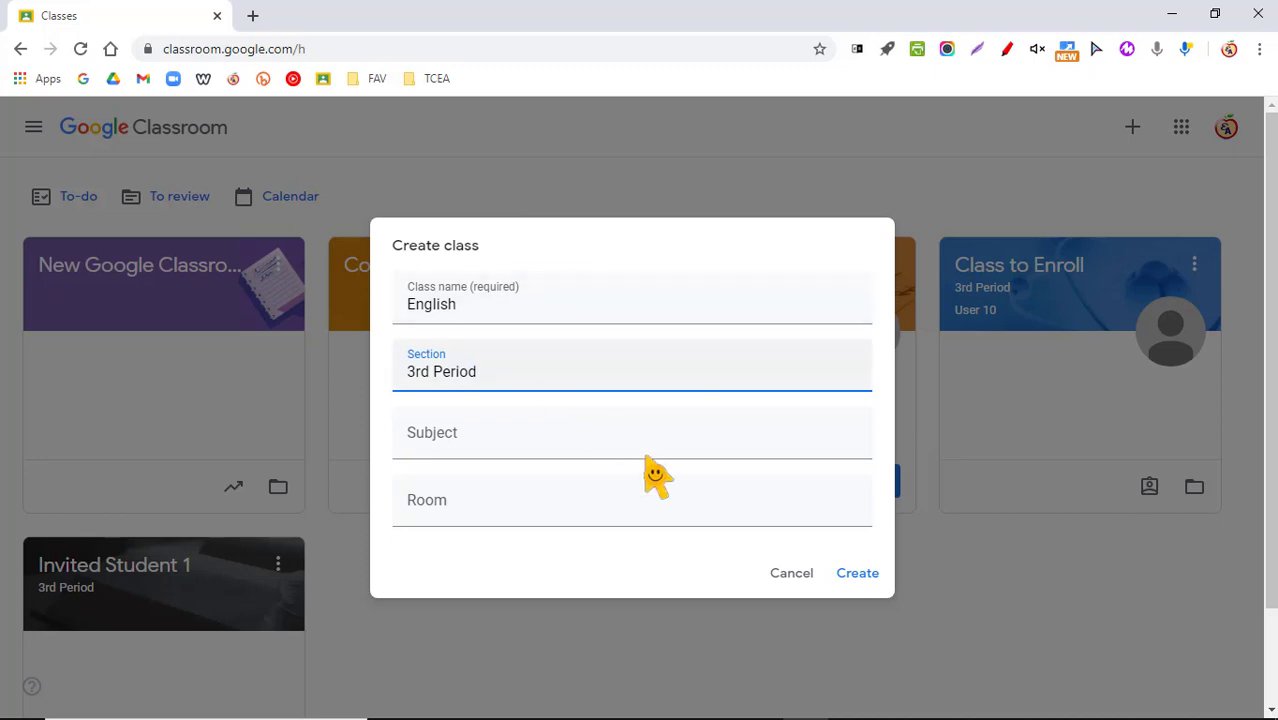
pyautogui.click(857, 573)
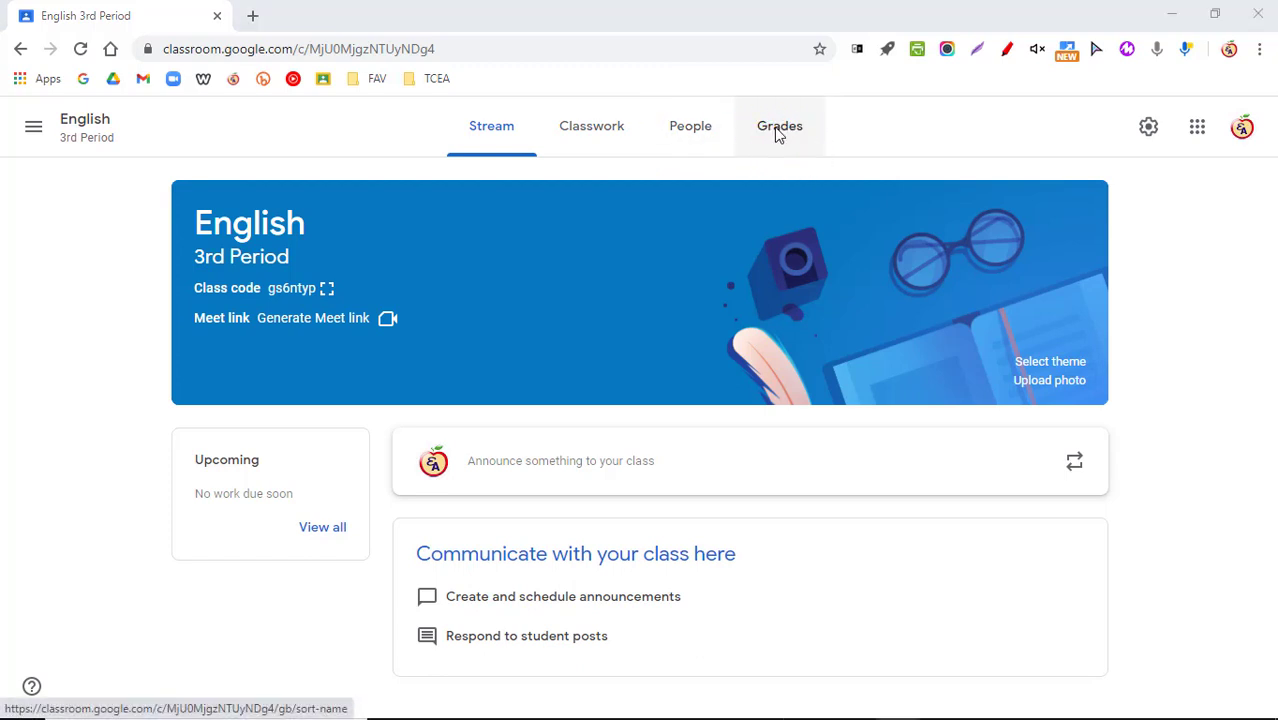
# Invite a co-teacher to the English class by searching for their name among the contacts.
pyautogui.click(689, 139)
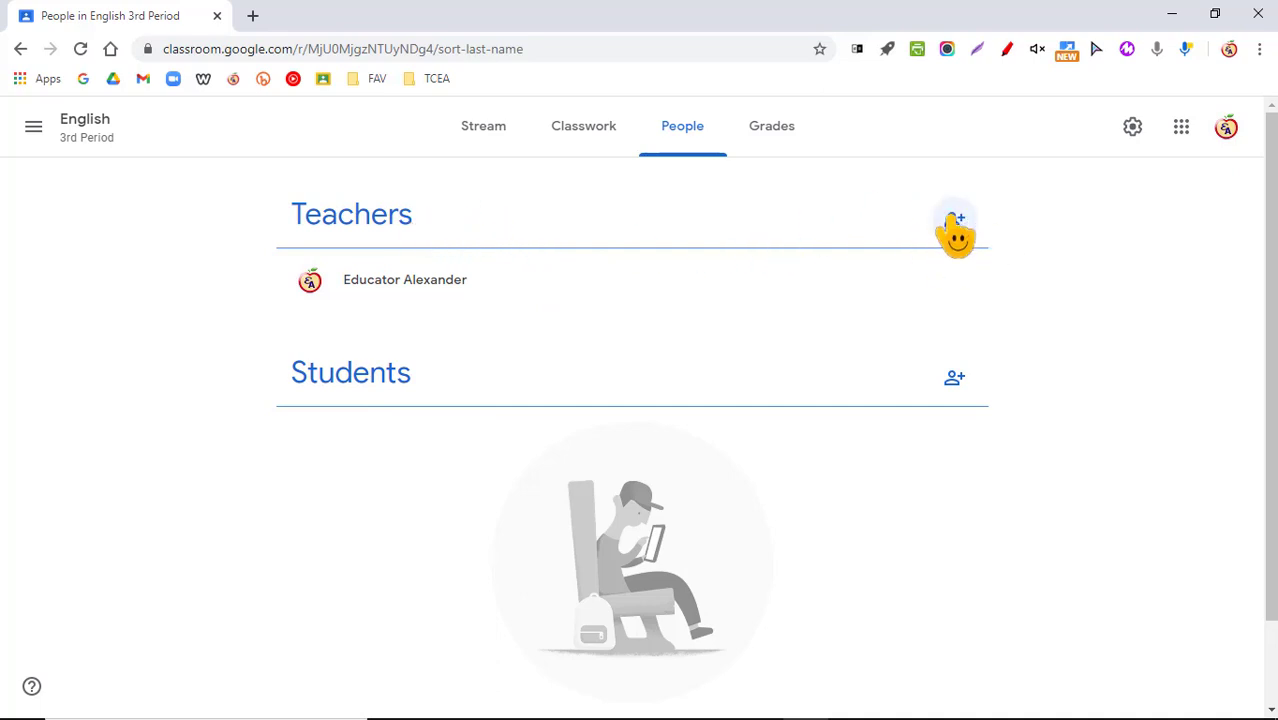
pyautogui.click(955, 222)
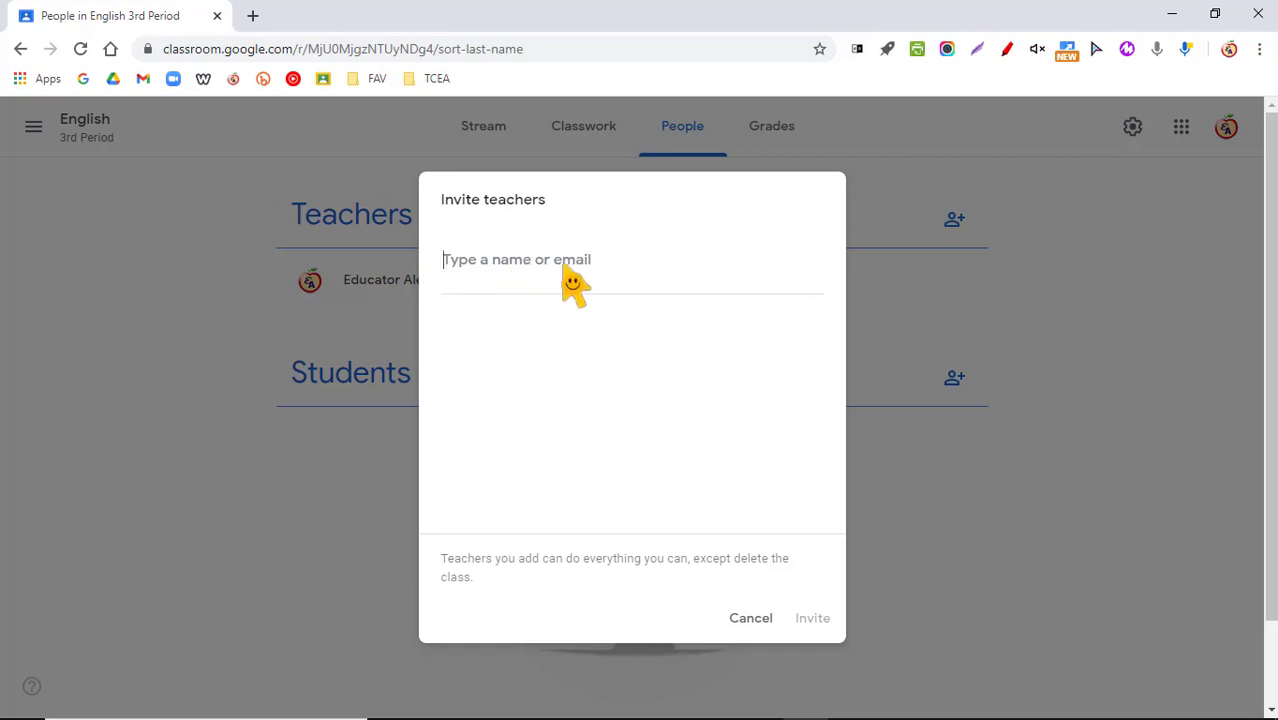
pyautogui.write('Des')
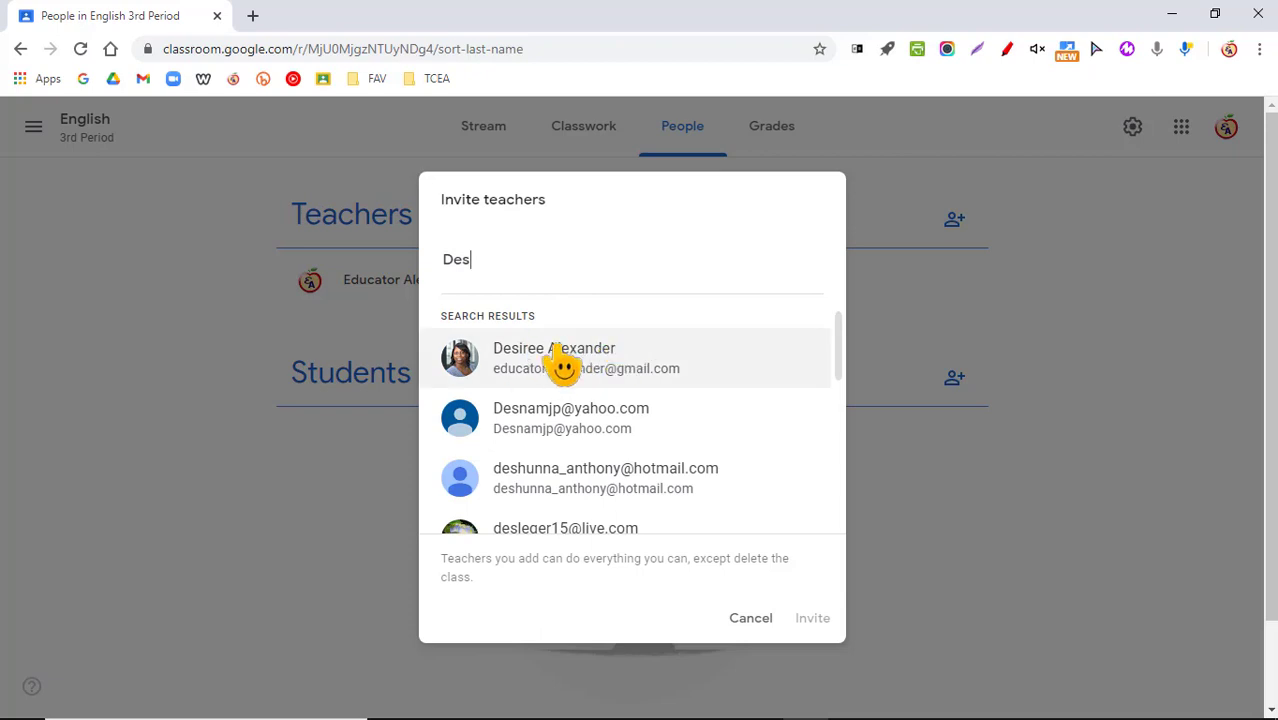
pyautogui.click(562, 365)
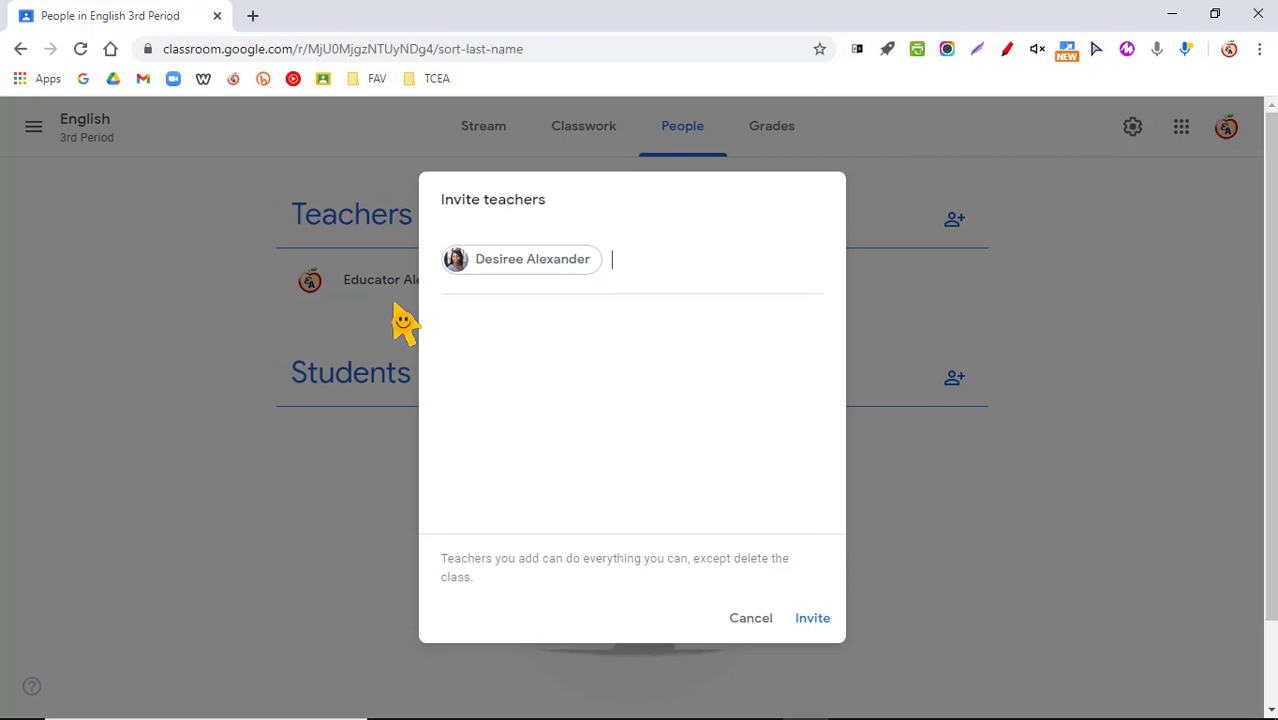
pyautogui.click(812, 620)
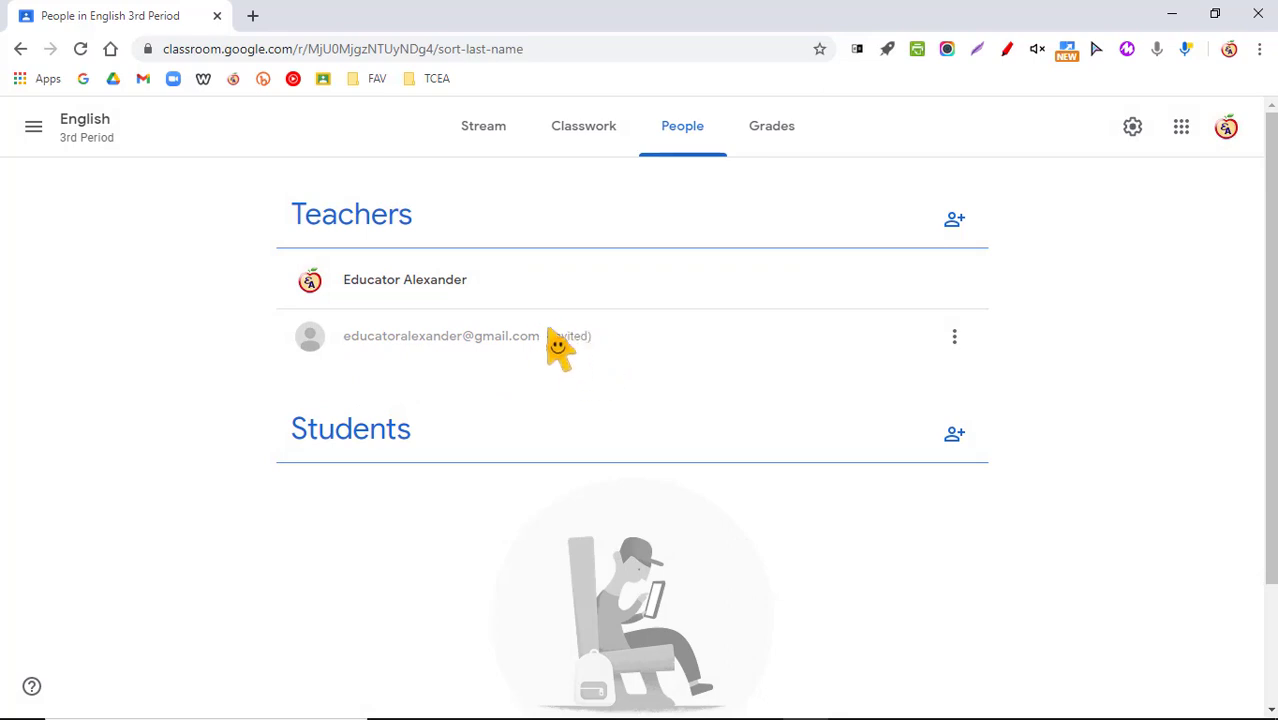
# Copy the English class's student invite link, test it in a new browser tab, and close that tab.
pyautogui.click(955, 436)
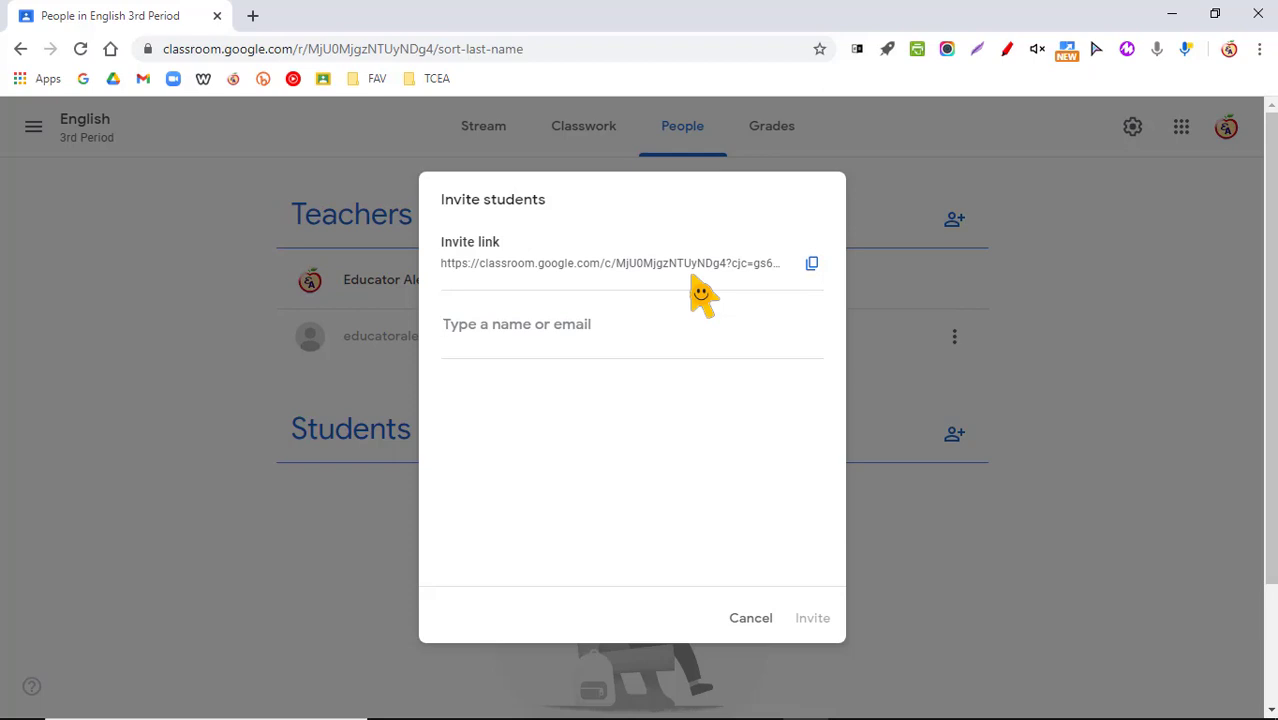
pyautogui.click(812, 264)
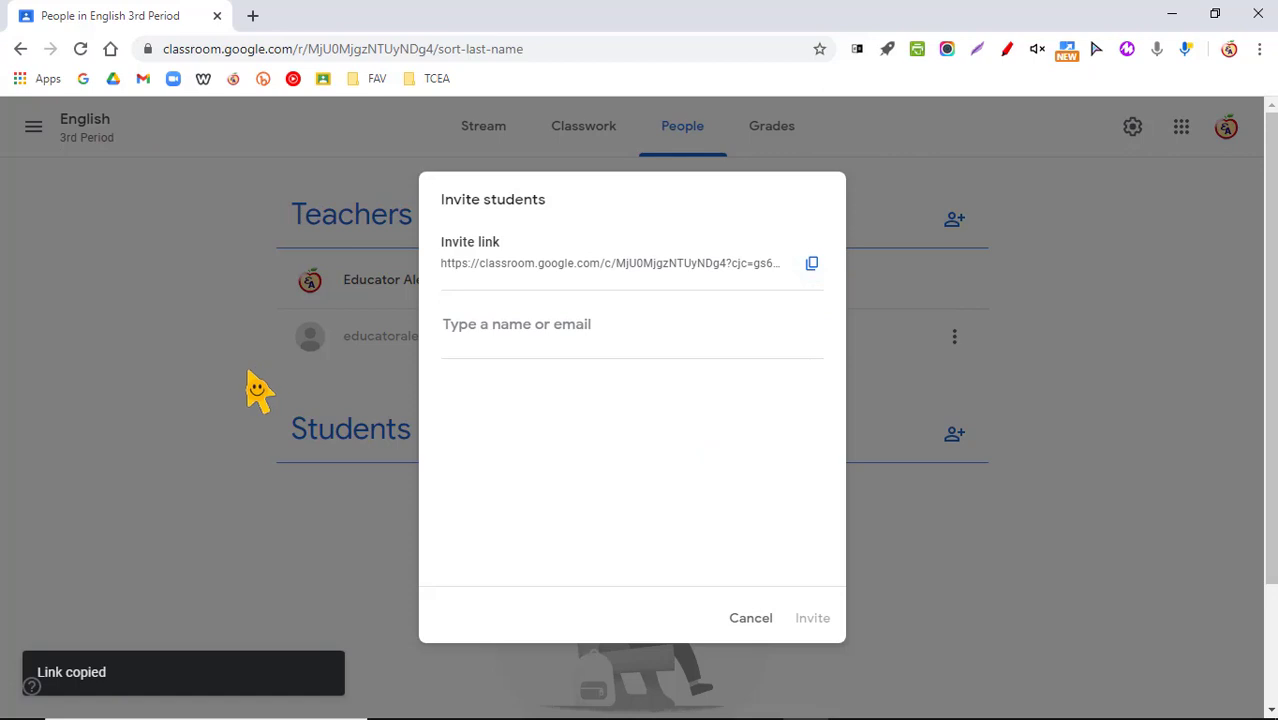
pyautogui.click(252, 16)
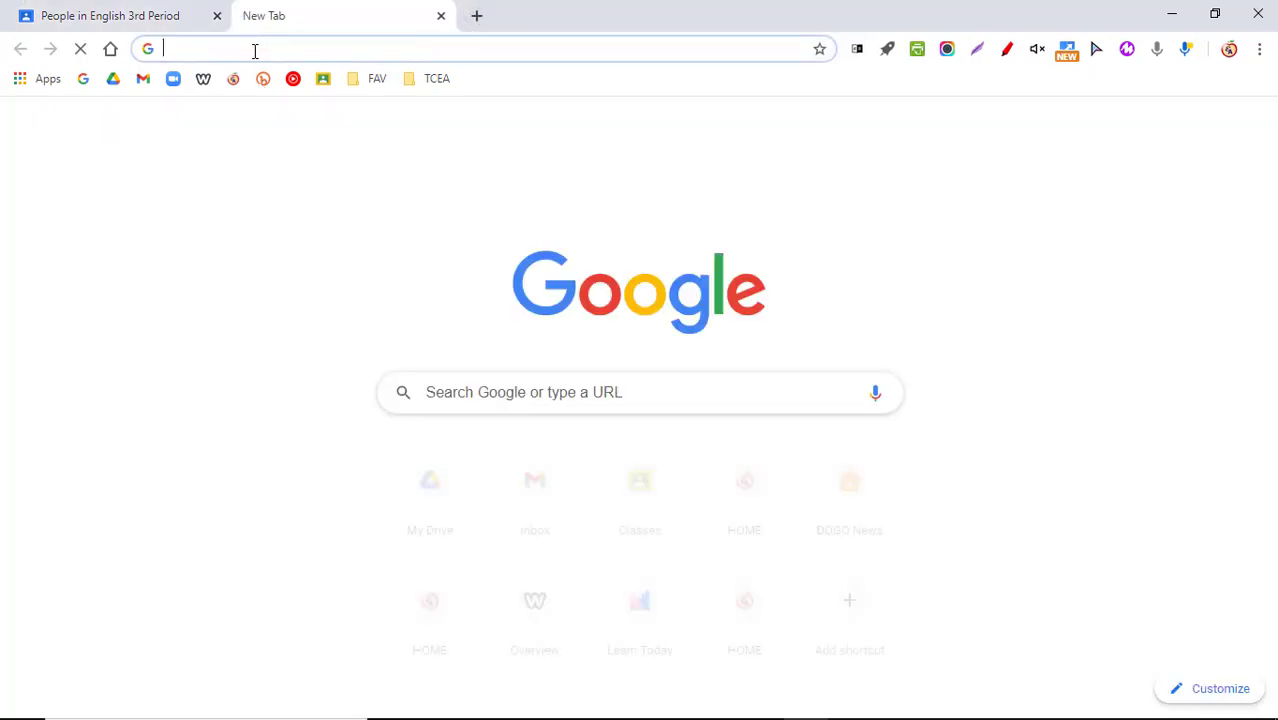
pyautogui.rightClick(254, 50)
pyautogui.click(316, 201)
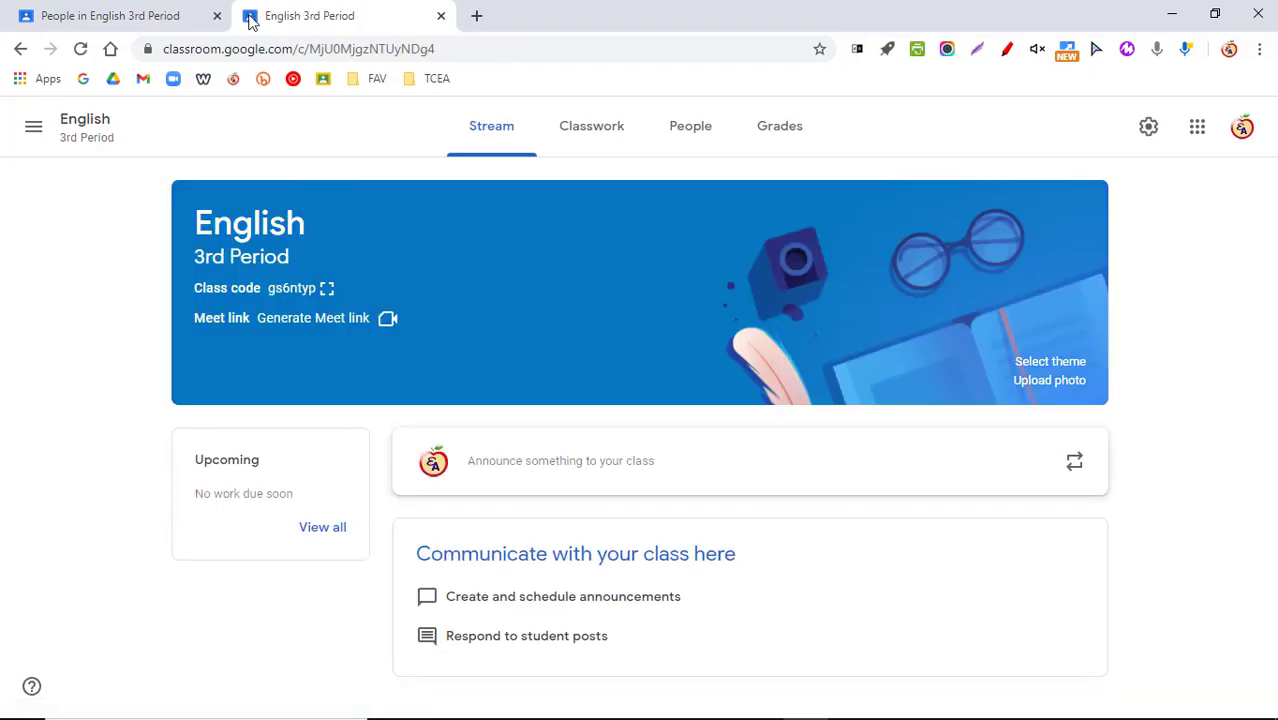
pyautogui.click(441, 17)
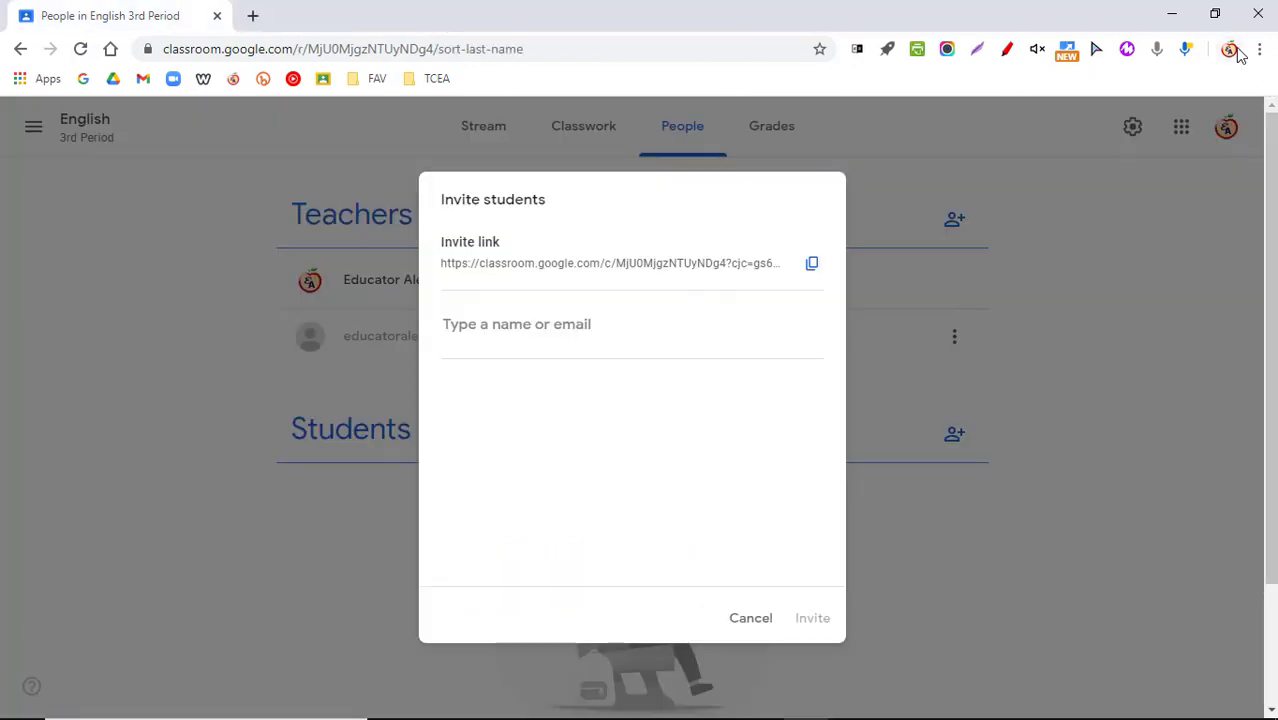
# Switch to the Student1 browser profile in a new Chrome window.
pyautogui.click(1236, 53)
pyautogui.scroll(-3, 1160, 615)
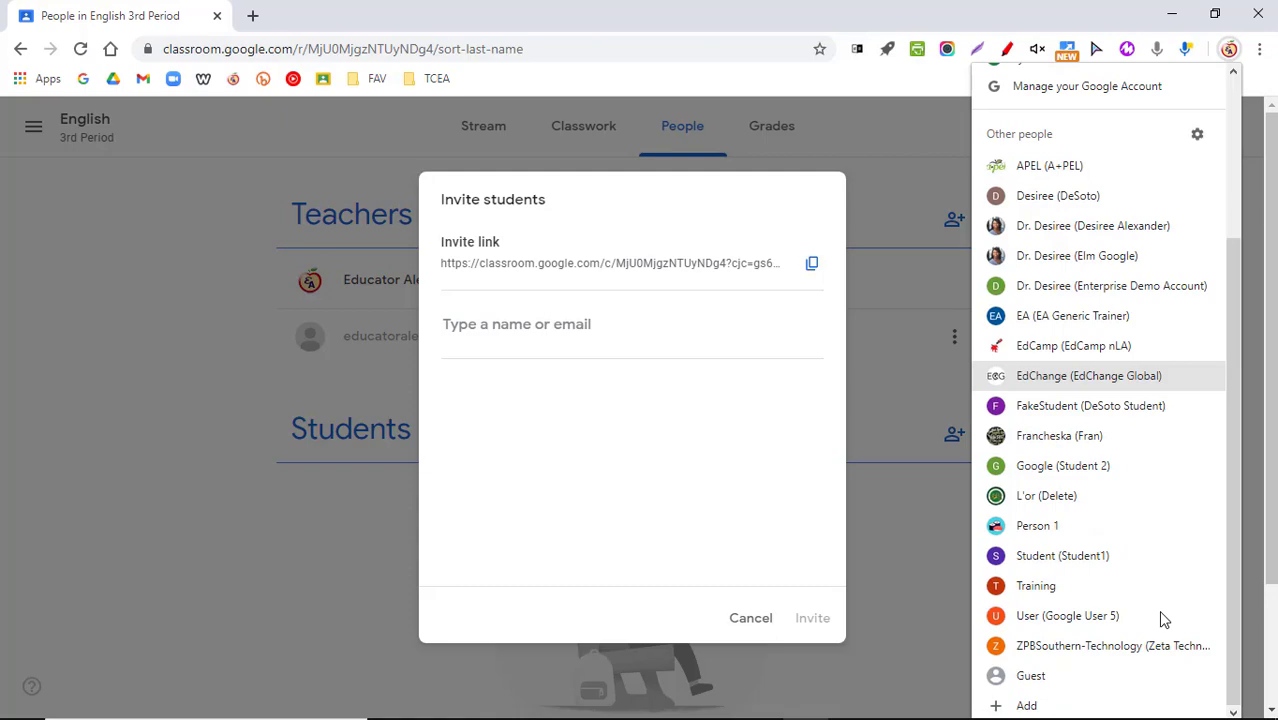
pyautogui.click(1070, 556)
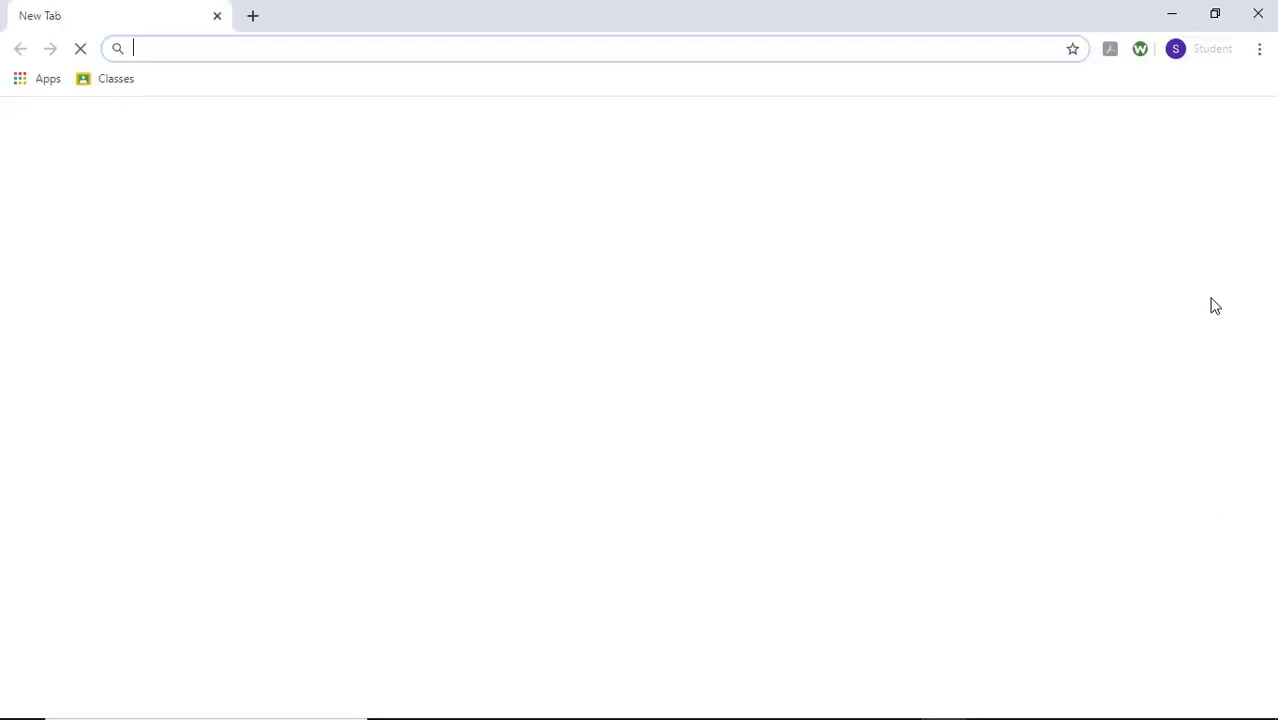
# Open the copied class invite link in the student's browser window and sign in with the student account password.
pyautogui.rightClick(165, 50)
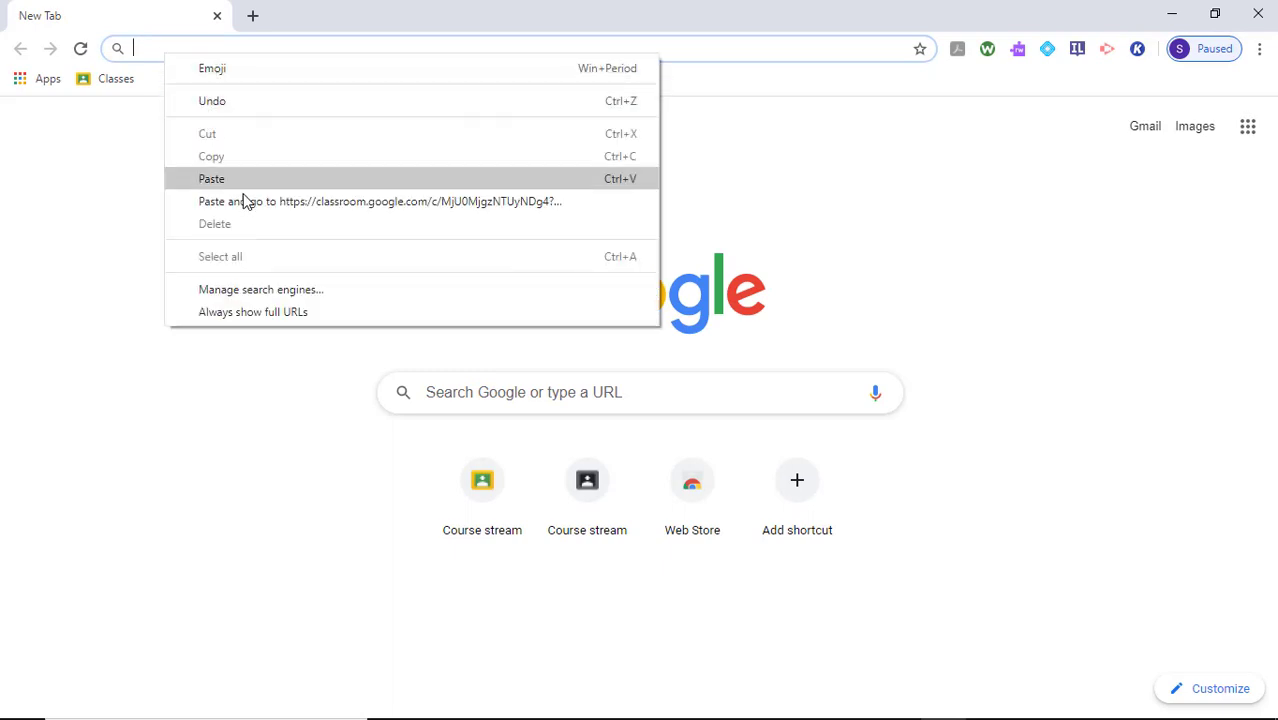
pyautogui.press('Escape')
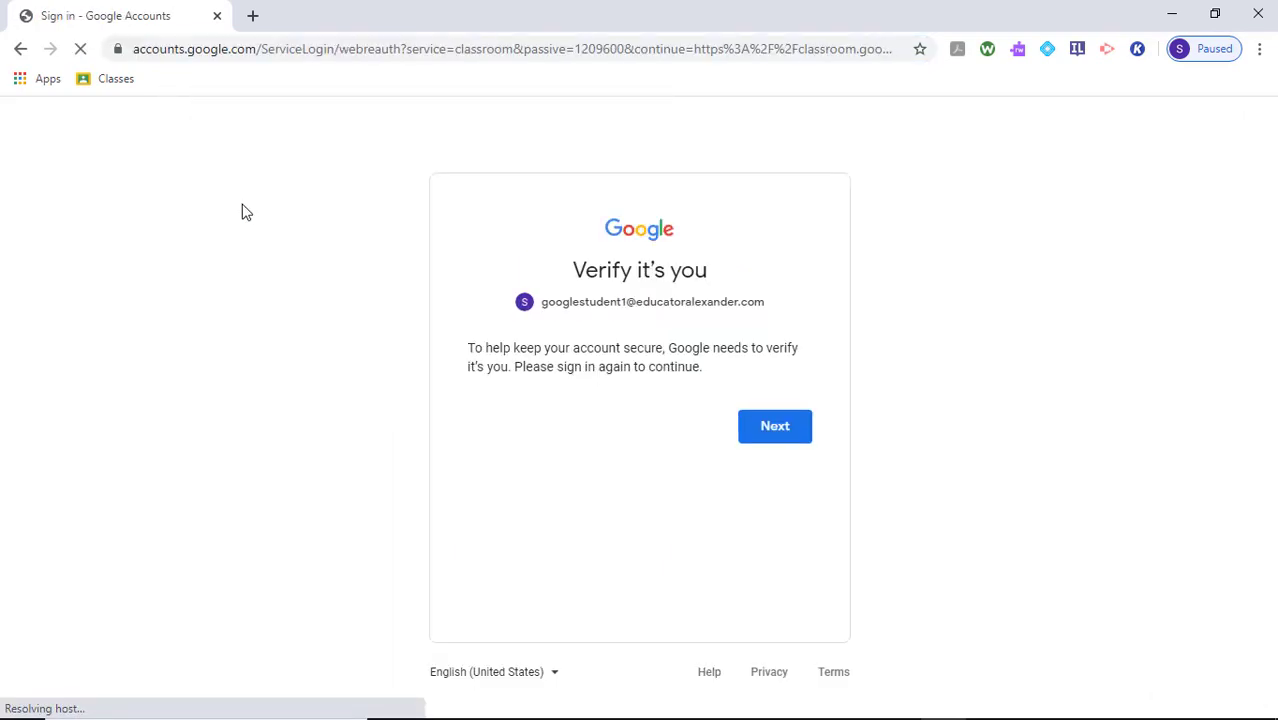
pyautogui.click(786, 432)
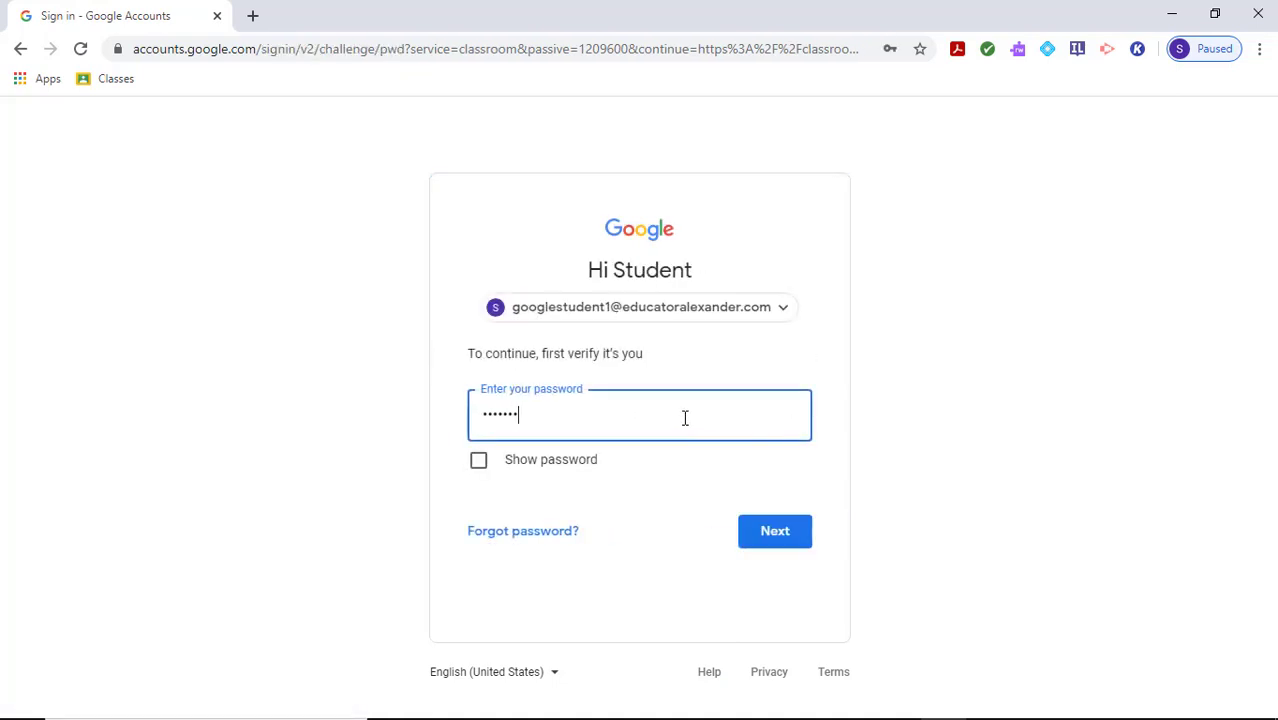
pyautogui.press('Return')
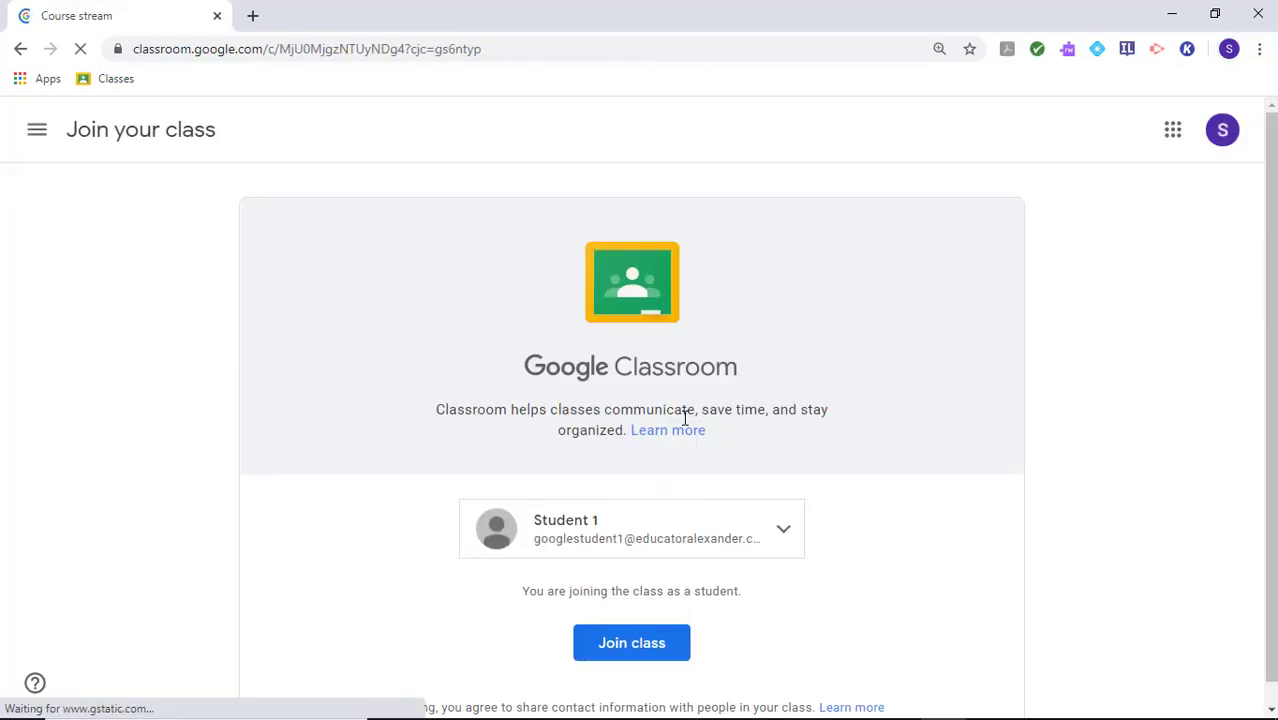
# Review the student's page for joining the class and minimize the student's browser window to return to the teacher's.
pyautogui.scroll(-1, 757, 500)
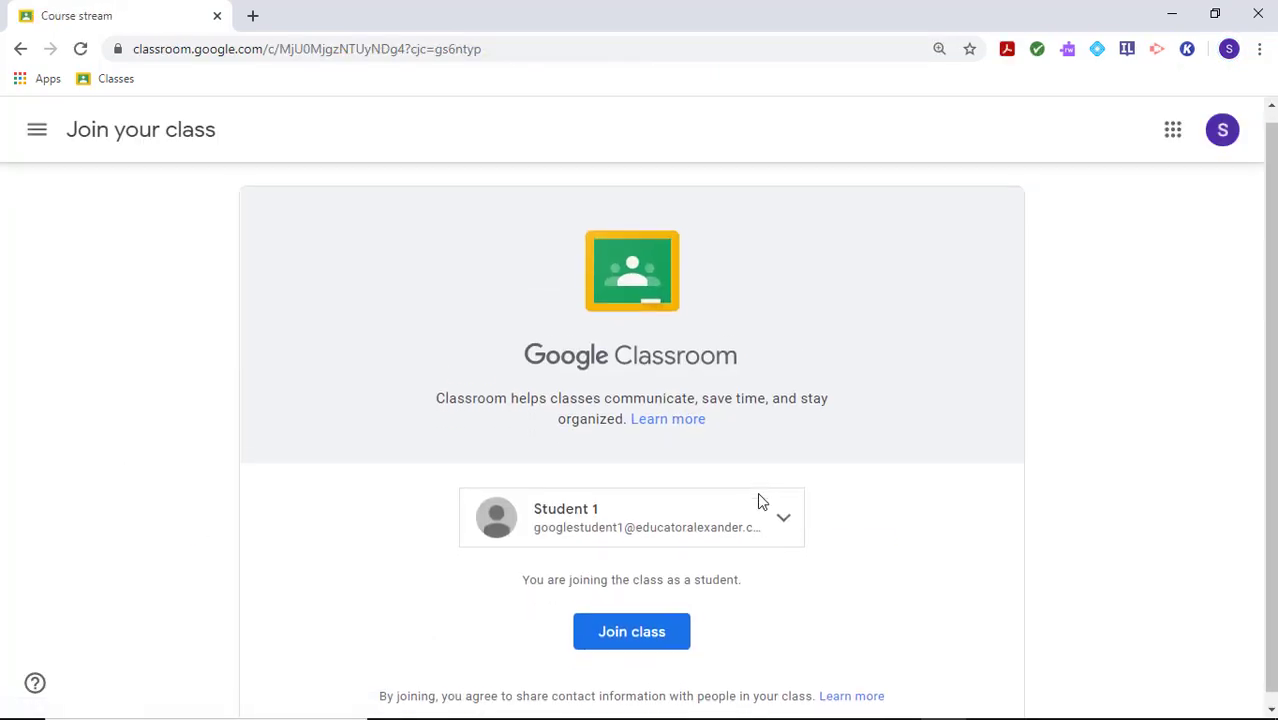
pyautogui.click(659, 612)
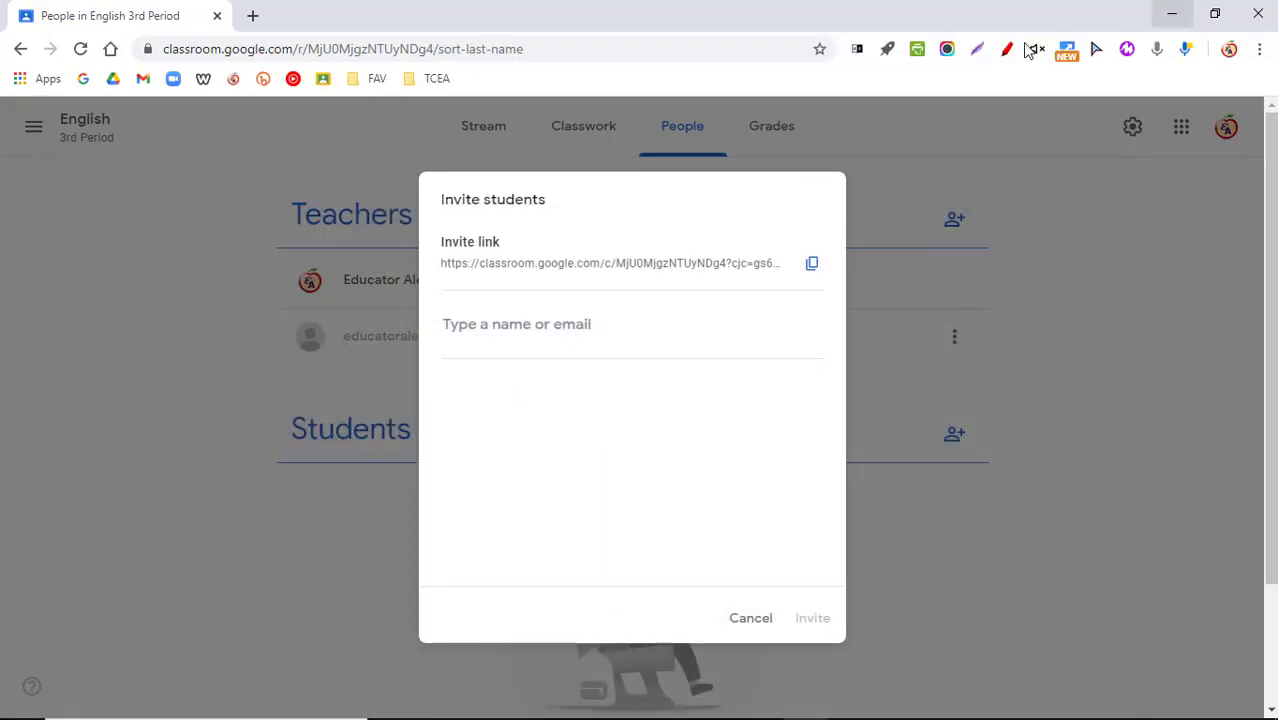
pyautogui.click(1171, 13)
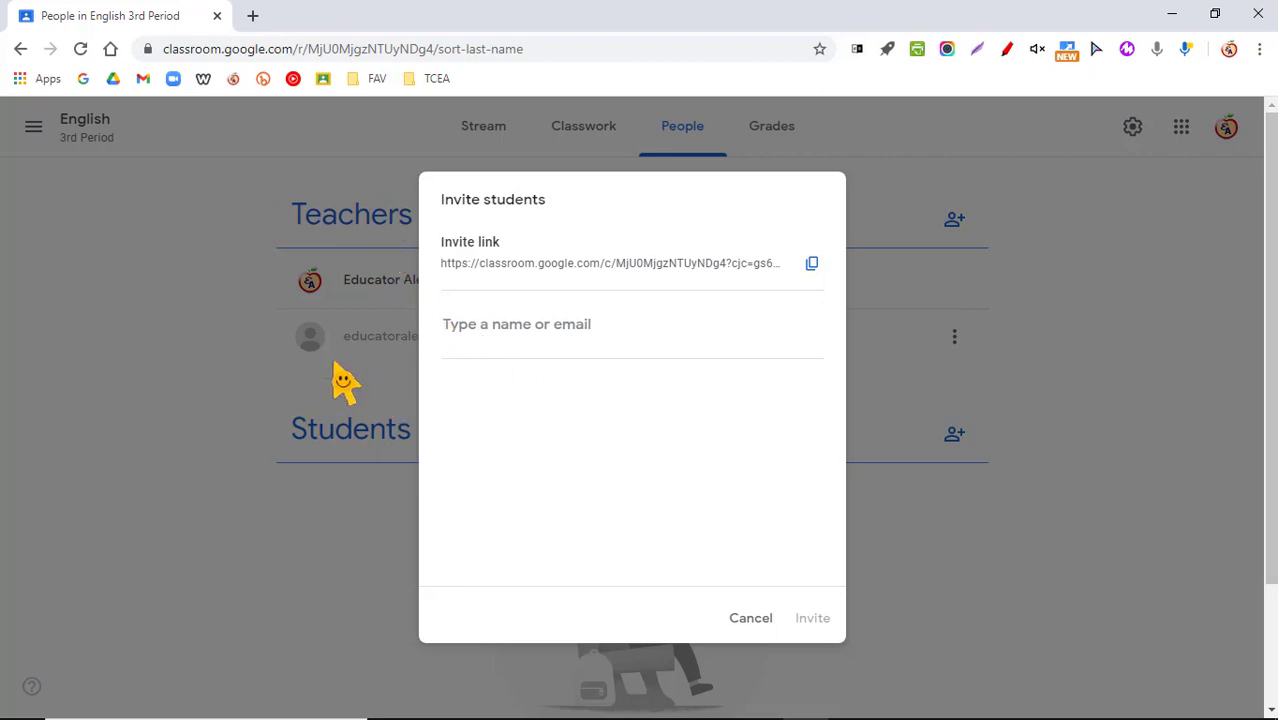
# Dismiss the student invitation dialog and go to the overview of all classes.
pyautogui.click(751, 619)
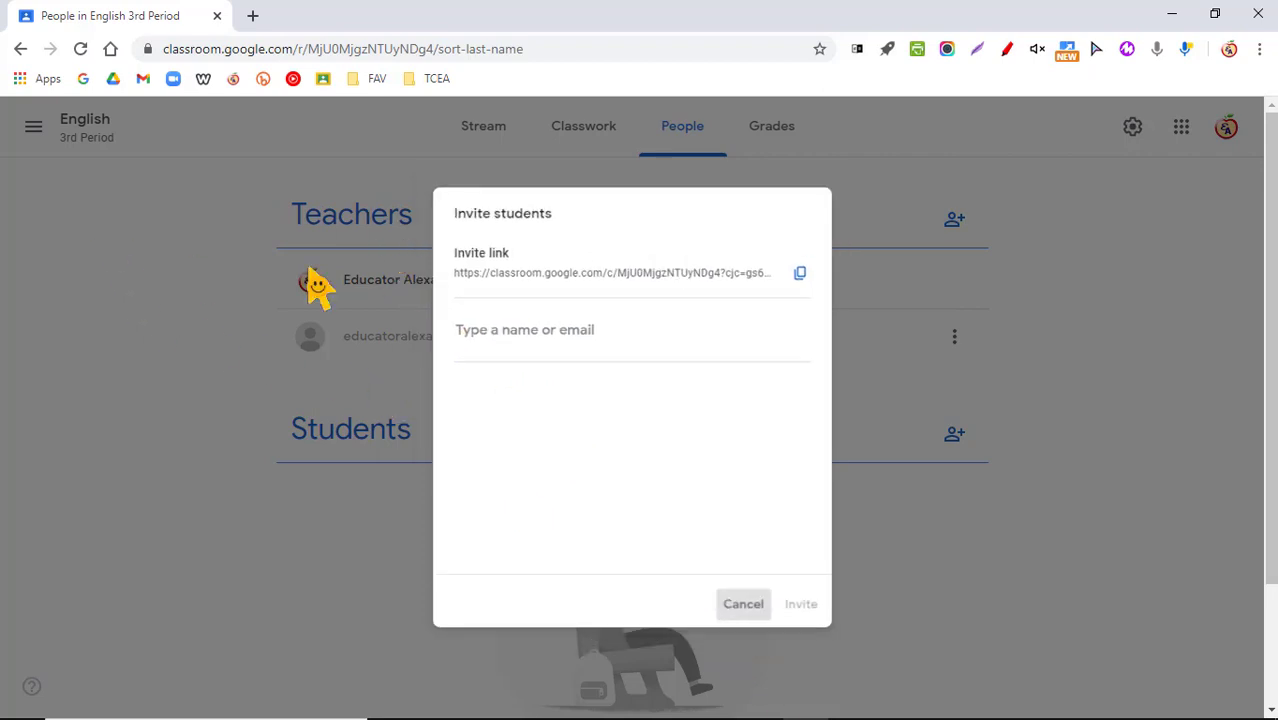
pyautogui.click(33, 128)
pyautogui.click(112, 148)
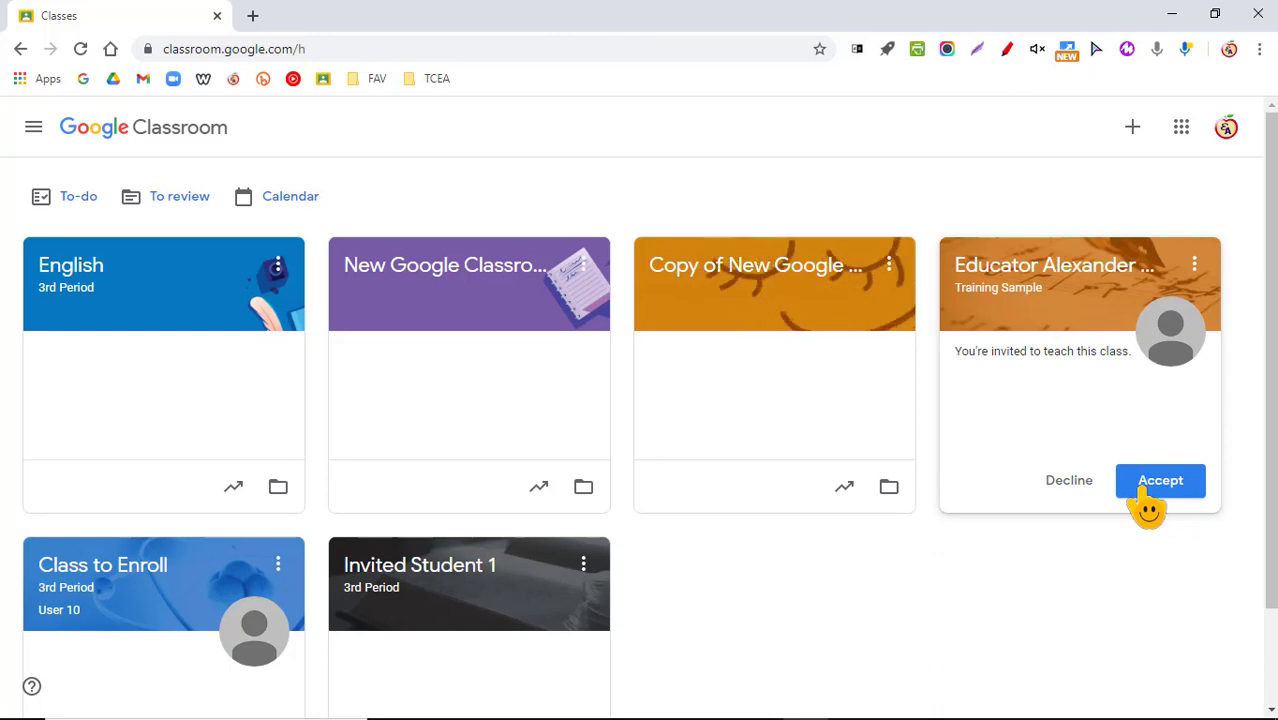
pyautogui.click(1134, 135)
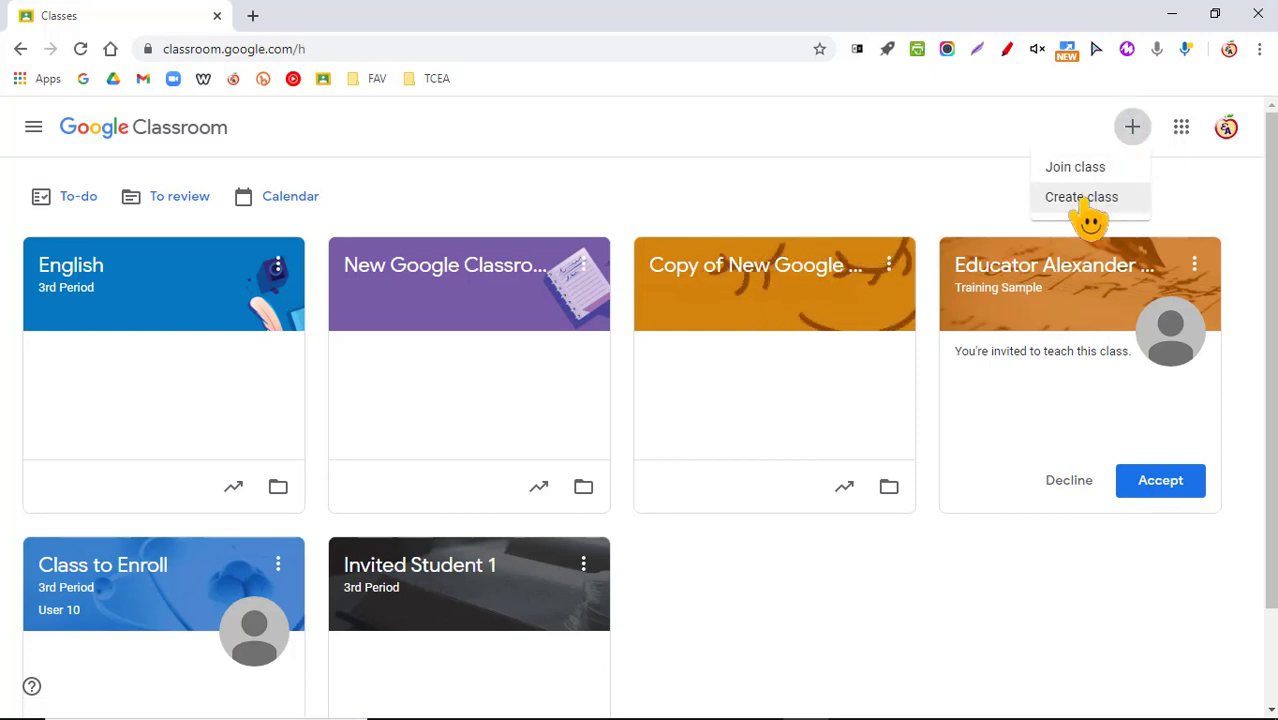
pyautogui.click(1085, 204)
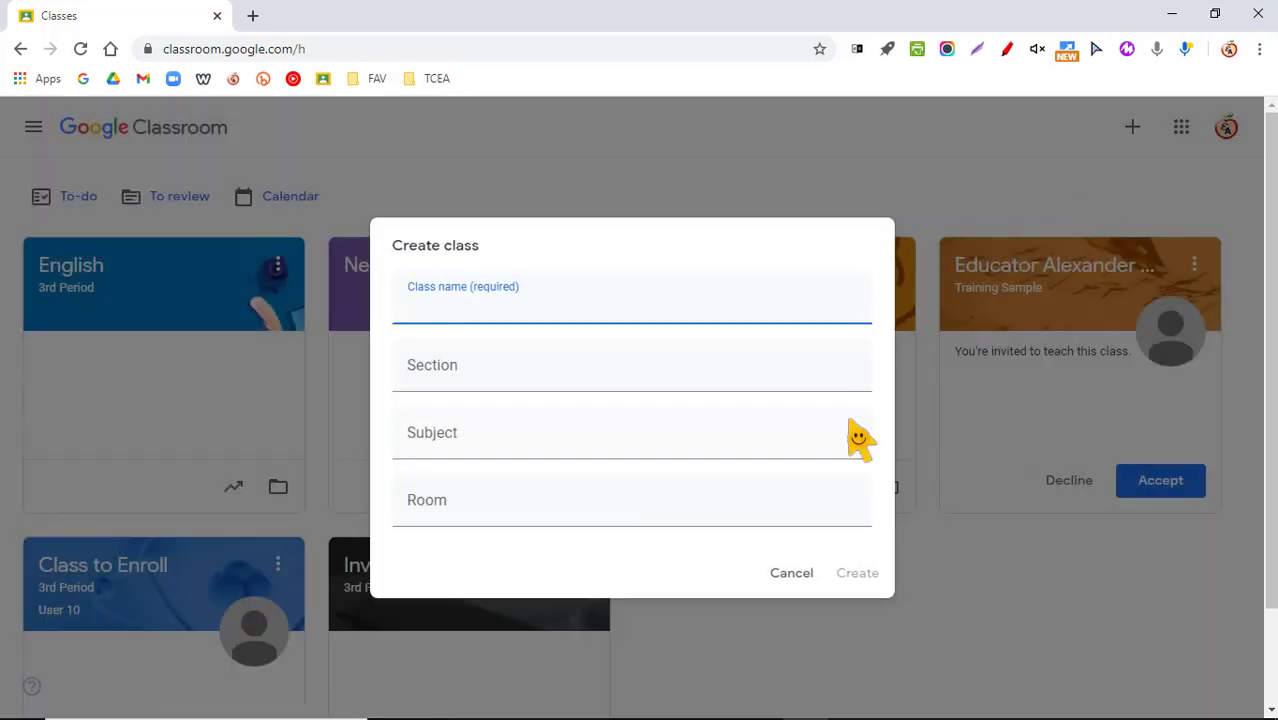
pyautogui.click(795, 574)
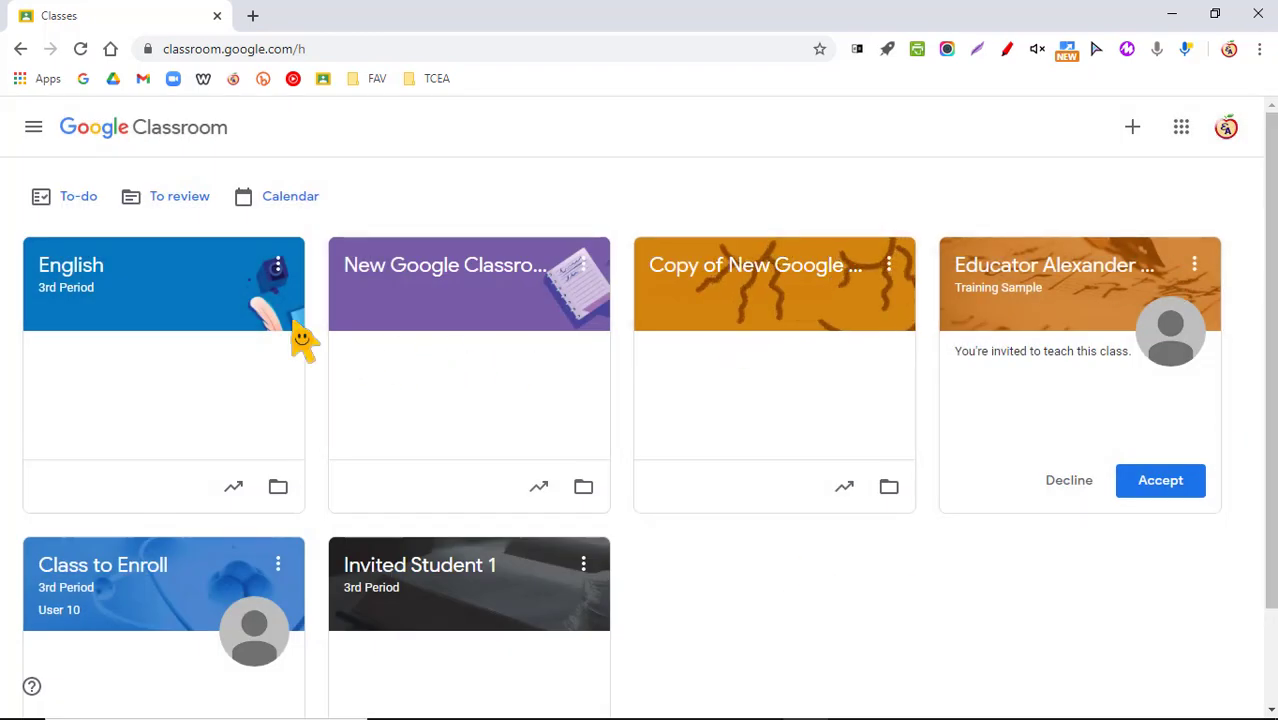
# Open the English class's People page and review its Teachers and Students sections.
pyautogui.click(38, 260)
pyautogui.click(718, 138)
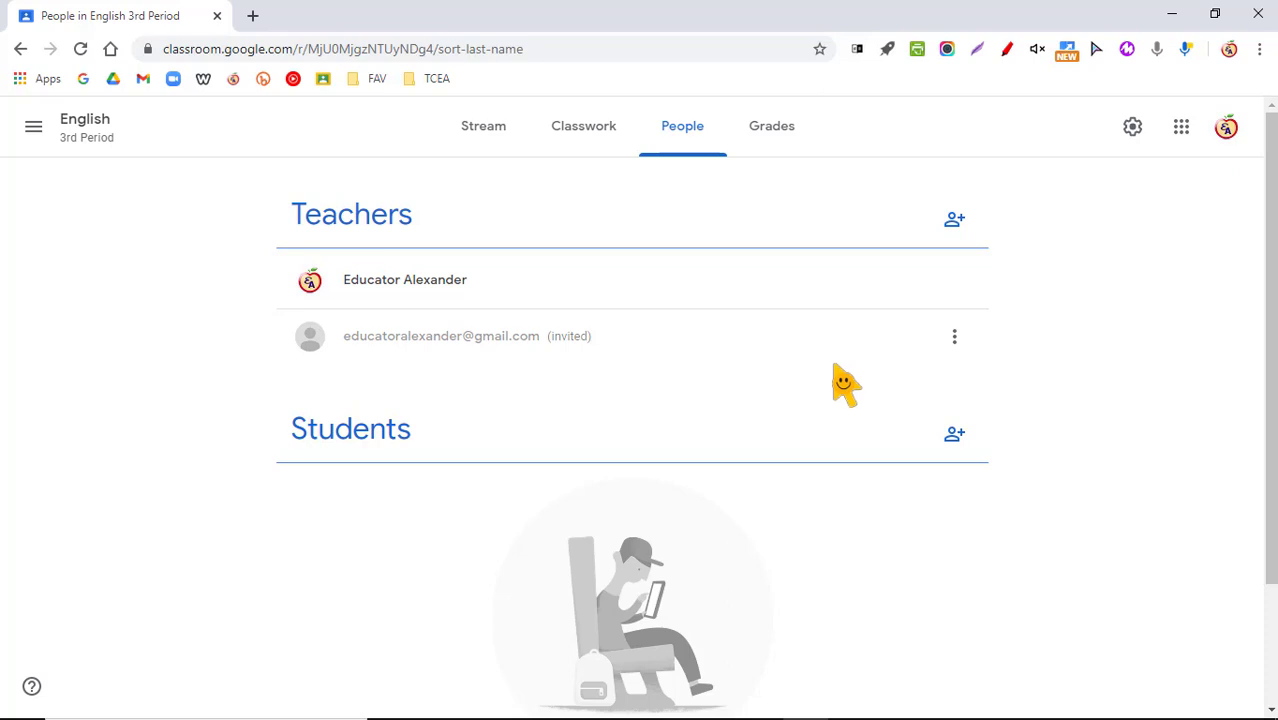
pyautogui.scroll(-1, 845, 382)
pyautogui.scroll(-1, 845, 388)
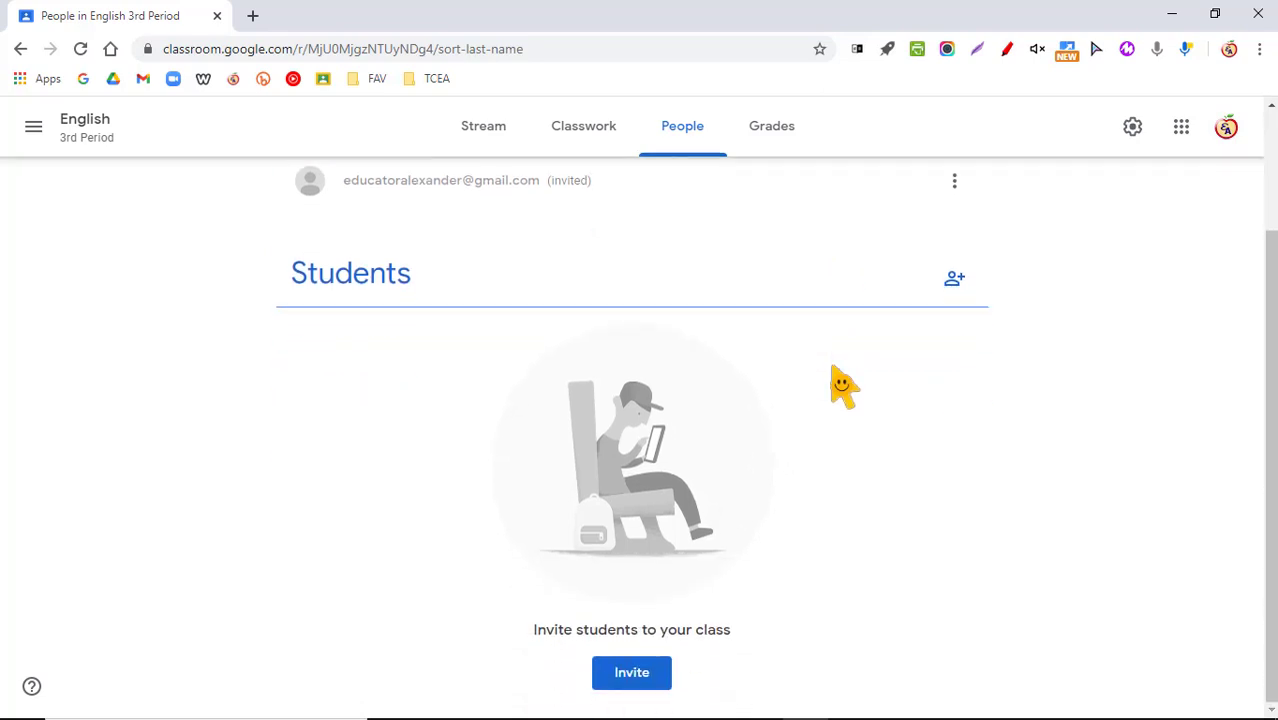
pyautogui.scroll(1, 843, 386)
pyautogui.scroll(-1, 843, 386)
pyautogui.scroll(2, 843, 386)
pyautogui.scroll(-2, 841, 386)
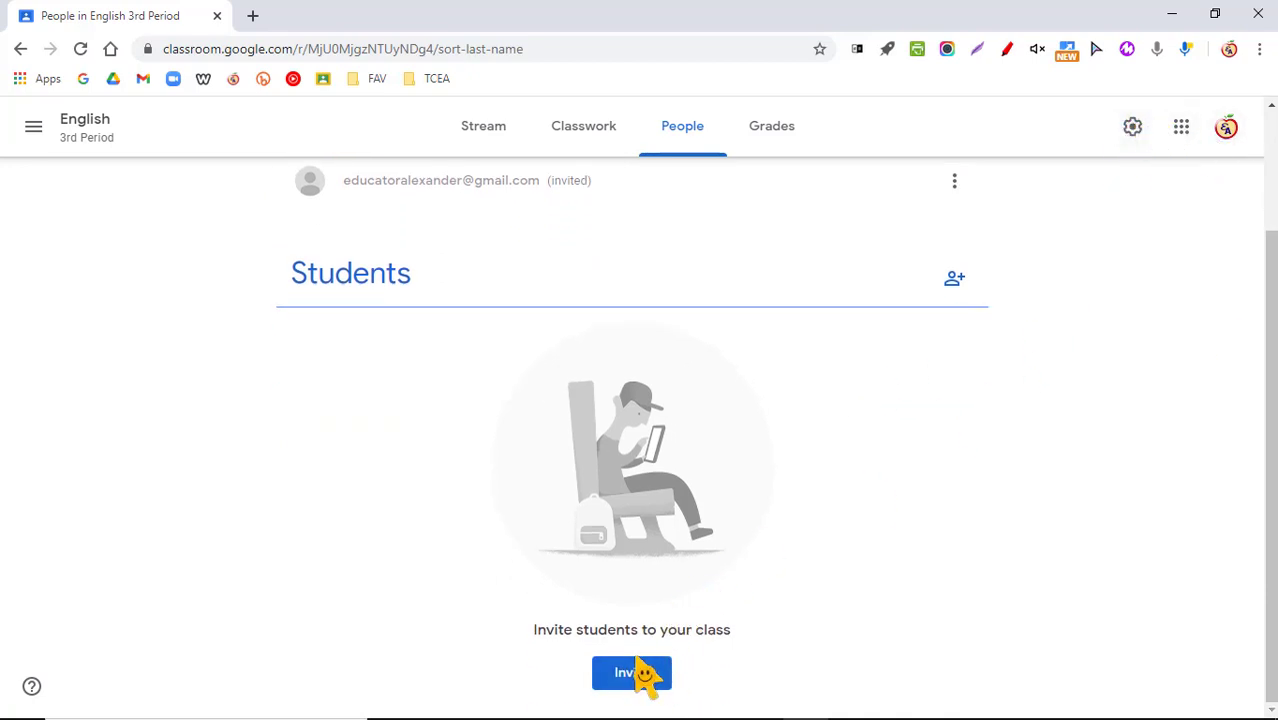
pyautogui.click(632, 673)
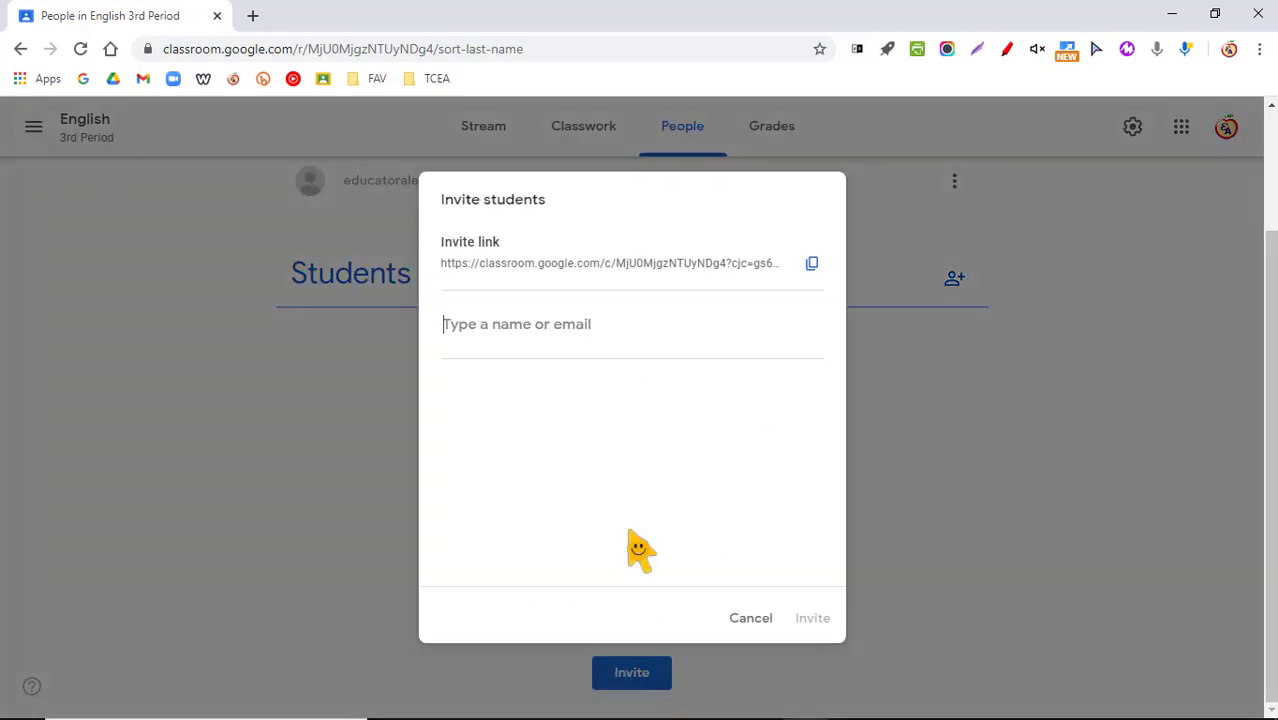
pyautogui.click(750, 620)
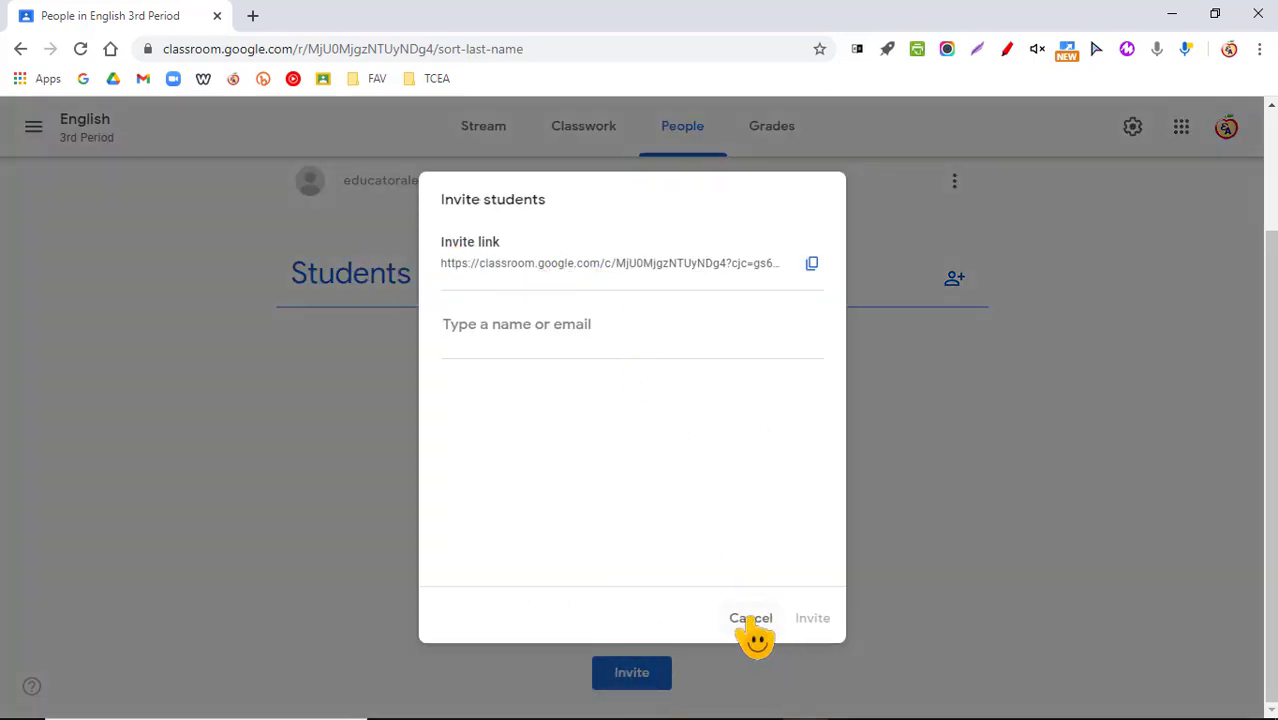
pyautogui.click(954, 279)
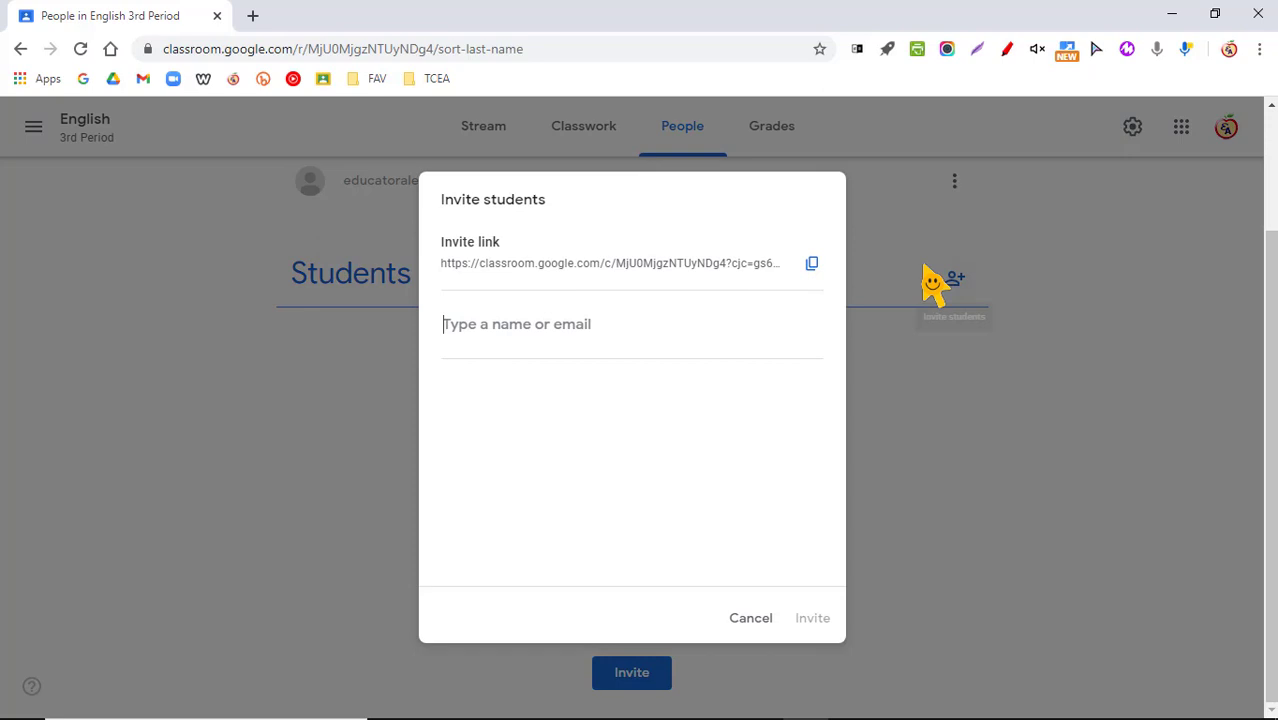
pyautogui.click(750, 620)
pyautogui.scroll(2, 1100, 440)
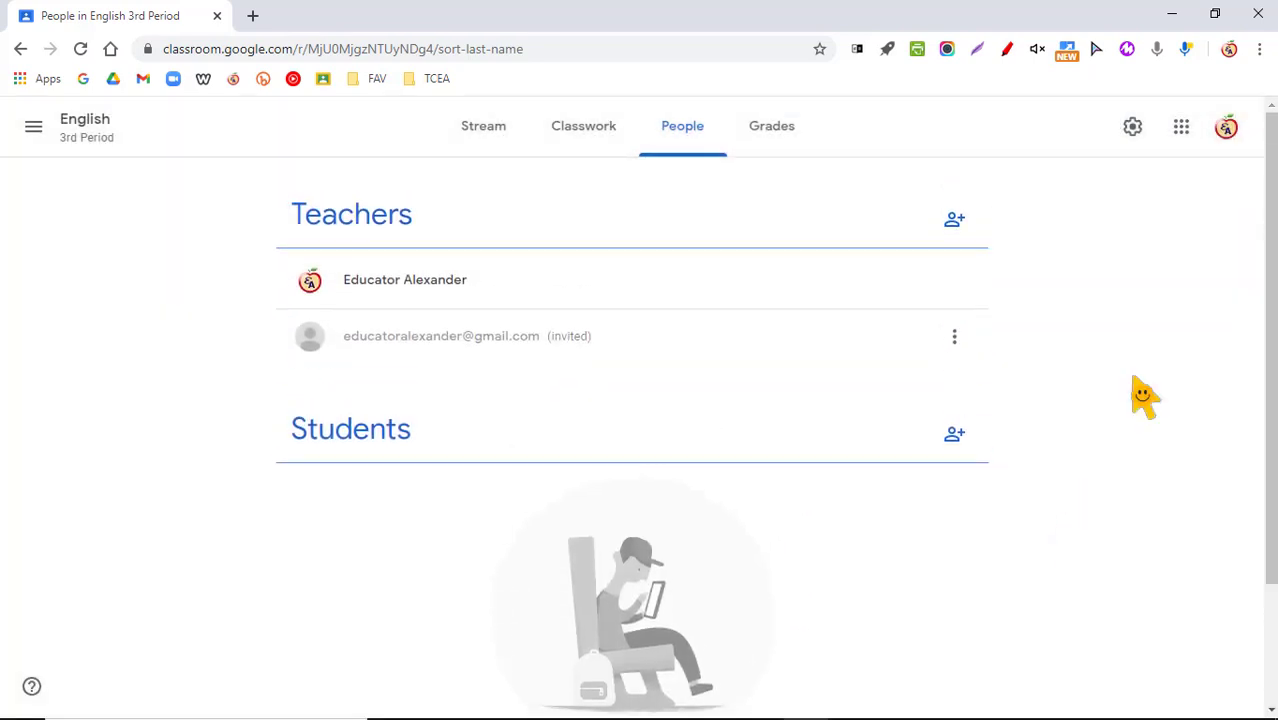
# Open the English class's settings and bring up the invite codes in the General section.
pyautogui.click(1132, 127)
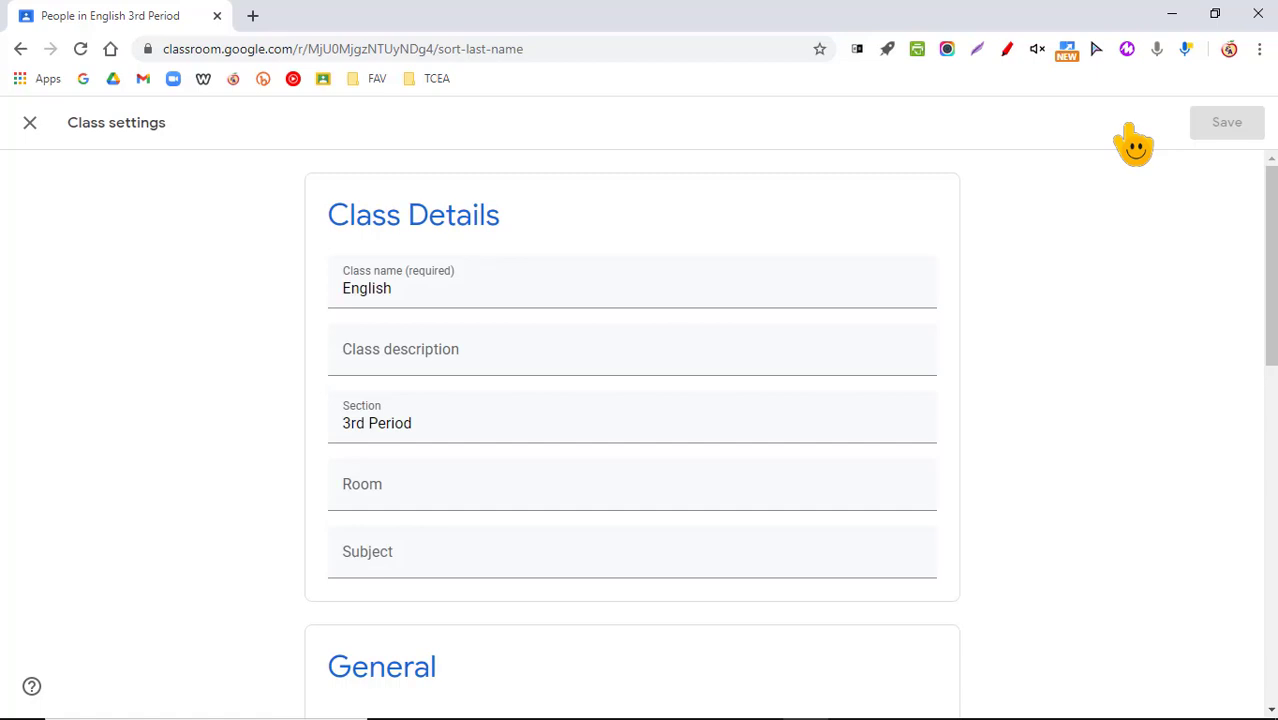
pyautogui.scroll(-2, 1147, 377)
pyautogui.scroll(2, 1141, 373)
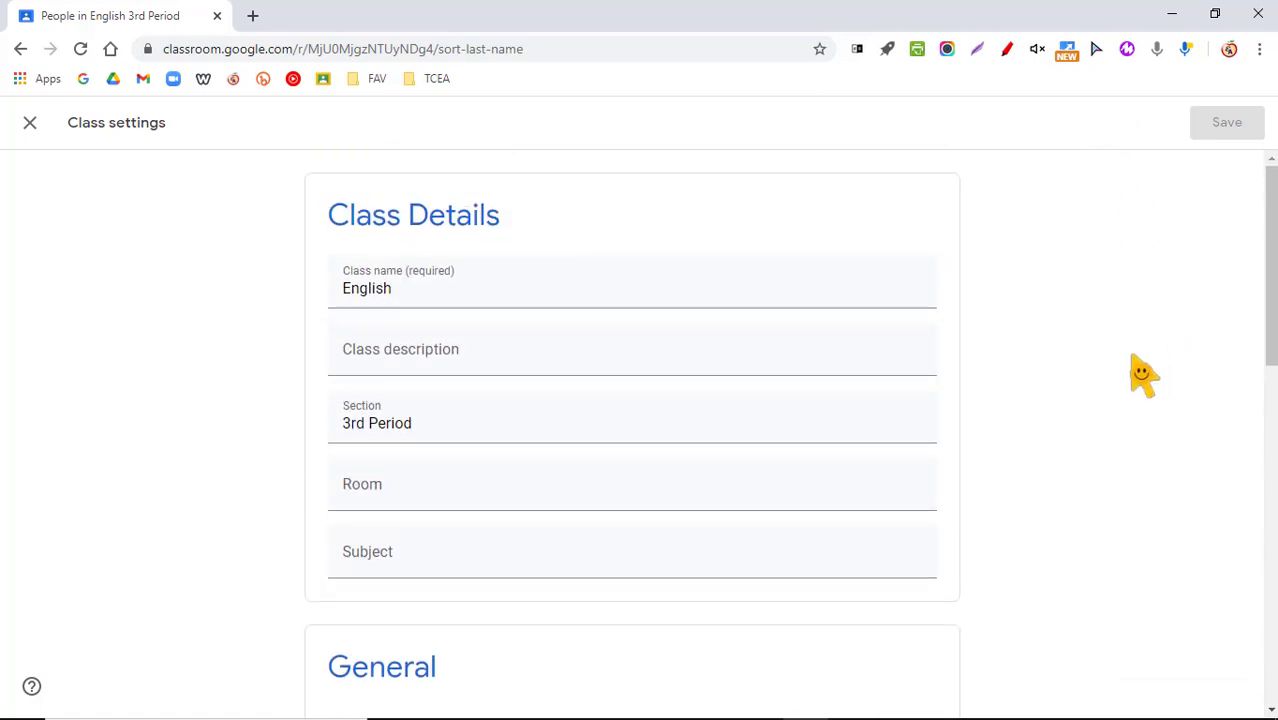
pyautogui.scroll(-5, 1115, 372)
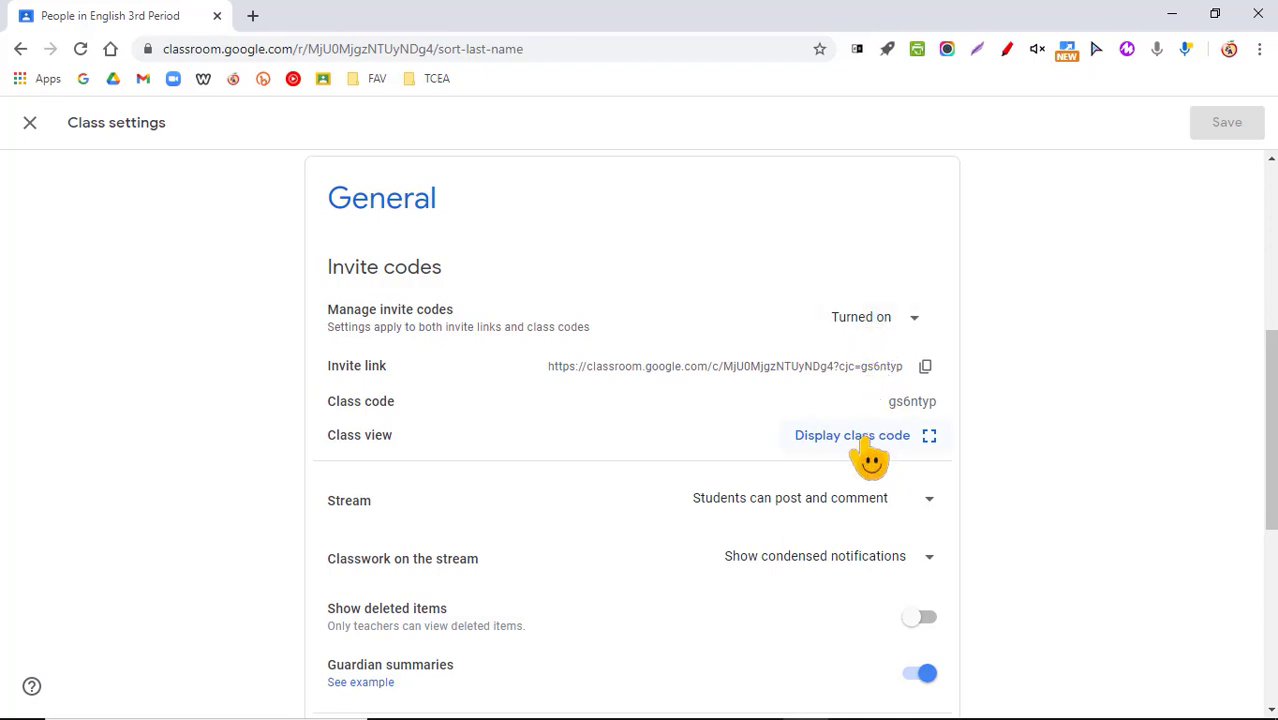
# Point out the invite link and the class code in the settings by highlighting each one.
pyautogui.moveTo(345, 366)
pyautogui.mouseDown()
pyautogui.moveTo(325, 380)
pyautogui.moveTo(338, 378)
pyautogui.mouseUp()
pyautogui.click(335, 380)
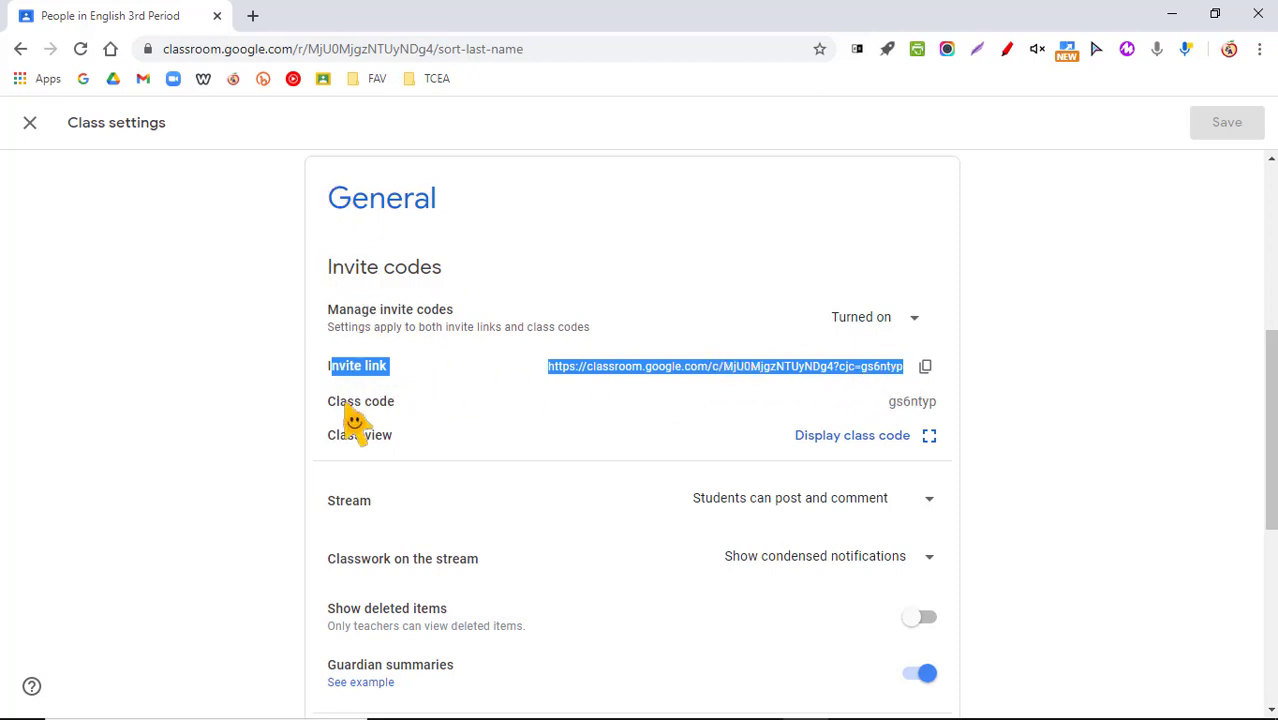
pyautogui.click(430, 377)
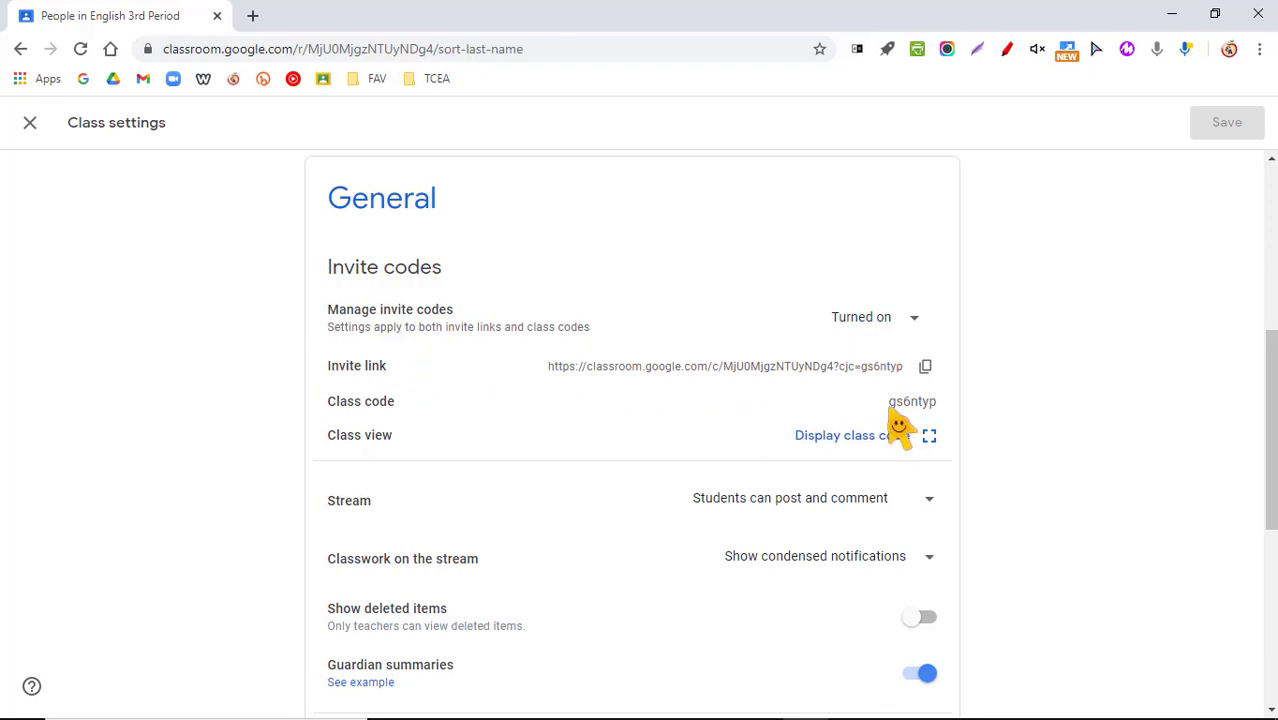
pyautogui.moveTo(888, 405); pyautogui.dragTo(937, 410)
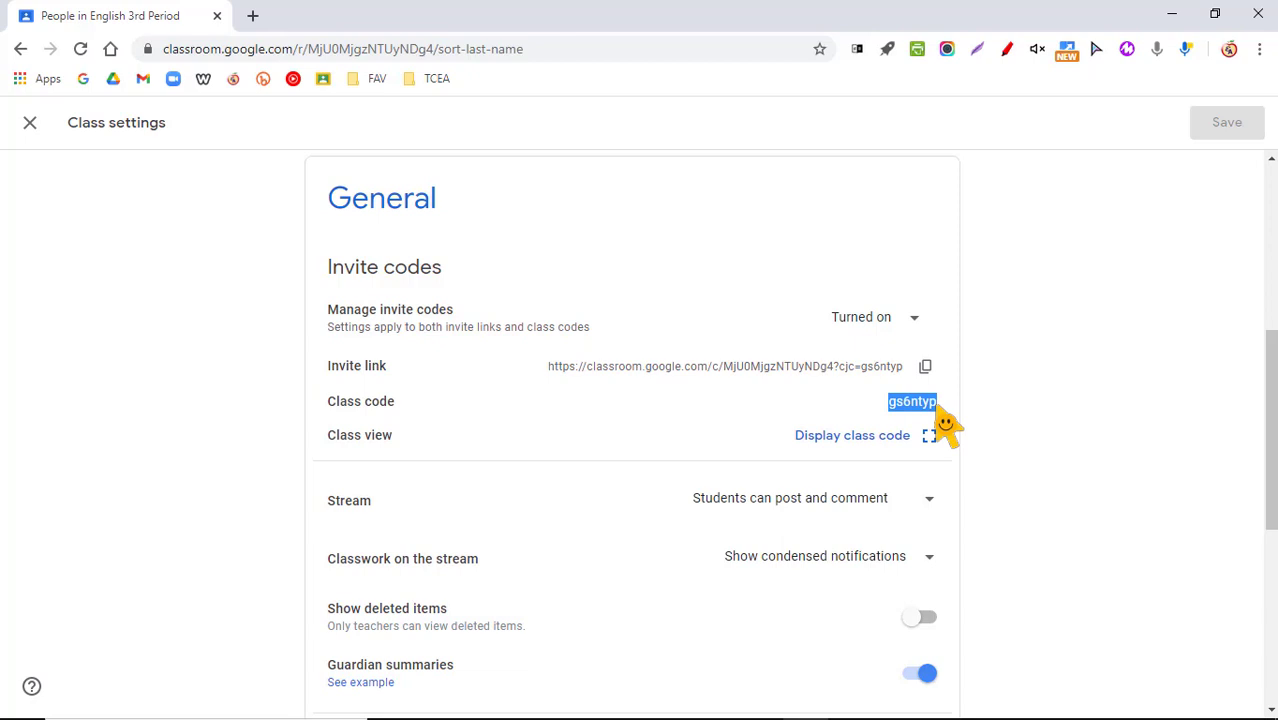
pyautogui.click(860, 406)
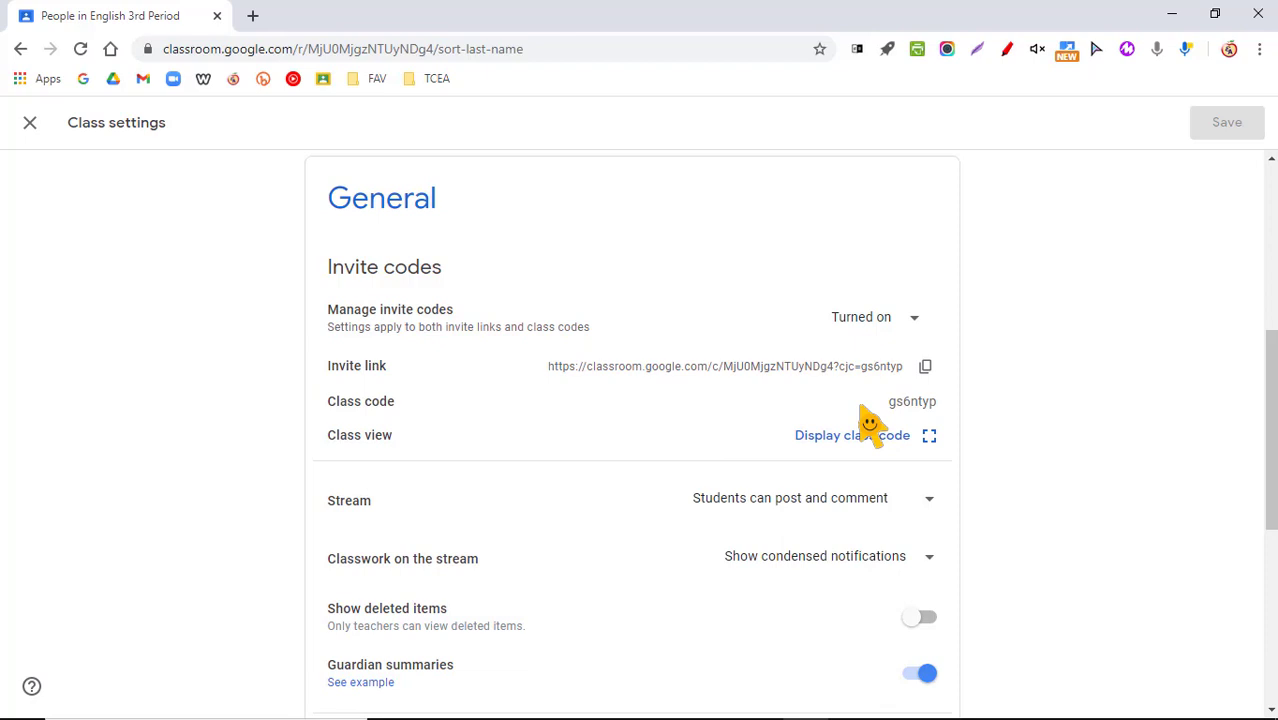
pyautogui.moveTo(885, 403); pyautogui.dragTo(936, 404)
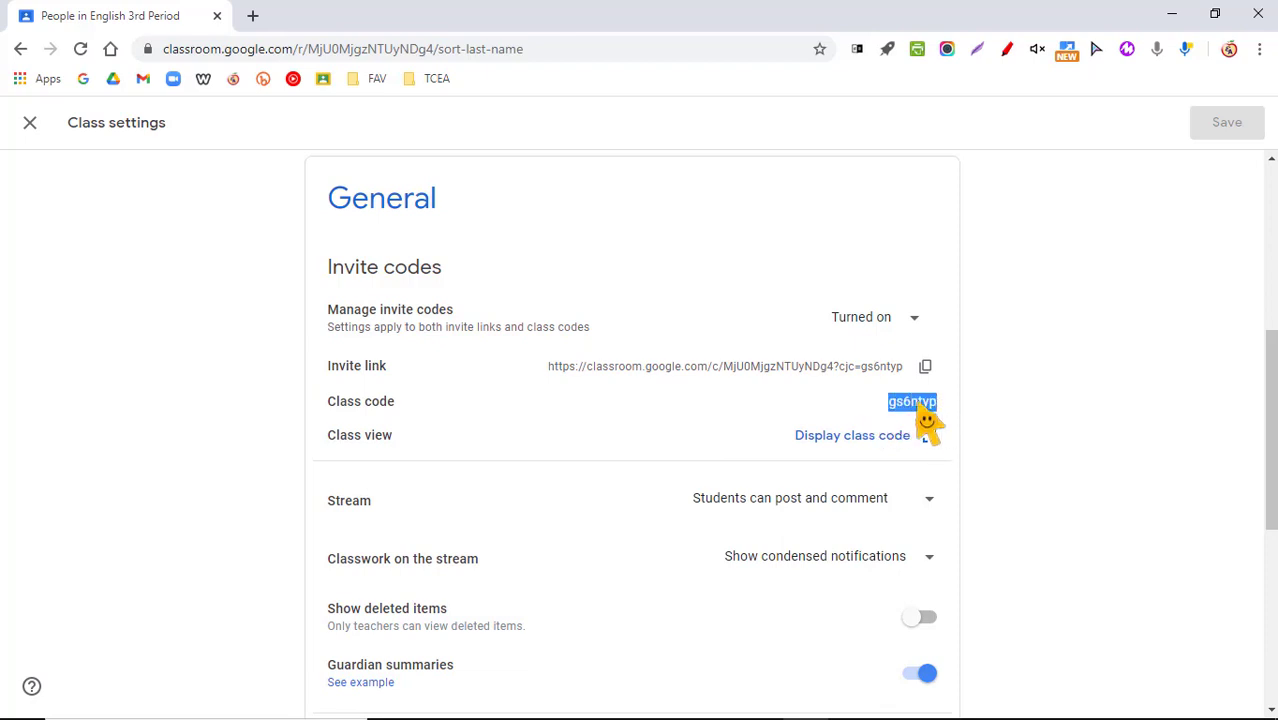
pyautogui.rightClick(921, 412)
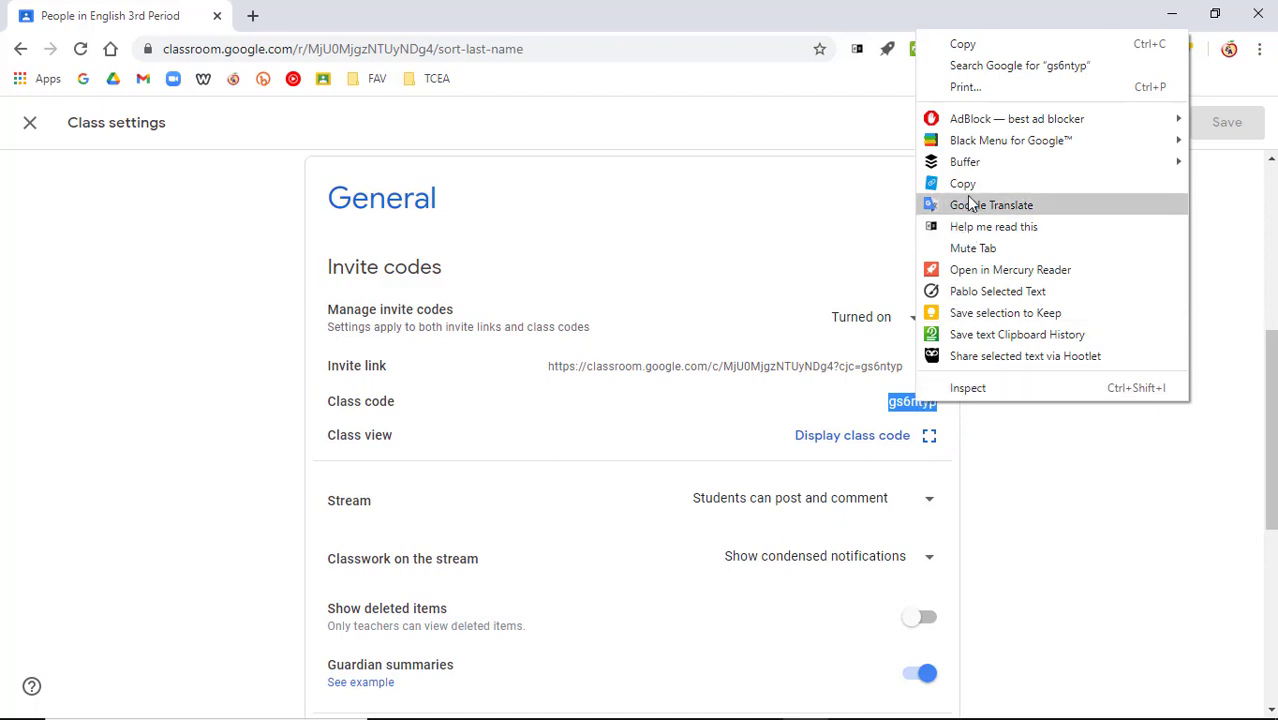
pyautogui.click(884, 408)
pyautogui.click(893, 416)
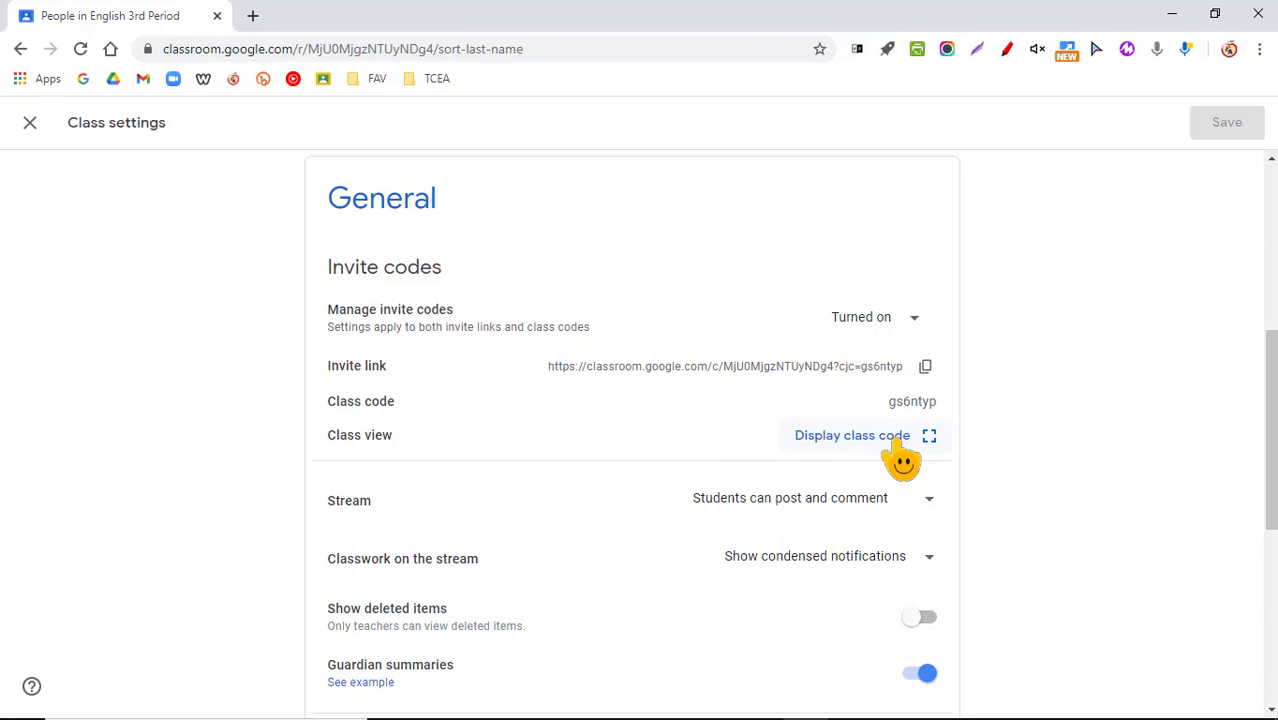
# Display the English class's code in full-screen view and close that view.
pyautogui.click(852, 436)
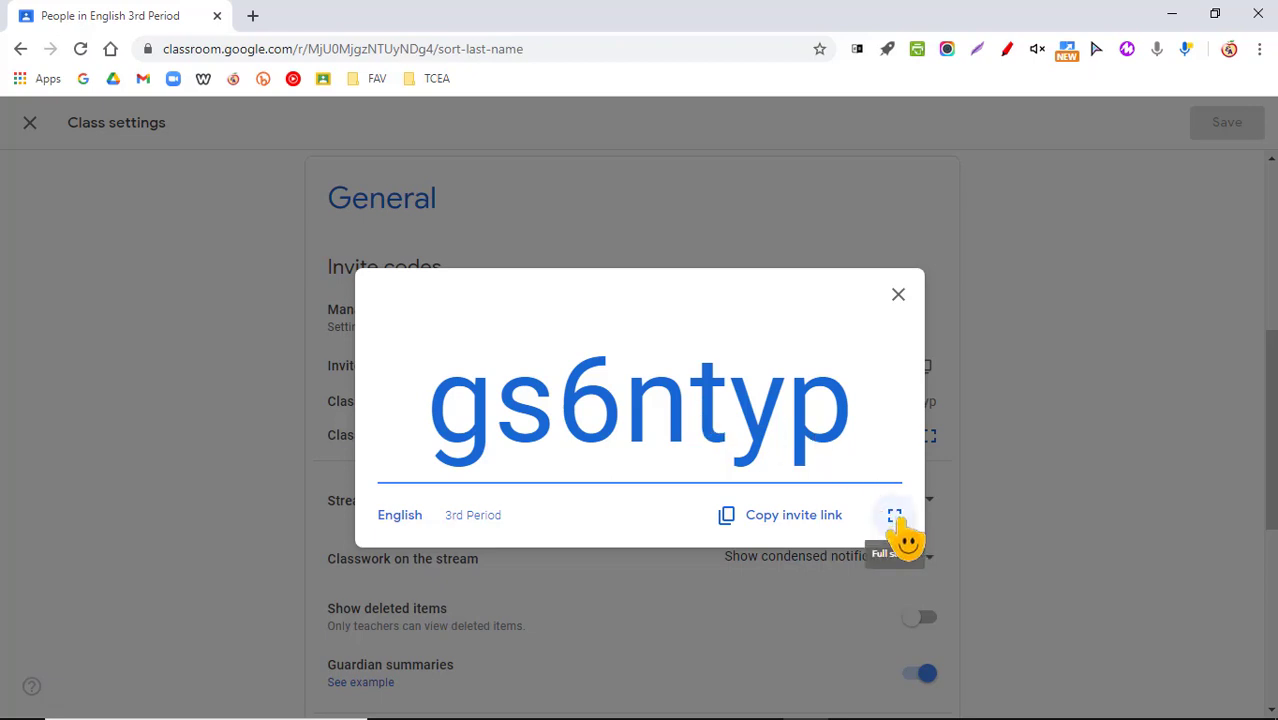
pyautogui.click(894, 516)
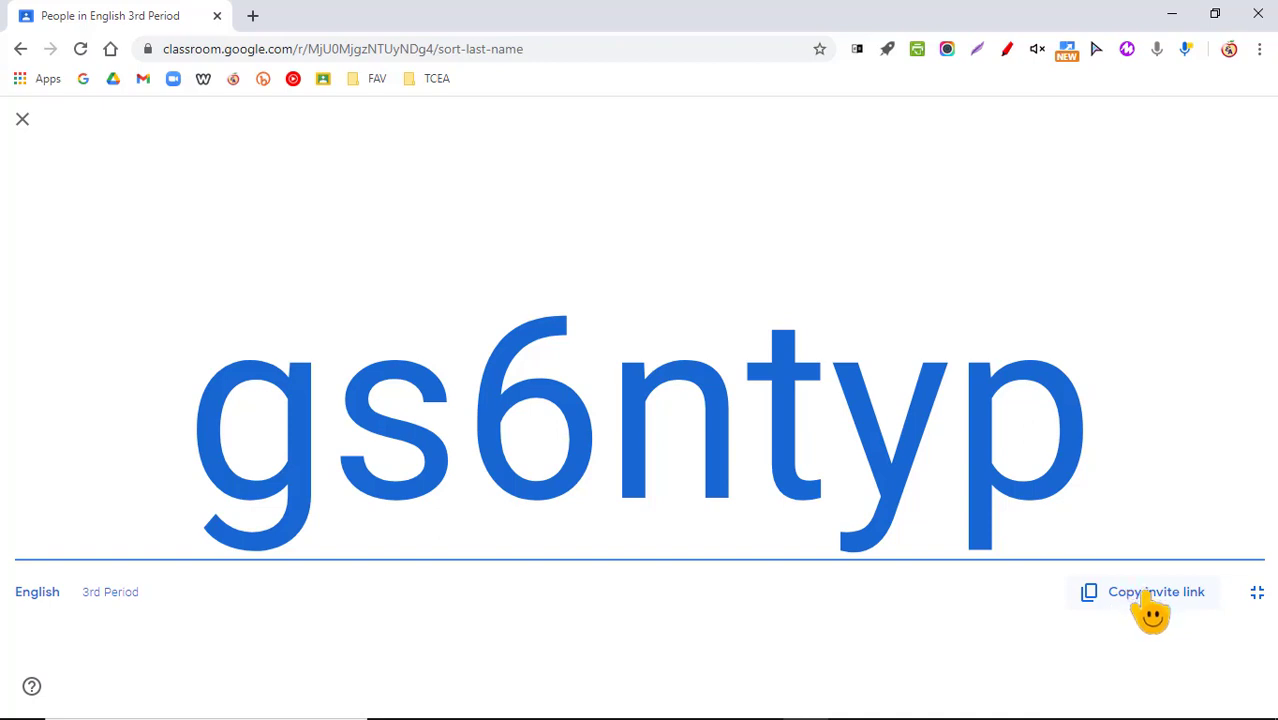
pyautogui.click(22, 121)
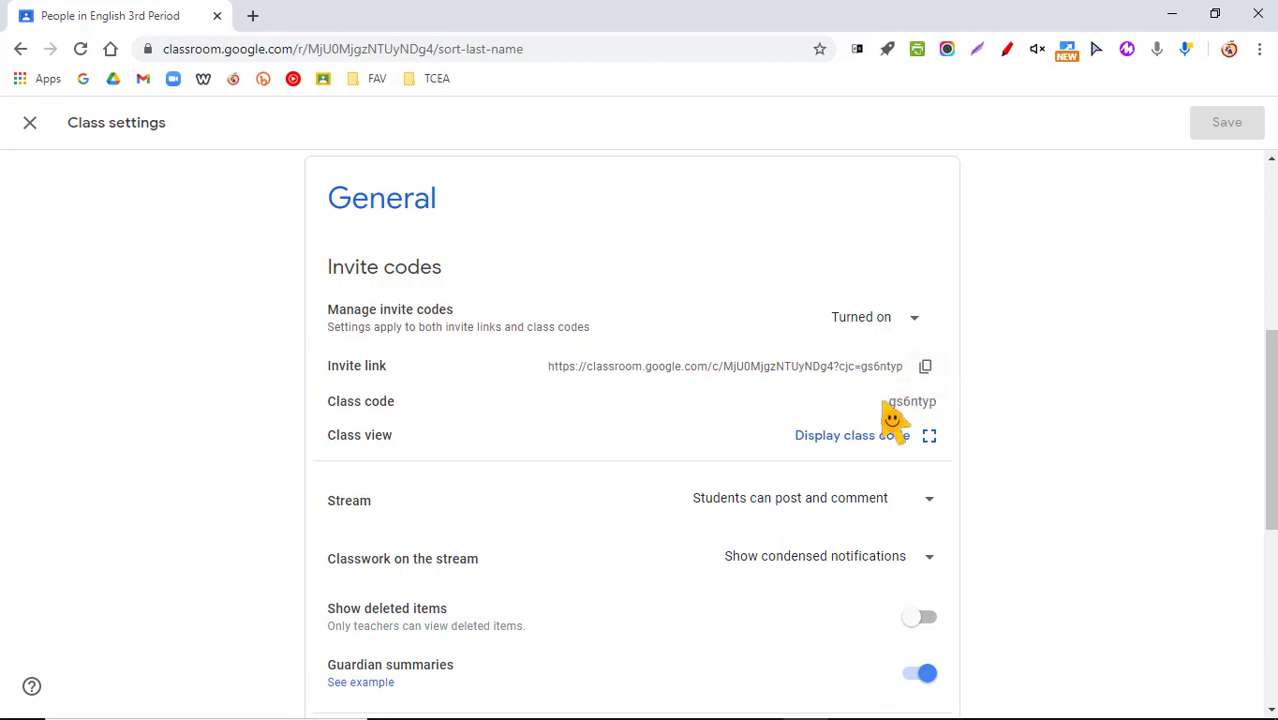
# Copy the English class's code from the invite codes settings.
pyautogui.moveTo(883, 402); pyautogui.dragTo(938, 404)
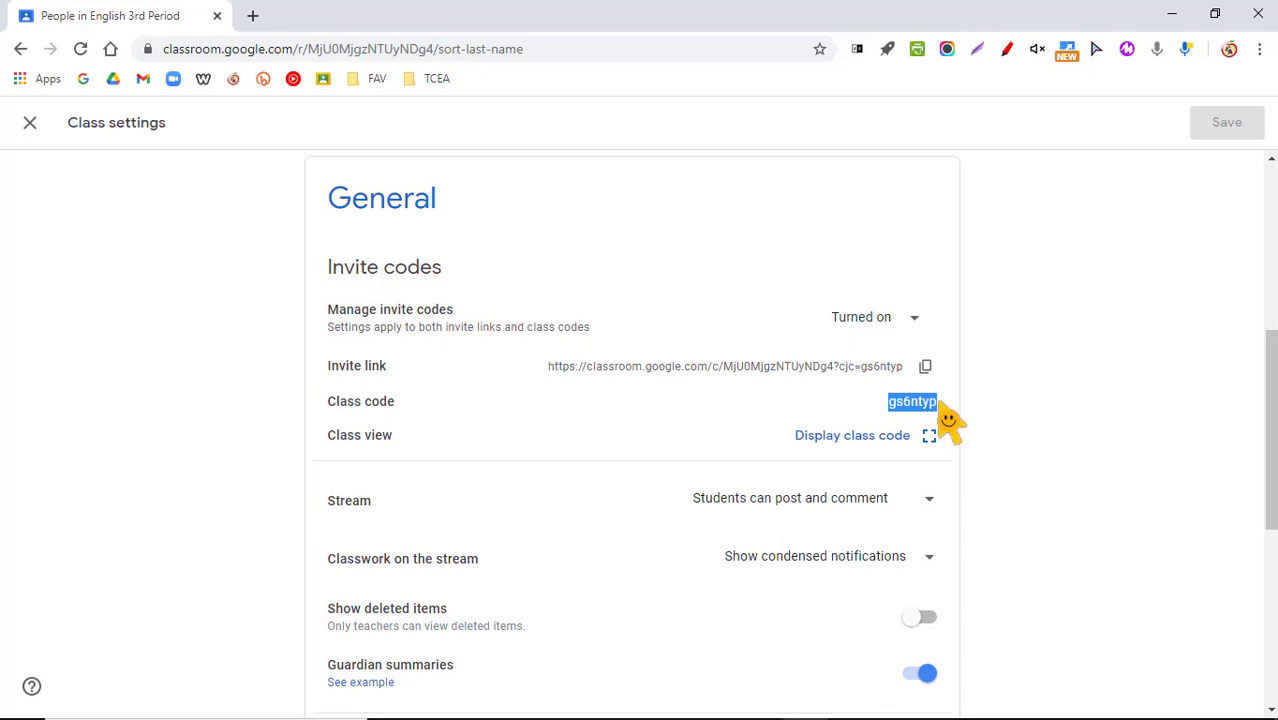
pyautogui.rightClick(940, 406)
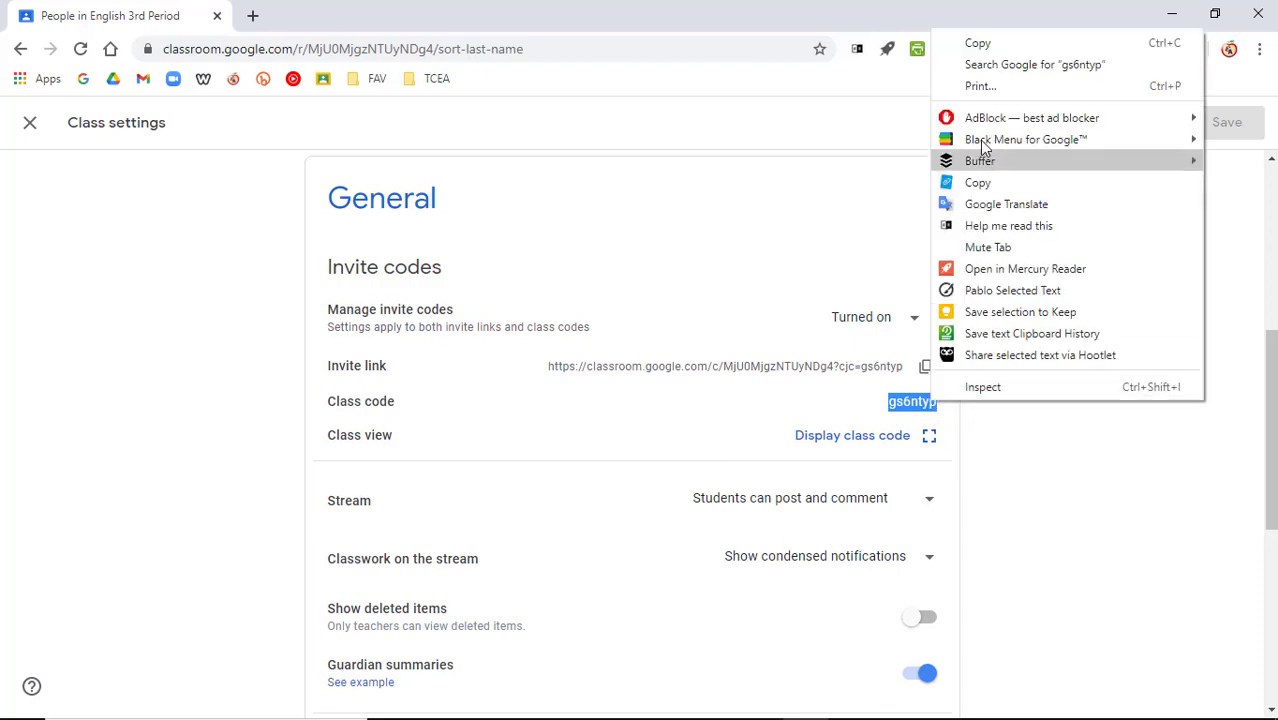
pyautogui.click(980, 43)
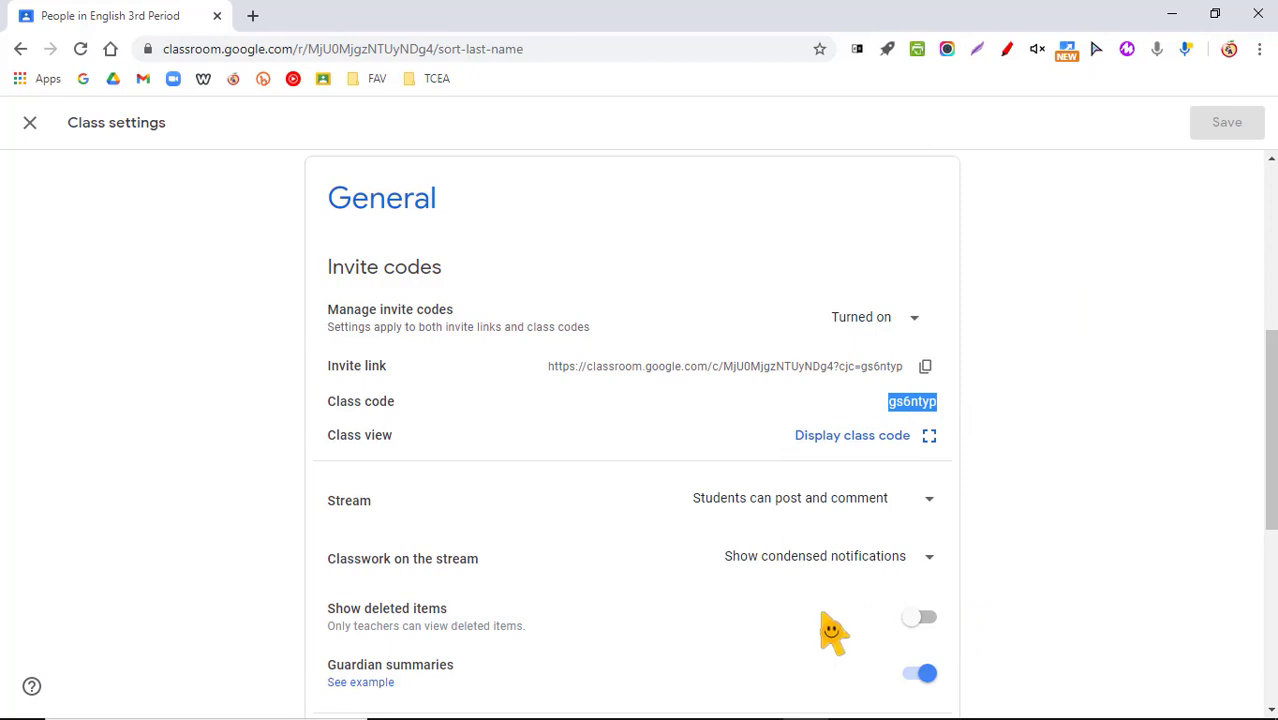
# Switch to the Student1 browser profile and open the student's Google Classroom classes page.
pyautogui.click(1229, 48)
pyautogui.scroll(-3, 1143, 483)
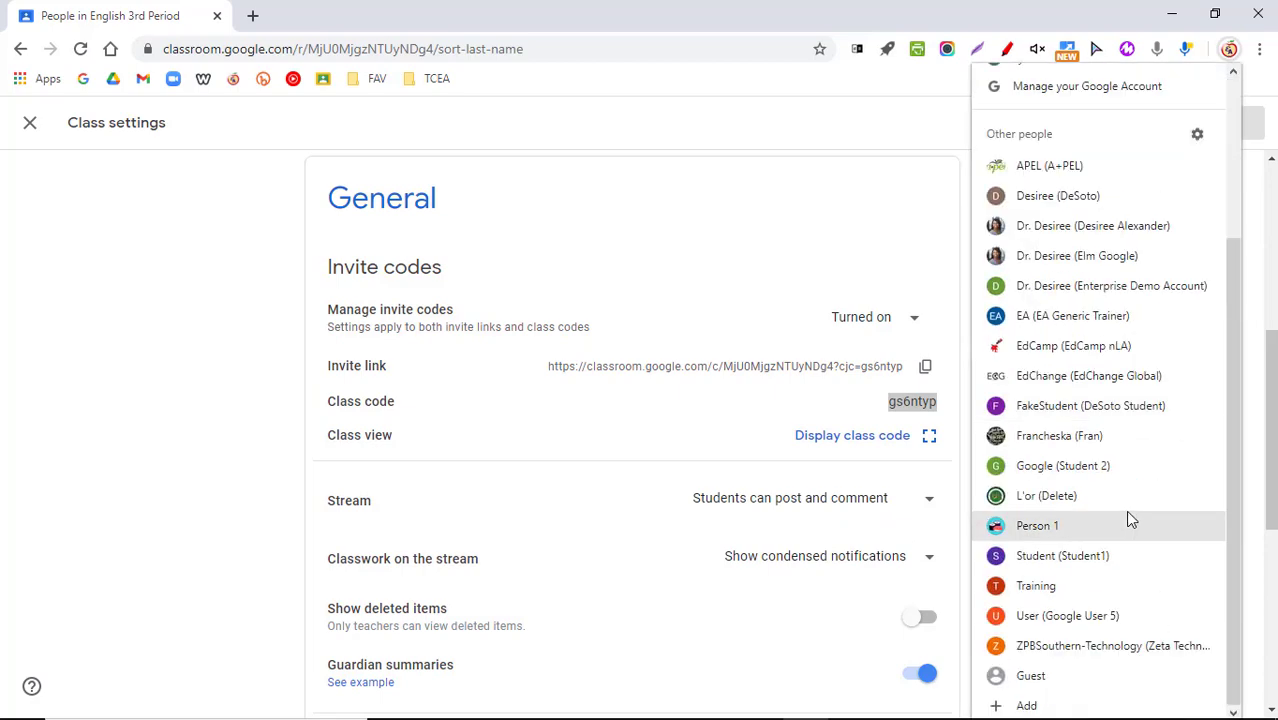
pyautogui.click(1095, 560)
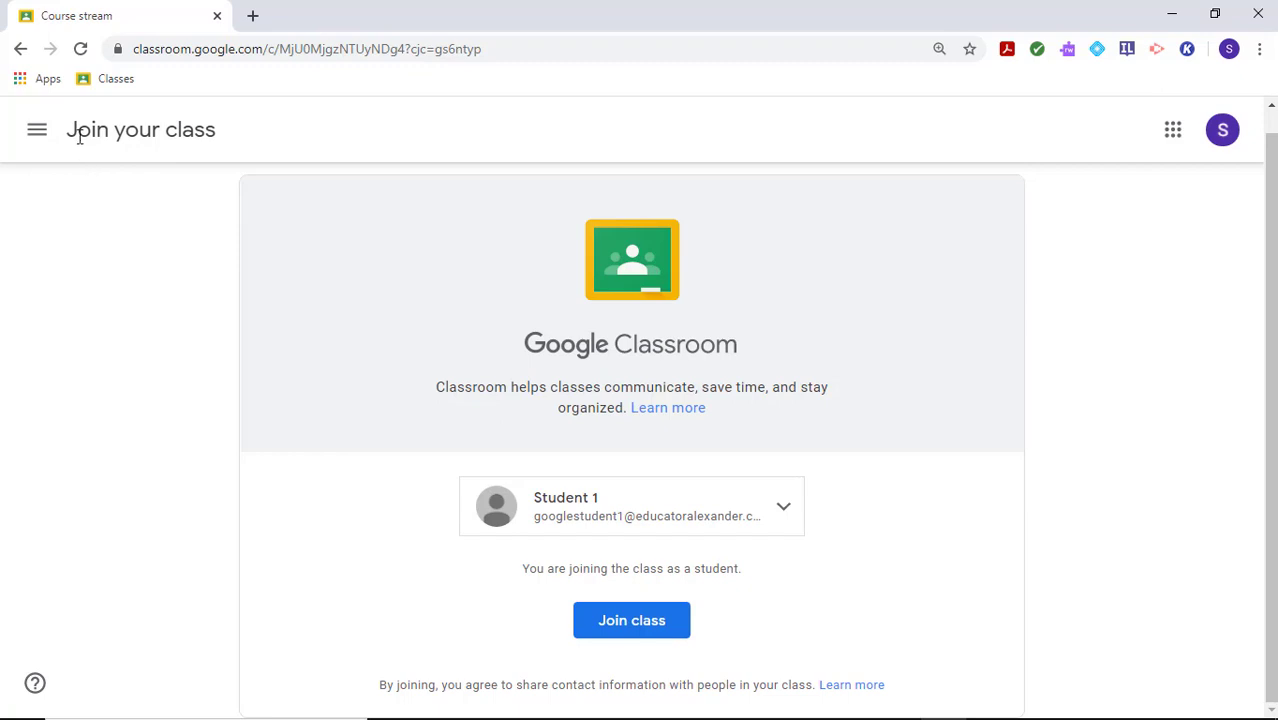
pyautogui.click(110, 80)
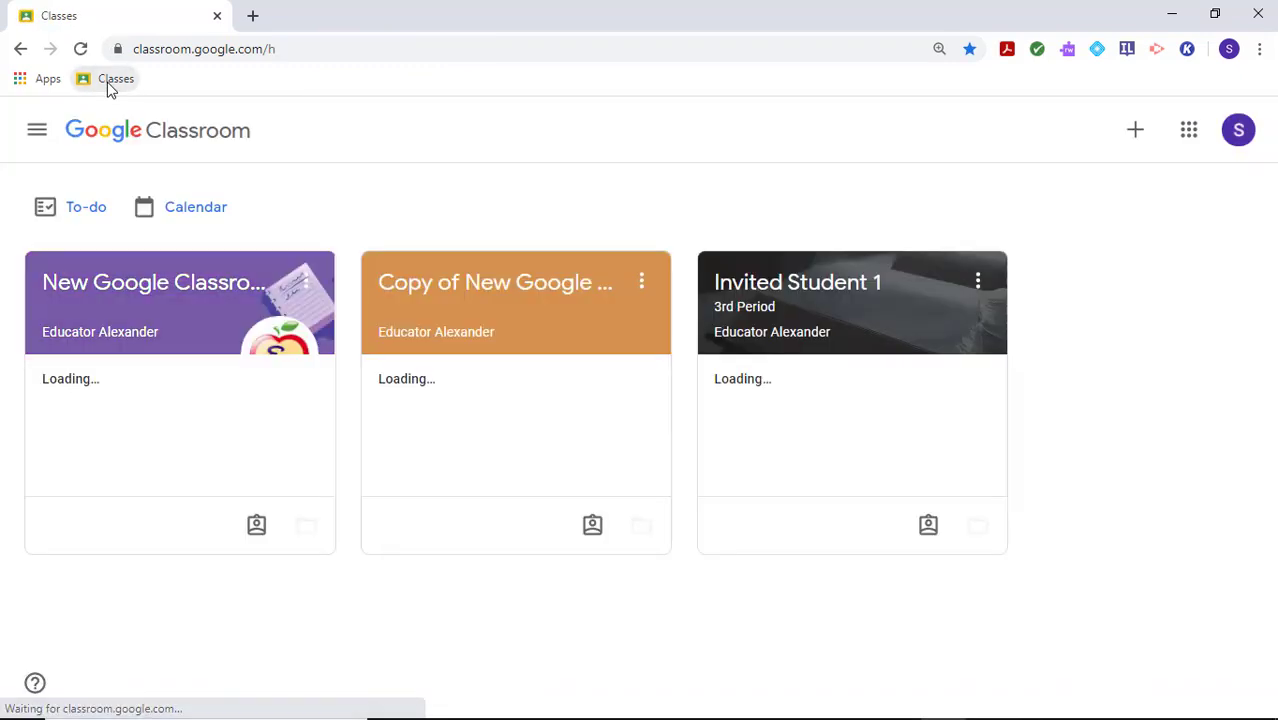
# Show the student's Join class form and return to the classes page.
pyautogui.click(1137, 132)
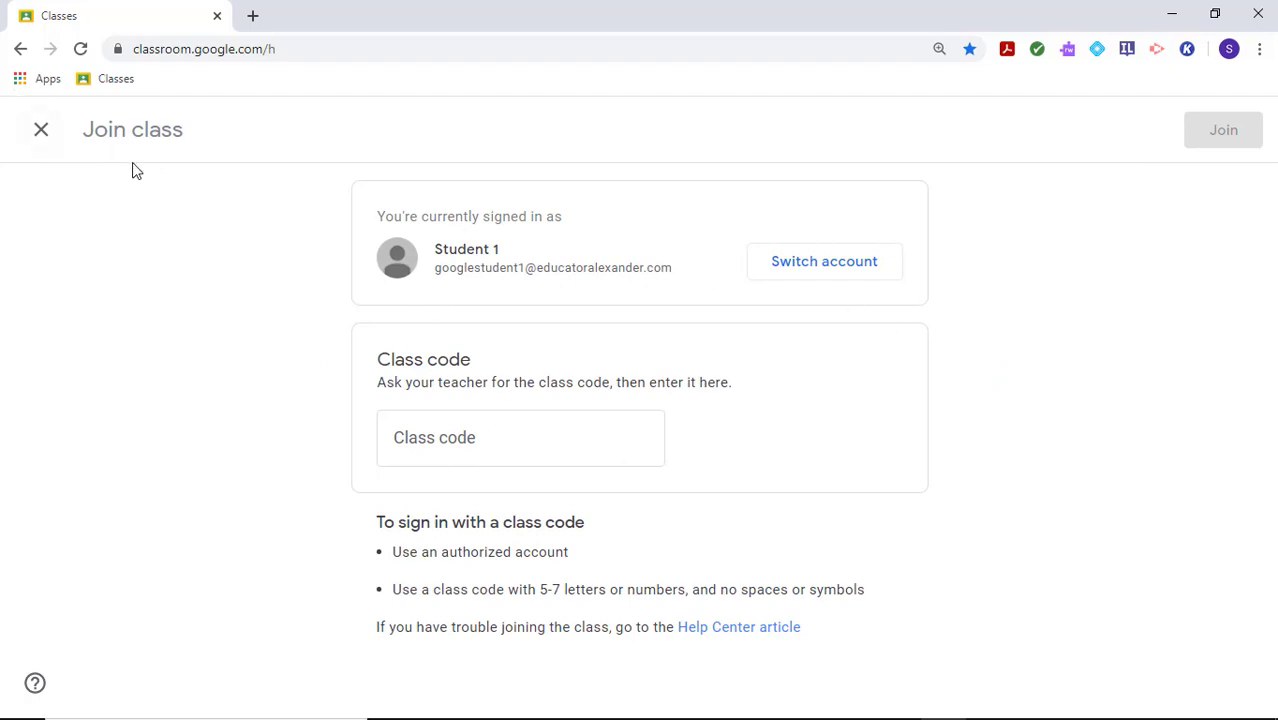
pyautogui.click(44, 131)
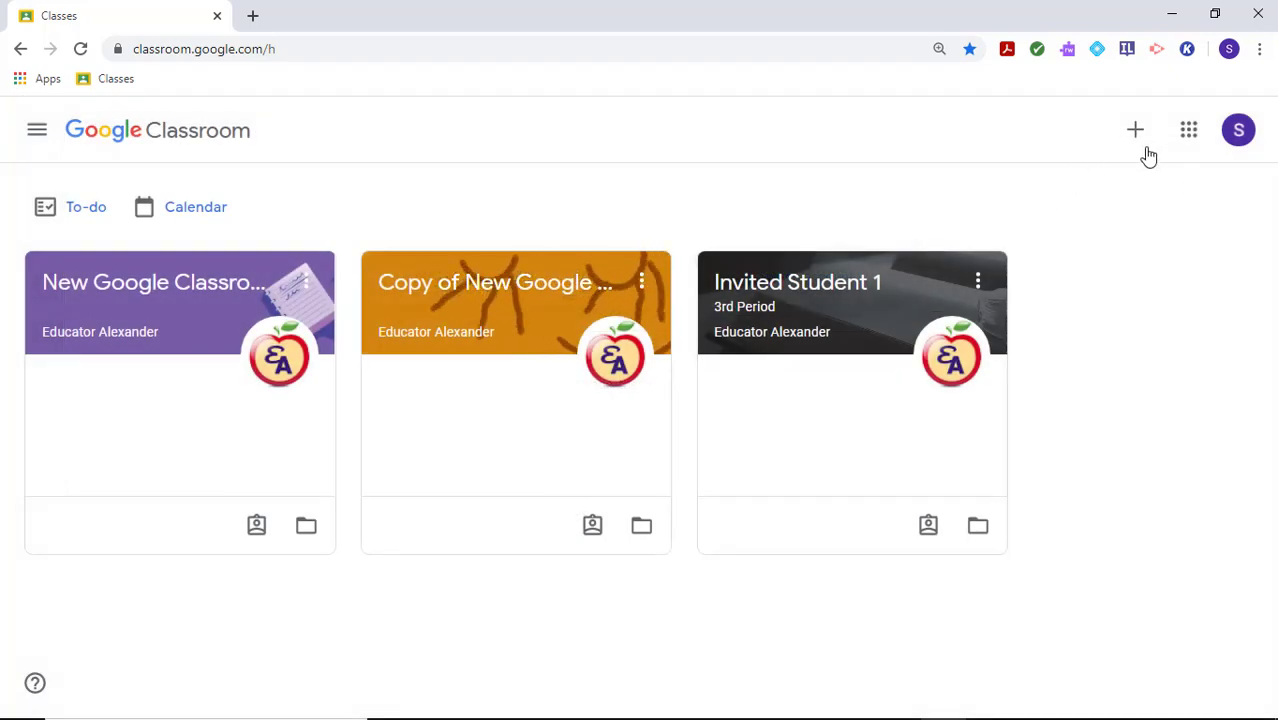
pyautogui.click(1140, 143)
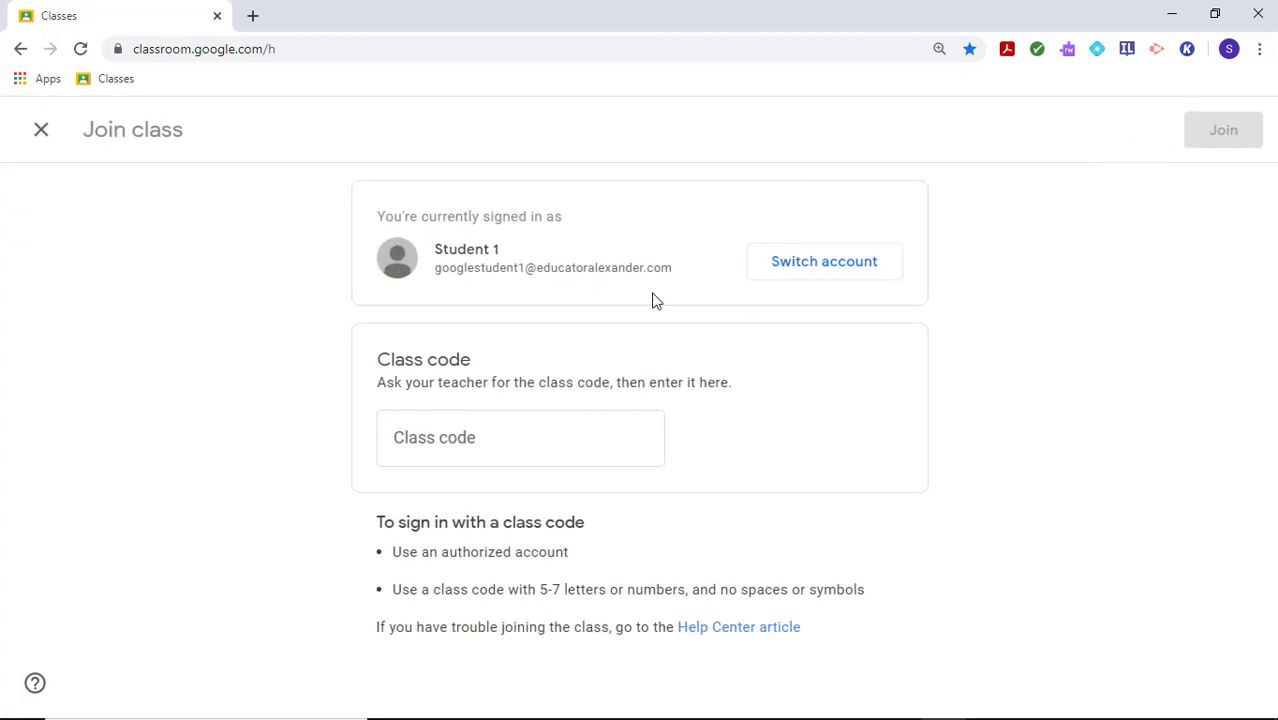
pyautogui.click(41, 131)
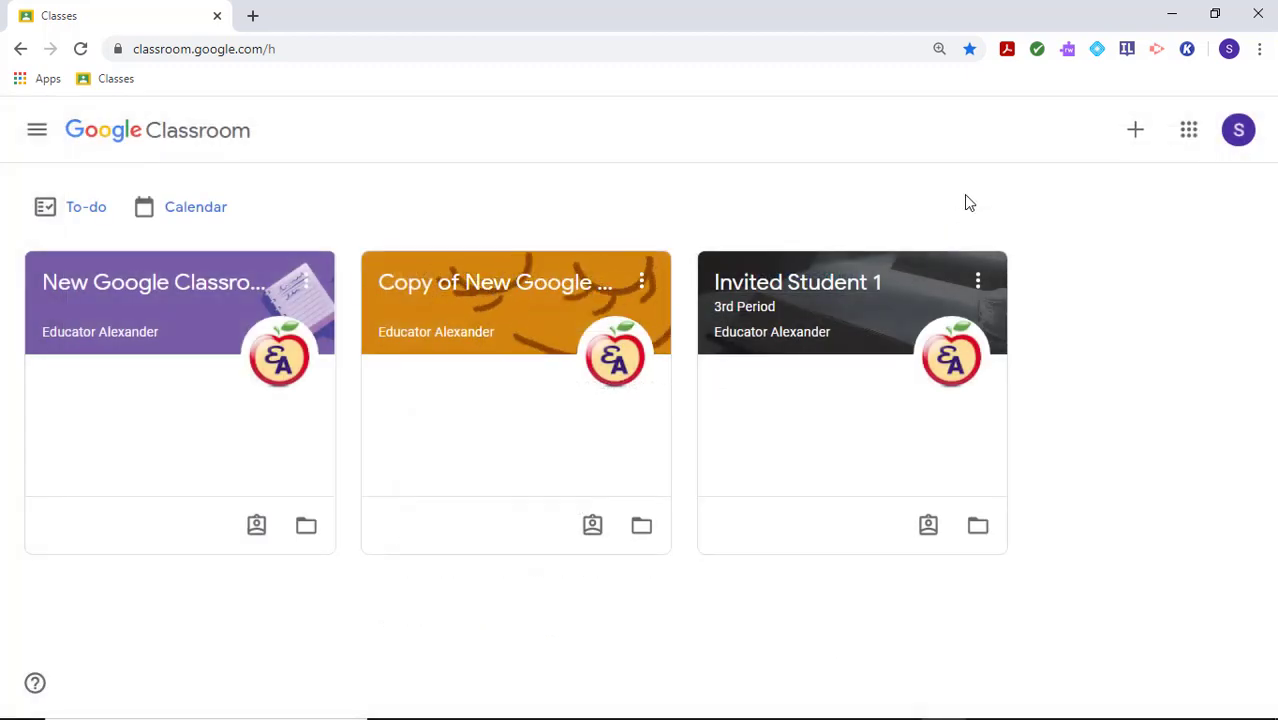
# Join the English class as the student by pasting the copied class code into the Join class form.
pyautogui.click(1136, 142)
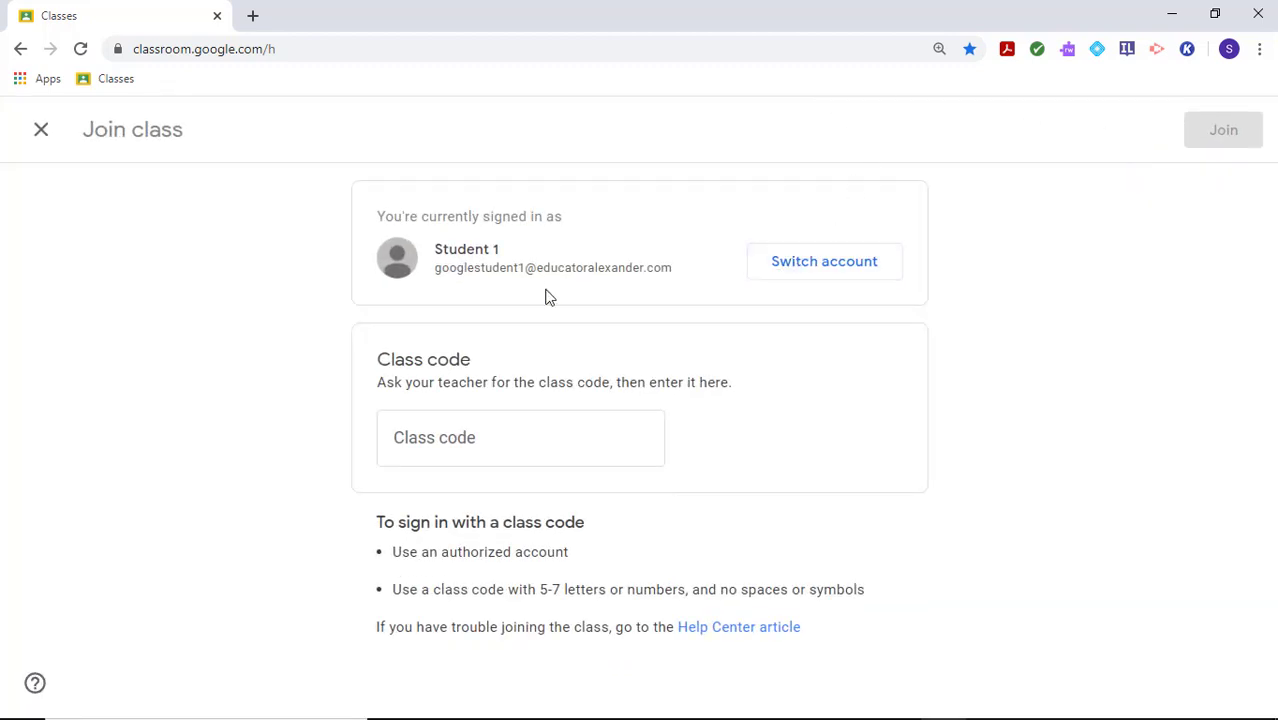
pyautogui.click(439, 441)
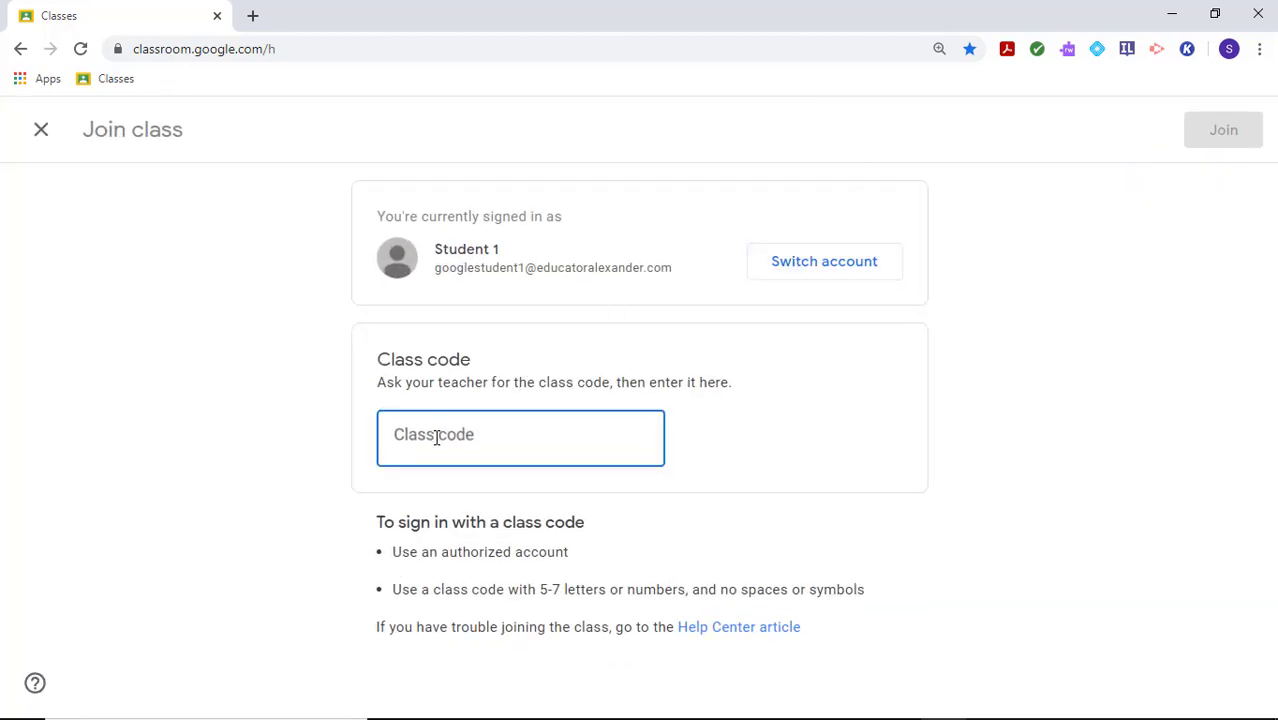
pyautogui.rightClick(436, 438)
pyautogui.click(492, 287)
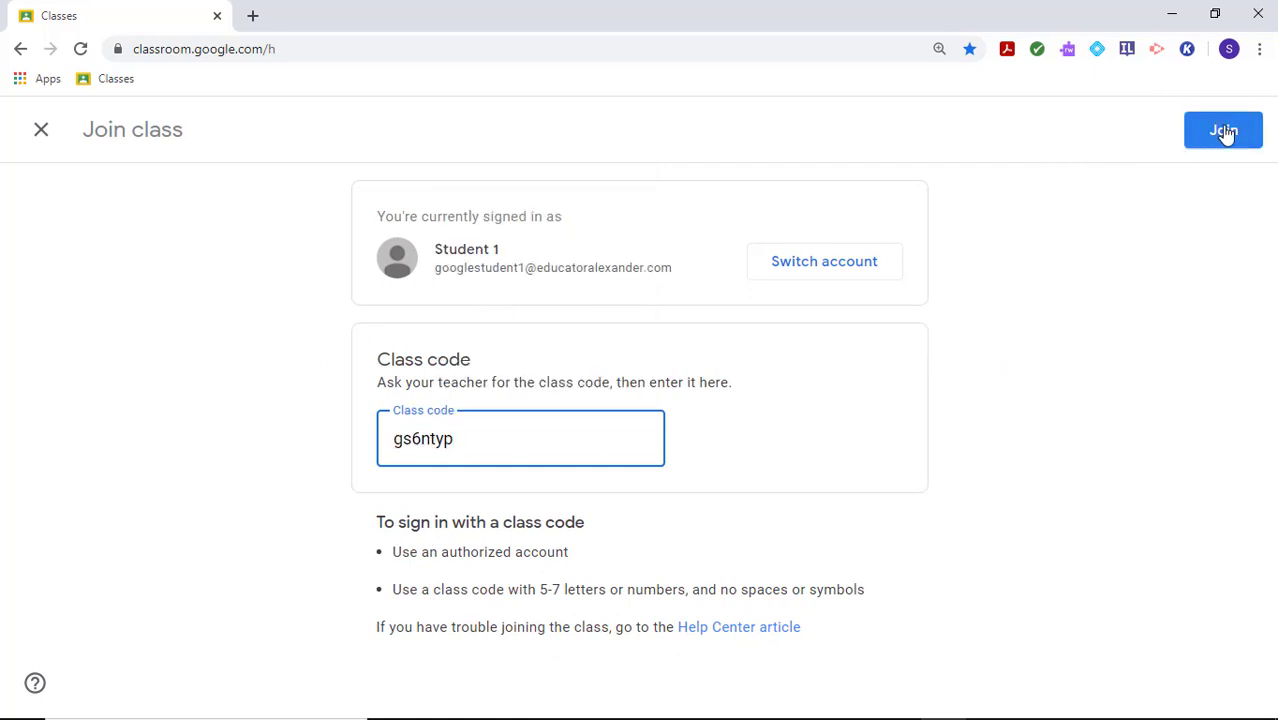
pyautogui.click(1224, 133)
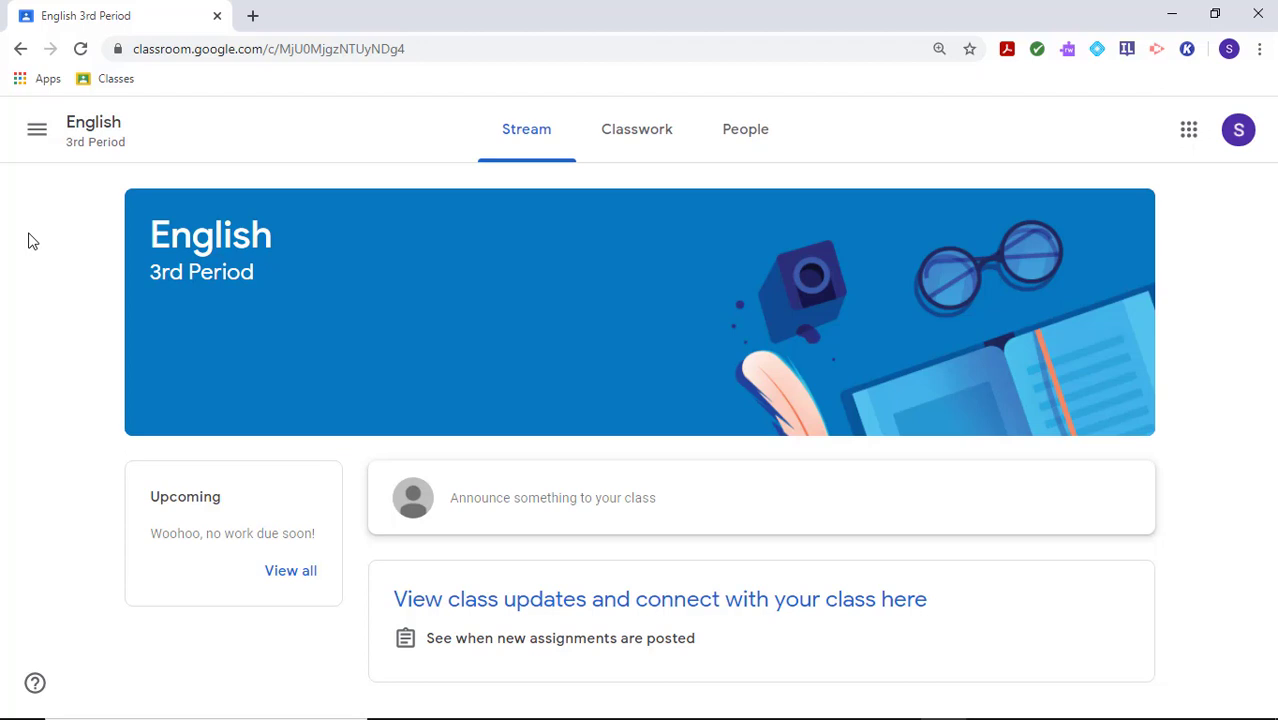
# Return to the student's classes page and open the English 3rd Period class from its card.
pyautogui.click(37, 130)
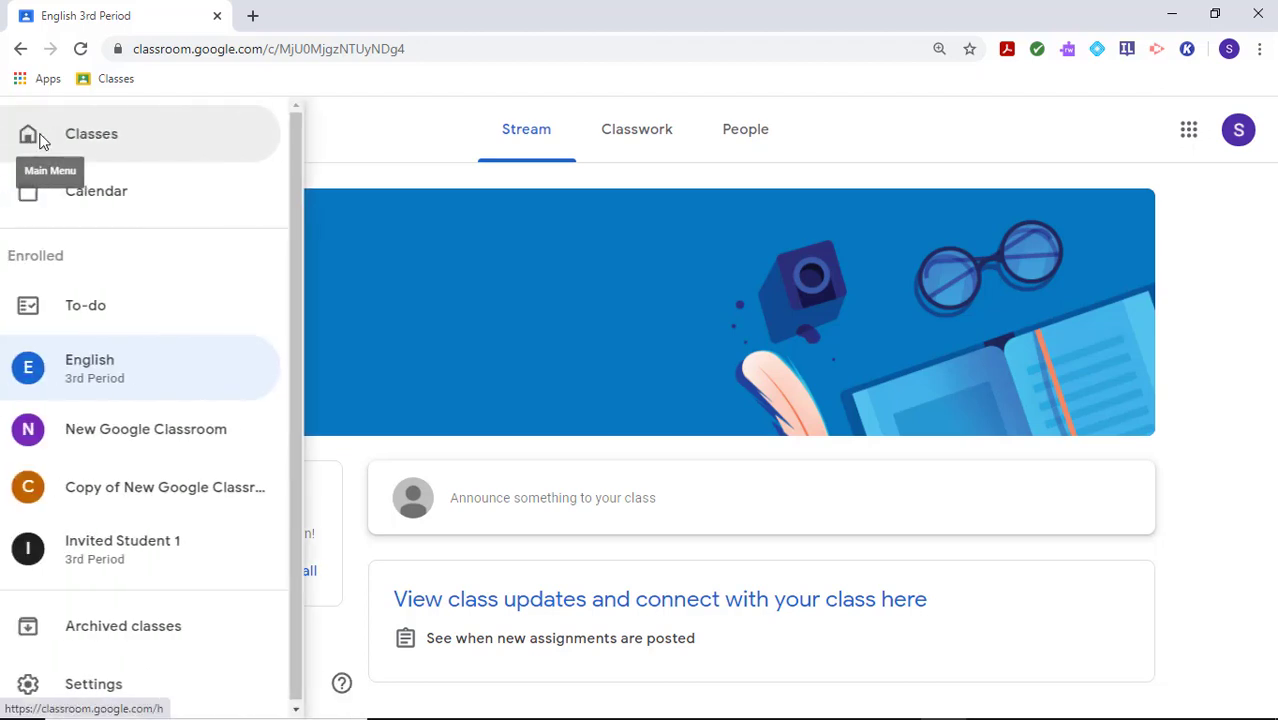
pyautogui.click(117, 78)
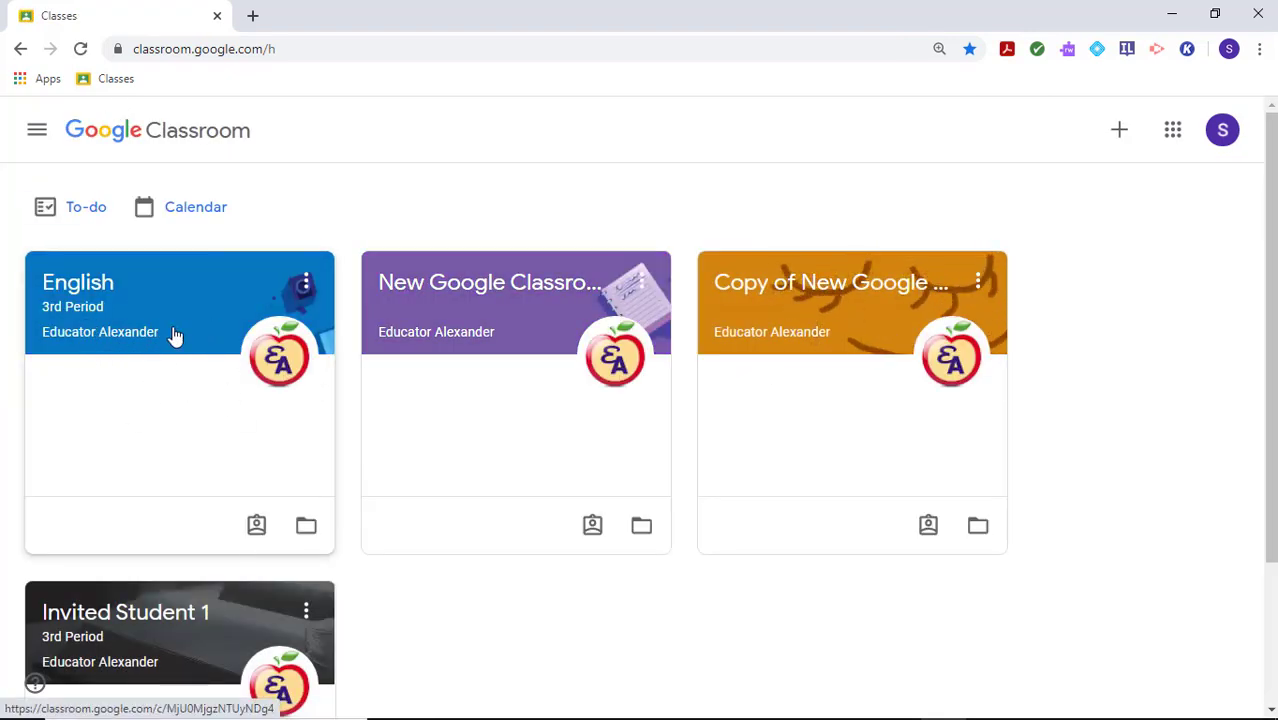
pyautogui.click(68, 282)
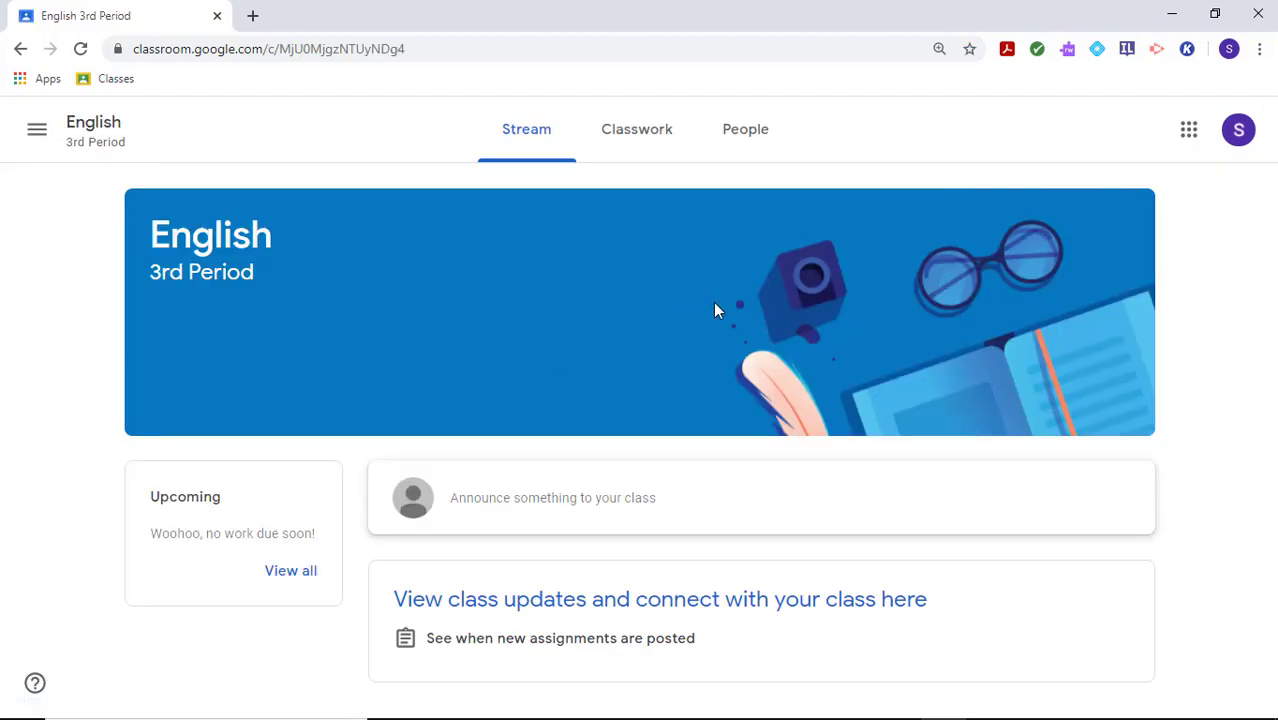
# Switch back to the teacher's browser profile with the English class settings and clear the class code selection.
pyautogui.click(1229, 50)
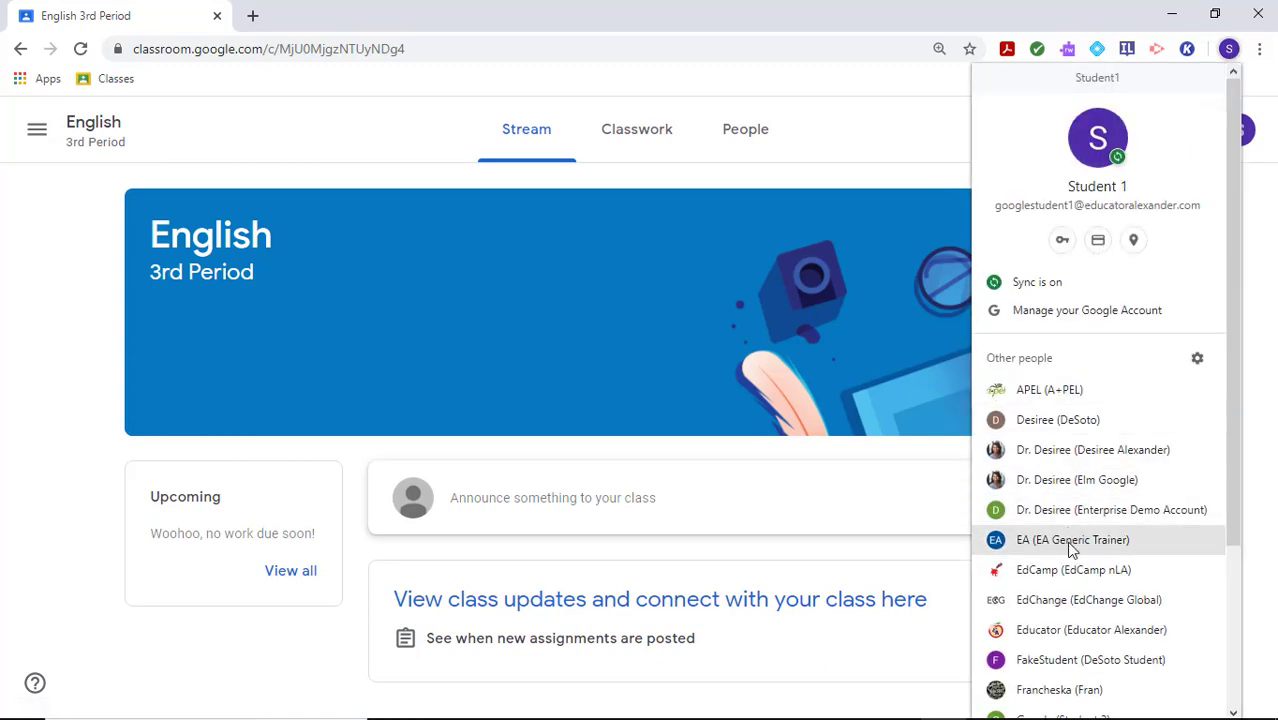
pyautogui.scroll(-1, 1071, 549)
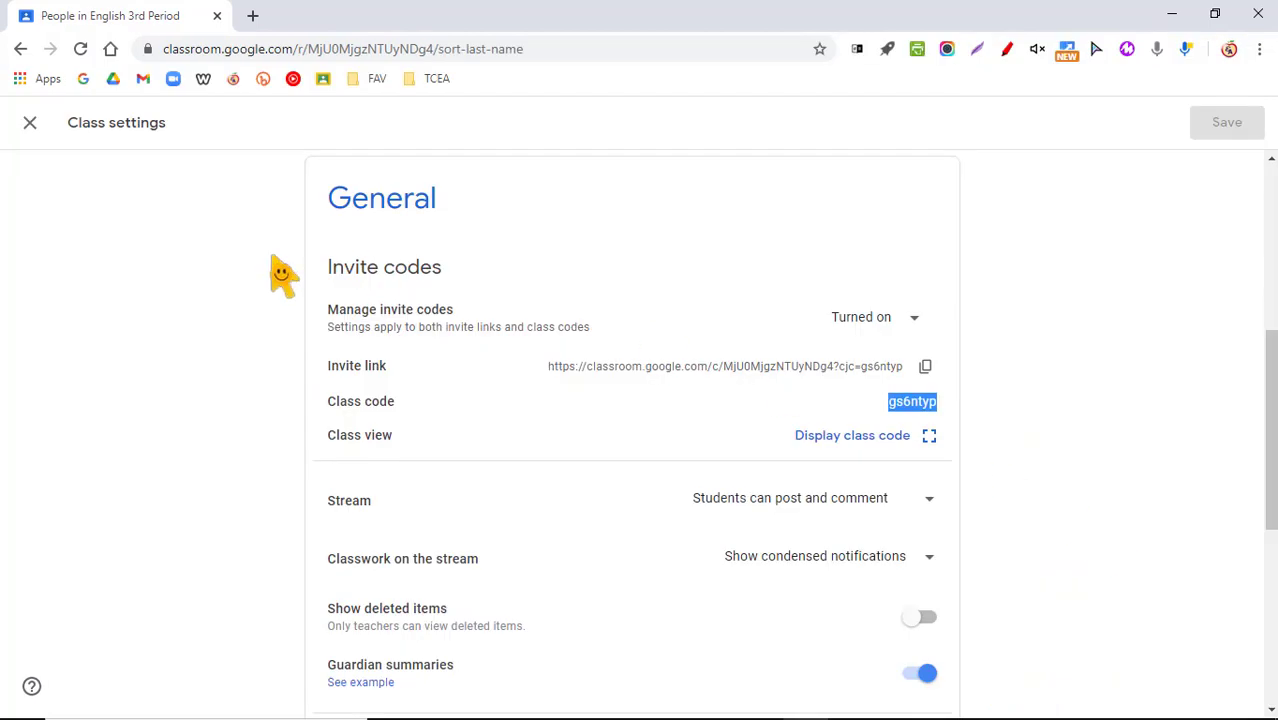
pyautogui.click(918, 418)
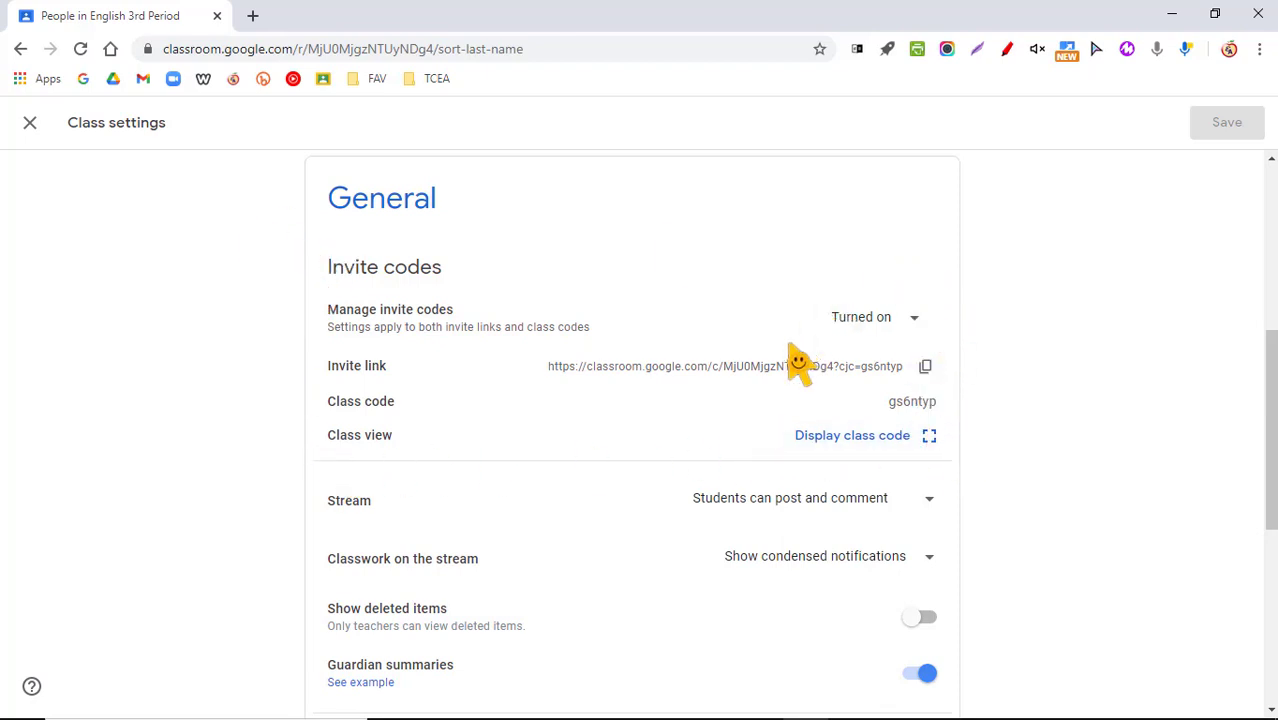
# Point out the class code entry and view the options for managing the English class's invite codes.
pyautogui.moveTo(330, 318)
pyautogui.mouseDown()
pyautogui.moveTo(402, 313)
pyautogui.moveTo(342, 323)
pyautogui.mouseUp()
pyautogui.click(334, 323)
pyautogui.doubleClick(380, 404)
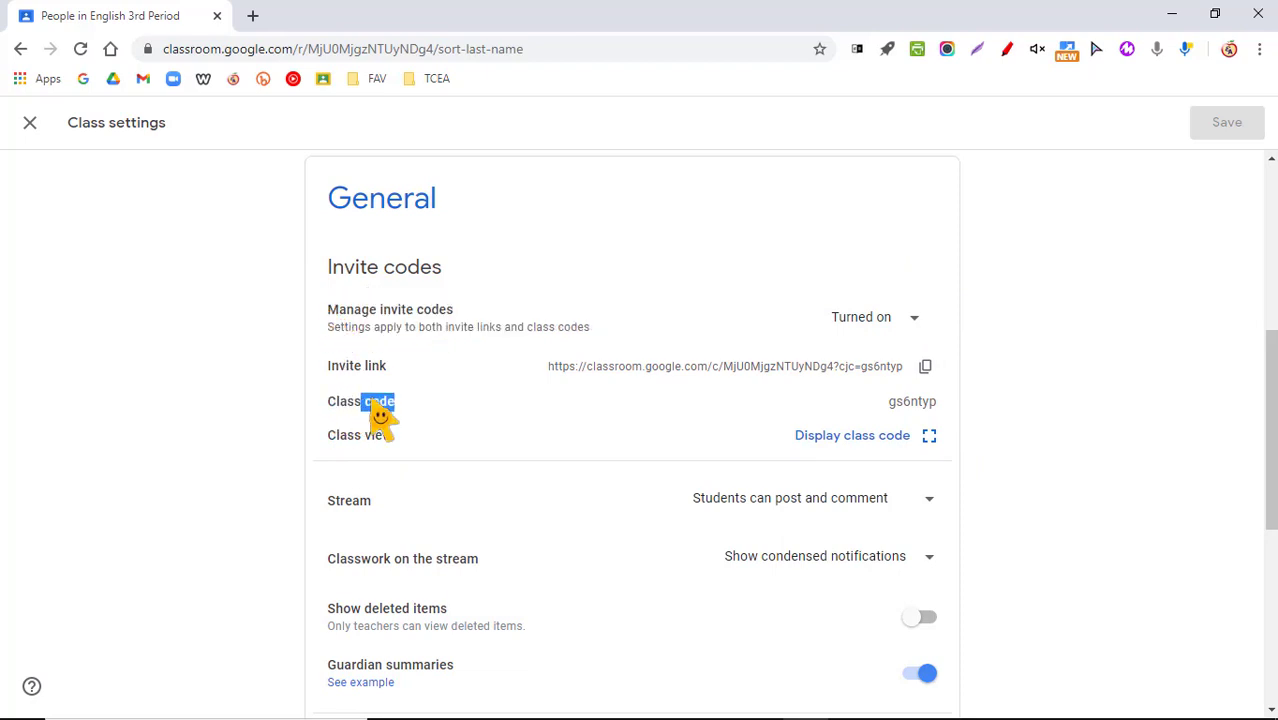
pyautogui.moveTo(888, 403)
pyautogui.mouseDown()
pyautogui.moveTo(913, 406)
pyautogui.moveTo(897, 403)
pyautogui.mouseUp()
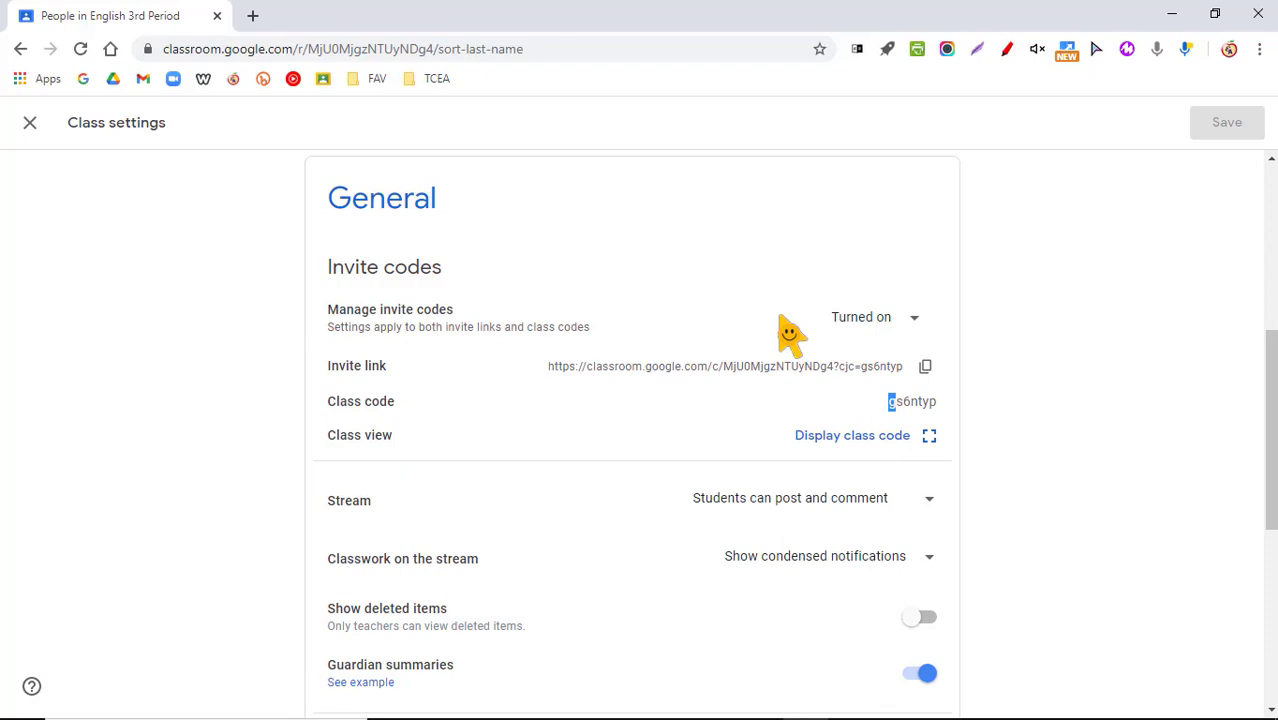
pyautogui.click(915, 320)
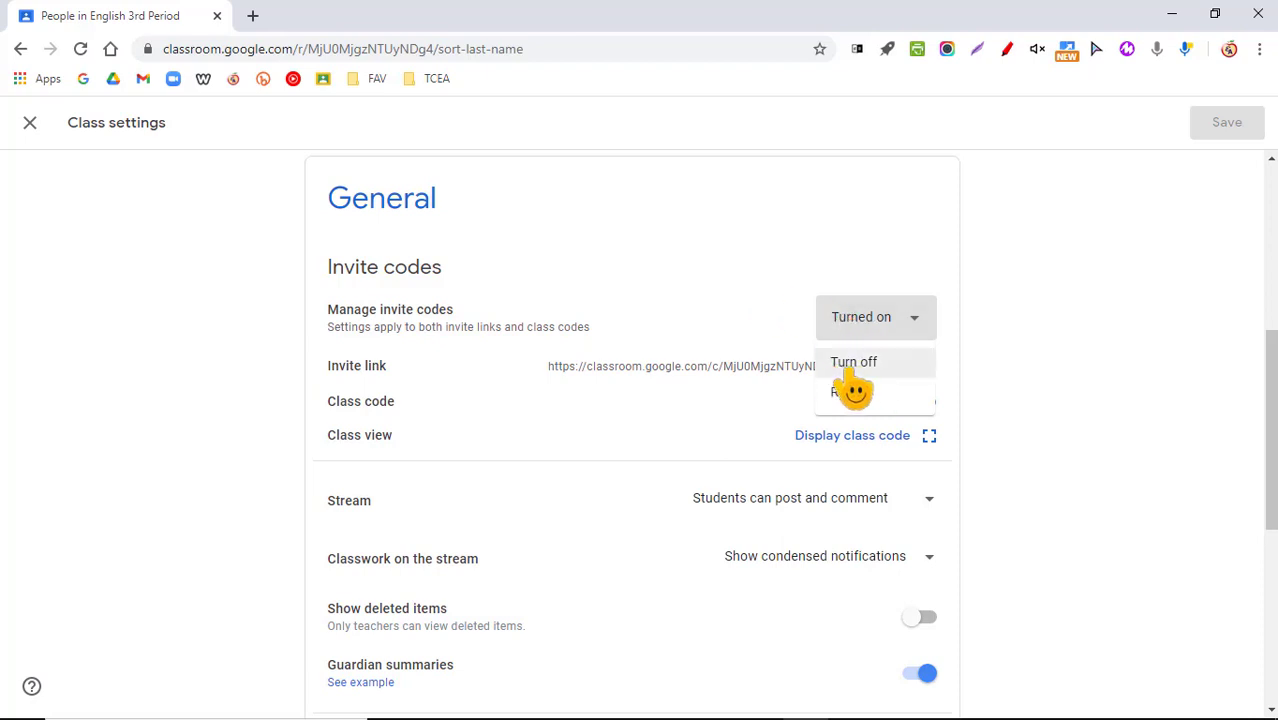
pyautogui.click(776, 297)
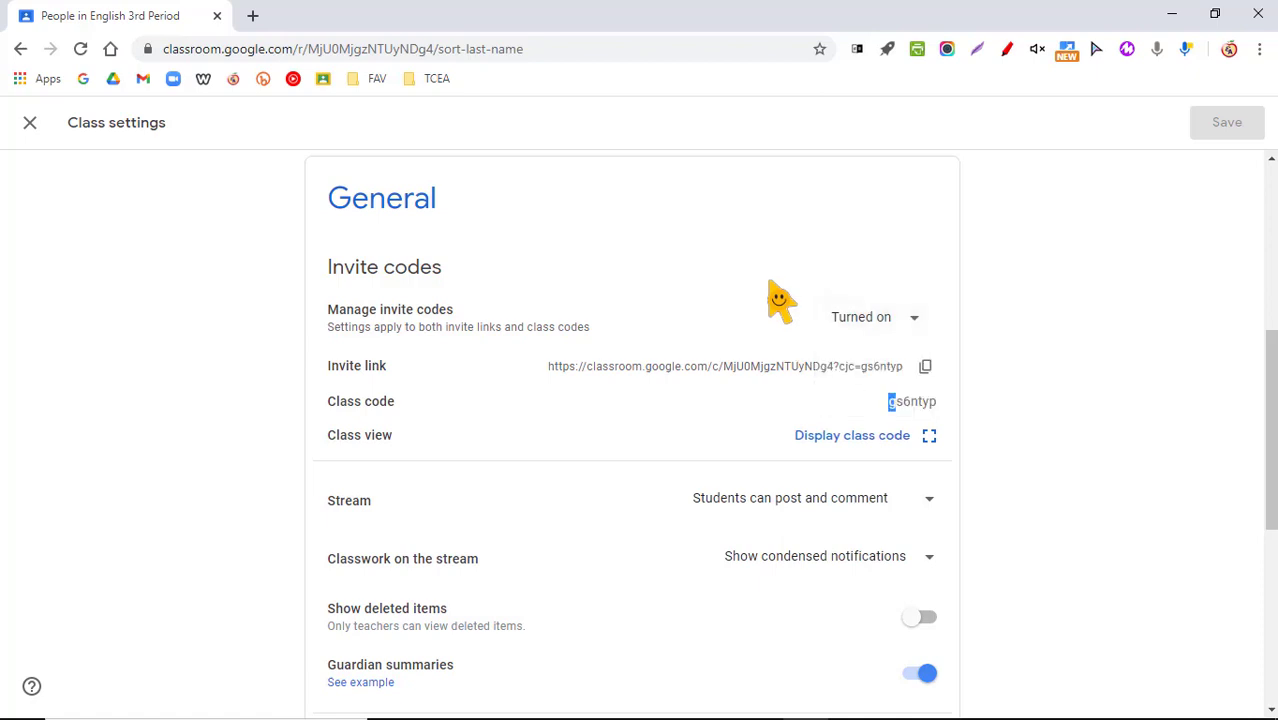
pyautogui.click(897, 404)
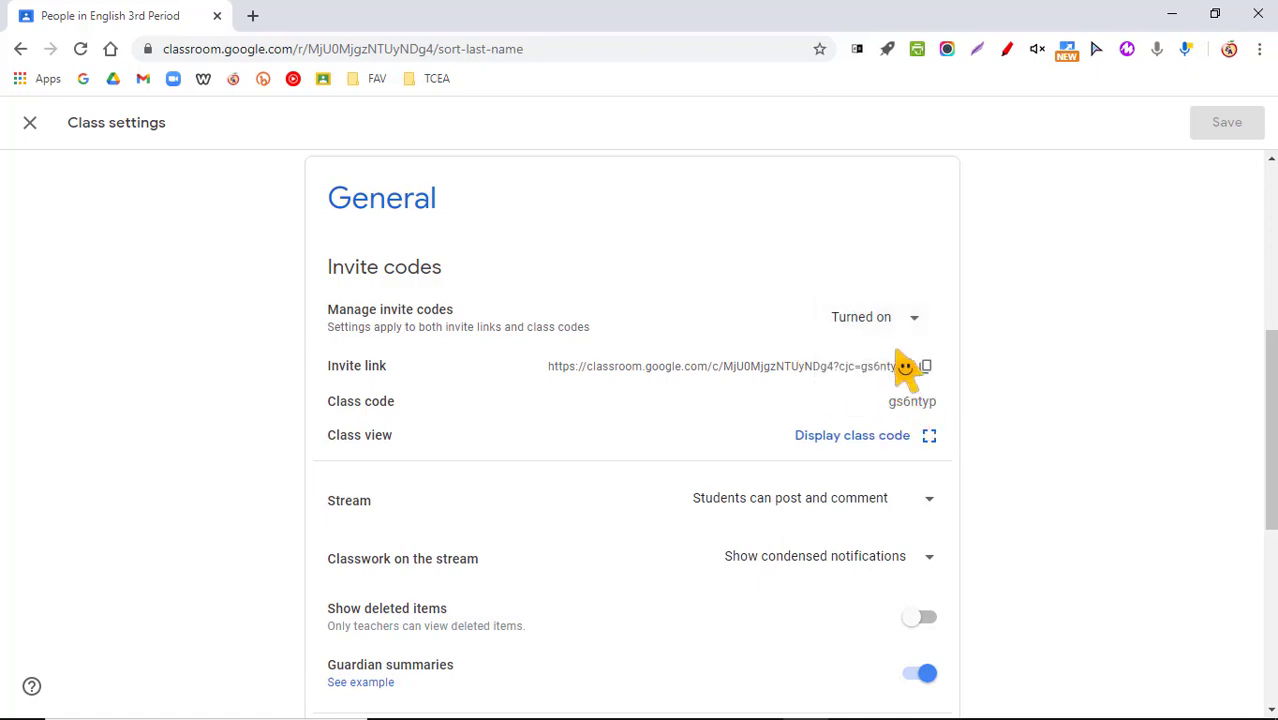
# Turn off the English class's invite codes and close the class settings.
pyautogui.click(878, 318)
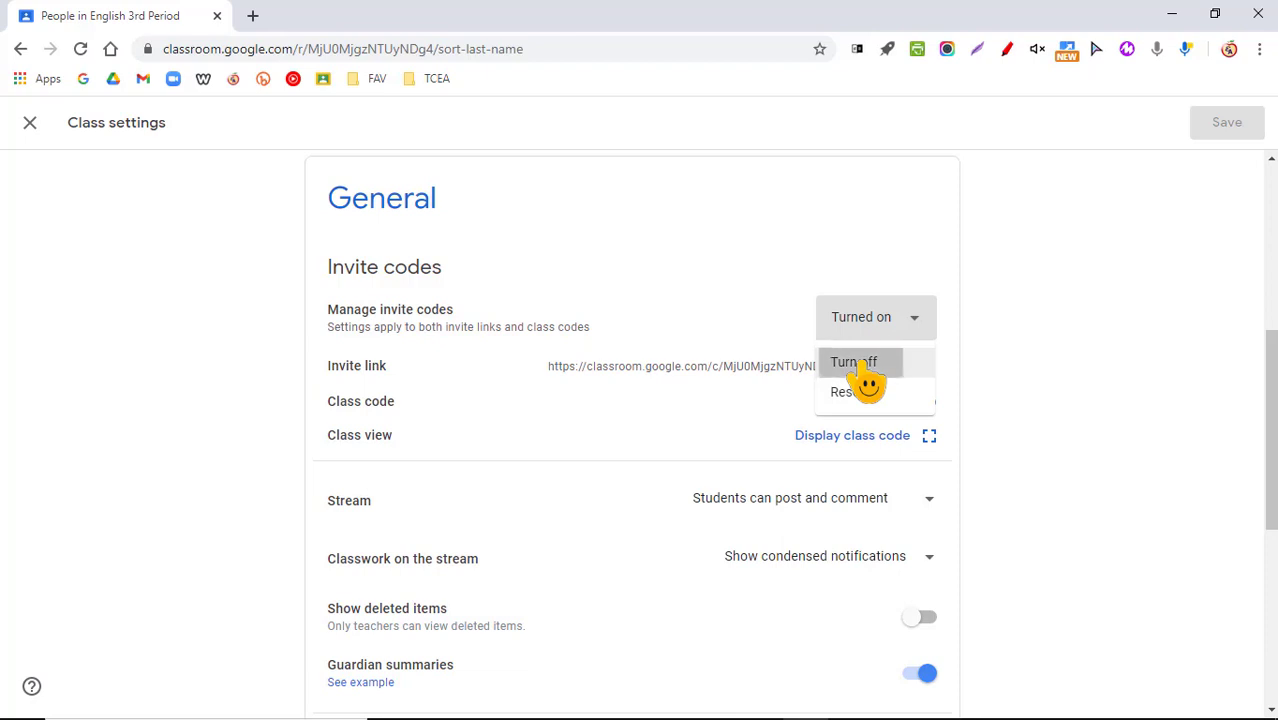
pyautogui.click(855, 364)
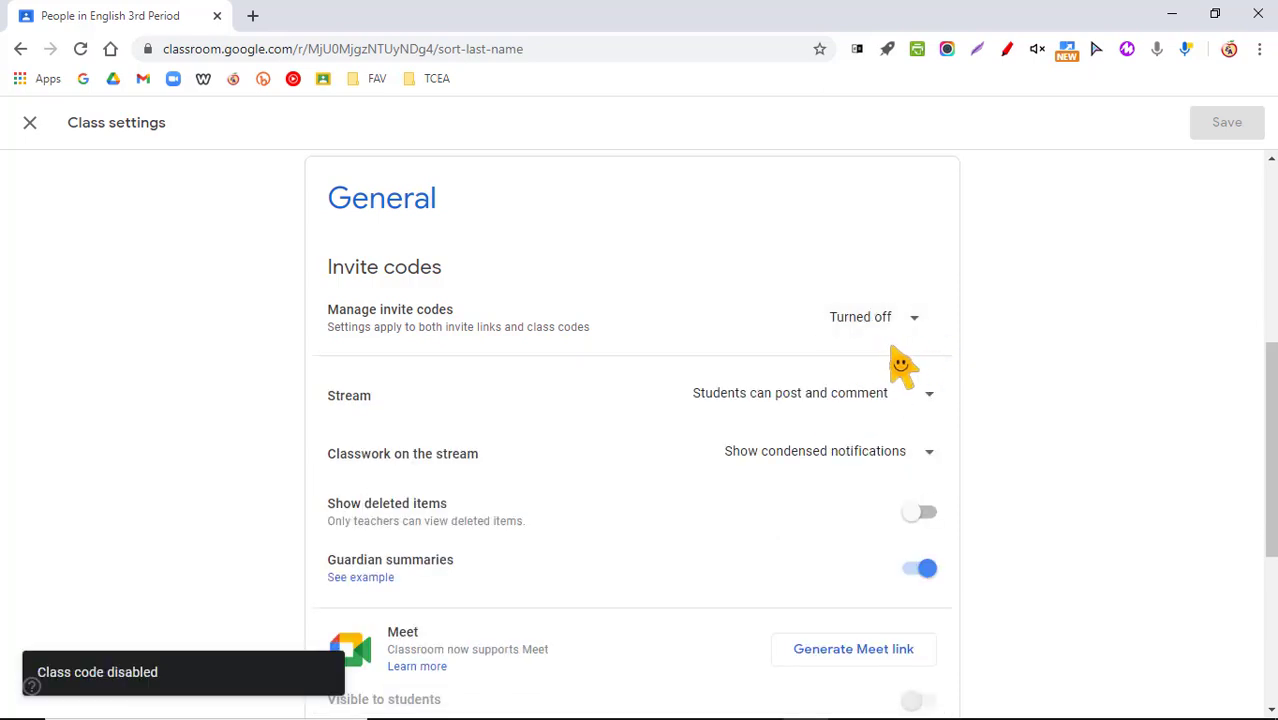
pyautogui.click(30, 122)
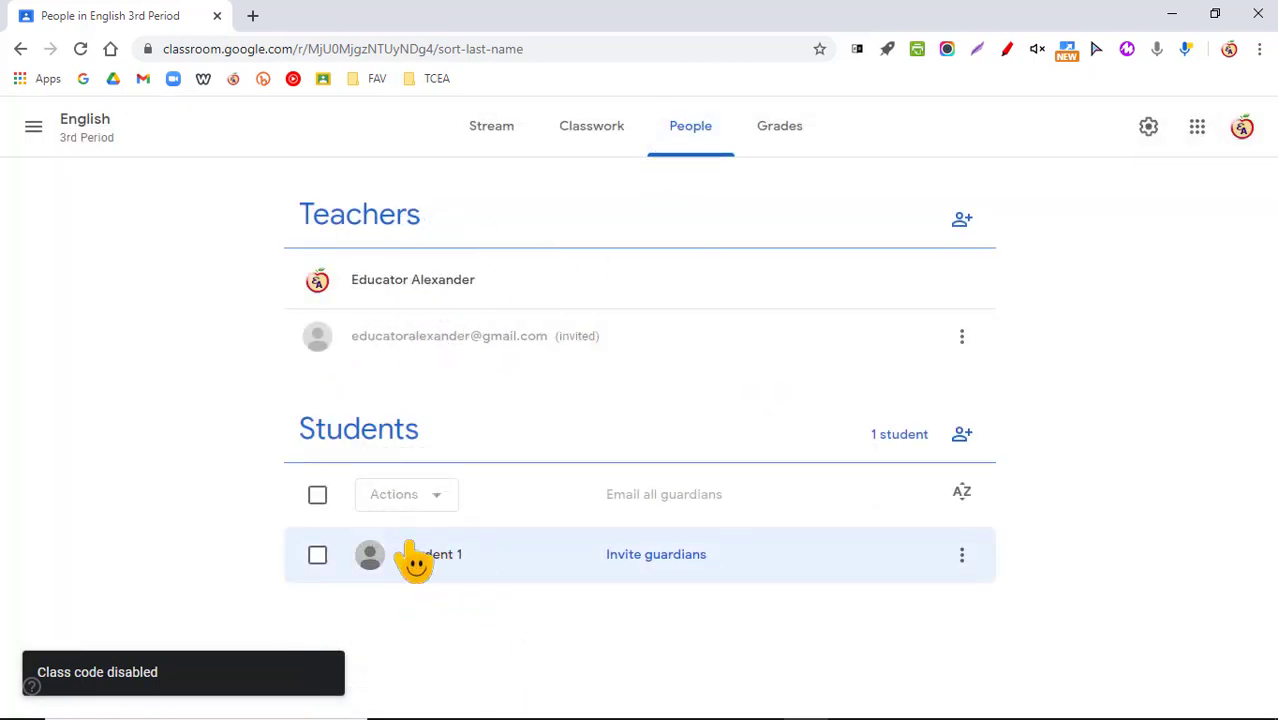
# Turn the English class's invite codes back on, highlight the new class code and close the settings.
pyautogui.click(1149, 130)
pyautogui.scroll(-3, 685, 420)
pyautogui.scroll(-2, 685, 430)
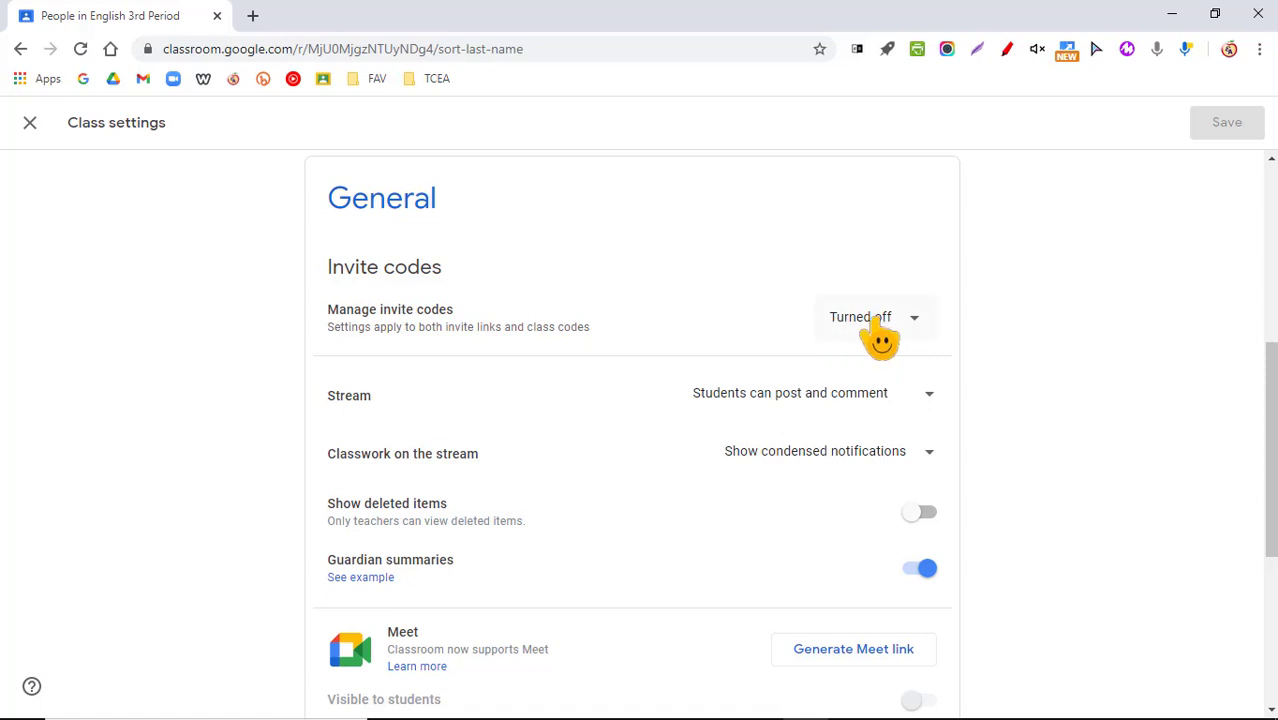
pyautogui.click(868, 325)
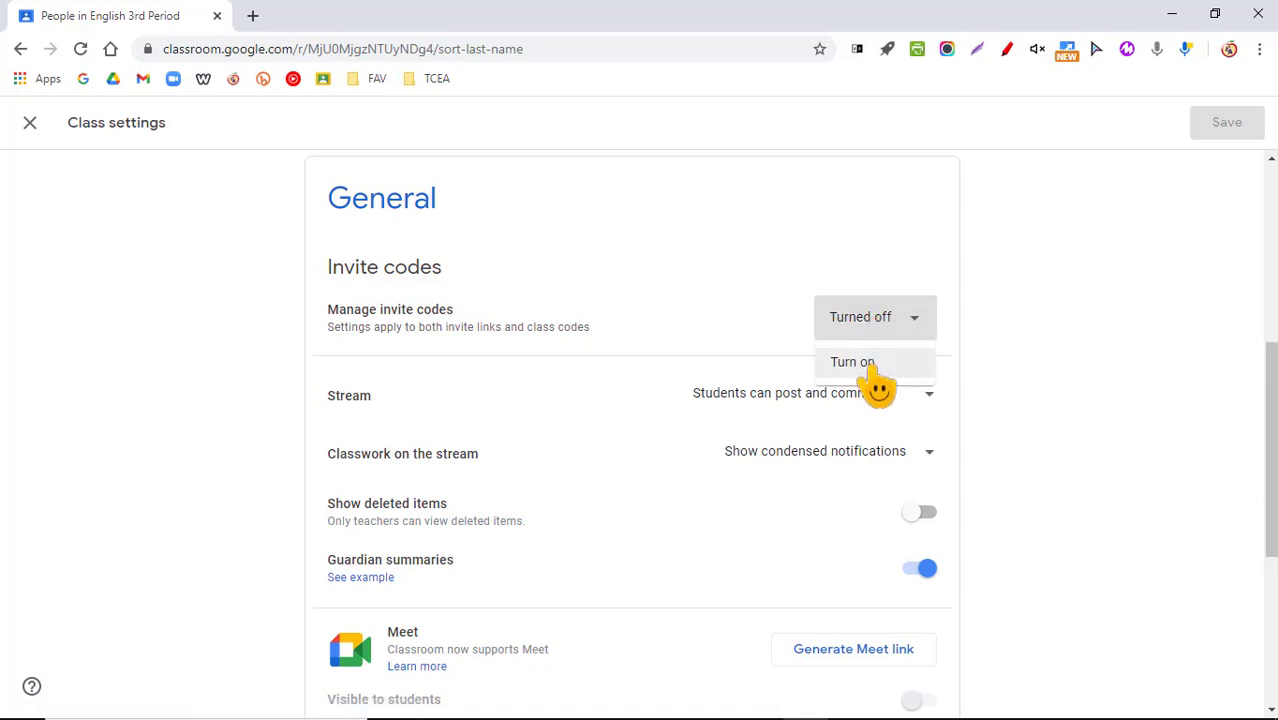
pyautogui.click(866, 366)
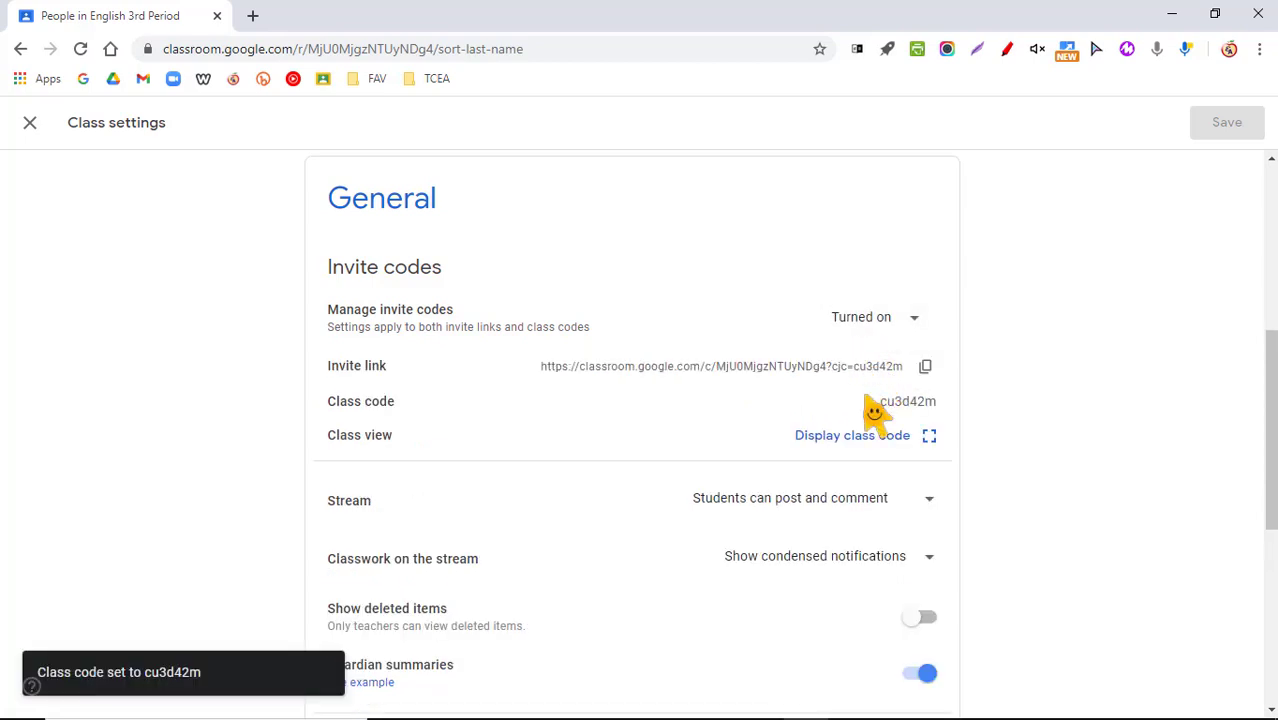
pyautogui.moveTo(884, 412); pyautogui.dragTo(940, 413)
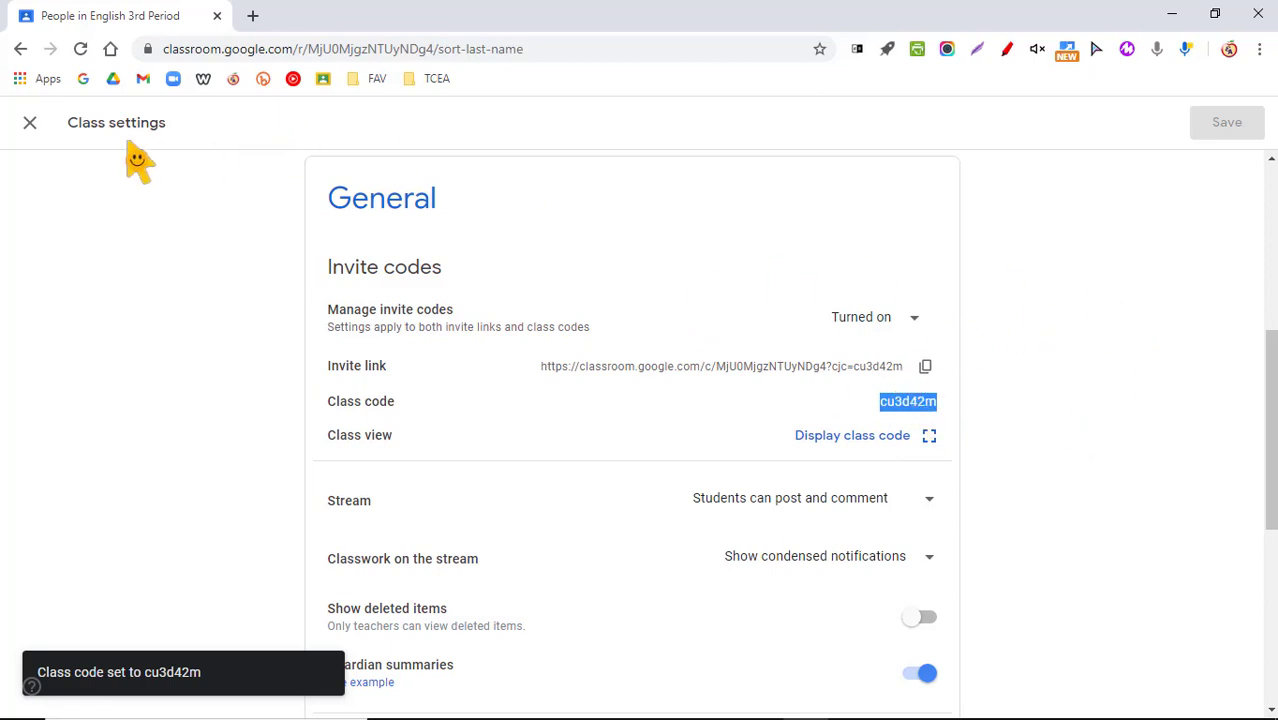
pyautogui.click(30, 122)
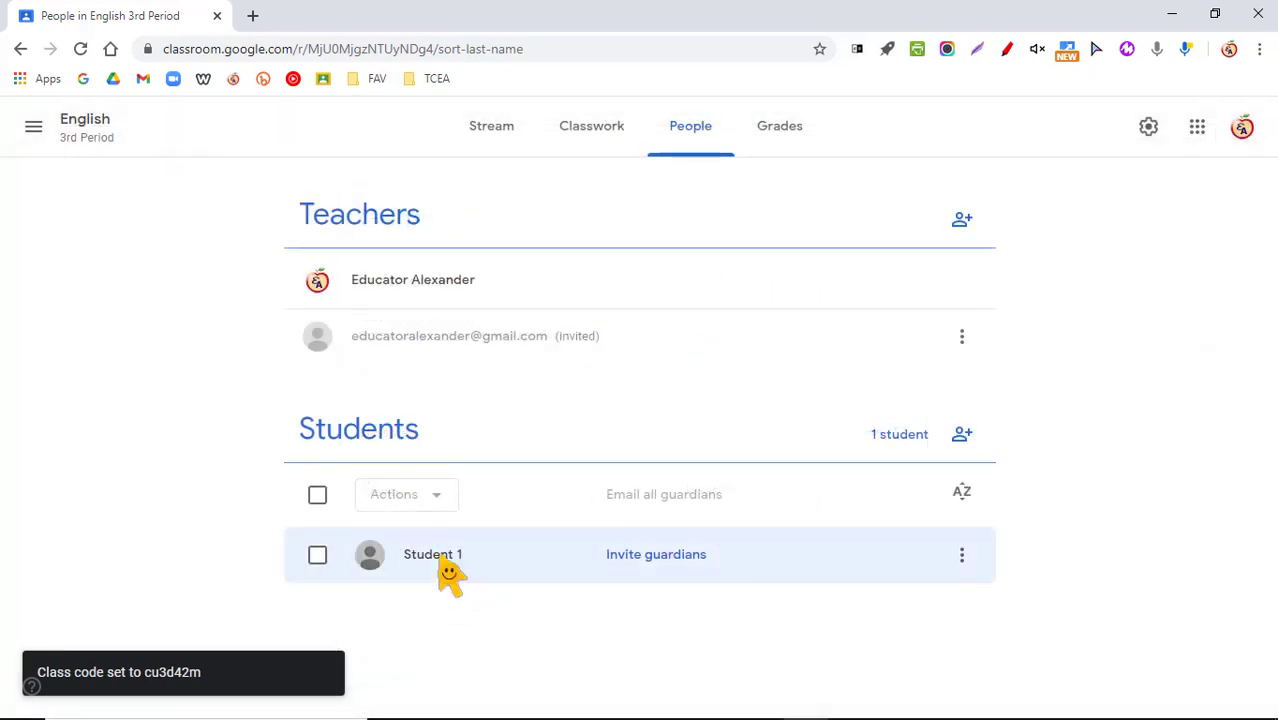
# Reset the English class's invite codes in the General section of the class settings.
pyautogui.click(1148, 130)
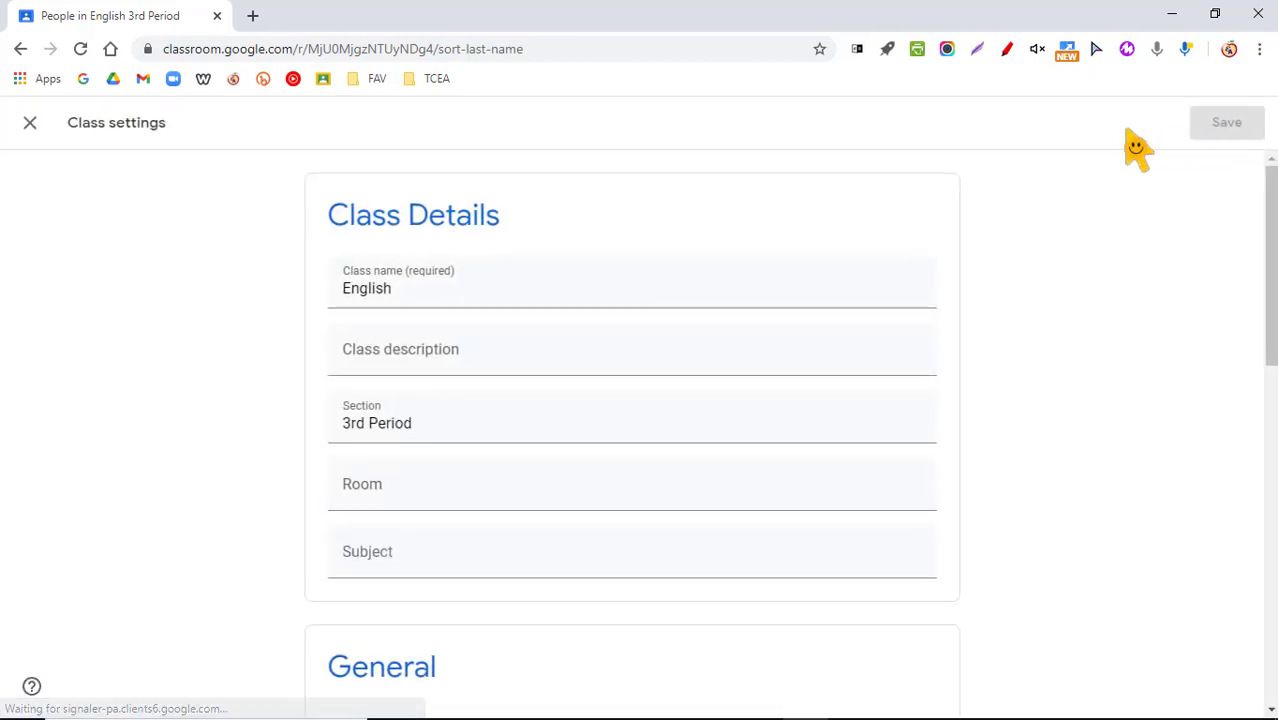
pyautogui.scroll(-5, 956, 510)
pyautogui.click(885, 318)
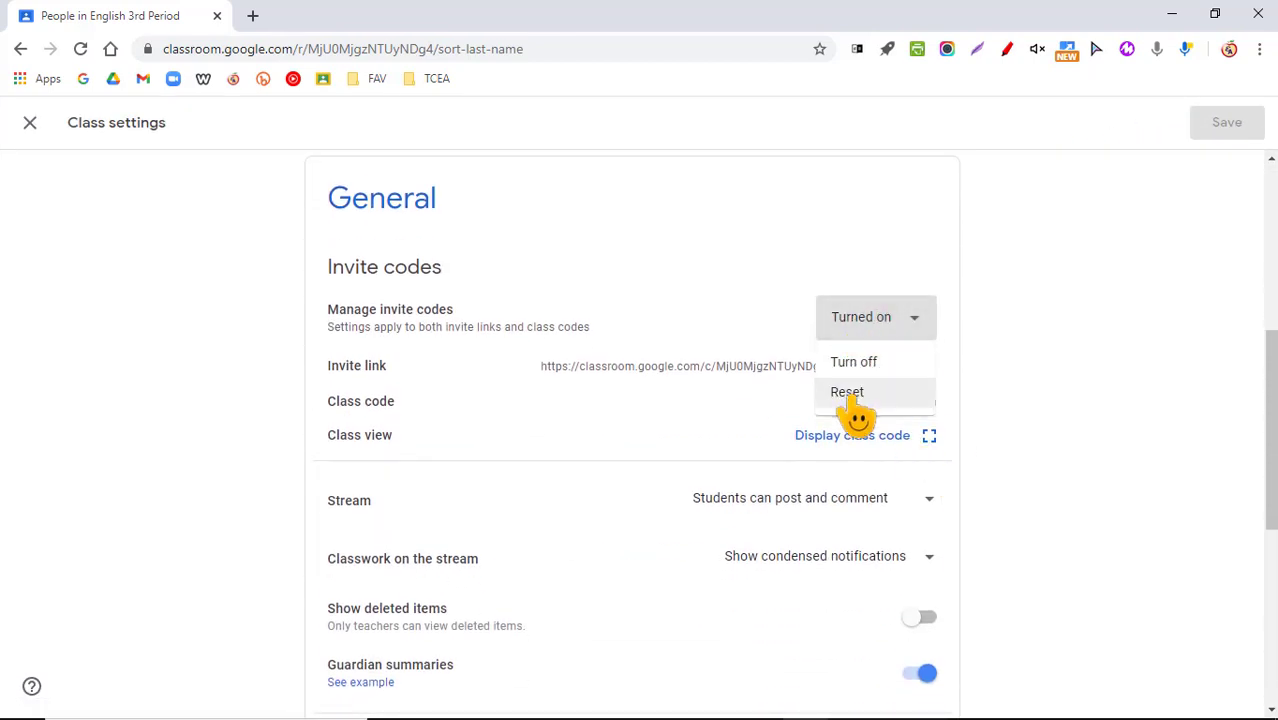
pyautogui.click(1047, 408)
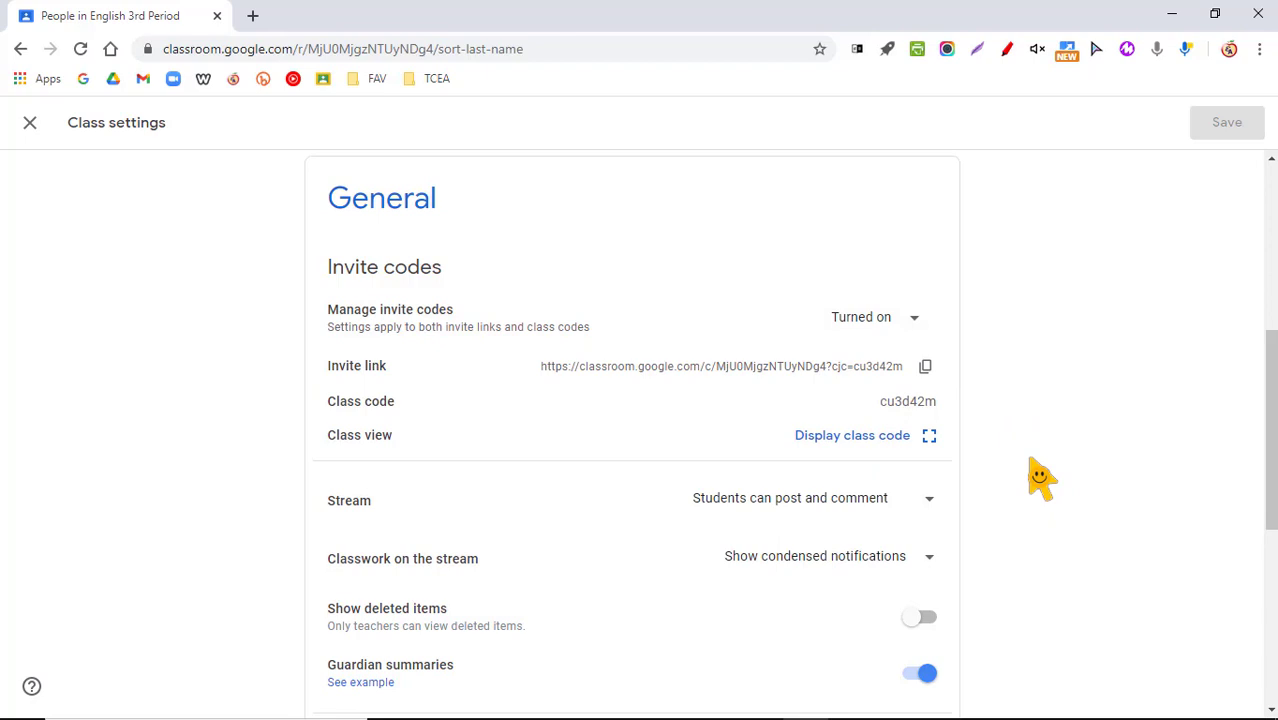
pyautogui.click(852, 330)
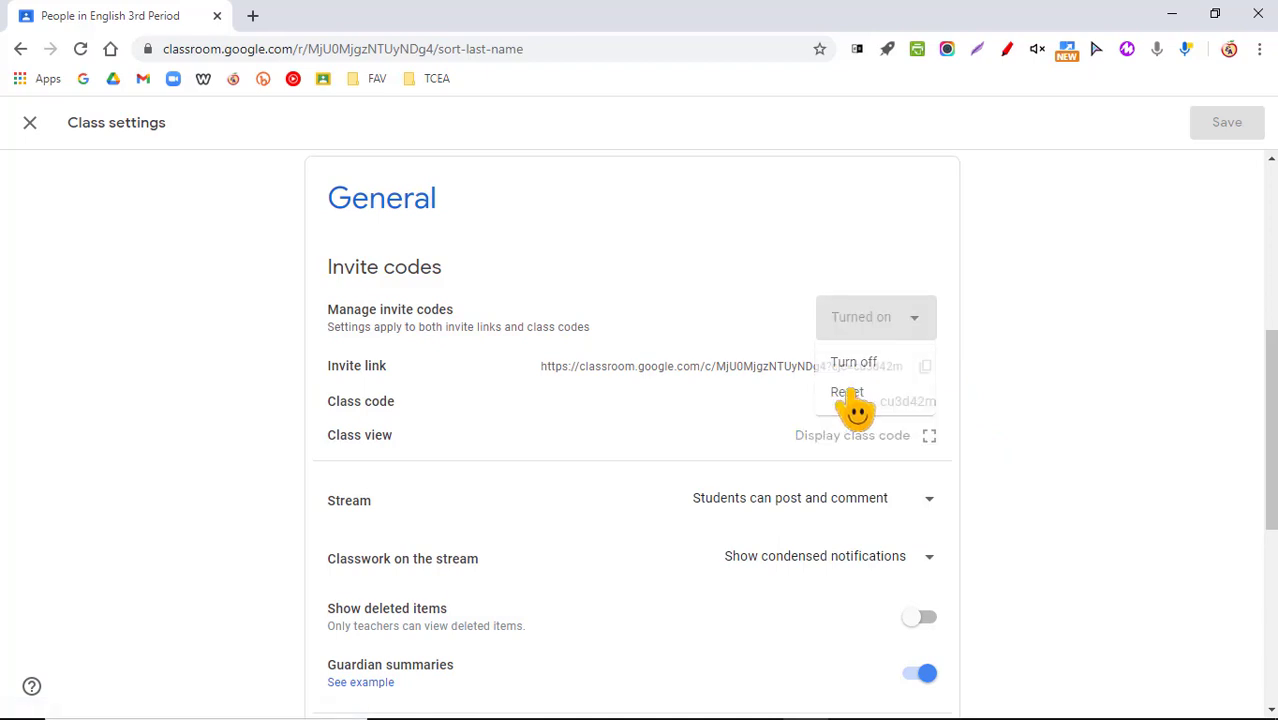
pyautogui.click(849, 396)
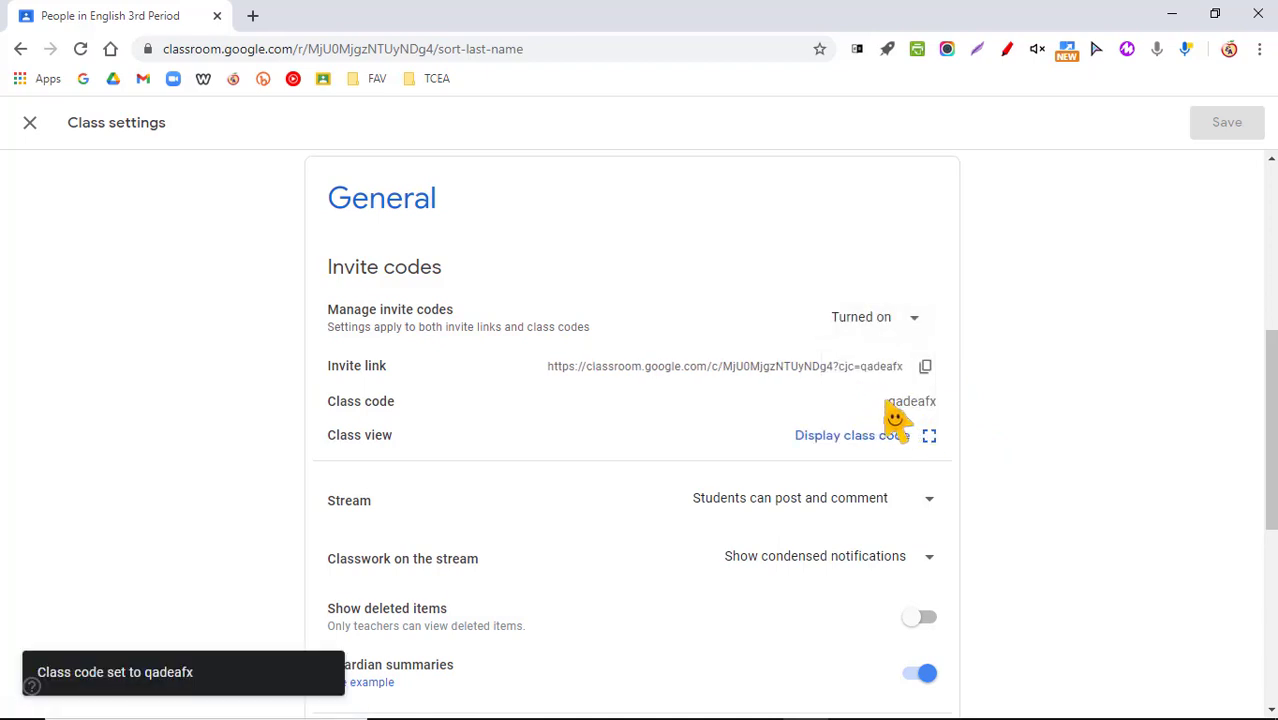
# Highlight the English class's current class code under Invite codes in the class settings.
pyautogui.moveTo(886, 401); pyautogui.dragTo(925, 410)
pyautogui.click(884, 402)
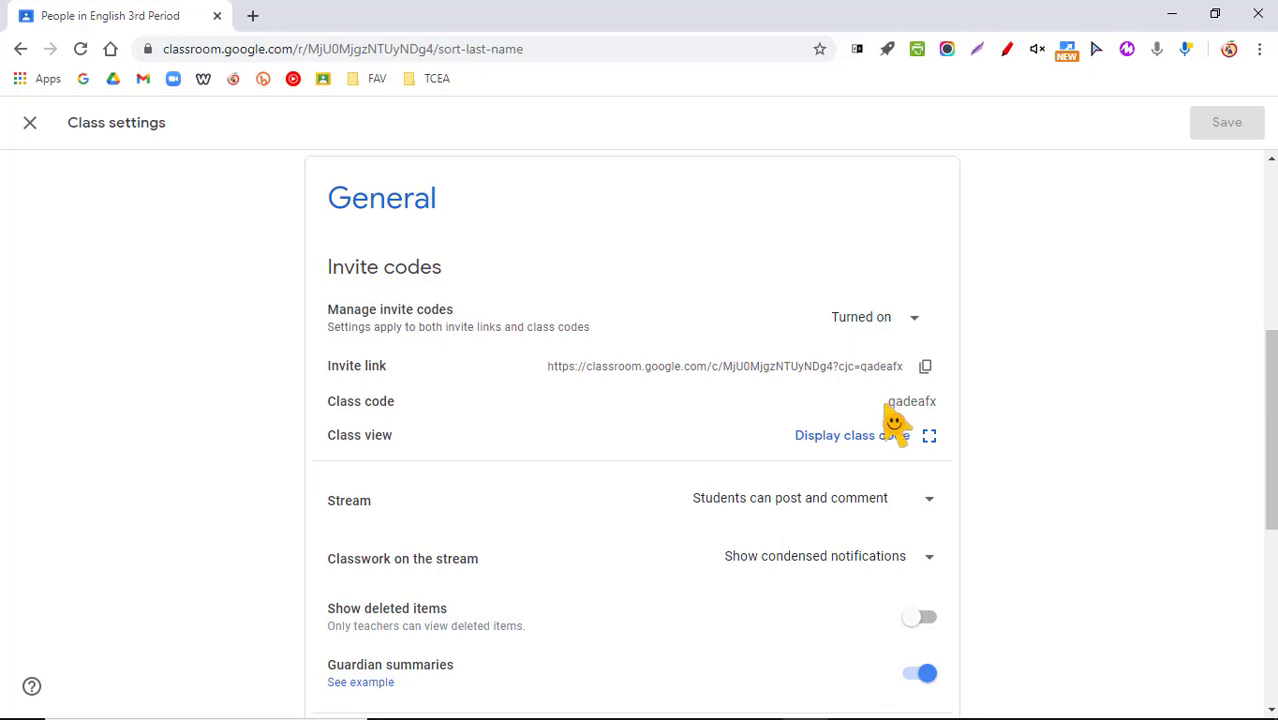
pyautogui.moveTo(904, 408); pyautogui.dragTo(948, 418)
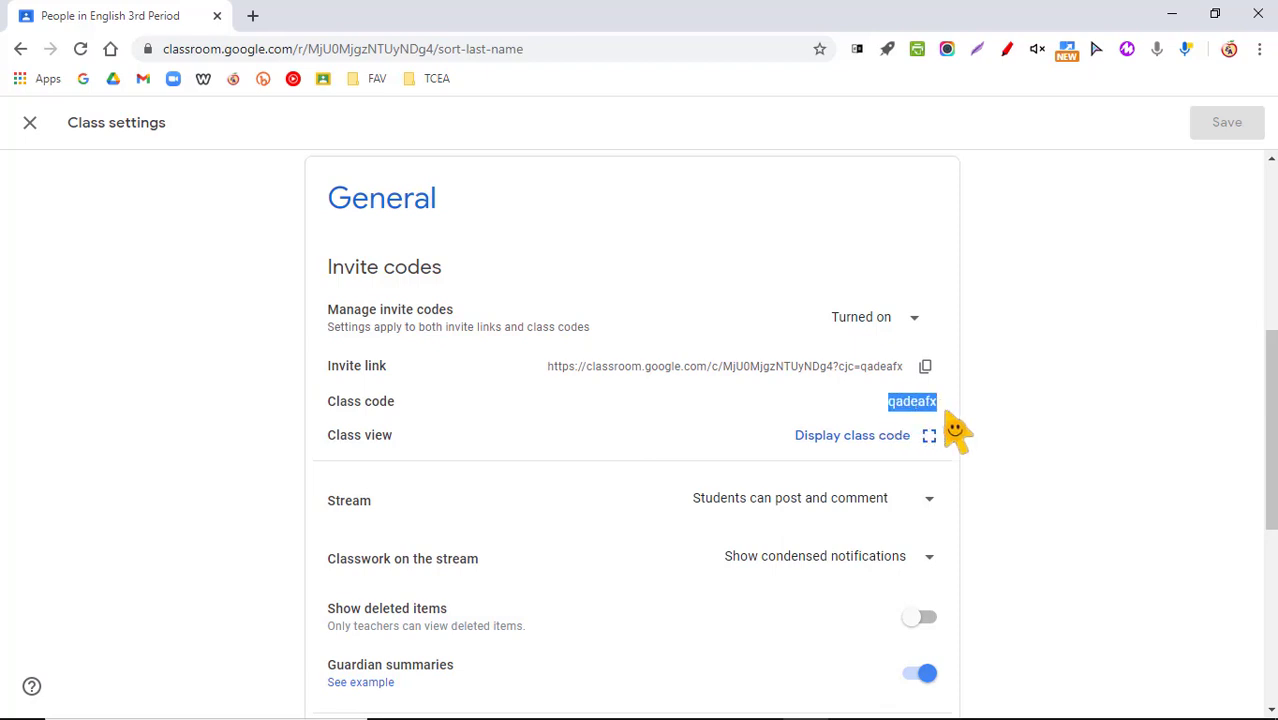
pyautogui.click(922, 435)
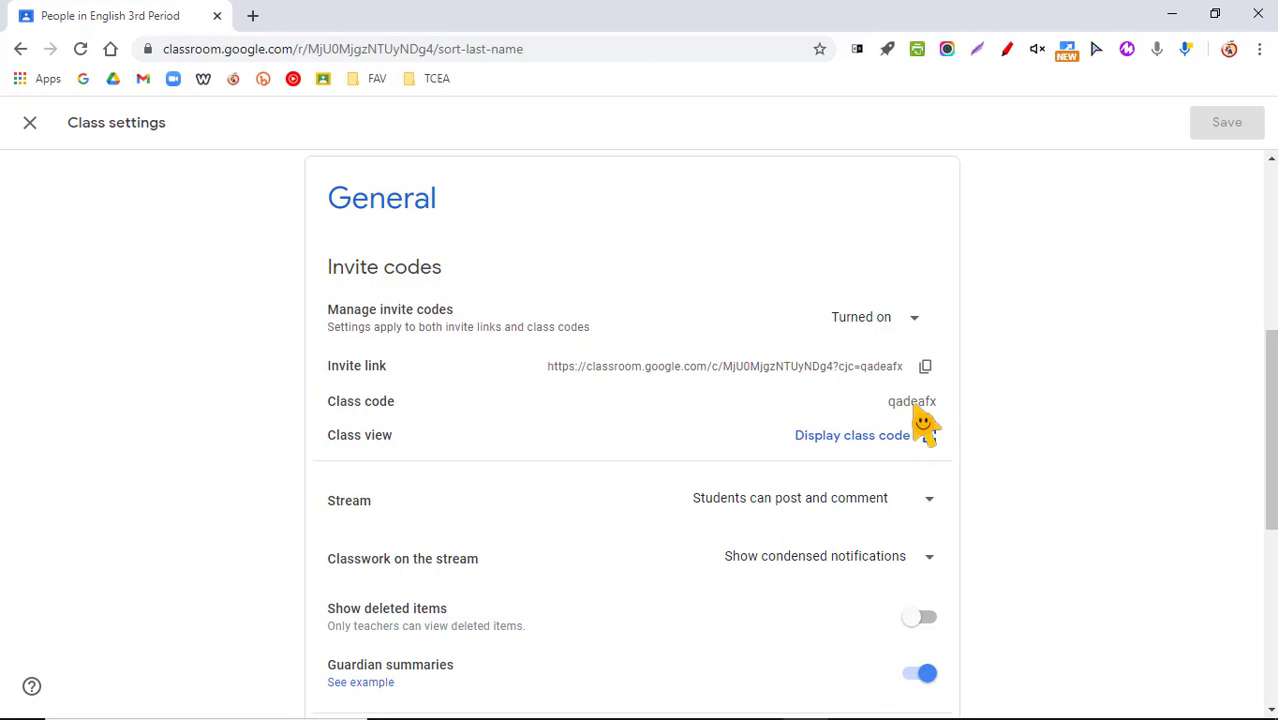
# Reset the English class's invite codes once more and close the class settings.
pyautogui.click(914, 318)
pyautogui.click(895, 392)
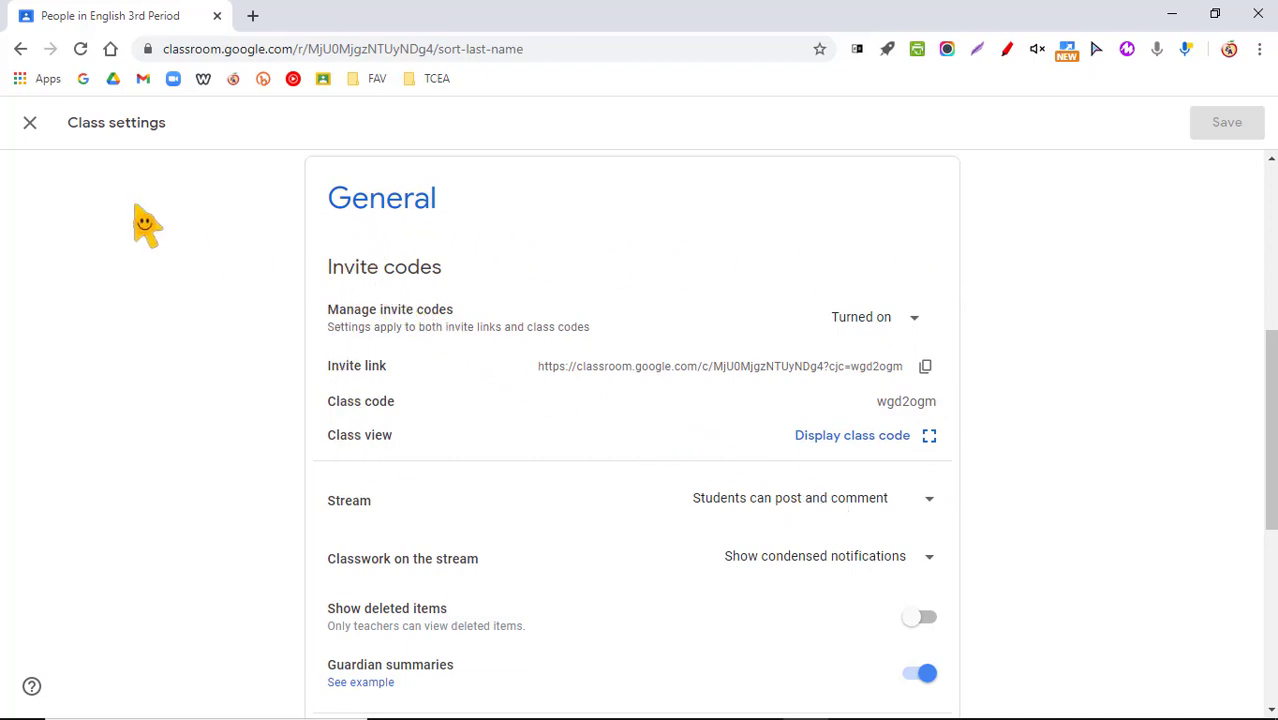
pyautogui.click(30, 123)
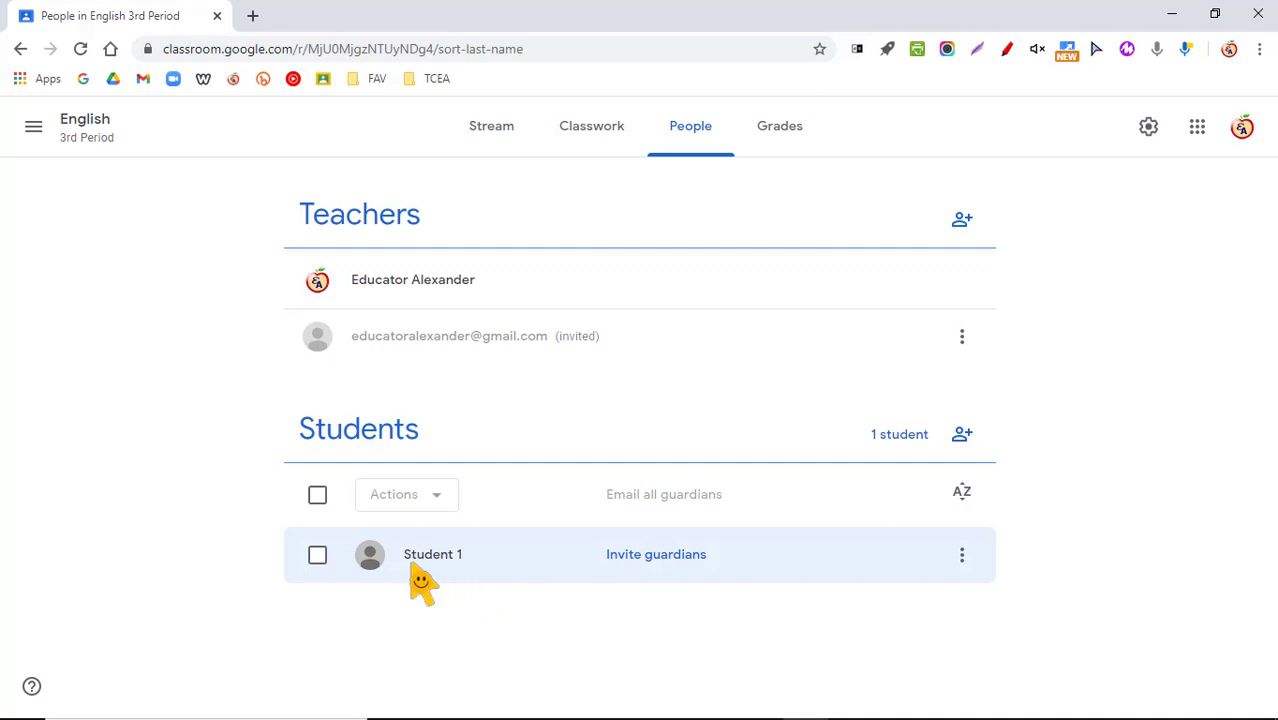
# Highlight the student count on the class roster and view the options for sorting students by last or first name.
pyautogui.moveTo(869, 432); pyautogui.dragTo(941, 442)
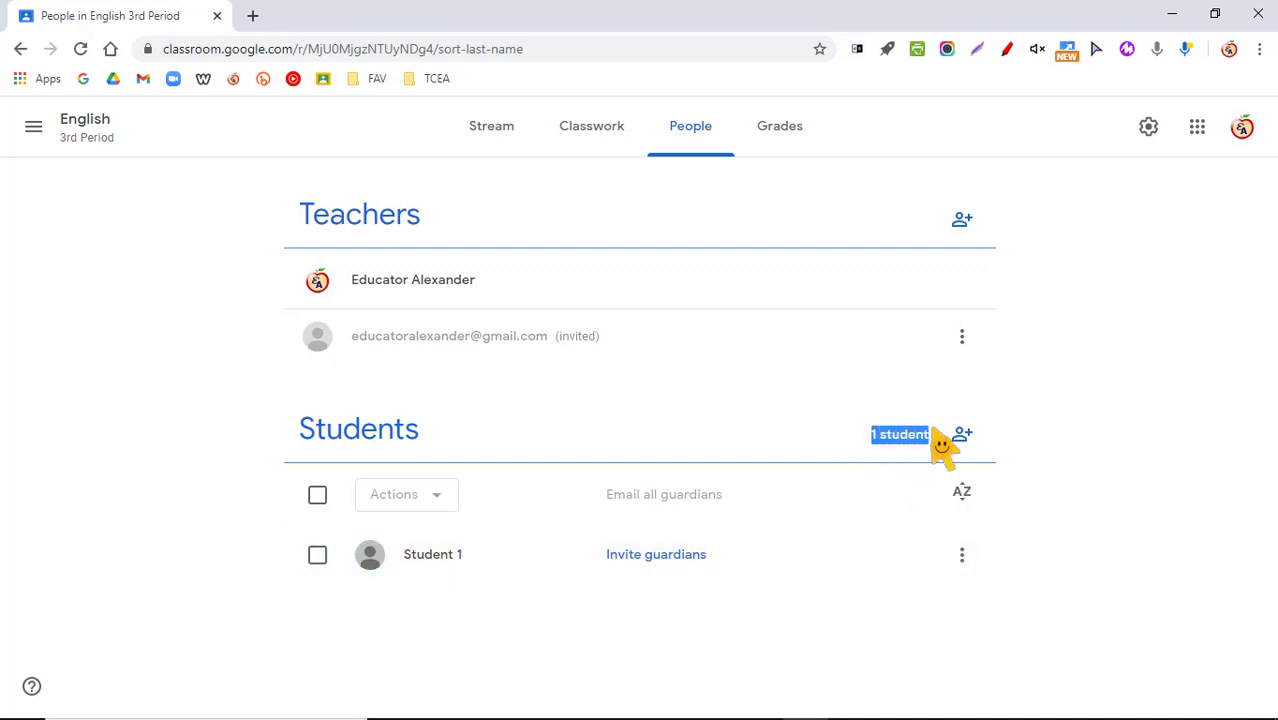
pyautogui.click(961, 492)
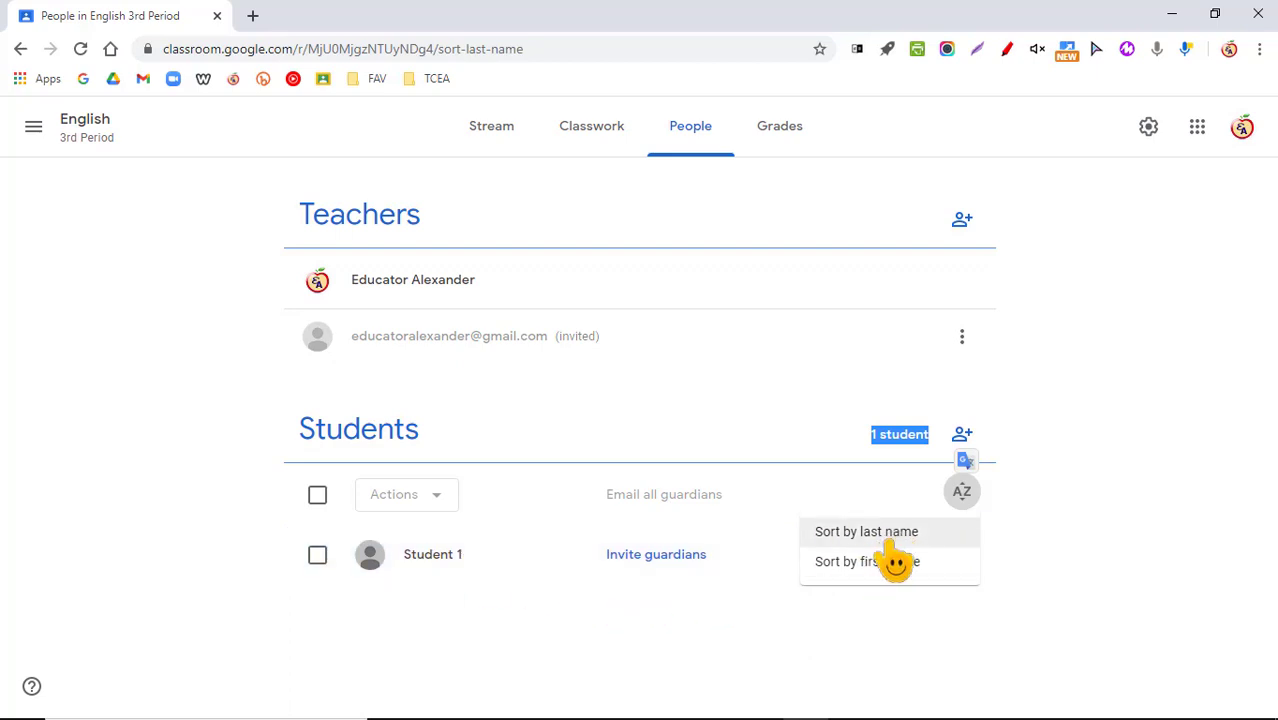
pyautogui.click(597, 412)
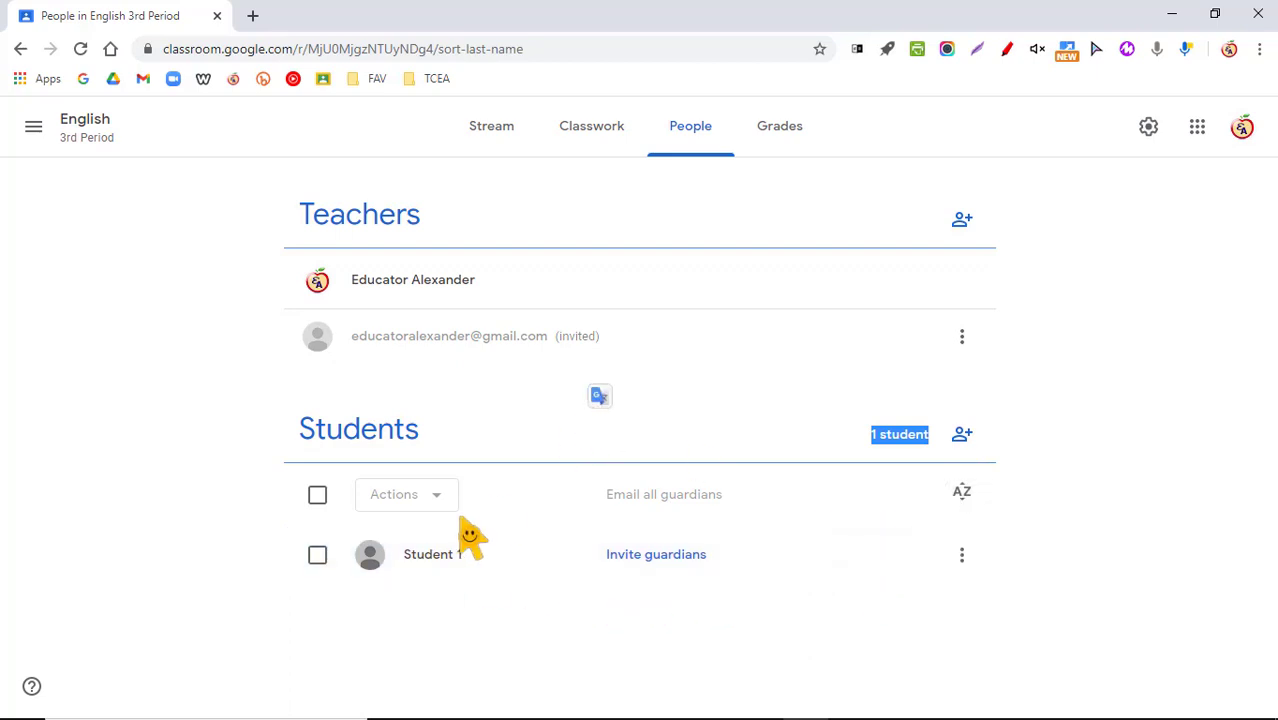
pyautogui.click(650, 600)
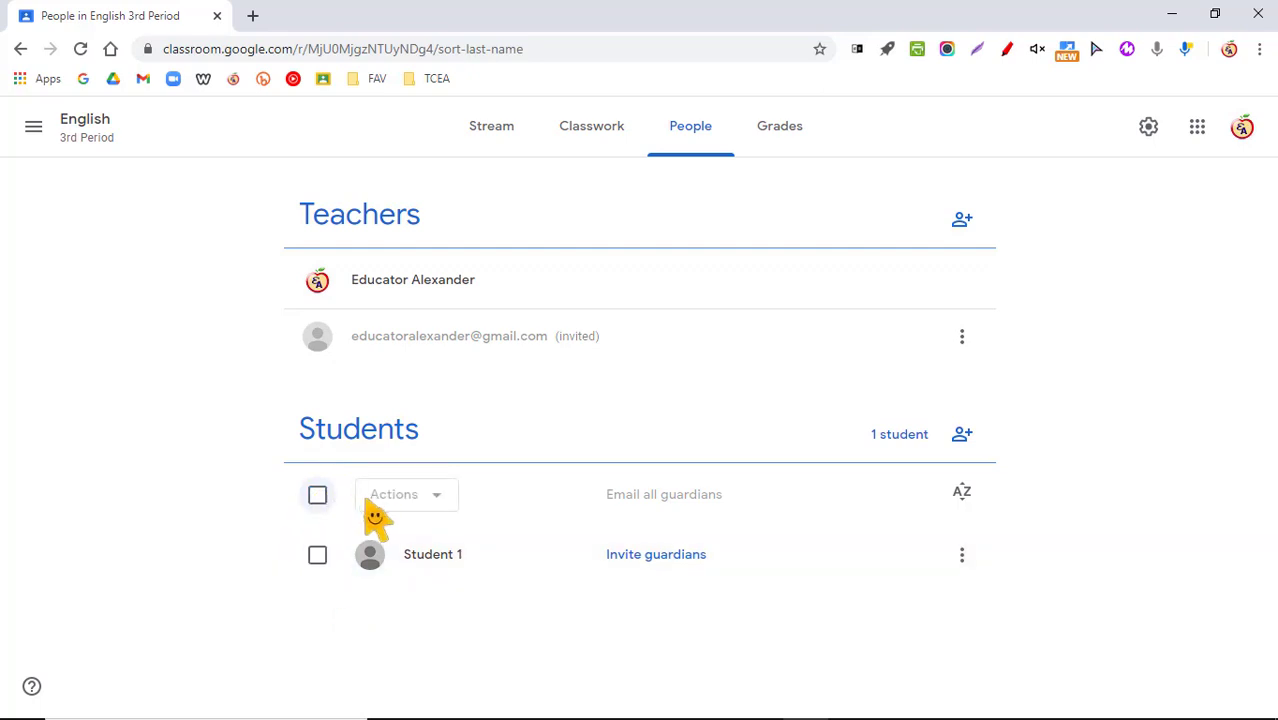
# Select Student 1 on the roster, start an email to that student in Gmail and discard the draft.
pyautogui.click(317, 557)
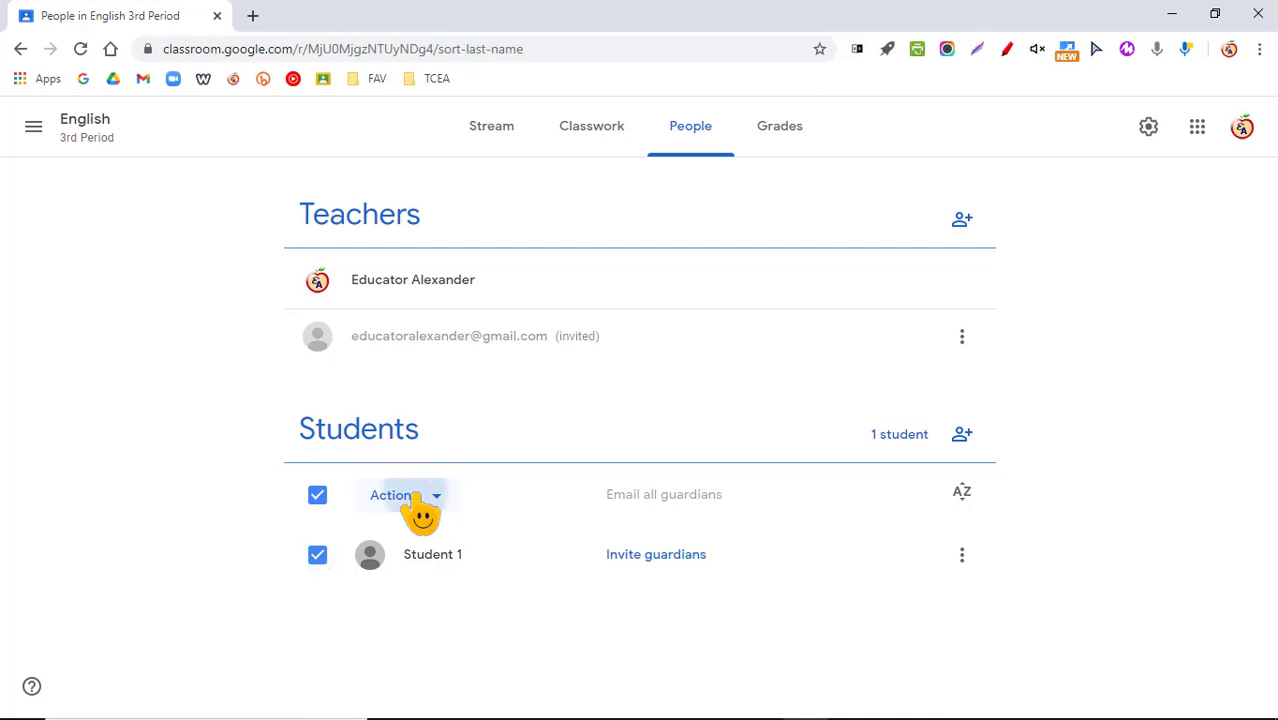
pyautogui.click(415, 497)
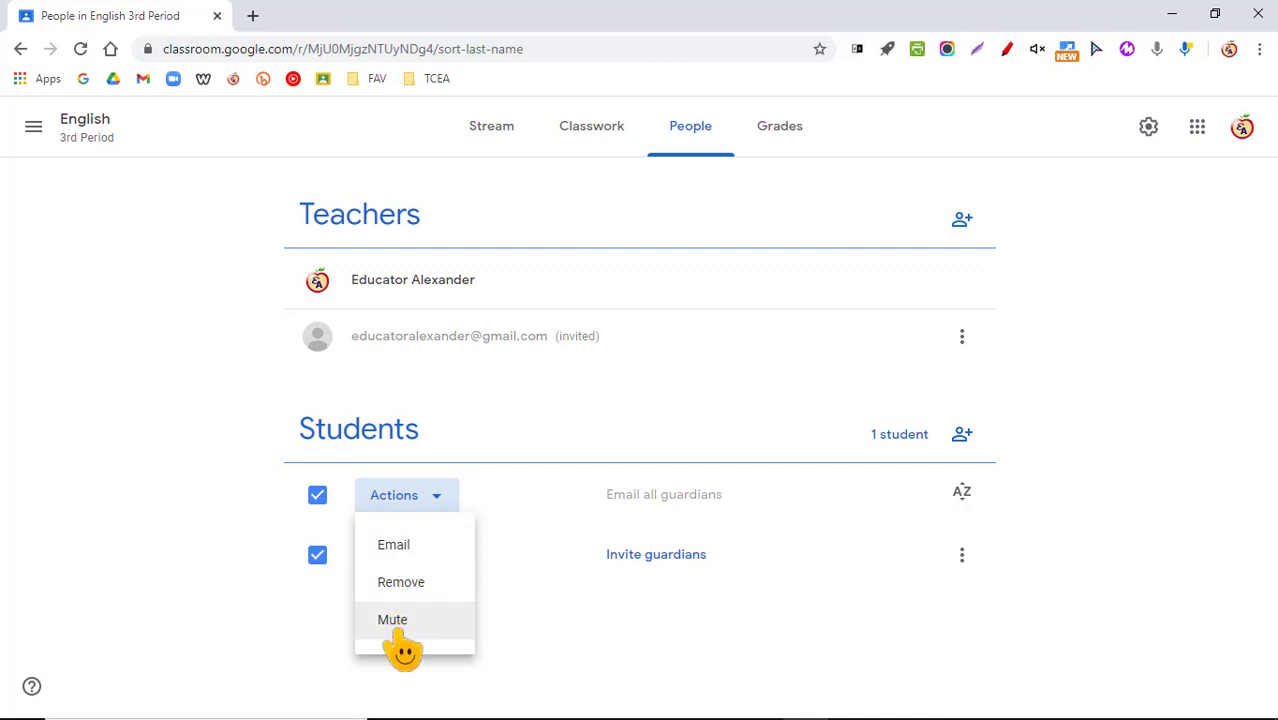
pyautogui.click(403, 556)
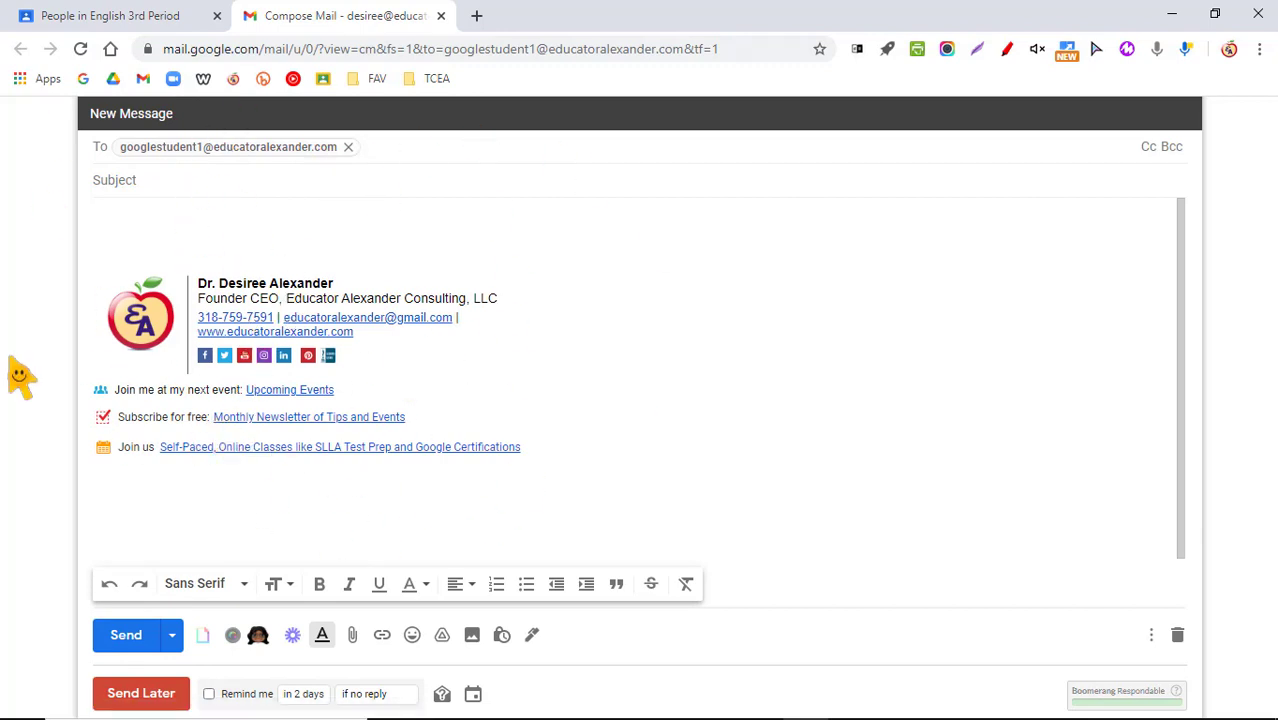
pyautogui.click(153, 14)
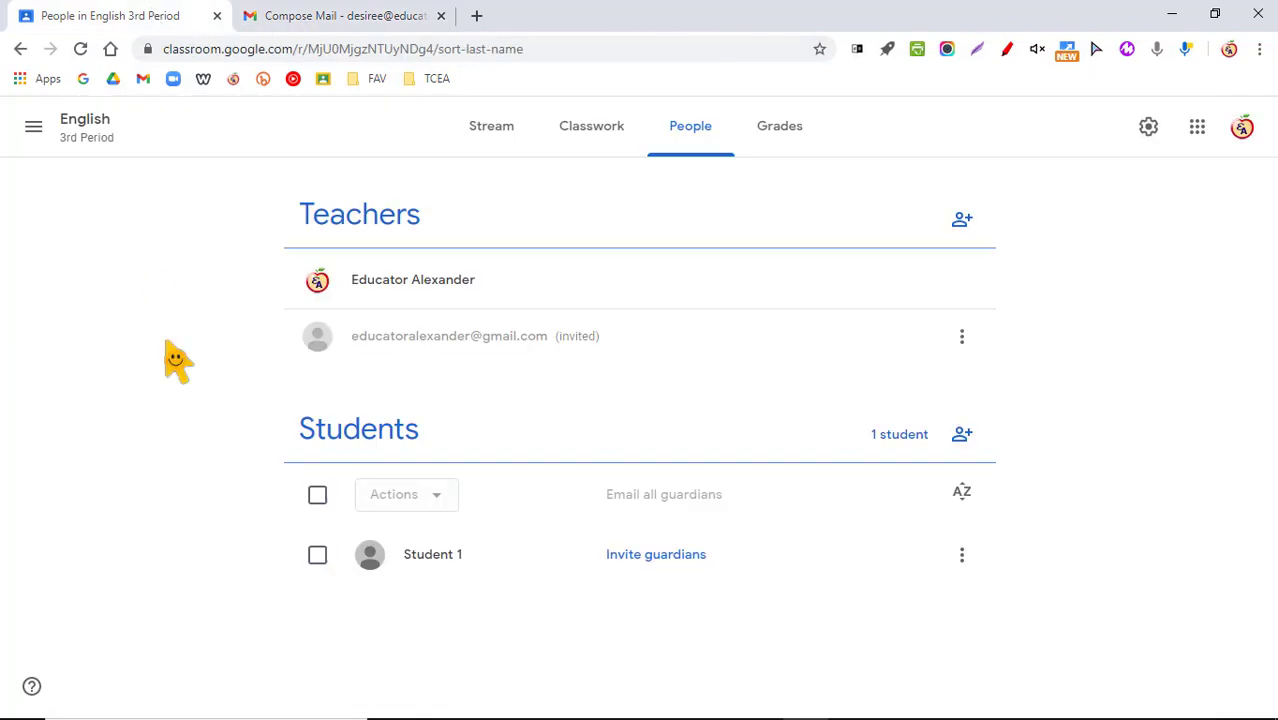
pyautogui.click(317, 494)
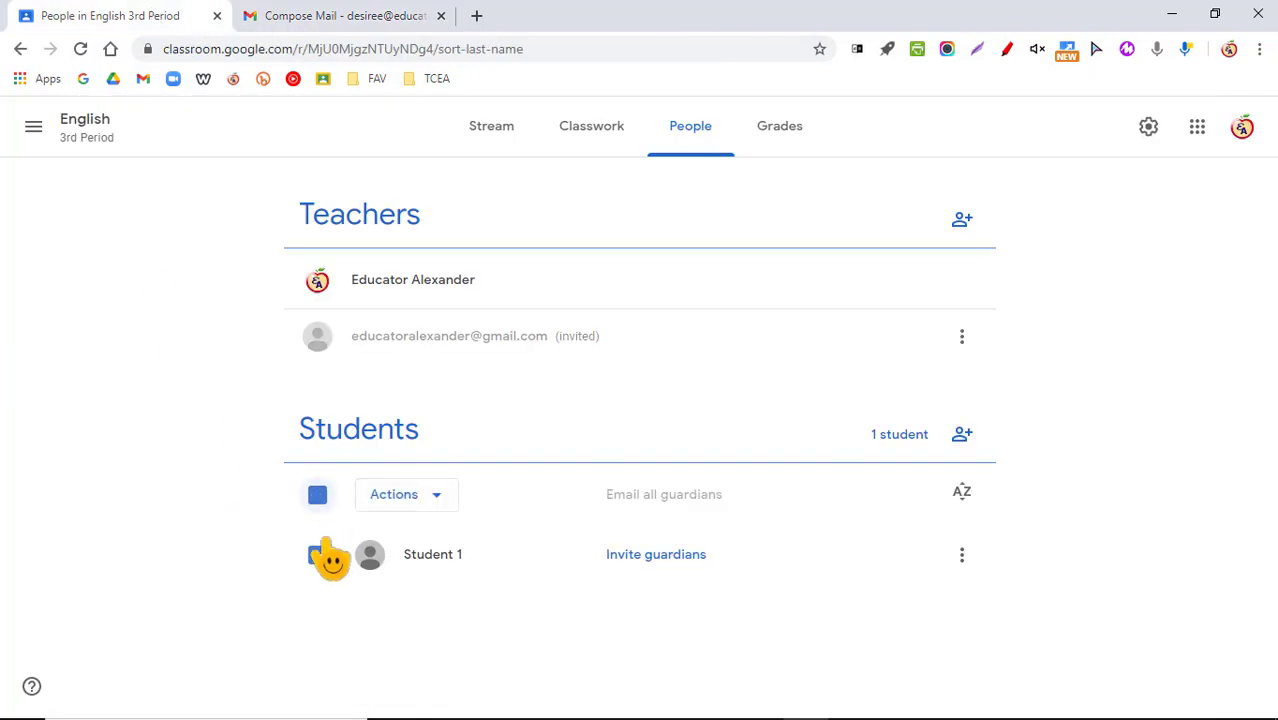
pyautogui.click(393, 494)
pyautogui.click(393, 544)
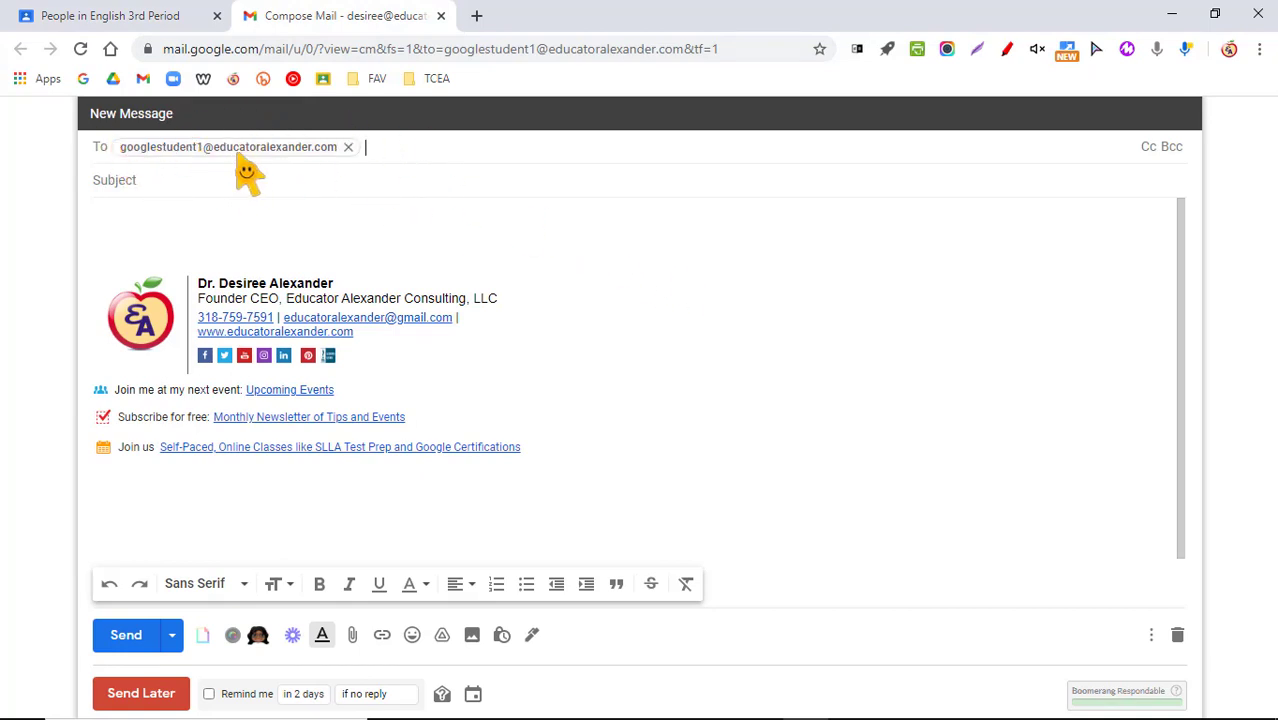
pyautogui.click(1178, 636)
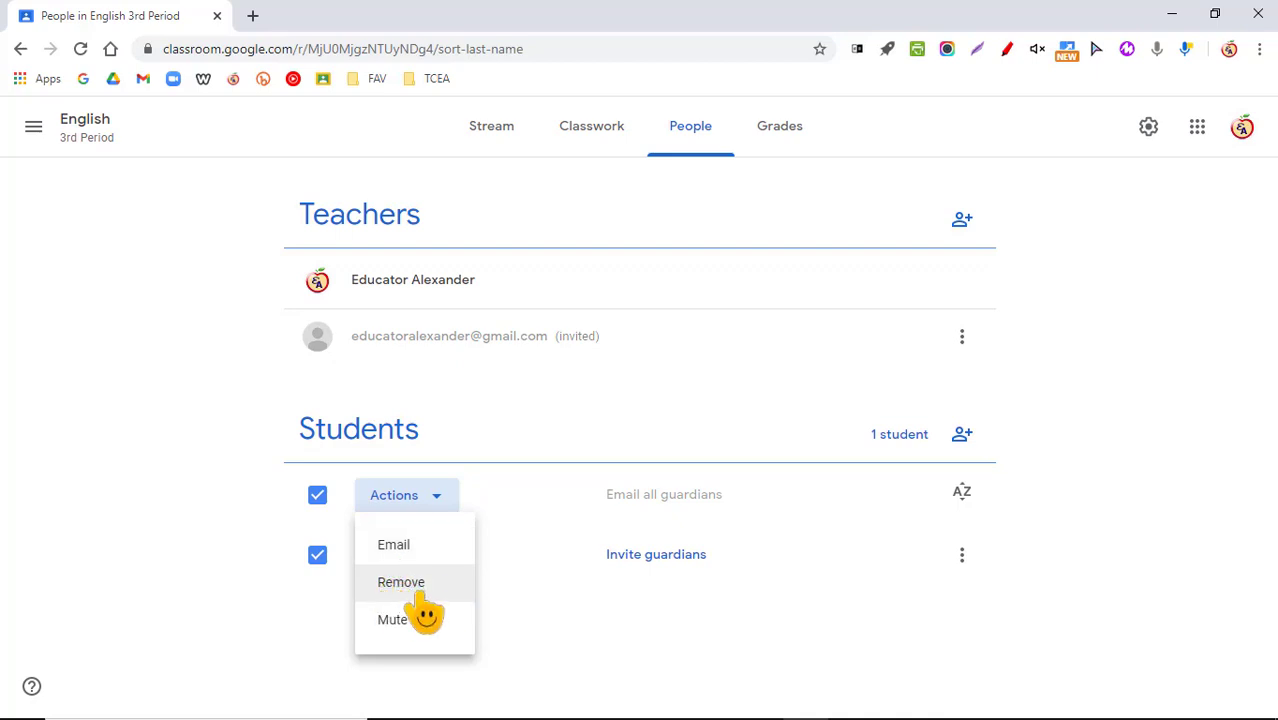
# Mute Student 1, highlighting the listed effects of muting before confirming.
pyautogui.click(247, 595)
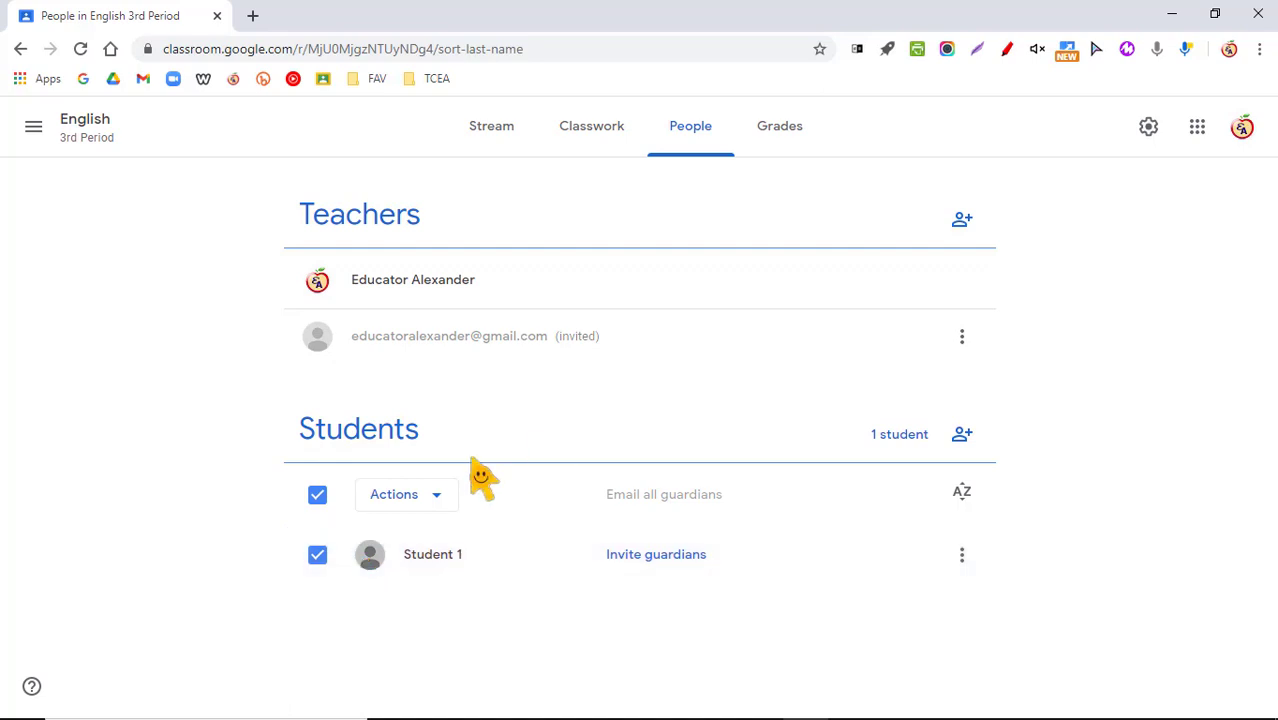
pyautogui.click(385, 495)
pyautogui.click(394, 620)
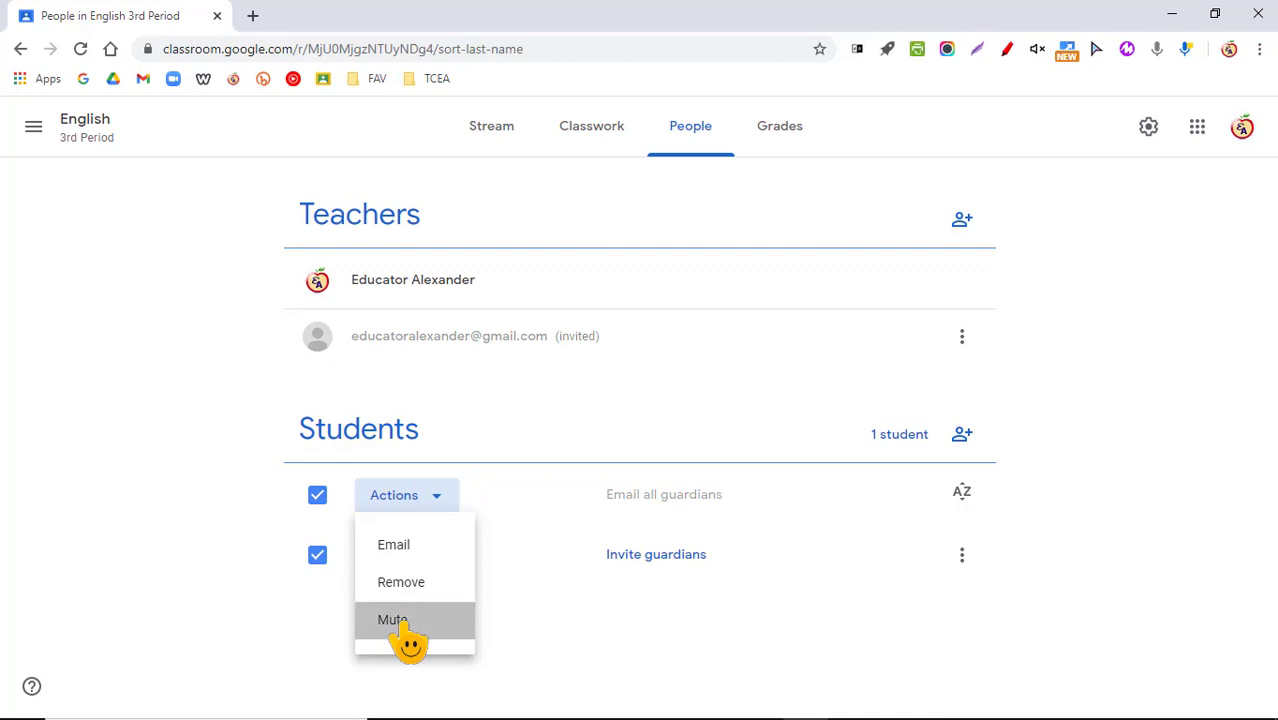
pyautogui.click(398, 622)
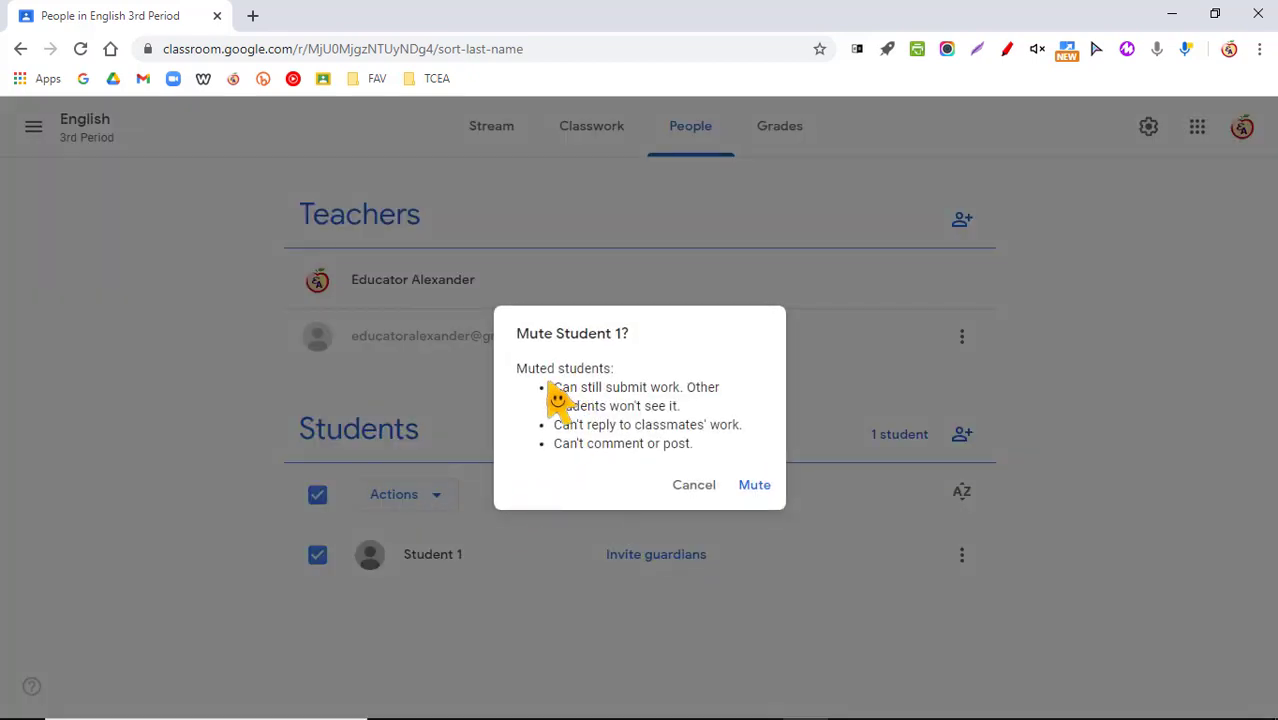
pyautogui.moveTo(556, 388); pyautogui.dragTo(730, 410)
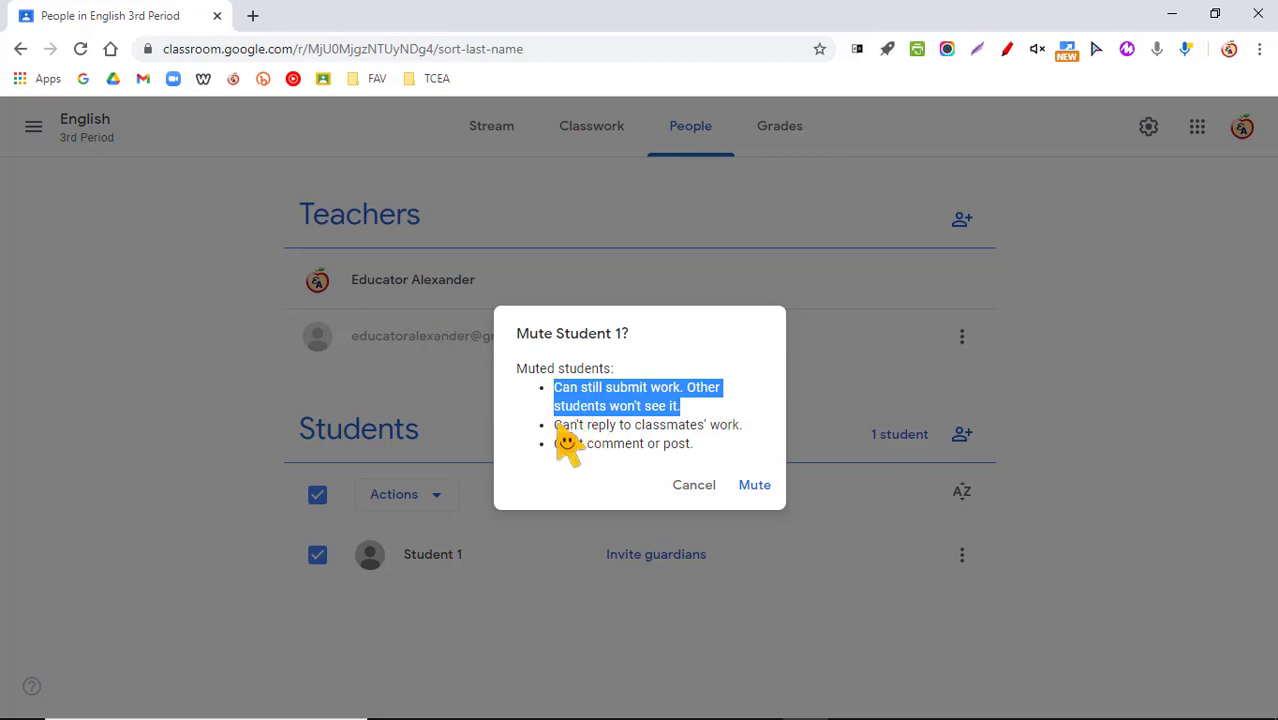
pyautogui.moveTo(555, 425); pyautogui.dragTo(672, 456)
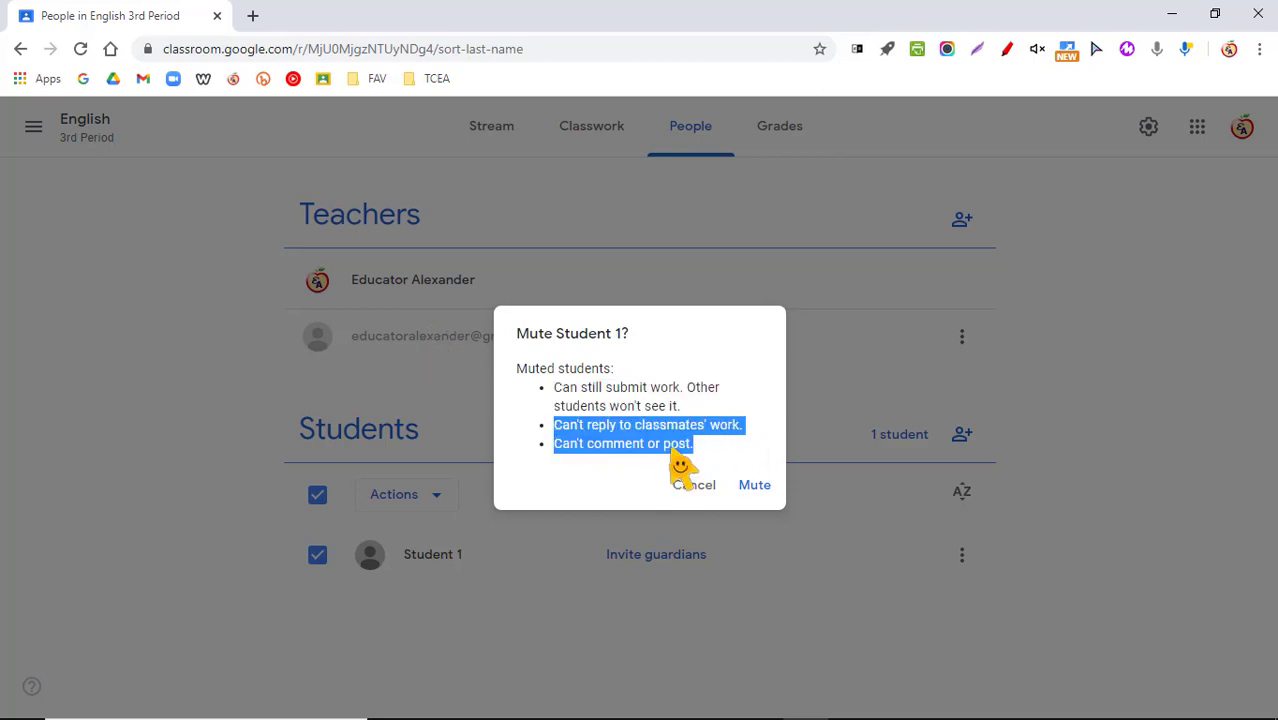
pyautogui.click(757, 486)
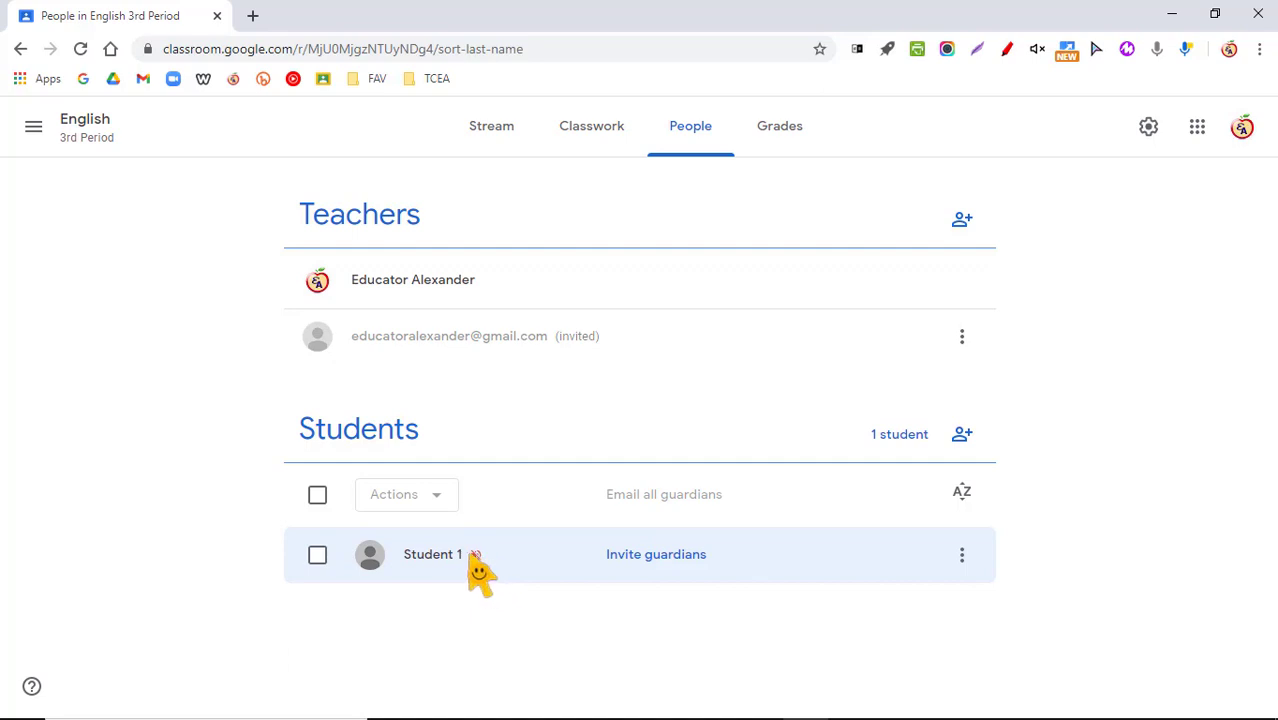
# Unmute Student 1 on the English class roster.
pyautogui.click(317, 555)
pyautogui.click(398, 500)
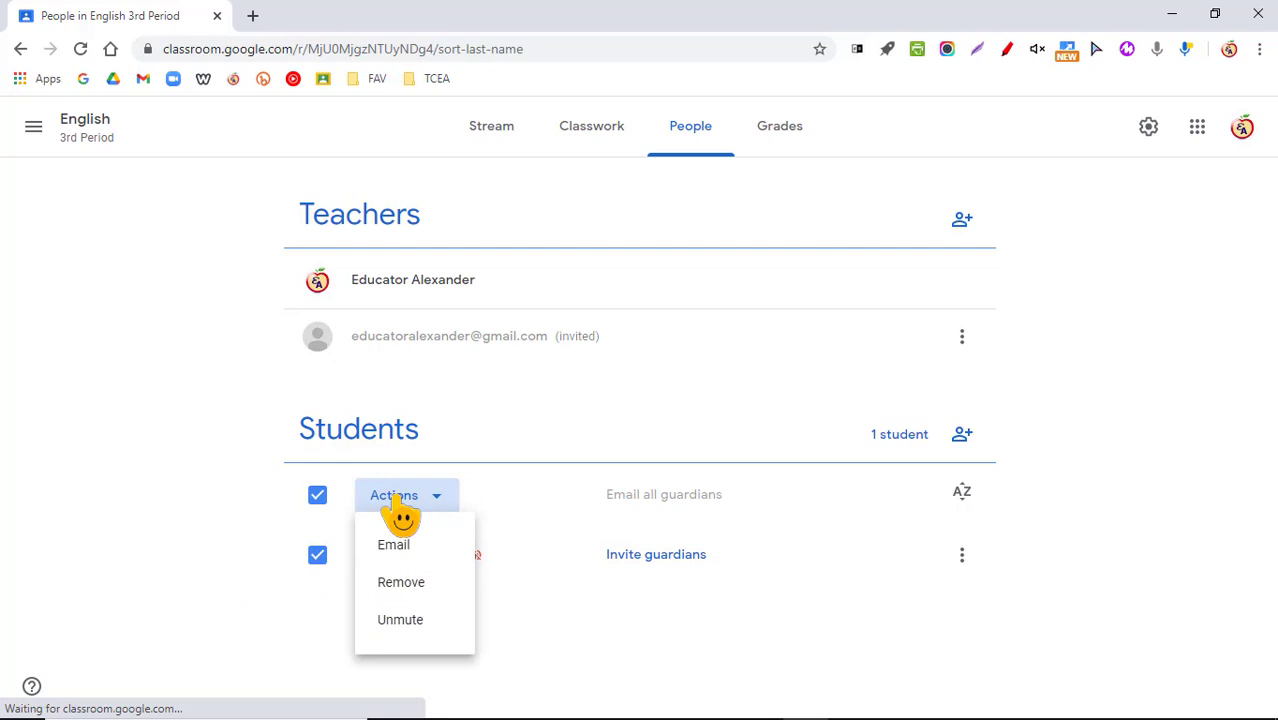
pyautogui.click(410, 622)
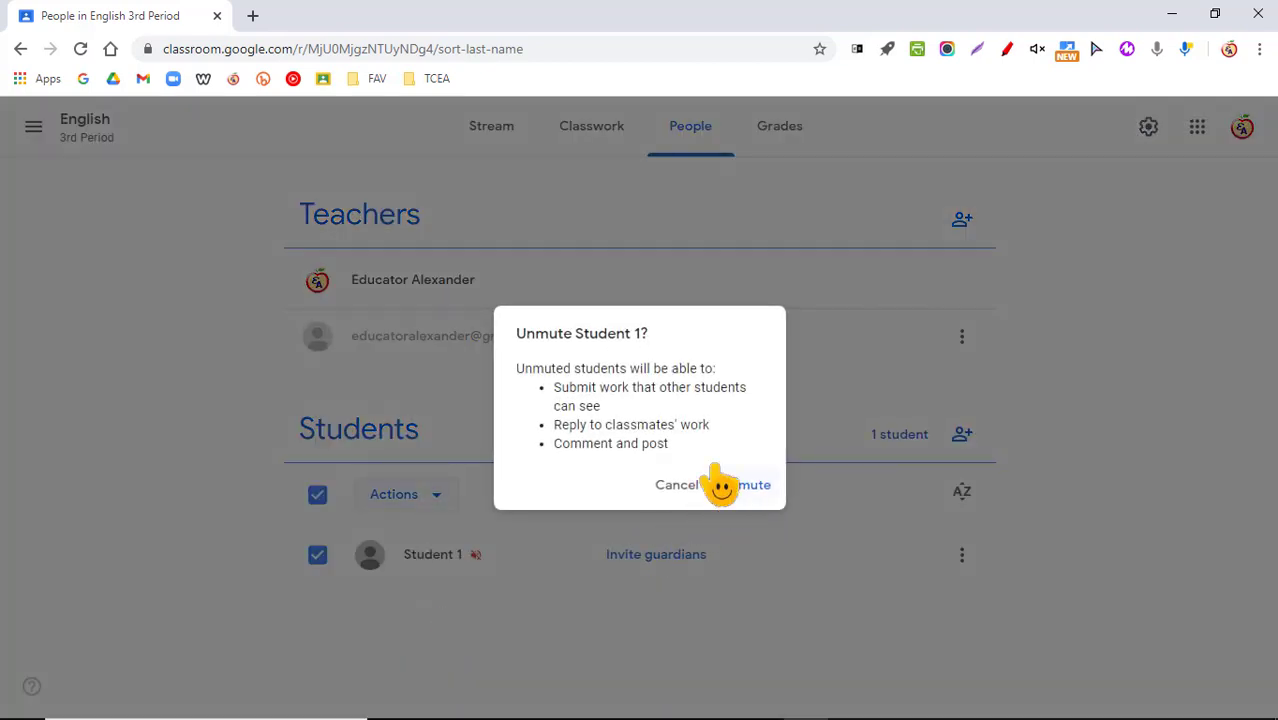
pyautogui.click(746, 488)
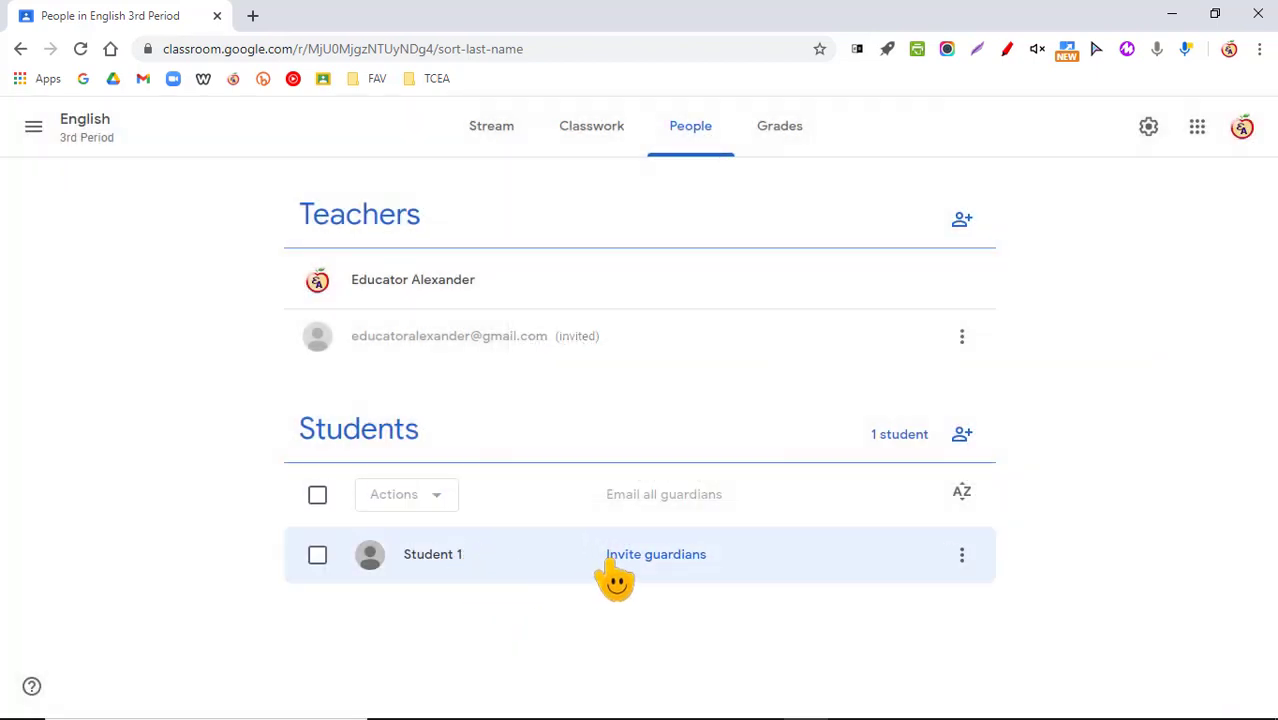
# View the options for Student 1, then invite a guardian by searching contacts for "educator" and choosing the Yahoo contact.
pyautogui.click(961, 555)
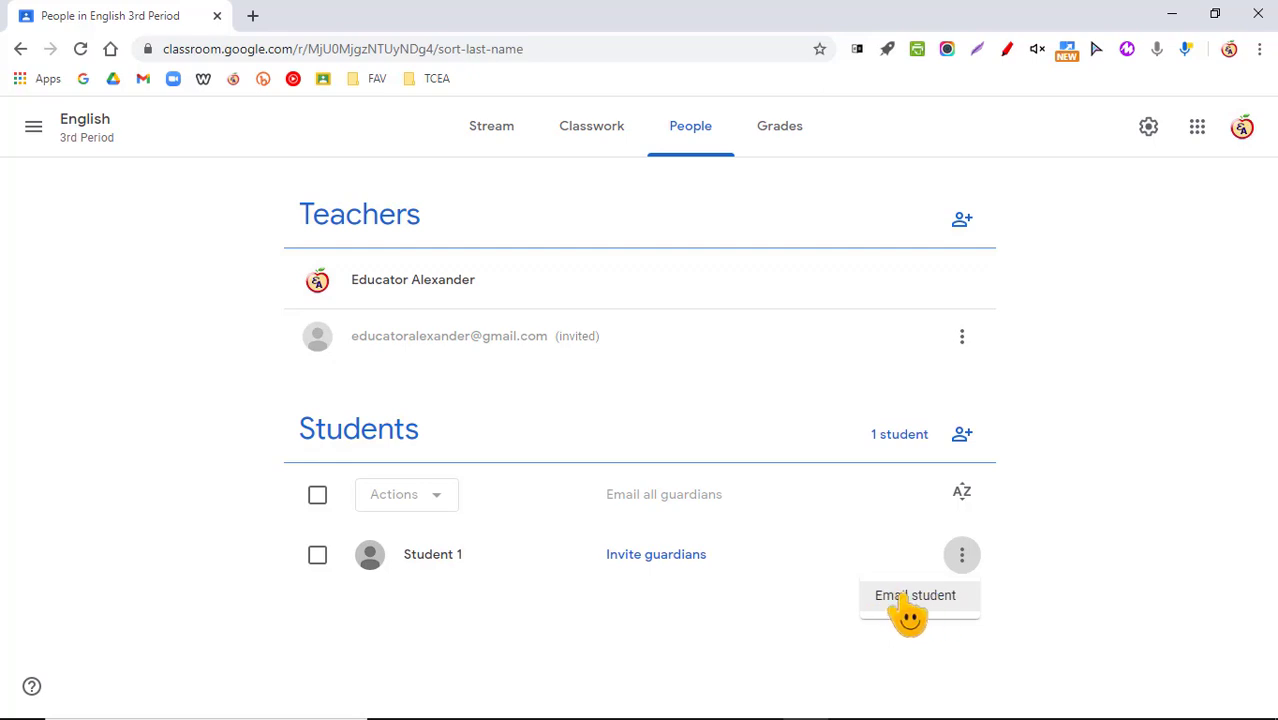
pyautogui.click(316, 556)
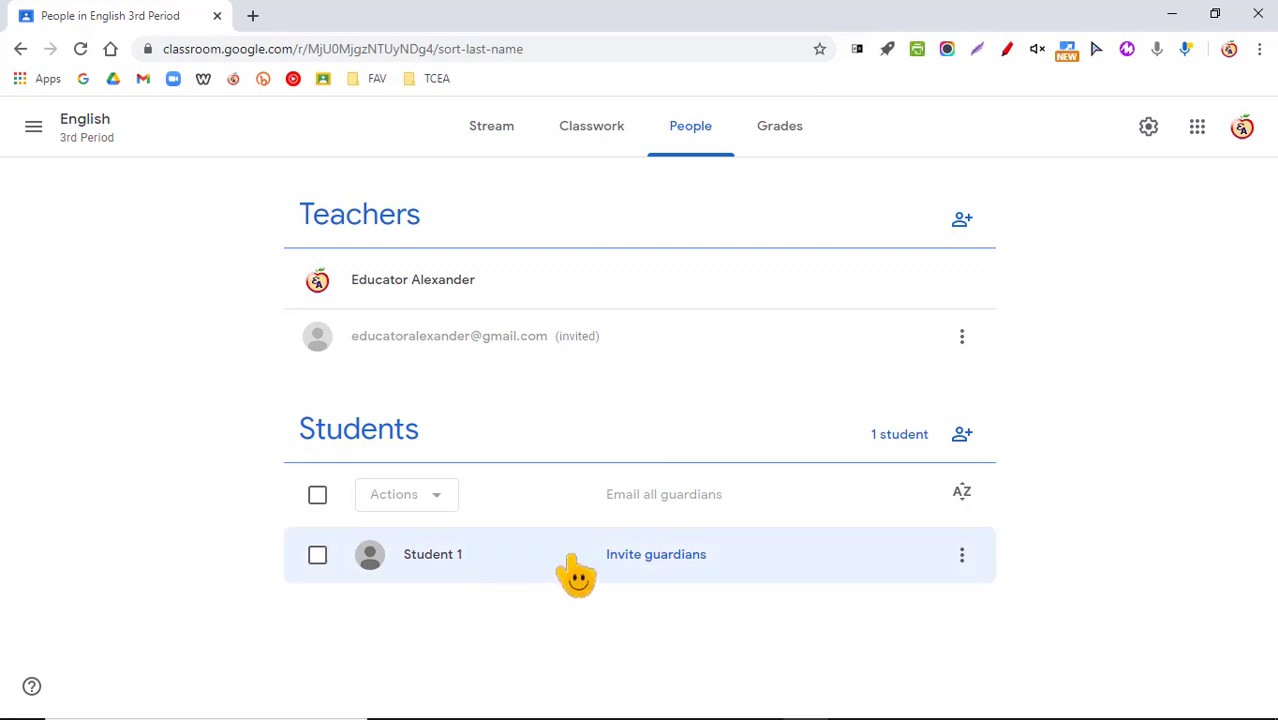
pyautogui.click(650, 556)
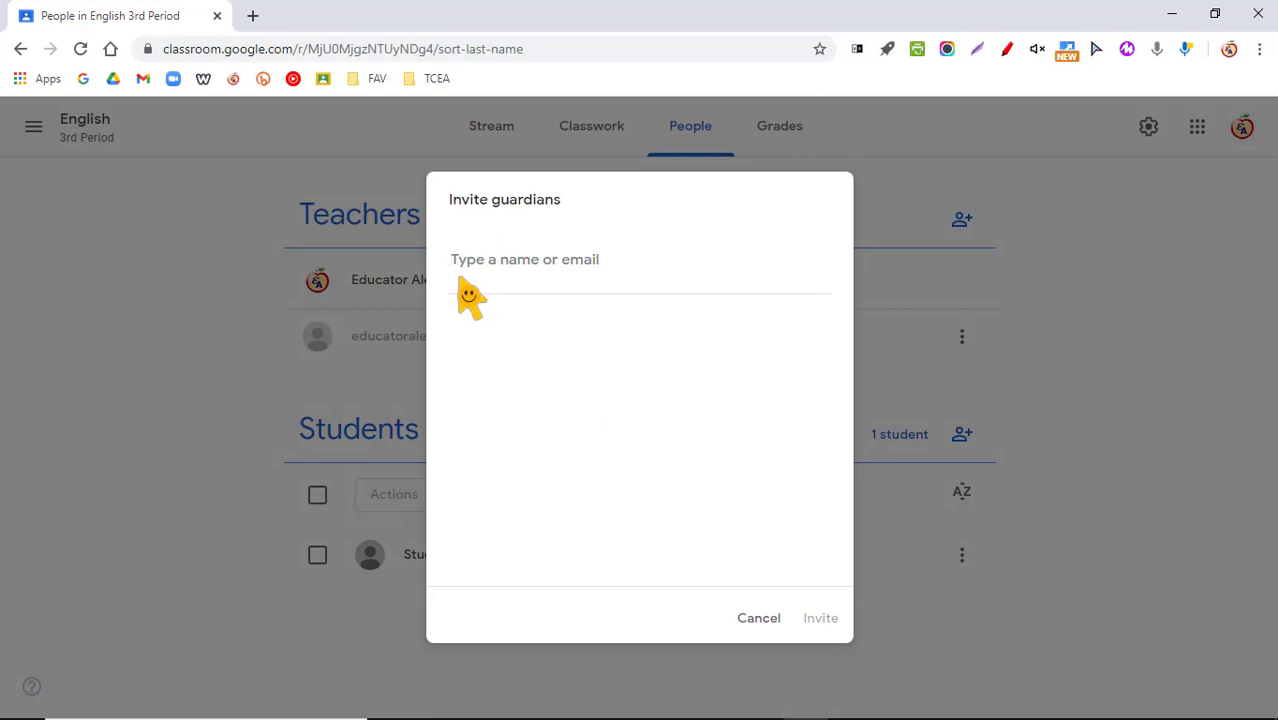
pyautogui.write('ed')
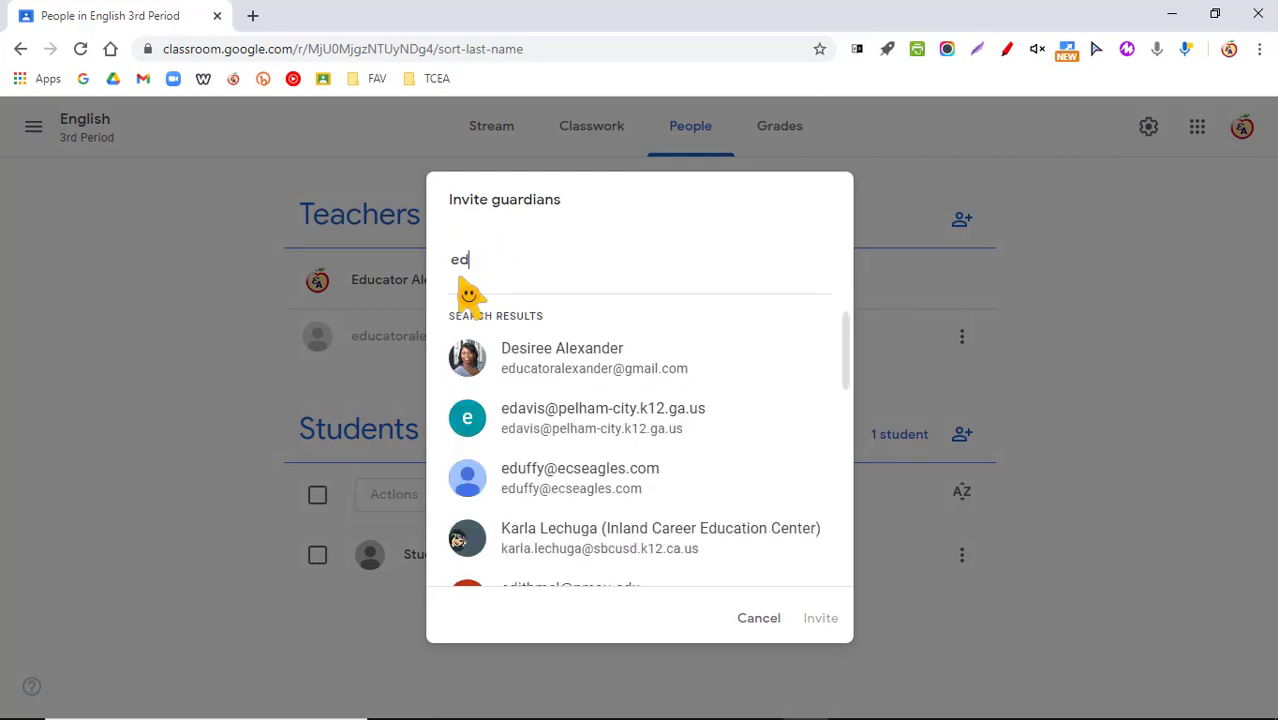
pyautogui.write('ucator')
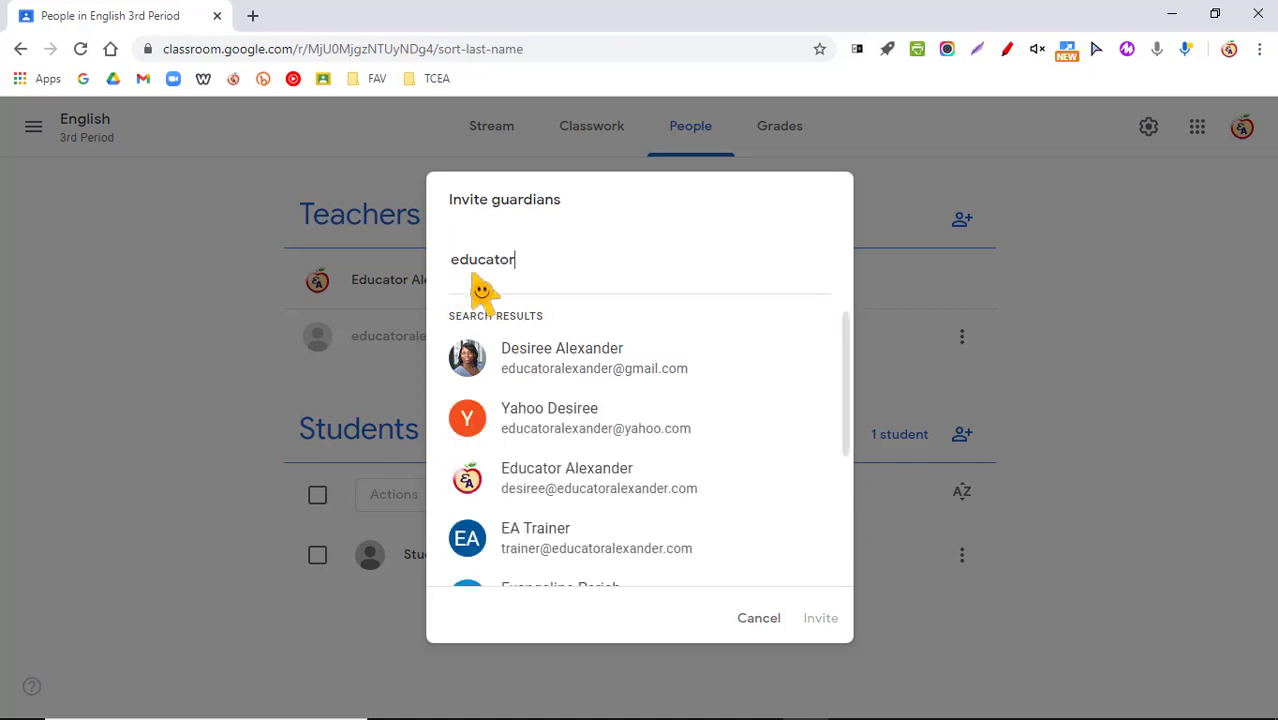
pyautogui.click(560, 412)
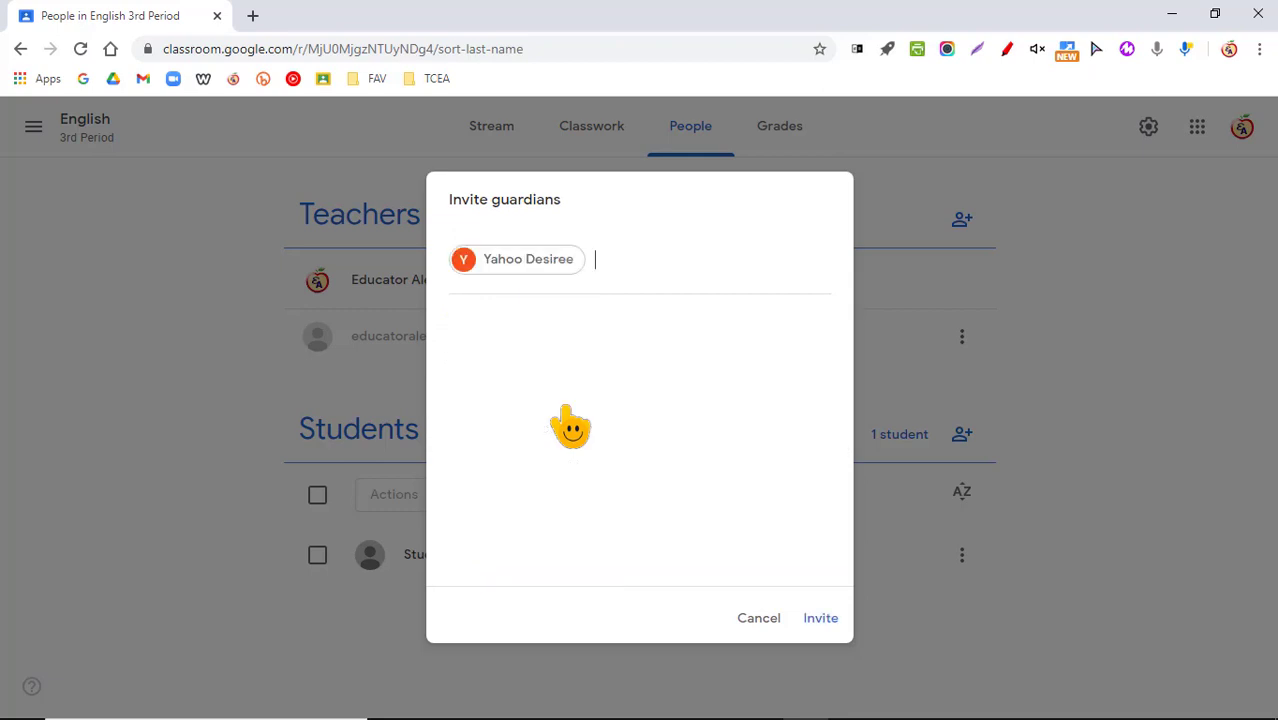
pyautogui.click(832, 620)
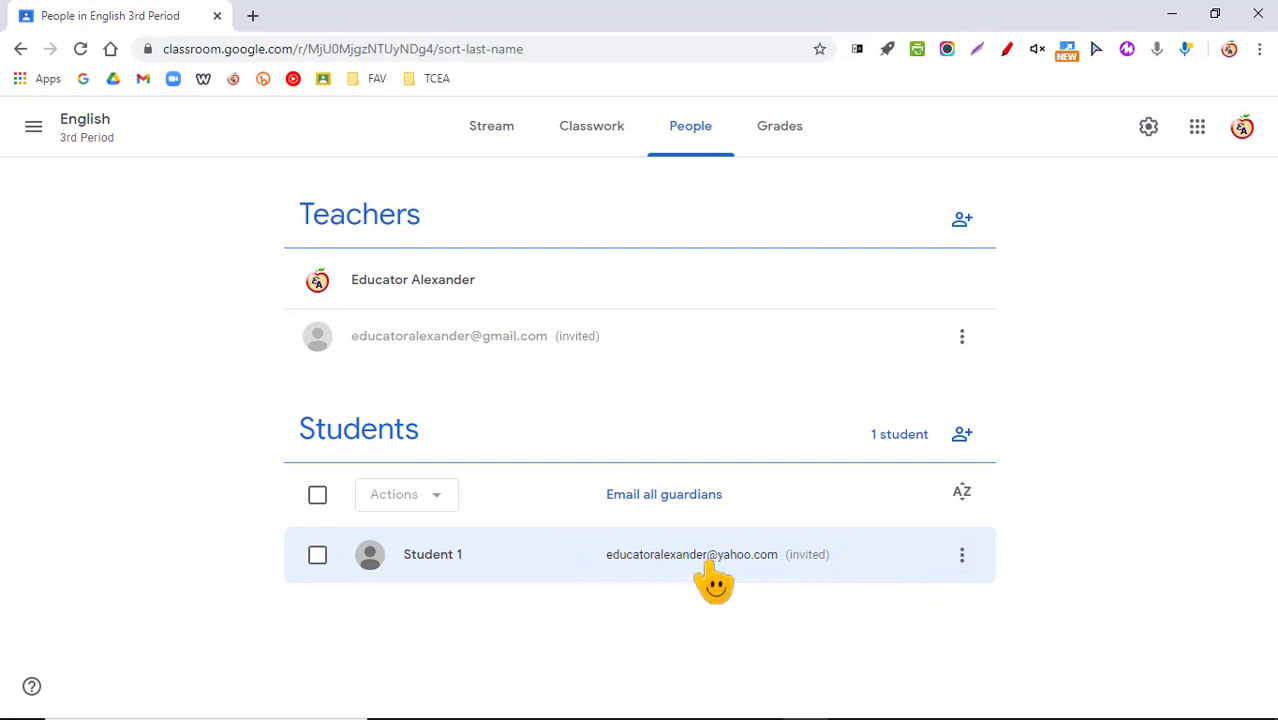
# Invite a second guardian for Student 1 by searching contacts for "ed" and choosing the Gmail contact.
pyautogui.click(962, 556)
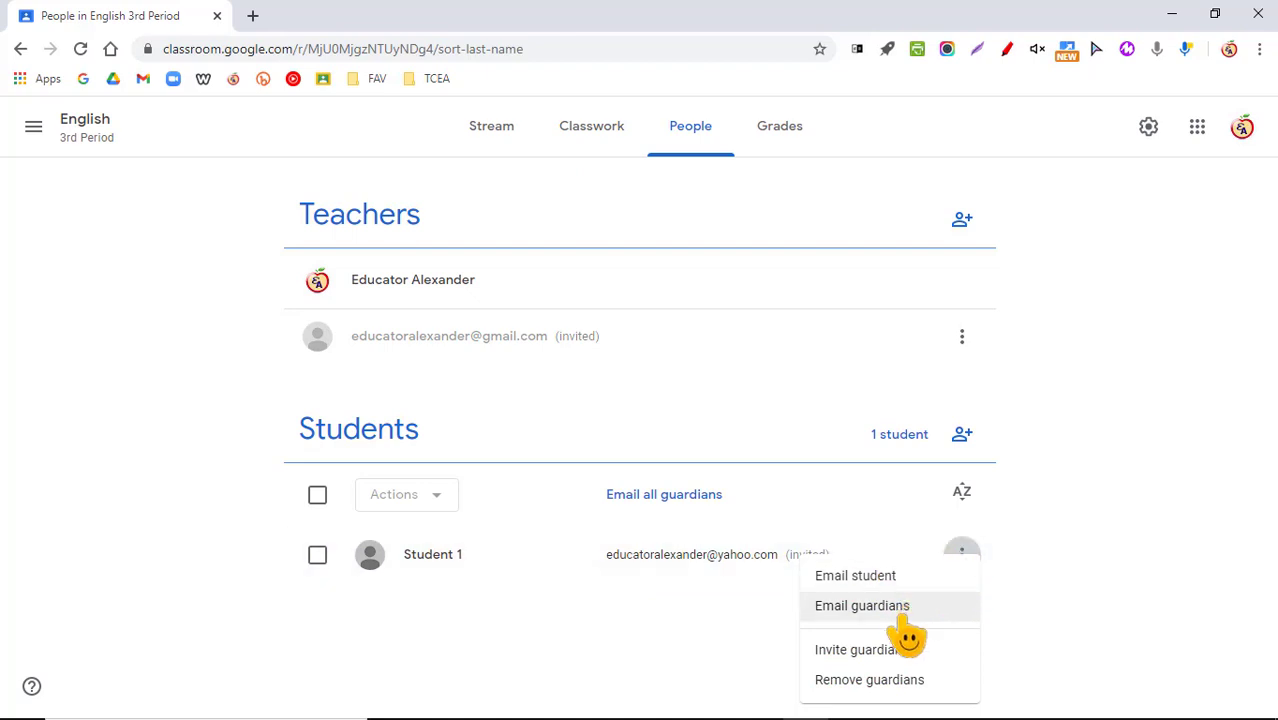
pyautogui.click(855, 655)
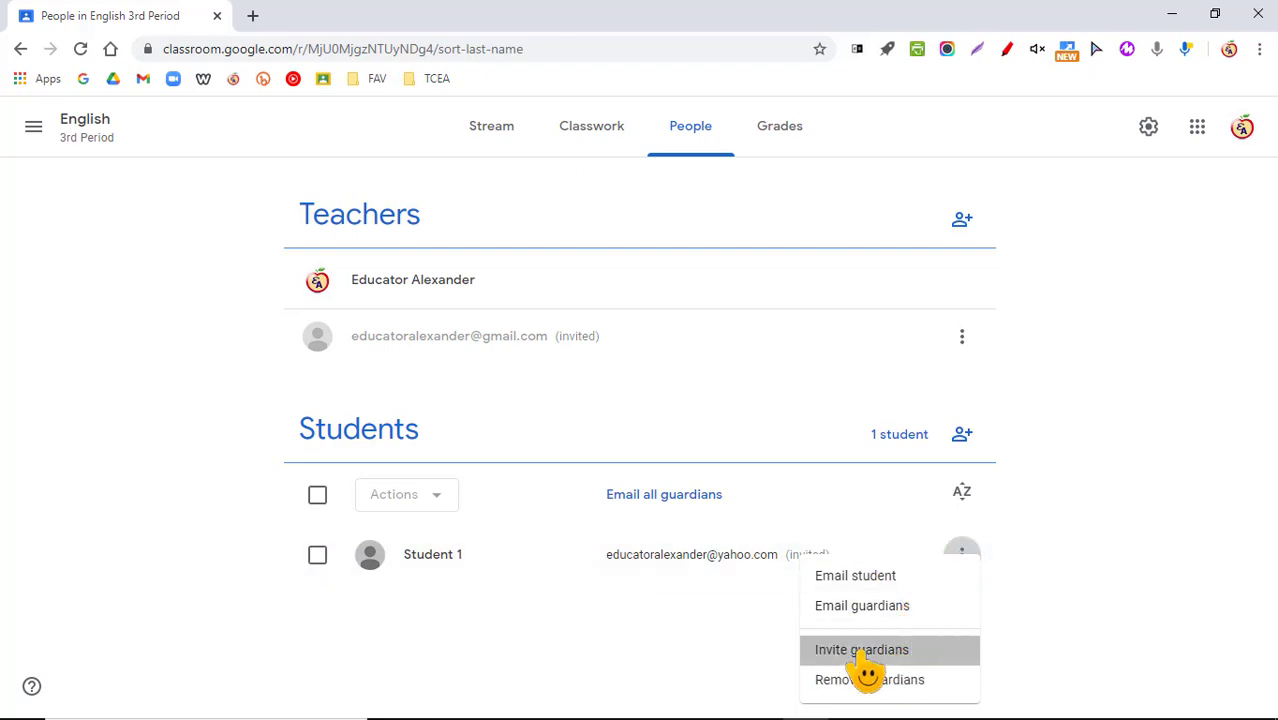
pyautogui.write('ed')
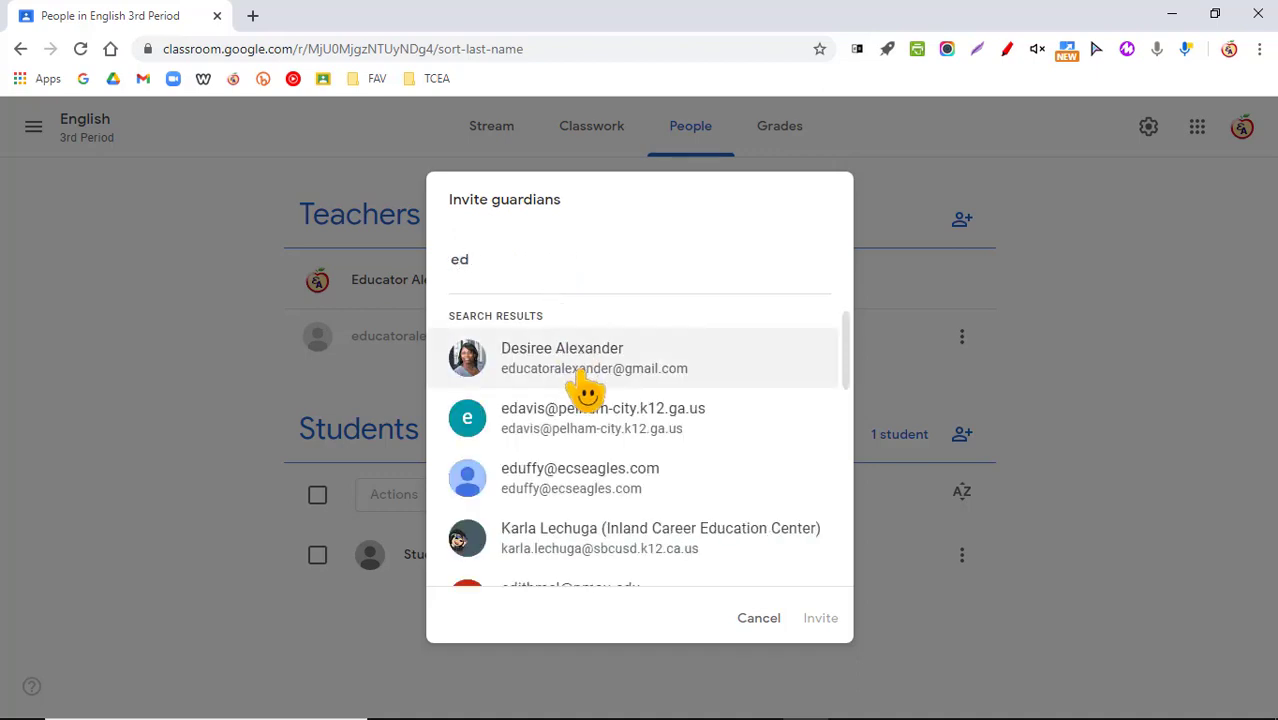
pyautogui.click(578, 370)
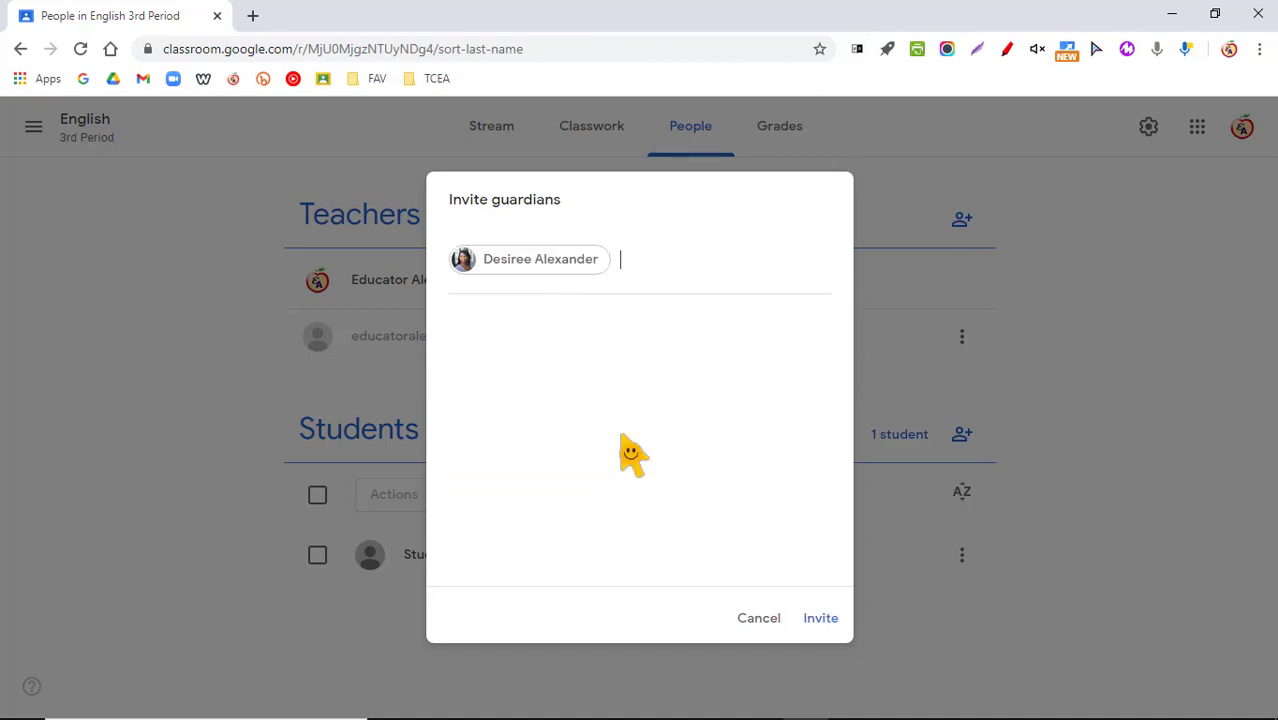
pyautogui.click(820, 620)
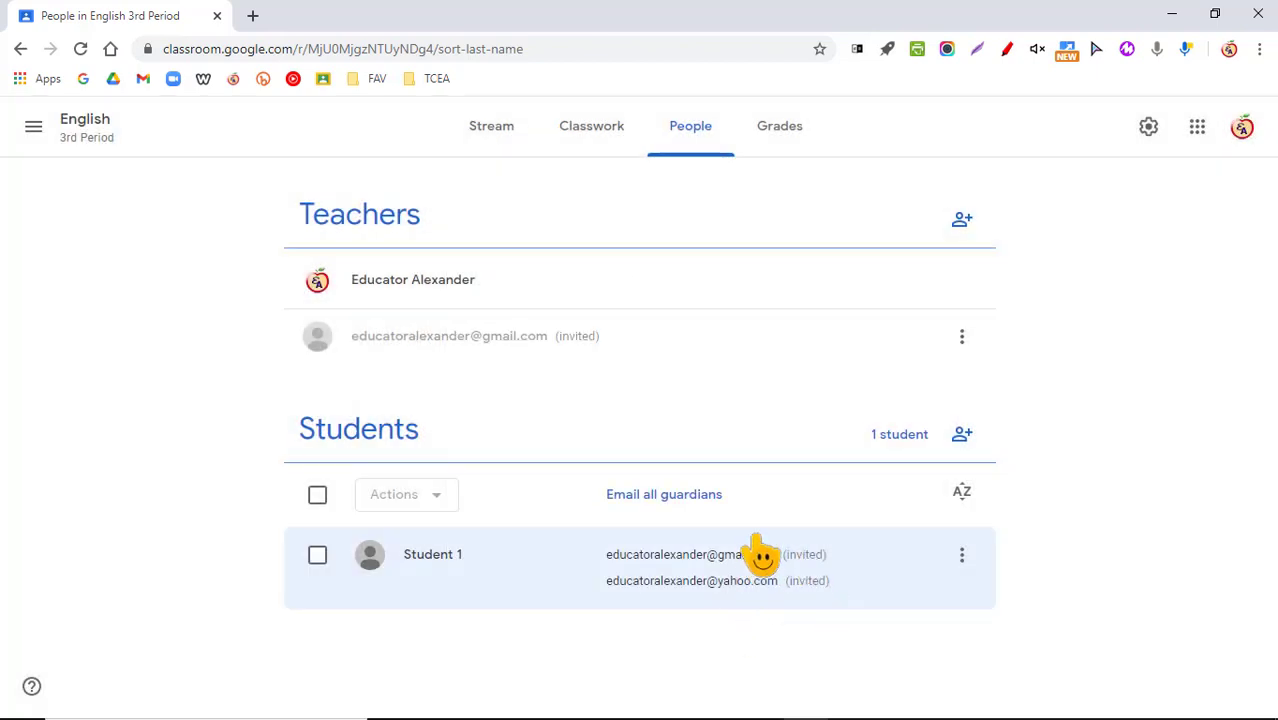
# Remove both invited guardians, the Gmail and the Yahoo contact, from Student 1.
pyautogui.click(962, 556)
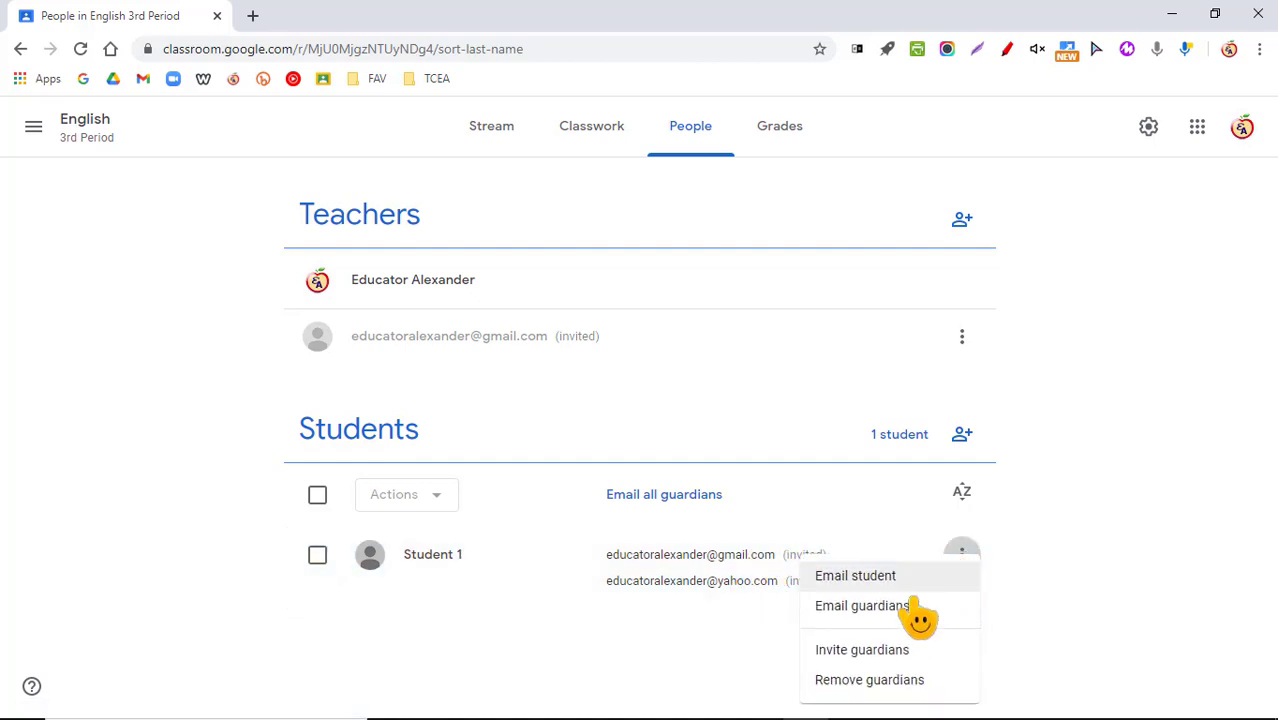
pyautogui.click(836, 680)
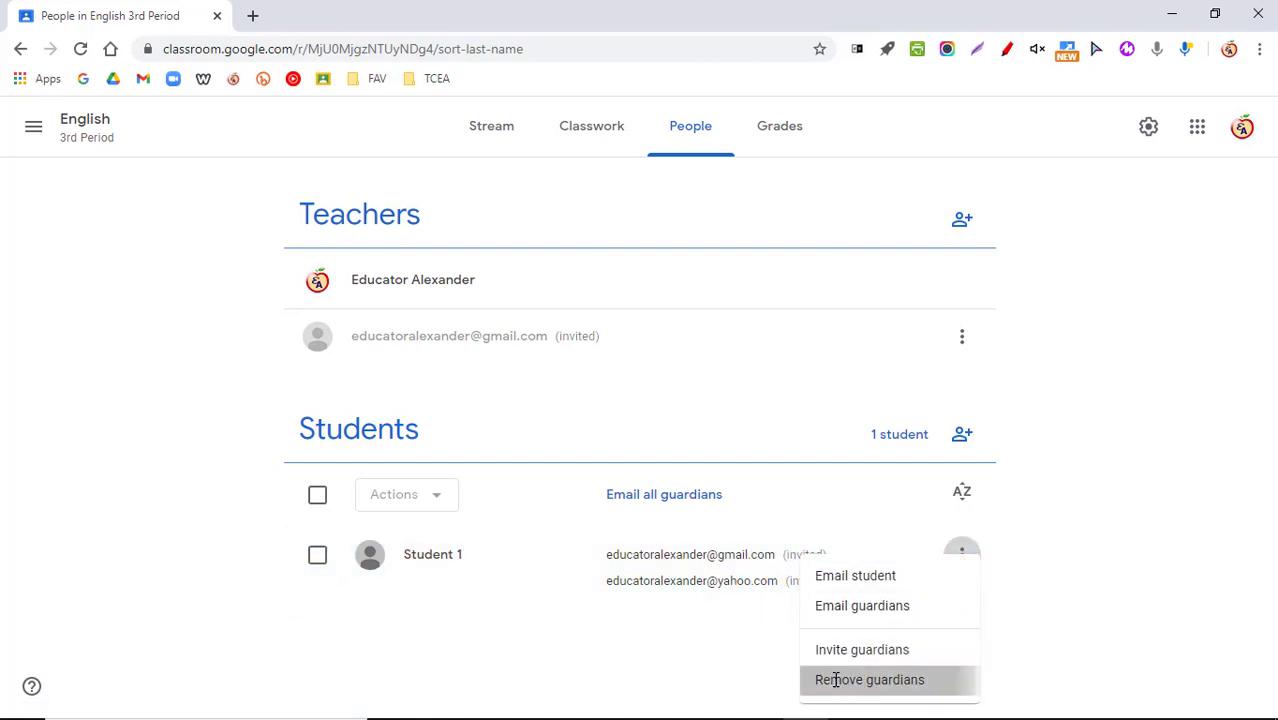
pyautogui.click(363, 395)
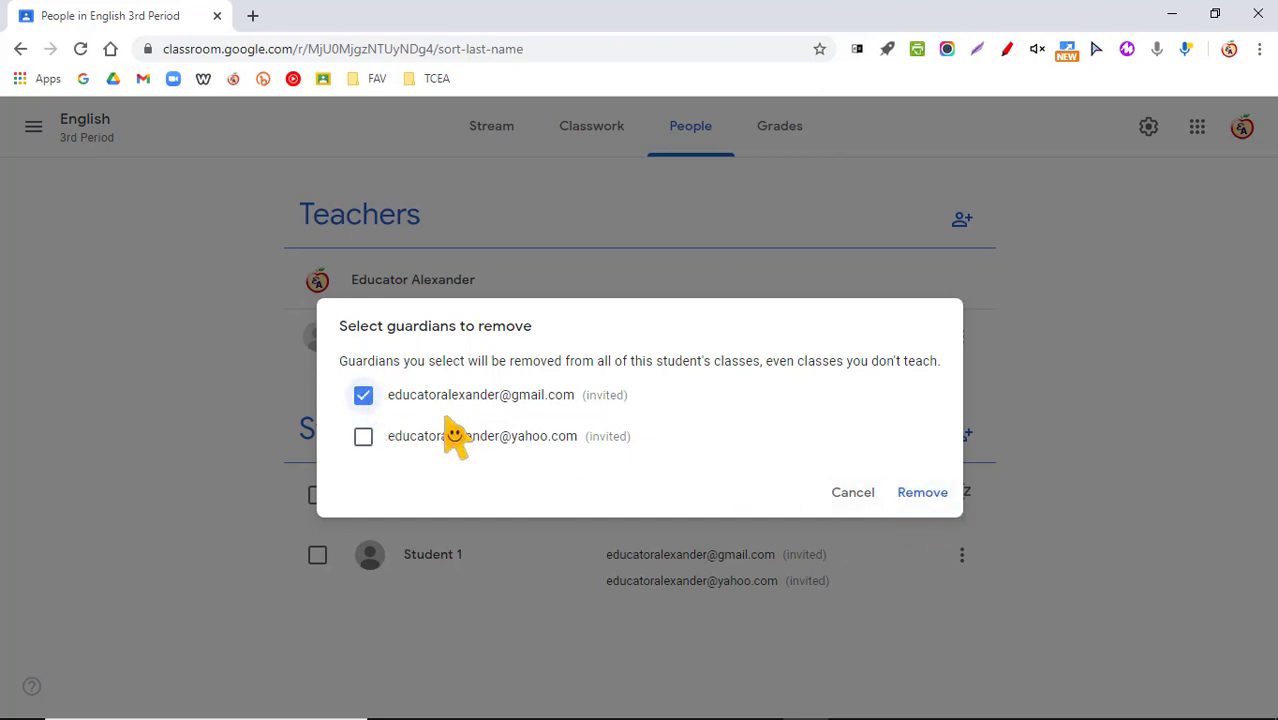
pyautogui.click(363, 396)
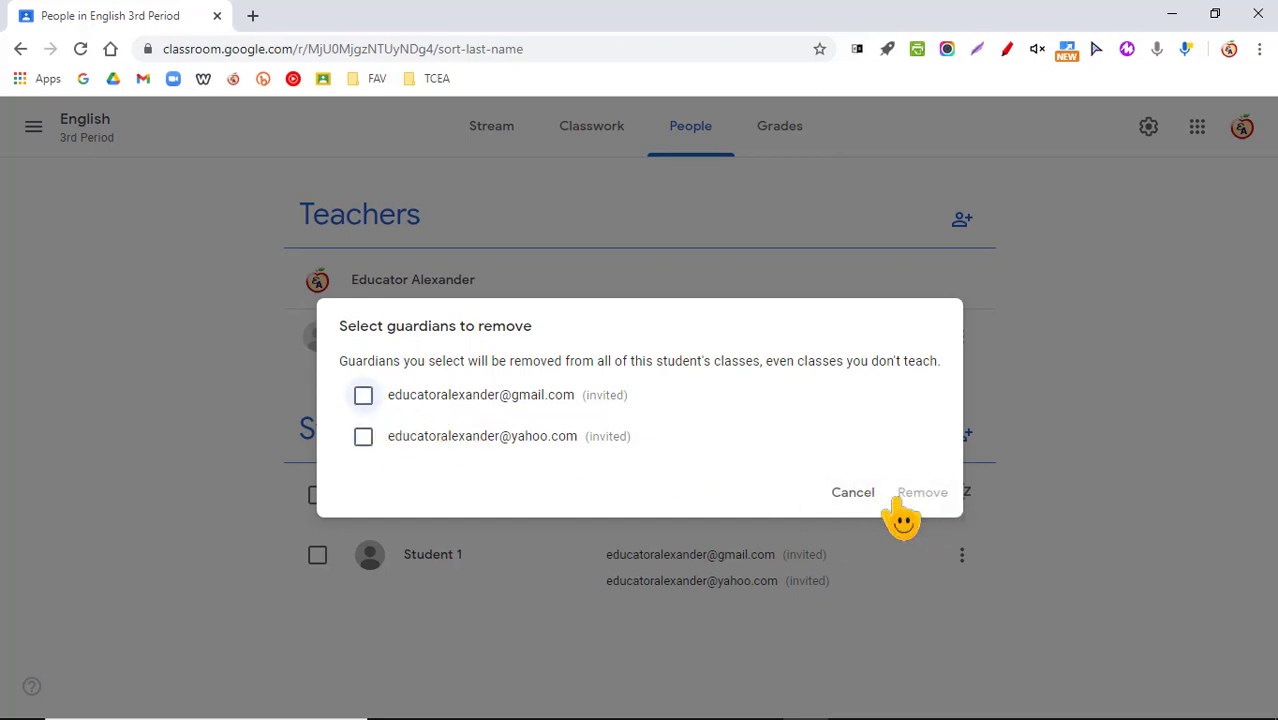
pyautogui.click(363, 396)
pyautogui.click(363, 436)
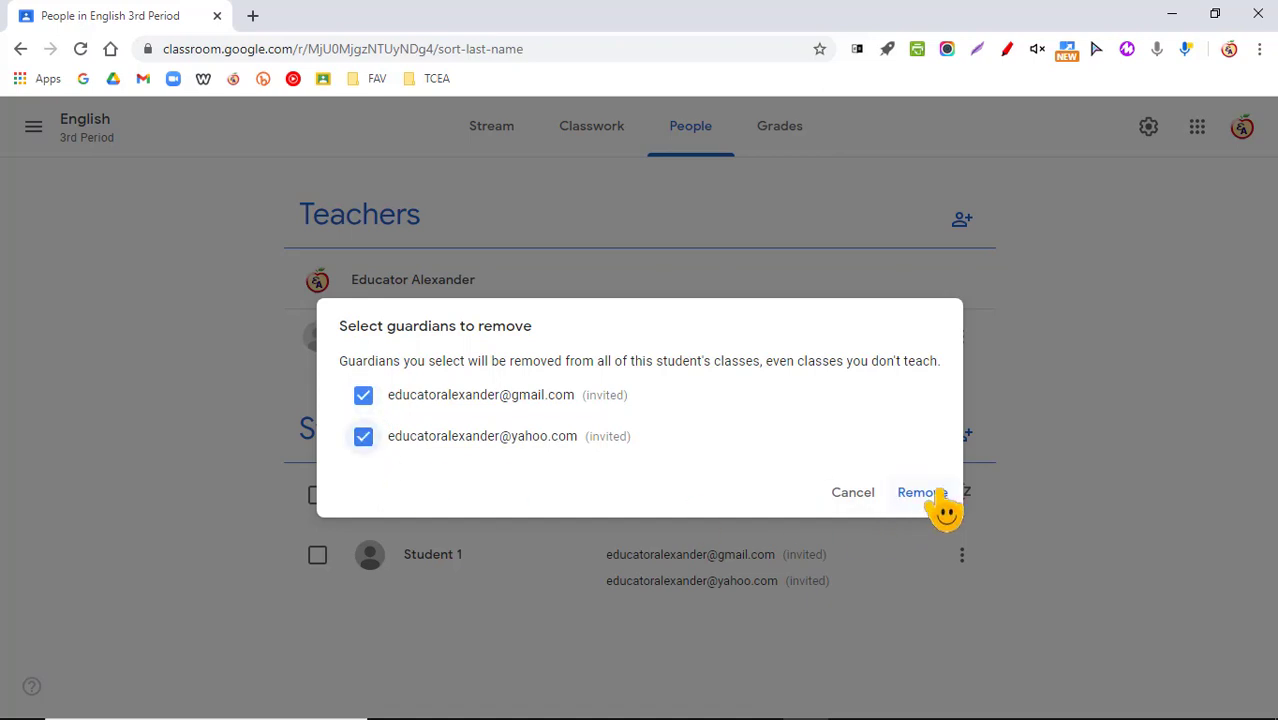
pyautogui.click(918, 492)
# Invite a guardian for Student 1 again by searching for the contact's first name and choosing the Gmail address.
pyautogui.click(963, 556)
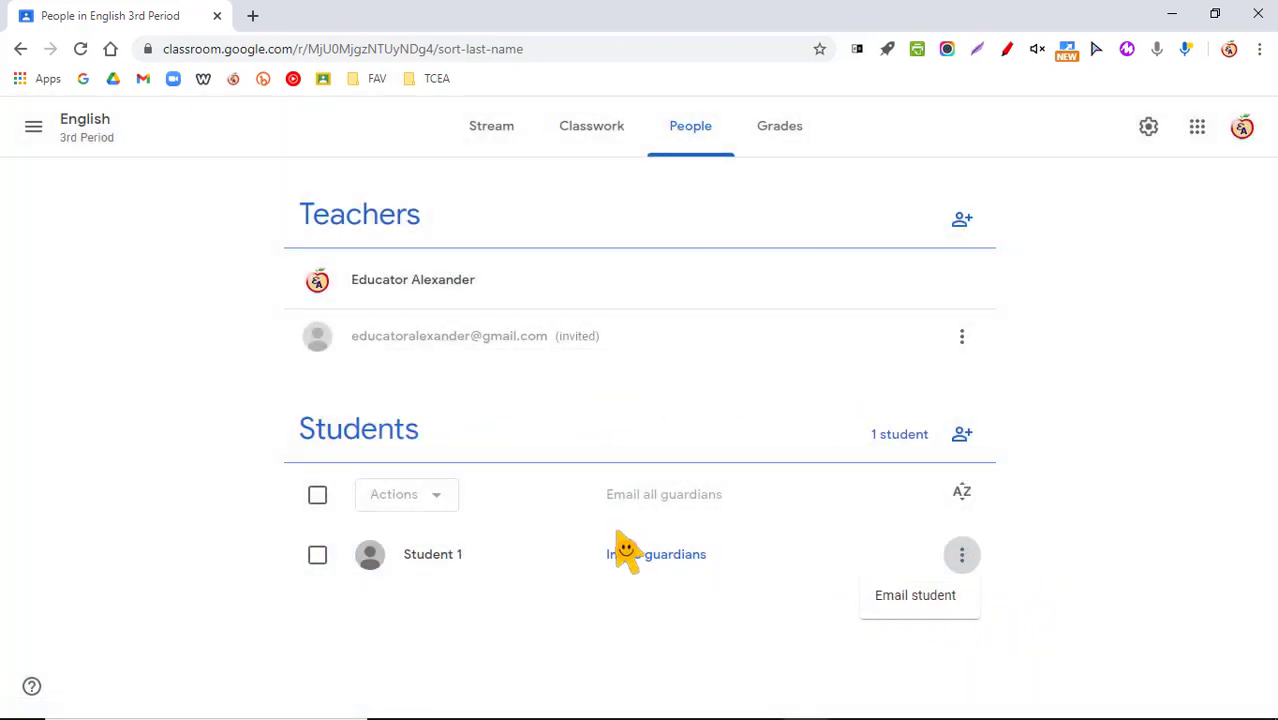
pyautogui.click(670, 562)
pyautogui.click(656, 555)
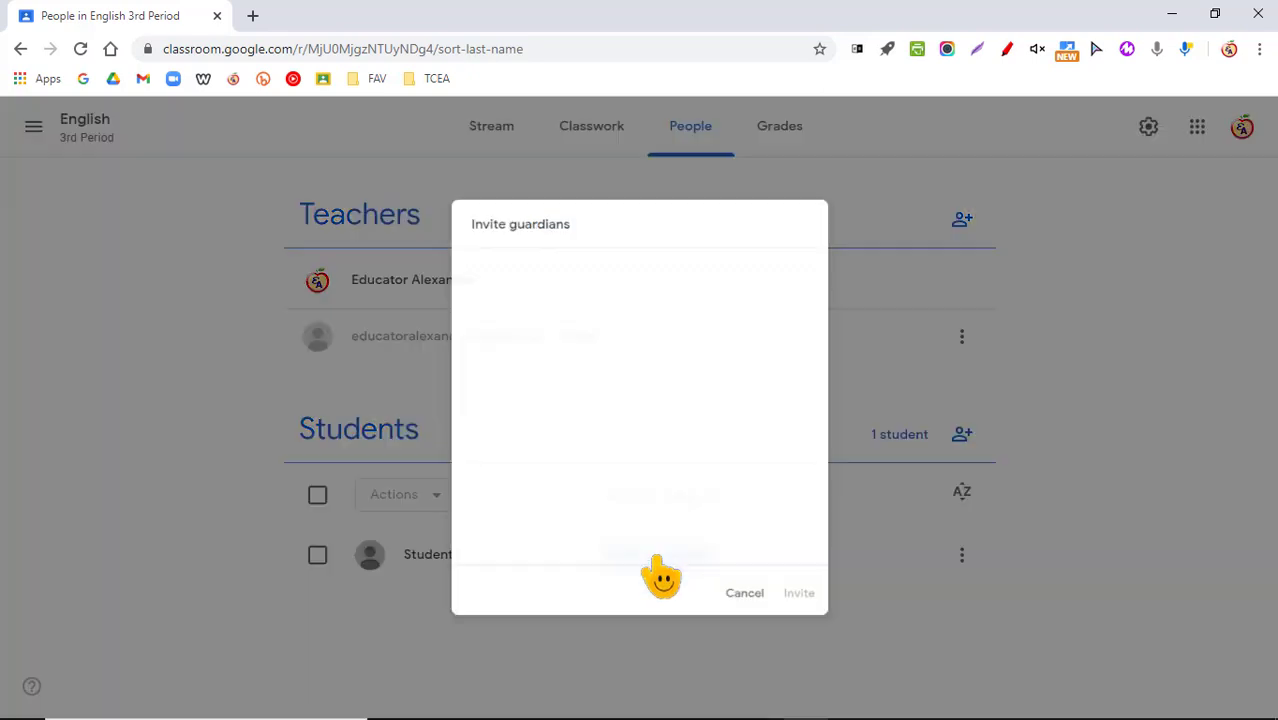
pyautogui.write('des')
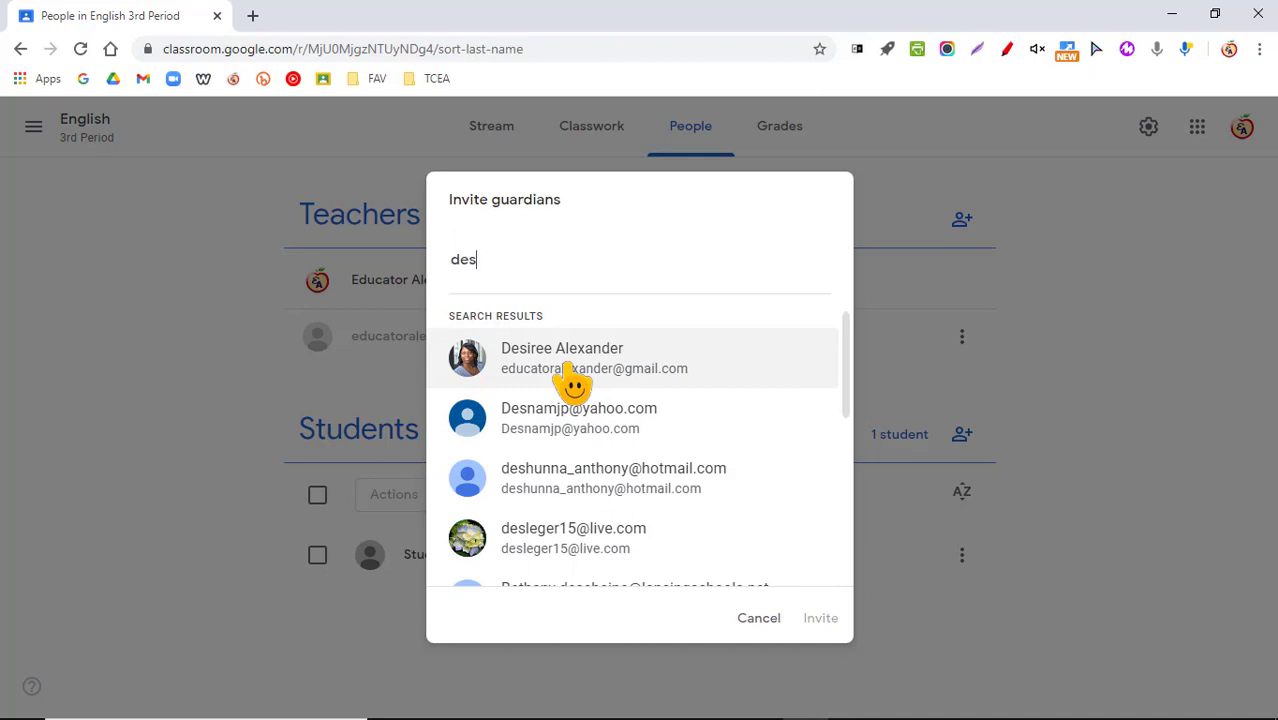
pyautogui.write('iree')
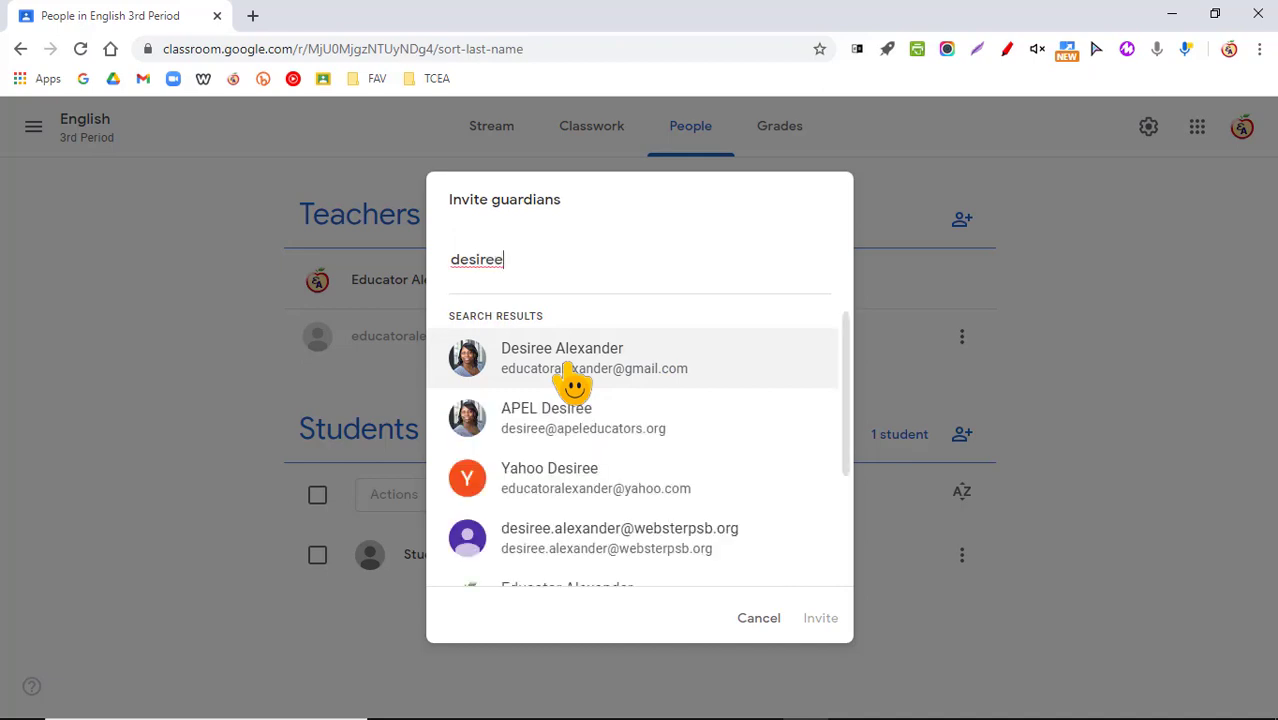
pyautogui.click(572, 385)
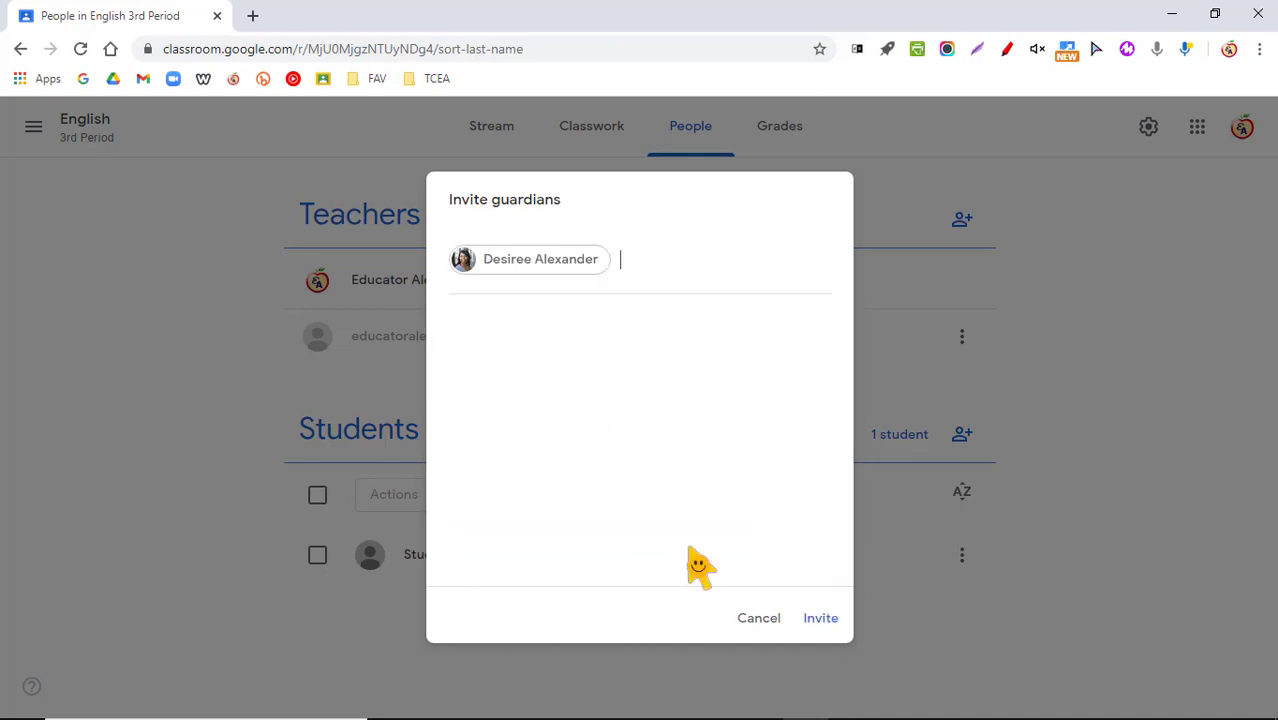
pyautogui.click(820, 620)
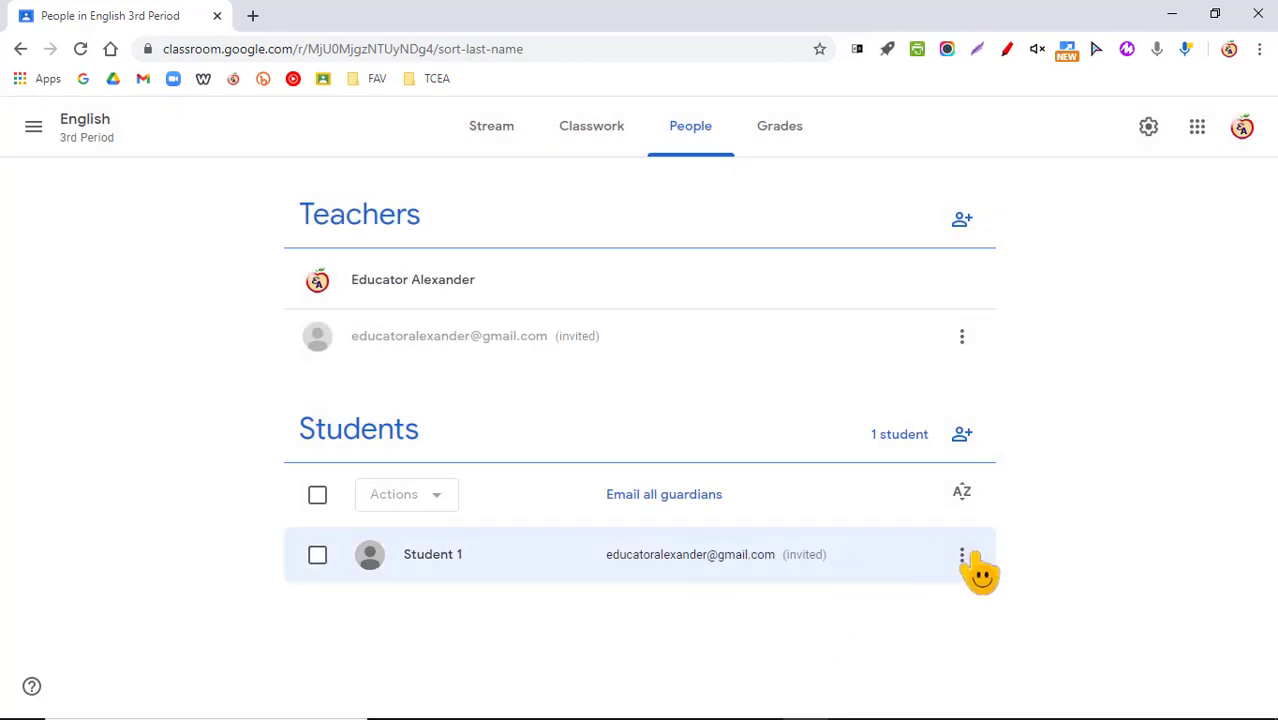
# View the guardian options for Student 1, then remove the invited Gmail guardian.
pyautogui.click(962, 554)
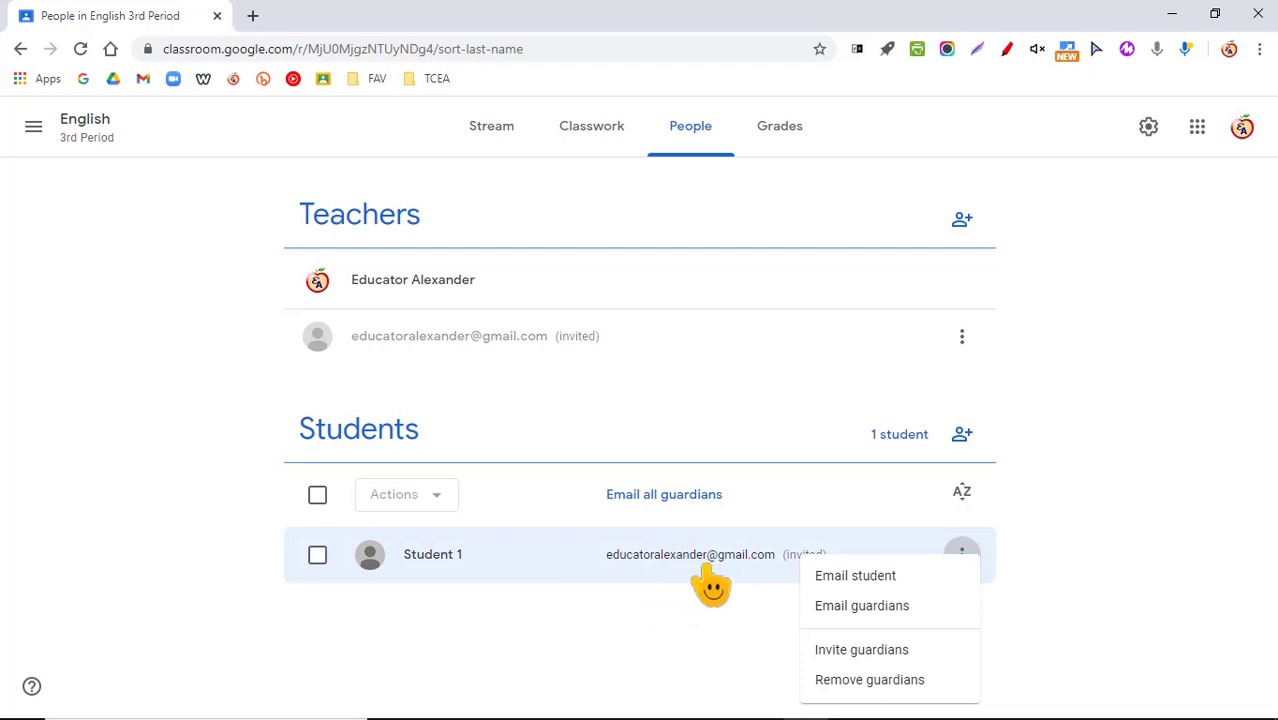
pyautogui.click(680, 626)
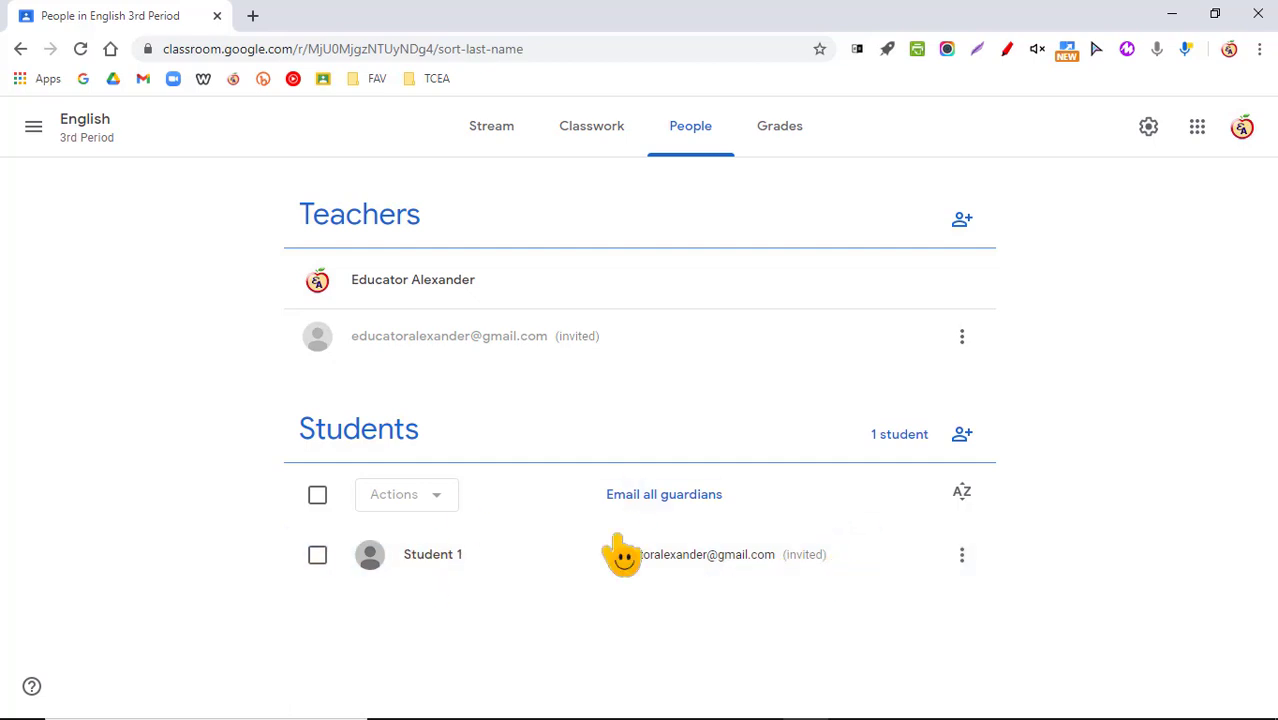
pyautogui.click(962, 554)
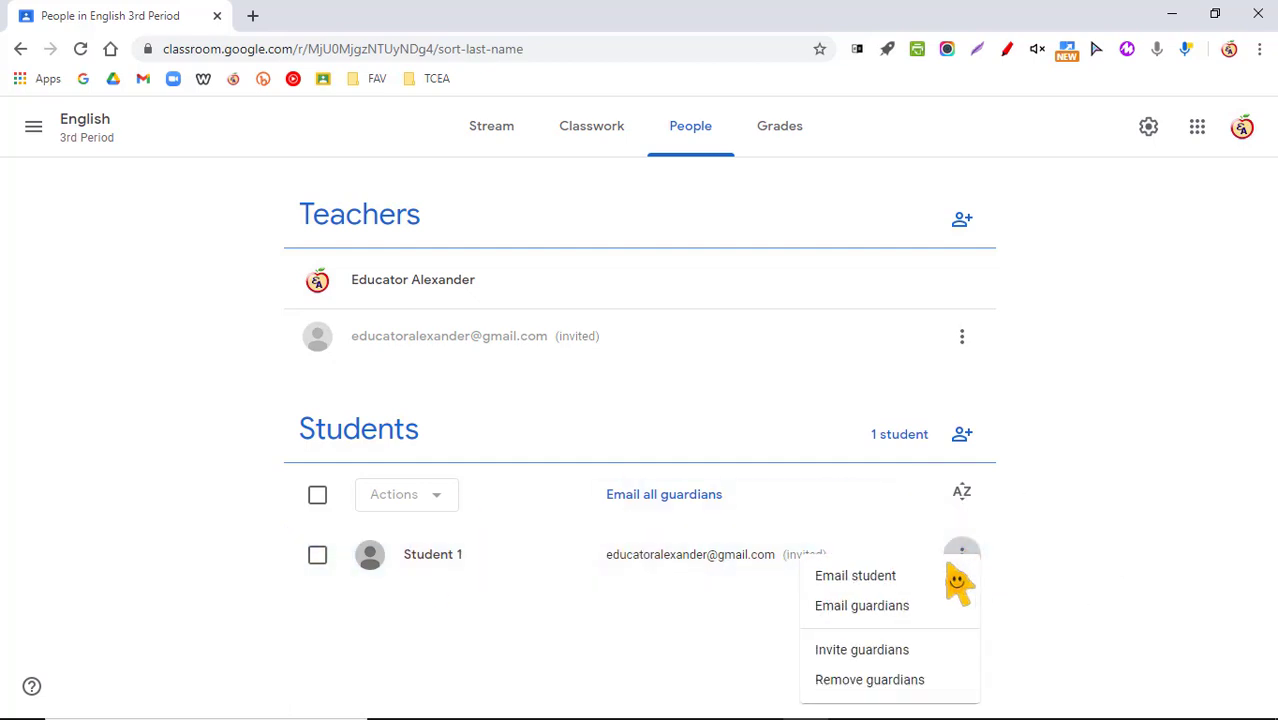
pyautogui.click(872, 682)
pyautogui.click(993, 450)
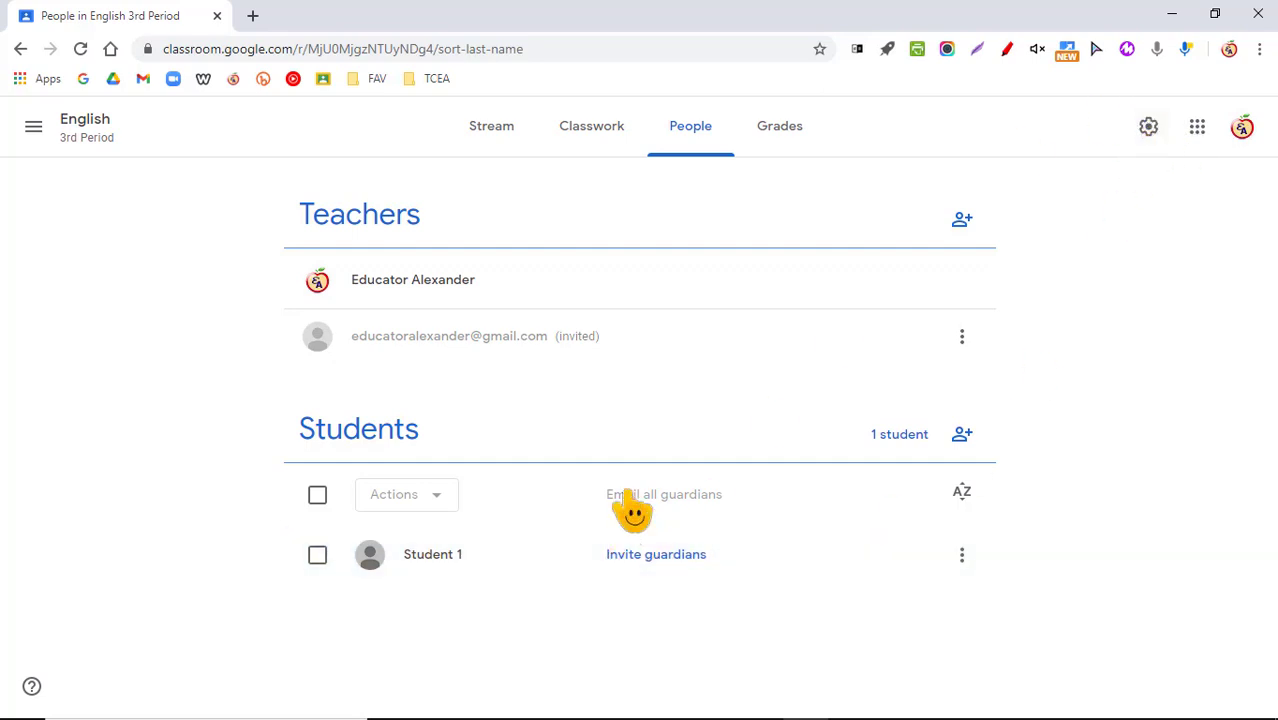
# Review the General section of the class settings and open the help article showing a guardian summaries example.
pyautogui.click(1148, 128)
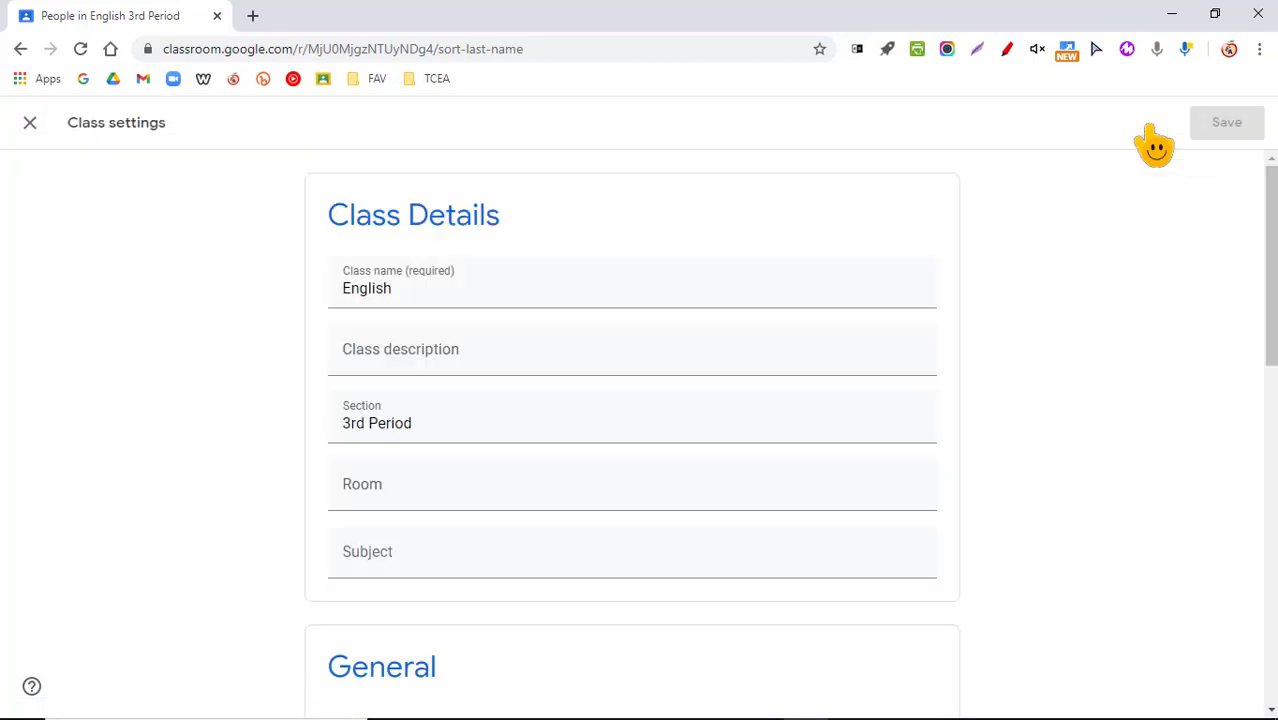
pyautogui.scroll(-1, 1110, 352)
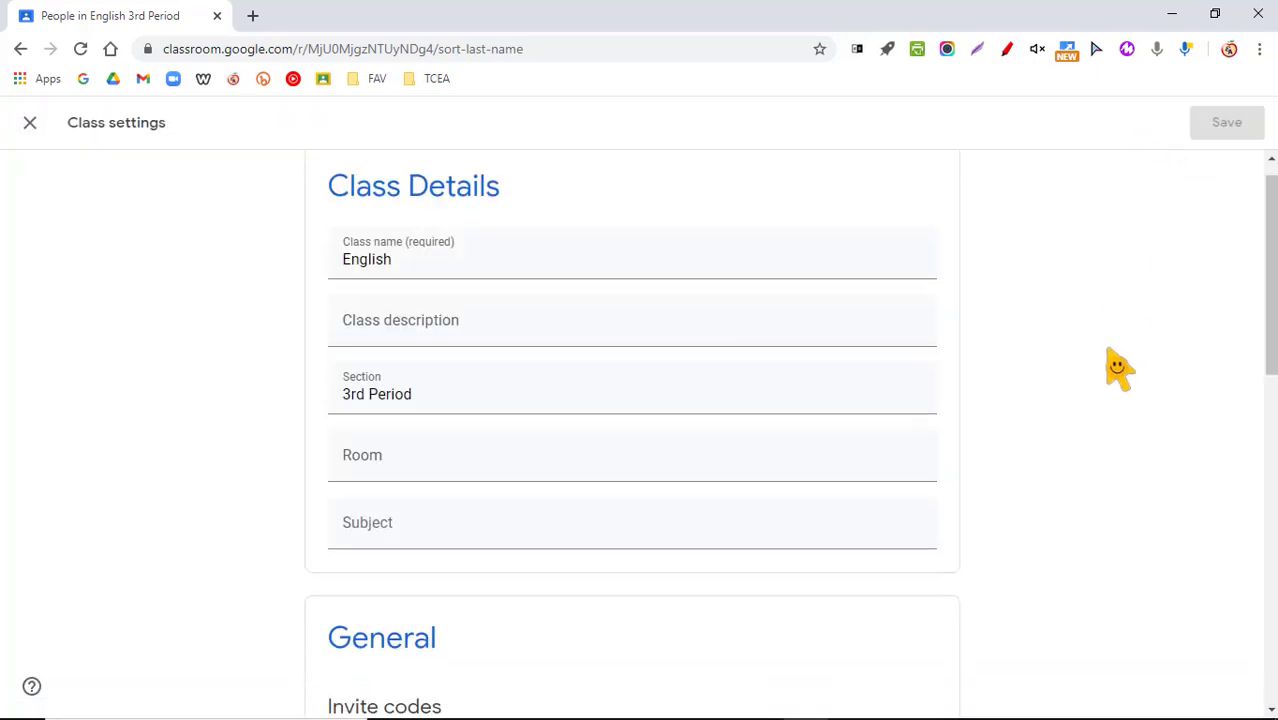
pyautogui.scroll(-5, 1118, 368)
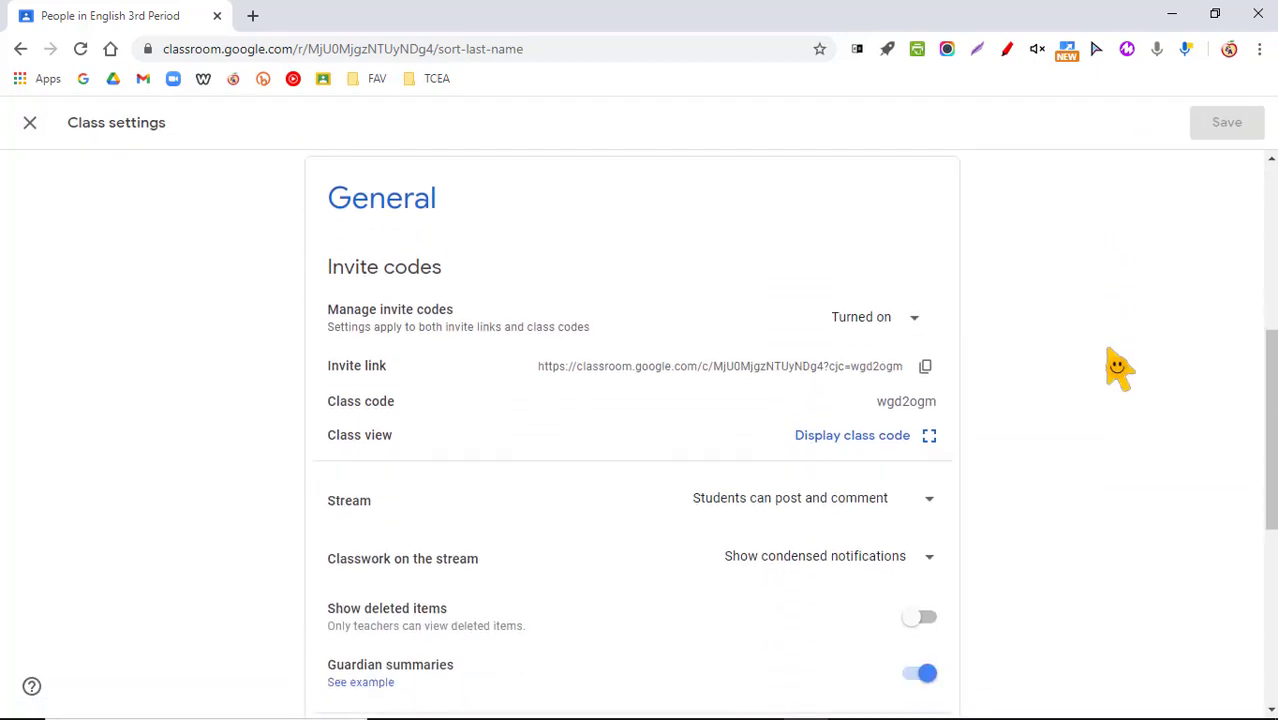
pyautogui.scroll(-3, 1118, 368)
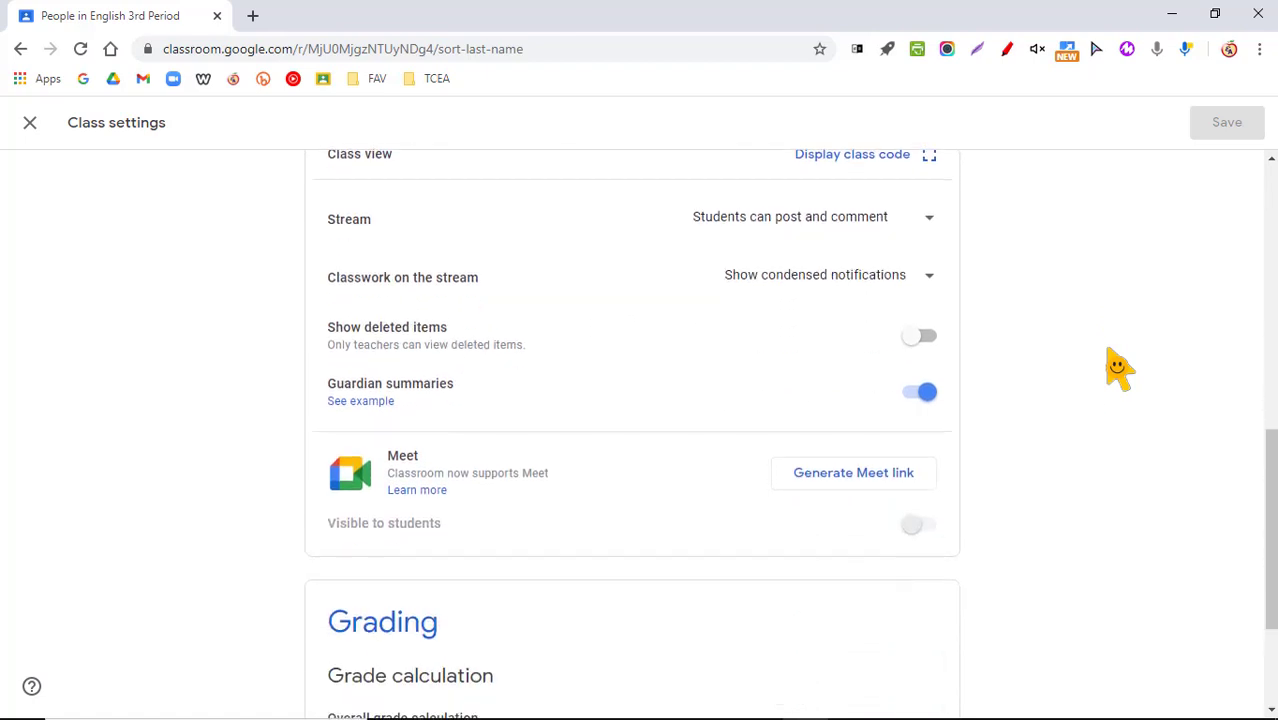
pyautogui.scroll(3, 1118, 368)
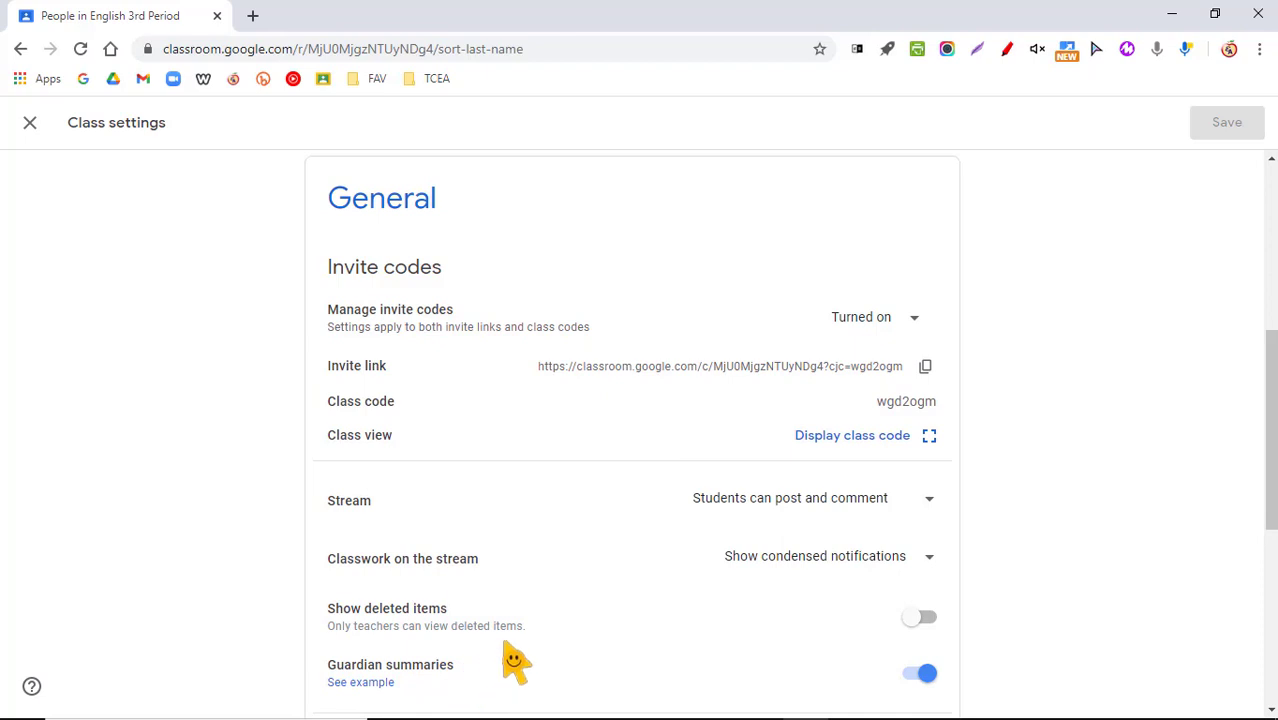
pyautogui.scroll(-2, 540, 650)
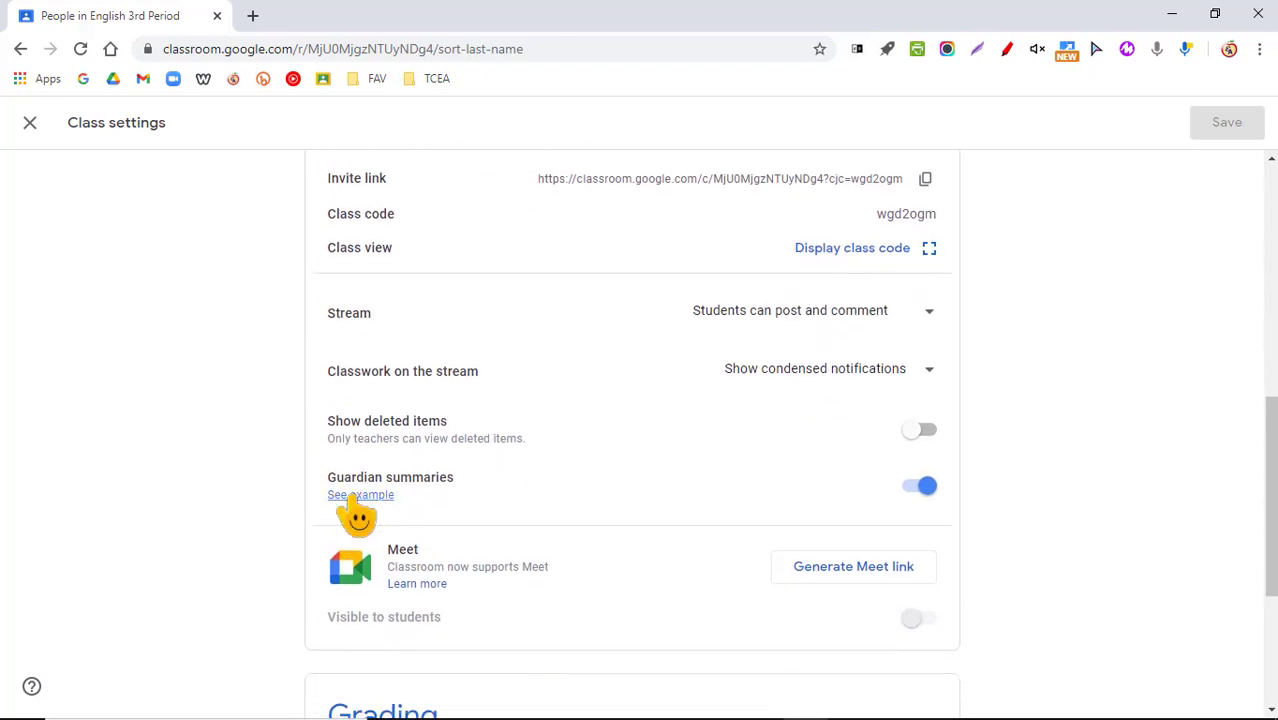
pyautogui.click(350, 496)
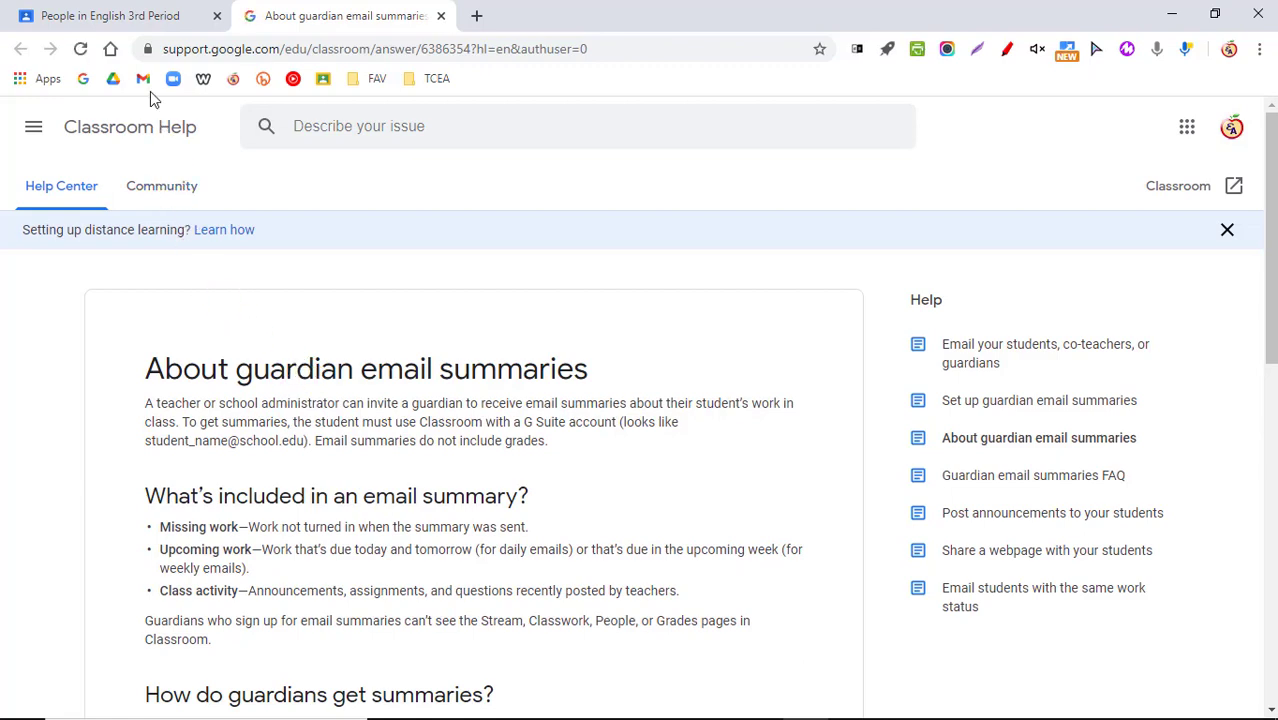
pyautogui.click(141, 12)
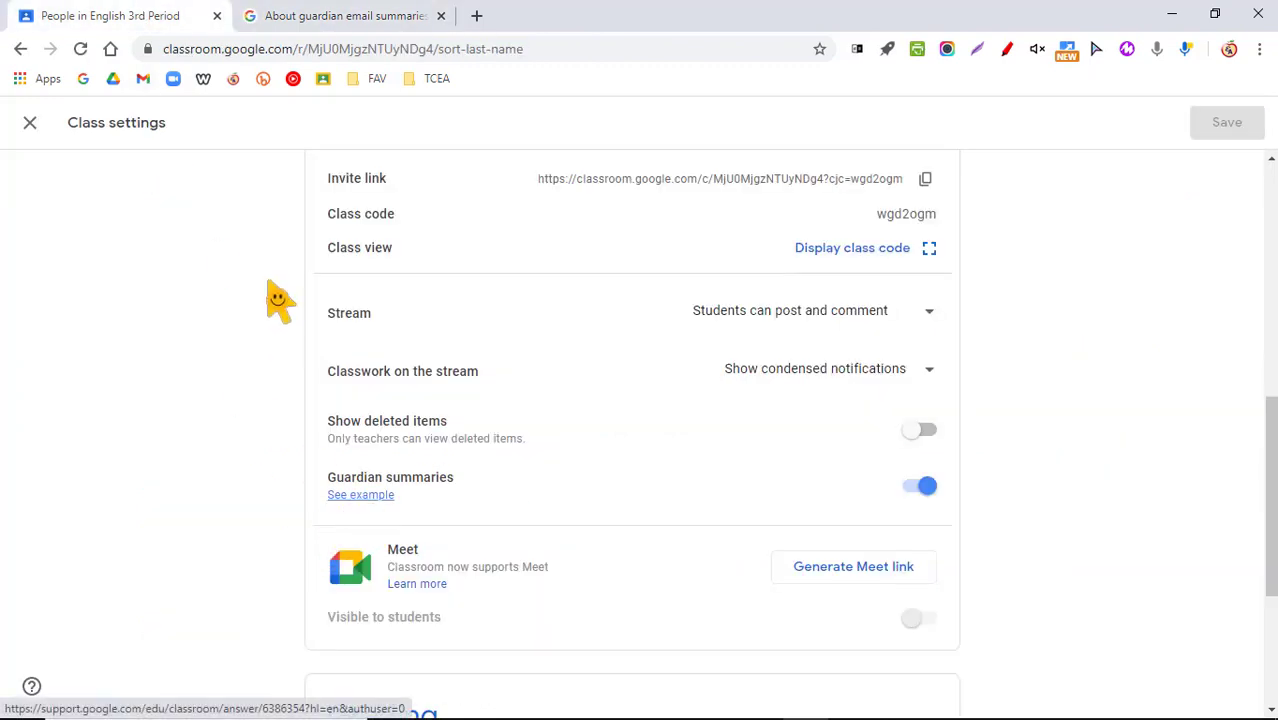
pyautogui.click(325, 12)
# Expand the email summary example in the guardian summaries article and examine its missing work, upcoming work and class activity sections.
pyautogui.scroll(-10, 534, 437)
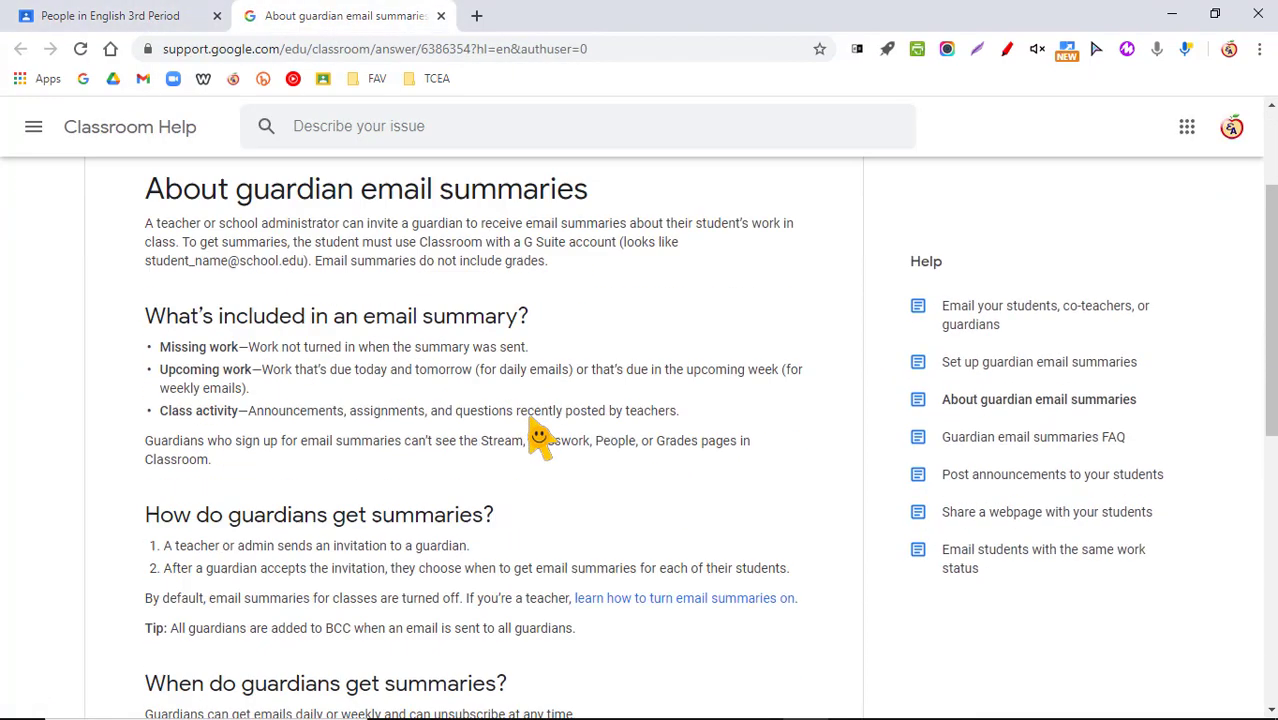
pyautogui.scroll(1, 534, 437)
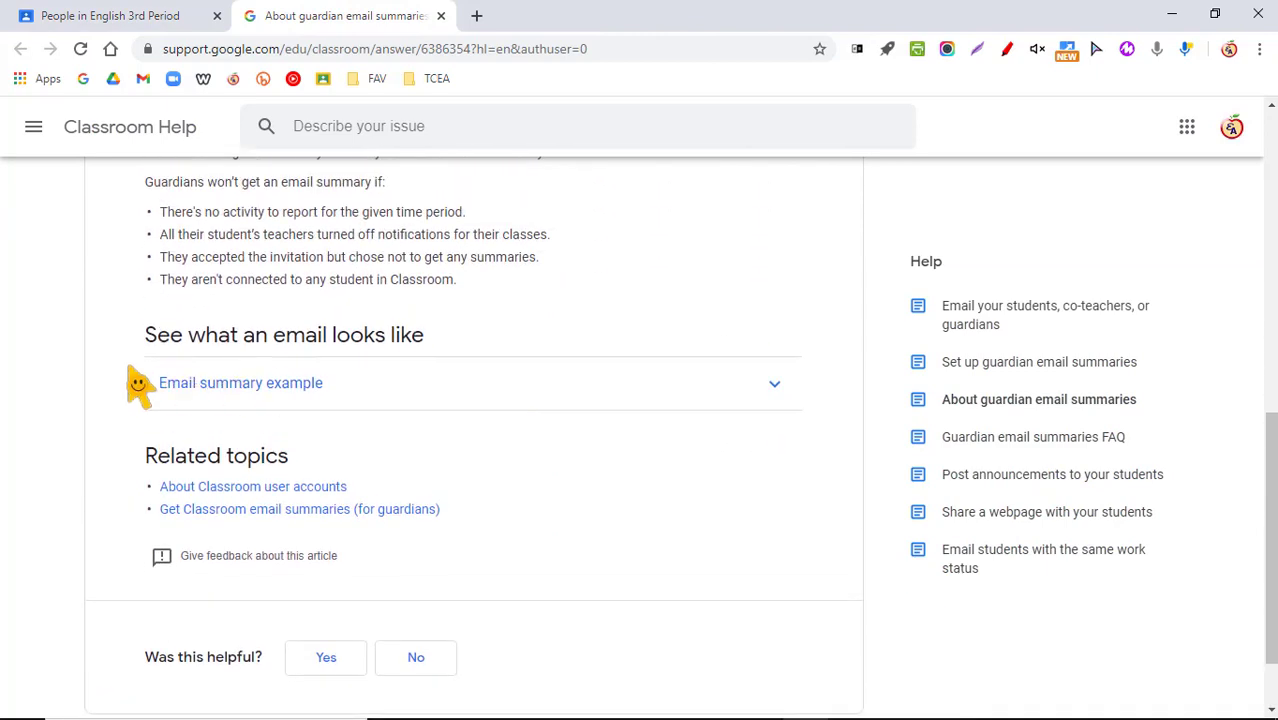
pyautogui.click(205, 388)
pyautogui.scroll(-3, 458, 440)
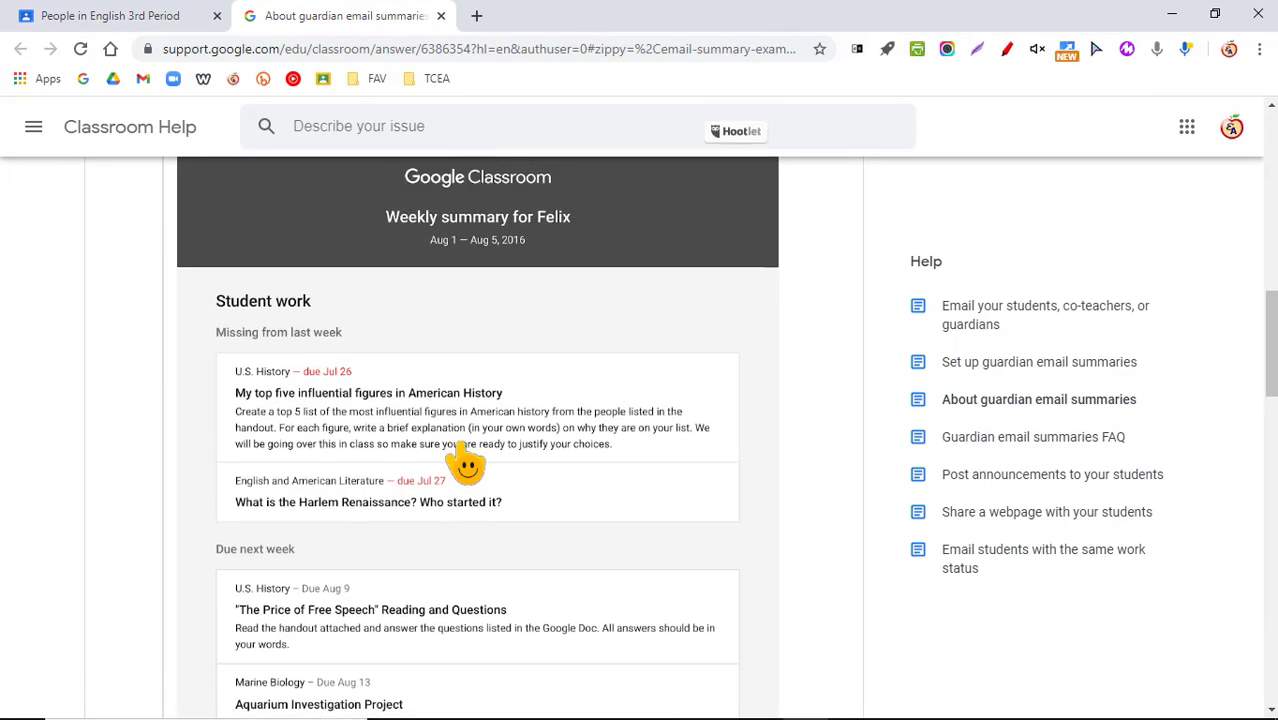
pyautogui.scroll(1, 465, 460)
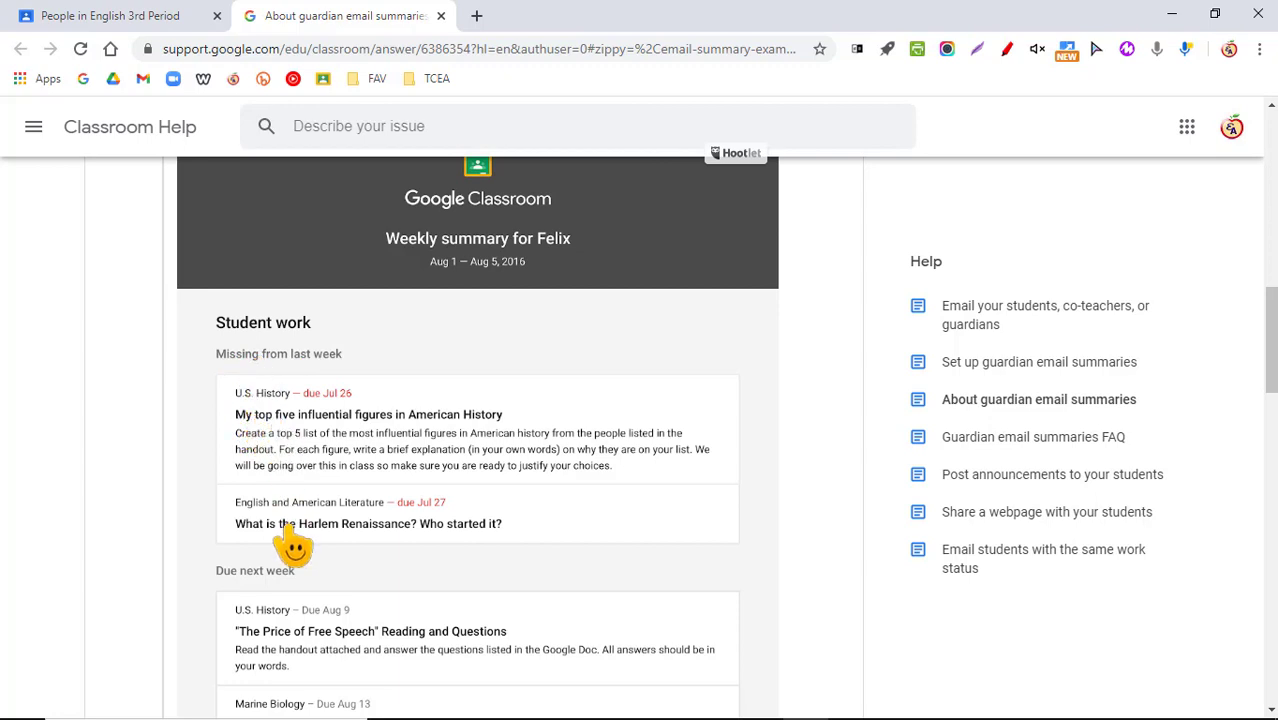
pyautogui.scroll(-3, 518, 588)
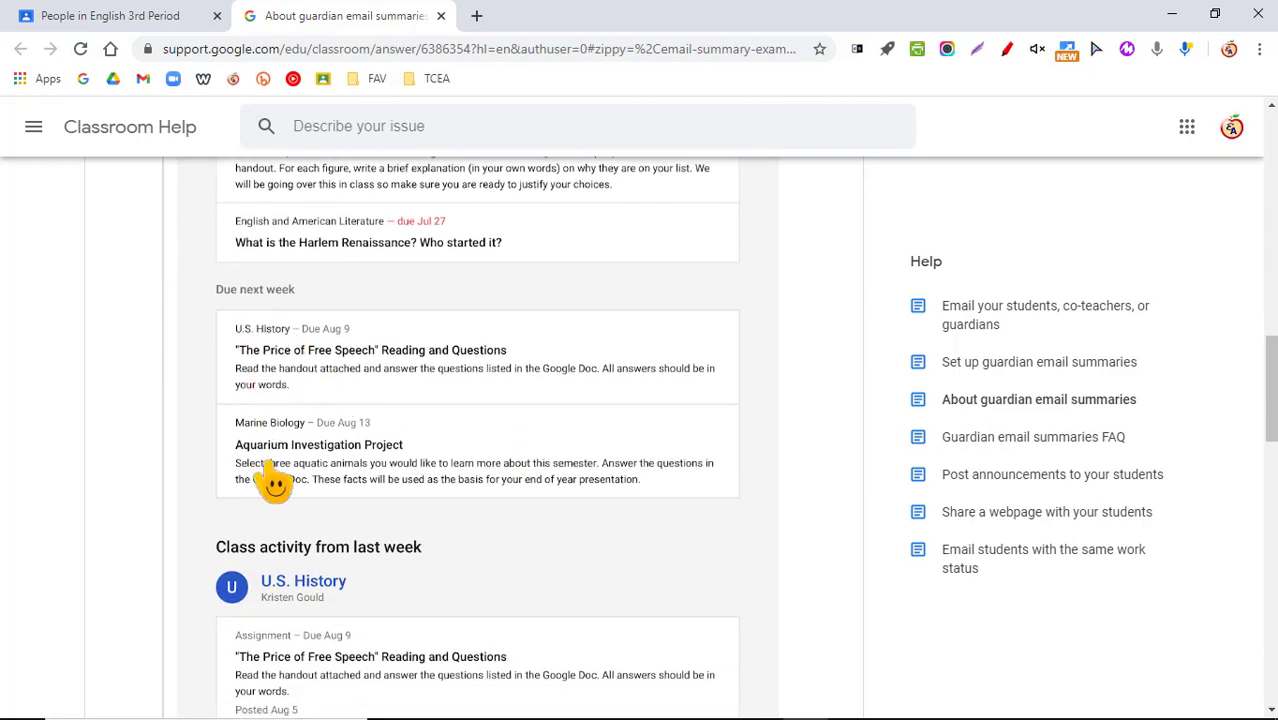
pyautogui.scroll(-3, 559, 536)
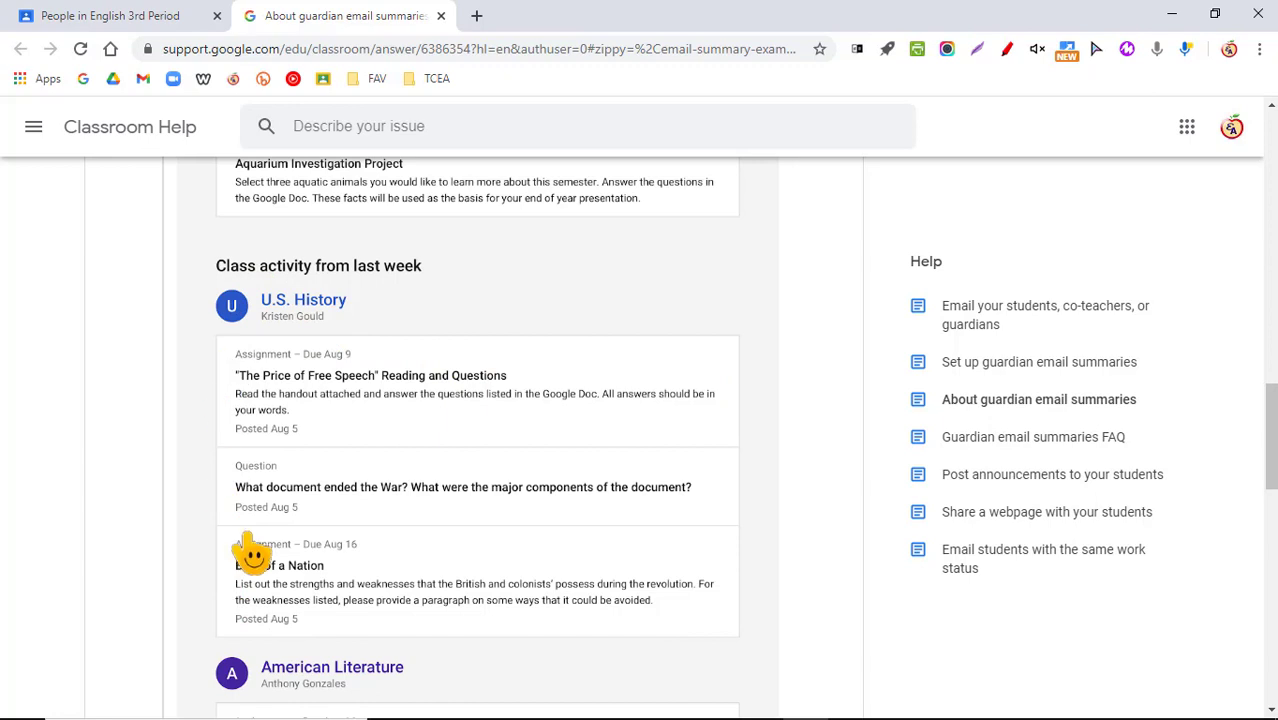
pyautogui.scroll(-2, 252, 553)
pyautogui.scroll(-3, 254, 556)
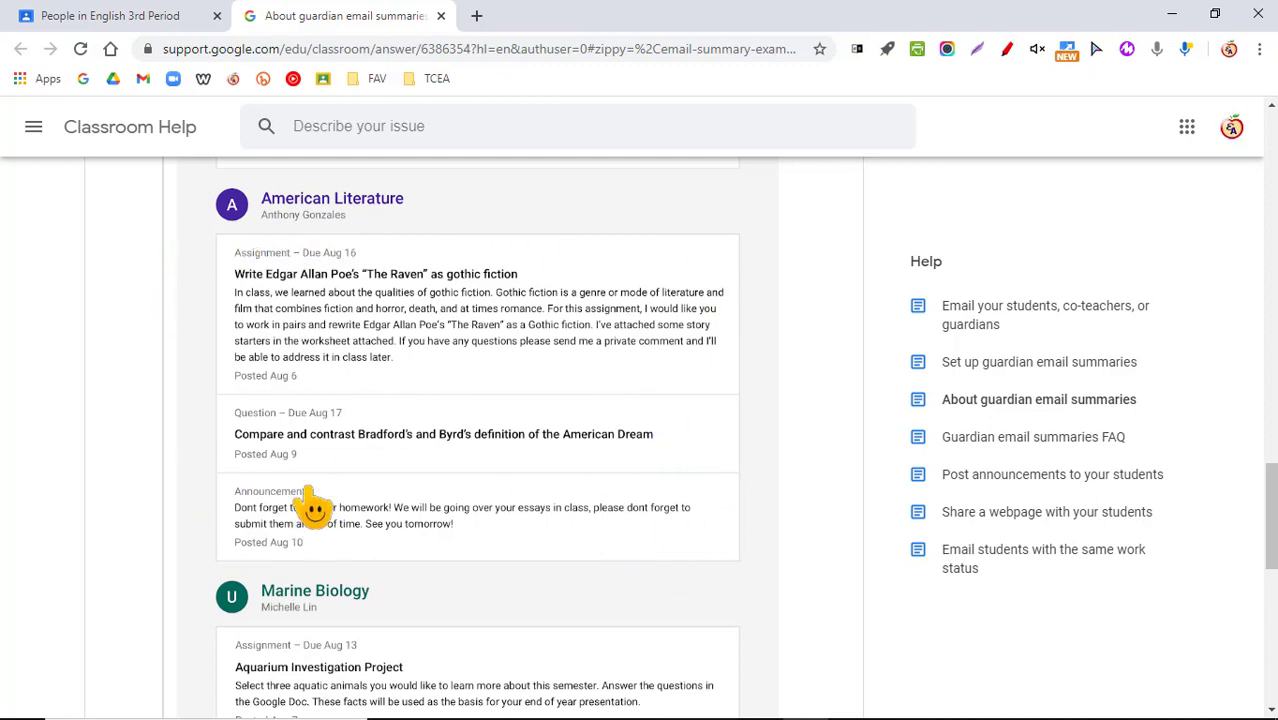
# Examine the rest of the email summary example, from its class activity back to the weekly summary heading, then close the help article.
pyautogui.scroll(-1, 313, 540)
pyautogui.scroll(-2, 313, 555)
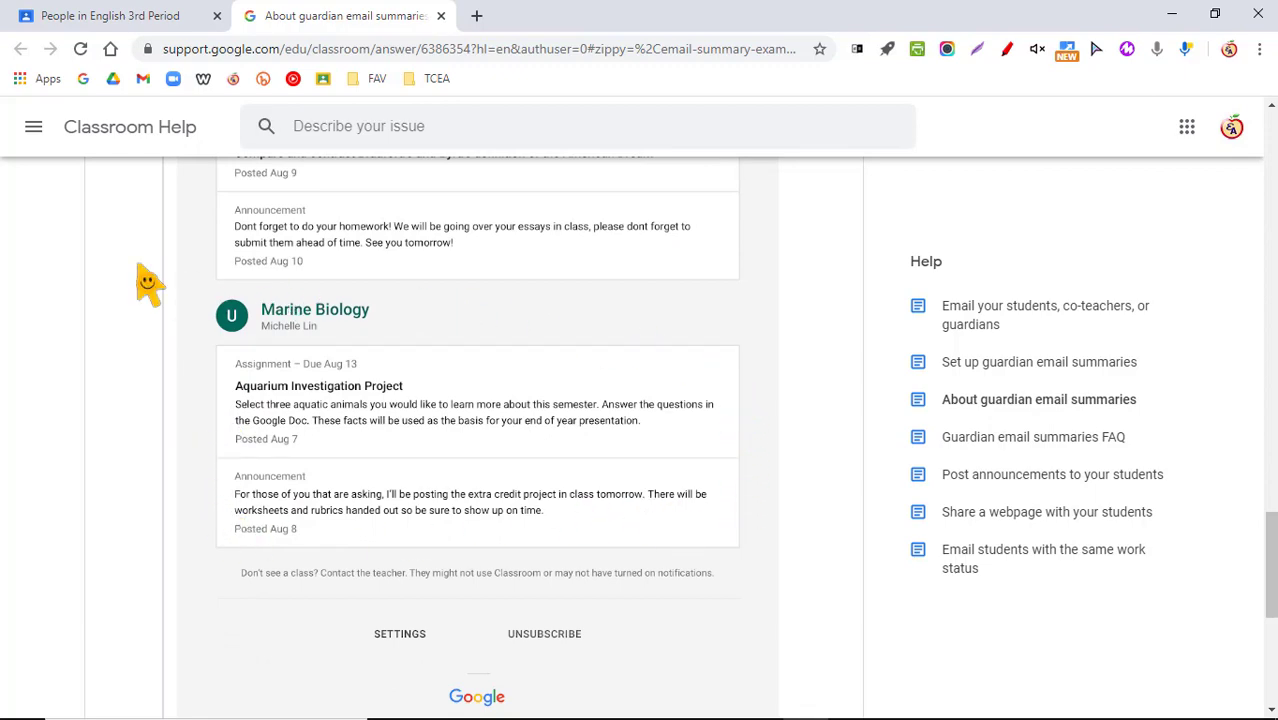
pyautogui.scroll(7, 571, 500)
pyautogui.scroll(7, 578, 505)
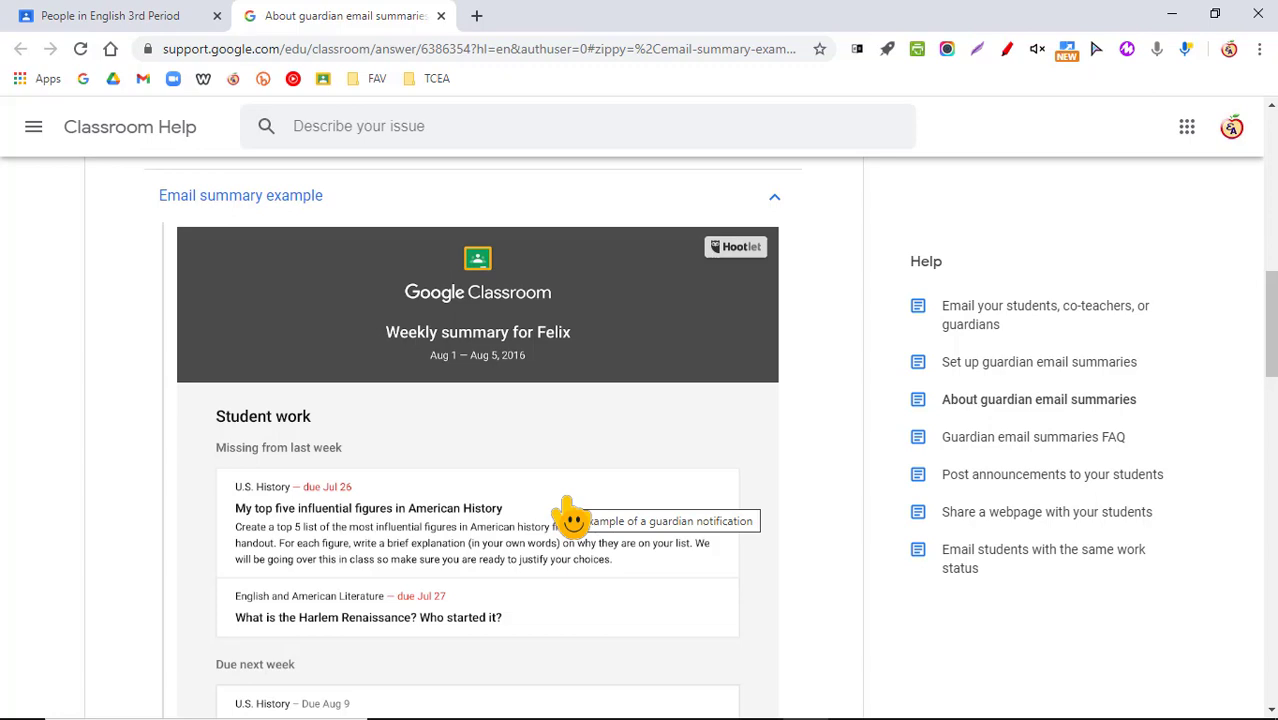
pyautogui.scroll(-5, 500, 478)
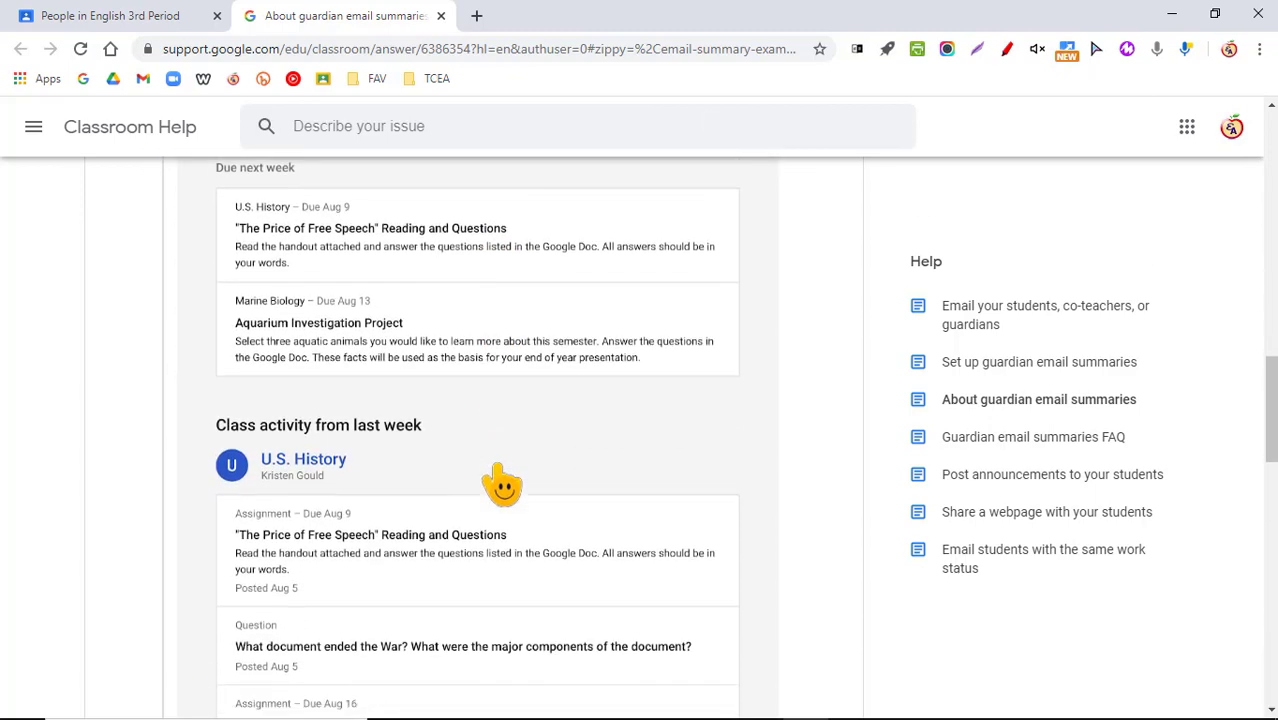
pyautogui.scroll(5, 500, 485)
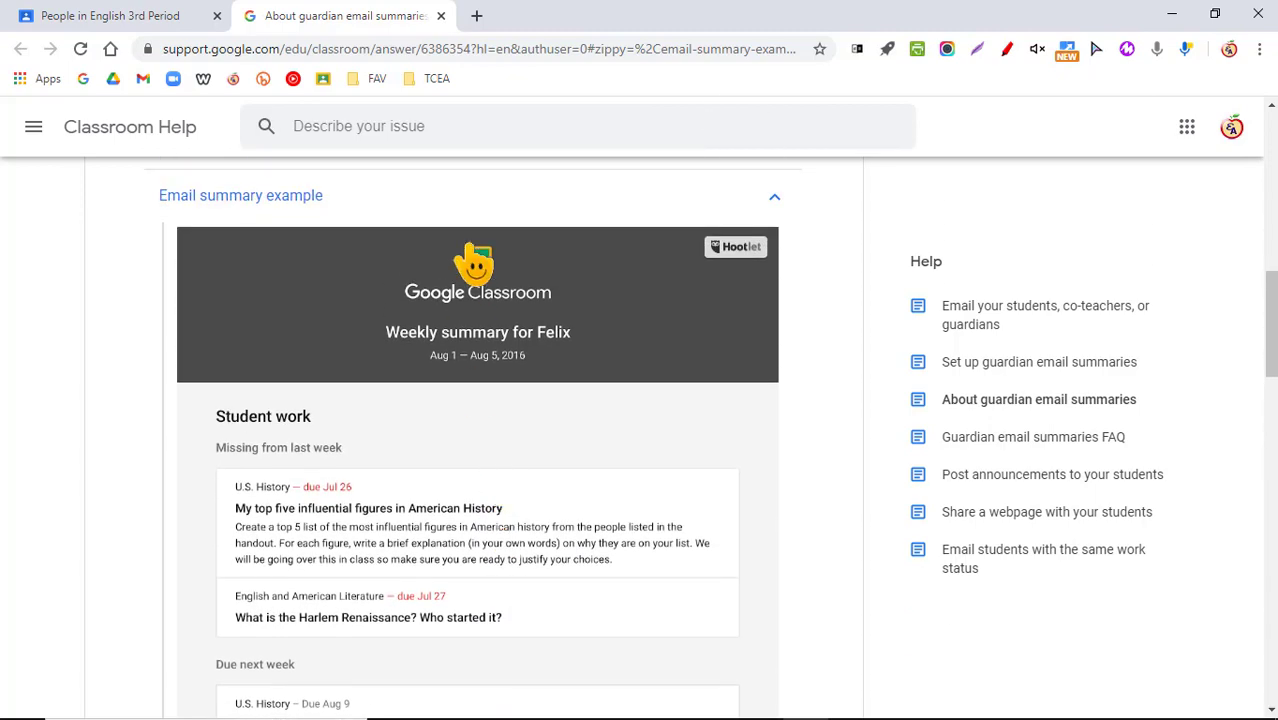
pyautogui.click(440, 16)
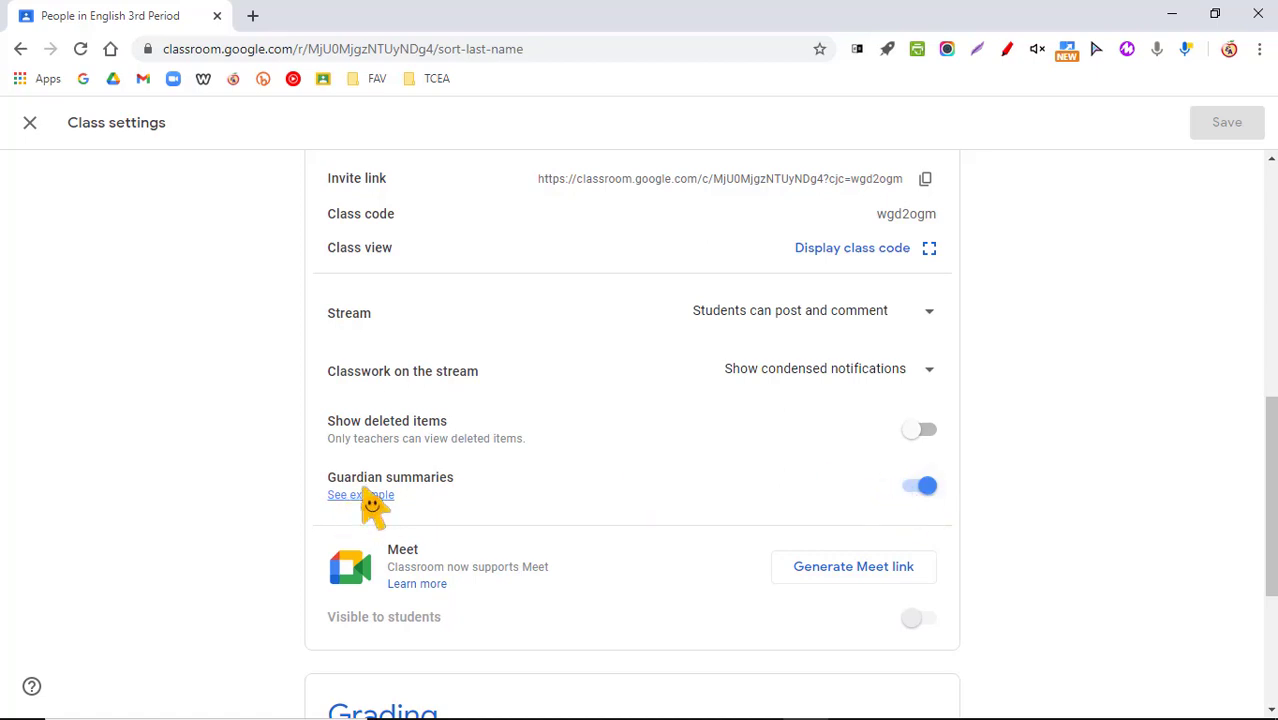
# Turn off guardian summaries, open the example from the re-enable prompt, and decline adding the class to guardian email summaries.
pyautogui.click(915, 490)
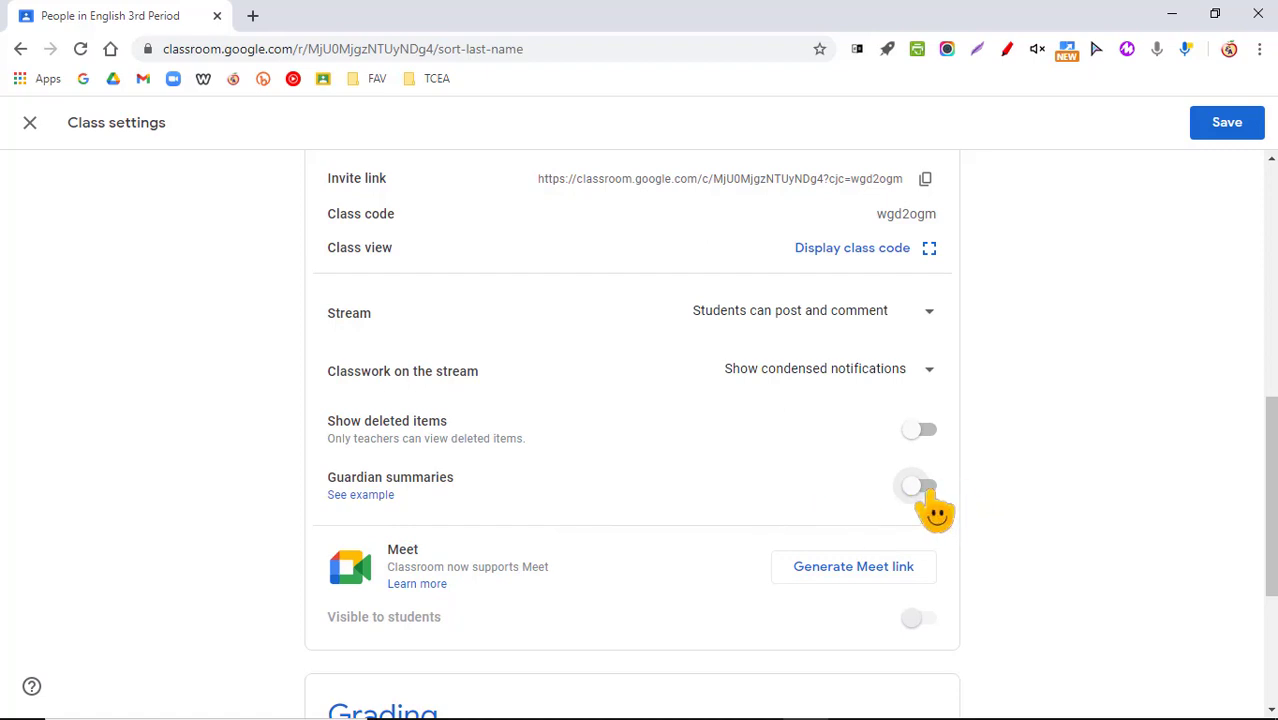
pyautogui.click(921, 487)
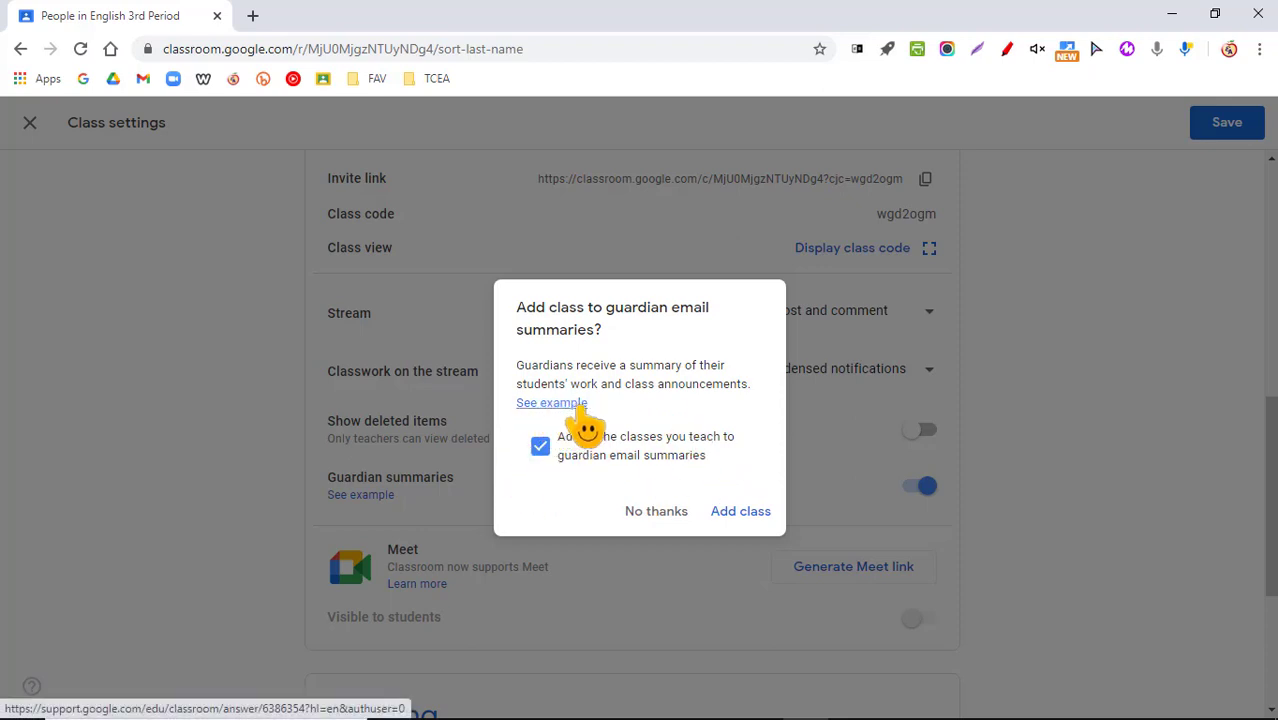
pyautogui.click(620, 512)
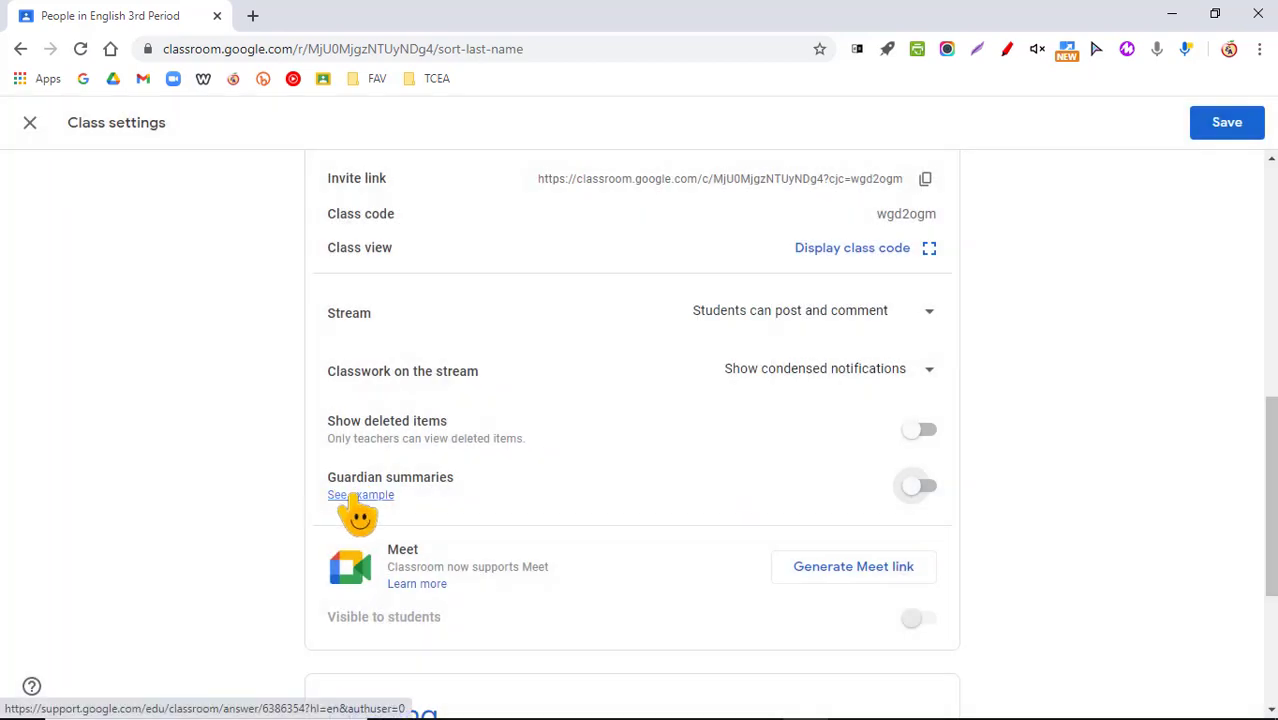
pyautogui.click(918, 487)
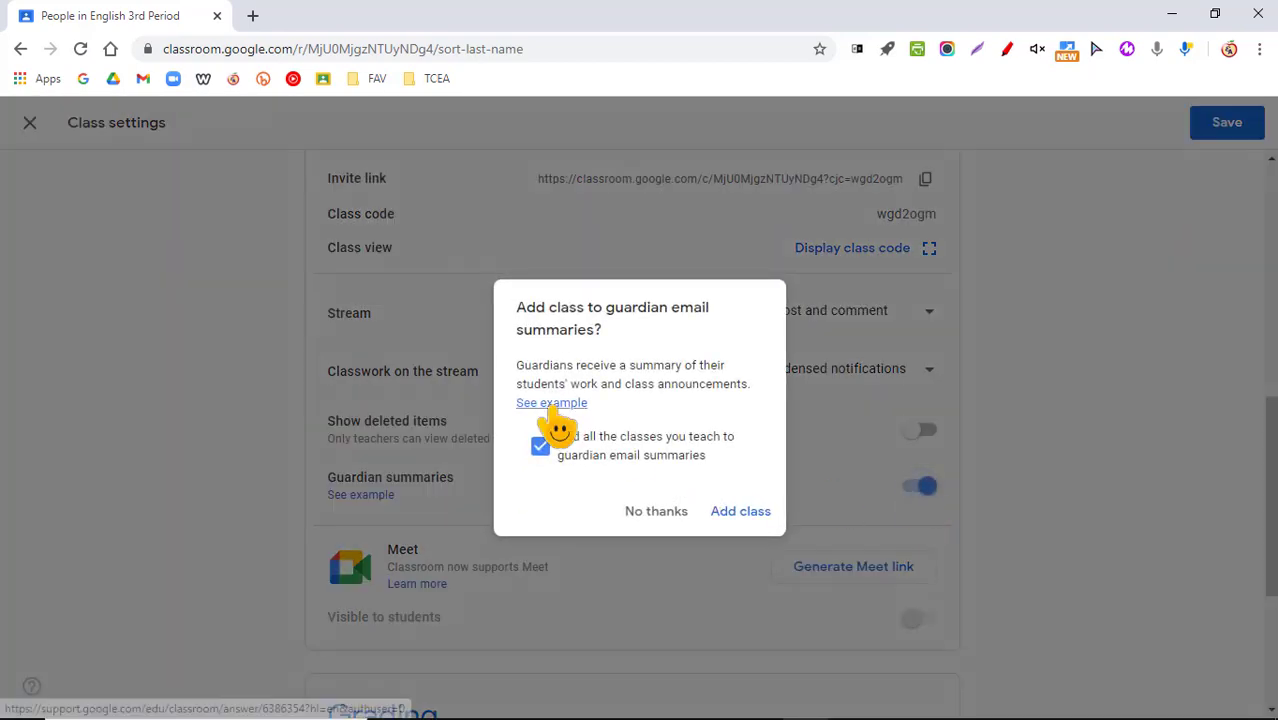
pyautogui.click(550, 405)
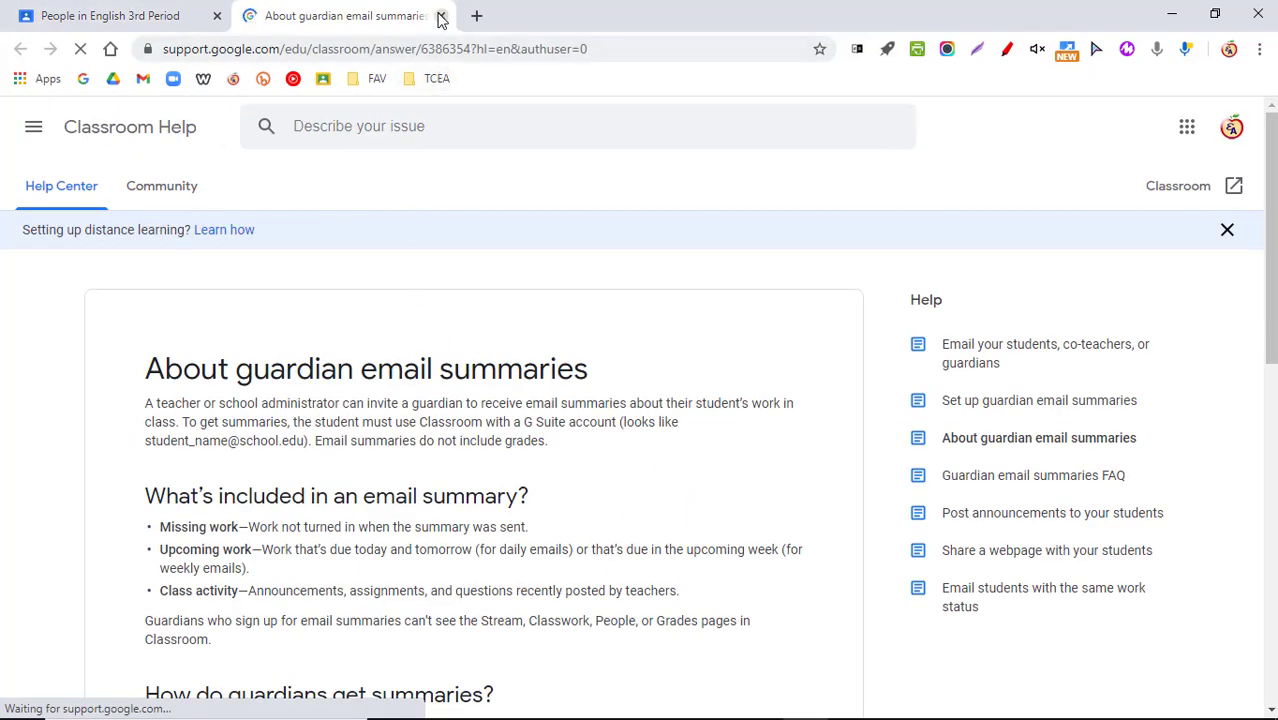
pyautogui.click(441, 16)
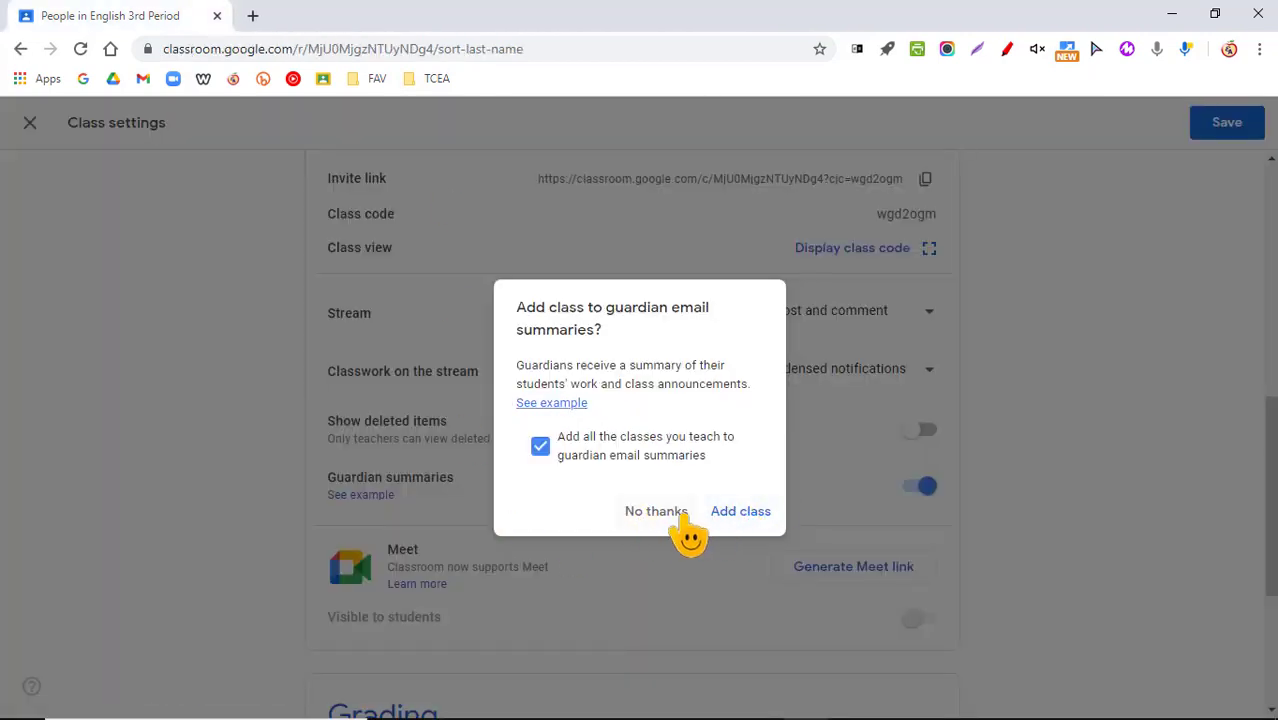
pyautogui.click(658, 511)
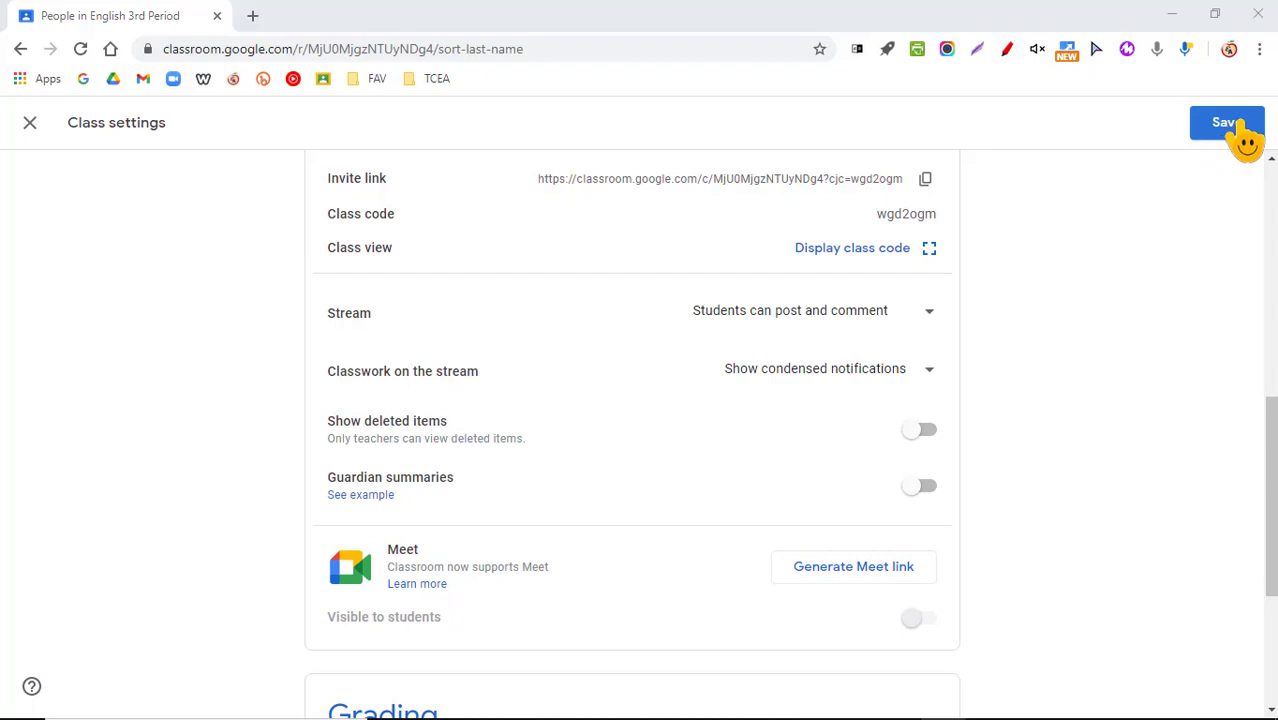
# Review the Class Details section of the class settings, including the class name.
pyautogui.scroll(1, 1058, 318)
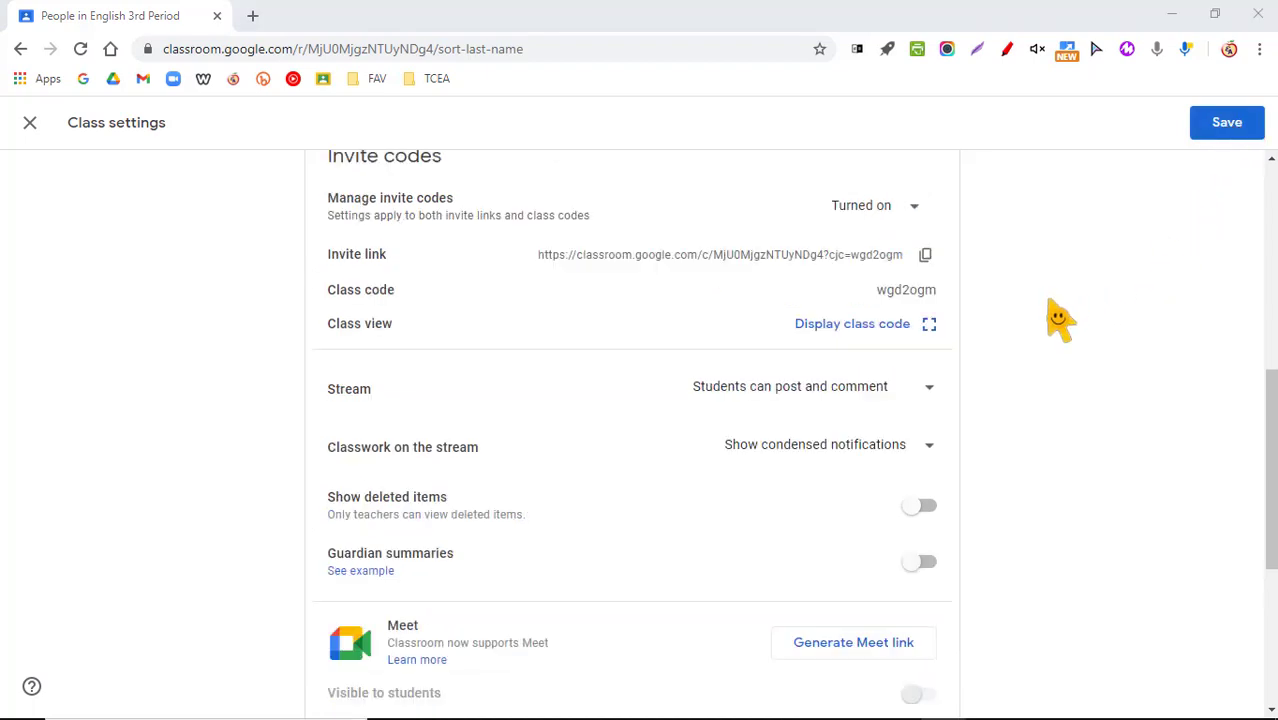
pyautogui.scroll(6, 1058, 318)
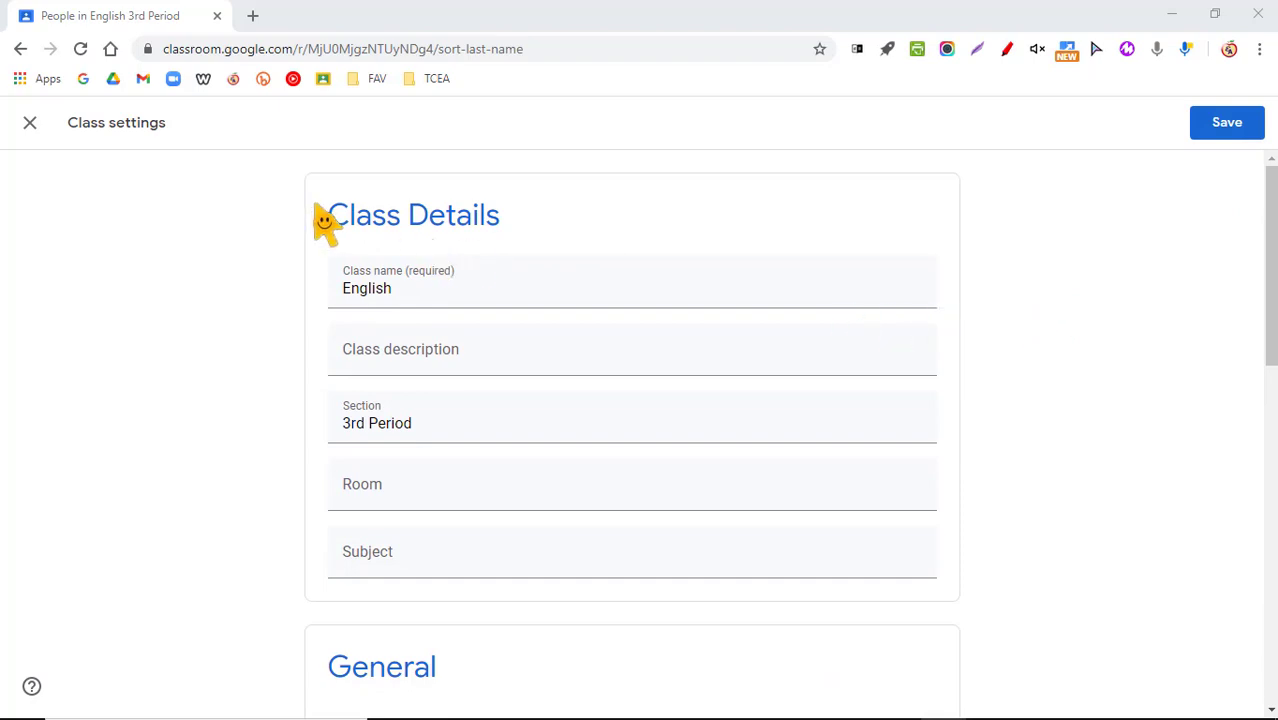
pyautogui.moveTo(320, 218); pyautogui.dragTo(562, 234)
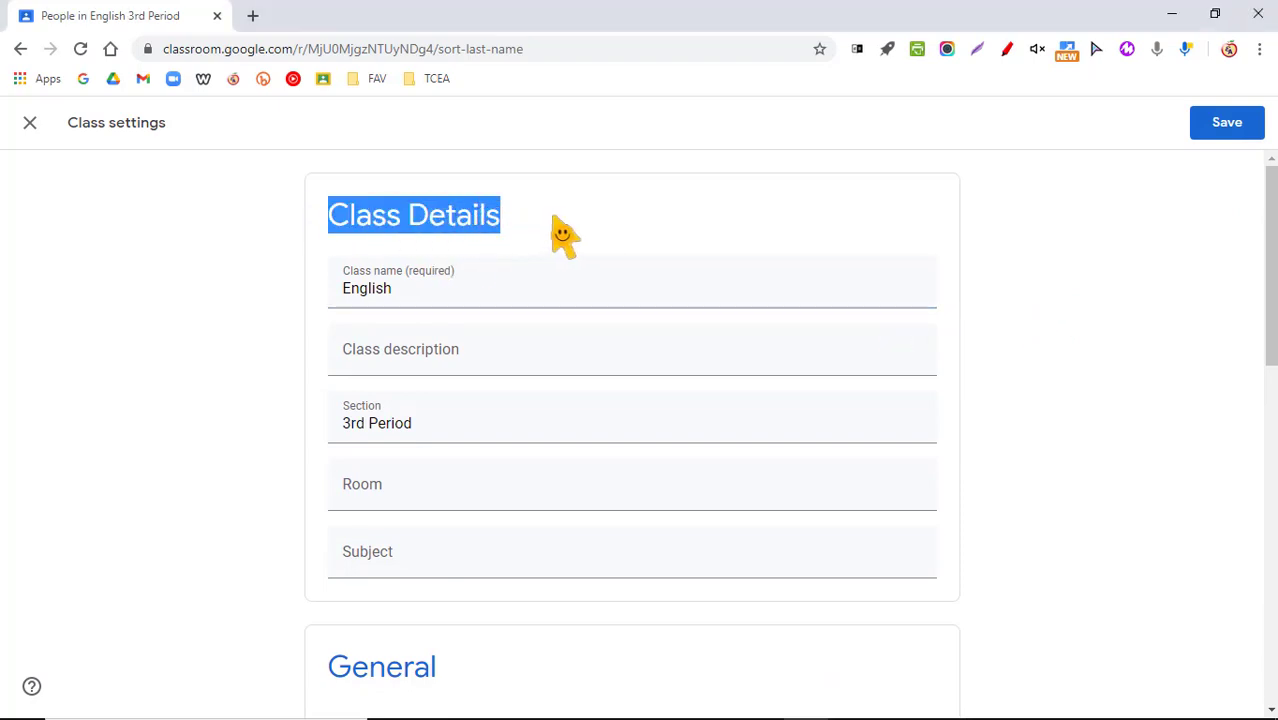
pyautogui.click(562, 234)
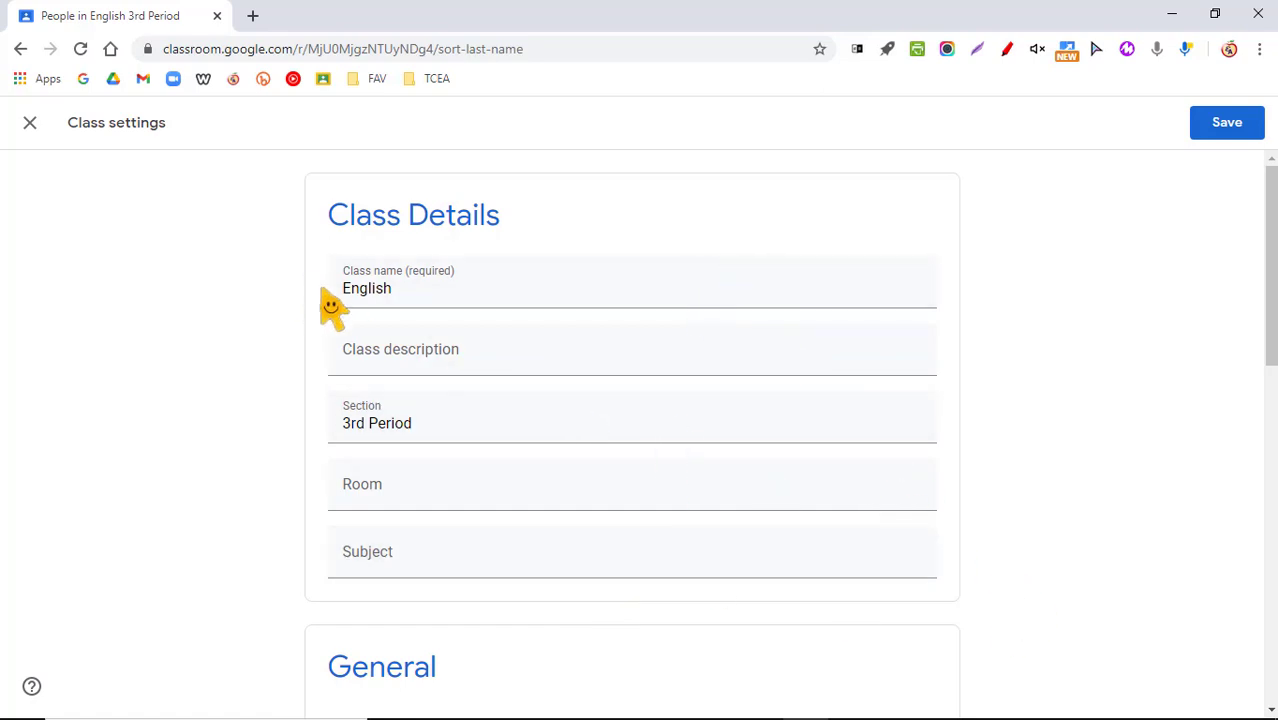
pyautogui.moveTo(344, 290); pyautogui.dragTo(404, 298)
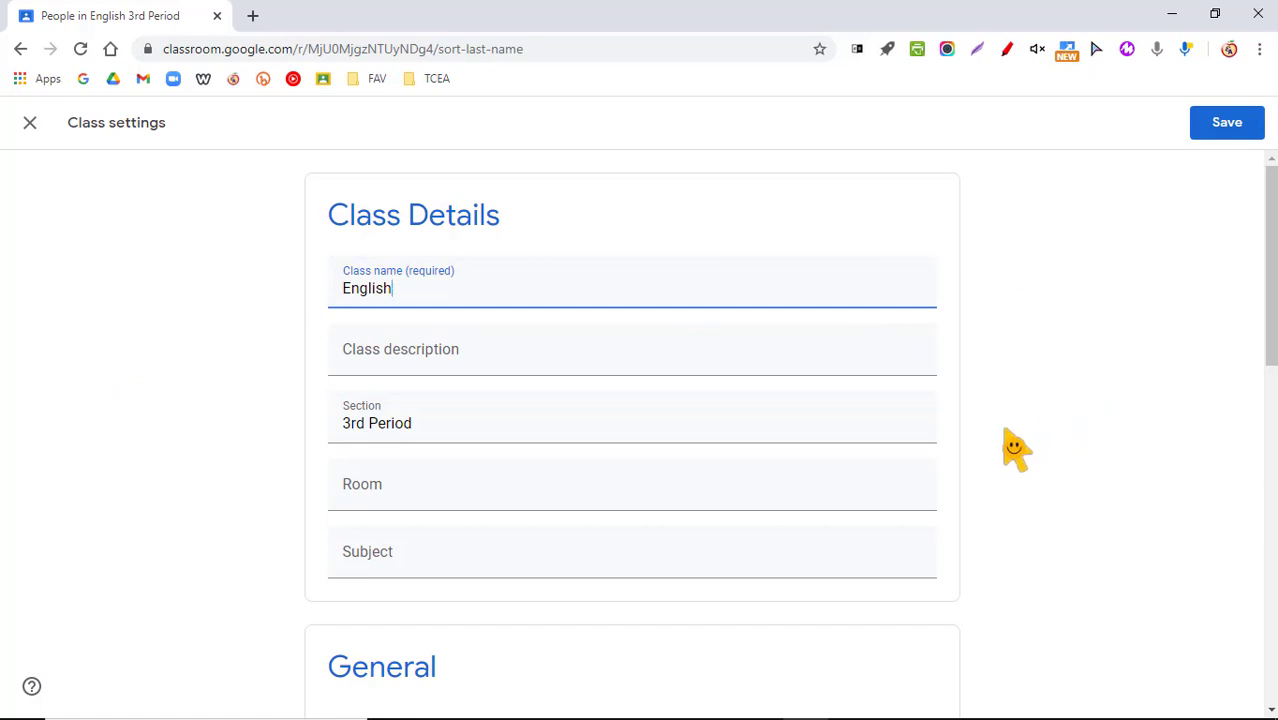
# Review the invite codes and guardian summaries options in the General section.
pyautogui.scroll(-5, 1015, 448)
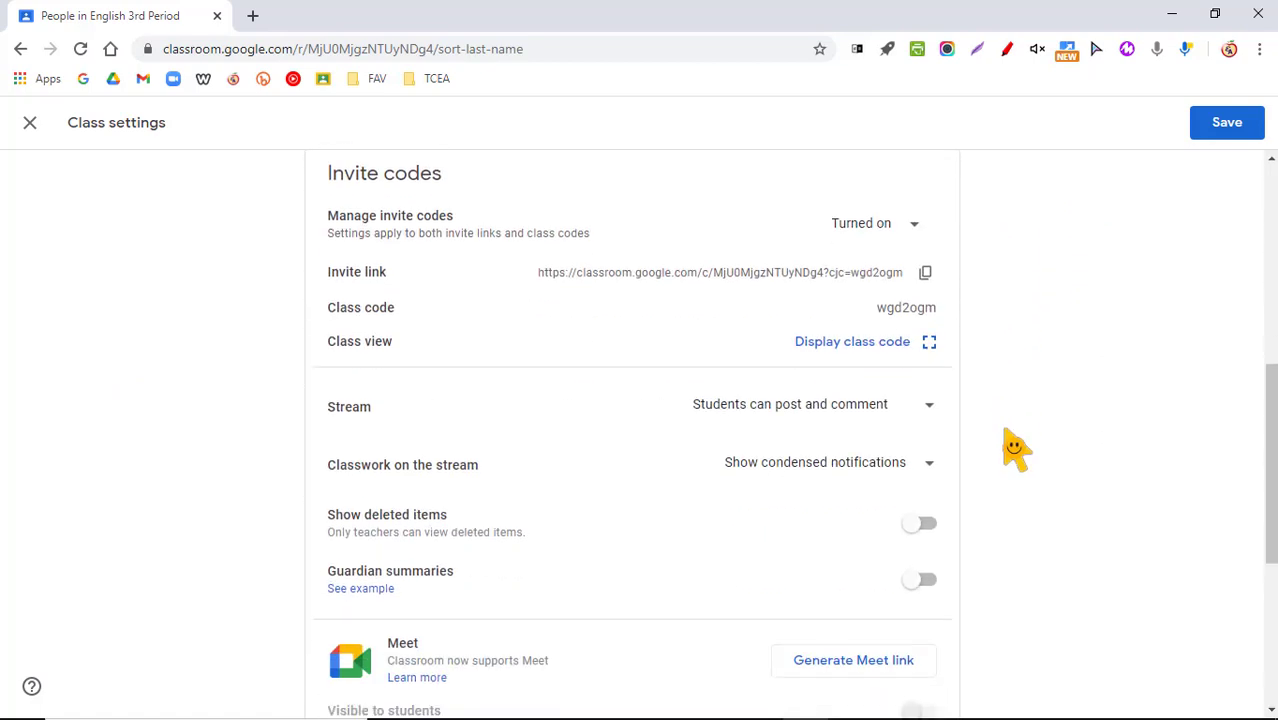
pyautogui.scroll(1, 1015, 448)
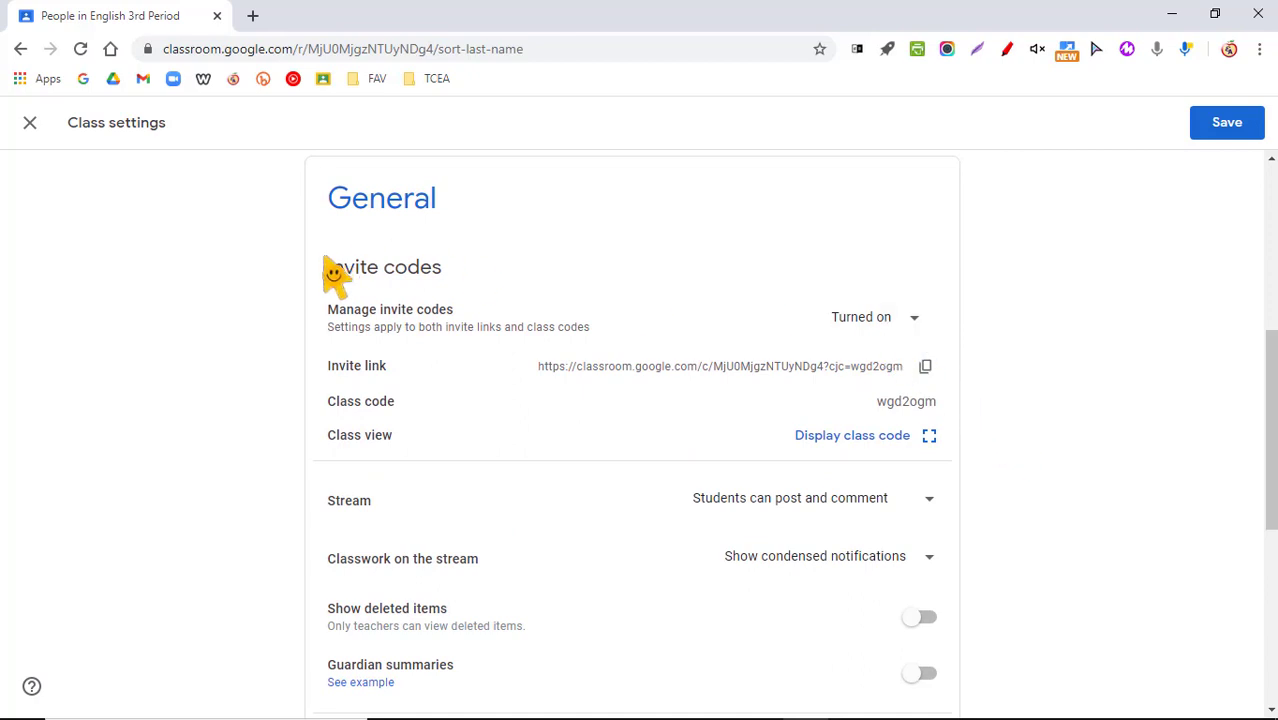
pyautogui.moveTo(326, 262); pyautogui.dragTo(452, 272)
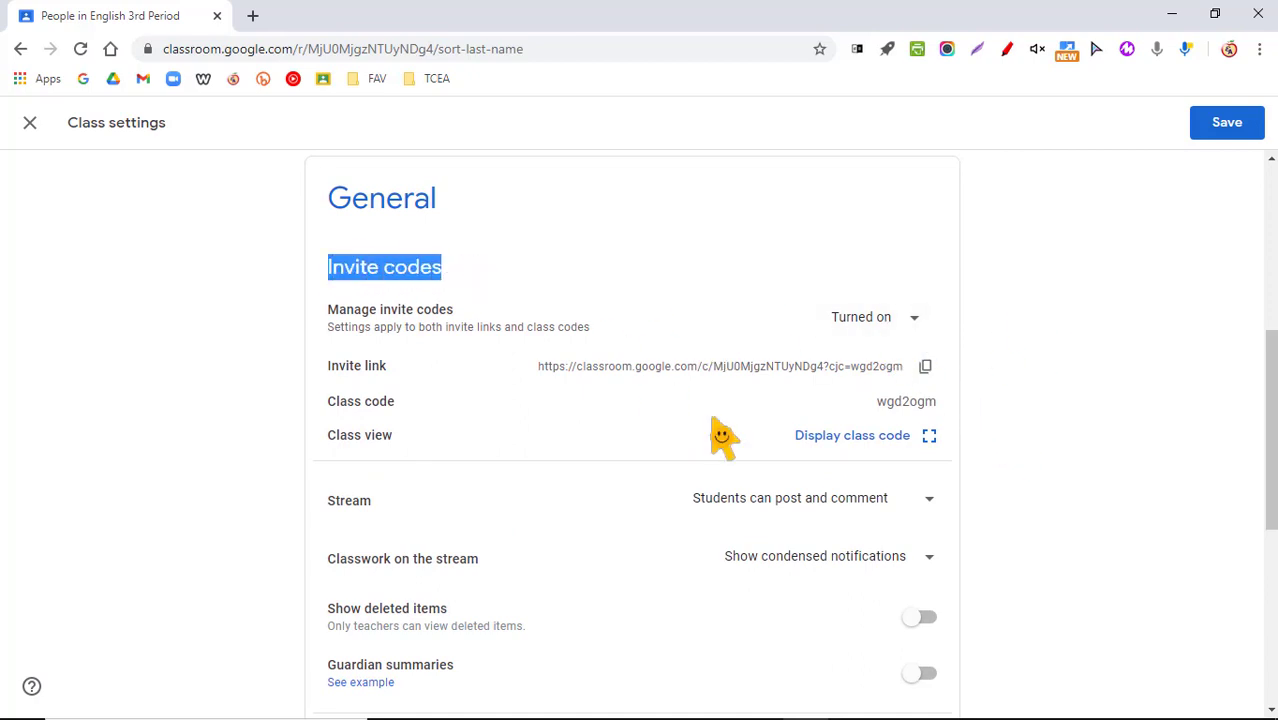
pyautogui.scroll(-2, 715, 437)
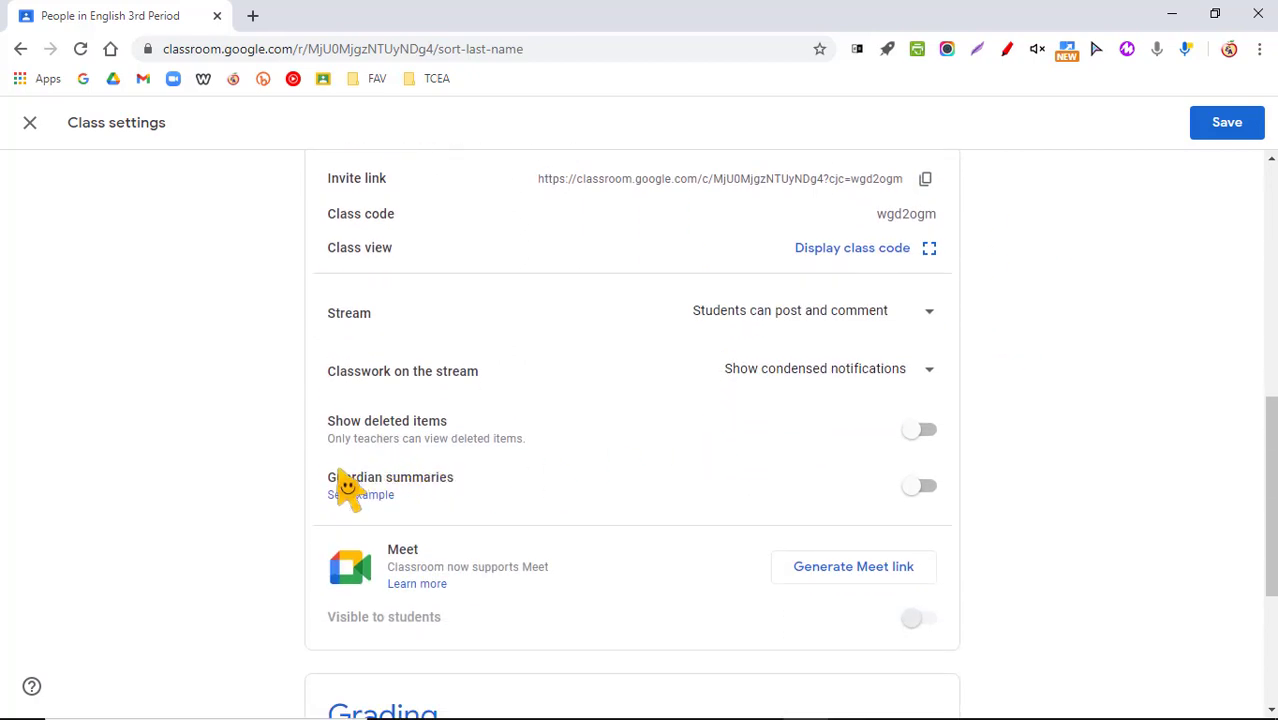
pyautogui.moveTo(332, 482); pyautogui.dragTo(471, 485)
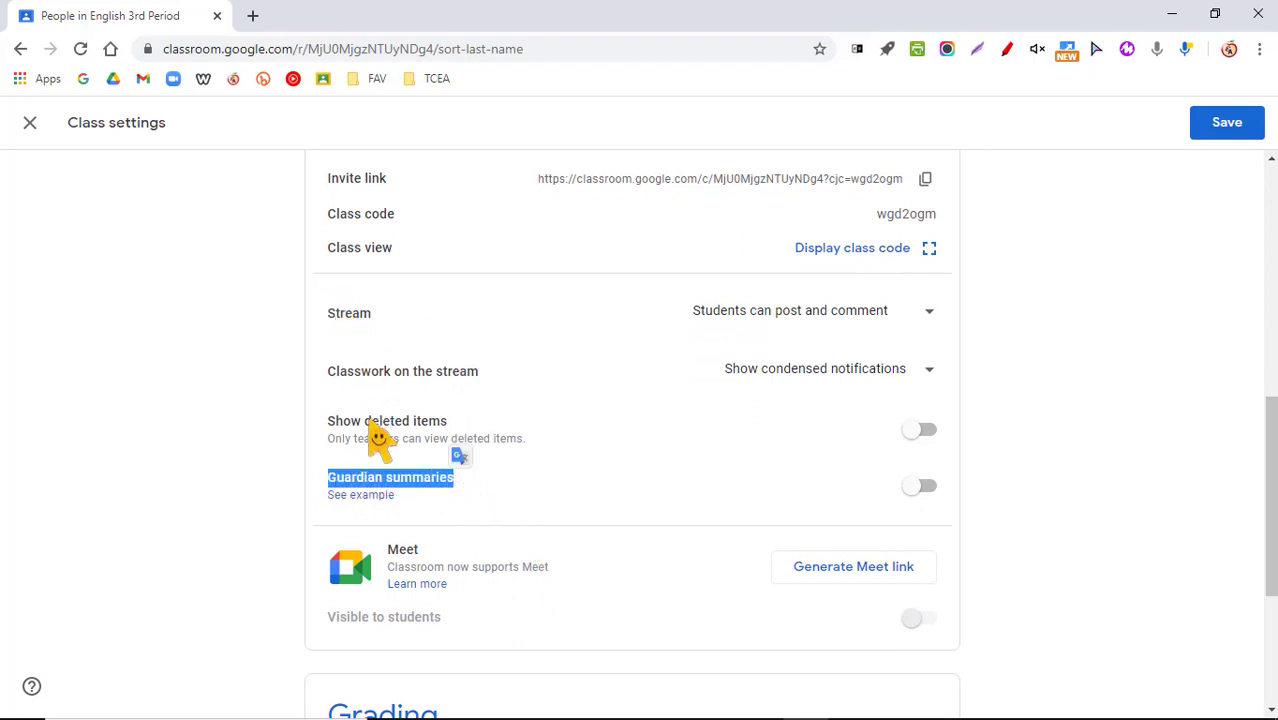
pyautogui.click(324, 308)
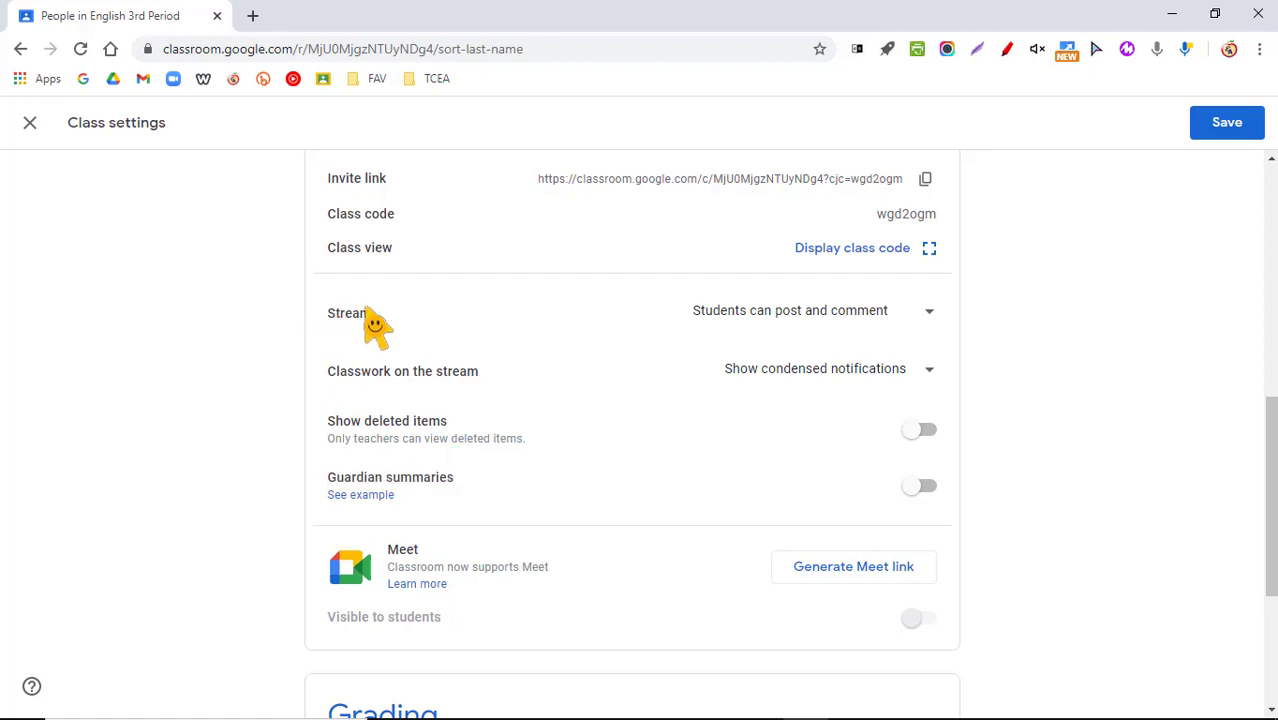
# Try the "Only teachers can post or comment" option for the stream, then restore "Students can post and comment".
pyautogui.doubleClick(332, 313)
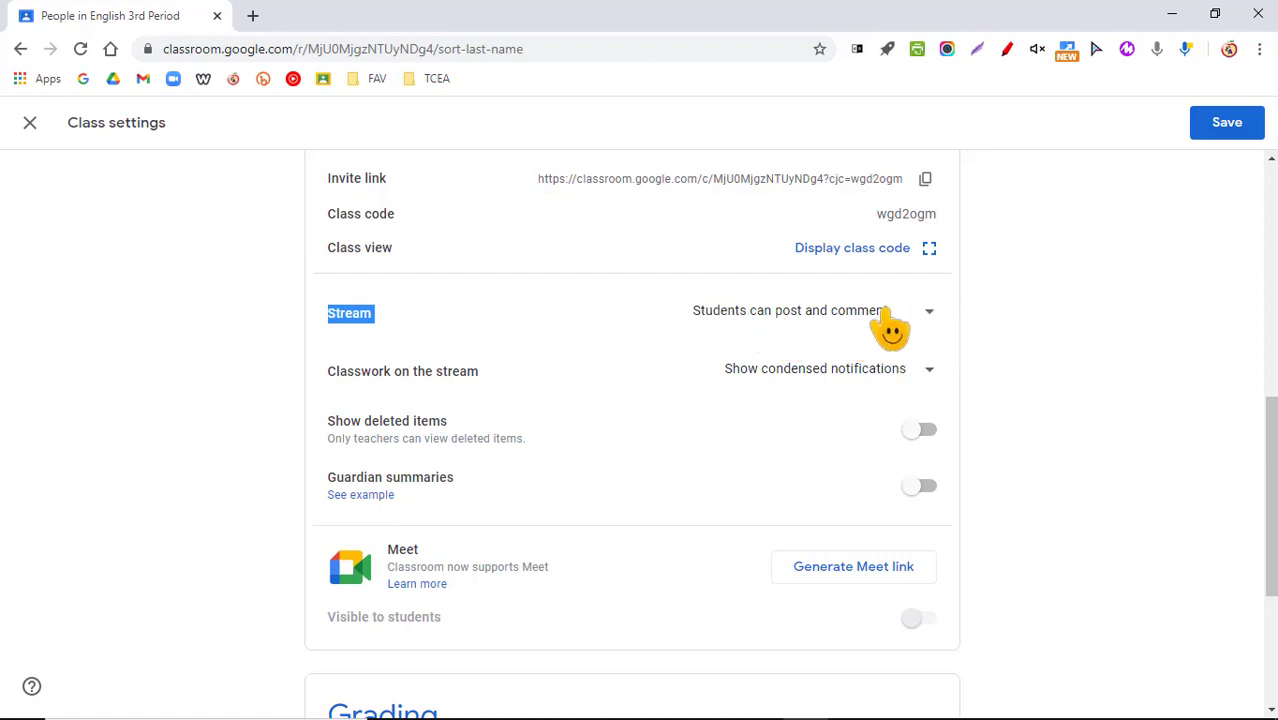
pyautogui.click(824, 330)
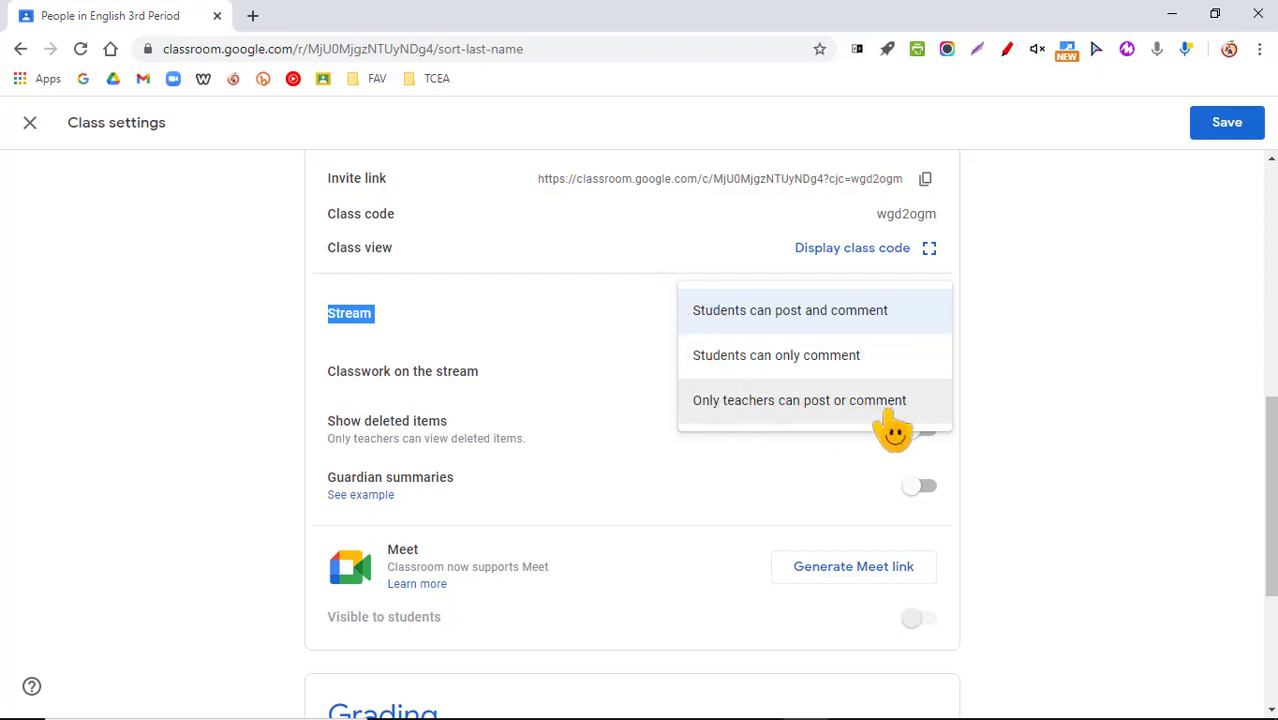
pyautogui.click(805, 410)
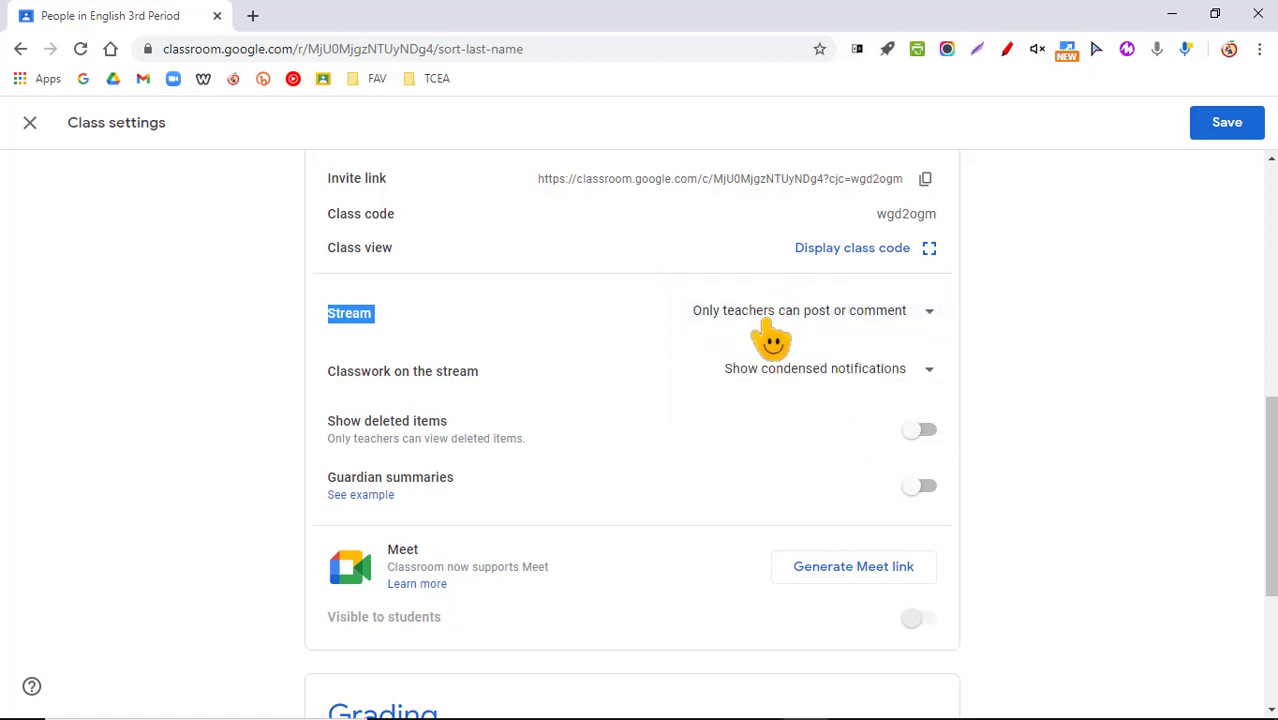
pyautogui.click(768, 318)
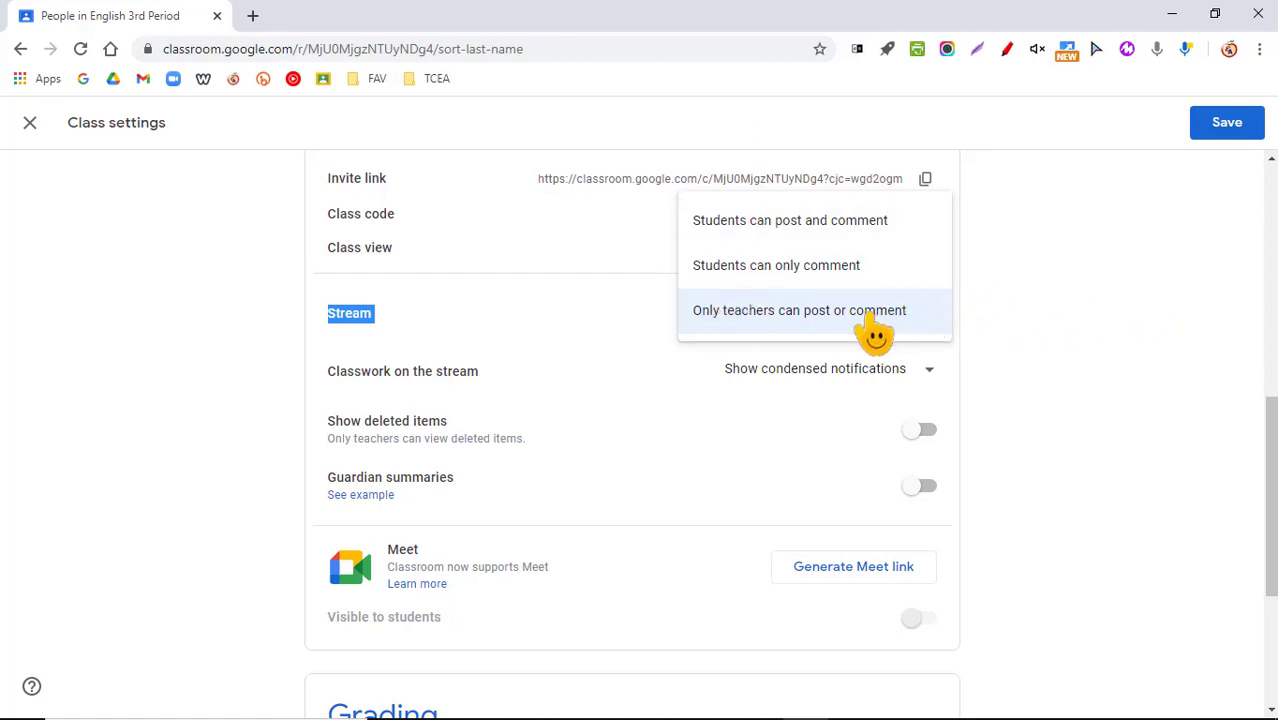
pyautogui.click(822, 228)
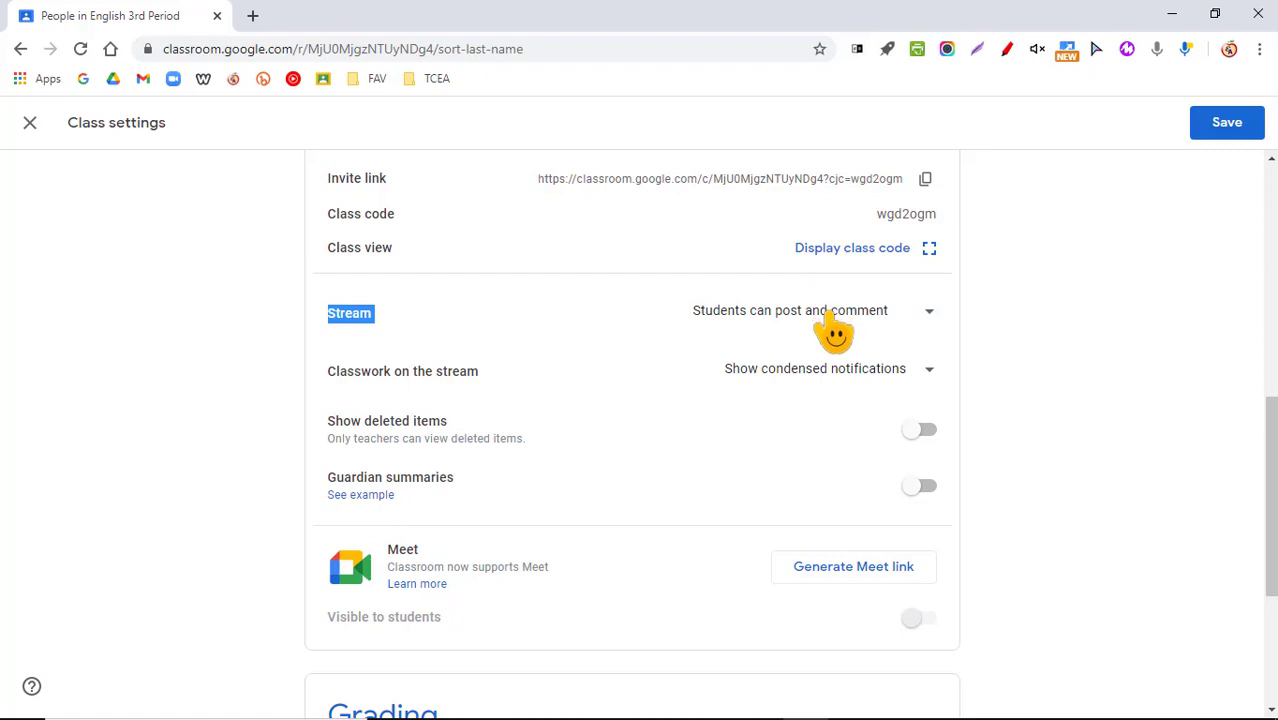
pyautogui.click(827, 310)
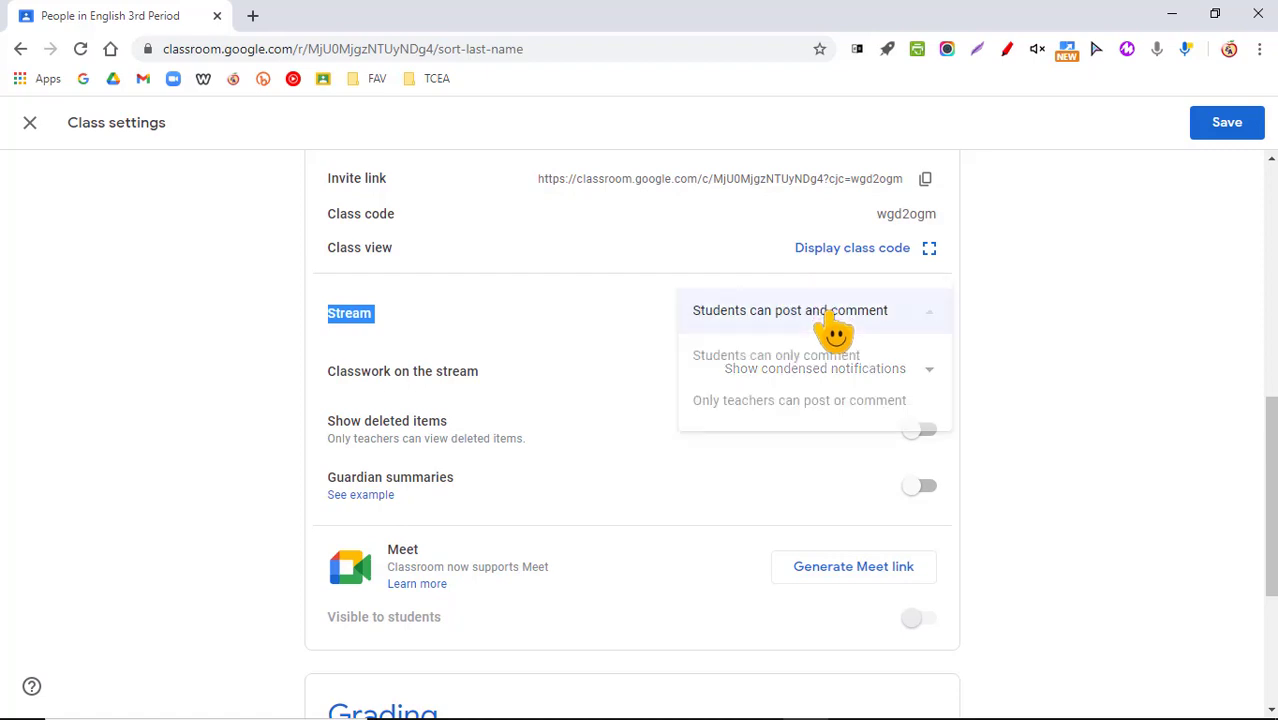
pyautogui.click(797, 398)
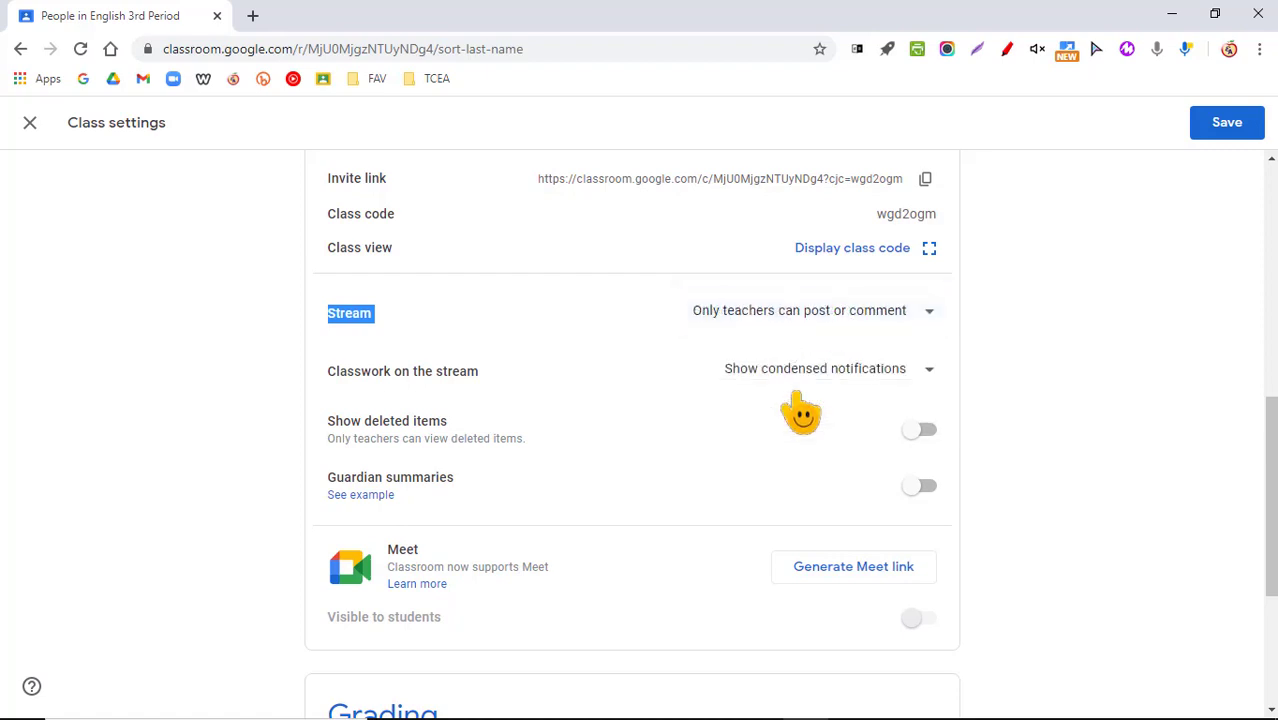
pyautogui.click(795, 312)
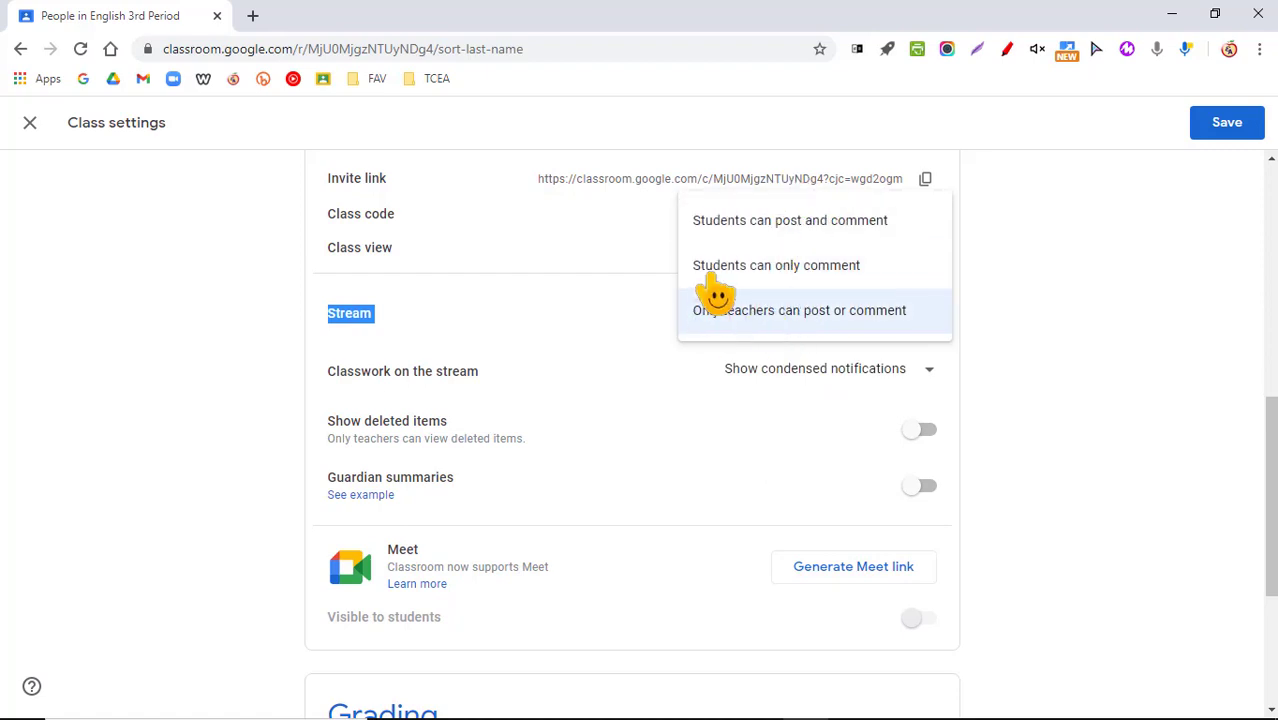
pyautogui.click(728, 222)
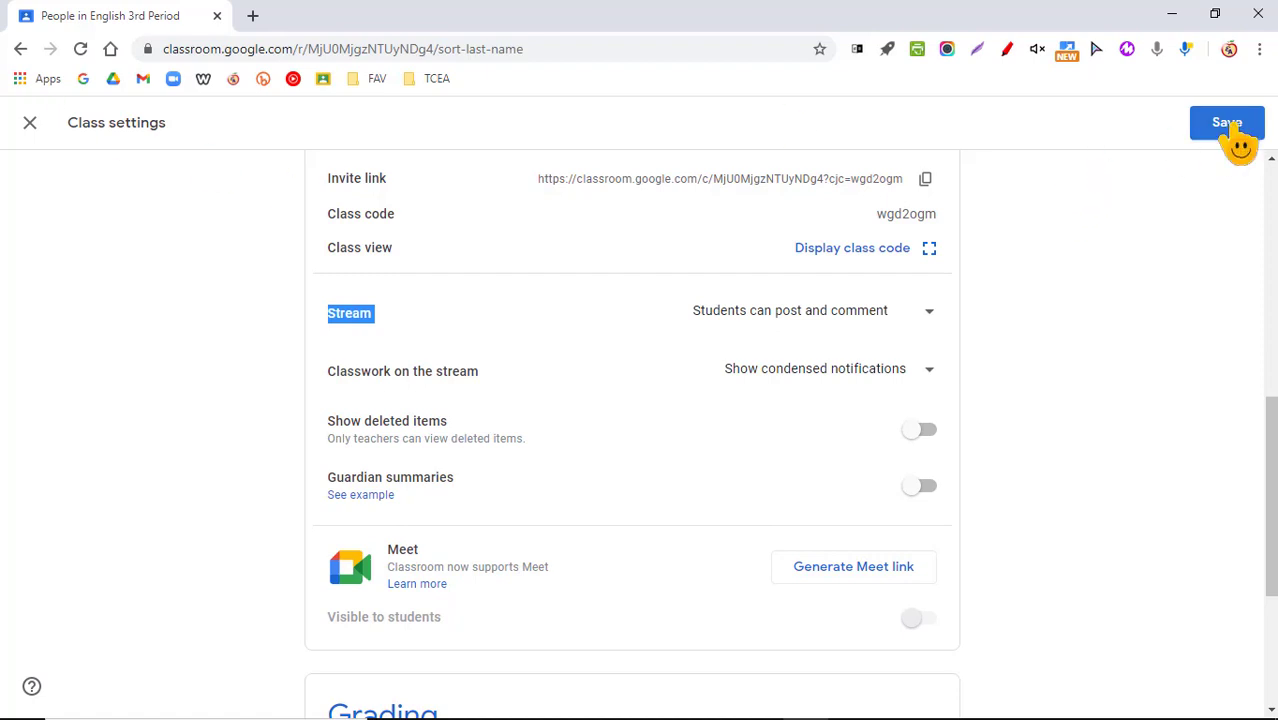
# Save the class settings, then reopen them at the stream options in the General section.
pyautogui.click(1227, 123)
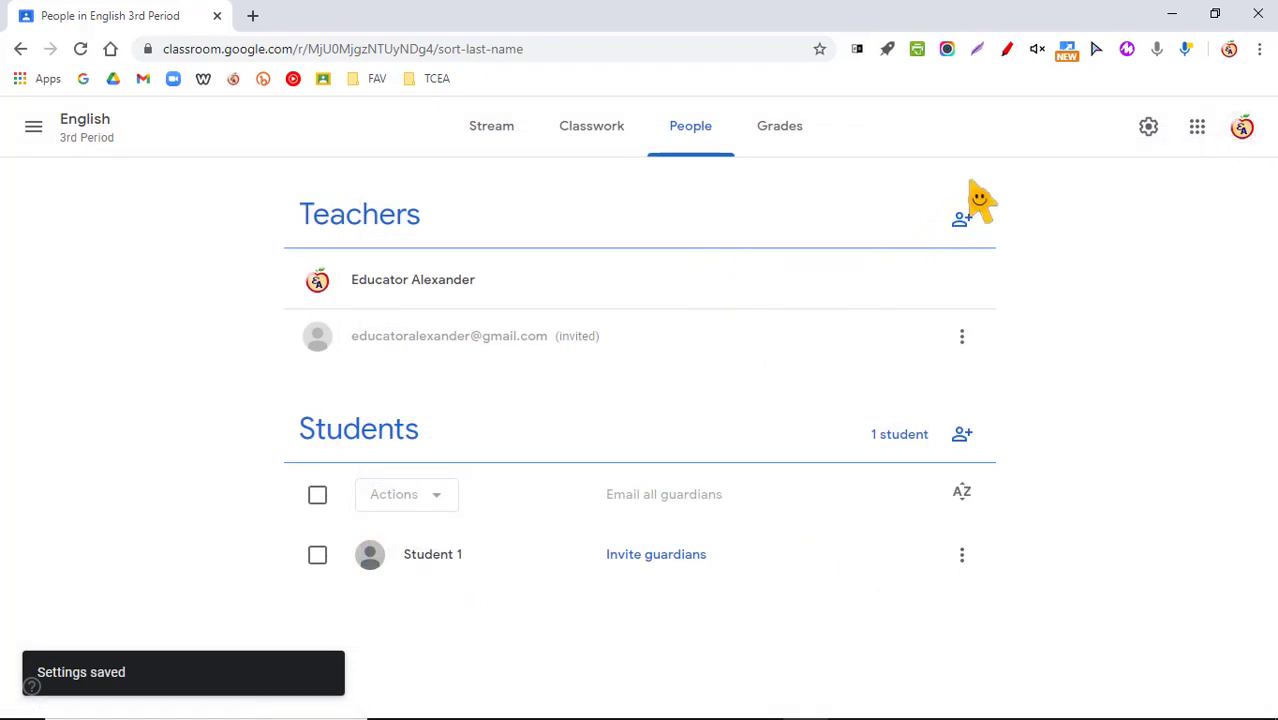
pyautogui.click(1148, 128)
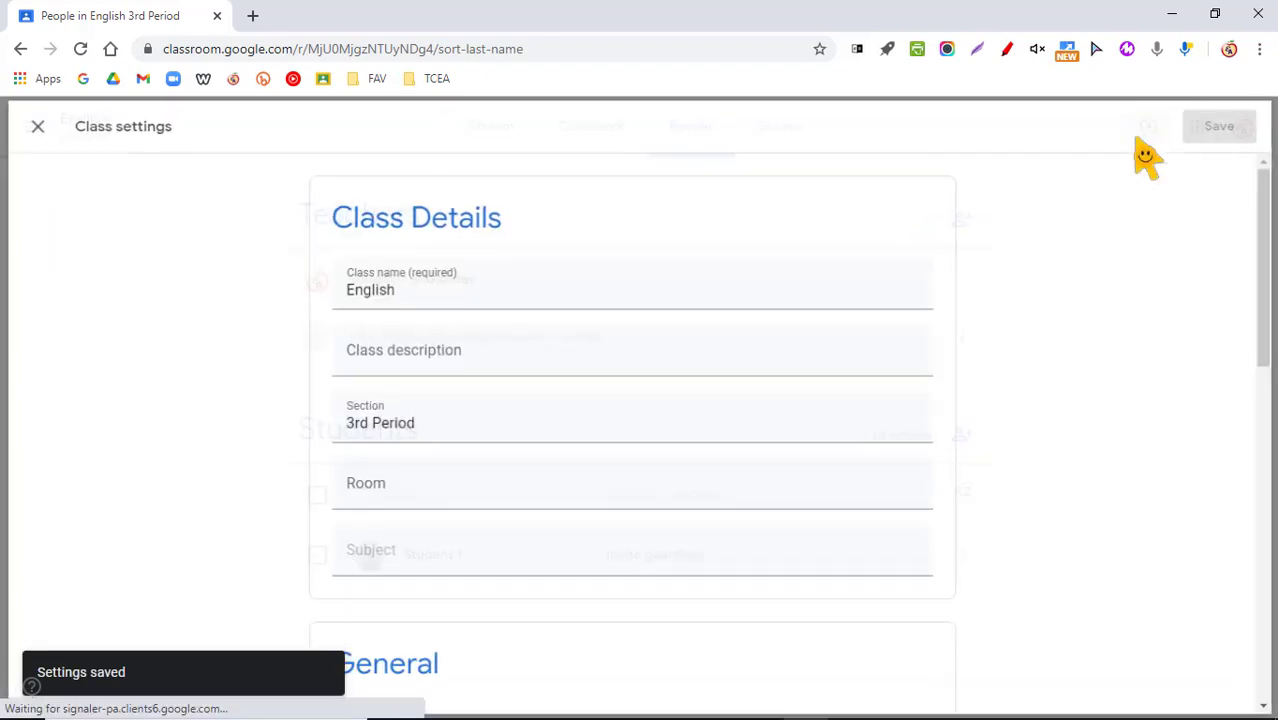
pyautogui.scroll(-3, 970, 417)
pyautogui.scroll(-3, 970, 415)
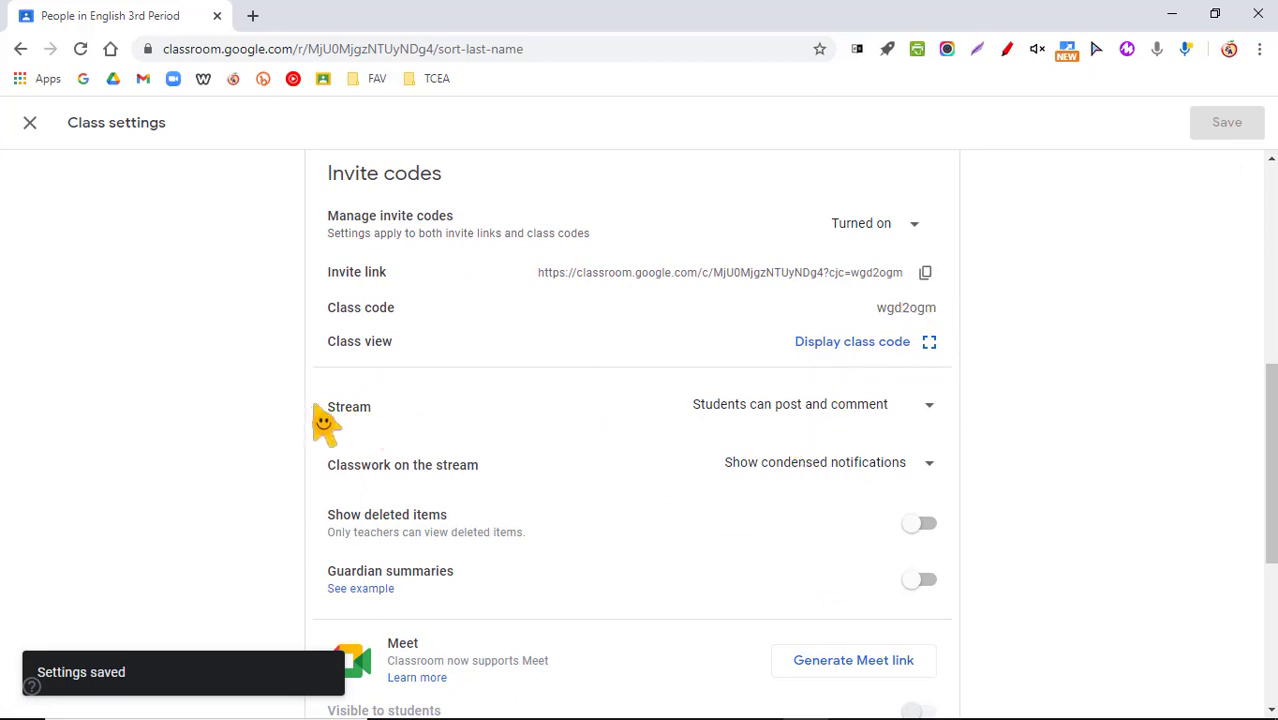
# Examine the "Classwork on the stream" setting, then leave the class settings and view the Classwork and Stream pages.
pyautogui.moveTo(328, 478); pyautogui.dragTo(400, 476)
pyautogui.tripleClick(340, 474)
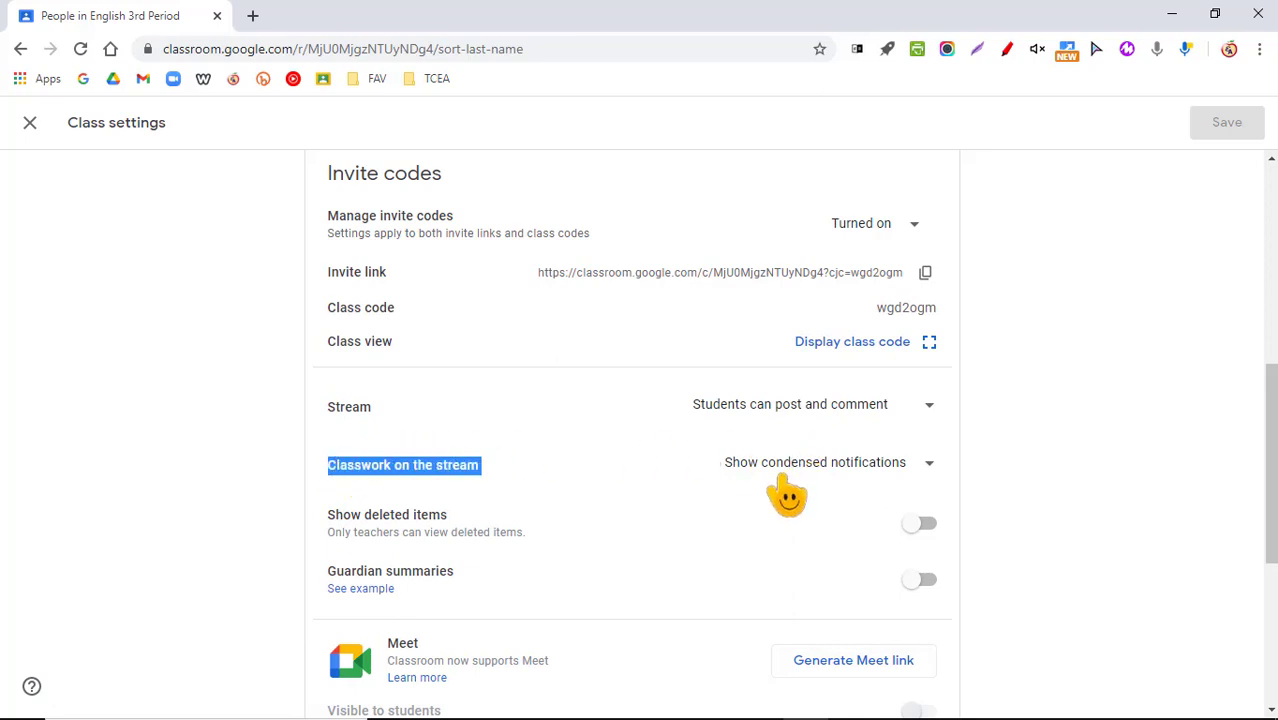
pyautogui.click(30, 122)
pyautogui.click(576, 150)
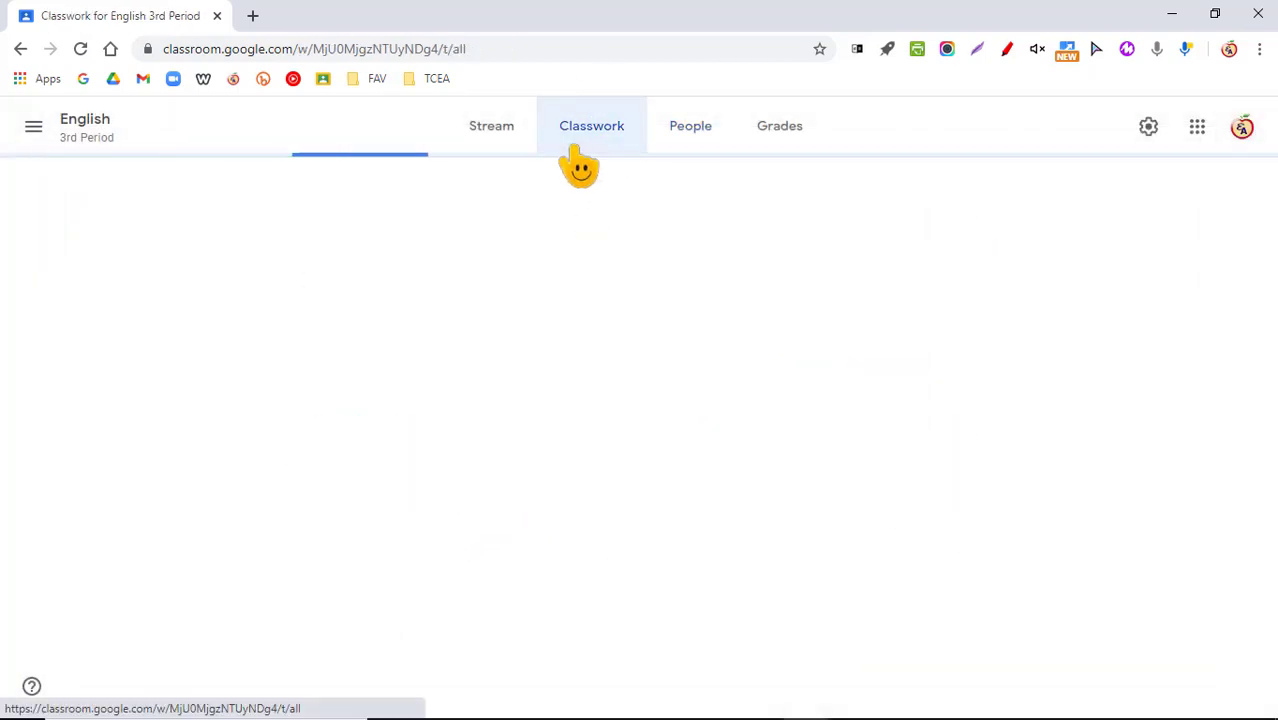
pyautogui.click(488, 138)
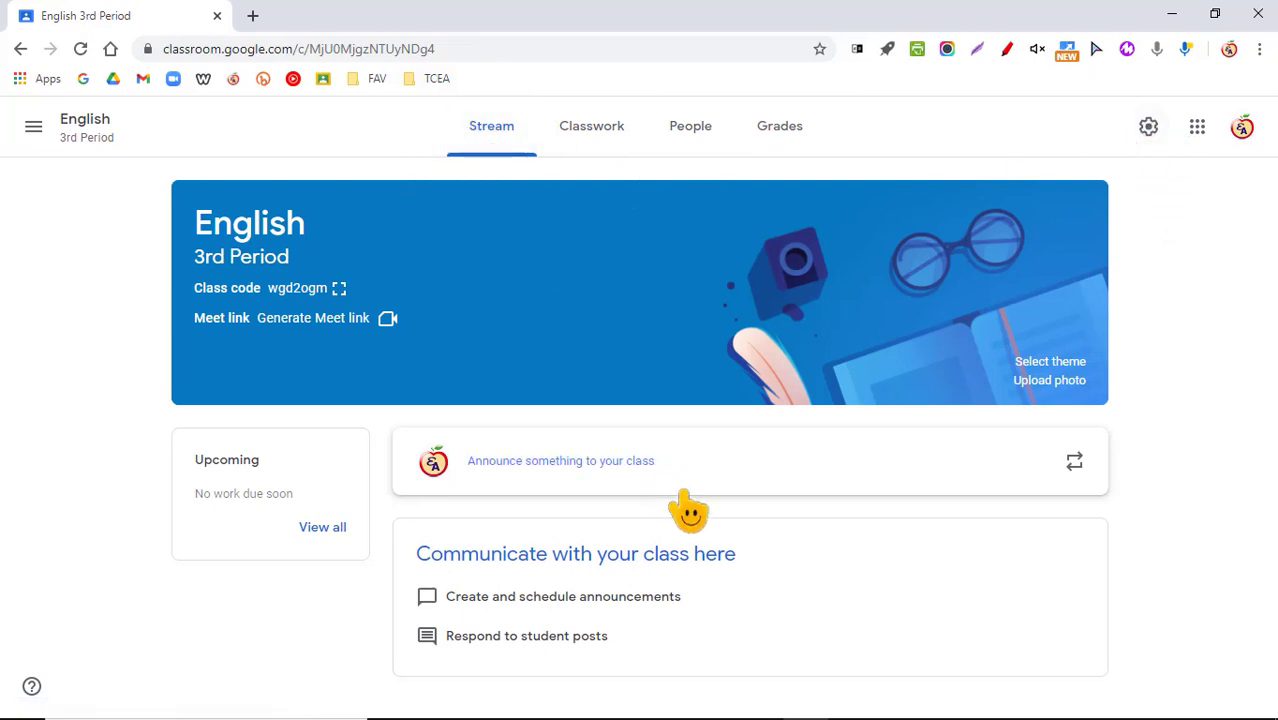
# Set "Classwork on the stream" to "Hide notifications" in the class settings and save the change.
pyautogui.click(1150, 132)
pyautogui.scroll(-5, 970, 271)
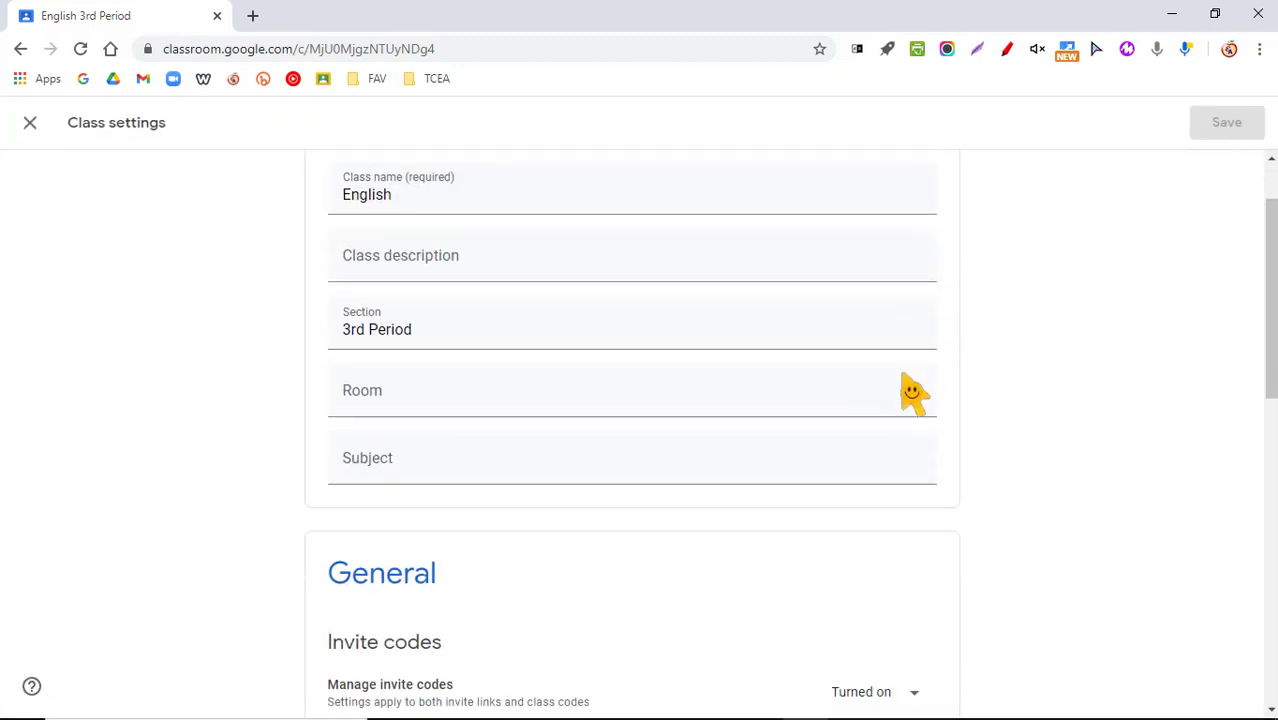
pyautogui.scroll(-2, 903, 395)
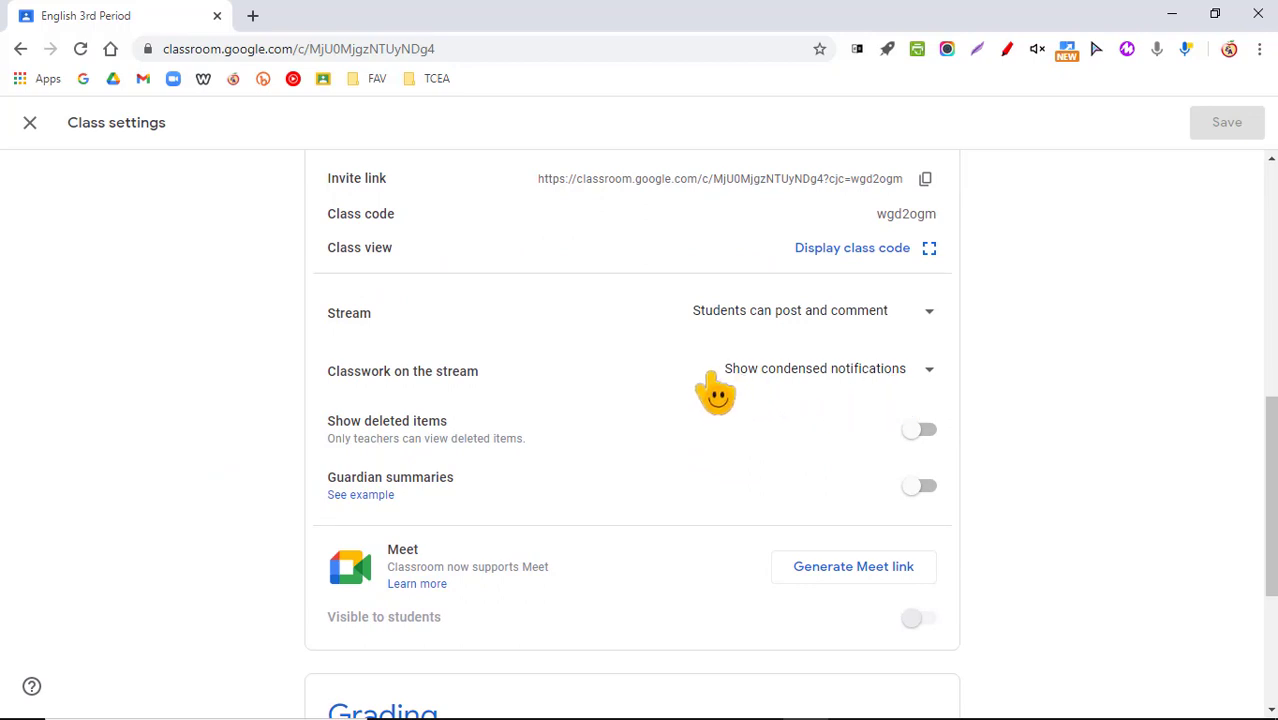
pyautogui.click(866, 378)
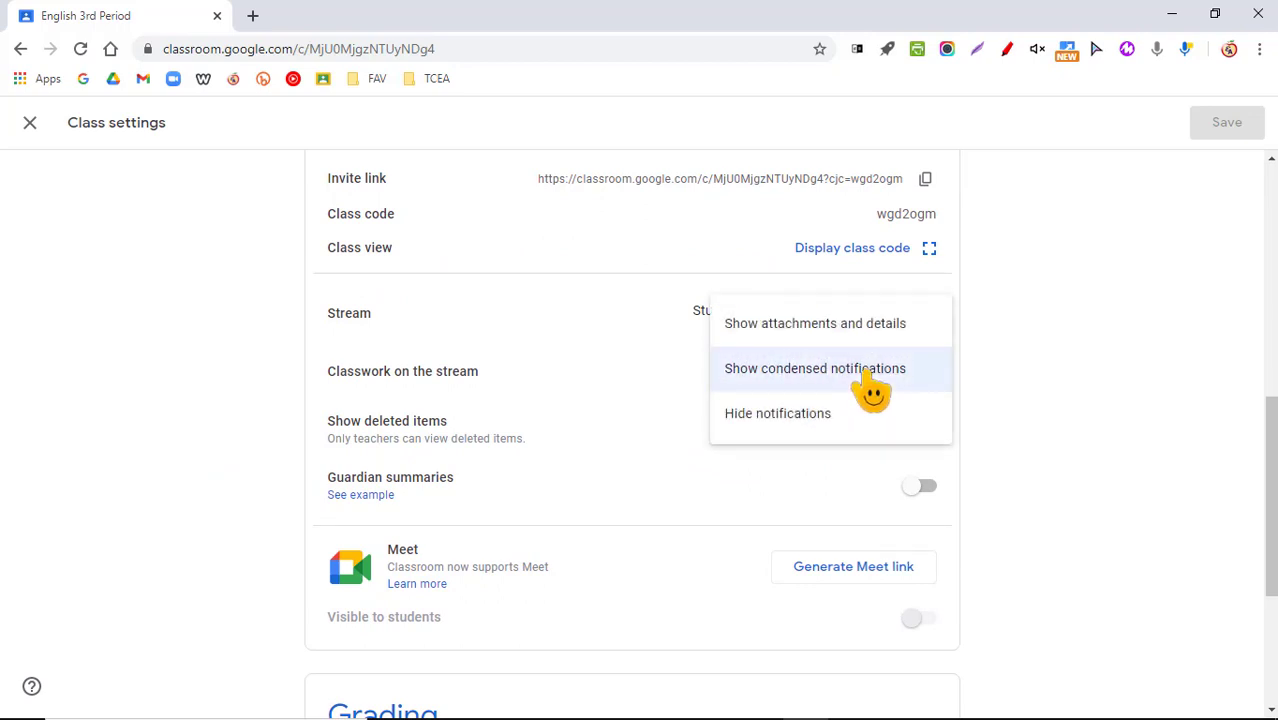
pyautogui.click(774, 416)
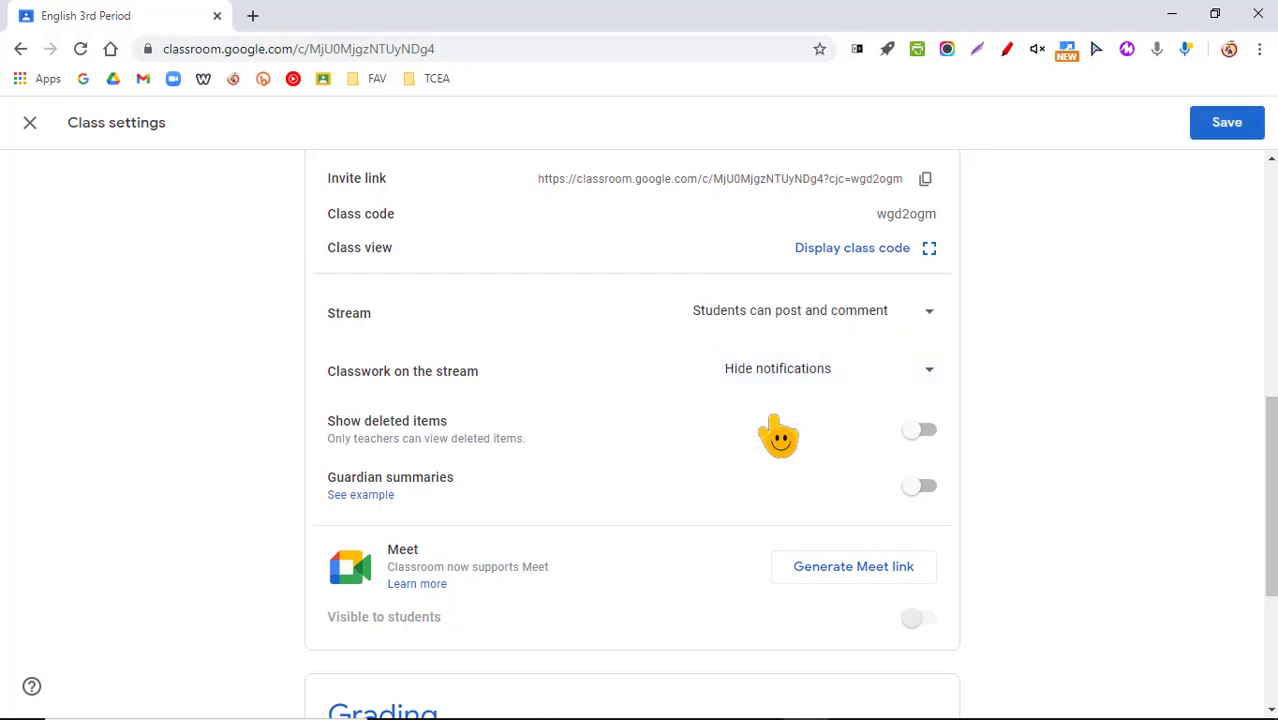
pyautogui.click(1230, 140)
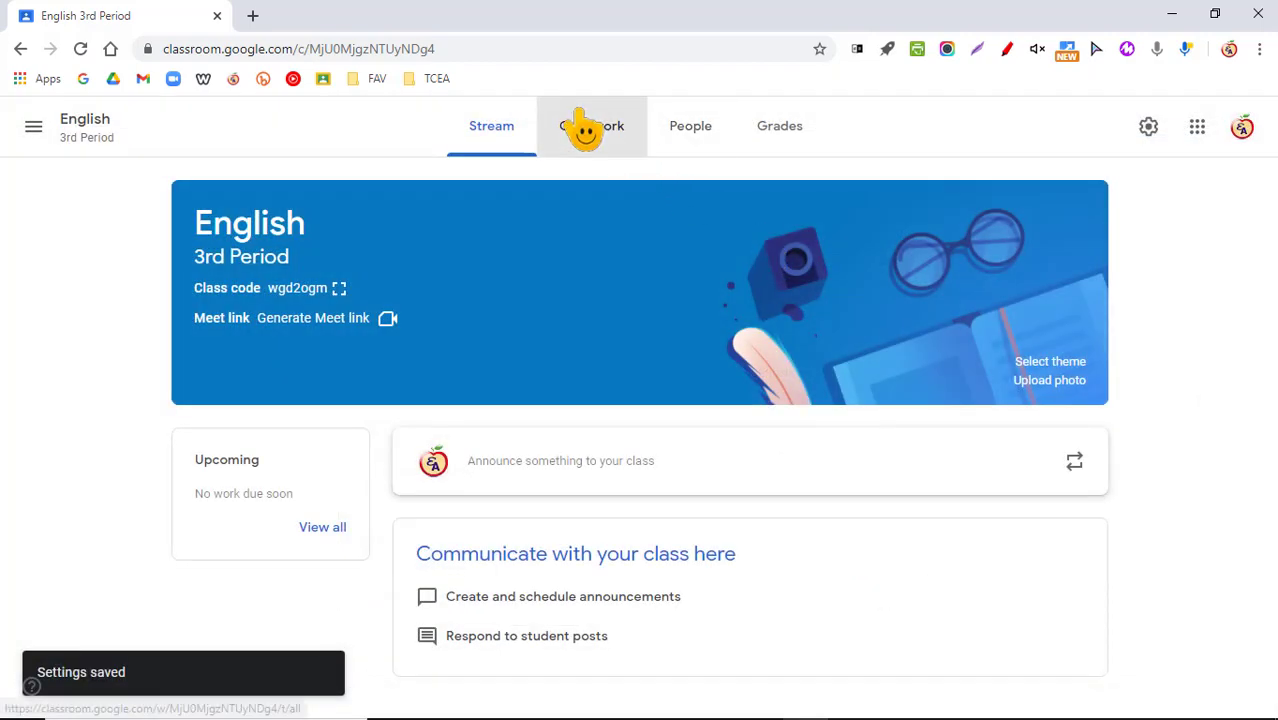
# Compare the class's Classwork page with its Stream page, ending on the Stream.
pyautogui.click(588, 130)
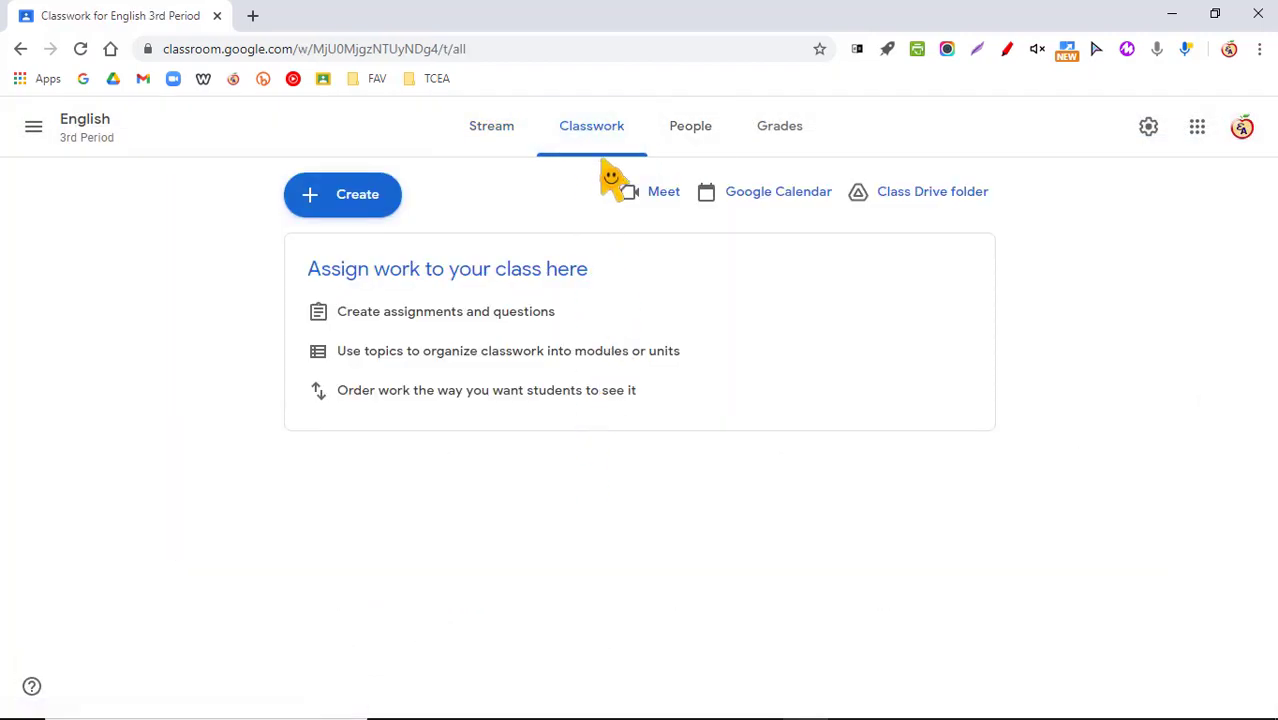
pyautogui.click(493, 140)
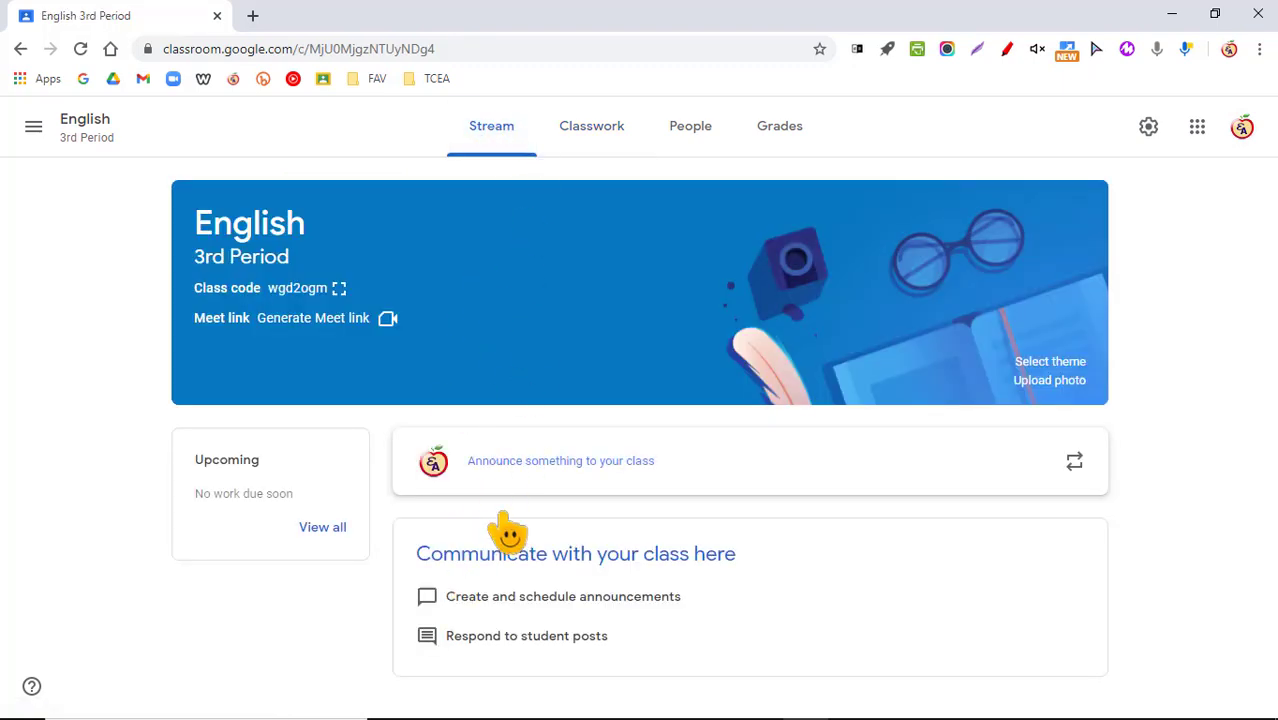
pyautogui.click(578, 148)
pyautogui.click(497, 142)
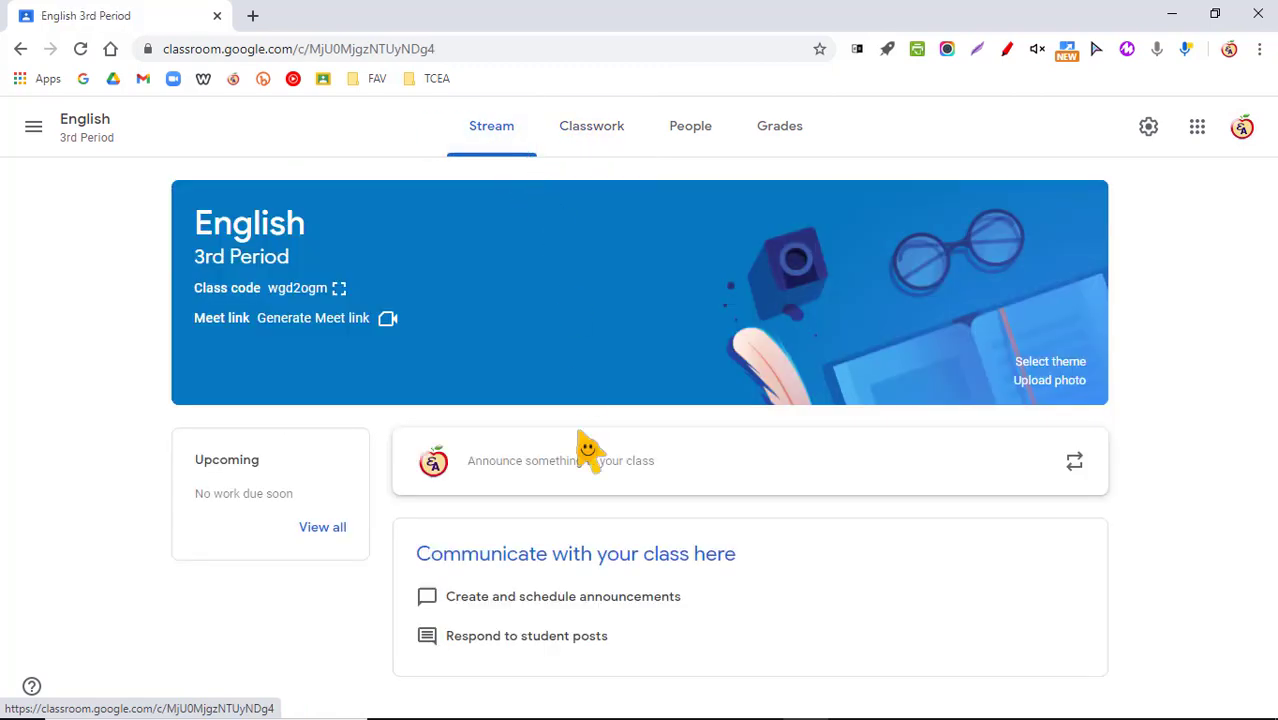
pyautogui.click(588, 148)
pyautogui.click(522, 150)
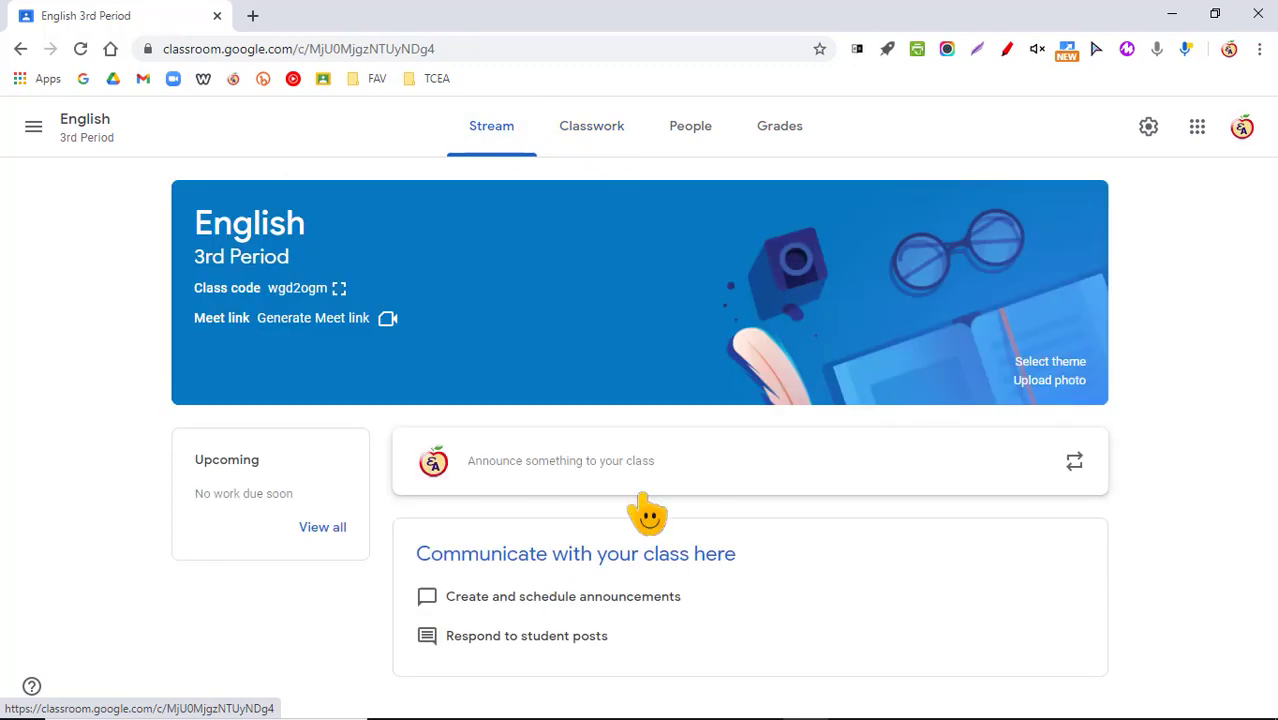
# Reopen the class settings and review the notification options available for "Classwork on the stream".
pyautogui.click(1150, 127)
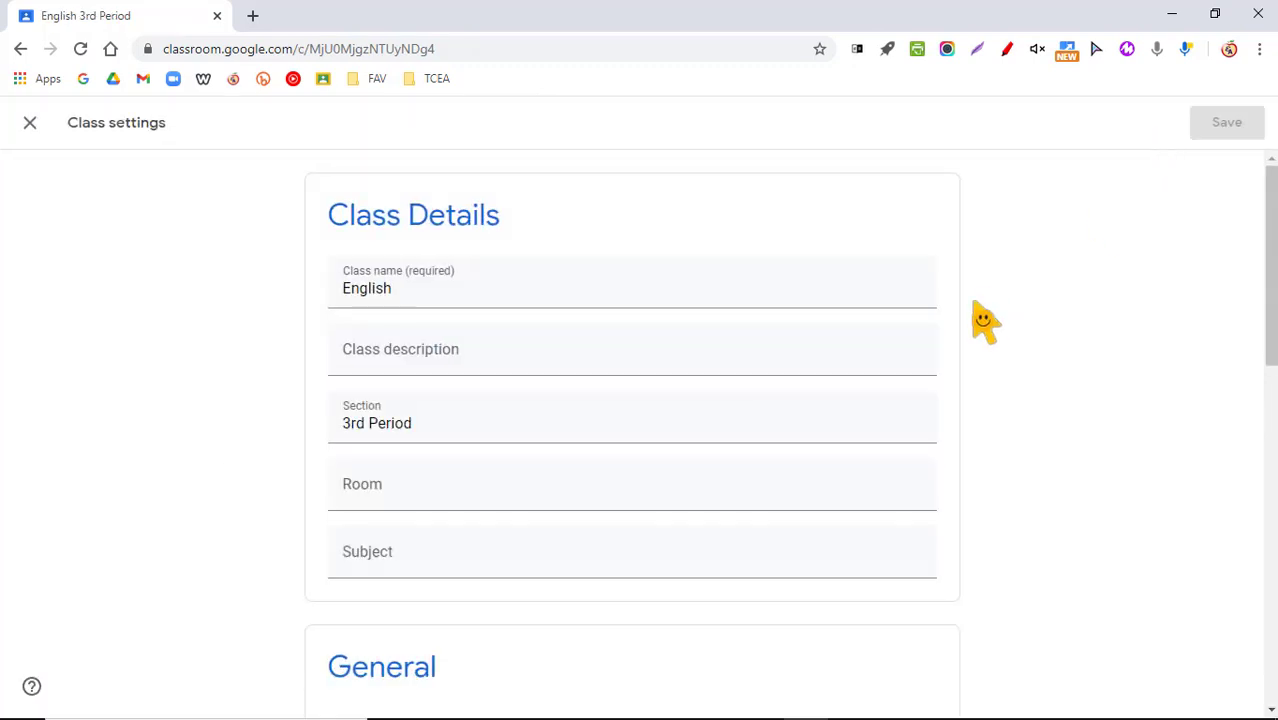
pyautogui.scroll(-4, 912, 466)
pyautogui.scroll(-2, 900, 470)
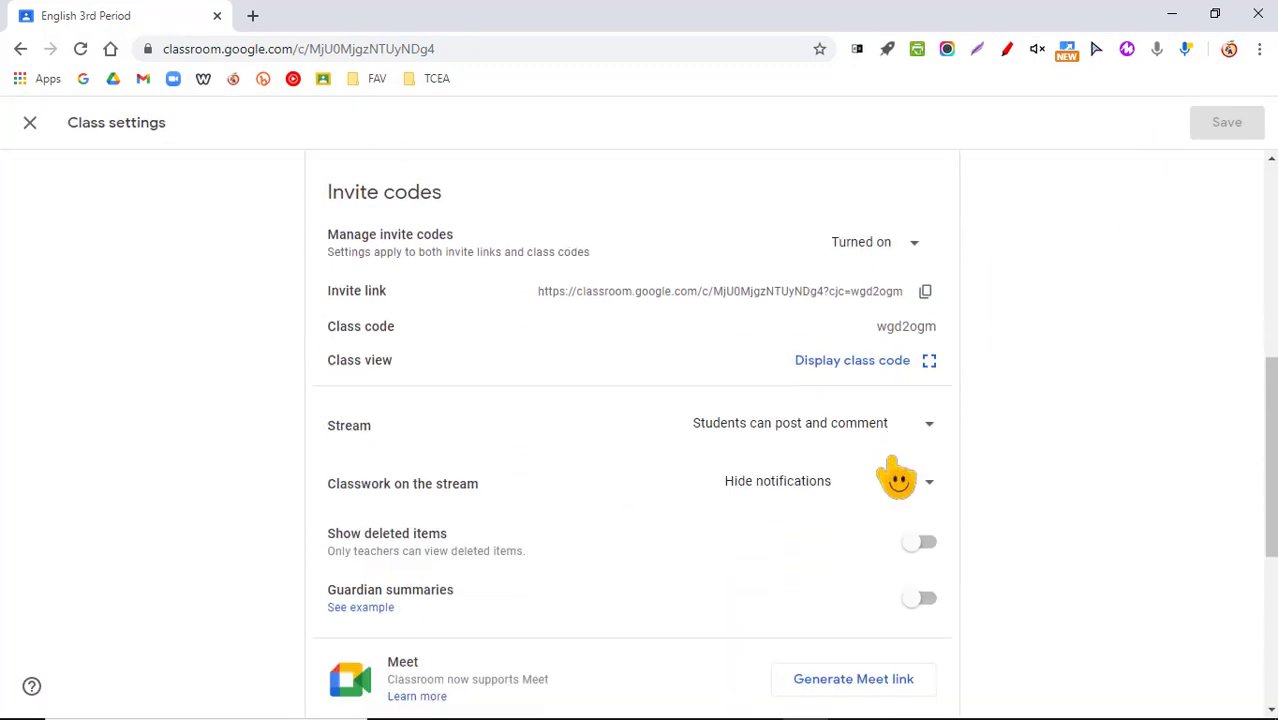
pyautogui.click(766, 465)
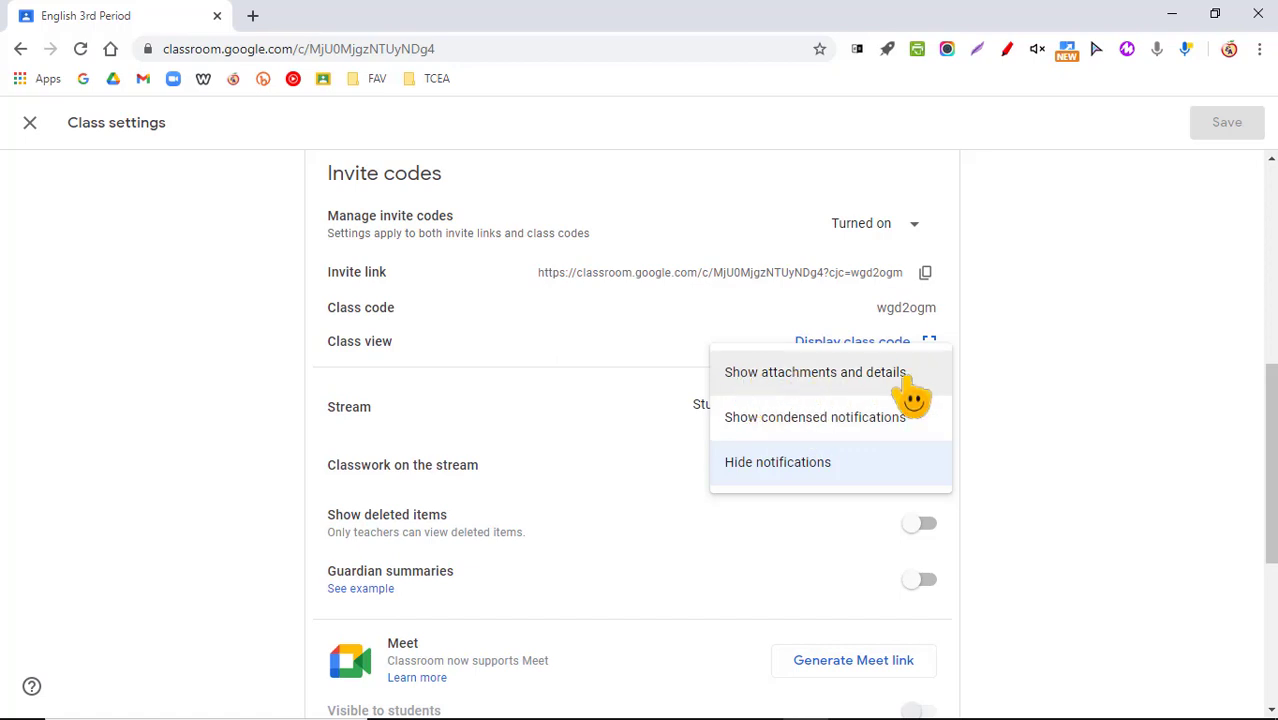
pyautogui.click(30, 124)
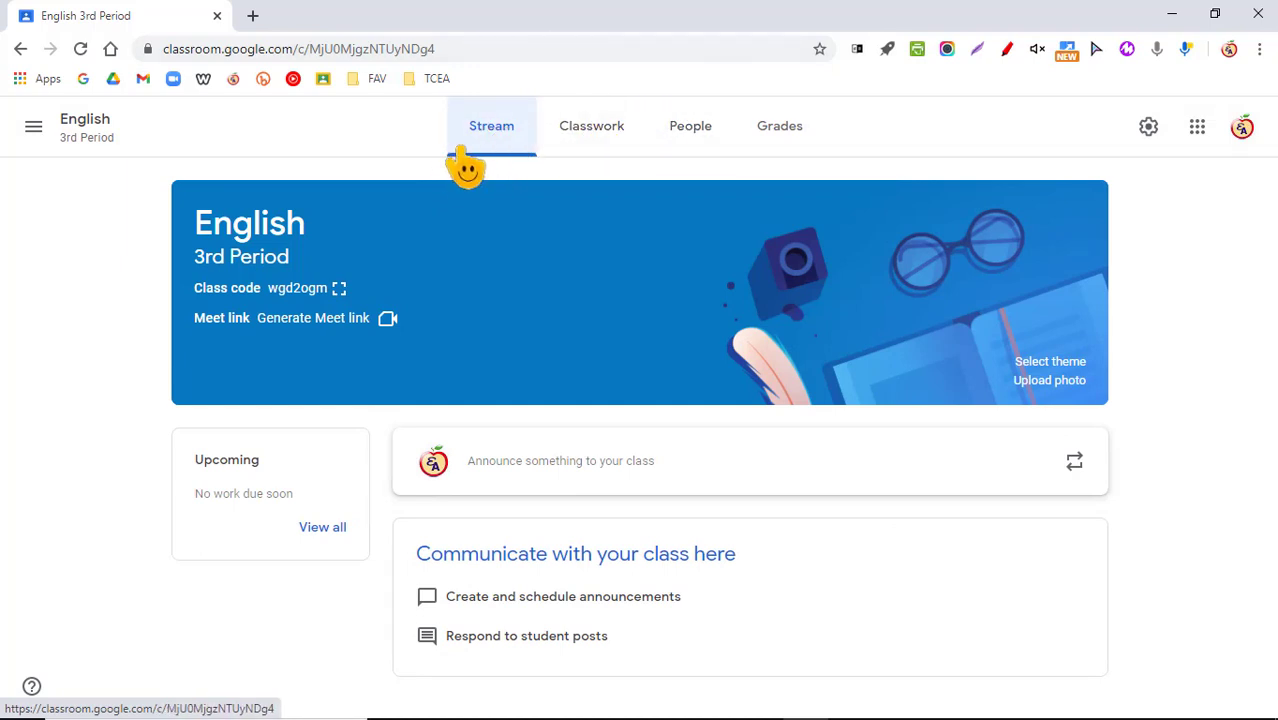
pyautogui.click(1146, 128)
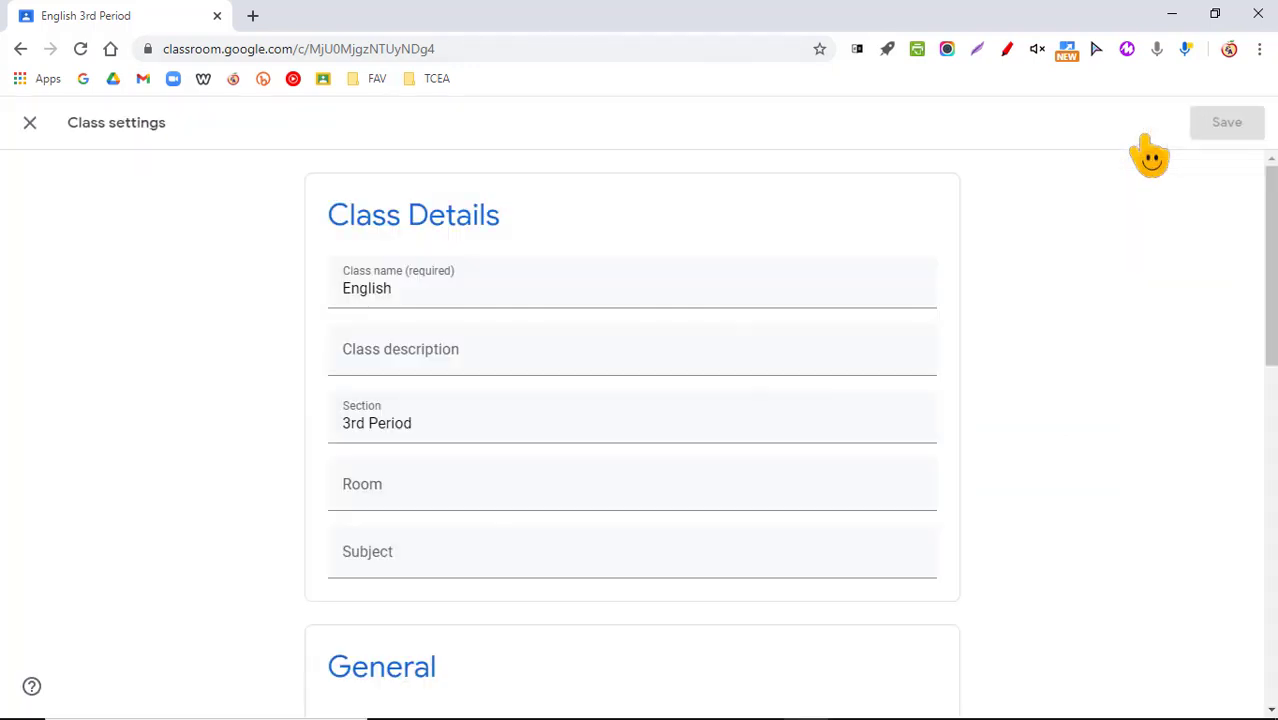
pyautogui.scroll(-5, 800, 482)
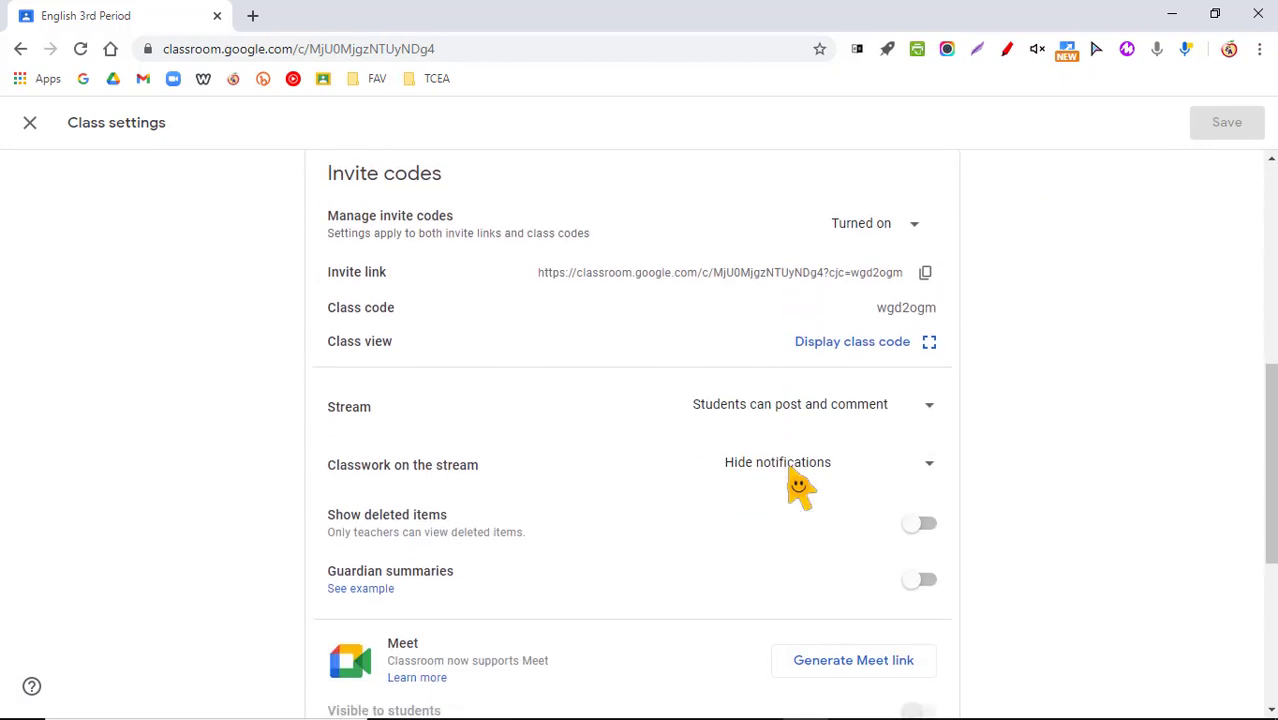
pyautogui.click(792, 472)
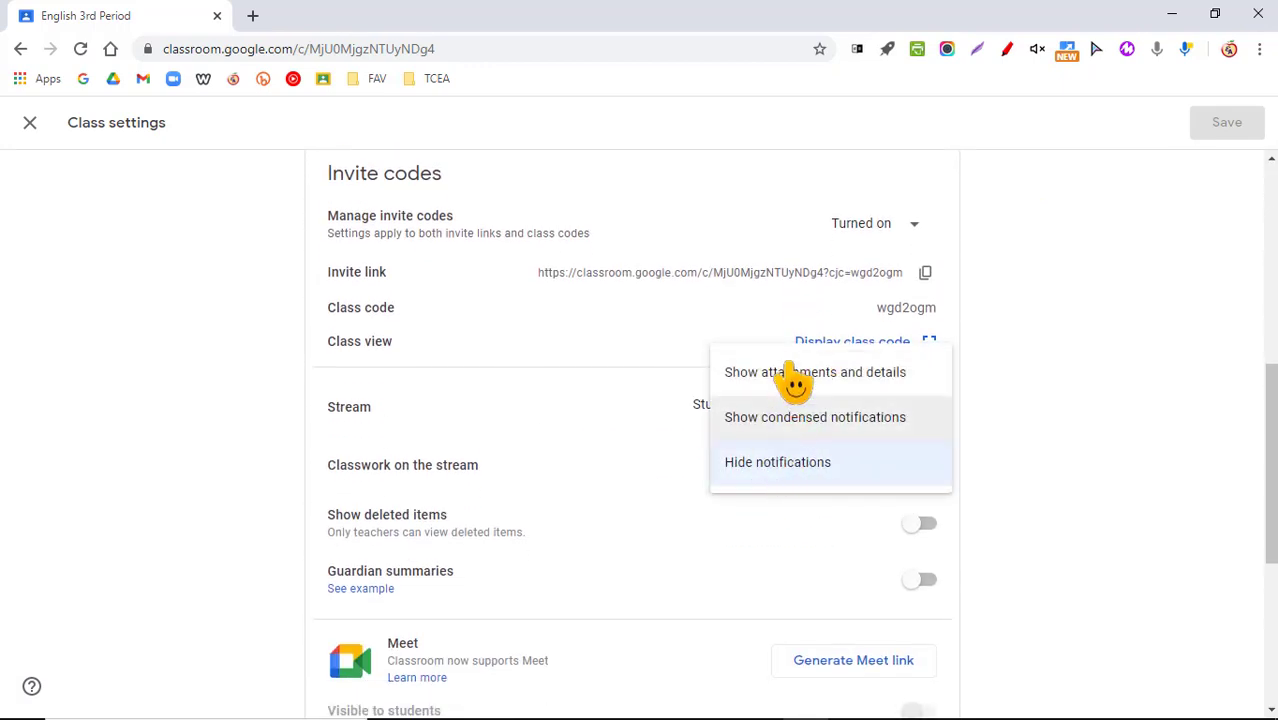
pyautogui.click(503, 478)
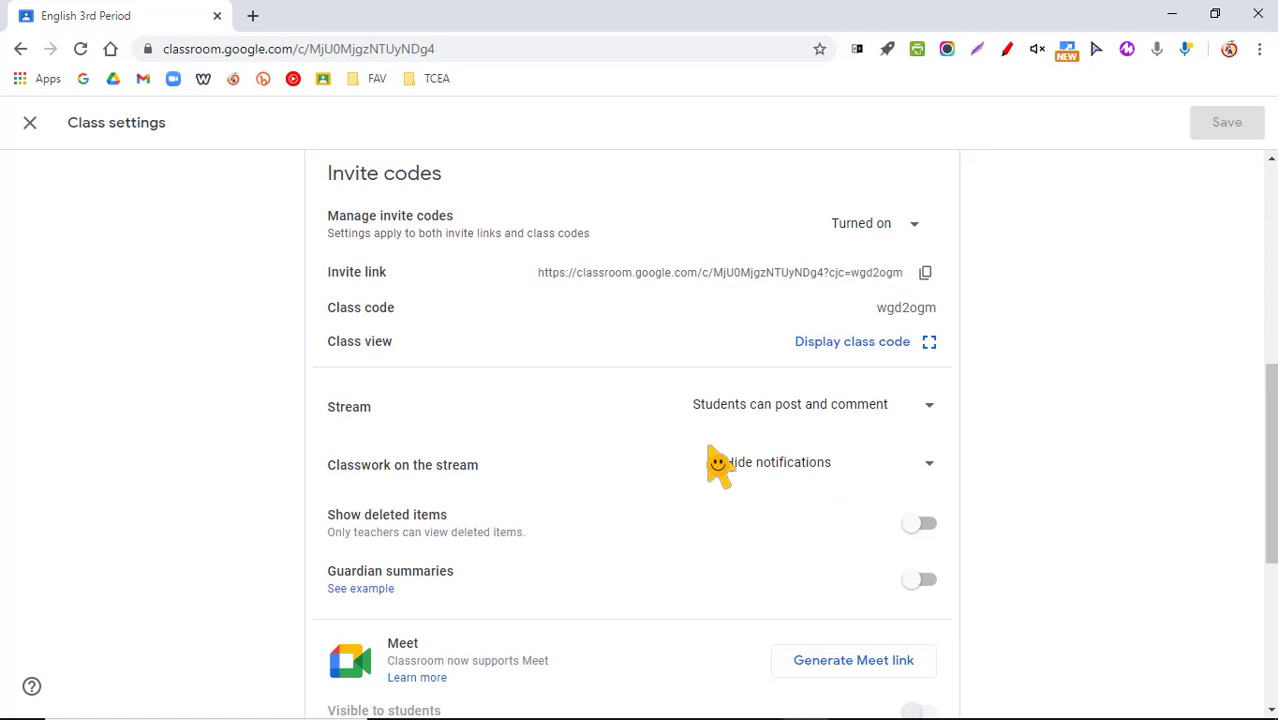
# Try turning on "Show deleted items" in the General section, then turn it back off.
pyautogui.scroll(-1, 487, 545)
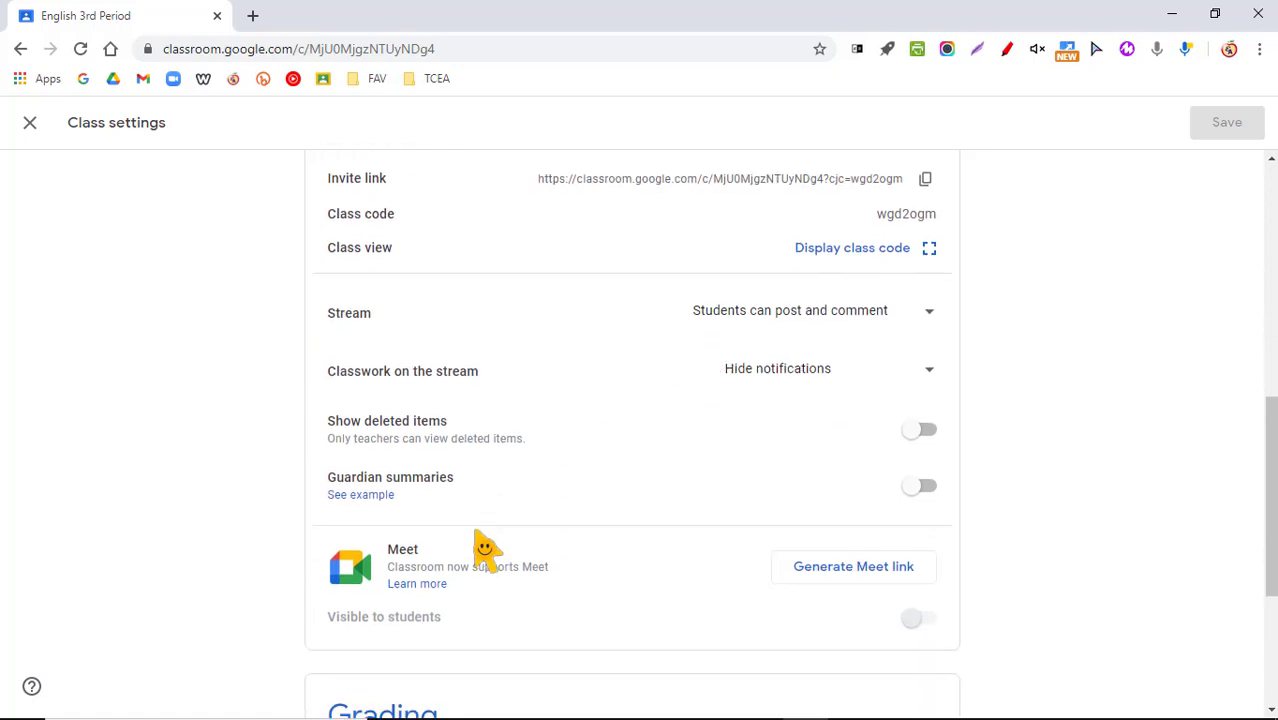
pyautogui.scroll(-2, 479, 540)
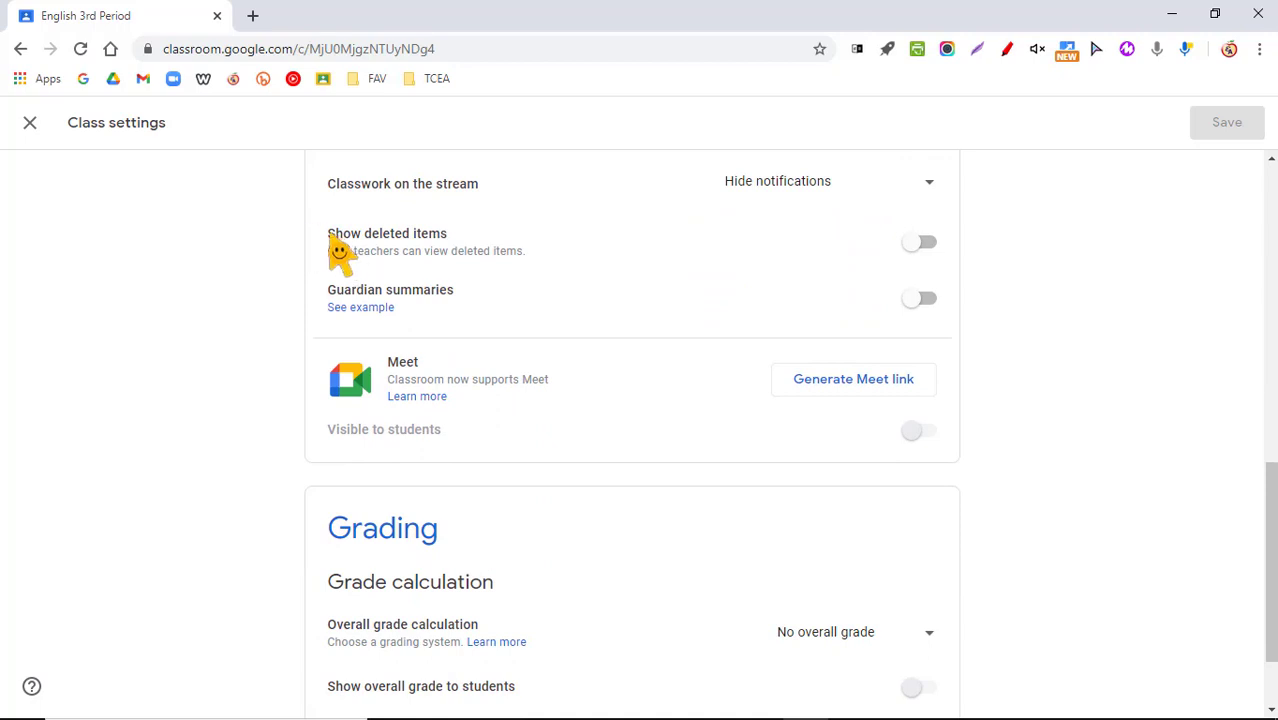
pyautogui.moveTo(330, 236); pyautogui.dragTo(533, 259)
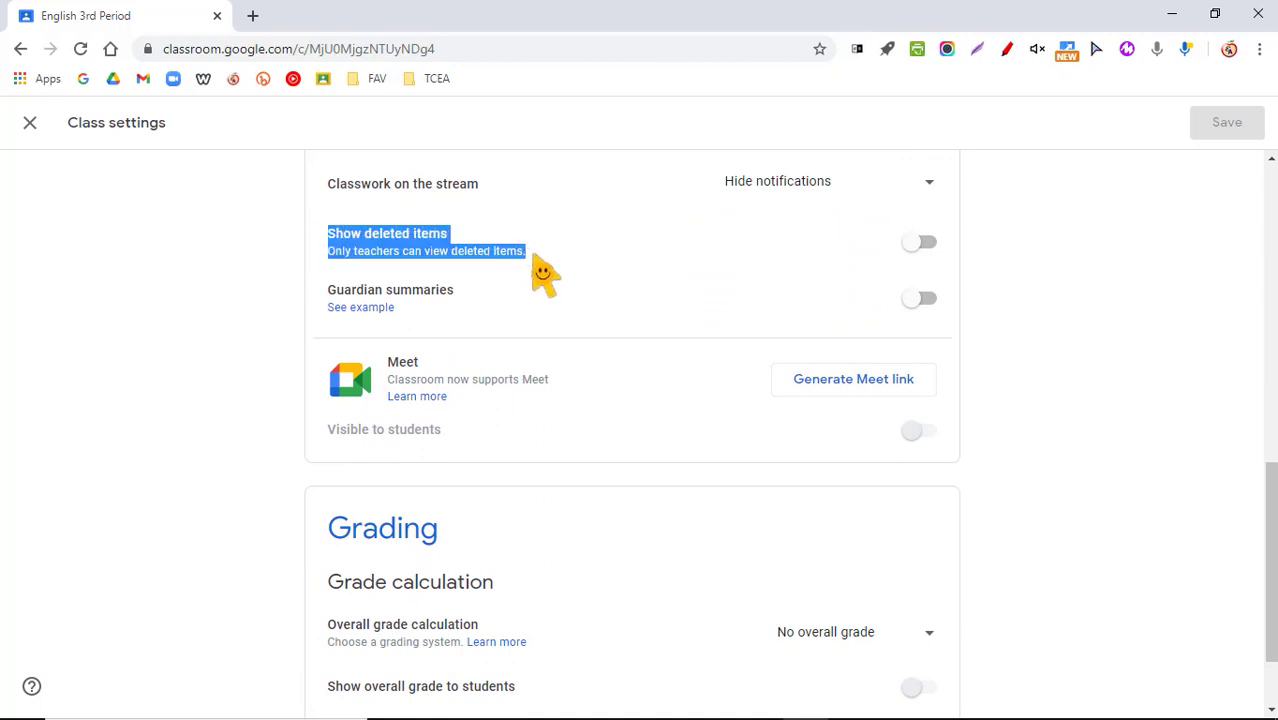
pyautogui.click(915, 244)
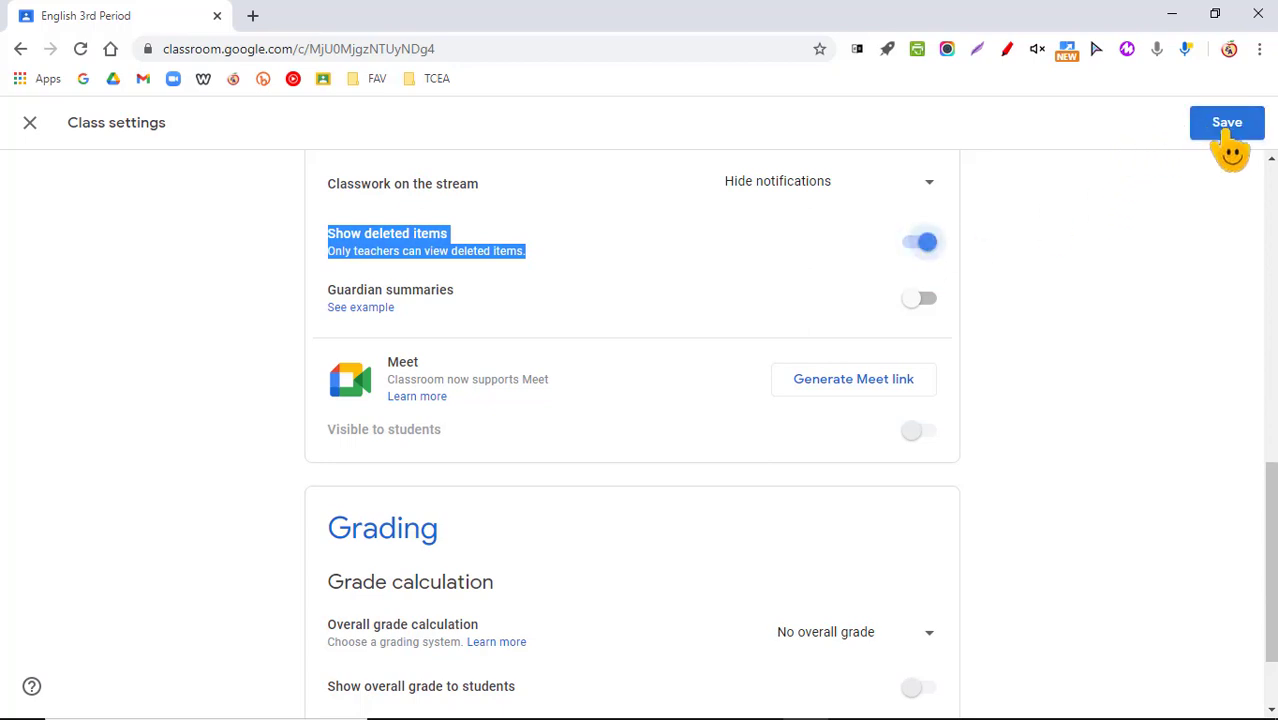
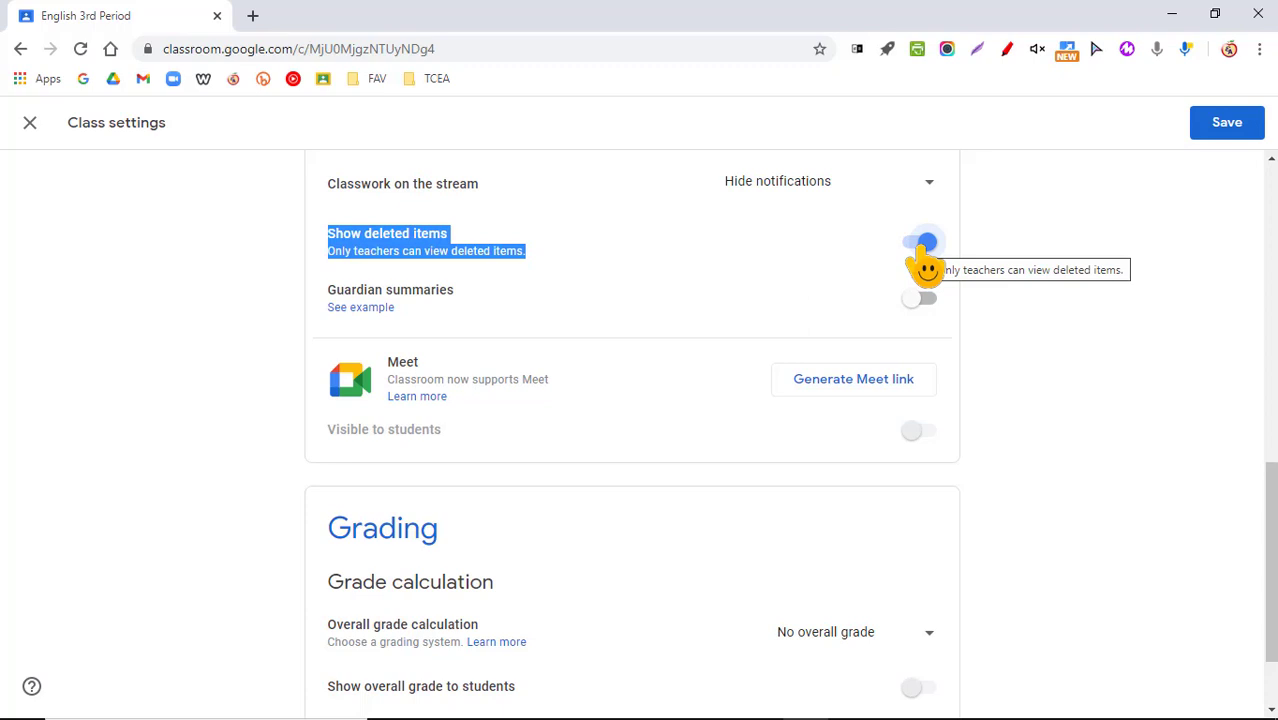
pyautogui.click(920, 245)
pyautogui.scroll(3, 805, 305)
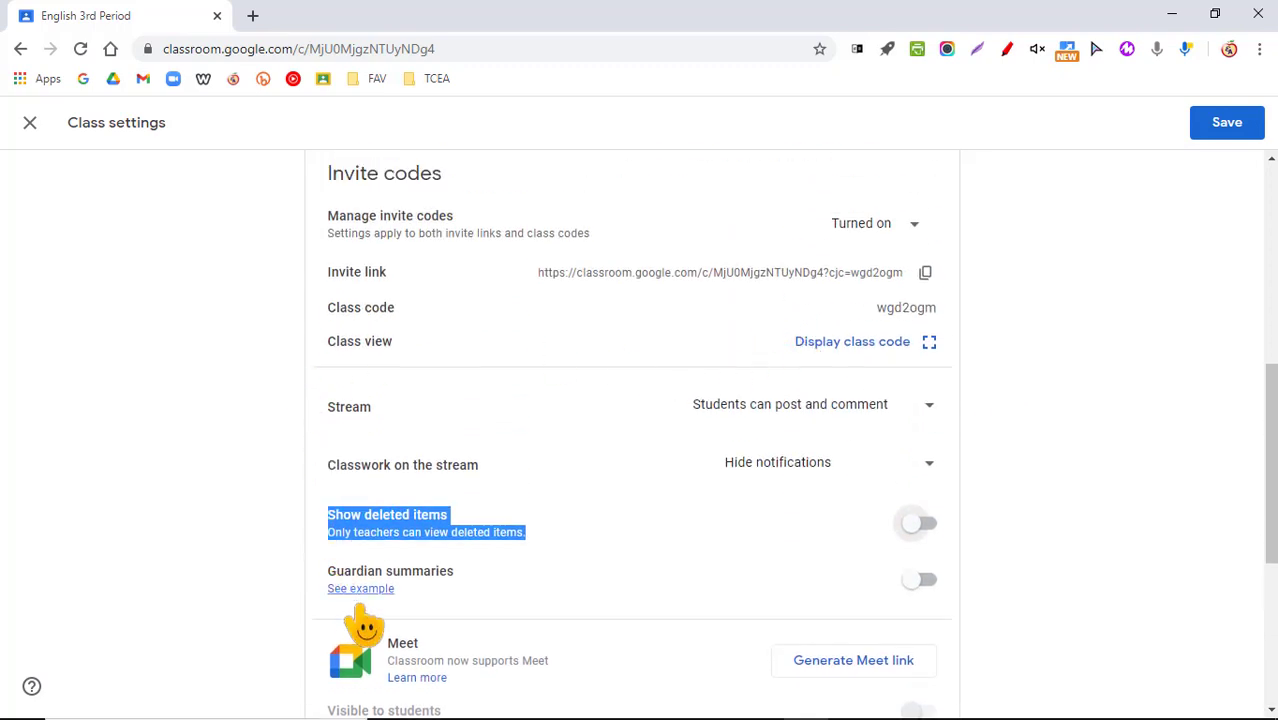
# Review the Grading section of the class settings, including the overall grade calculation setting.
pyautogui.scroll(-4, 590, 455)
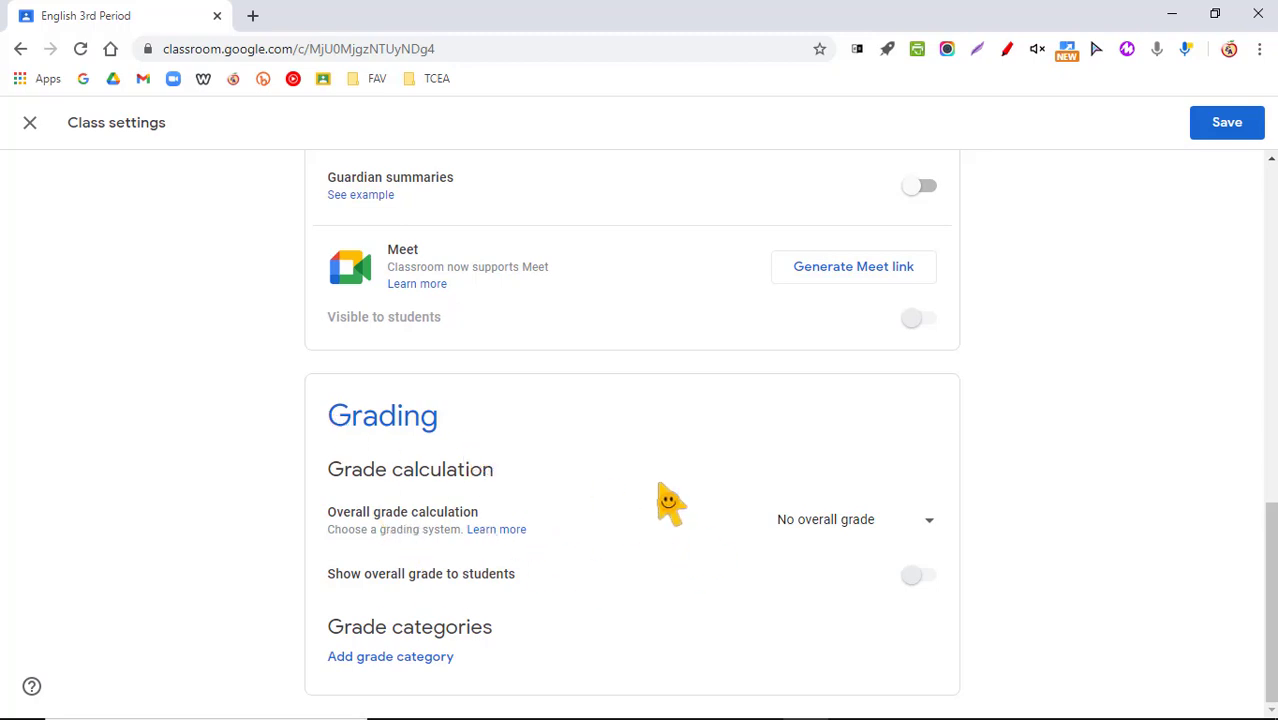
pyautogui.moveTo(324, 408); pyautogui.dragTo(442, 424)
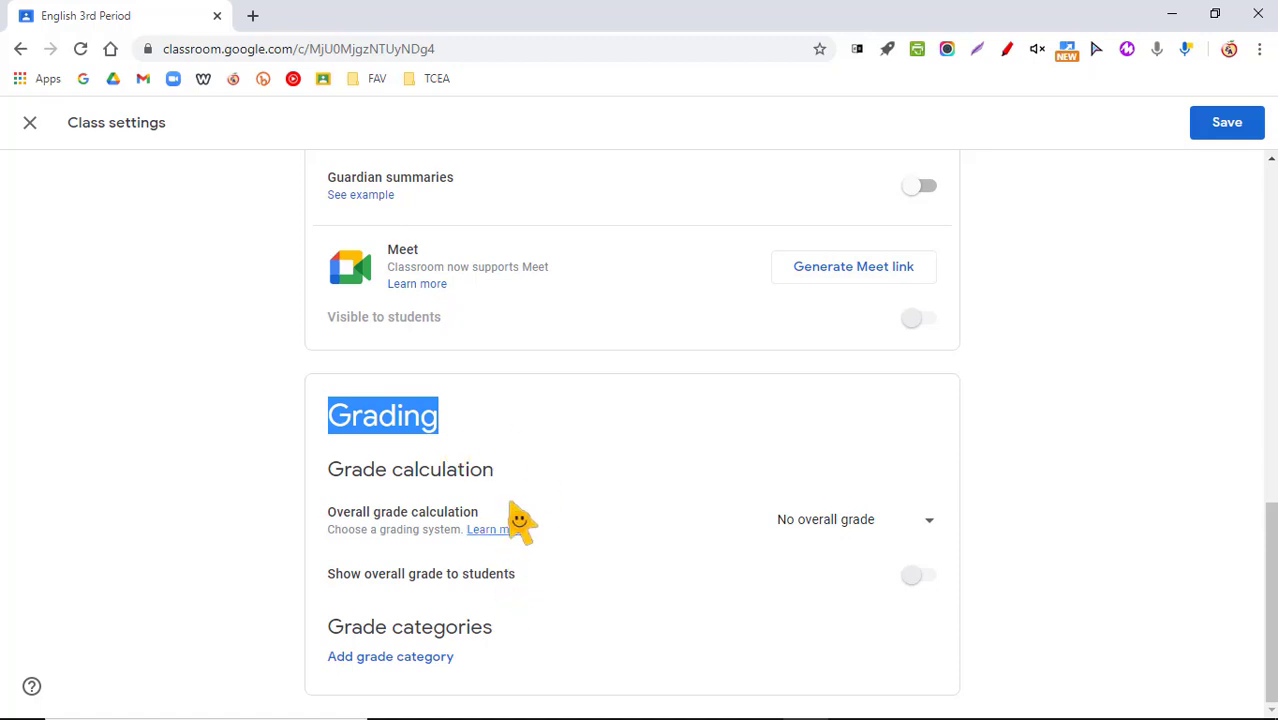
pyautogui.click(655, 612)
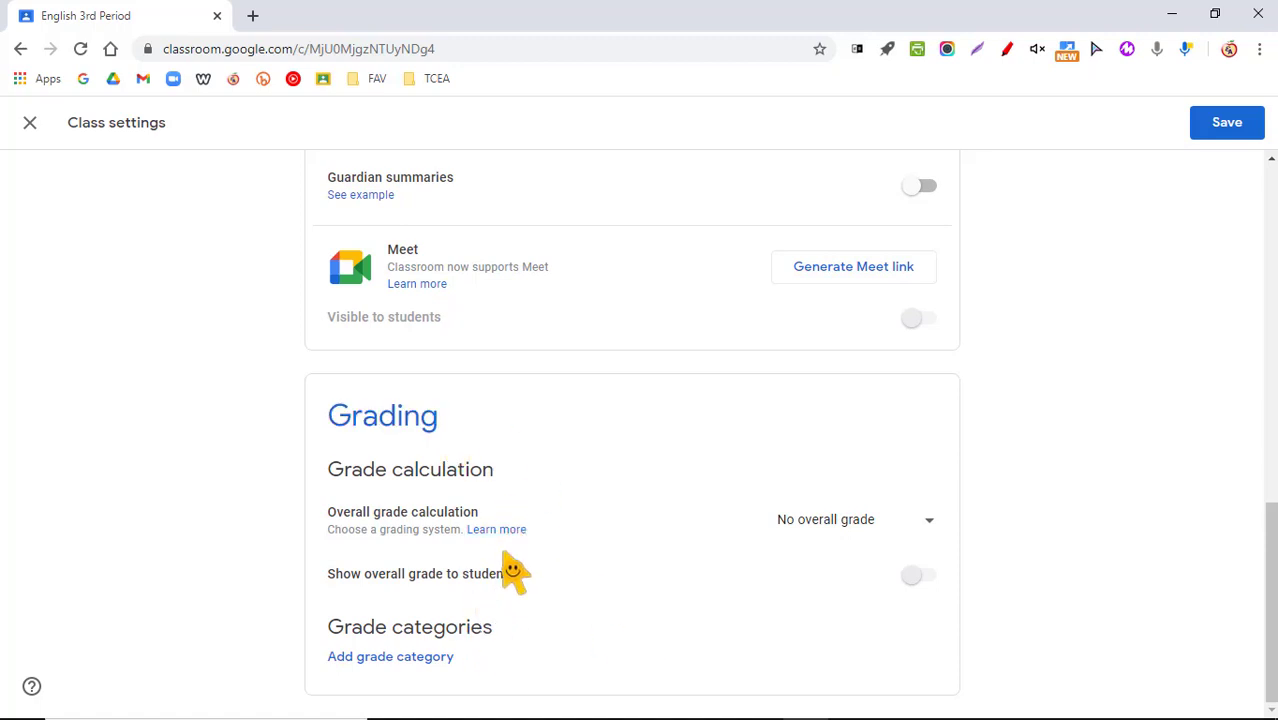
pyautogui.moveTo(420, 512); pyautogui.dragTo(337, 524)
pyautogui.click(337, 522)
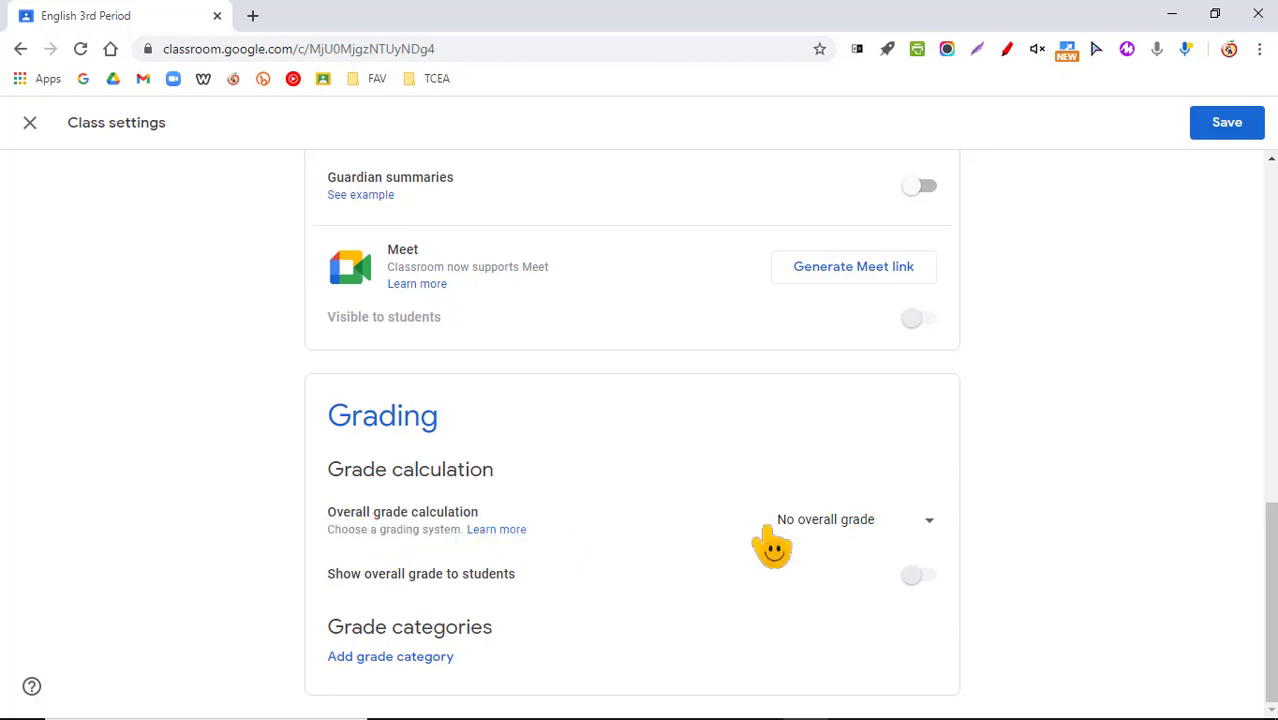
# Try "Total points" for the overall grade calculation, then set it to "Weighted by category".
pyautogui.click(810, 530)
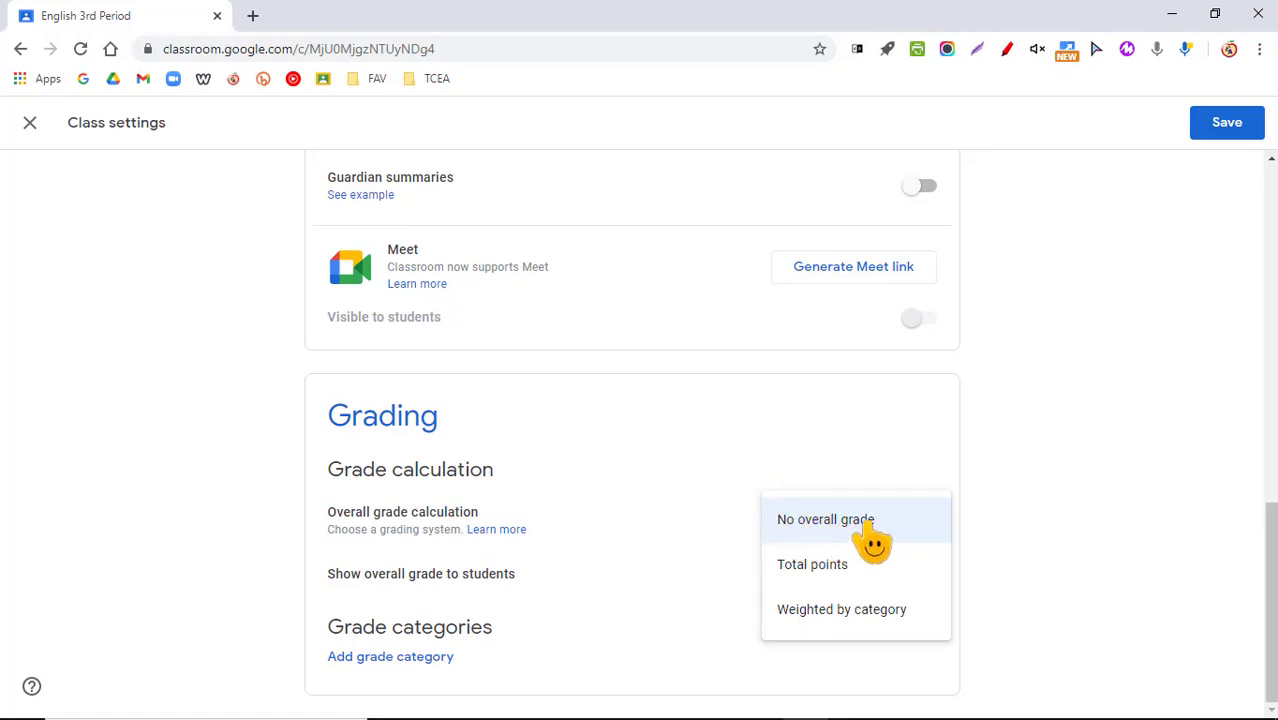
pyautogui.click(806, 570)
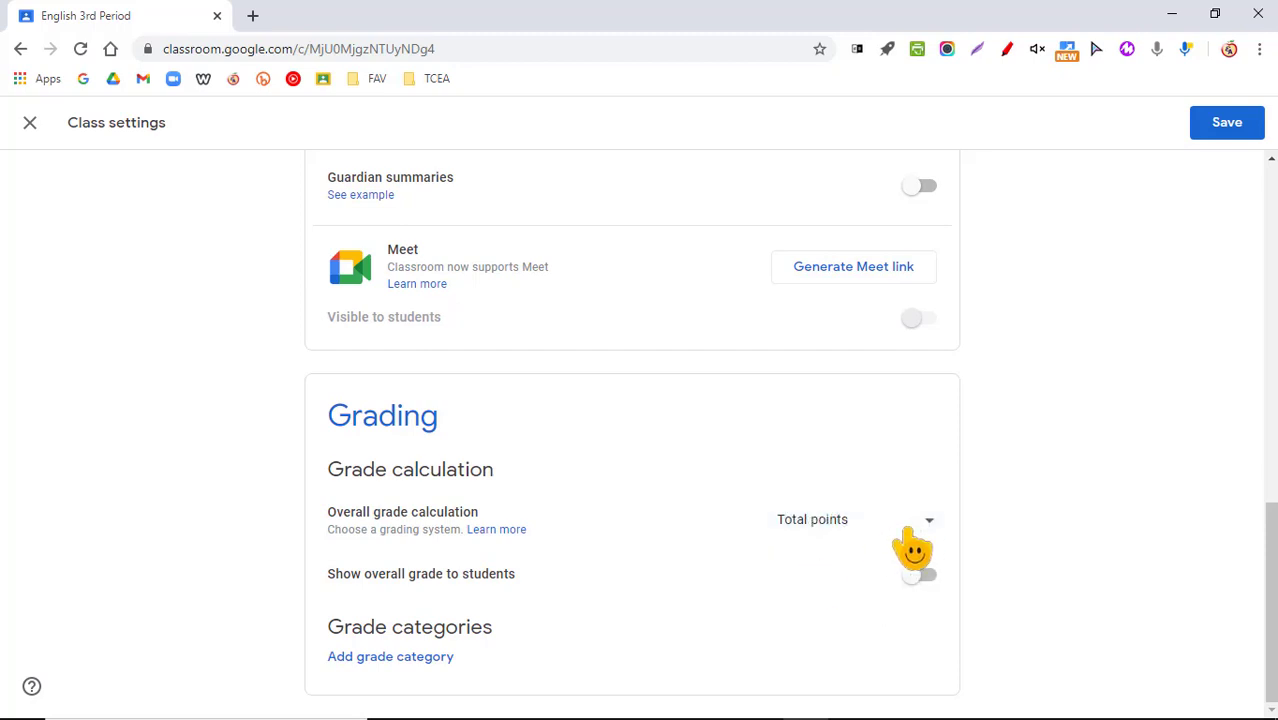
pyautogui.click(908, 530)
pyautogui.click(866, 586)
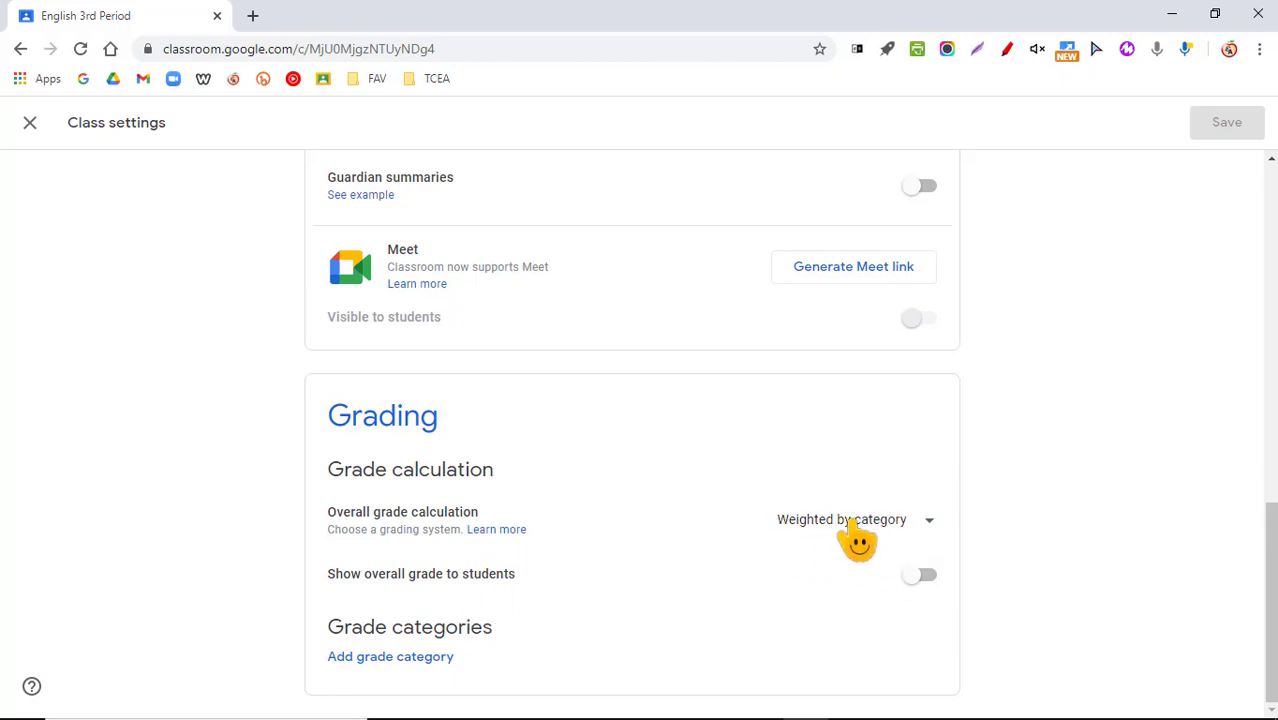
# Add a grade category named "Homework" with a weight of 5%.
pyautogui.click(379, 664)
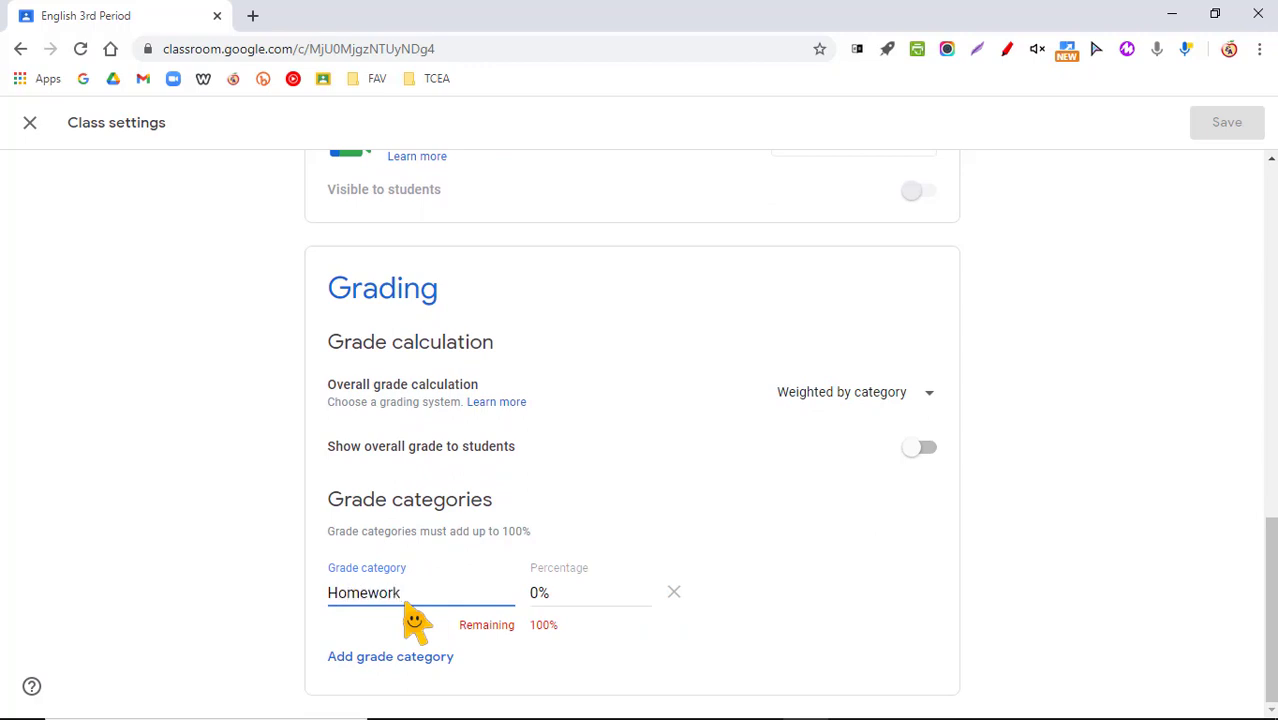
pyautogui.click(565, 593)
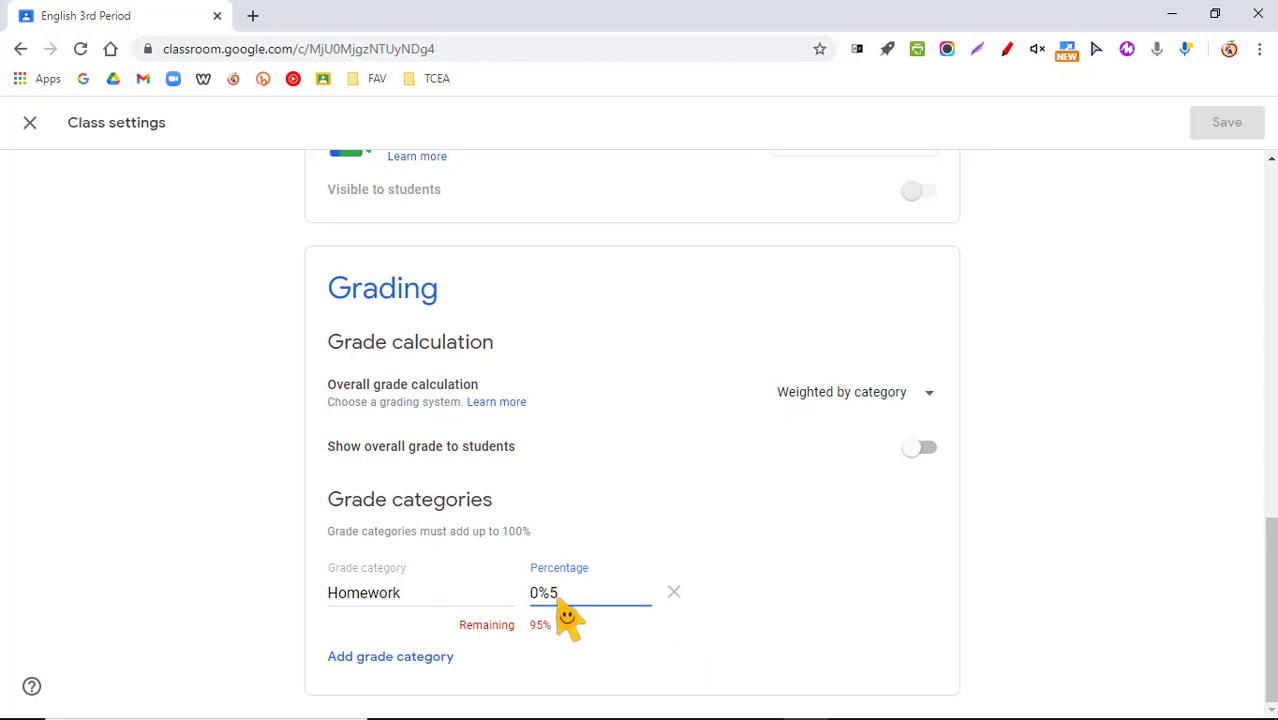
pyautogui.moveTo(560, 600); pyautogui.dragTo(522, 600)
pyautogui.write('5')
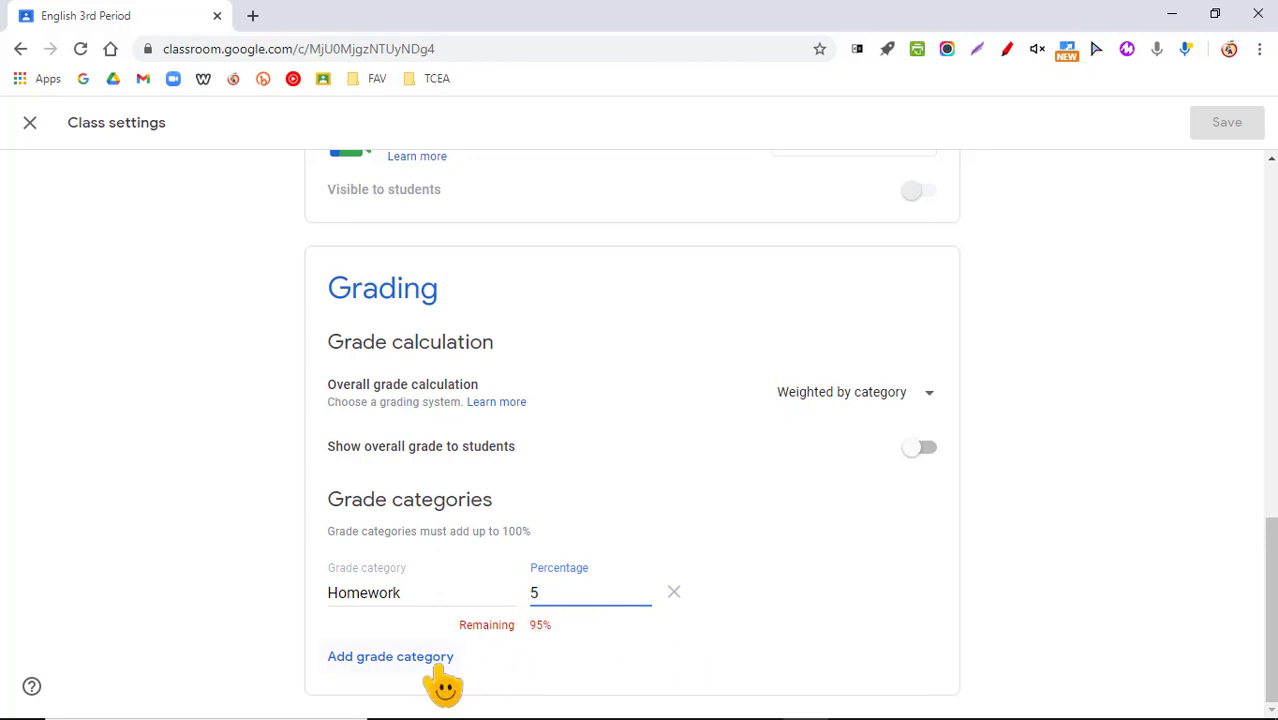
# Add a second grade category named "Tests" with a weight of 25%.
pyautogui.click(430, 658)
pyautogui.scroll(-1, 477, 651)
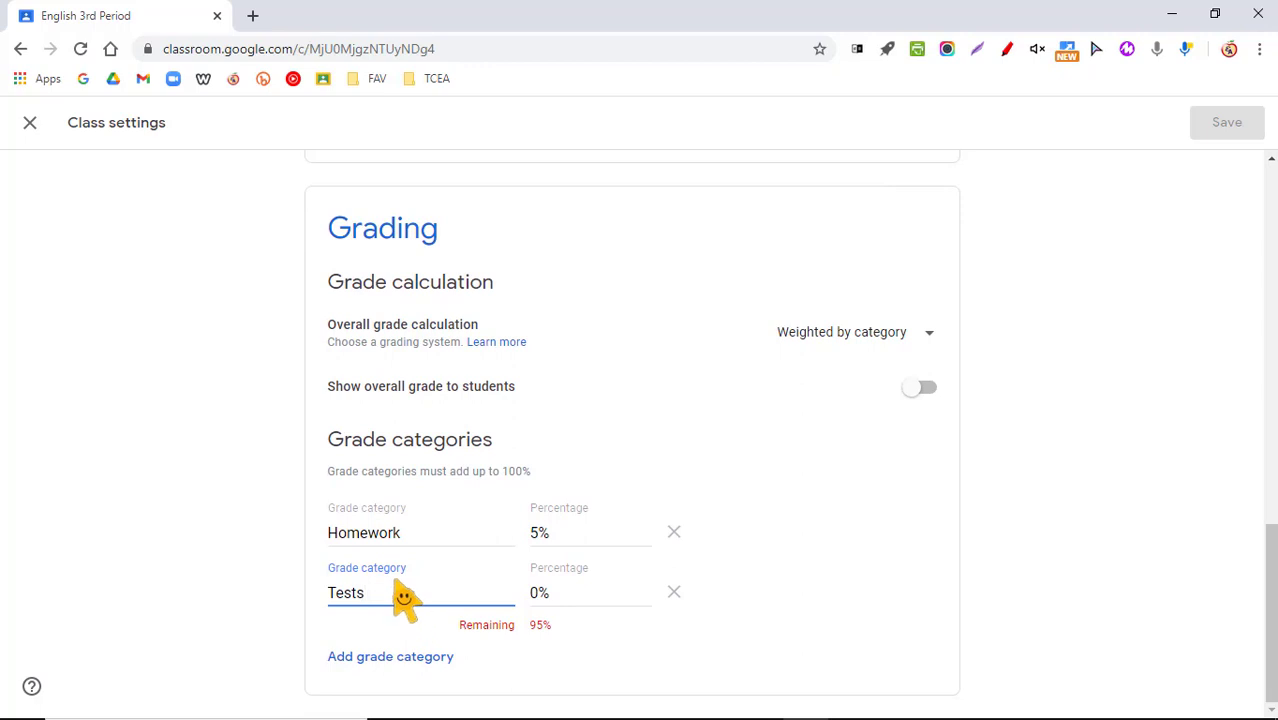
pyautogui.moveTo(548, 593); pyautogui.dragTo(517, 598)
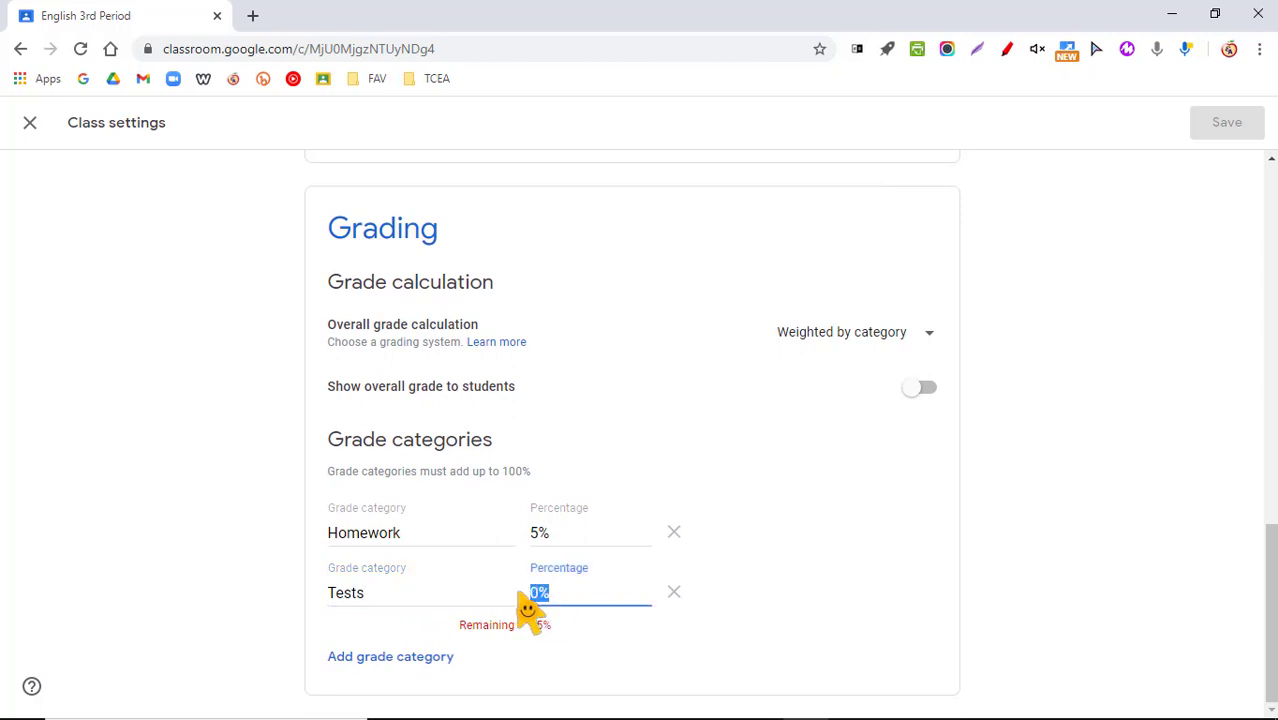
pyautogui.write('25')
pyautogui.click(805, 606)
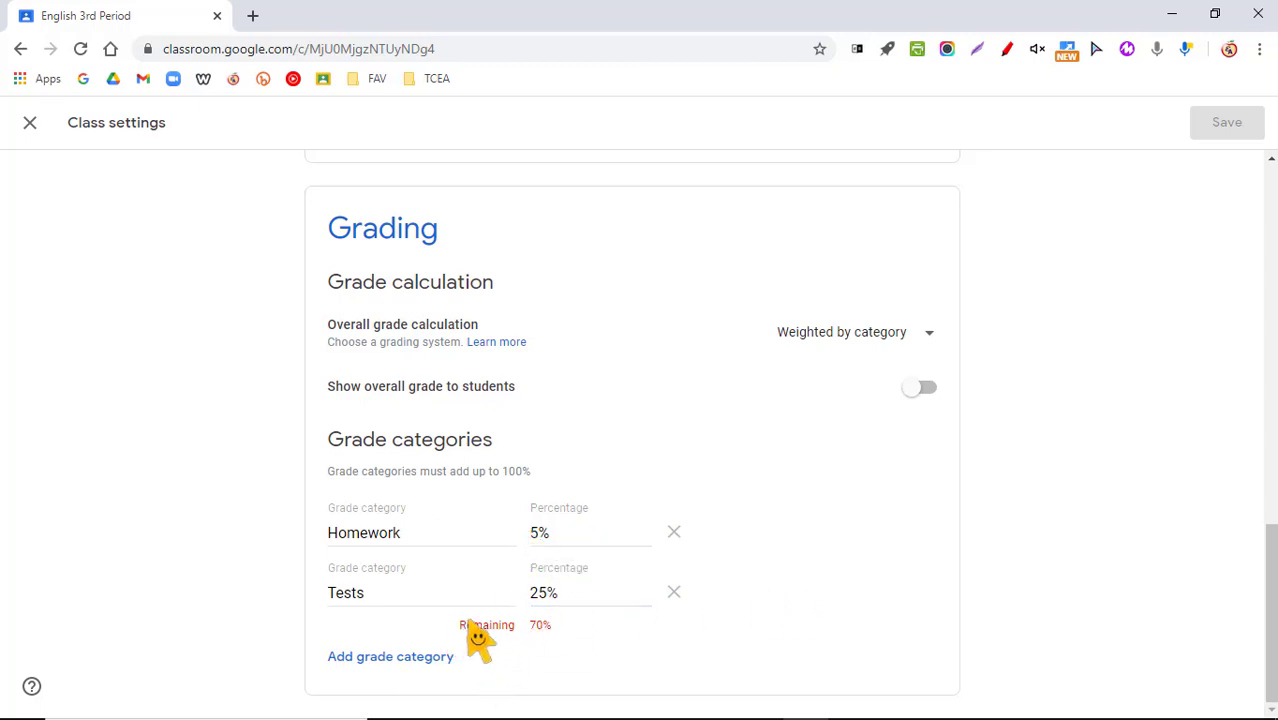
# Check the remaining percentage under the grade categories and set the Tests category to 95%.
pyautogui.moveTo(467, 623); pyautogui.dragTo(570, 630)
pyautogui.click(603, 625)
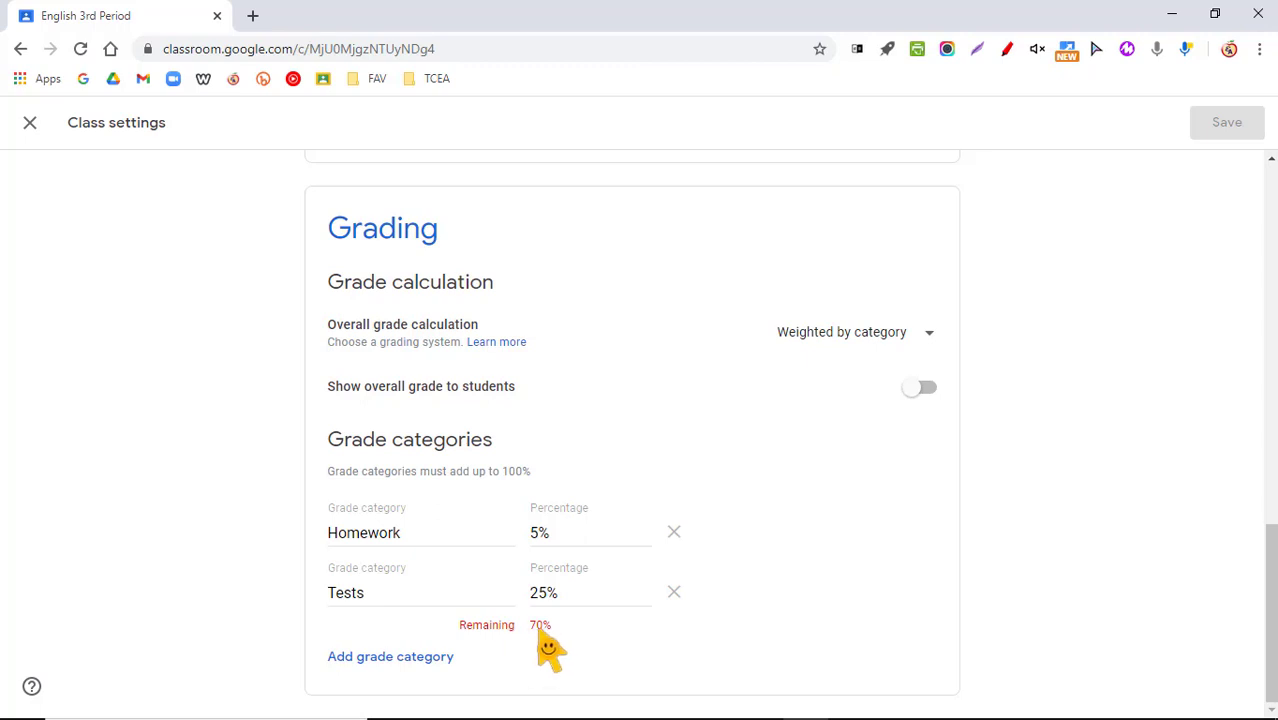
pyautogui.moveTo(327, 337); pyautogui.dragTo(359, 328)
pyautogui.click(337, 334)
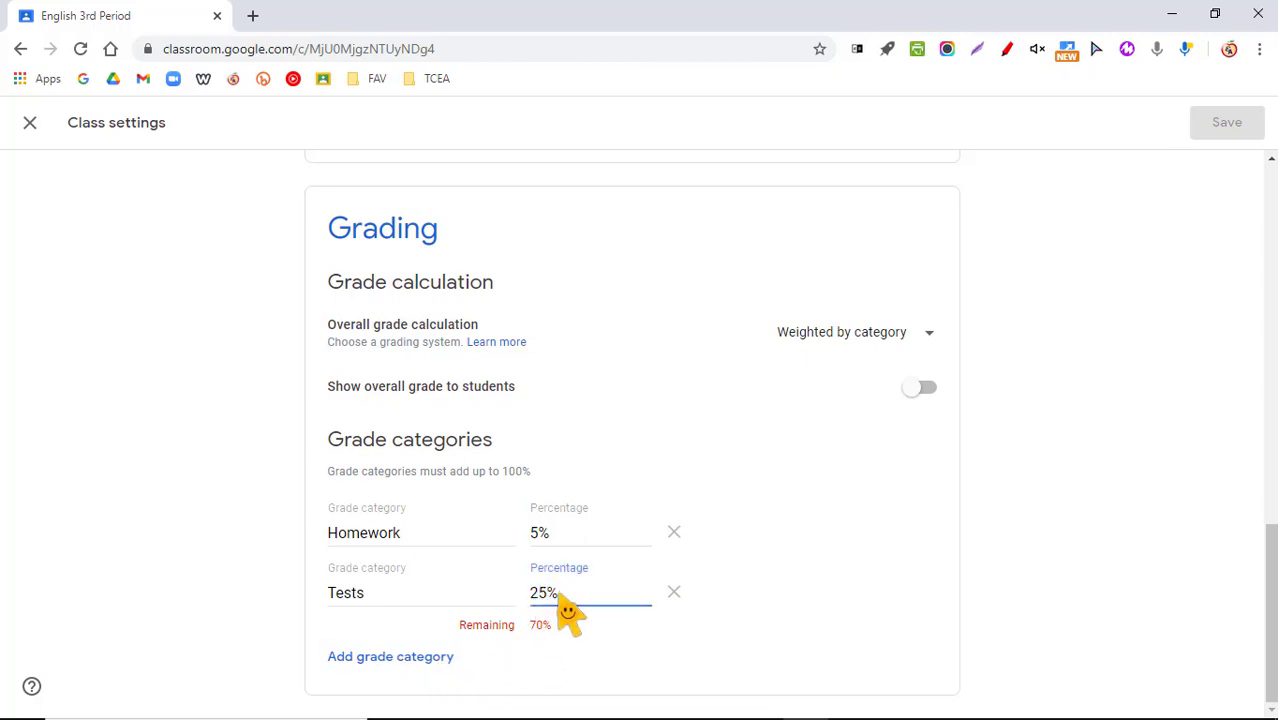
pyautogui.moveTo(548, 602); pyautogui.dragTo(532, 606)
pyautogui.write('95')
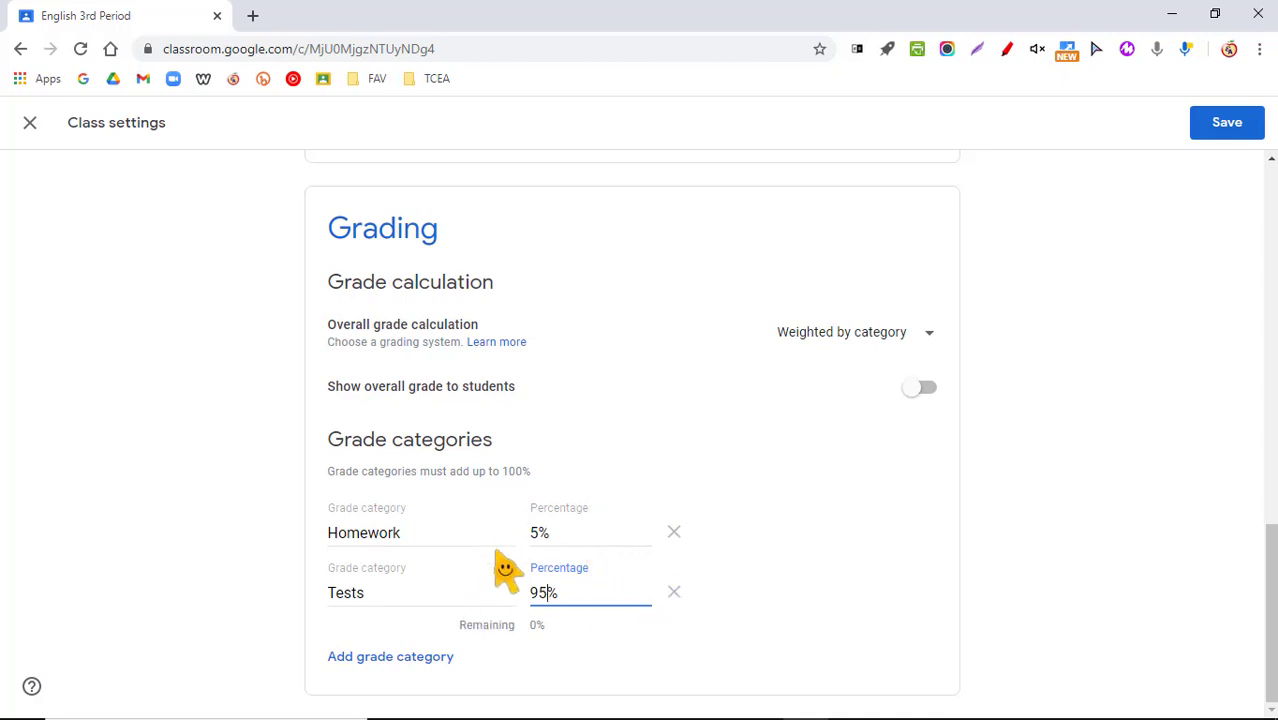
# Try "Total points" to check each category's default points, then return the overall grade calculation to "Weighted by category".
pyautogui.click(834, 340)
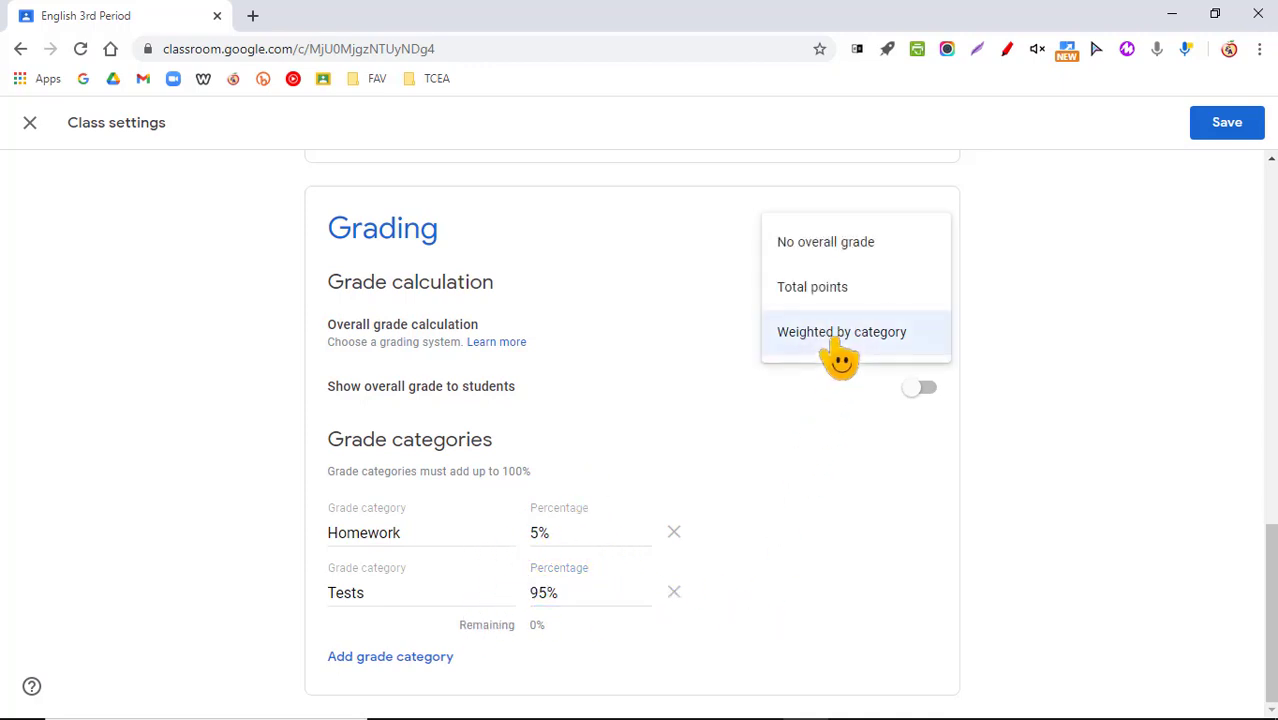
pyautogui.click(788, 298)
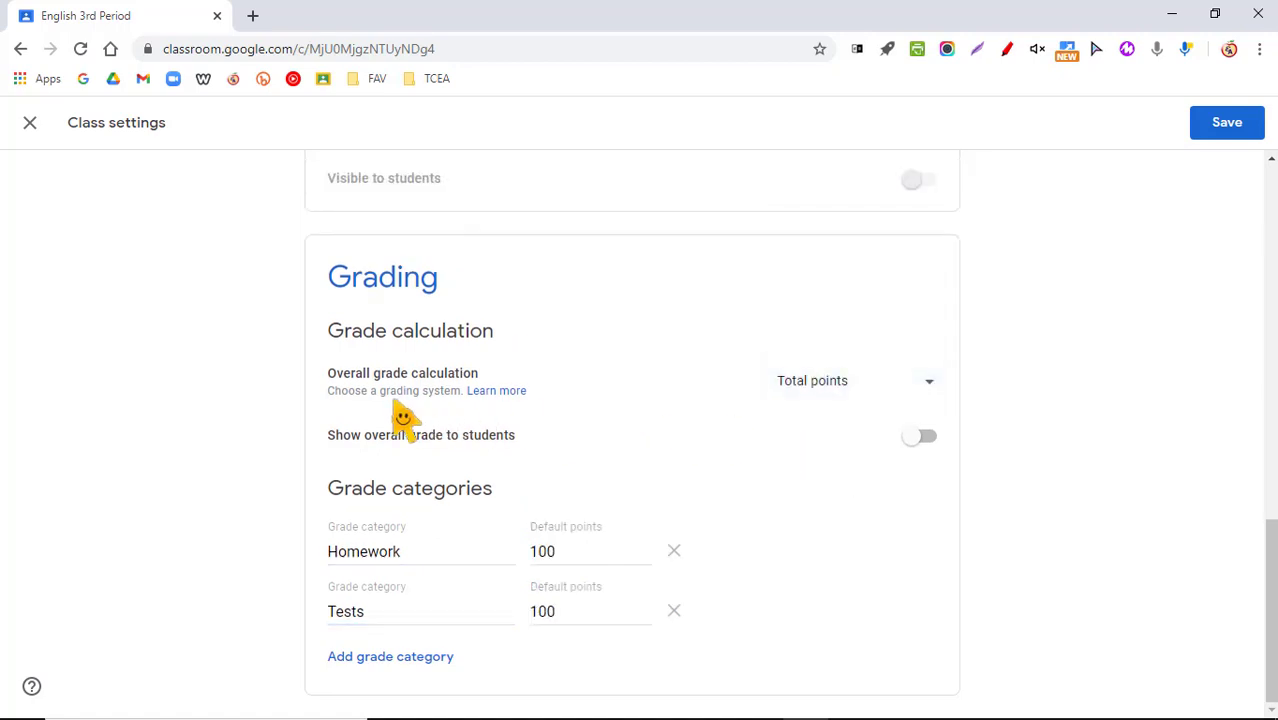
pyautogui.doubleClick(554, 549)
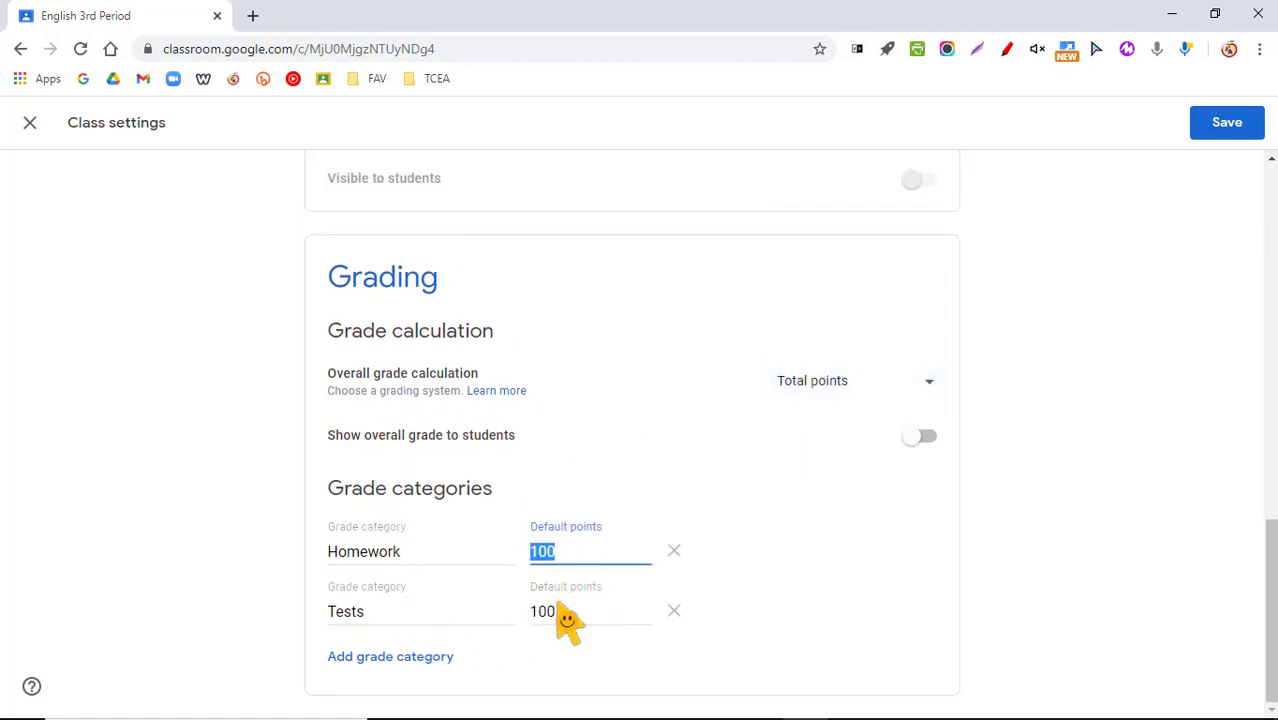
pyautogui.doubleClick(548, 612)
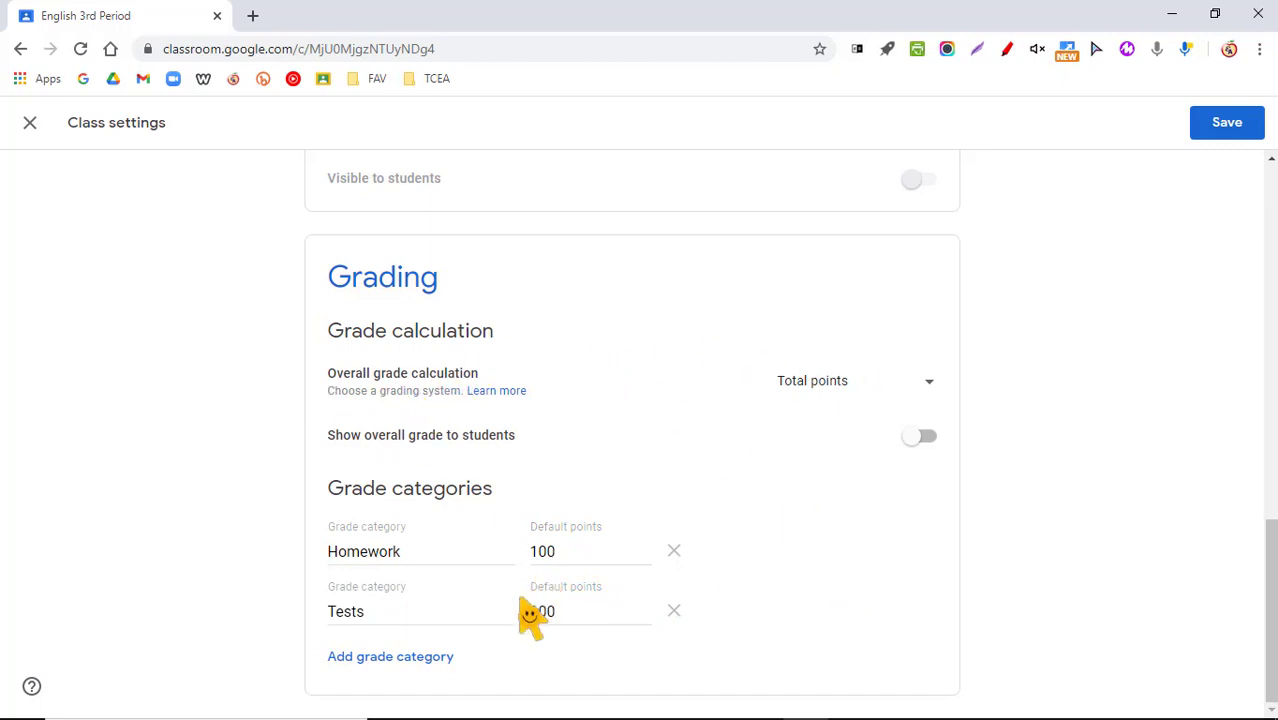
pyautogui.click(778, 386)
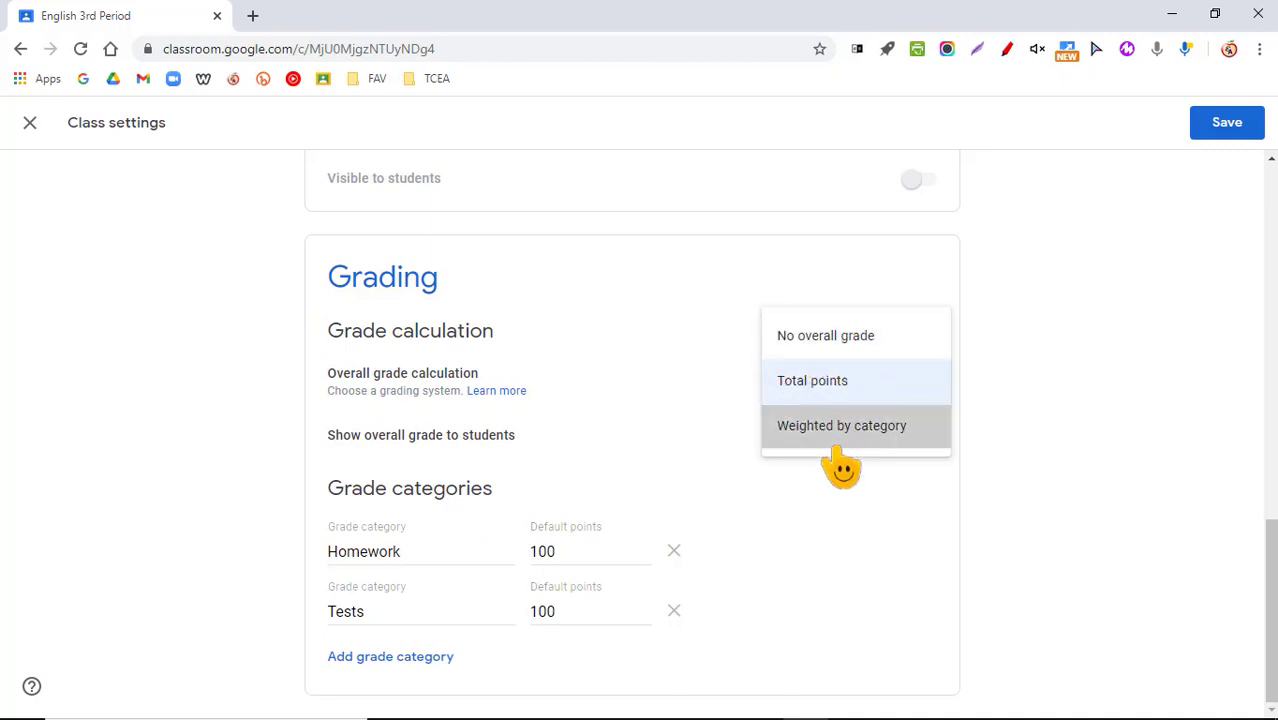
pyautogui.click(840, 430)
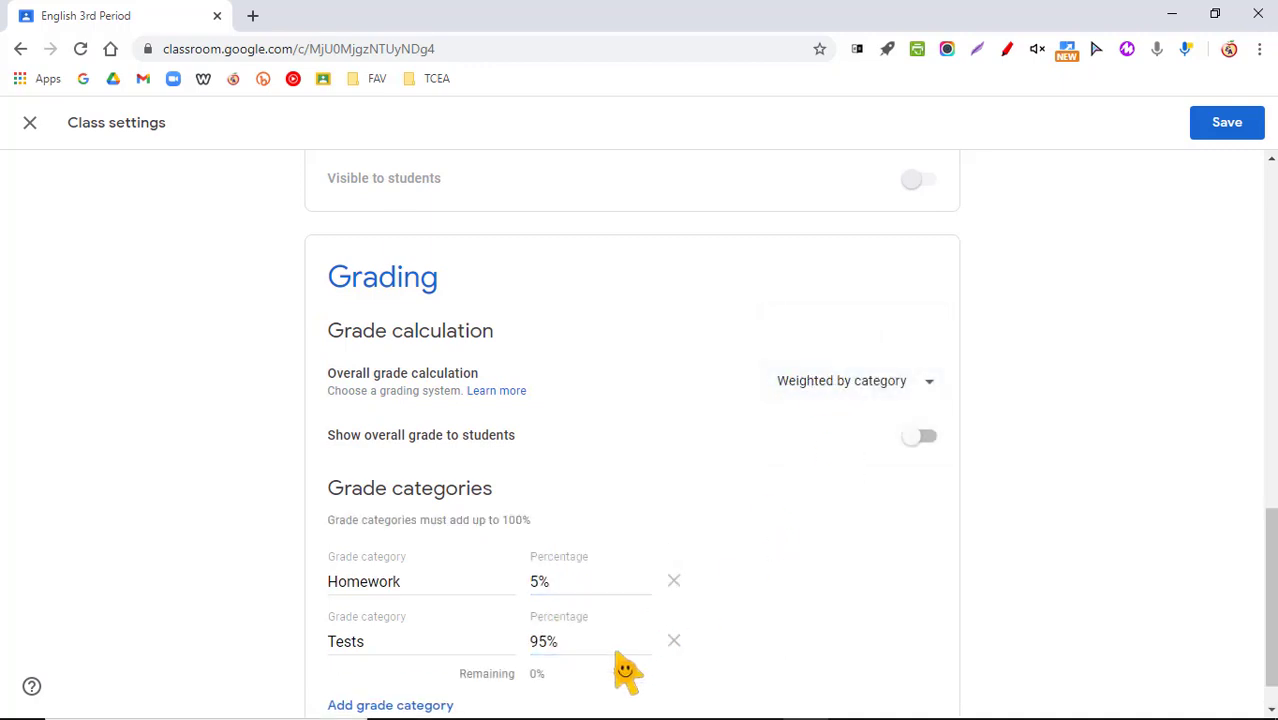
# Try "Show overall grade to students" and the "No overall grade" calculation, then set the calculation back to "Weighted by category".
pyautogui.moveTo(342, 436); pyautogui.dragTo(521, 440)
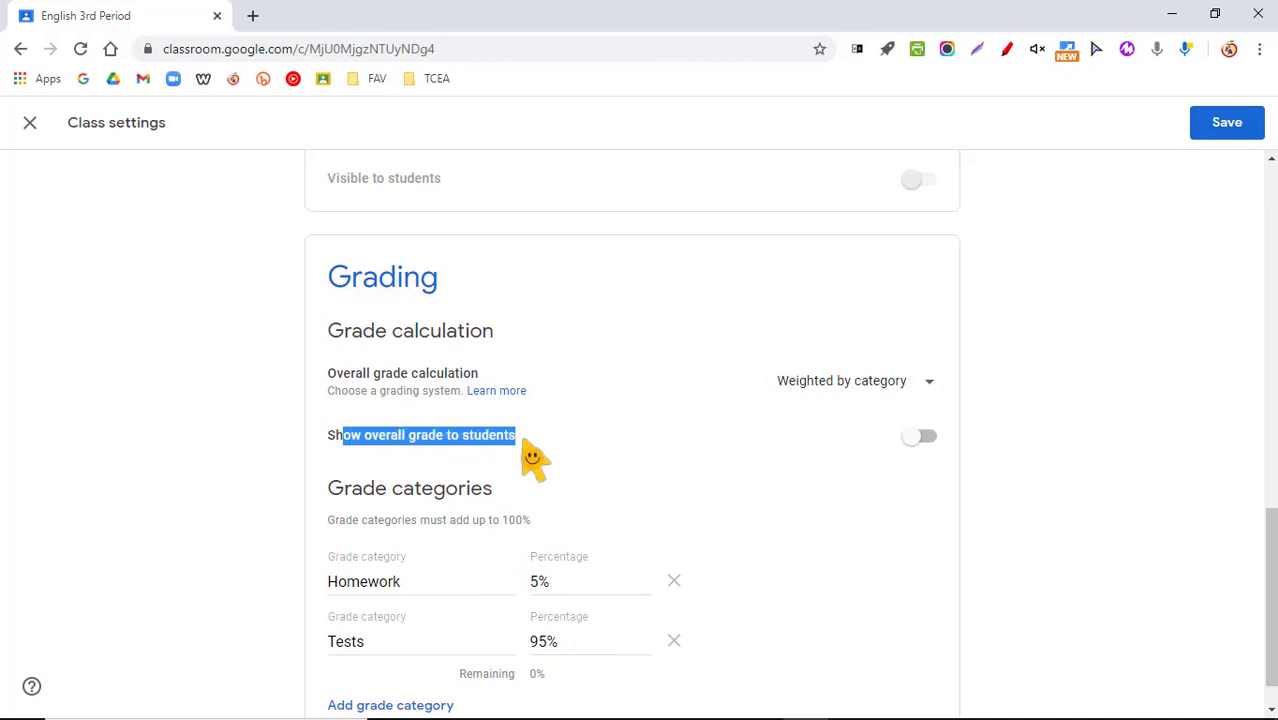
pyautogui.click(924, 437)
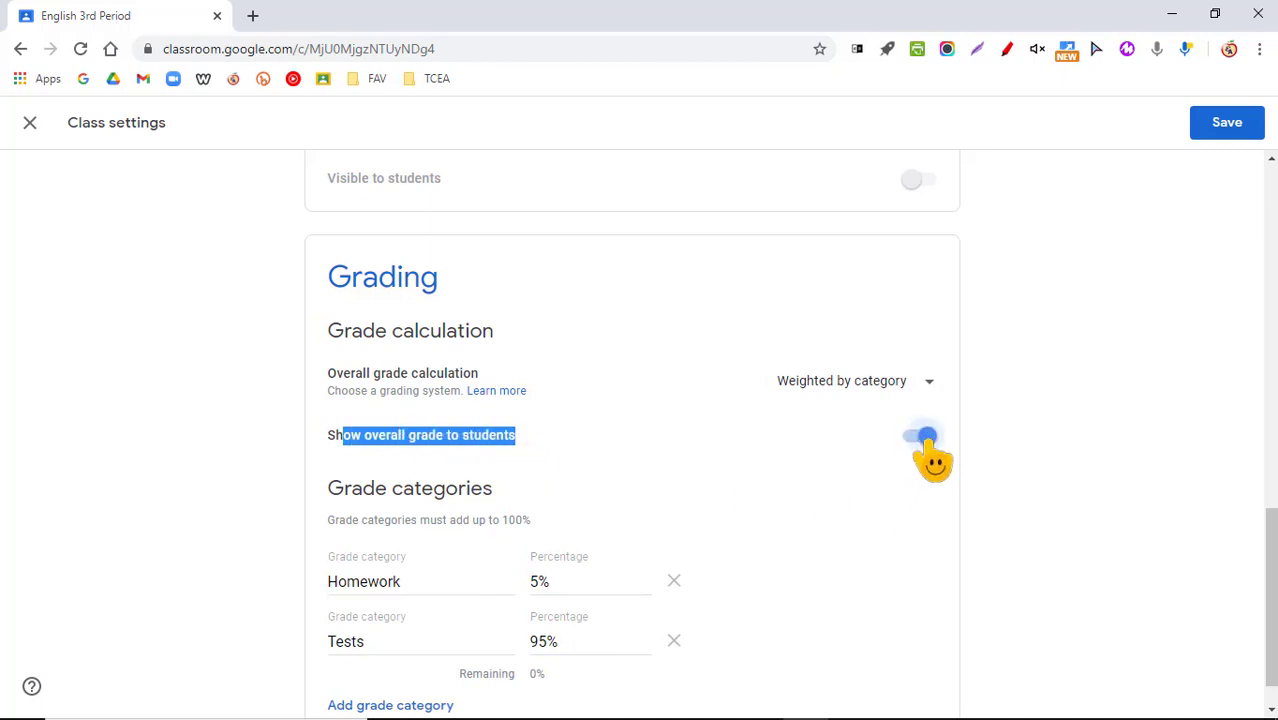
pyautogui.click(868, 385)
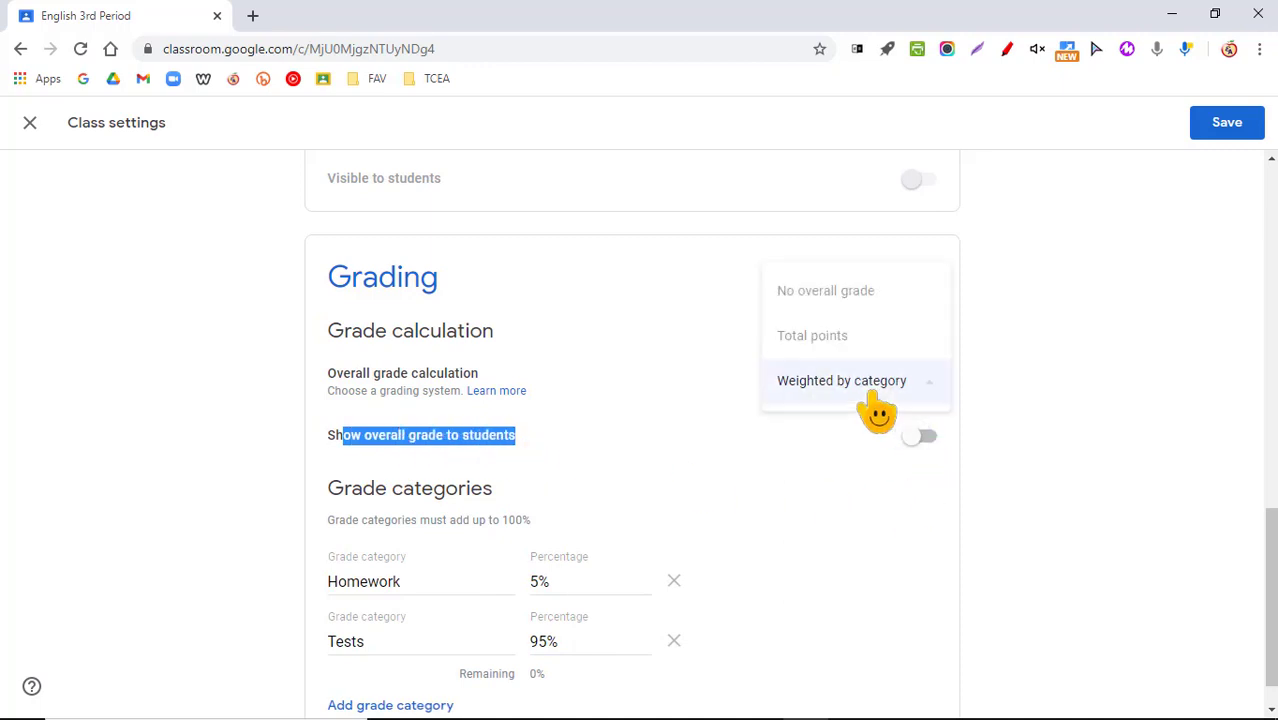
pyautogui.click(840, 300)
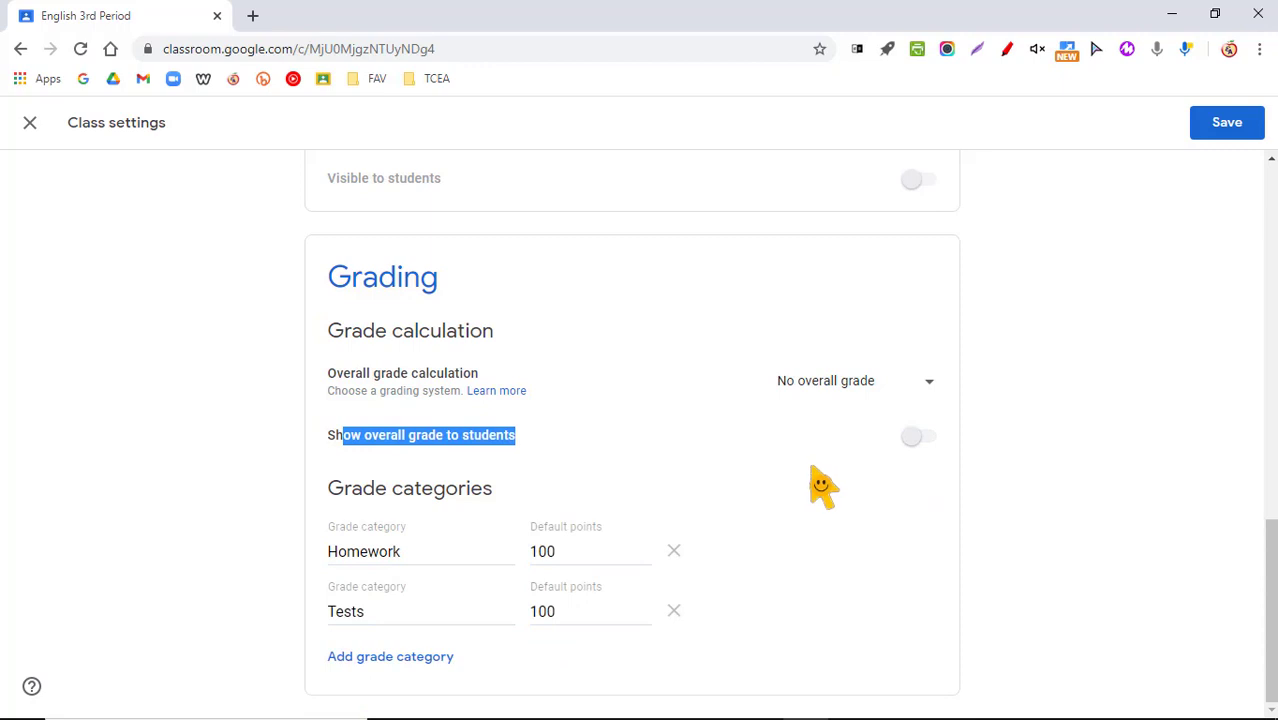
pyautogui.click(912, 437)
pyautogui.click(826, 384)
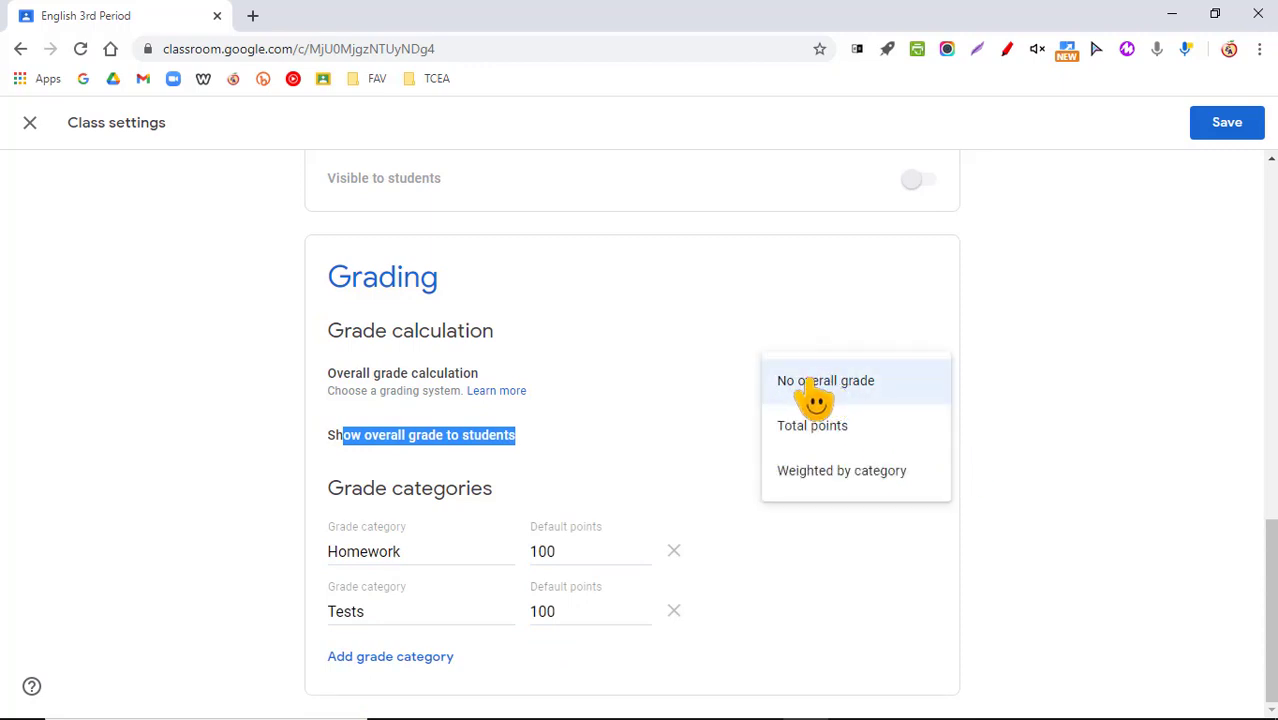
pyautogui.click(688, 423)
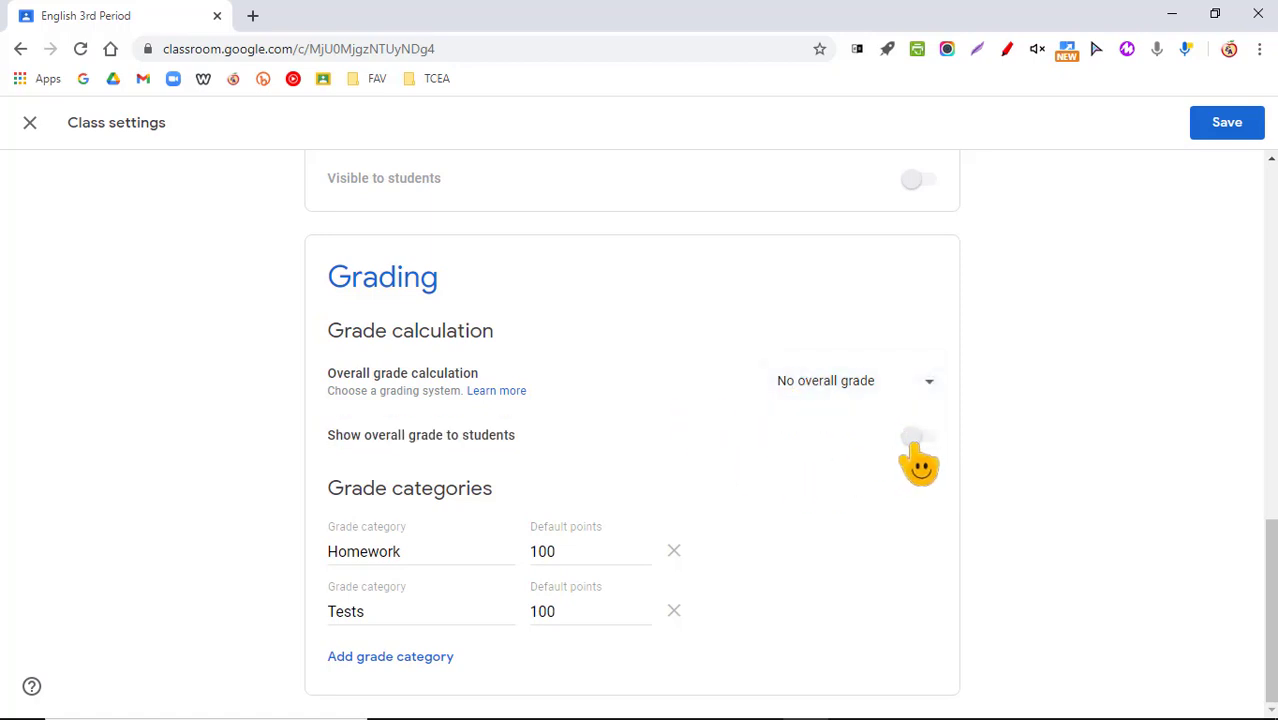
pyautogui.tripleClick(495, 436)
pyautogui.click(822, 390)
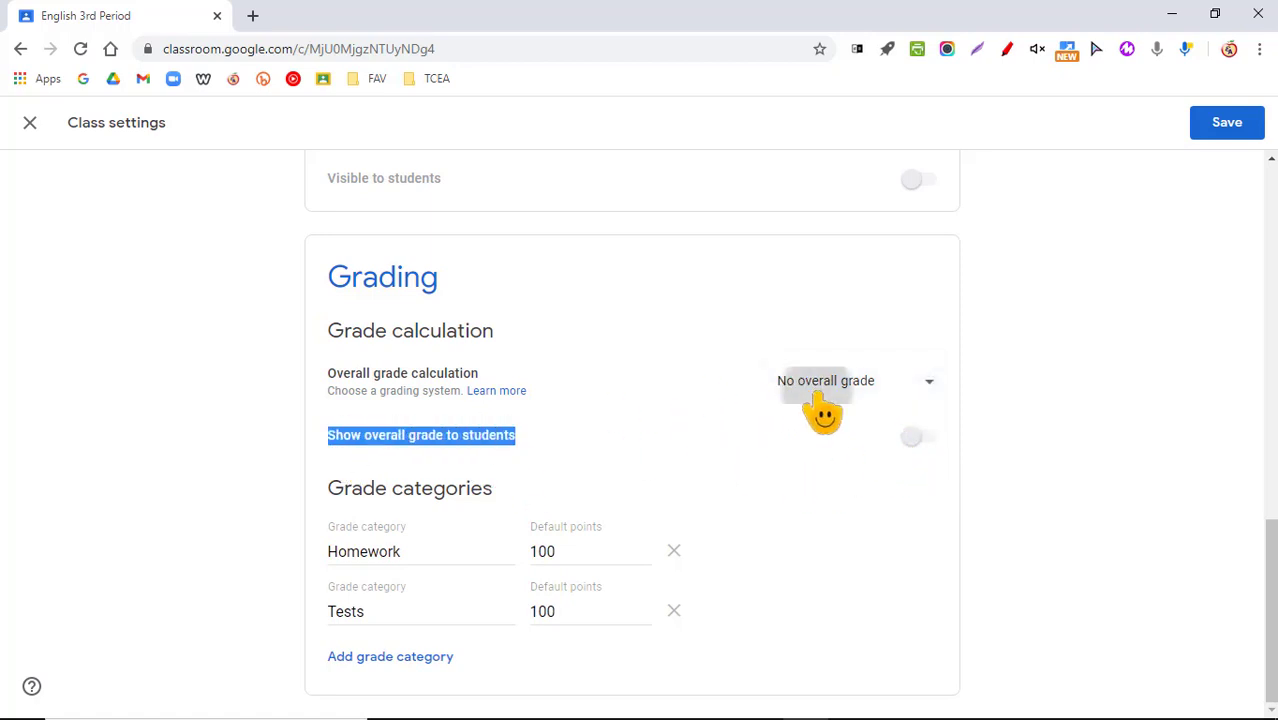
pyautogui.click(833, 472)
# Save the class settings with the weighted grade categories.
pyautogui.scroll(-1, 807, 580)
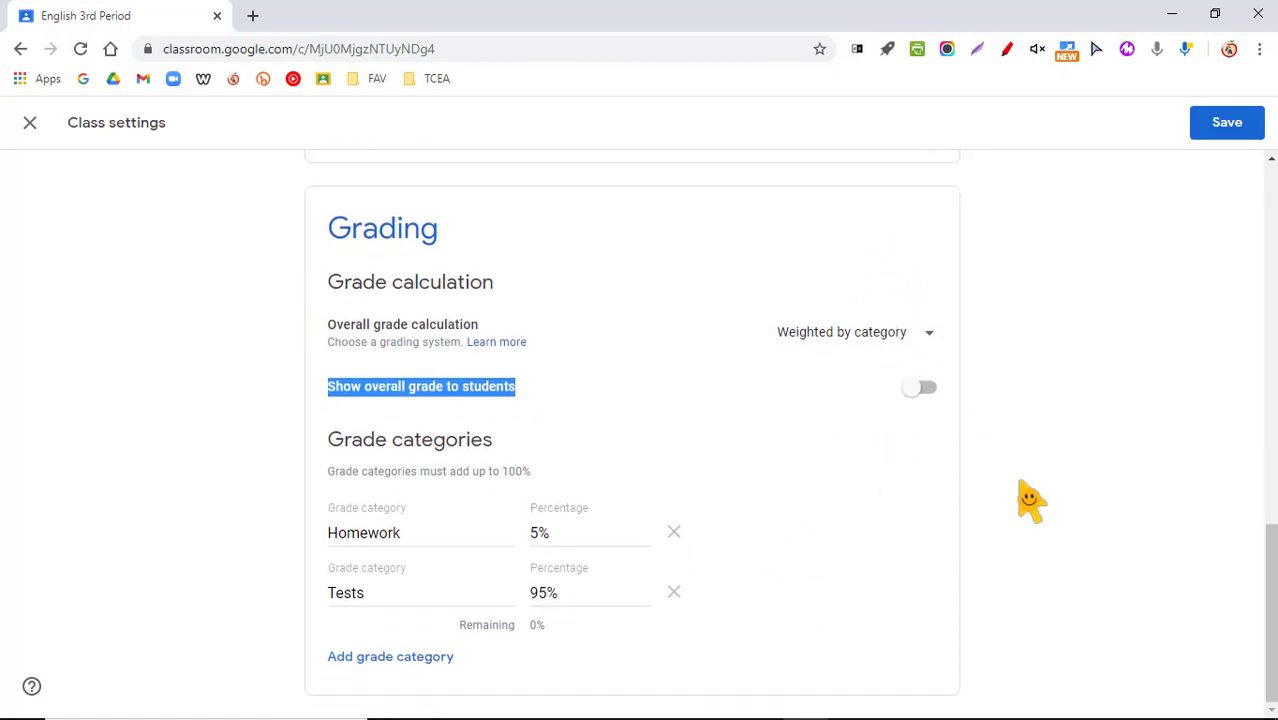
pyautogui.scroll(5, 1025, 500)
pyautogui.scroll(8, 1027, 499)
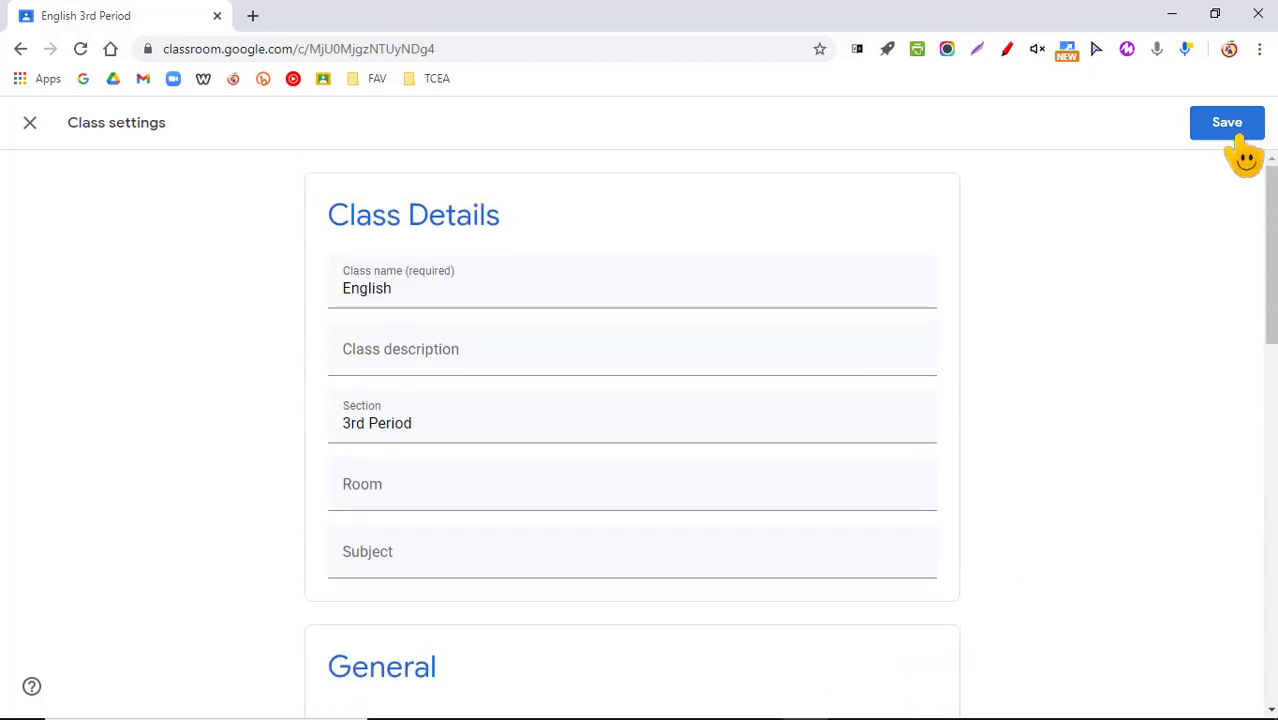
pyautogui.click(1237, 140)
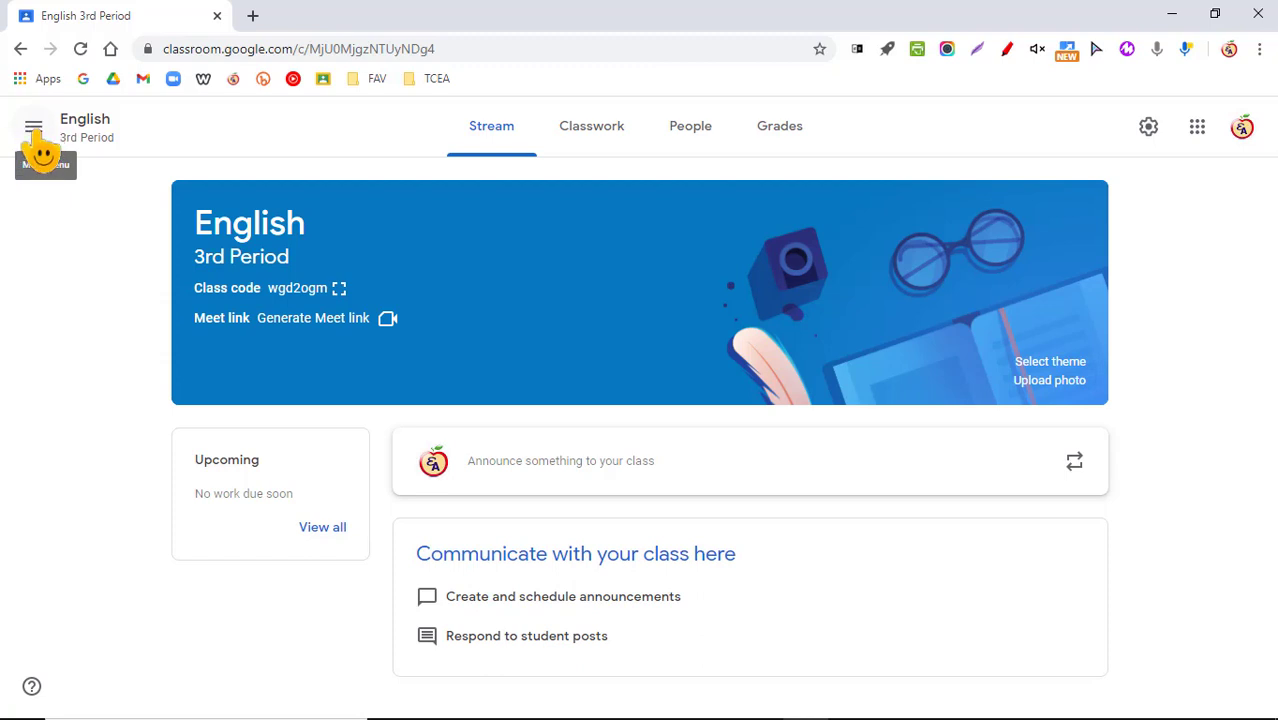
# Go from the English class to the Classes overview and look over the class cards.
pyautogui.click(33, 128)
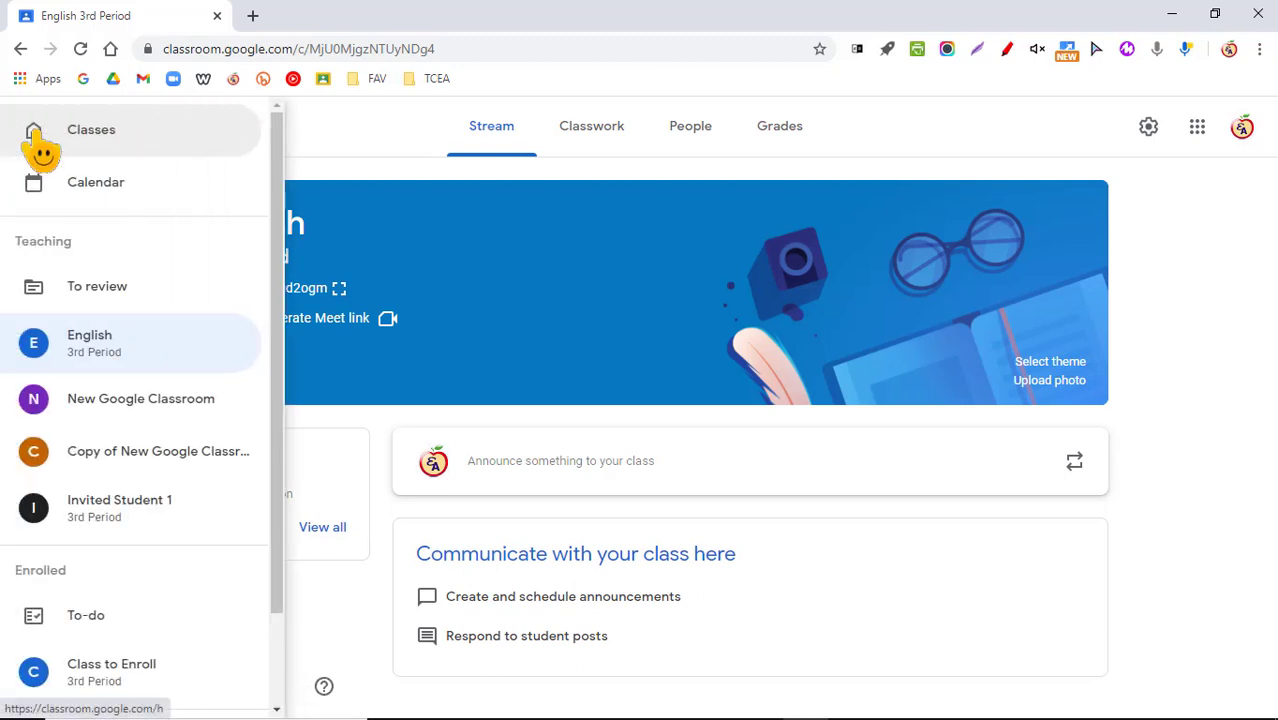
pyautogui.click(91, 130)
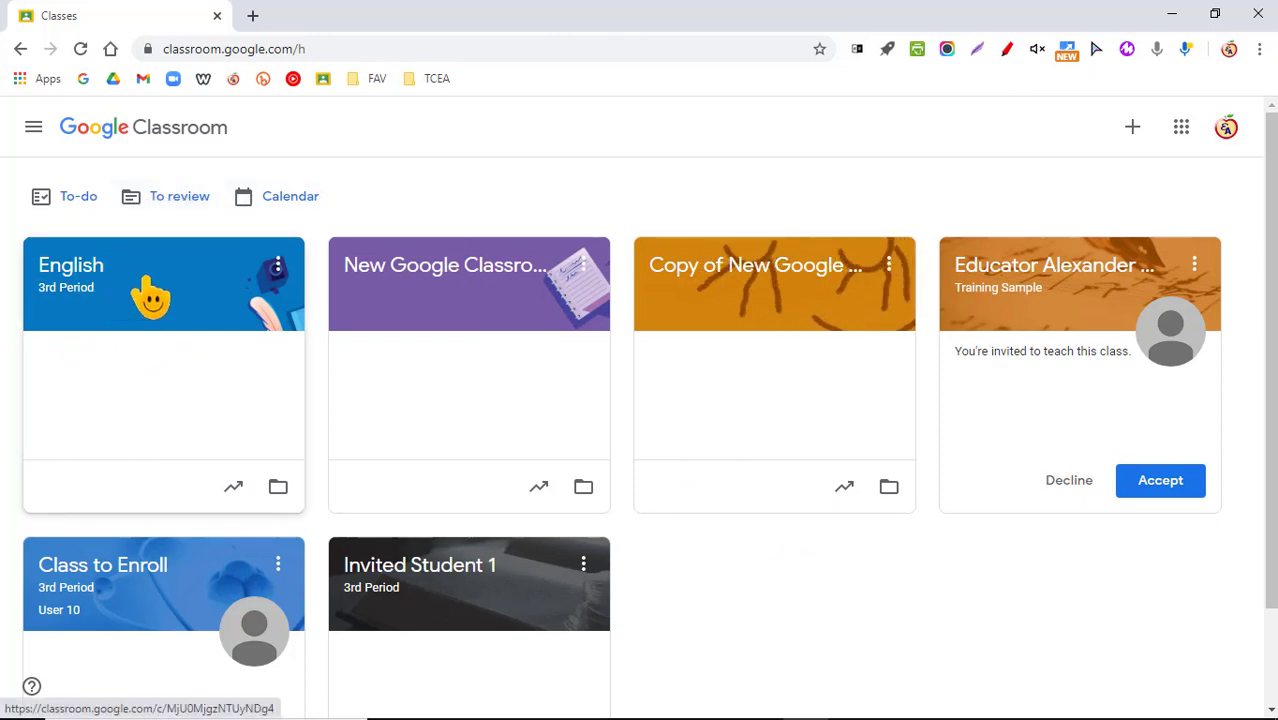
pyautogui.moveTo(151, 297)
pyautogui.mouseDown()
pyautogui.moveTo(442, 308)
pyautogui.moveTo(863, 382)
pyautogui.moveTo(673, 508)
pyautogui.moveTo(251, 365)
pyautogui.moveTo(234, 456)
pyautogui.moveTo(736, 465)
pyautogui.moveTo(928, 258)
pyautogui.moveTo(165, 297)
pyautogui.mouseUp()
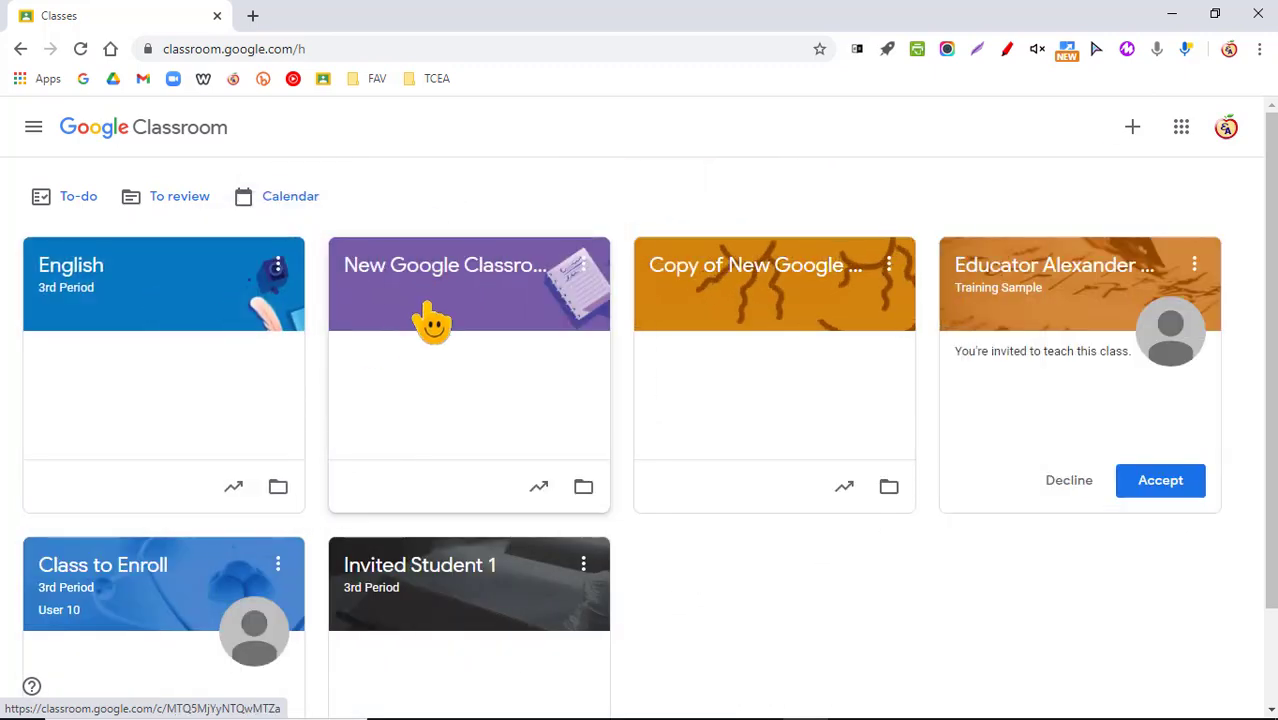
pyautogui.moveTo(431, 320)
pyautogui.mouseDown()
pyautogui.moveTo(768, 570)
pyautogui.moveTo(961, 302)
pyautogui.moveTo(448, 245)
pyautogui.moveTo(542, 622)
pyautogui.moveTo(396, 315)
pyautogui.moveTo(422, 314)
pyautogui.mouseUp()
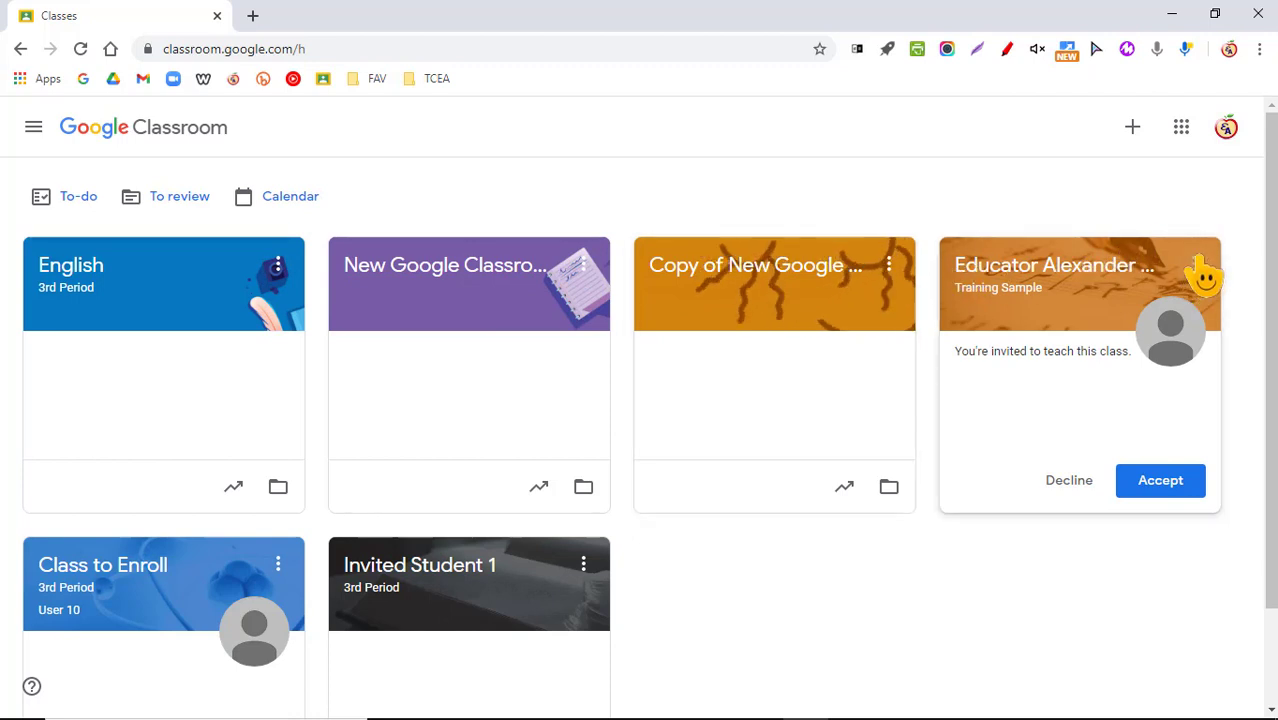
# Review the positions offered for moving the English class card, then close the dialog without moving it.
pyautogui.click(278, 268)
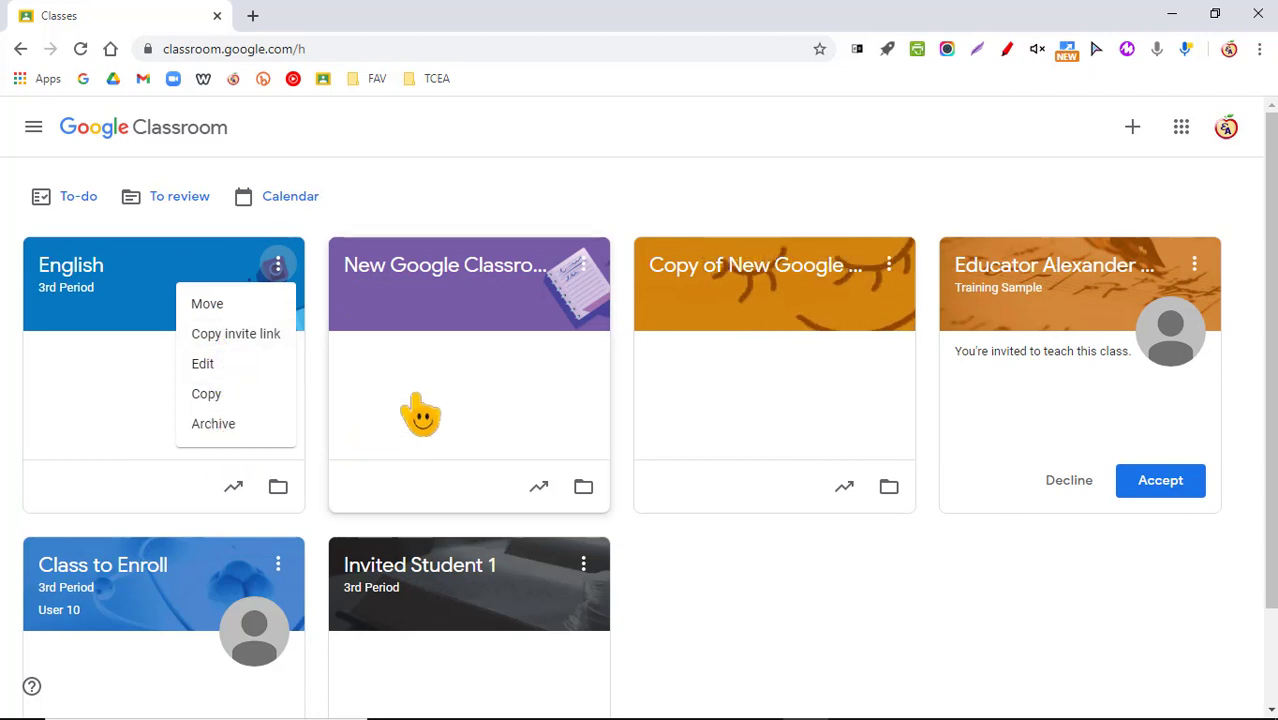
pyautogui.click(210, 305)
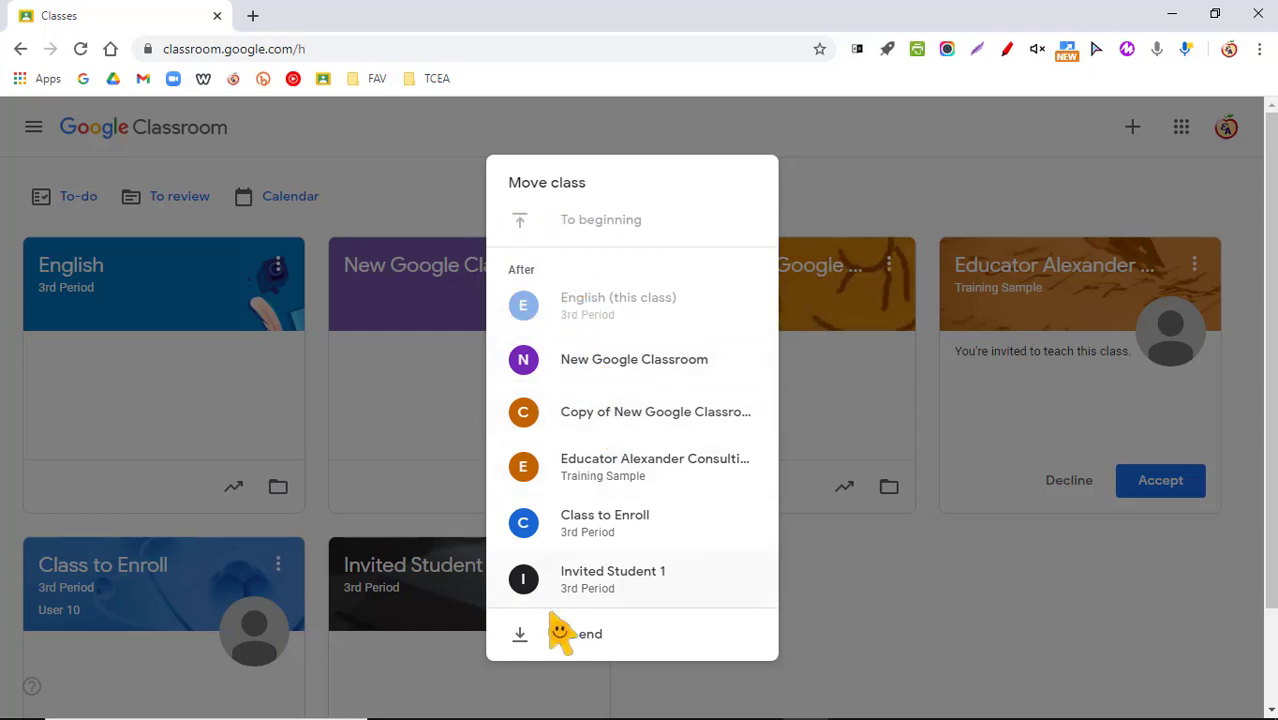
pyautogui.click(905, 606)
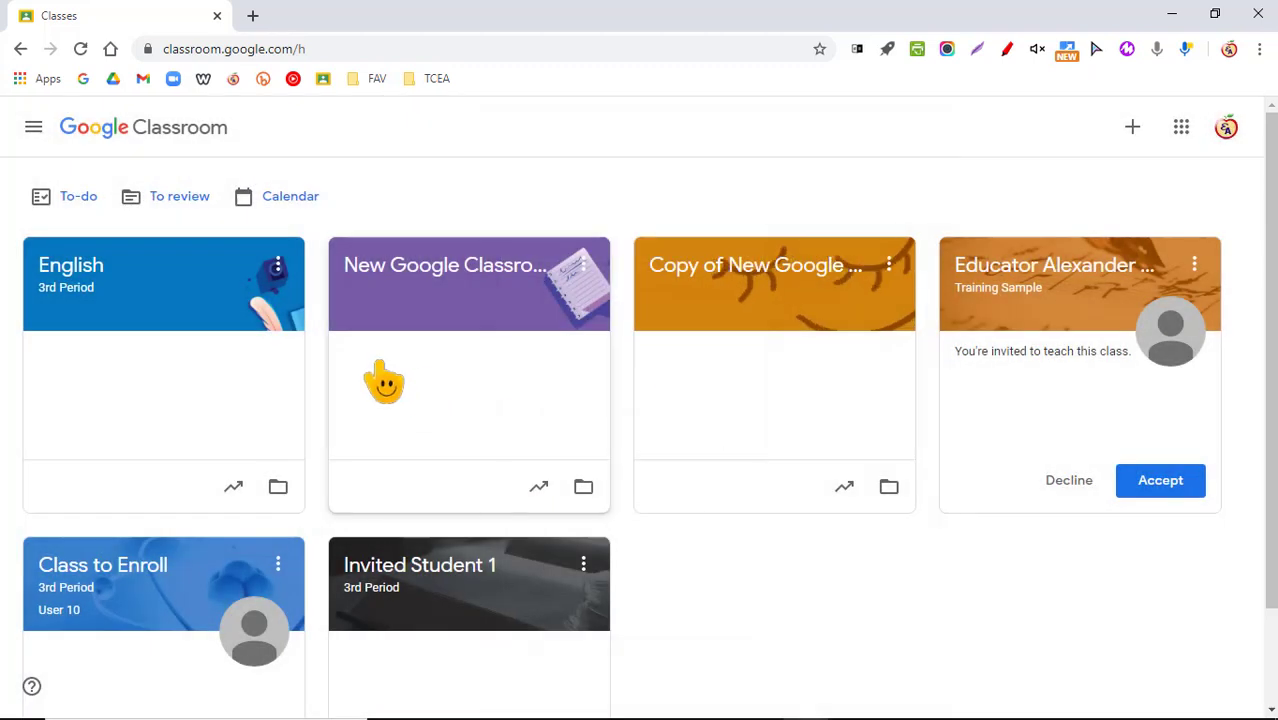
# Copy the invite link of the English 3rd Period class from its card.
pyautogui.moveTo(243, 325); pyautogui.dragTo(253, 292)
pyautogui.click(277, 266)
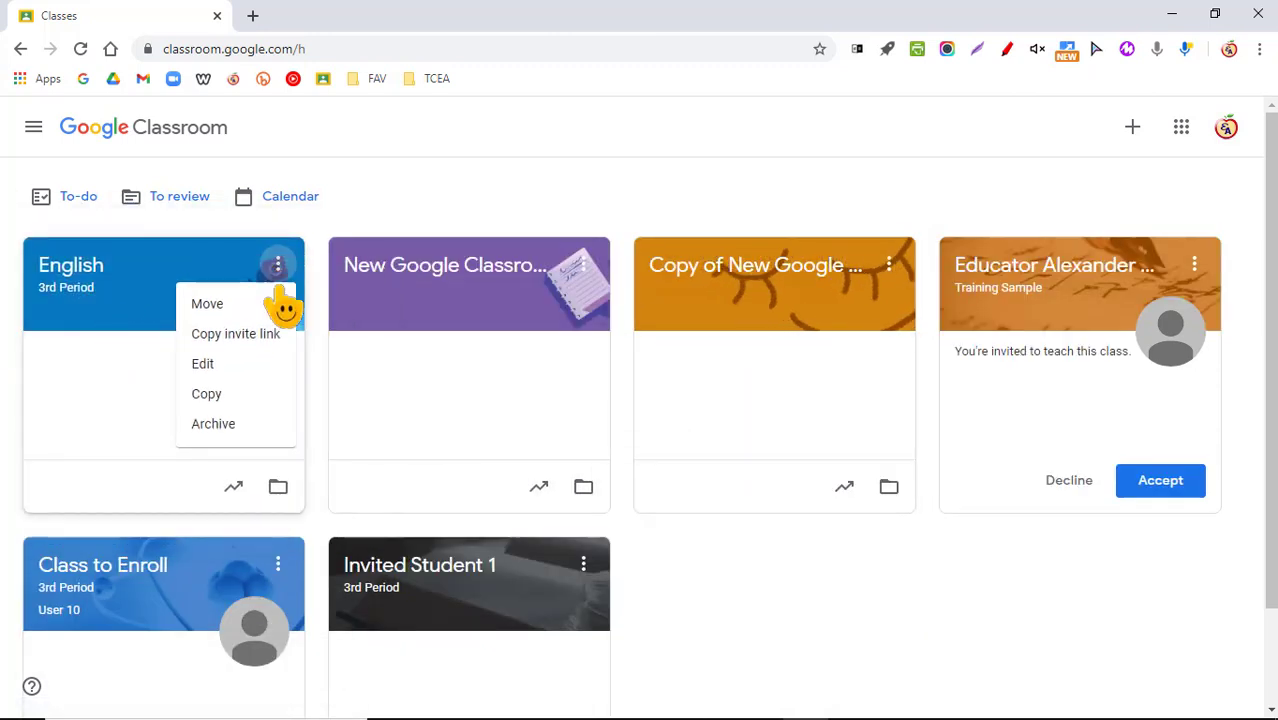
pyautogui.click(228, 336)
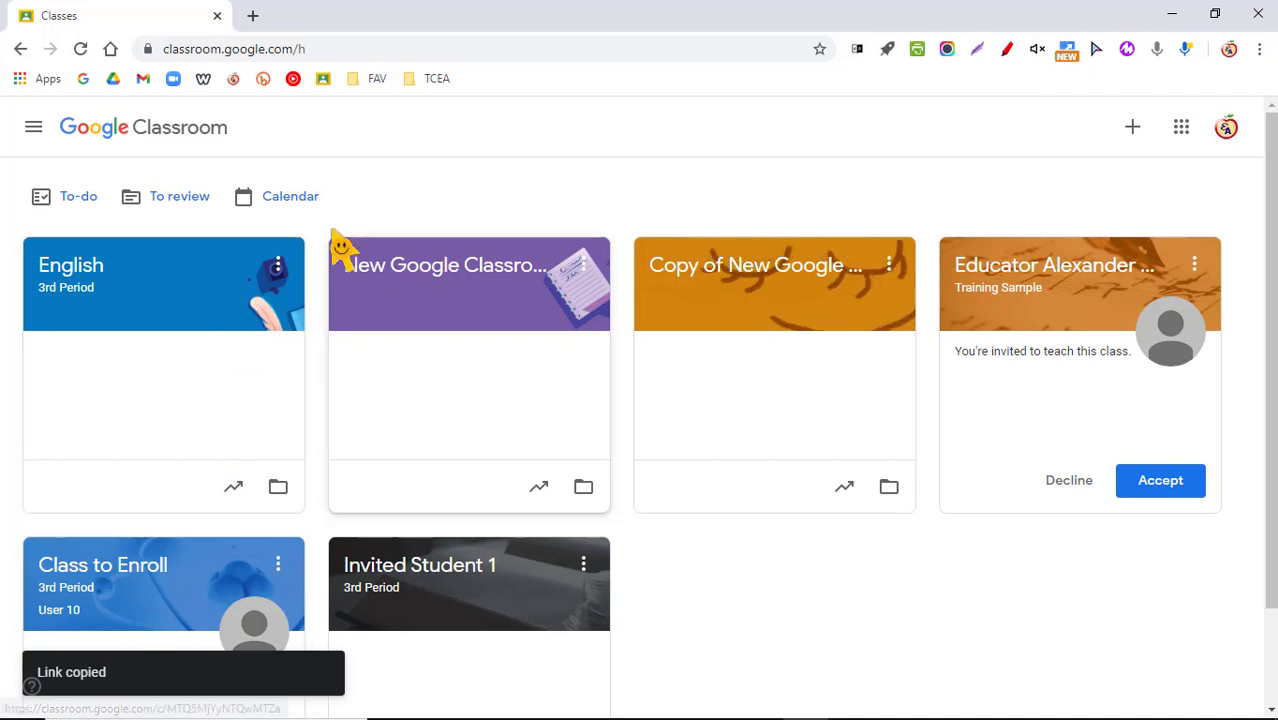
# Review the editable name, section, subject and room details of the English class, then cancel without changes.
pyautogui.click(277, 270)
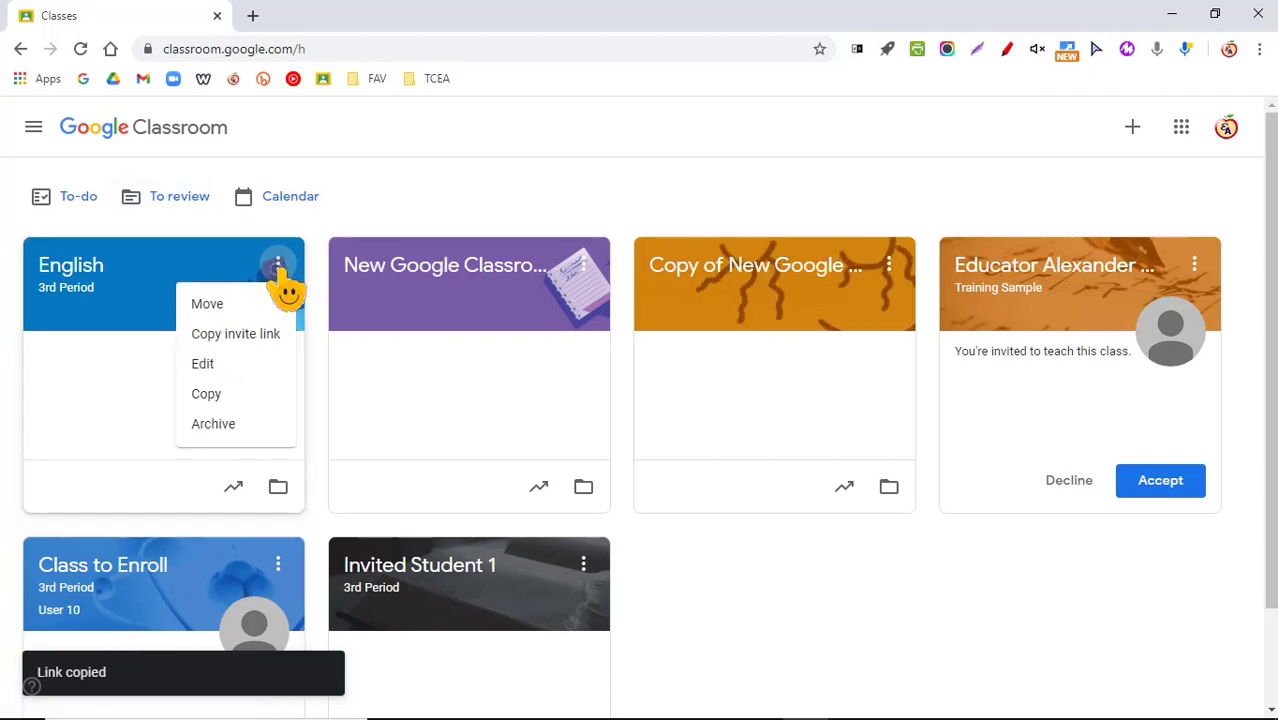
pyautogui.click(203, 366)
pyautogui.moveTo(487, 316); pyautogui.dragTo(392, 316)
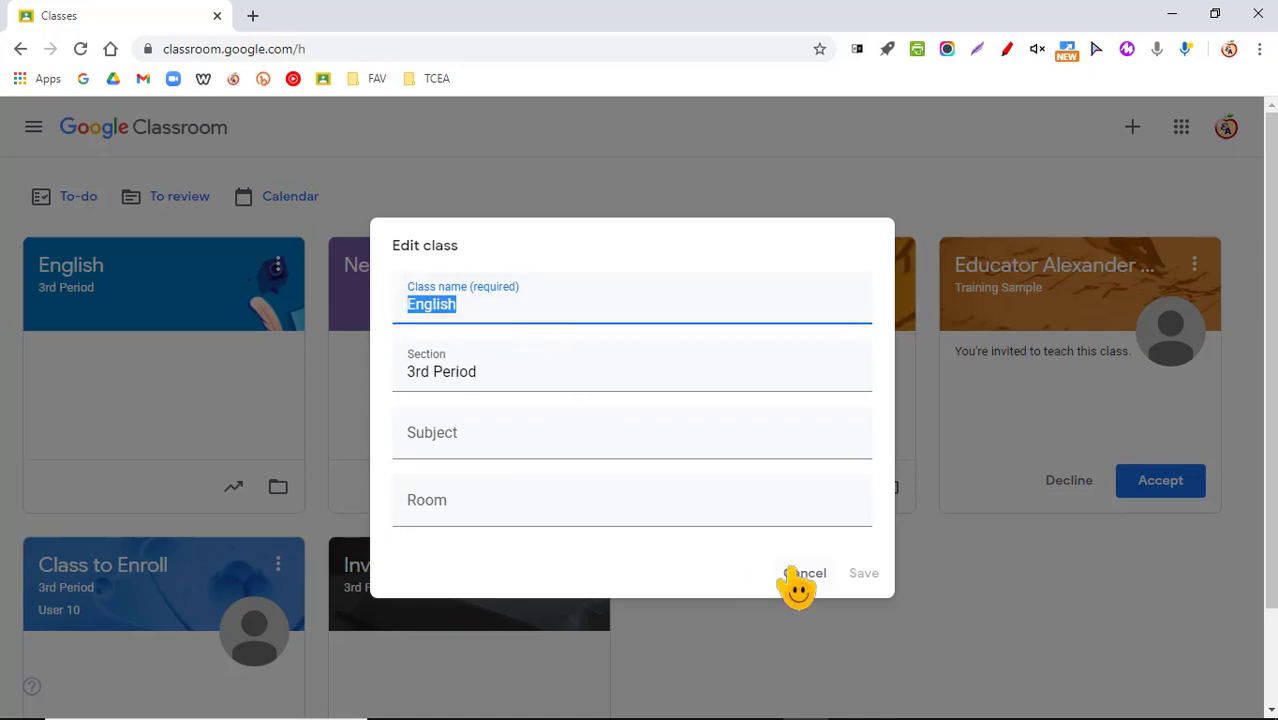
pyautogui.click(799, 573)
# Read the notice about archiving the English class, then cancel without archiving it.
pyautogui.click(278, 266)
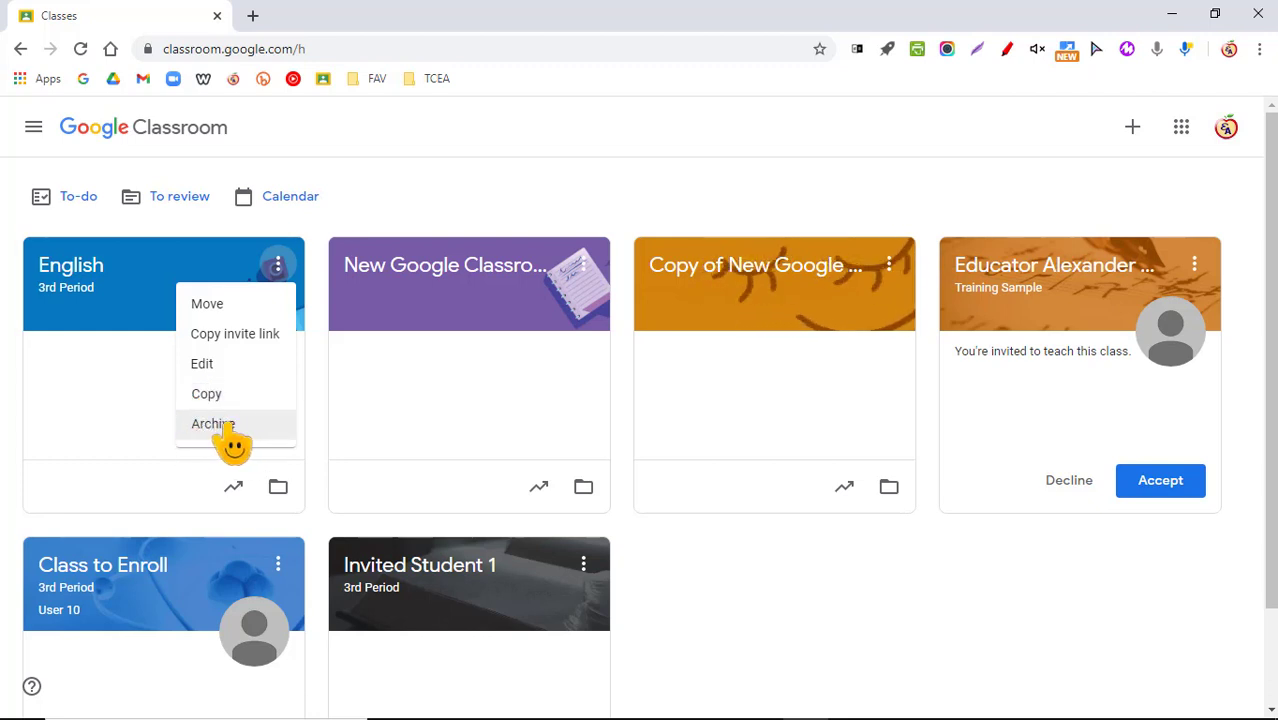
pyautogui.click(213, 424)
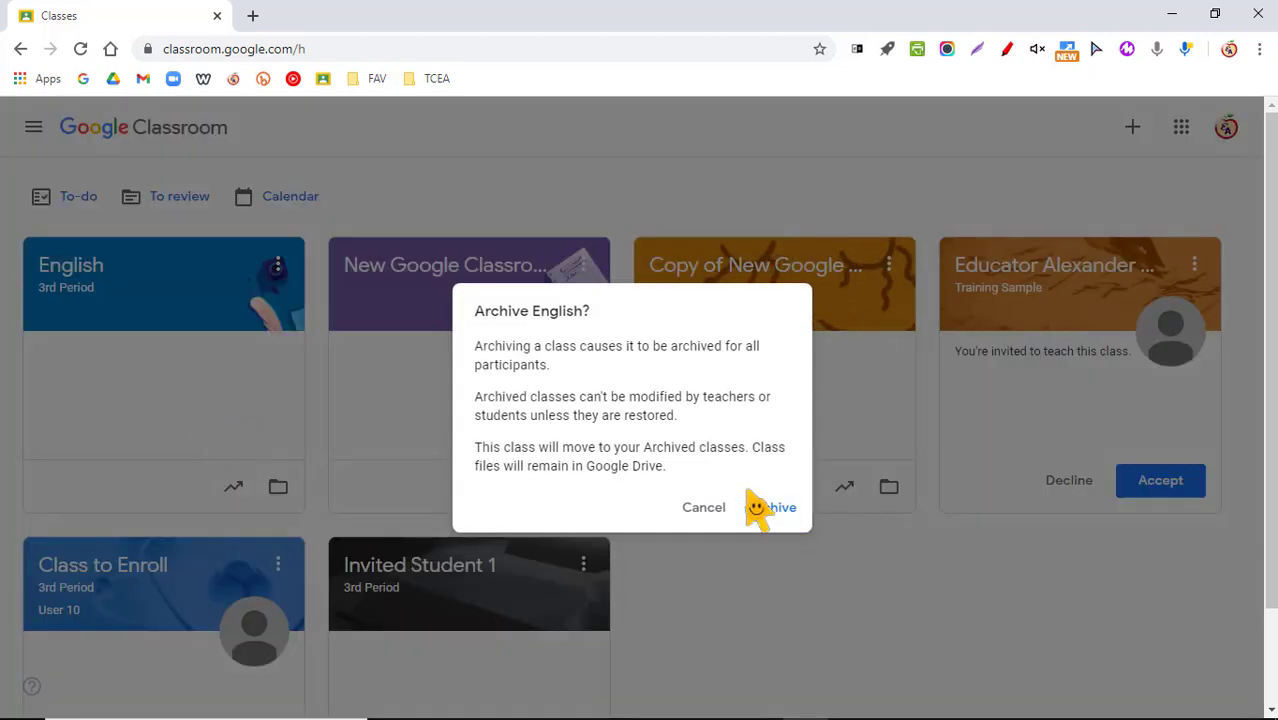
pyautogui.click(704, 508)
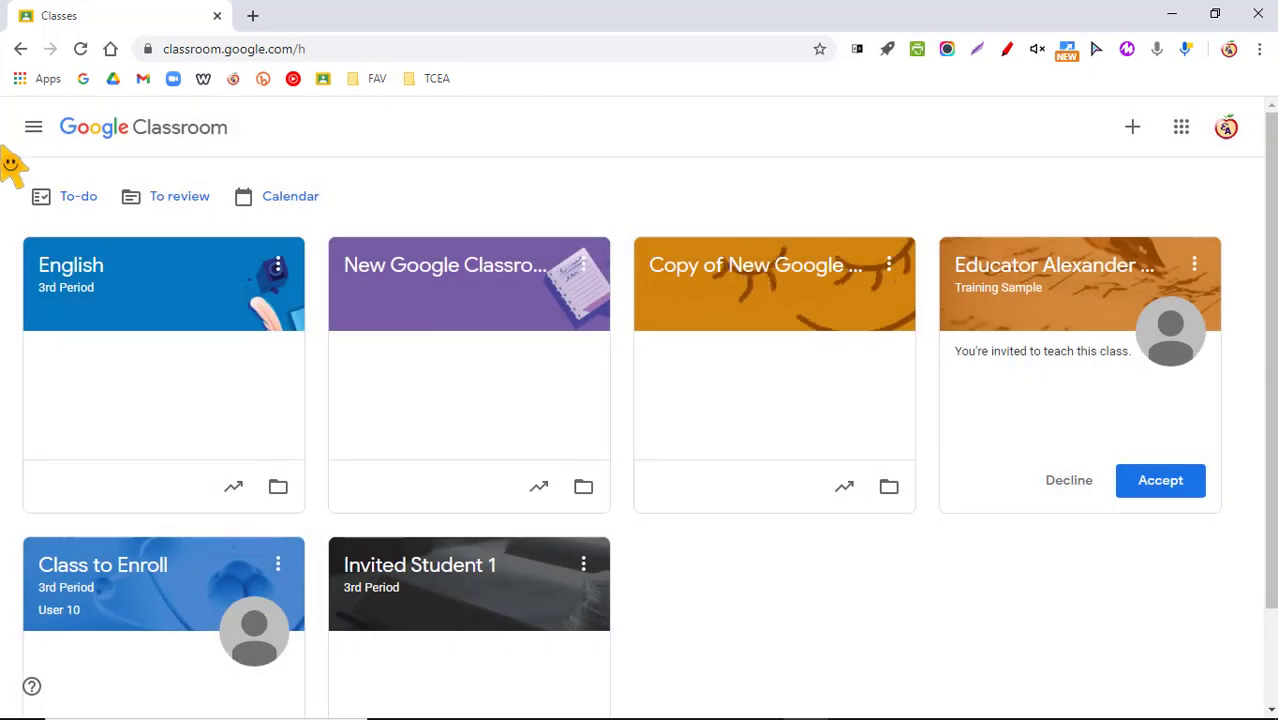
# Locate the Archived classes entry in the site navigation, then return to the class cards without opening it.
pyautogui.click(33, 128)
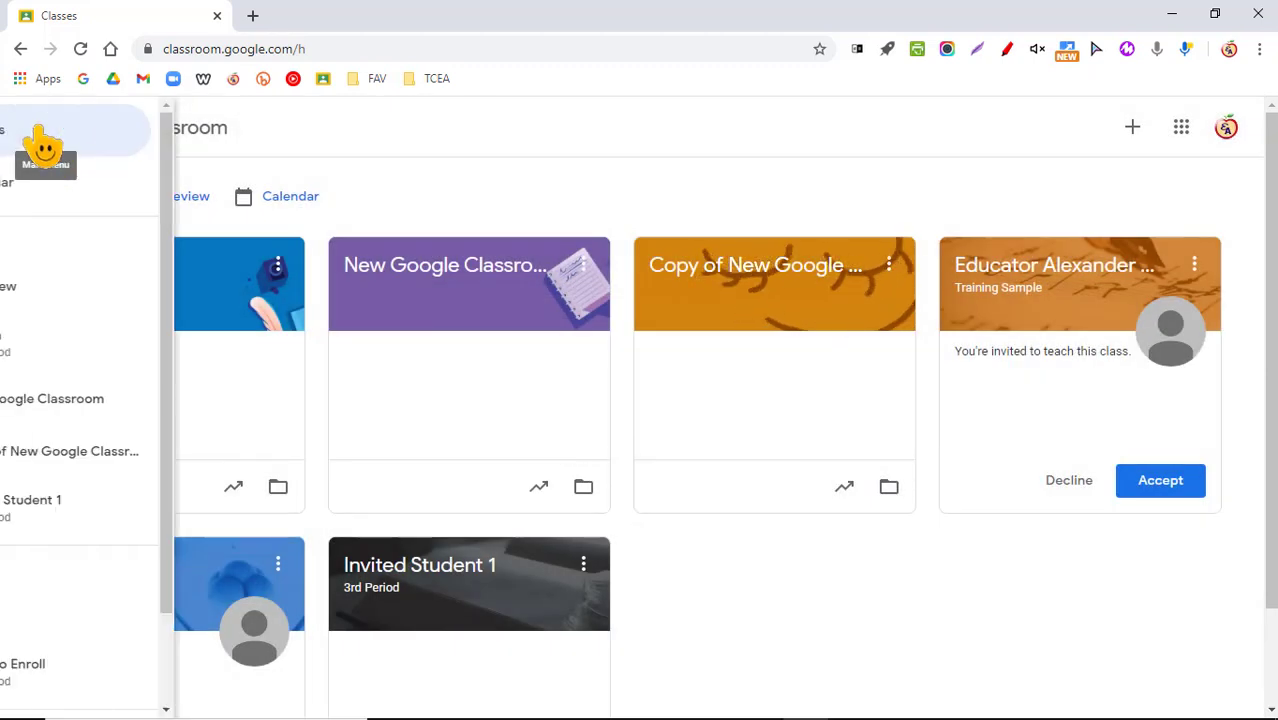
pyautogui.scroll(-1, 195, 499)
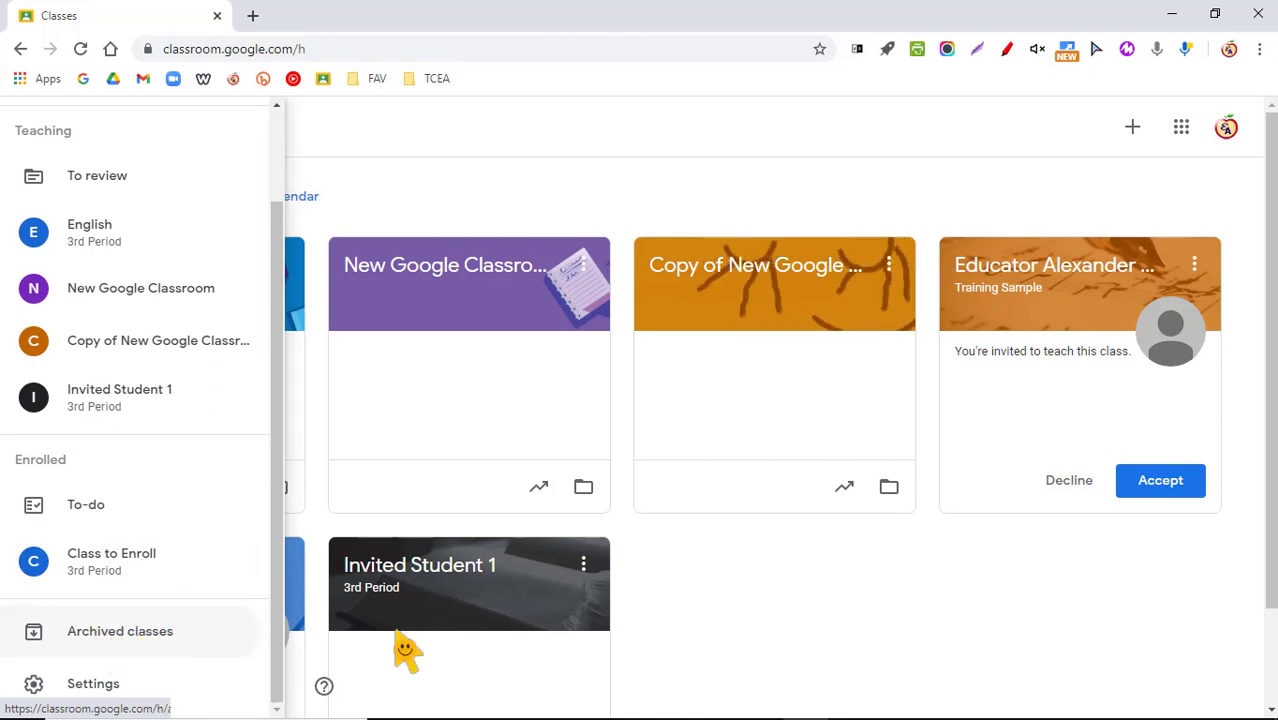
pyautogui.click(668, 612)
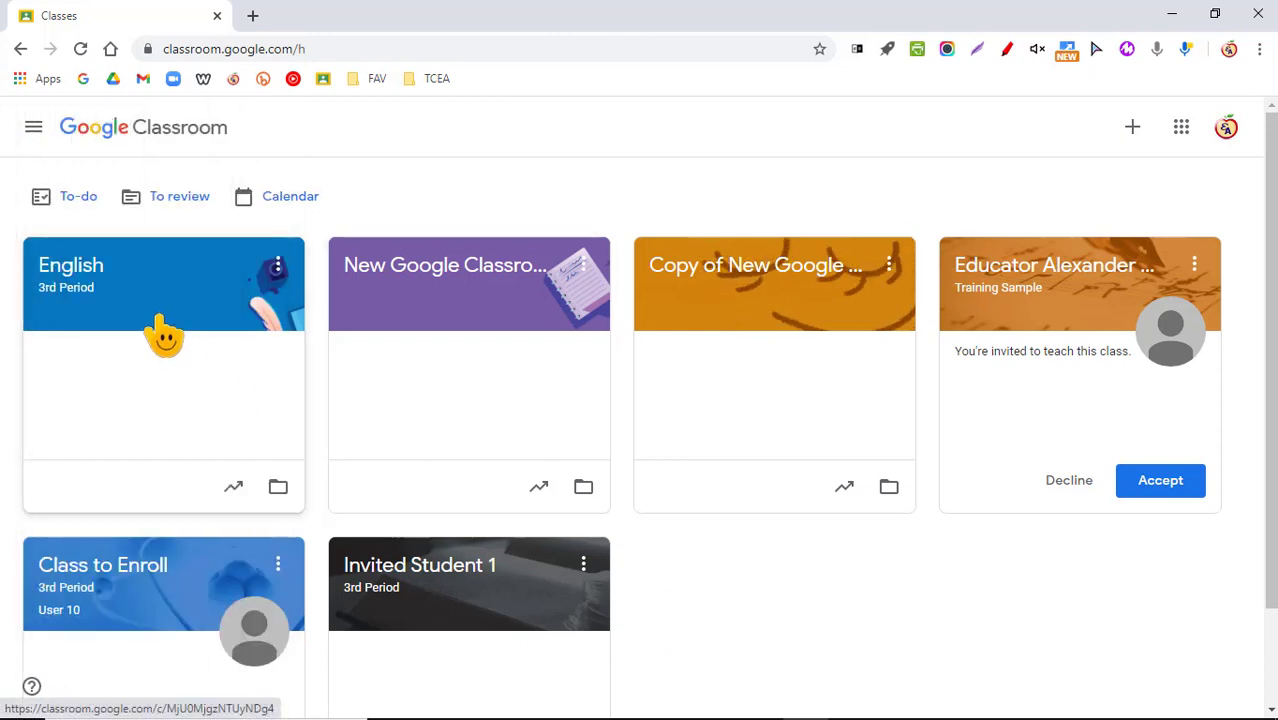
# Archive the English 3rd Period class.
pyautogui.click(277, 266)
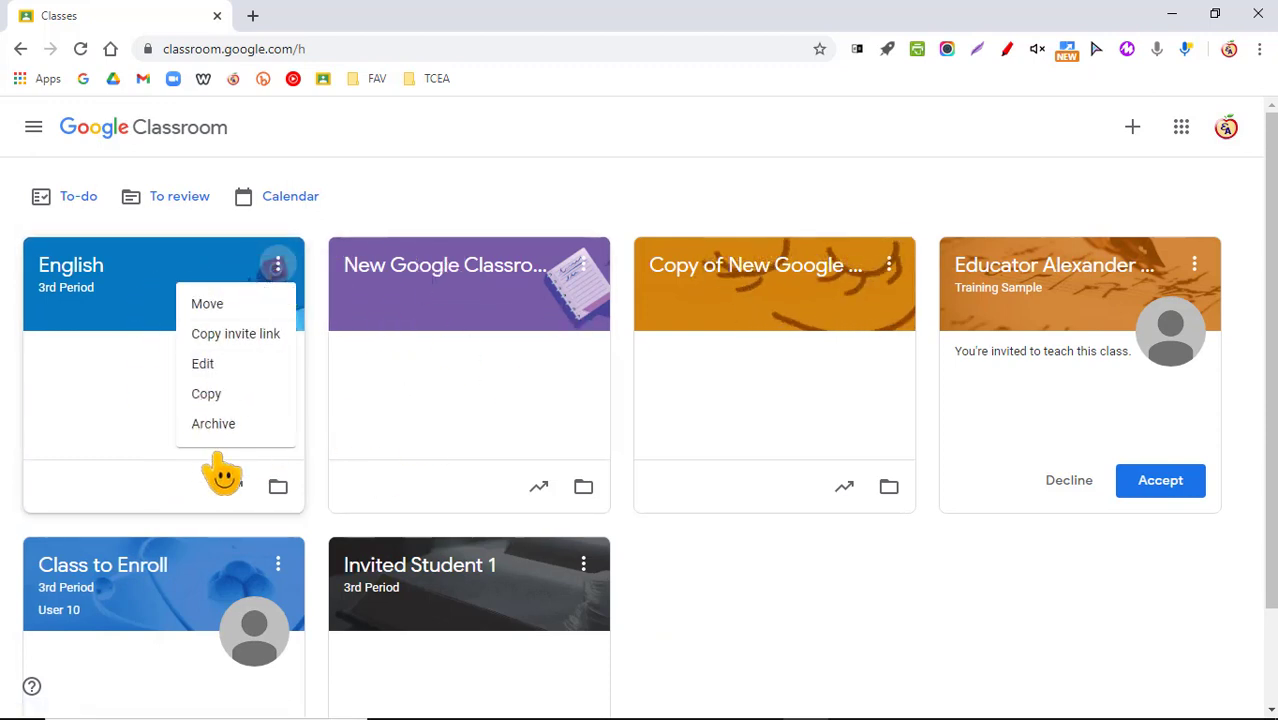
pyautogui.click(226, 432)
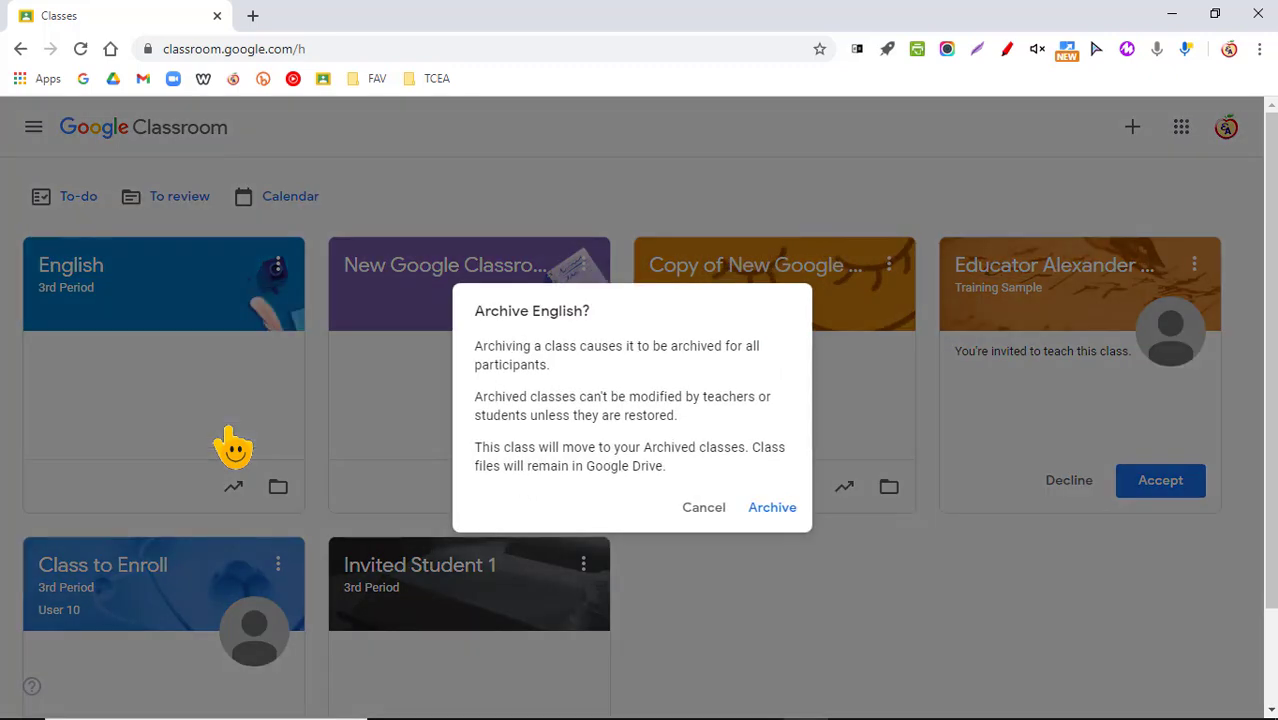
pyautogui.click(764, 512)
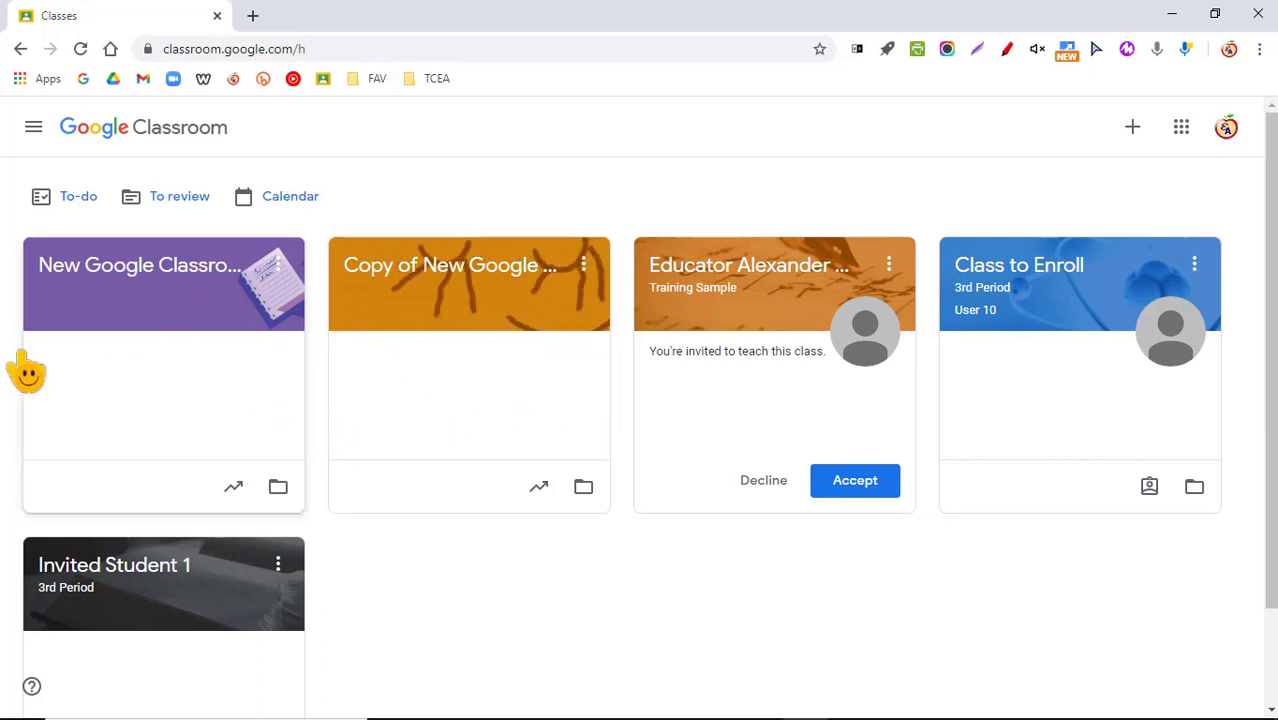
# Go to the Archived classes page and view the archived class cards.
pyautogui.click(33, 128)
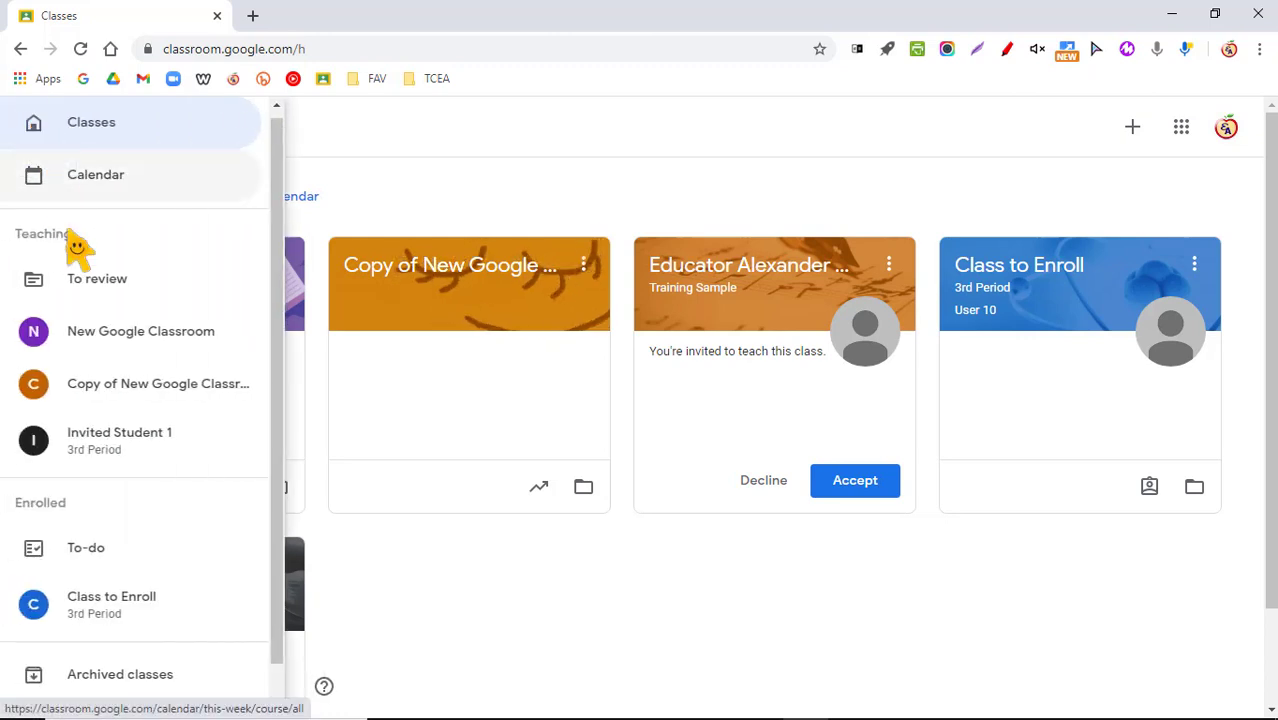
pyautogui.scroll(-1, 95, 430)
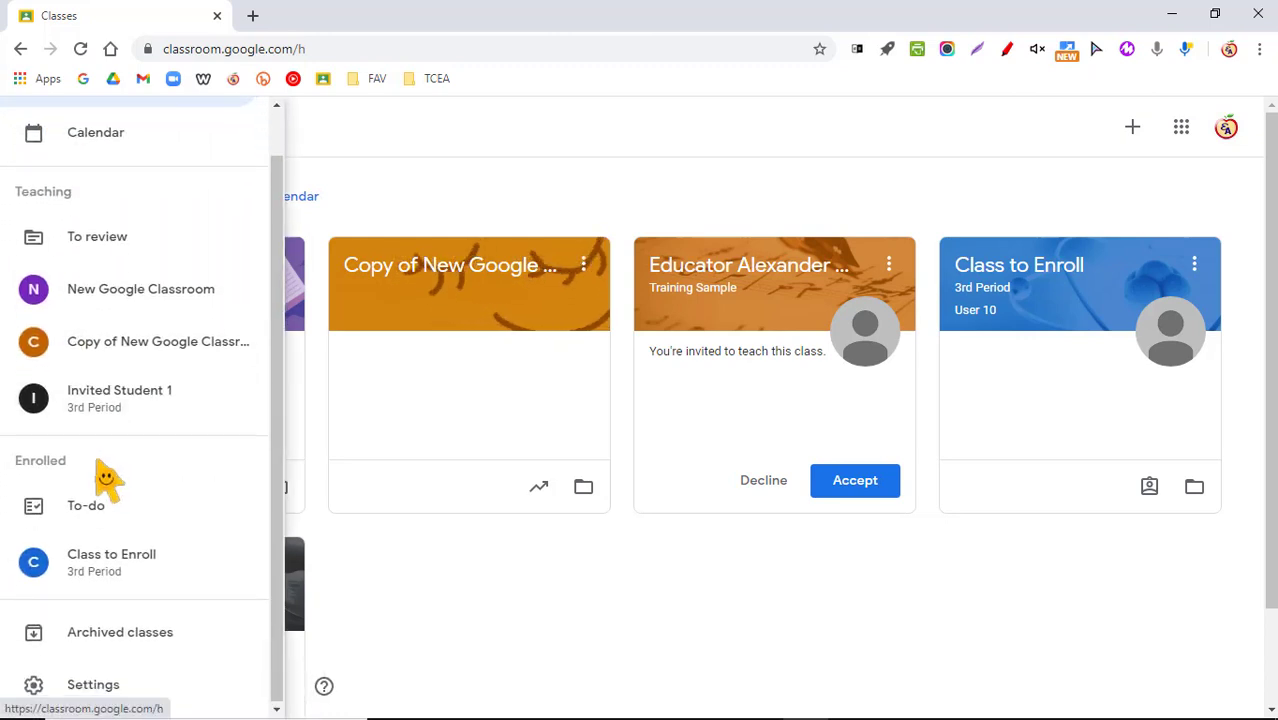
pyautogui.click(108, 640)
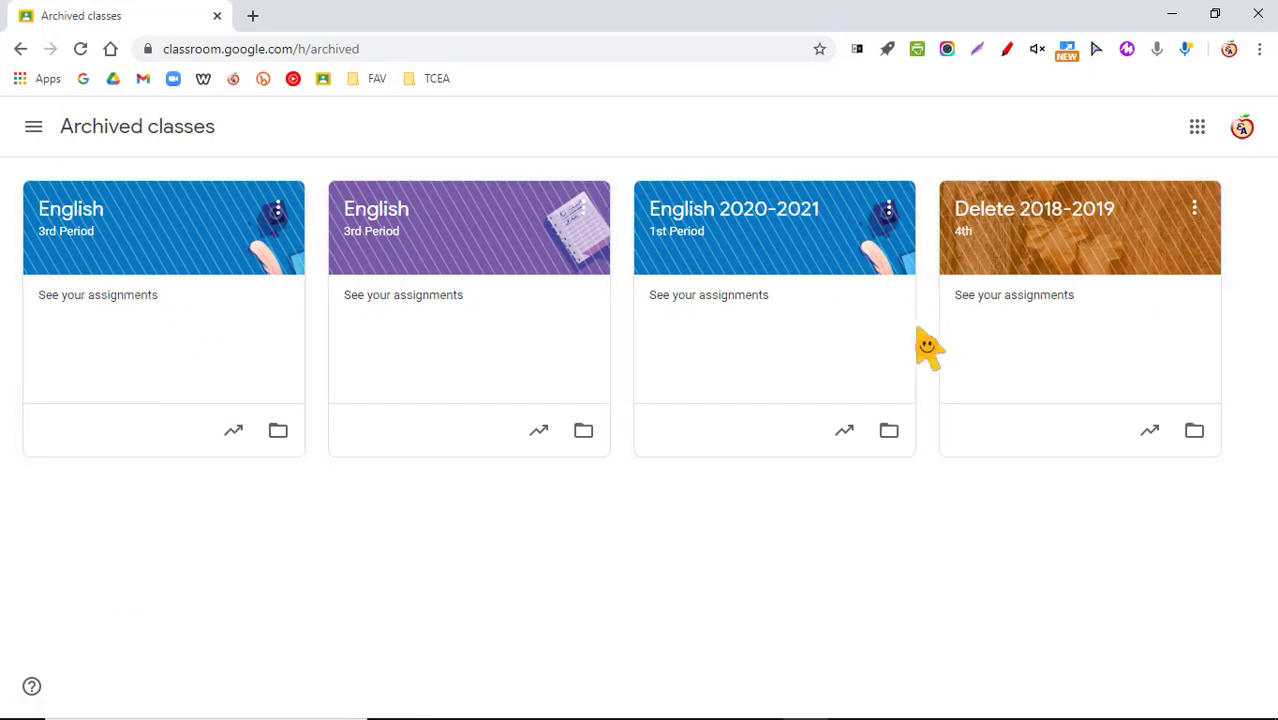
# Restore the blue English 3rd Period class from the archive and return to the Classes overview.
pyautogui.click(278, 212)
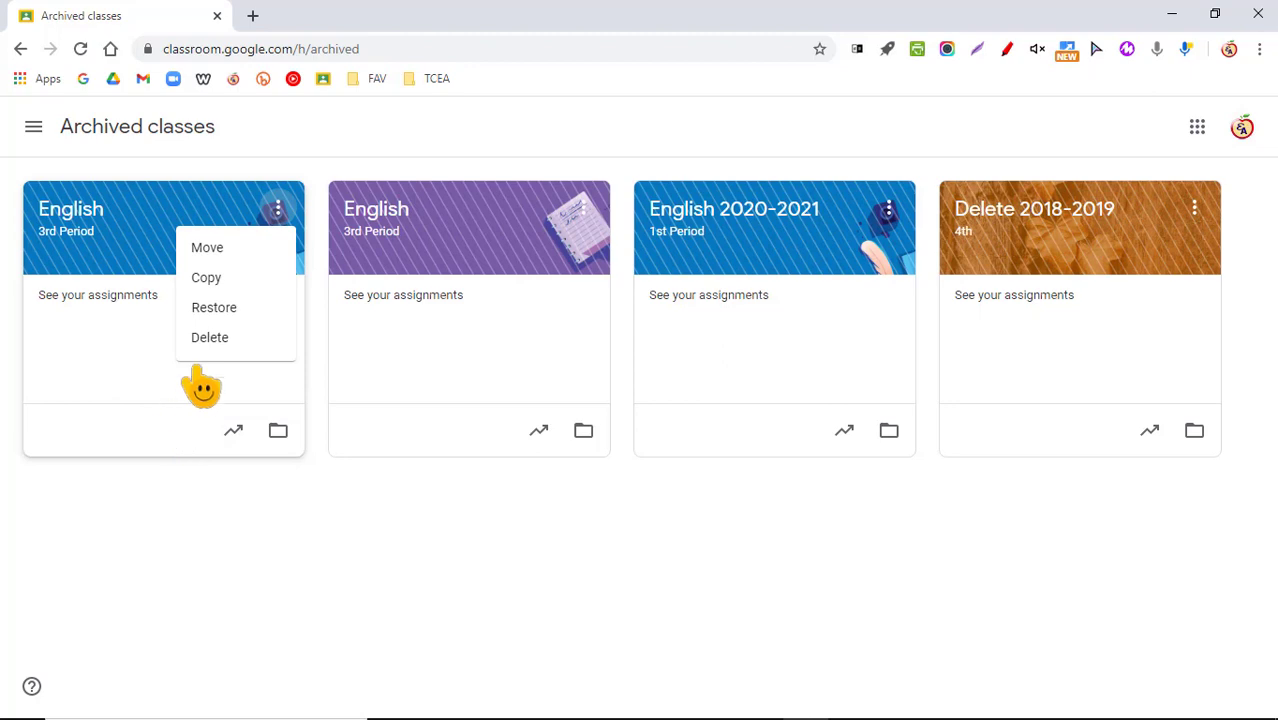
pyautogui.click(228, 312)
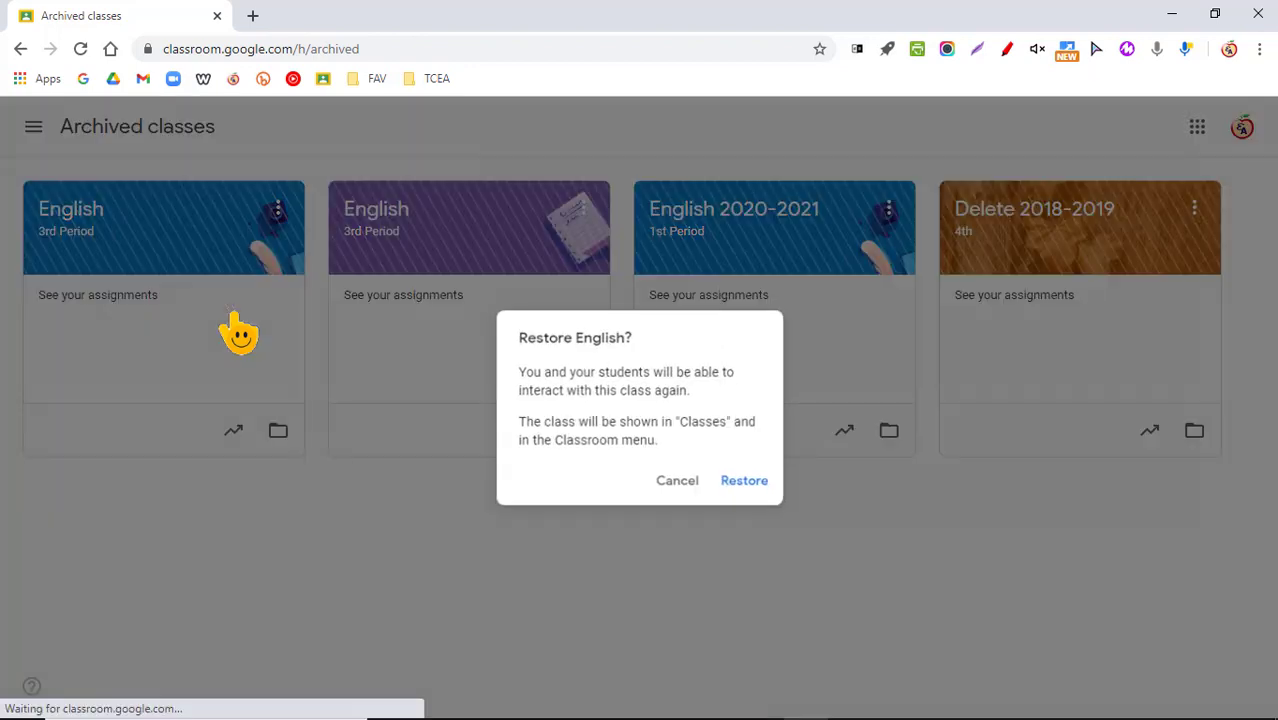
pyautogui.click(748, 484)
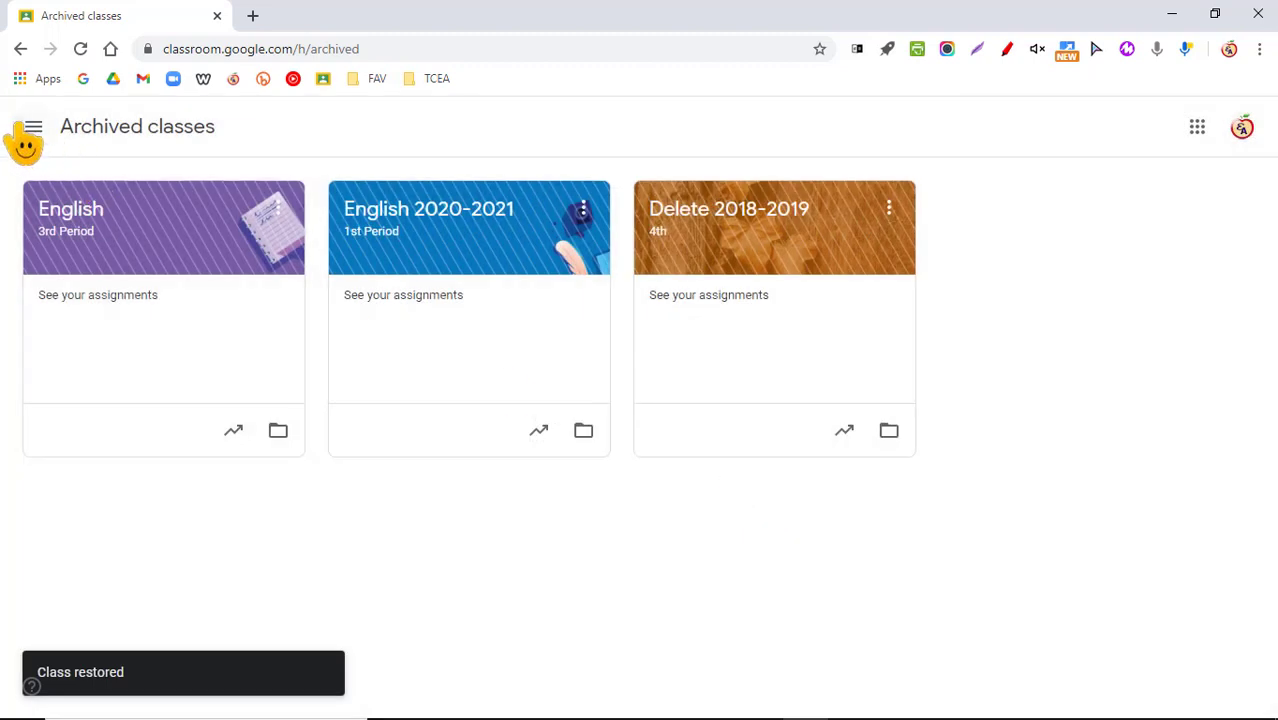
pyautogui.click(33, 127)
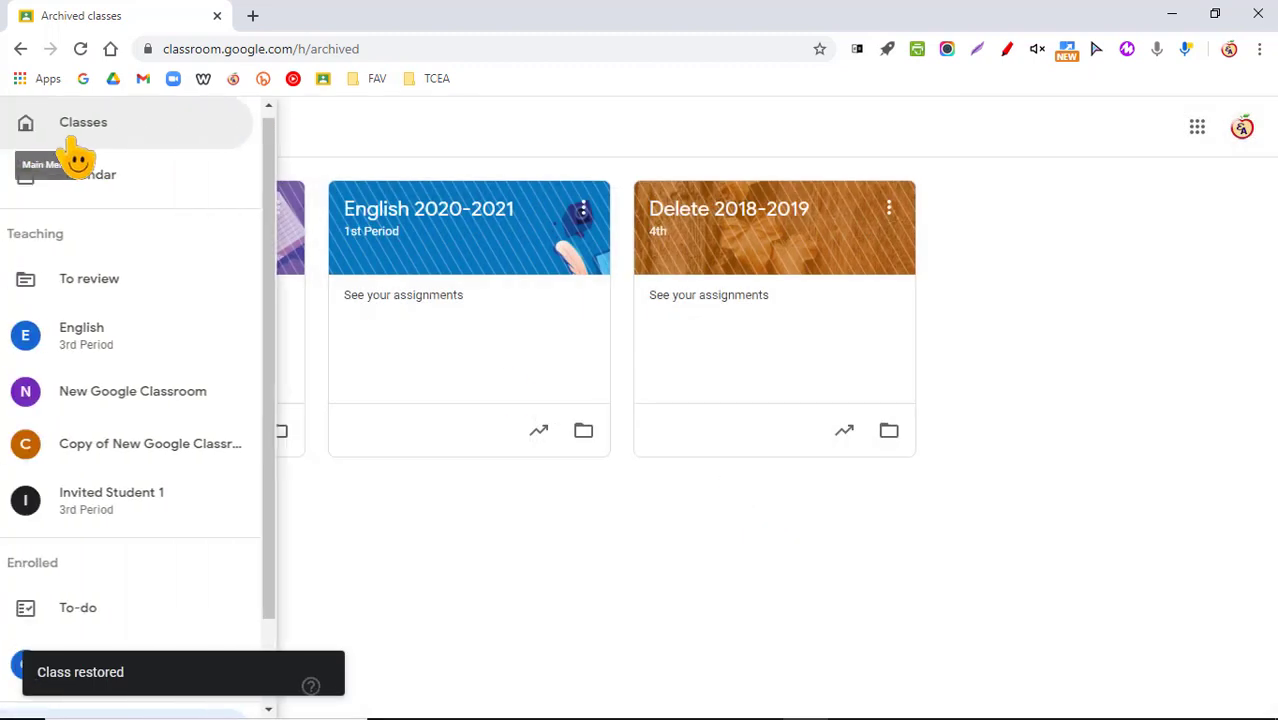
pyautogui.click(125, 146)
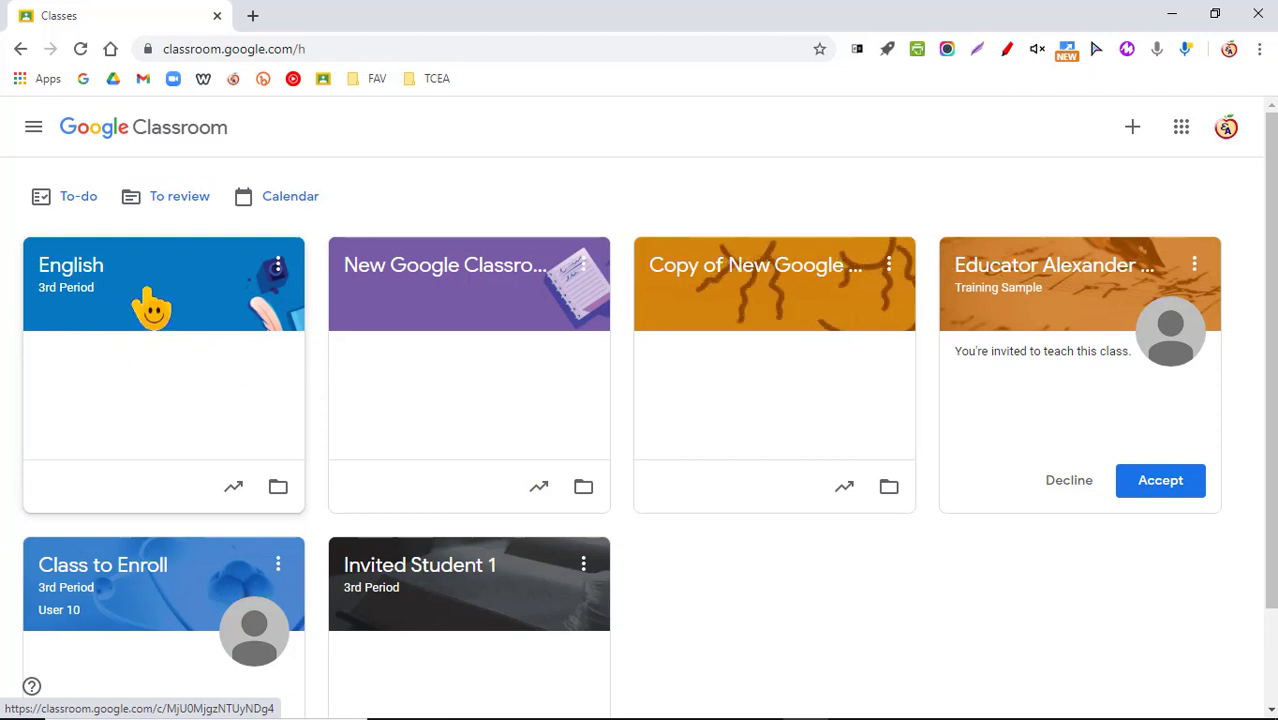
# Recheck the class details of the restored English class, then close the edit dialog without saving.
pyautogui.click(278, 268)
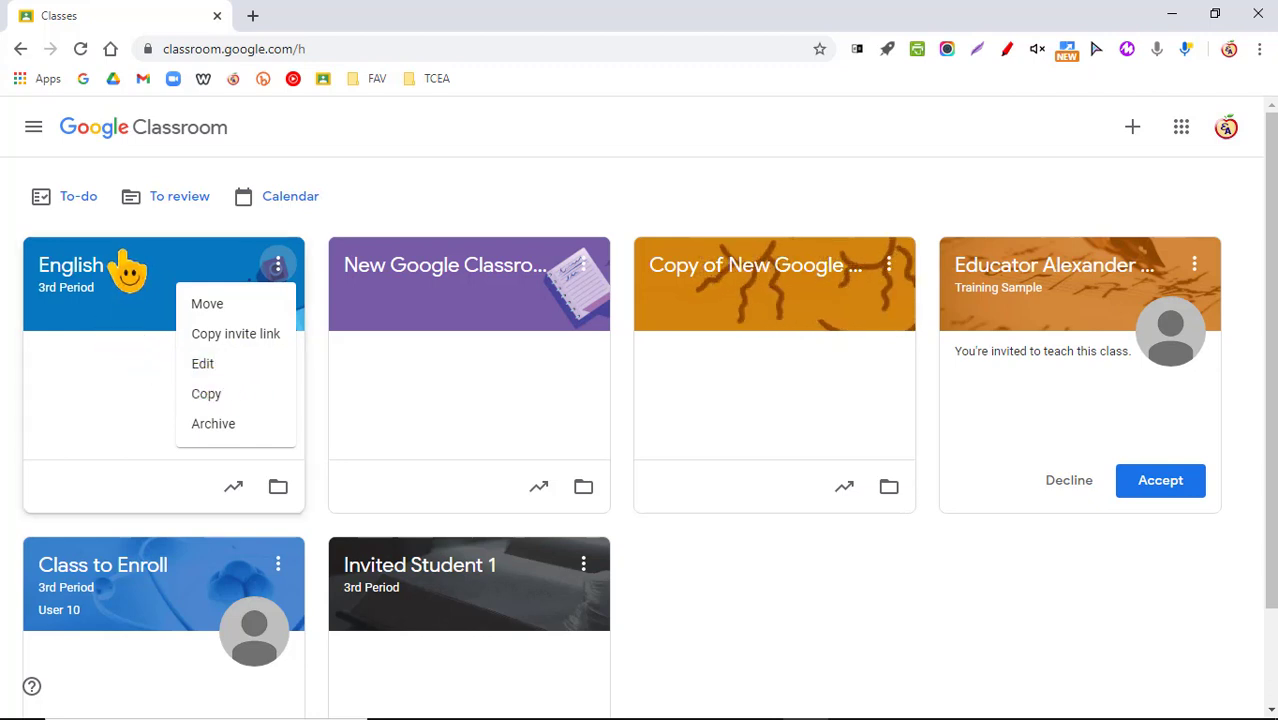
pyautogui.click(205, 366)
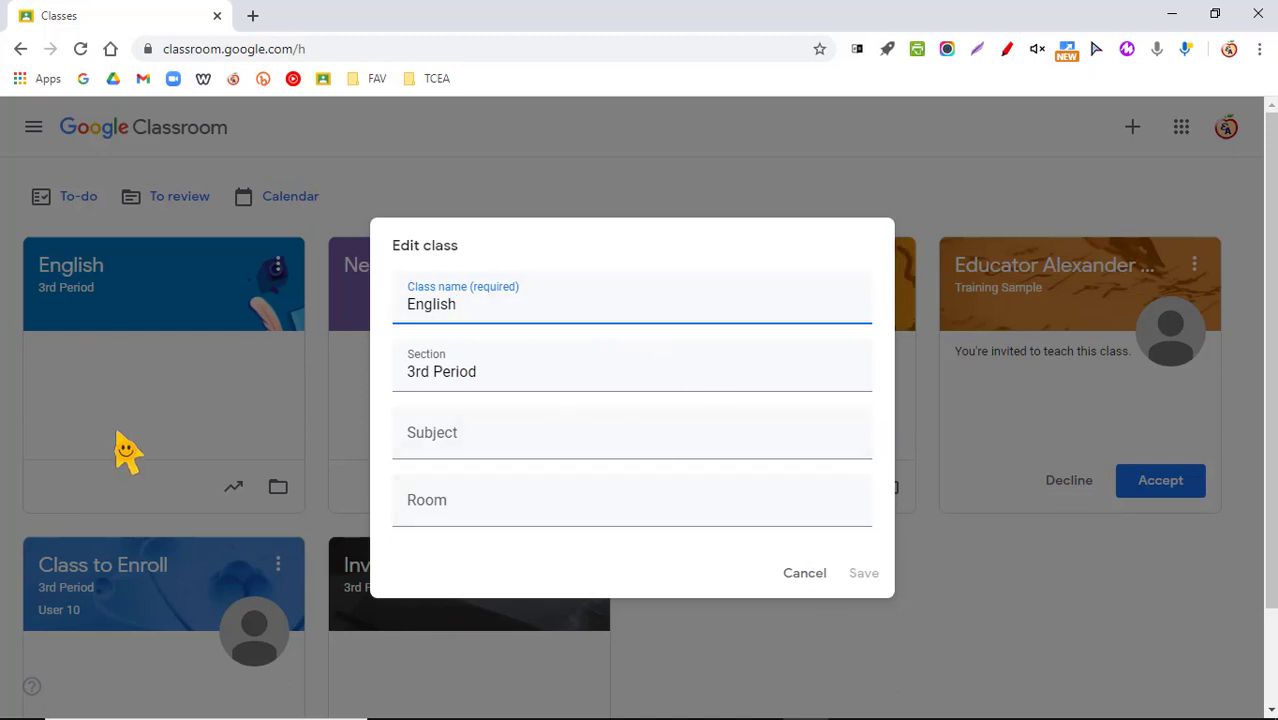
pyautogui.click(799, 580)
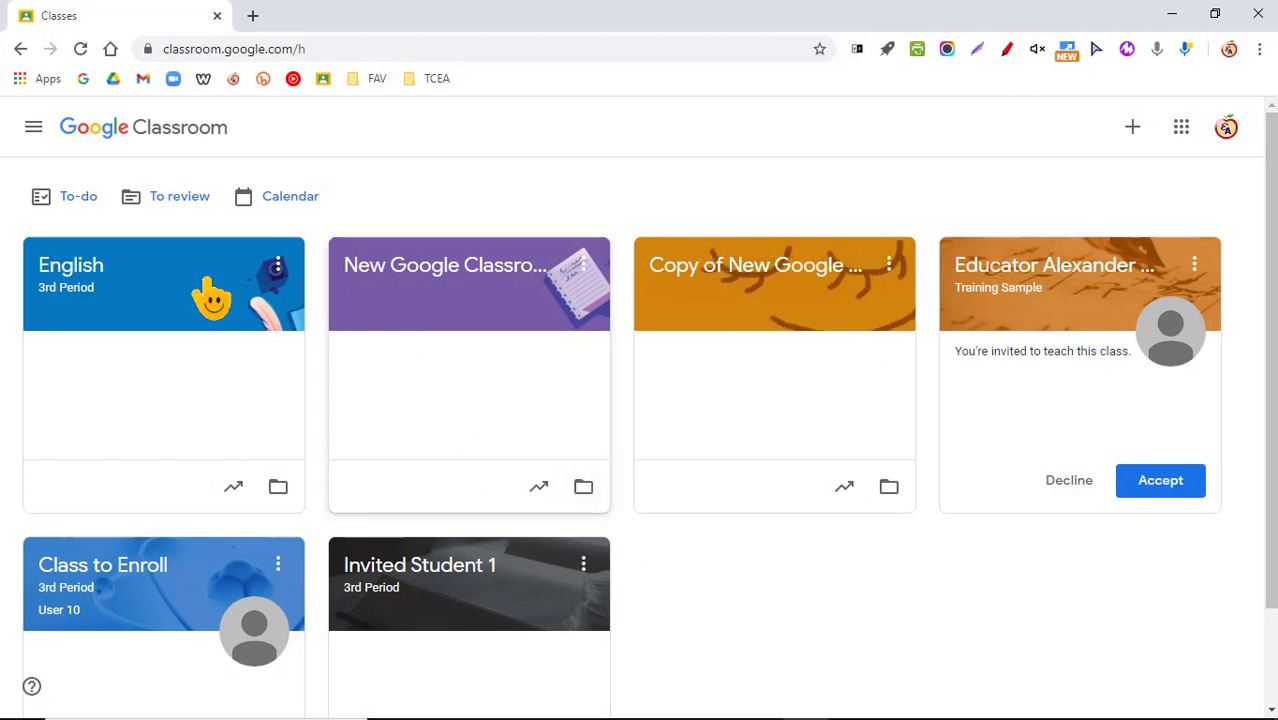
# Go to the Classwork page of Copy of New Google Classroom and review which kinds of classwork can be created.
pyautogui.click(278, 266)
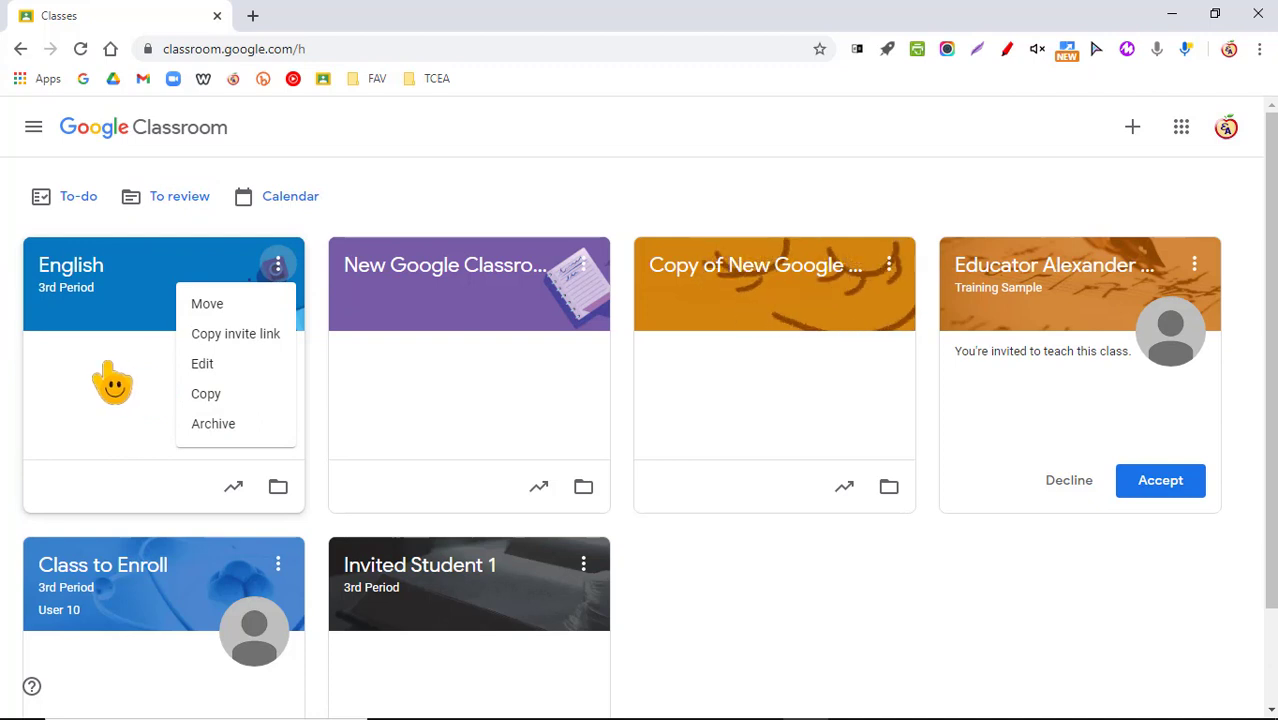
pyautogui.click(805, 290)
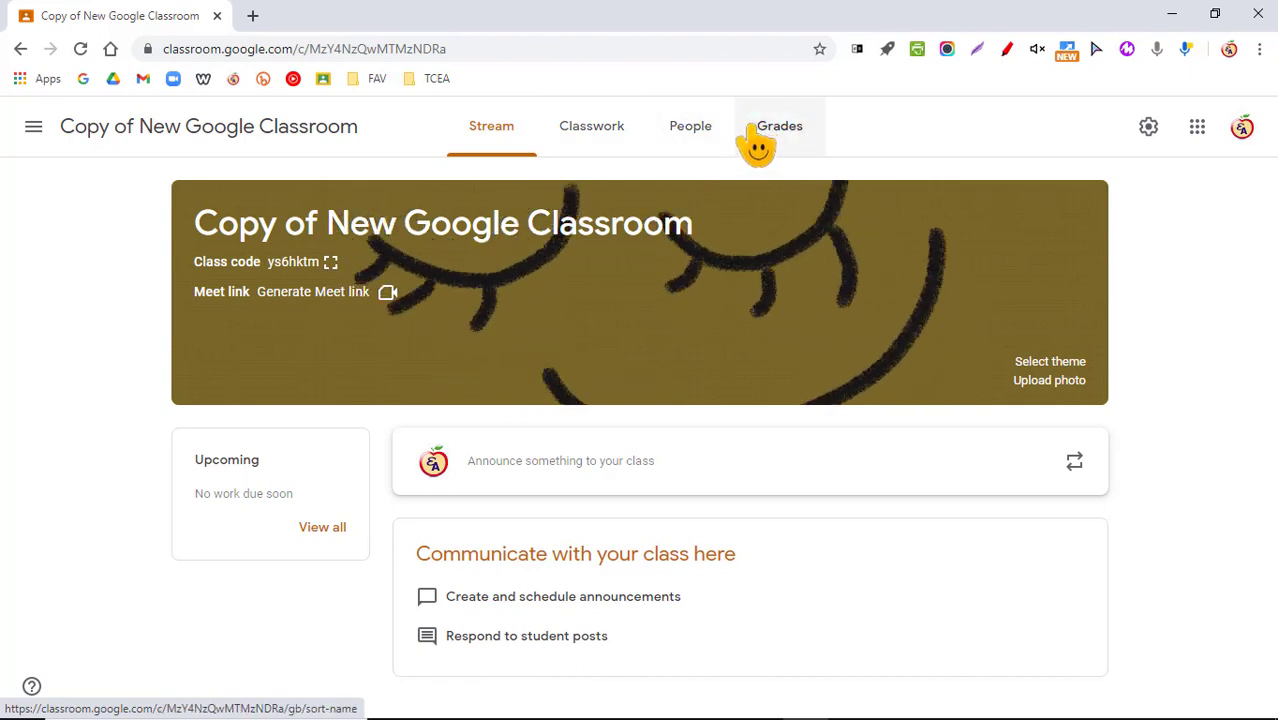
pyautogui.click(583, 132)
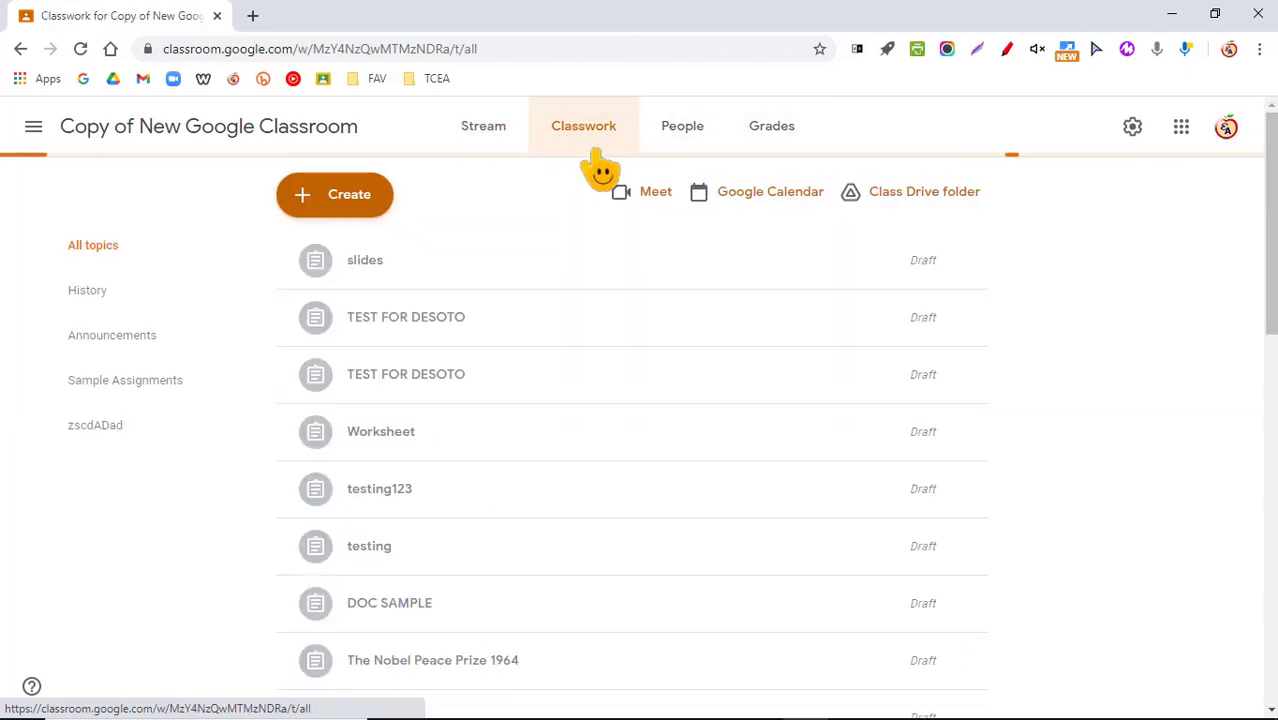
pyautogui.click(368, 197)
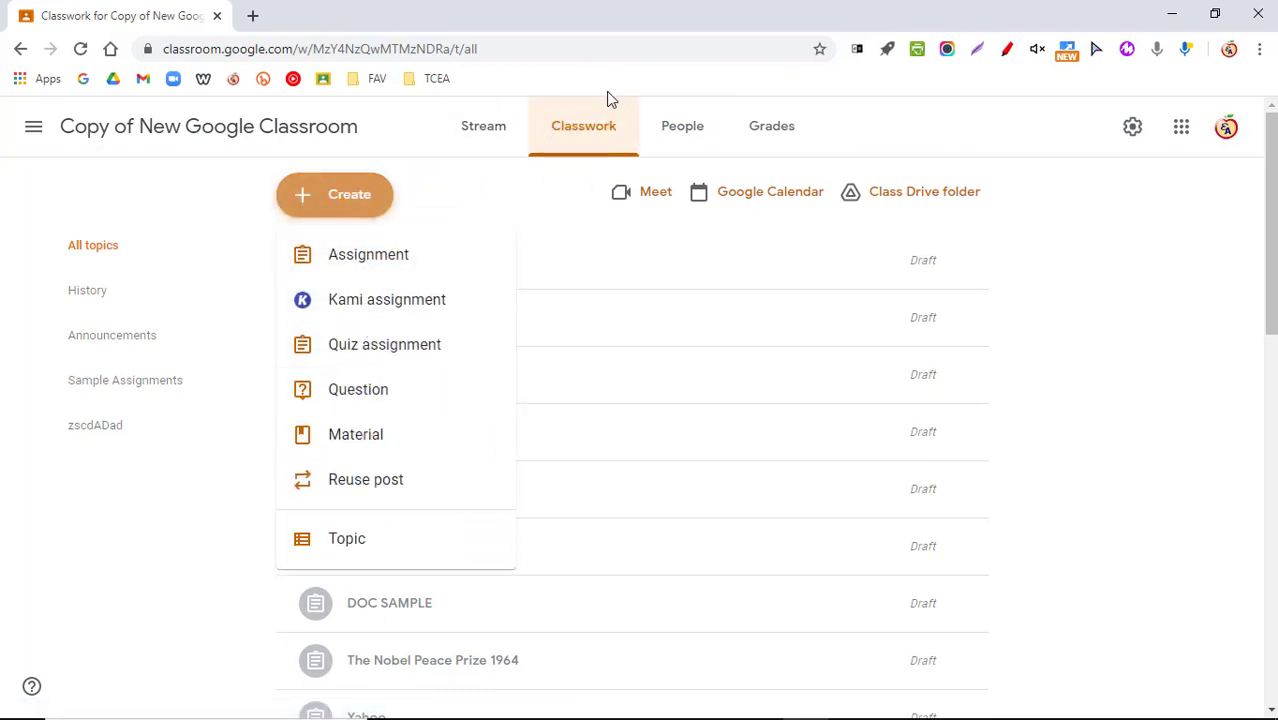
pyautogui.click(590, 140)
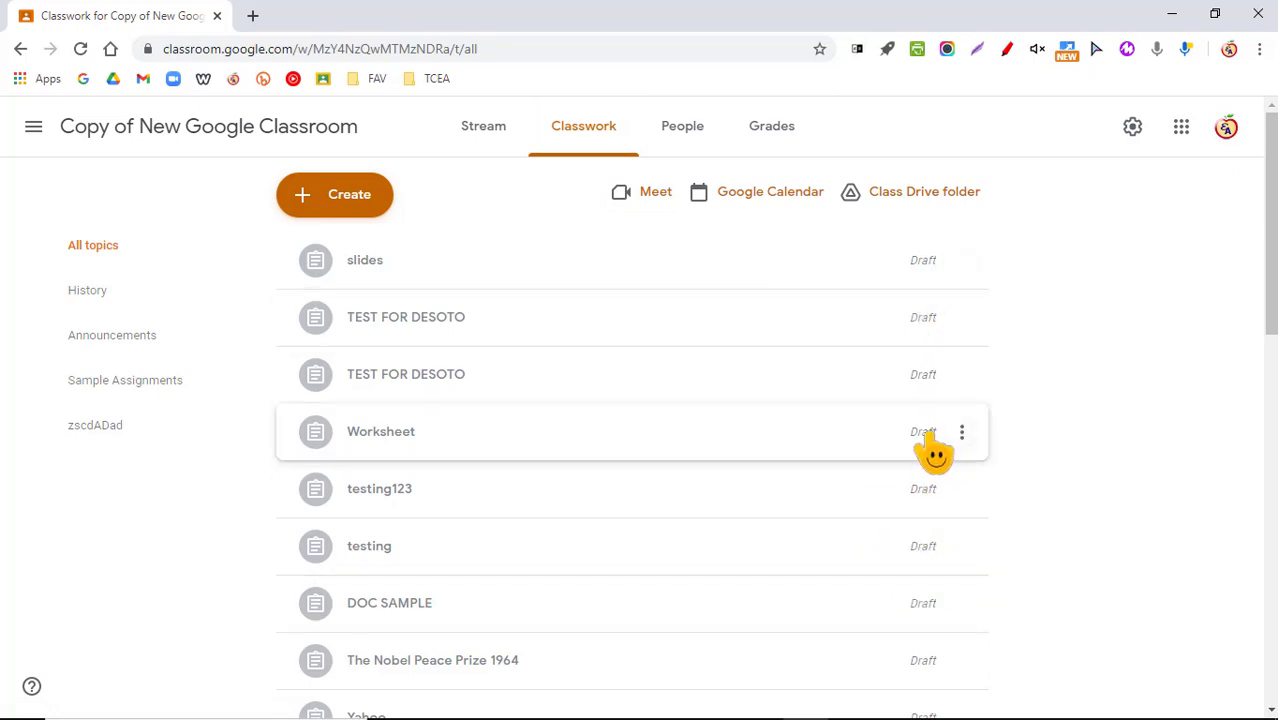
# Look through the copied class's draft classwork by topic and inspect the Sample assignment under Announcements in its editor without assigning it.
pyautogui.scroll(-5, 930, 450)
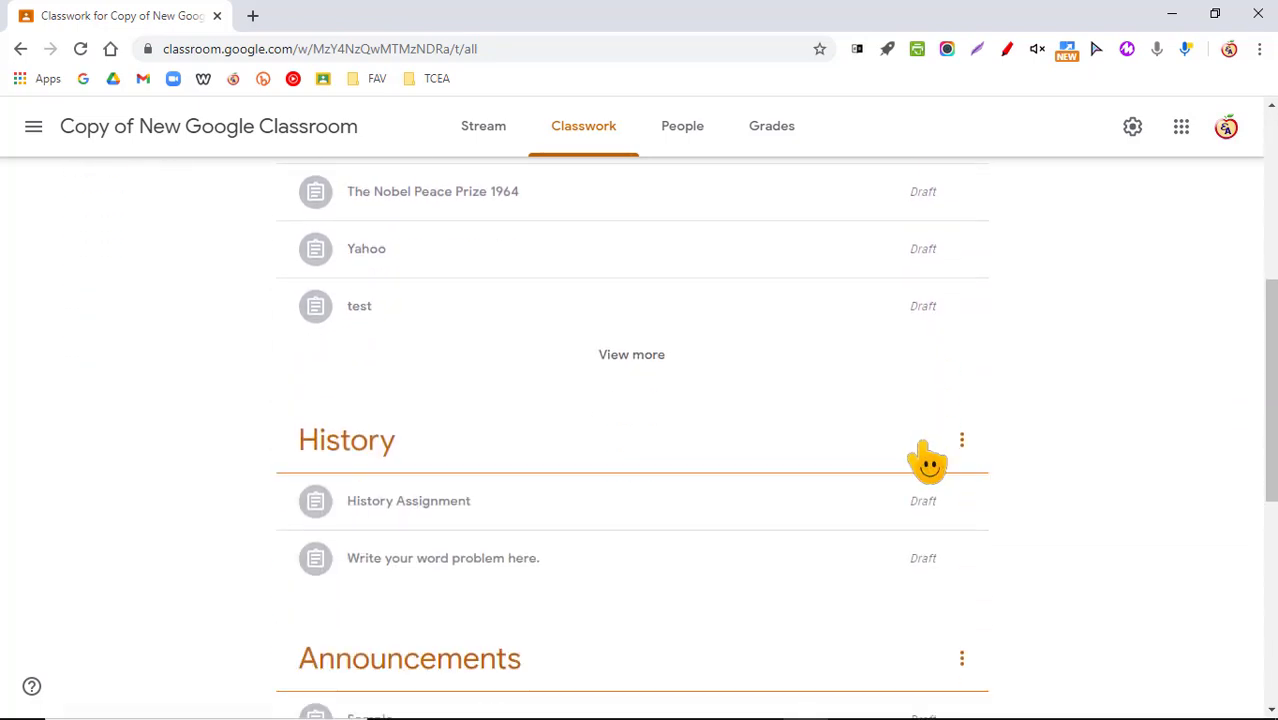
pyautogui.scroll(-6, 928, 462)
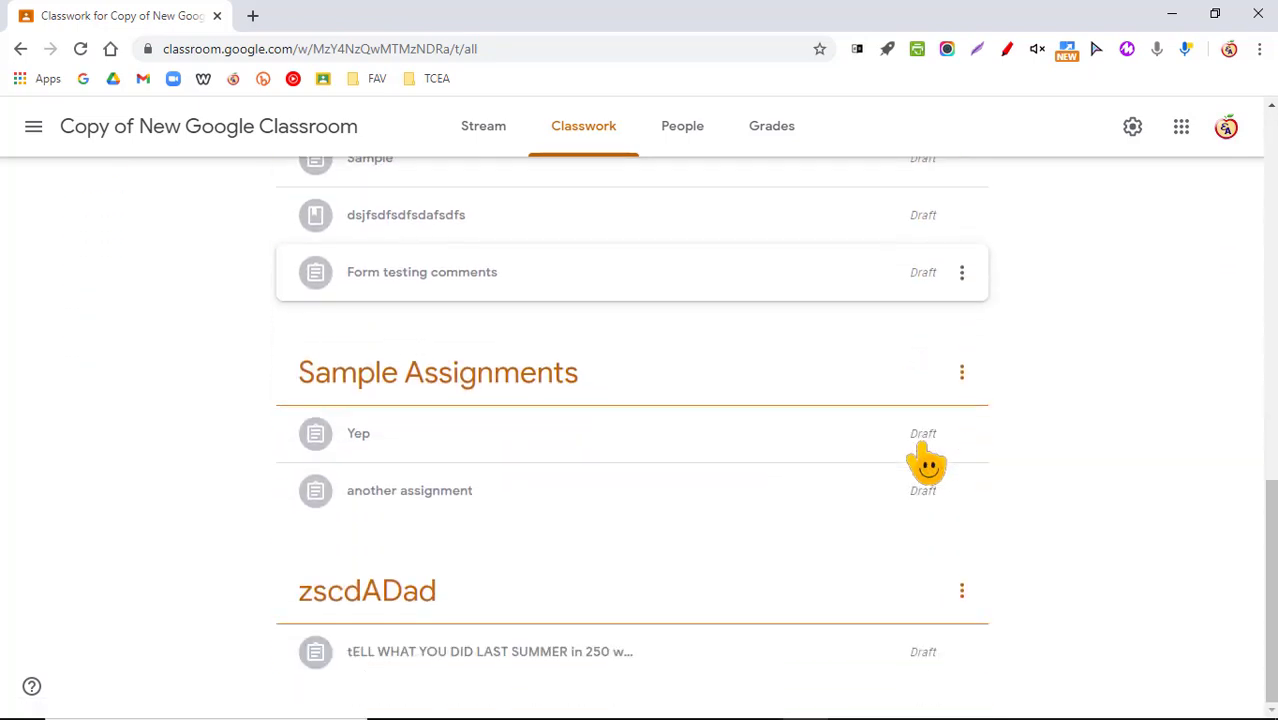
pyautogui.scroll(1, 923, 462)
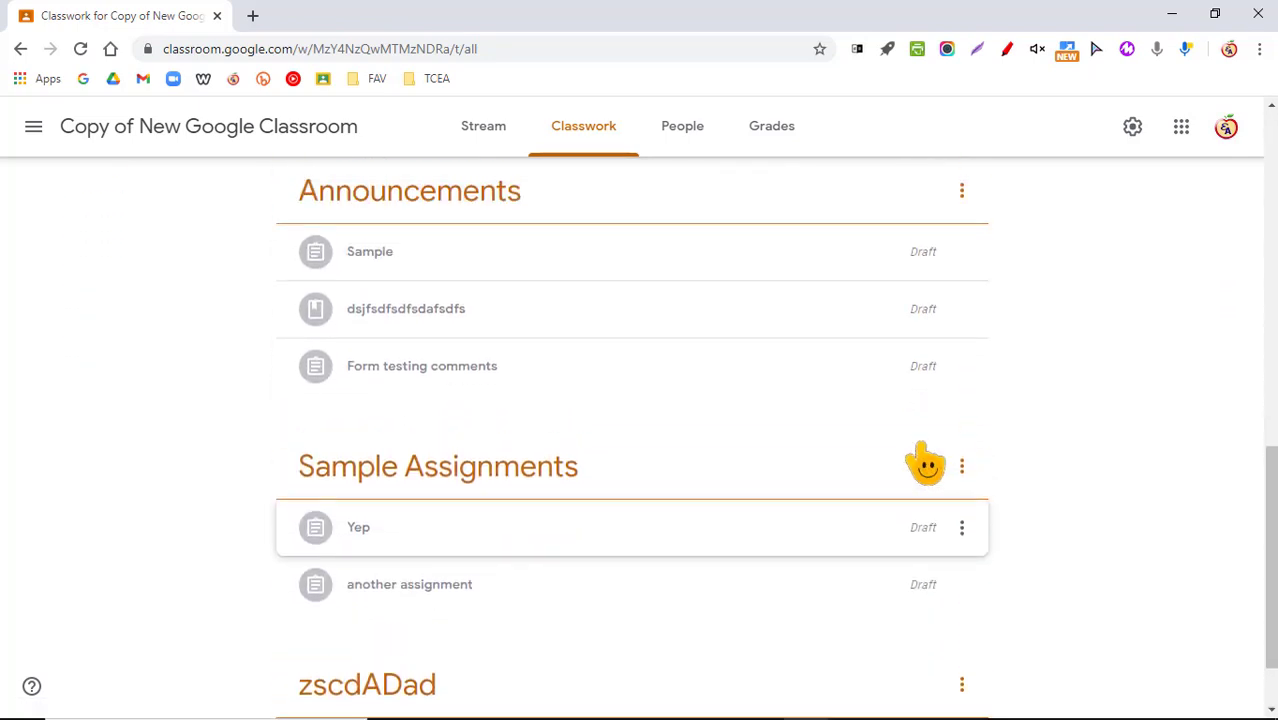
pyautogui.click(408, 252)
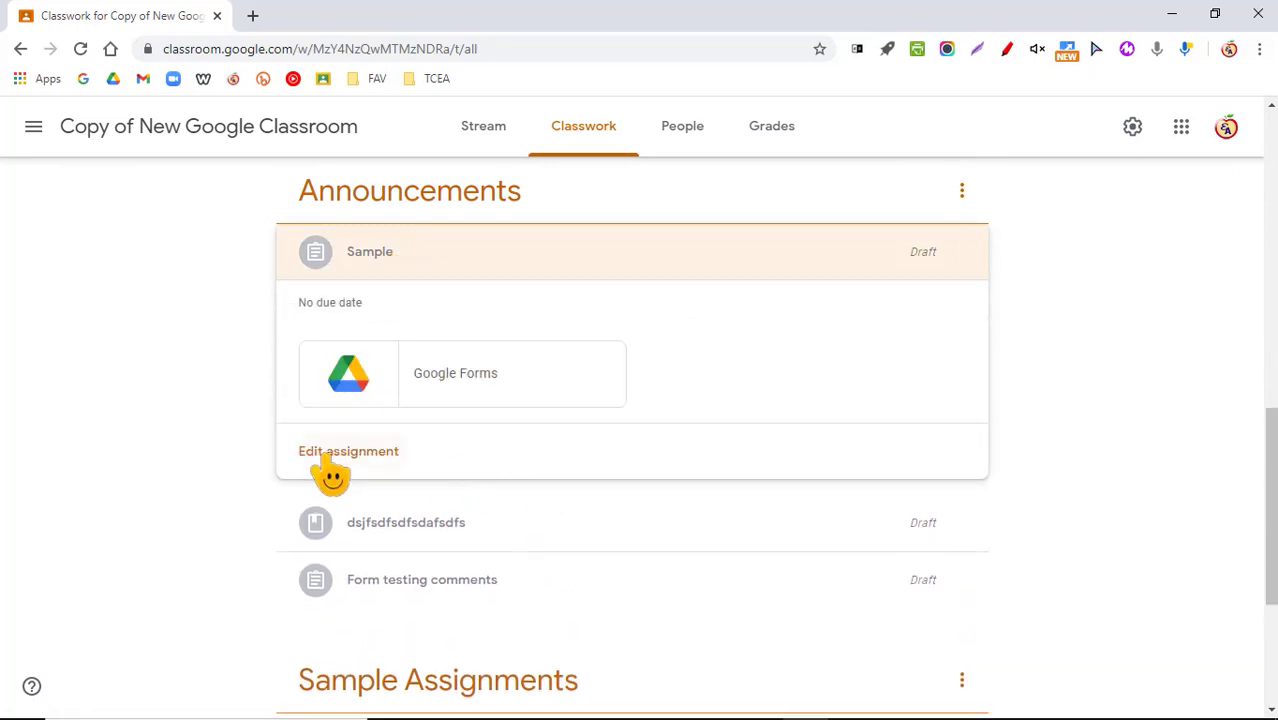
pyautogui.click(330, 458)
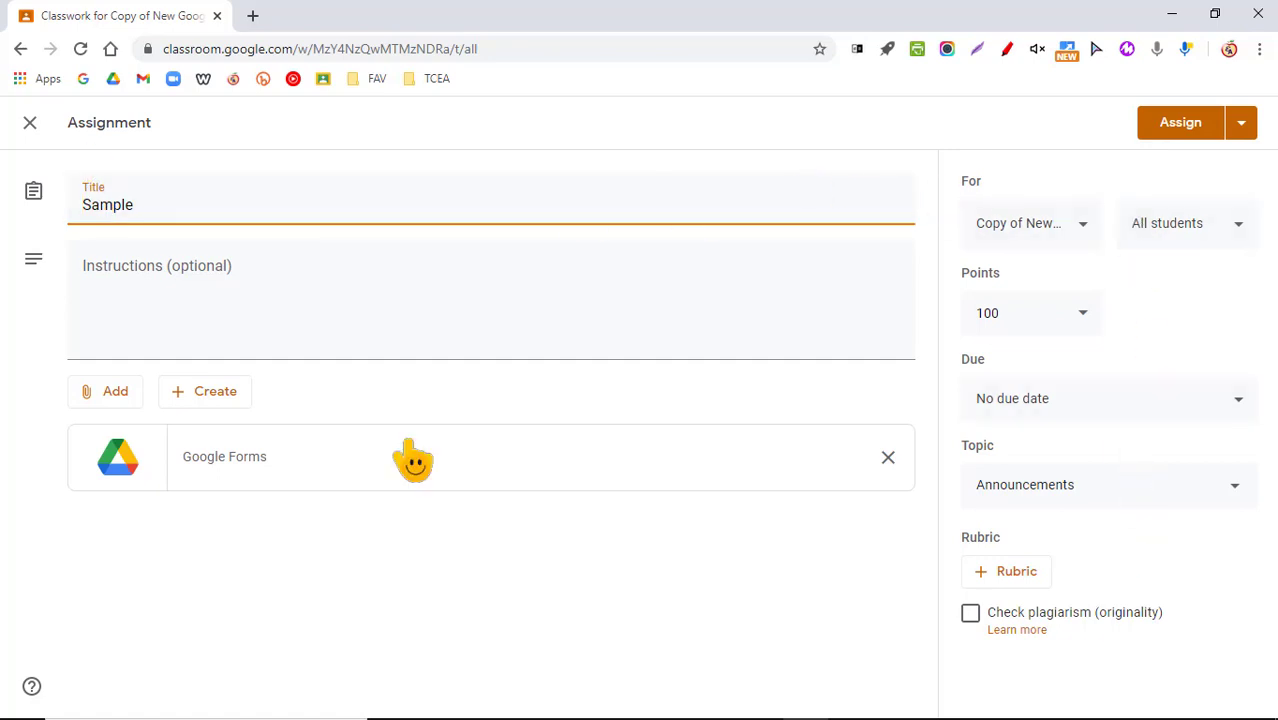
pyautogui.click(29, 123)
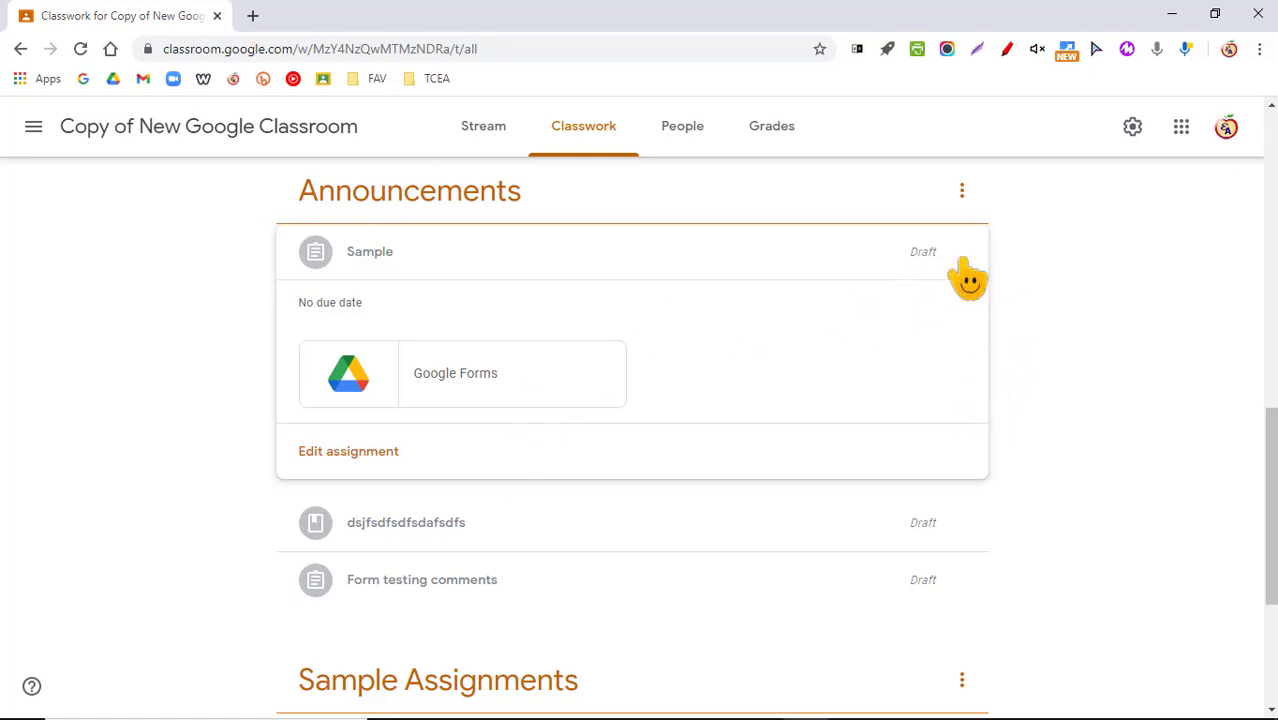
pyautogui.click(487, 265)
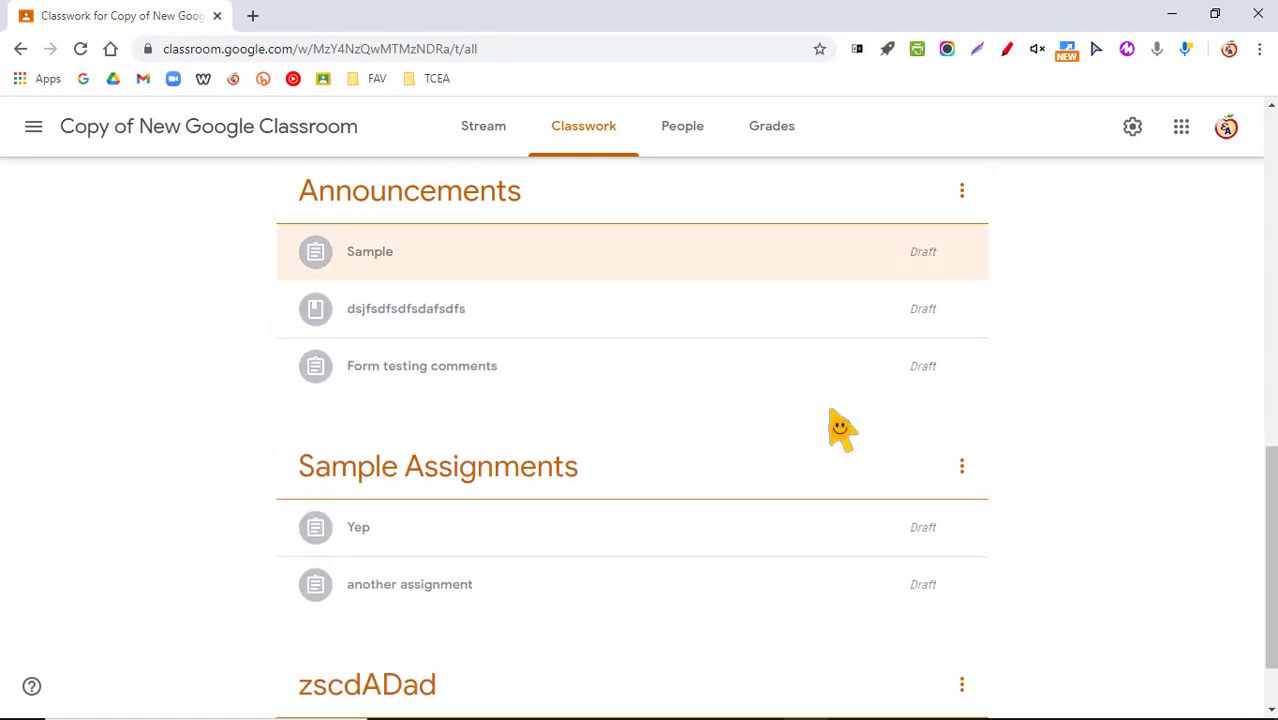
pyautogui.scroll(-1, 833, 430)
pyautogui.scroll(15, 833, 430)
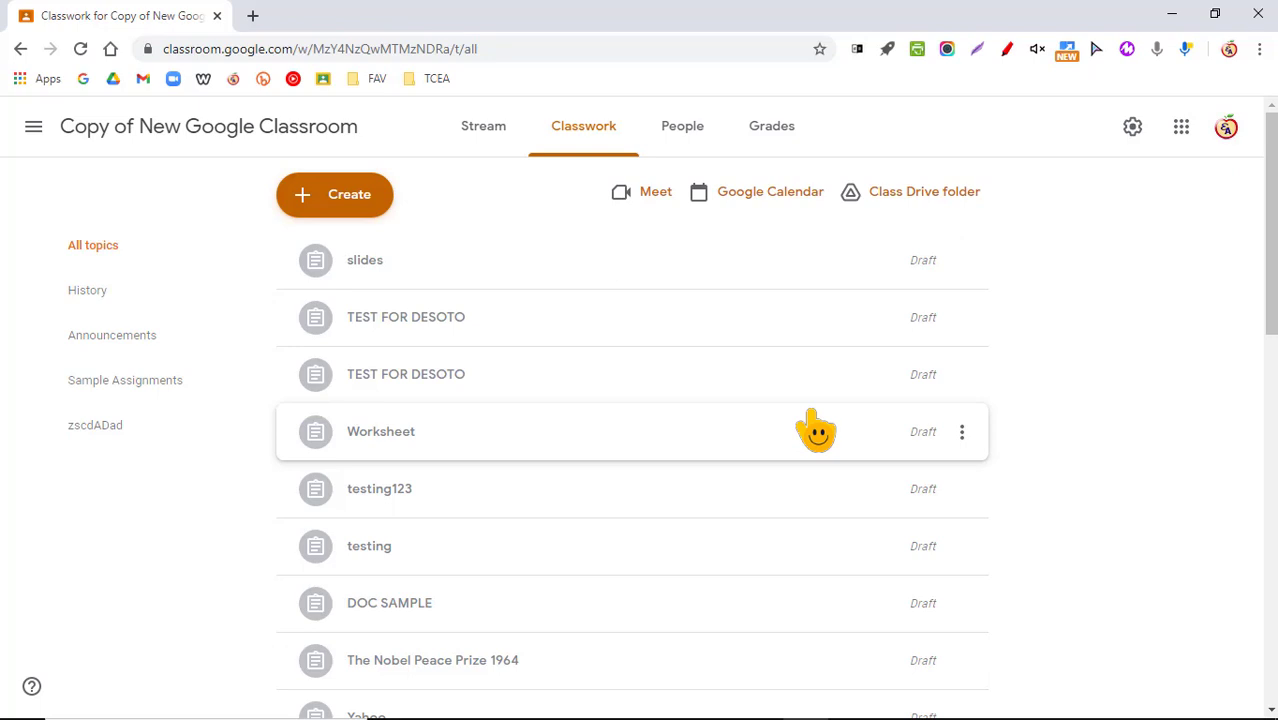
# Check the options available for the second TEST FOR DESOTO draft, then return to the Classes overview without deleting anything.
pyautogui.click(961, 376)
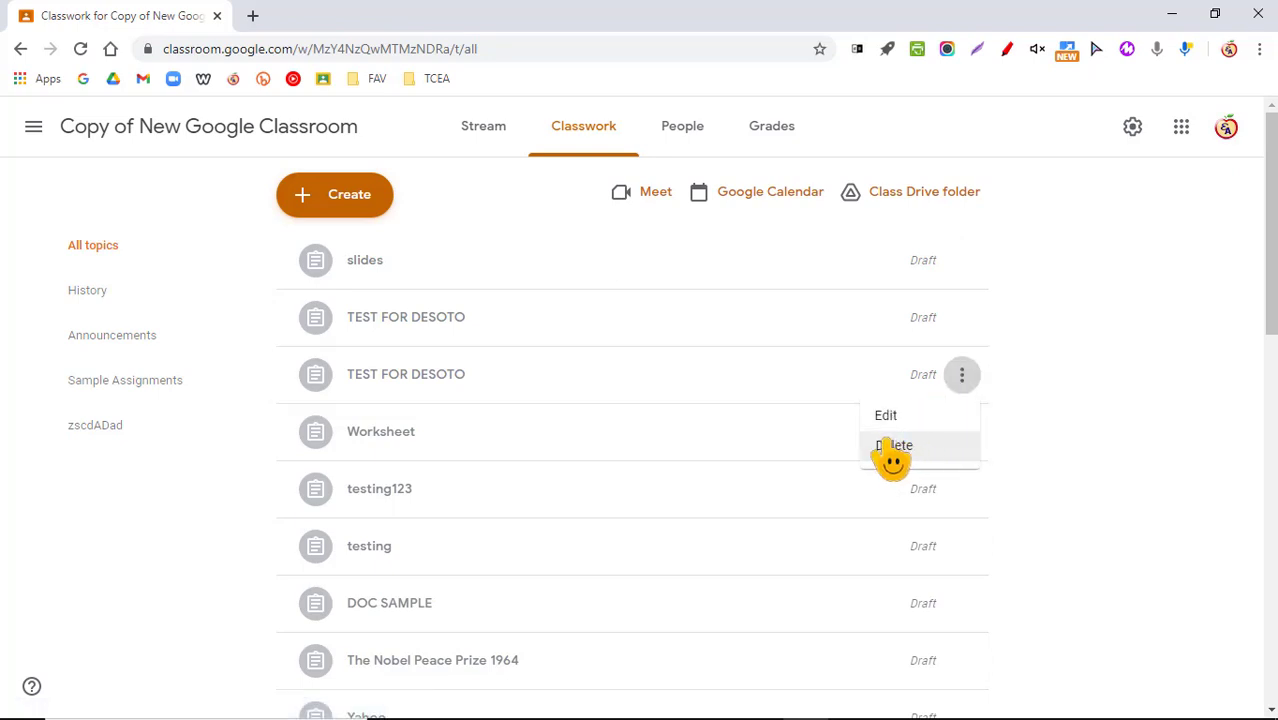
pyautogui.scroll(-5, 342, 510)
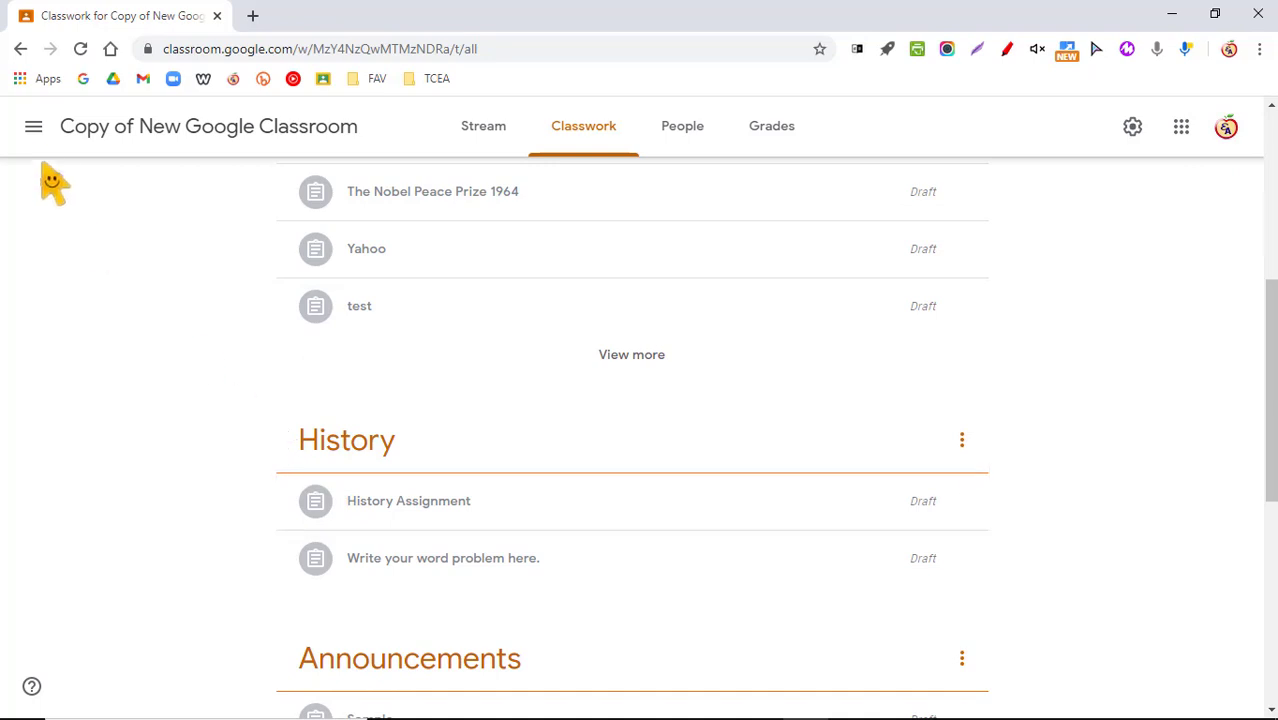
pyautogui.click(34, 127)
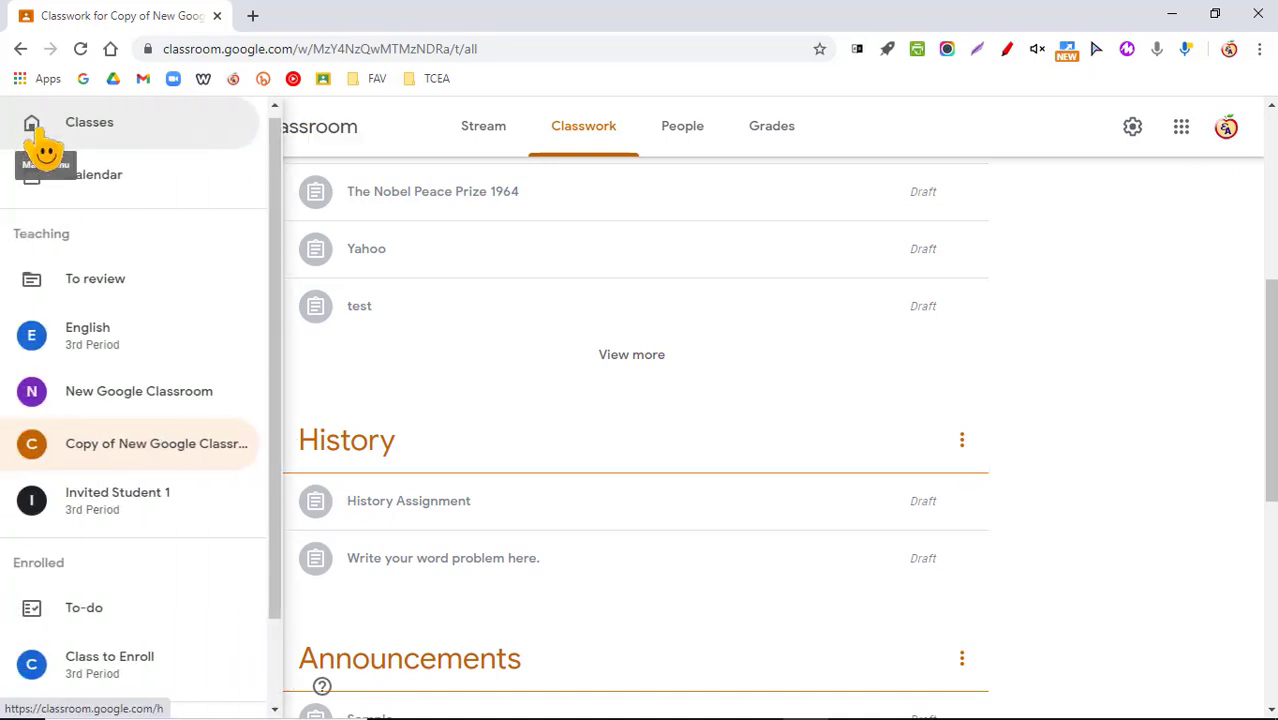
pyautogui.click(92, 123)
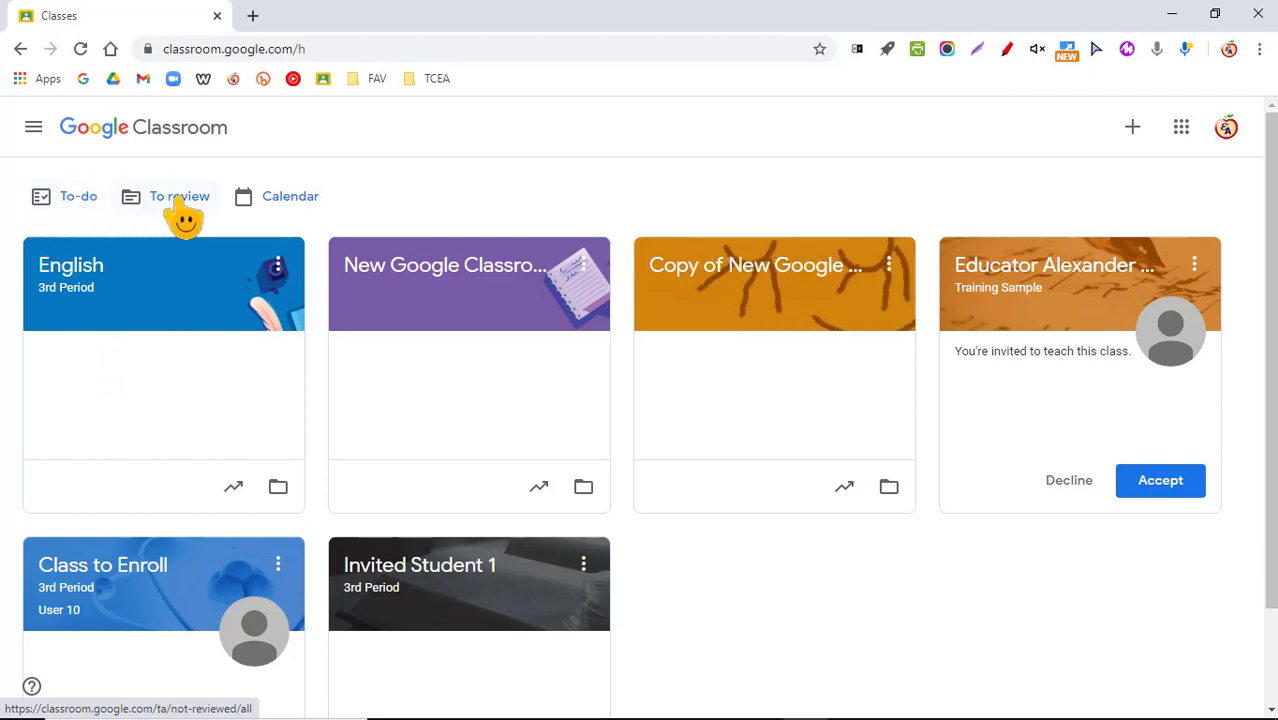
# View the Classroom calendar filtered to Copy of New Google Classroom, then return to the Classes overview.
pyautogui.click(290, 198)
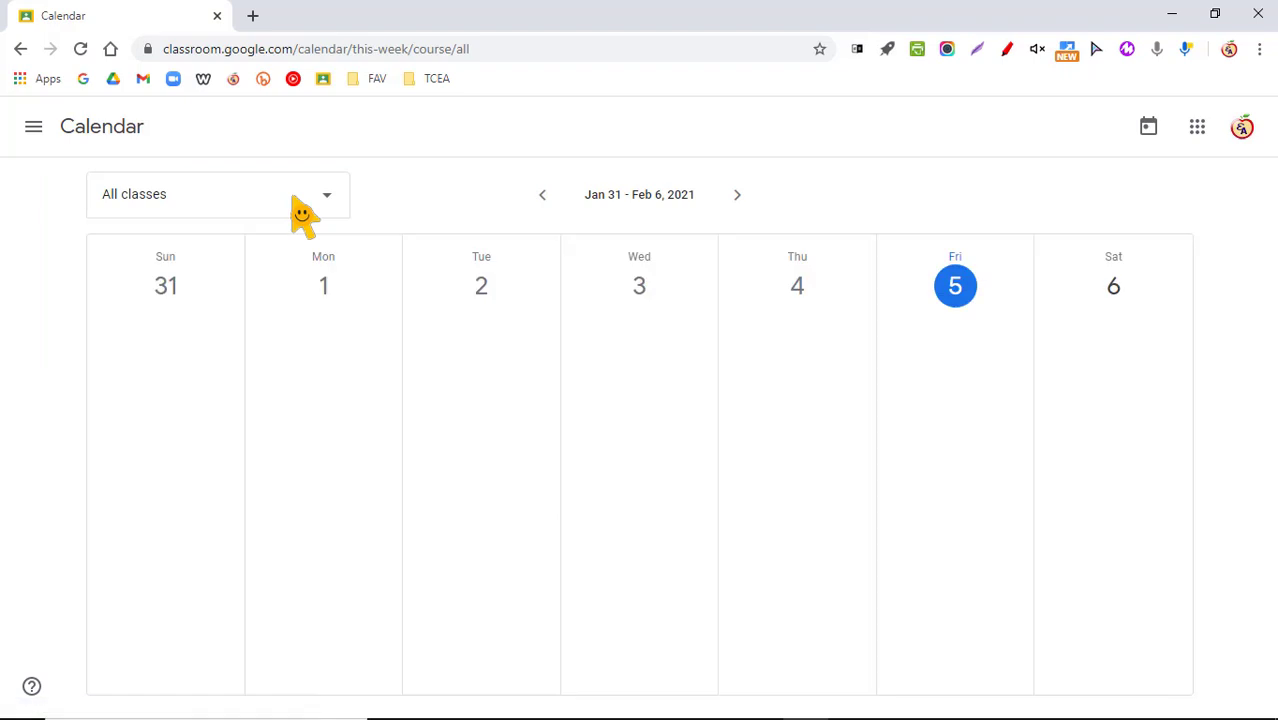
pyautogui.click(150, 200)
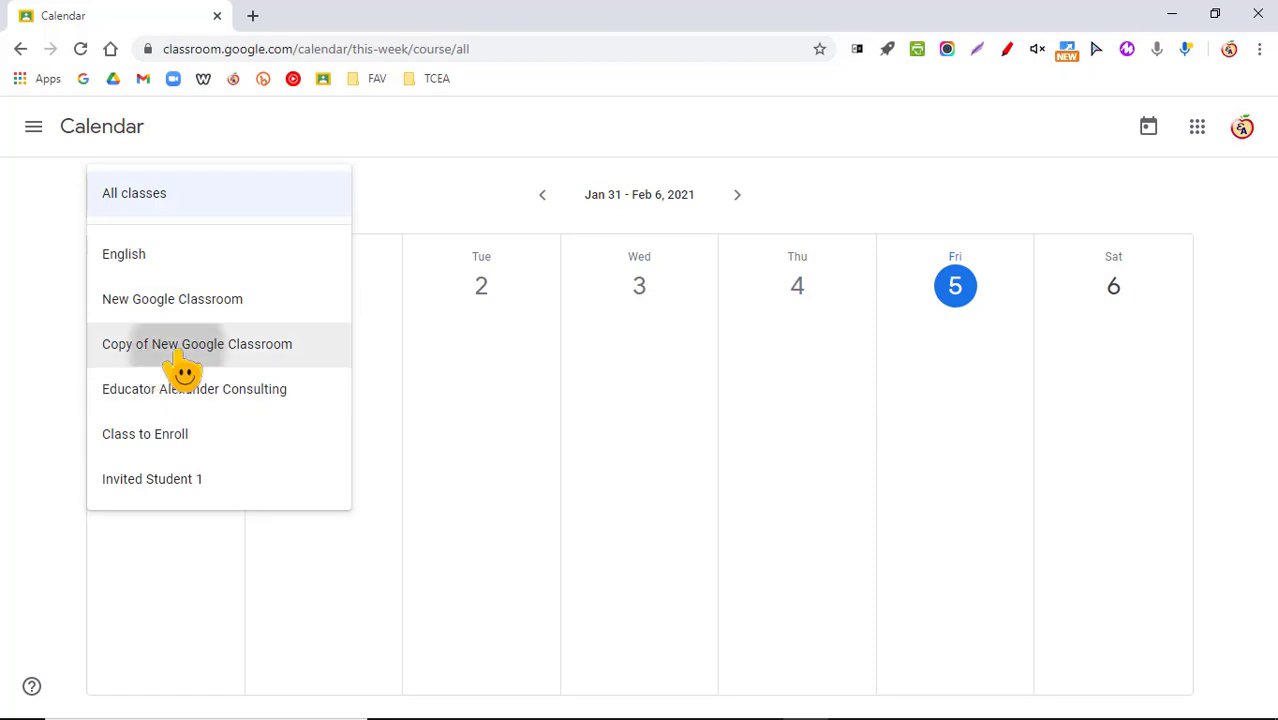
pyautogui.click(185, 368)
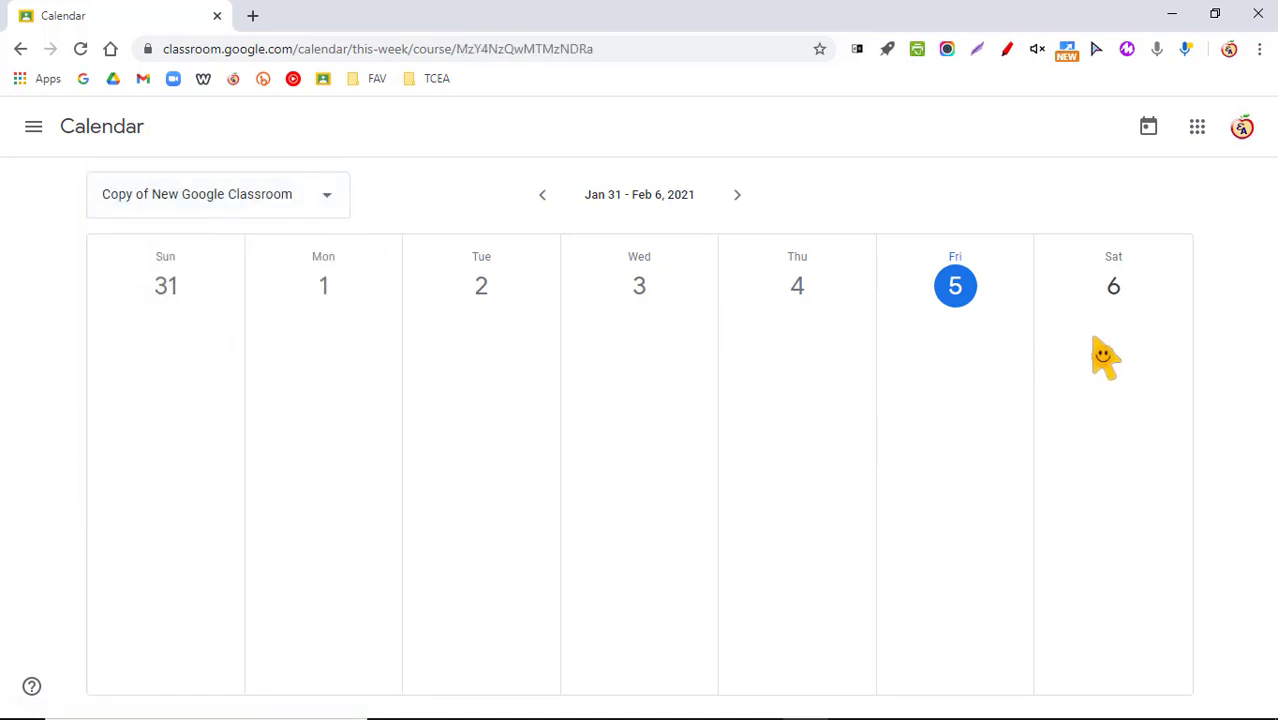
pyautogui.click(33, 128)
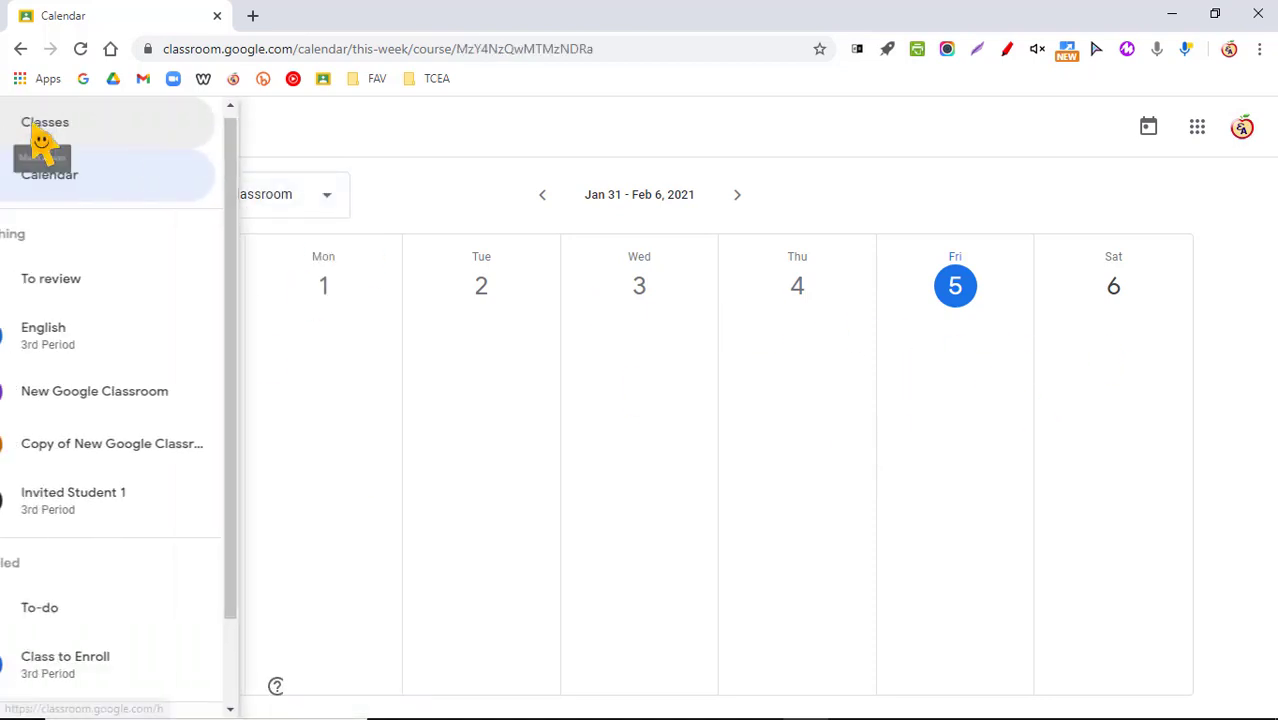
pyautogui.click(71, 132)
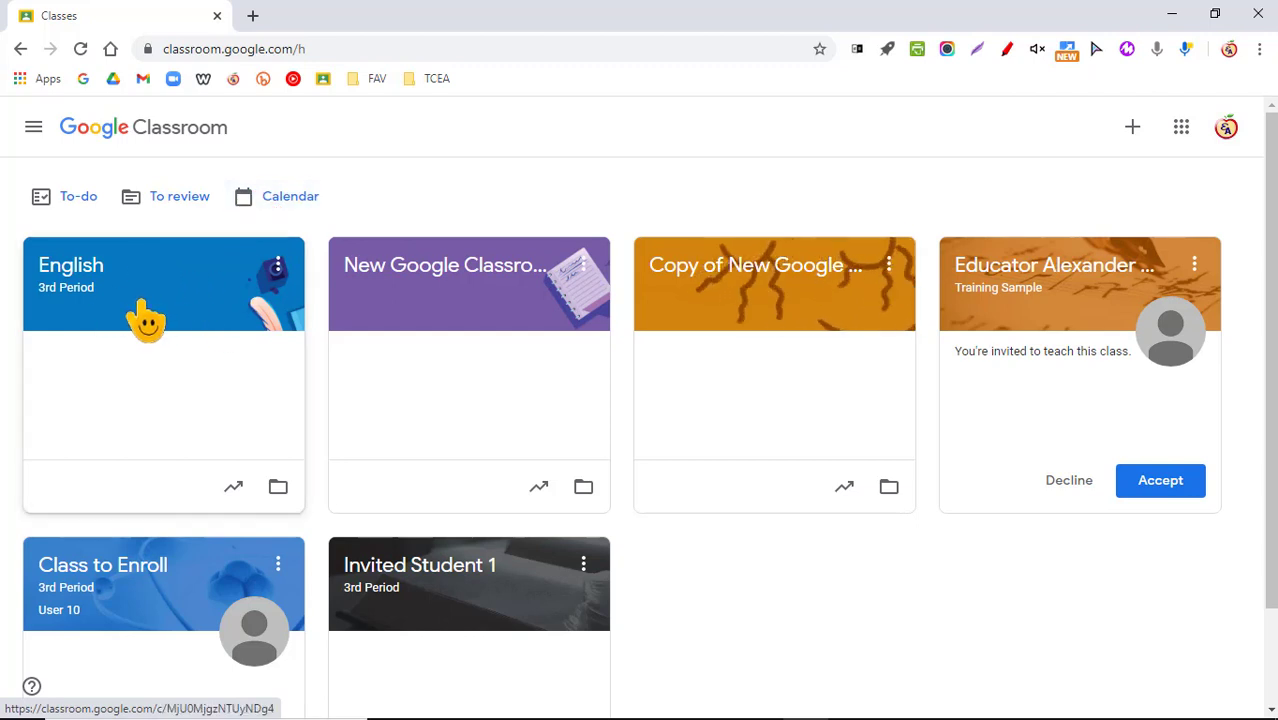
# Review the To review page for all classes, including its No due date work, then return to the Classes overview.
pyautogui.click(165, 200)
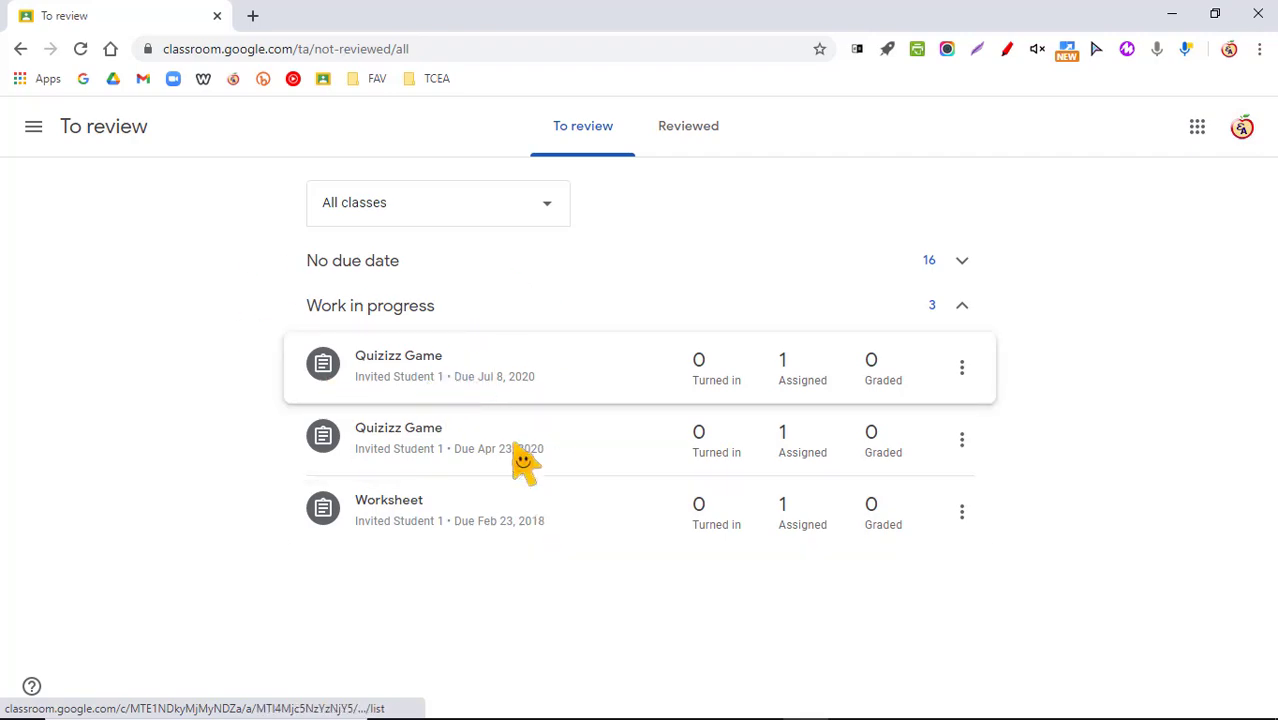
pyautogui.click(962, 262)
pyautogui.scroll(-7, 451, 360)
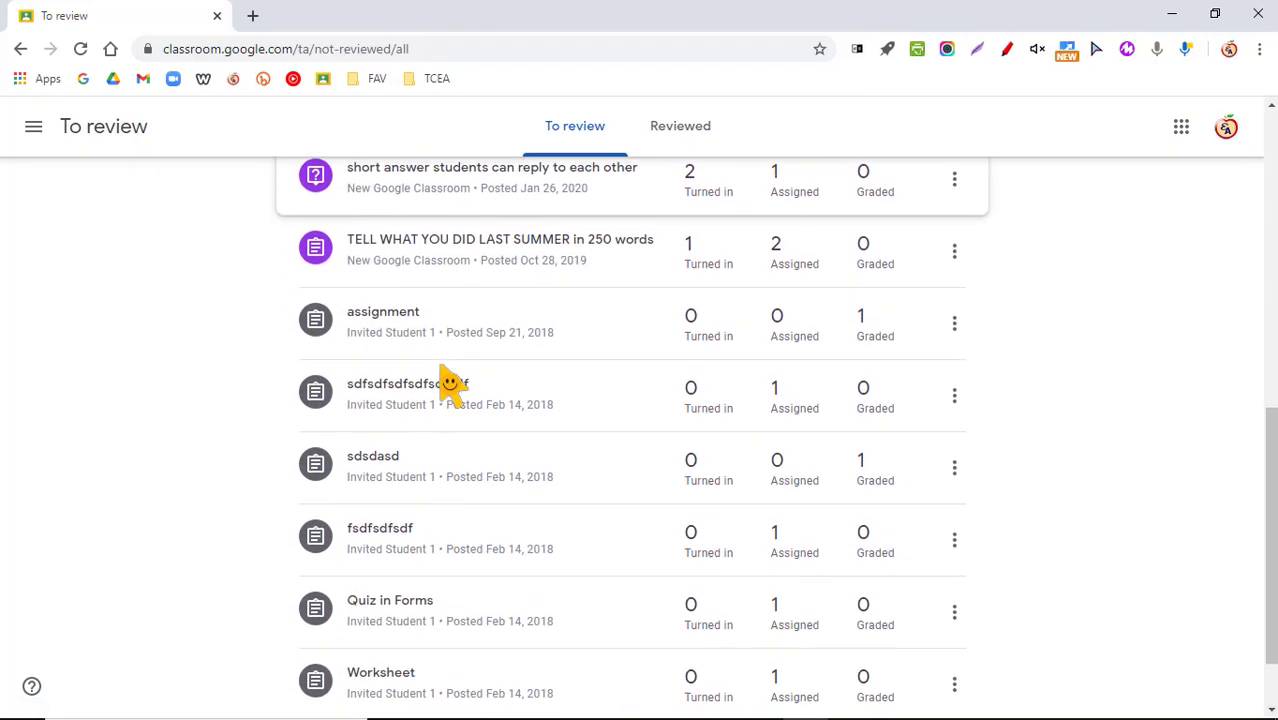
pyautogui.scroll(8, 448, 385)
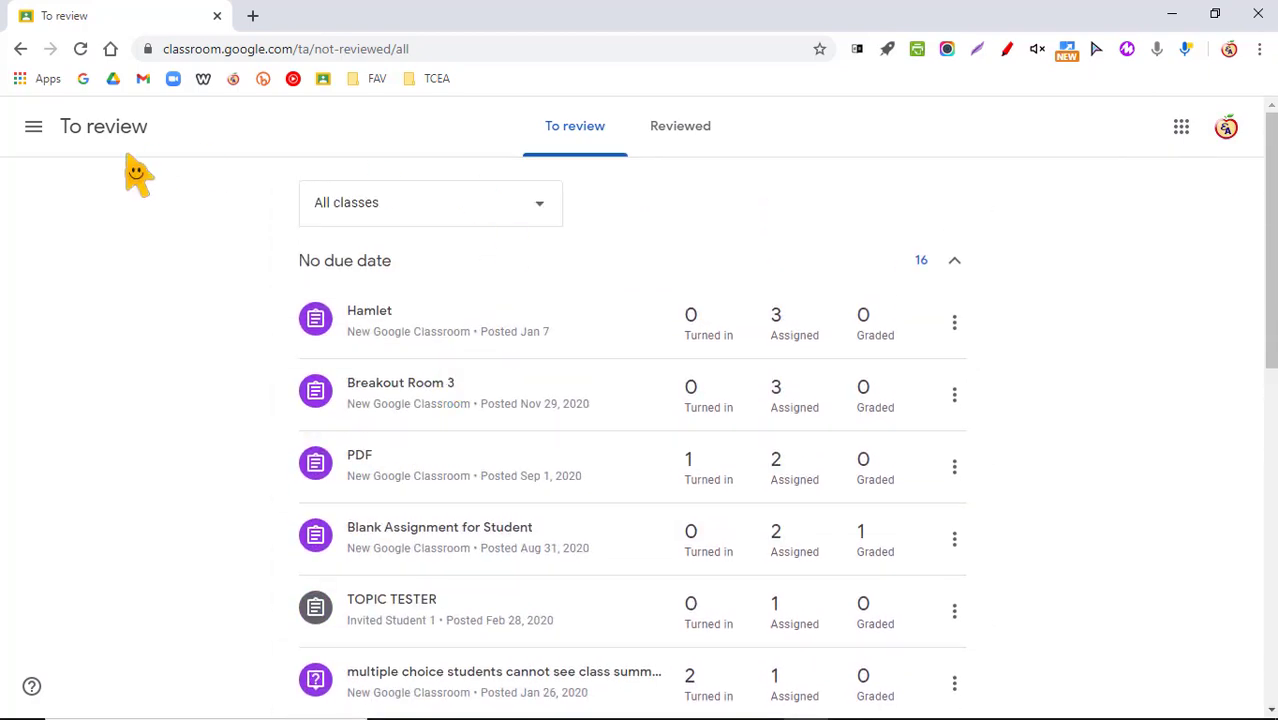
pyautogui.click(33, 127)
pyautogui.click(118, 124)
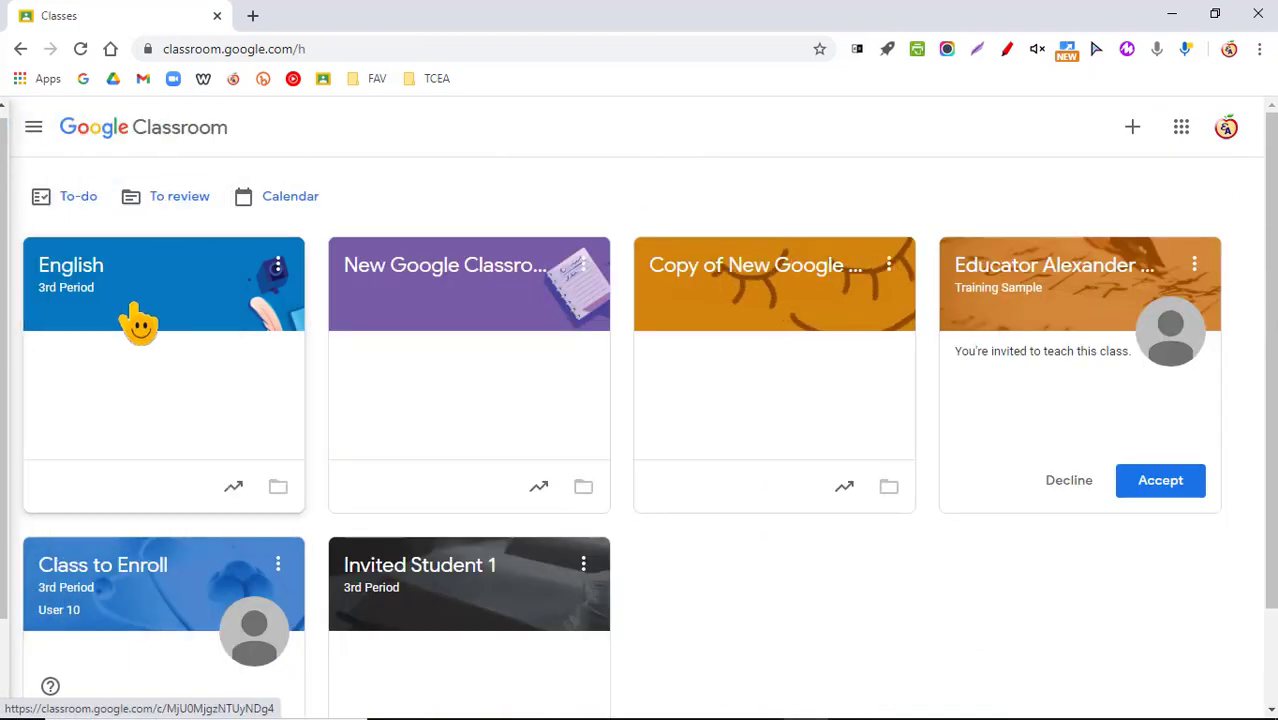
# View the assigned work in the To-do list for all classes, then return to the Classes overview.
pyautogui.click(79, 207)
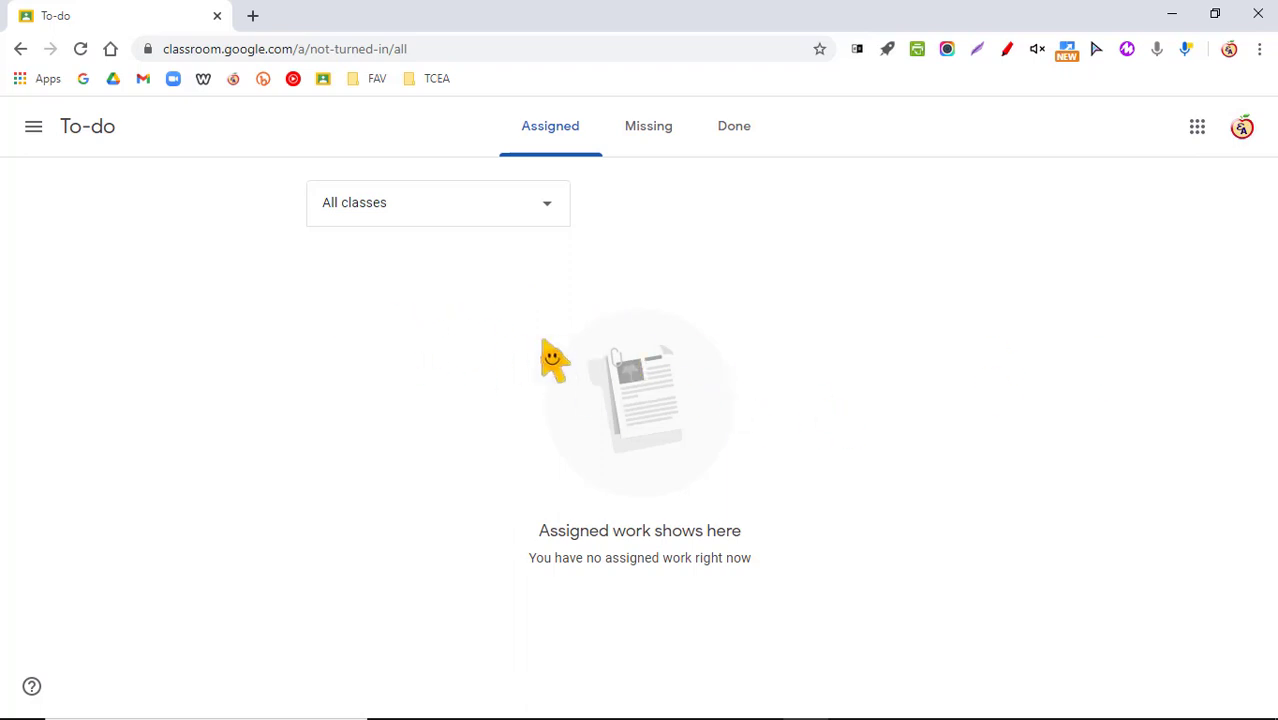
pyautogui.click(31, 127)
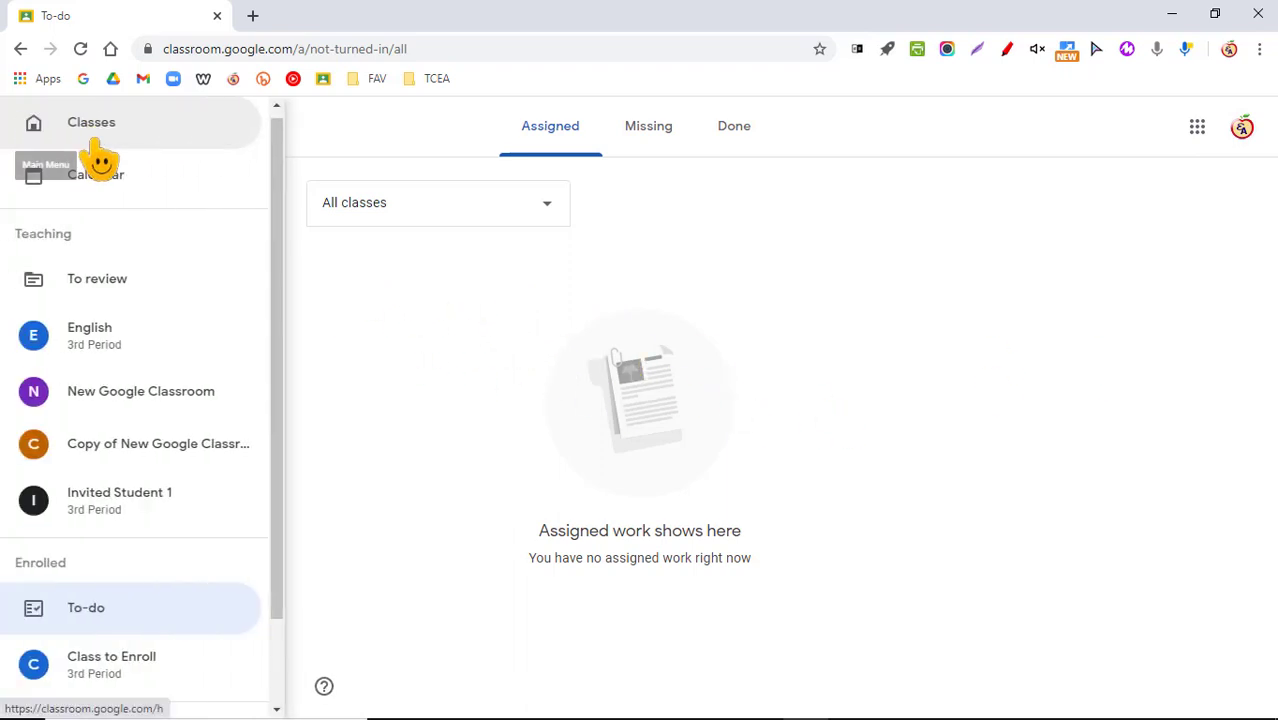
pyautogui.click(108, 138)
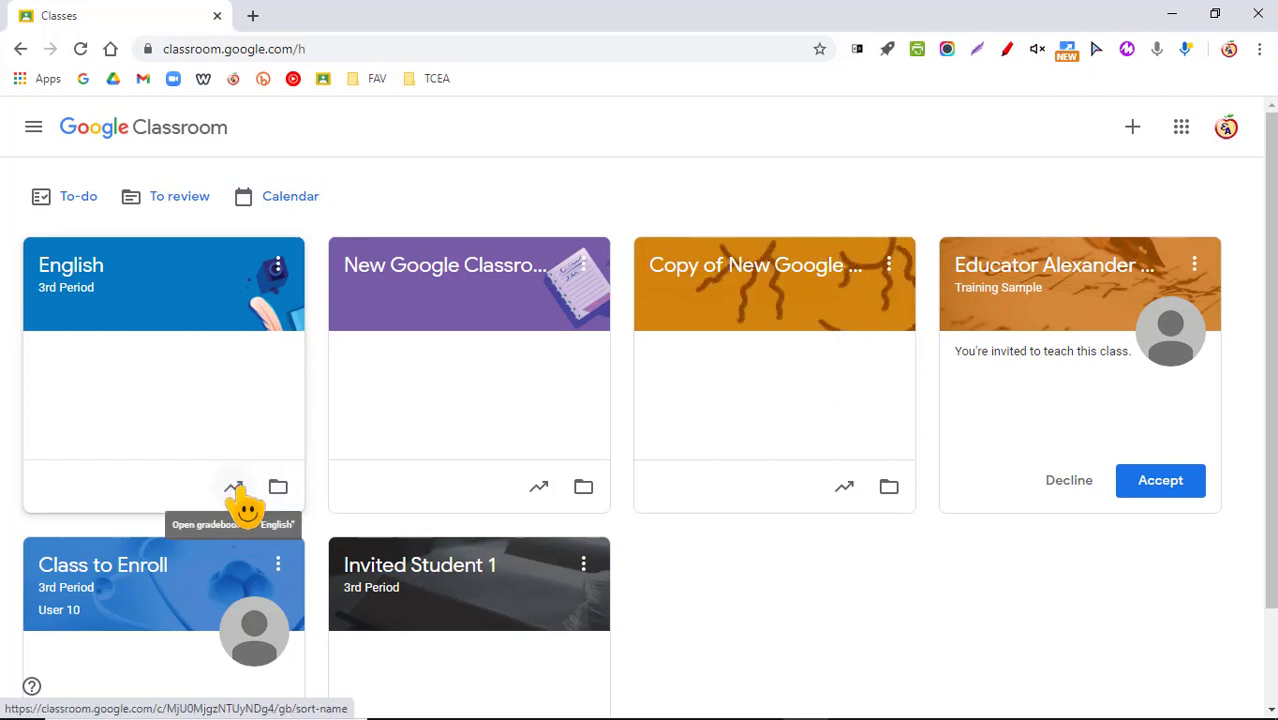
# Visit the Stream of the English 3rd Period class from its card title, then return to the Classes overview.
pyautogui.click(95, 282)
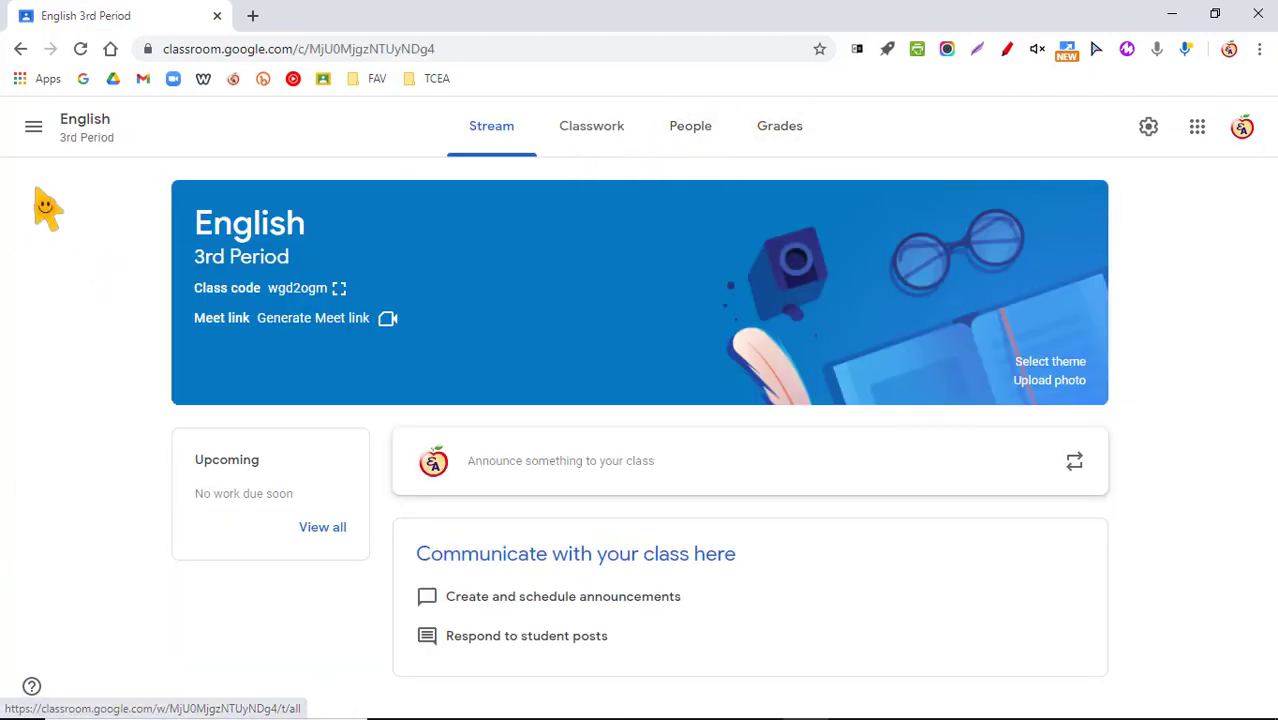
pyautogui.click(33, 127)
pyautogui.click(95, 125)
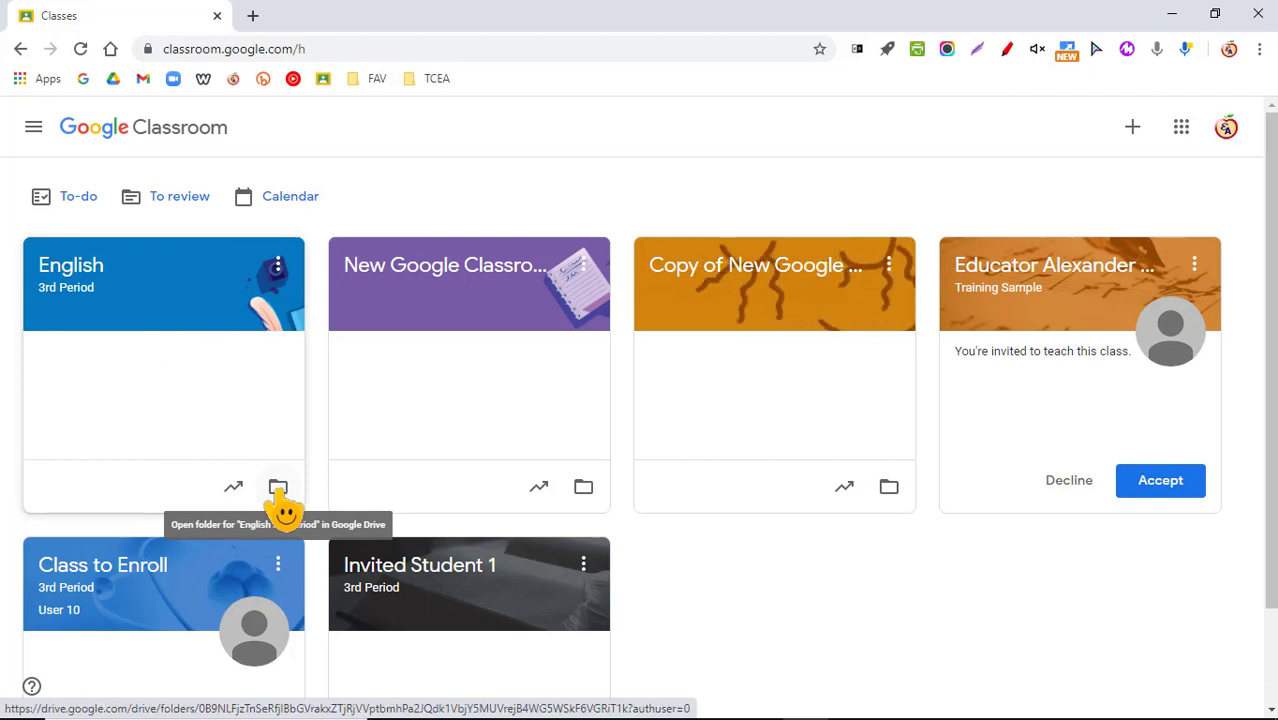
# Switch to Google Drive in a new browser tab, open the Classroom folder and look through its class folders.
pyautogui.click(252, 15)
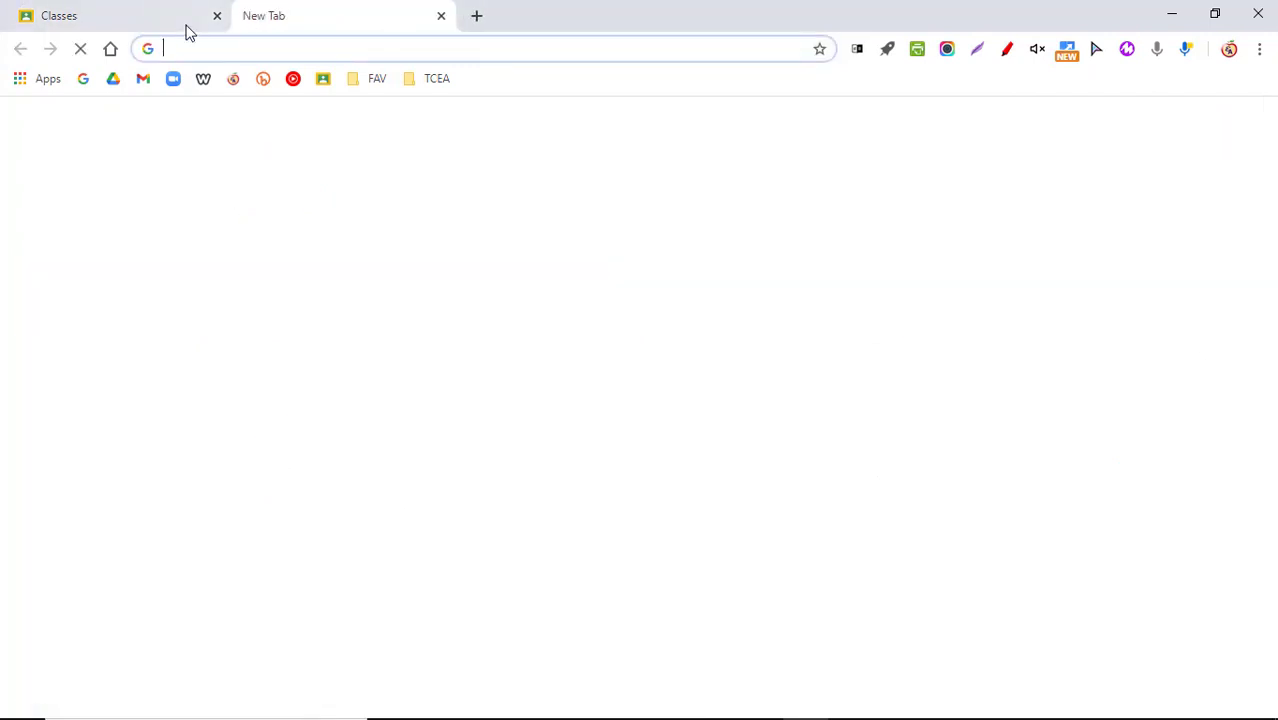
pyautogui.click(115, 82)
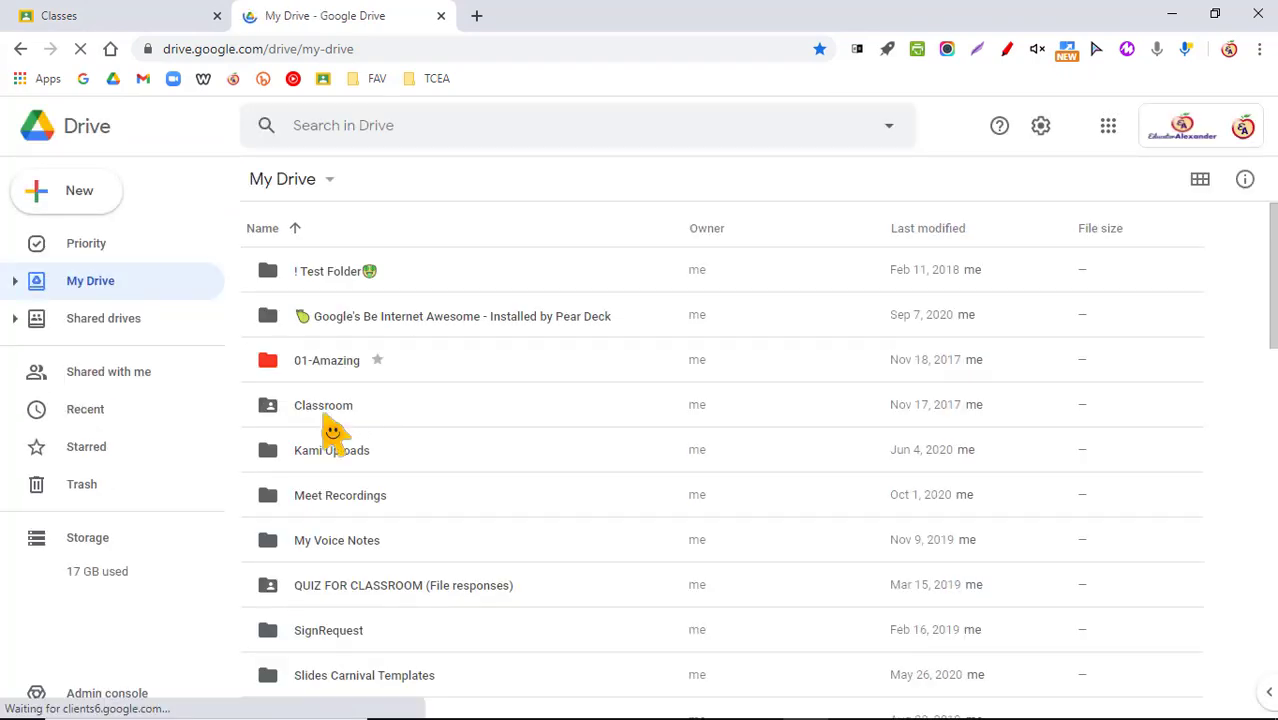
pyautogui.click(326, 422)
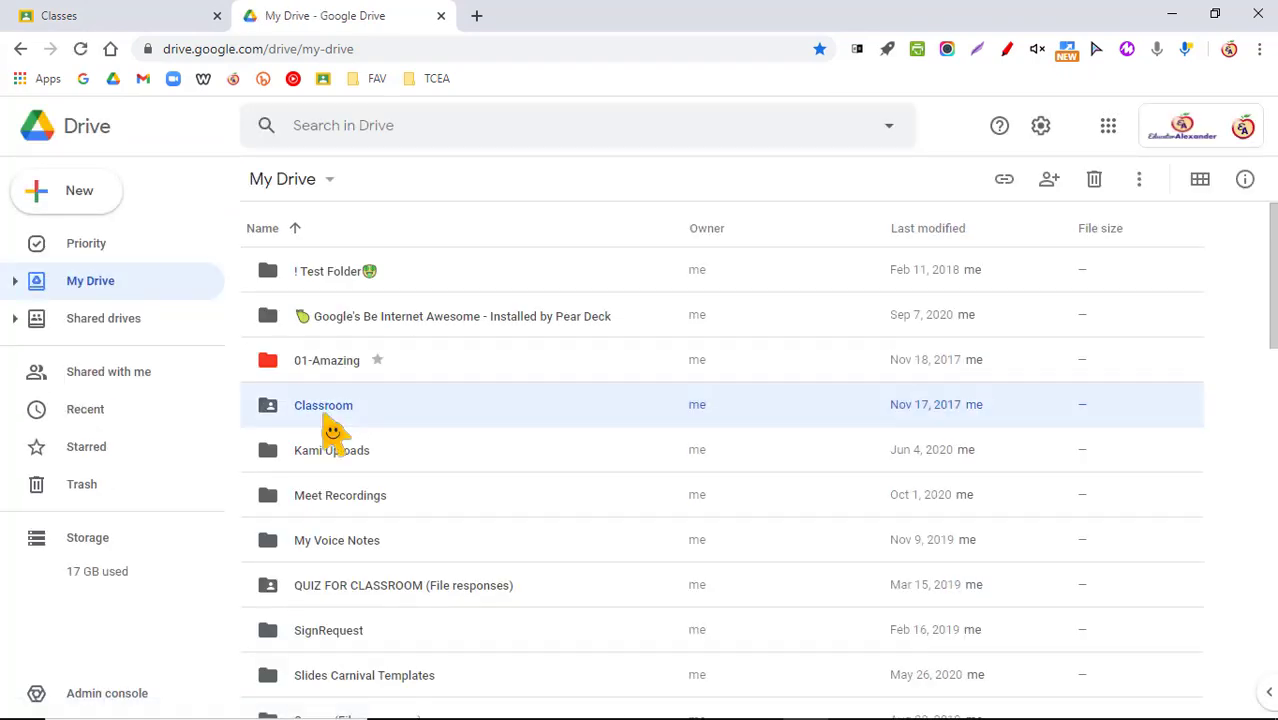
pyautogui.doubleClick(326, 422)
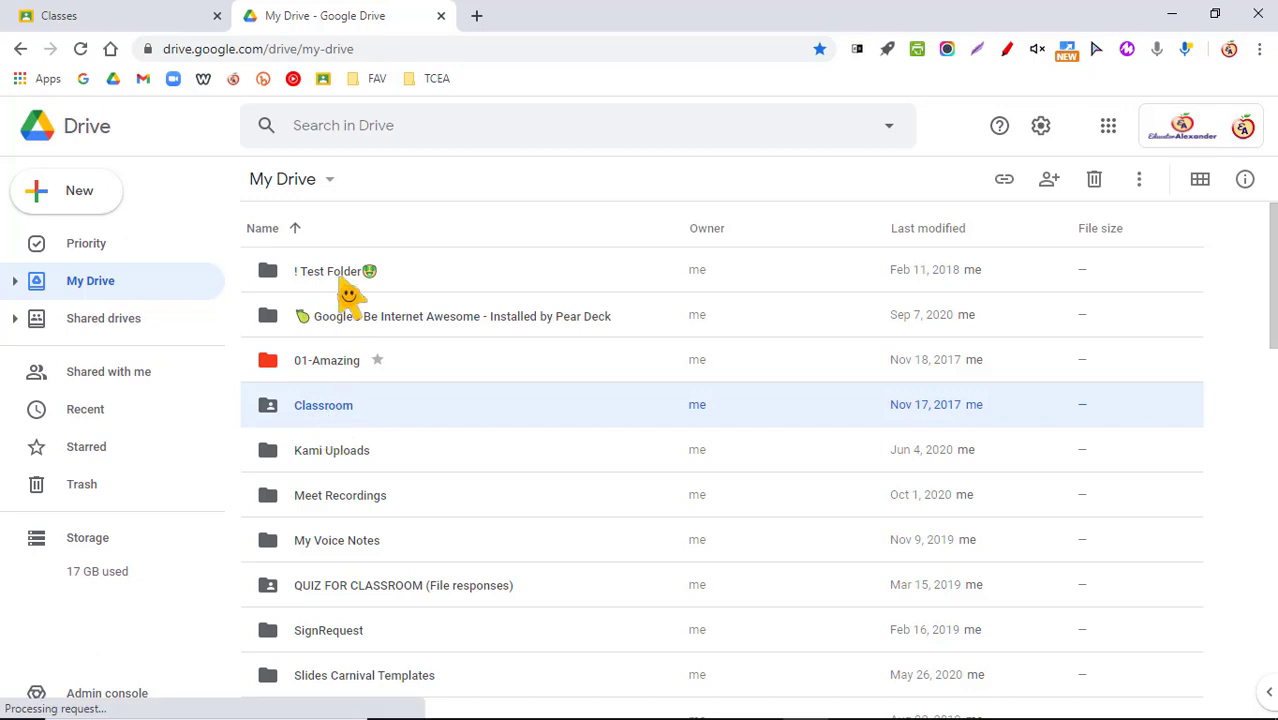
pyautogui.doubleClick(335, 424)
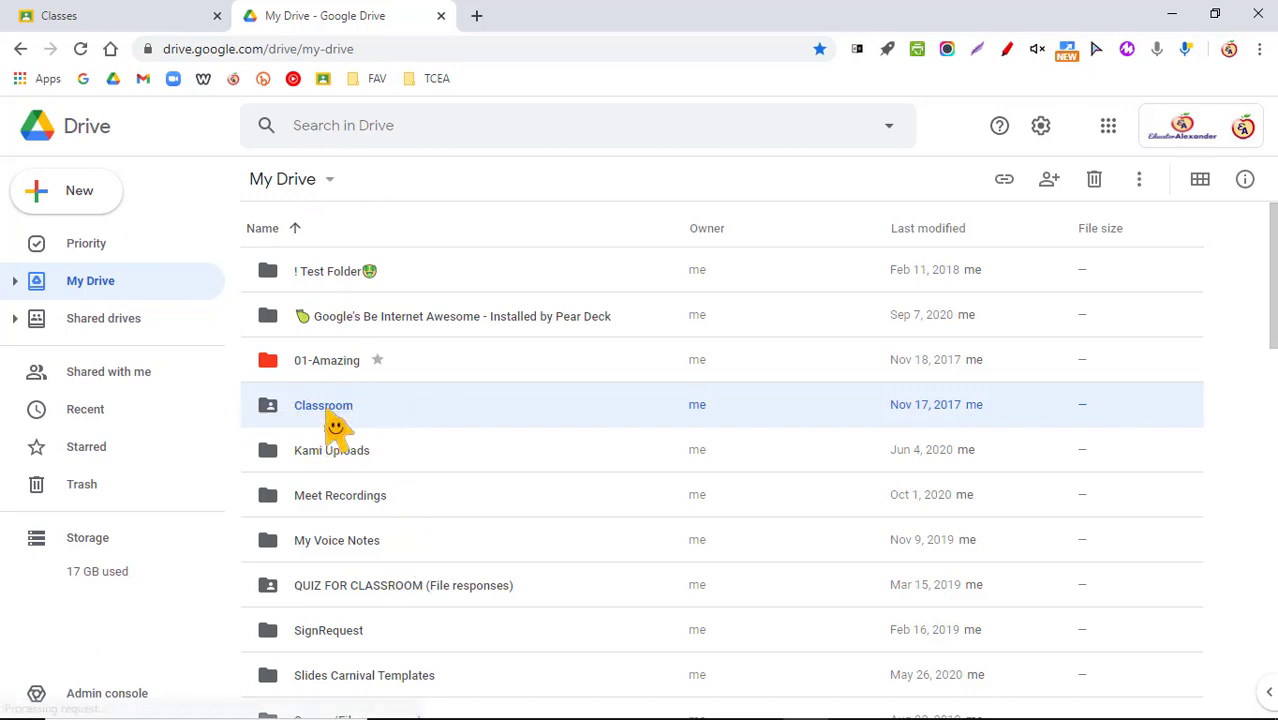
pyautogui.scroll(-5, 440, 420)
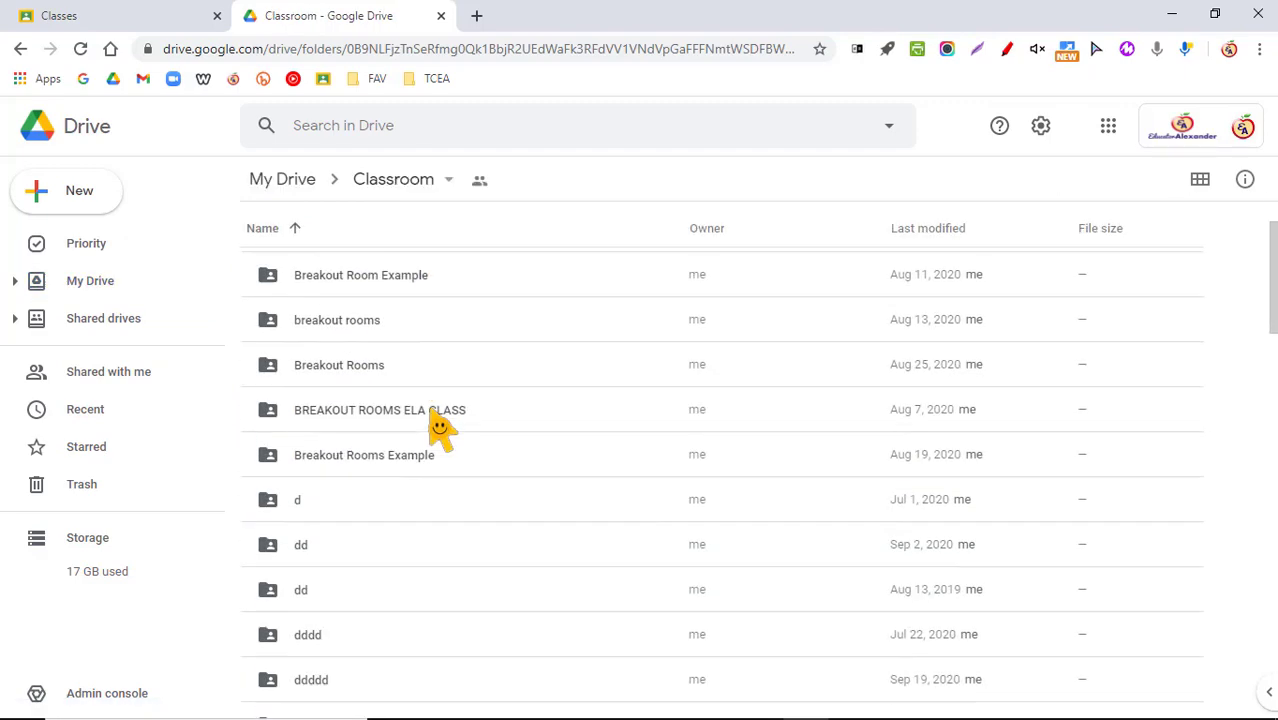
pyautogui.scroll(-12, 438, 432)
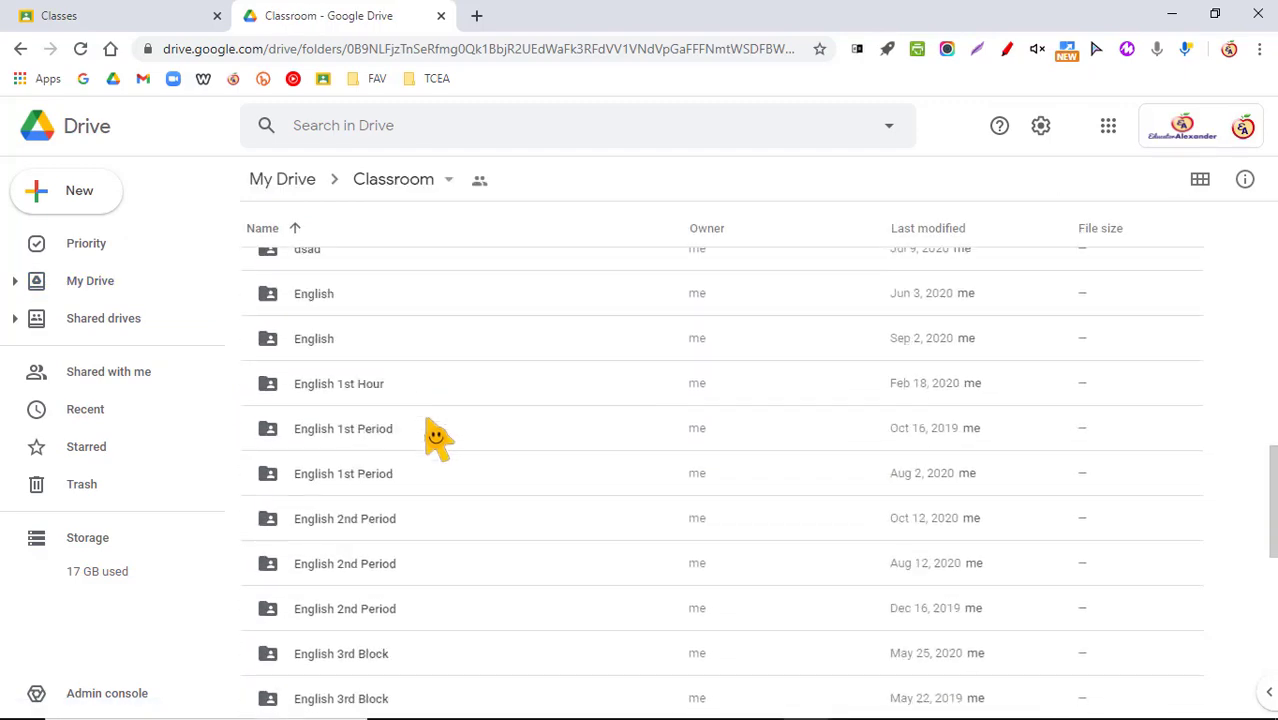
pyautogui.scroll(12, 438, 436)
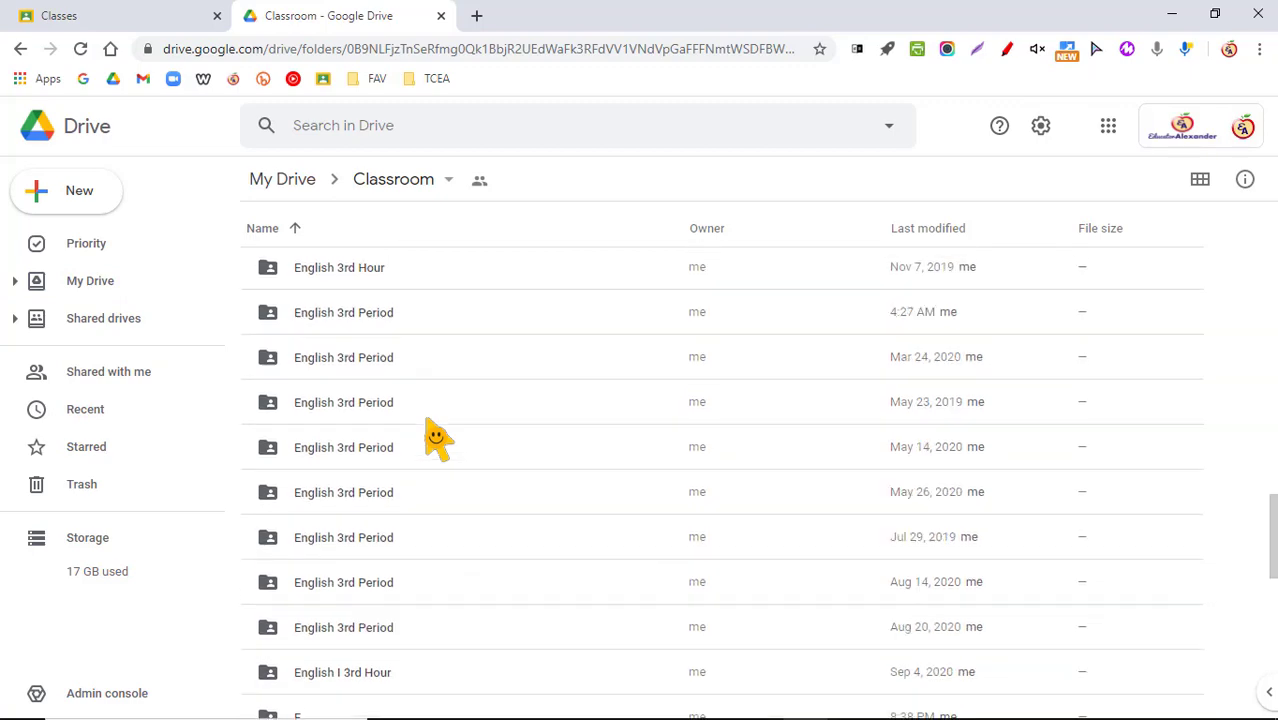
pyautogui.scroll(8, 430, 446)
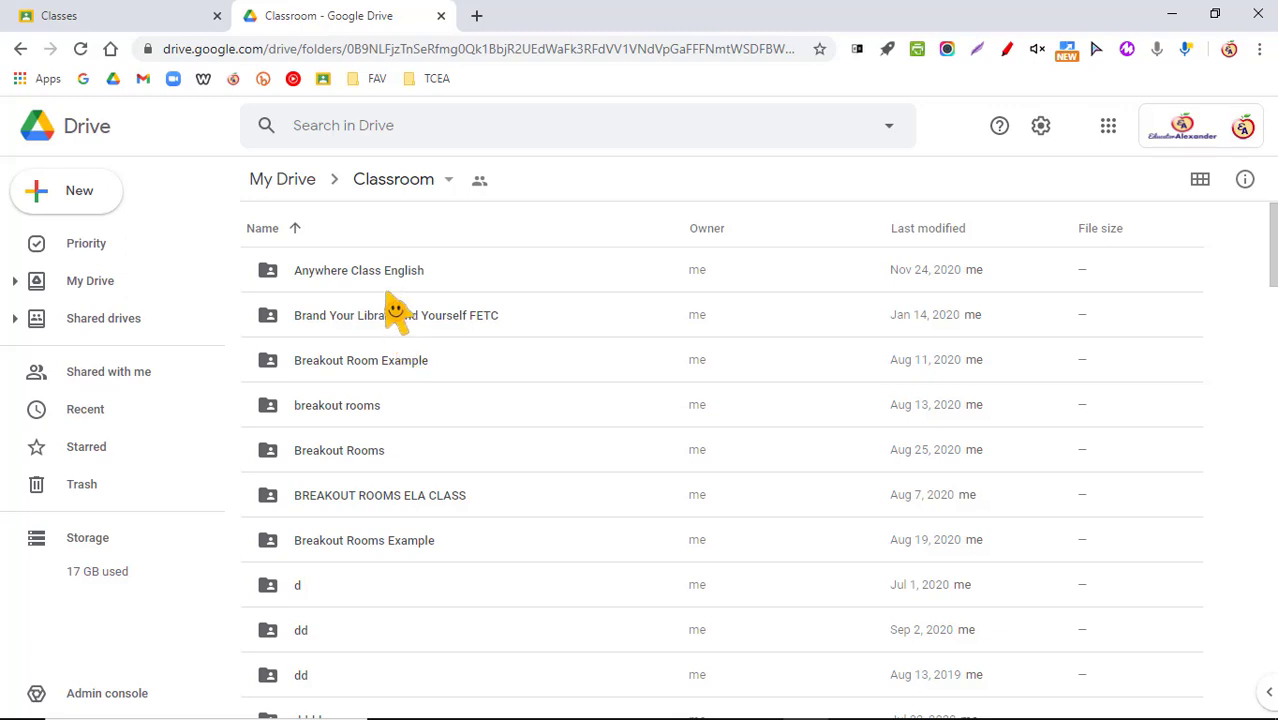
# Inspect the Anywhere Class English folder, return to the Classroom folder to look over the class folders, and close the Drive tab.
pyautogui.click(382, 287)
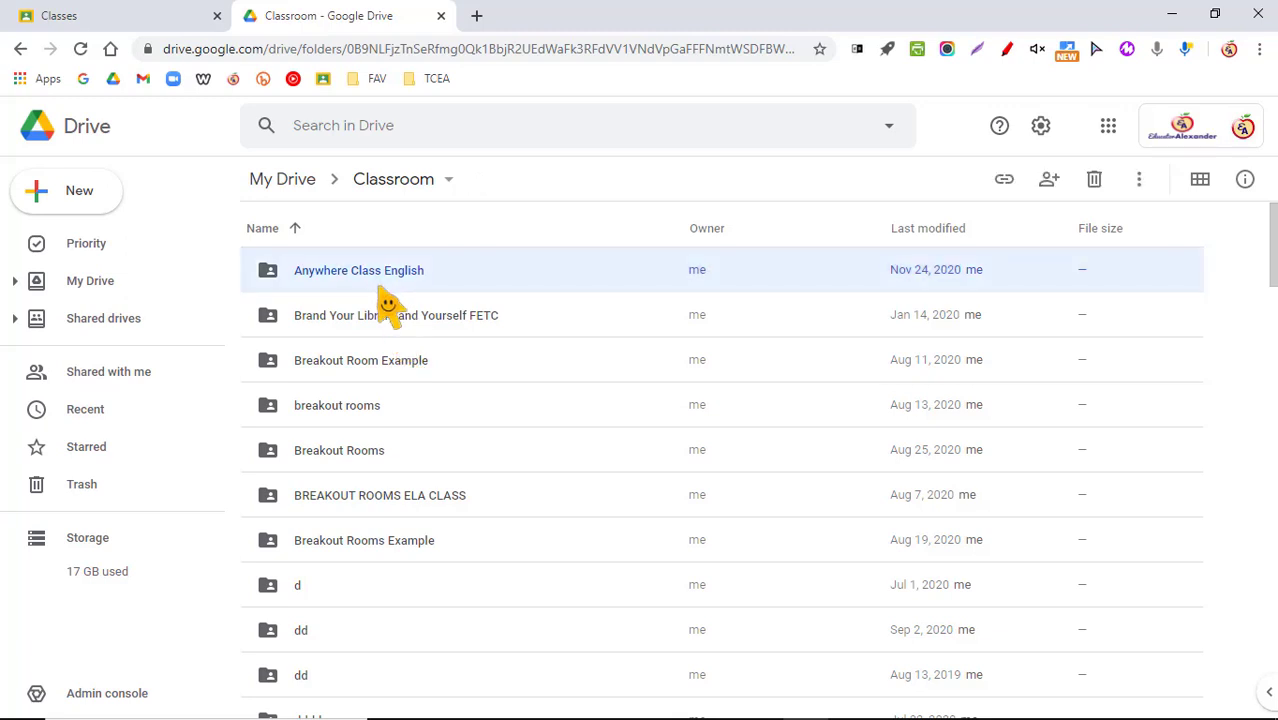
pyautogui.doubleClick(380, 288)
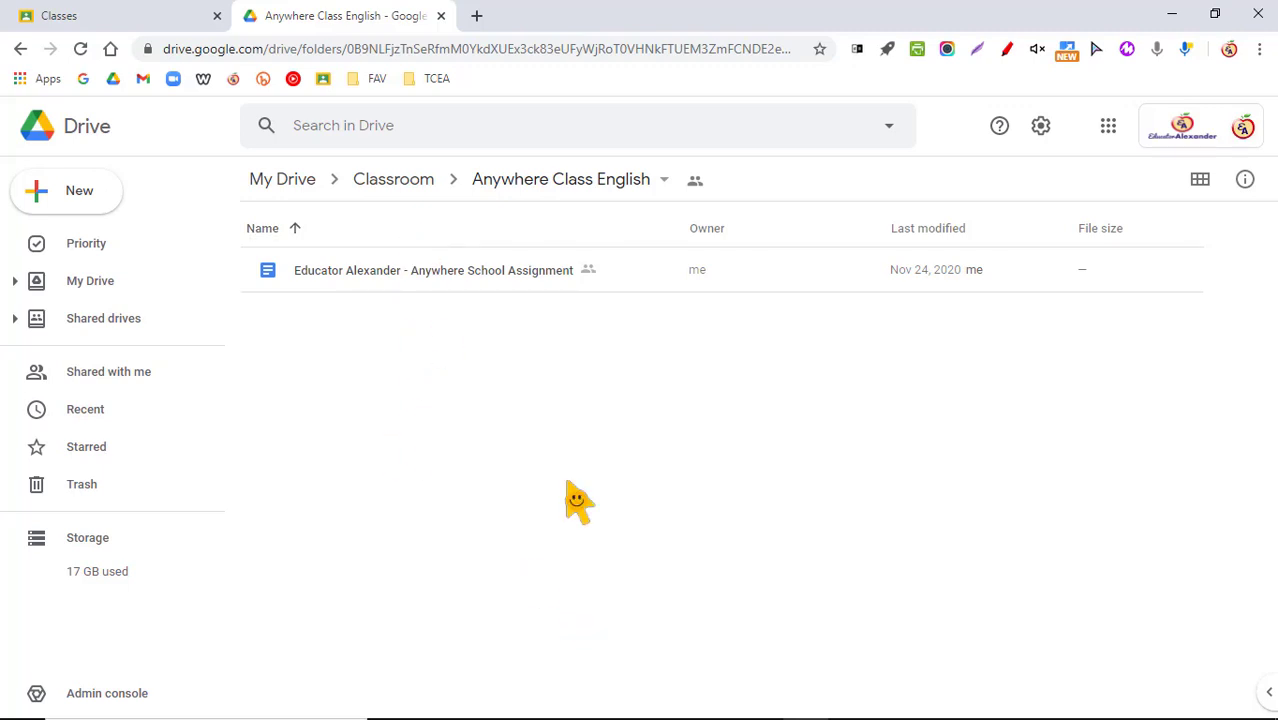
pyautogui.click(388, 180)
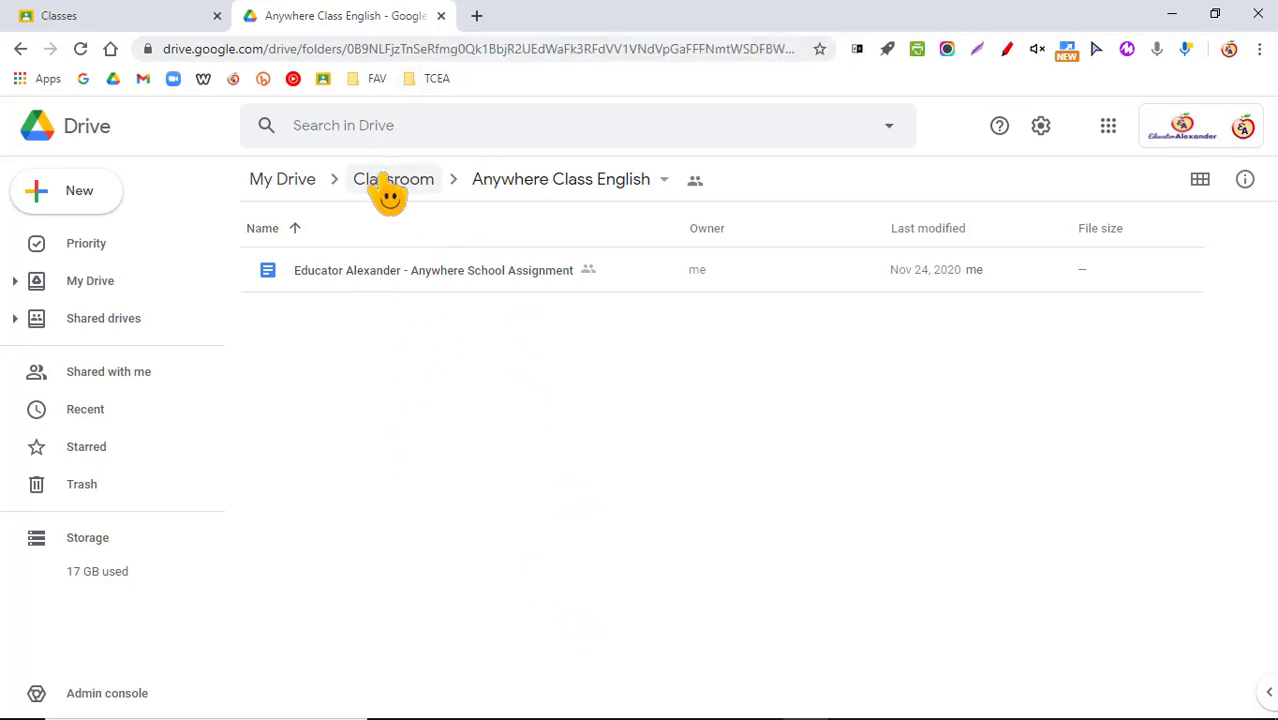
pyautogui.scroll(-4, 463, 409)
pyautogui.scroll(-3, 463, 409)
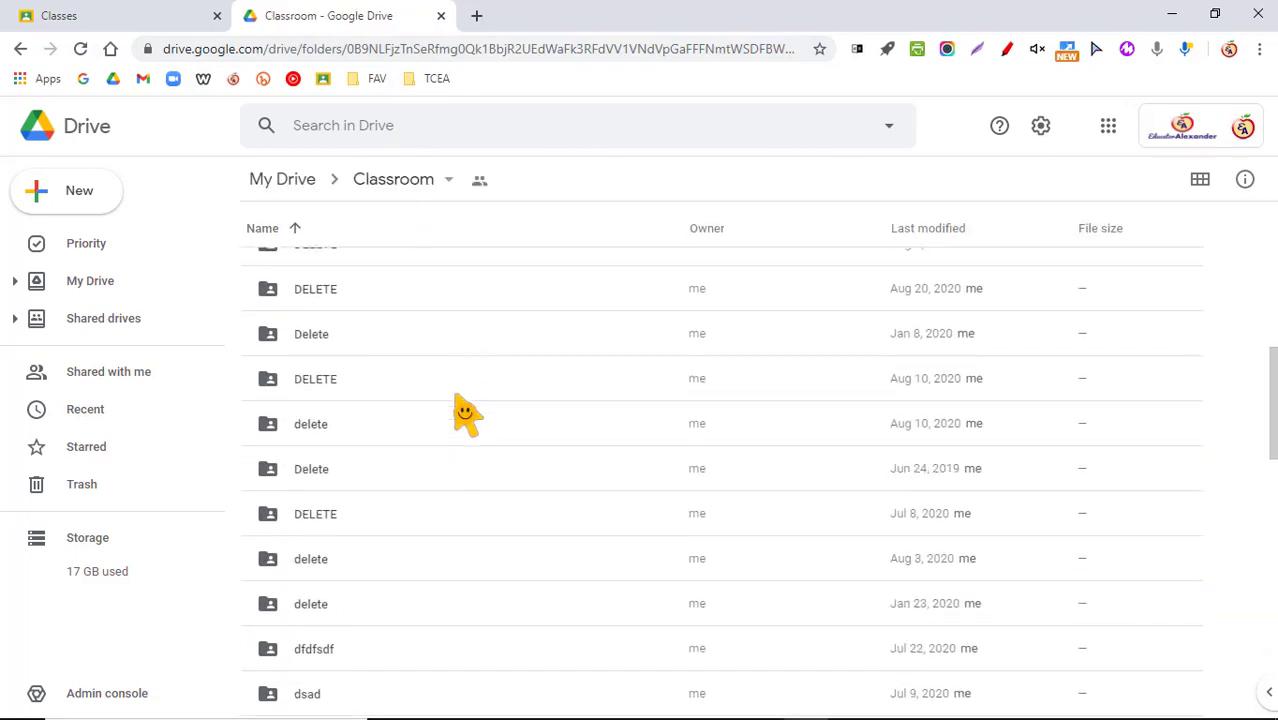
pyautogui.scroll(8, 463, 409)
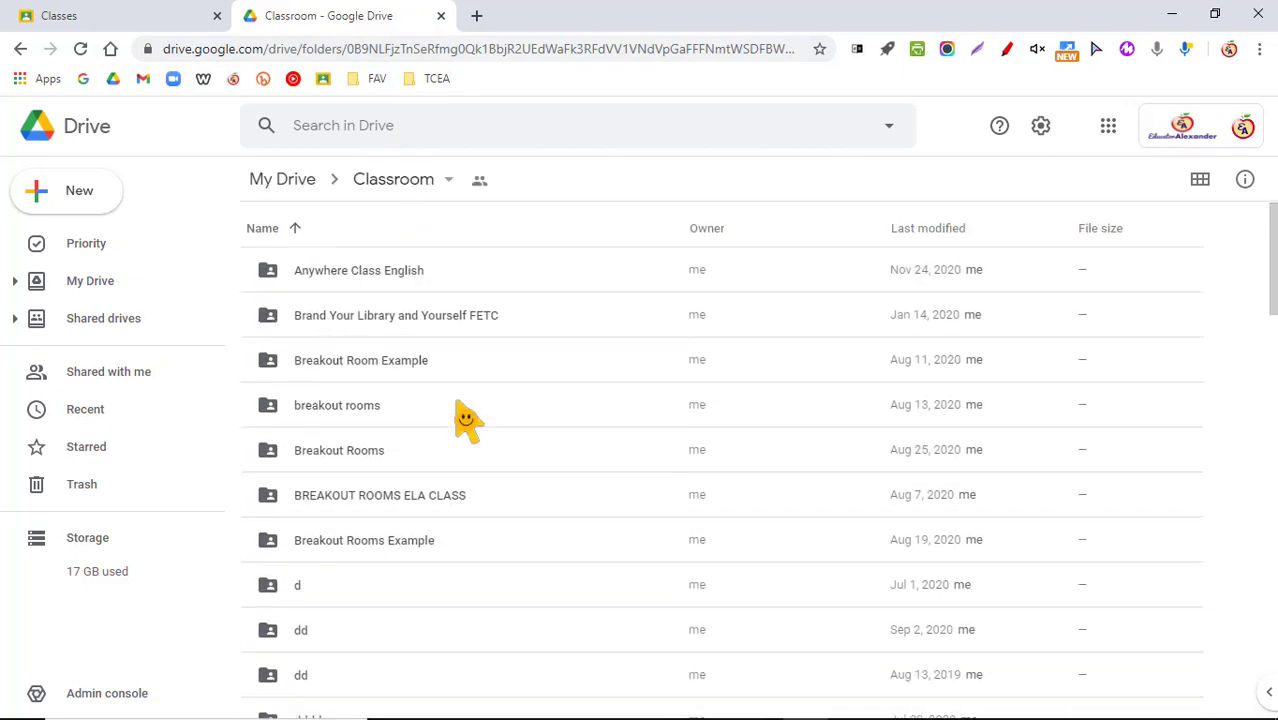
pyautogui.click(441, 17)
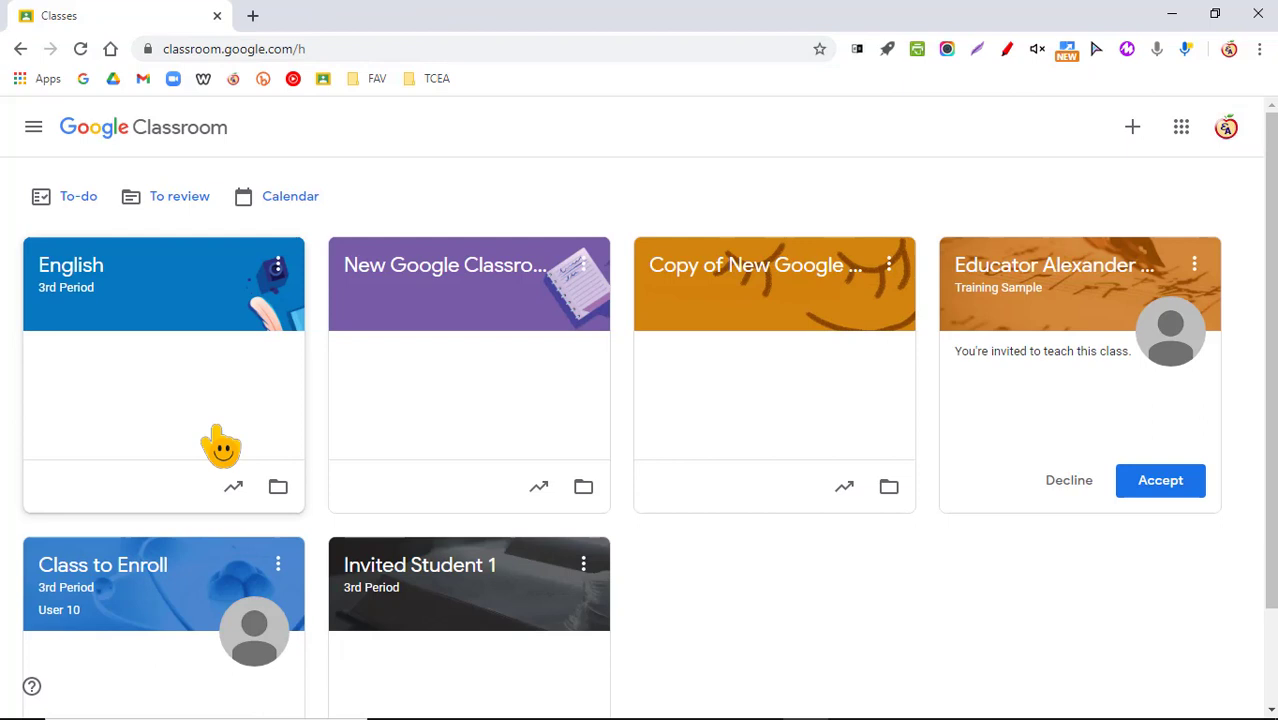
# View the English 3rd Period class's Drive folder directly from its class card, then close the folder's tab.
pyautogui.click(278, 488)
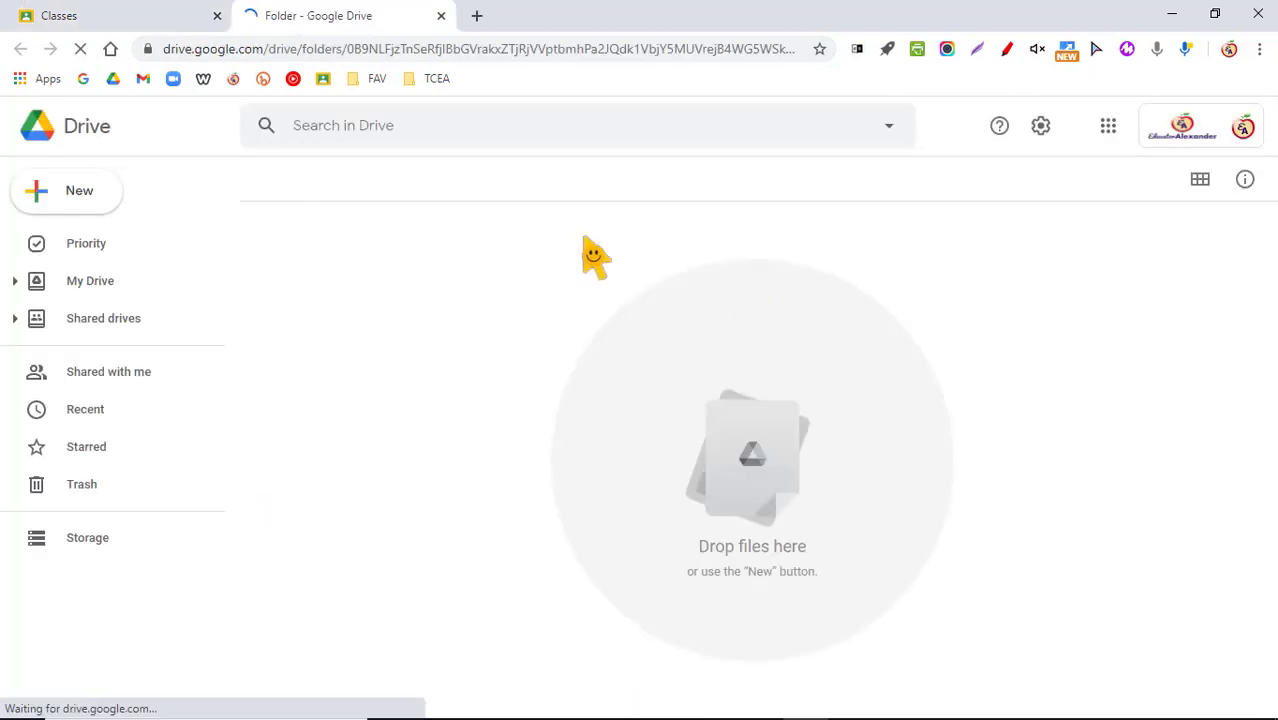
pyautogui.click(441, 16)
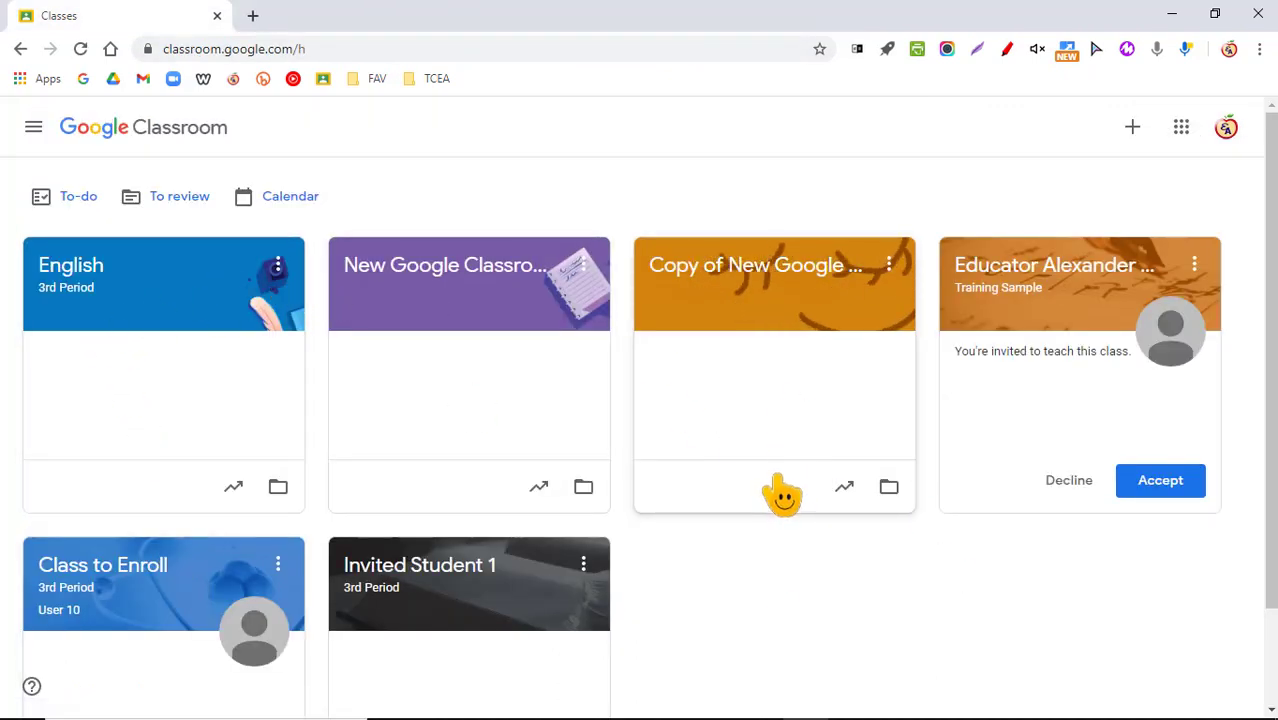
# Review the main menu's entries from Classes down to Archived classes and Settings, then close it.
pyautogui.click(33, 128)
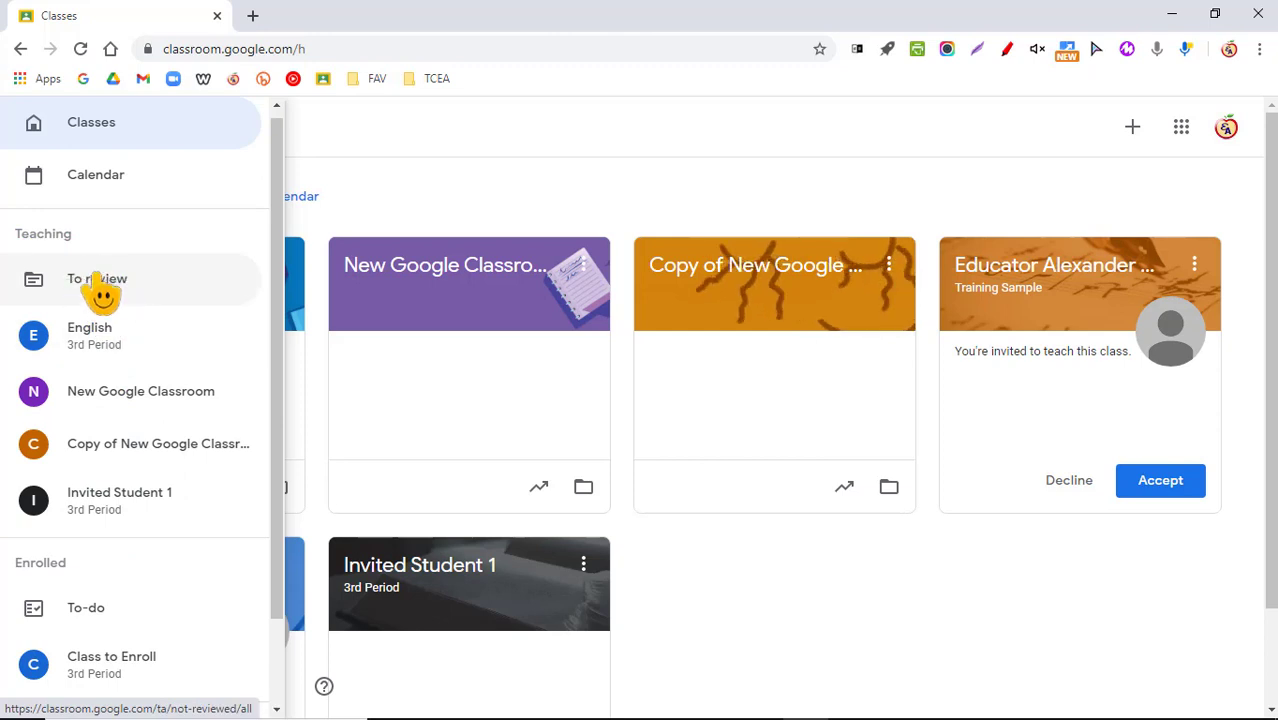
pyautogui.scroll(-2, 191, 422)
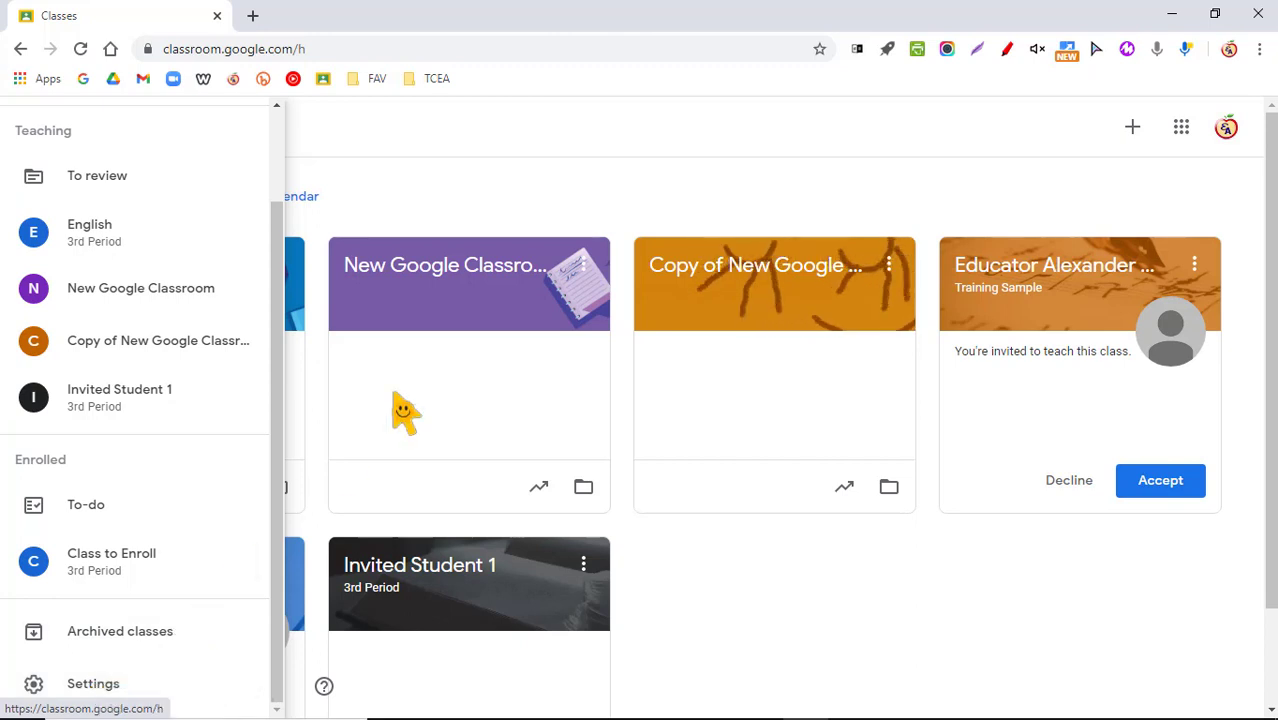
pyautogui.click(458, 208)
# Look at the class settings of English 3rd Period and return to its Stream without saving.
pyautogui.click(63, 305)
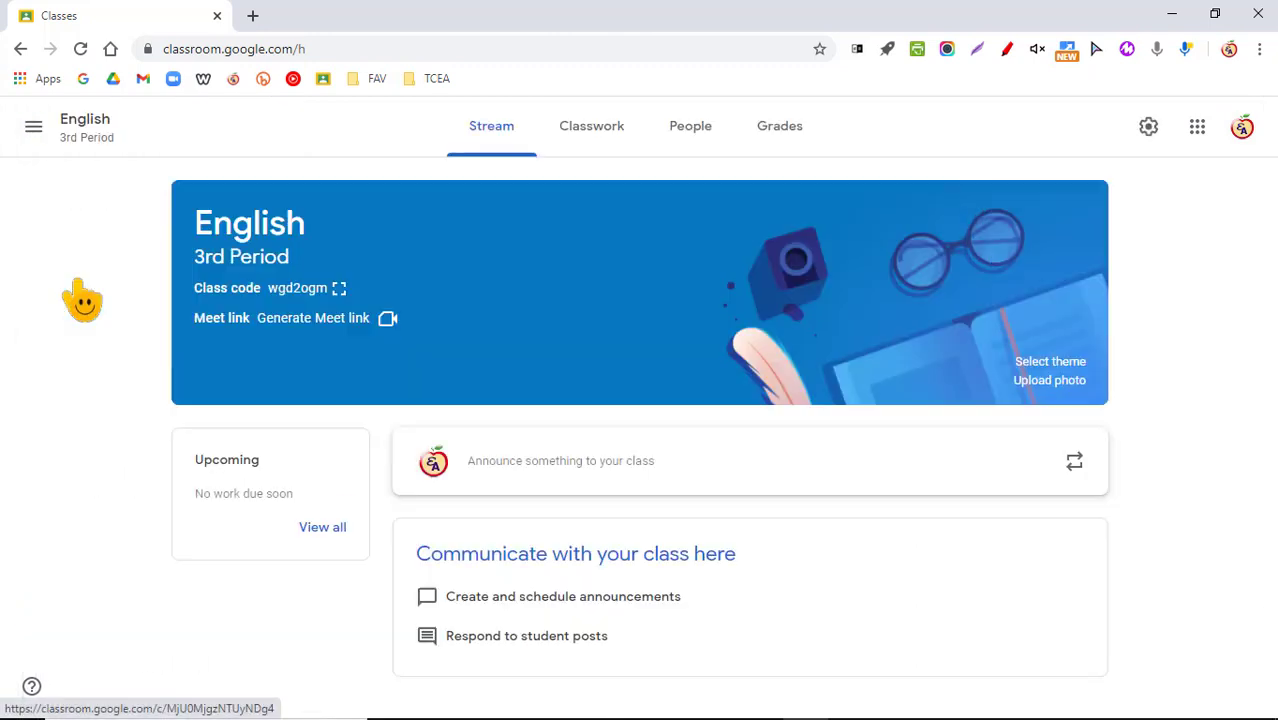
pyautogui.click(1148, 127)
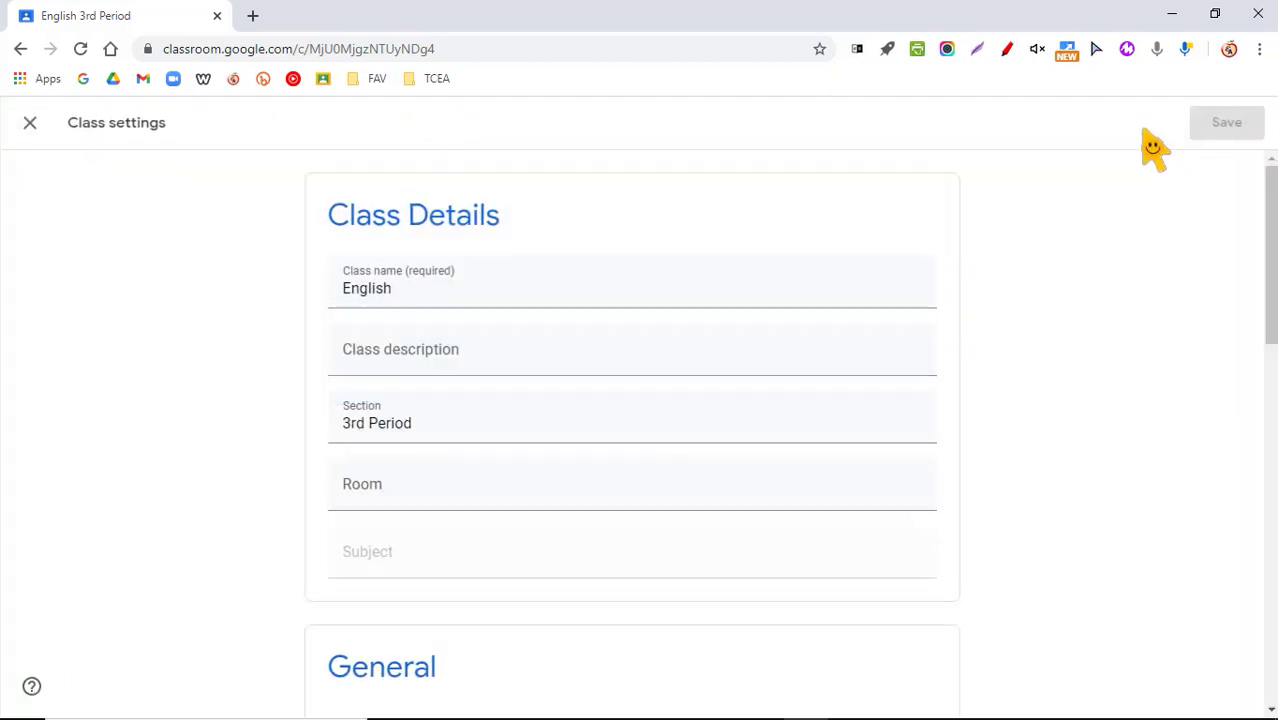
pyautogui.doubleClick(108, 129)
pyautogui.click(30, 123)
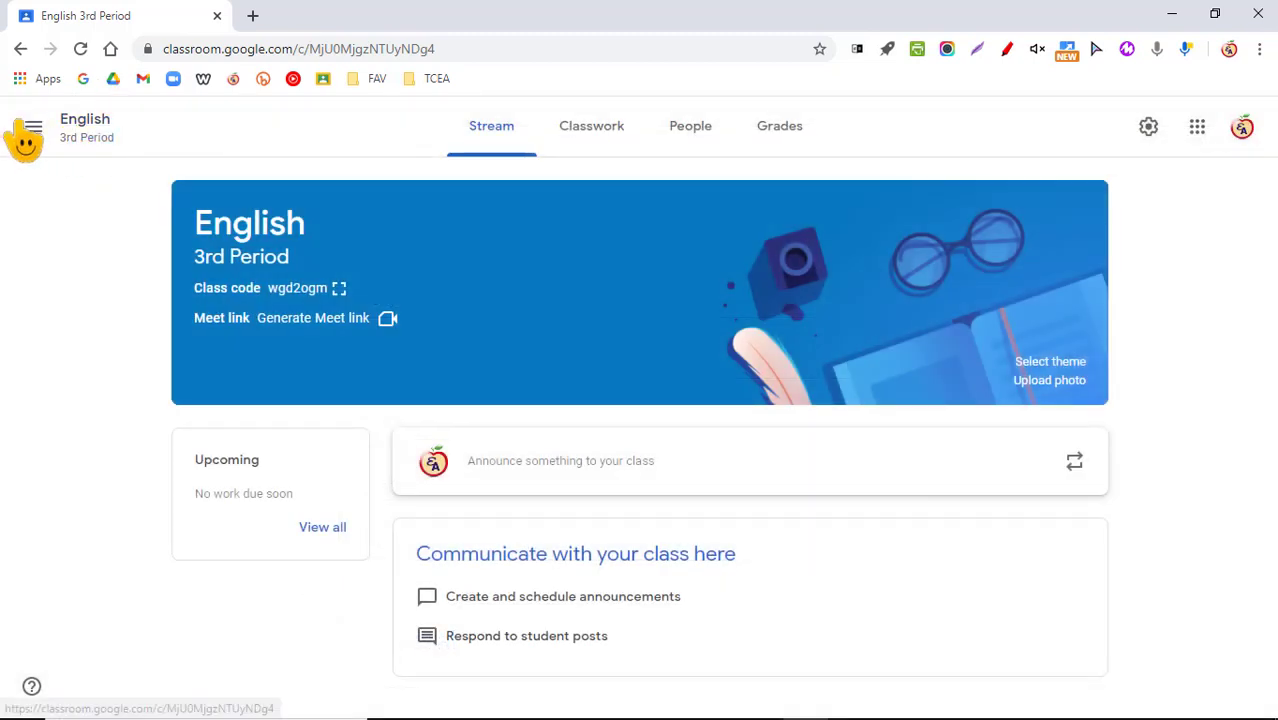
# Return to the overview of all classes and open the general Classroom settings.
pyautogui.click(32, 128)
pyautogui.click(66, 136)
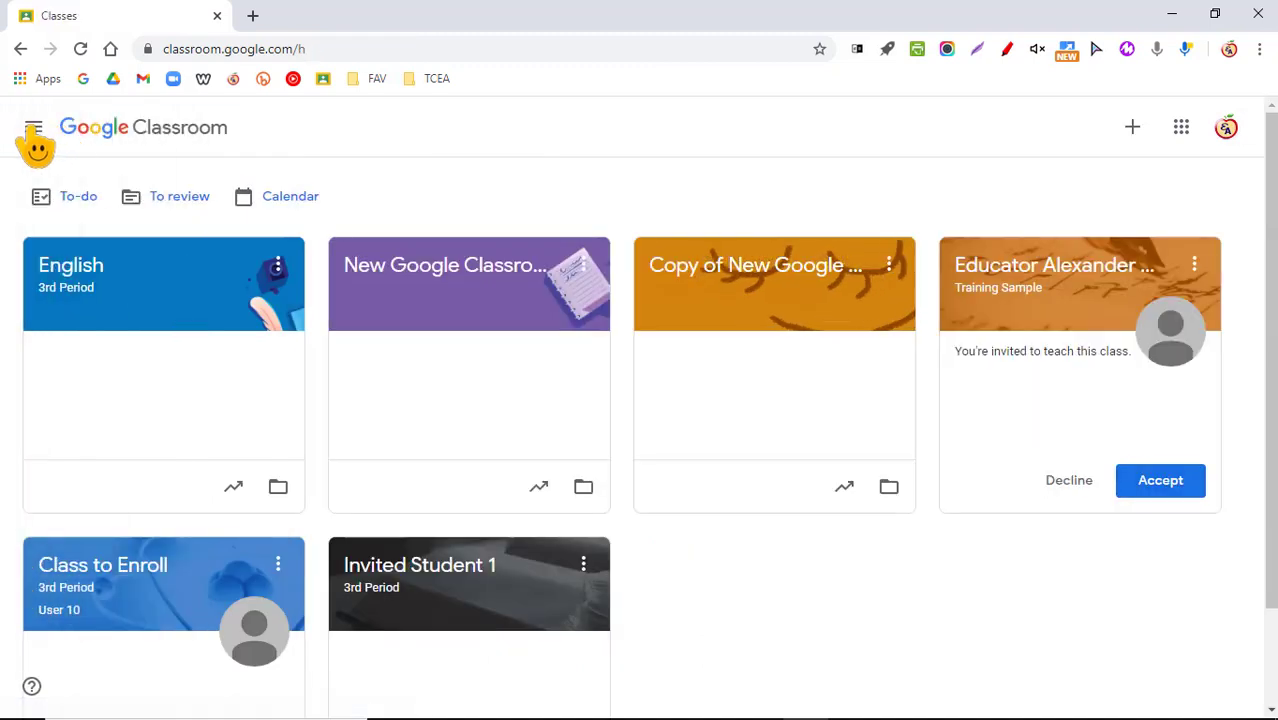
pyautogui.click(33, 128)
pyautogui.scroll(-2, 75, 600)
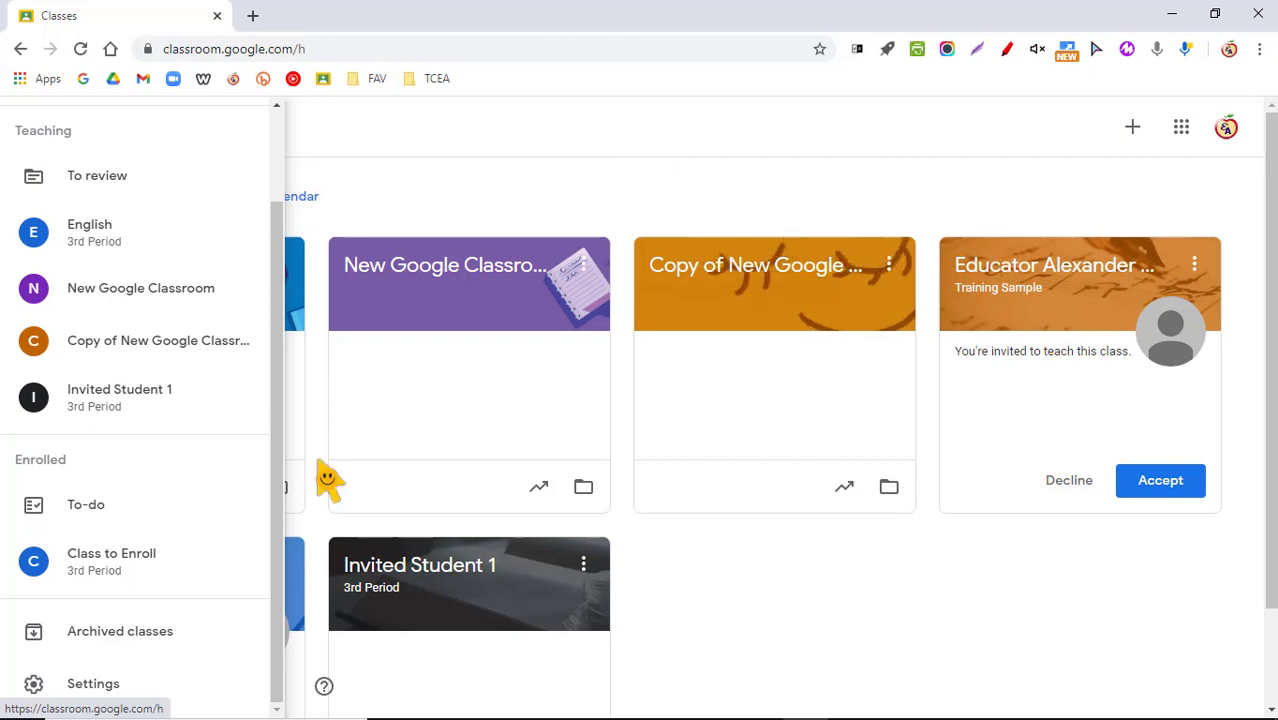
pyautogui.click(97, 686)
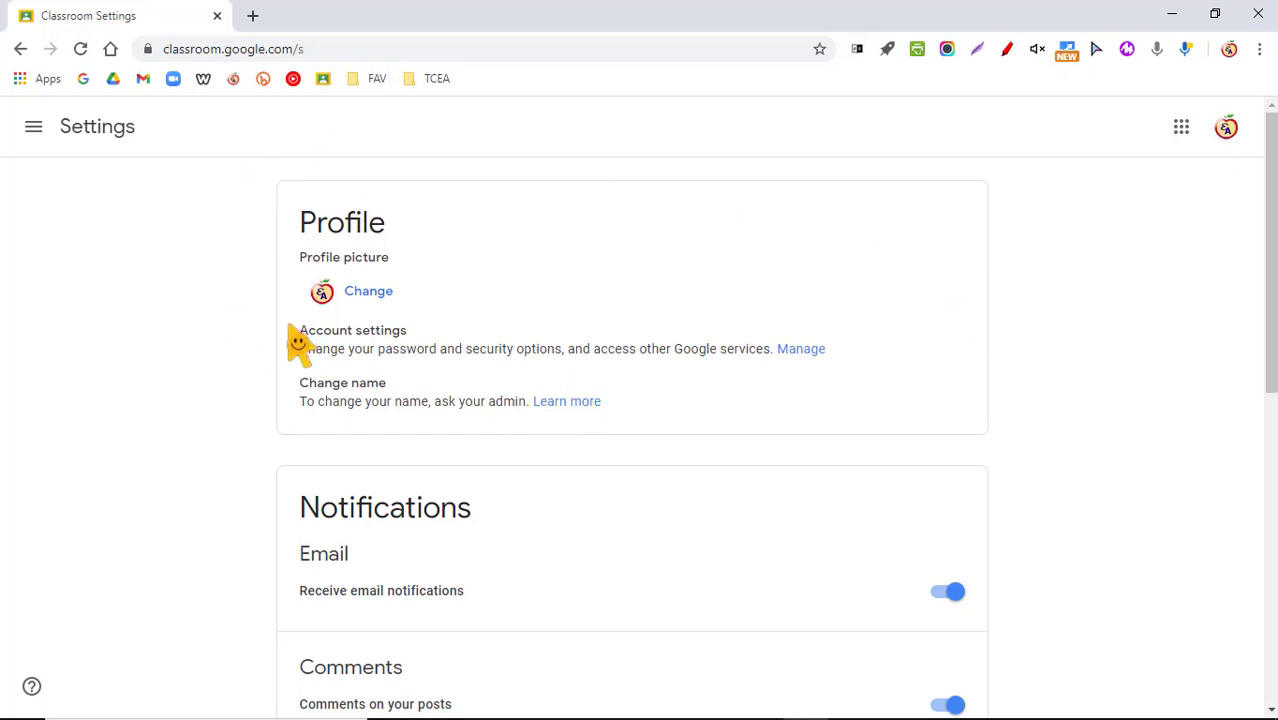
# Review the account settings in the Profile section of the settings page.
pyautogui.moveTo(303, 333); pyautogui.dragTo(410, 338)
pyautogui.scroll(-2, 600, 410)
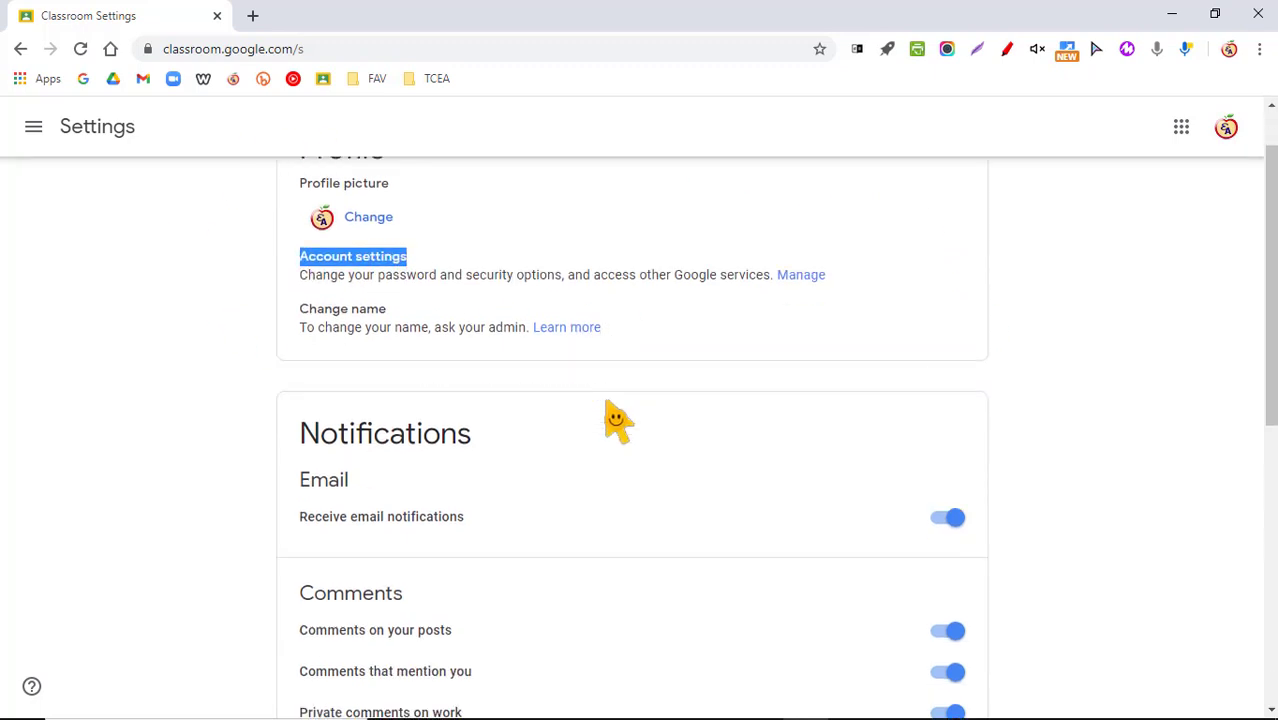
pyautogui.scroll(-1, 608, 410)
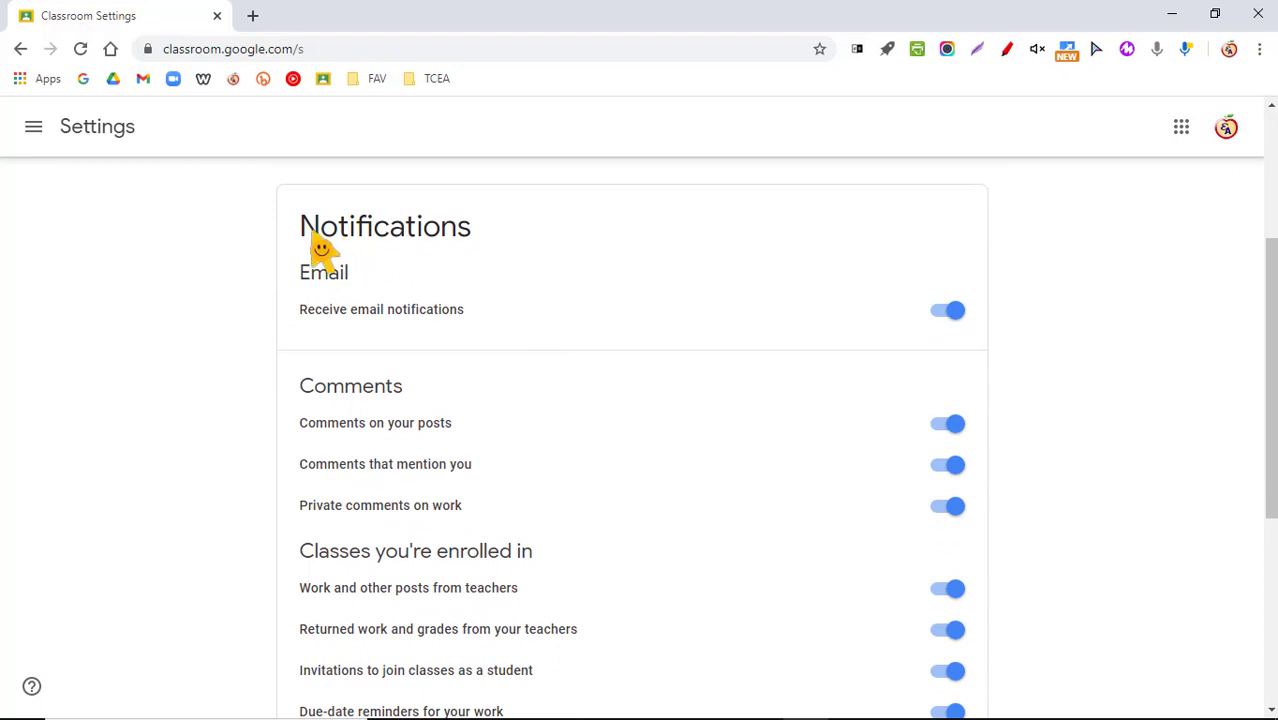
# In the email notifications section, switch Receive email notifications off and back on.
pyautogui.moveTo(304, 232); pyautogui.dragTo(499, 271)
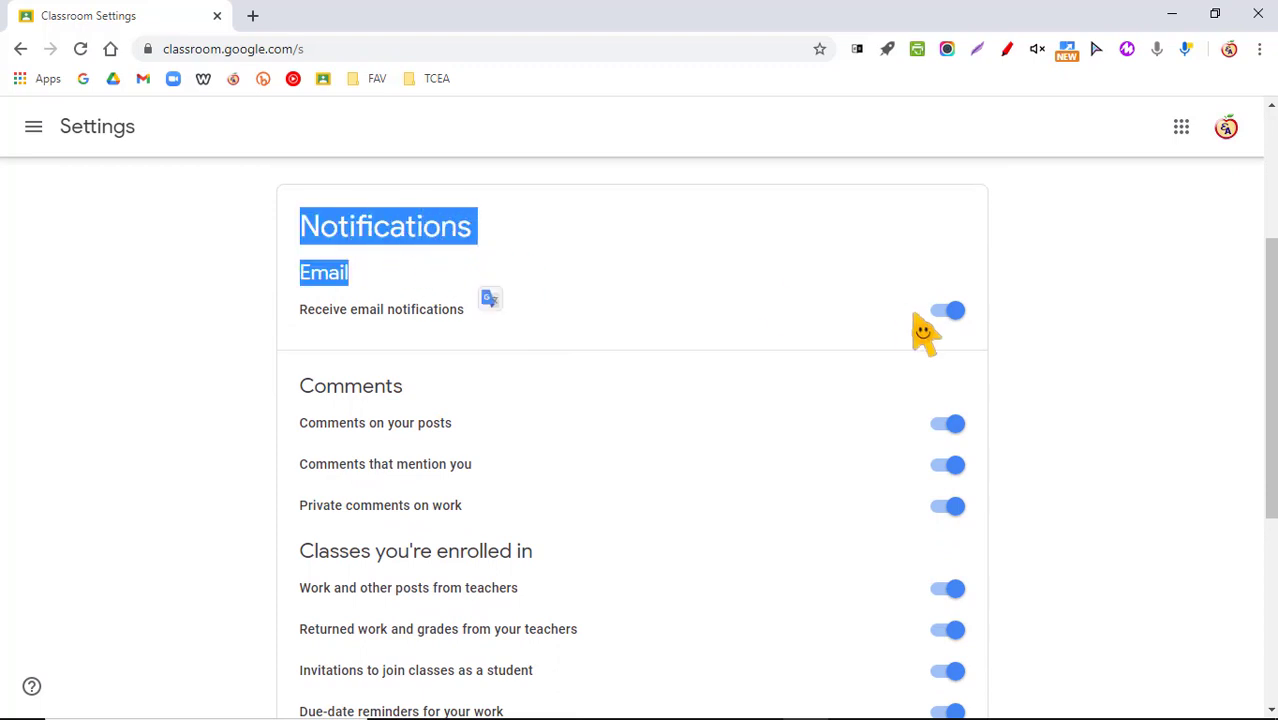
pyautogui.click(866, 341)
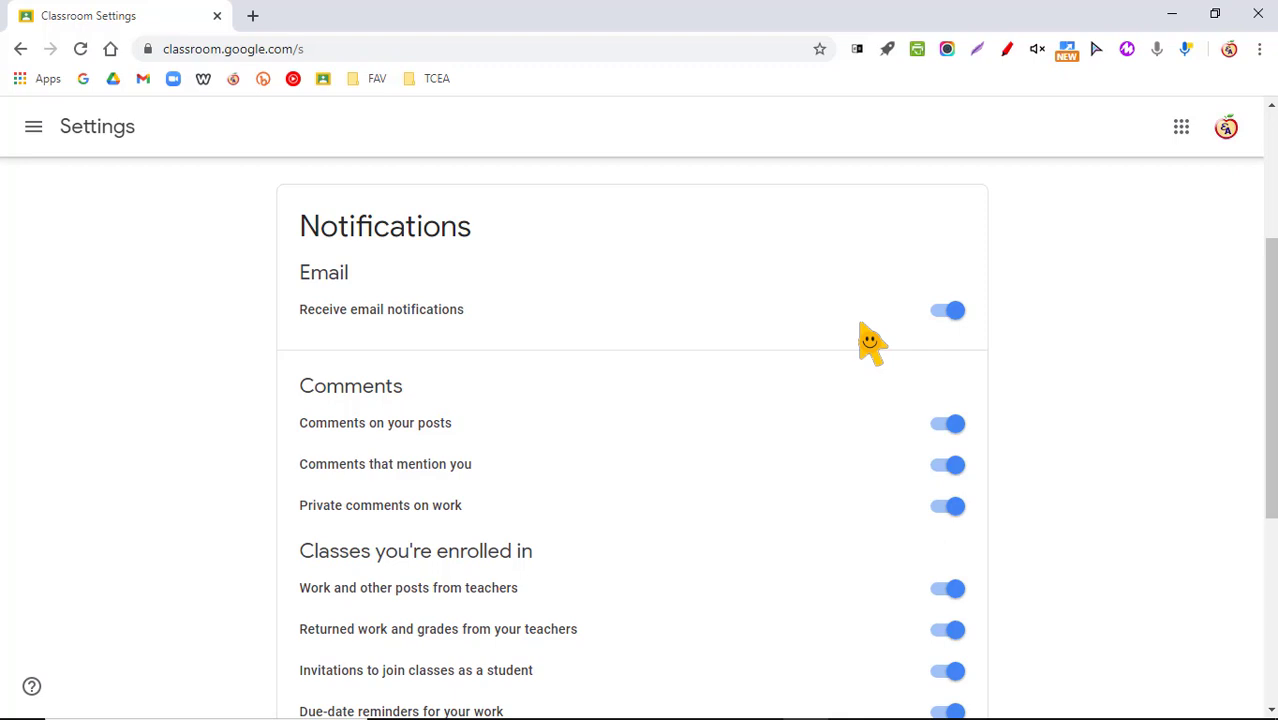
pyautogui.click(948, 315)
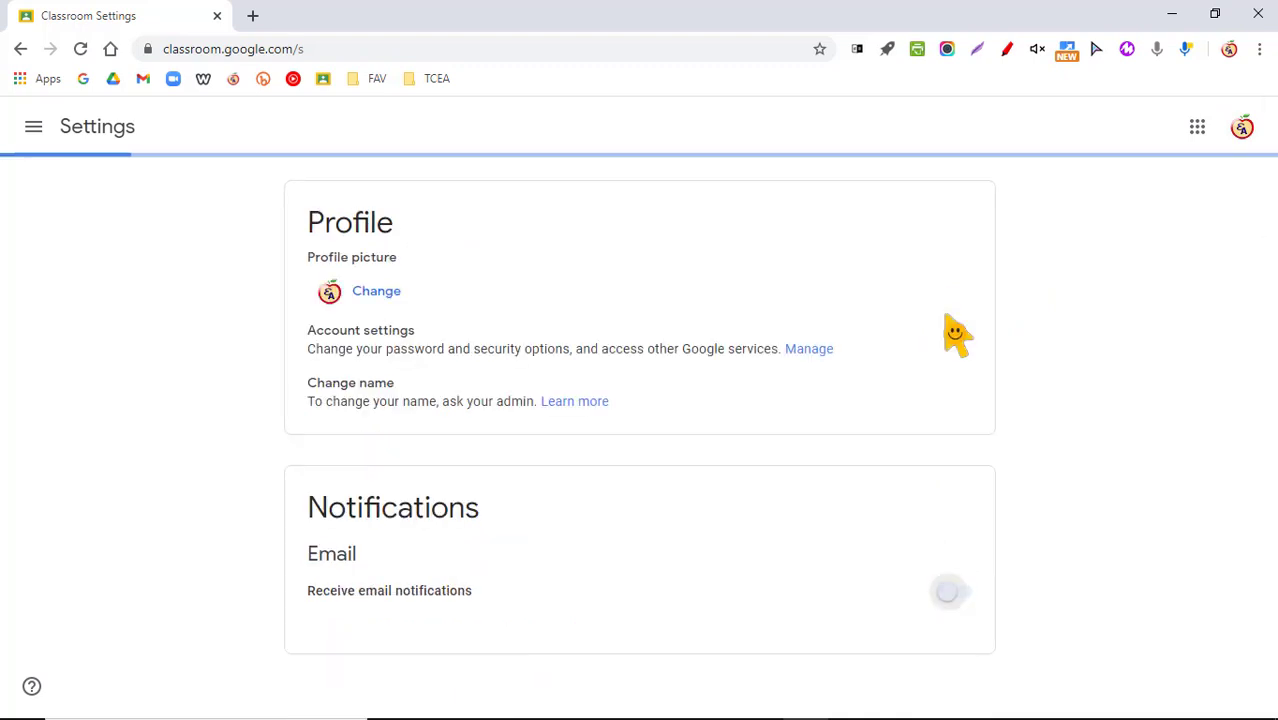
pyautogui.click(953, 593)
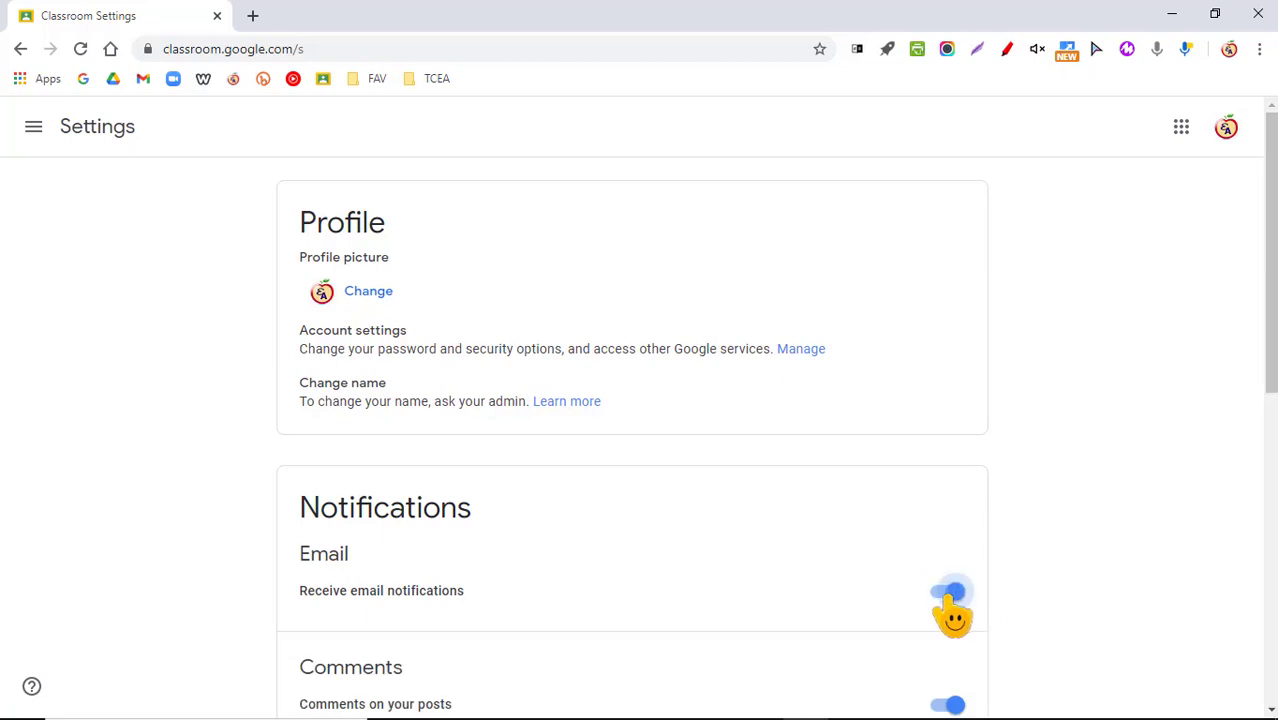
# Under Comments, switch notifications for Comments on your posts off and back on, twice.
pyautogui.scroll(-1, 827, 580)
pyautogui.scroll(-1, 835, 583)
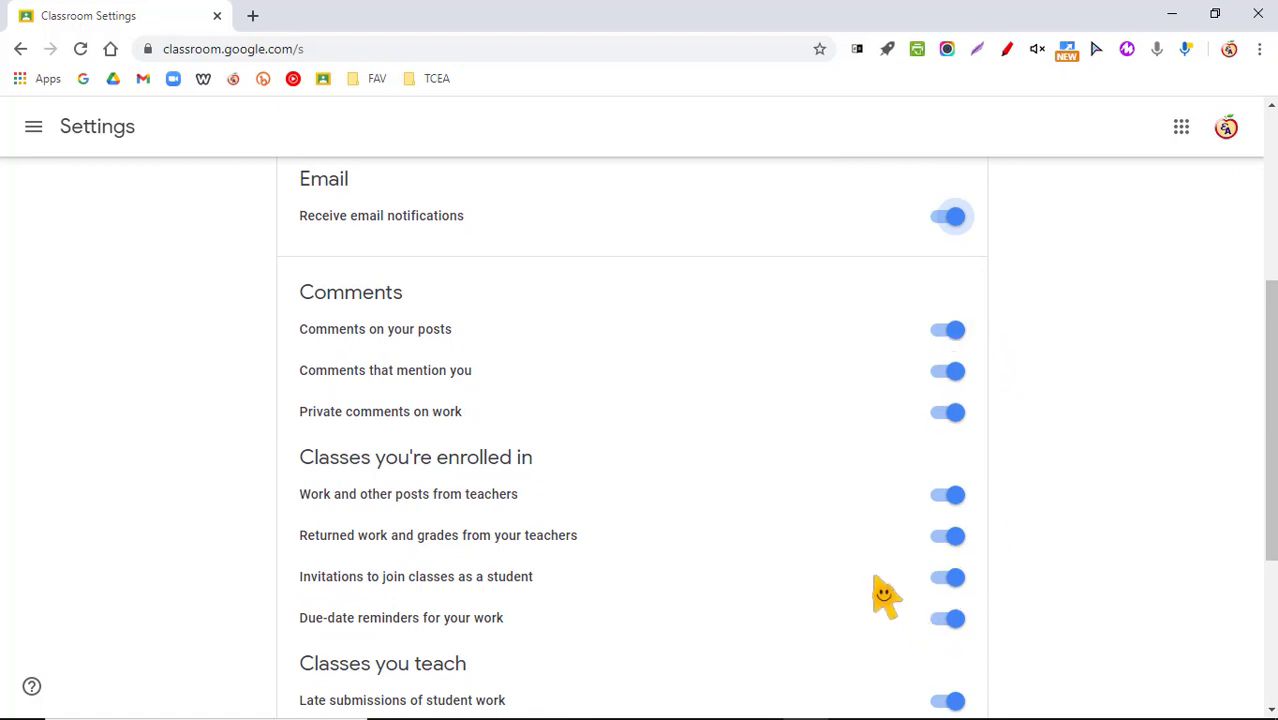
pyautogui.moveTo(315, 313); pyautogui.dragTo(305, 342)
pyautogui.click(442, 346)
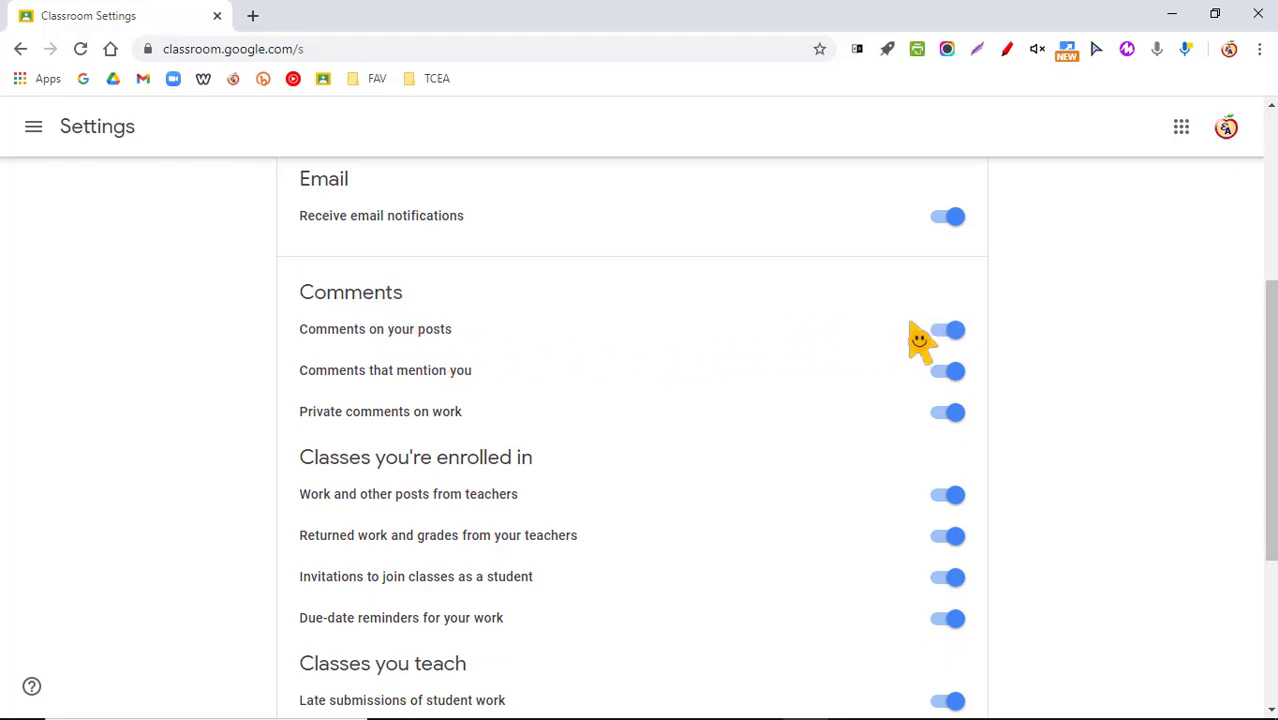
pyautogui.click(950, 334)
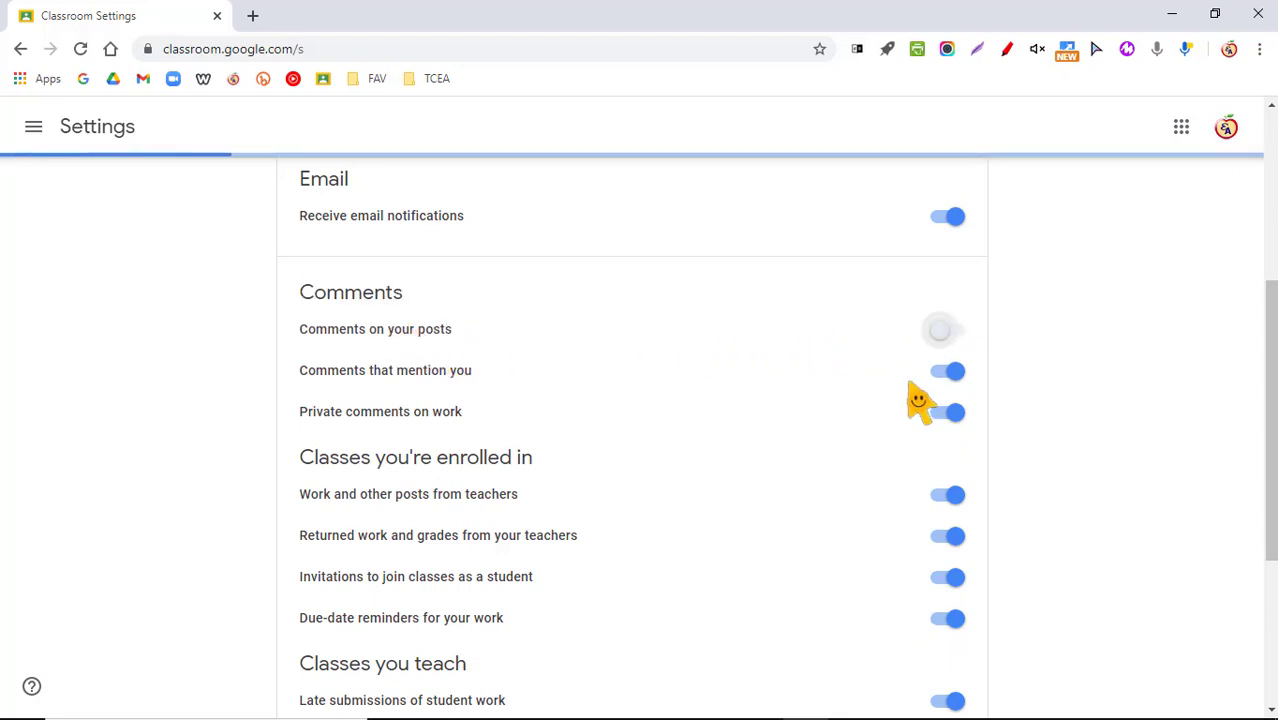
pyautogui.click(948, 335)
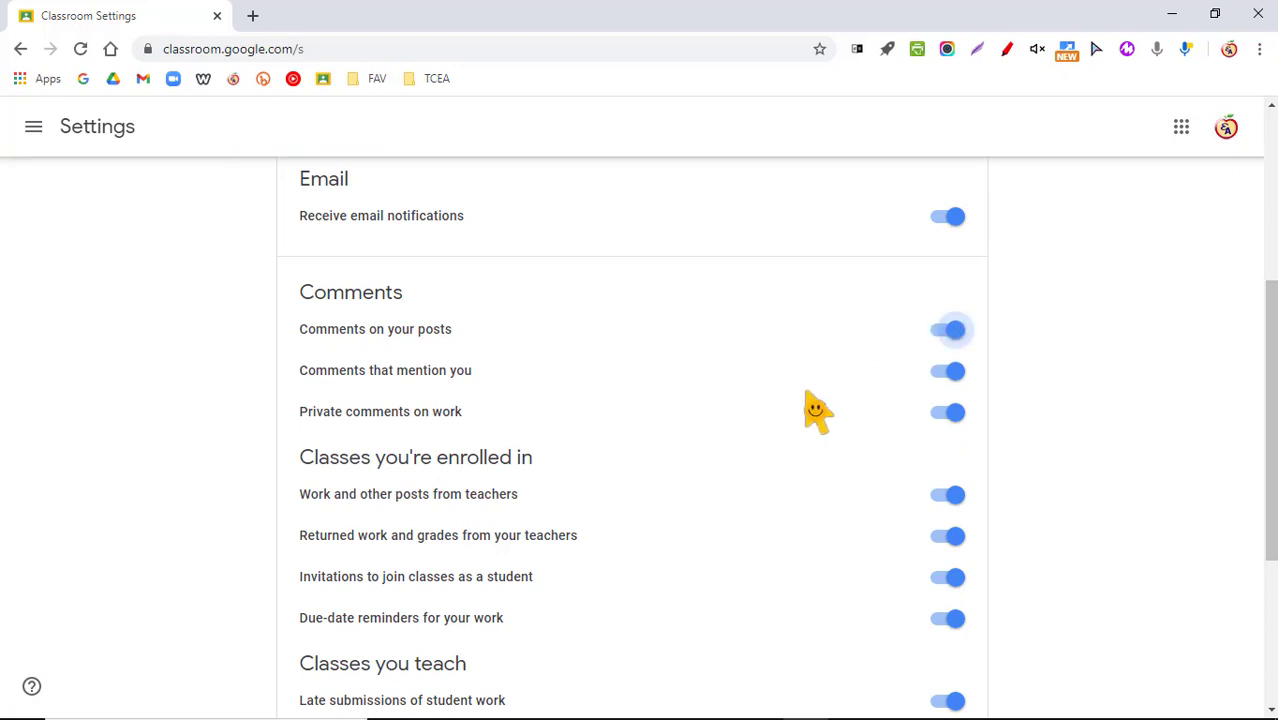
pyautogui.click(948, 340)
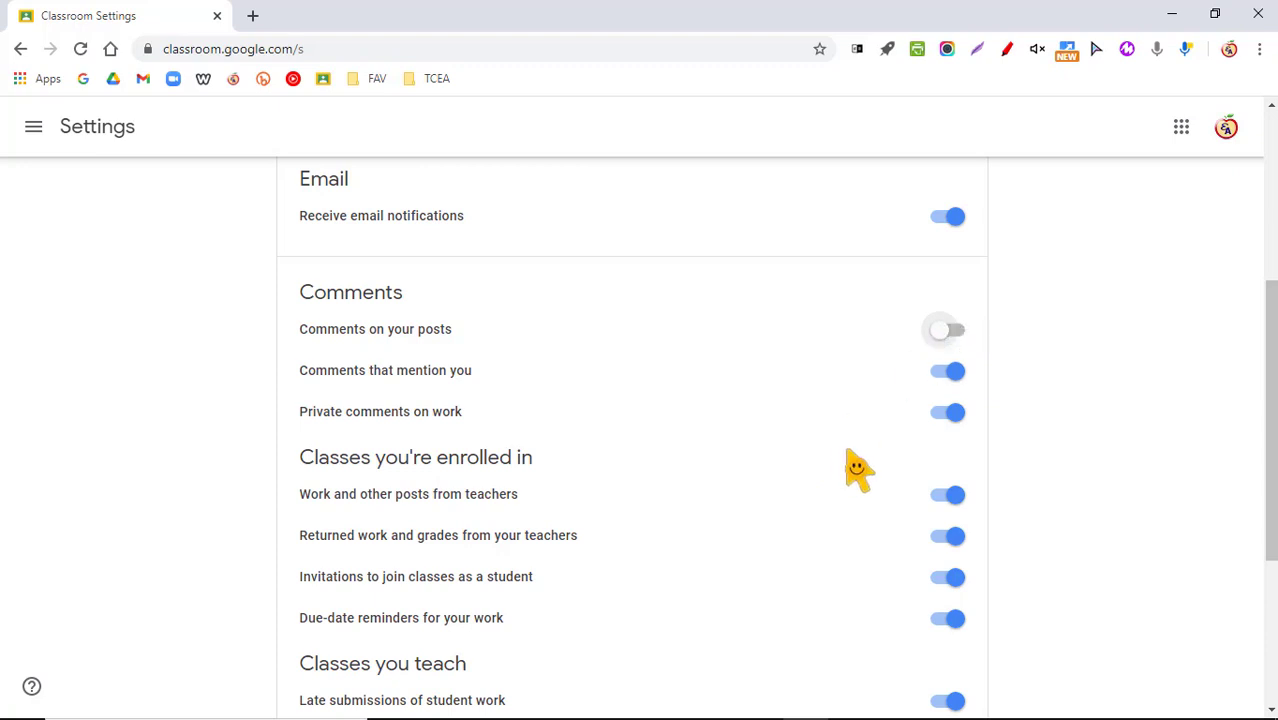
pyautogui.click(948, 340)
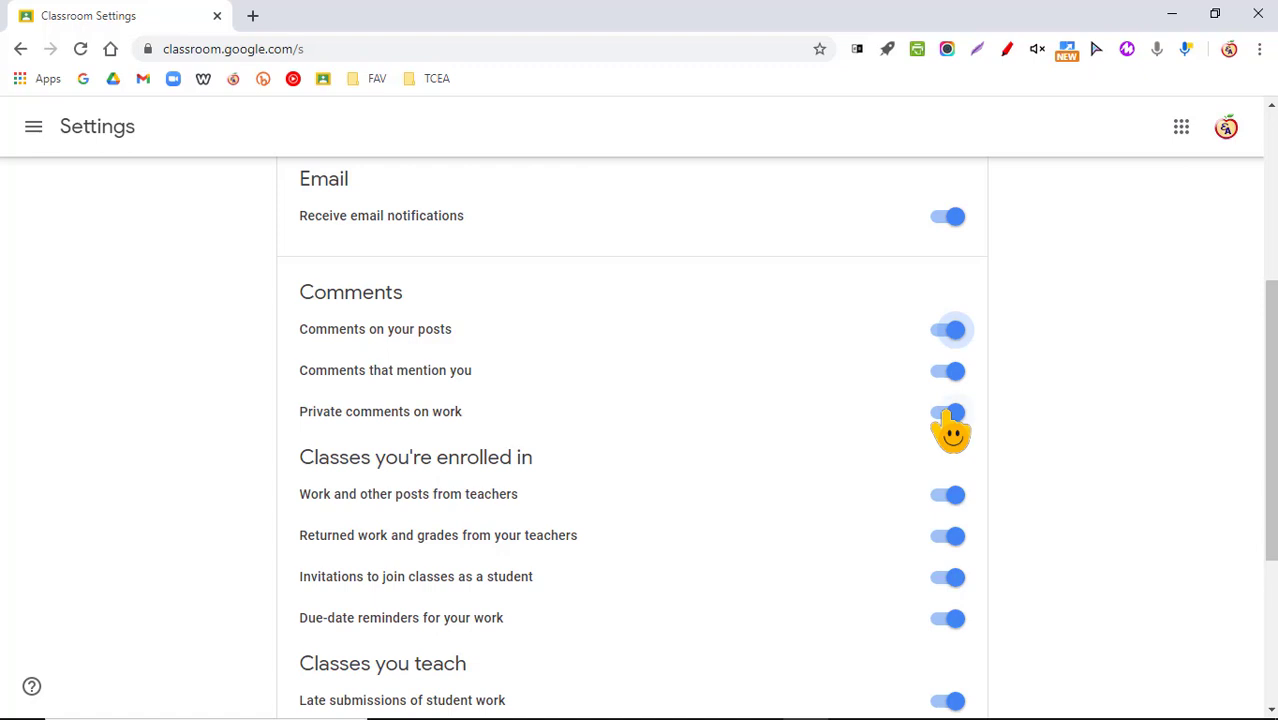
# Examine the Class notifications list and the notification options for classes you teach.
pyautogui.scroll(-5, 813, 443)
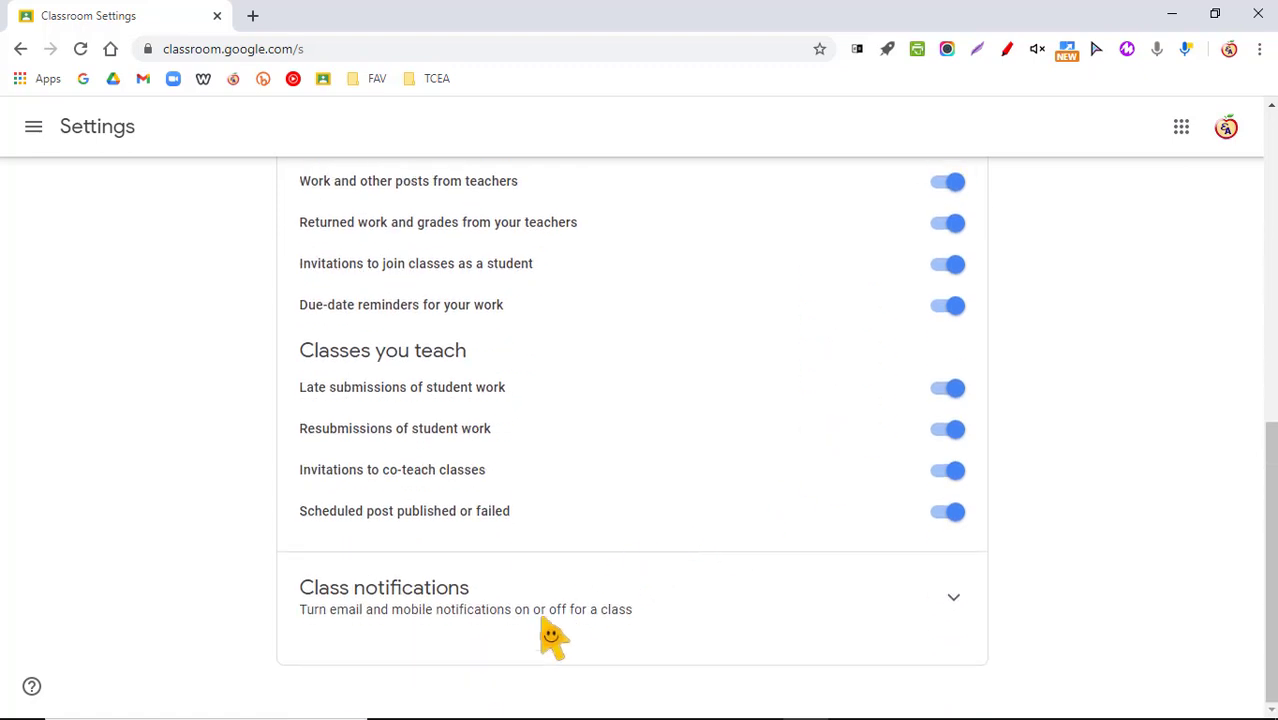
pyautogui.click(382, 603)
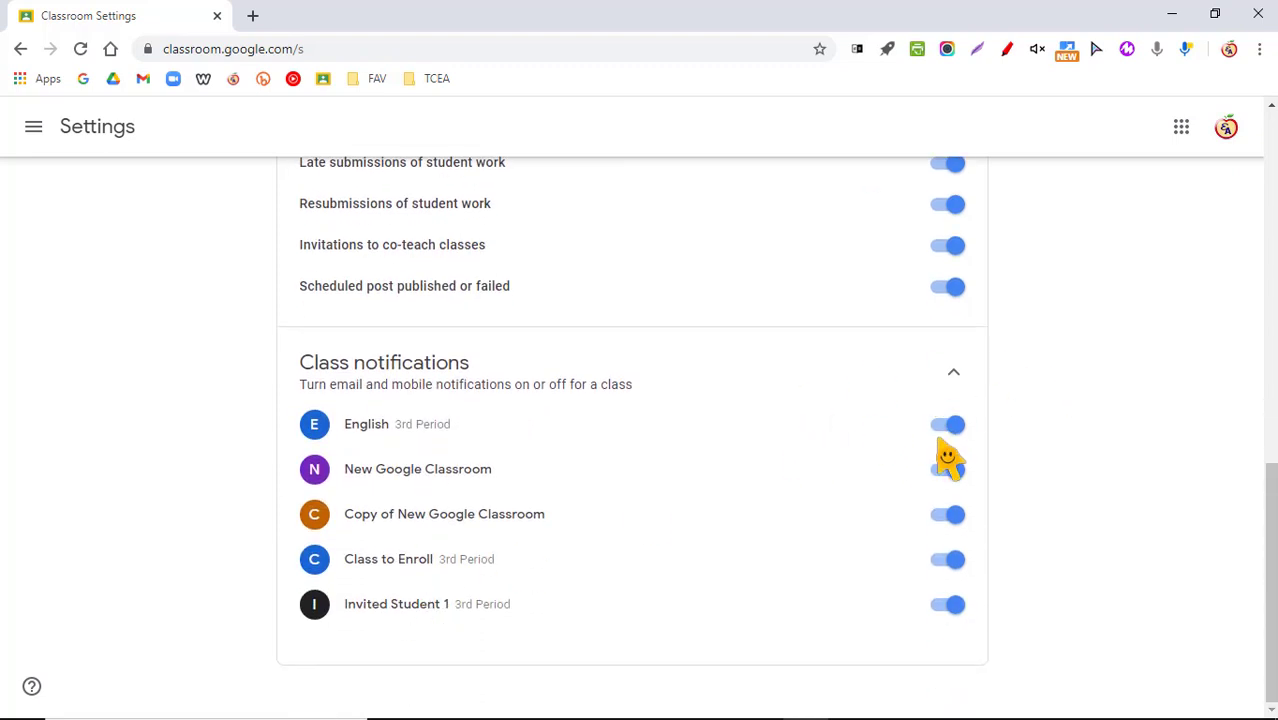
pyautogui.moveTo(302, 364); pyautogui.dragTo(642, 400)
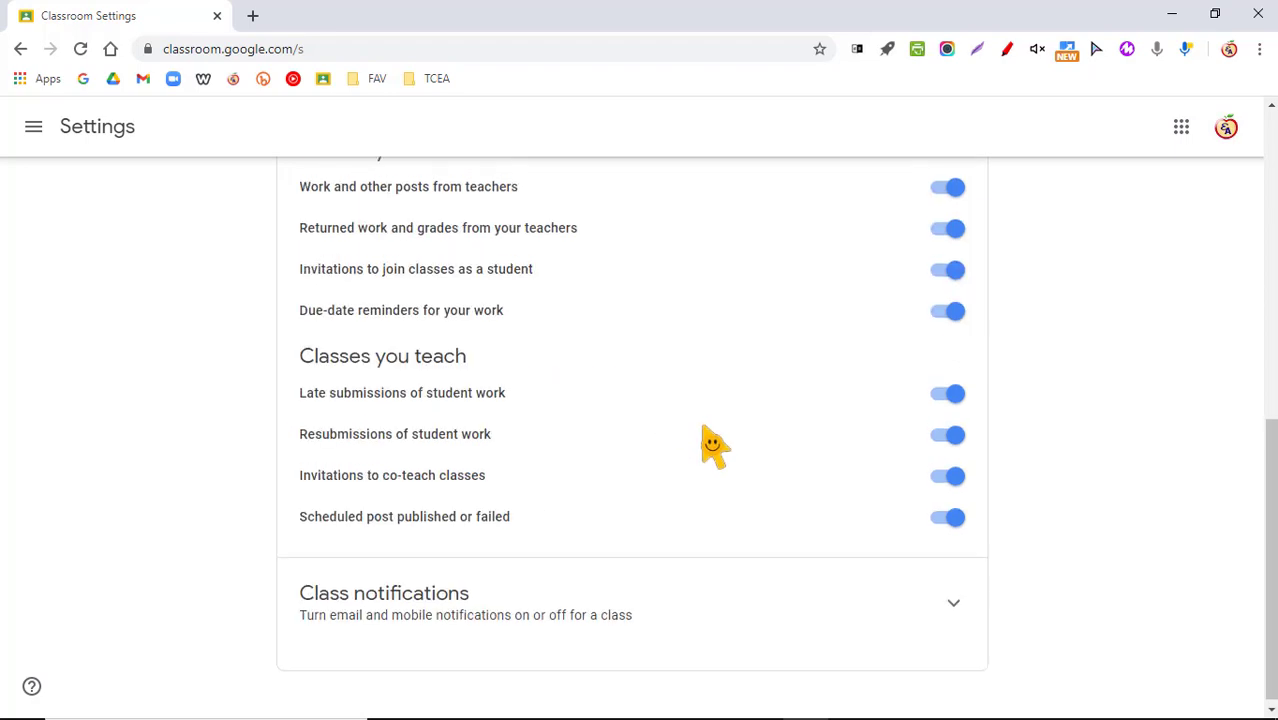
pyautogui.scroll(3, 707, 443)
pyautogui.scroll(-3, 707, 443)
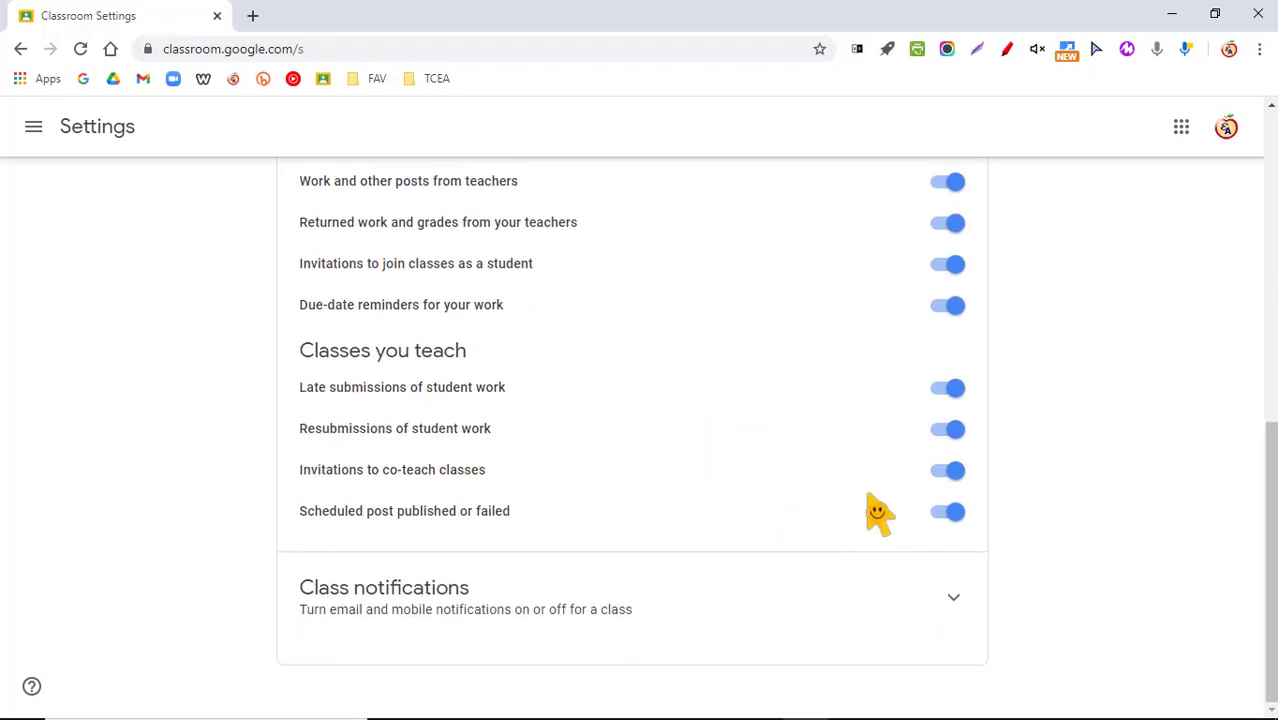
# Switch class notifications for Copy of New Google Classroom off and back on, and collapse the class list.
pyautogui.click(960, 615)
pyautogui.click(946, 518)
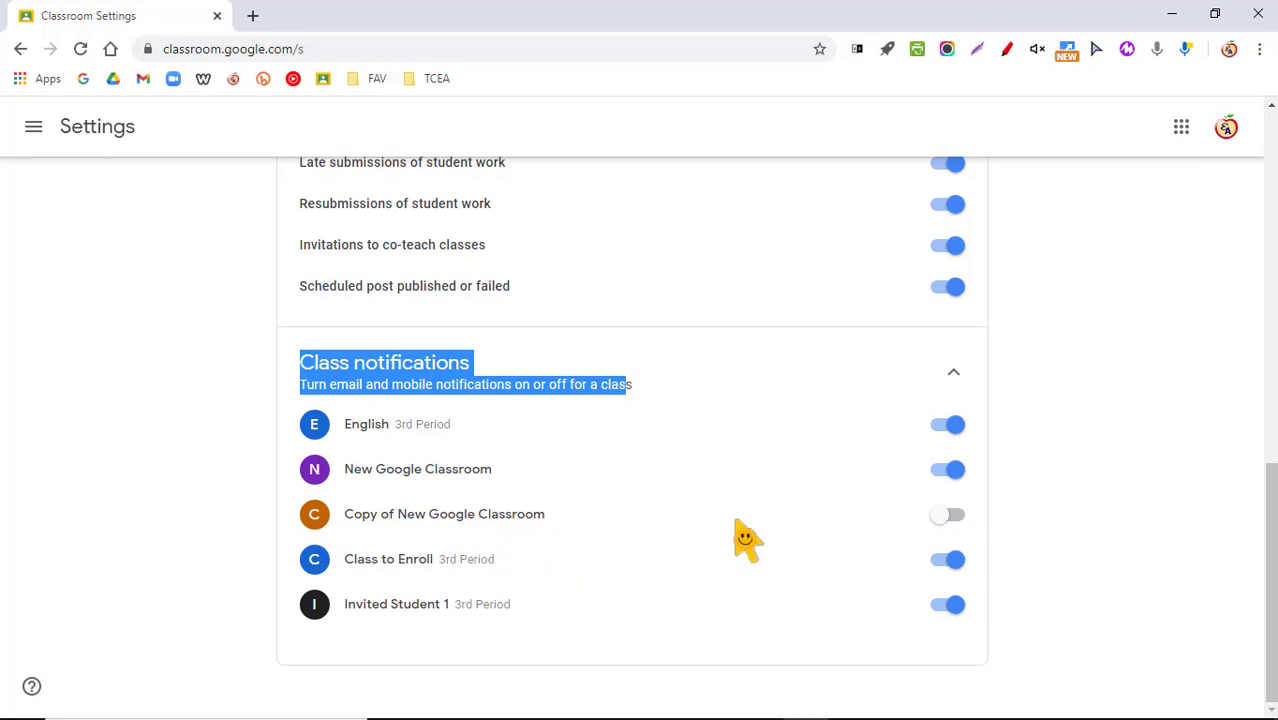
pyautogui.click(956, 517)
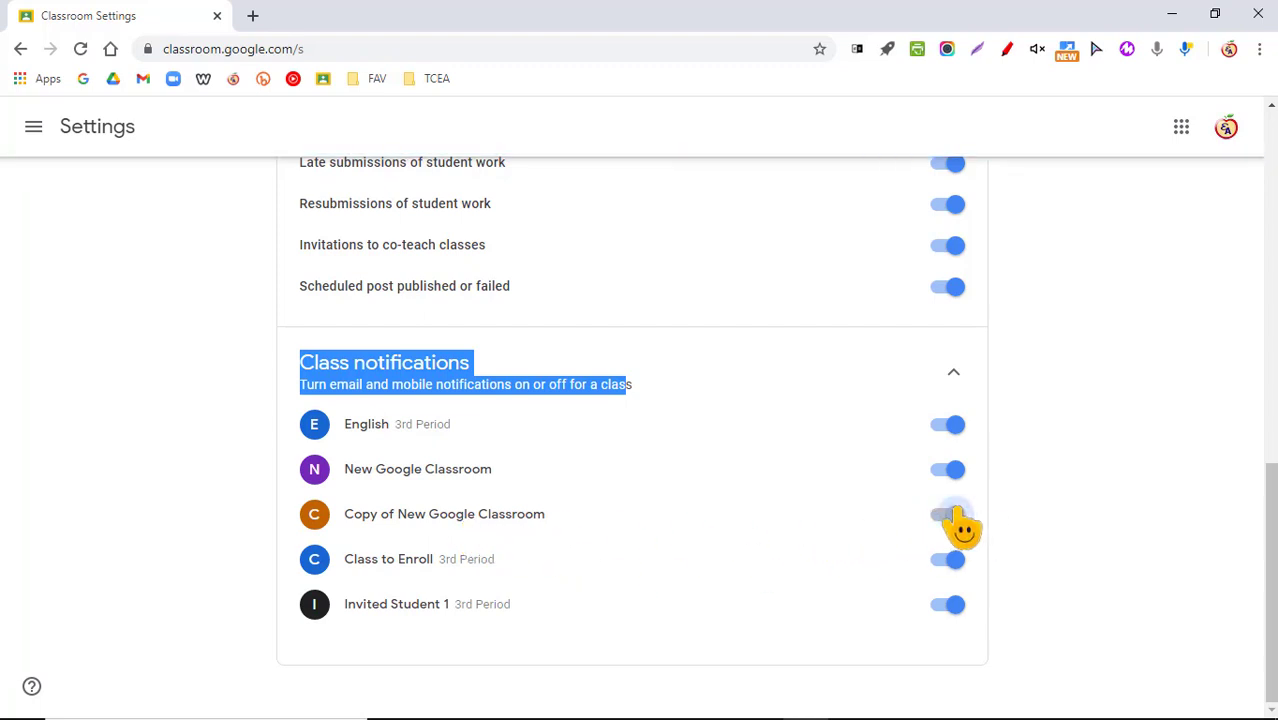
pyautogui.click(955, 375)
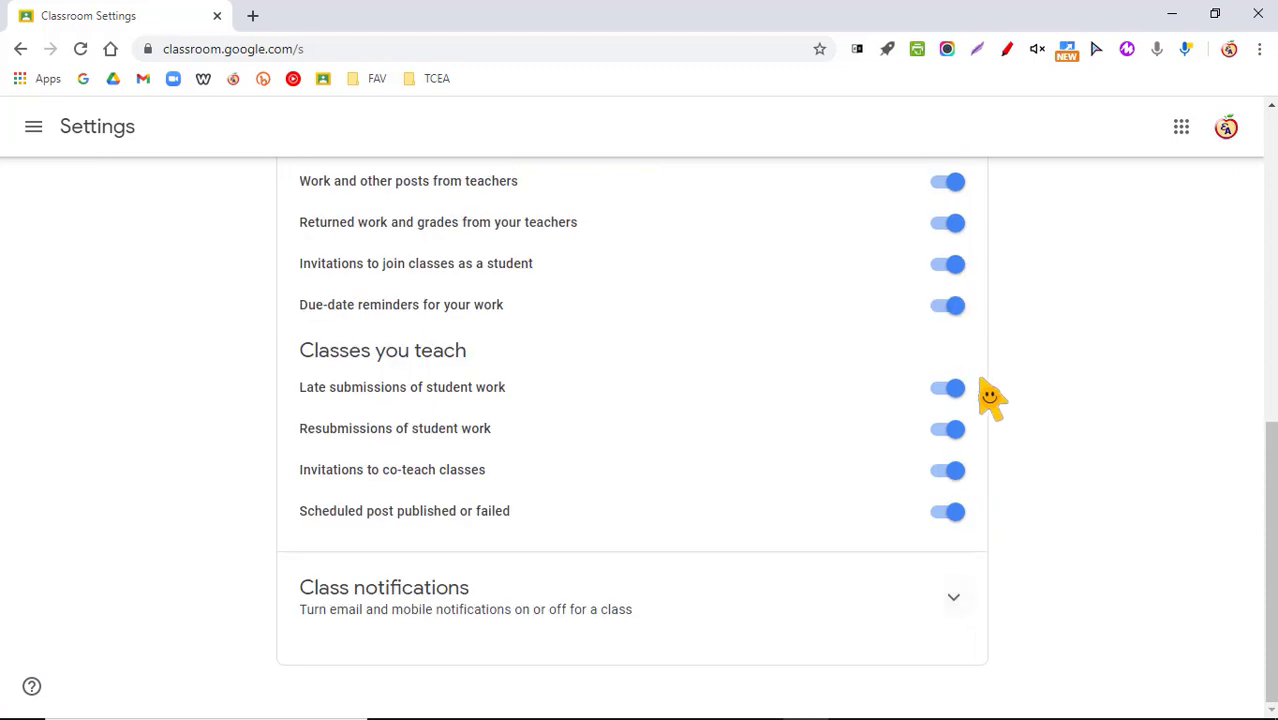
pyautogui.click(955, 600)
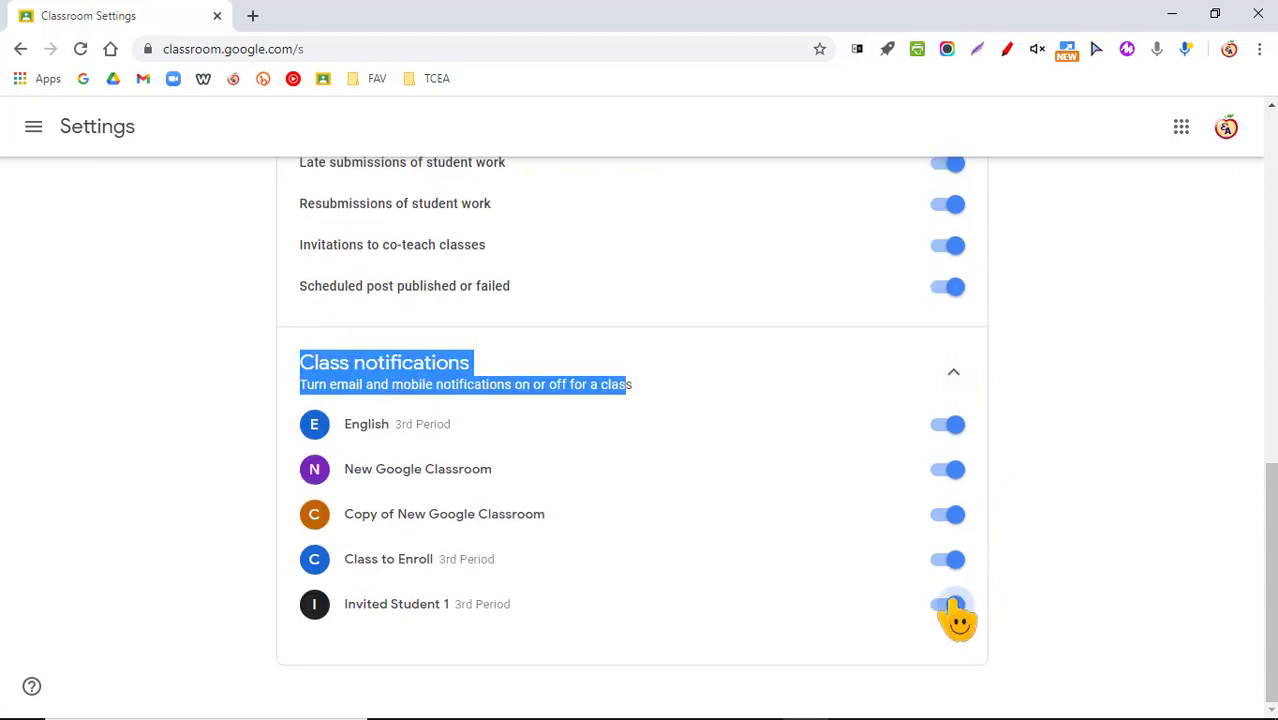
pyautogui.click(953, 376)
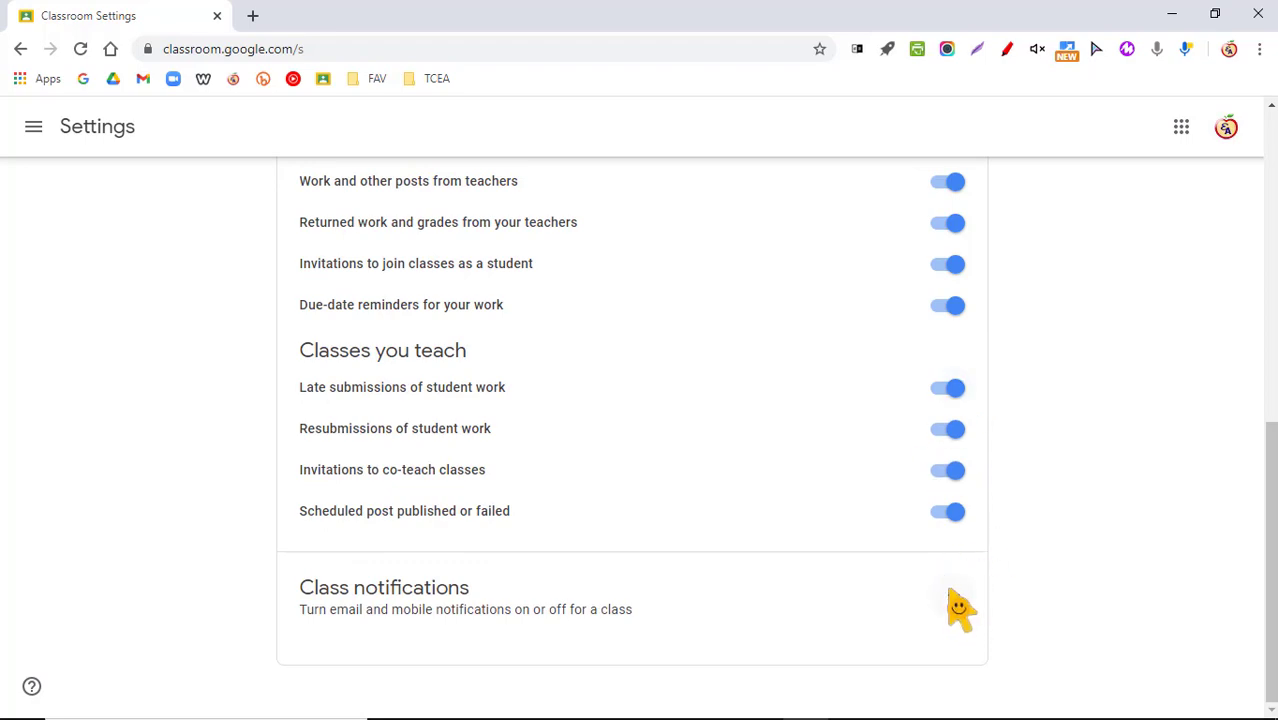
# Look over the whole settings page again, from Profile down to Class notifications and back to the email notifications heading.
pyautogui.scroll(7, 1060, 560)
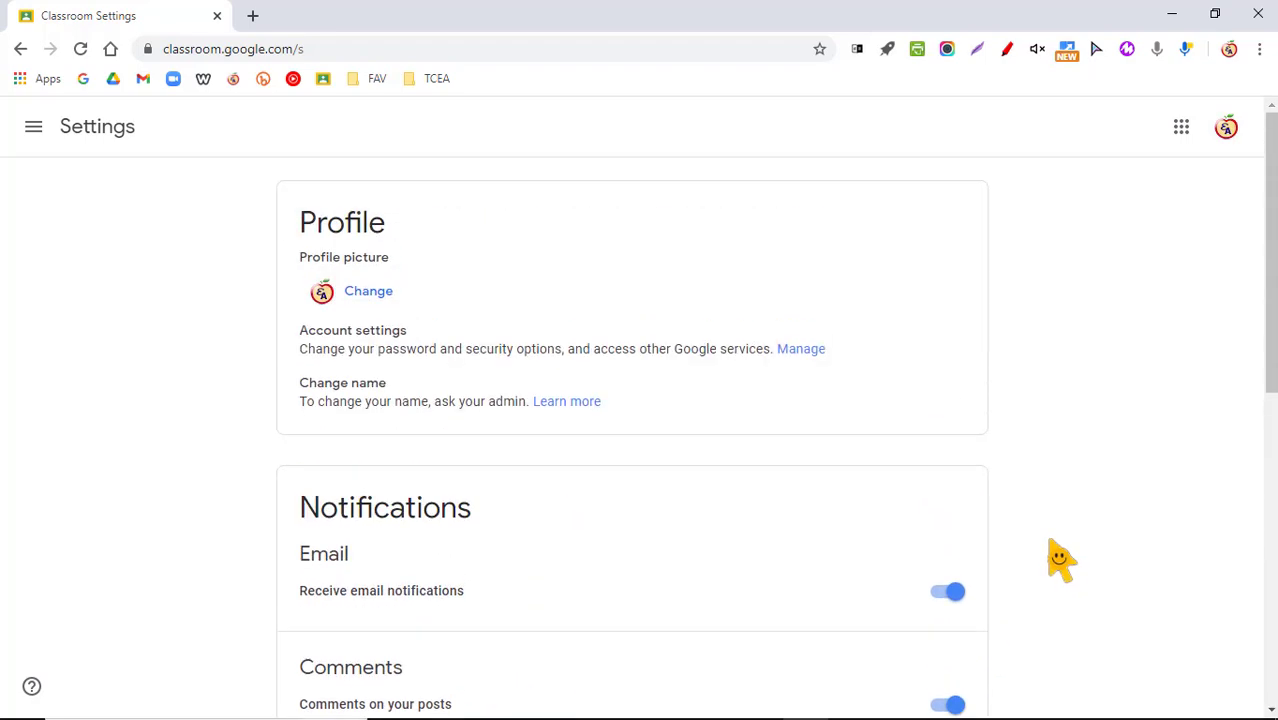
pyautogui.scroll(-8, 1060, 560)
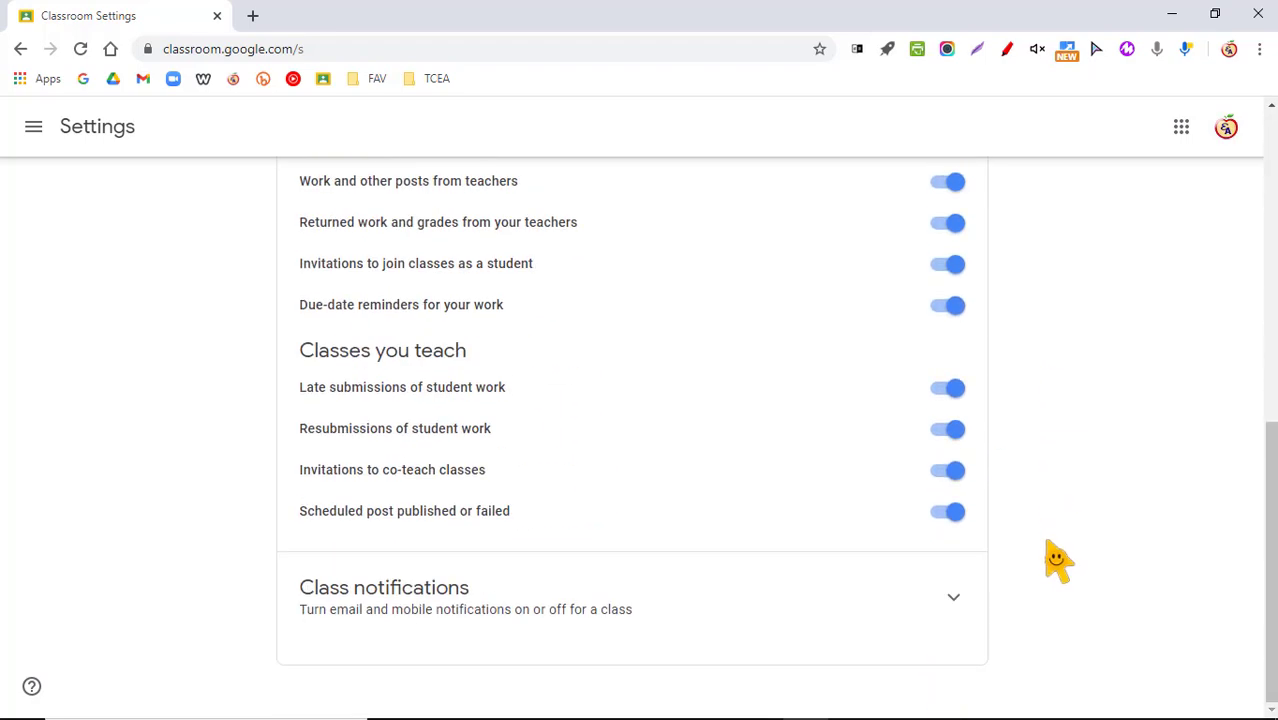
pyautogui.scroll(8, 1058, 560)
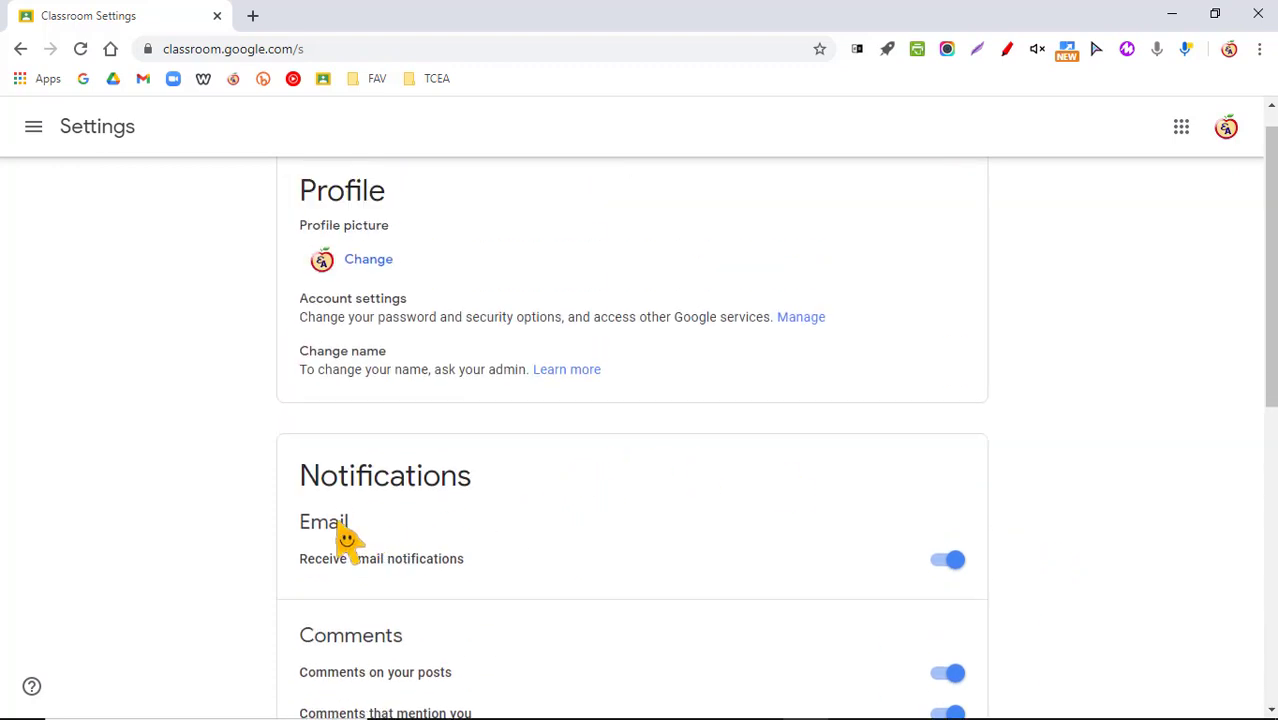
pyautogui.moveTo(337, 528); pyautogui.dragTo(288, 496)
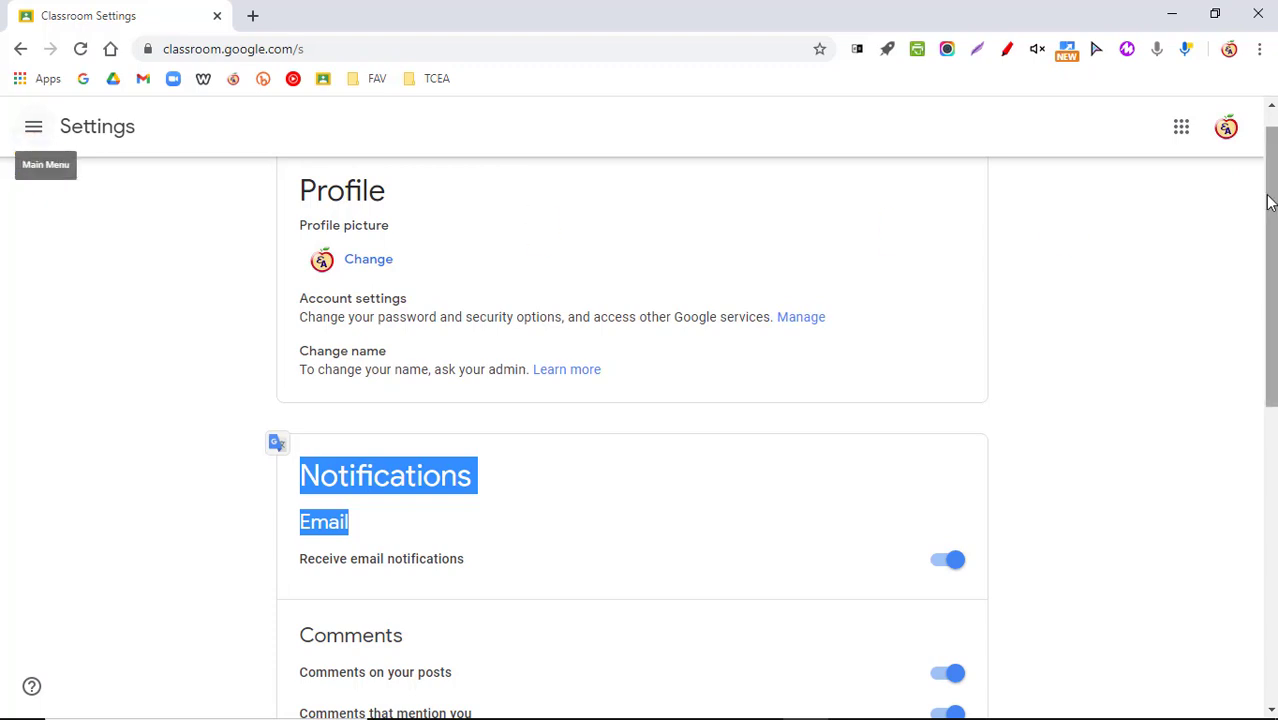
# Return to the overview of classes and open the English 3rd Period class, highlighting its section name in the header.
pyautogui.click(33, 128)
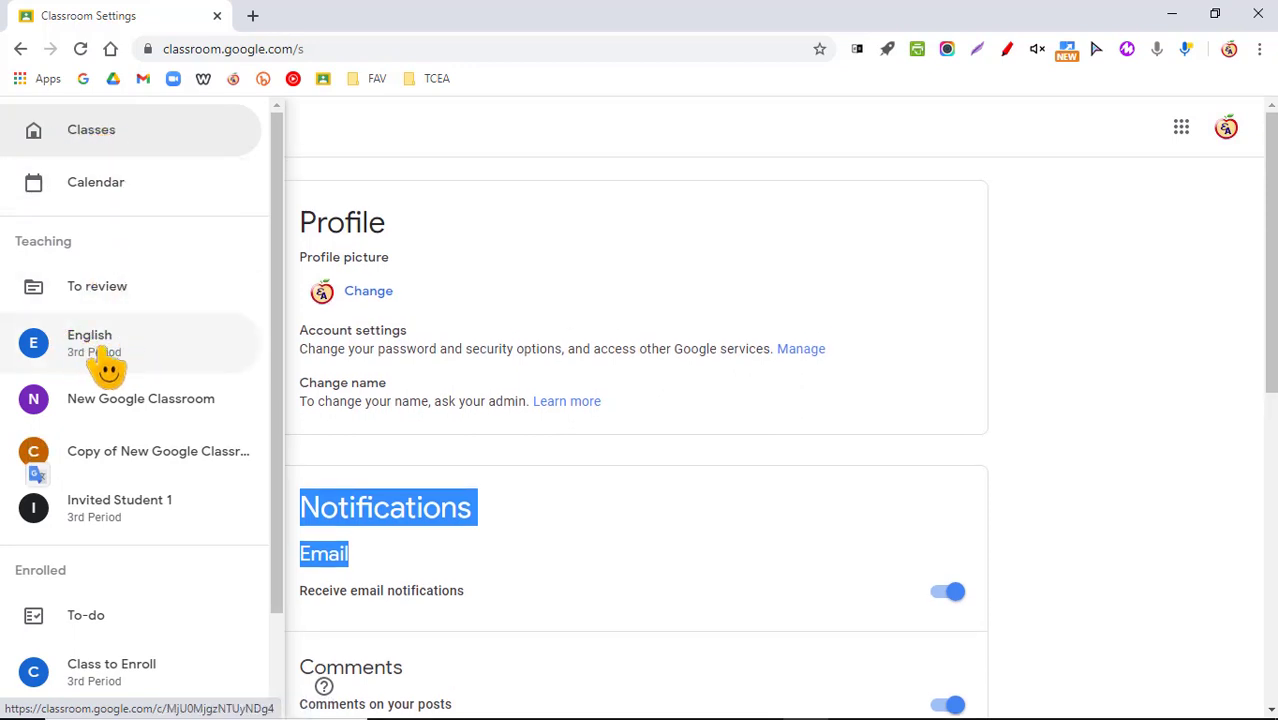
pyautogui.click(108, 148)
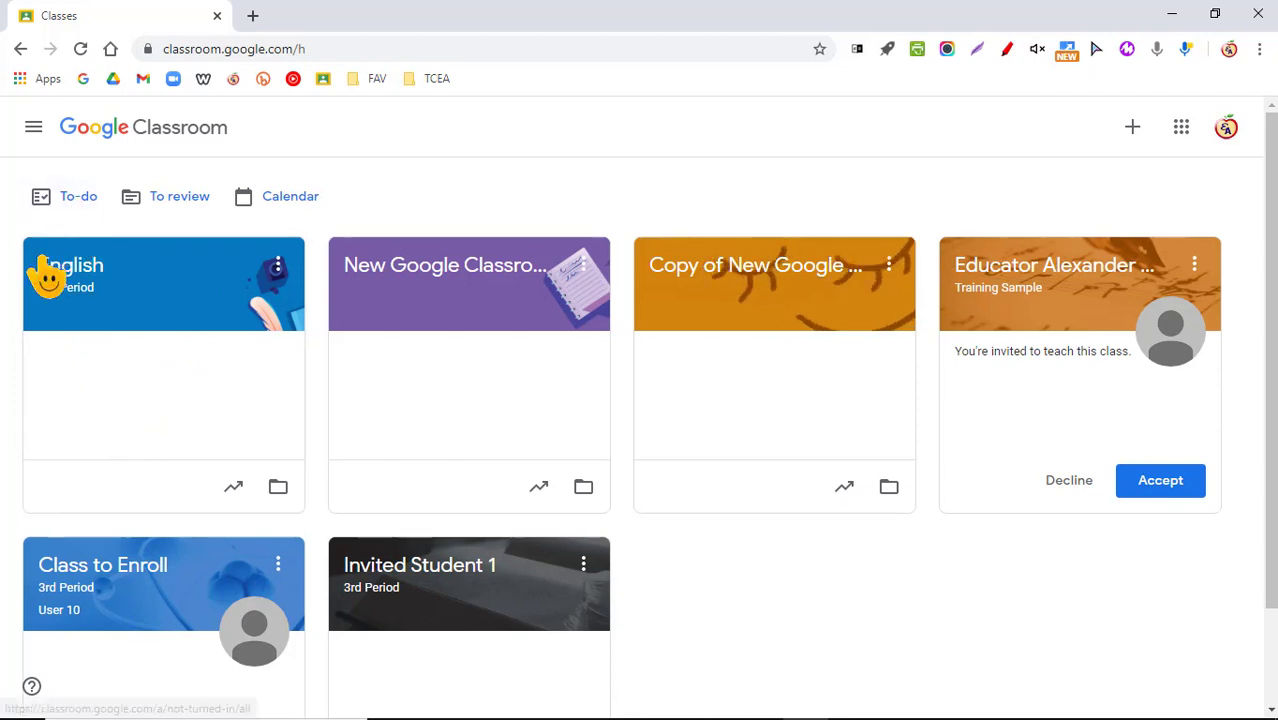
pyautogui.click(70, 266)
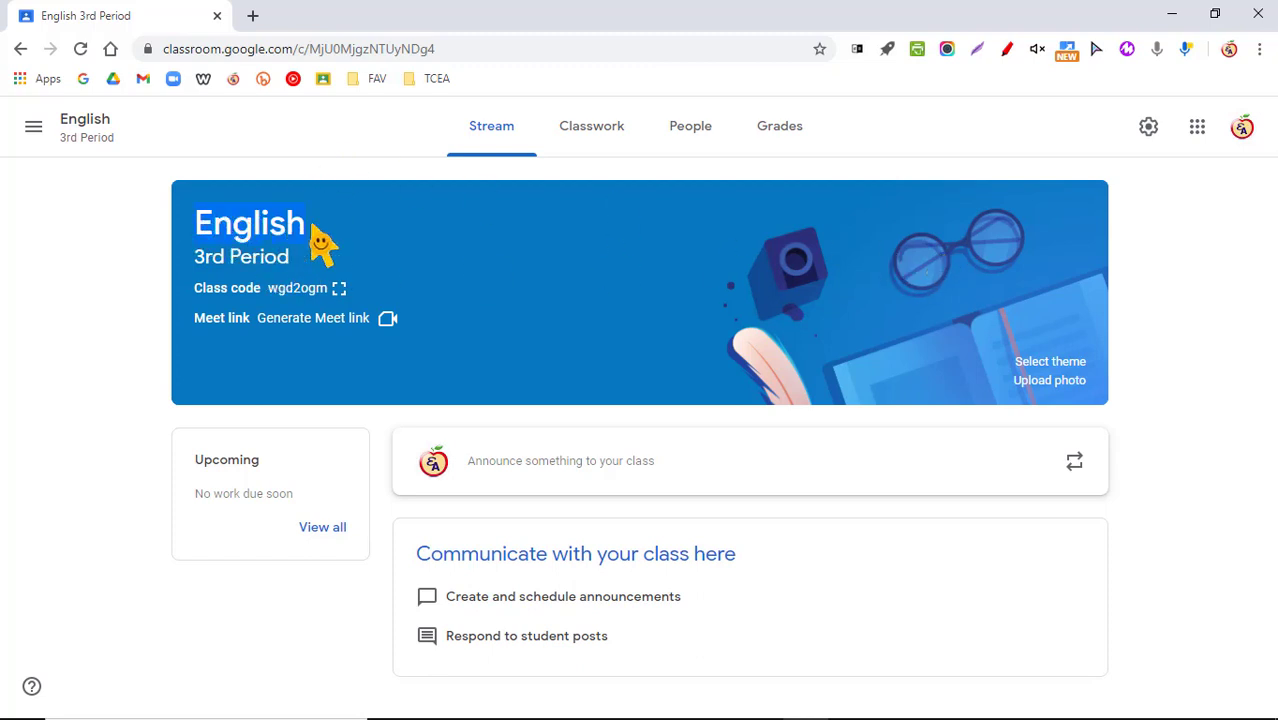
pyautogui.moveTo(193, 256); pyautogui.dragTo(292, 262)
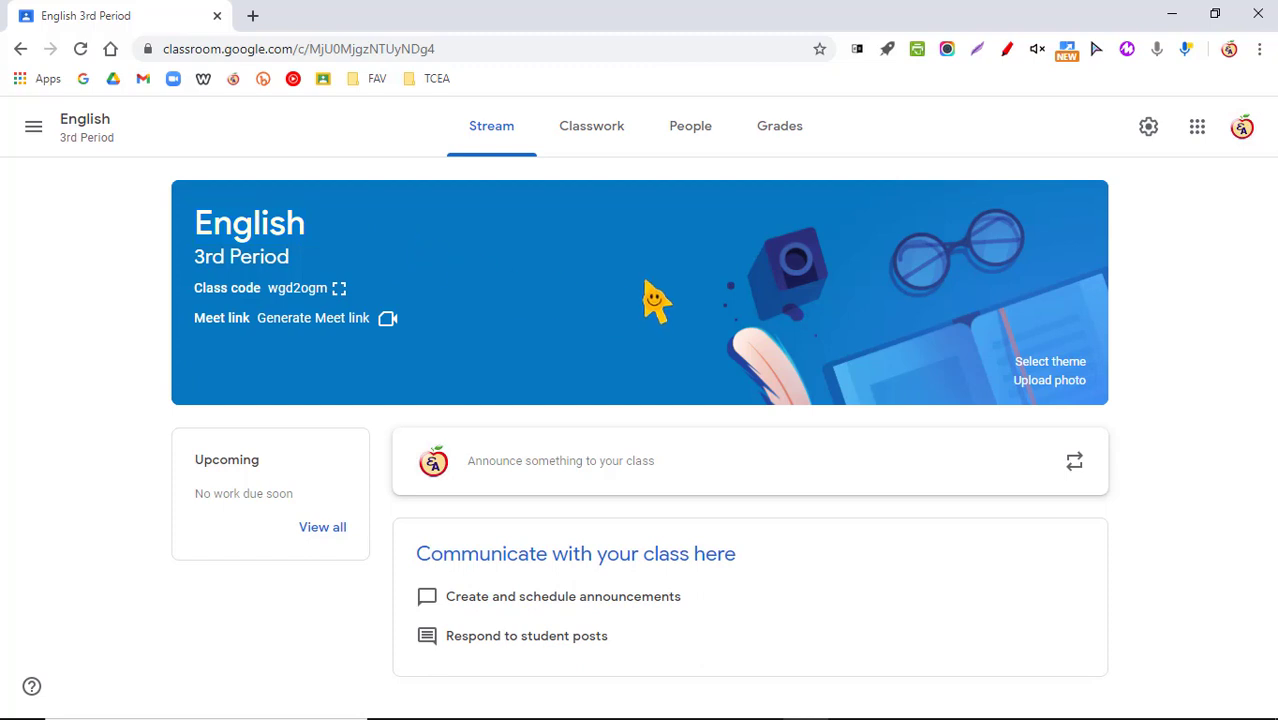
# Browse the class theme gallery through the General, English & History, Math & Science and Arts categories.
pyautogui.click(1050, 362)
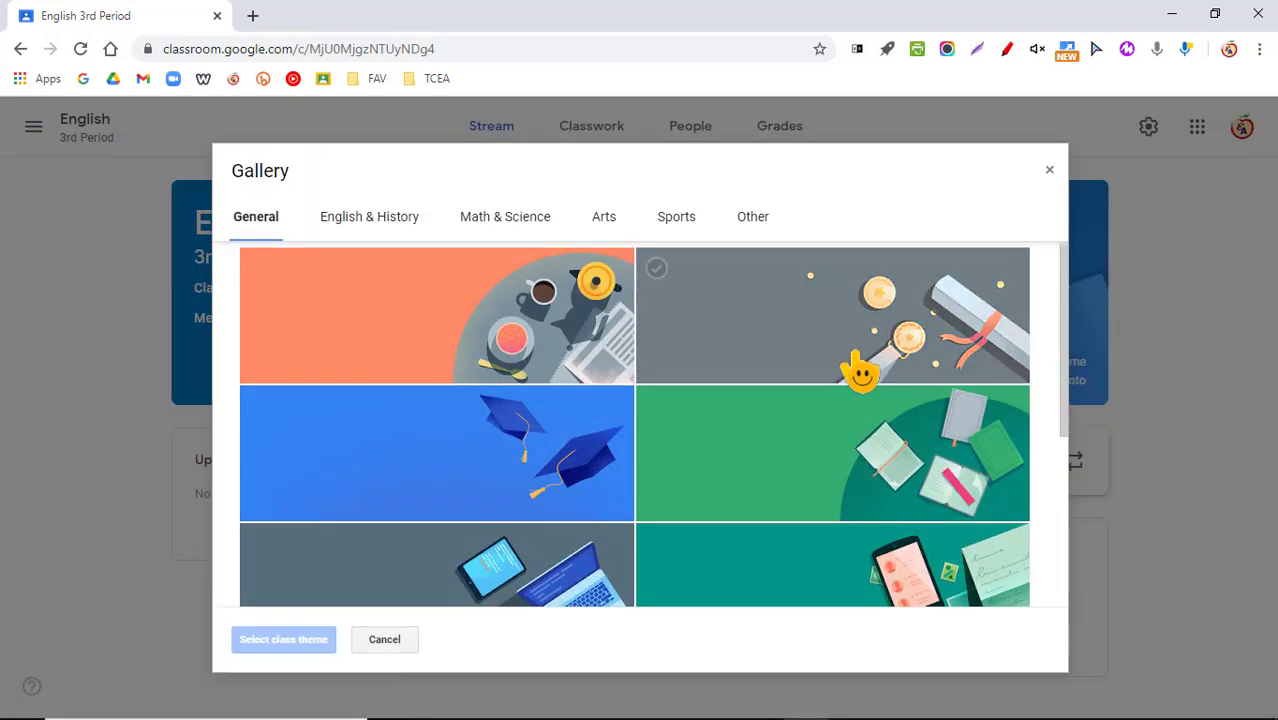
pyautogui.scroll(-5, 663, 390)
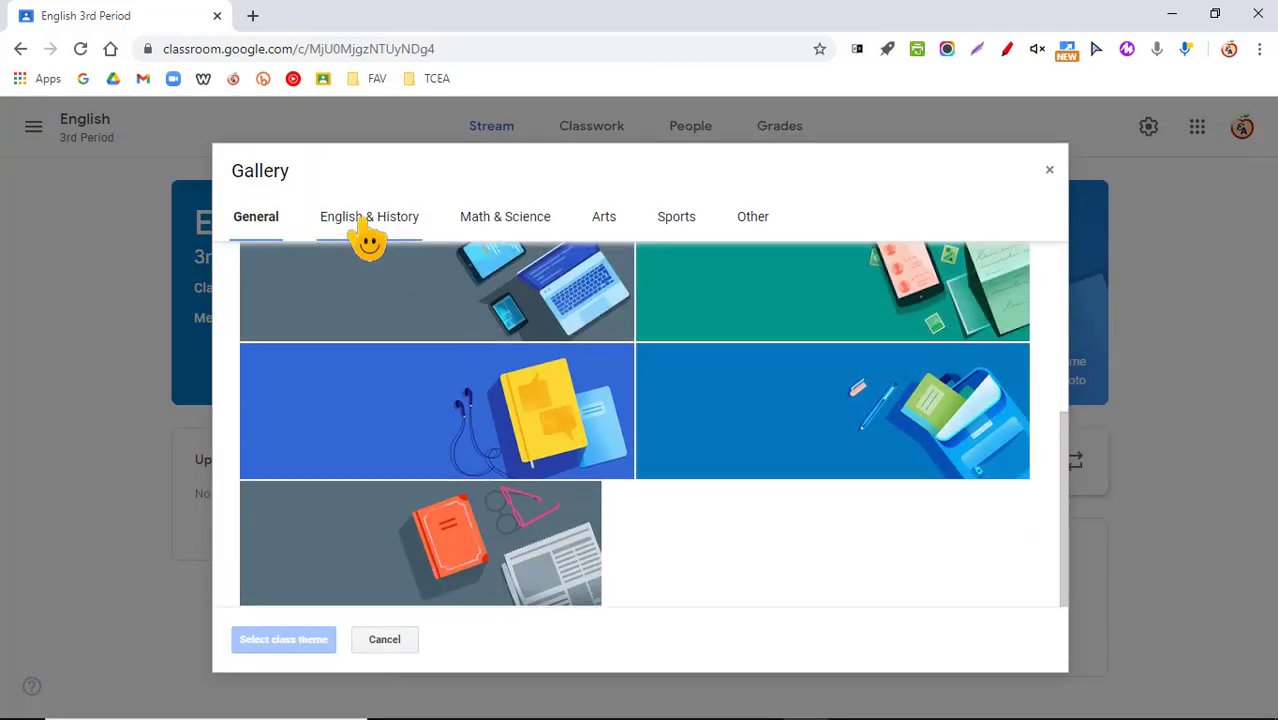
pyautogui.click(367, 218)
pyautogui.scroll(-3, 565, 337)
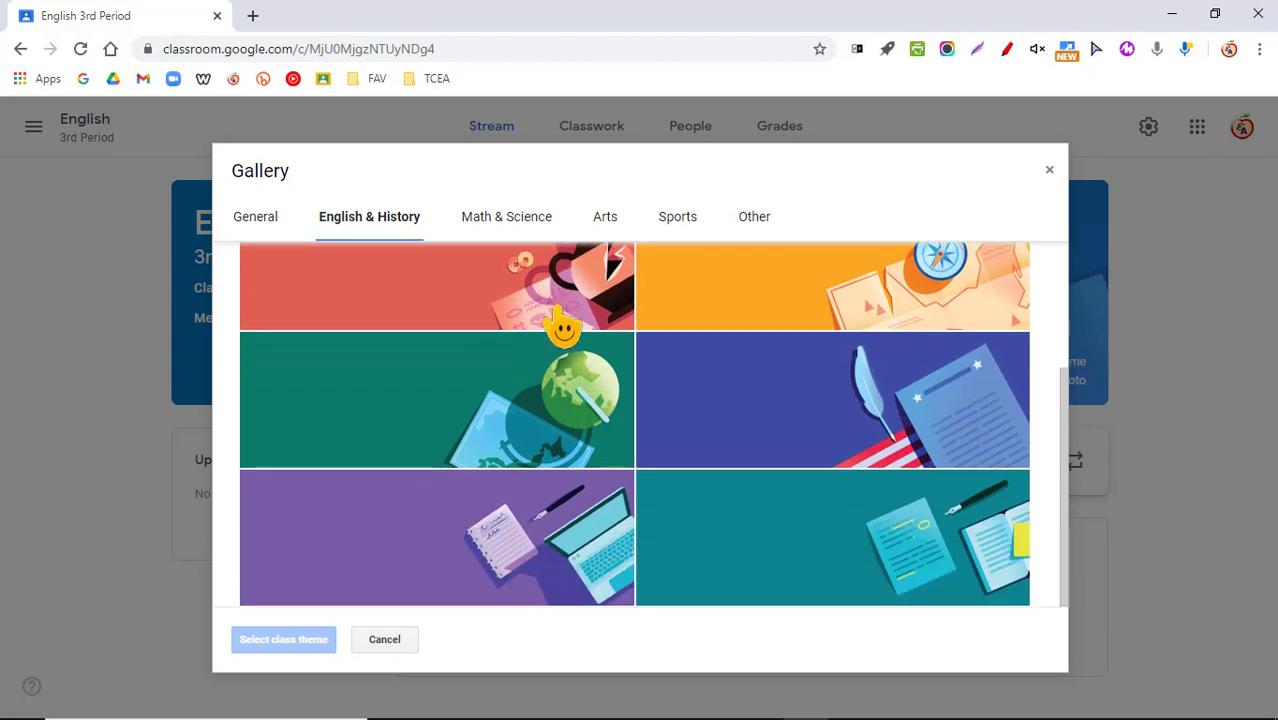
pyautogui.click(504, 228)
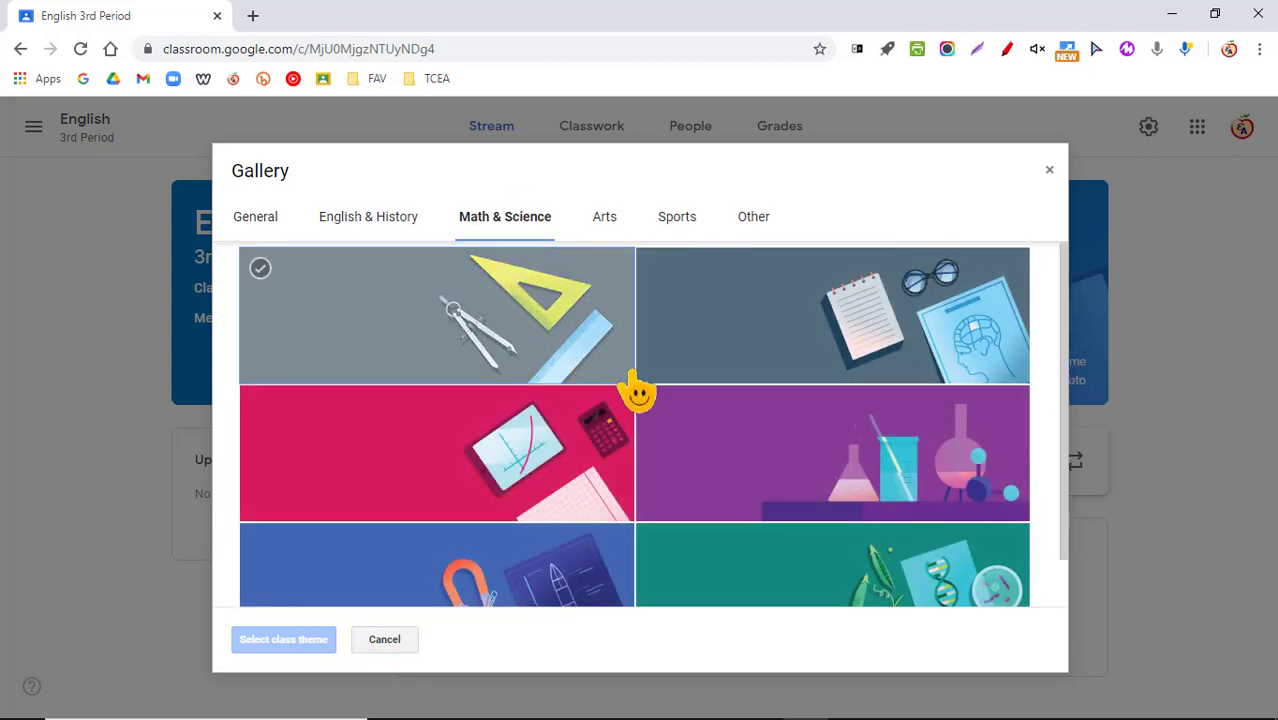
pyautogui.scroll(-1, 637, 393)
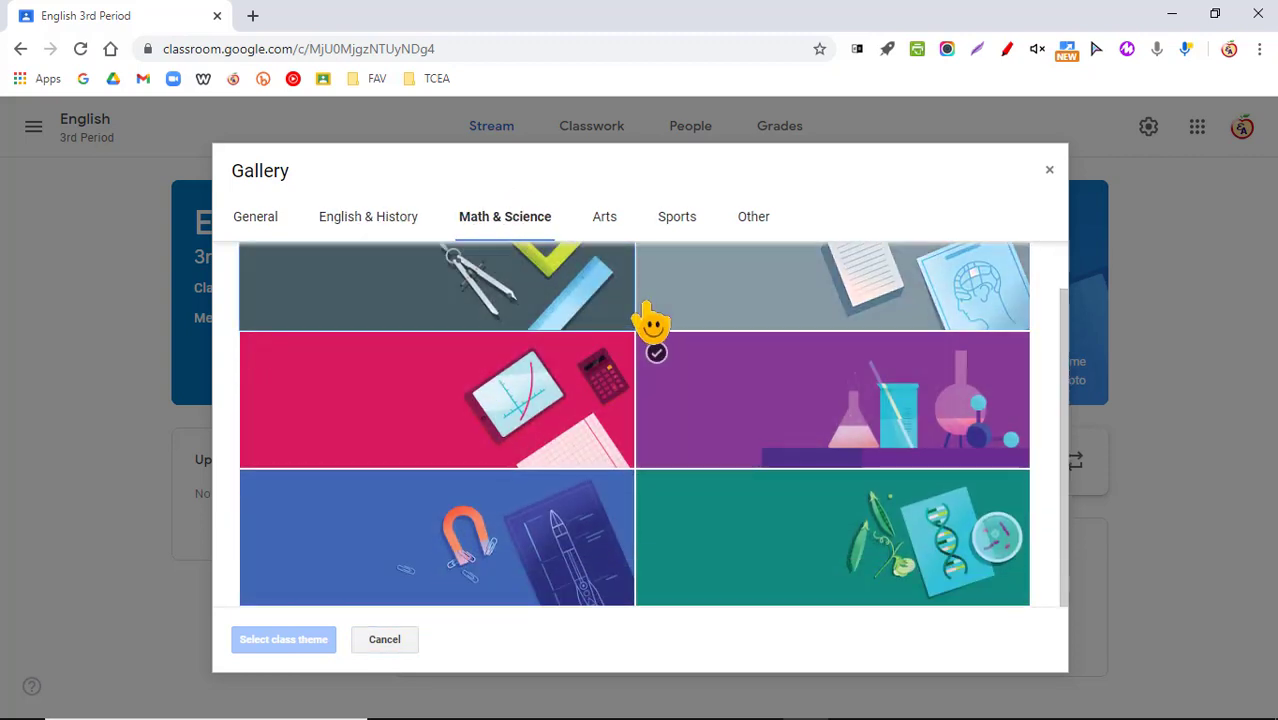
pyautogui.click(604, 222)
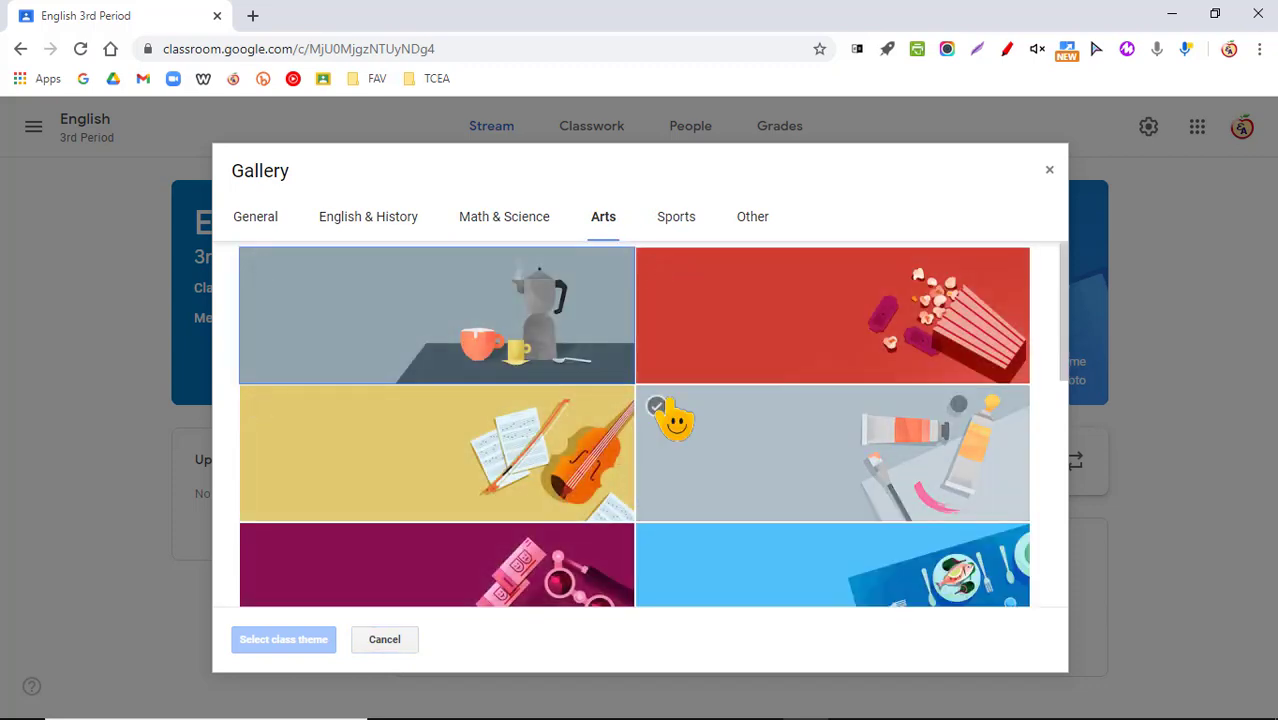
pyautogui.scroll(-4, 670, 423)
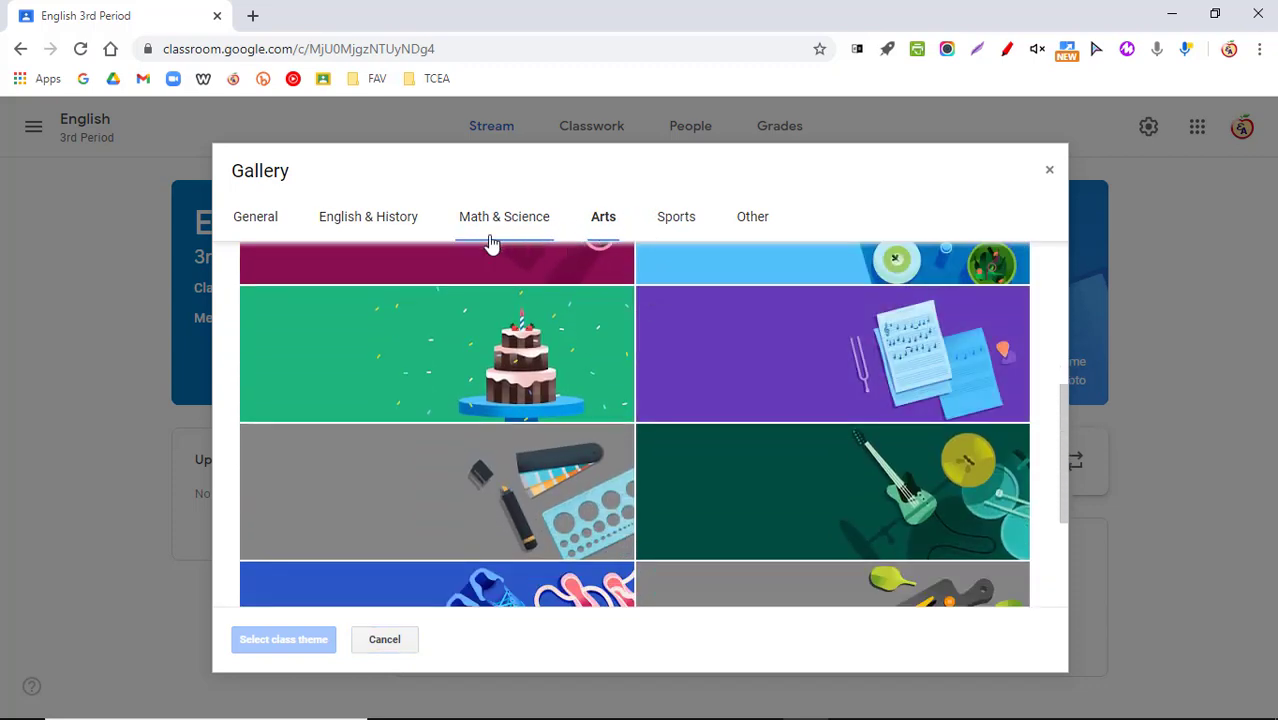
# Apply the purple notebook-and-laptop theme from English & History to the class and highlight the "Communicate with your class here" heading.
pyautogui.click(405, 232)
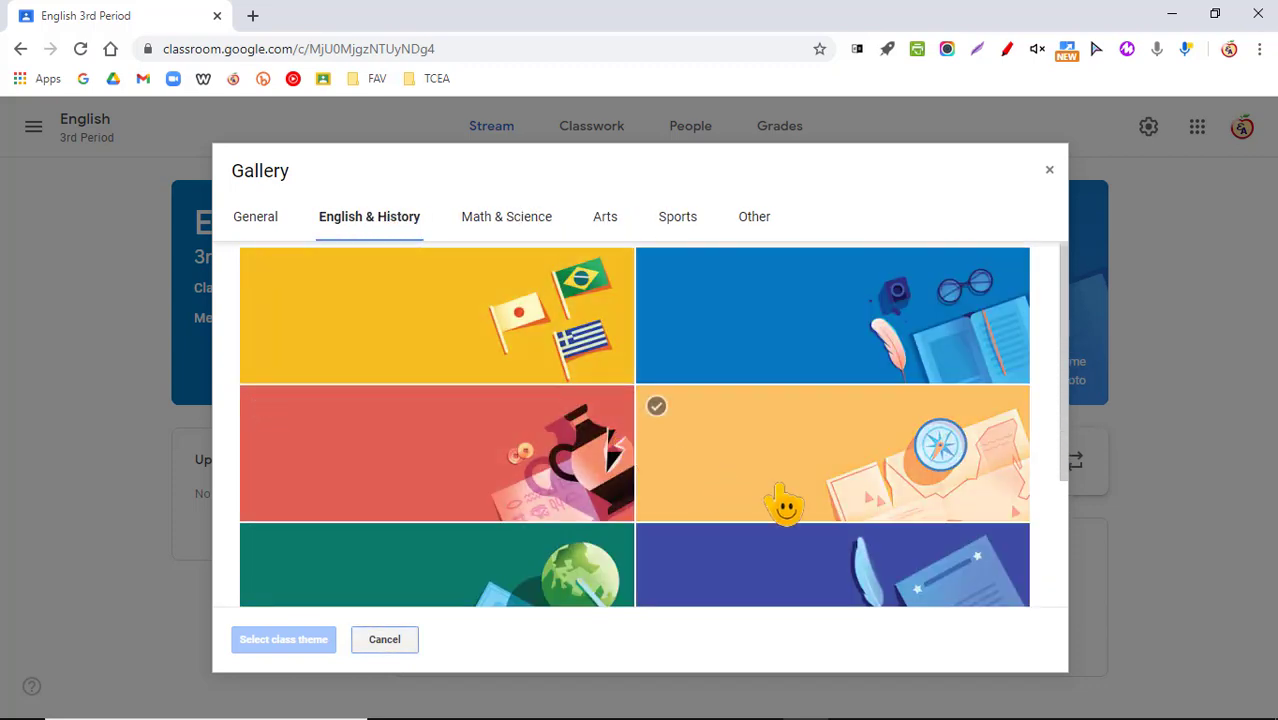
pyautogui.scroll(-1, 780, 505)
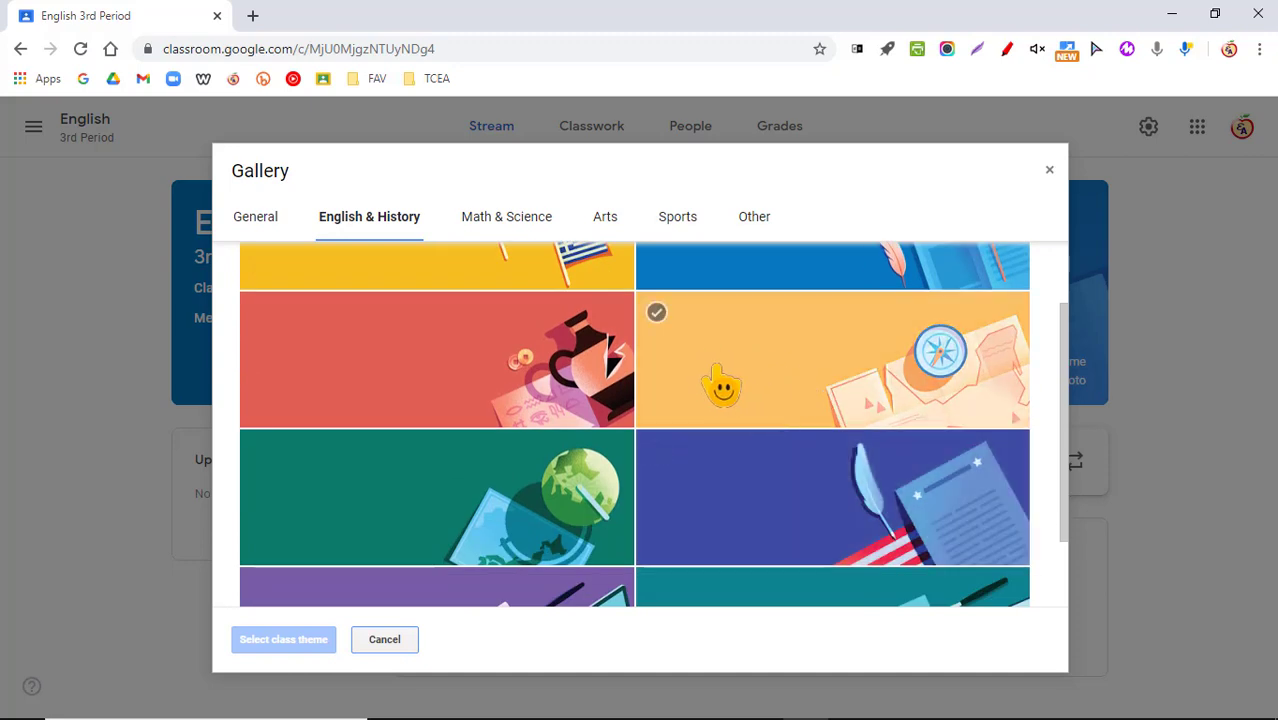
pyautogui.click(765, 374)
pyautogui.scroll(-1, 615, 445)
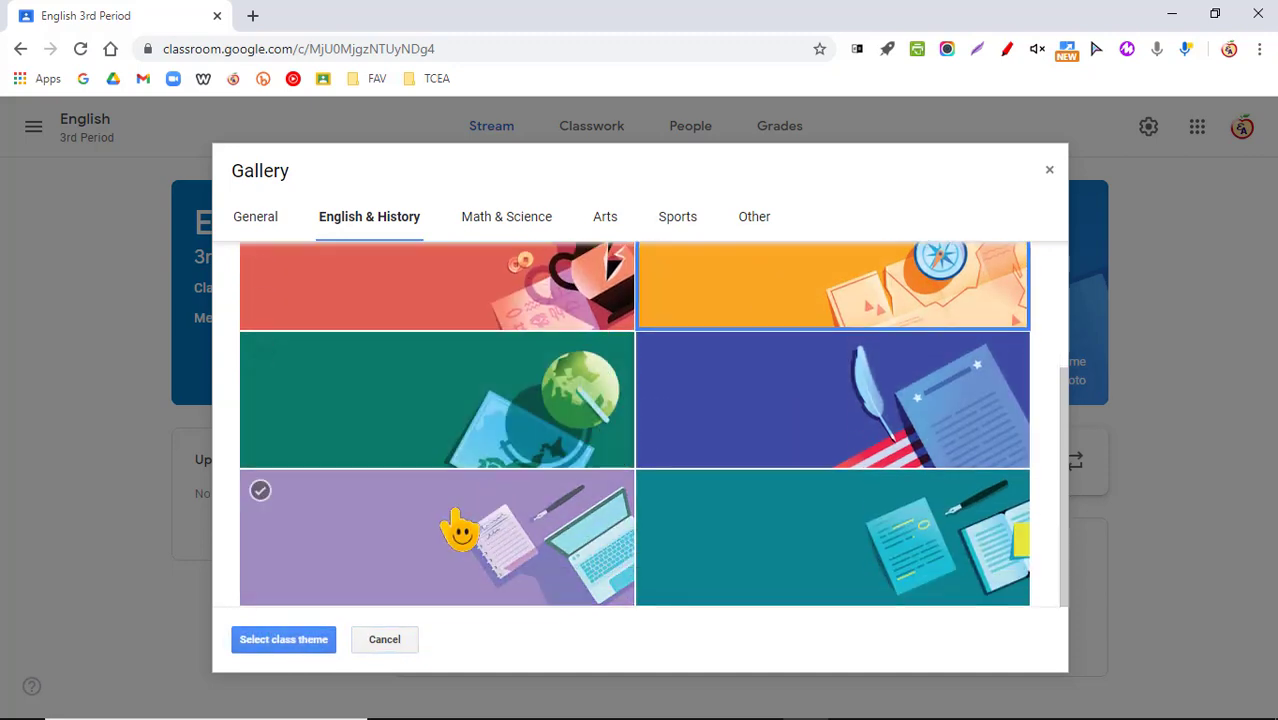
pyautogui.click(457, 517)
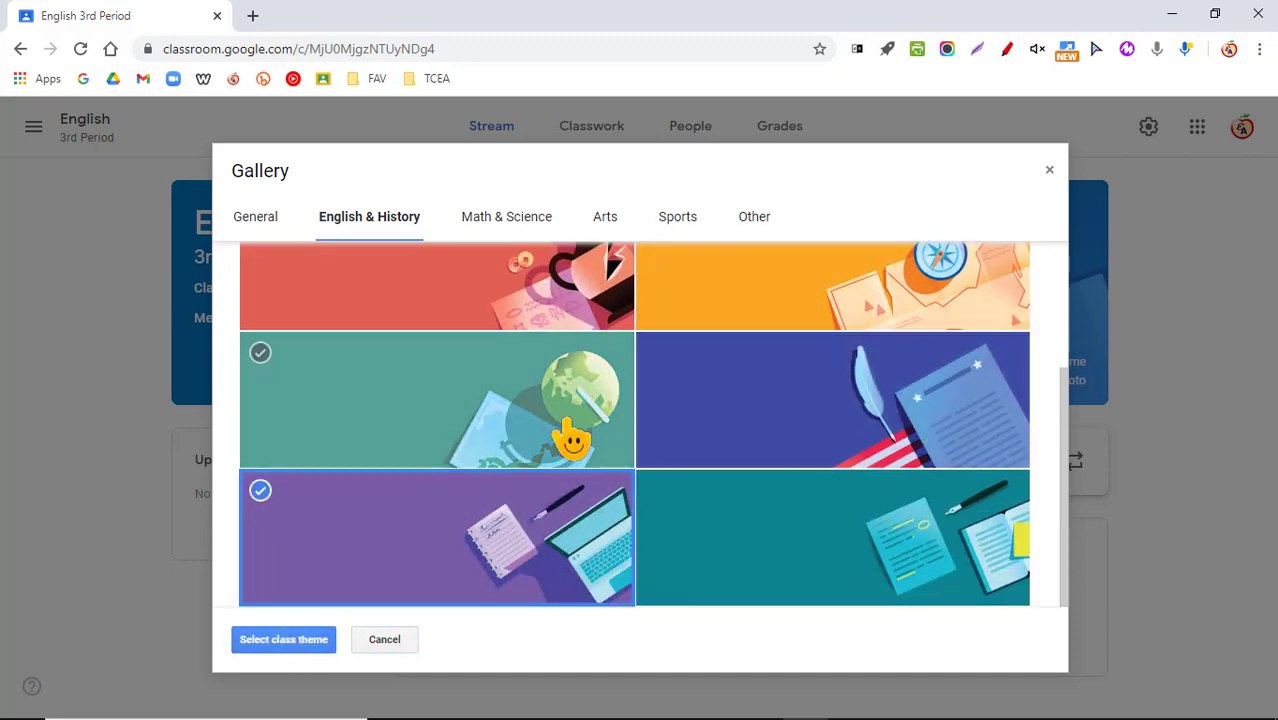
pyautogui.click(287, 641)
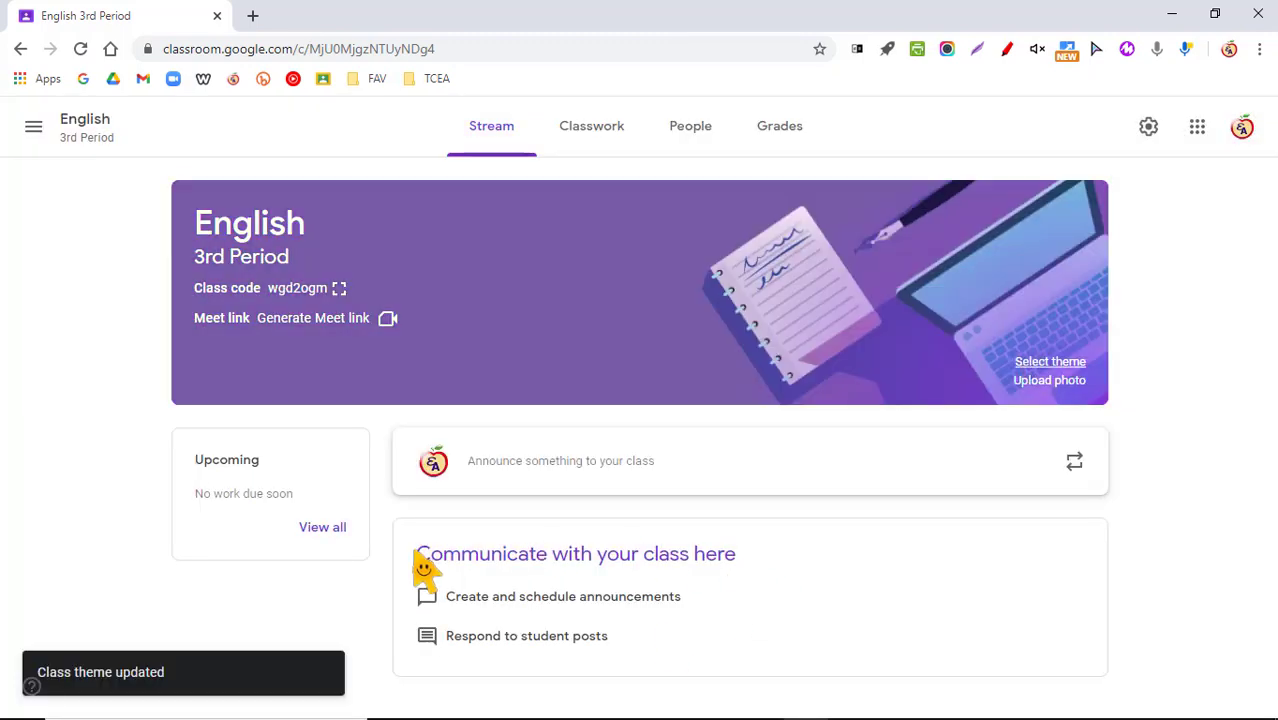
pyautogui.moveTo(416, 554); pyautogui.dragTo(755, 577)
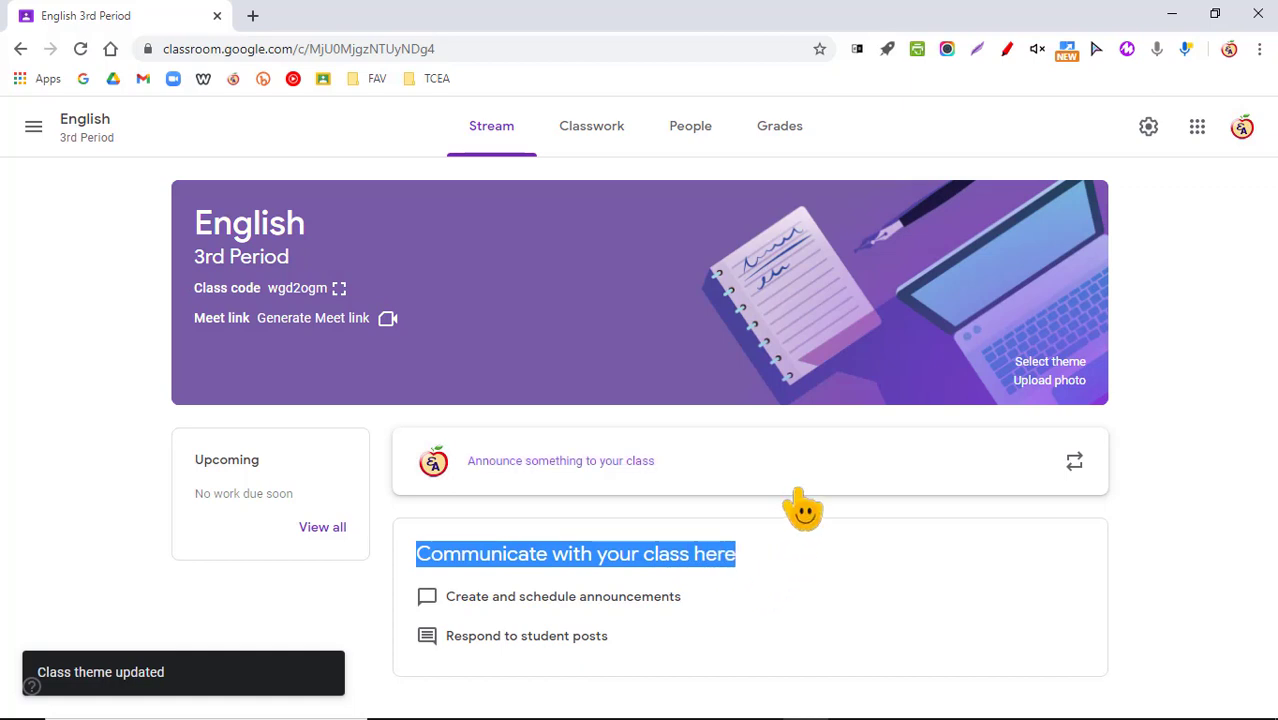
pyautogui.click(908, 530)
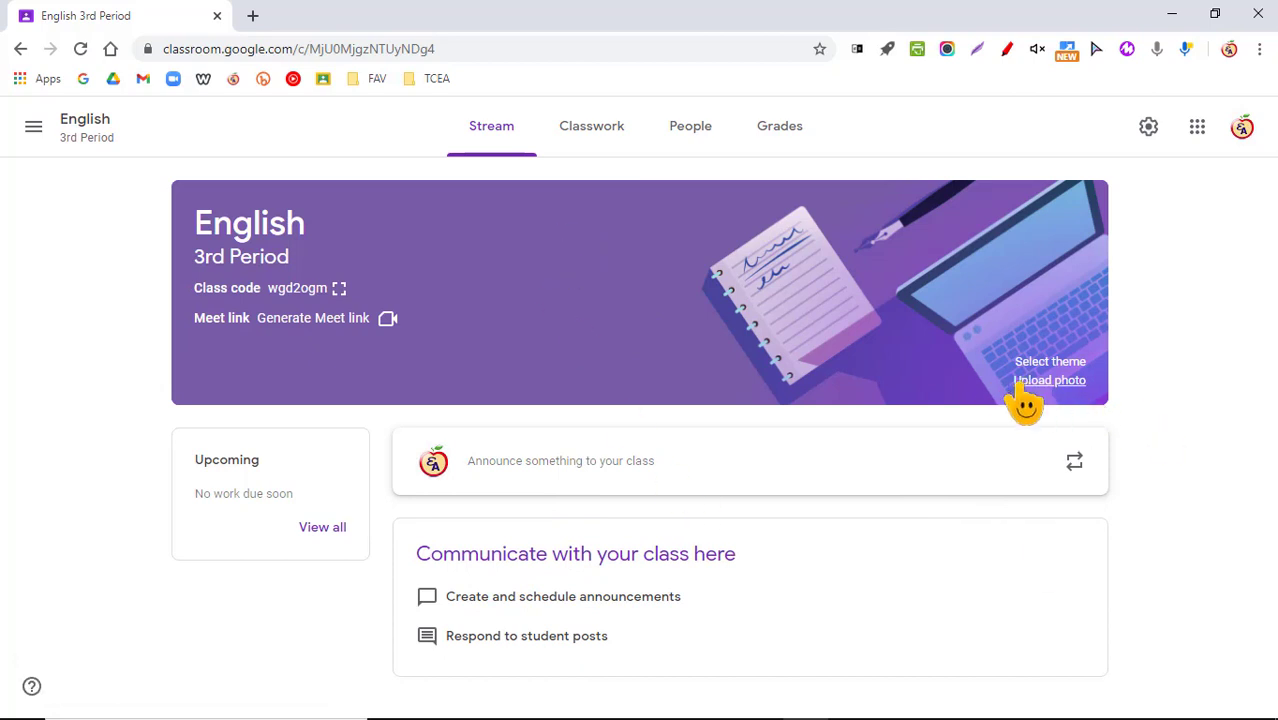
# Upload the minions picture from the Documents folder as a custom class header photo.
pyautogui.click(1024, 386)
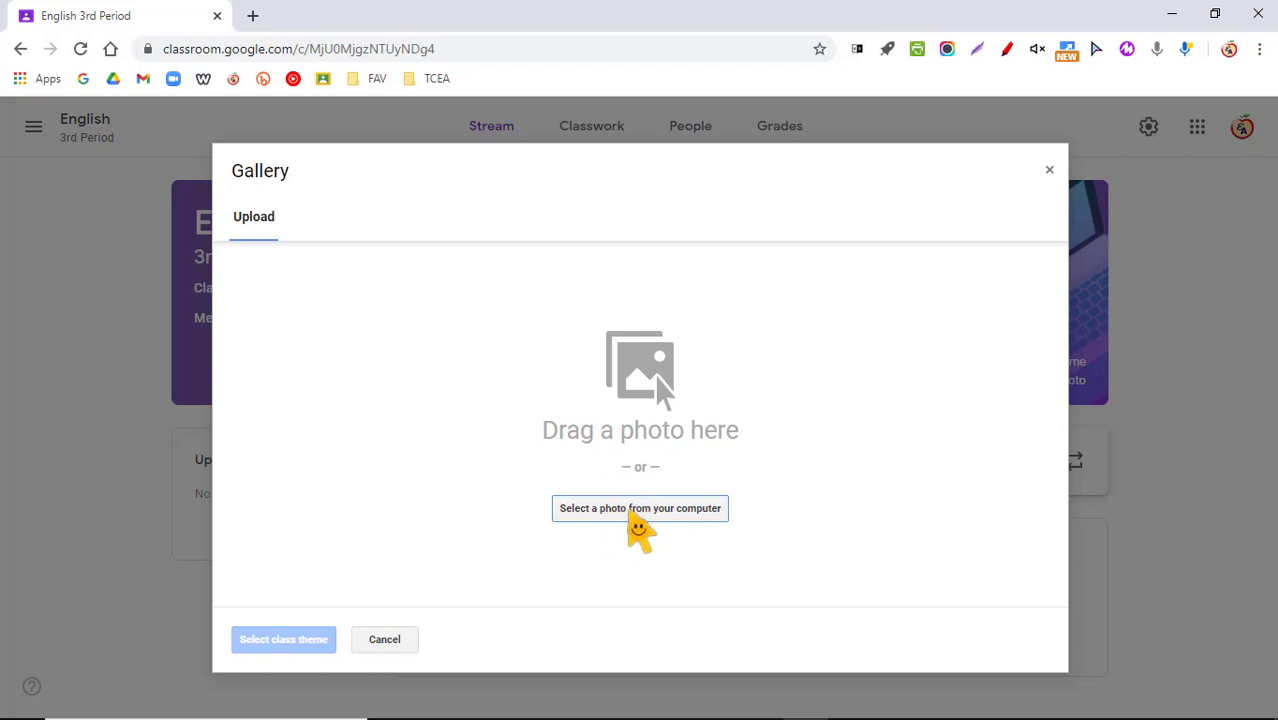
pyautogui.click(631, 509)
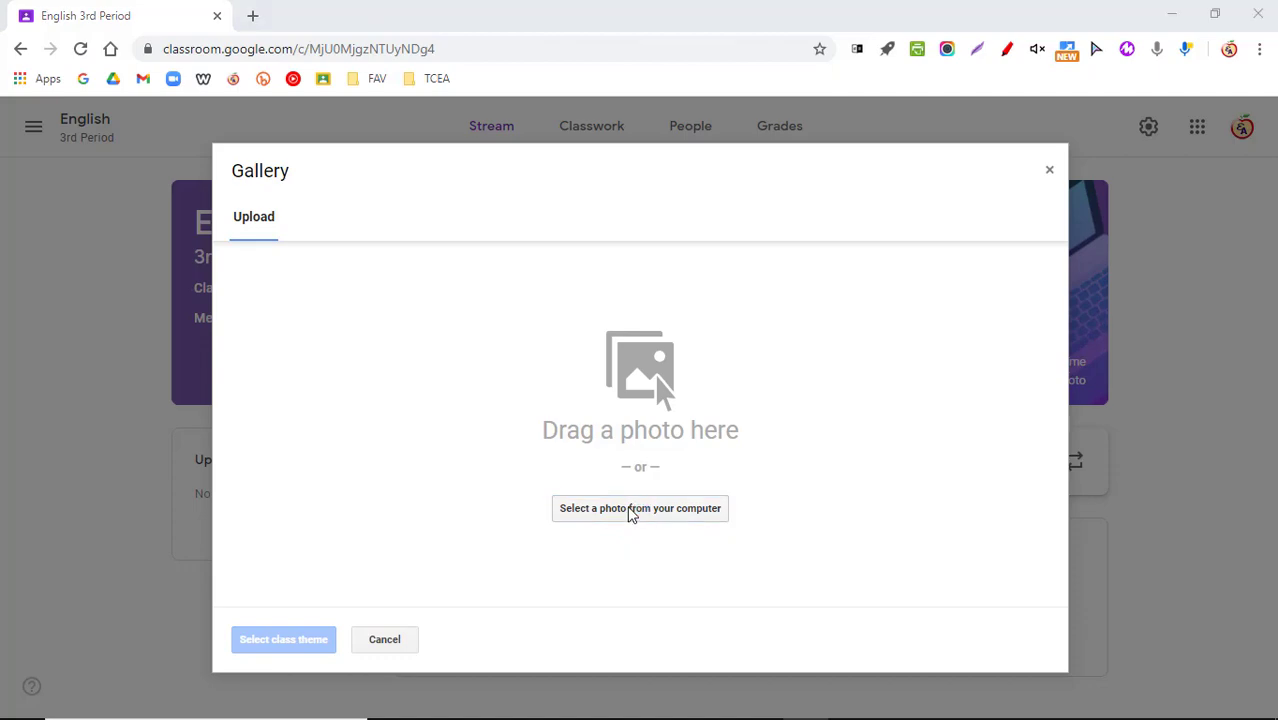
pyautogui.click(105, 251)
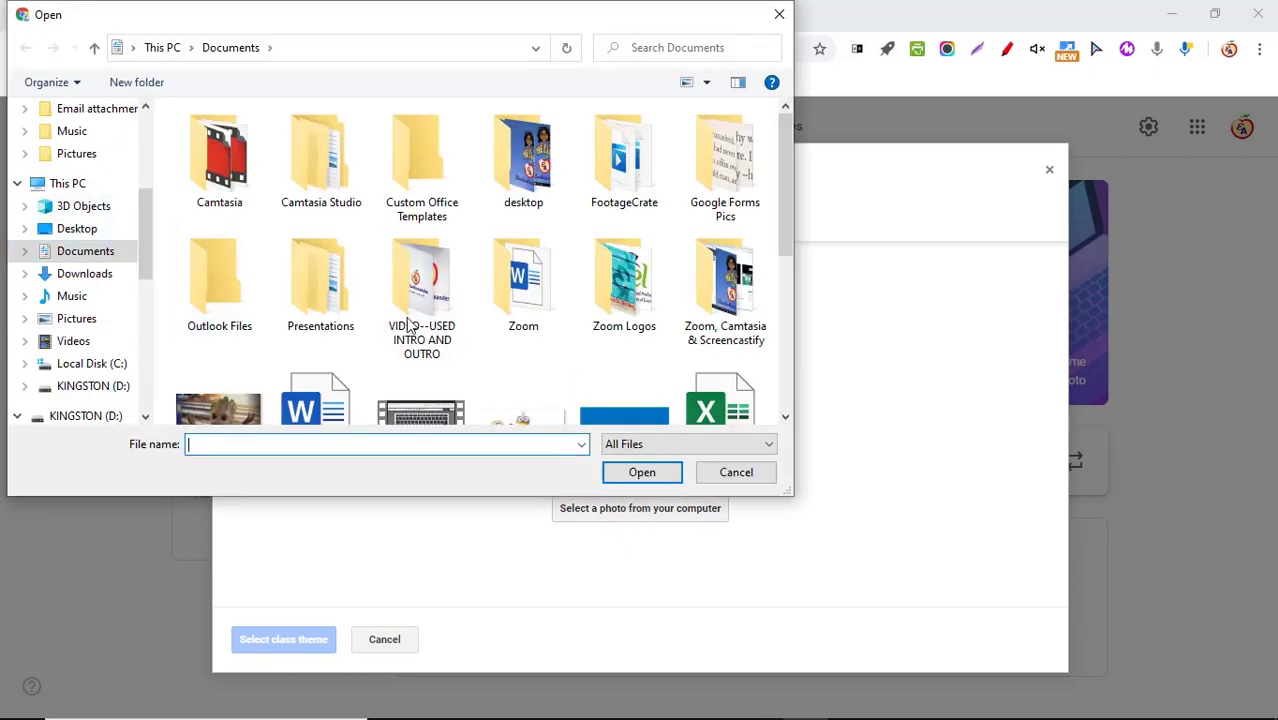
pyautogui.scroll(-3, 653, 359)
pyautogui.scroll(1, 555, 257)
pyautogui.click(537, 178)
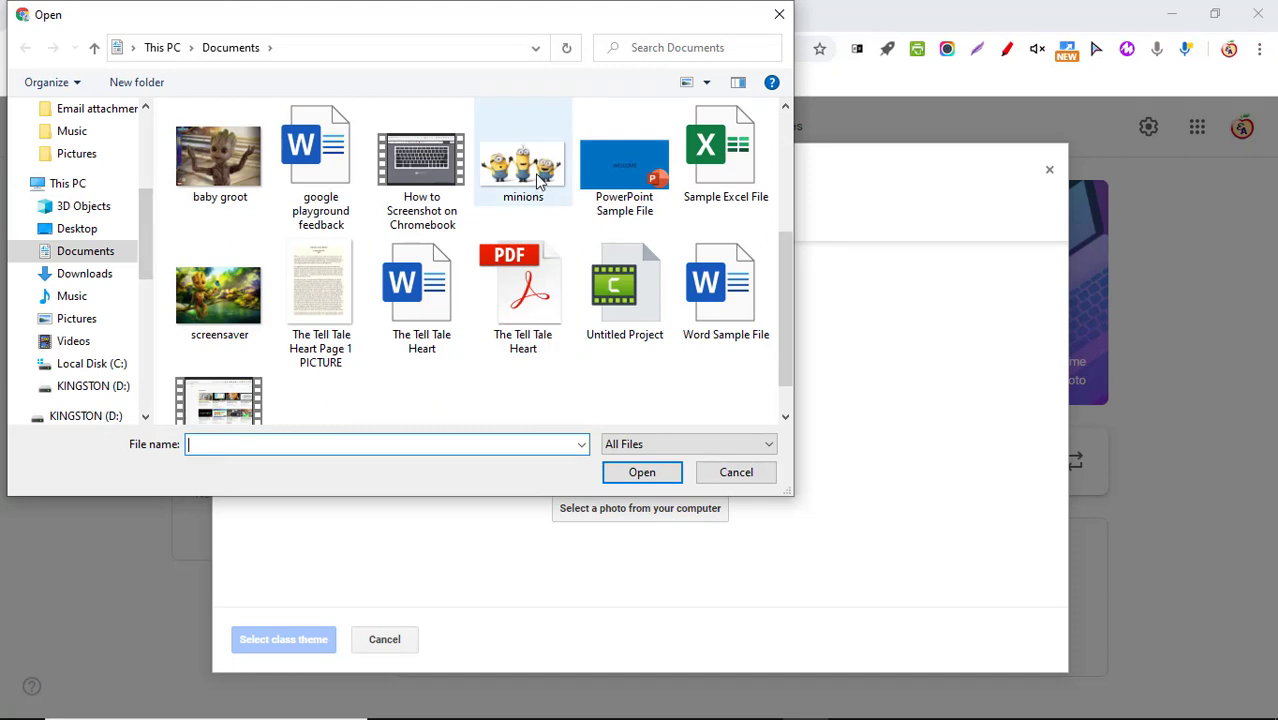
pyautogui.doubleClick(537, 178)
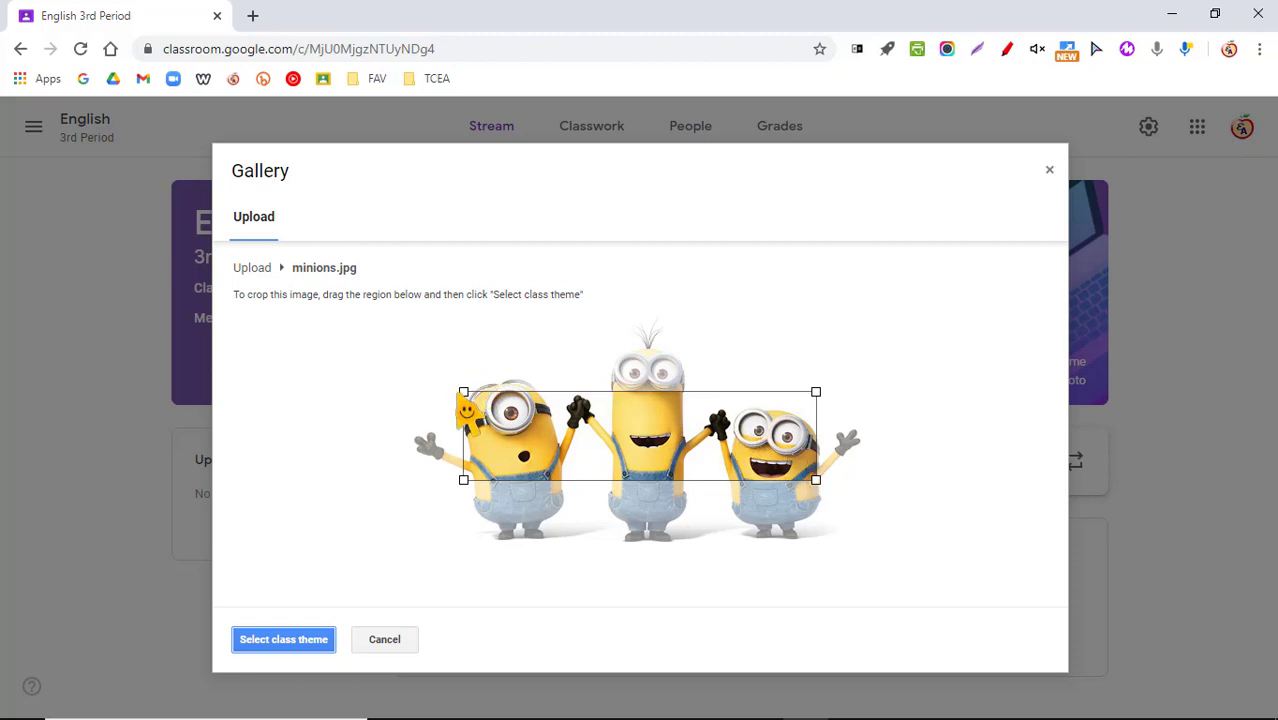
# Enlarge the crop region across all three minions, move it up to include the middle one's eyes, and apply the photo as class theme.
pyautogui.moveTo(465, 394); pyautogui.dragTo(404, 377)
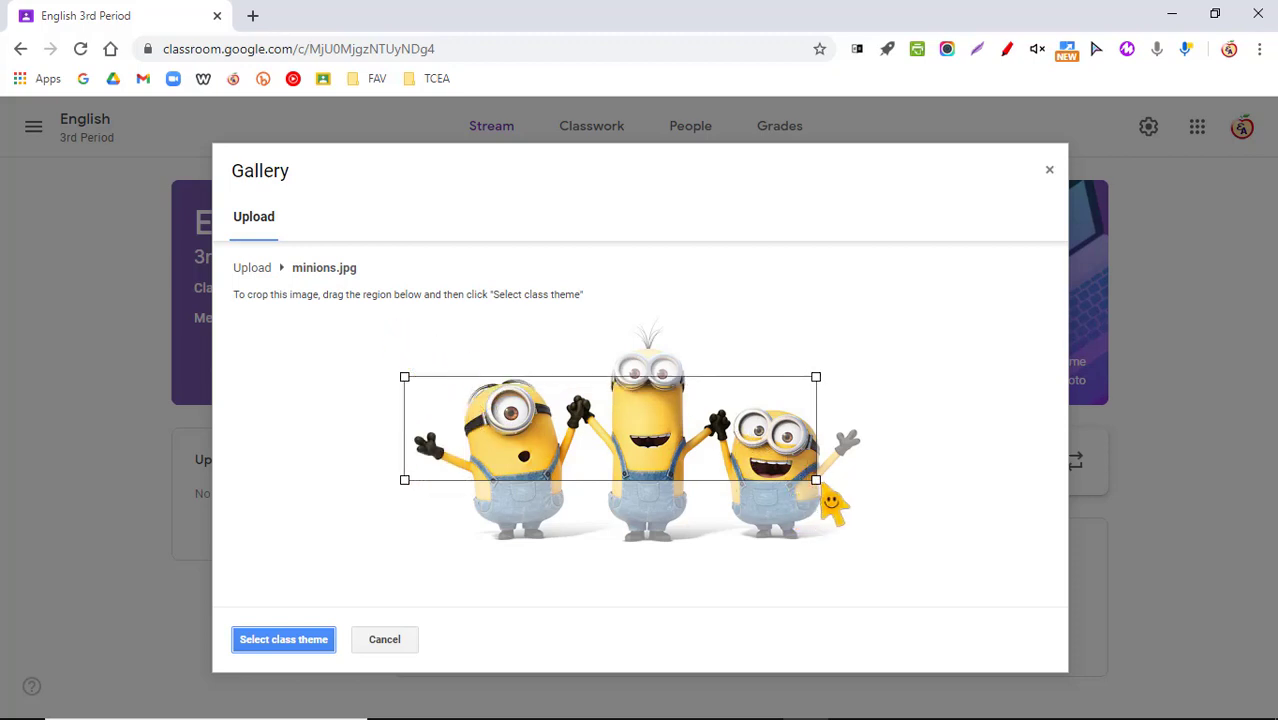
pyautogui.moveTo(824, 500); pyautogui.dragTo(921, 559)
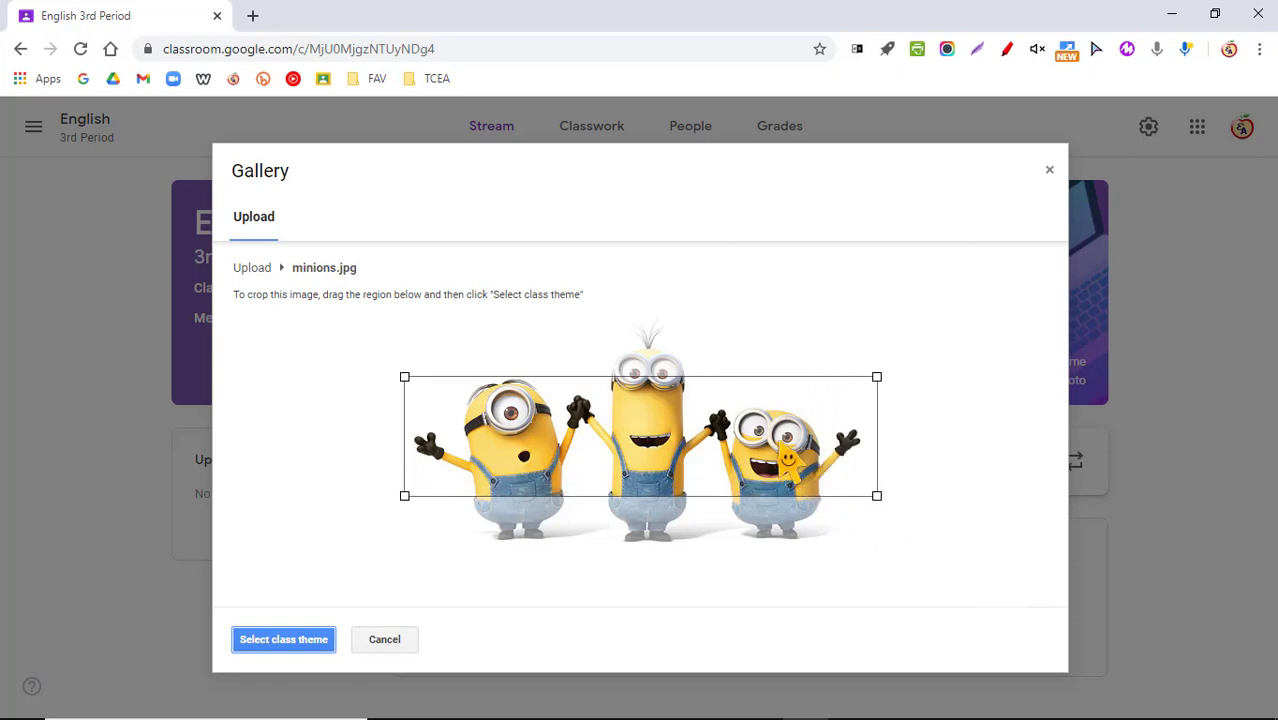
pyautogui.moveTo(788, 458); pyautogui.dragTo(716, 487)
pyautogui.moveTo(640, 380); pyautogui.dragTo(640, 412)
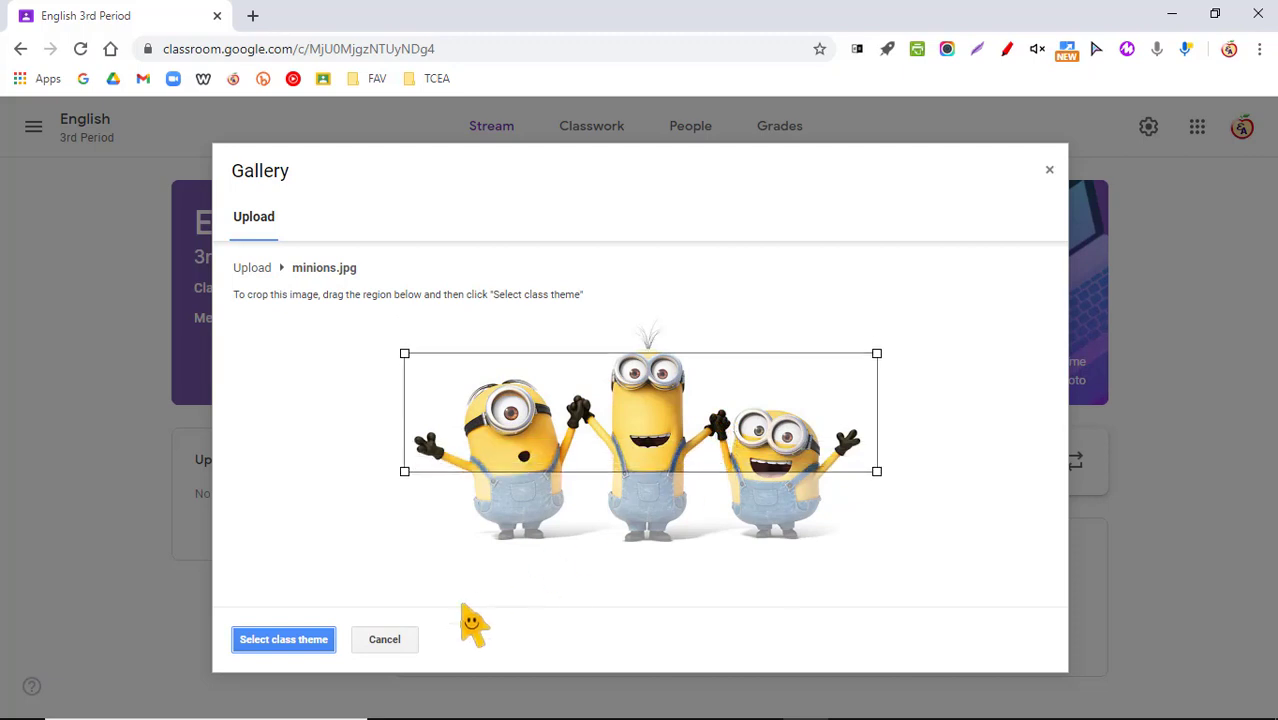
pyautogui.click(289, 645)
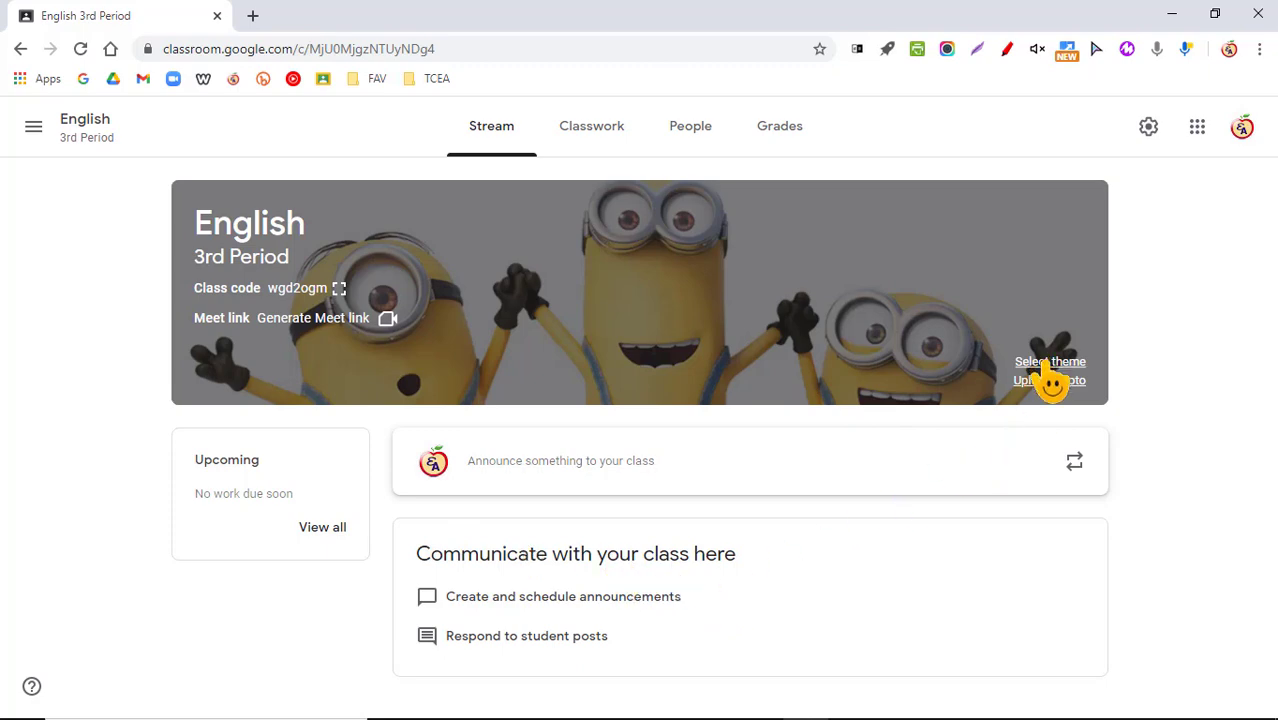
# Replace the minions header with the purple notebook-and-laptop theme from the English & History gallery.
pyautogui.click(1046, 363)
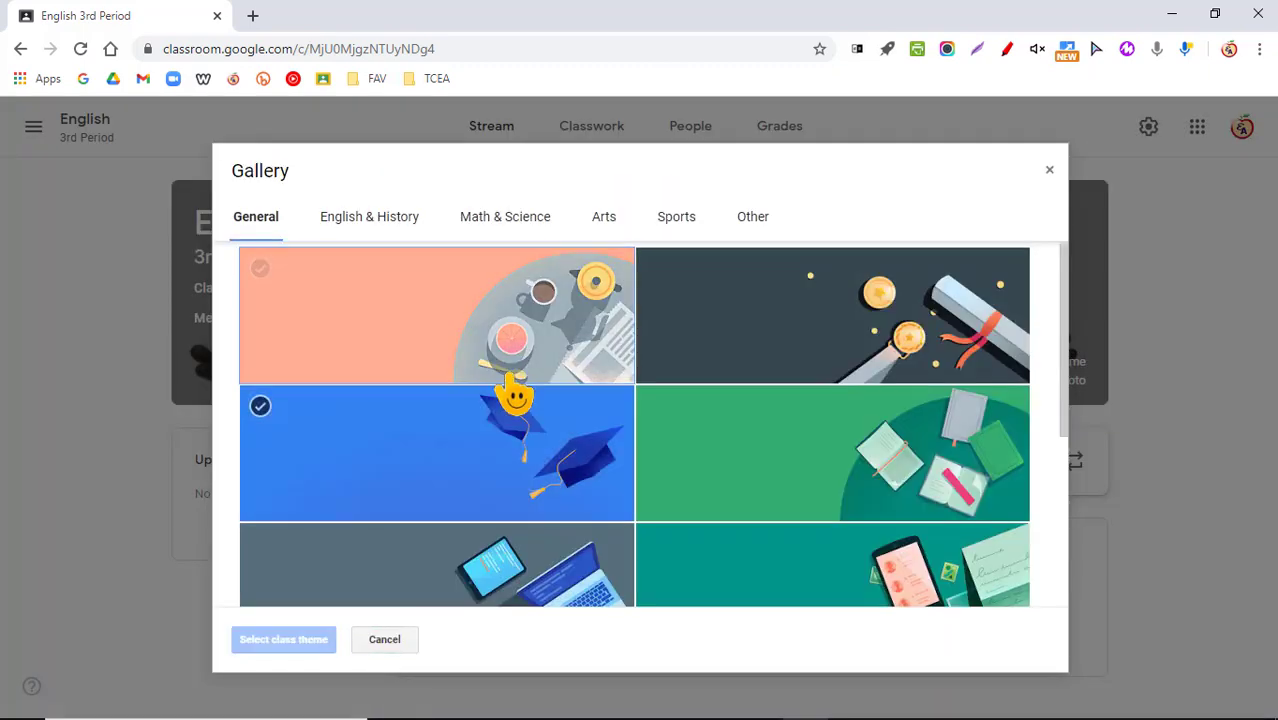
pyautogui.scroll(-3, 490, 378)
pyautogui.click(367, 215)
pyautogui.scroll(-3, 425, 495)
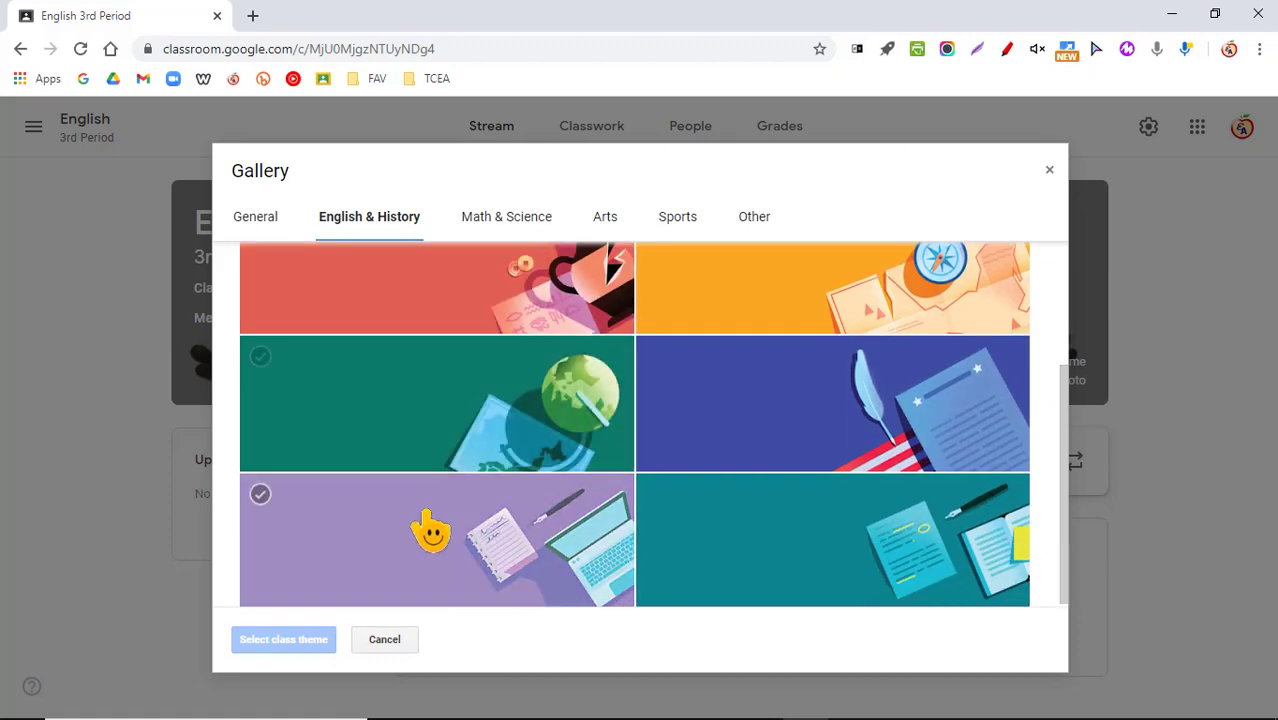
pyautogui.click(430, 530)
pyautogui.click(283, 640)
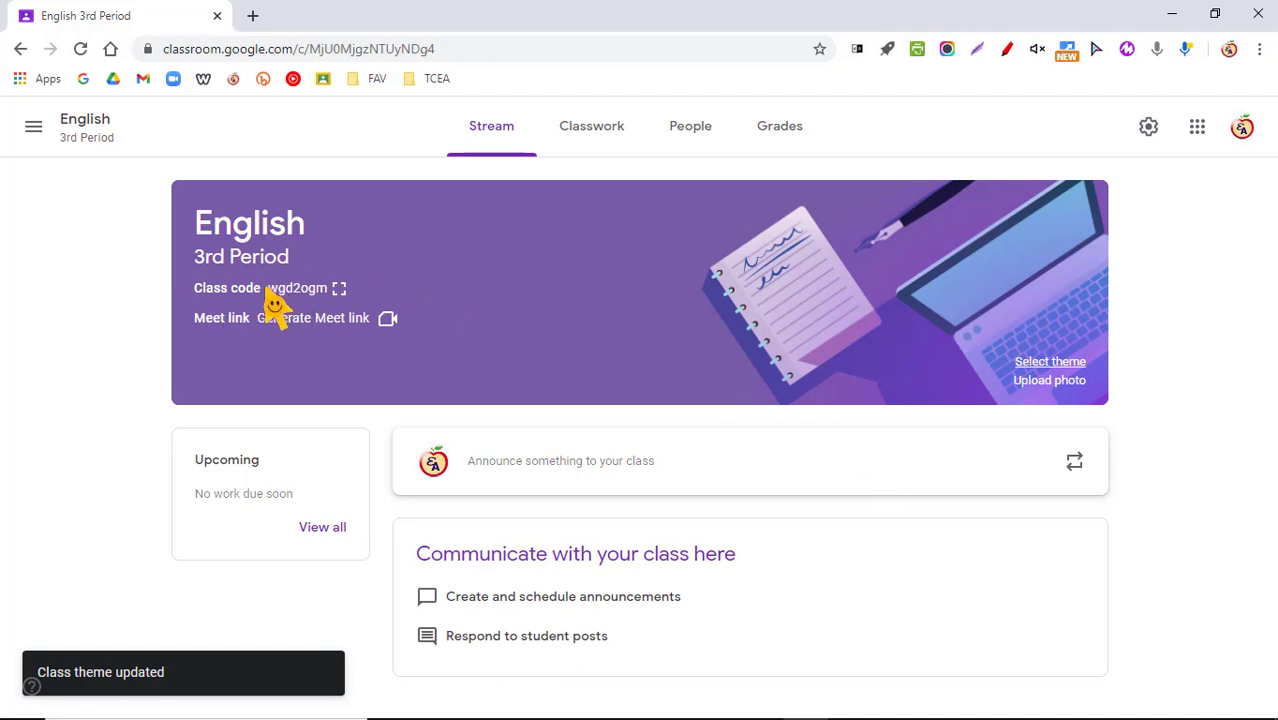
# Highlight the class code in the header, display it enlarged across the whole page, and return to the class stream.
pyautogui.moveTo(300, 298); pyautogui.dragTo(280, 305)
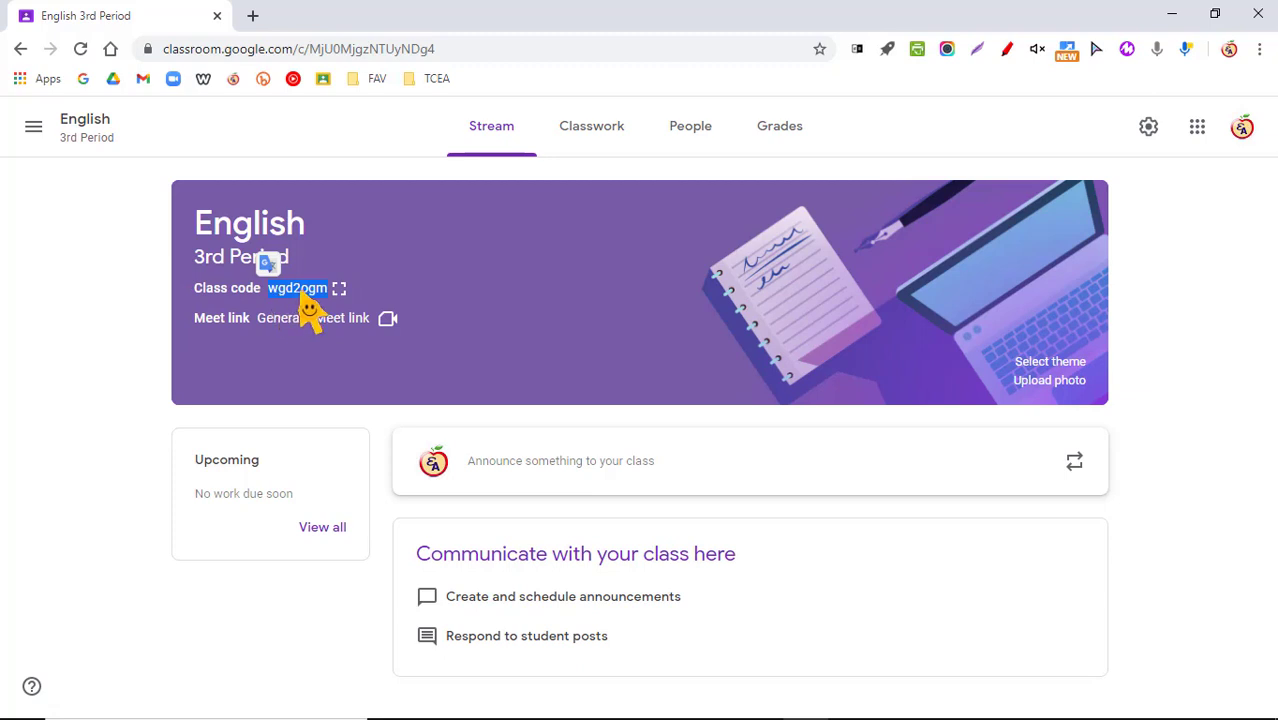
pyautogui.rightClick(301, 295)
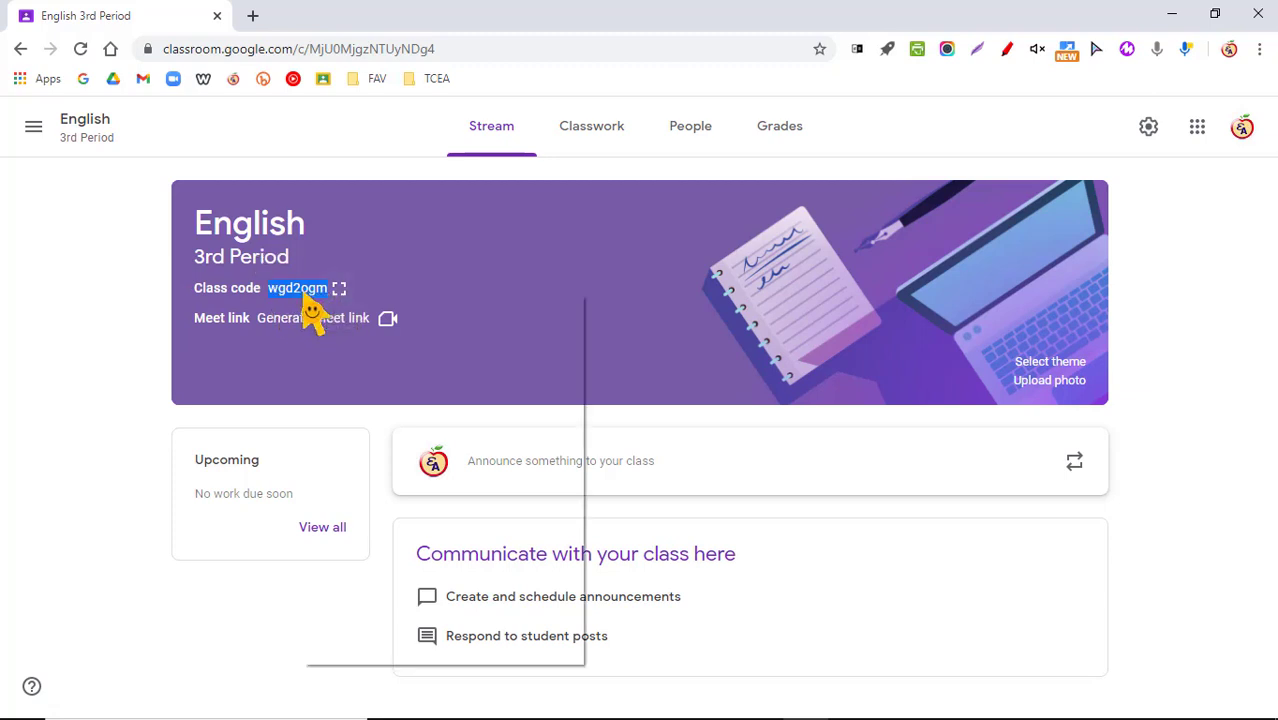
pyautogui.click(348, 309)
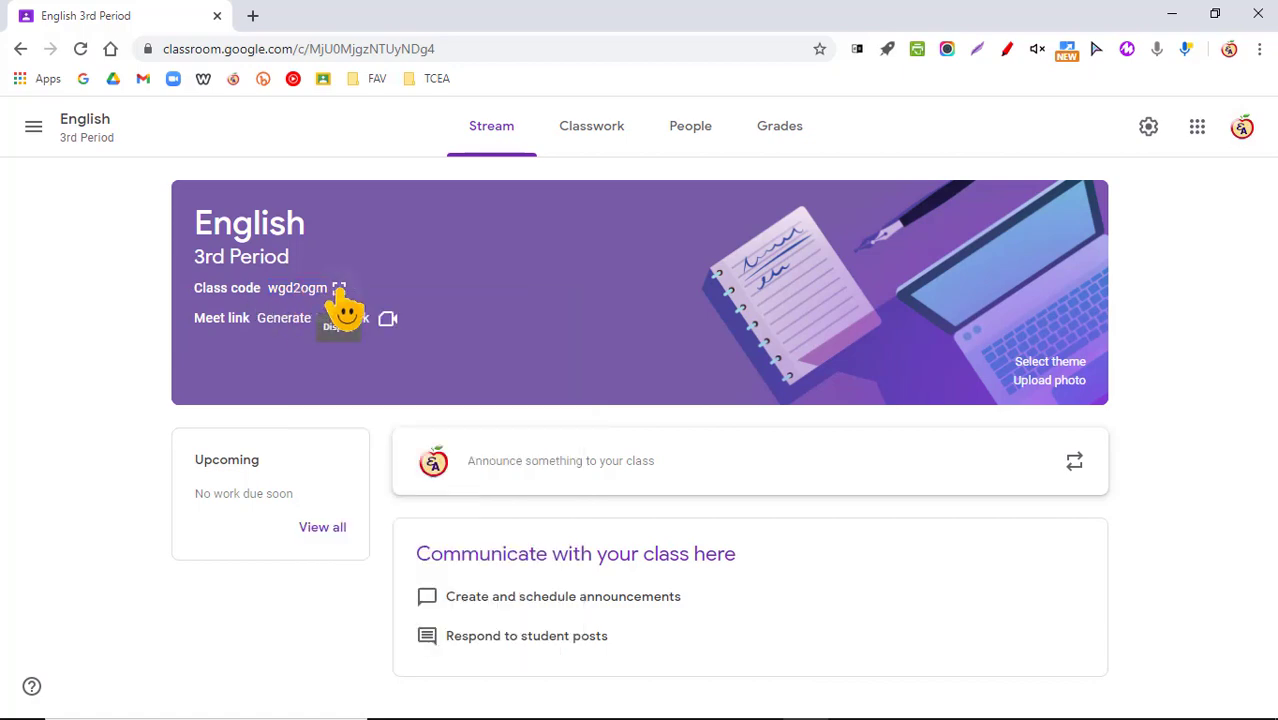
pyautogui.click(339, 289)
pyautogui.click(890, 520)
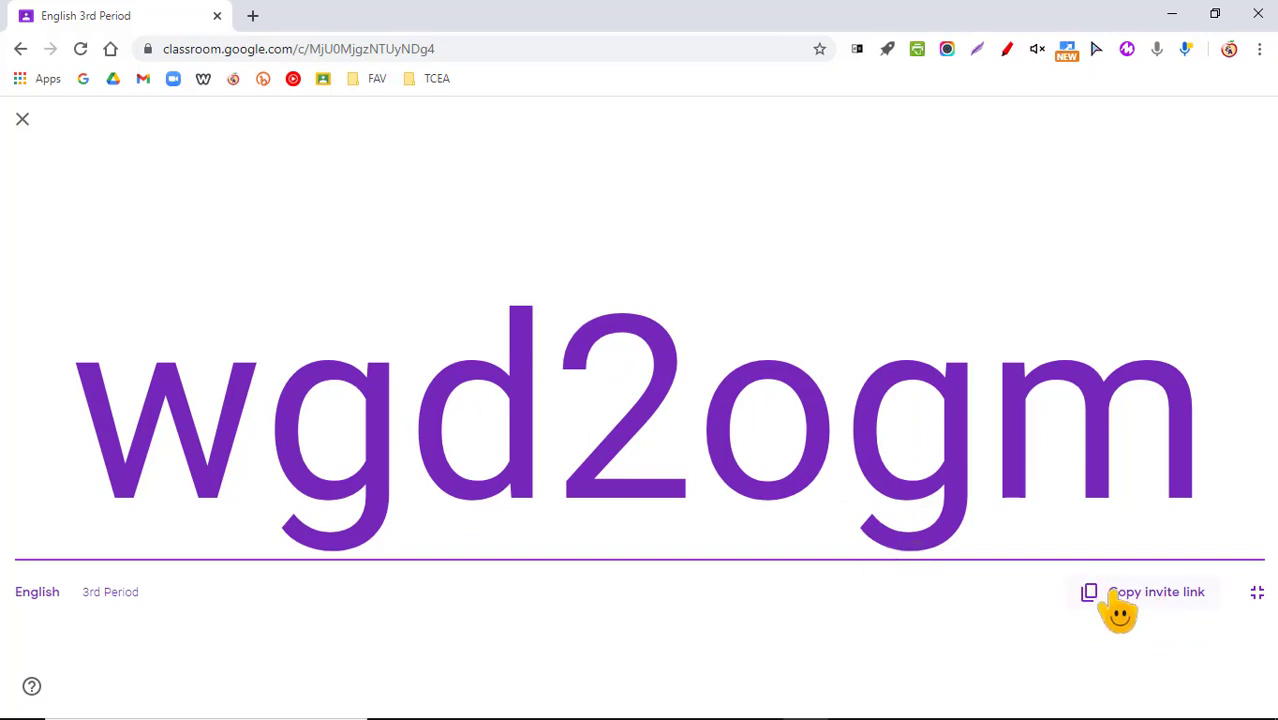
pyautogui.click(22, 120)
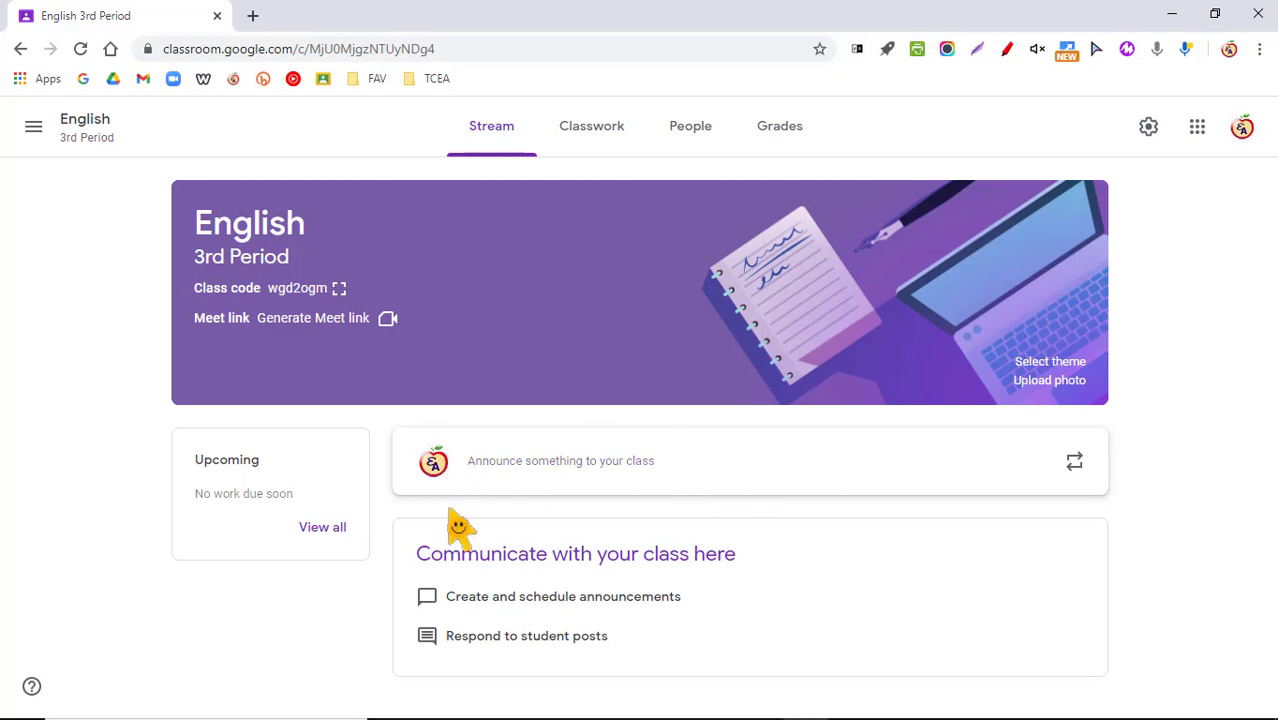
# Start a class announcement reading "WELCOME" for all students of English 3rd Period and check its attachment options.
pyautogui.click(563, 466)
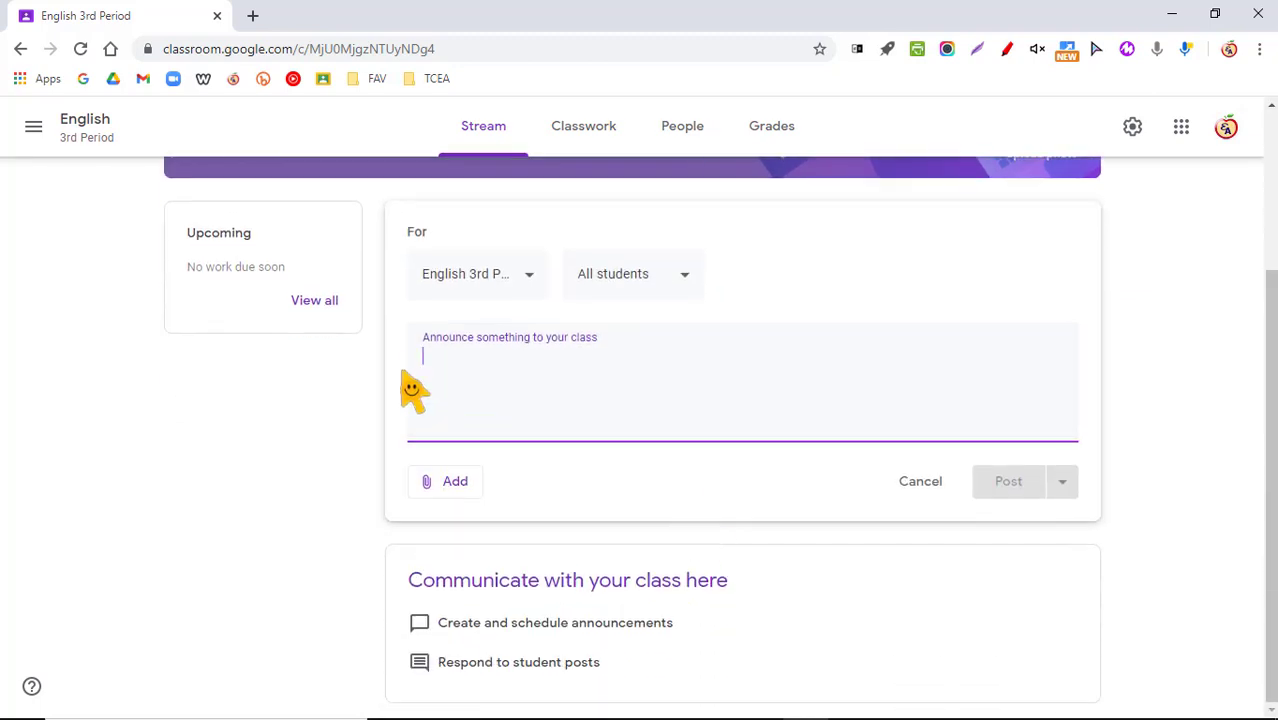
pyautogui.write('WELCOME')
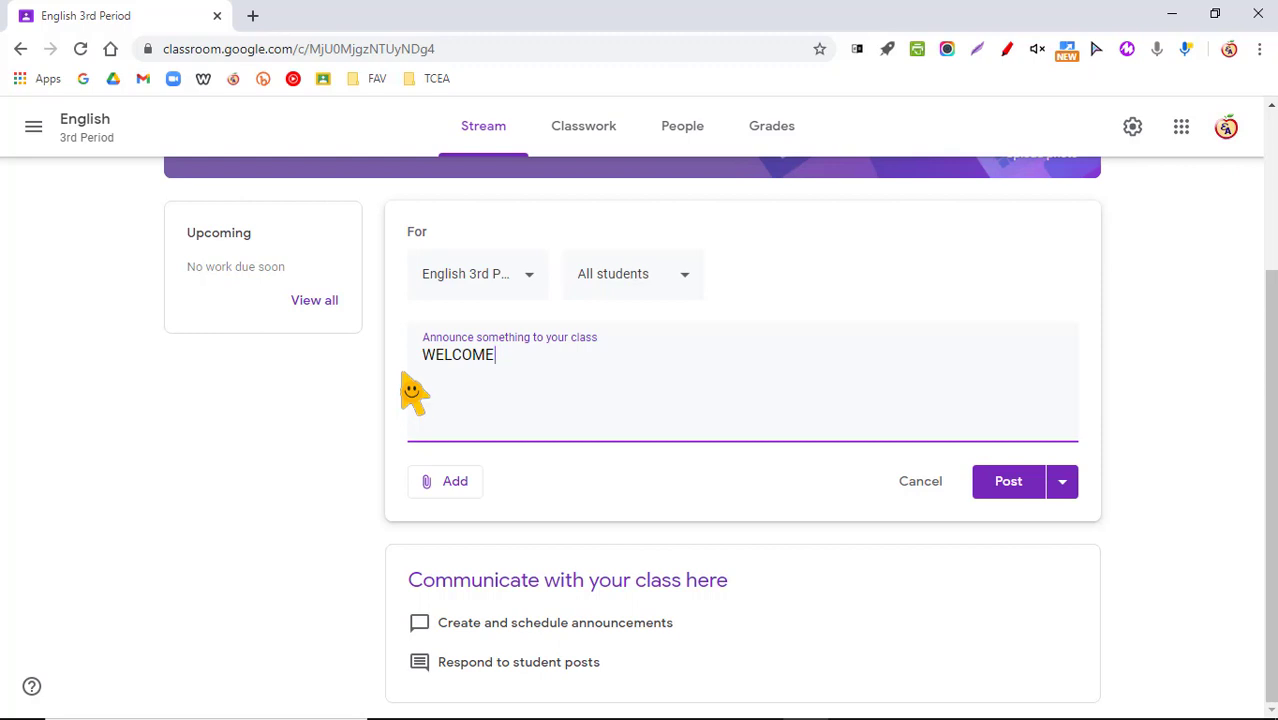
pyautogui.click(452, 484)
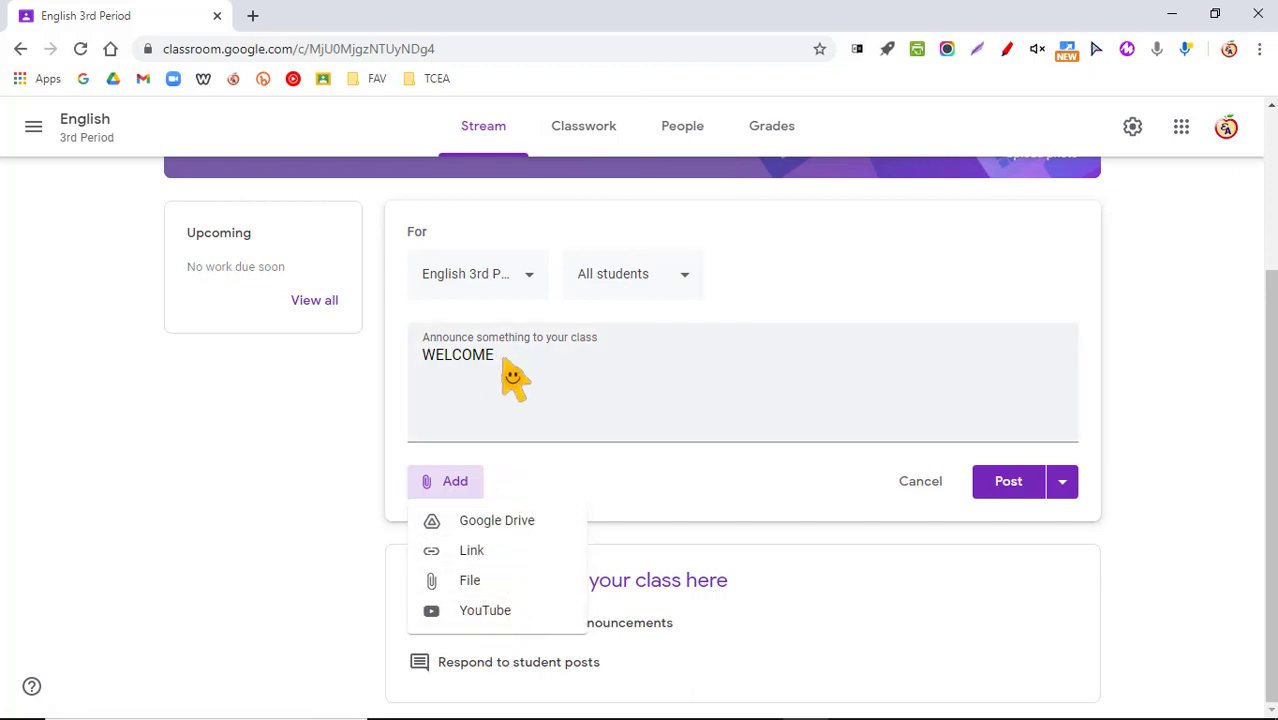
pyautogui.click(627, 478)
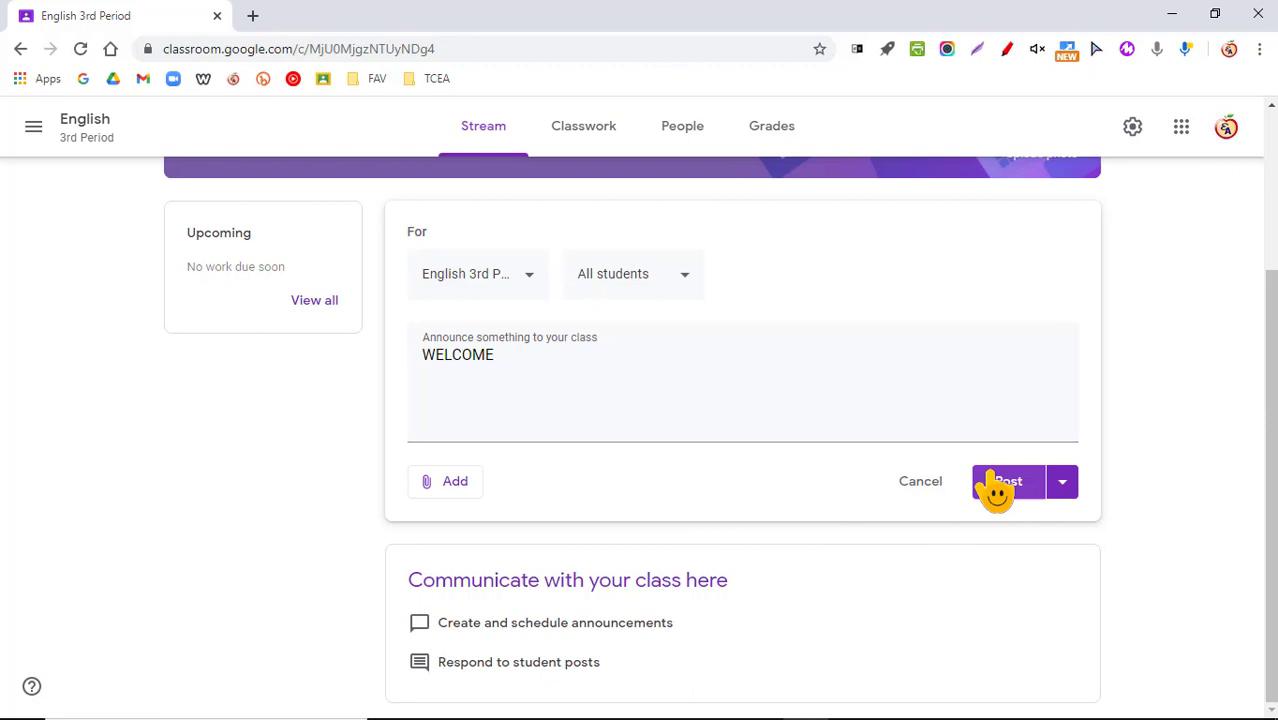
# Review the posting options for the WELCOME announcement and save it as a draft.
pyautogui.click(1063, 485)
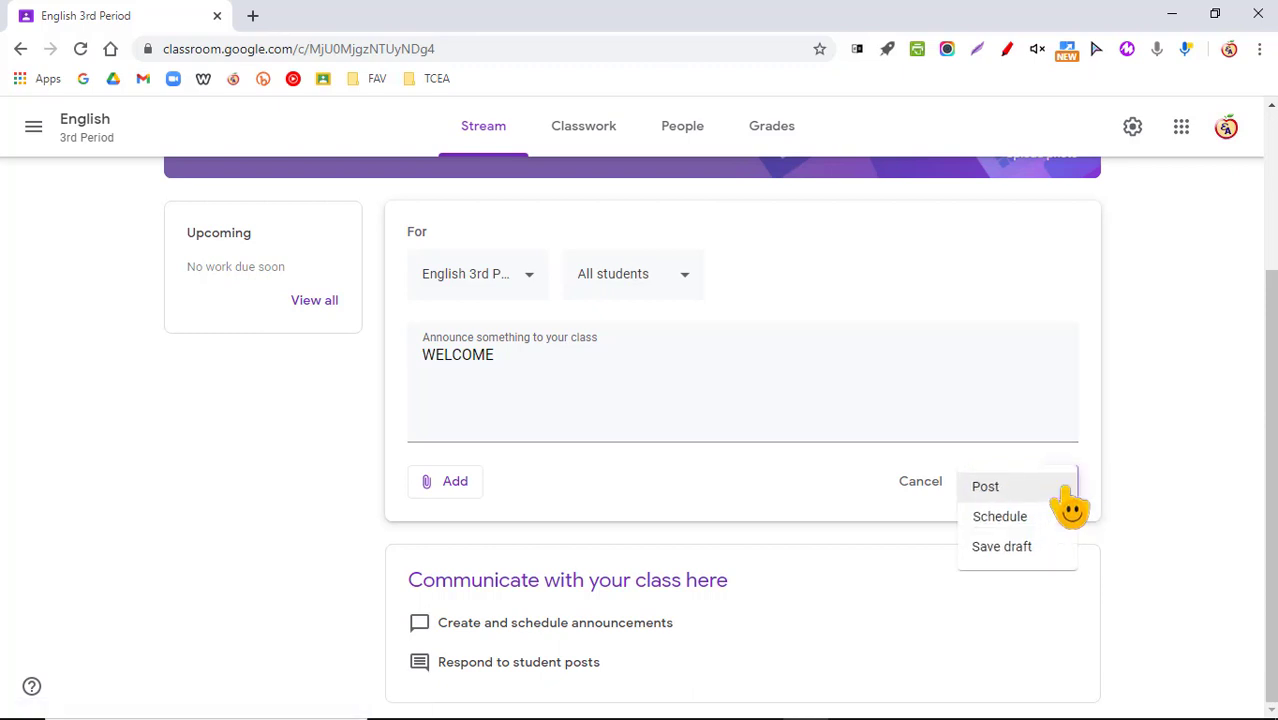
pyautogui.click(765, 466)
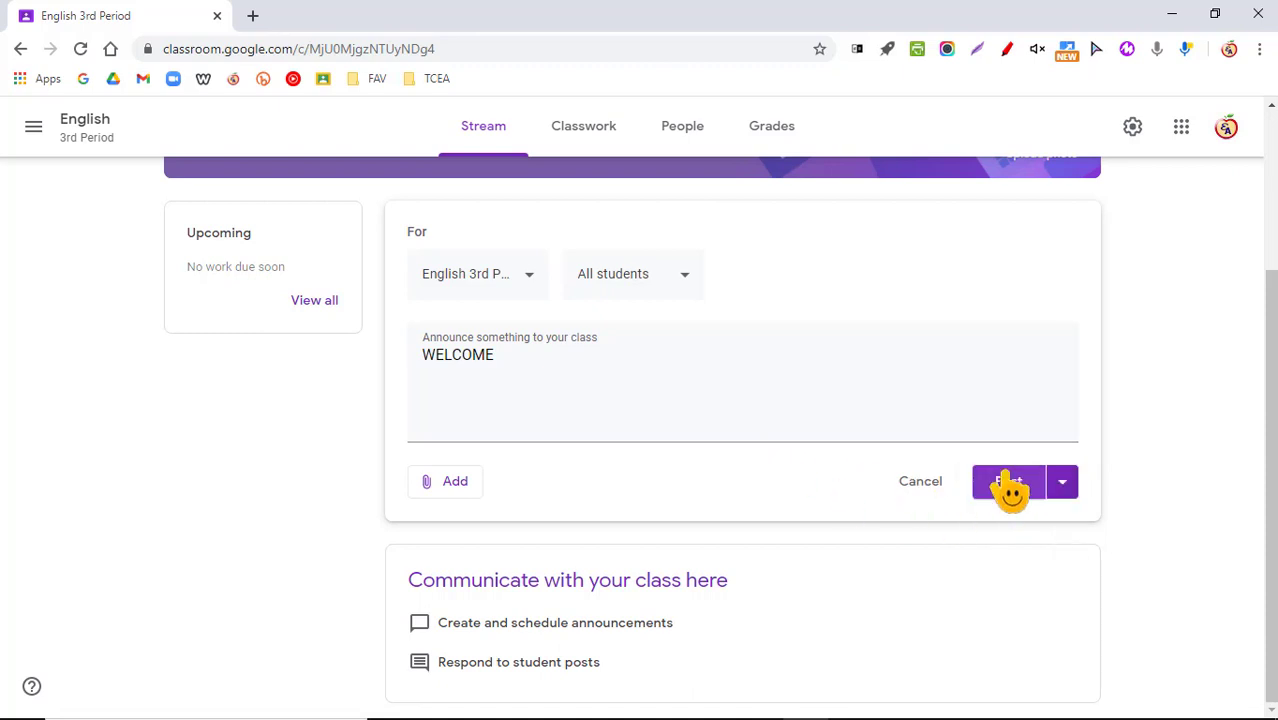
pyautogui.click(1065, 492)
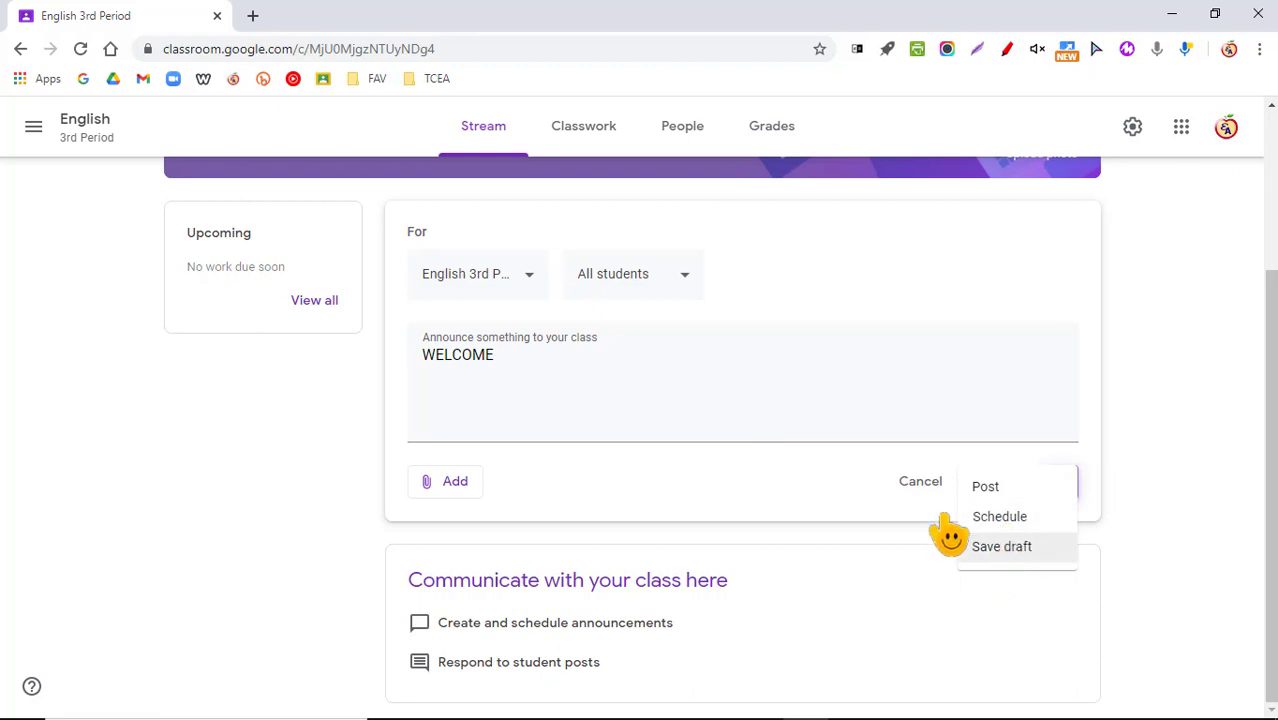
pyautogui.click(508, 364)
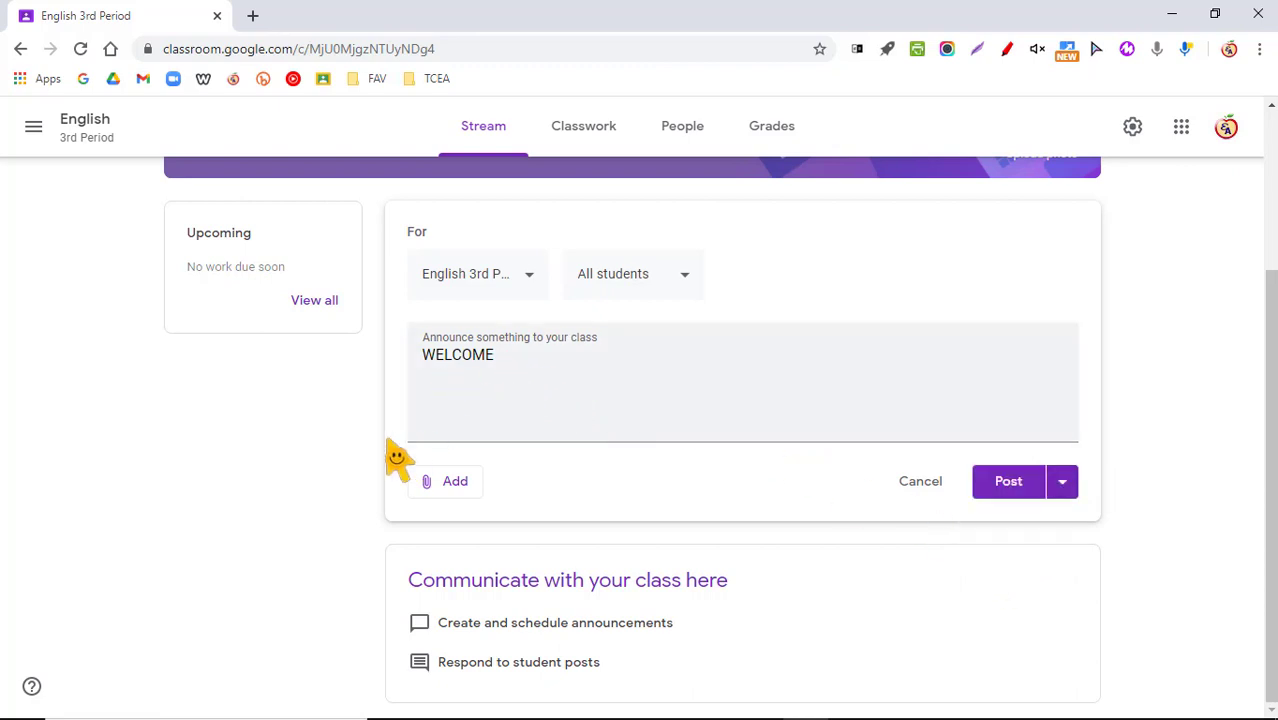
pyautogui.click(1060, 490)
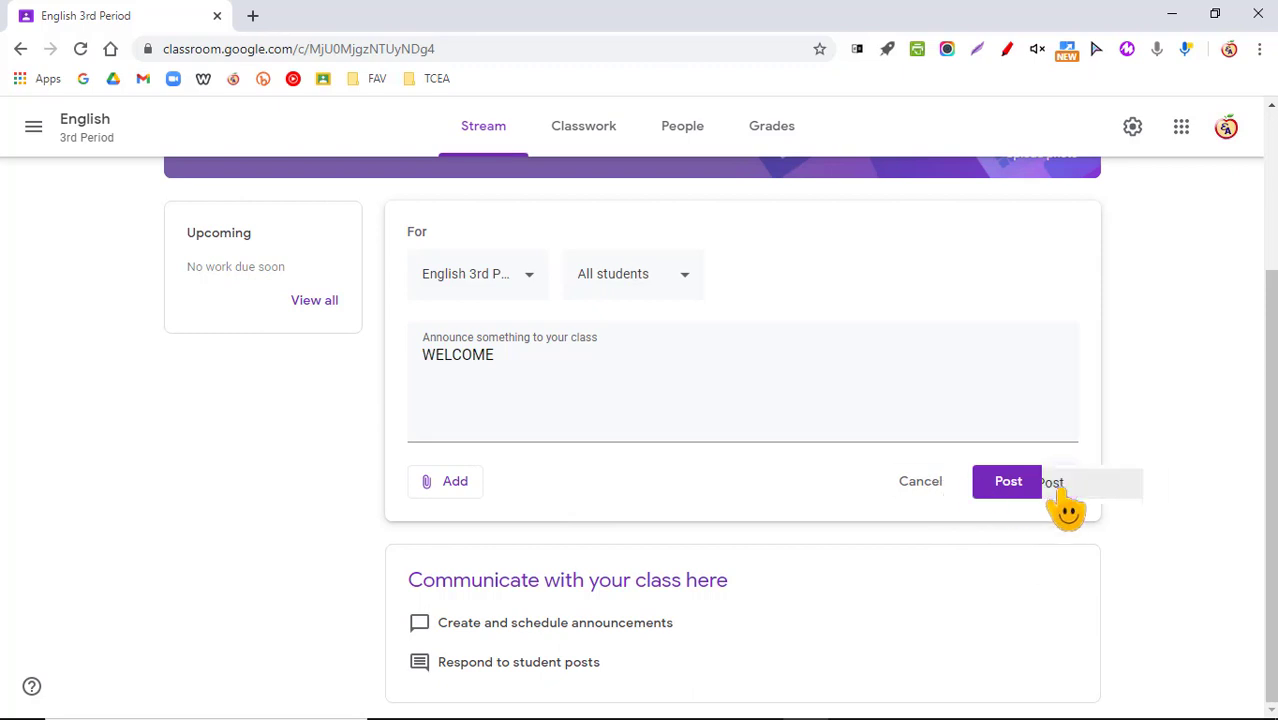
pyautogui.click(1000, 550)
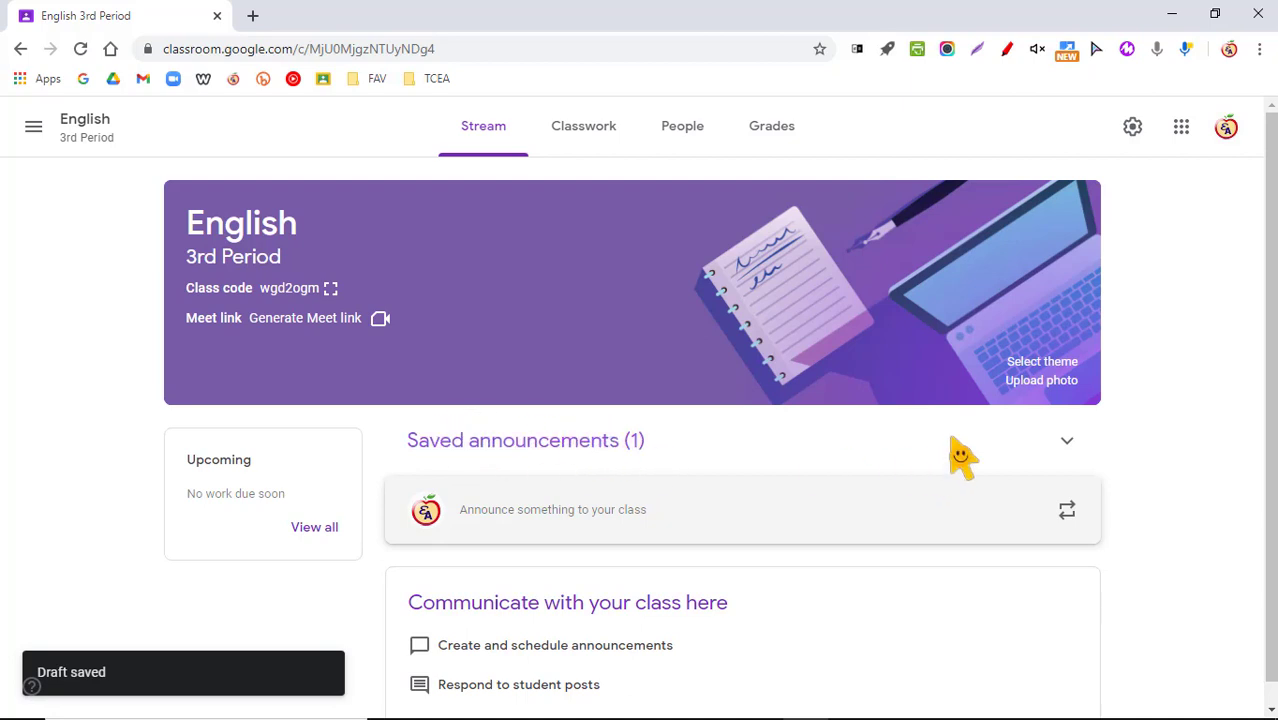
# Reopen the saved WELCOME draft and schedule it for Feb 17, 2021 at 10:00 AM.
pyautogui.click(1067, 442)
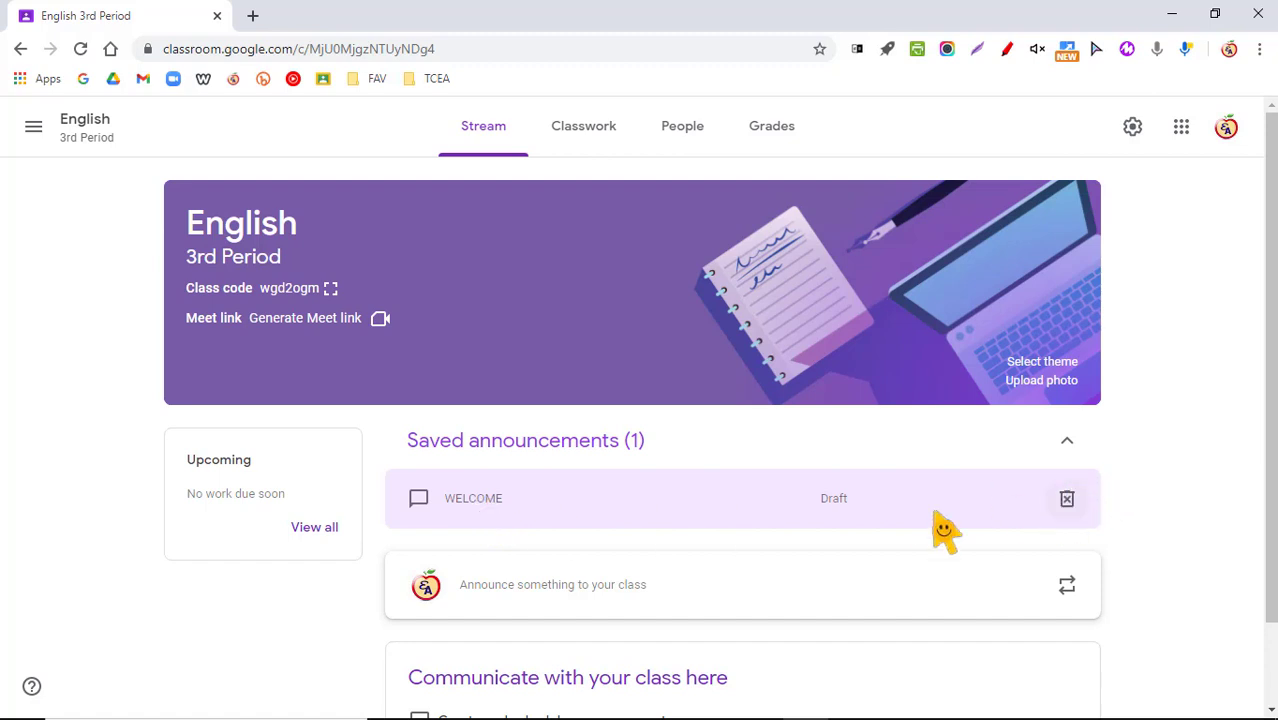
pyautogui.click(485, 515)
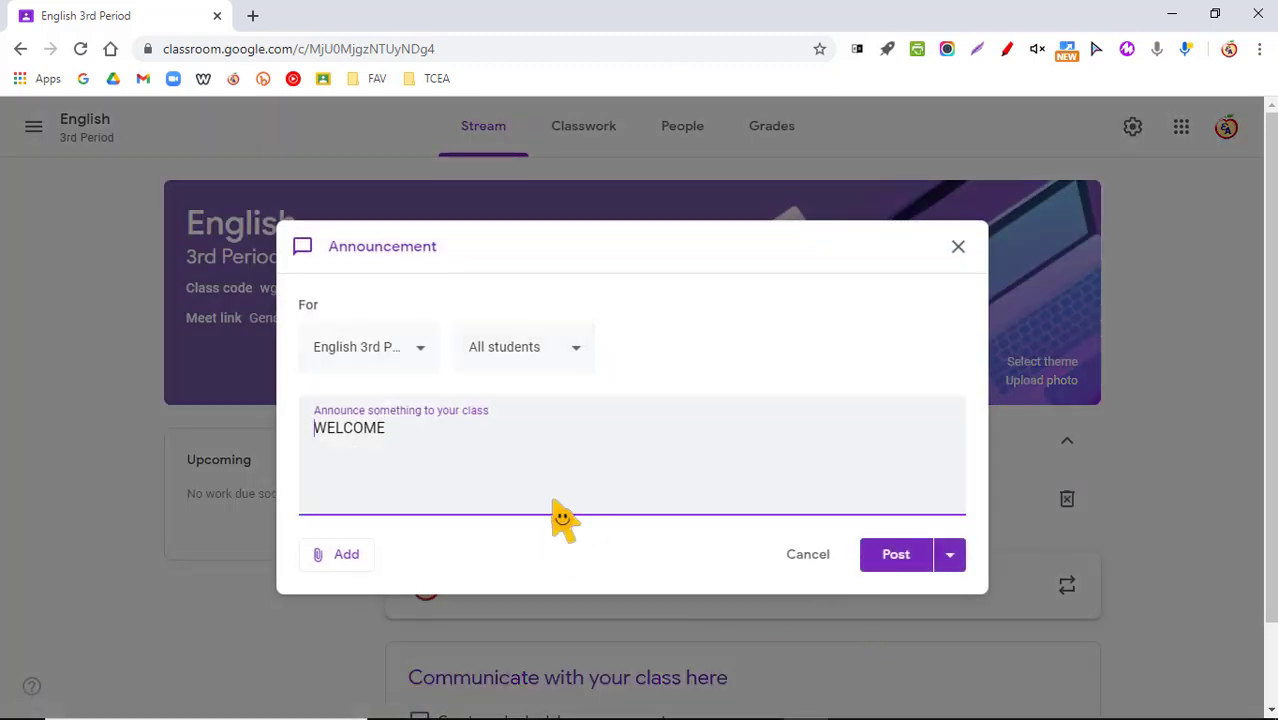
pyautogui.click(949, 556)
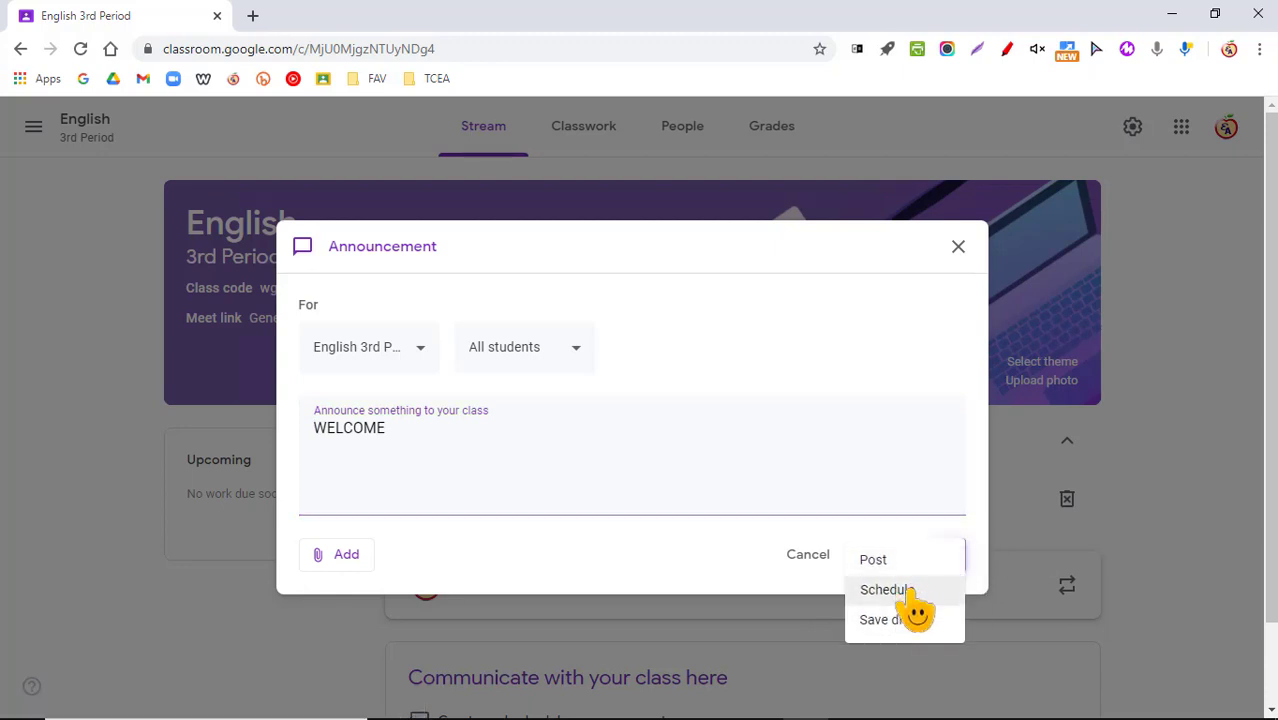
pyautogui.click(908, 592)
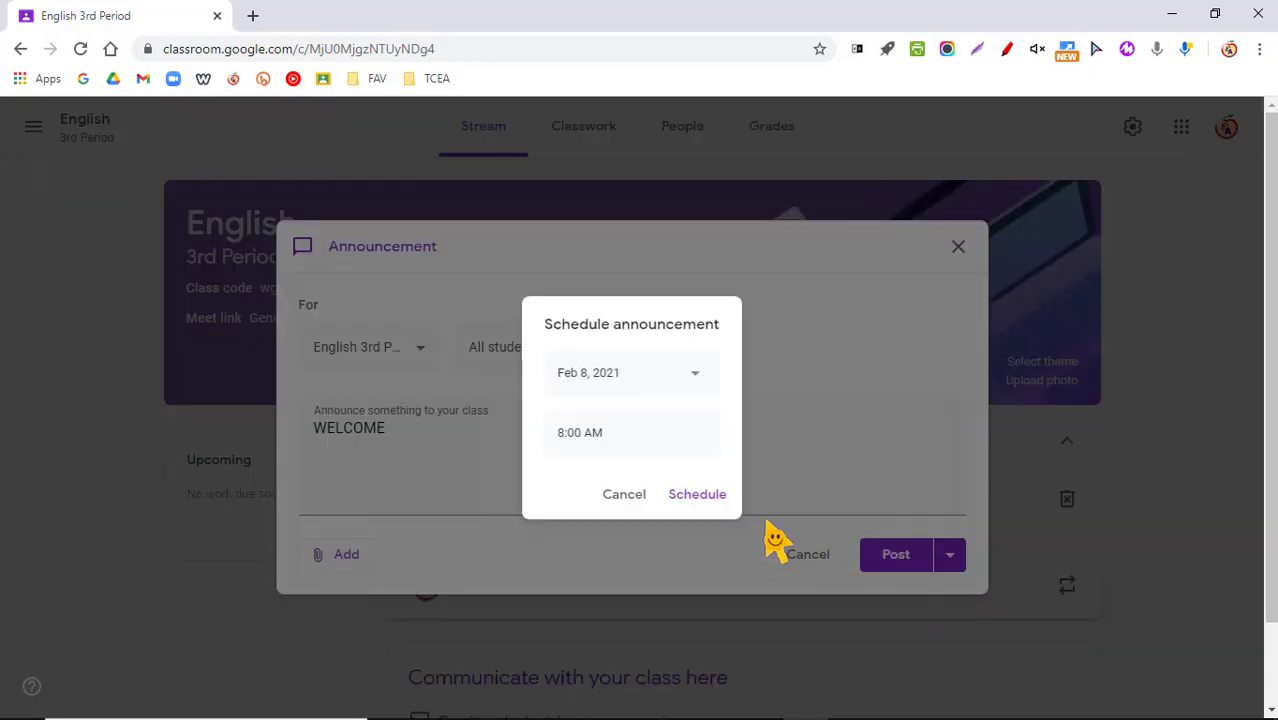
pyautogui.click(608, 378)
pyautogui.click(656, 522)
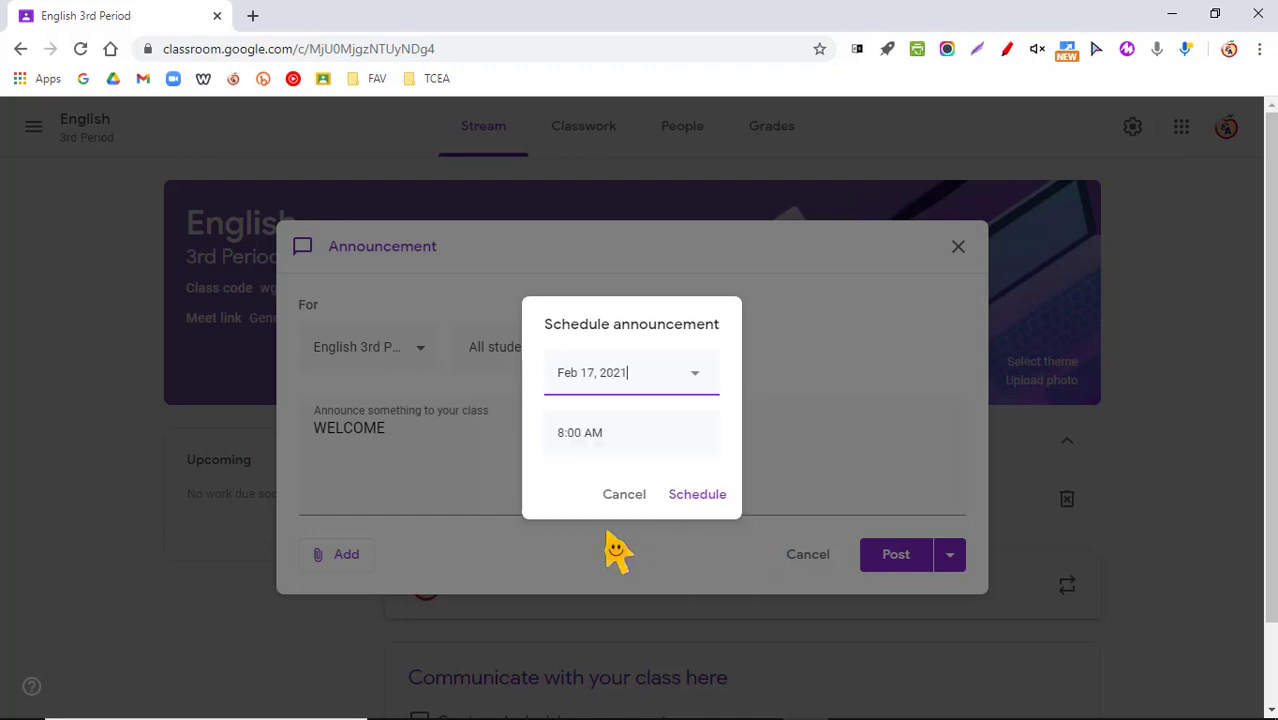
pyautogui.click(575, 438)
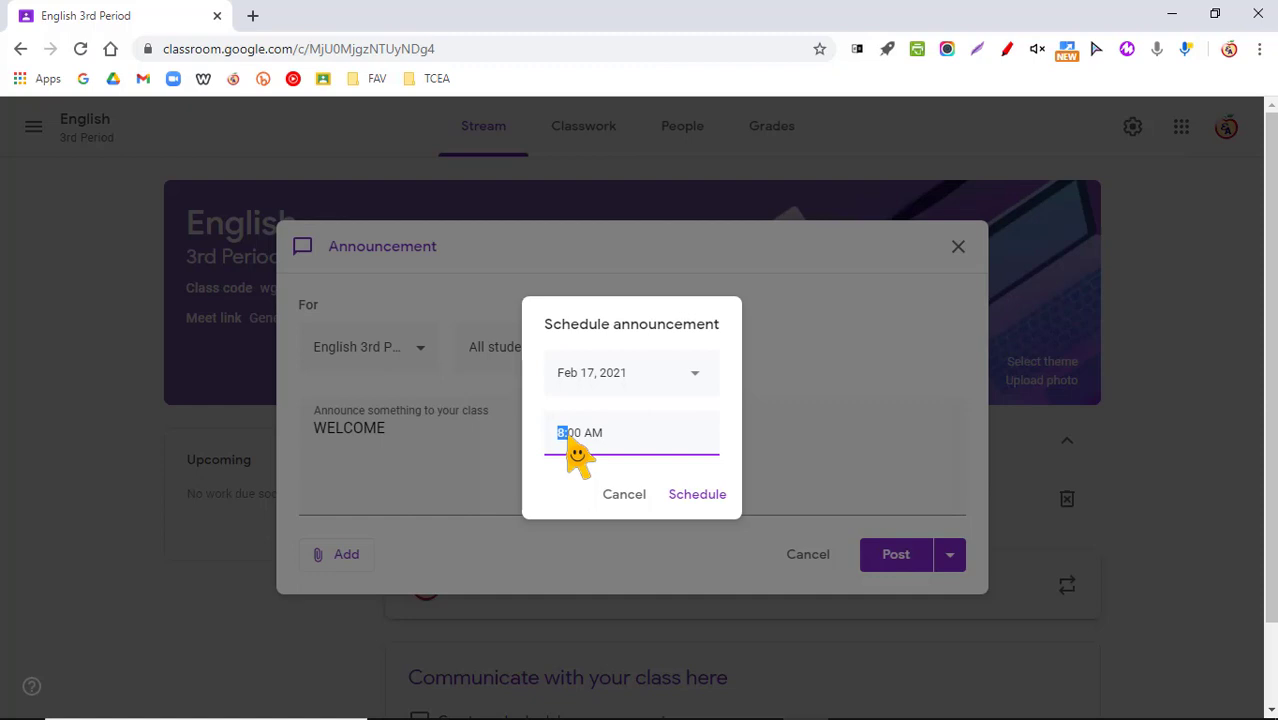
pyautogui.click(559, 432)
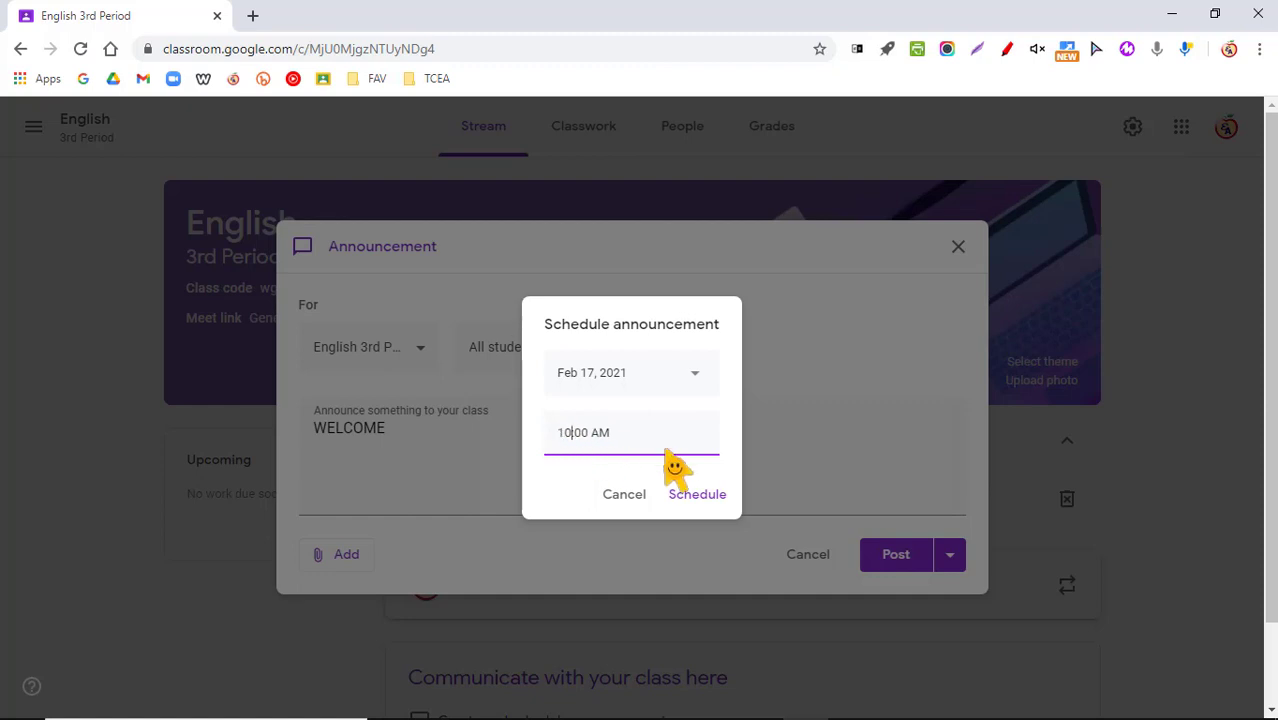
pyautogui.click(695, 500)
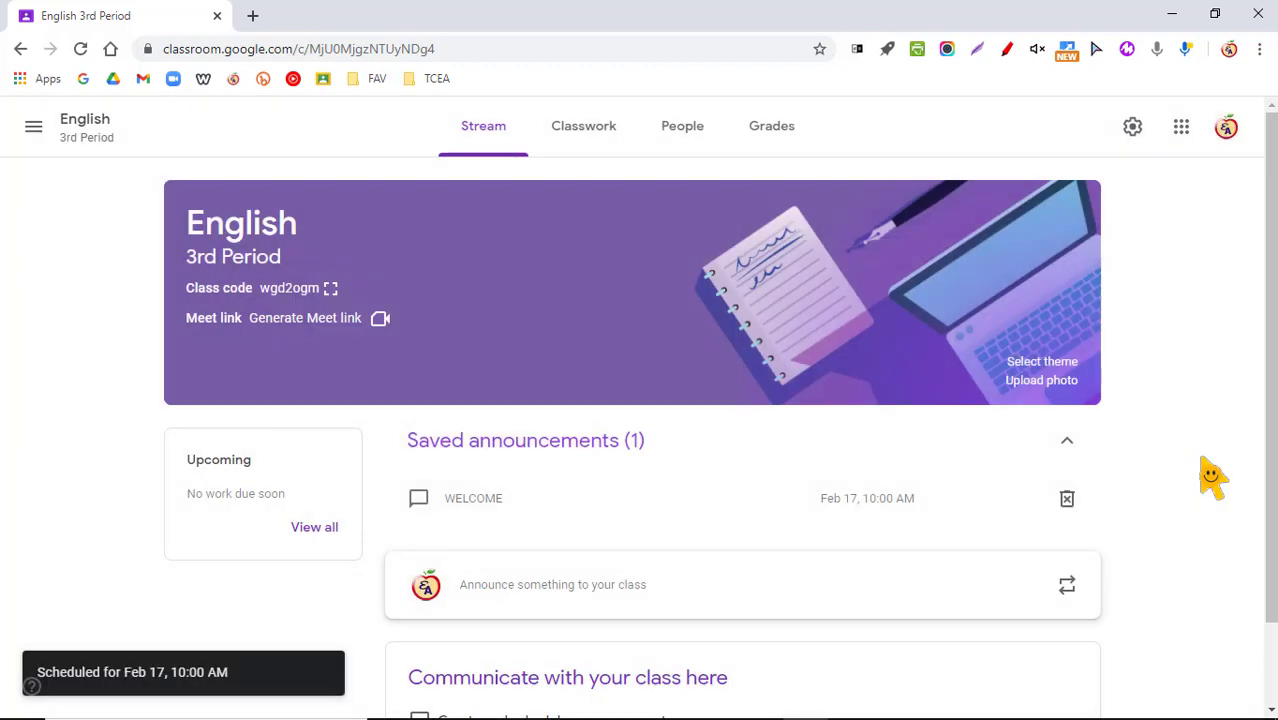
# Examine the scheduled announcement under Saved announcements, including its date and time settings, and close it without editing.
pyautogui.click(522, 448)
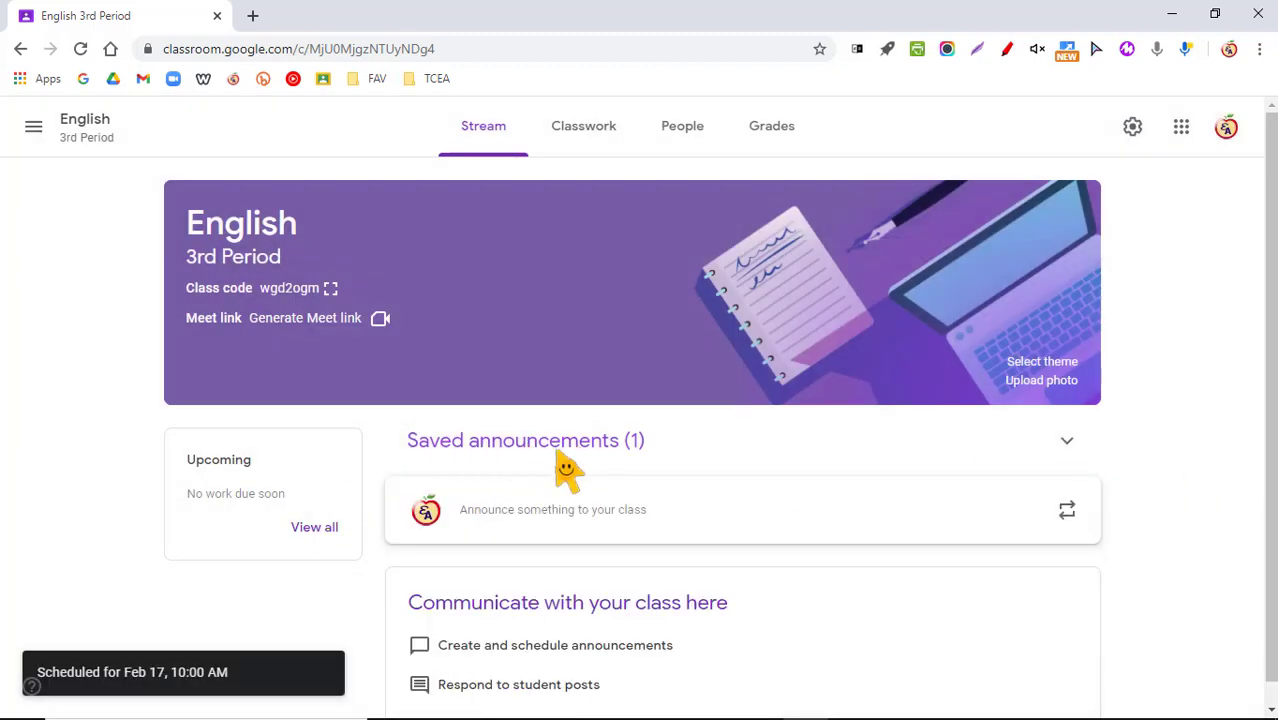
pyautogui.click(1068, 443)
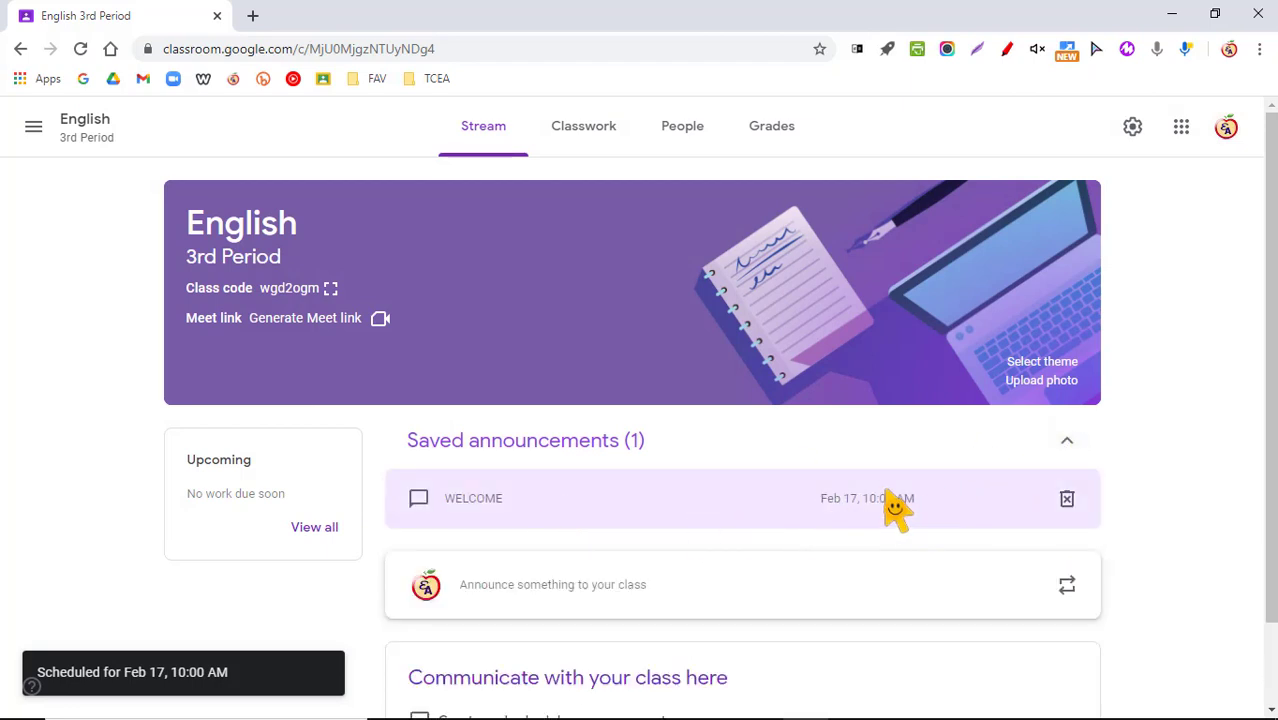
pyautogui.click(830, 510)
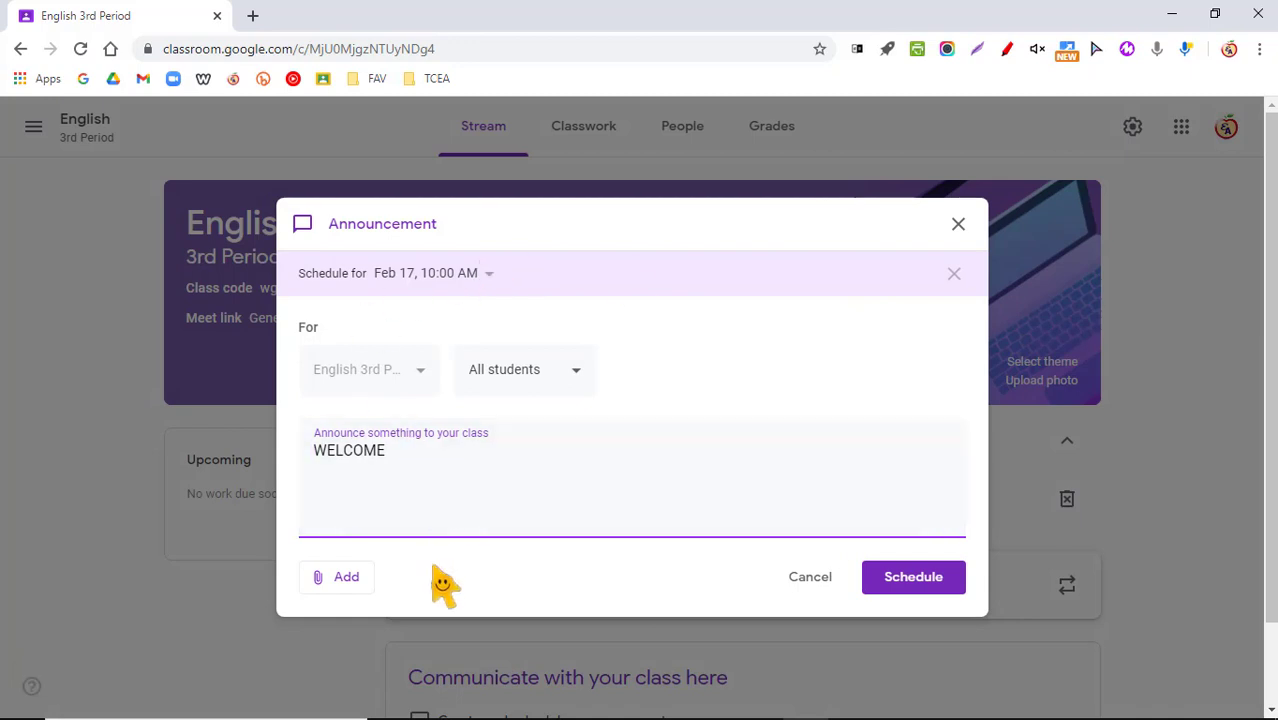
pyautogui.click(486, 274)
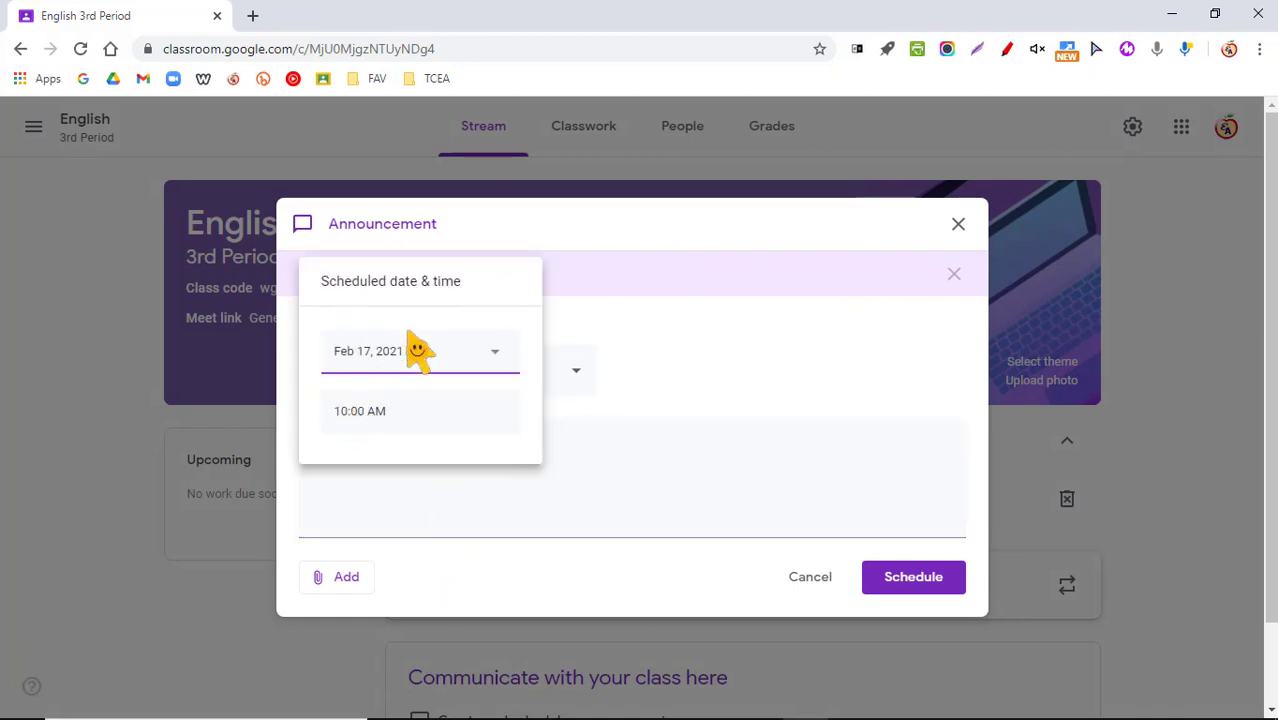
pyautogui.click(806, 578)
pyautogui.click(812, 580)
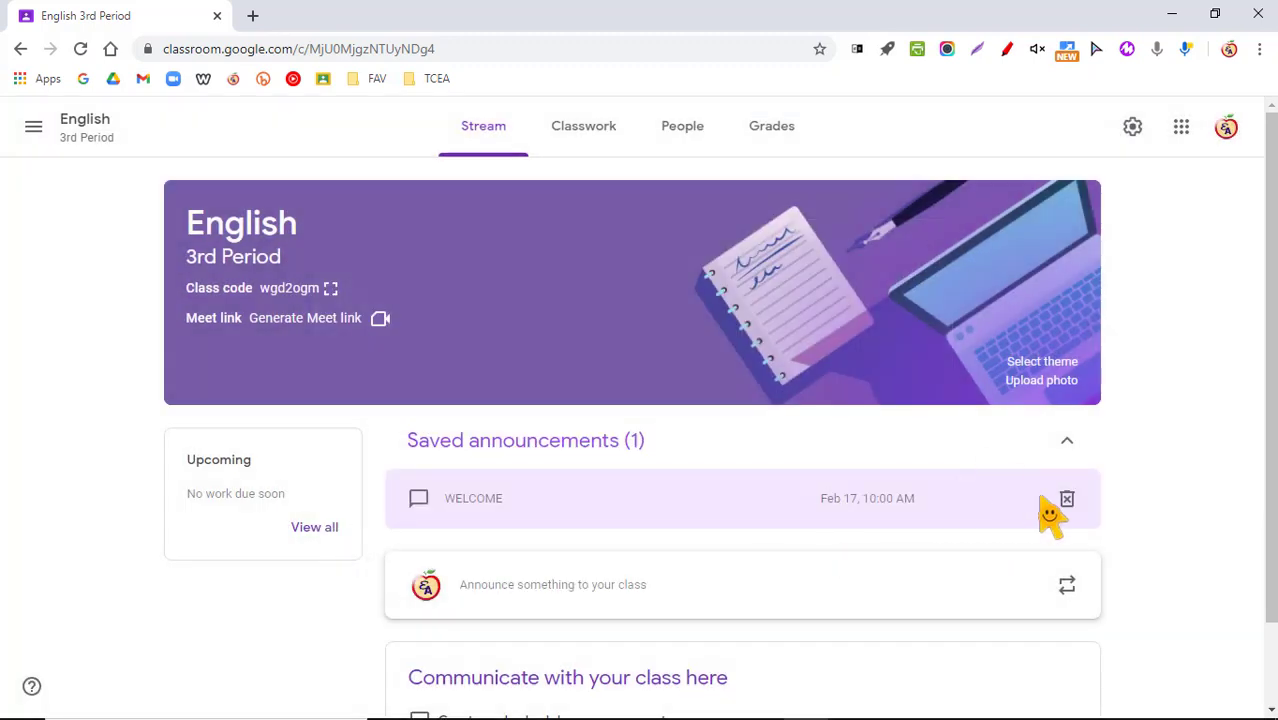
# Check the scheduled WELCOME announcement once more, close it, and delete it from the saved announcements.
pyautogui.click(541, 485)
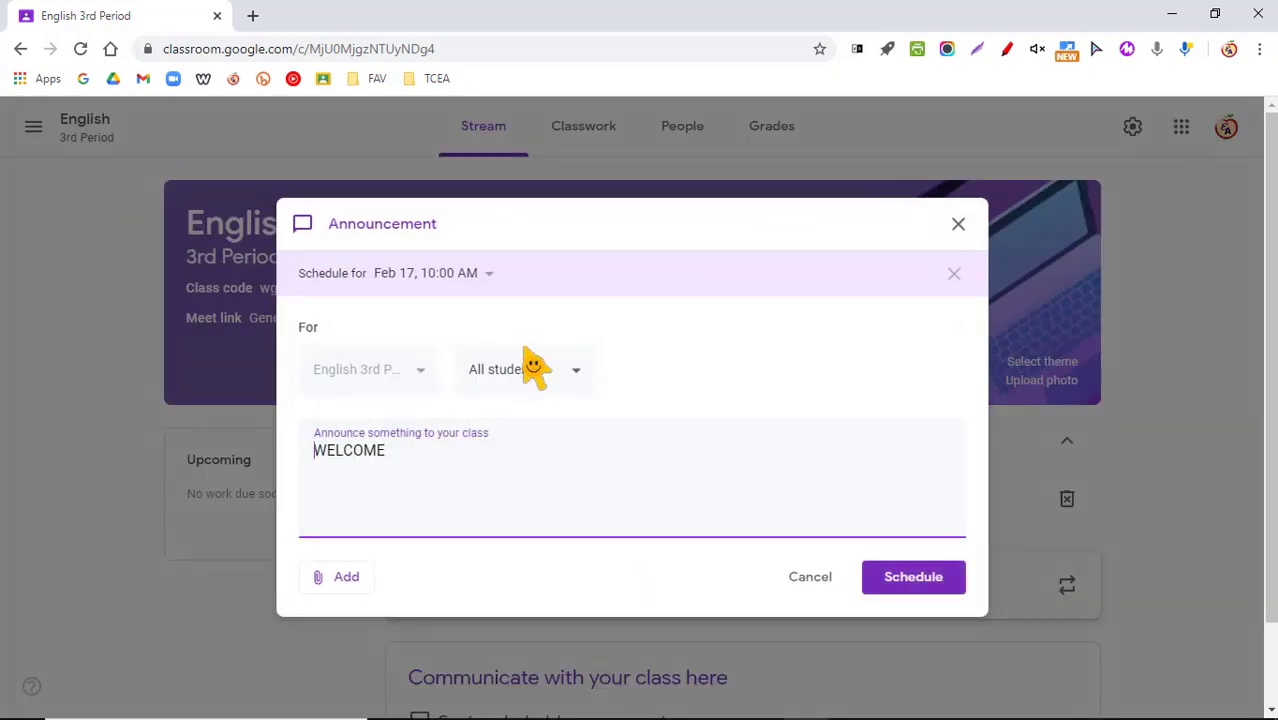
pyautogui.click(811, 579)
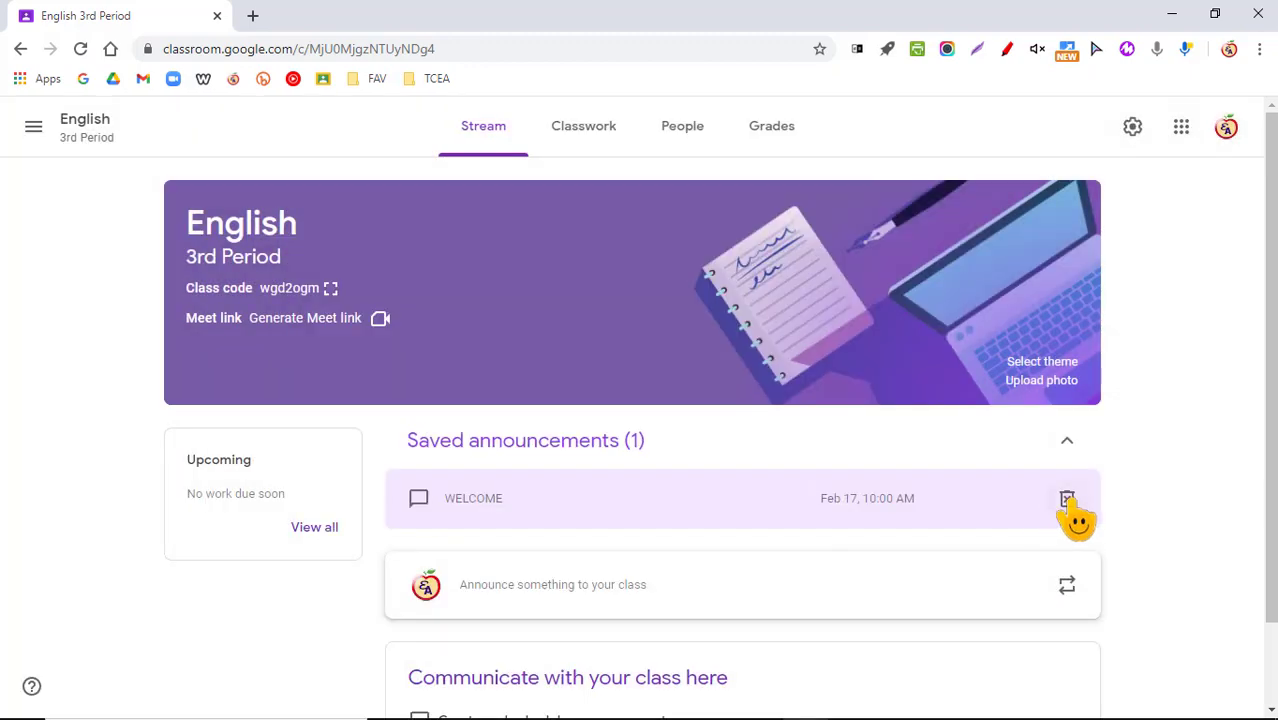
pyautogui.click(1068, 500)
pyautogui.click(727, 439)
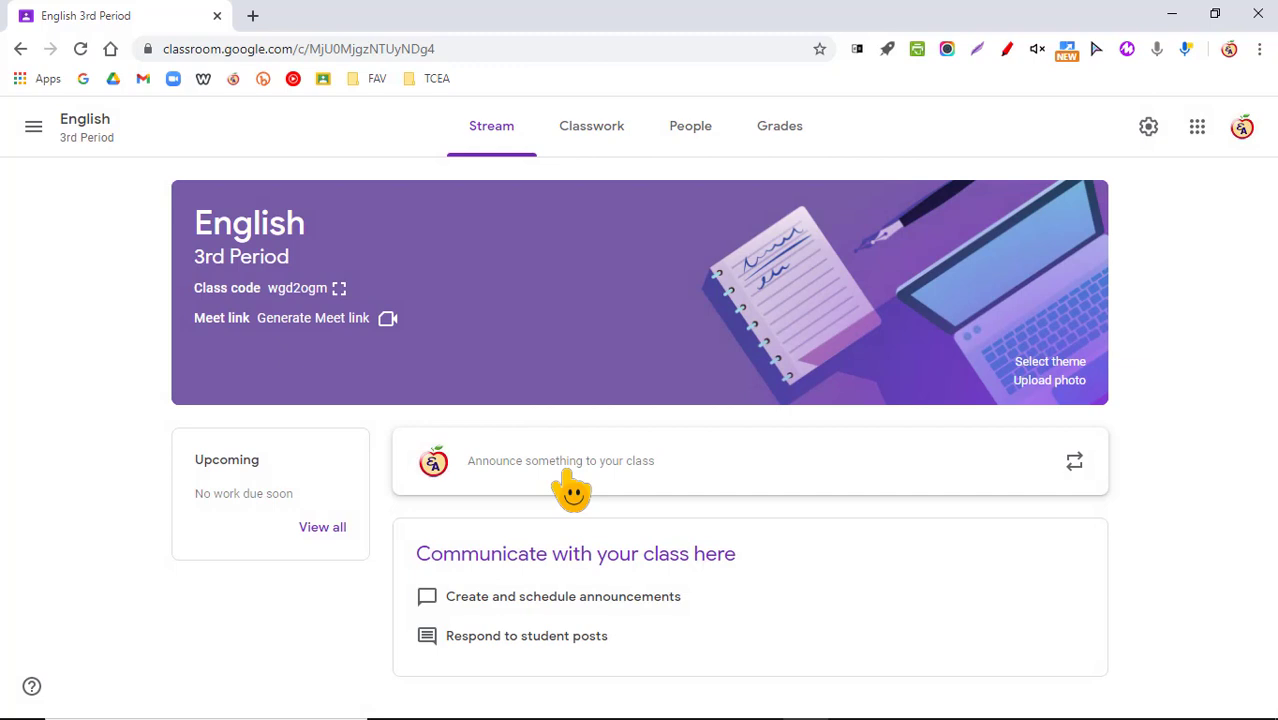
# Start a new class announcement with the text "Welcome".
pyautogui.click(566, 465)
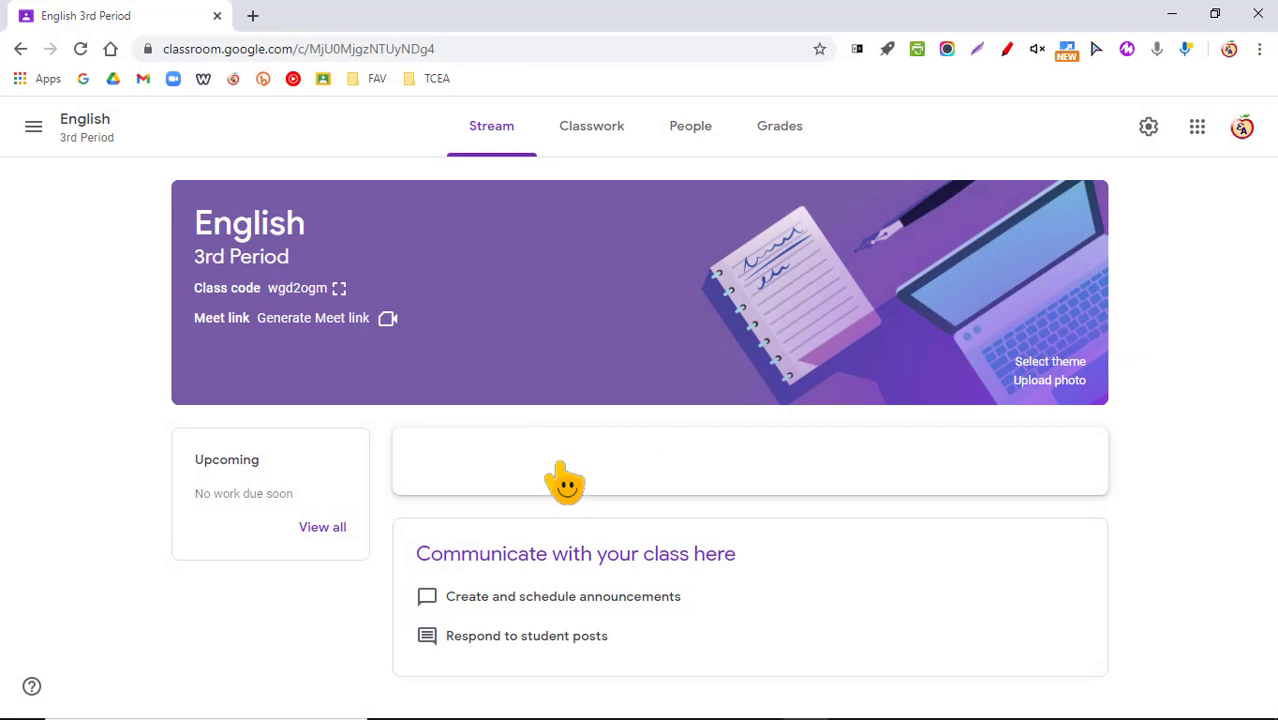
pyautogui.write('Welco')
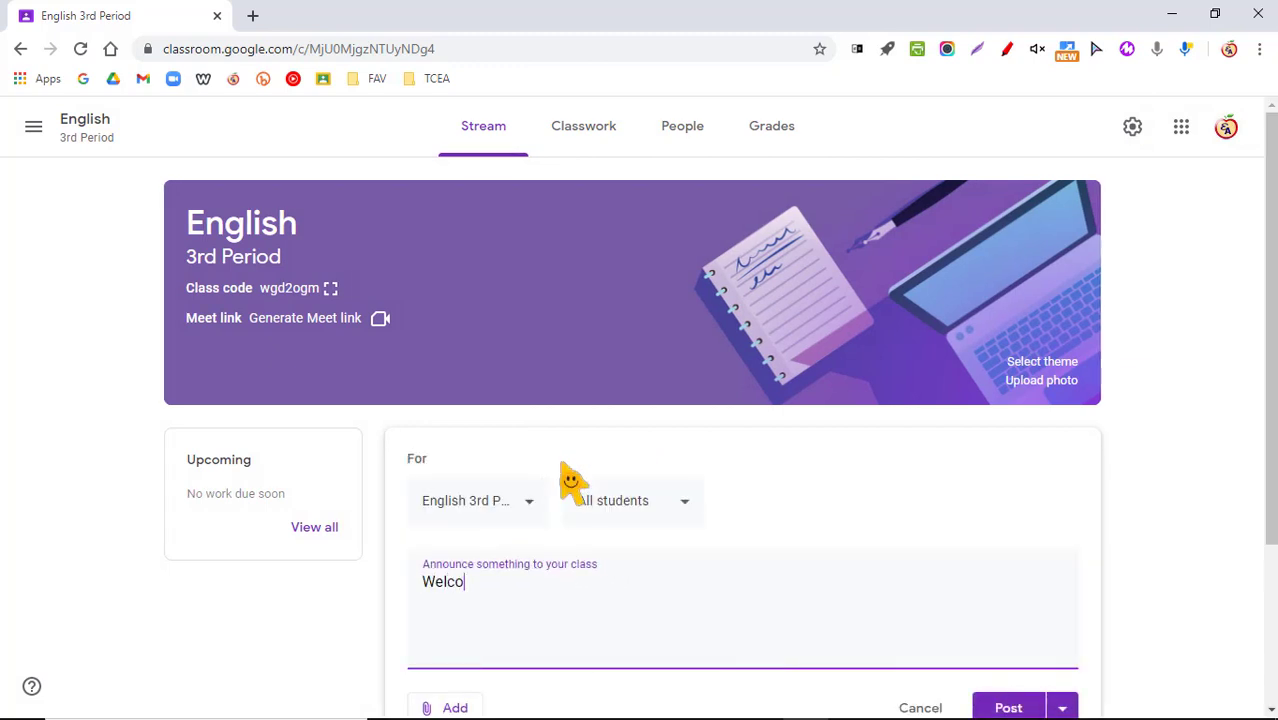
pyautogui.write('me')
pyautogui.scroll(-3, 566, 483)
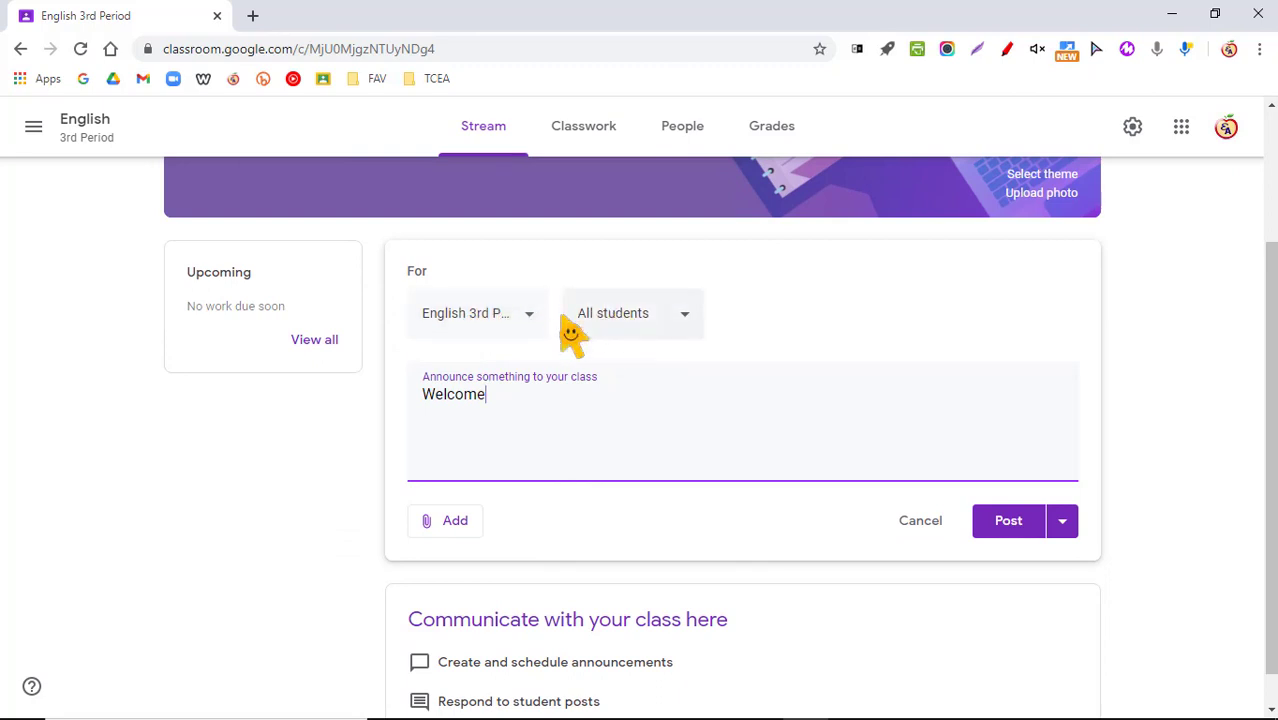
# Add the New Google Classroom class, its copy, and the Invited Student 1 class as further recipients of the announcement.
pyautogui.click(472, 330)
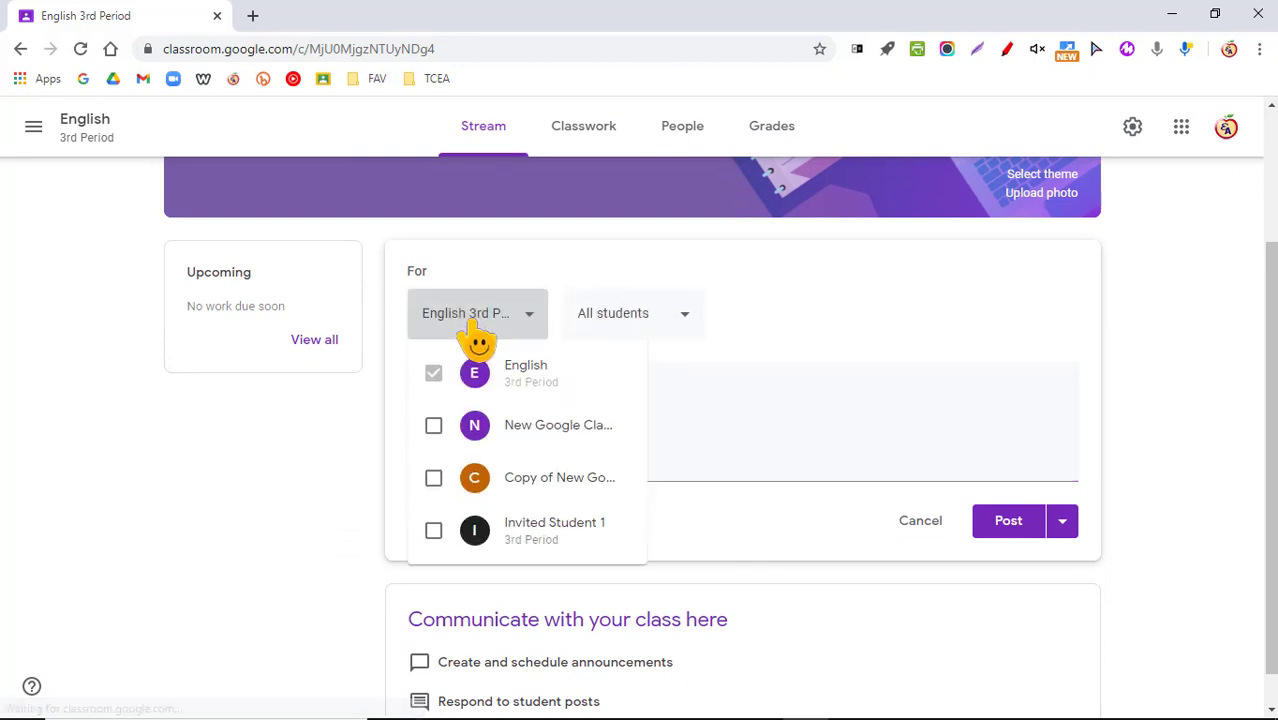
pyautogui.click(433, 425)
pyautogui.click(433, 478)
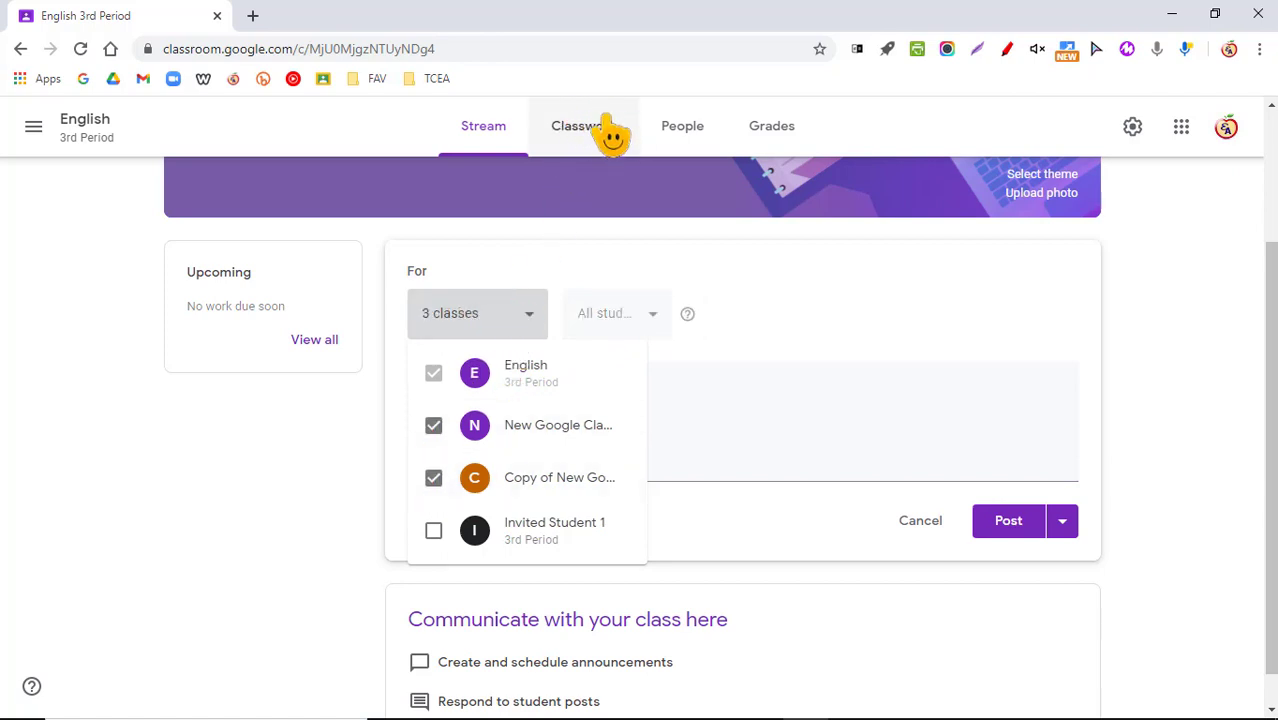
pyautogui.click(433, 531)
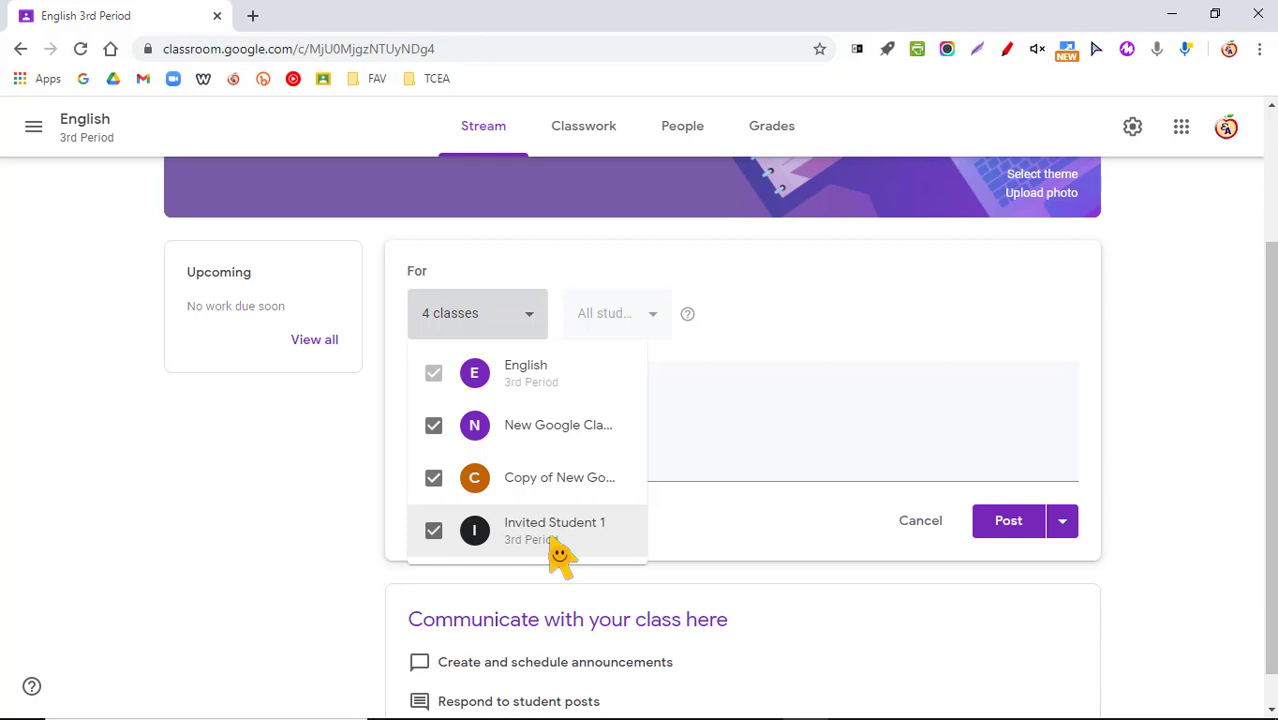
# Remove the three additional classes so the announcement goes only to English 3rd Period.
pyautogui.click(433, 530)
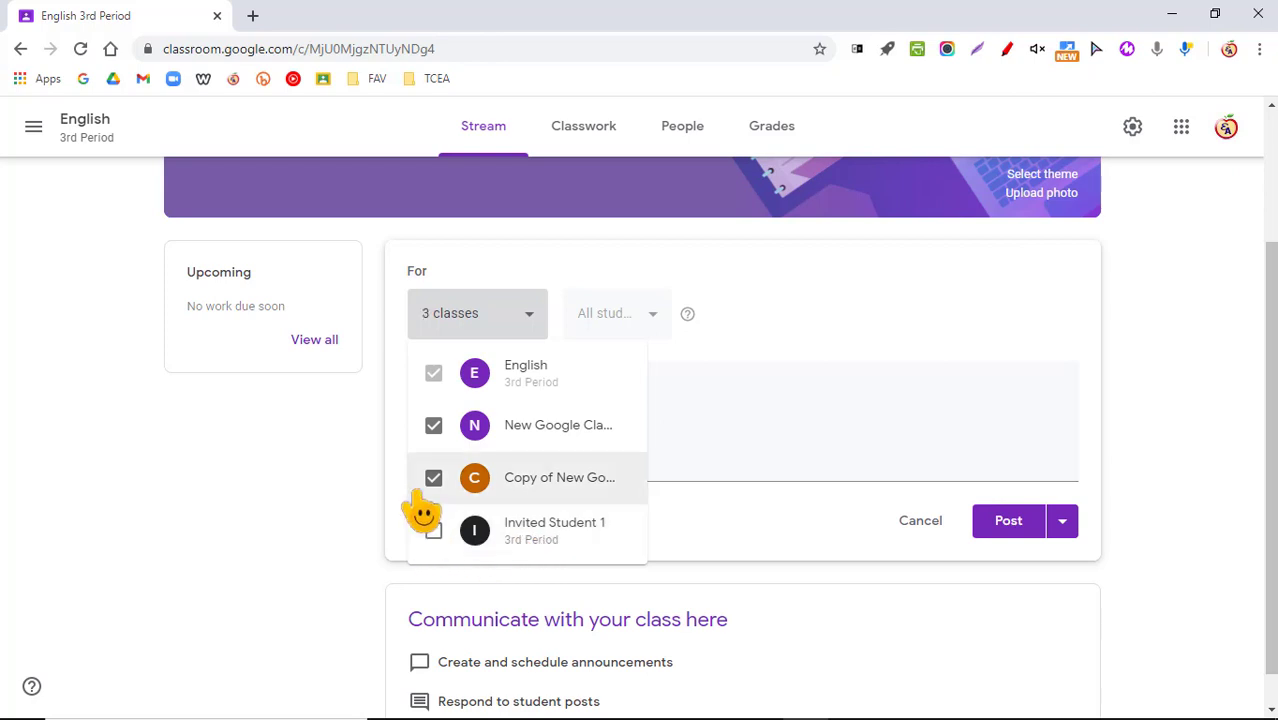
pyautogui.click(436, 487)
pyautogui.click(436, 428)
pyautogui.click(772, 355)
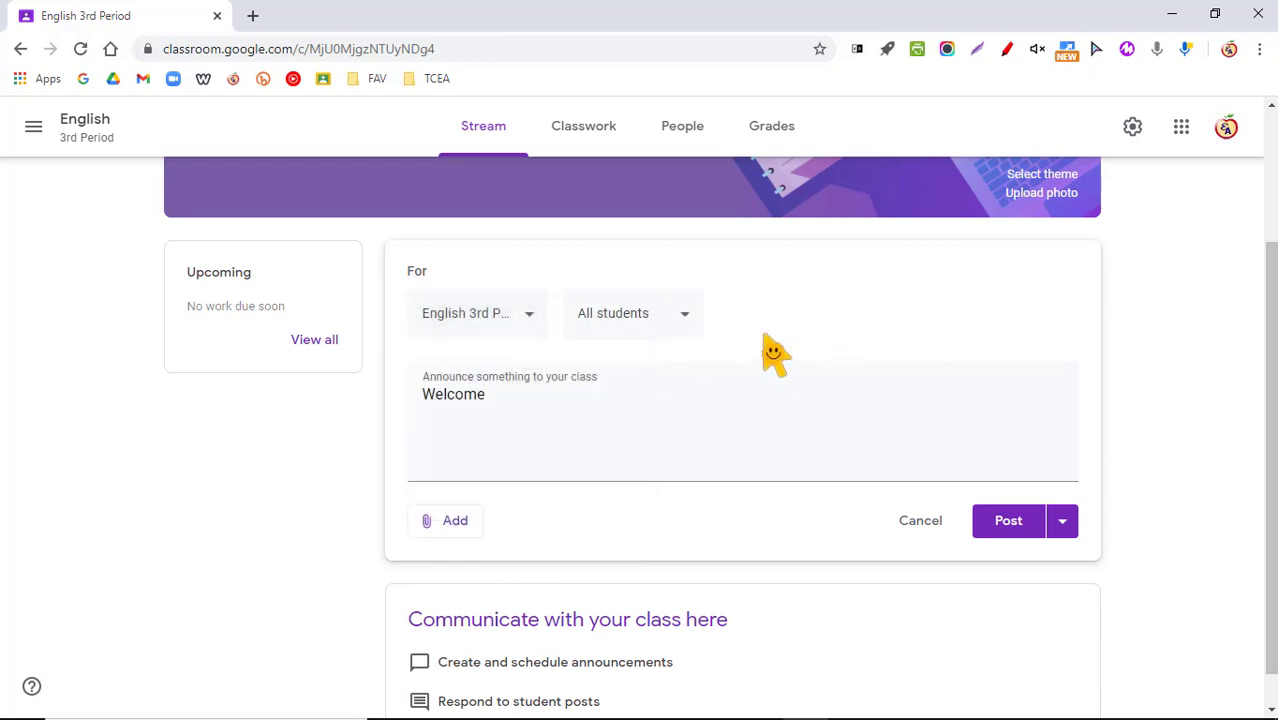
# Deselect all students as recipients of the Welcome announcement, and select all students again.
pyautogui.click(596, 334)
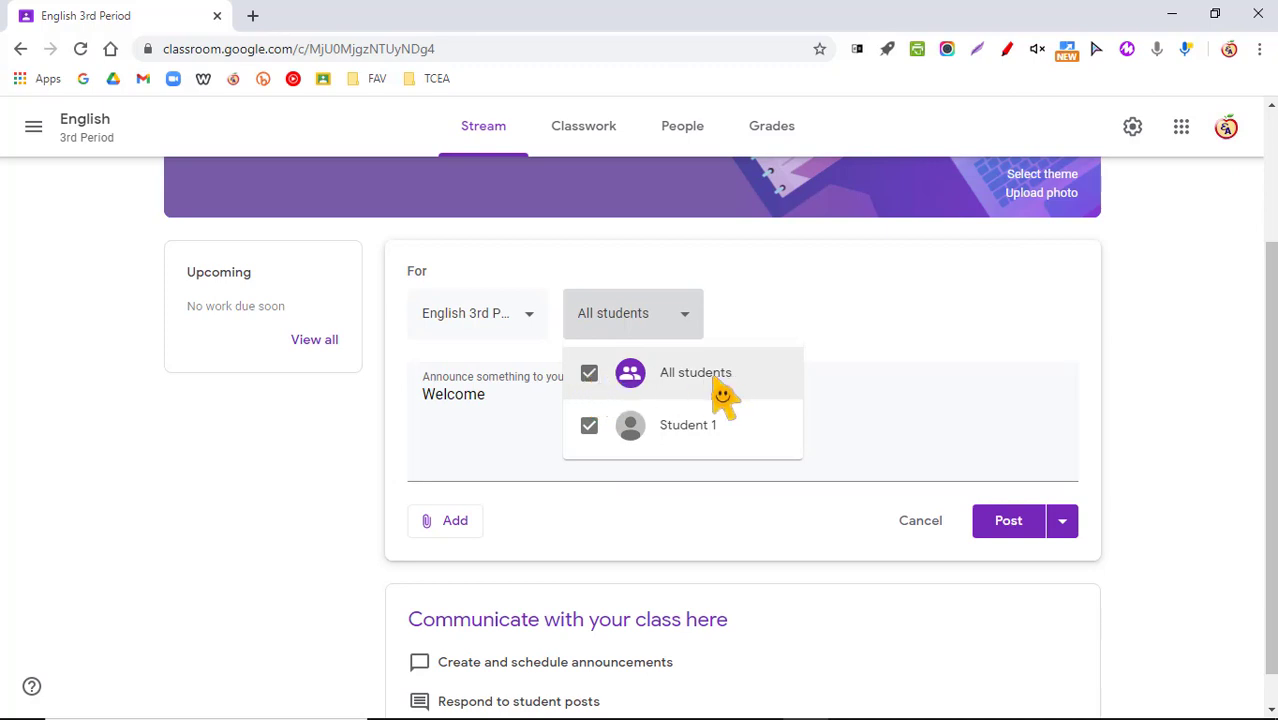
pyautogui.click(589, 374)
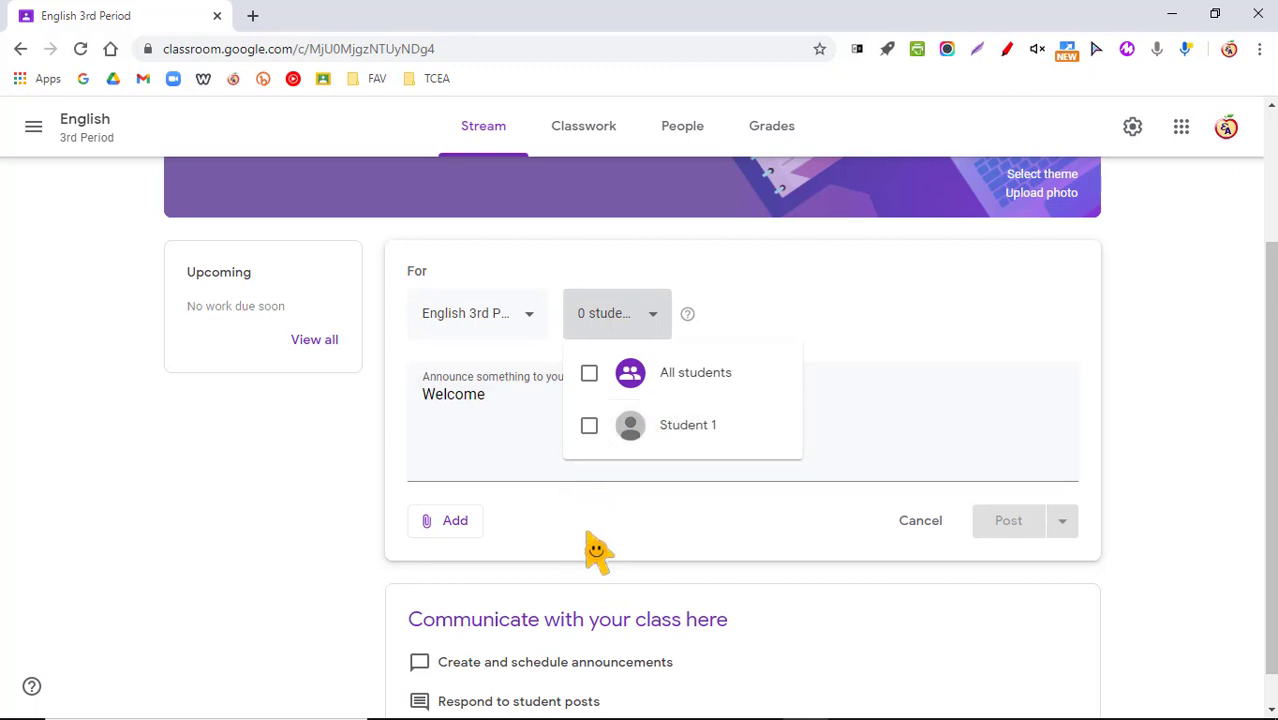
pyautogui.press('space')
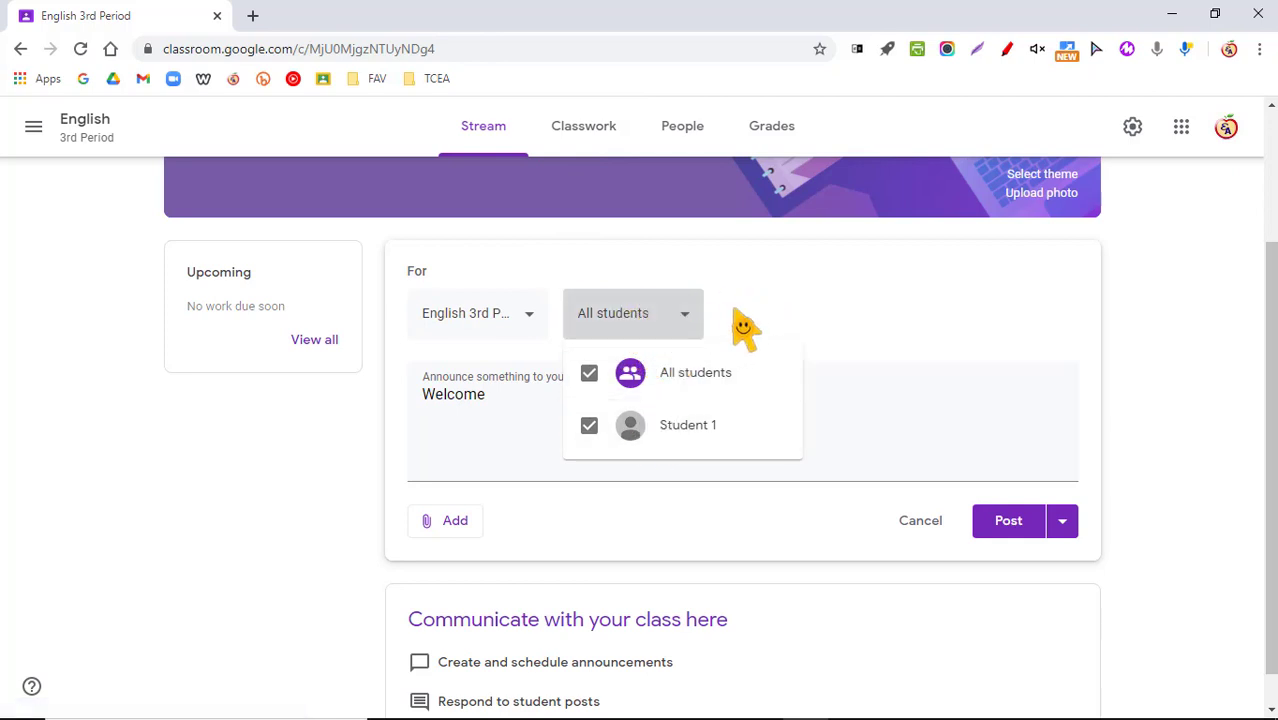
pyautogui.click(772, 305)
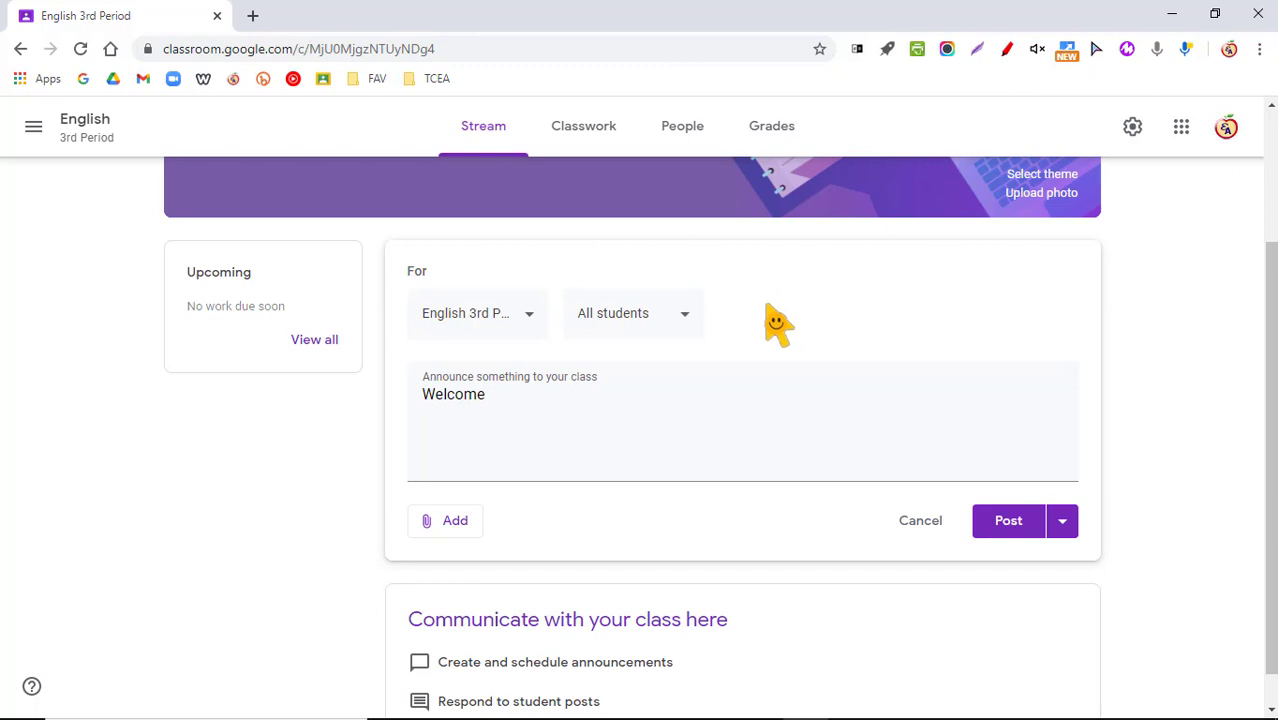
# Add the New Google Classroom class as a second recipient, remove it again, and check the student selection for English 3rd Period.
pyautogui.click(465, 330)
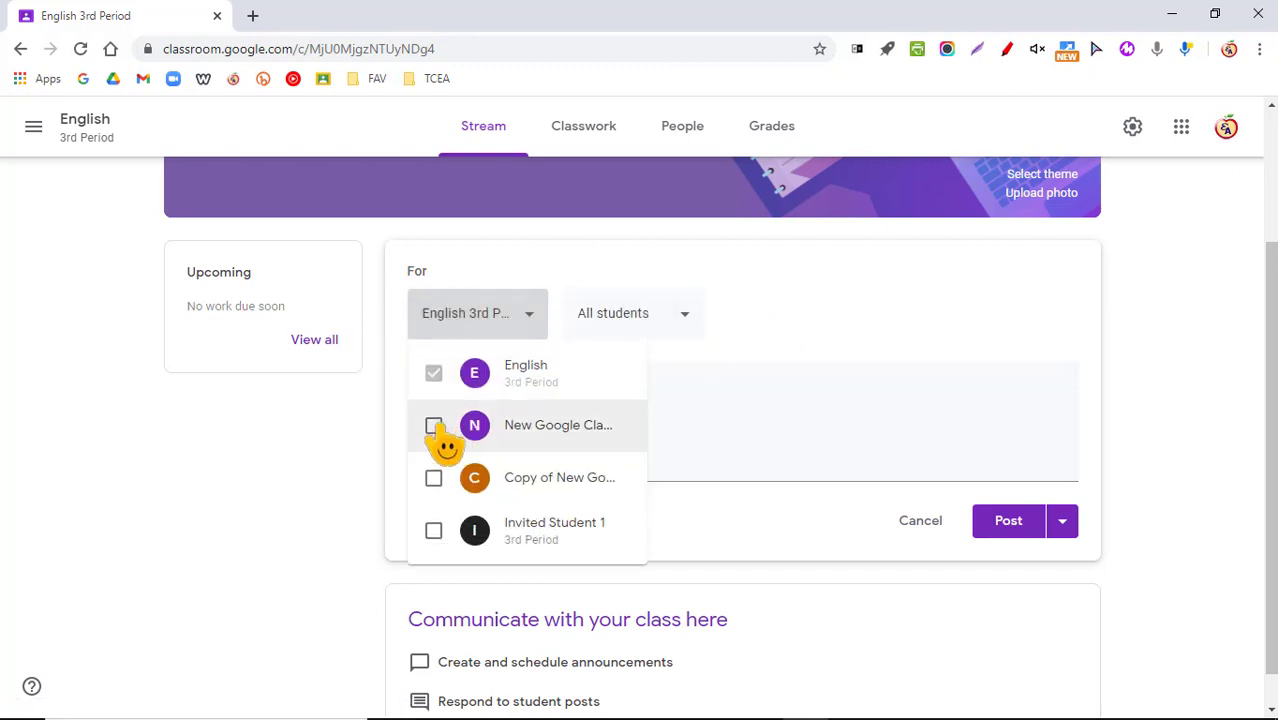
pyautogui.click(436, 424)
pyautogui.click(796, 306)
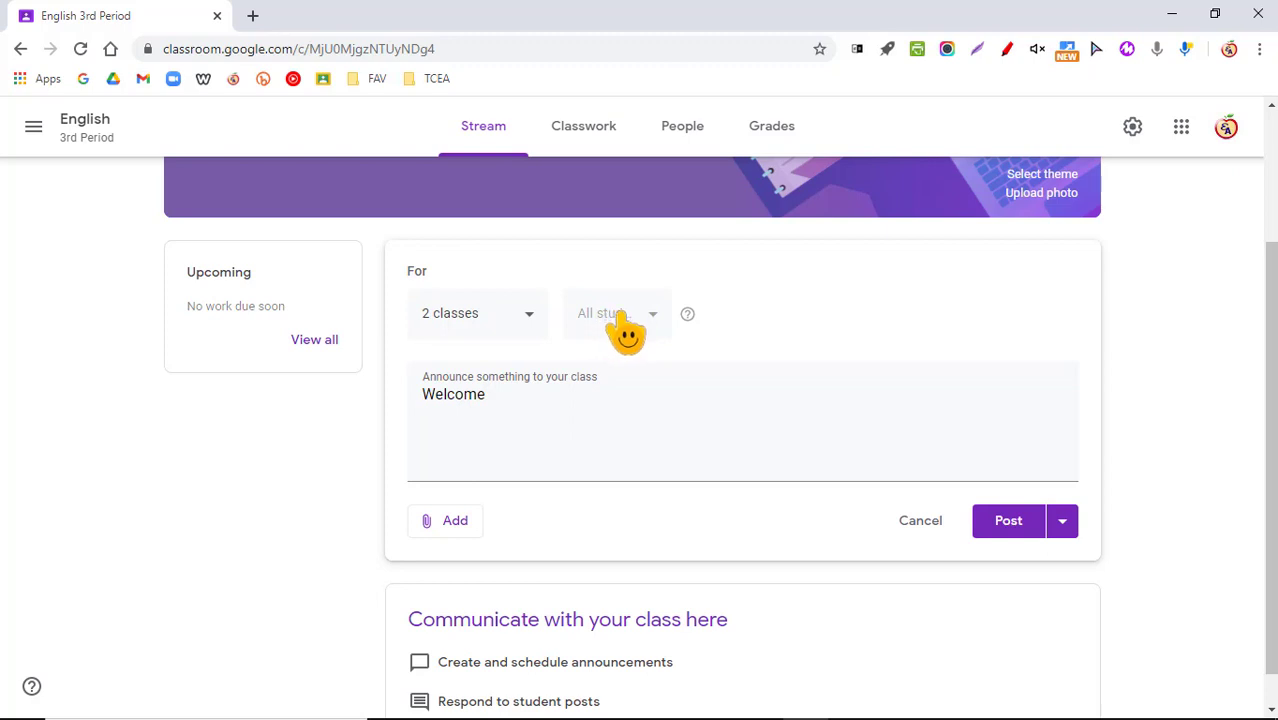
pyautogui.click(465, 318)
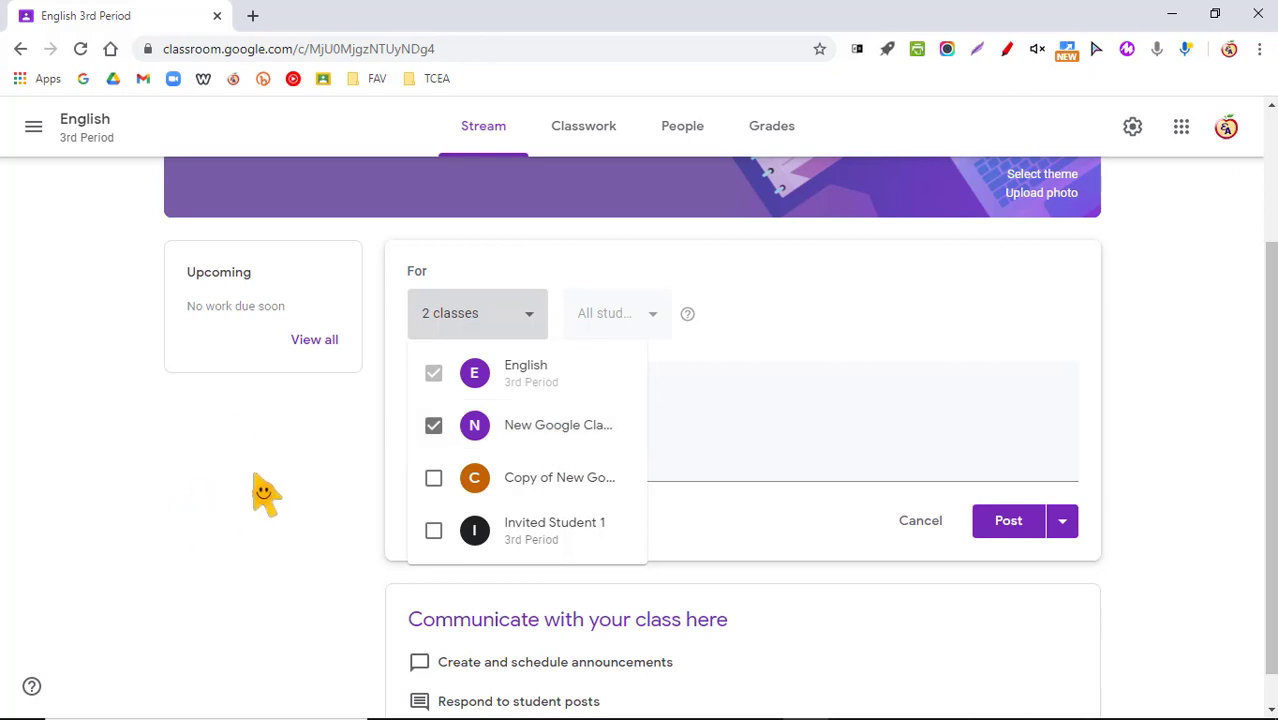
pyautogui.click(433, 425)
pyautogui.click(622, 333)
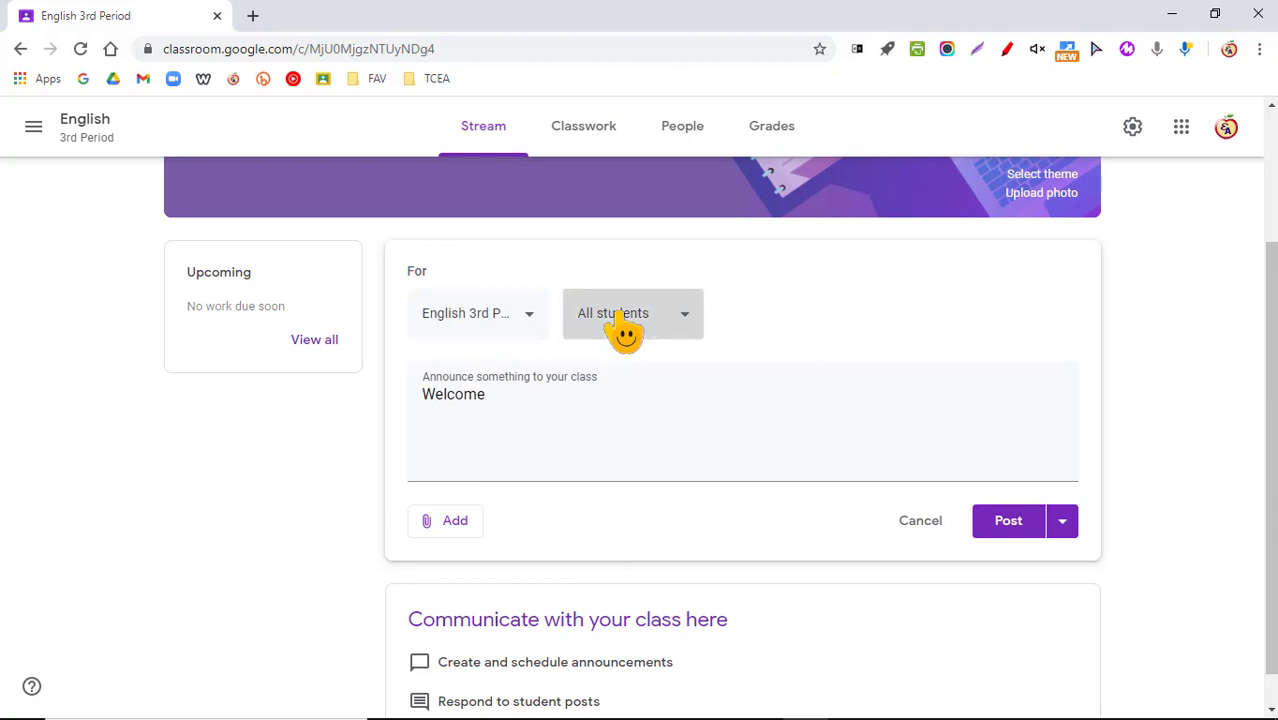
pyautogui.click(622, 334)
pyautogui.click(665, 320)
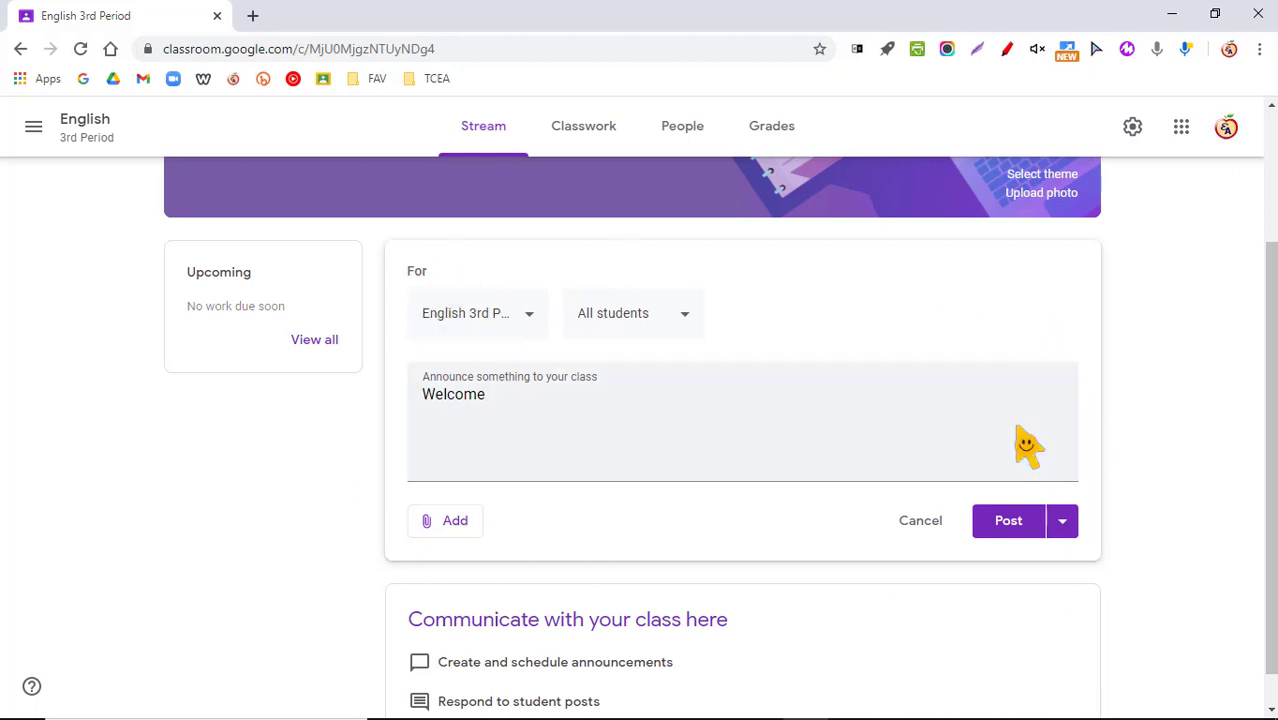
# Post the Welcome announcement to all students in English 3rd Period and switch to the Student1 browser profile.
pyautogui.click(992, 526)
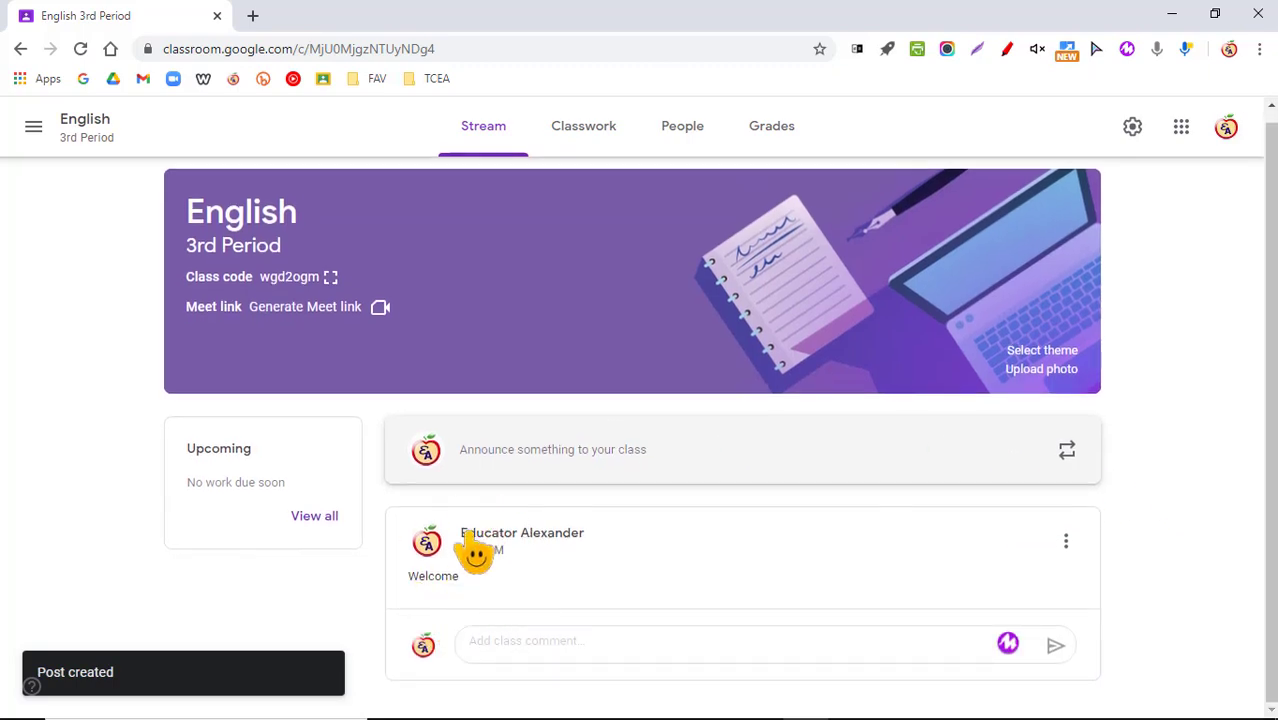
pyautogui.click(1229, 50)
pyautogui.scroll(-2, 1096, 605)
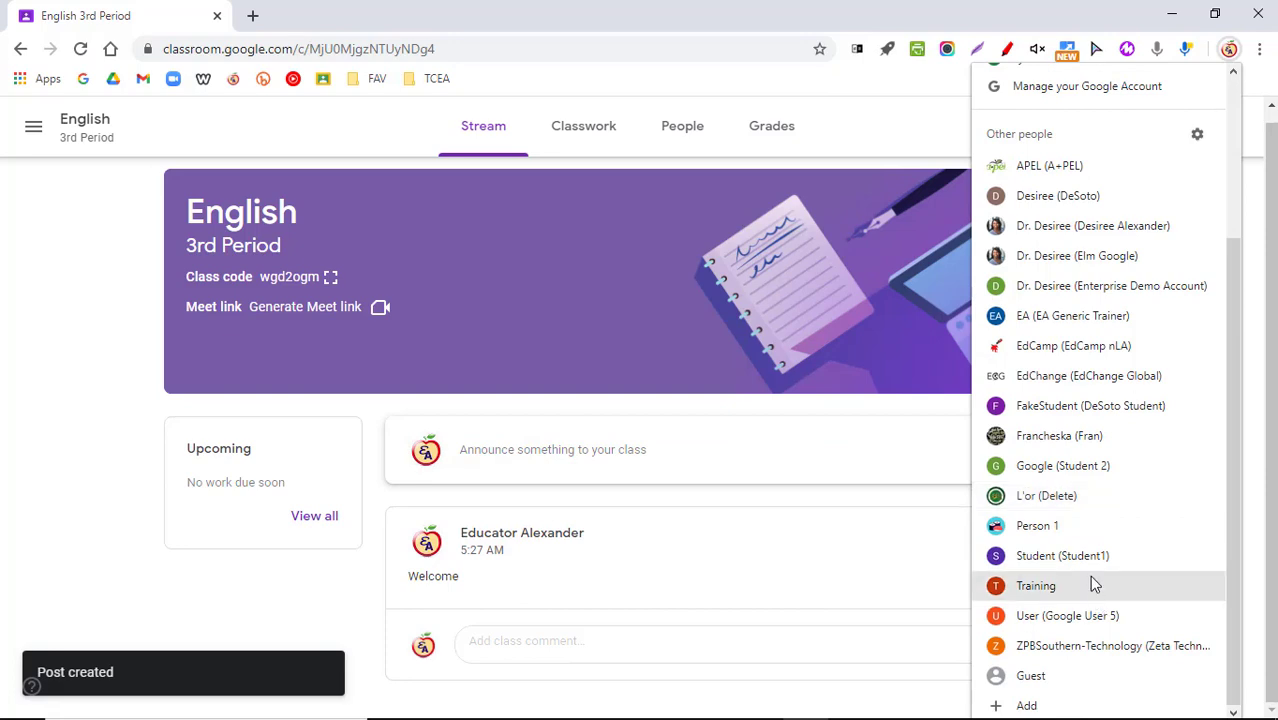
pyautogui.click(1093, 584)
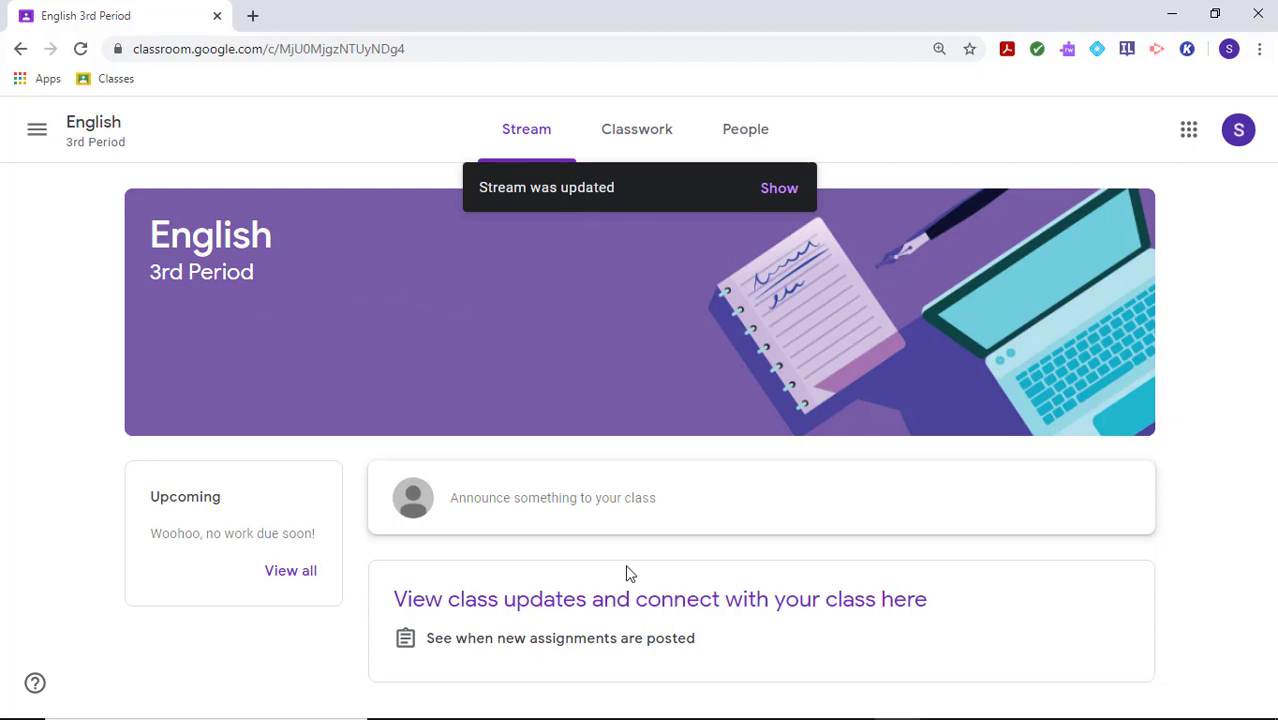
# Show the updated class stream as the student and post the class comment "HELLO" on the Welcome announcement.
pyautogui.click(777, 190)
pyautogui.scroll(-1, 334, 448)
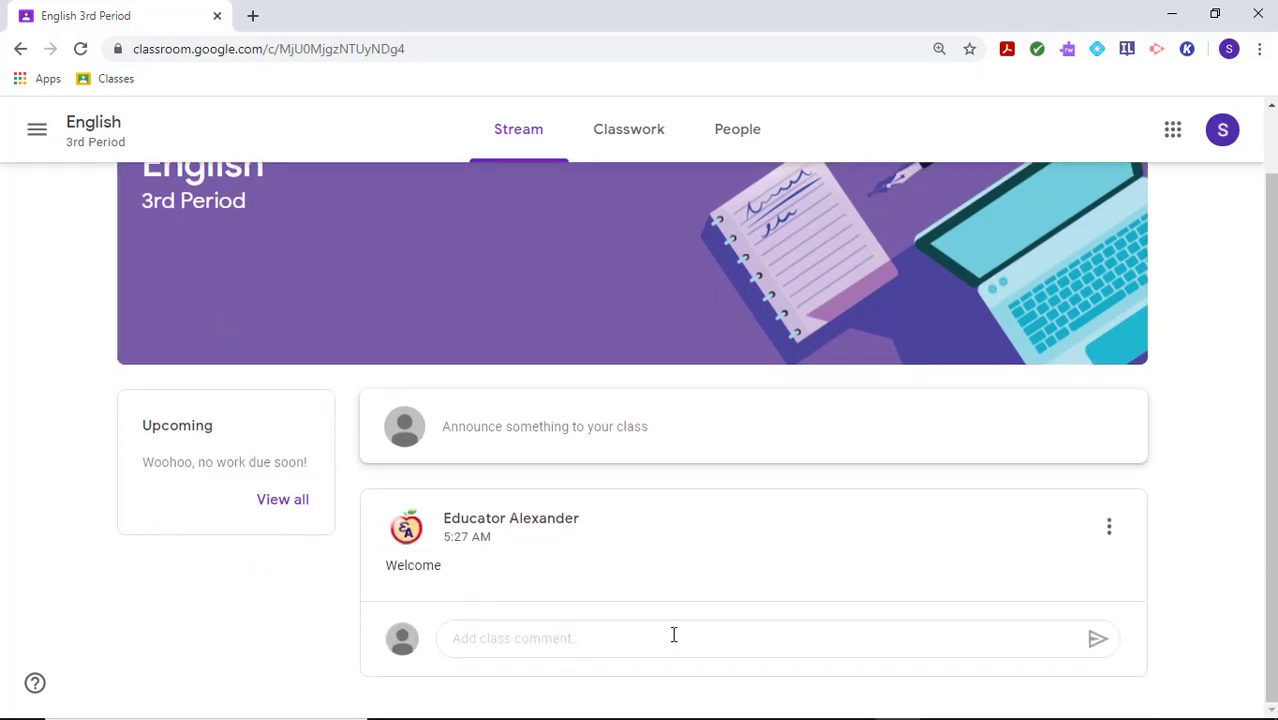
pyautogui.click(503, 638)
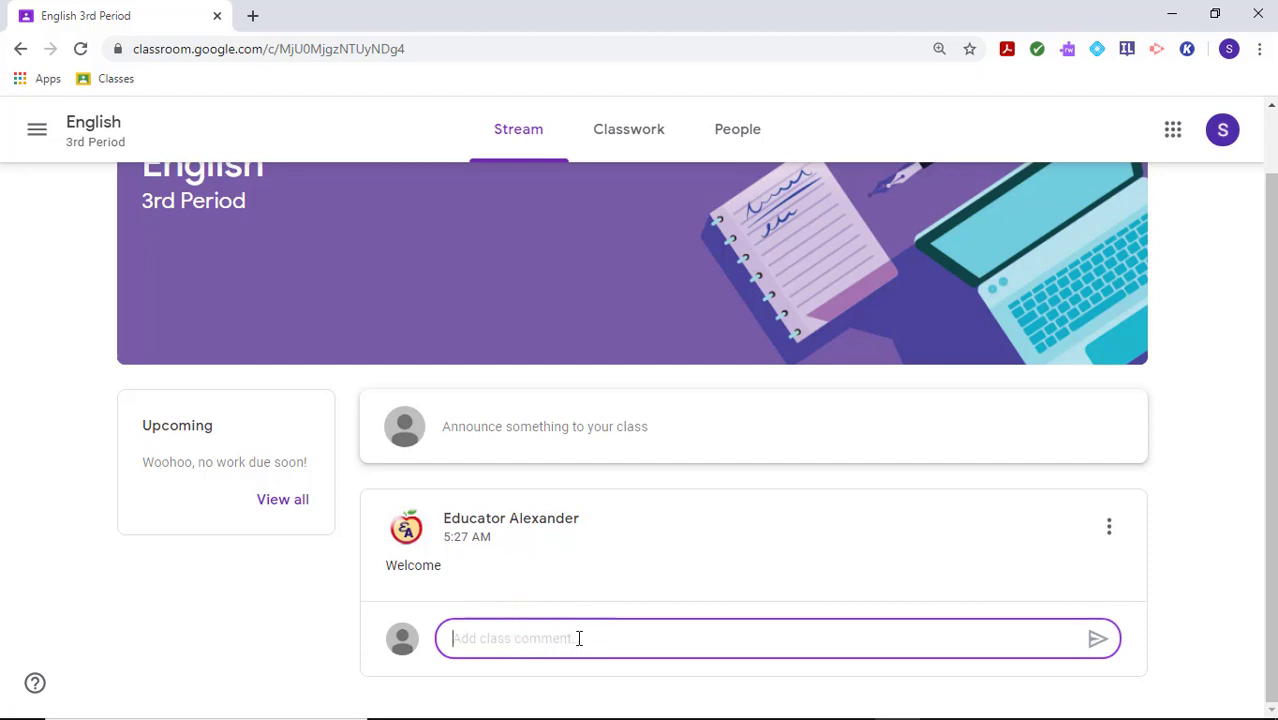
pyautogui.write('HELLO')
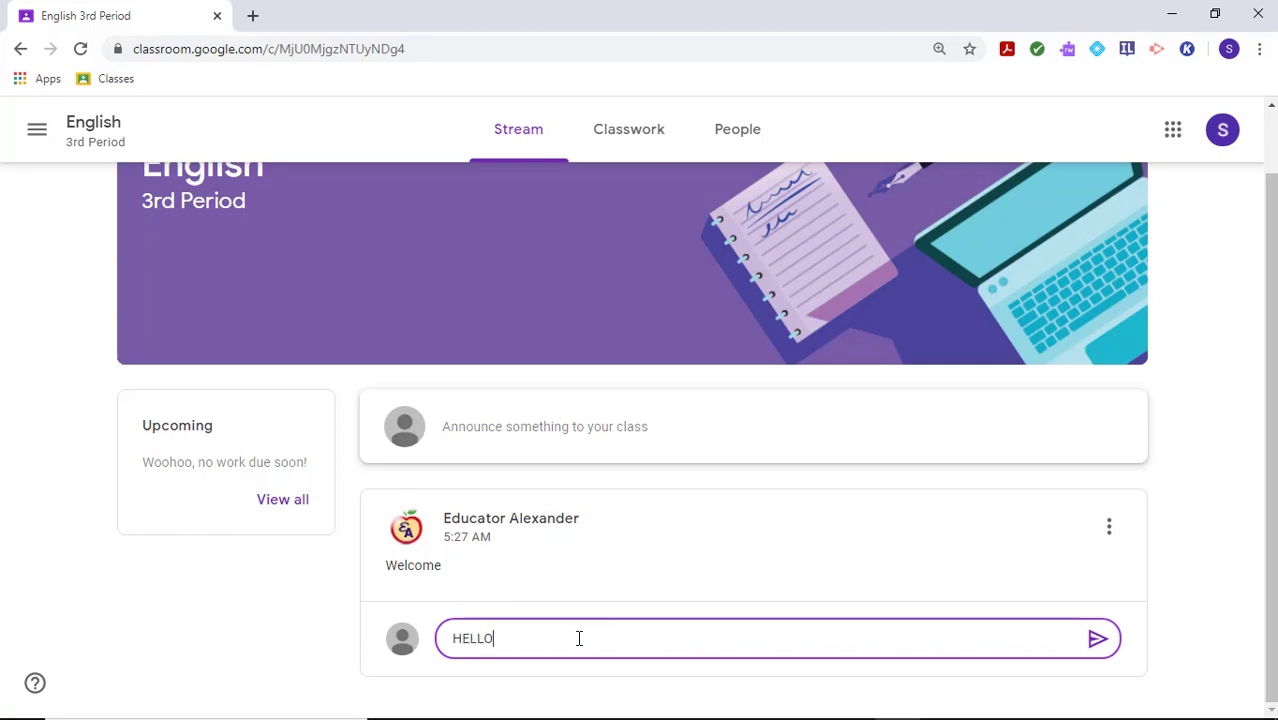
pyautogui.click(1097, 645)
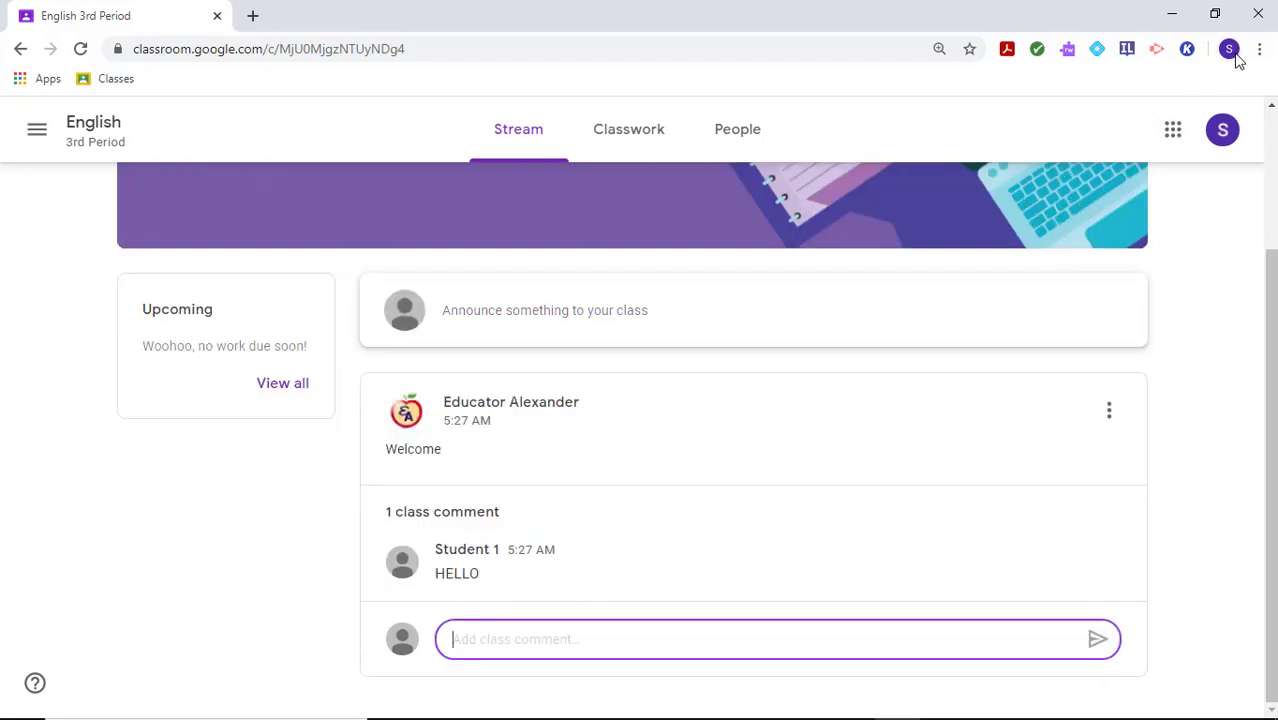
# Switch back to the teacher's browser profile and reload the class stream to review the student comment on the Welcome announcement.
pyautogui.click(1230, 50)
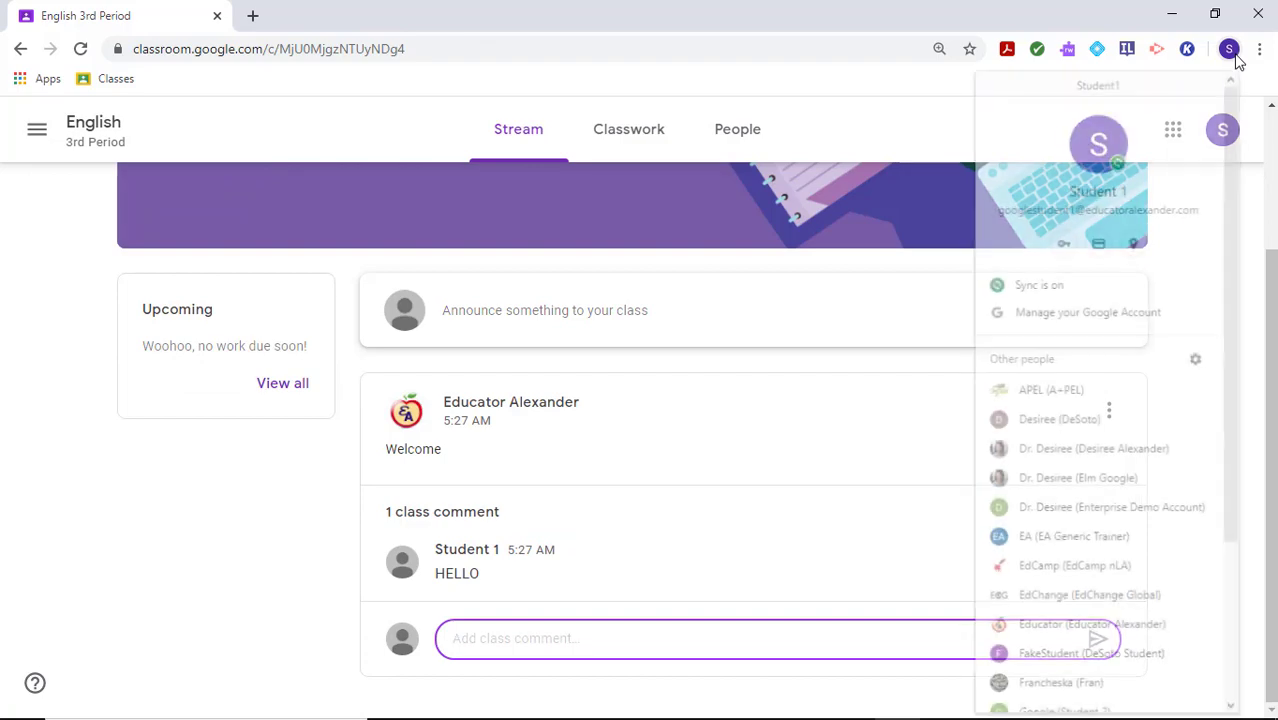
pyautogui.scroll(-1, 1137, 537)
pyautogui.click(1133, 516)
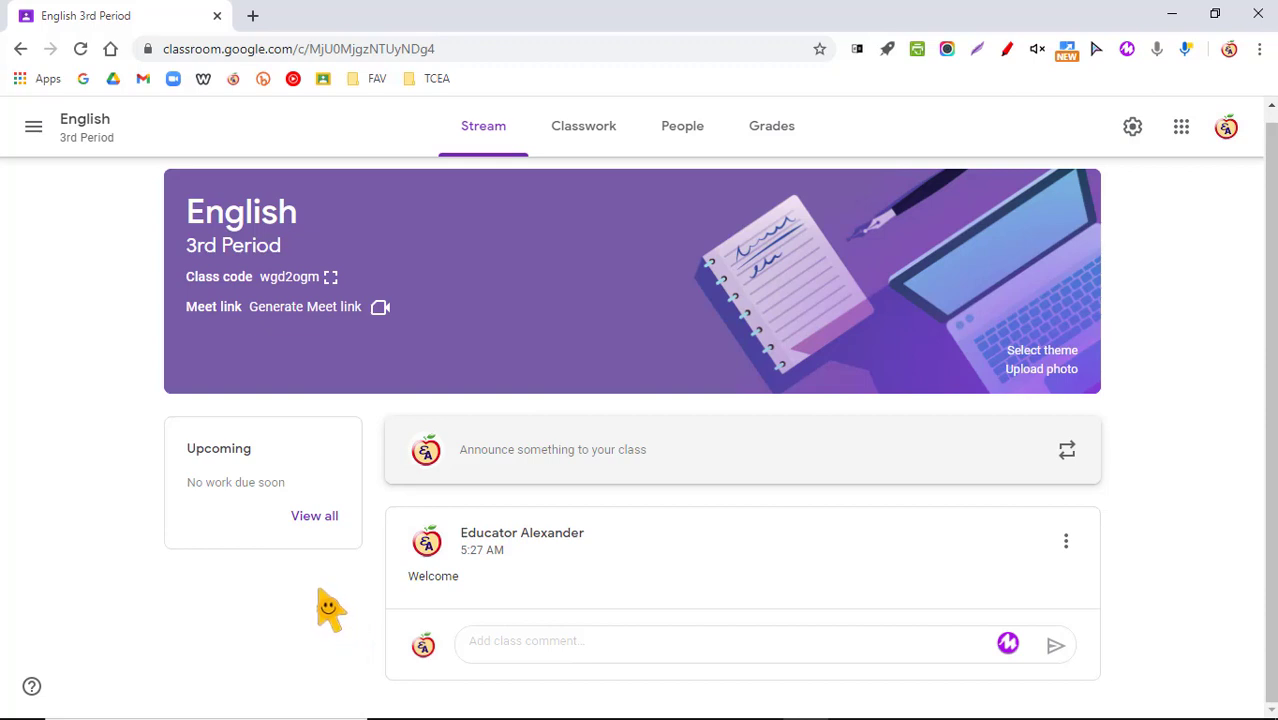
pyautogui.click(81, 49)
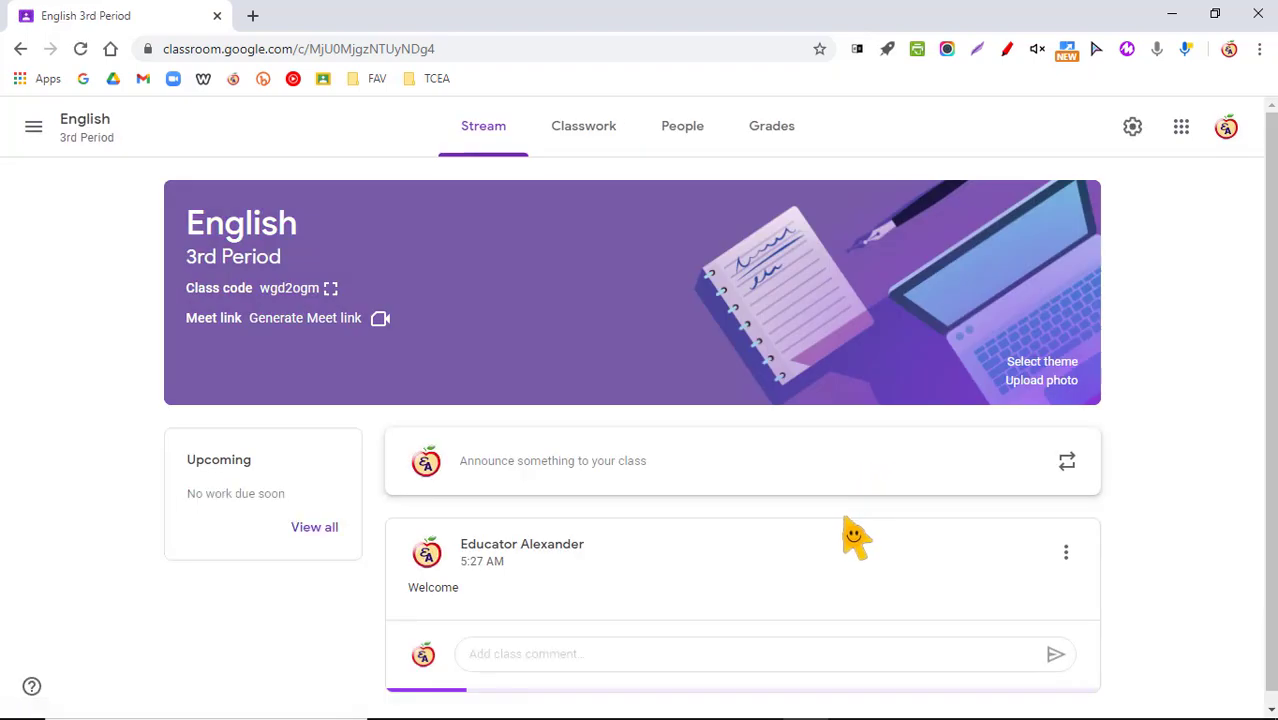
pyautogui.scroll(-2, 850, 540)
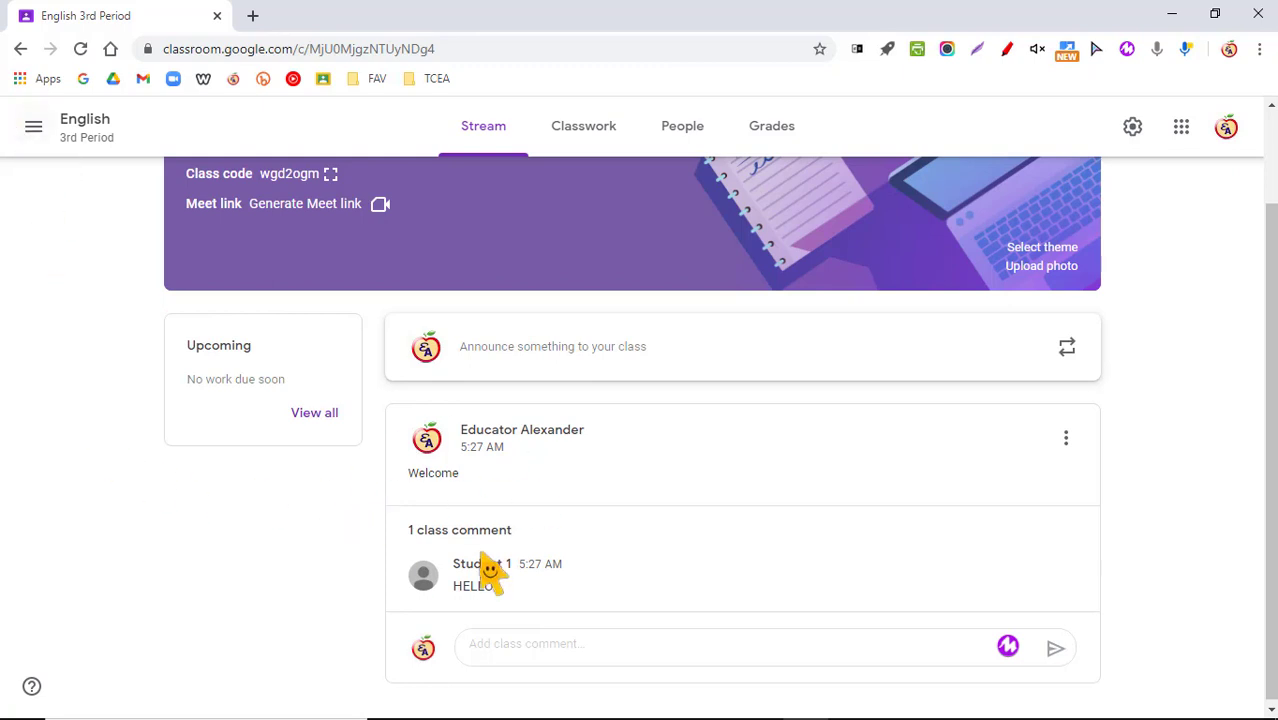
pyautogui.scroll(2, 845, 486)
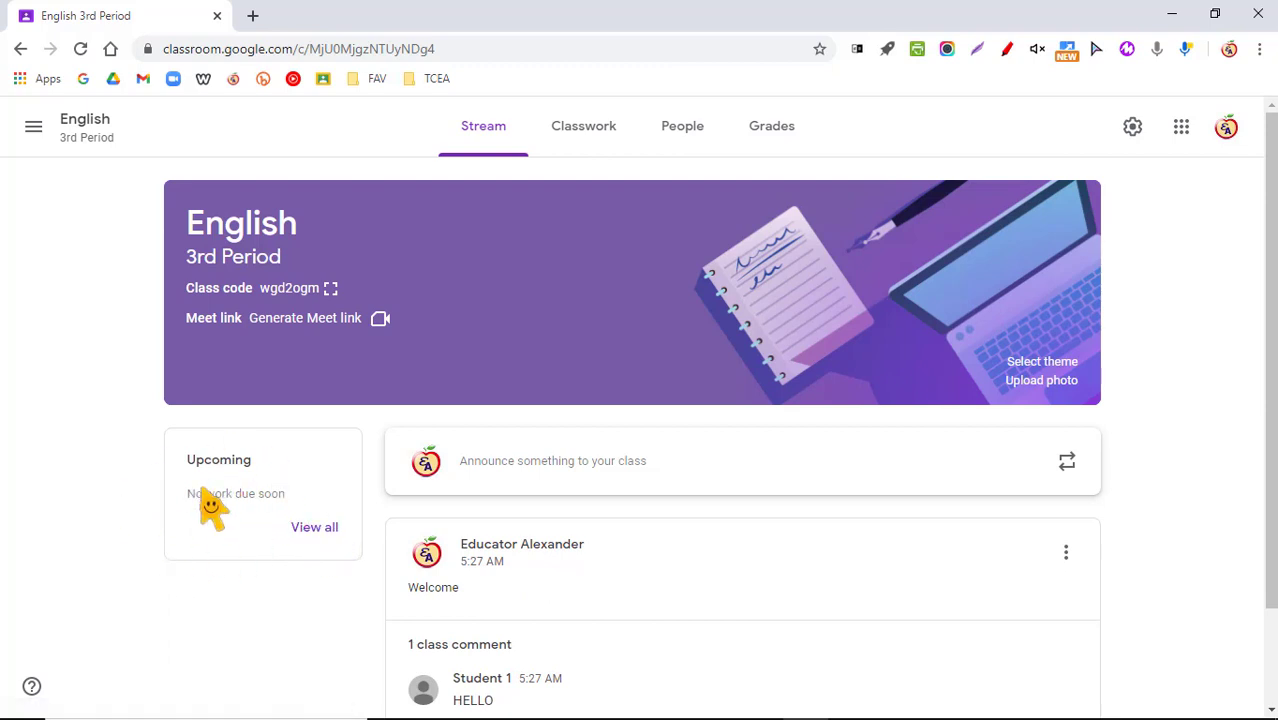
pyautogui.scroll(-1, 490, 392)
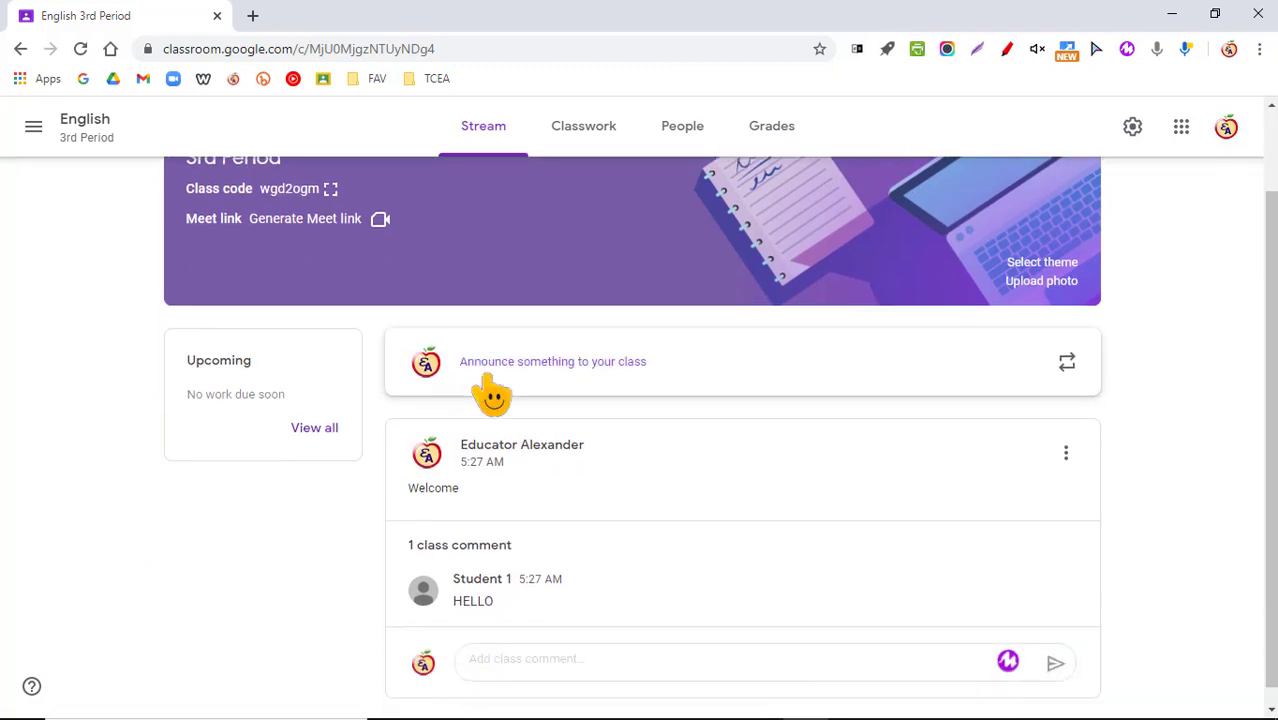
pyautogui.scroll(1, 490, 393)
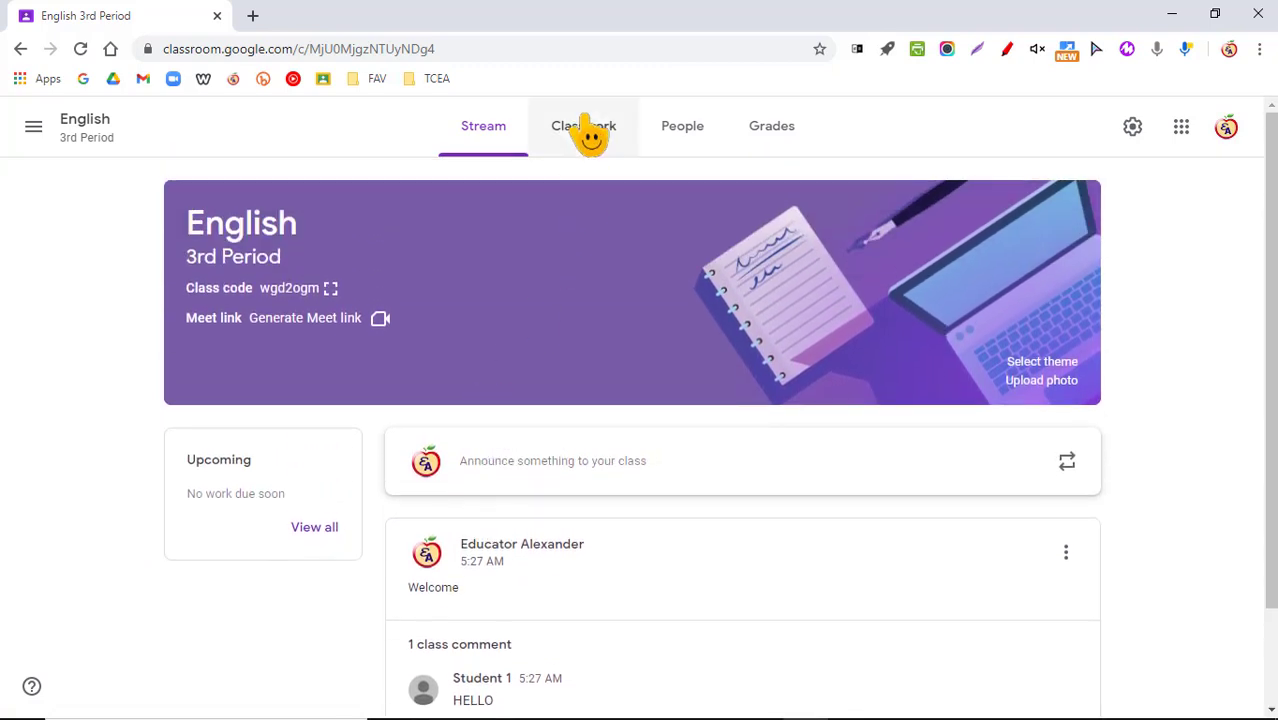
# Create a new assignment in the class's Classwork section and title it "SAMPLE".
pyautogui.click(586, 124)
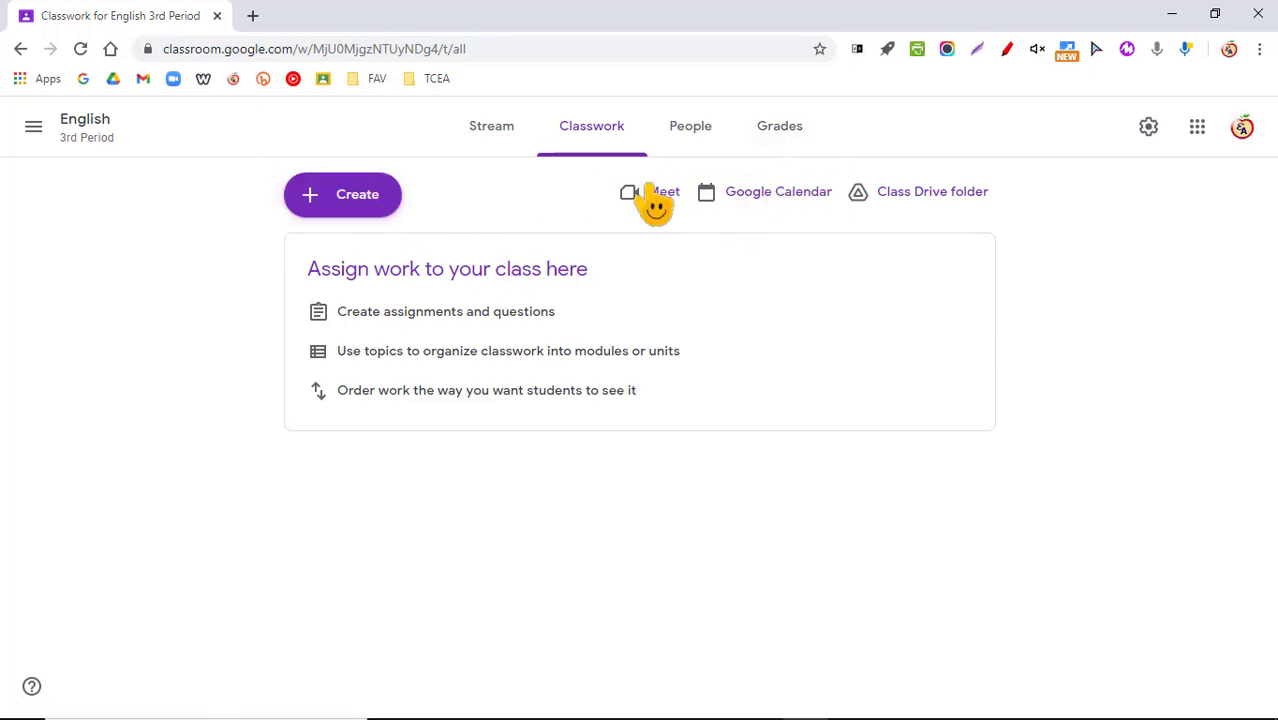
pyautogui.click(356, 200)
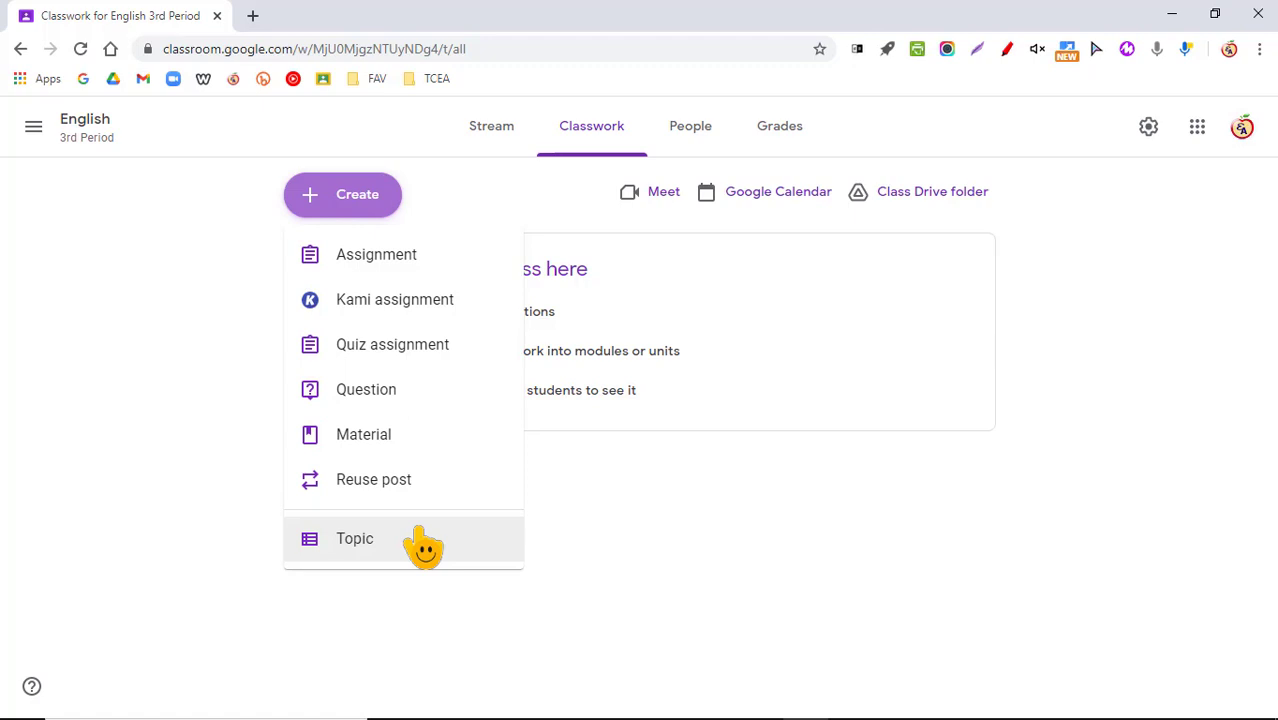
pyautogui.click(414, 256)
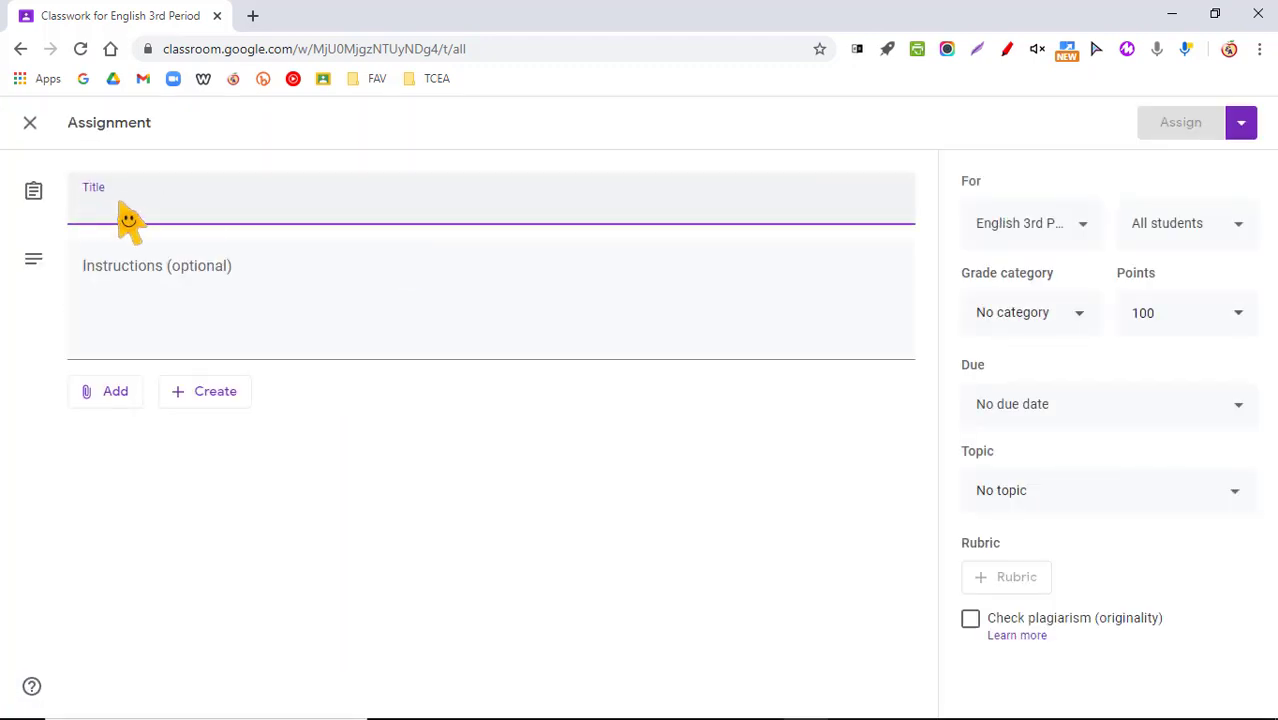
pyautogui.write('SAMPLE')
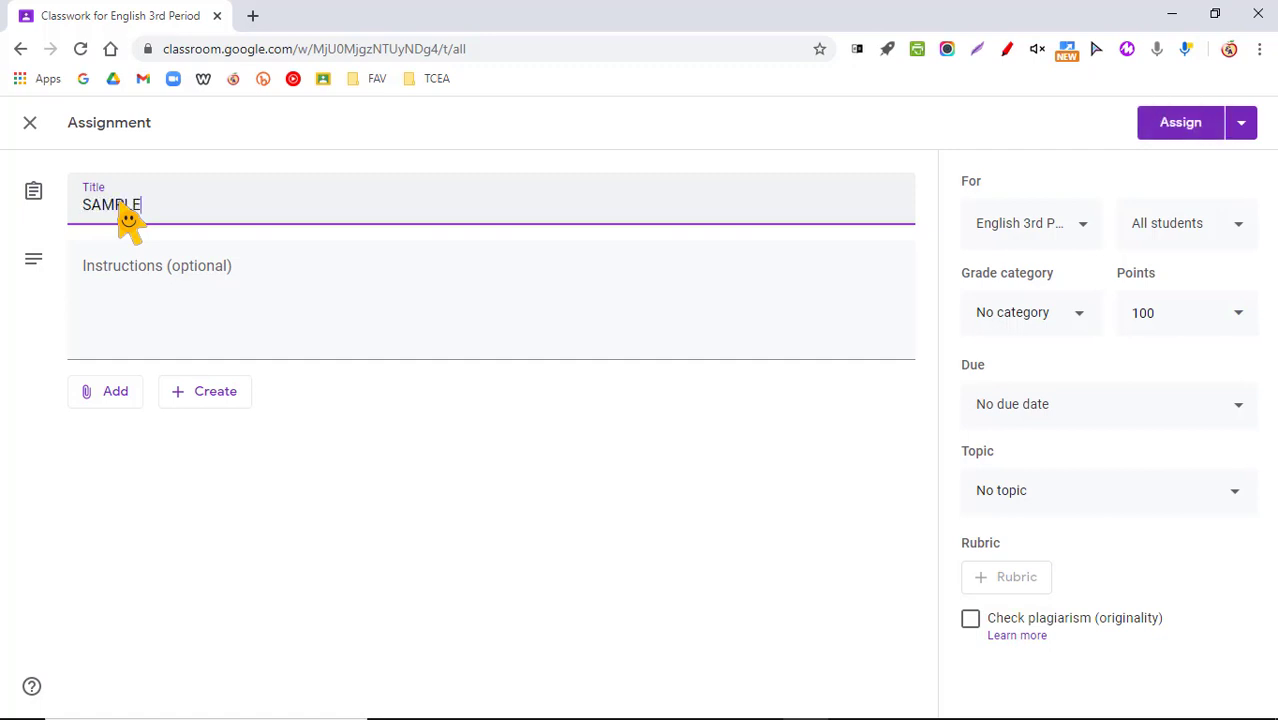
# Enter "Do it right" as the assignment's instructions, in sentence case instead of all capitals.
pyautogui.click(126, 300)
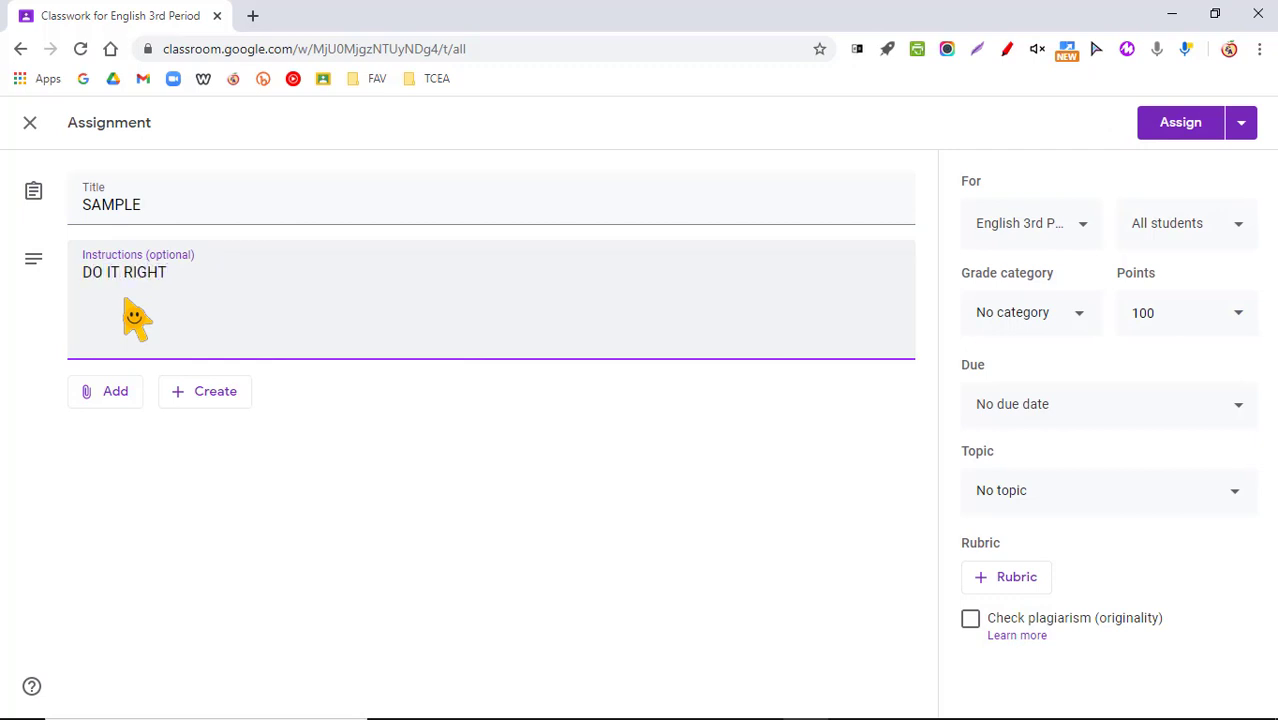
pyautogui.write('DO IT RIGHT')
pyautogui.moveTo(171, 292); pyautogui.dragTo(28, 268)
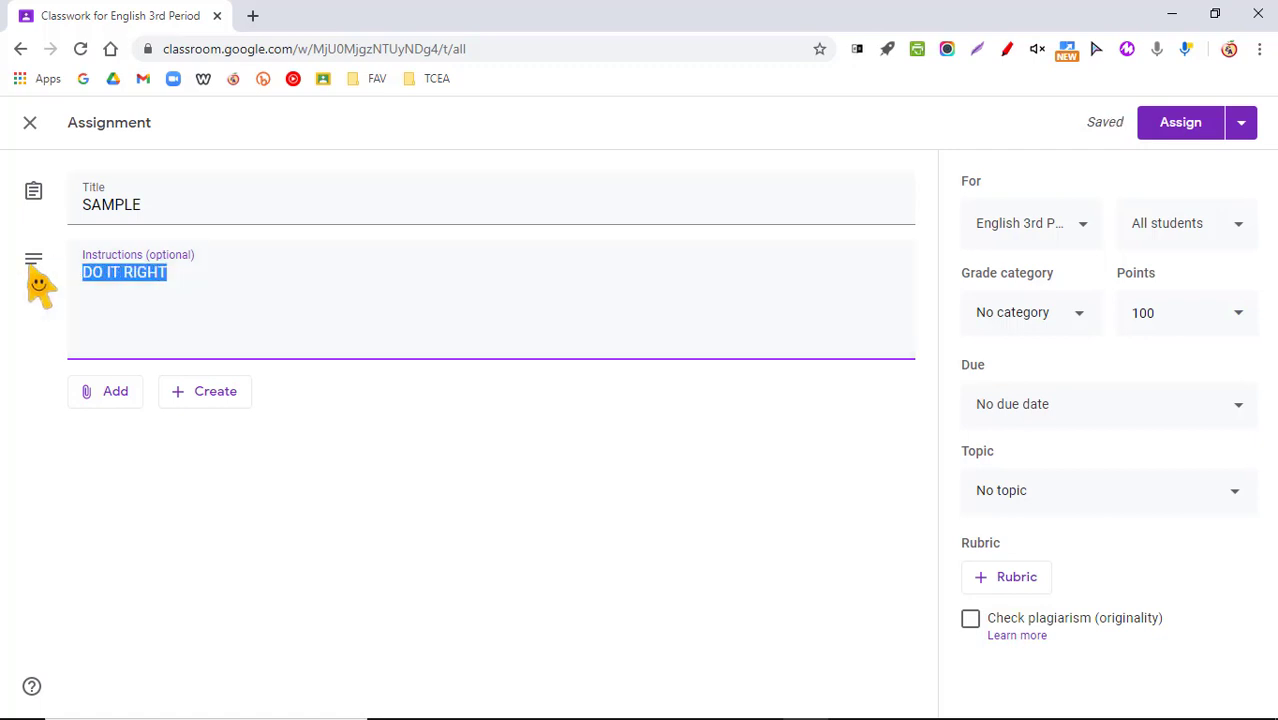
pyautogui.write('Do it right')
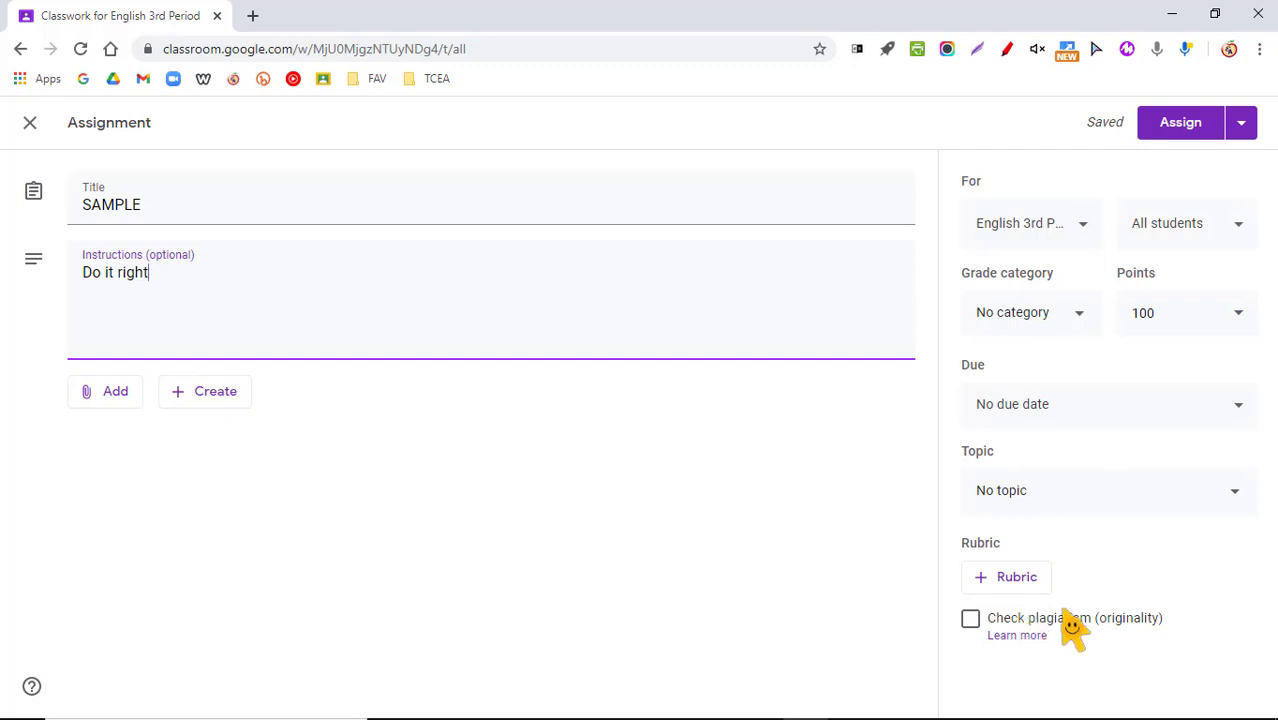
# Look through the SAMPLE assignment's class and student recipient choices and its grade category setting.
pyautogui.click(1025, 228)
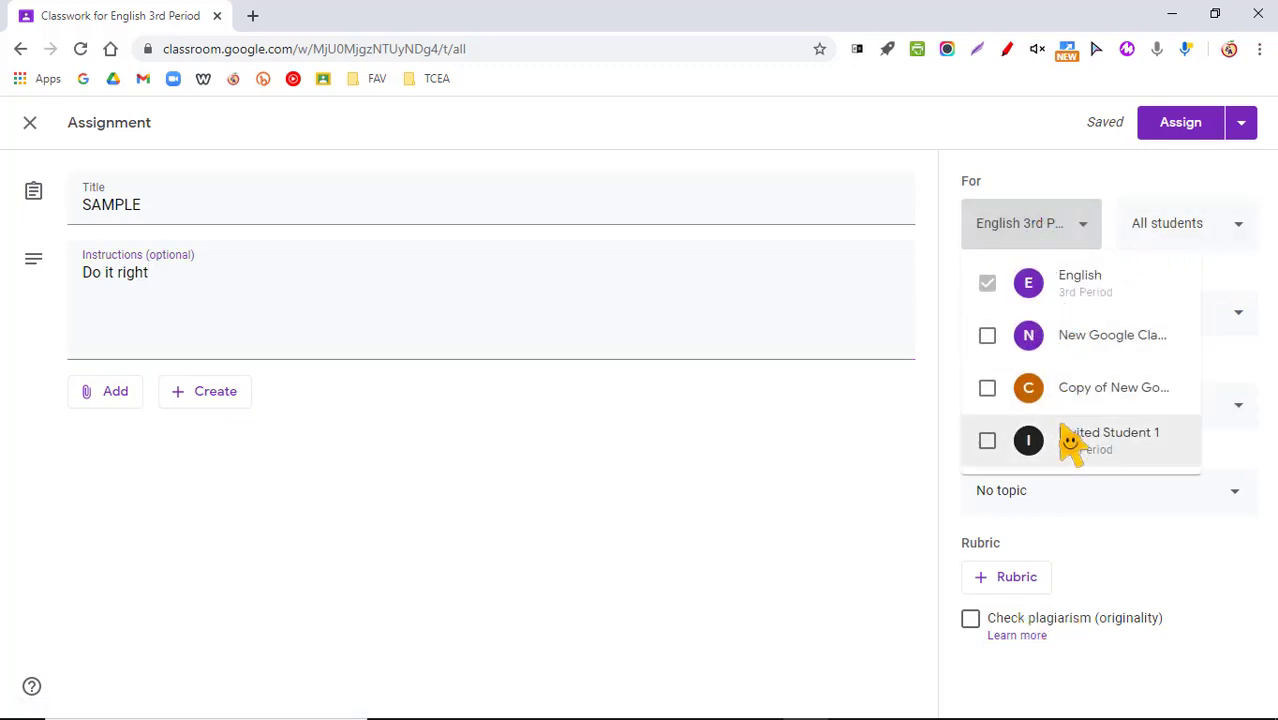
pyautogui.click(1180, 232)
pyautogui.click(1175, 249)
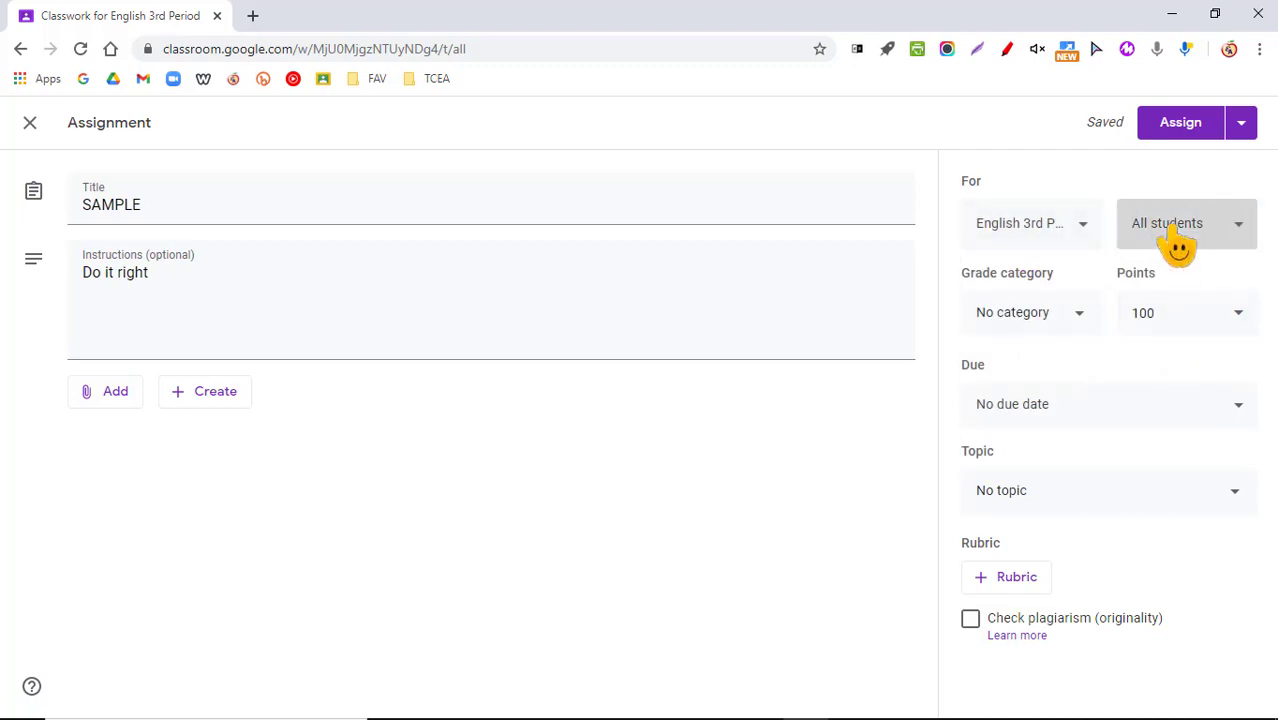
pyautogui.click(844, 534)
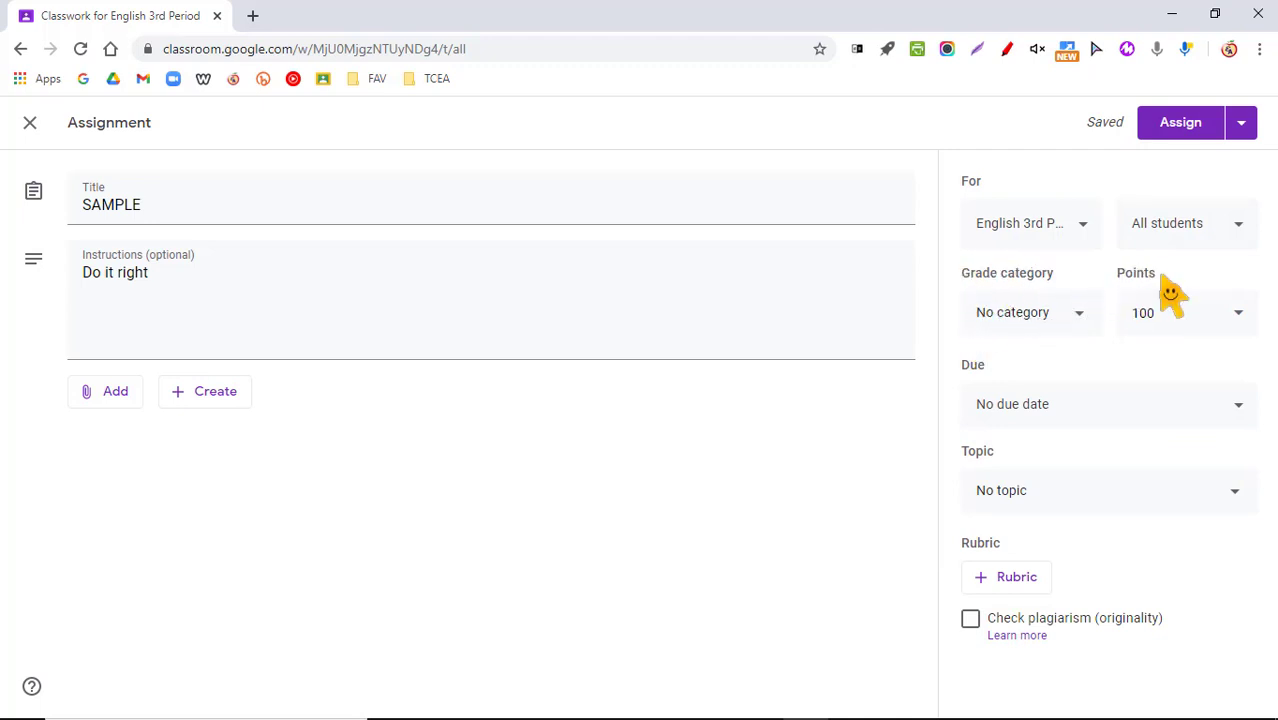
pyautogui.moveTo(990, 275); pyautogui.dragTo(1082, 305)
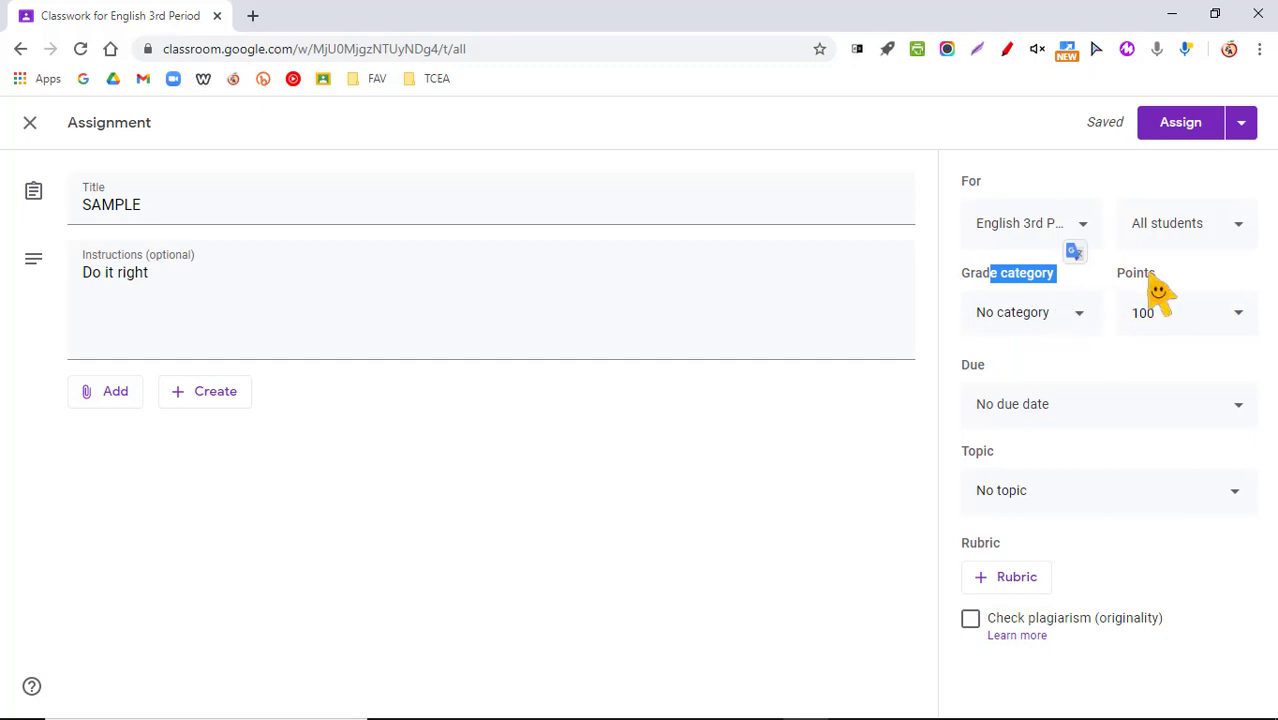
pyautogui.click(968, 288)
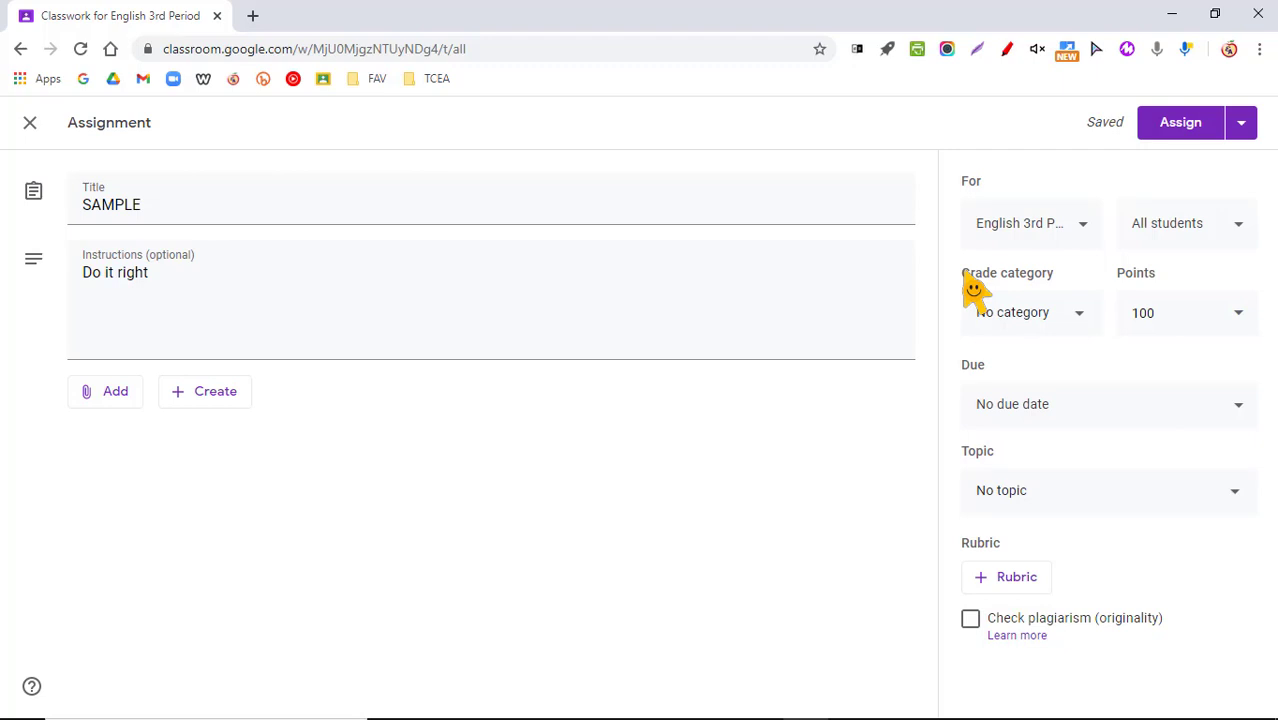
# Try the Homework and Tests grade categories on the SAMPLE assignment and switch back to No category.
pyautogui.moveTo(966, 282); pyautogui.dragTo(1064, 282)
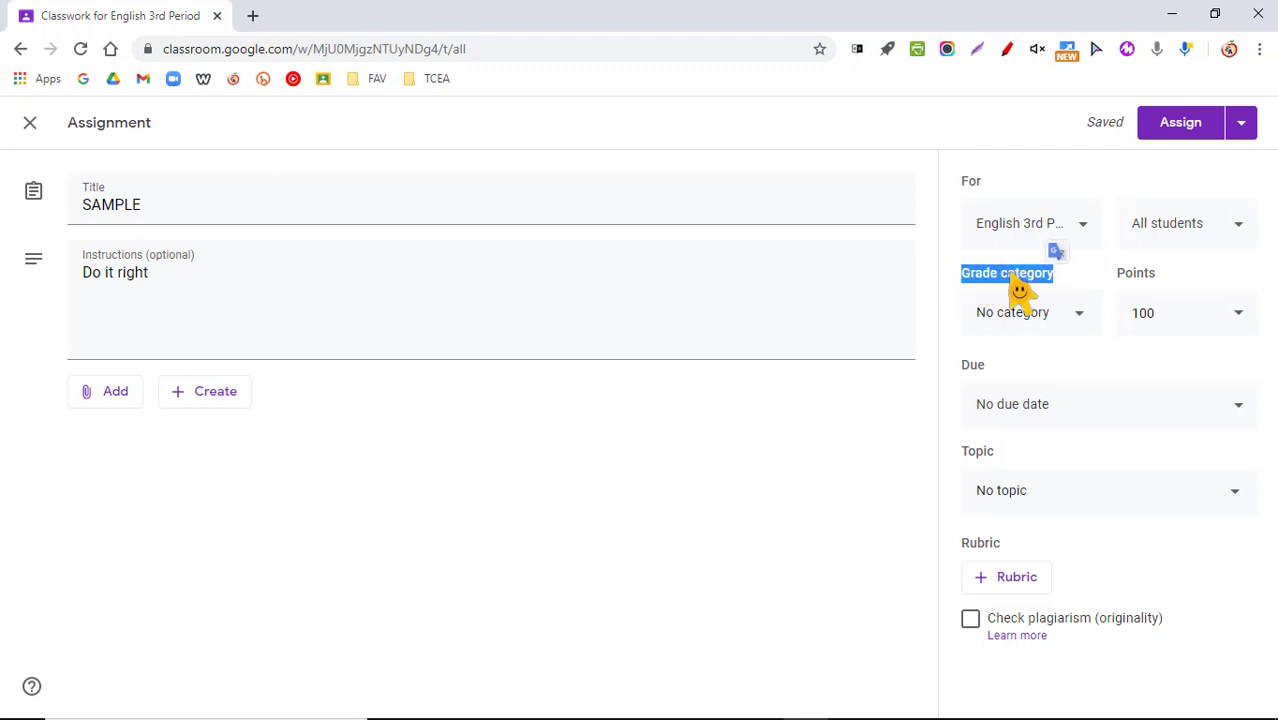
pyautogui.click(1035, 320)
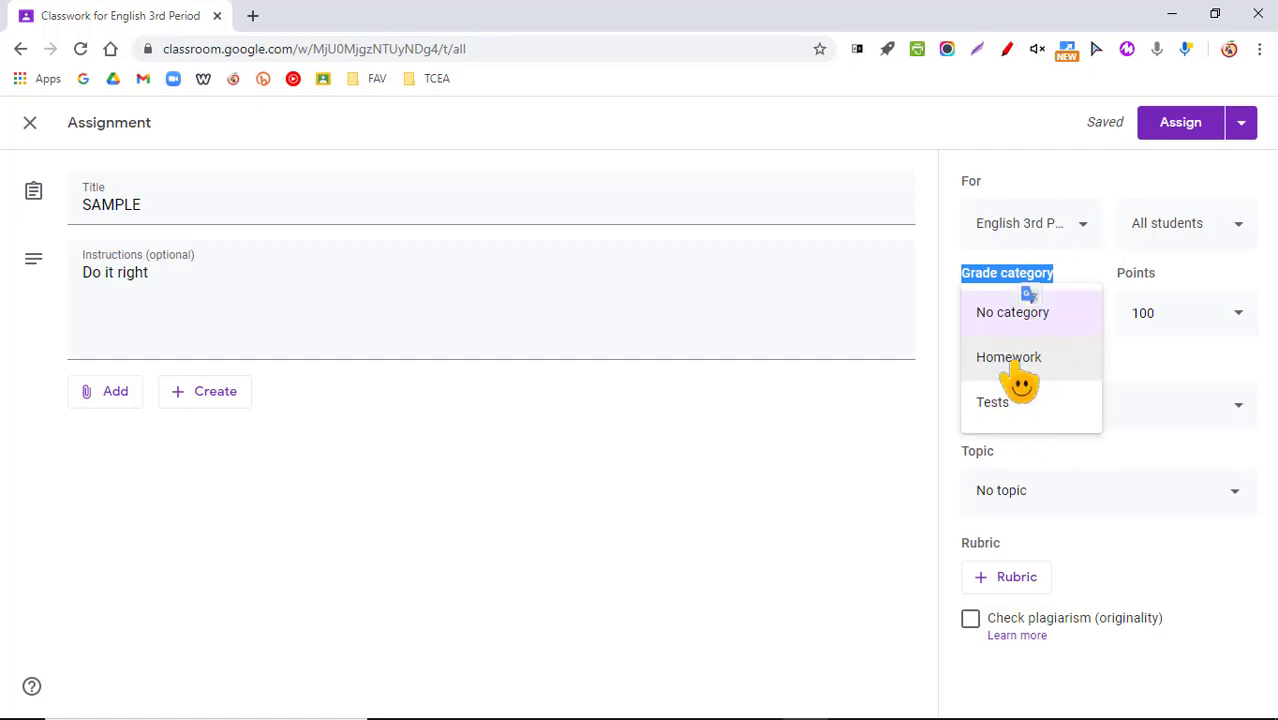
pyautogui.click(1045, 358)
pyautogui.click(1012, 326)
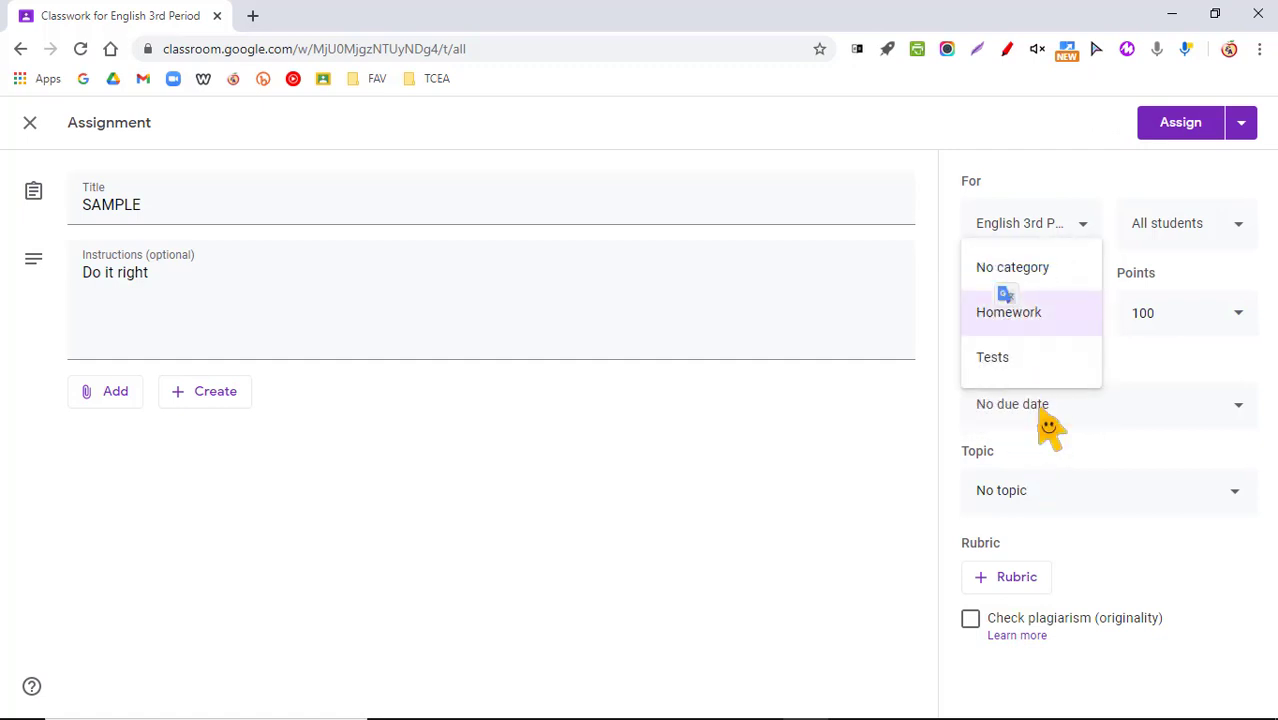
pyautogui.click(998, 366)
pyautogui.click(1066, 328)
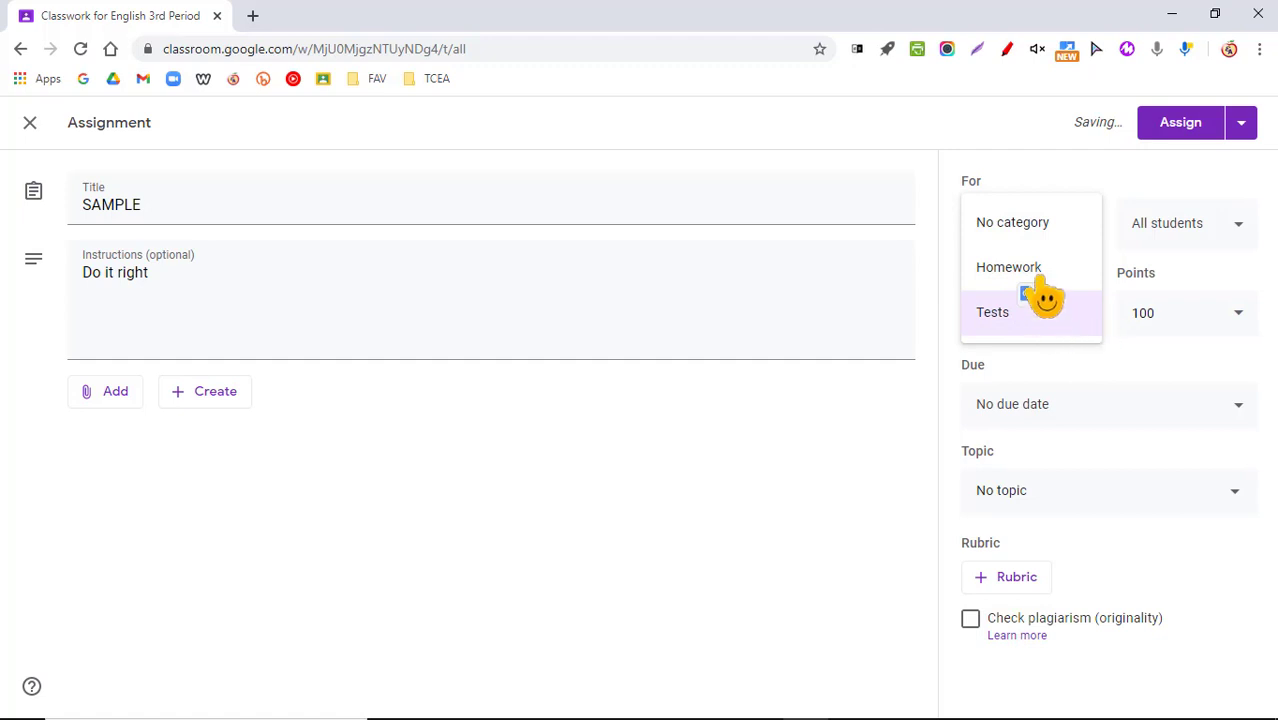
pyautogui.tripleClick(995, 245)
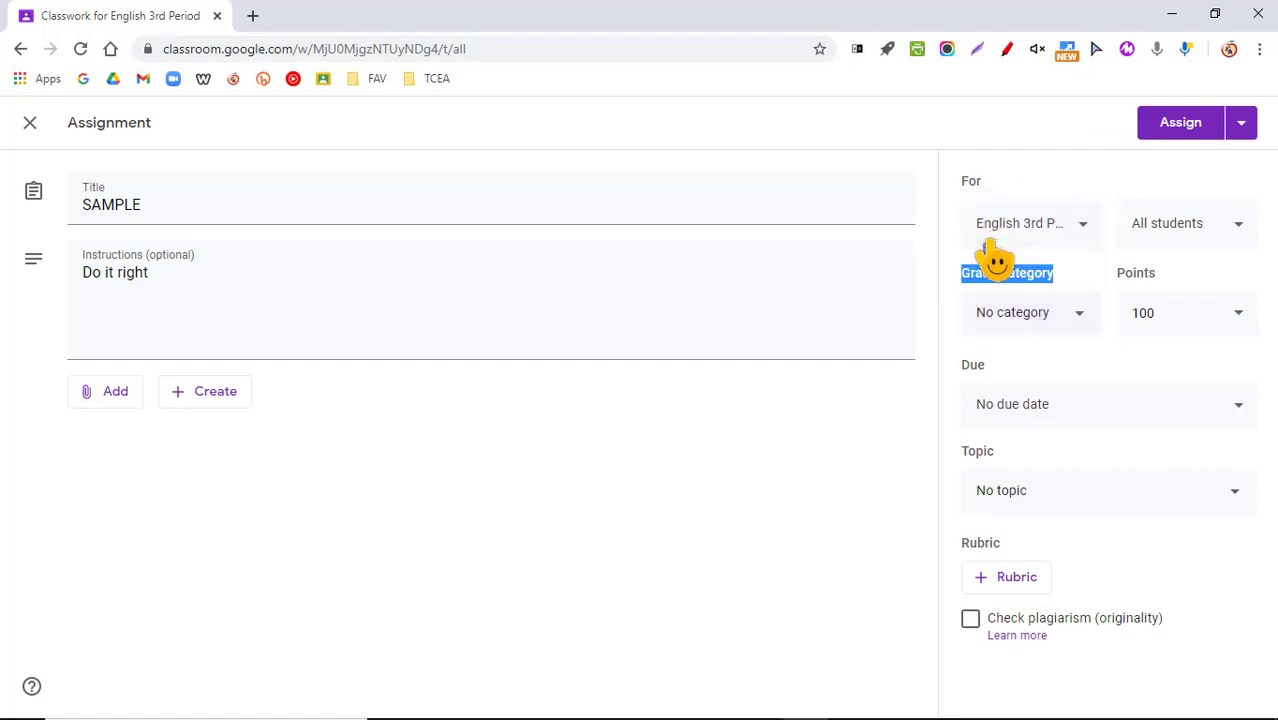
pyautogui.click(980, 312)
pyautogui.click(986, 295)
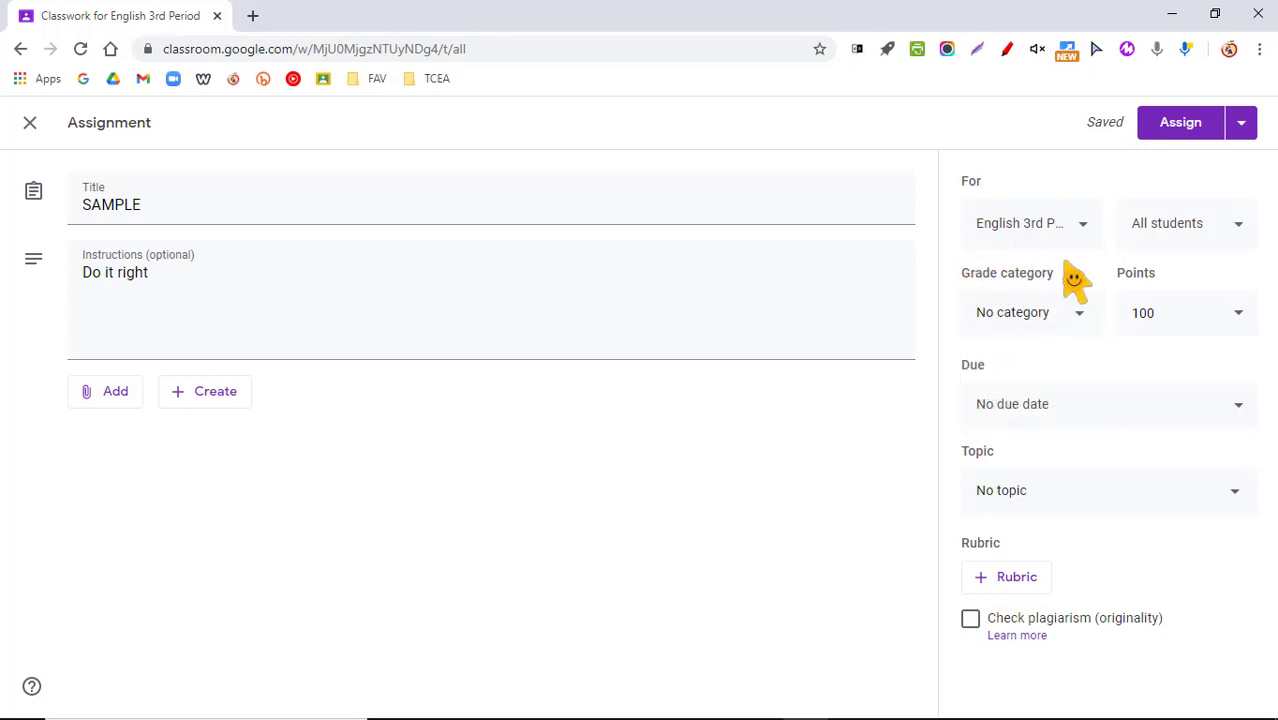
# Try the Ungraded option for the SAMPLE assignment's points and set the points to 50 instead.
pyautogui.click(1142, 313)
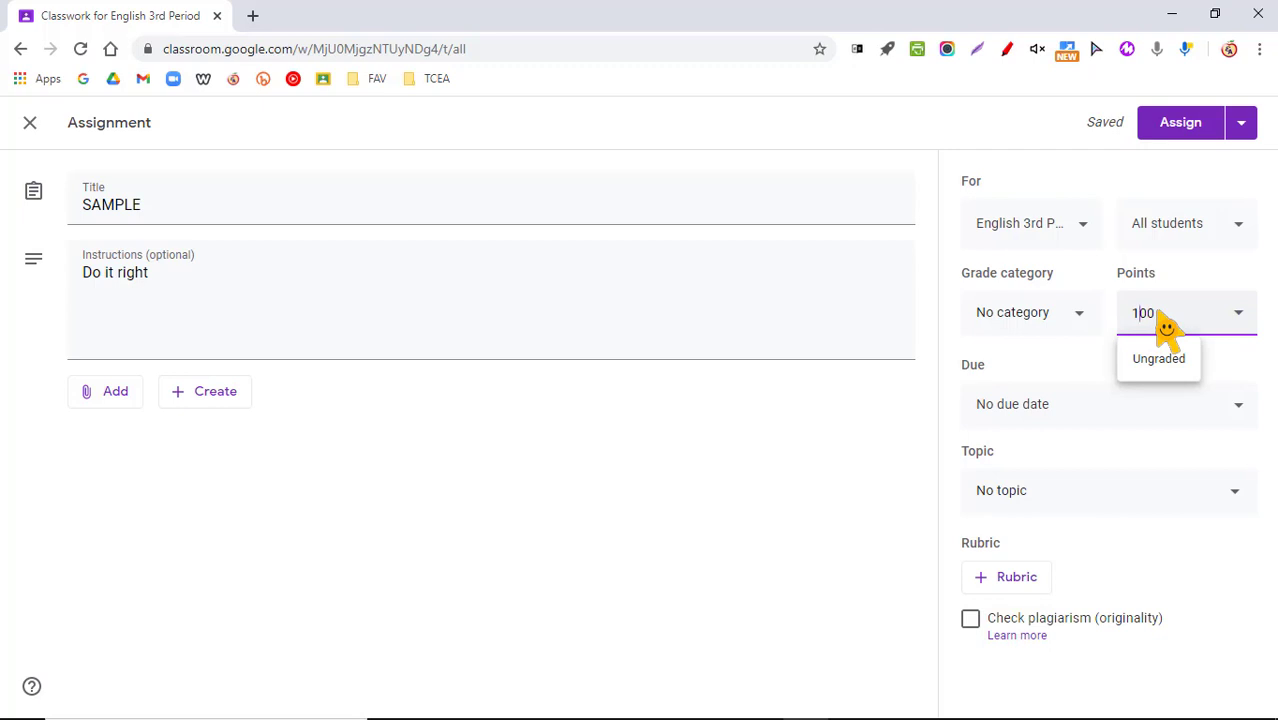
pyautogui.click(1158, 362)
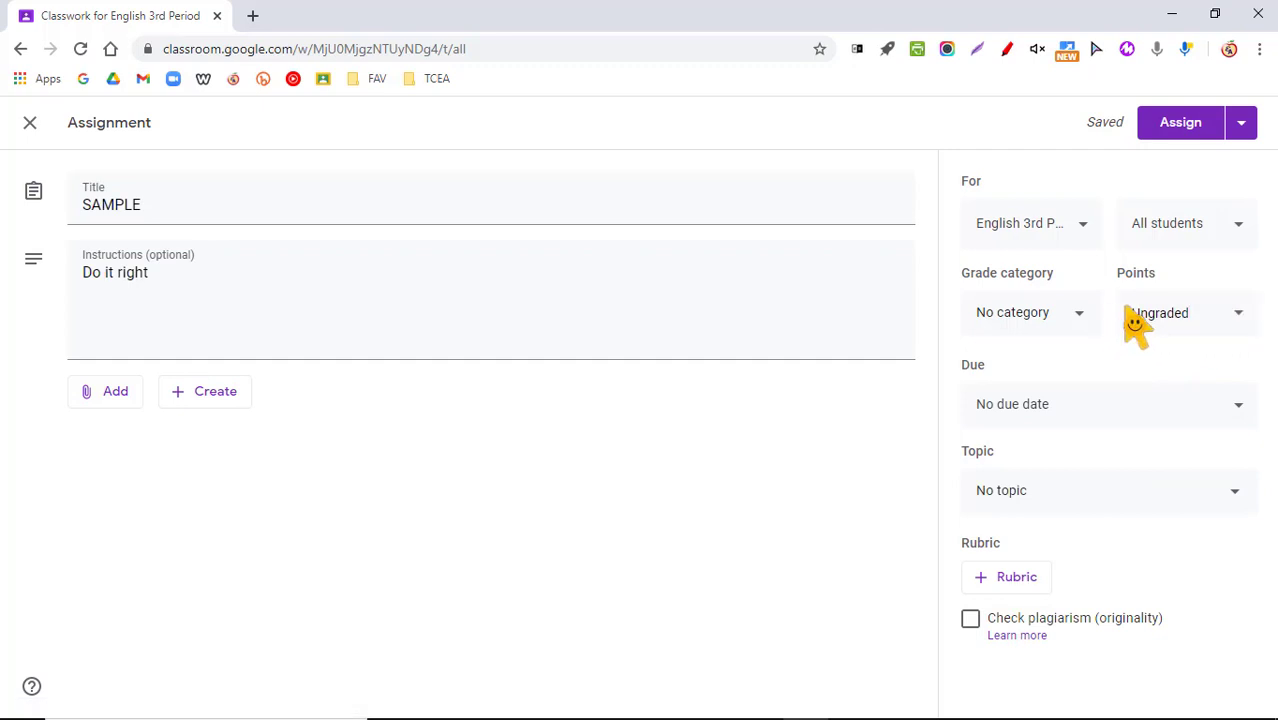
pyautogui.moveTo(1195, 316); pyautogui.dragTo(1139, 318)
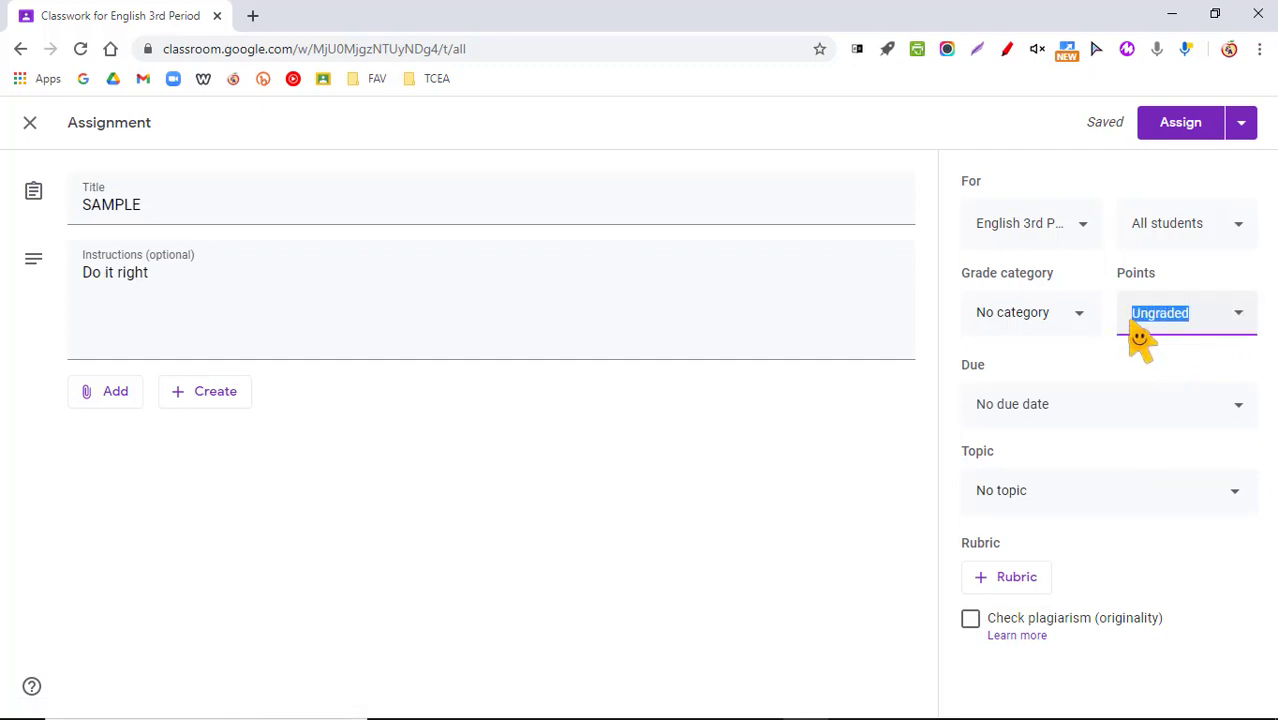
pyautogui.write('50')
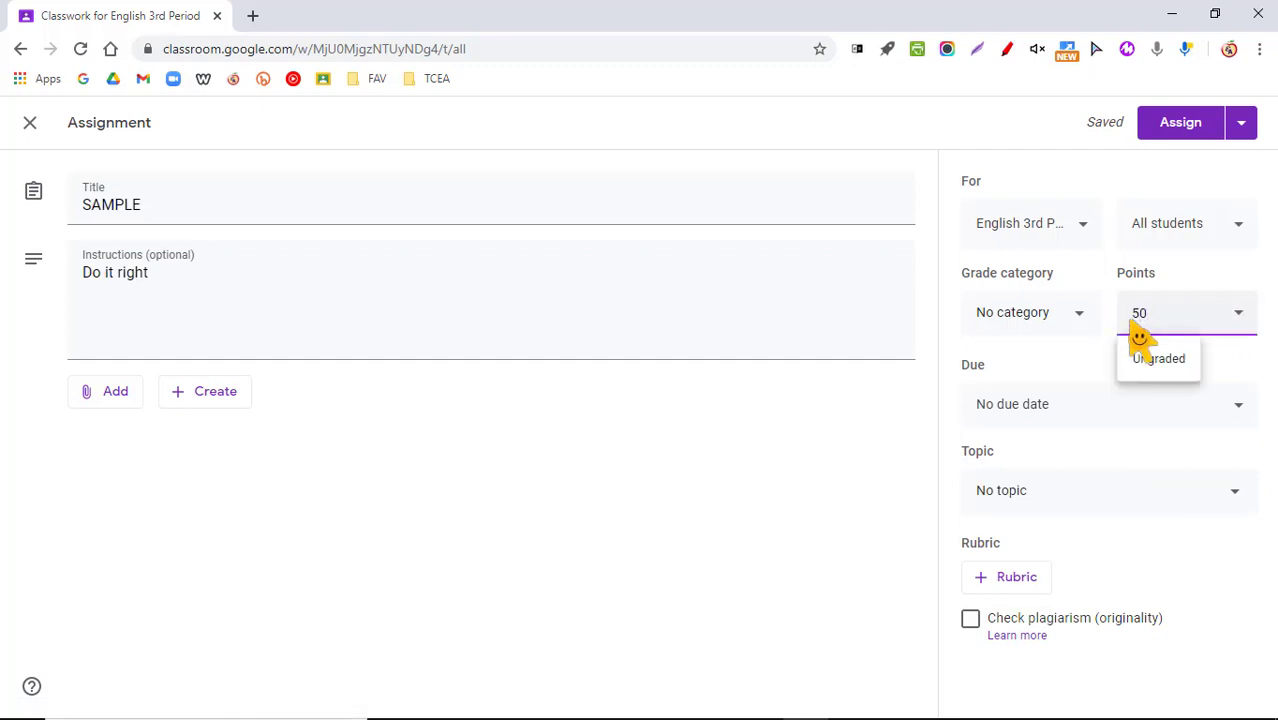
pyautogui.click(840, 432)
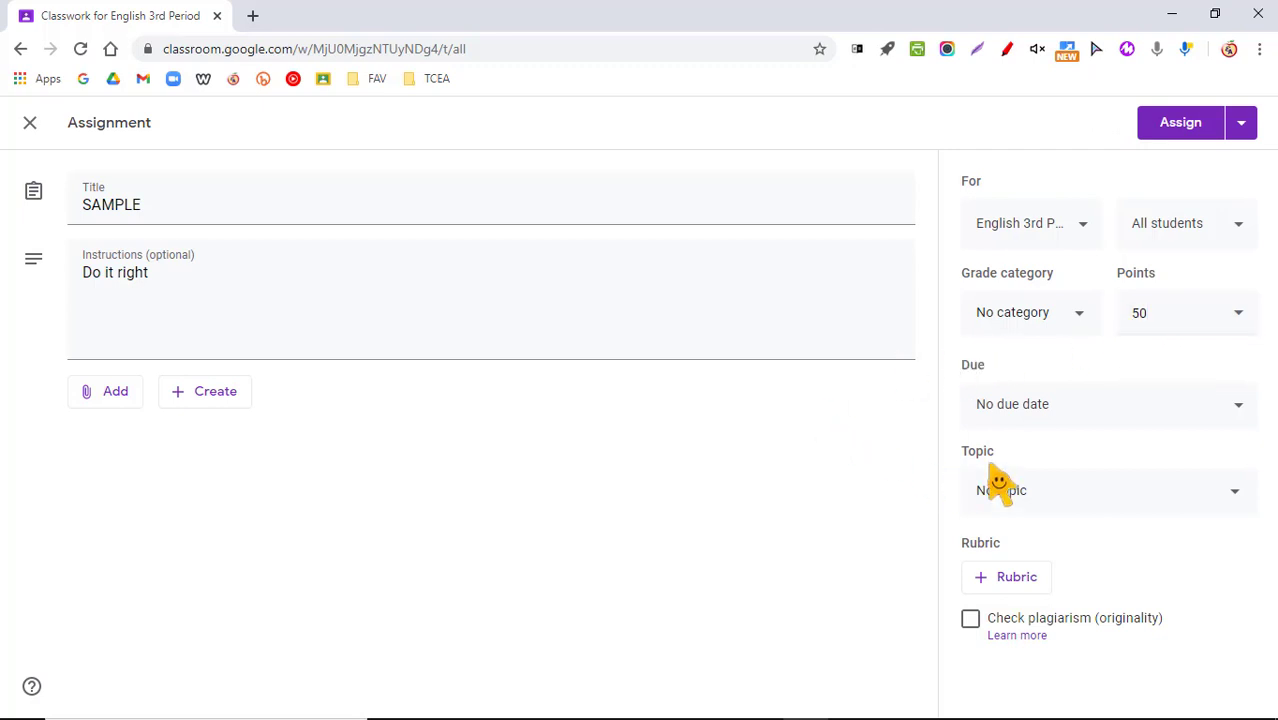
# Close the SAMPLE draft and create another assignment in Classwork with its points set to 80.
pyautogui.click(30, 124)
pyautogui.click(352, 200)
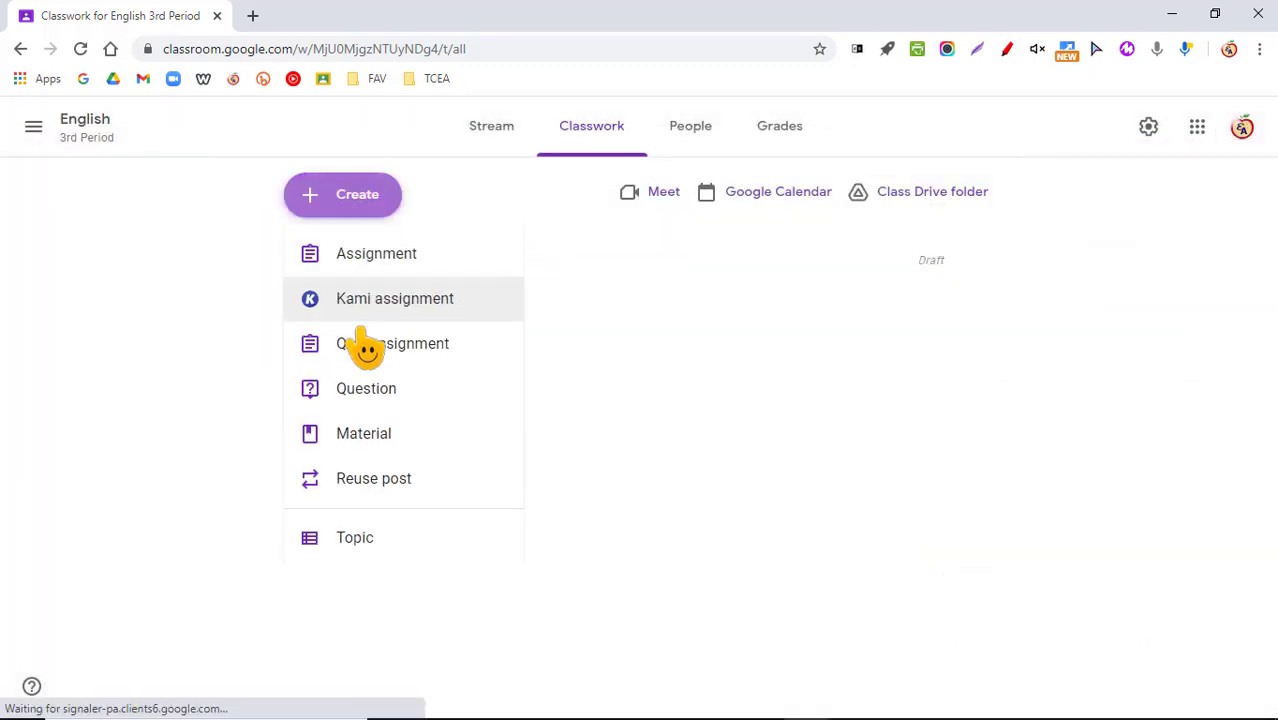
pyautogui.click(378, 262)
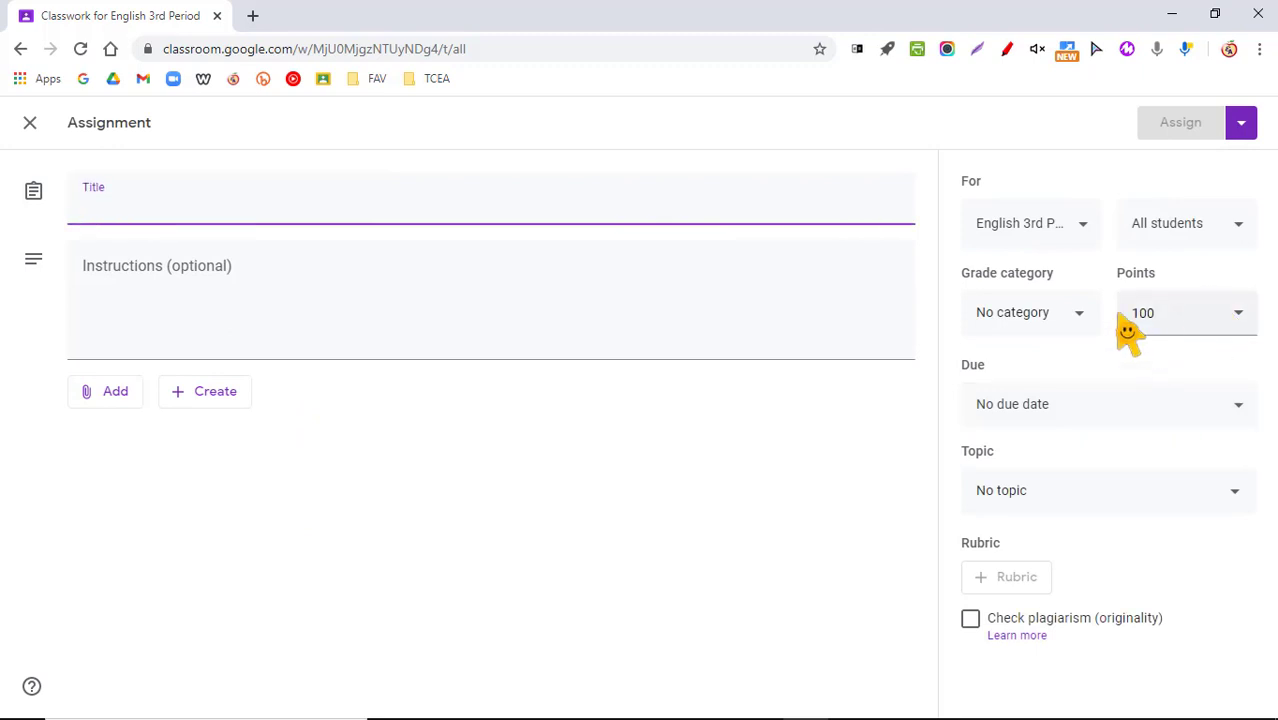
pyautogui.click(1152, 318)
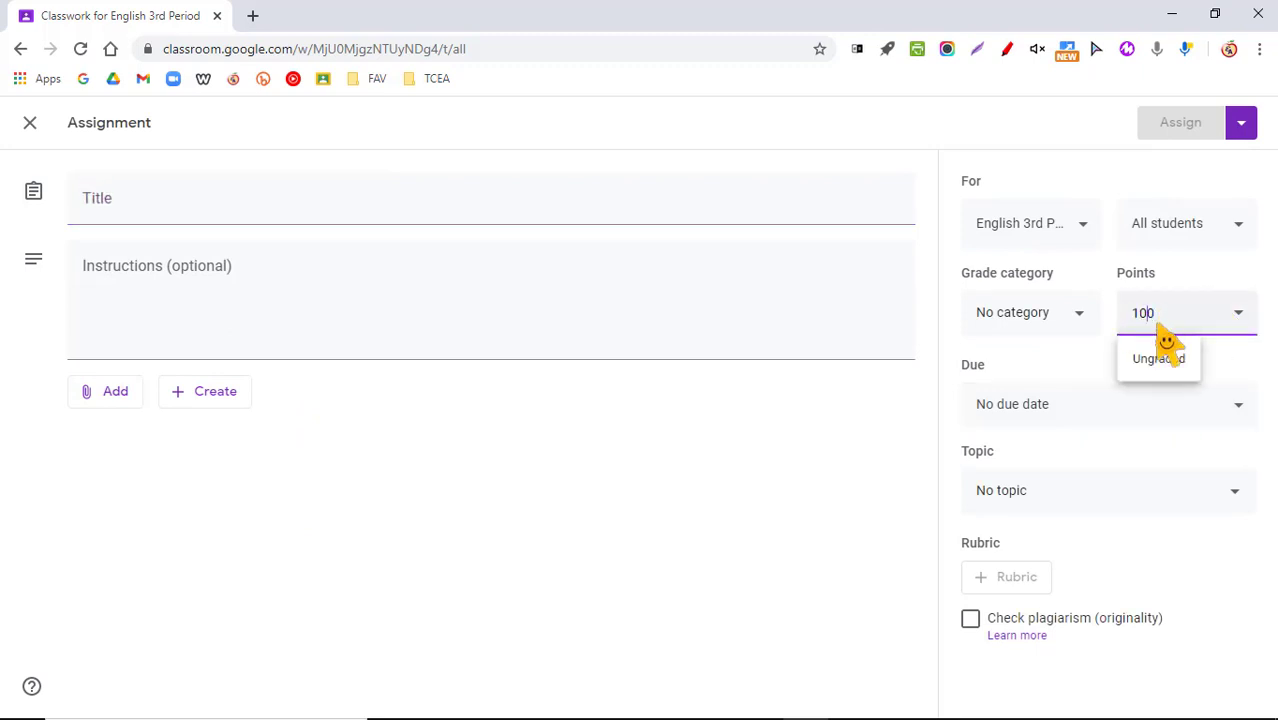
pyautogui.moveTo(1160, 318); pyautogui.dragTo(1110, 318)
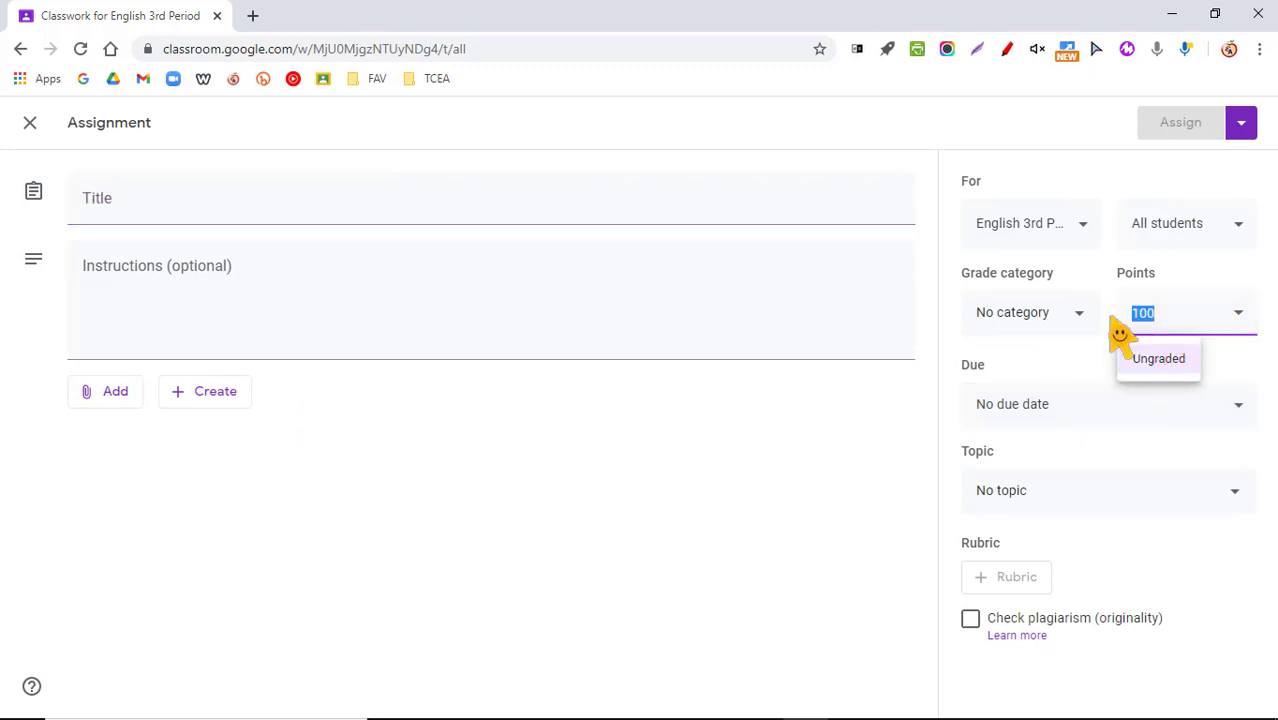
pyautogui.write('80')
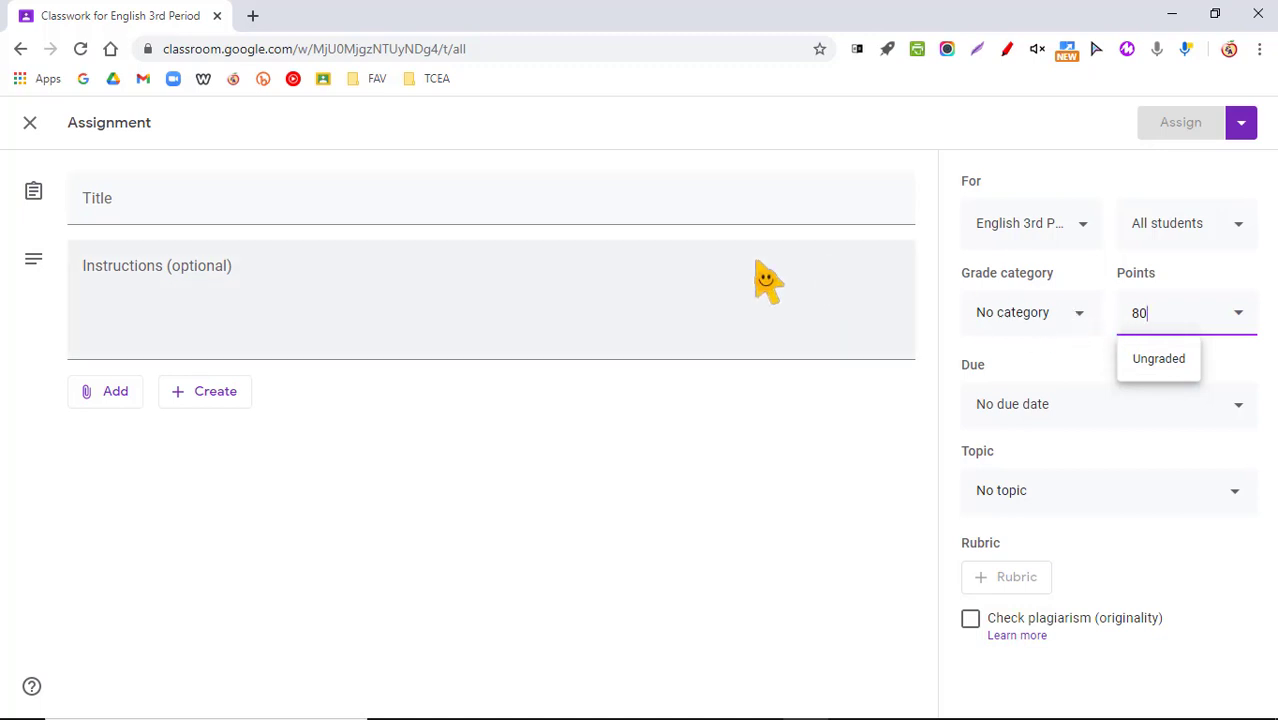
# Title the new 80-point assignment "SAMPLE".
pyautogui.click(522, 222)
pyautogui.write('AMOPL')
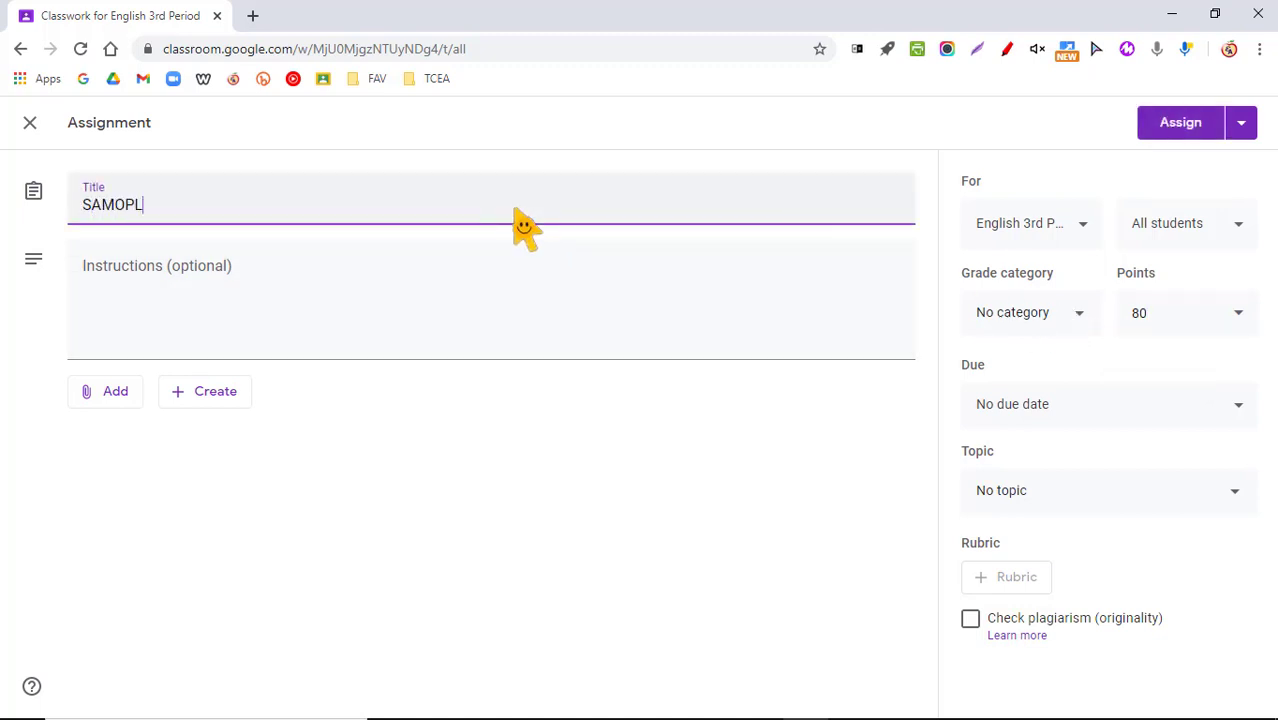
pyautogui.press('BackSpace')
pyautogui.press('BackSpace')
pyautogui.press('BackSpace')
pyautogui.write('PLE')
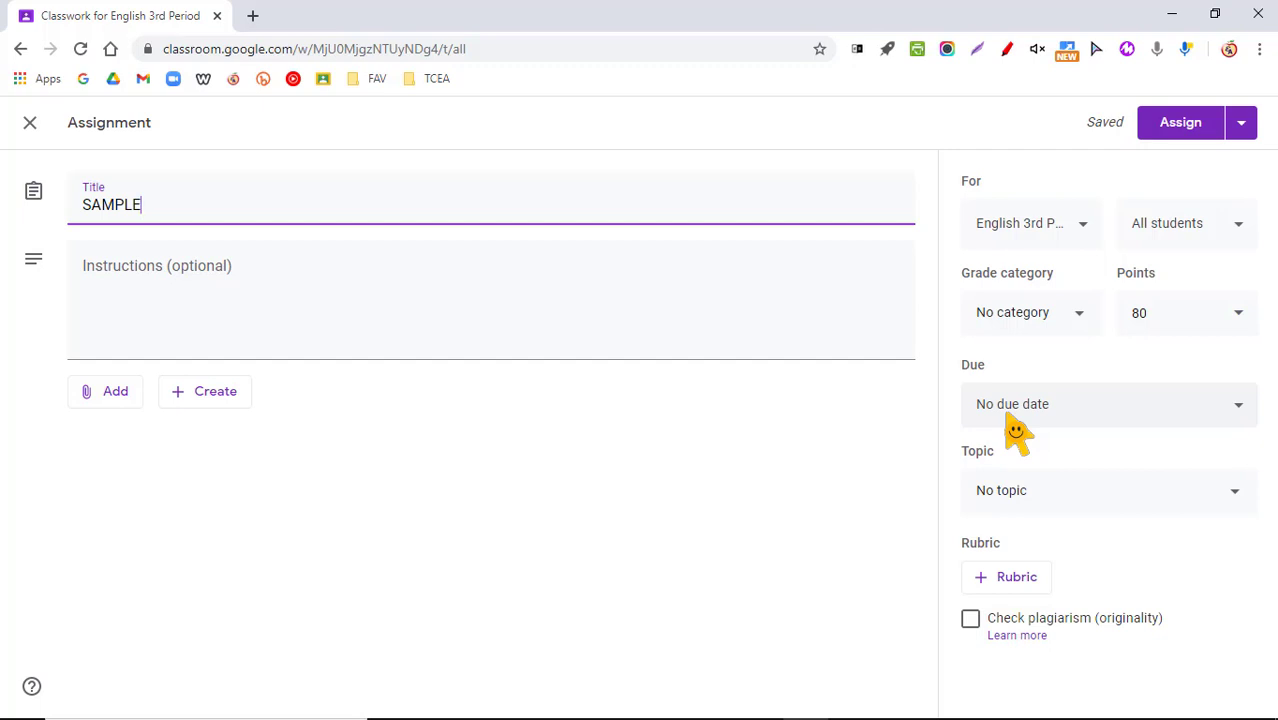
# Set the new assignment's due date to Feb 11, 2021.
pyautogui.click(1008, 420)
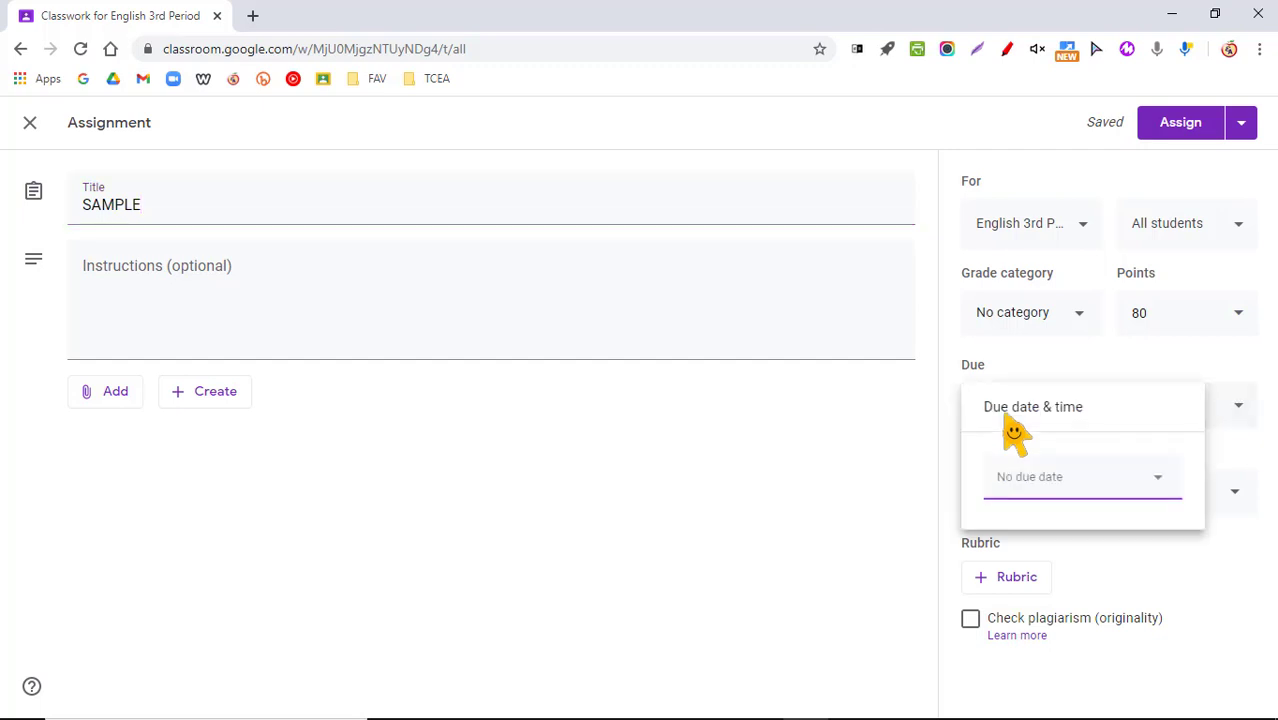
pyautogui.click(858, 465)
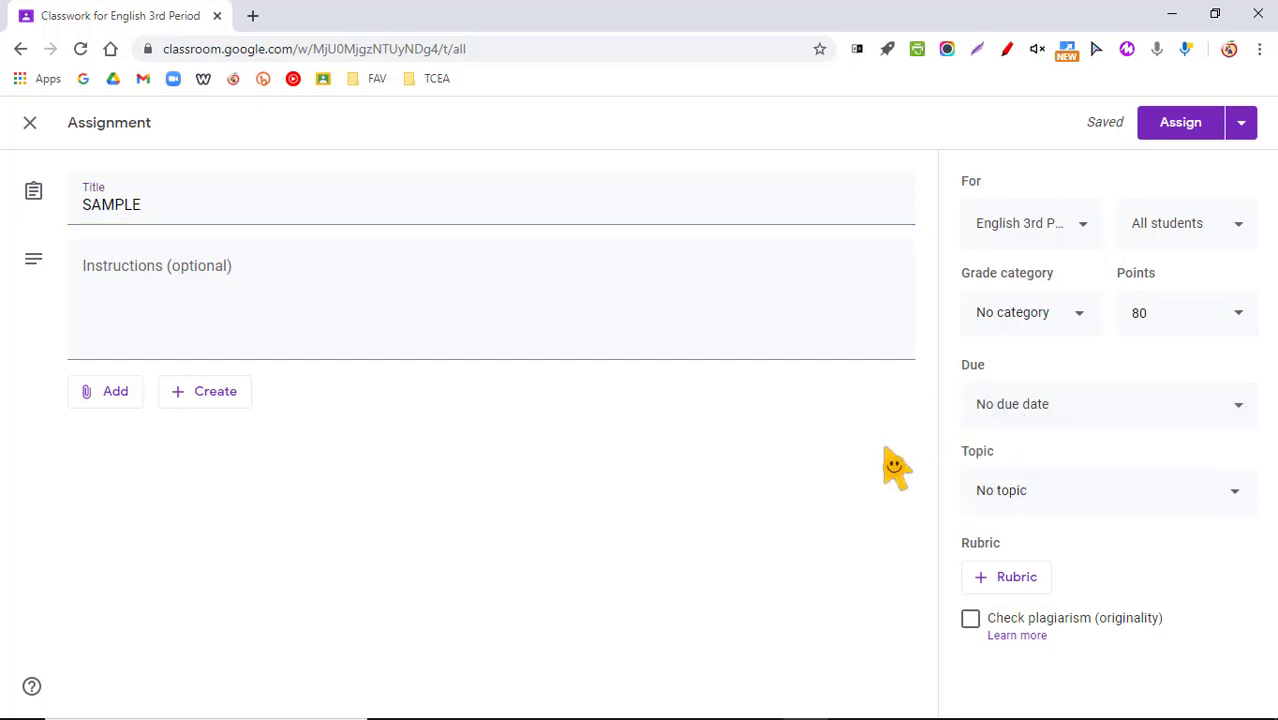
pyautogui.click(1048, 420)
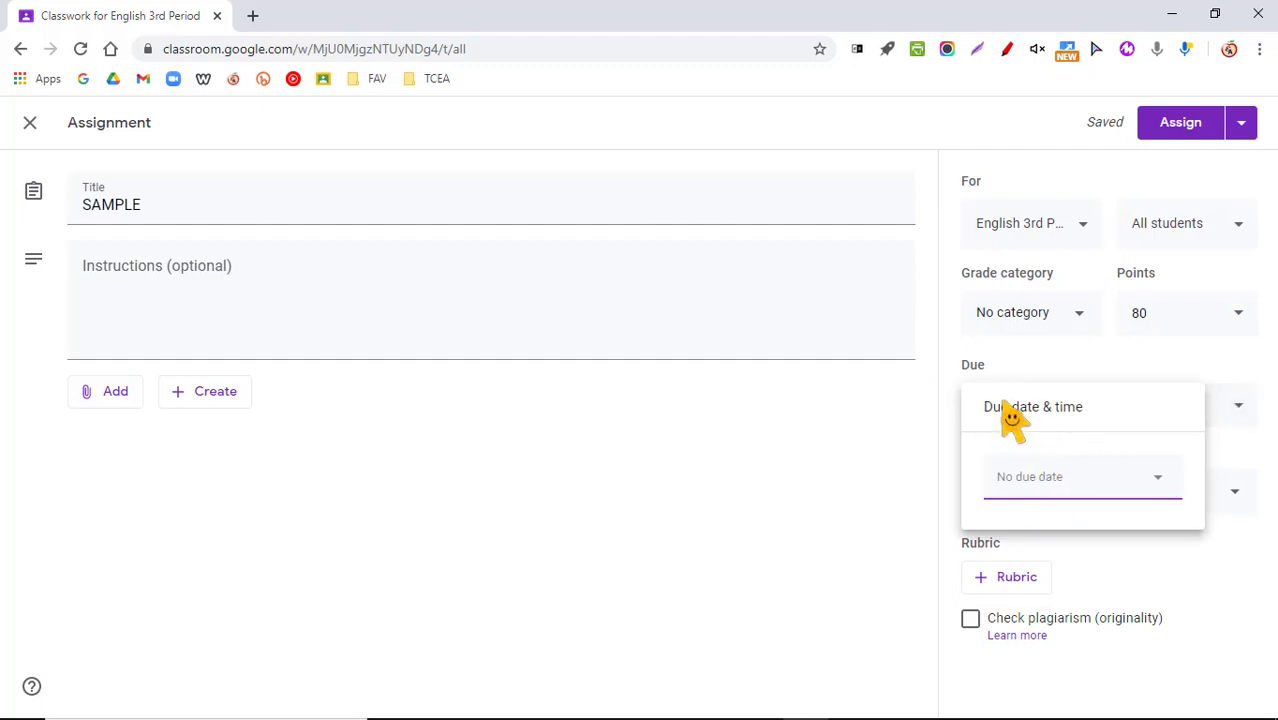
pyautogui.click(1120, 490)
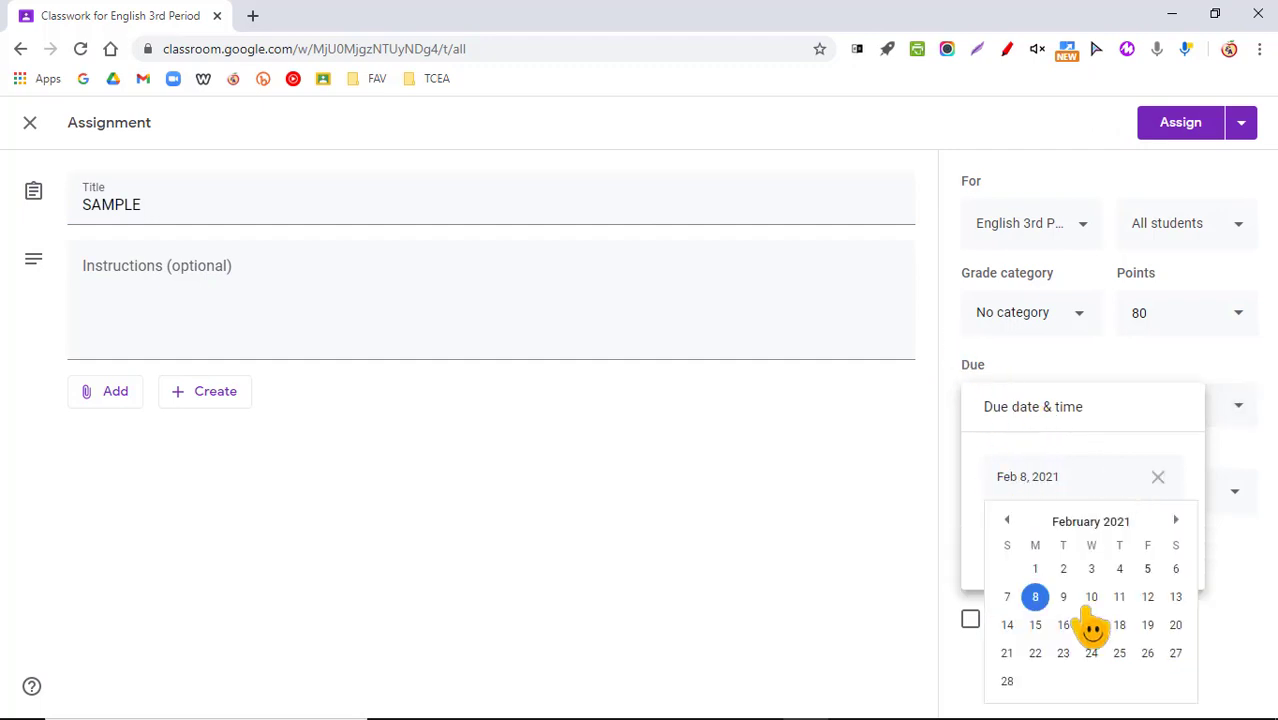
pyautogui.click(1120, 600)
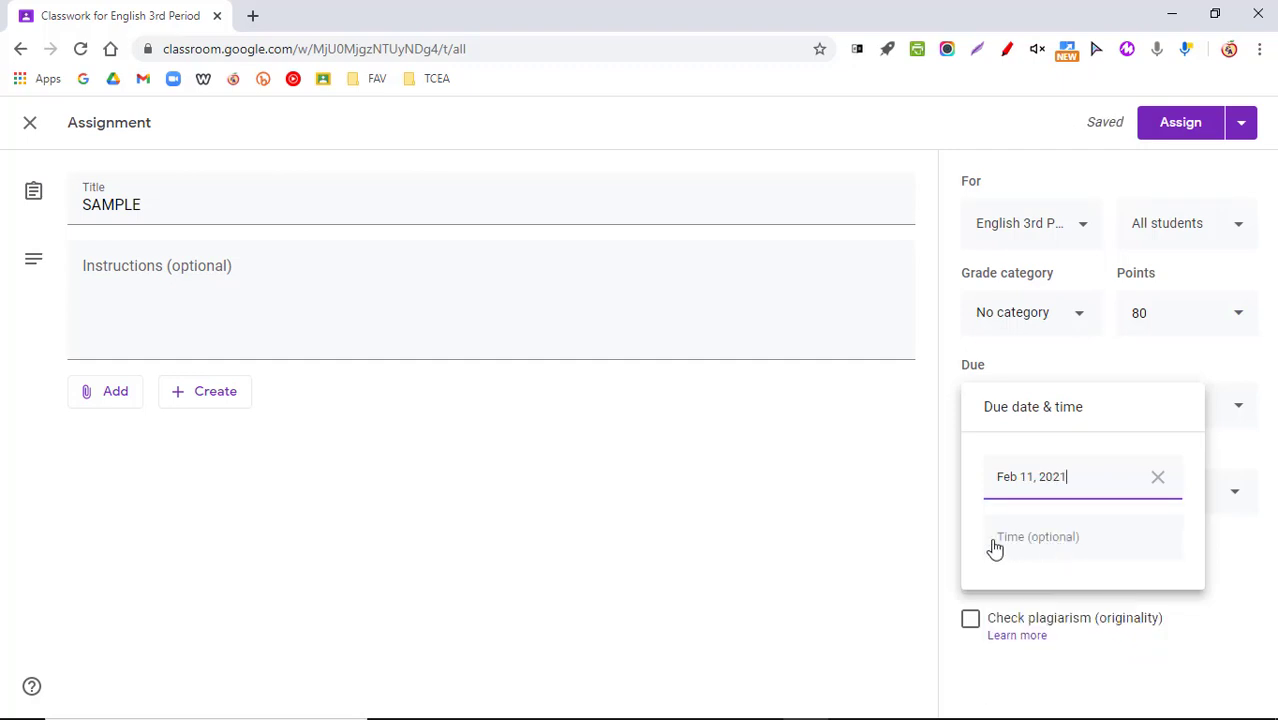
# Try a due time of 9:56 AM on the assignment and clear the time again.
pyautogui.click(1049, 545)
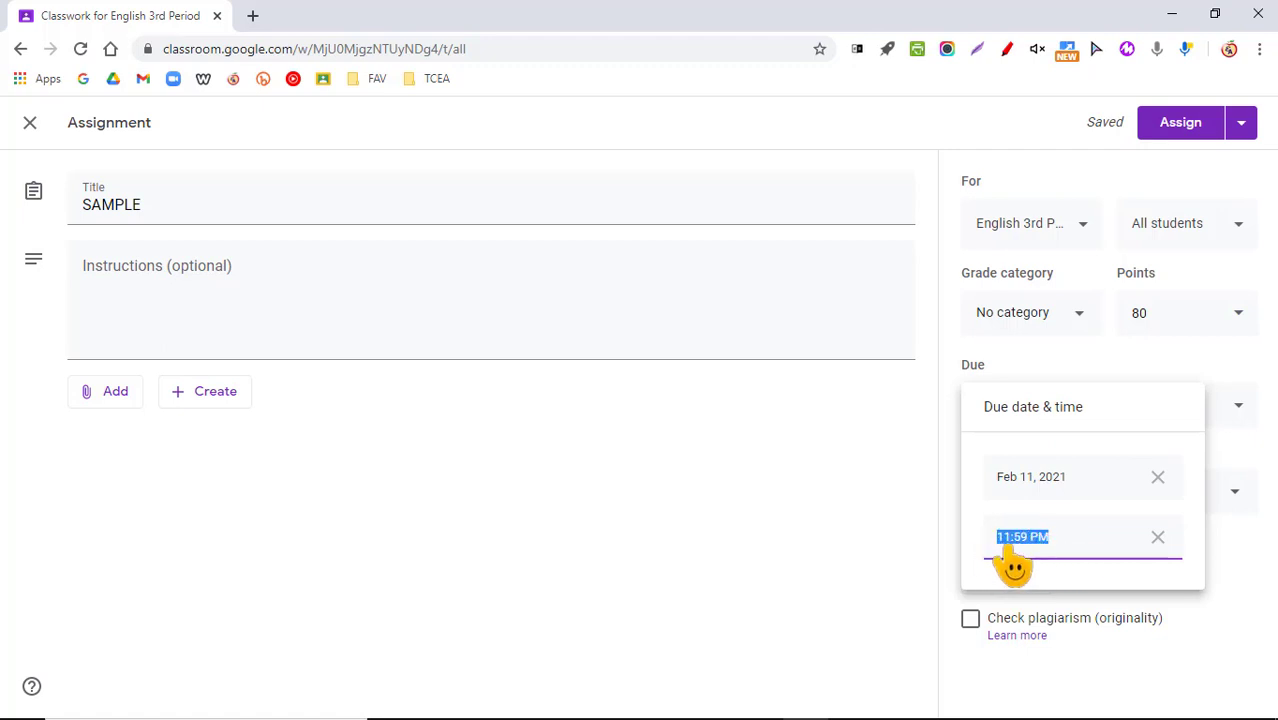
pyautogui.write('9:56 AM')
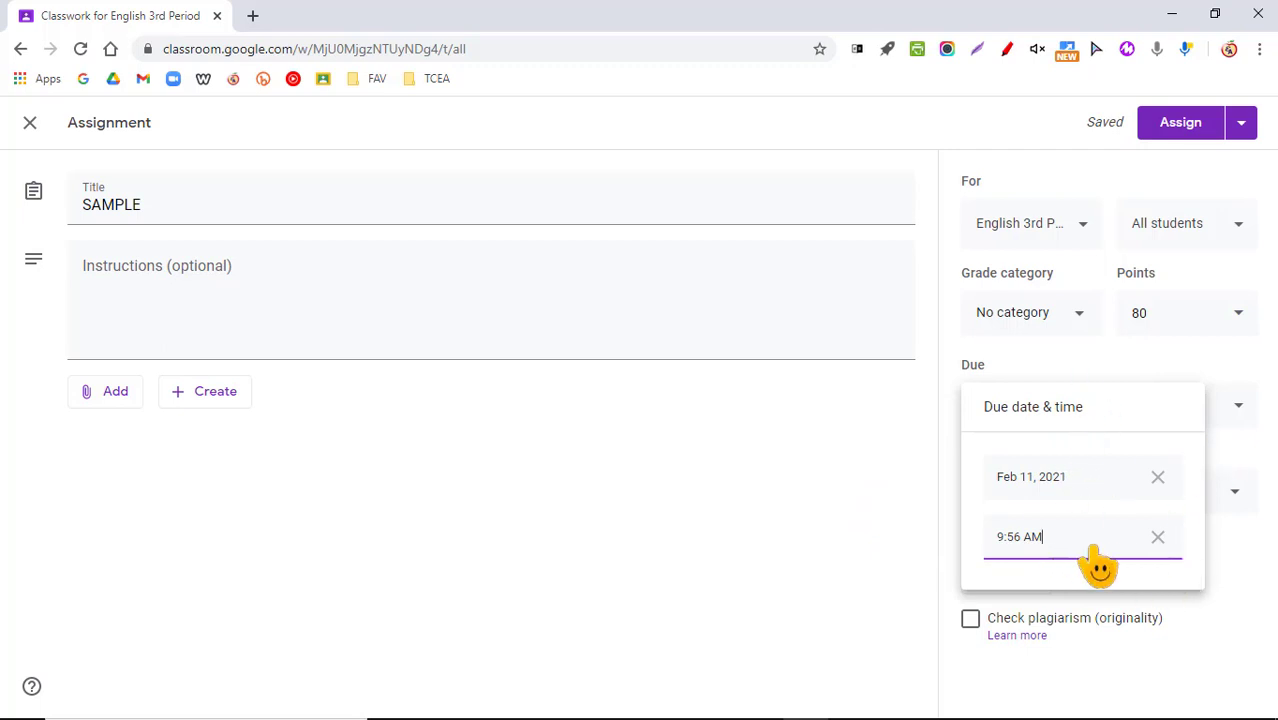
pyautogui.click(704, 436)
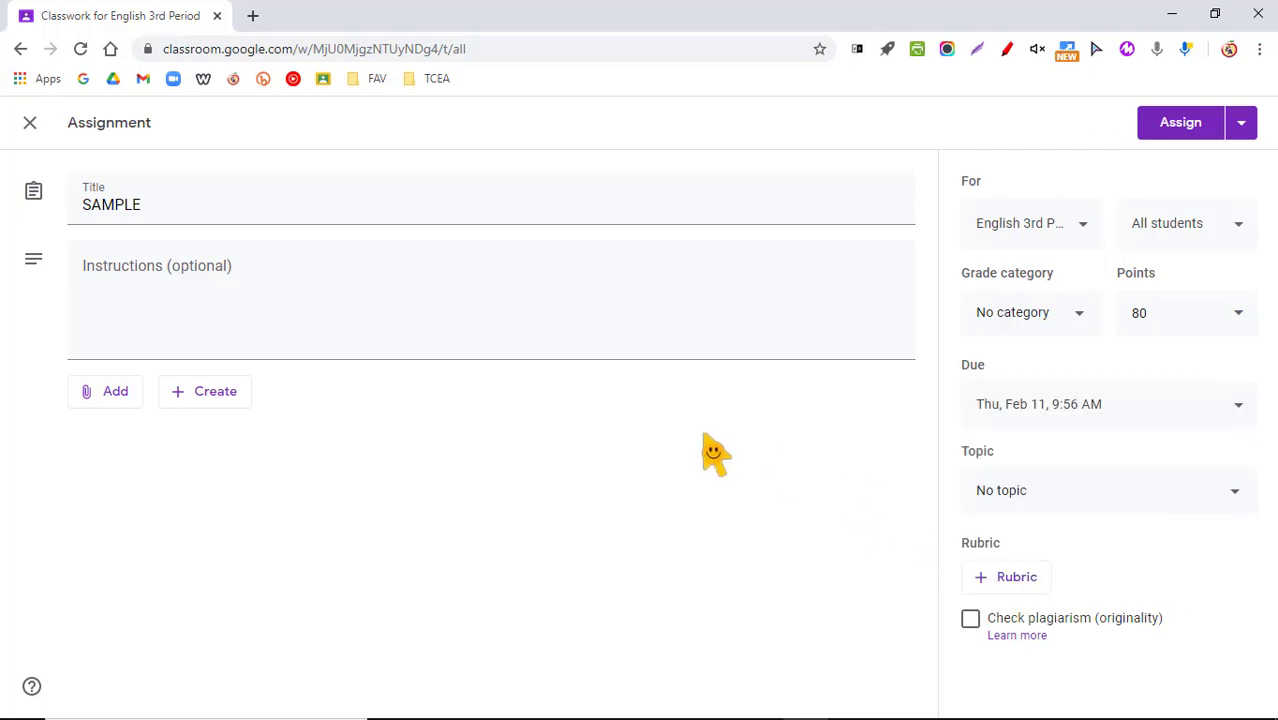
pyautogui.click(1062, 413)
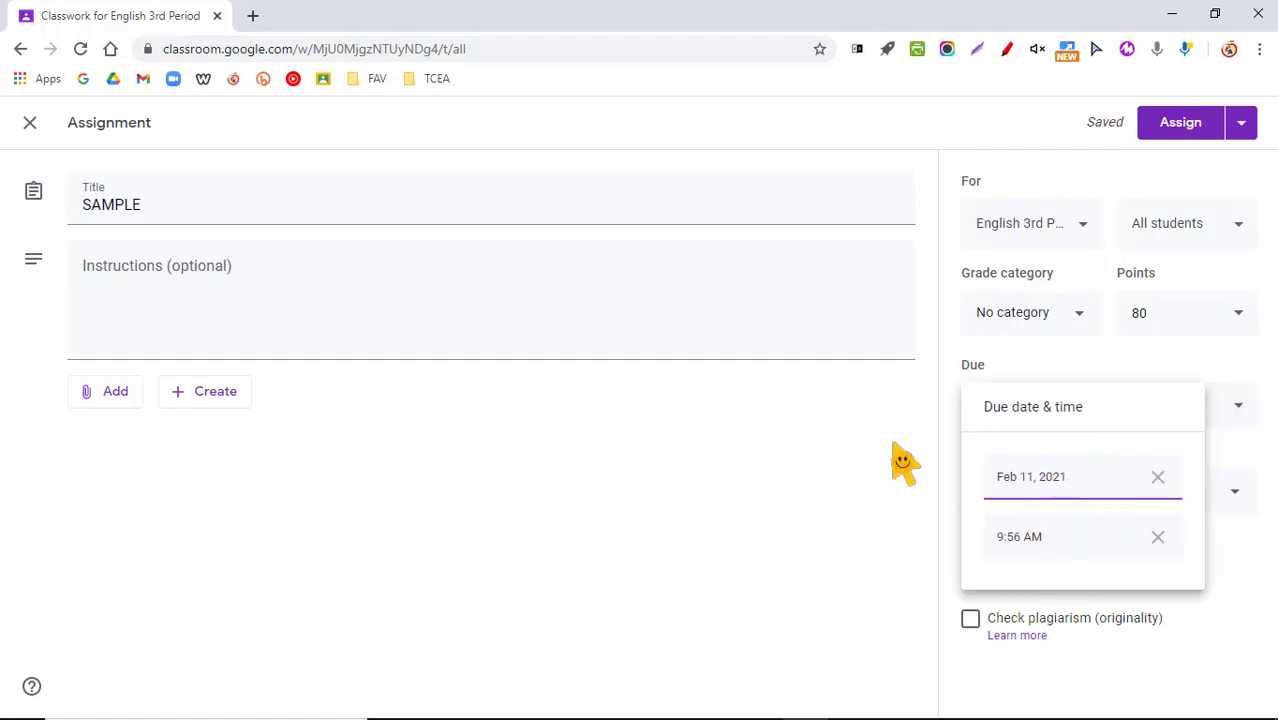
pyautogui.click(1157, 537)
pyautogui.click(856, 499)
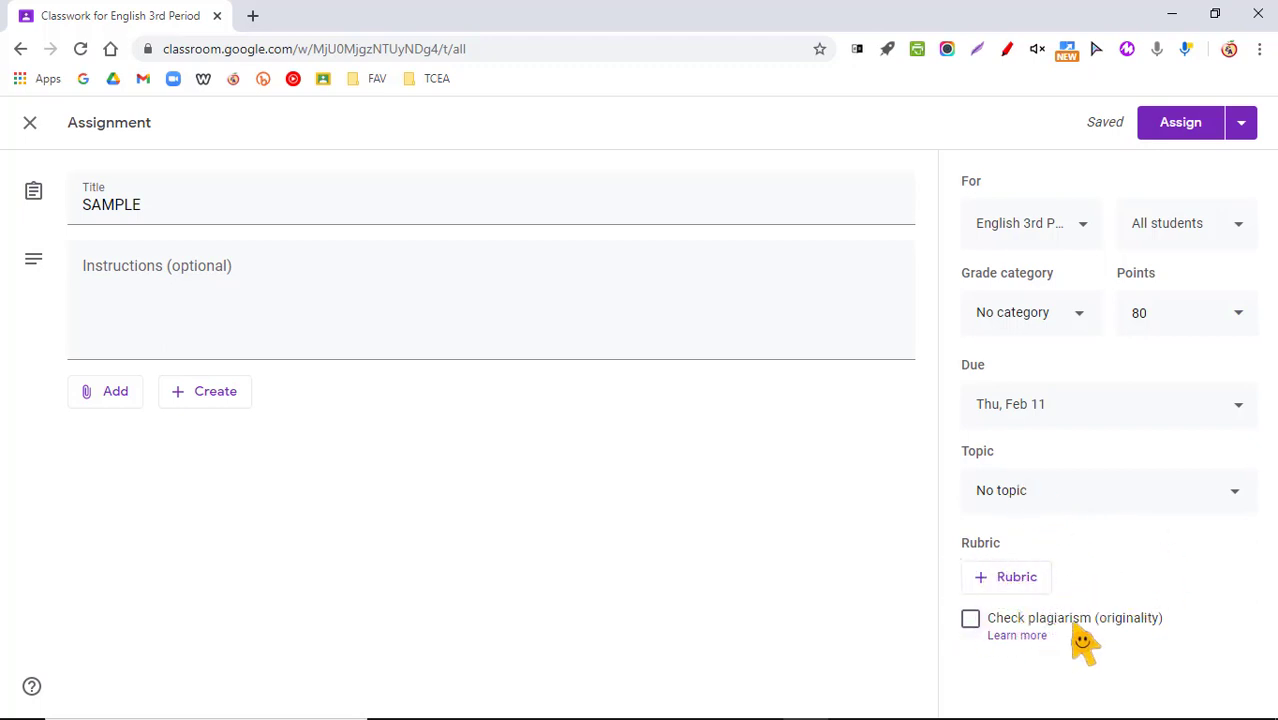
# Start enabling the plagiarism check and read the linked help article on turning on originality reports.
pyautogui.click(970, 619)
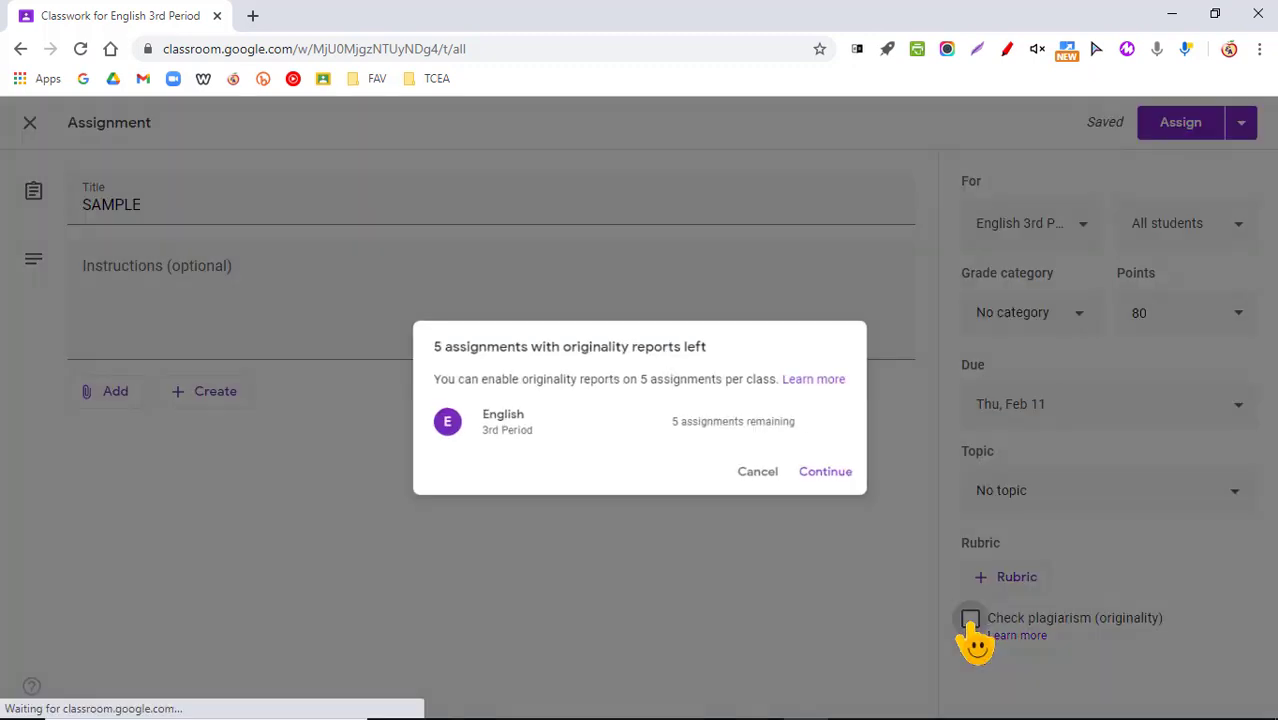
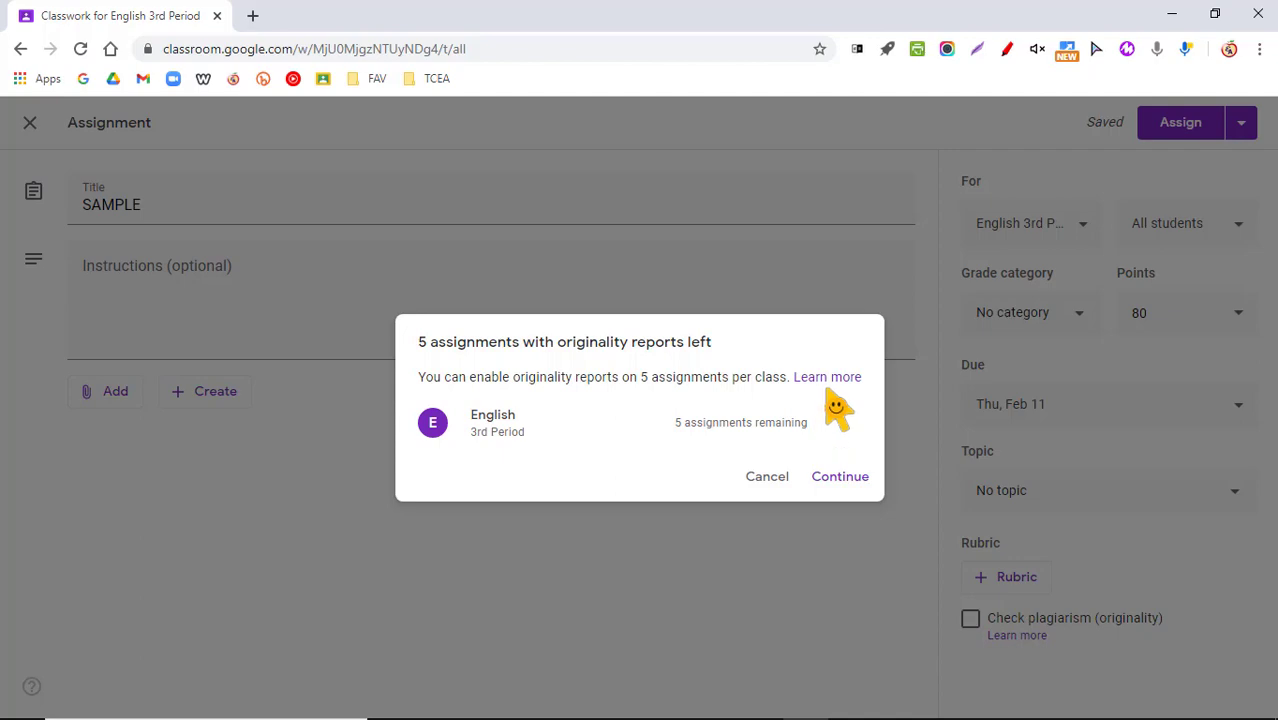
pyautogui.click(828, 378)
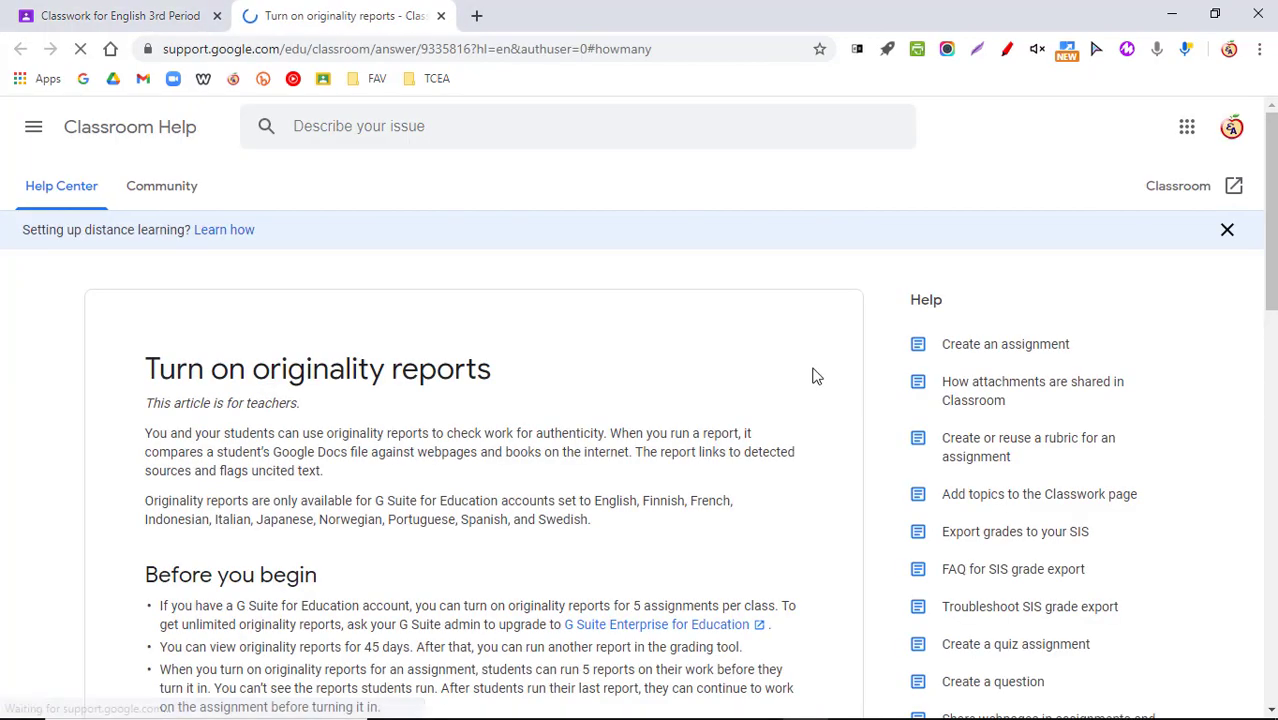
pyautogui.scroll(-4, 665, 410)
pyautogui.scroll(-1, 672, 418)
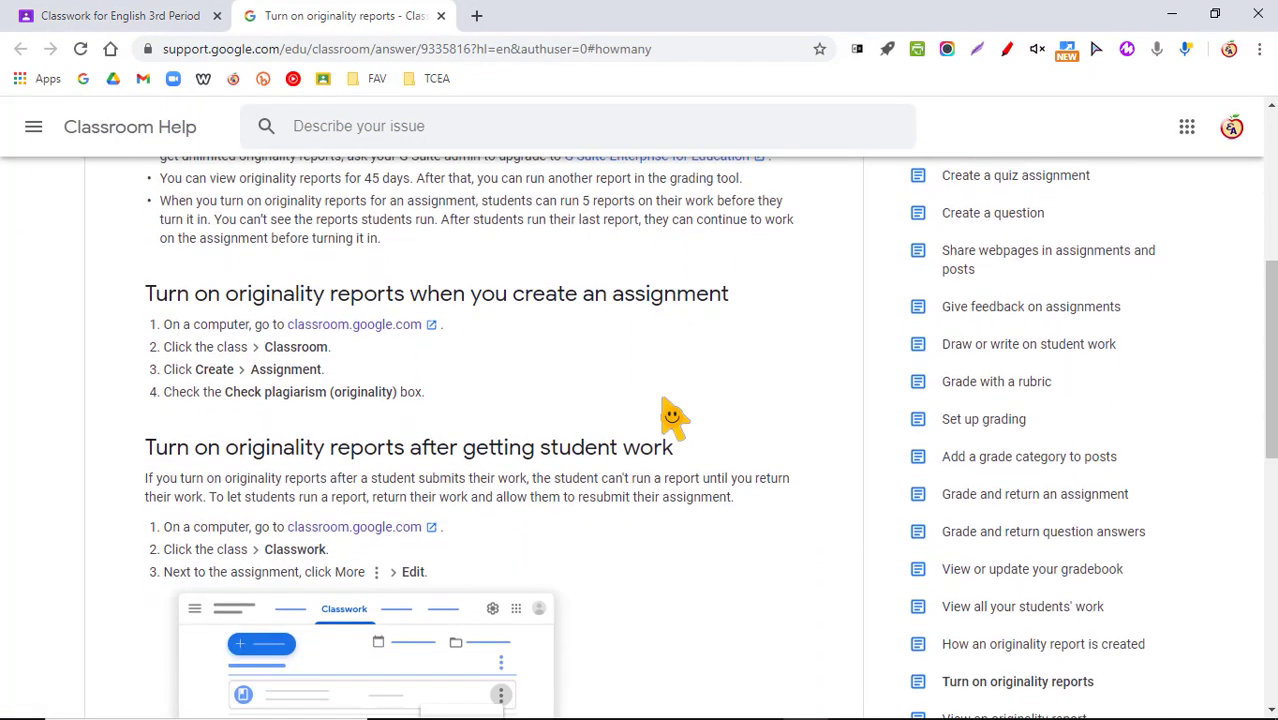
pyautogui.scroll(-6, 672, 418)
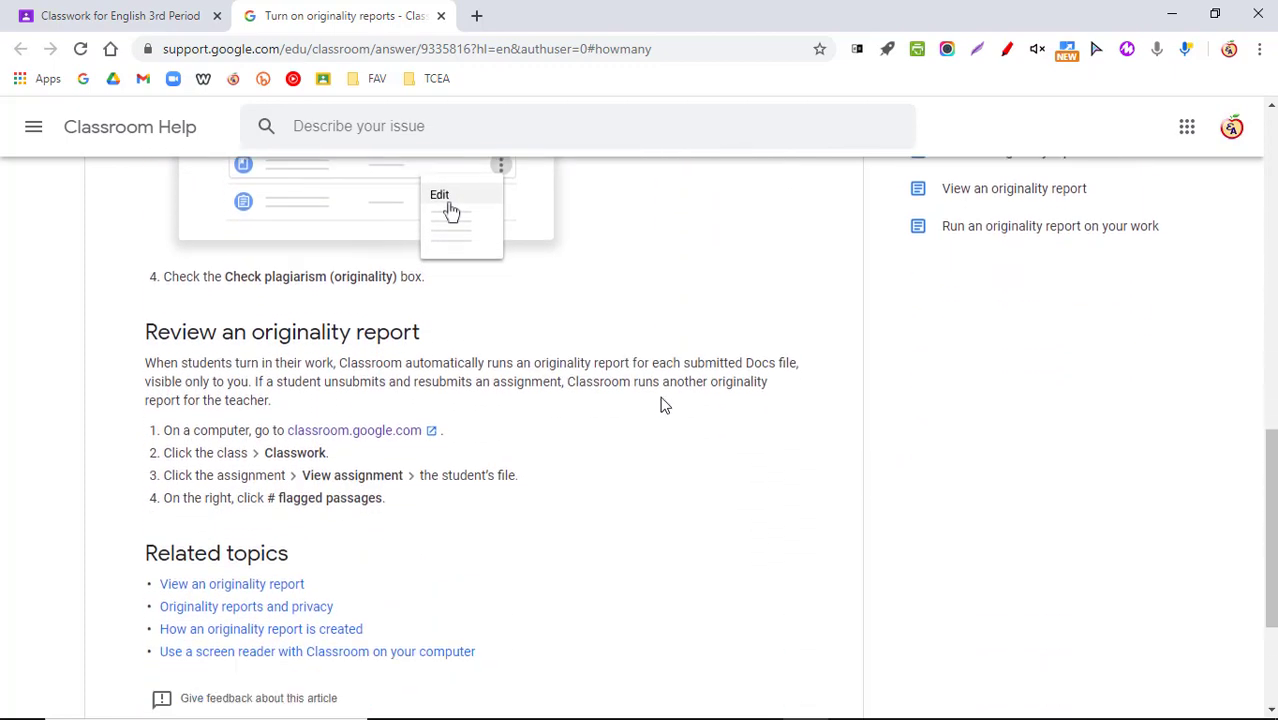
pyautogui.scroll(-1, 672, 418)
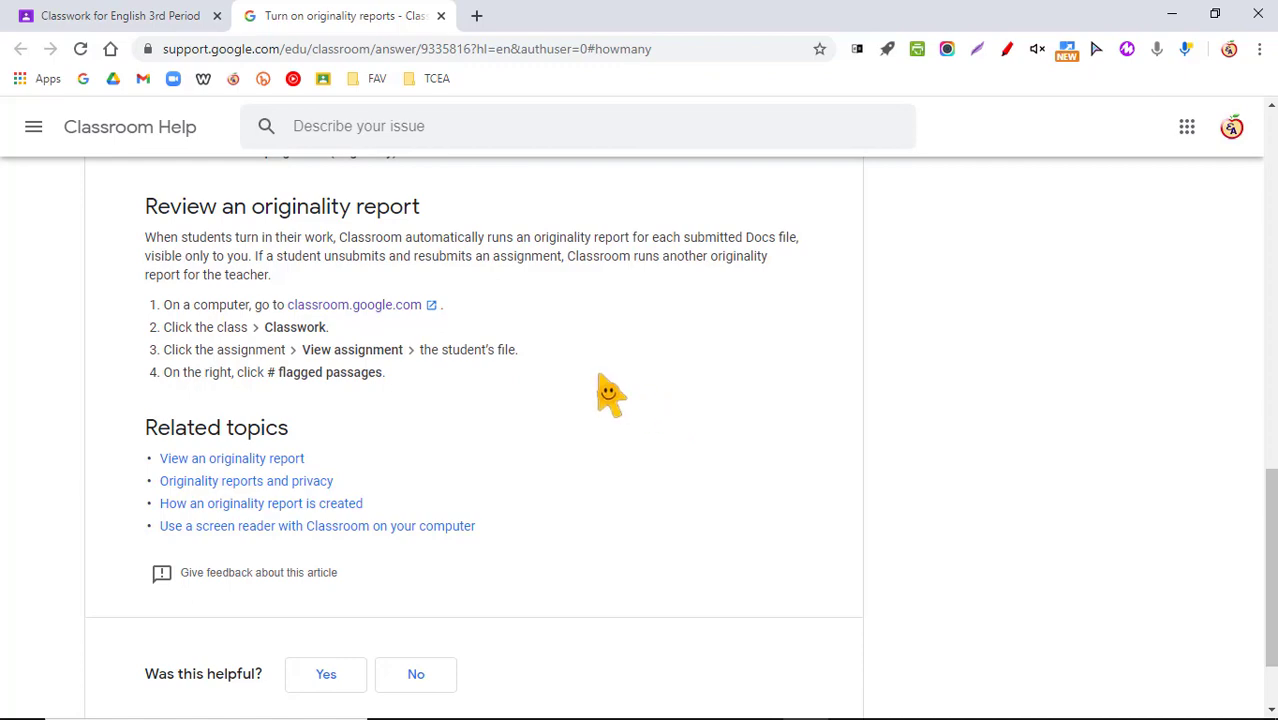
pyautogui.scroll(5, 603, 392)
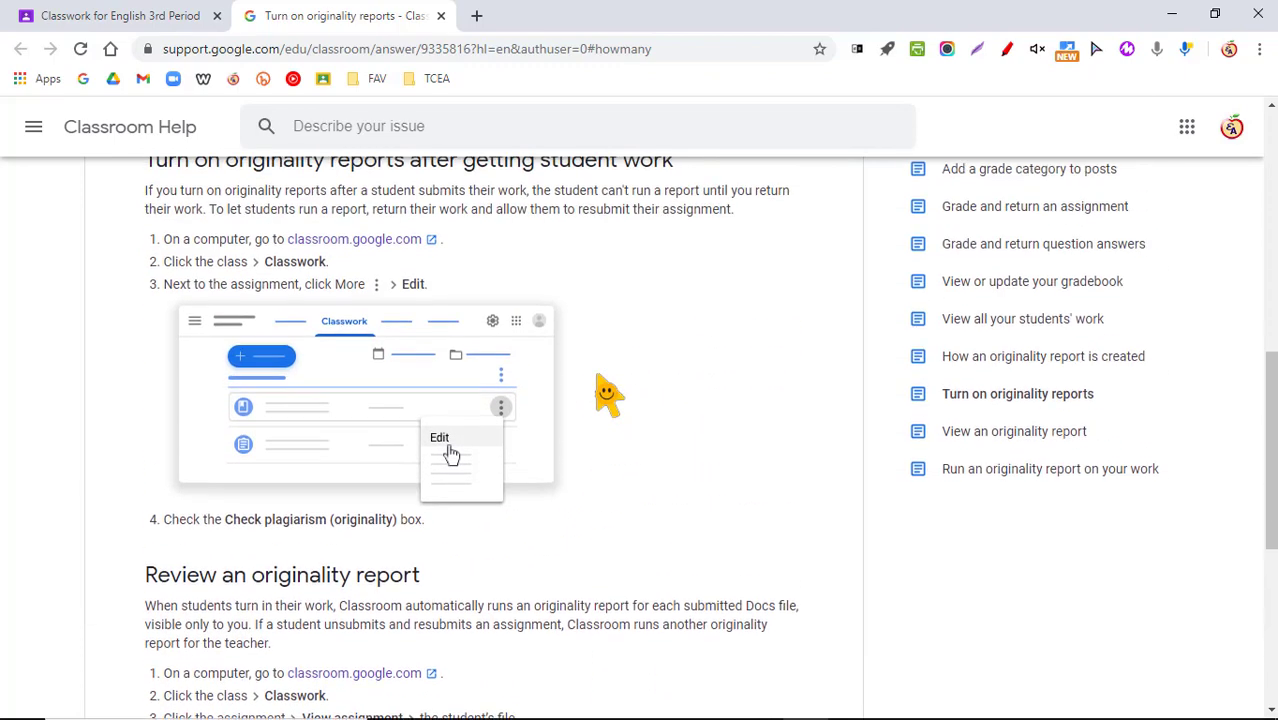
# Close the originality reports help article and cancel enabling the plagiarism check on the assignment.
pyautogui.click(441, 16)
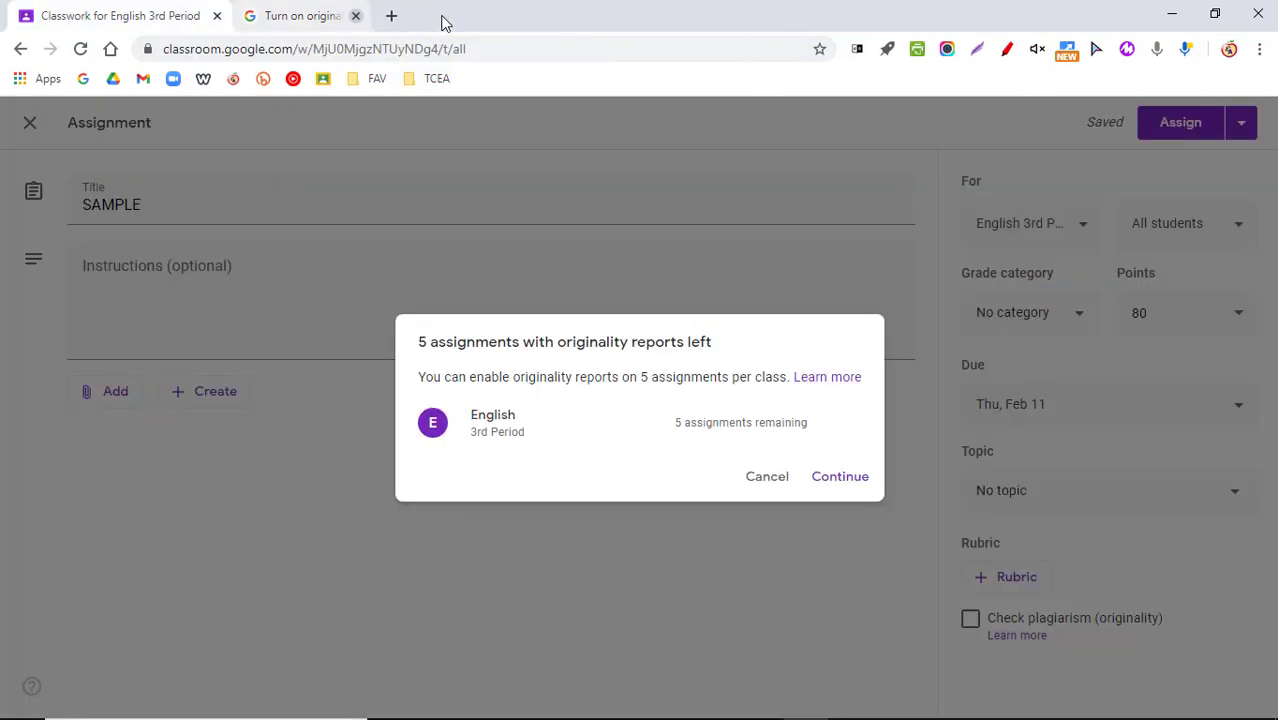
pyautogui.click(762, 478)
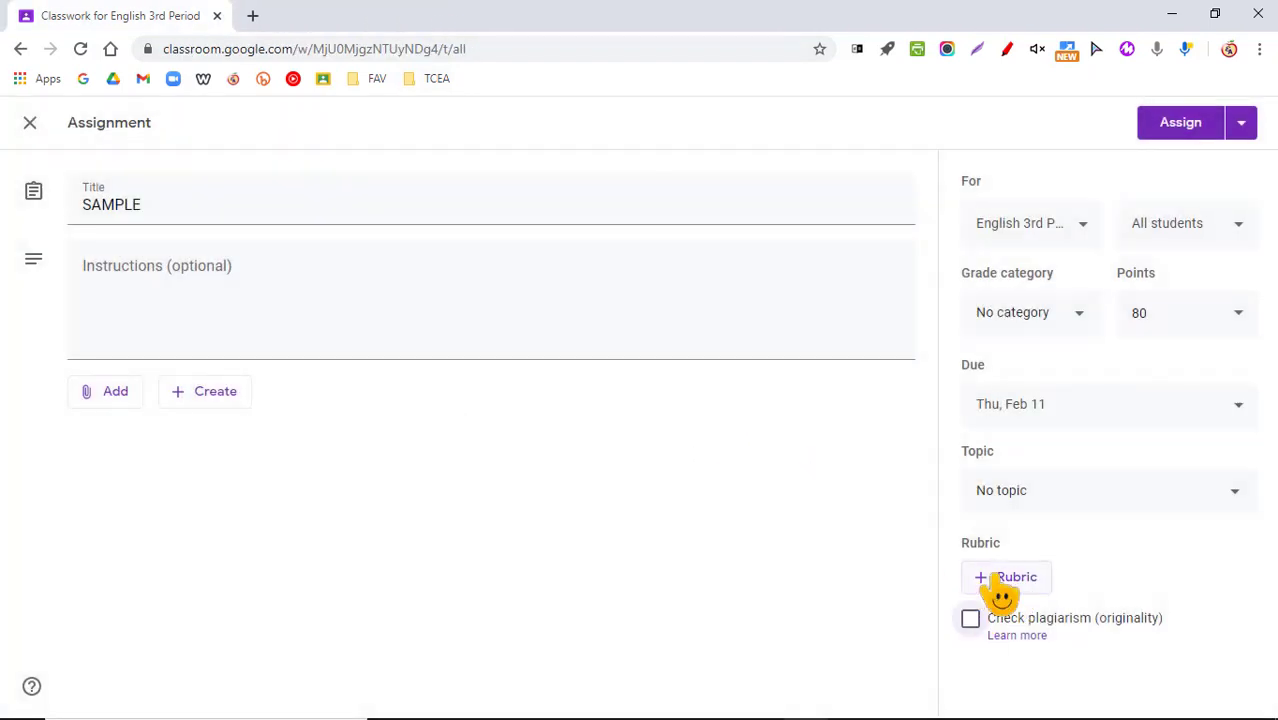
# Look for a reusable rubric in the archived English 2020-2021 1st Period class and leave the rubric selection.
pyautogui.click(1003, 580)
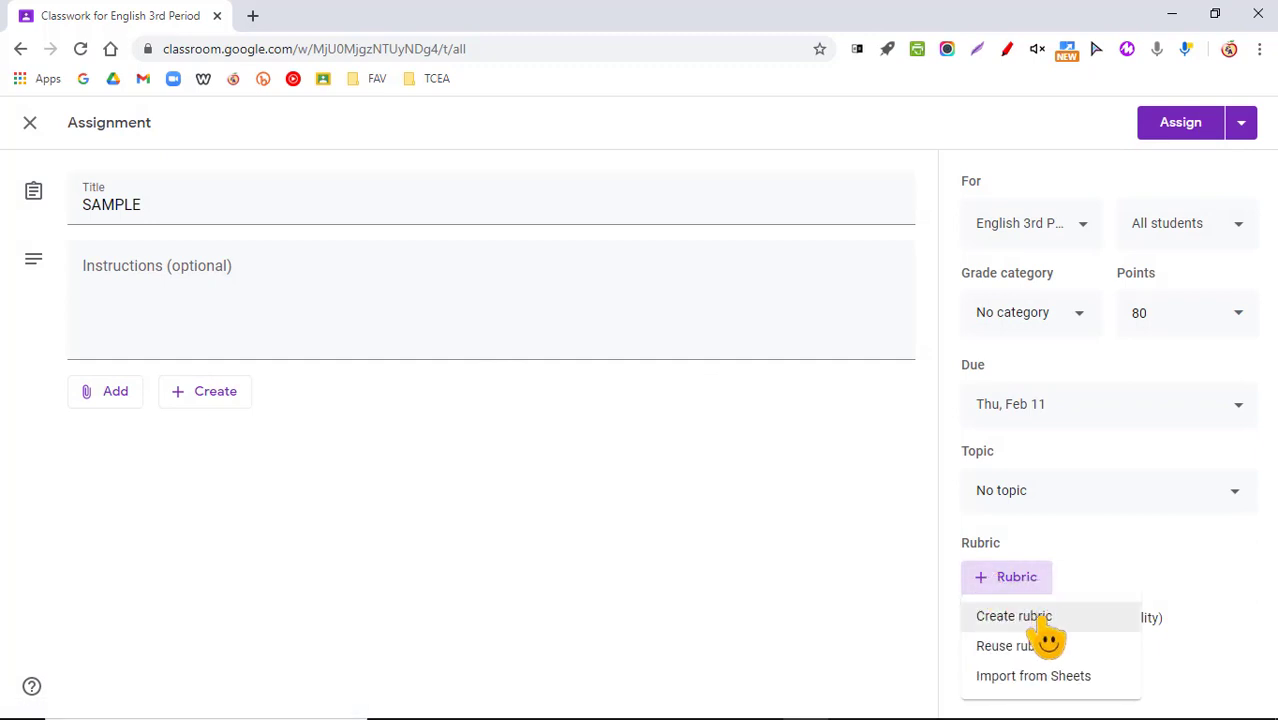
pyautogui.click(1030, 648)
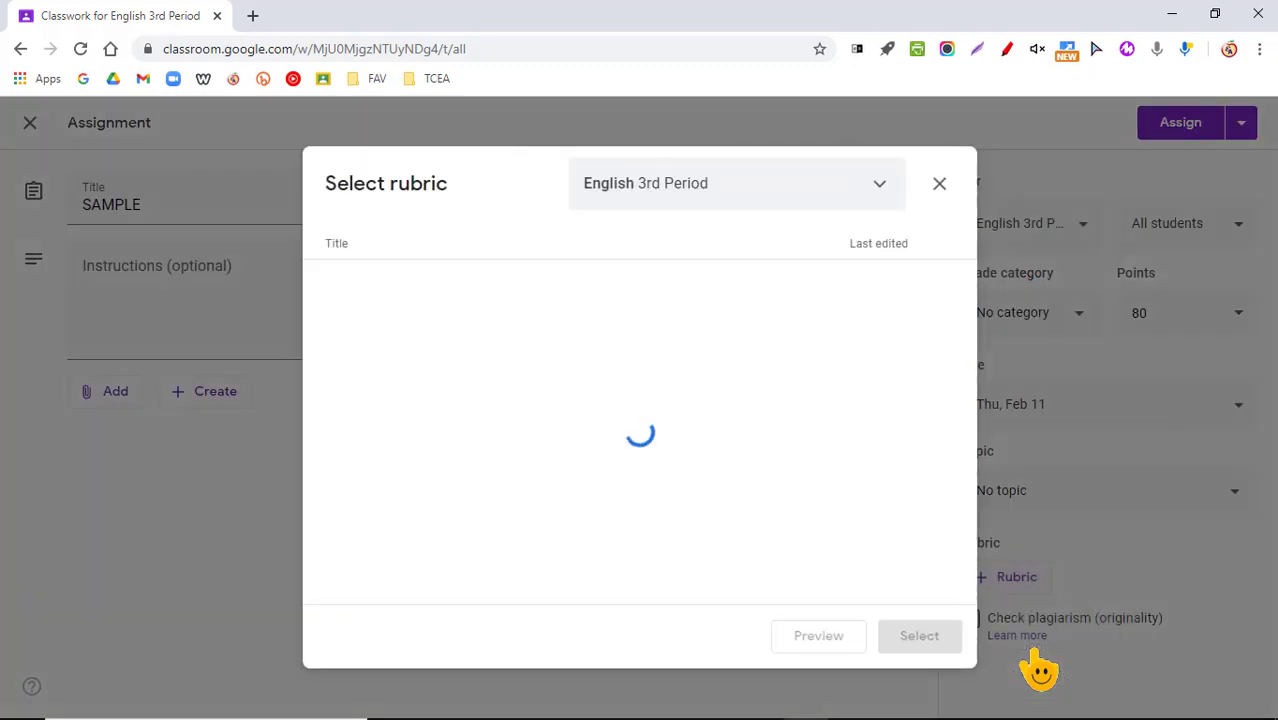
pyautogui.click(648, 186)
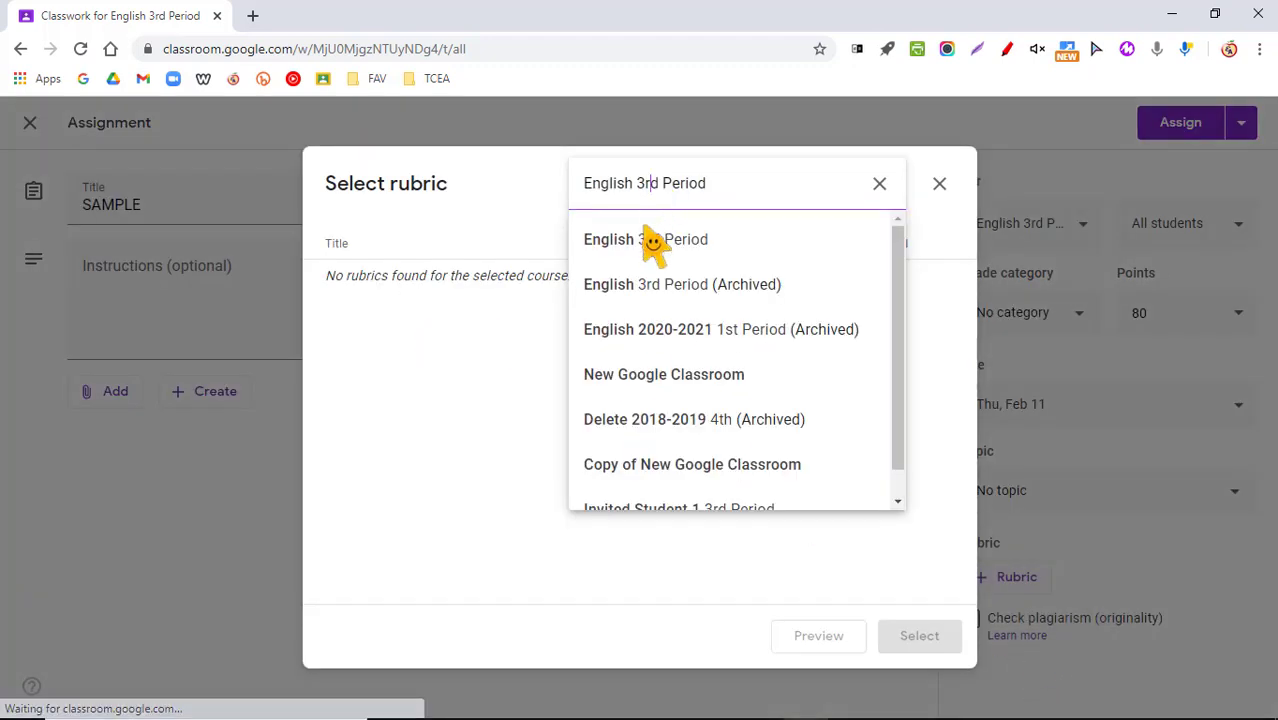
pyautogui.click(665, 327)
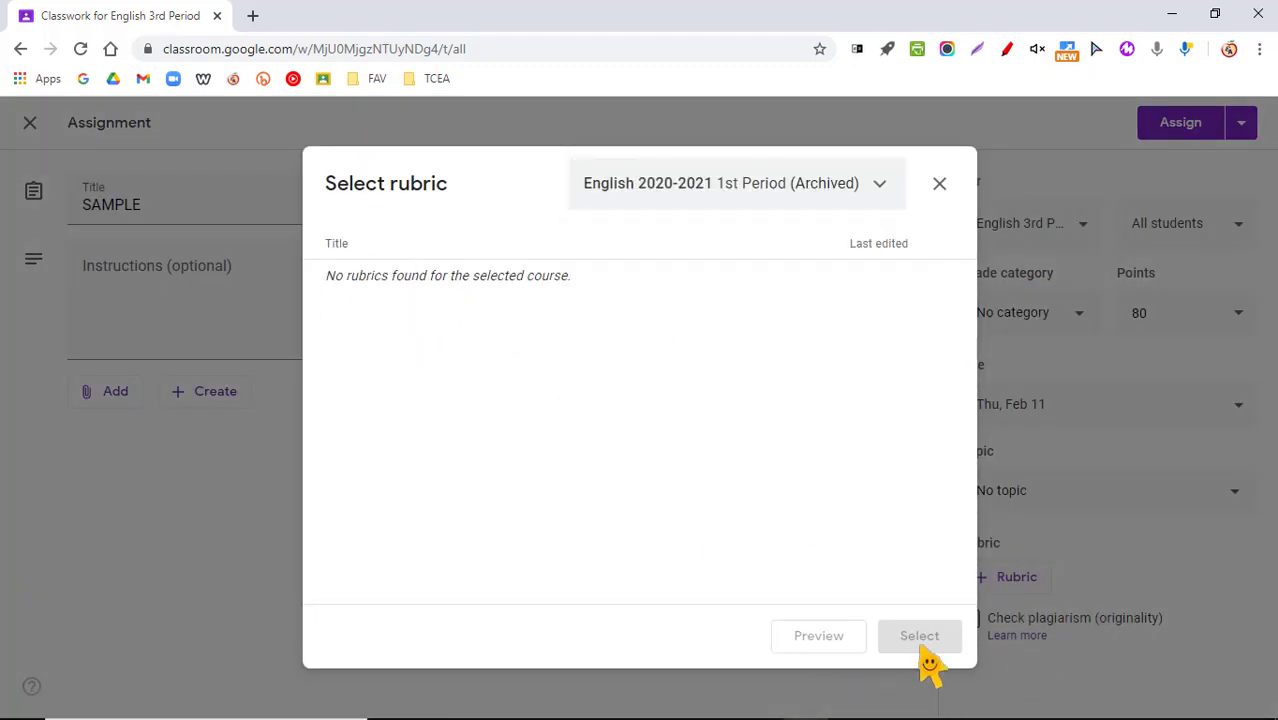
pyautogui.click(939, 183)
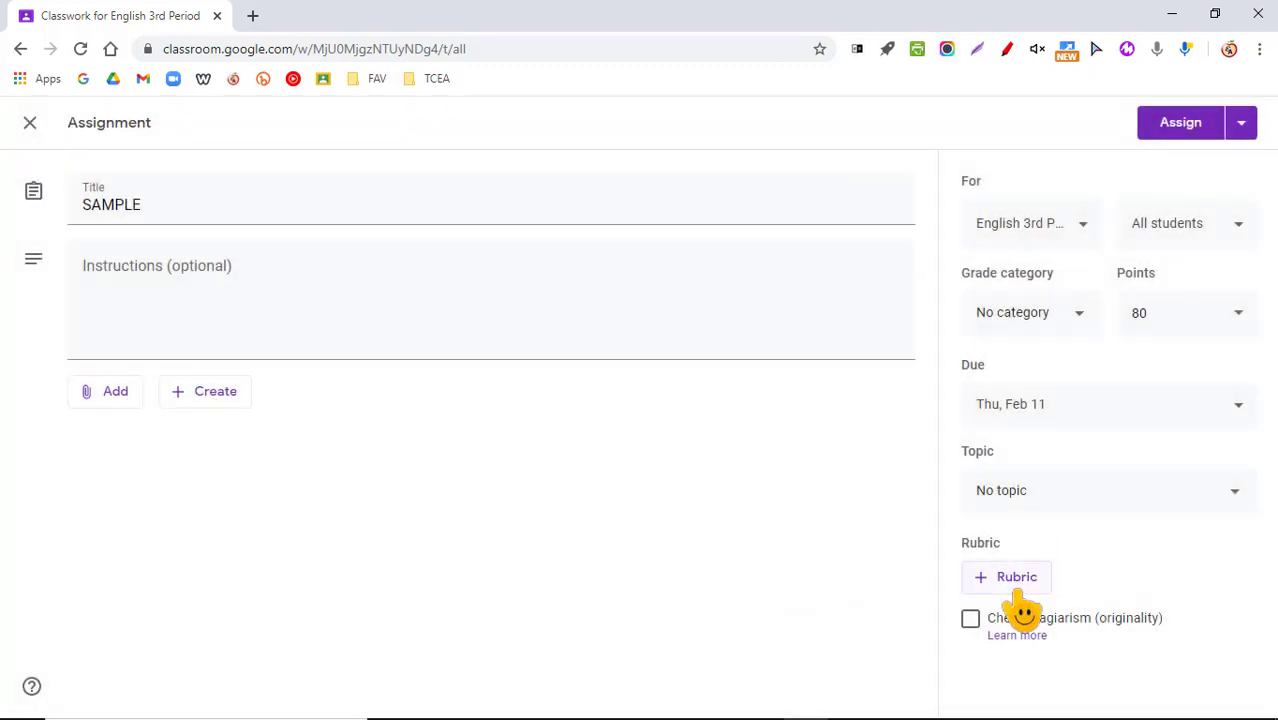
# Start creating a new rubric for the SAMPLE assignment.
pyautogui.click(1018, 588)
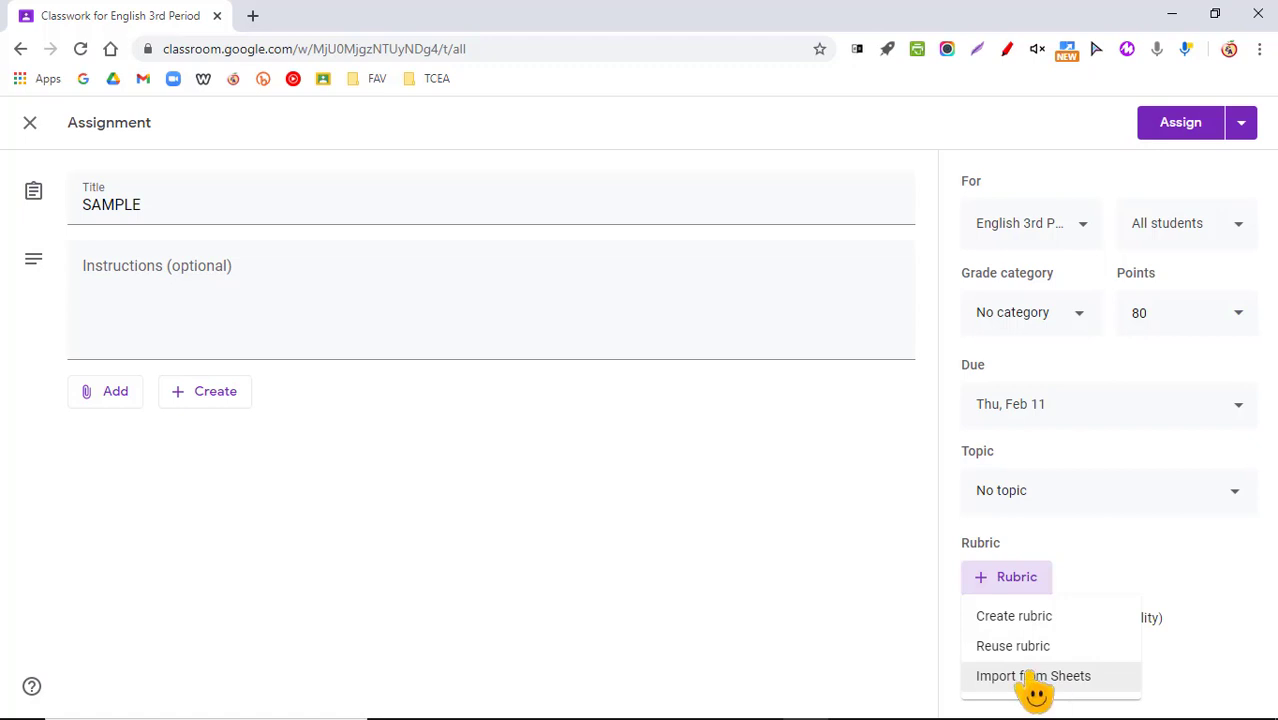
pyautogui.click(1014, 618)
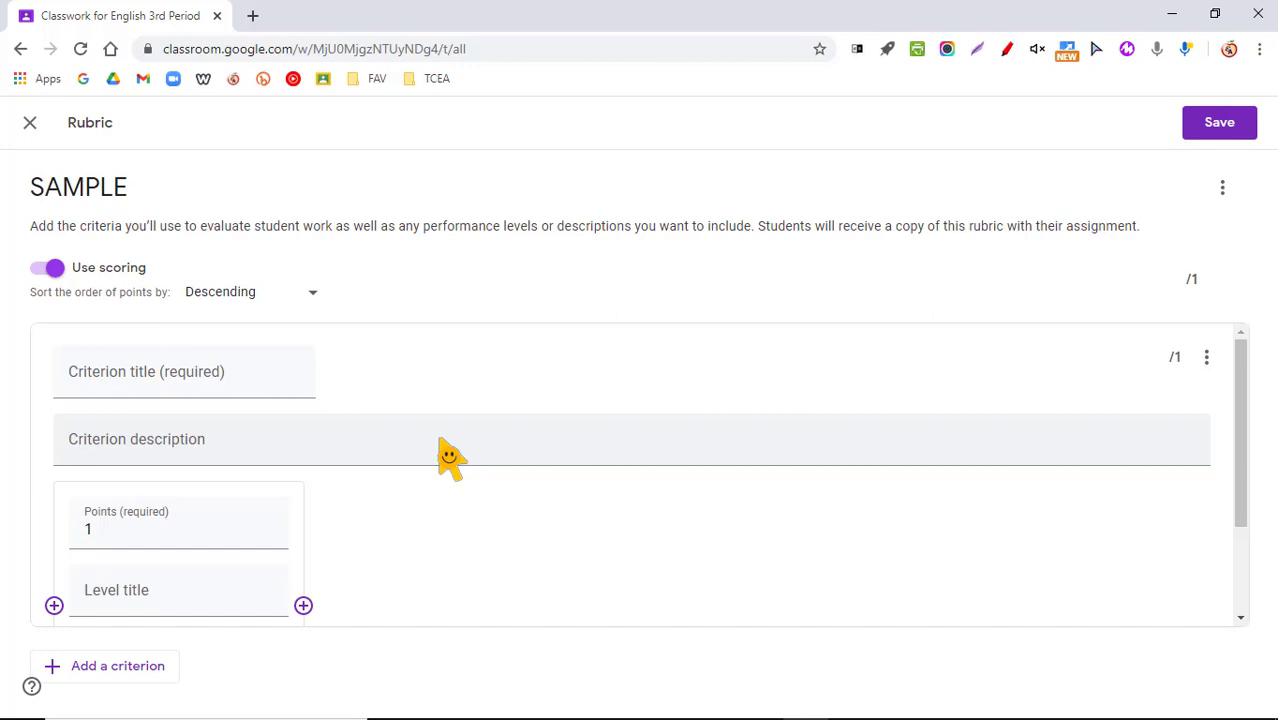
pyautogui.scroll(-1, 335, 518)
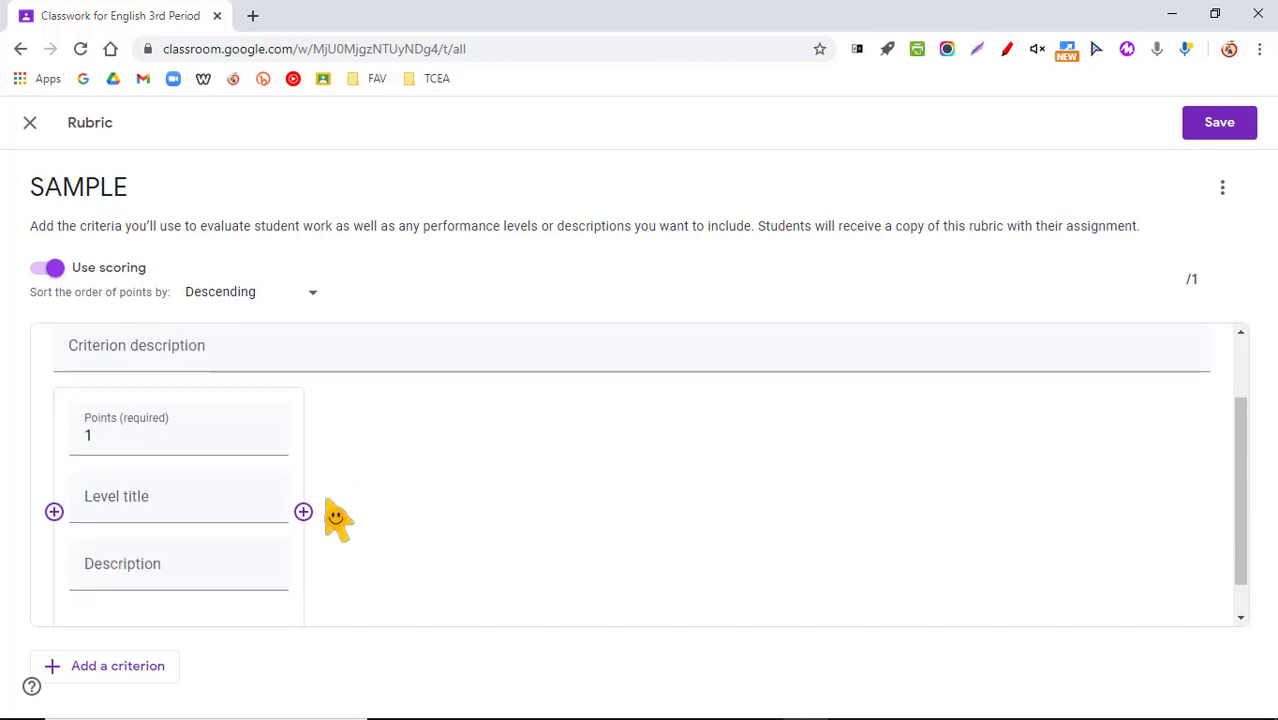
pyautogui.scroll(1, 335, 518)
# Try the Ascending point order on the blank rubric and return it to Descending.
pyautogui.click(248, 306)
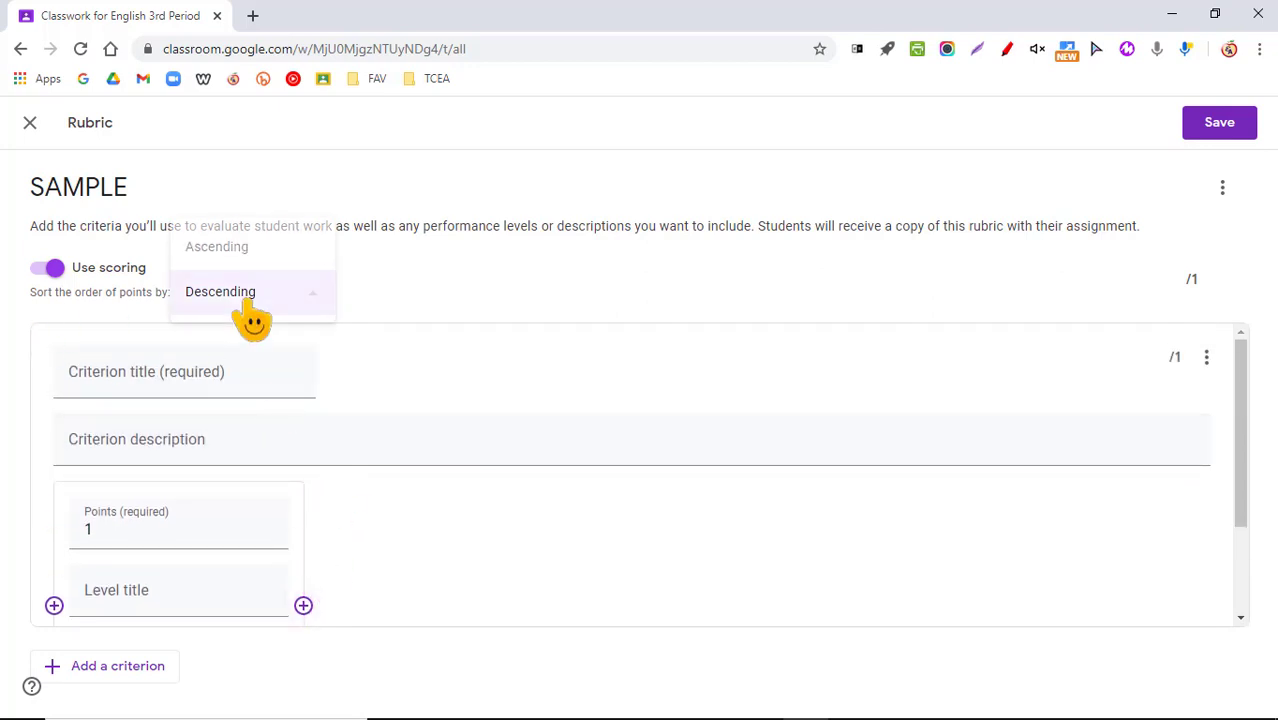
pyautogui.click(244, 252)
pyautogui.click(266, 303)
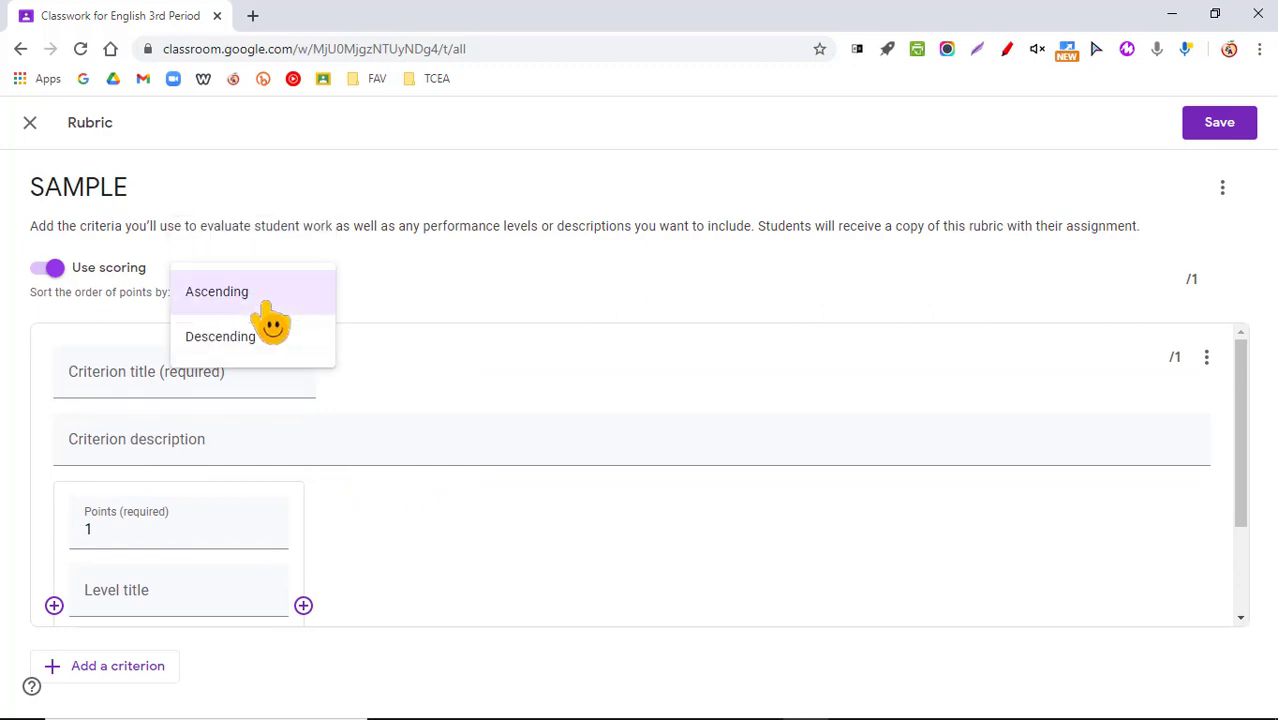
pyautogui.click(244, 340)
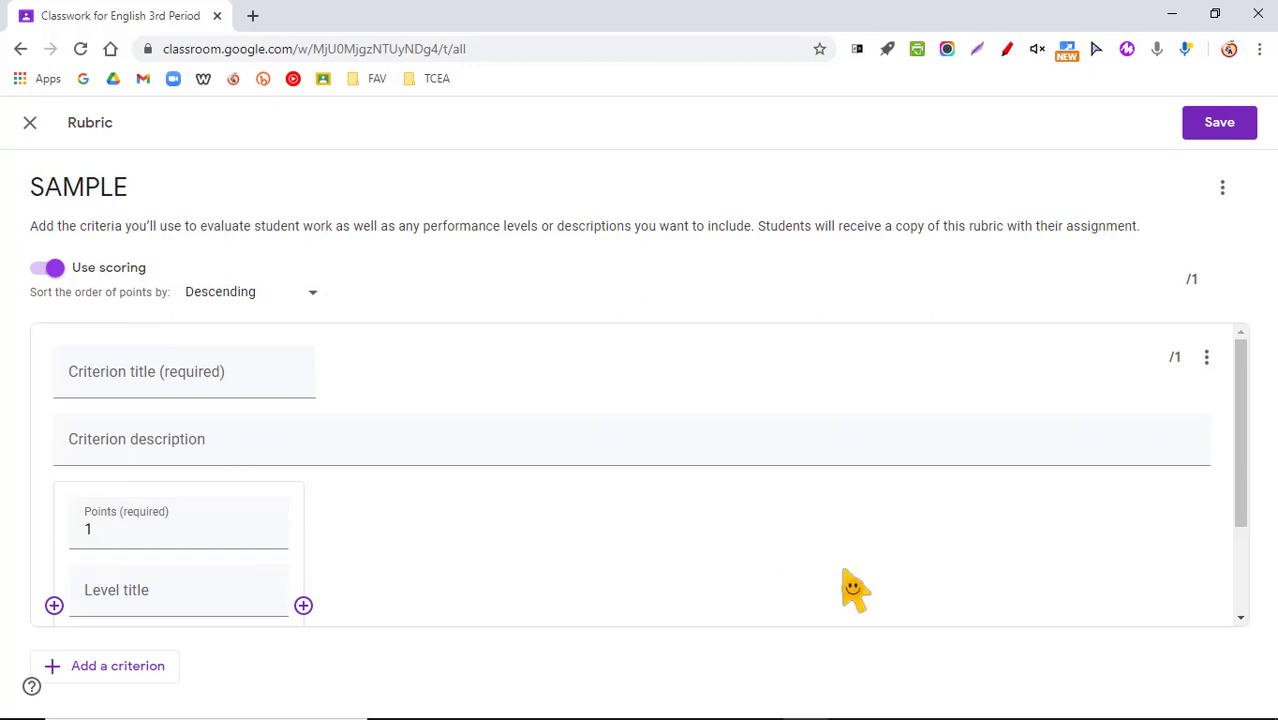
# Title the first rubric criterion "Spelling" and enter "spelling" as its description.
pyautogui.click(113, 390)
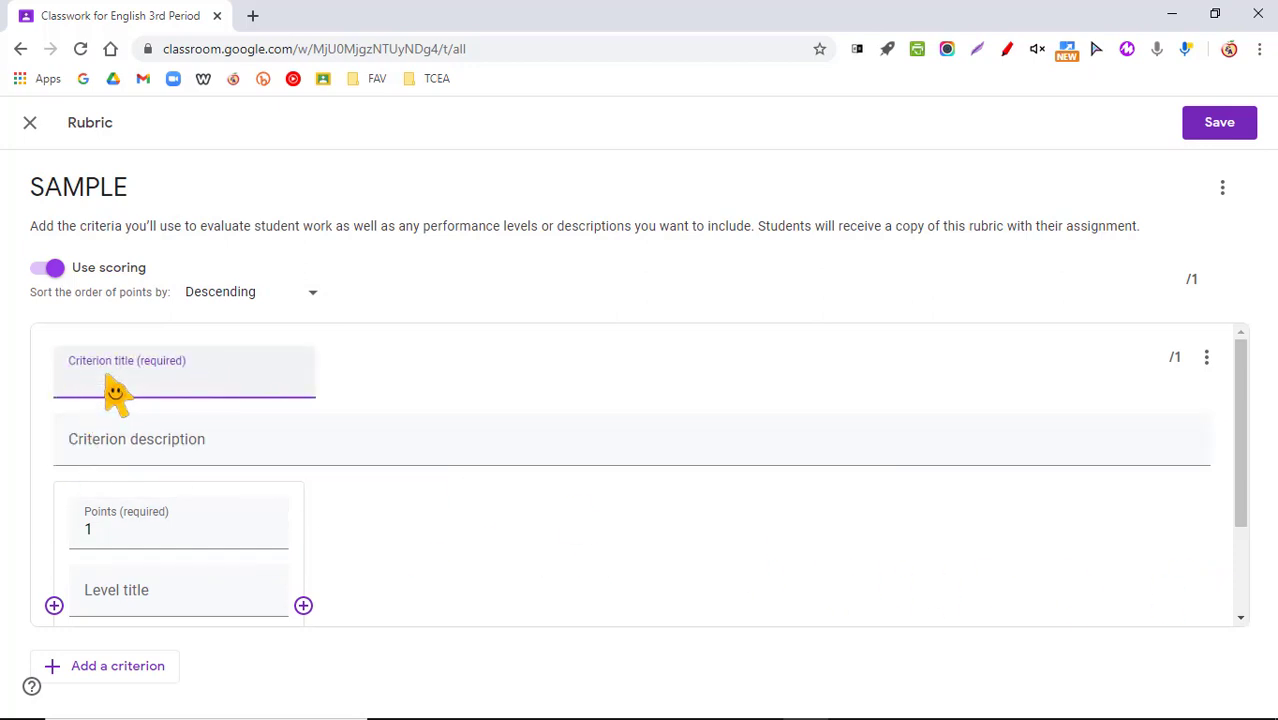
pyautogui.write('Spelling')
pyautogui.press('Tab')
pyautogui.press('Tab')
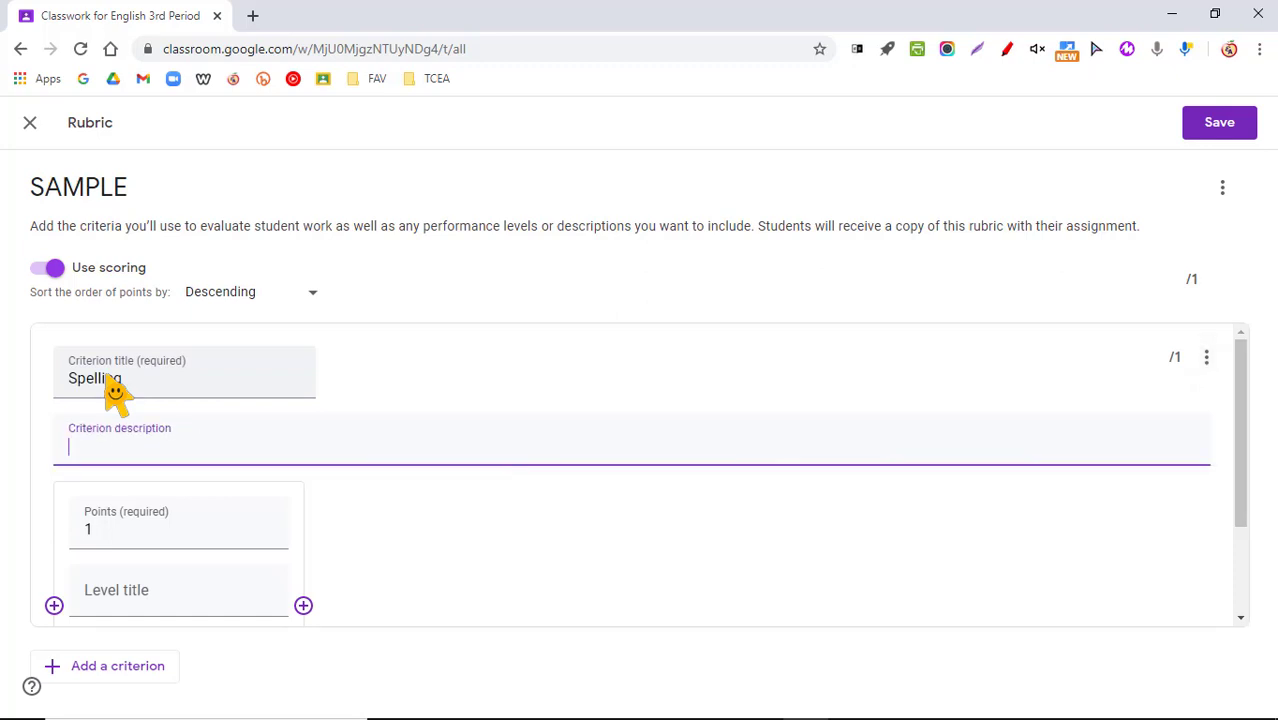
pyautogui.write('spelling')
# Title the 1-point level "worst" with description "bad", and add a 2-point level titled "good" before it.
pyautogui.scroll(-2, 118, 480)
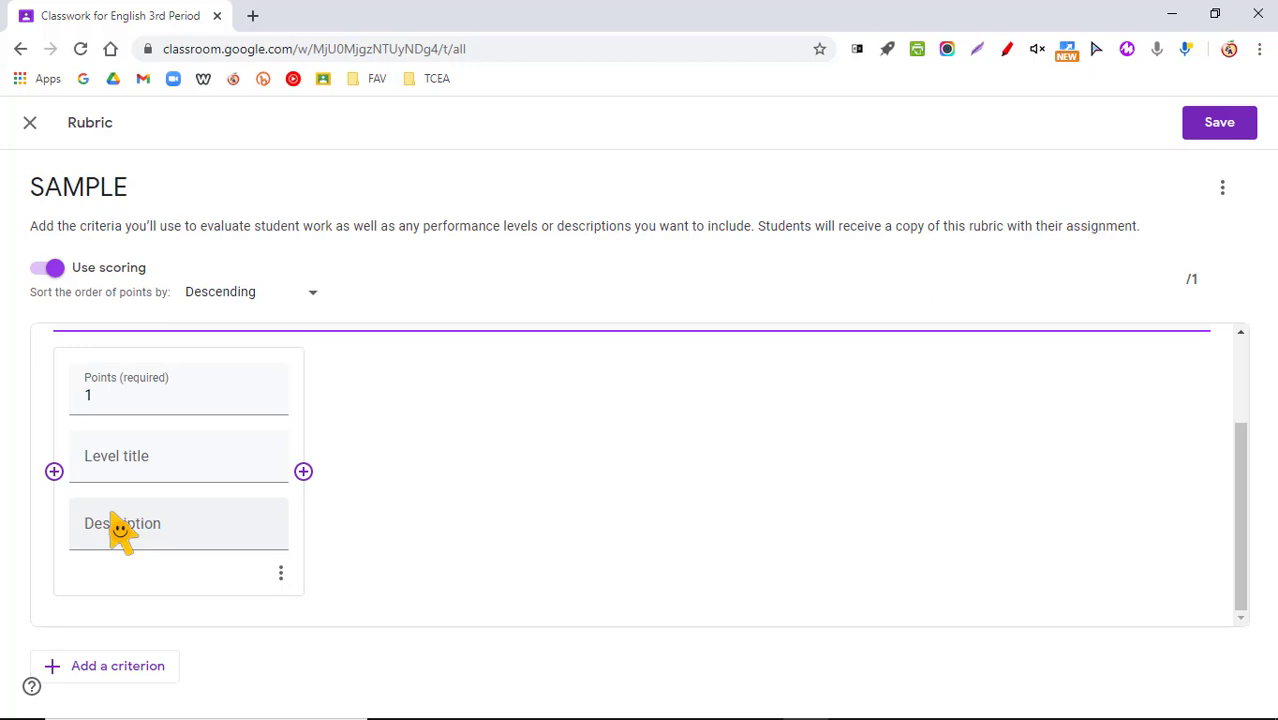
pyautogui.click(118, 528)
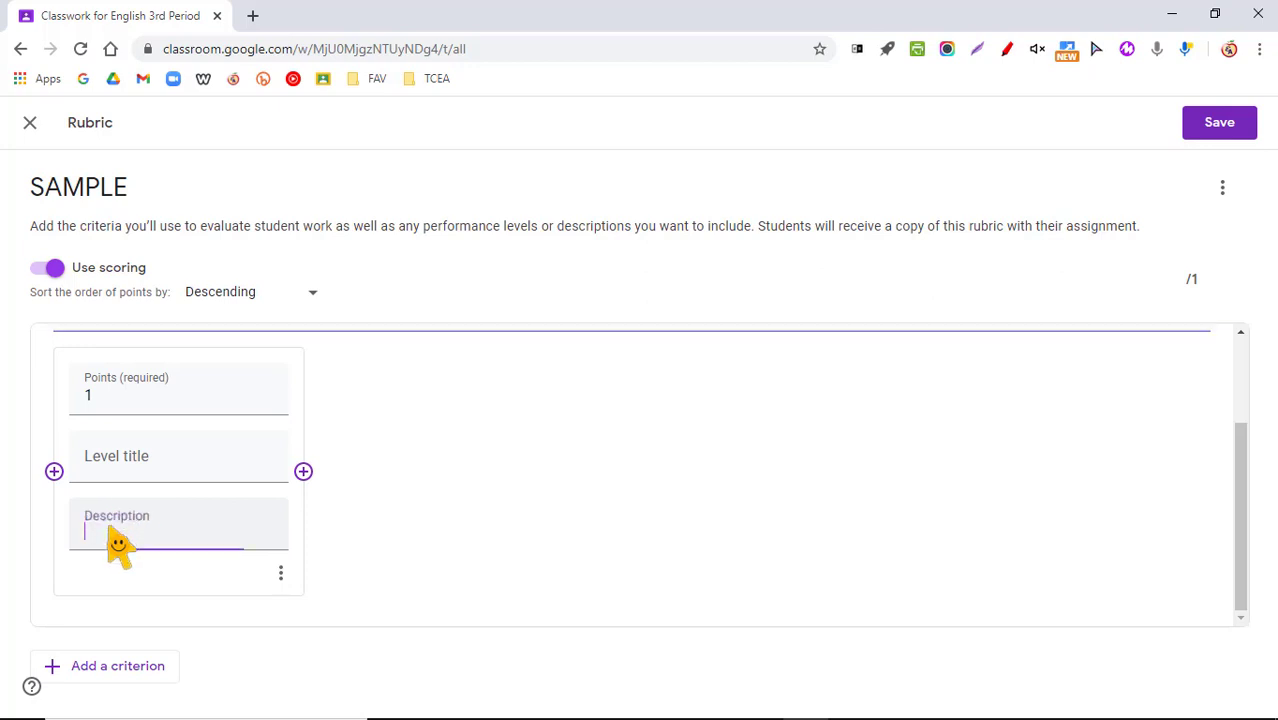
pyautogui.click(121, 475)
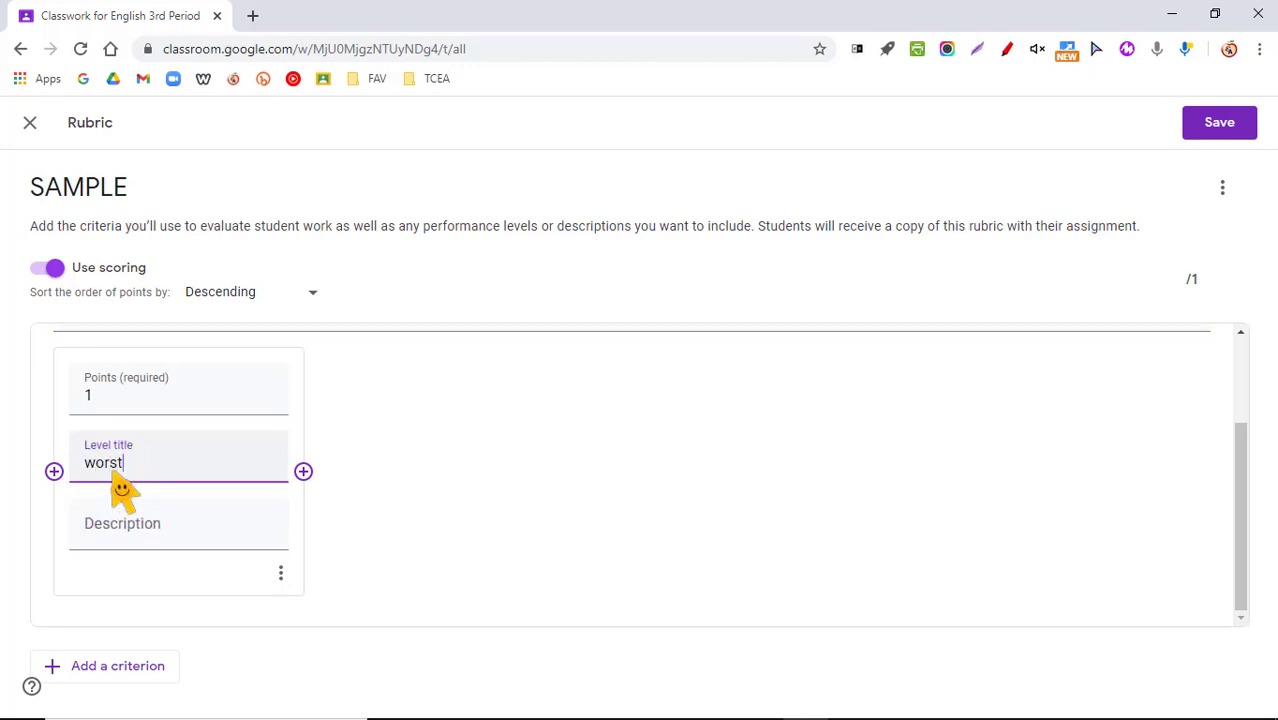
pyautogui.click(116, 542)
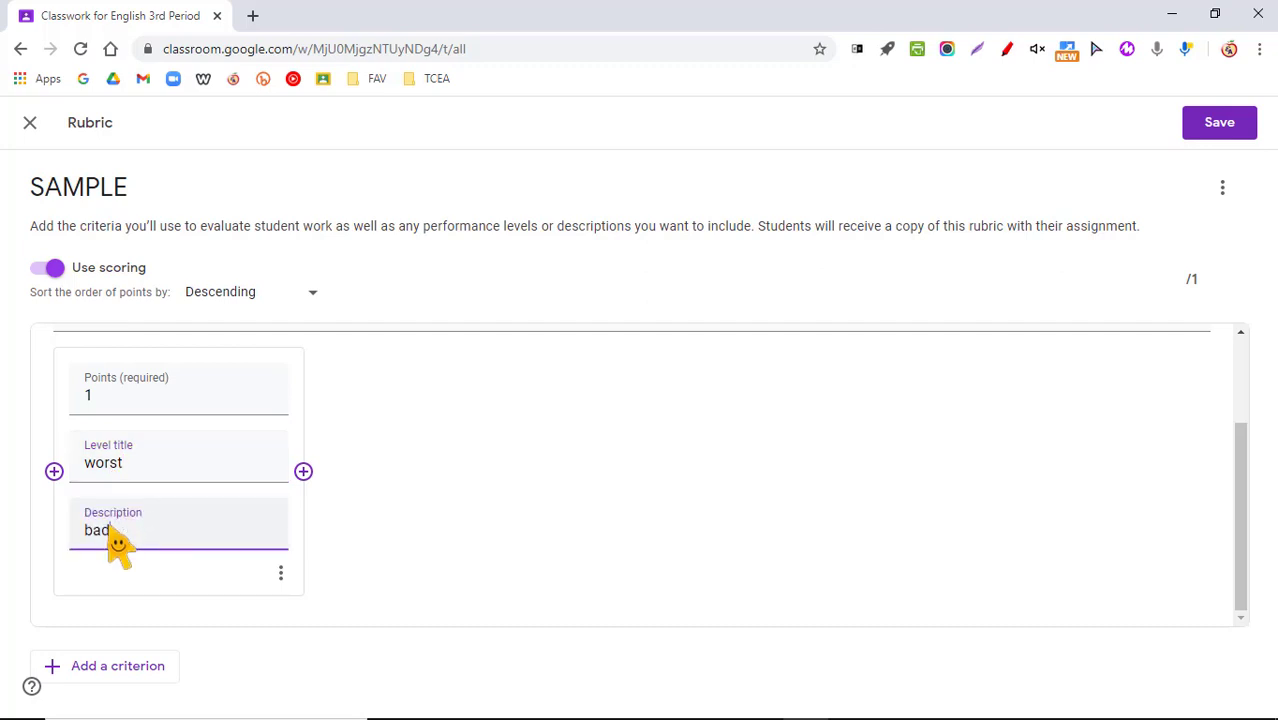
pyautogui.click(54, 473)
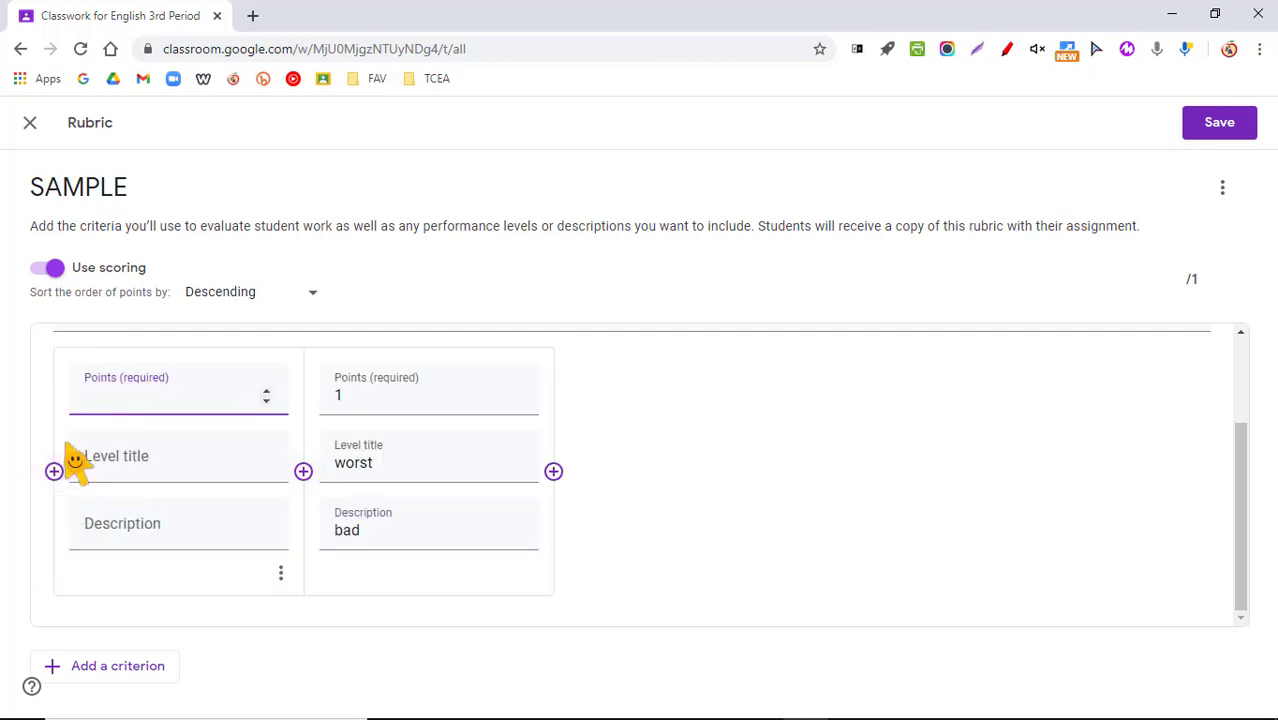
pyautogui.write('2')
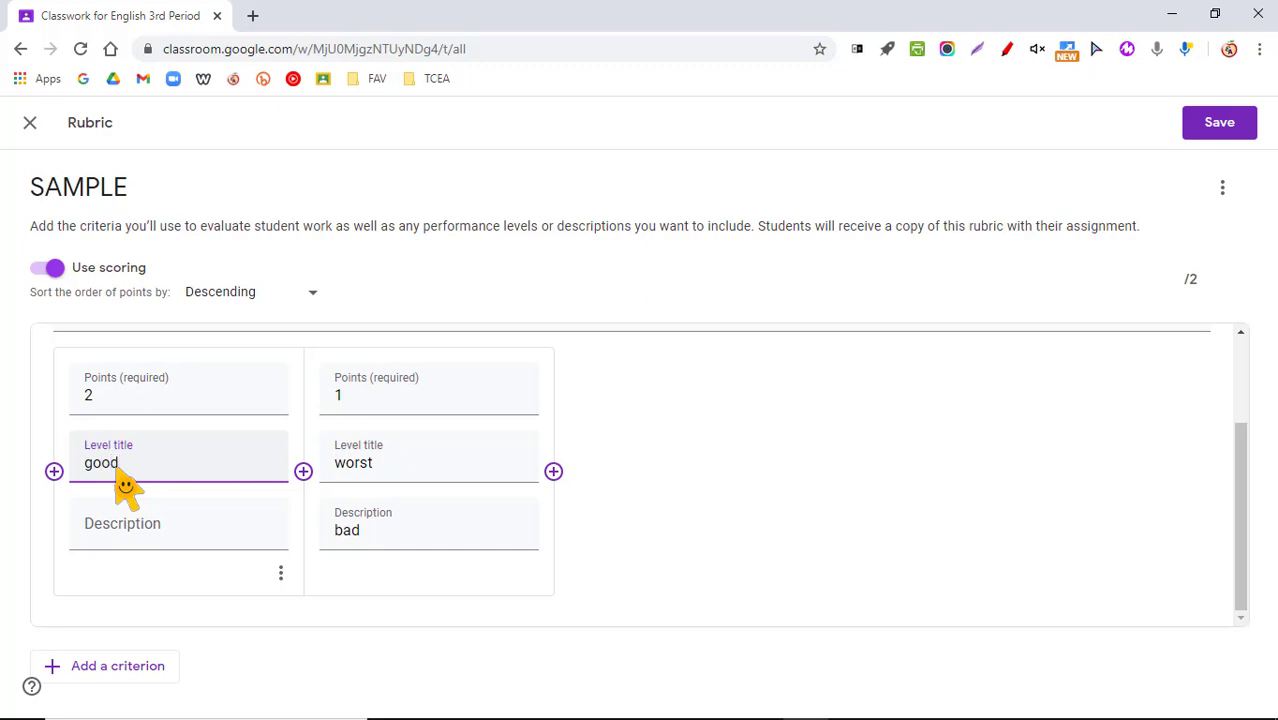
# Try adding a 3-point level before the "good" level and delete that level again.
pyautogui.click(54, 471)
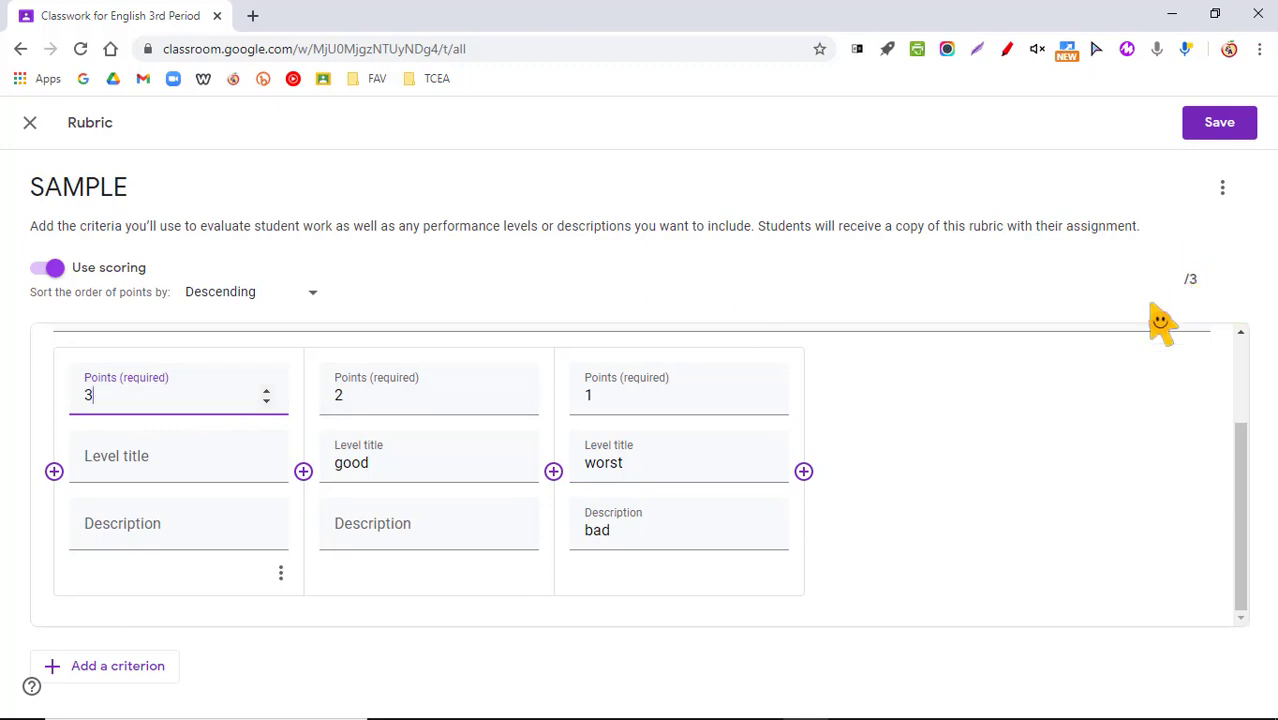
pyautogui.click(281, 572)
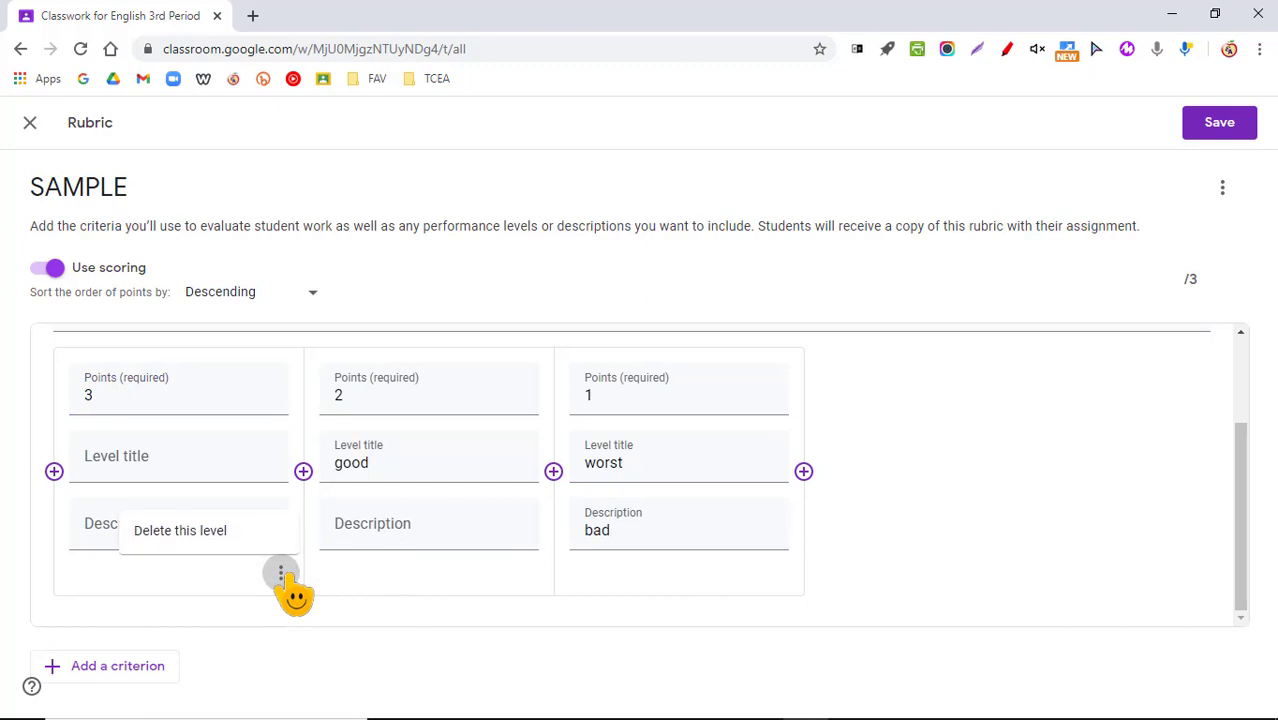
pyautogui.click(230, 538)
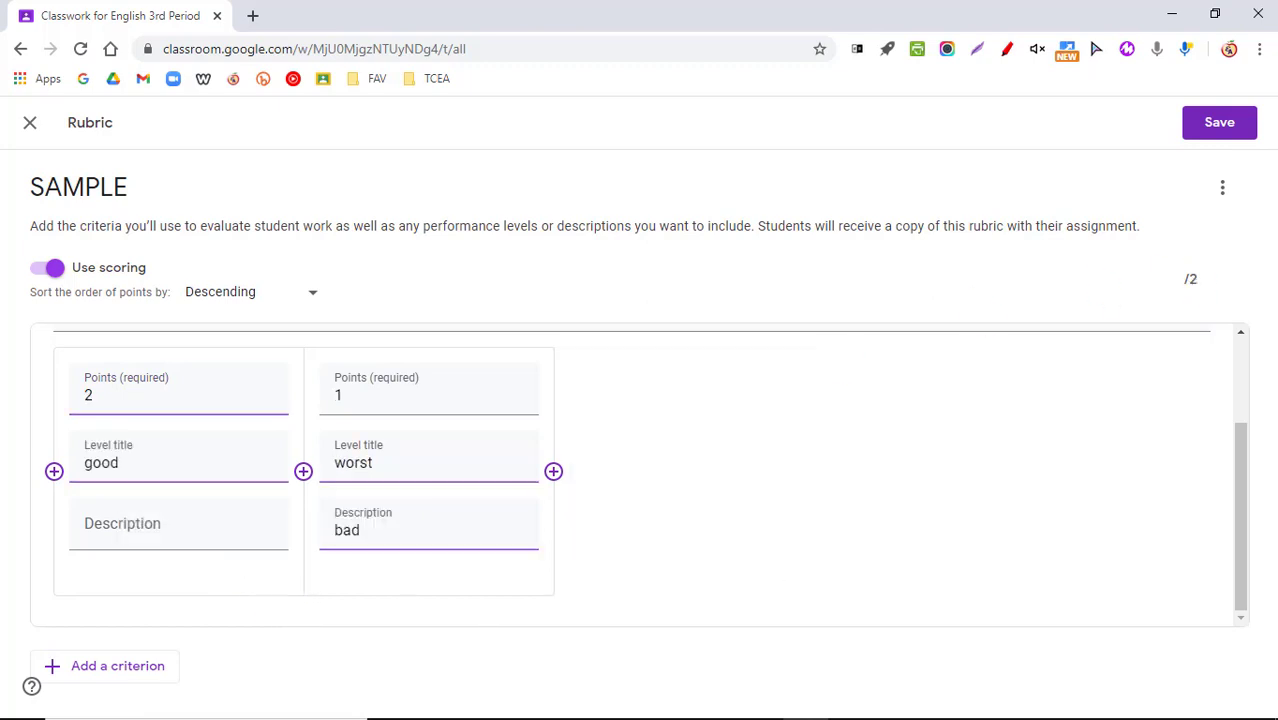
# Add a 3-point level titled "great" before the "good" level of the Spelling criterion.
pyautogui.click(55, 472)
pyautogui.write('3')
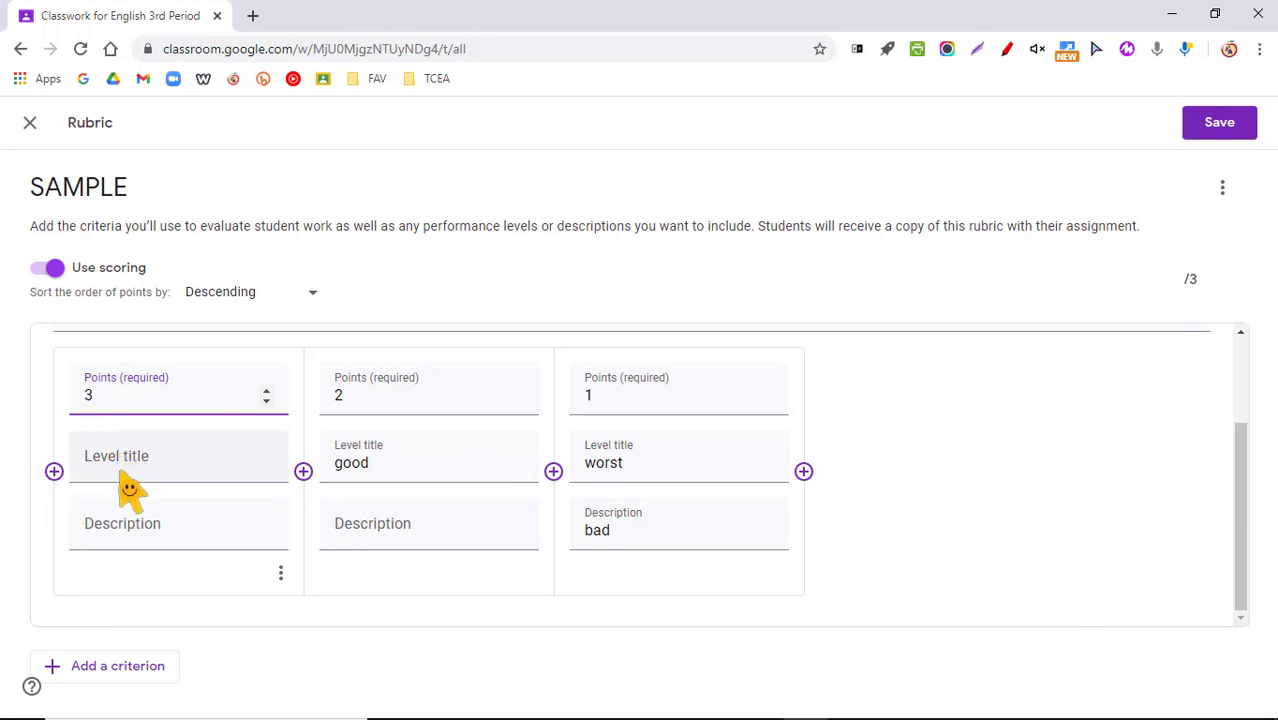
pyautogui.click(120, 474)
pyautogui.write('great')
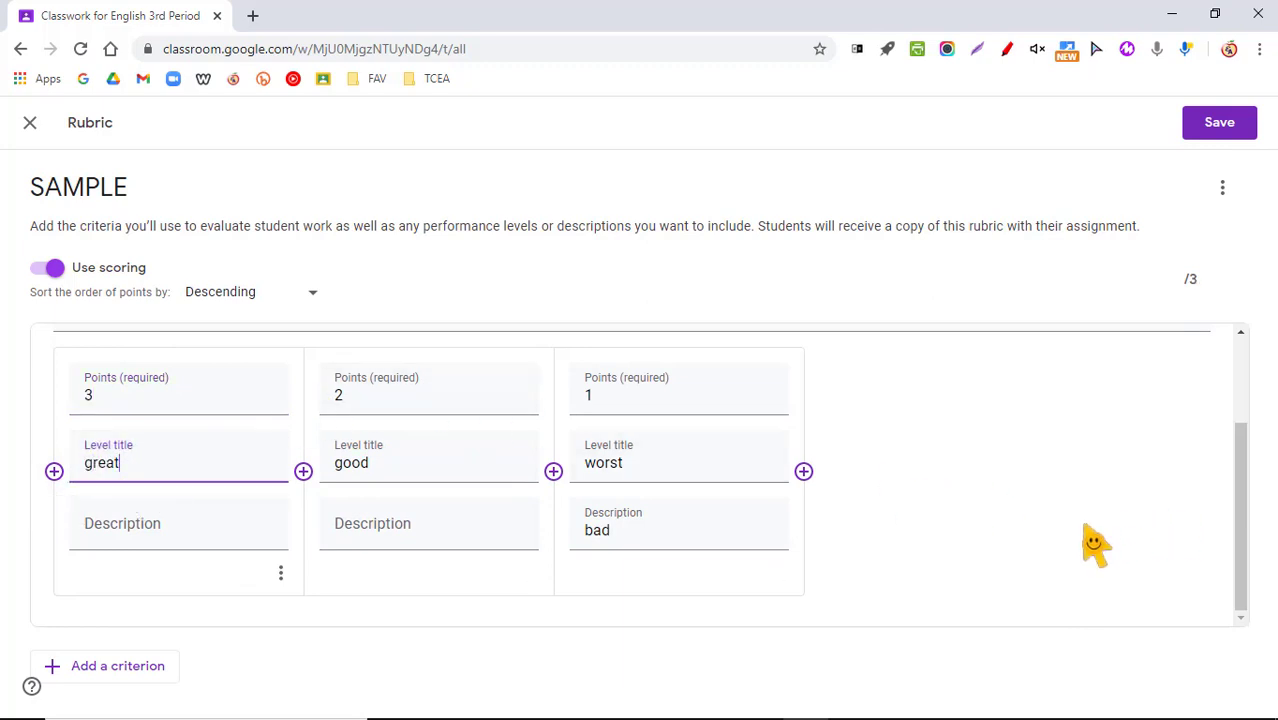
# Sort the three Spelling levels by ascending points, and restore the descending order.
pyautogui.scroll(2, 1093, 542)
pyautogui.scroll(-2, 1090, 545)
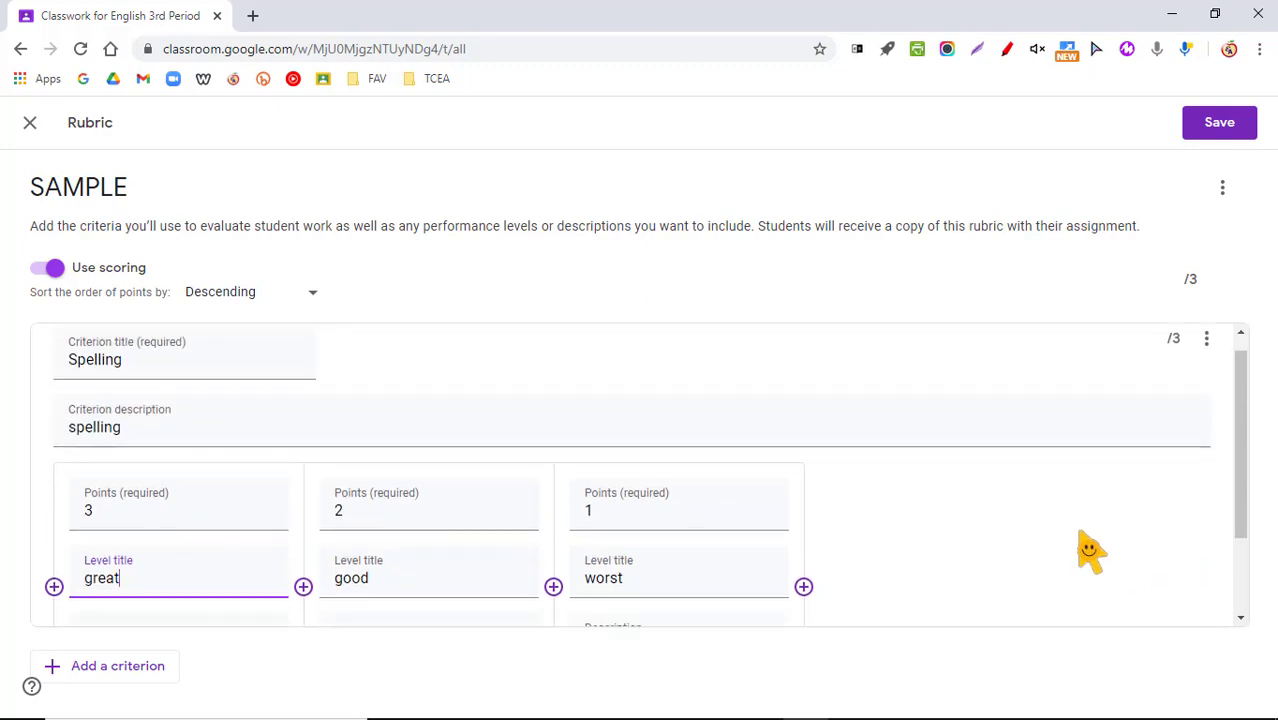
pyautogui.click(245, 293)
pyautogui.click(245, 250)
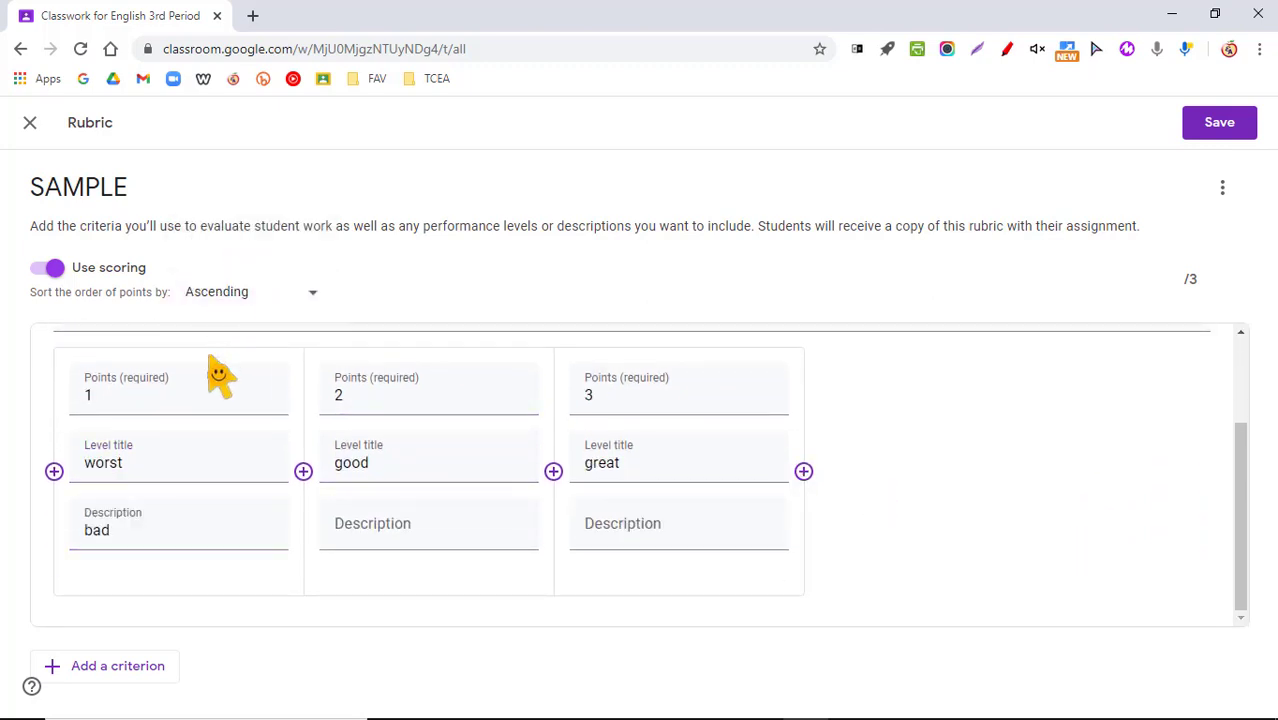
pyautogui.click(250, 292)
pyautogui.click(225, 338)
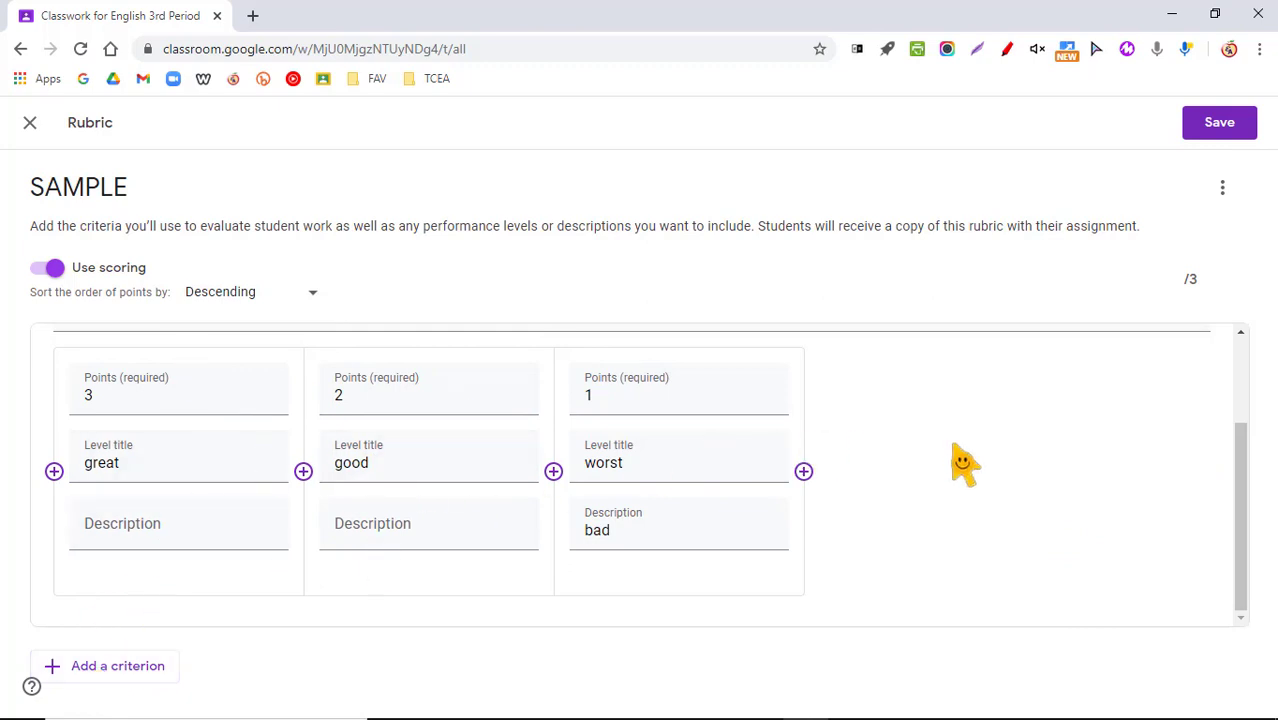
# Duplicate the Spelling criterion and check the copy's title, description and levels.
pyautogui.scroll(2, 960, 462)
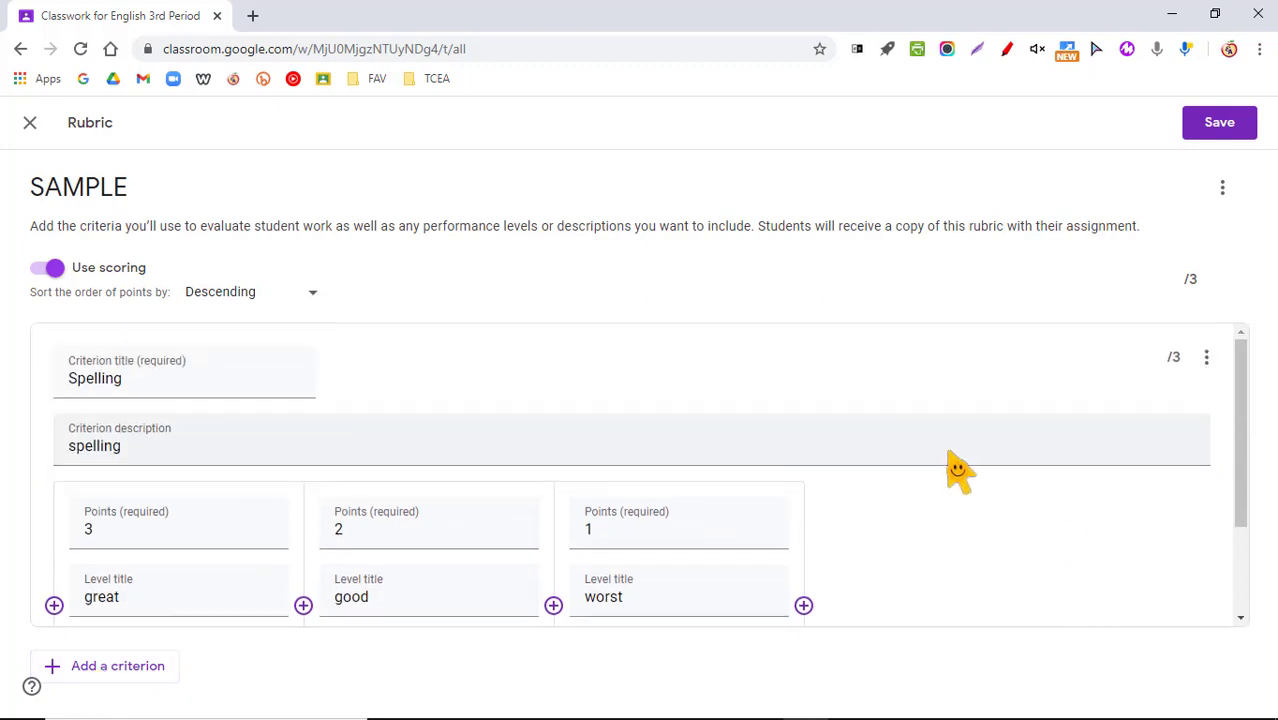
pyautogui.click(1207, 357)
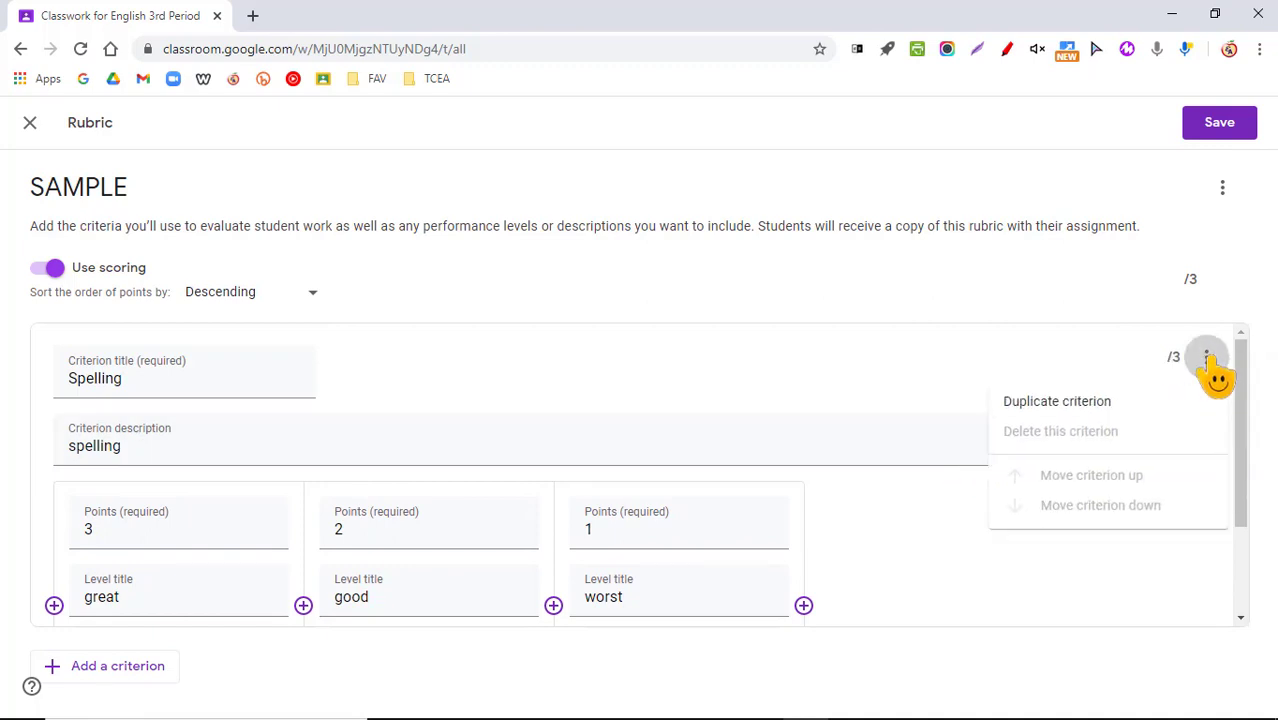
pyautogui.click(1045, 404)
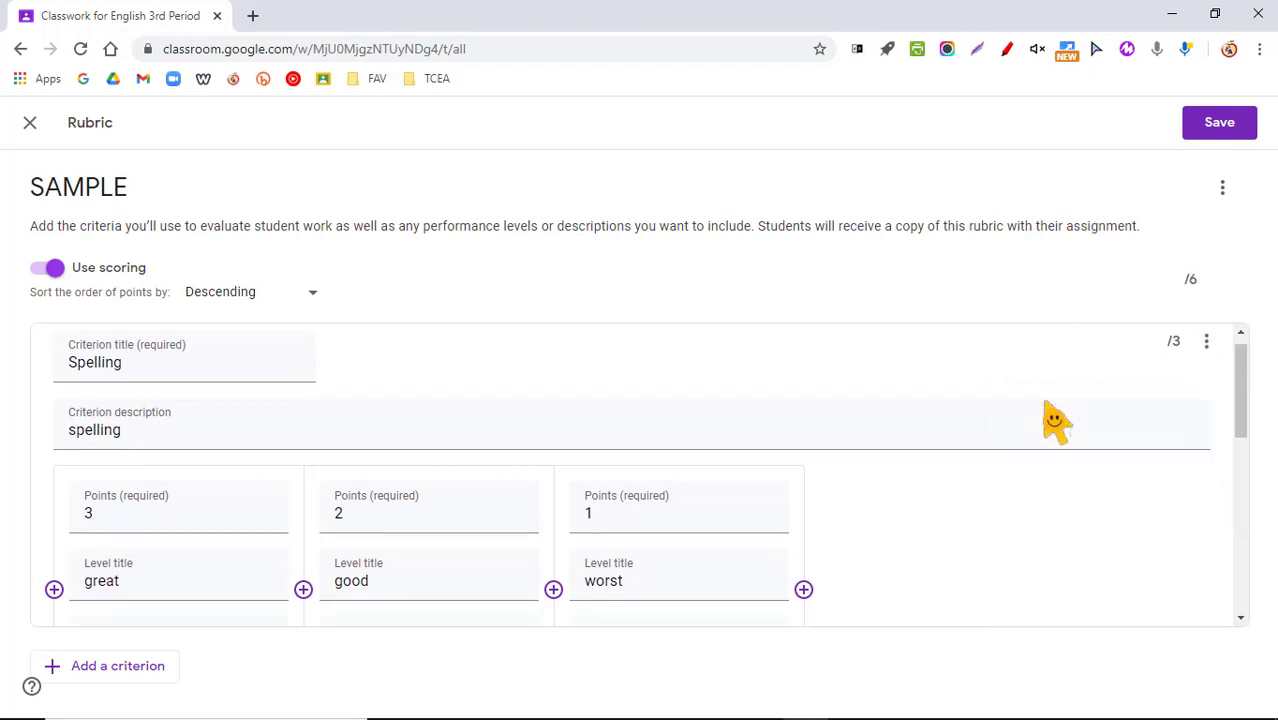
pyautogui.doubleClick(110, 383)
pyautogui.press('Tab')
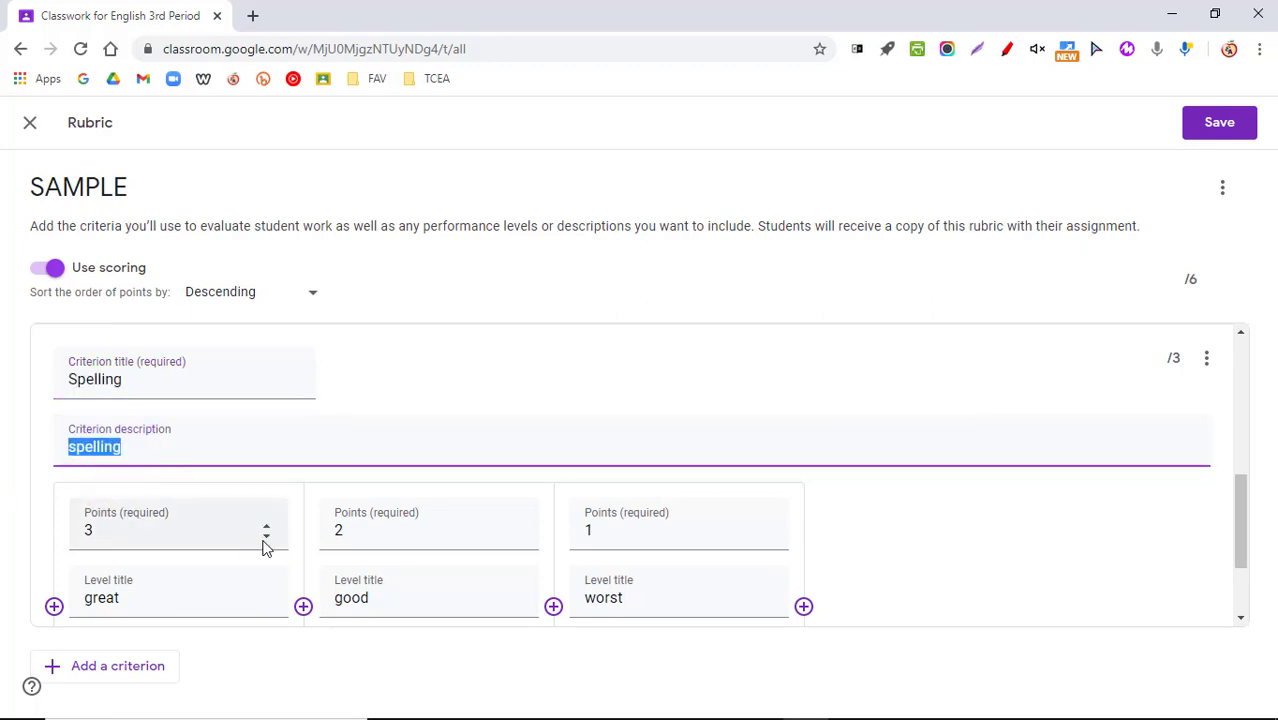
pyautogui.scroll(-1, 265, 542)
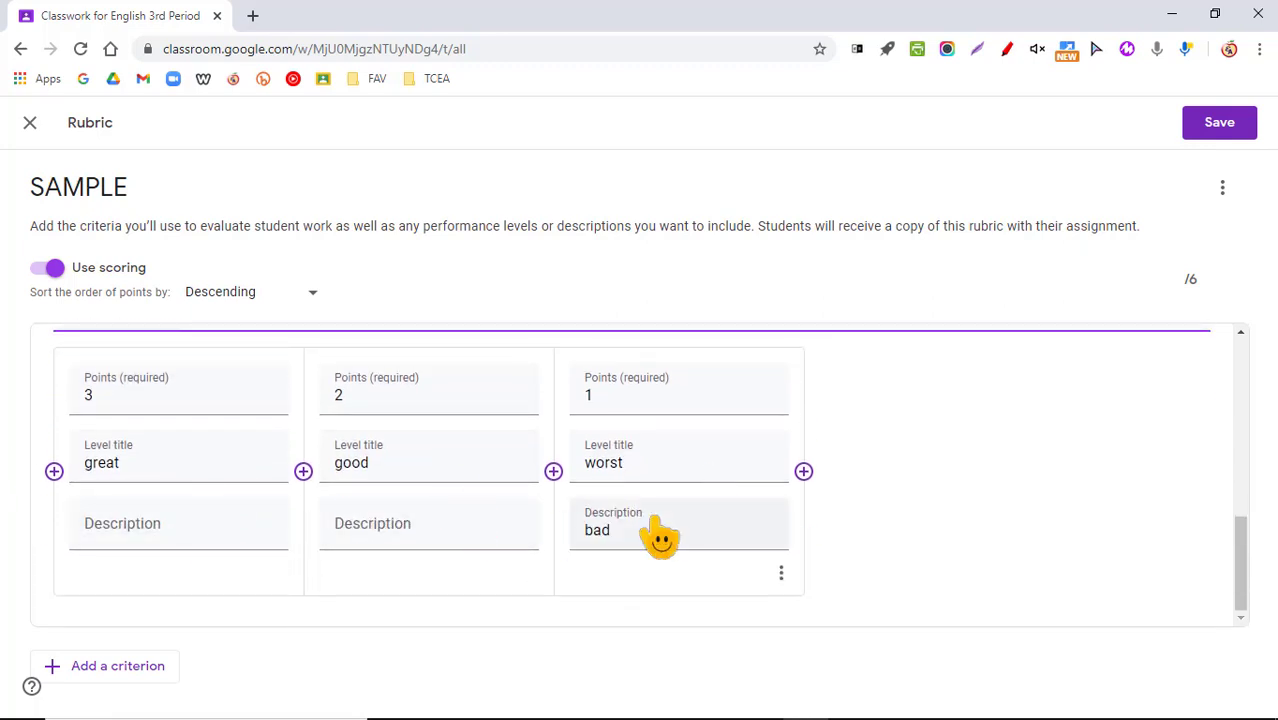
pyautogui.scroll(-3, 662, 535)
pyautogui.scroll(1, 860, 435)
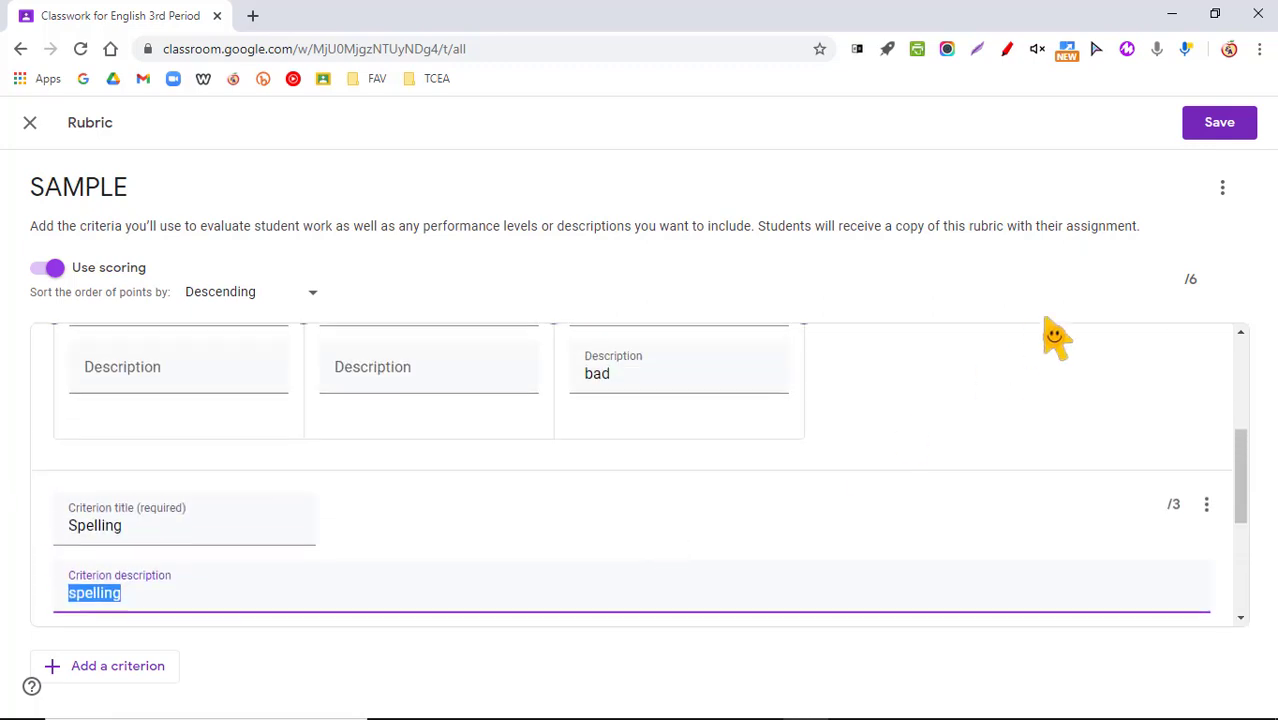
# Review the duplicated Spelling criterion and save the rubric to the assignment.
pyautogui.scroll(-3, 1138, 465)
pyautogui.scroll(2, 1198, 408)
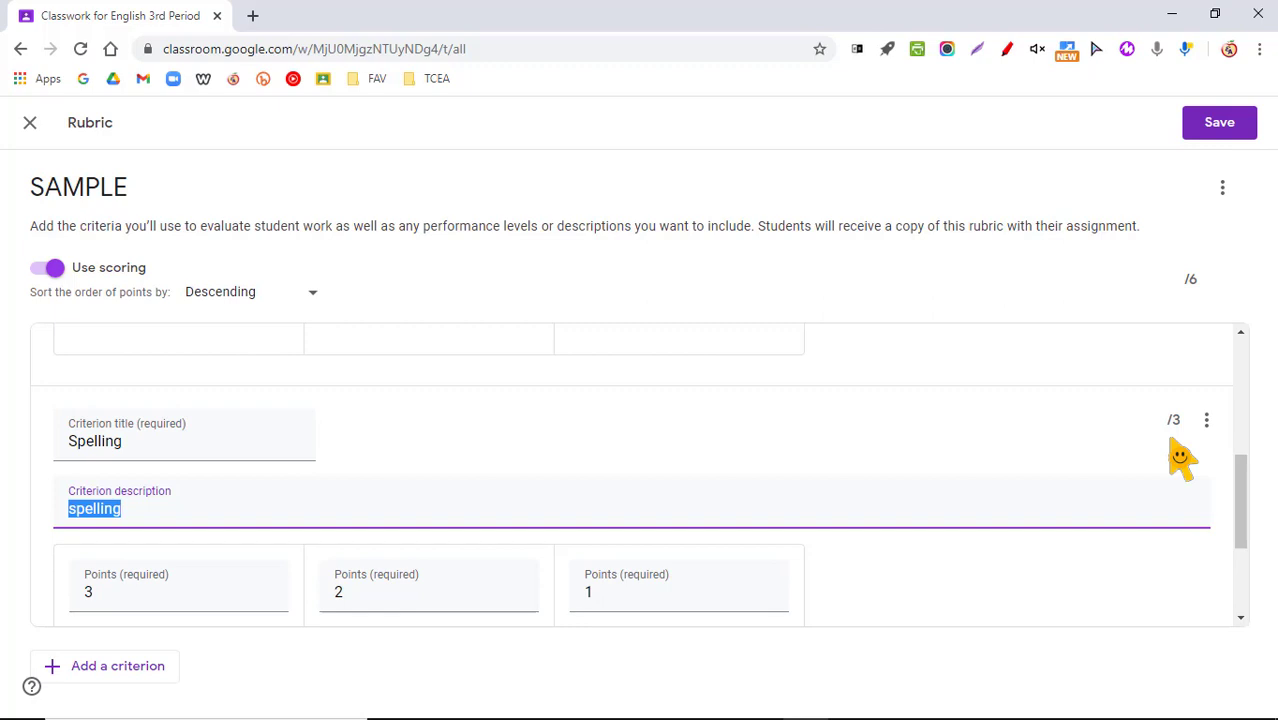
pyautogui.click(1222, 130)
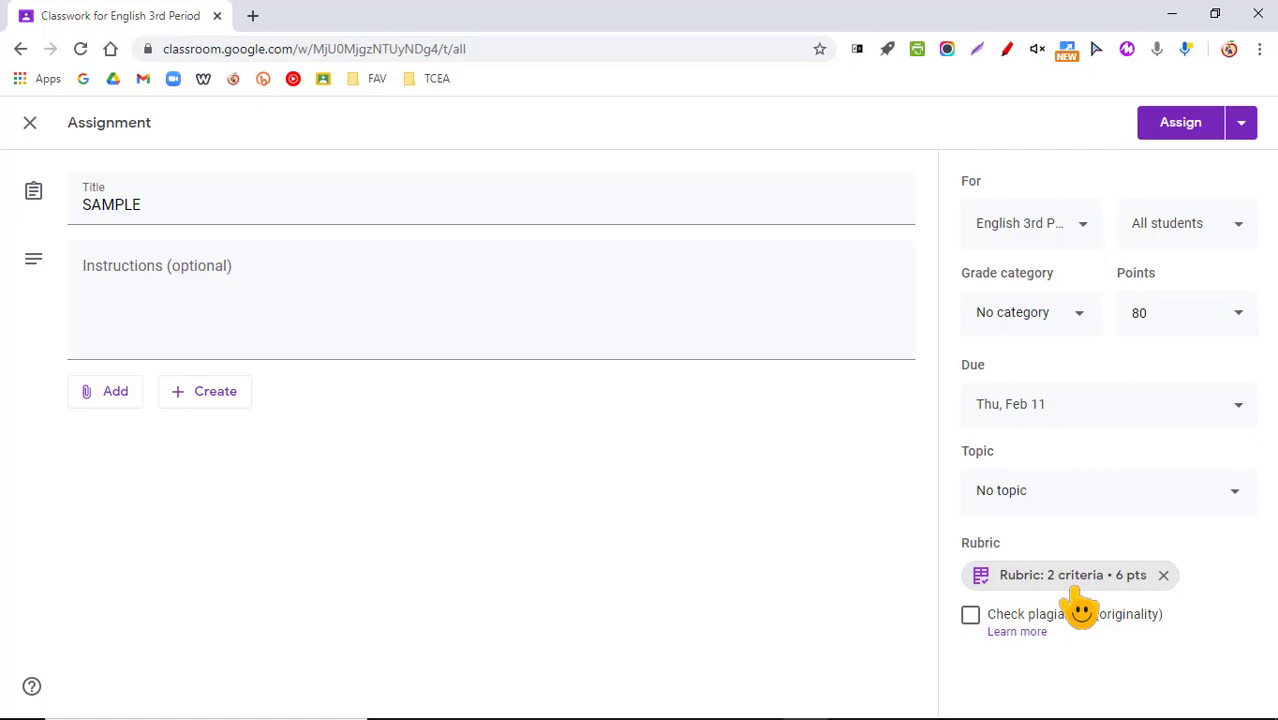
# Retitle the assignment ESSAY and enable the plagiarism (originality) check for it.
pyautogui.moveTo(150, 207); pyautogui.dragTo(65, 210)
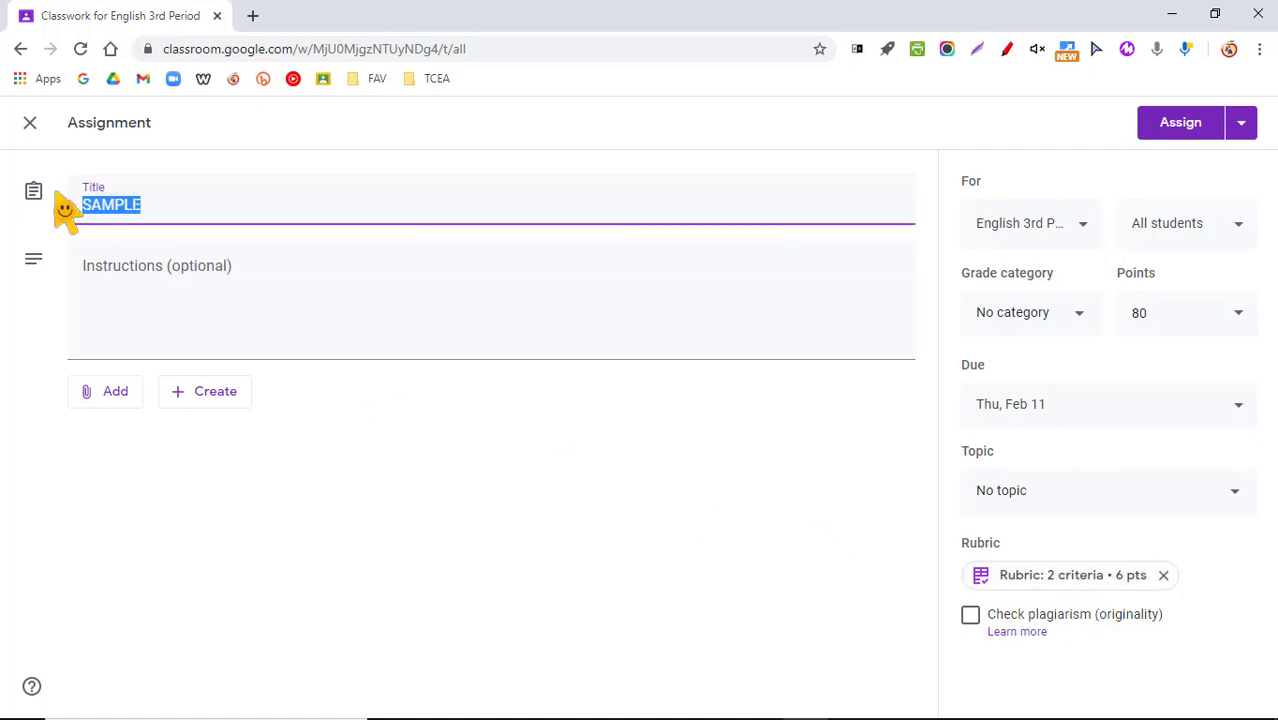
pyautogui.write('ESSAY')
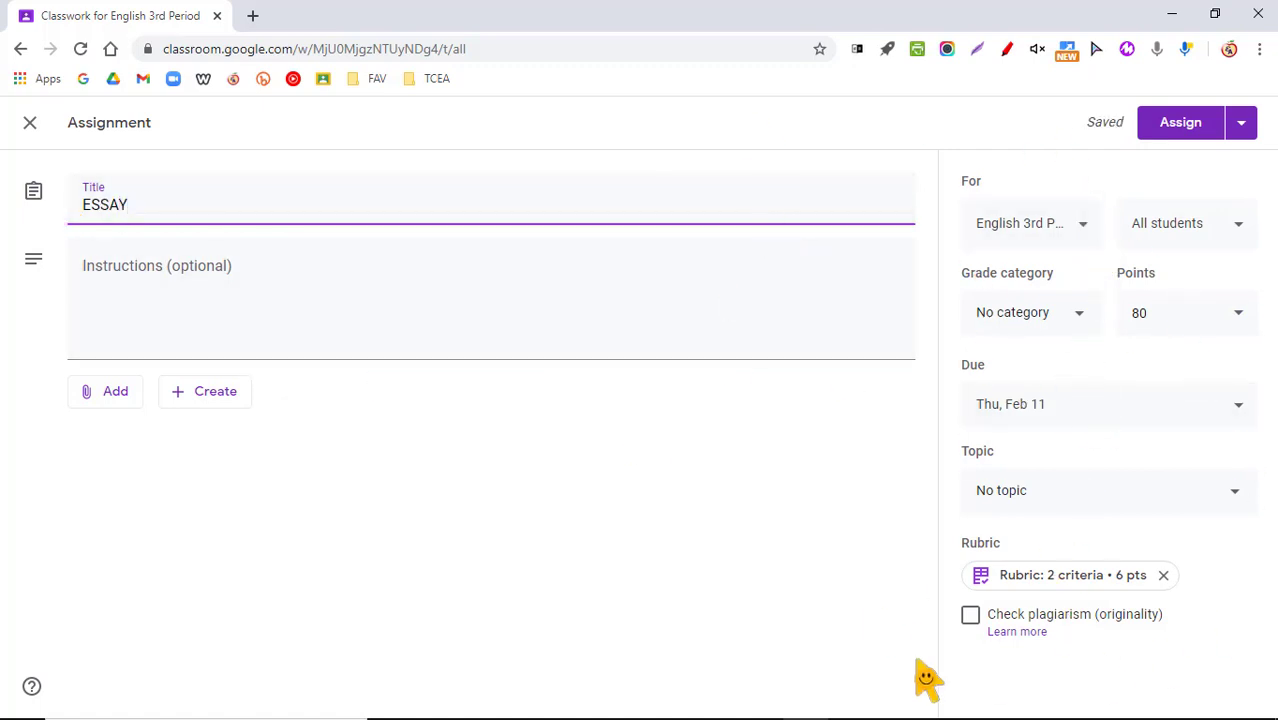
pyautogui.click(970, 615)
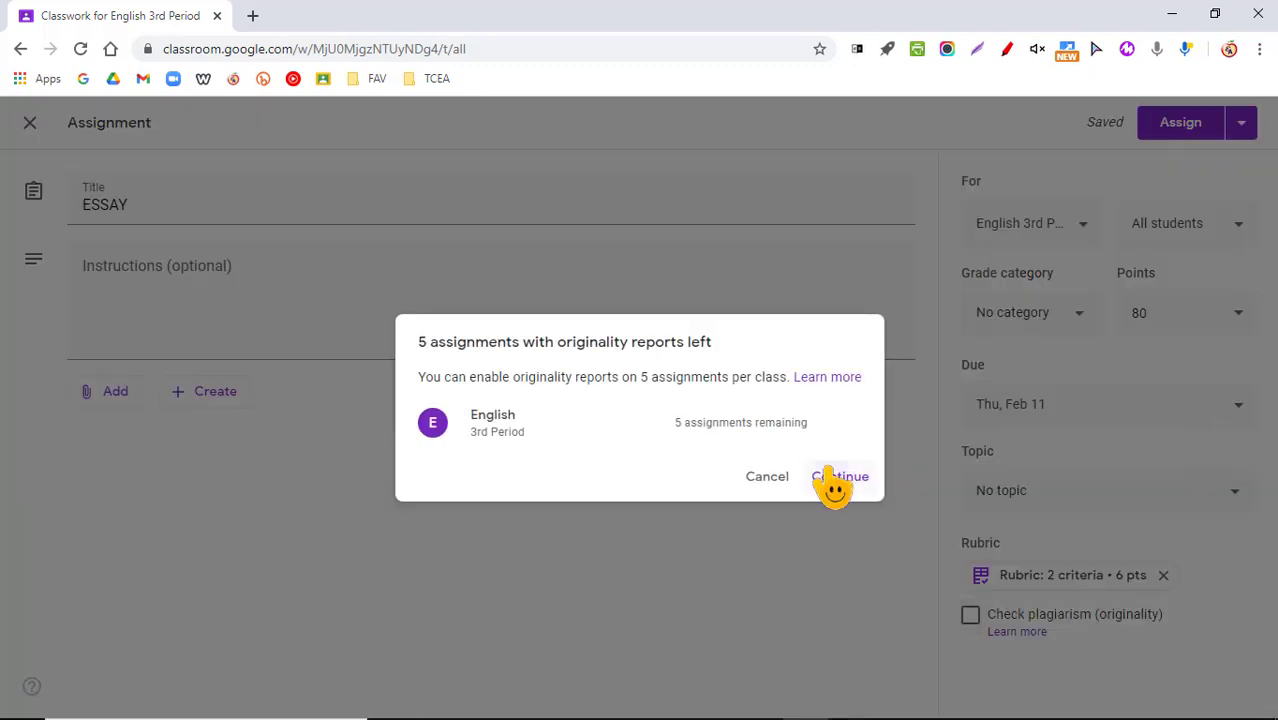
pyautogui.click(836, 478)
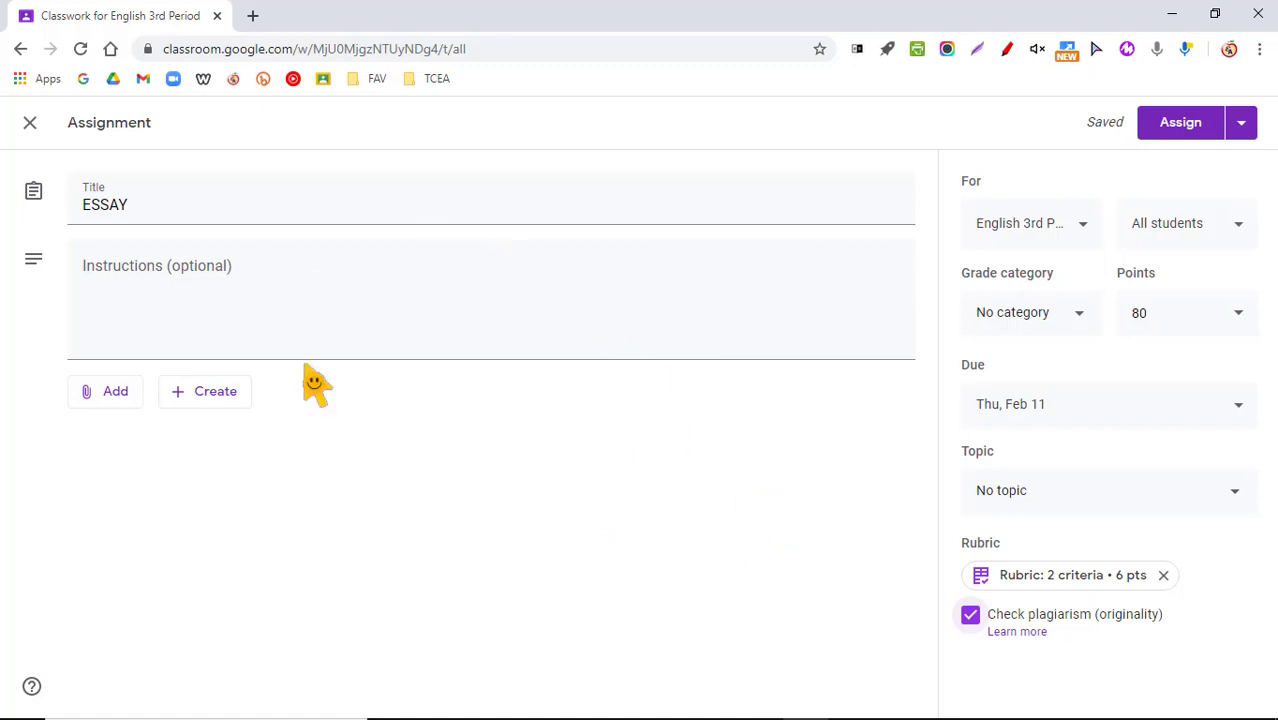
# Create a new Google Docs attachment for the assignment and name the document ESSAY TEMPLATE.
pyautogui.click(230, 392)
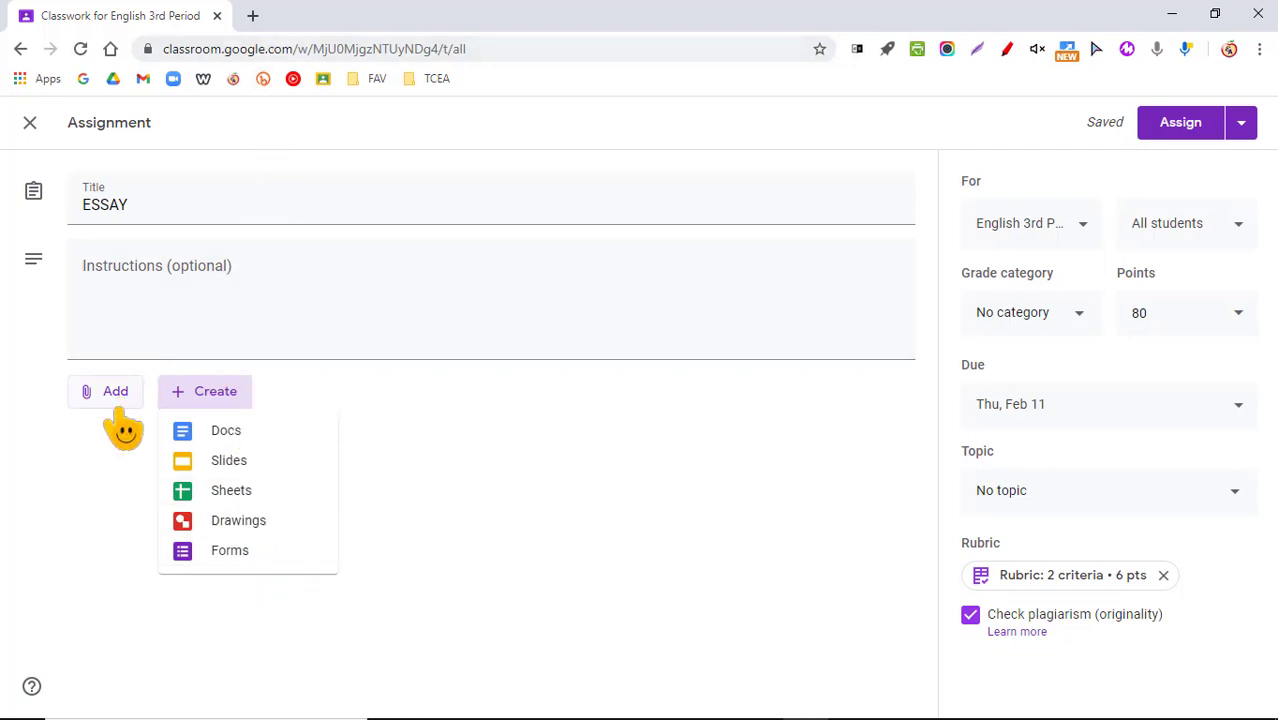
pyautogui.click(238, 434)
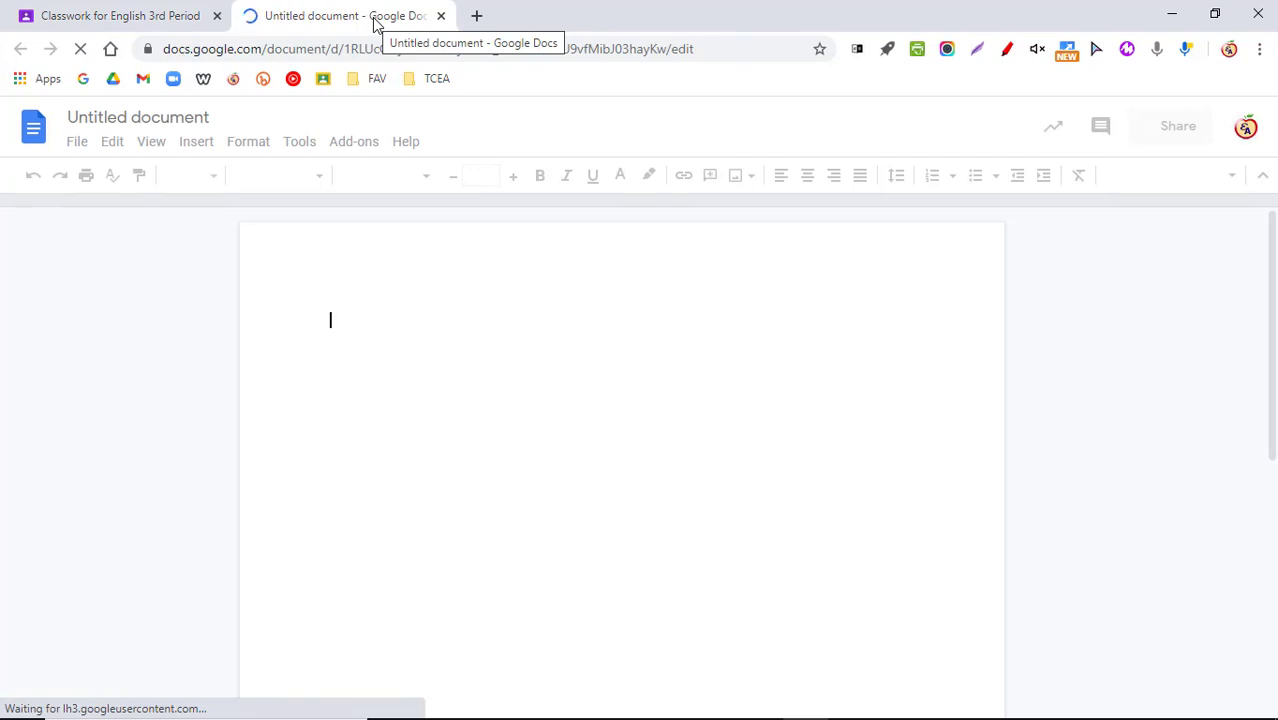
pyautogui.click(206, 127)
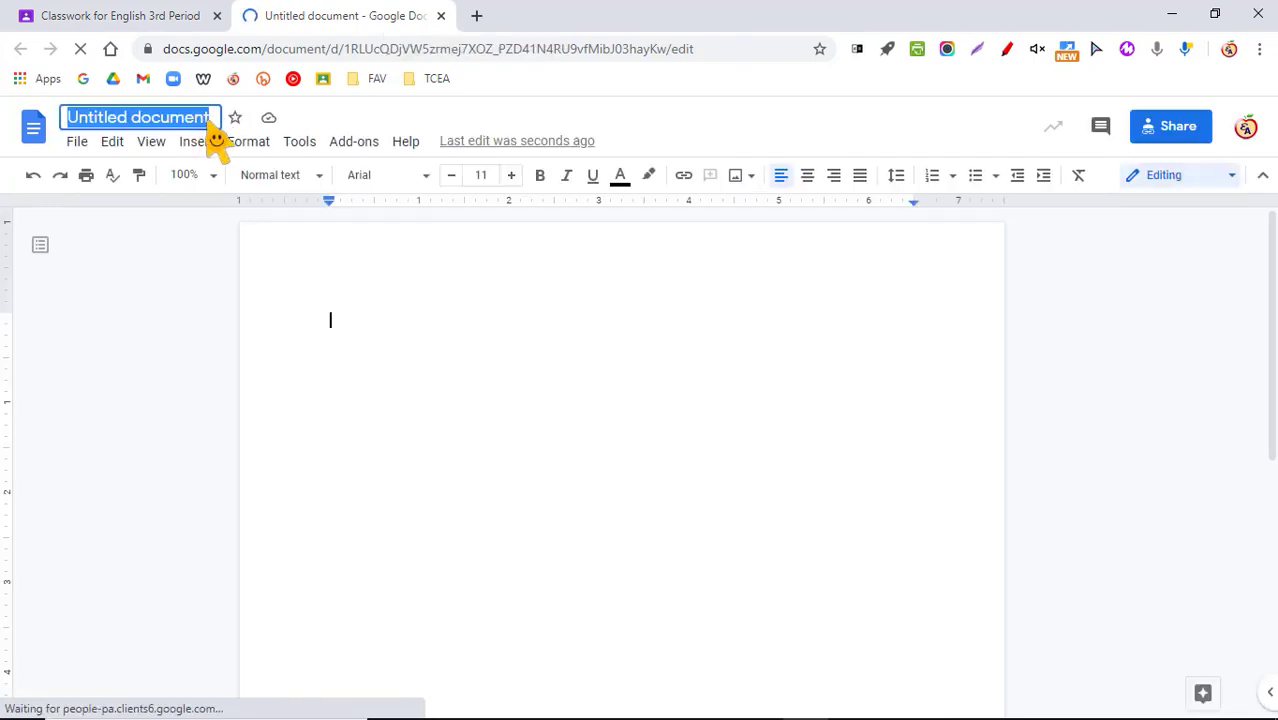
pyautogui.write('ESSAY TEMPLATE')
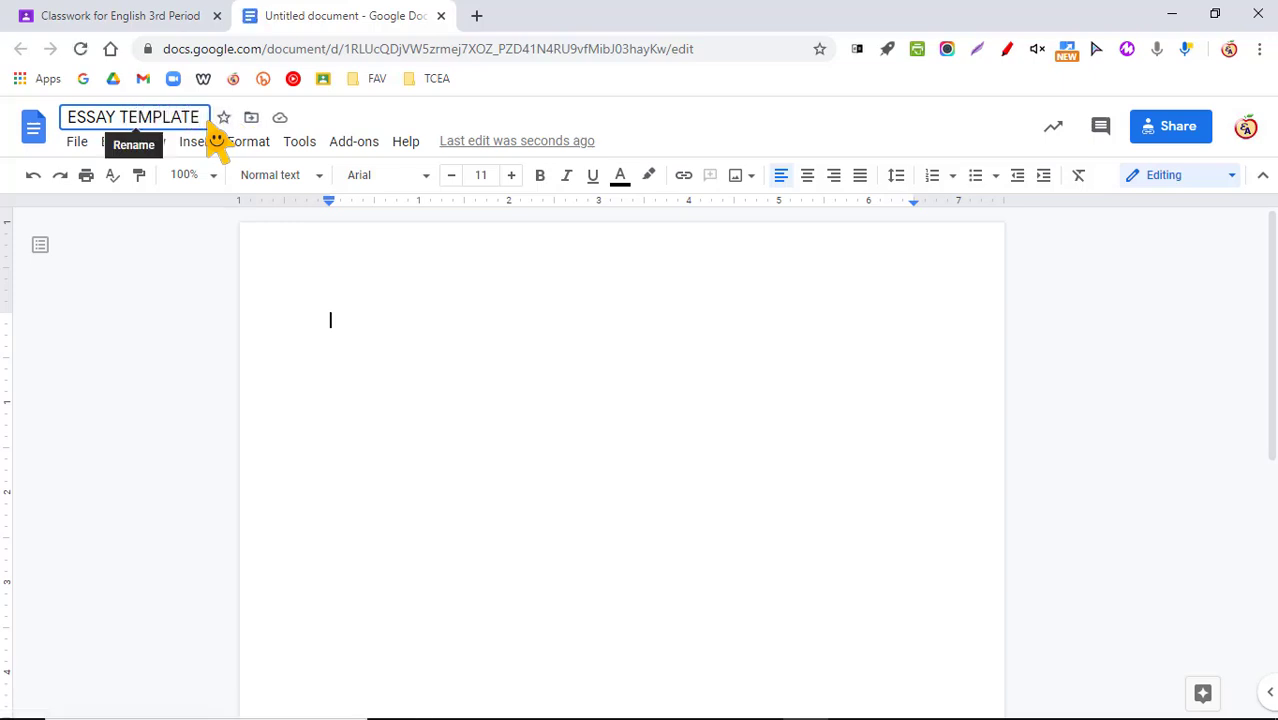
# Write TITLE and ESSAY on separate lines in the template document, and close it to return to the assignment.
pyautogui.click(485, 382)
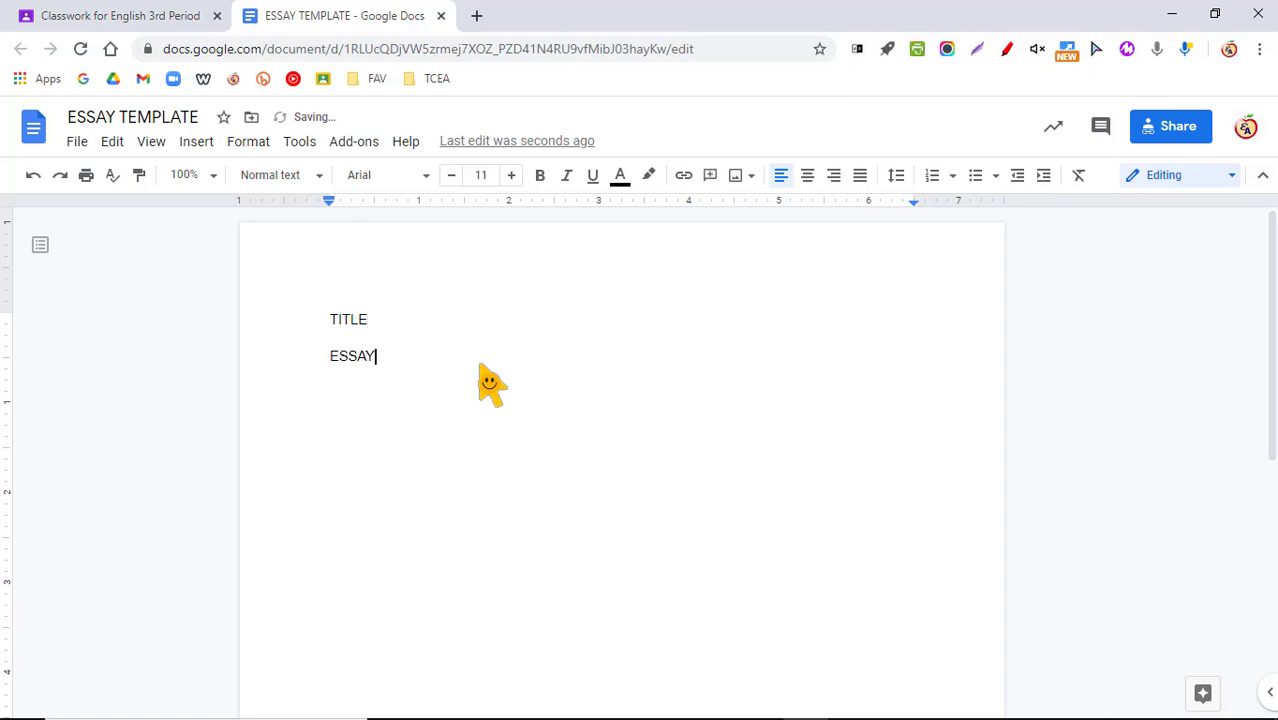
pyautogui.hotkey('shift', 'Right')
pyautogui.press('Left')
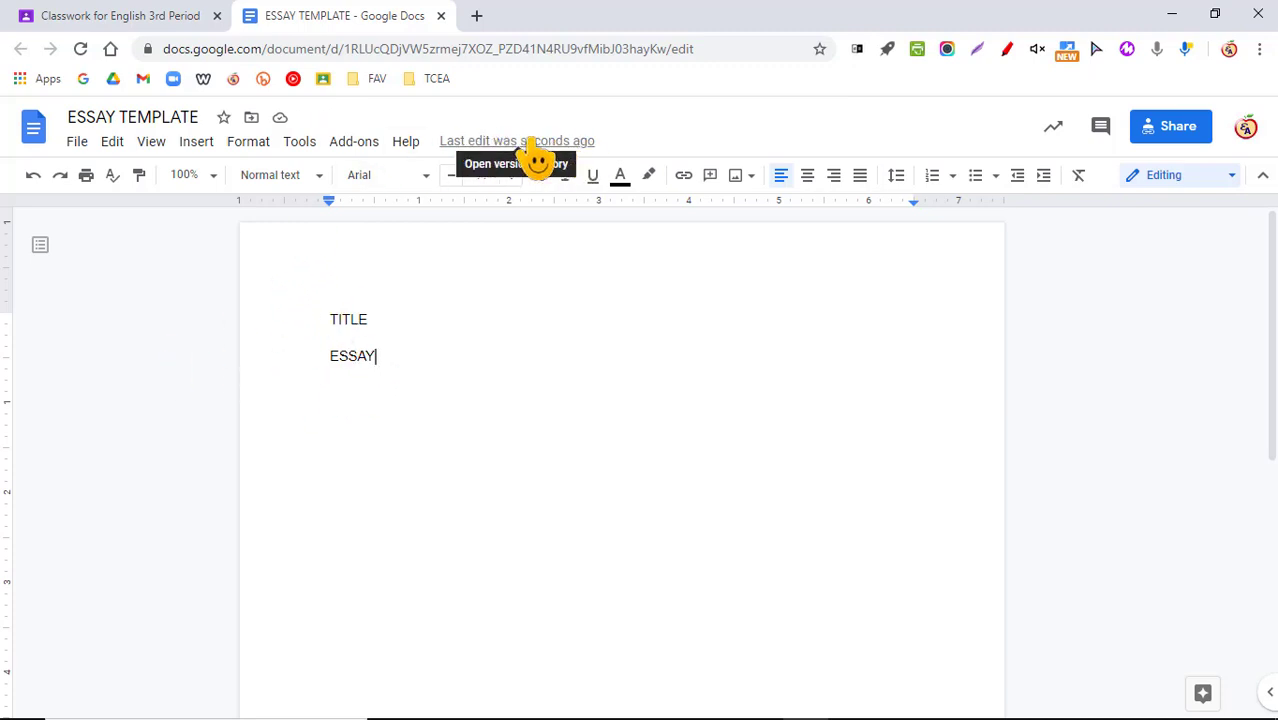
pyautogui.click(441, 16)
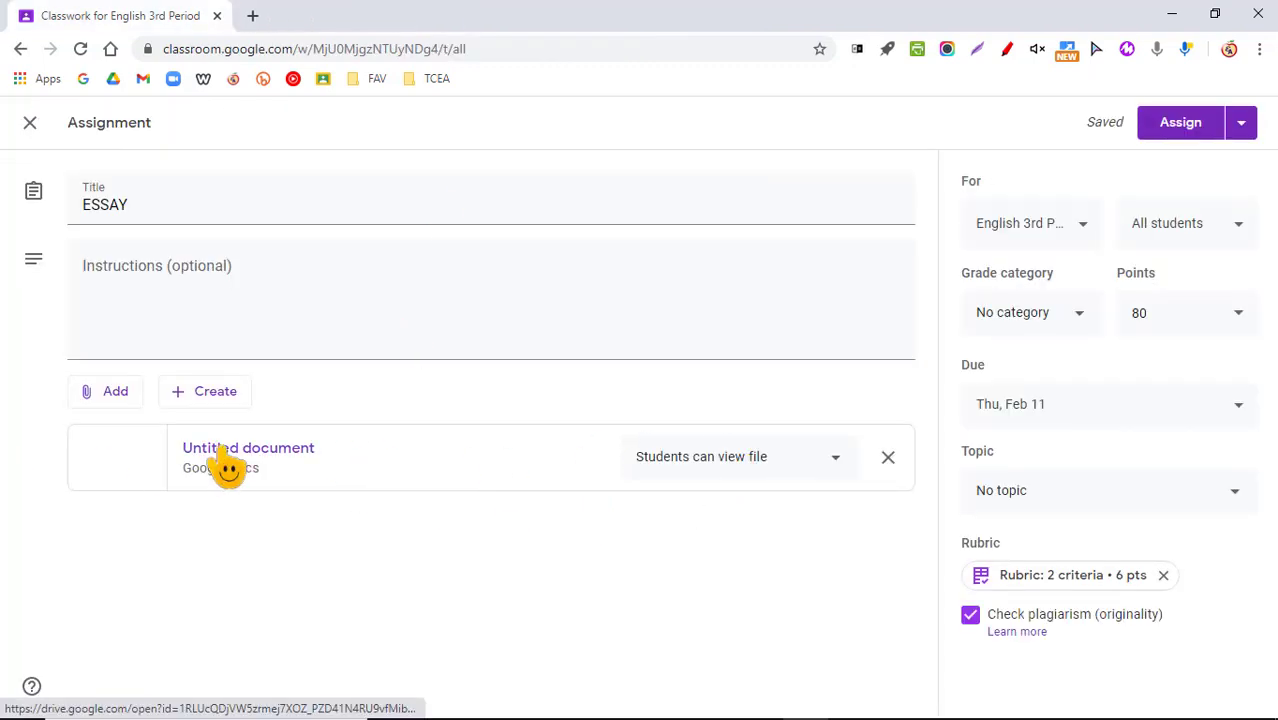
# Open the Google Drive attachment picker at My Drive and look through its folders and files.
pyautogui.click(104, 398)
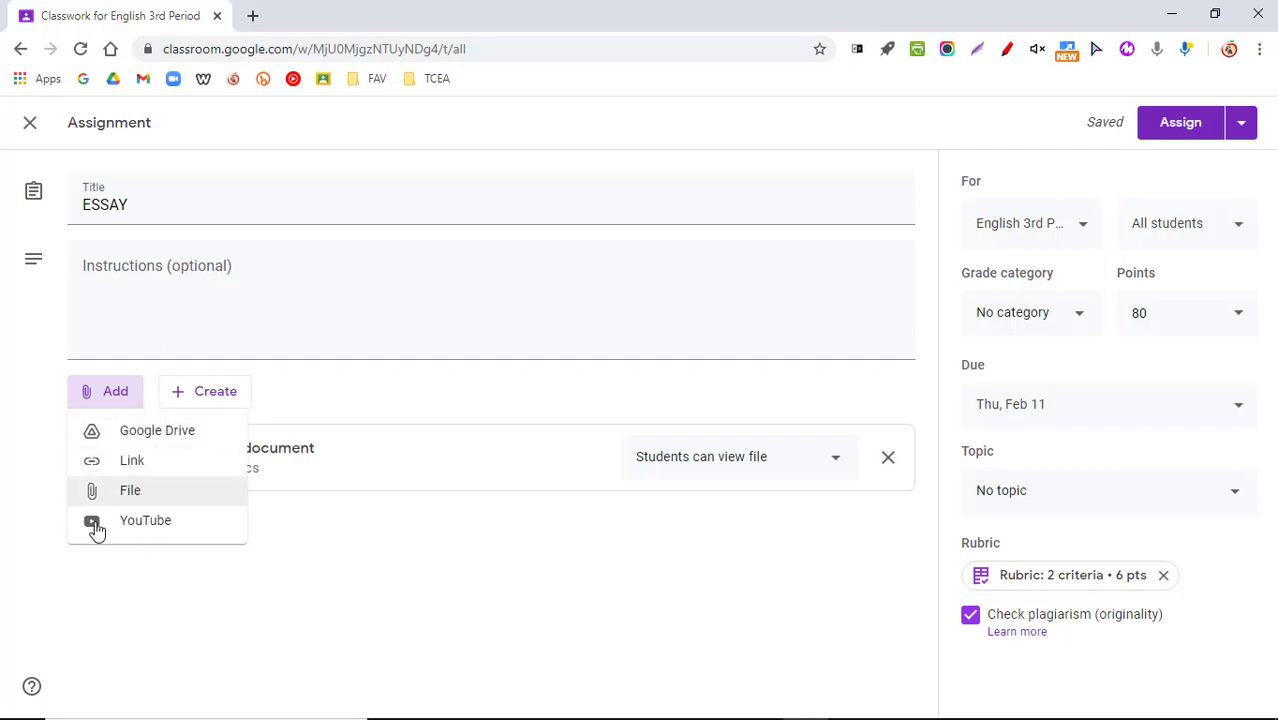
pyautogui.click(140, 432)
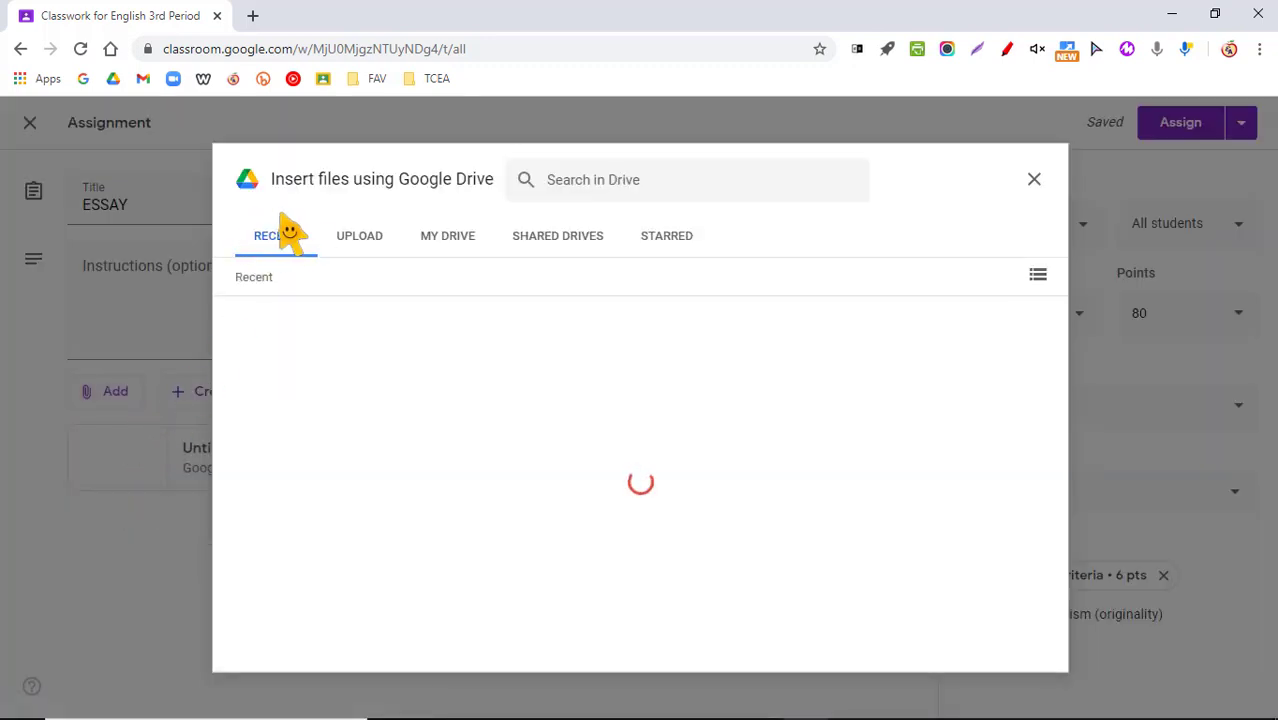
pyautogui.click(450, 250)
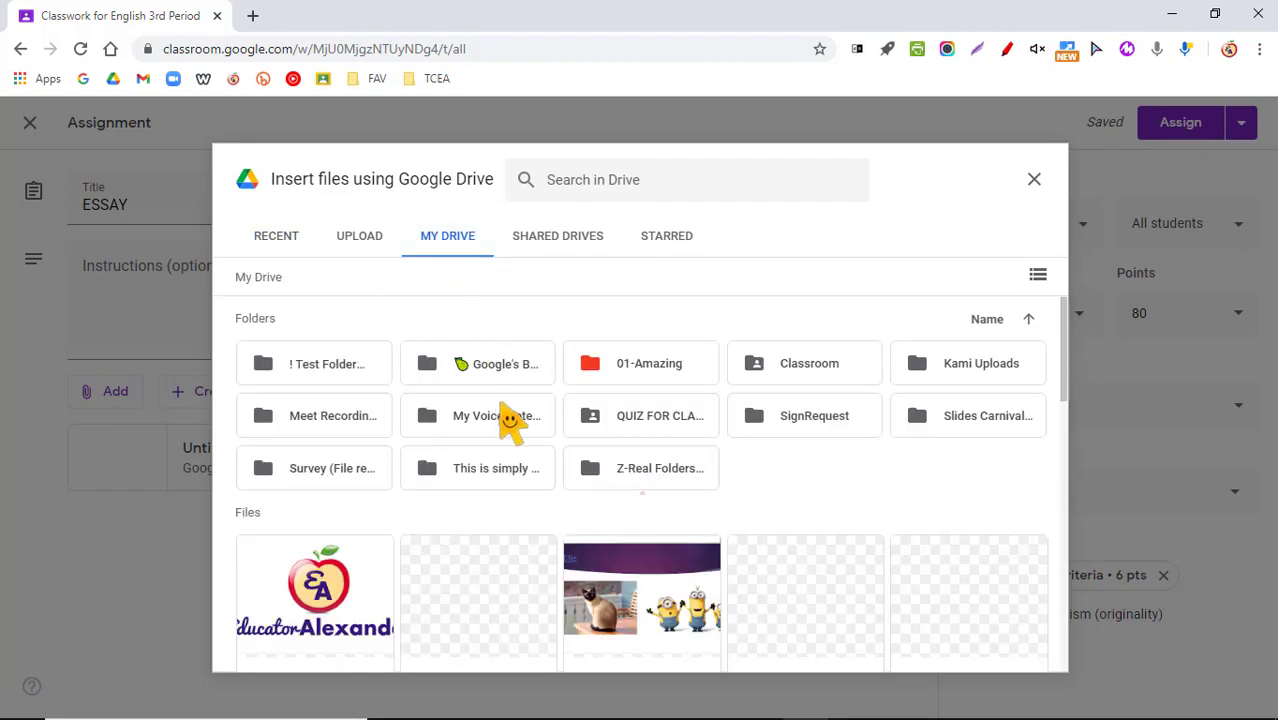
pyautogui.scroll(-3, 515, 440)
pyautogui.scroll(-5, 513, 465)
pyautogui.scroll(10, 513, 465)
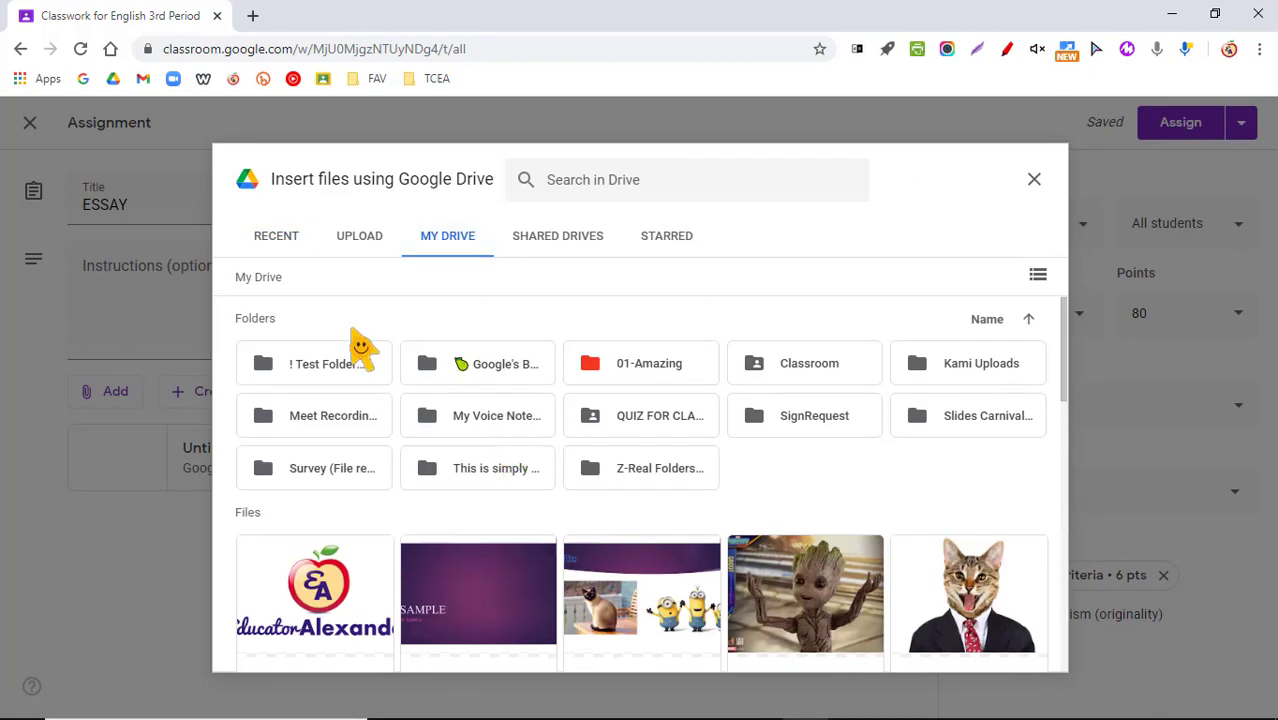
pyautogui.scroll(-3, 776, 491)
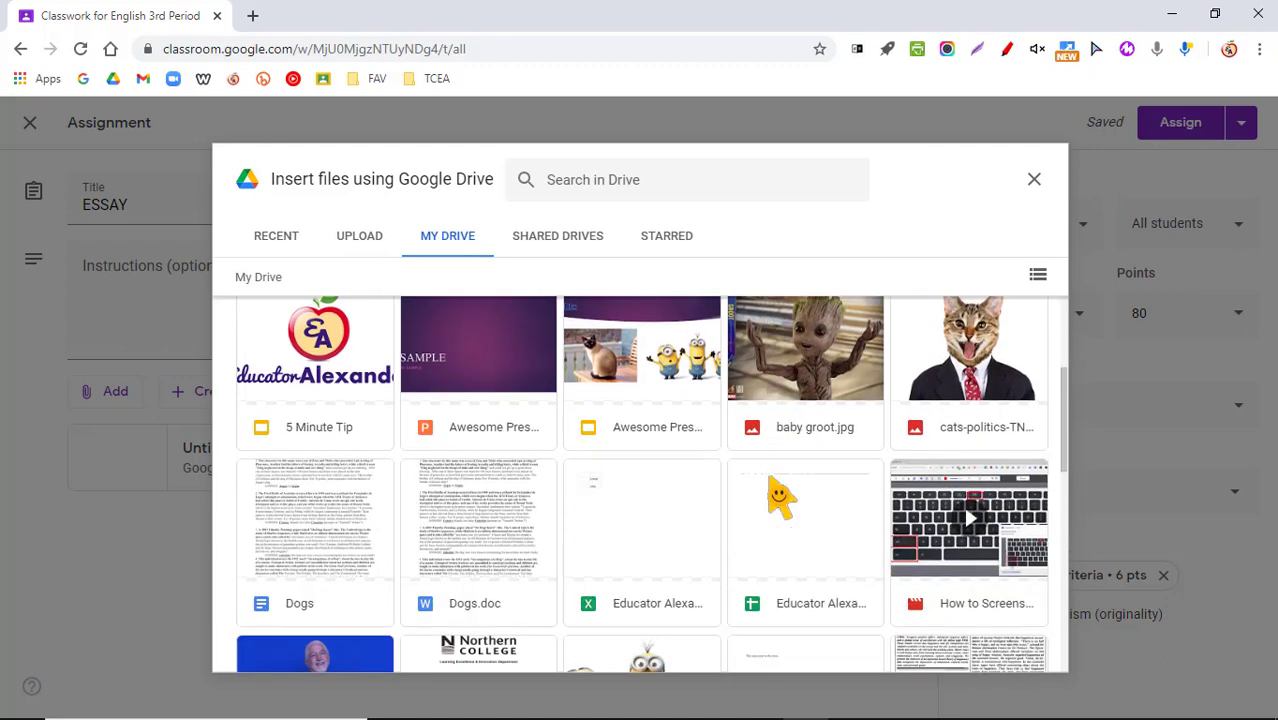
pyautogui.scroll(3, 900, 400)
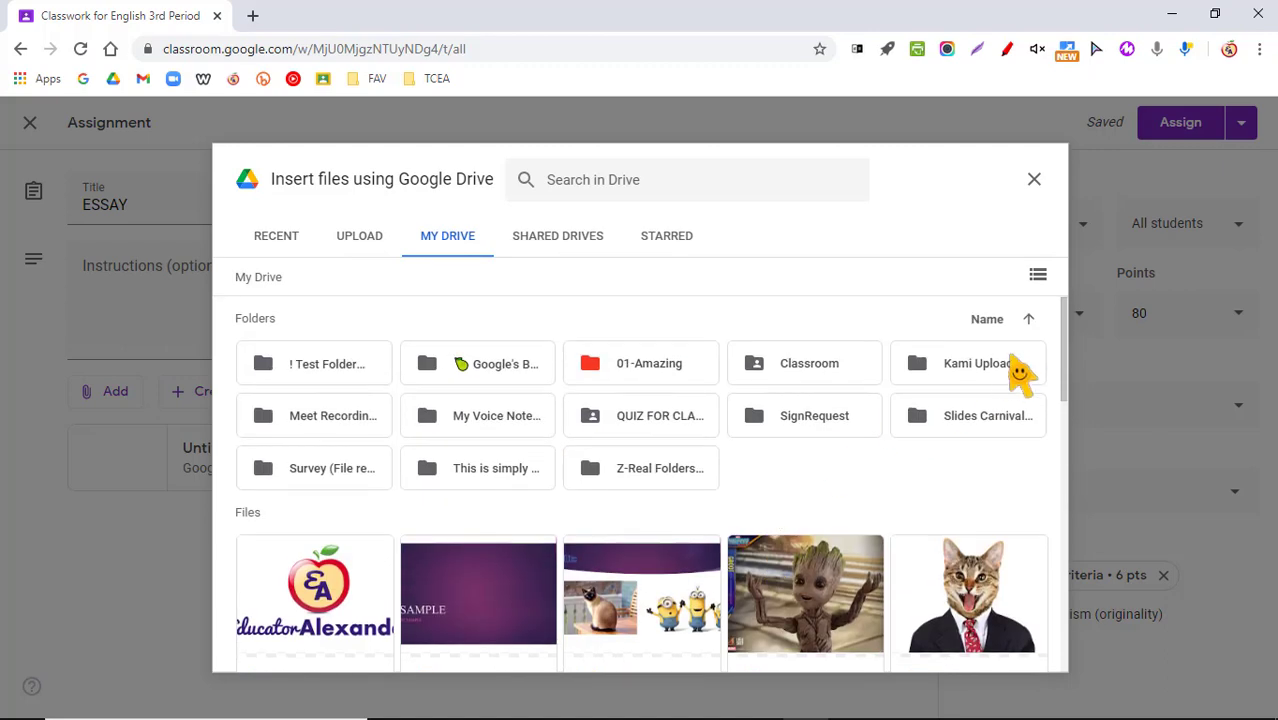
# Switch the My Drive files between list and grid view, ending in grid view.
pyautogui.click(1038, 277)
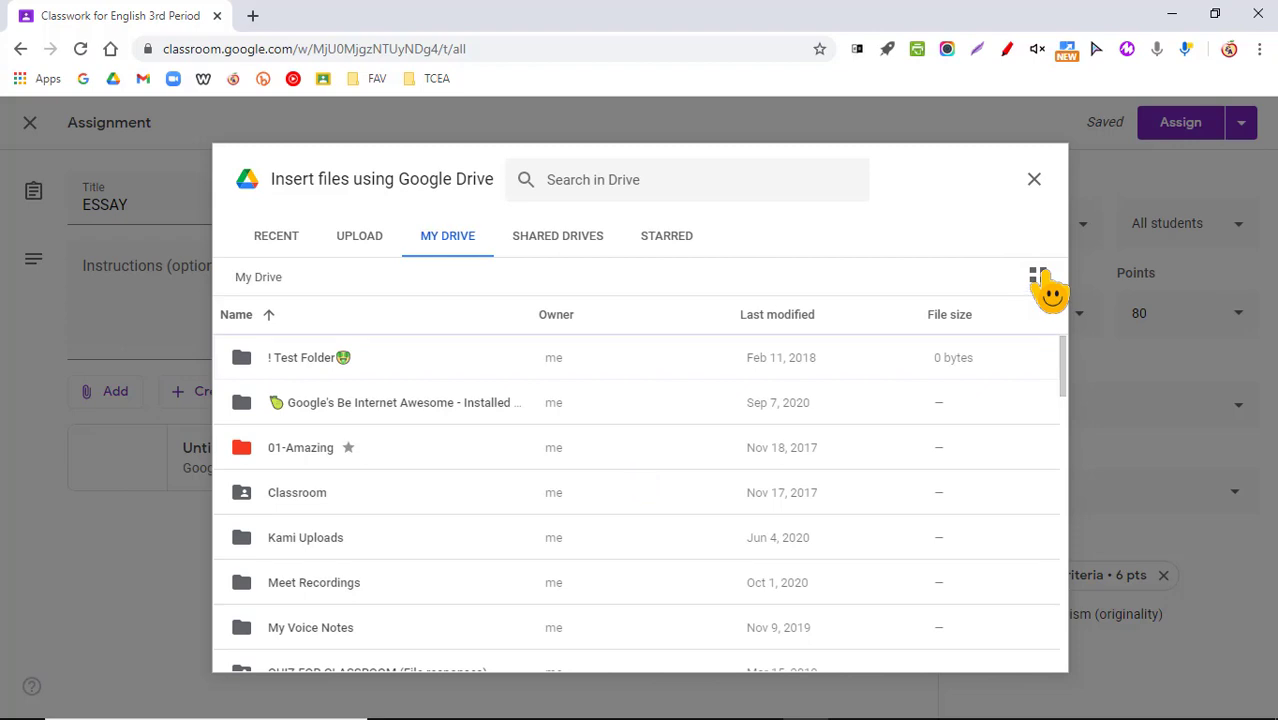
pyautogui.click(1039, 277)
pyautogui.click(1039, 277)
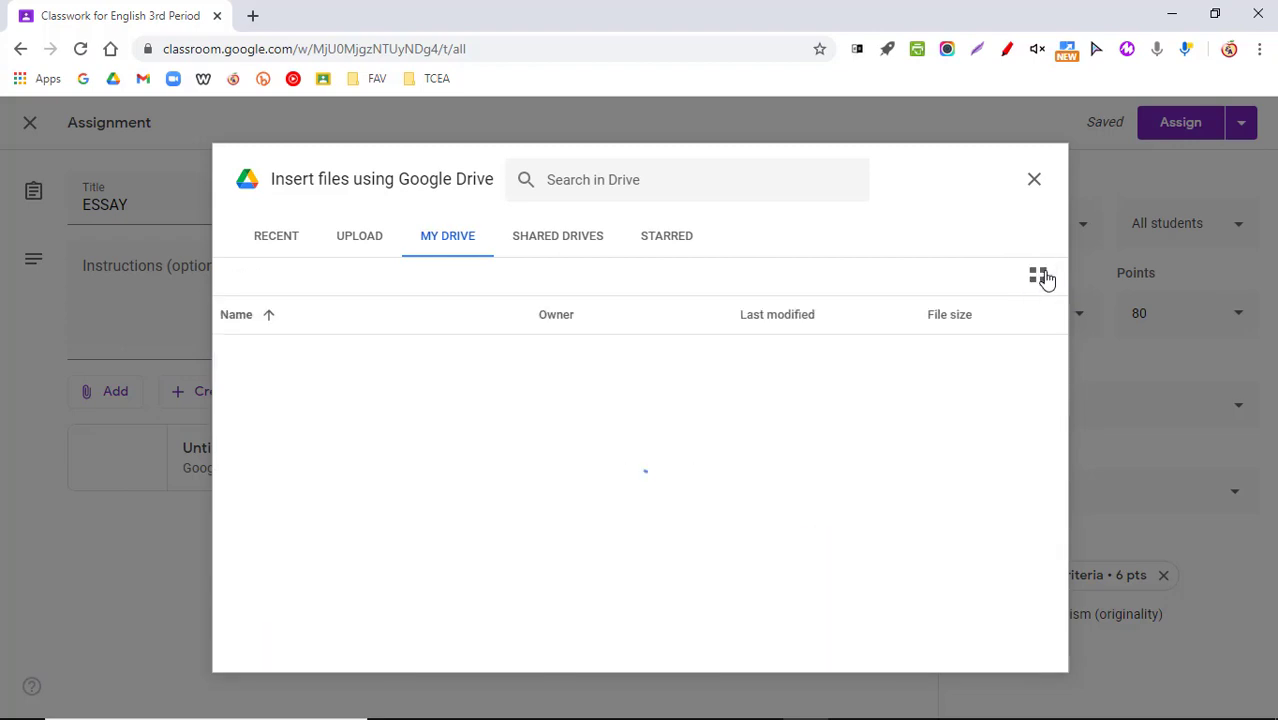
pyautogui.click(1040, 277)
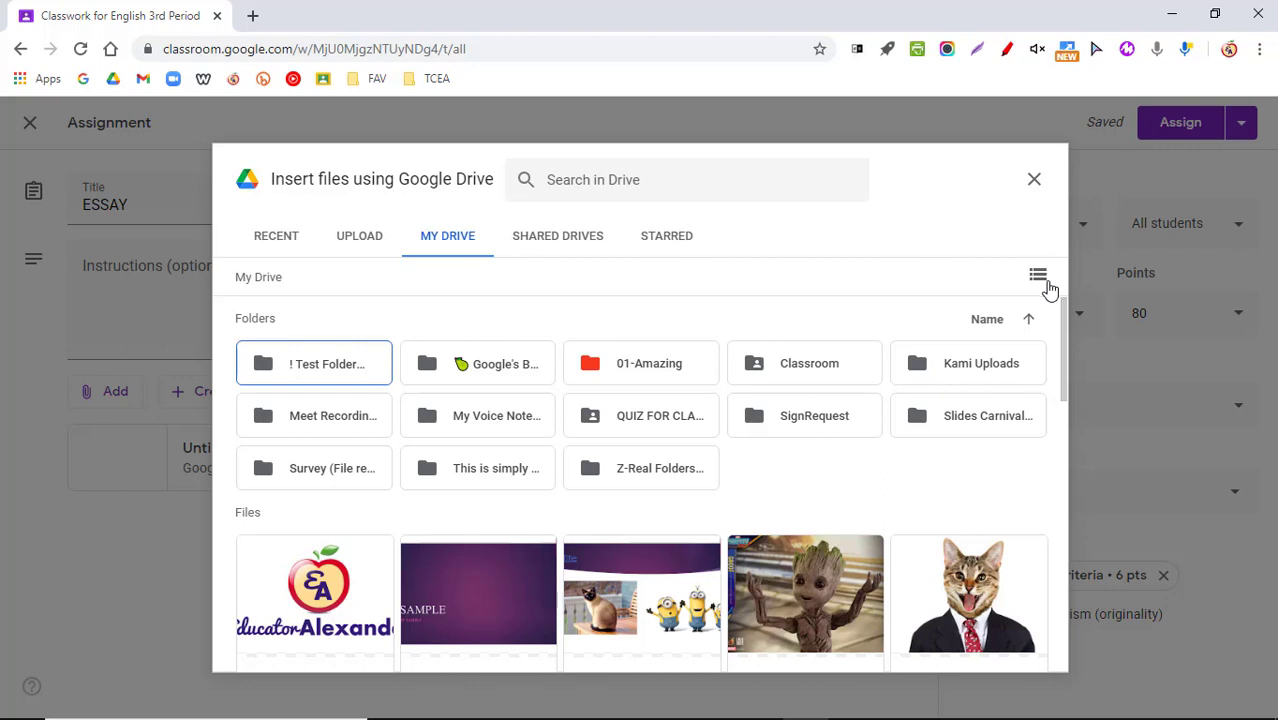
# Attach the Google Docs file "Sample Short Doc" from My Drive to the assignment.
pyautogui.scroll(-3, 615, 488)
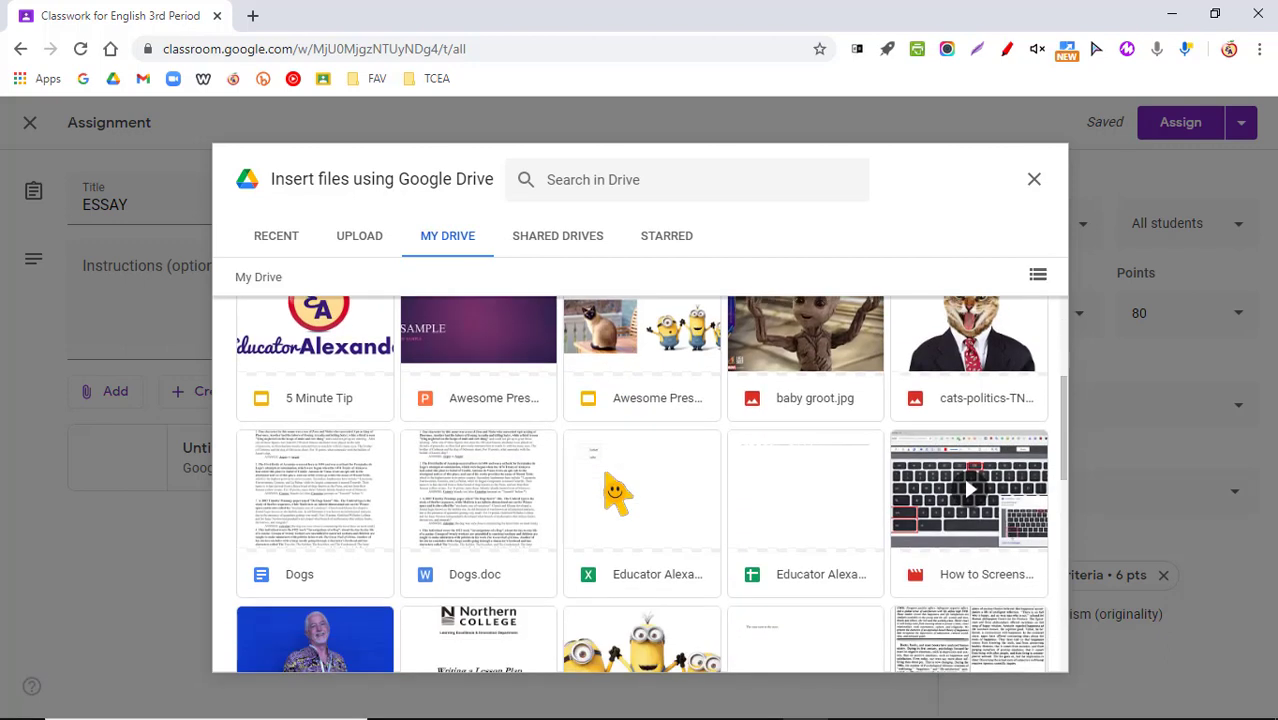
pyautogui.scroll(-3, 615, 490)
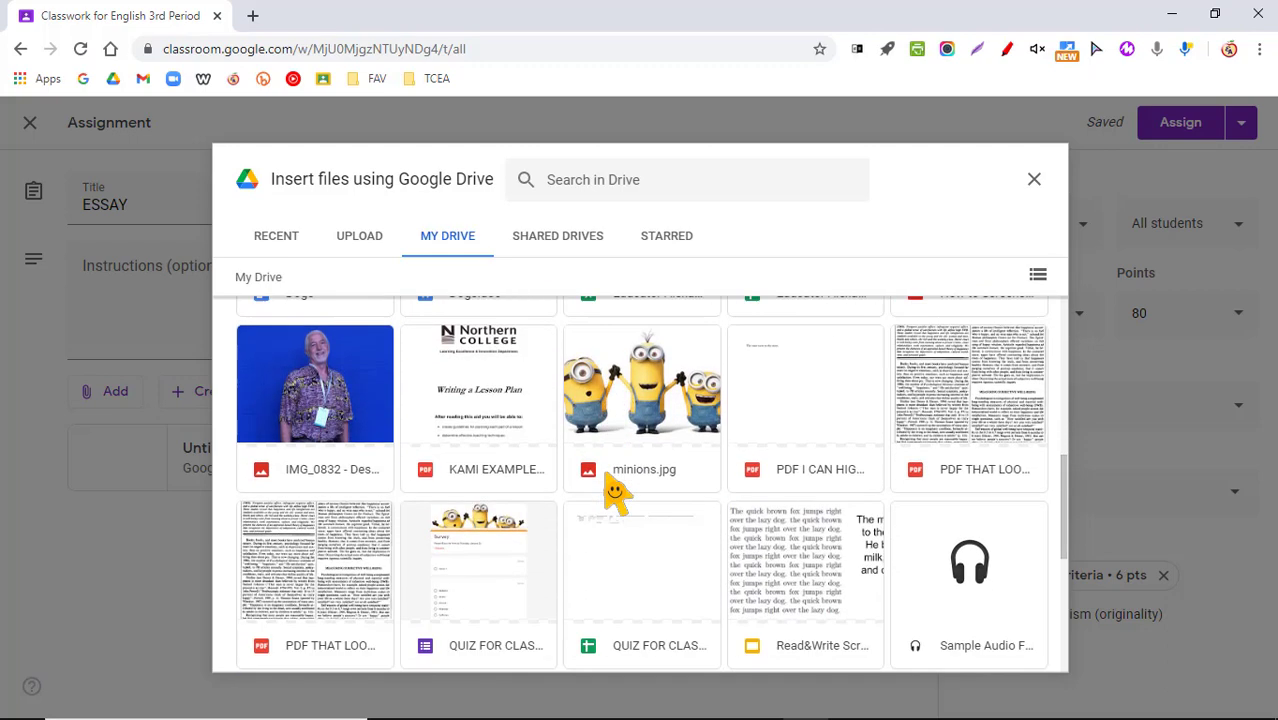
pyautogui.scroll(-5, 615, 490)
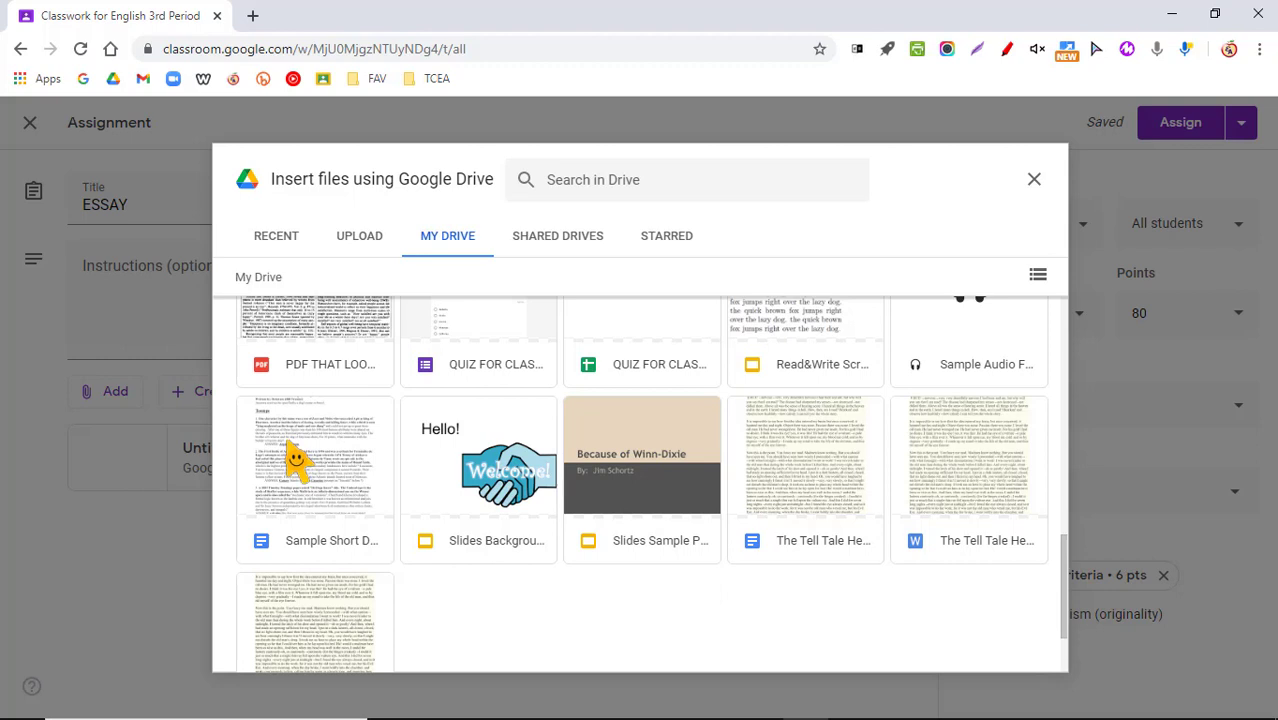
pyautogui.doubleClick(296, 458)
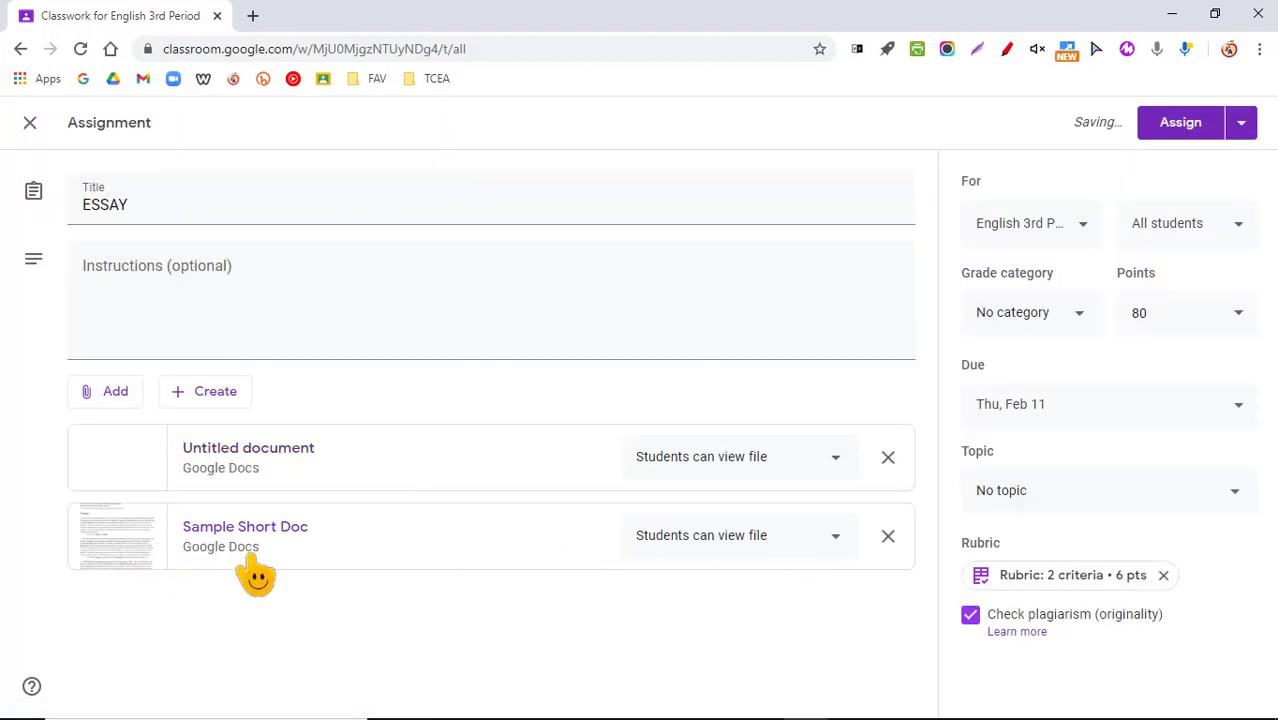
pyautogui.click(92, 398)
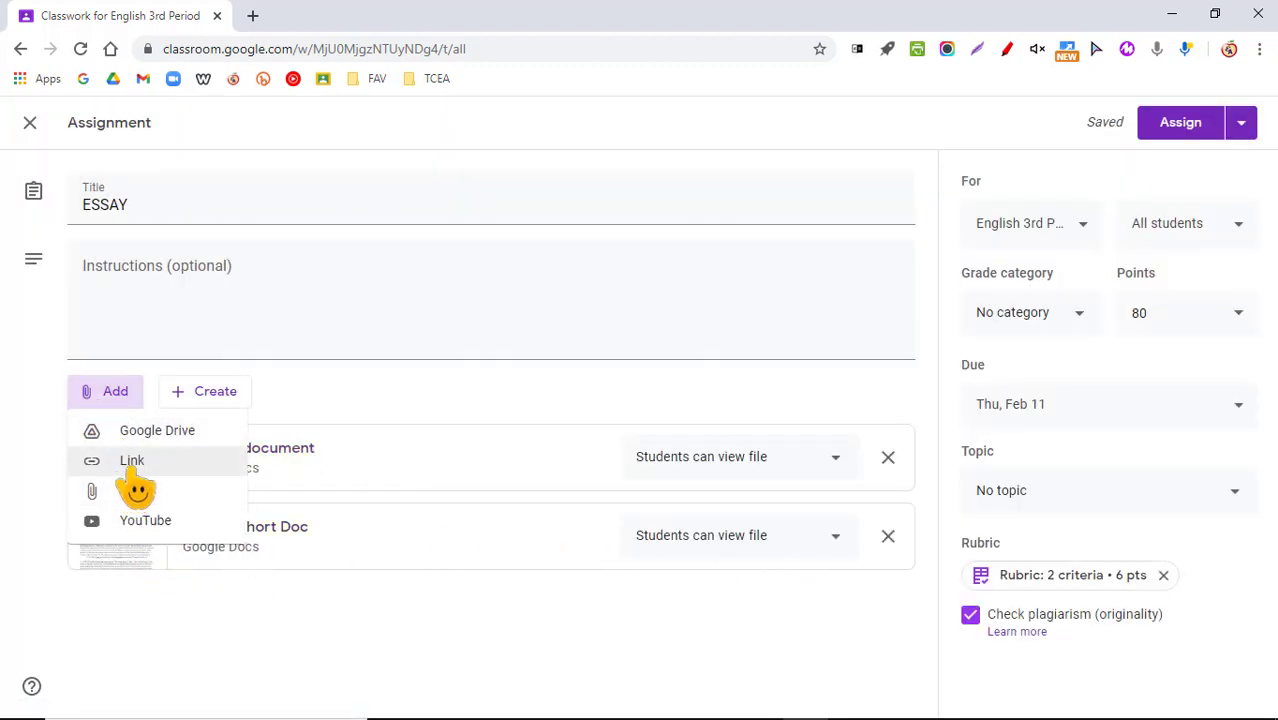
pyautogui.click(132, 470)
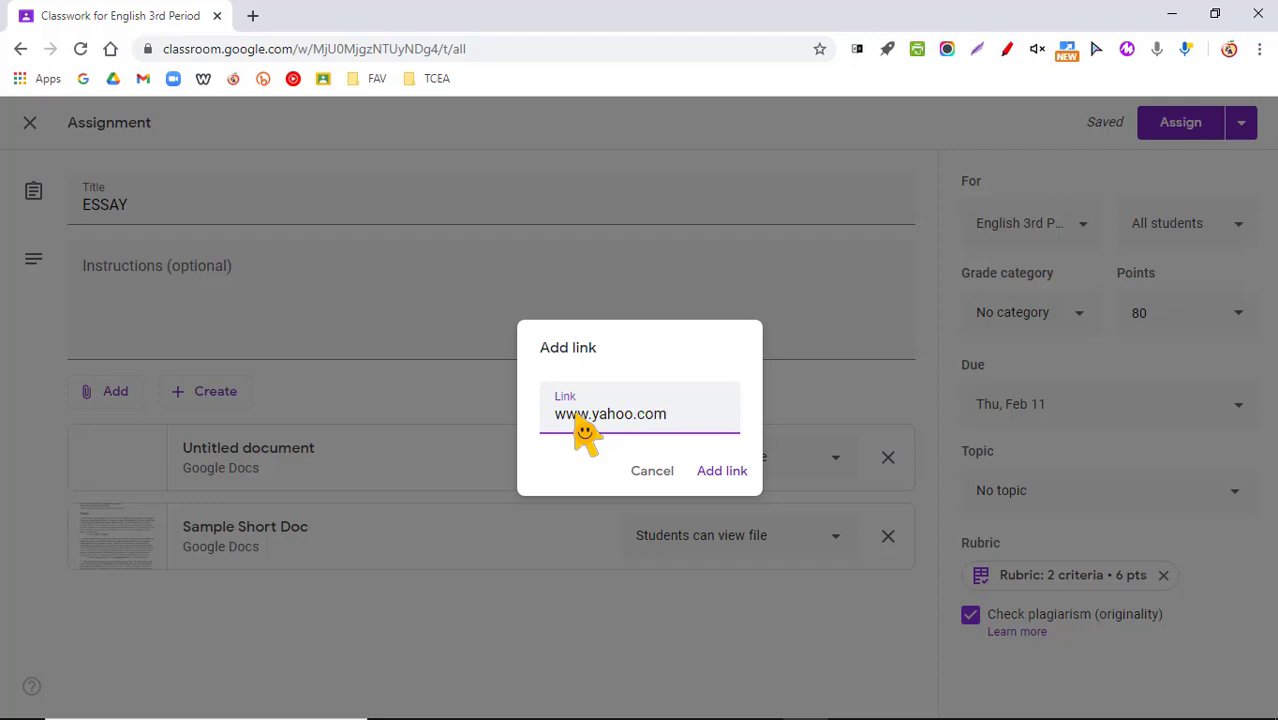
pyautogui.click(722, 472)
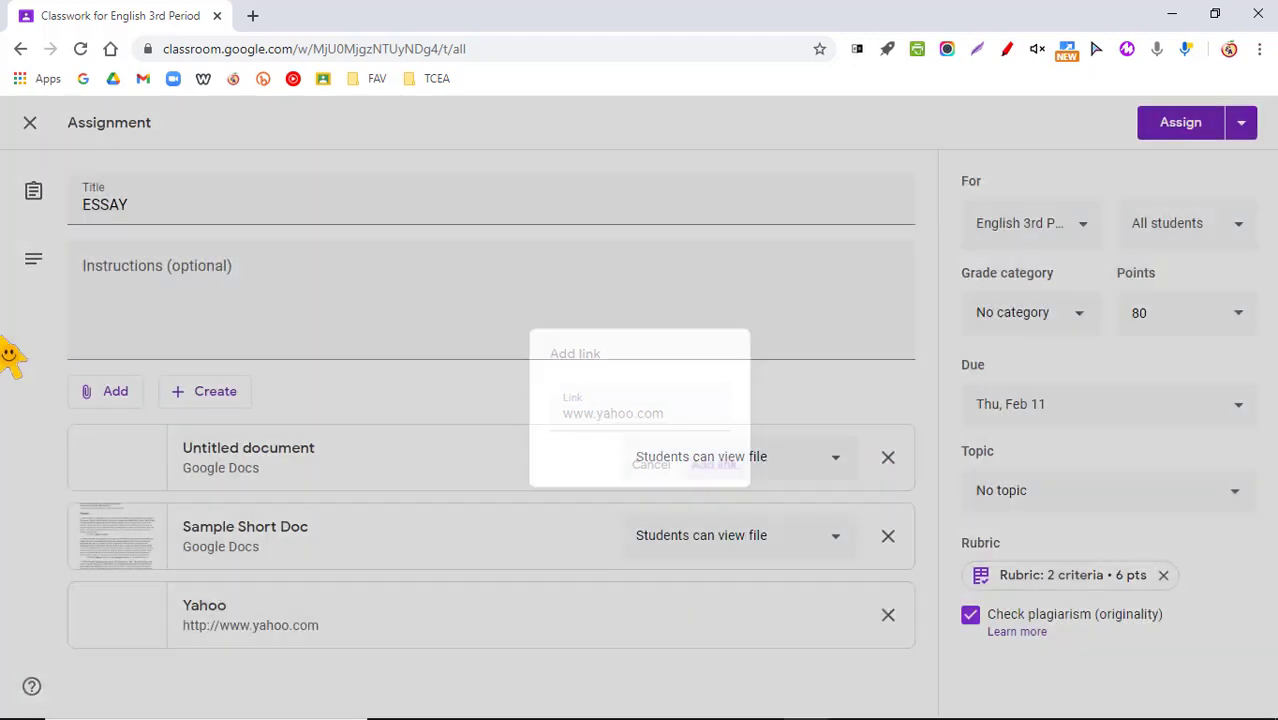
# Upload the Word file "The Tell Tale Heart" from the computer's Documents folder as an assignment attachment.
pyautogui.click(108, 392)
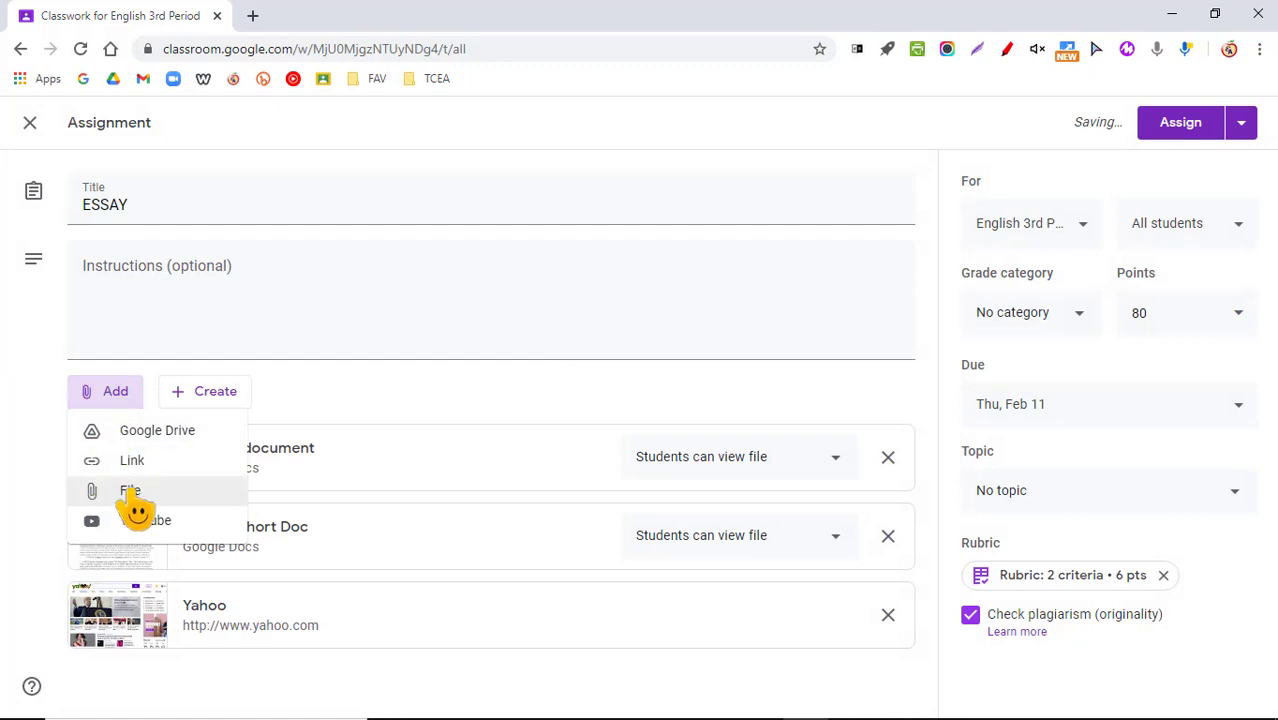
pyautogui.click(133, 492)
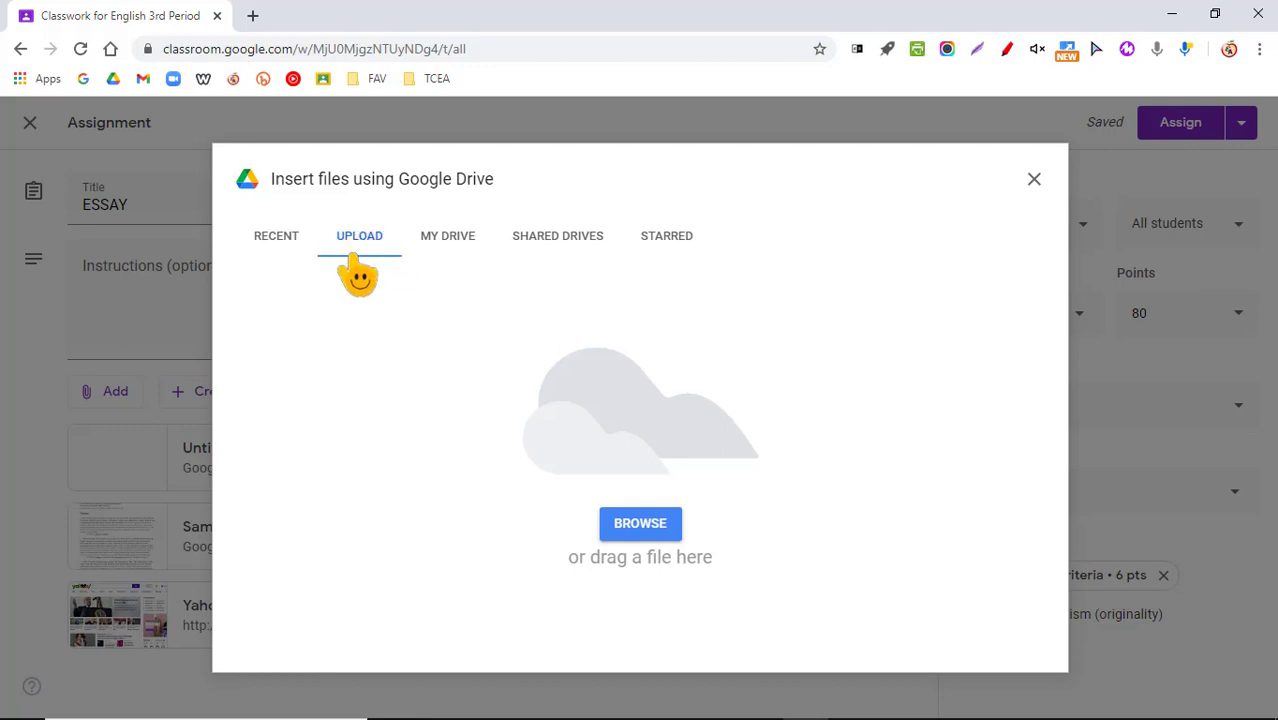
pyautogui.click(632, 541)
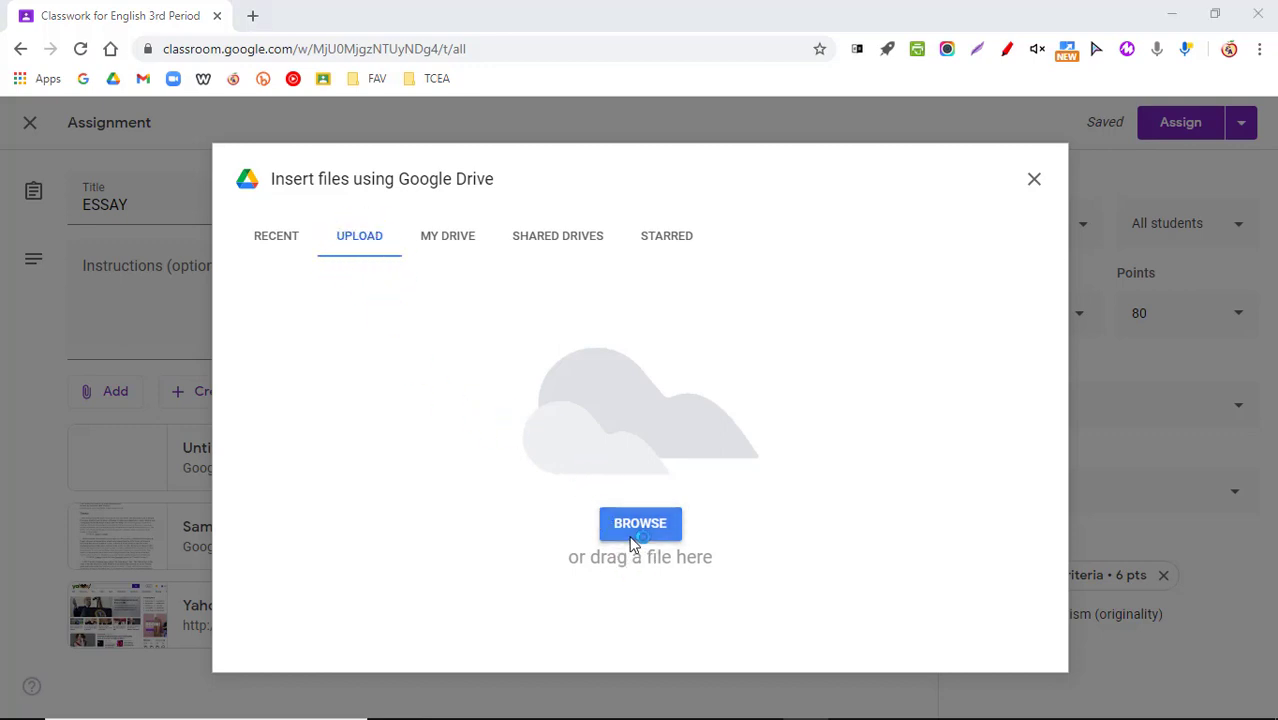
pyautogui.scroll(-5, 476, 380)
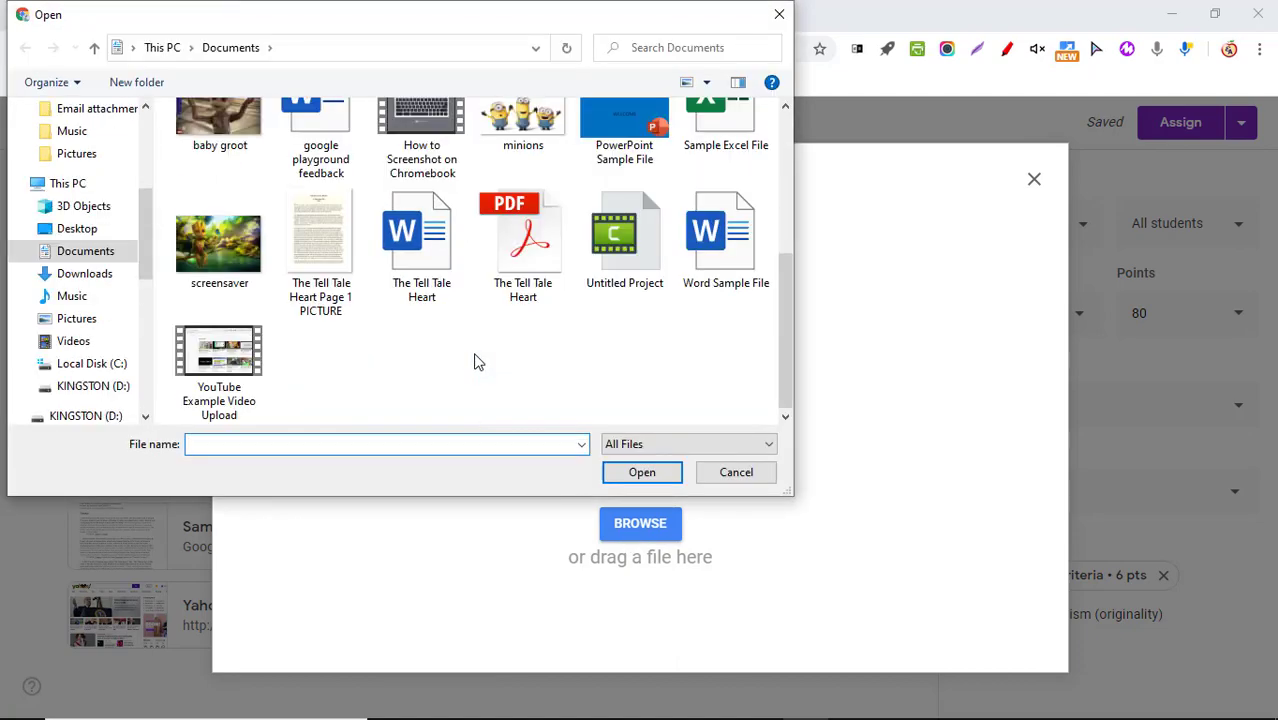
pyautogui.scroll(3, 478, 358)
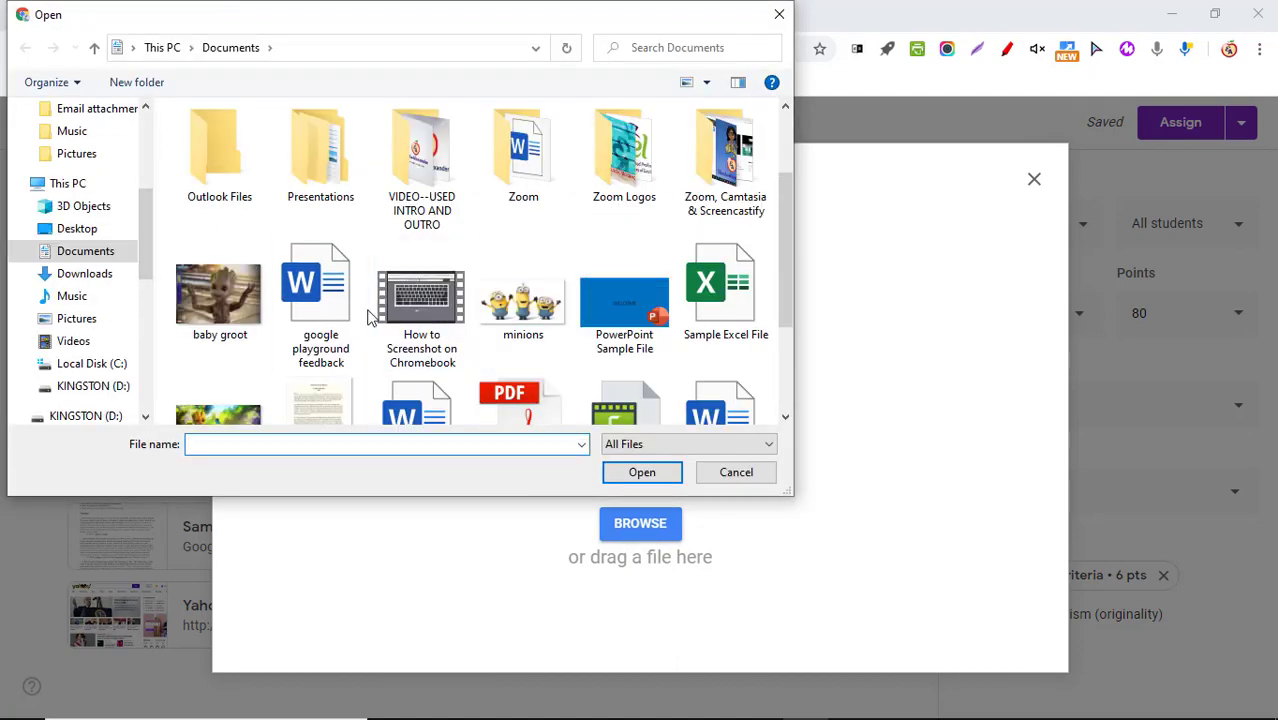
pyautogui.scroll(-2, 370, 316)
pyautogui.doubleClick(448, 262)
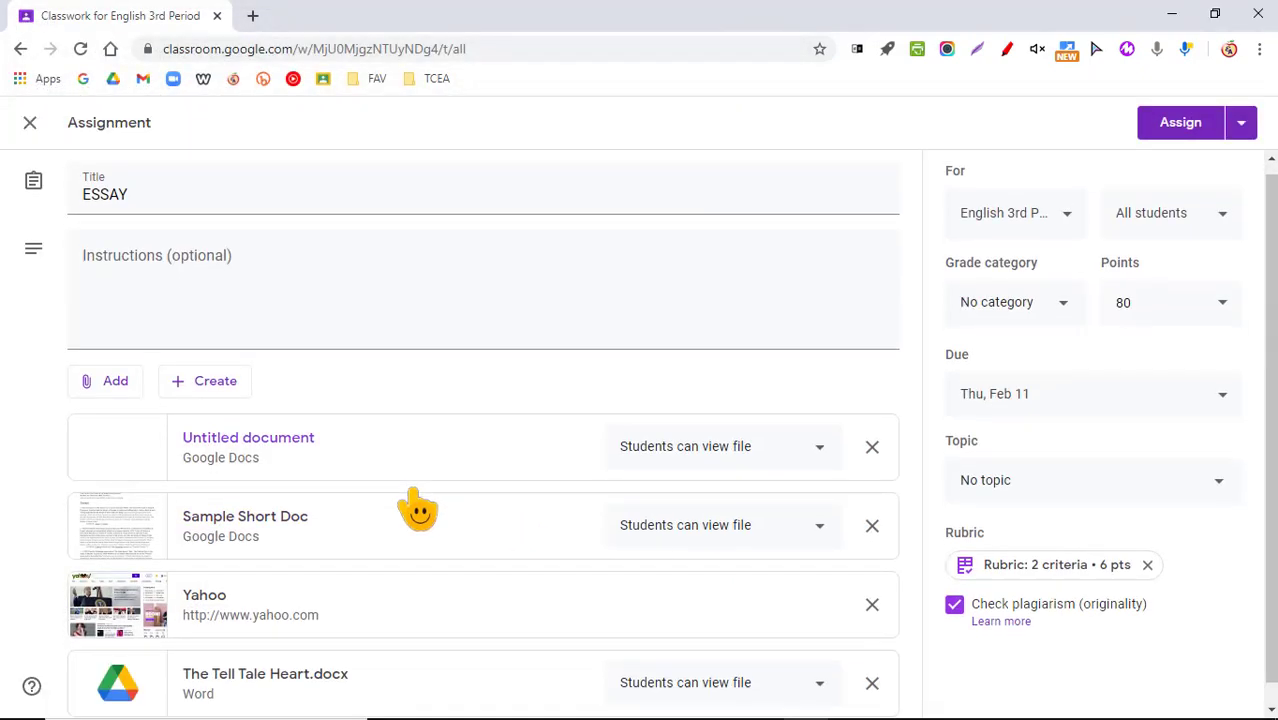
# Search YouTube for "cat" and attach the video "Baby Cats - Cute and Funny Cat Videos Compilation #34" to the assignment.
pyautogui.click(118, 362)
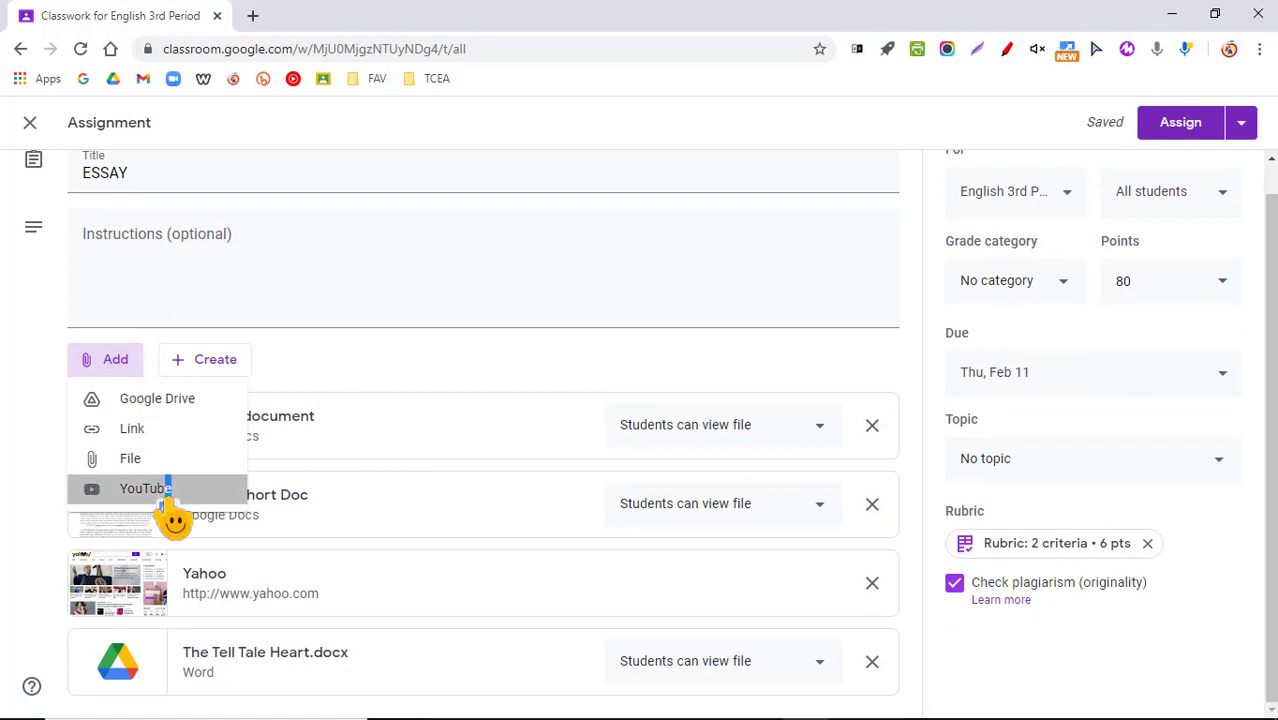
pyautogui.click(150, 489)
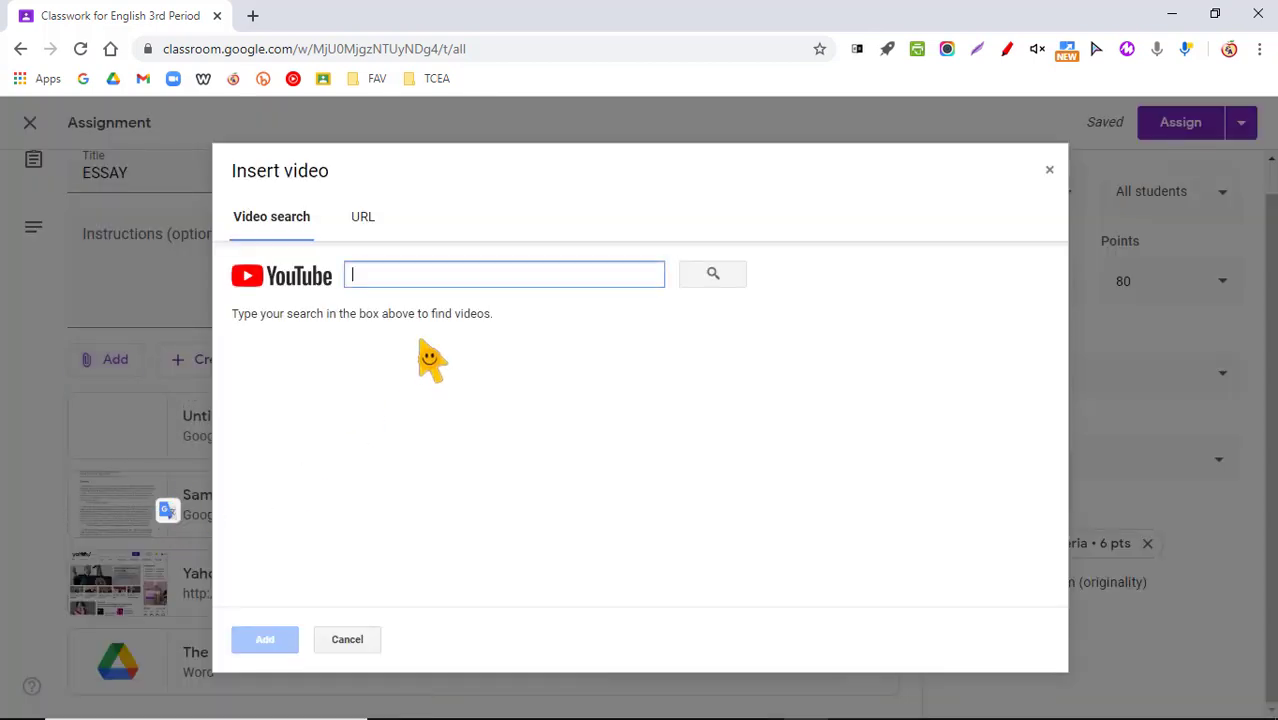
pyautogui.write('cat')
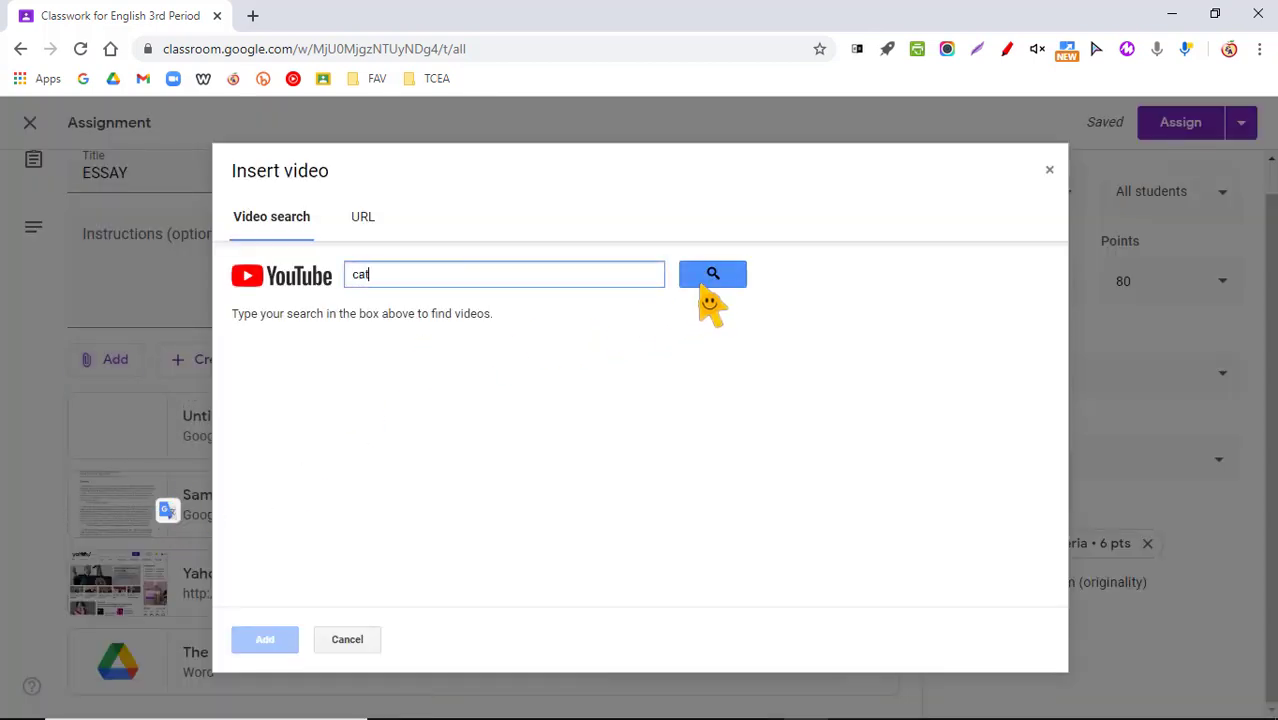
pyautogui.click(710, 282)
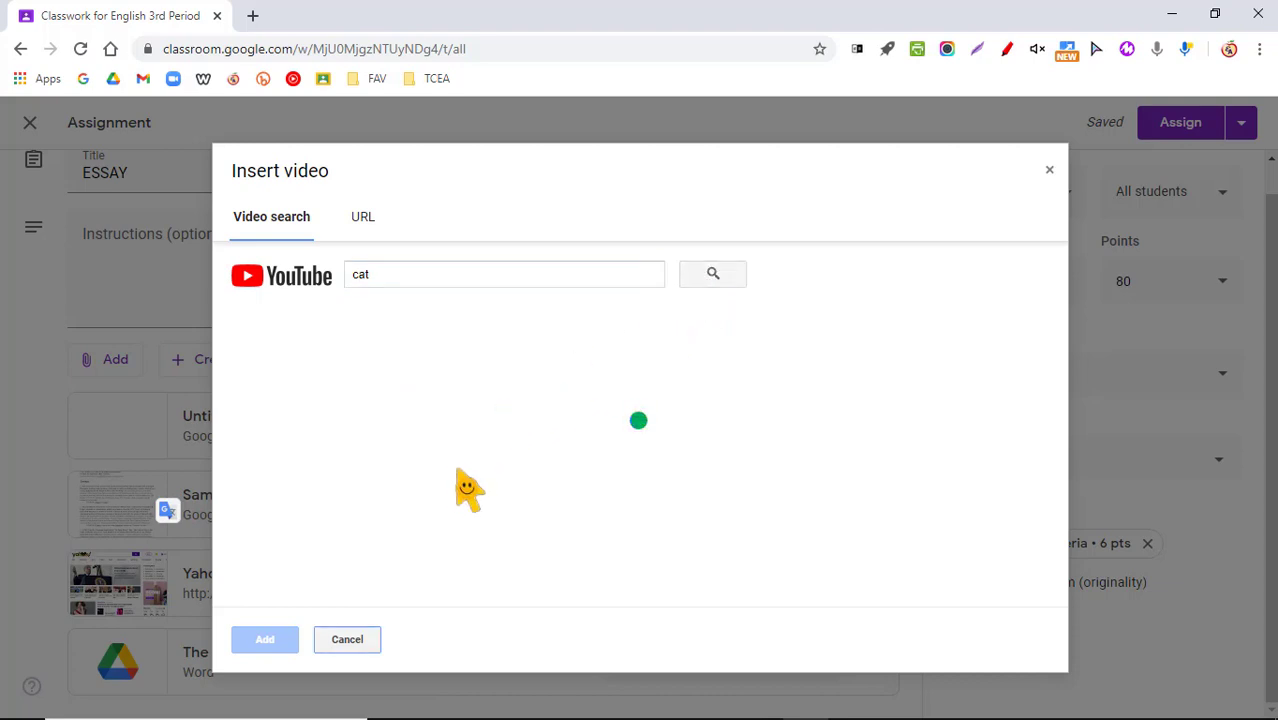
pyautogui.doubleClick(389, 374)
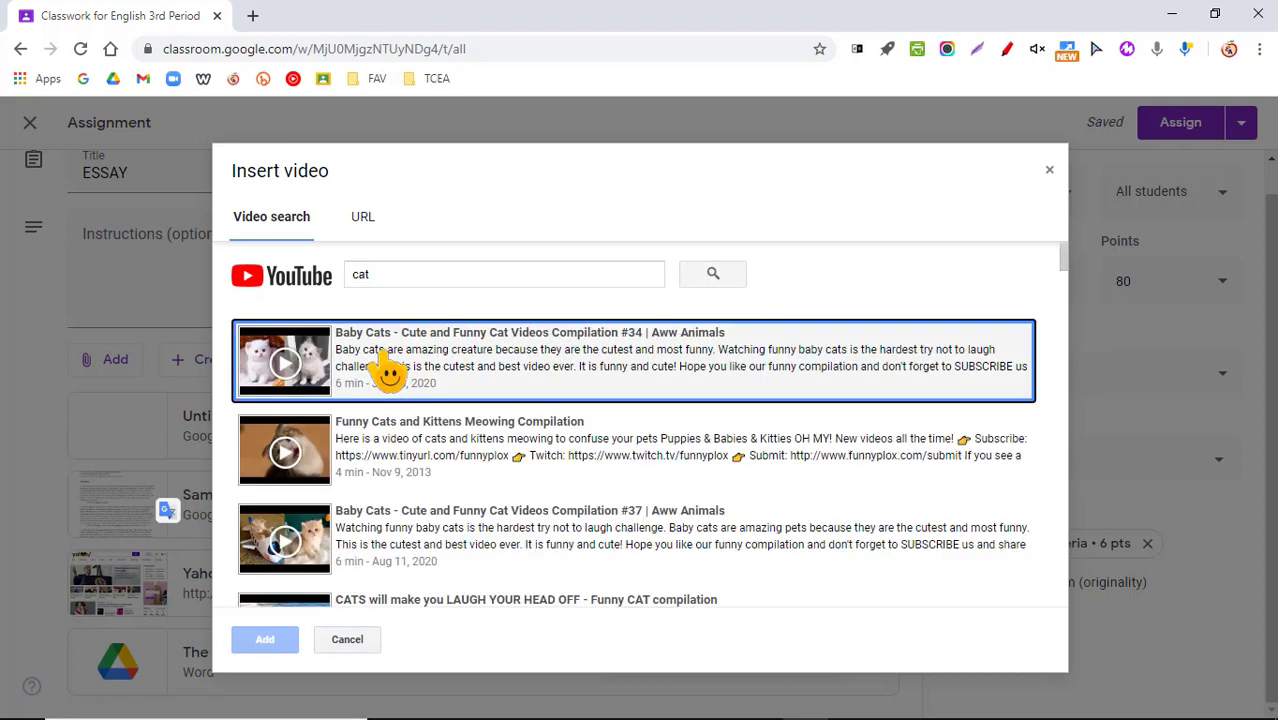
# View the option for inserting a YouTube video by its URL and close it without adding a video.
pyautogui.click(108, 370)
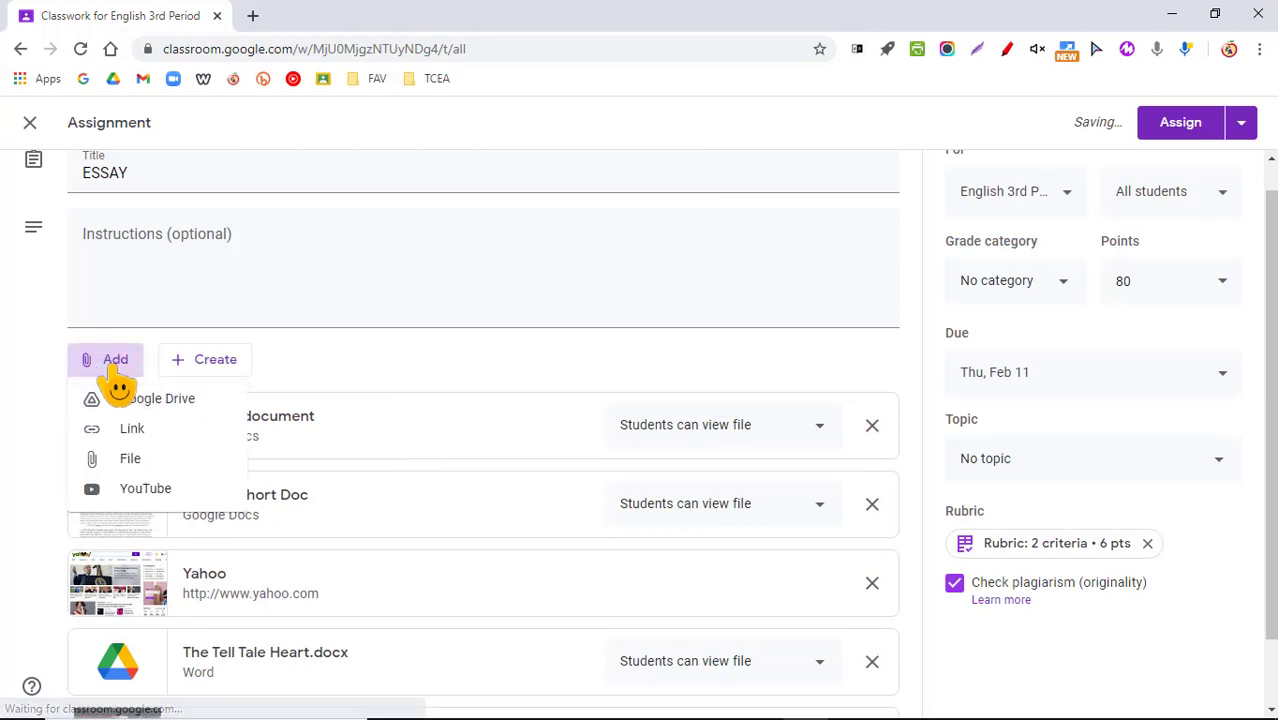
pyautogui.click(172, 492)
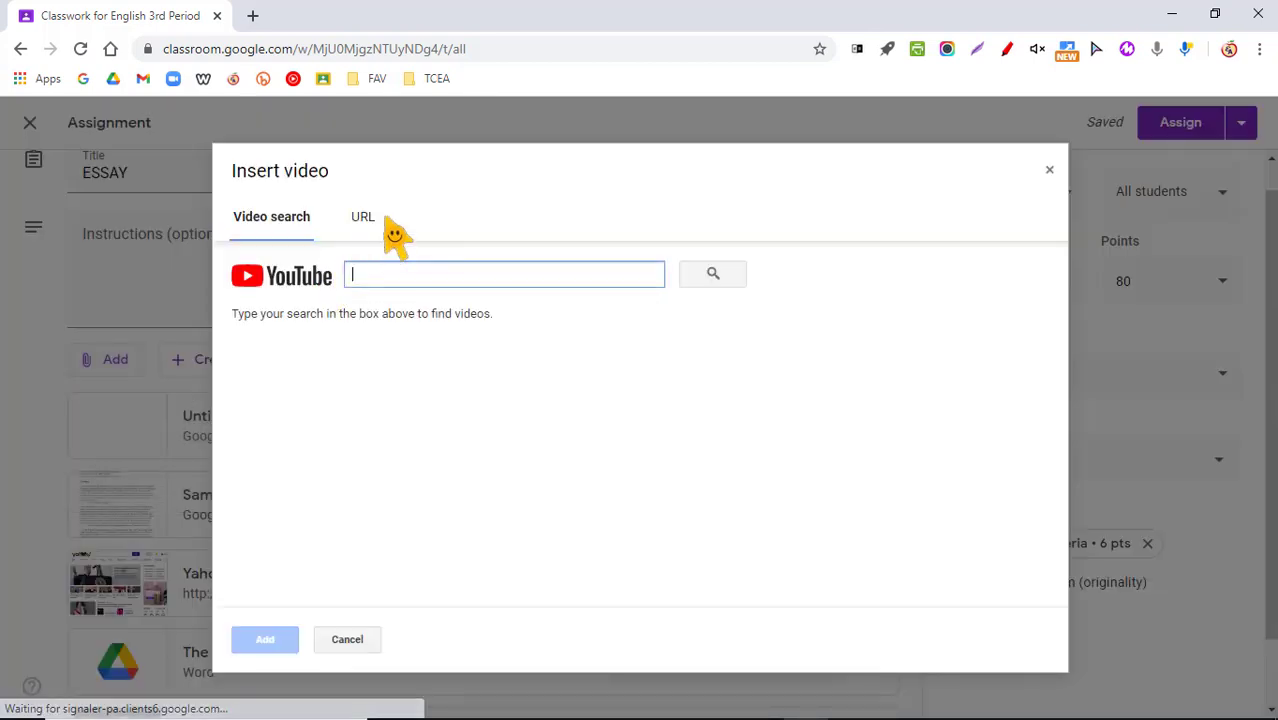
pyautogui.click(360, 220)
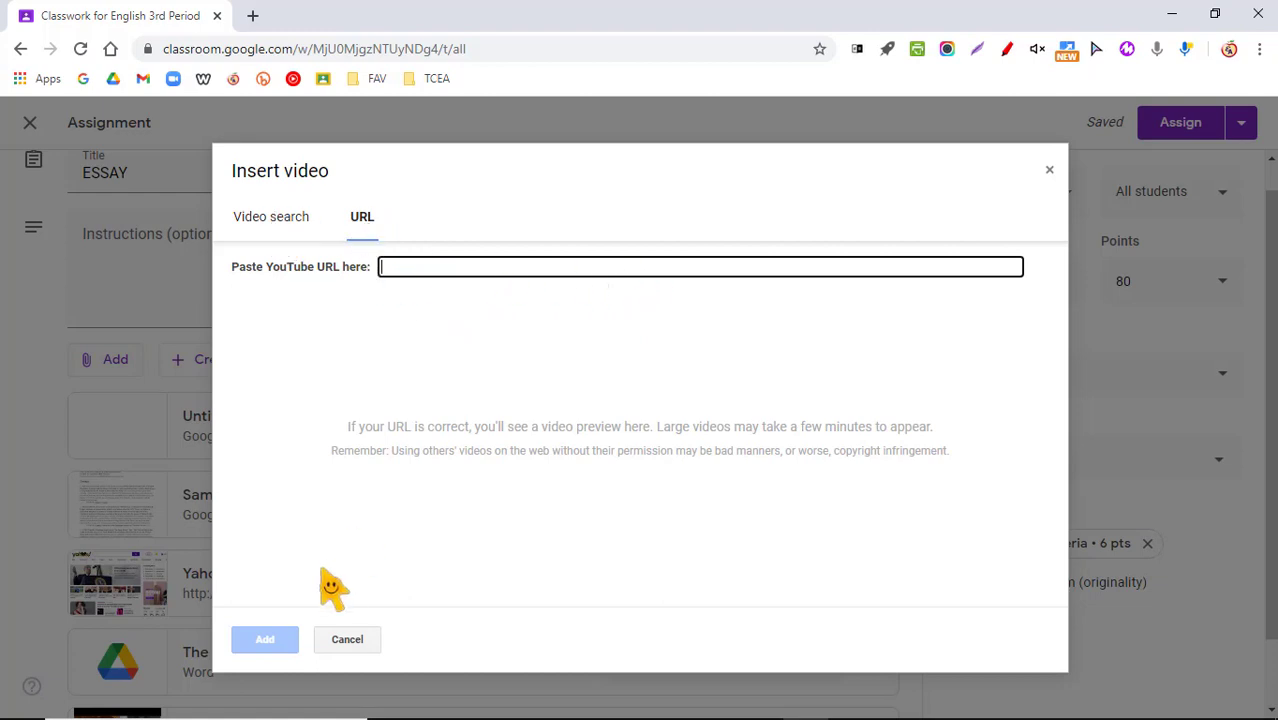
pyautogui.click(350, 643)
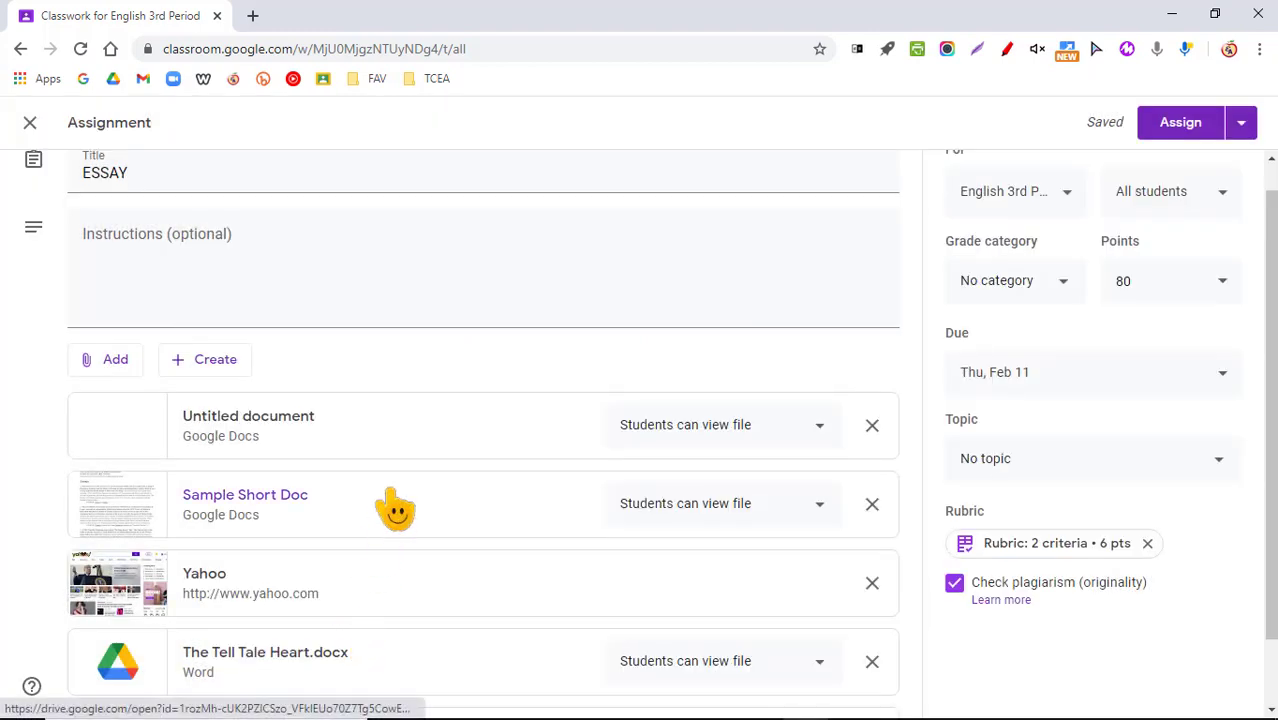
# Examine the attachment list, the alternative posting options for the assignment and the Google file types that can be created.
pyautogui.scroll(-1, 394, 506)
pyautogui.scroll(1, 394, 506)
pyautogui.scroll(-1, 394, 506)
pyautogui.scroll(1, 394, 506)
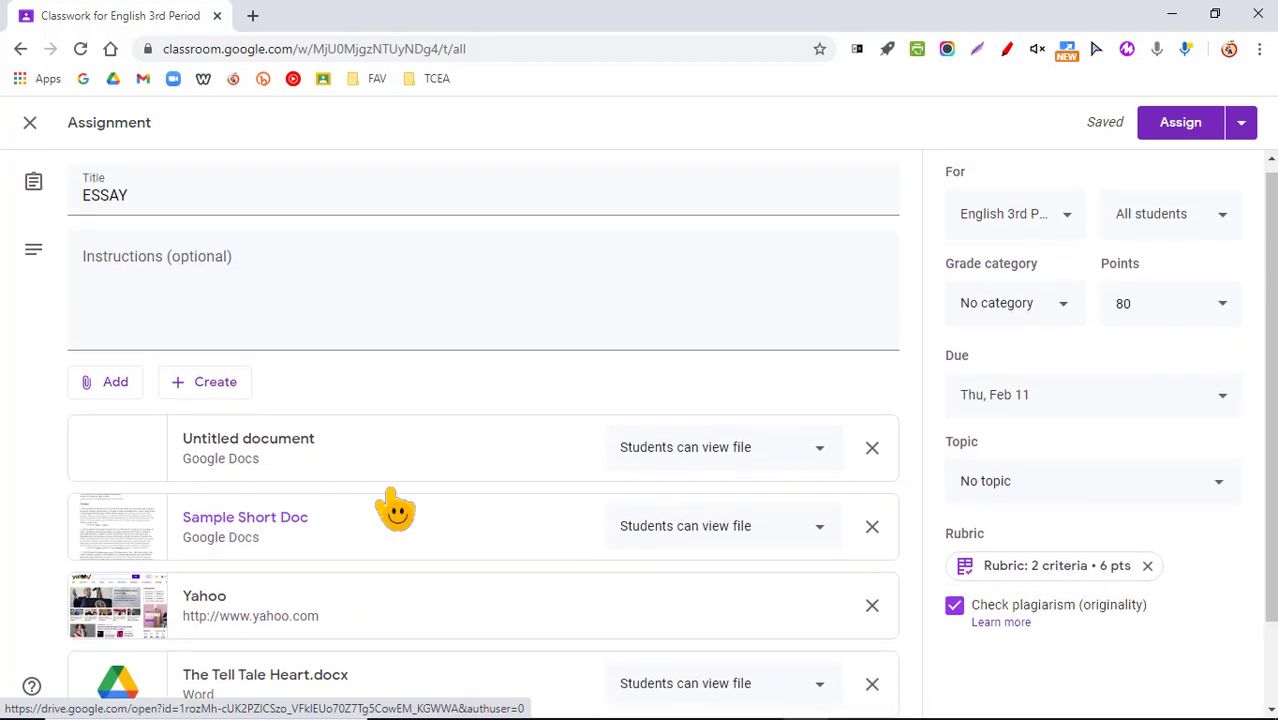
pyautogui.scroll(-1, 394, 506)
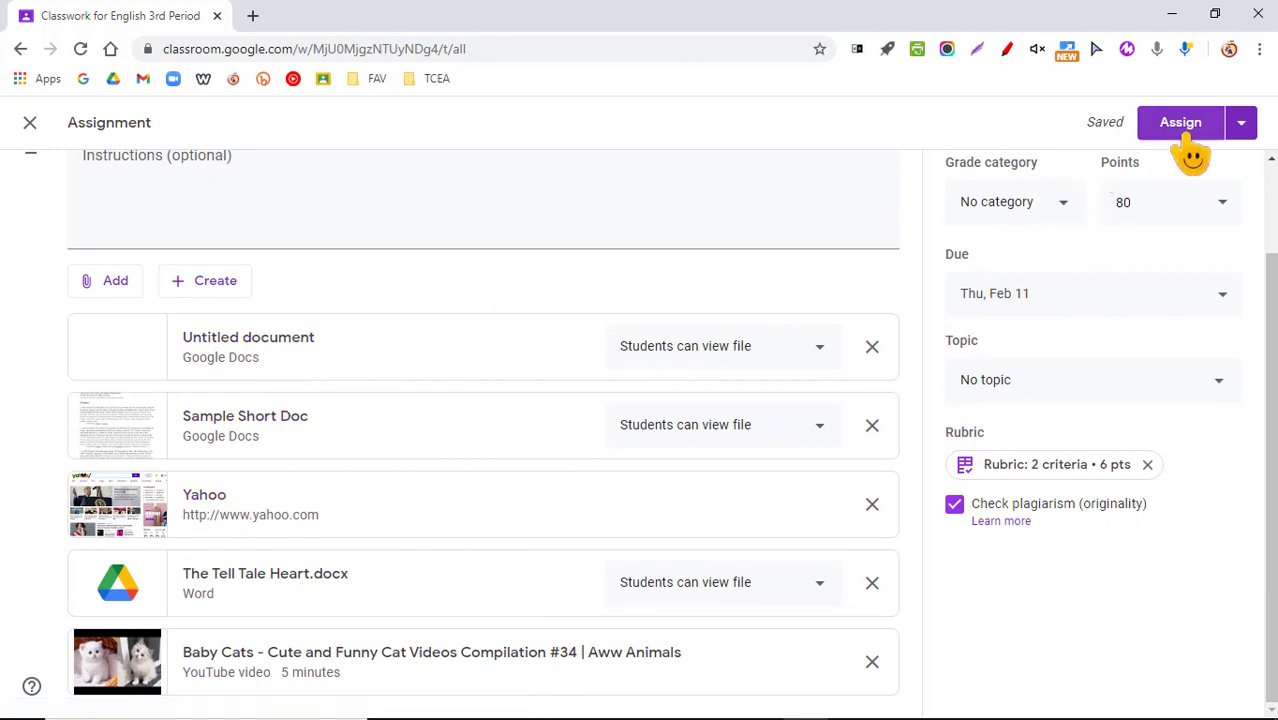
pyautogui.click(1241, 124)
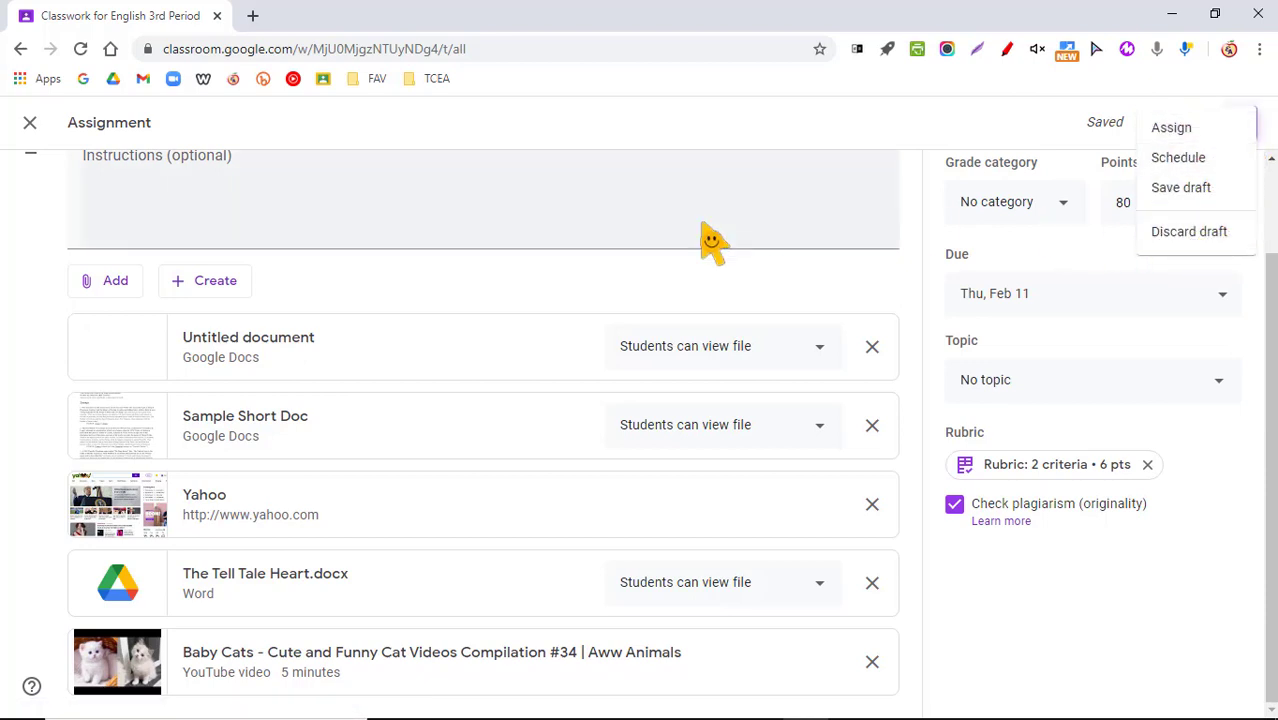
pyautogui.click(598, 285)
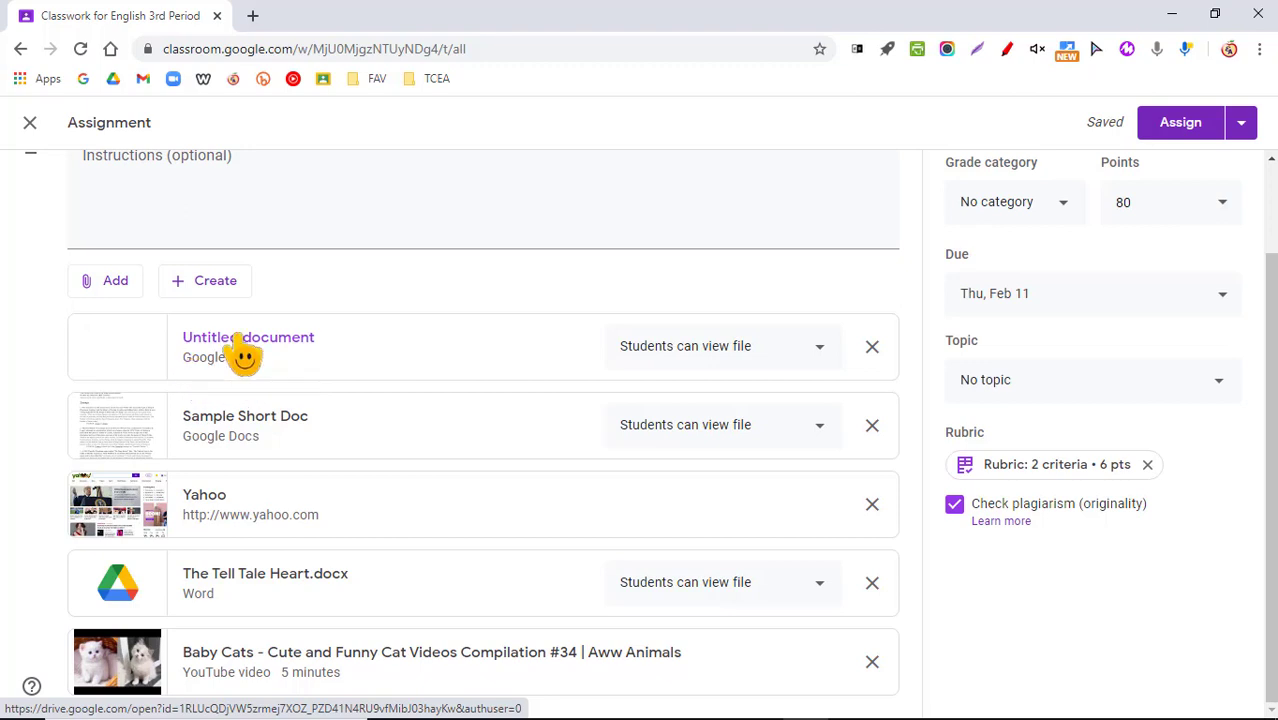
pyautogui.click(209, 284)
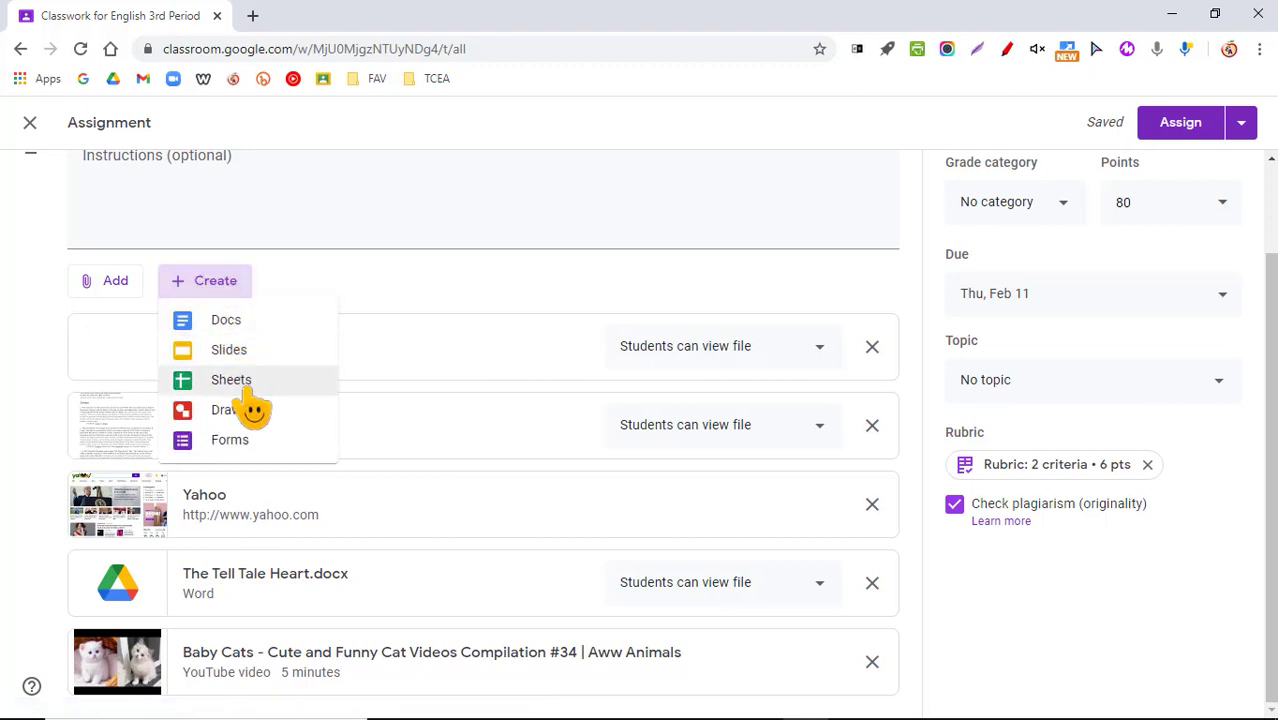
pyautogui.click(345, 290)
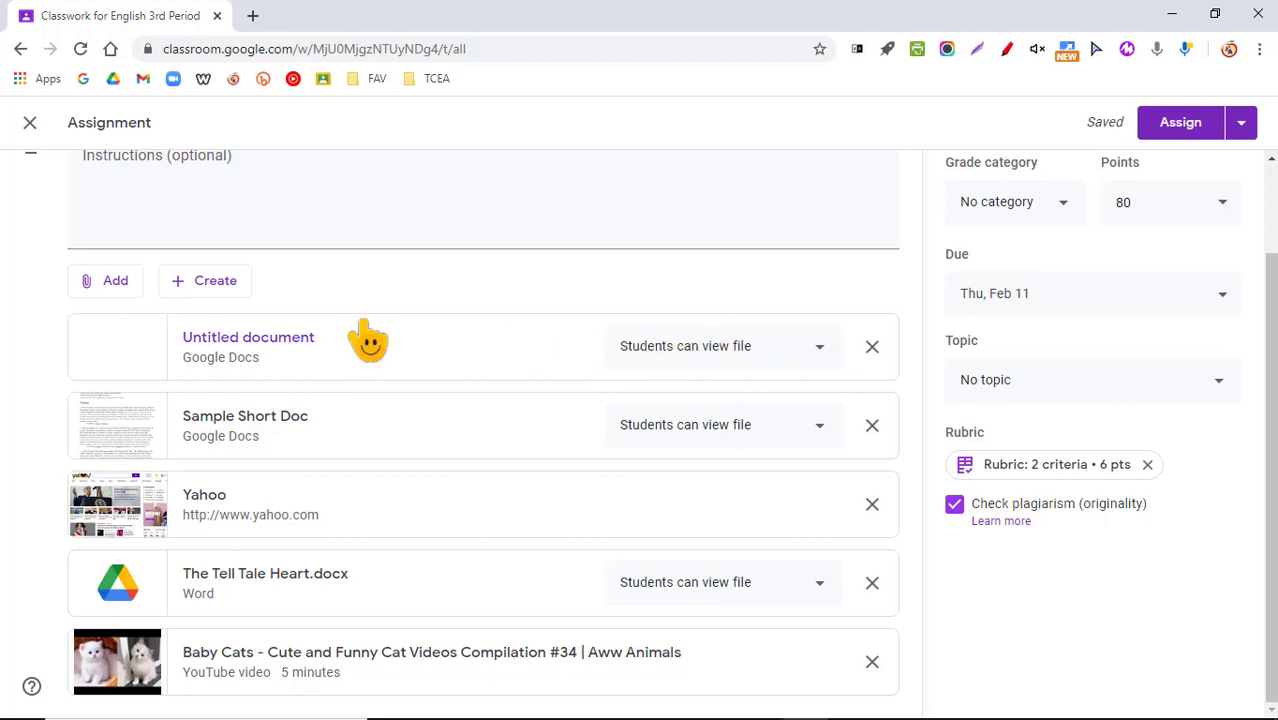
# Set the student access for the attached "Untitled document" to "Students can edit file".
pyautogui.click(718, 358)
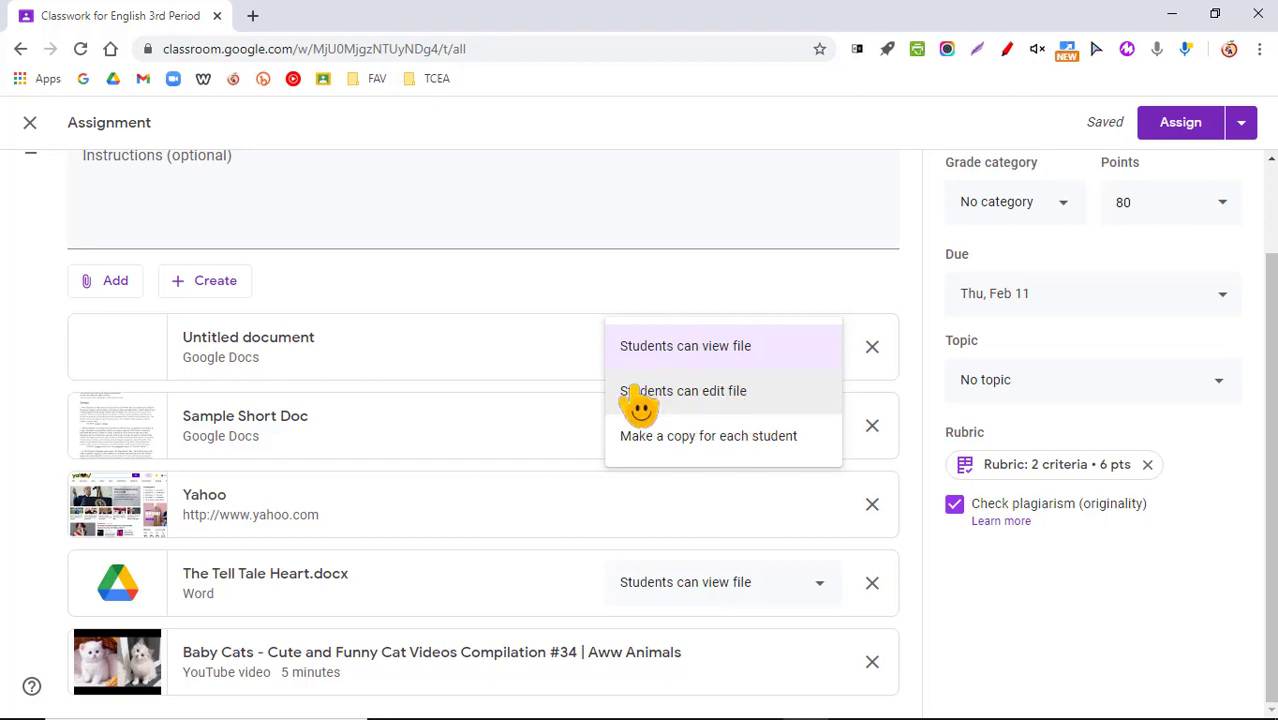
pyautogui.scroll(1, 1121, 242)
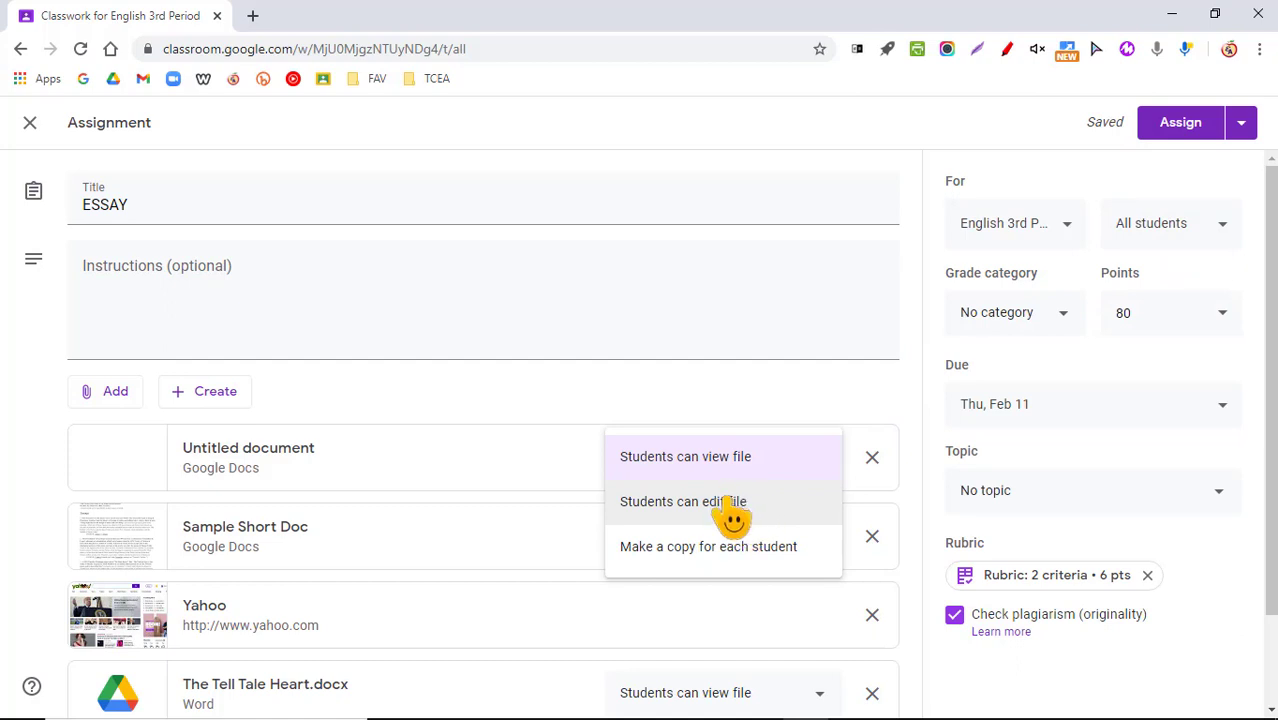
pyautogui.click(650, 508)
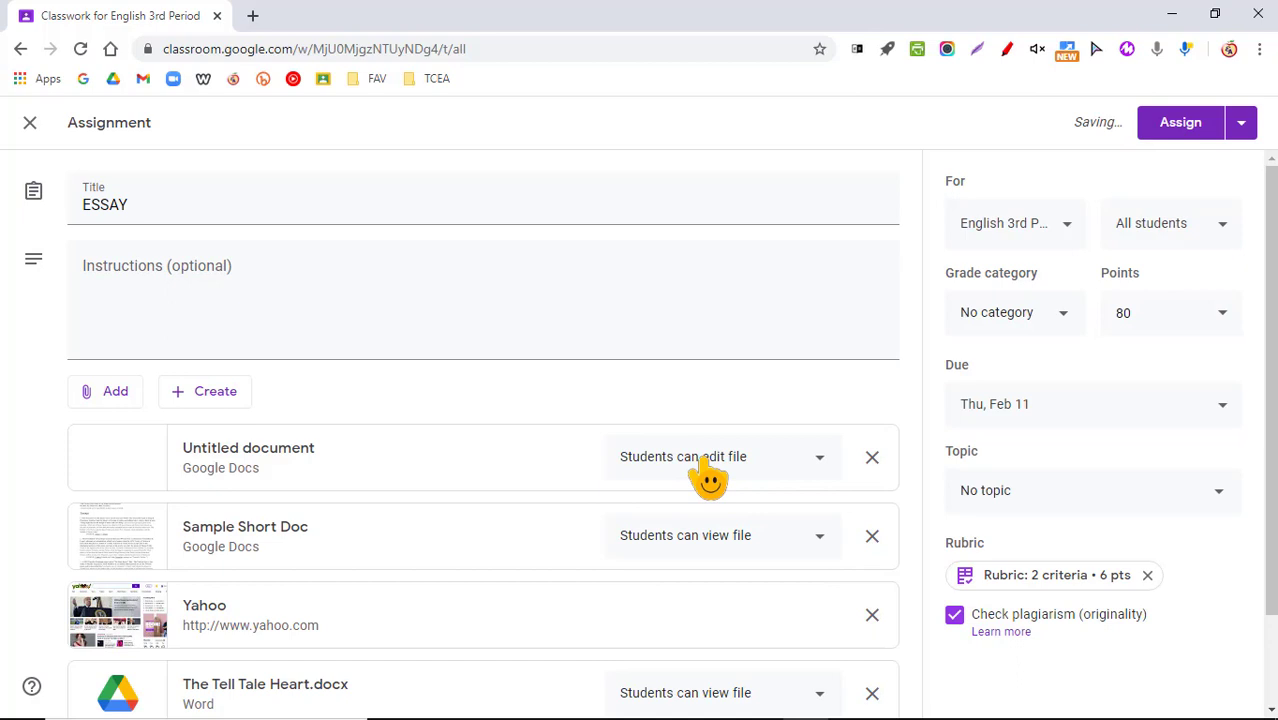
# Clear the All students selection for the assignment's recipients and select all students again.
pyautogui.click(1155, 240)
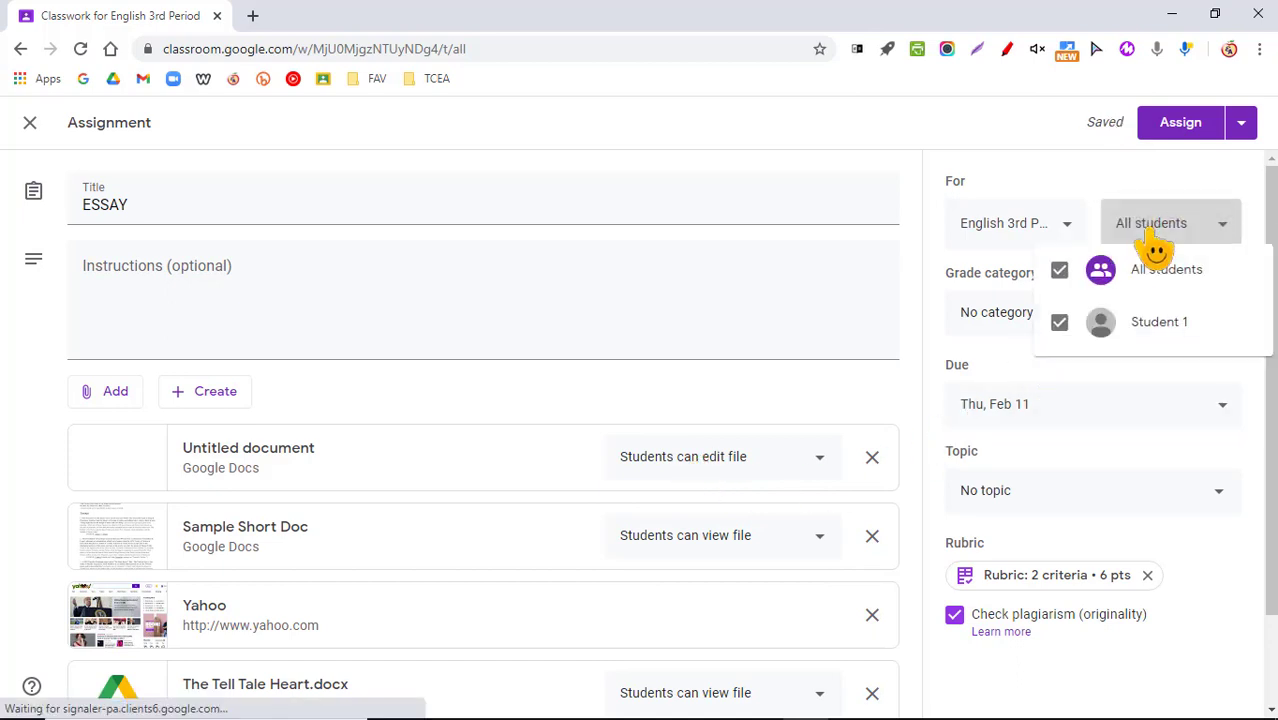
pyautogui.click(1051, 284)
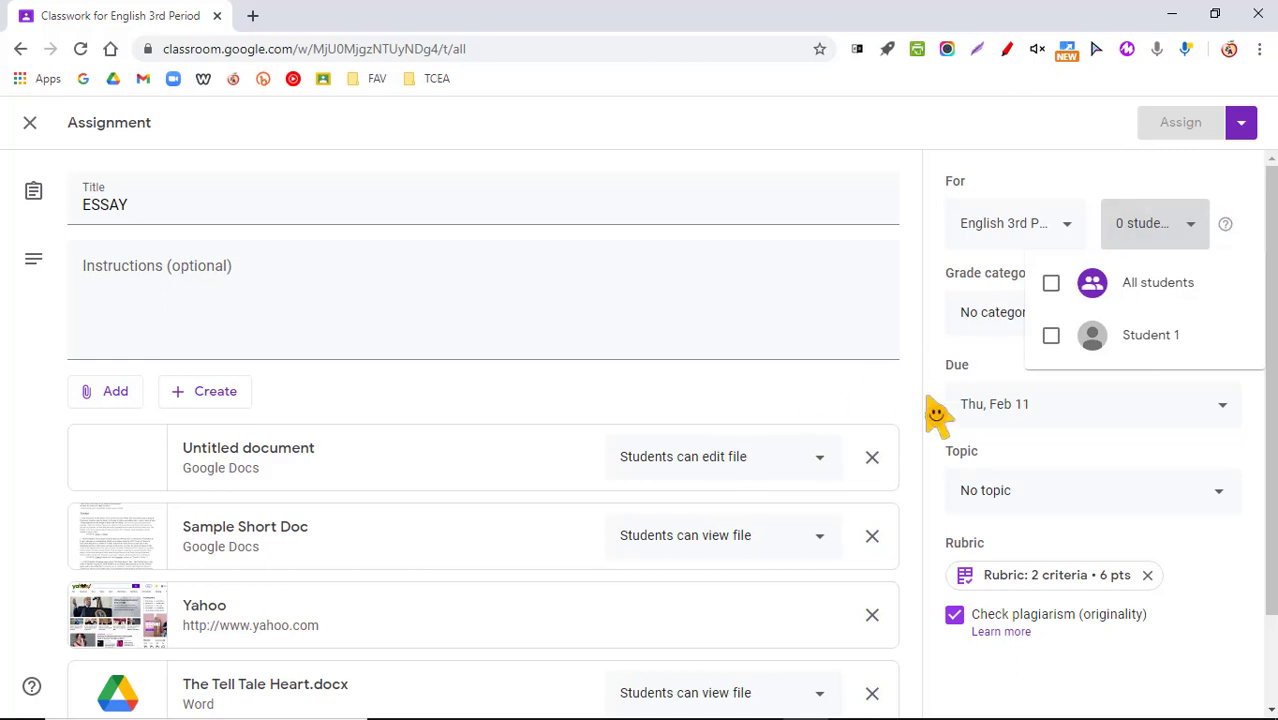
pyautogui.click(1051, 283)
pyautogui.click(730, 463)
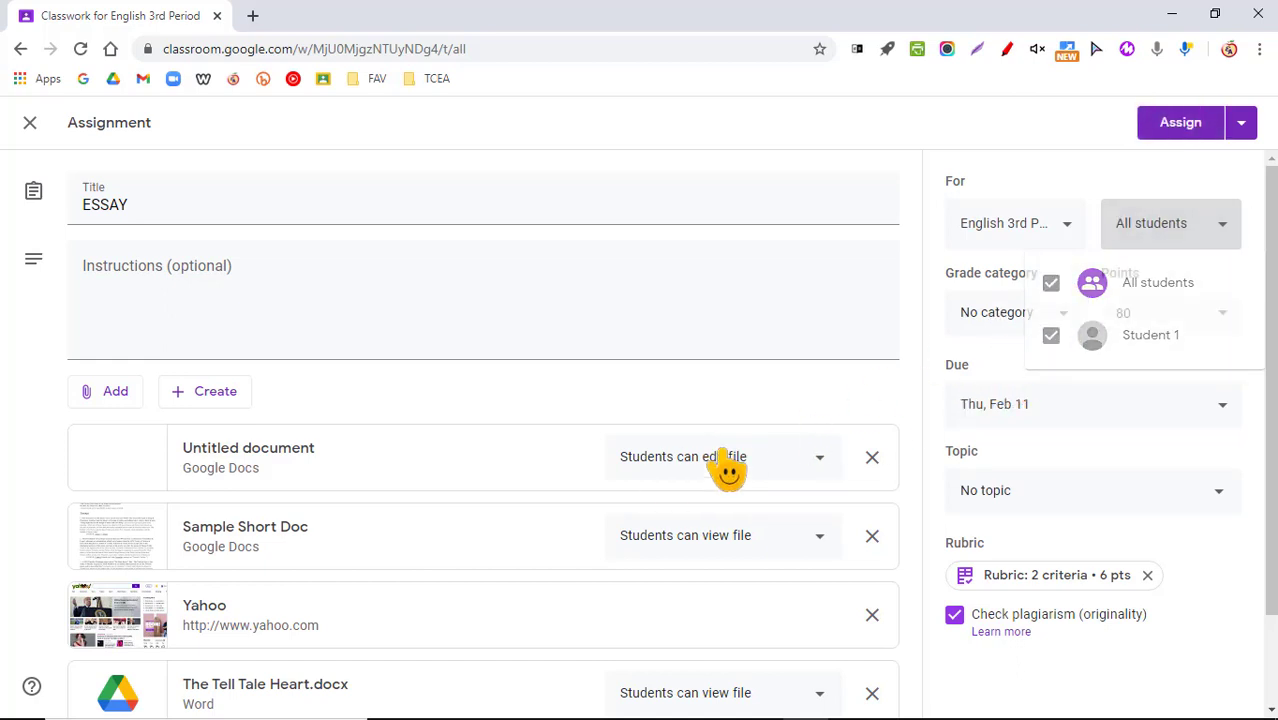
# Set the attached "Untitled document" to "Make a copy for each student".
pyautogui.click(728, 470)
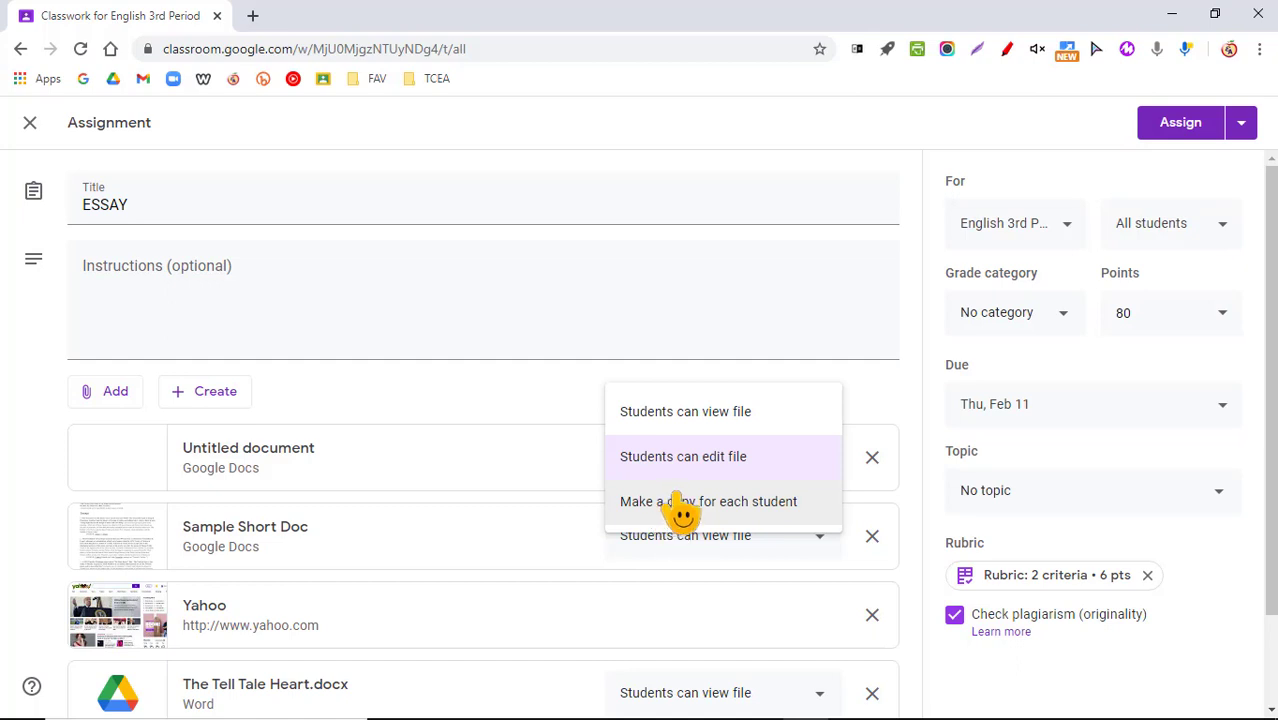
pyautogui.click(780, 503)
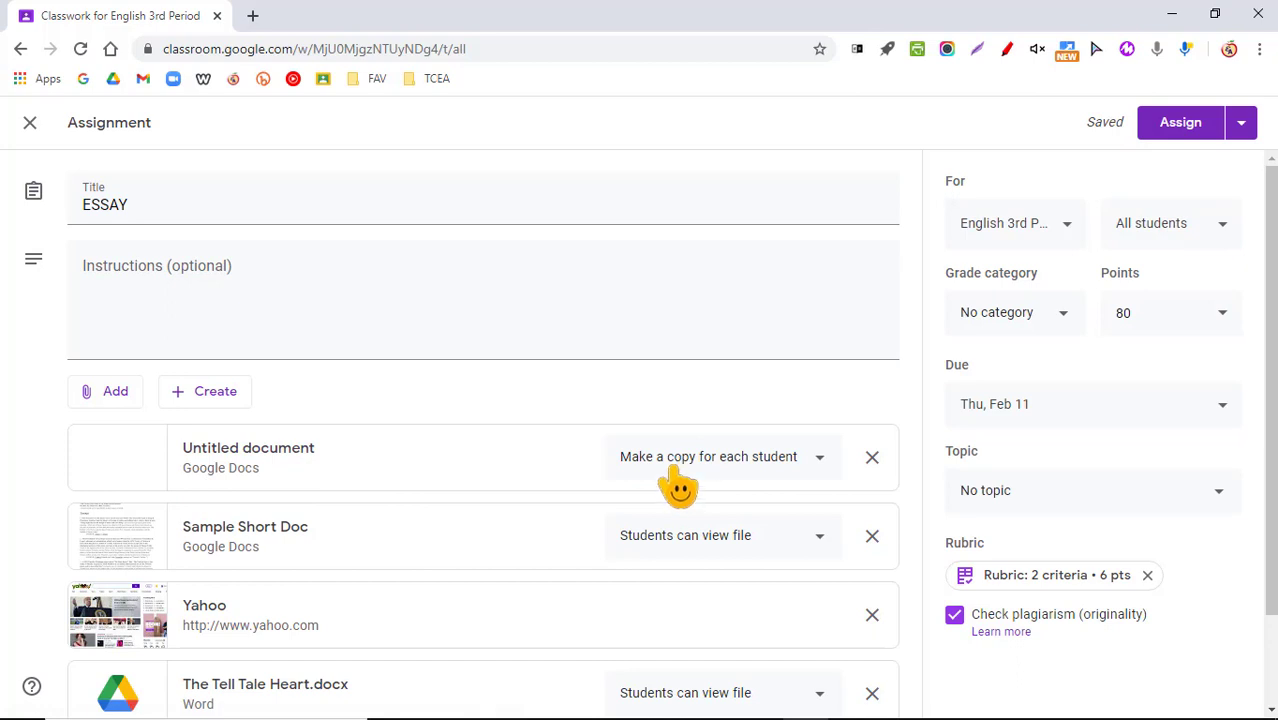
pyautogui.click(791, 468)
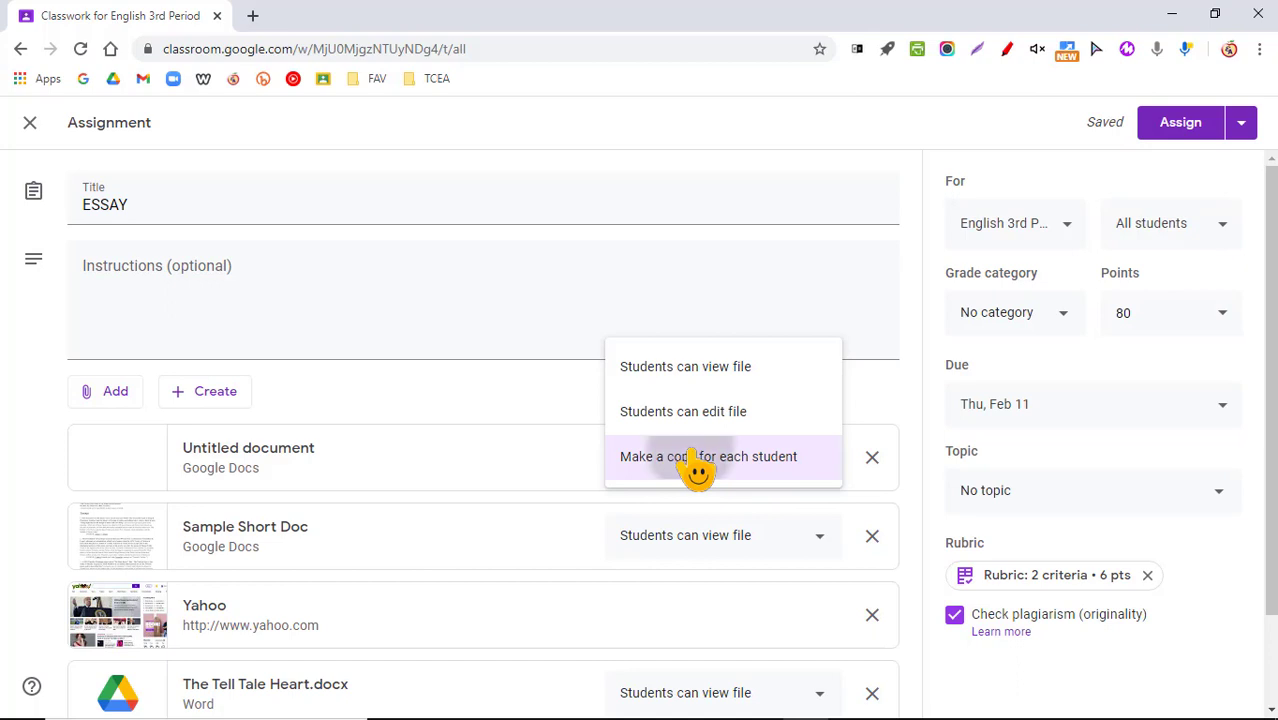
pyautogui.click(696, 463)
pyautogui.click(699, 470)
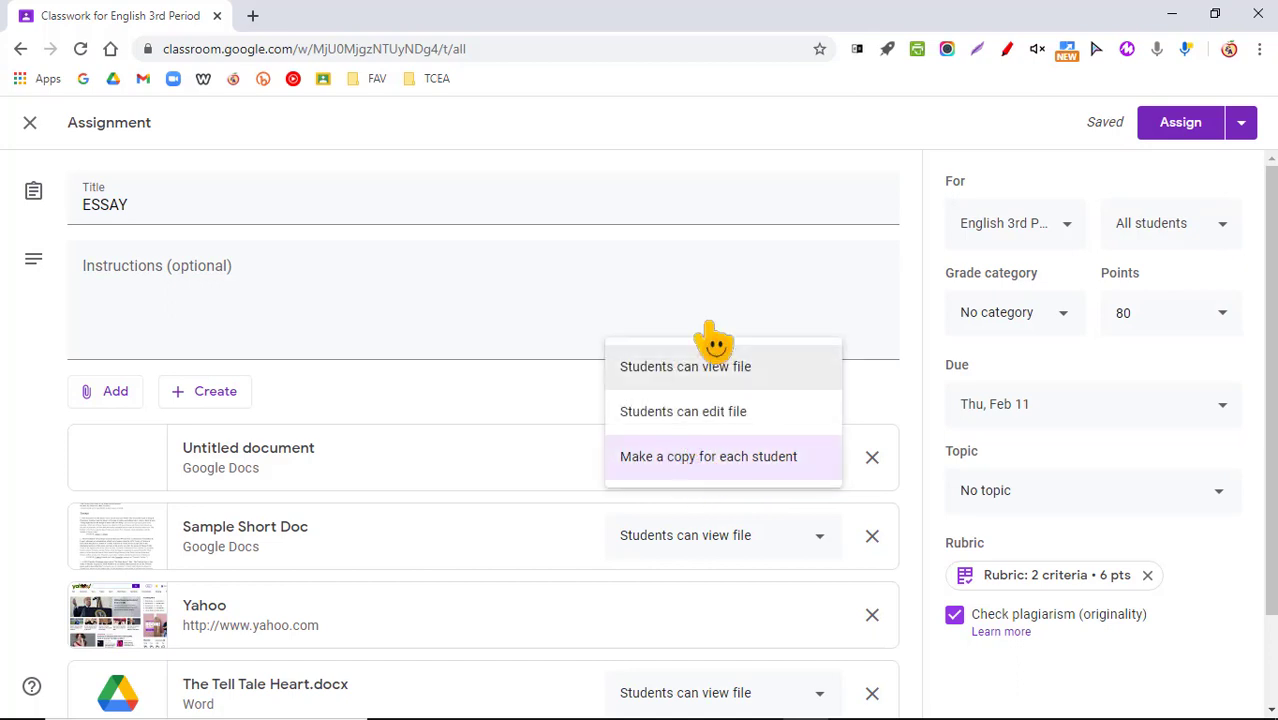
pyautogui.click(472, 400)
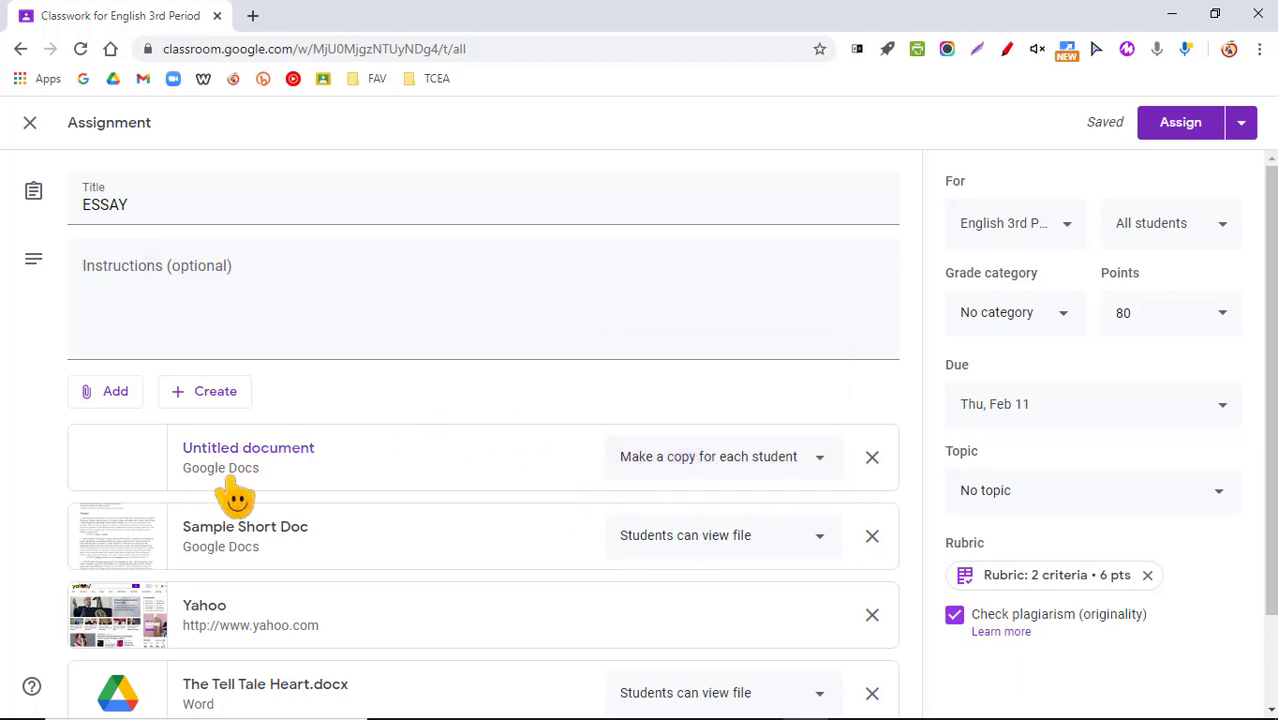
# Switch the access for "The Tell Tale Heart.docx" to "Students can edit file" and back to "Students can view file".
pyautogui.scroll(-1, 472, 560)
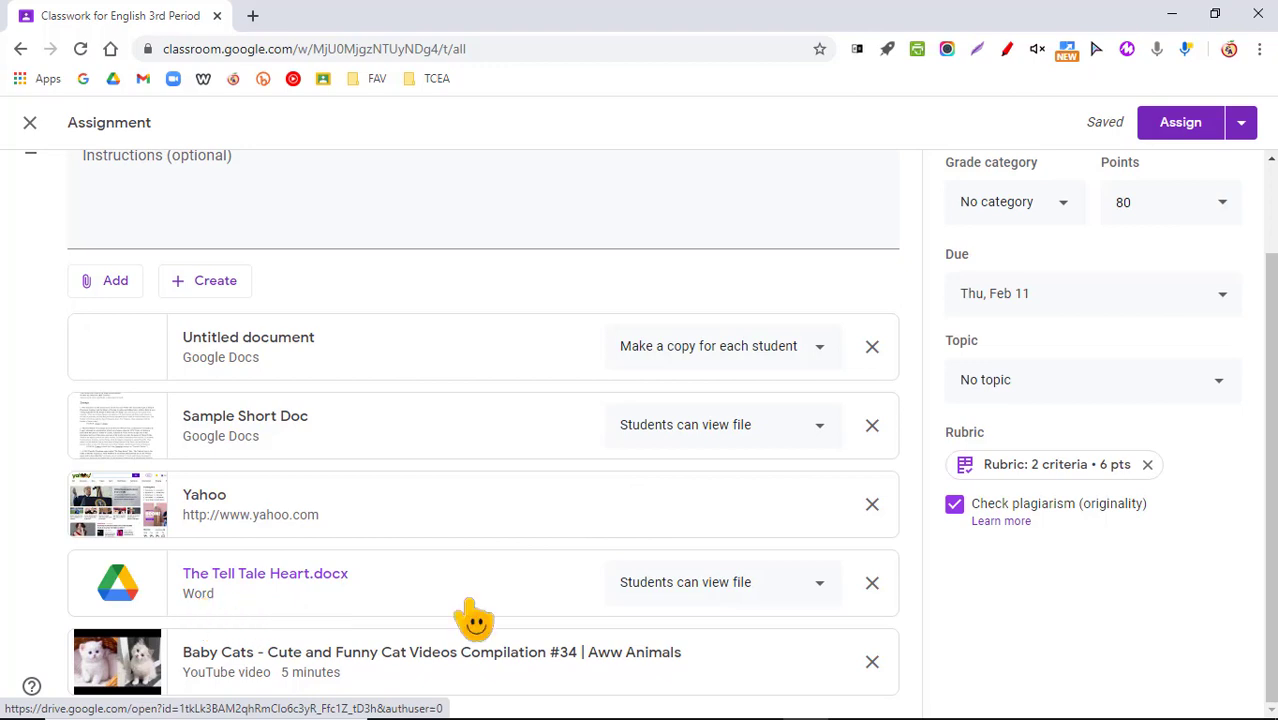
pyautogui.click(736, 585)
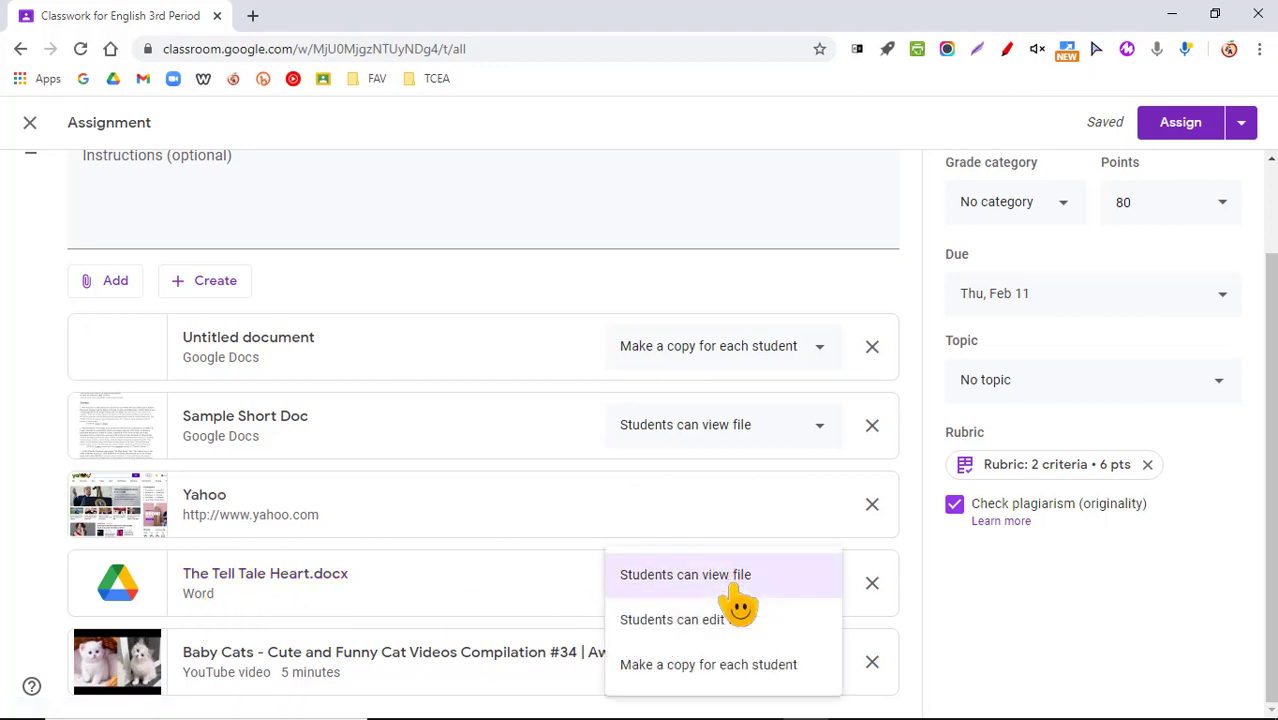
pyautogui.click(736, 638)
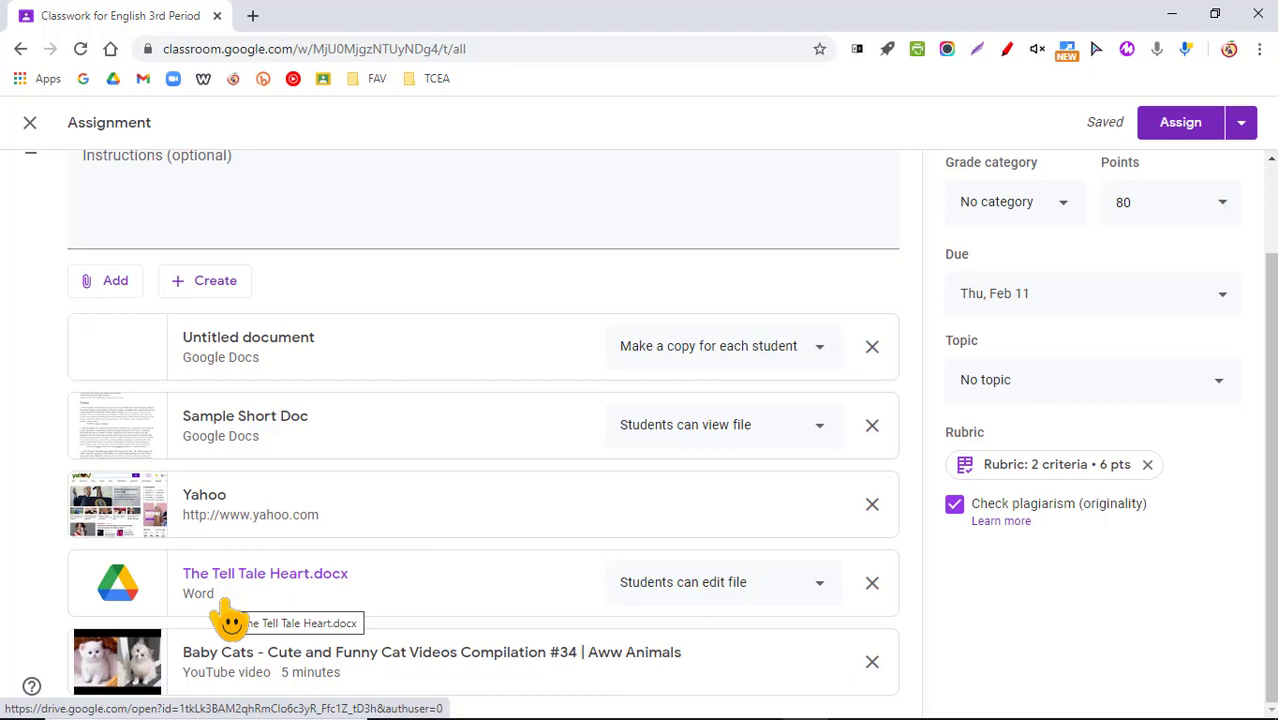
pyautogui.click(650, 590)
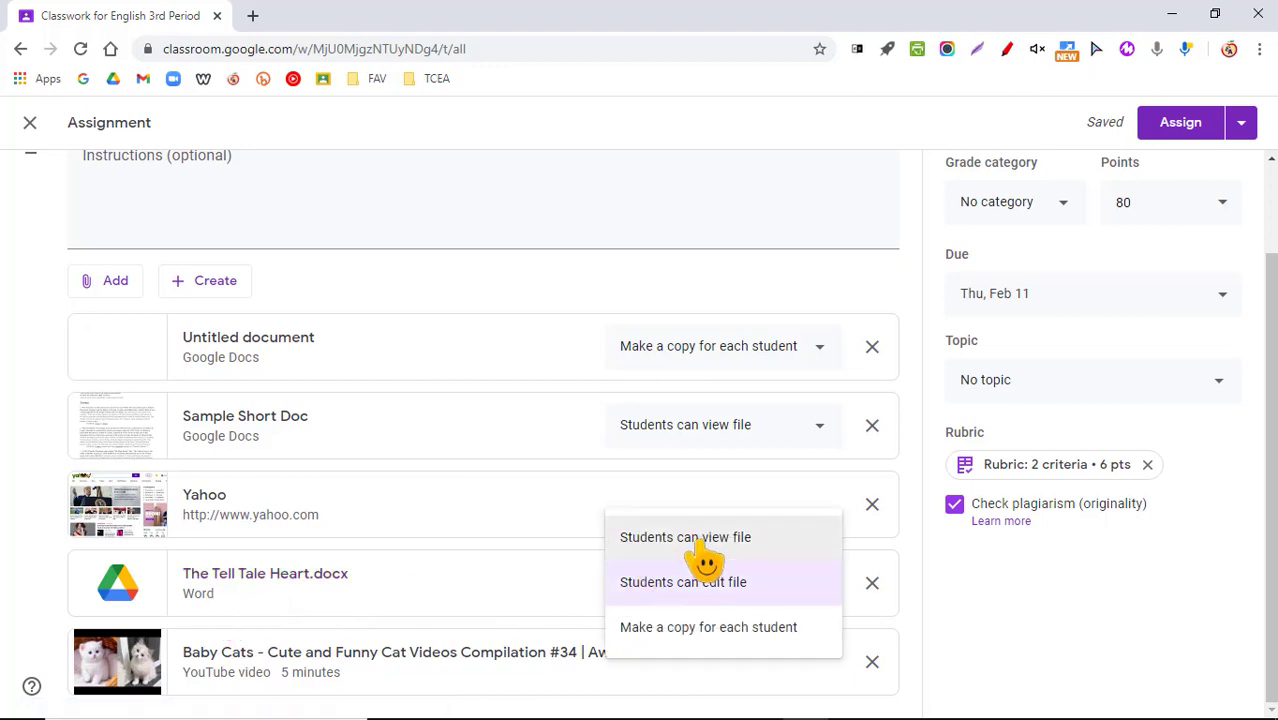
pyautogui.click(685, 537)
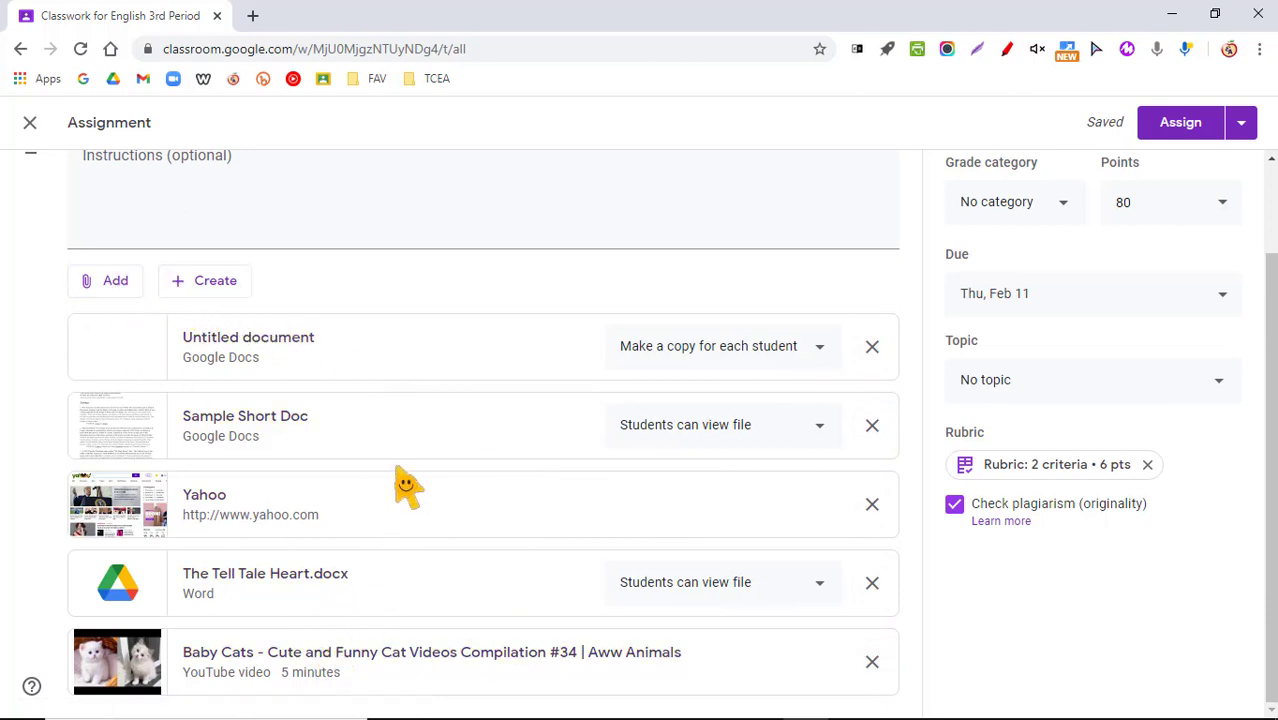
# Preview the attached "Baby Cats" YouTube video from the assignment's attachments.
pyautogui.click(125, 670)
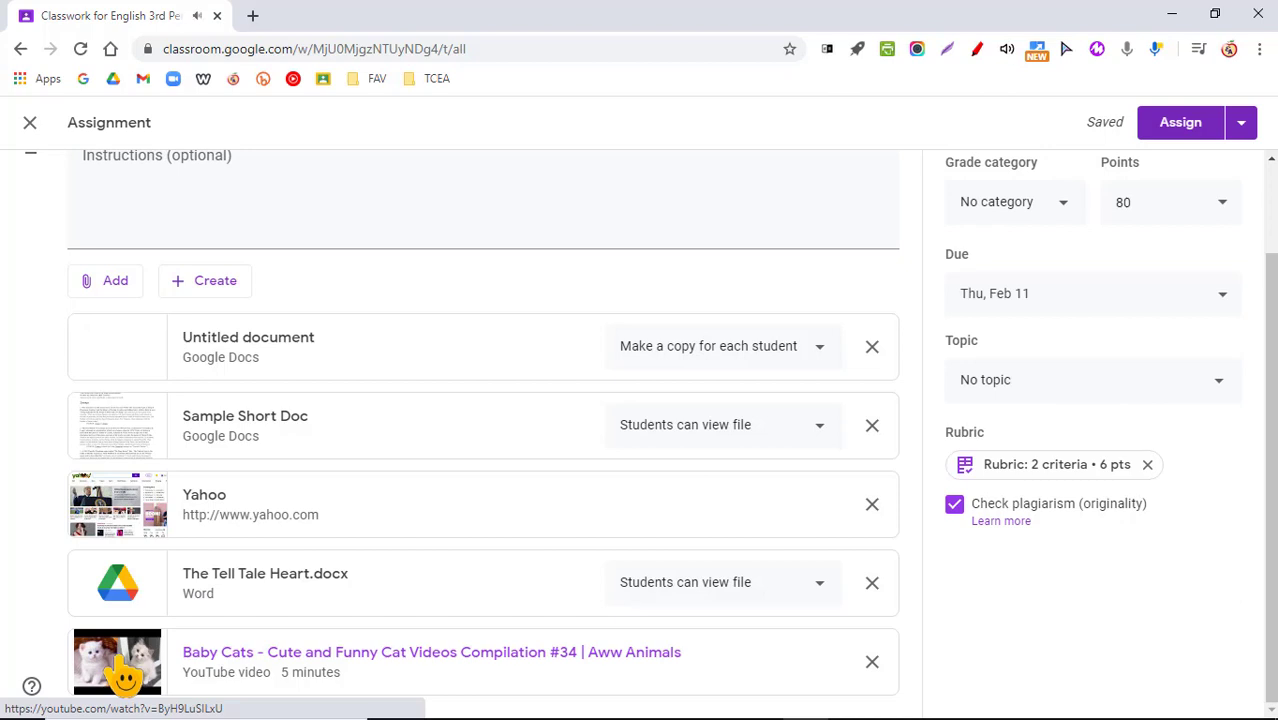
pyautogui.scroll(2, 125, 683)
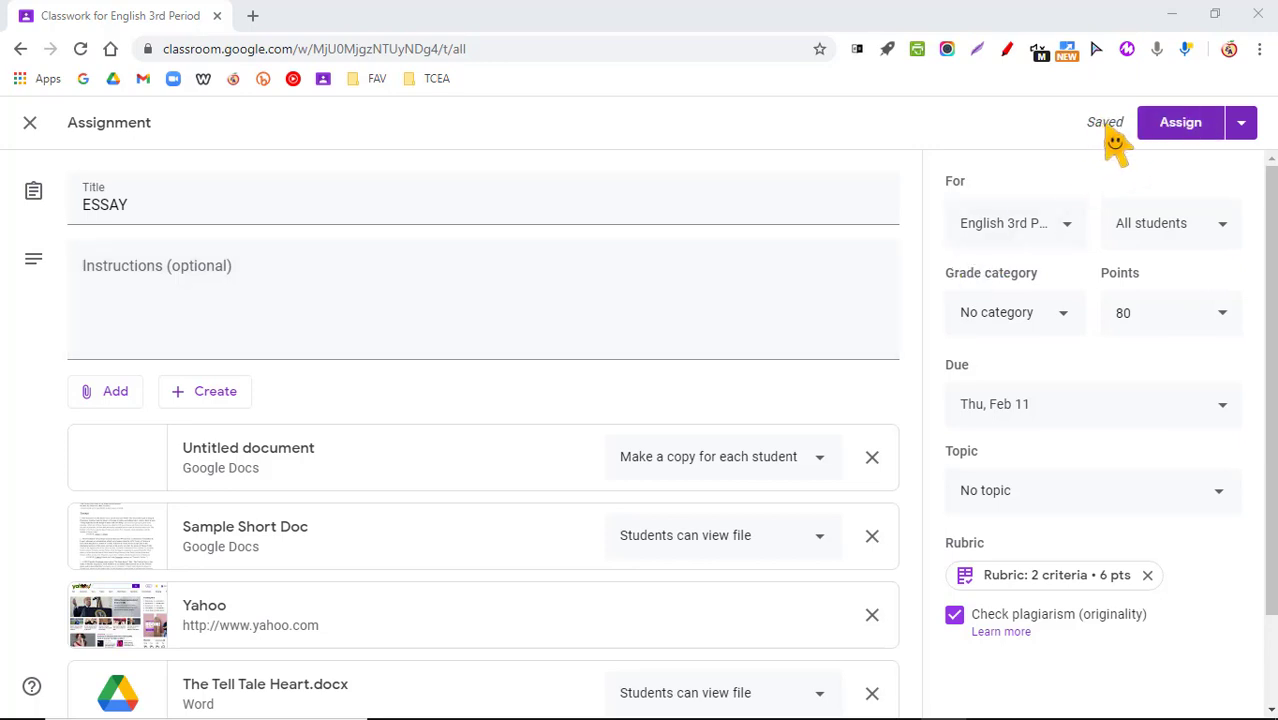
# Cancel assigning the essay without a grade category and set its grade category to Homework.
pyautogui.click(1180, 128)
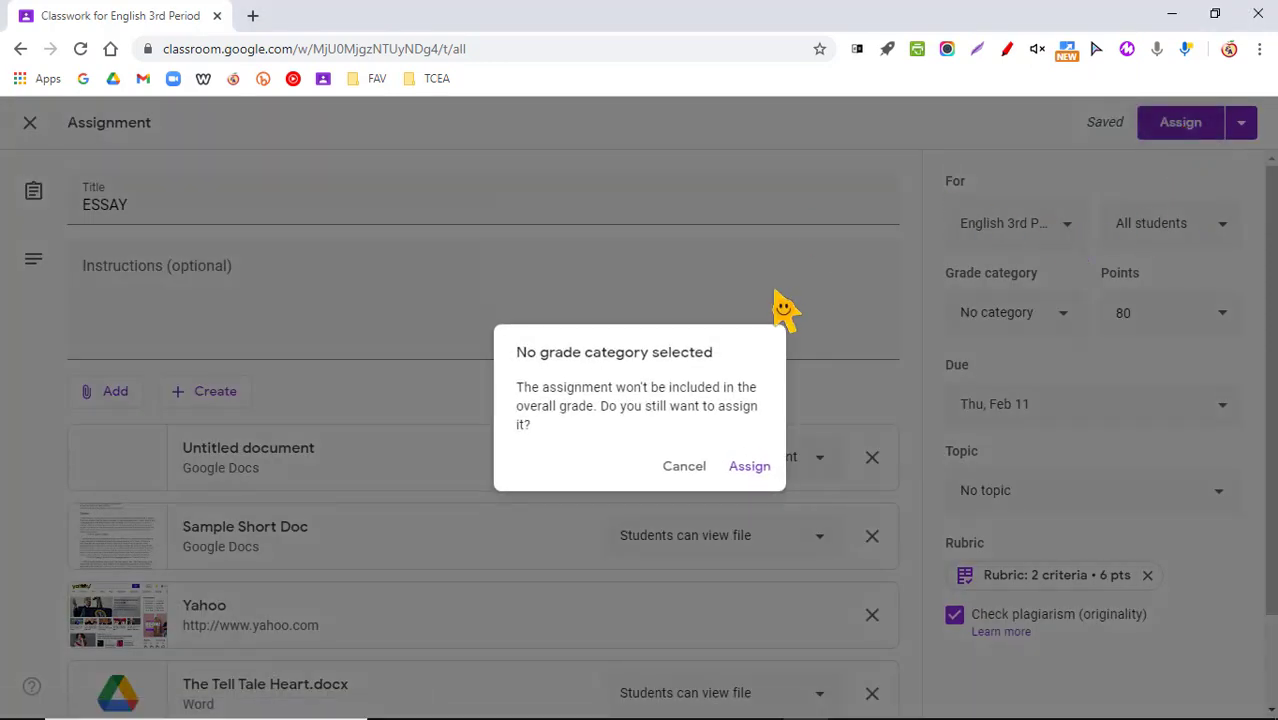
pyautogui.click(684, 466)
pyautogui.click(1027, 312)
pyautogui.click(1016, 357)
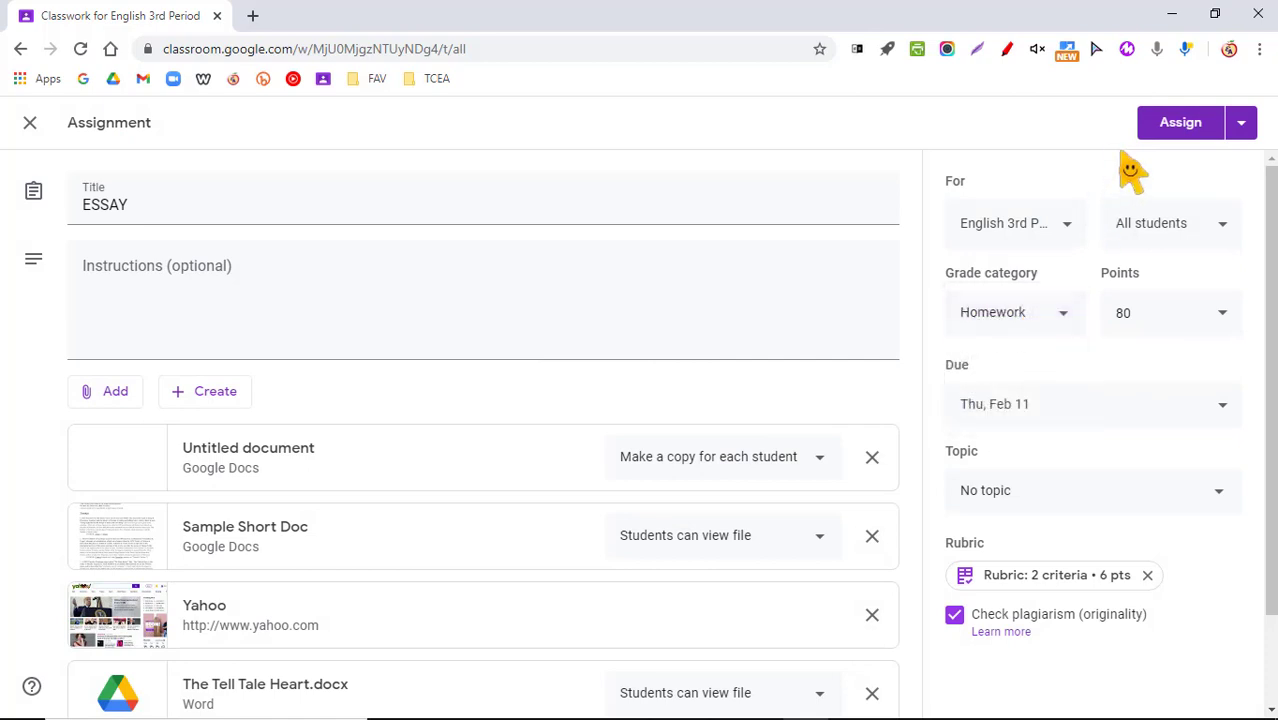
# Assign the ESSAY assignment to the class and close the video preview.
pyautogui.click(1180, 125)
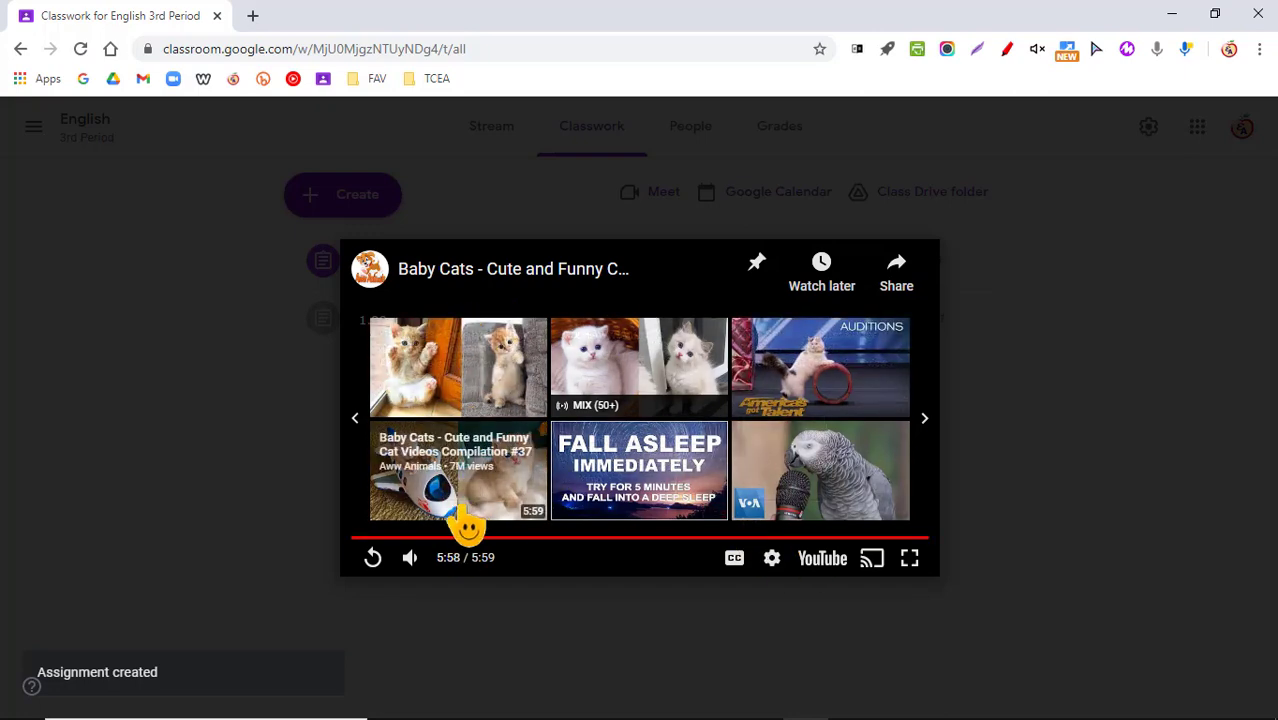
pyautogui.click(226, 353)
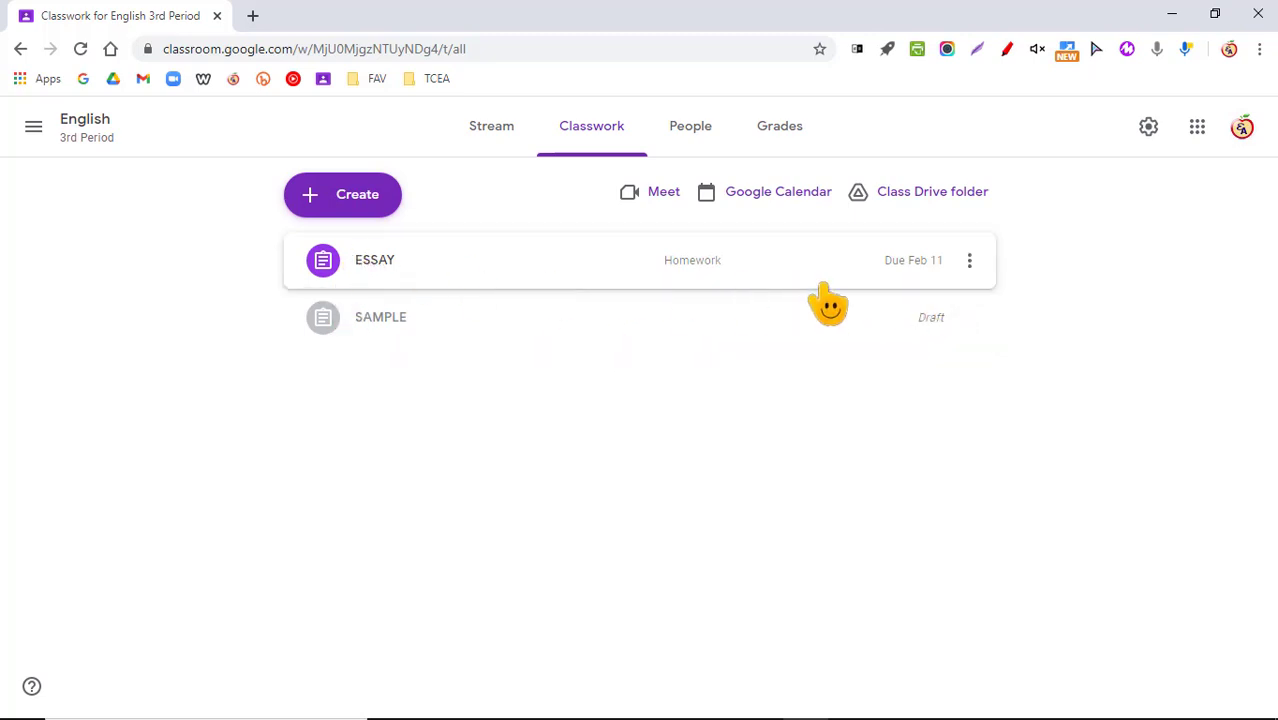
# Delete the SAMPLE draft assignment from the classwork list and confirm the deletion.
pyautogui.click(970, 260)
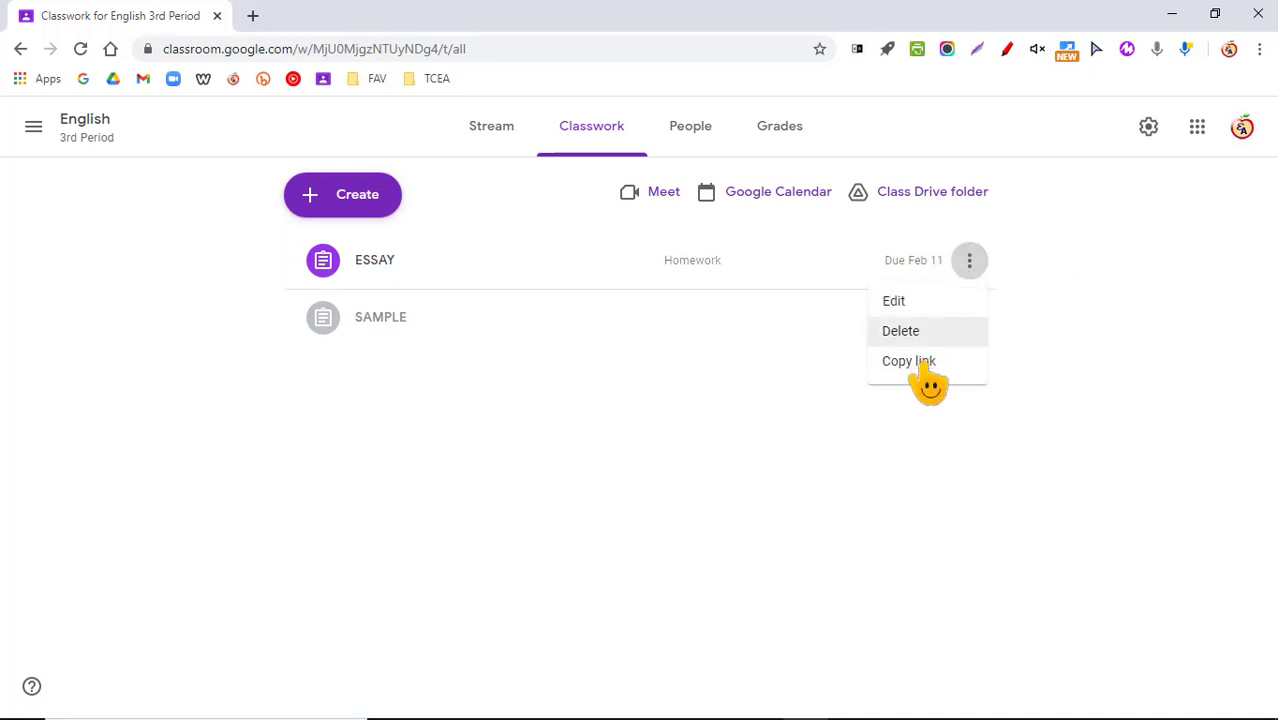
pyautogui.click(615, 322)
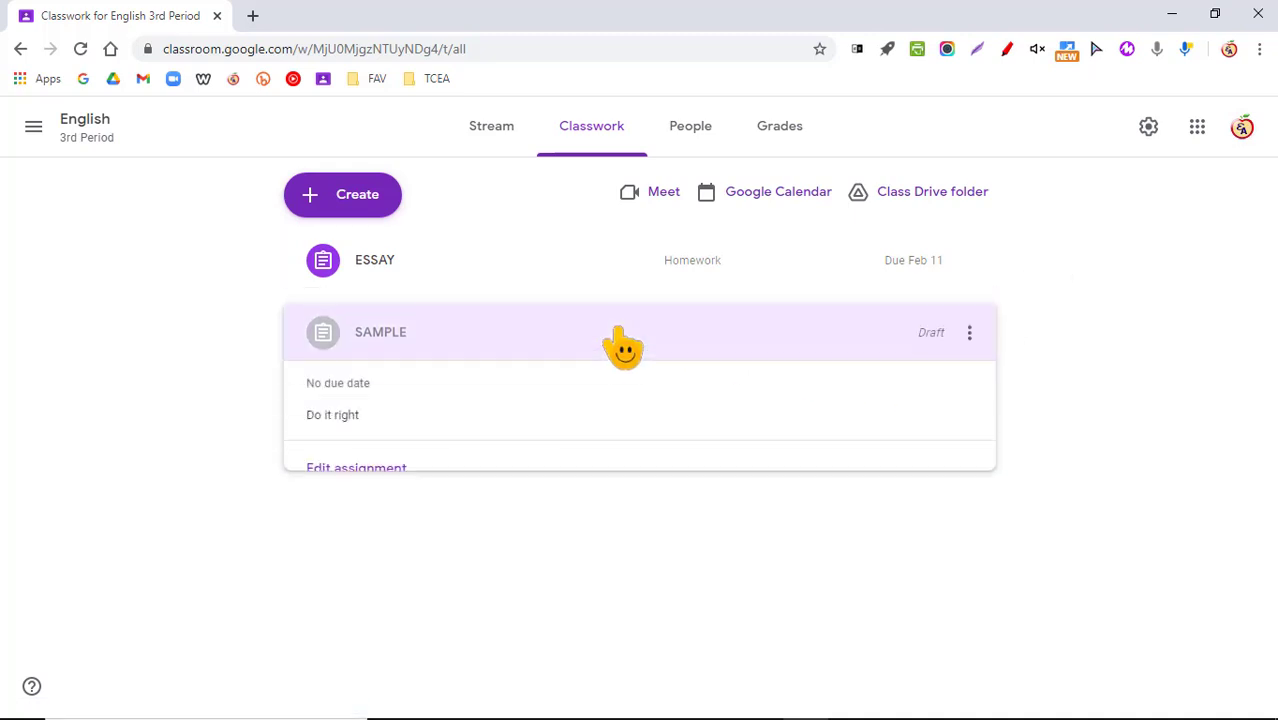
pyautogui.click(968, 332)
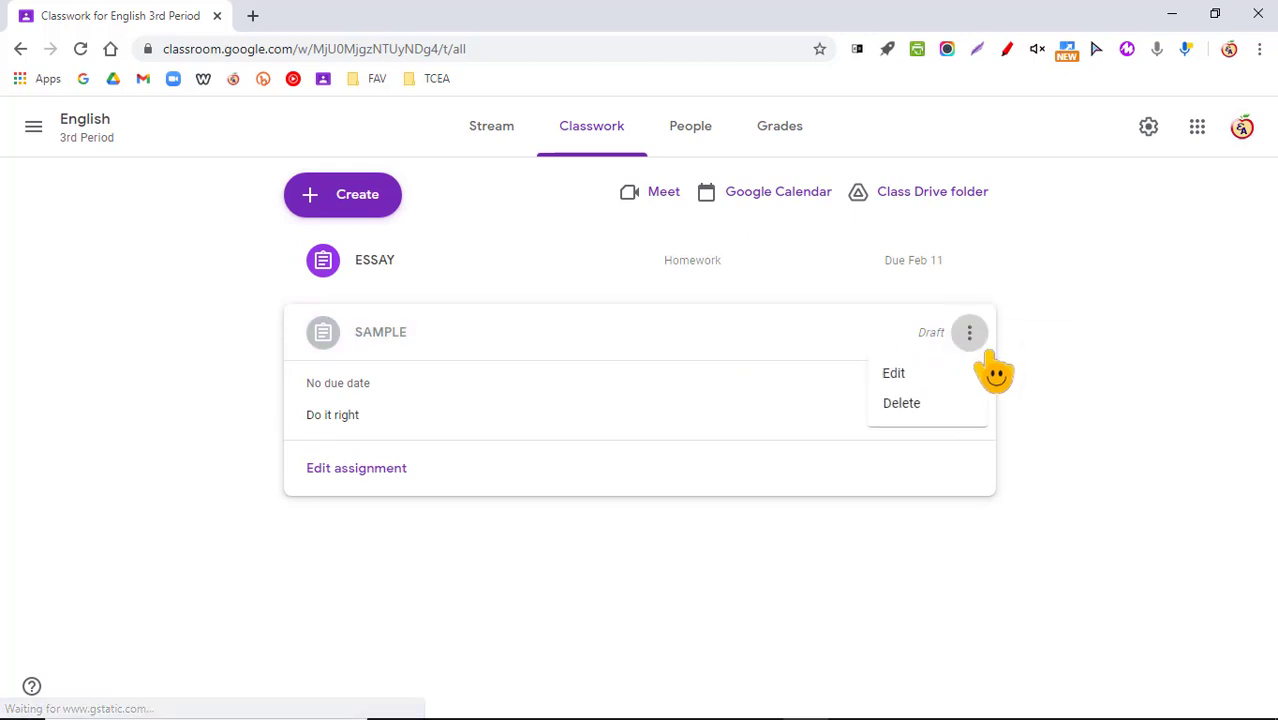
pyautogui.click(904, 405)
pyautogui.click(715, 440)
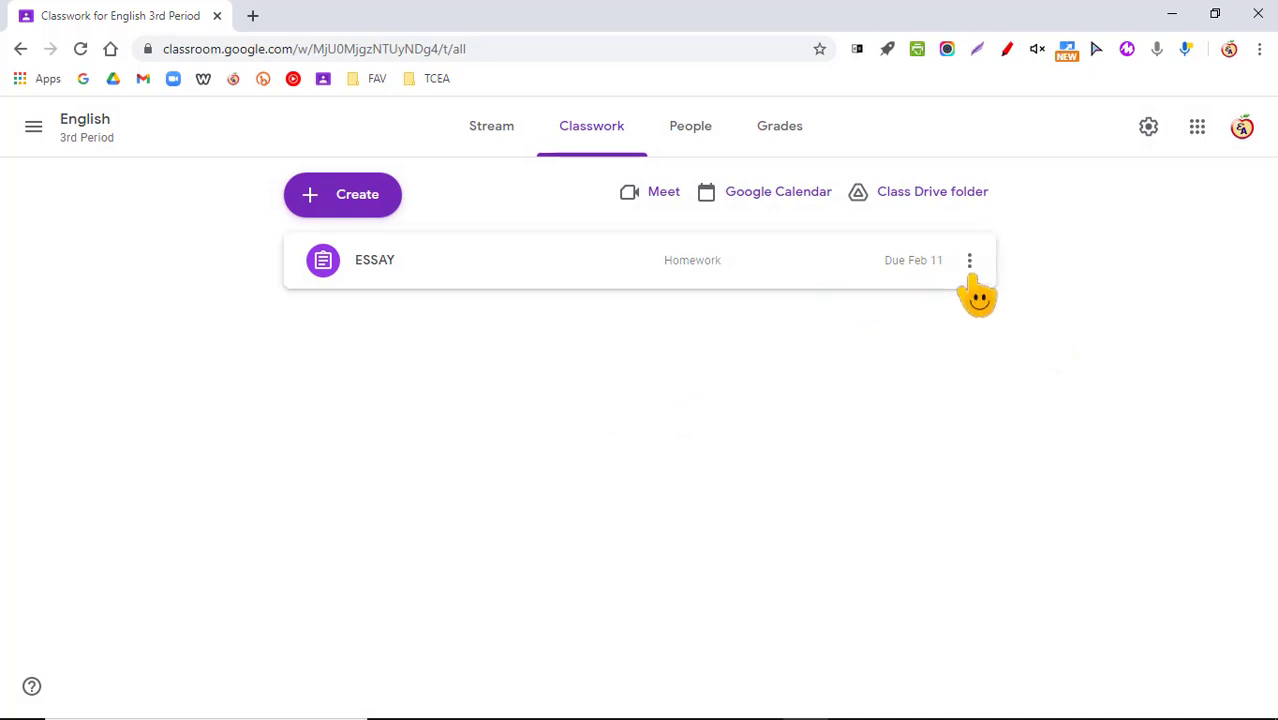
# Open the ESSAY assignment for editing, examine the file access choices for Sample Short Doc and The Tell Tale Heart.docx, and close it.
pyautogui.click(968, 265)
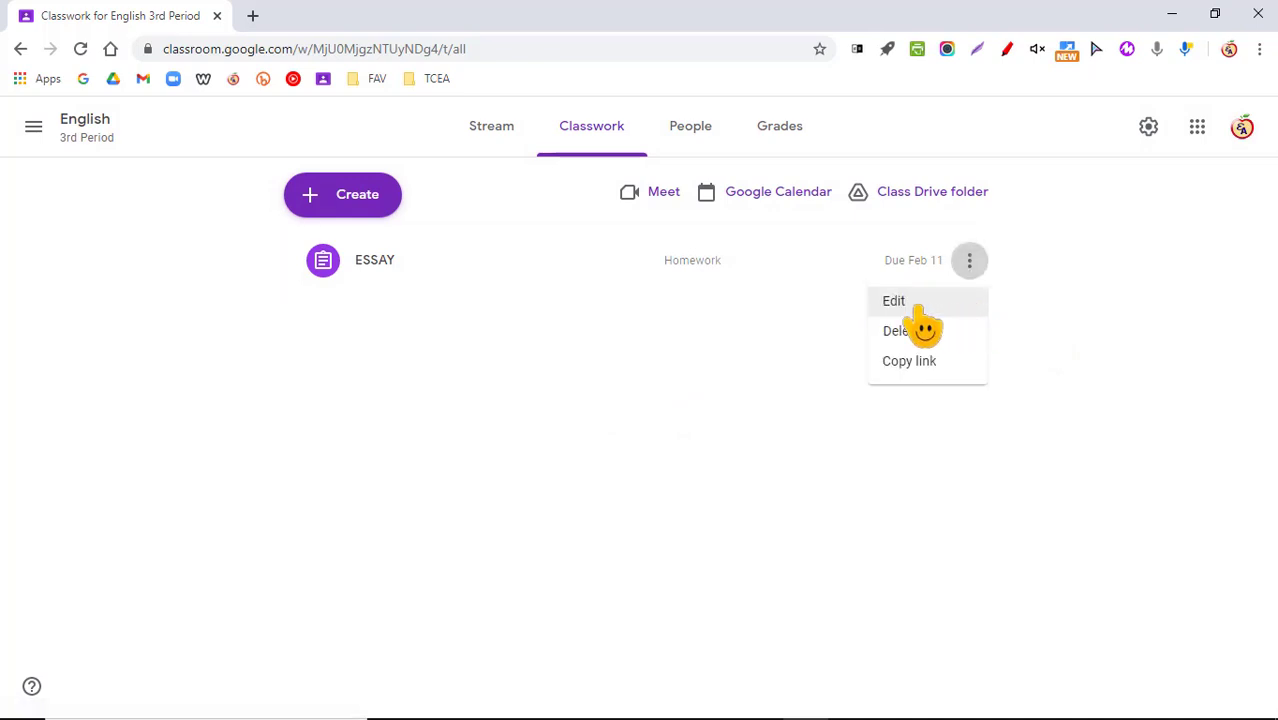
pyautogui.click(914, 302)
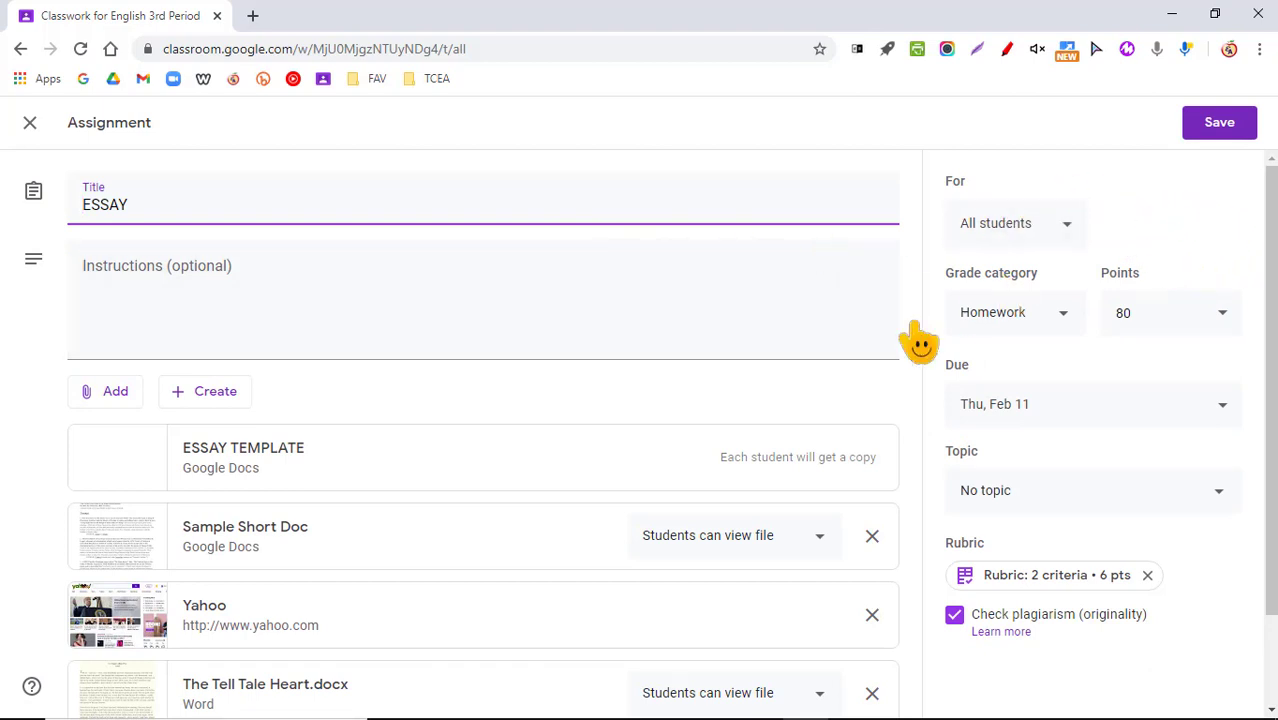
pyautogui.scroll(-1, 655, 530)
pyautogui.click(730, 442)
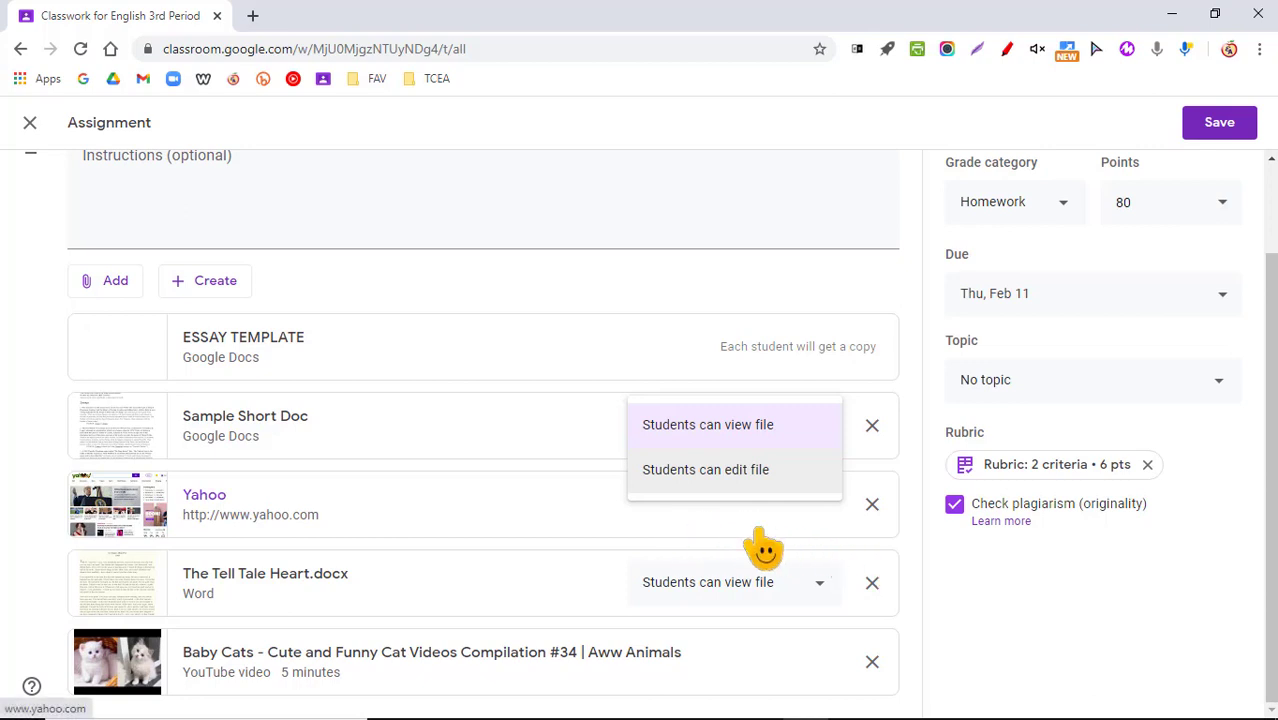
pyautogui.click(724, 598)
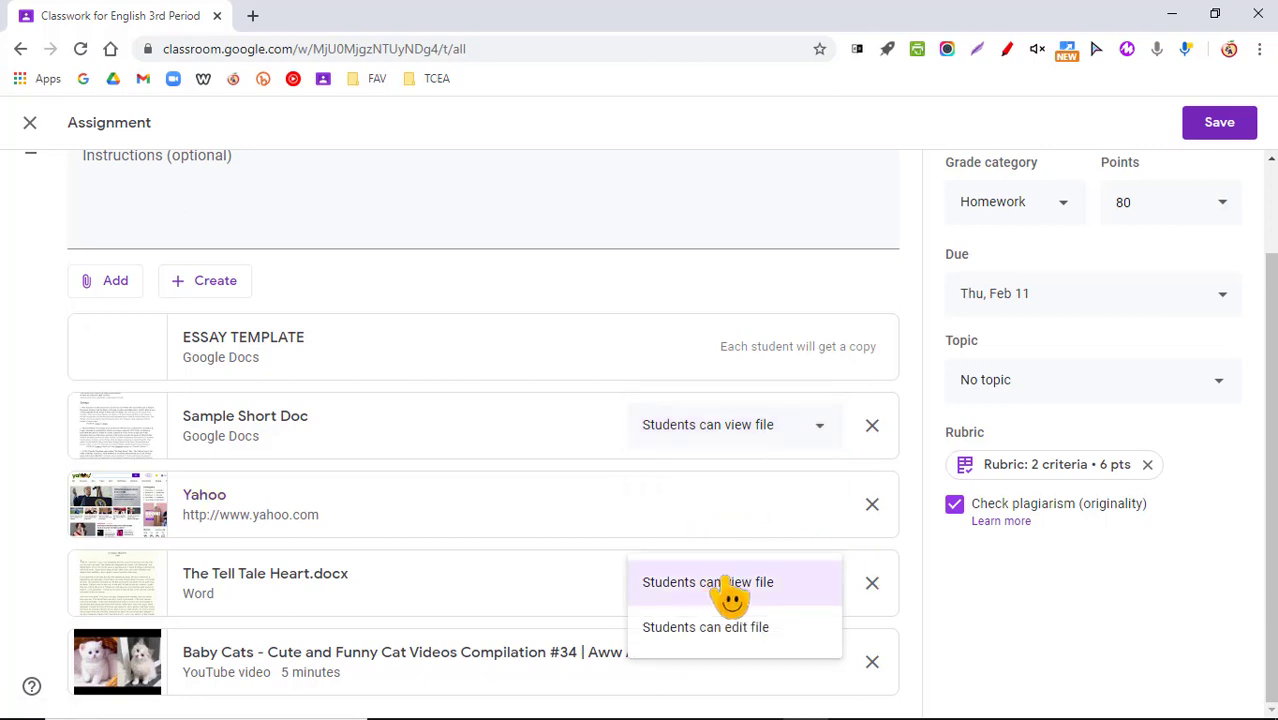
pyautogui.click(692, 300)
pyautogui.scroll(2, 185, 335)
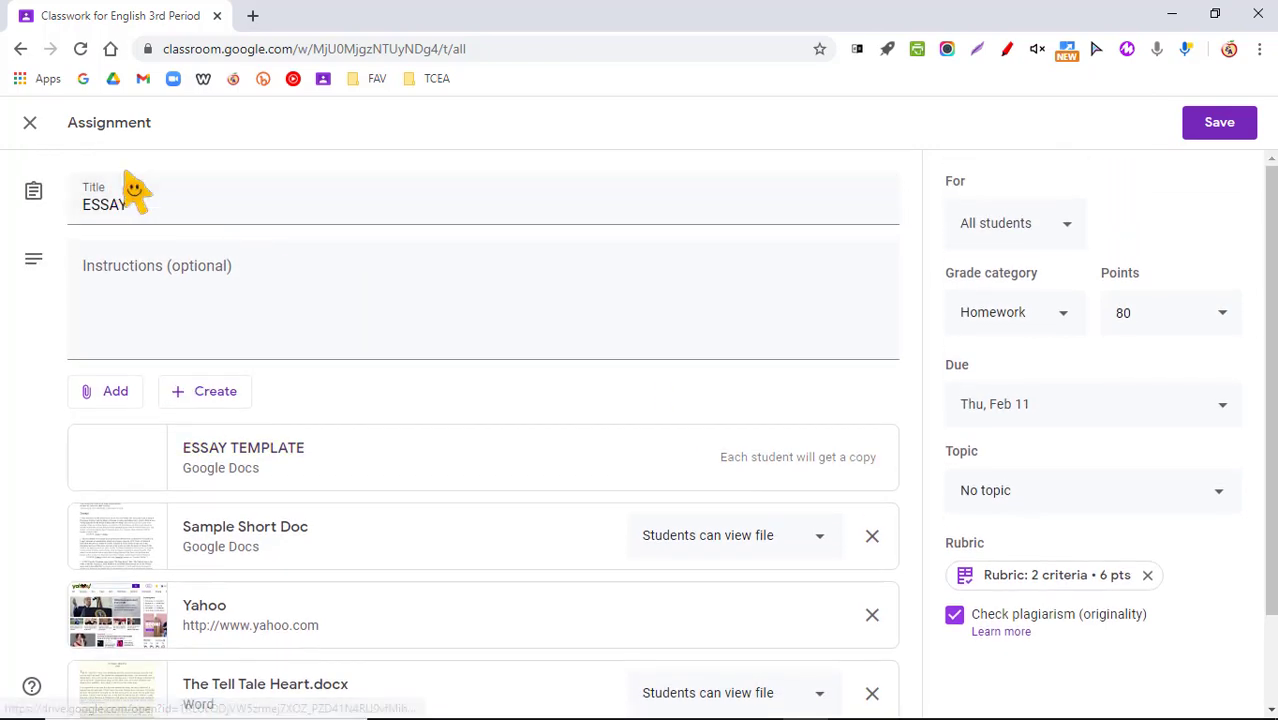
pyautogui.click(30, 125)
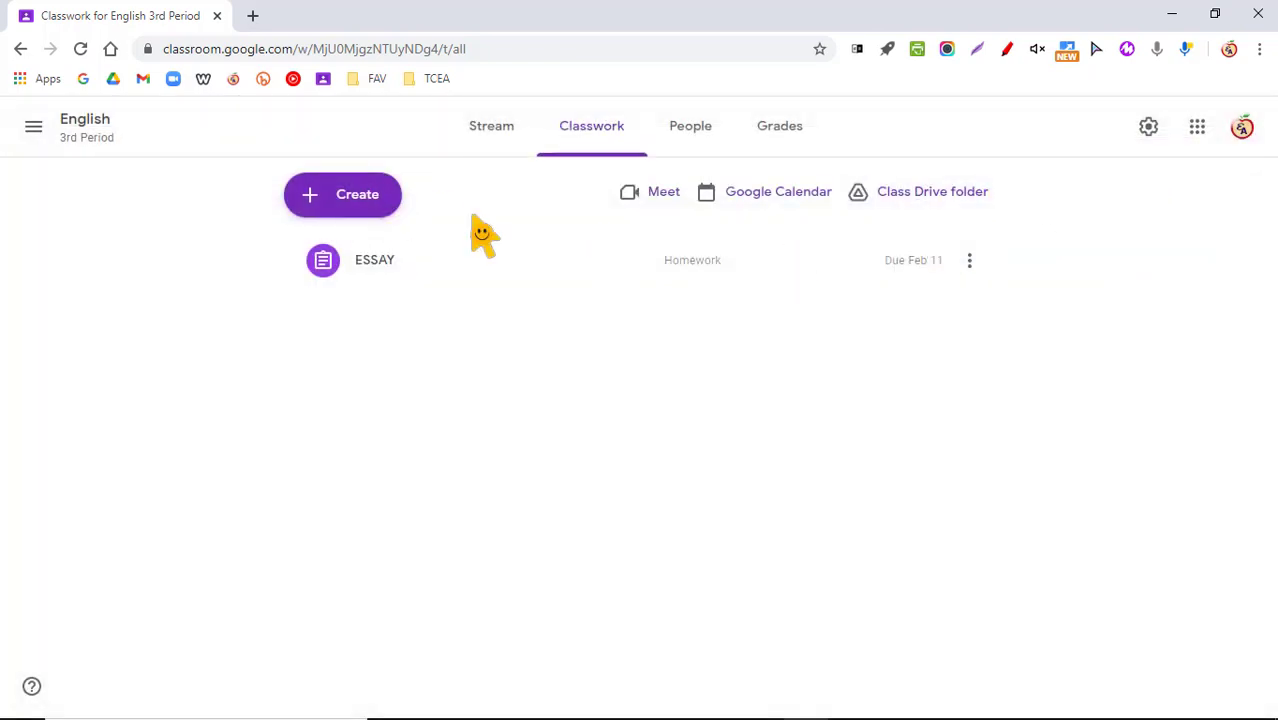
# Examine a new quiz assignment with its attached Blank Quiz form and close it without assigning.
pyautogui.click(345, 200)
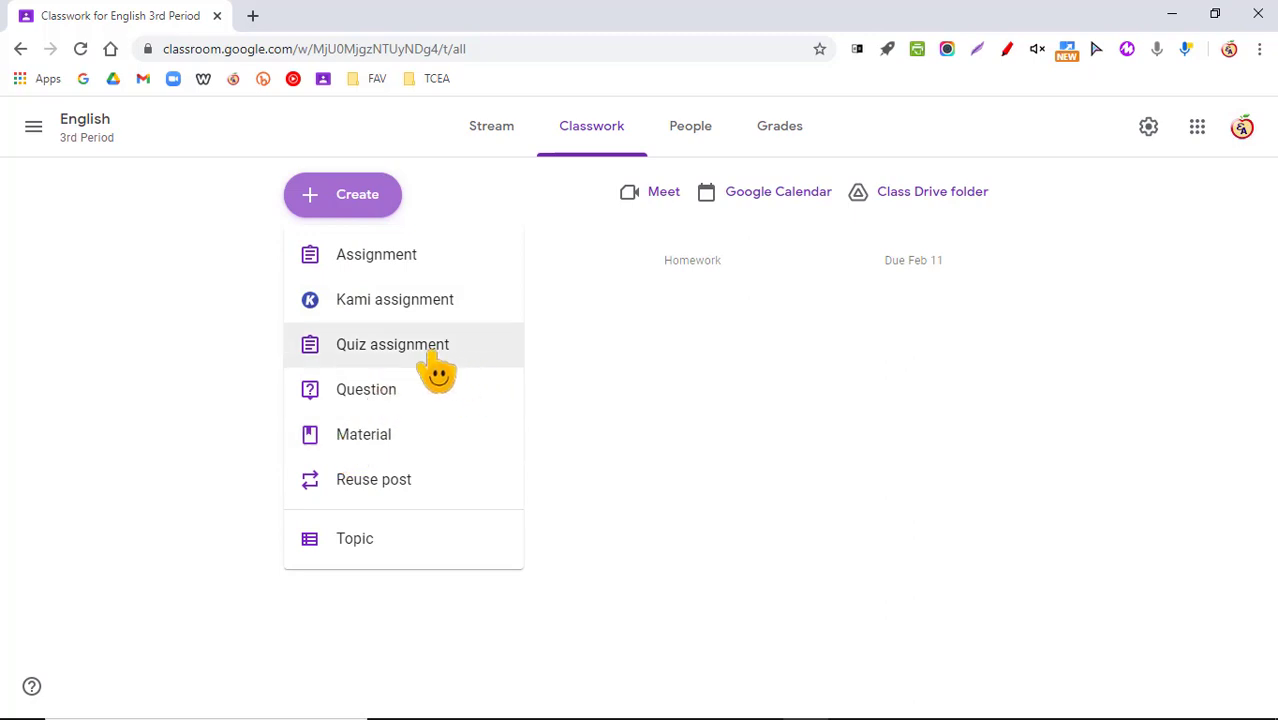
pyautogui.click(345, 362)
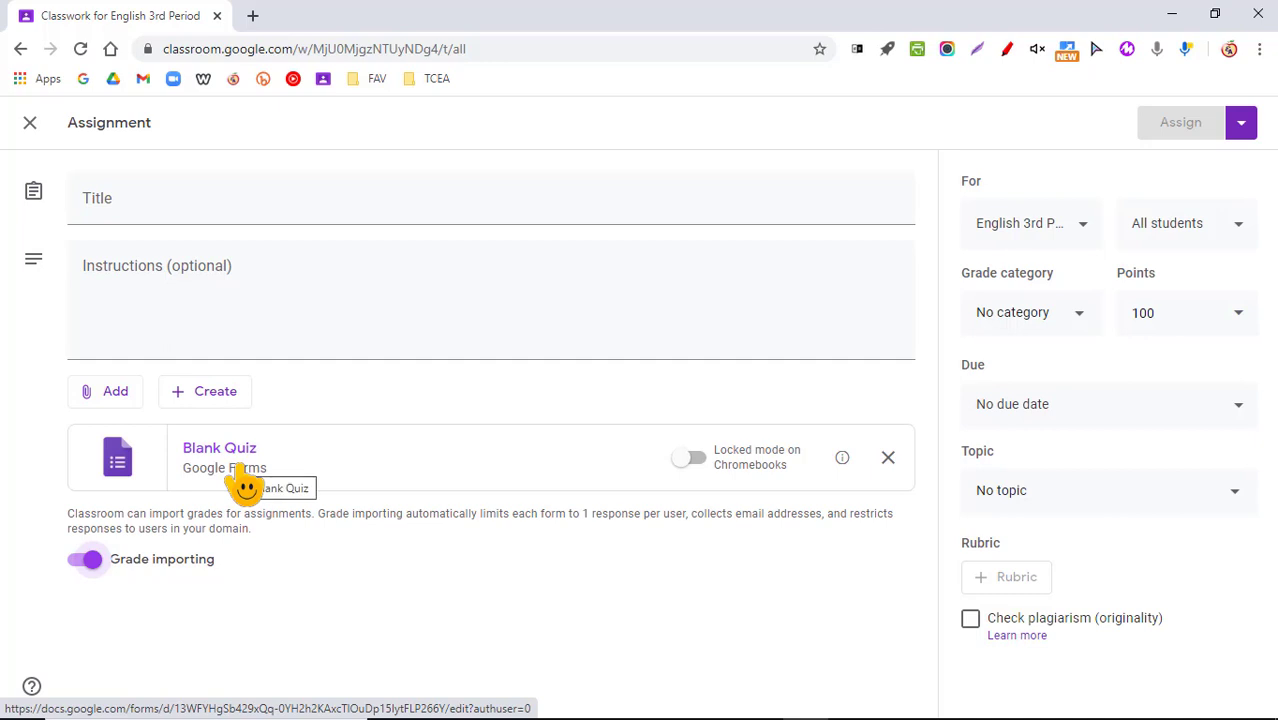
pyautogui.click(30, 122)
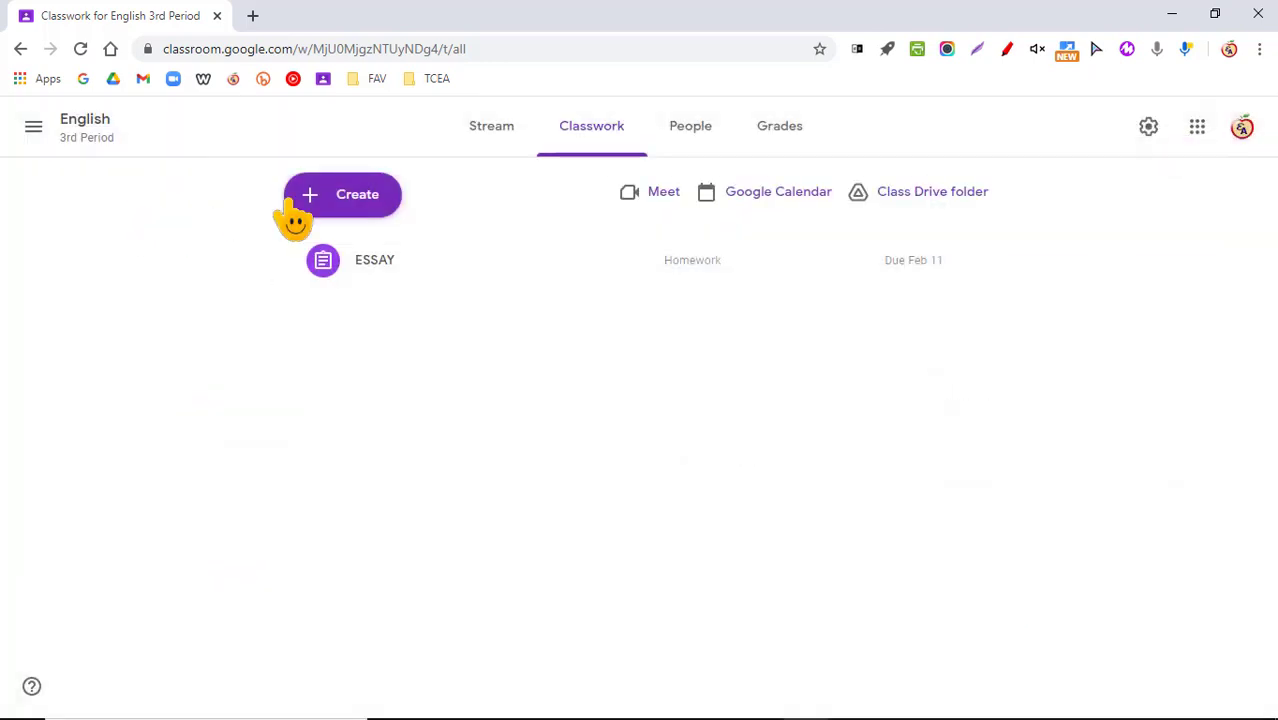
pyautogui.click(294, 208)
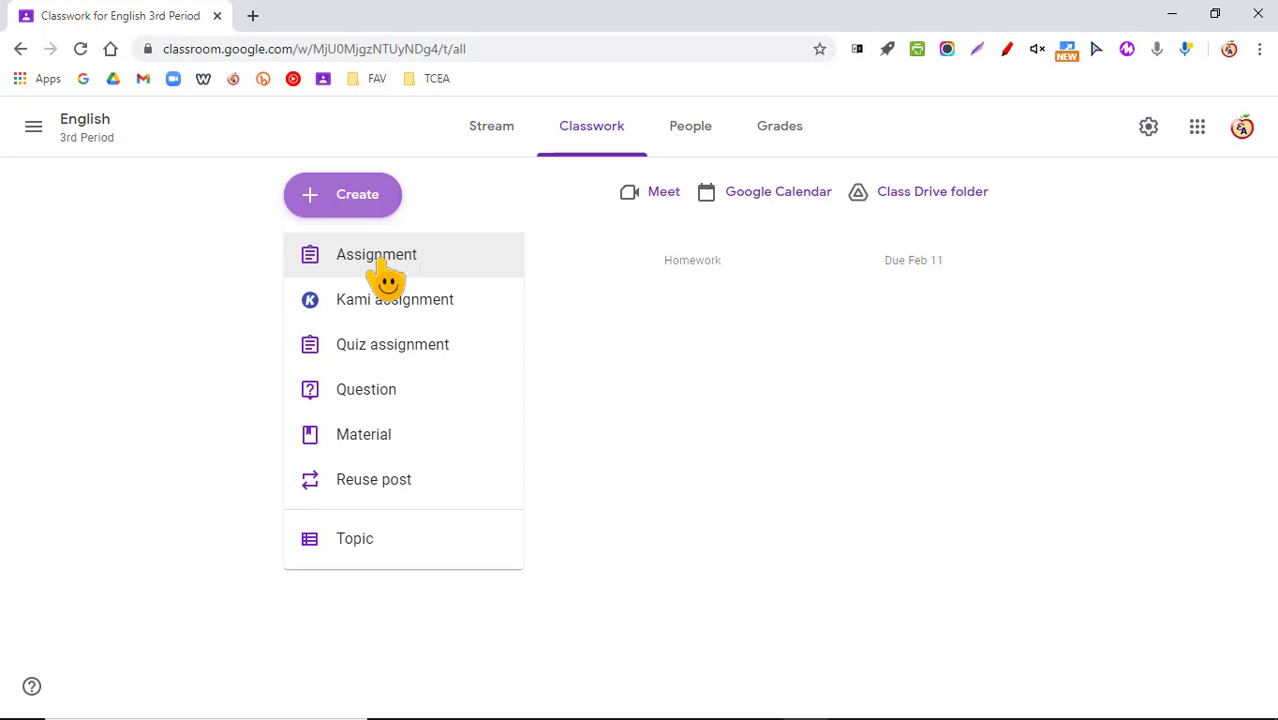
pyautogui.click(378, 352)
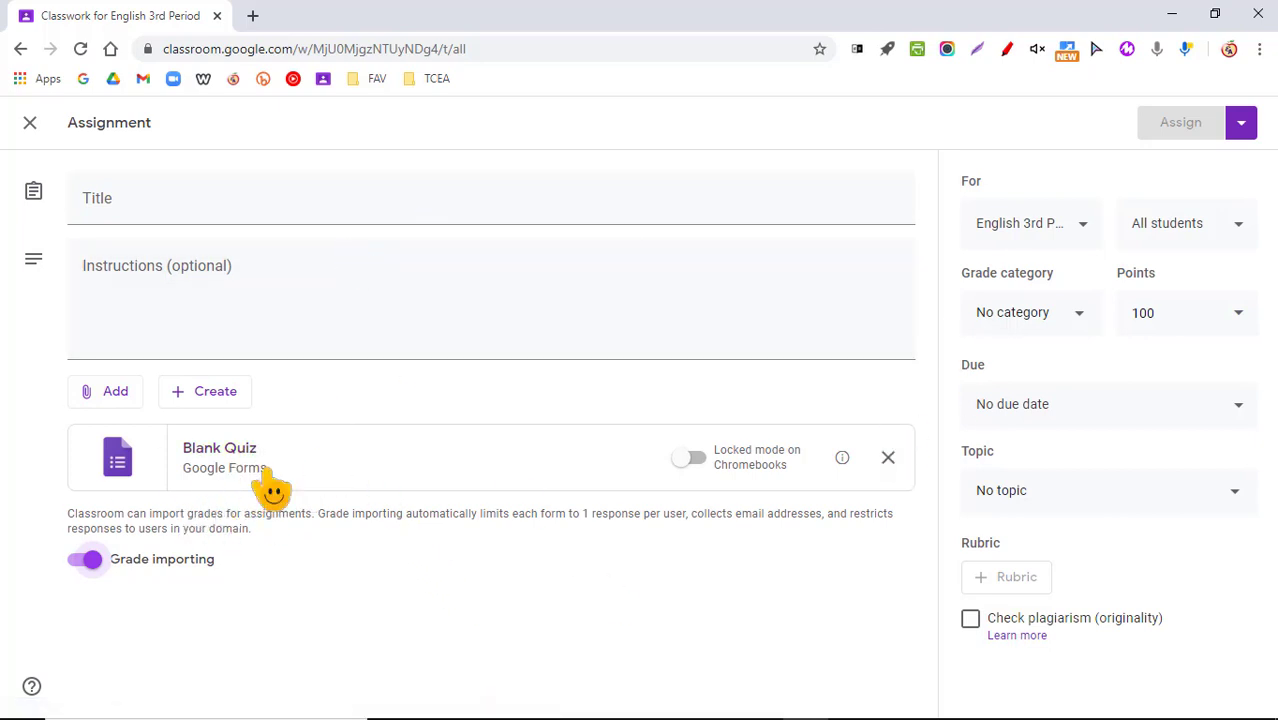
pyautogui.click(29, 123)
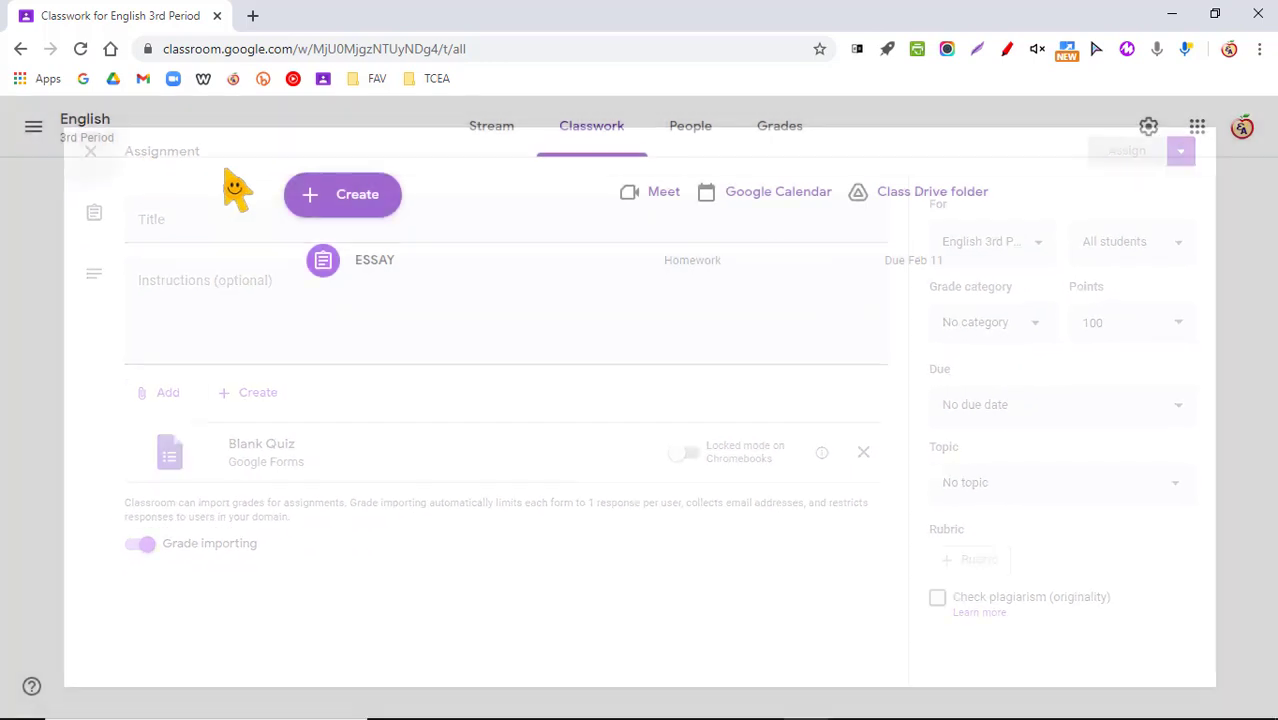
# Start a regular assignment, attach the QUIZ FOR CLASSROOM form from My Drive, and close it without assigning.
pyautogui.click(340, 198)
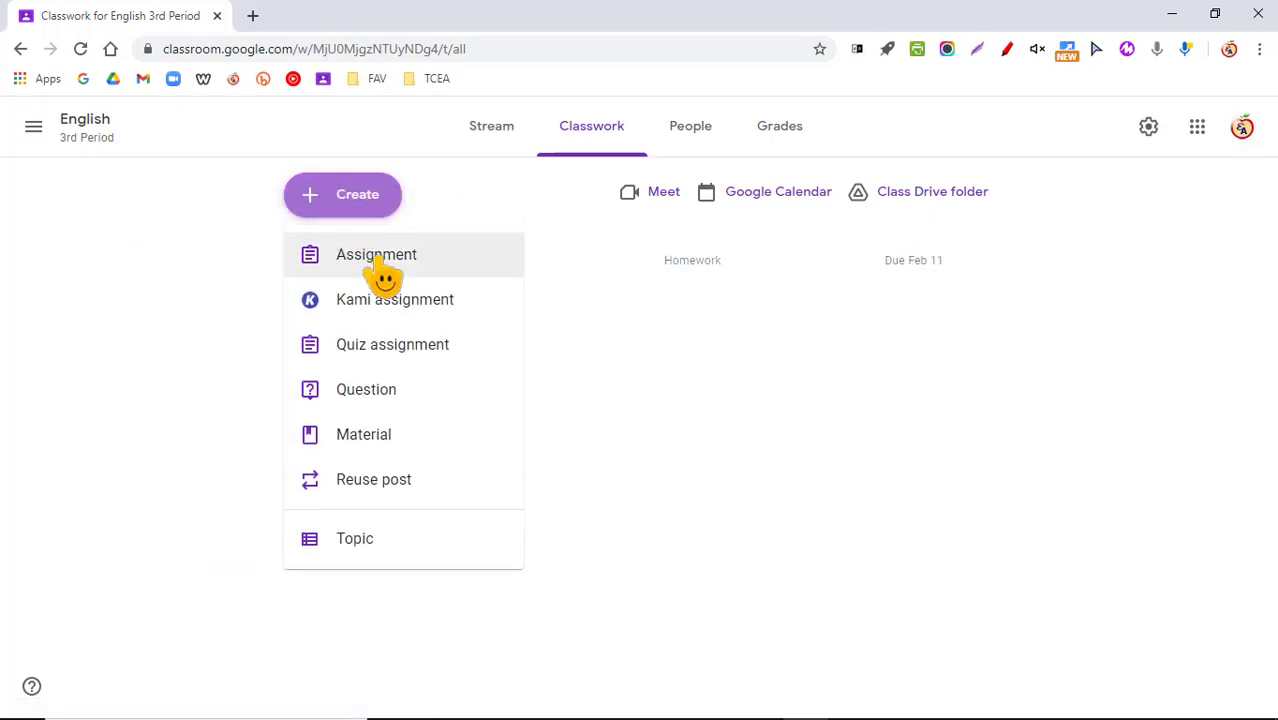
pyautogui.click(368, 256)
pyautogui.click(210, 398)
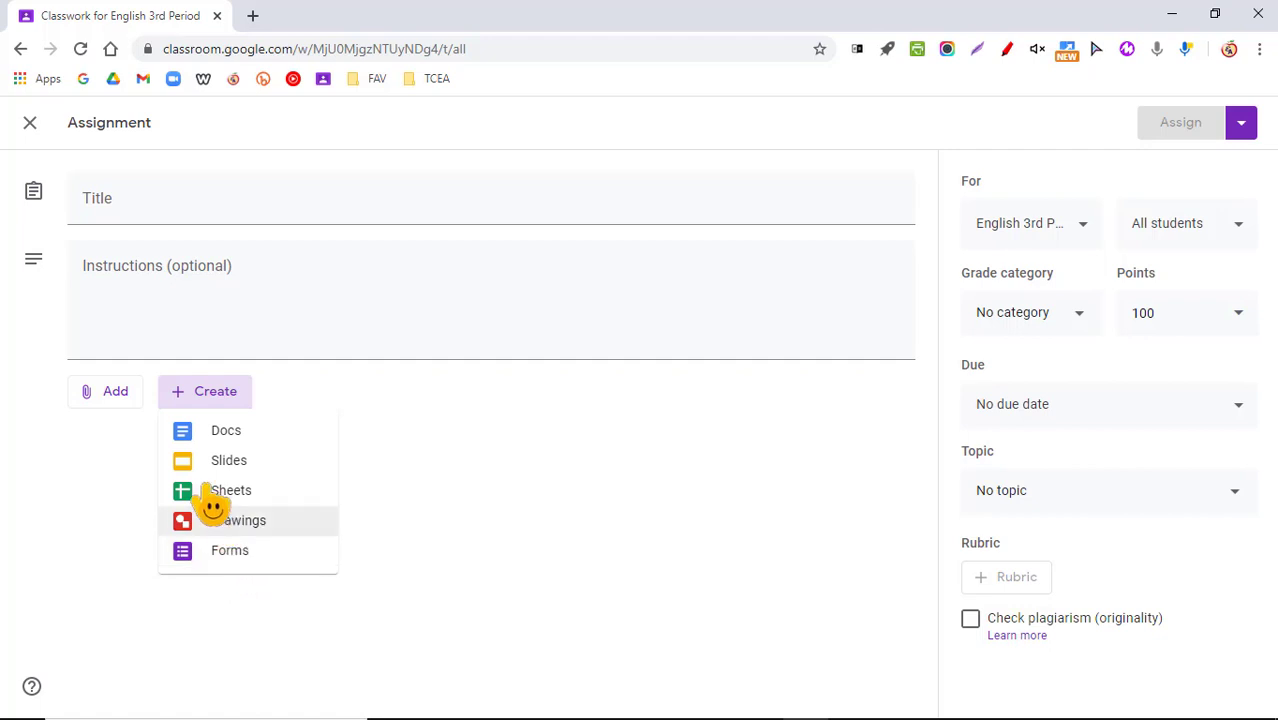
pyautogui.click(104, 400)
pyautogui.click(106, 402)
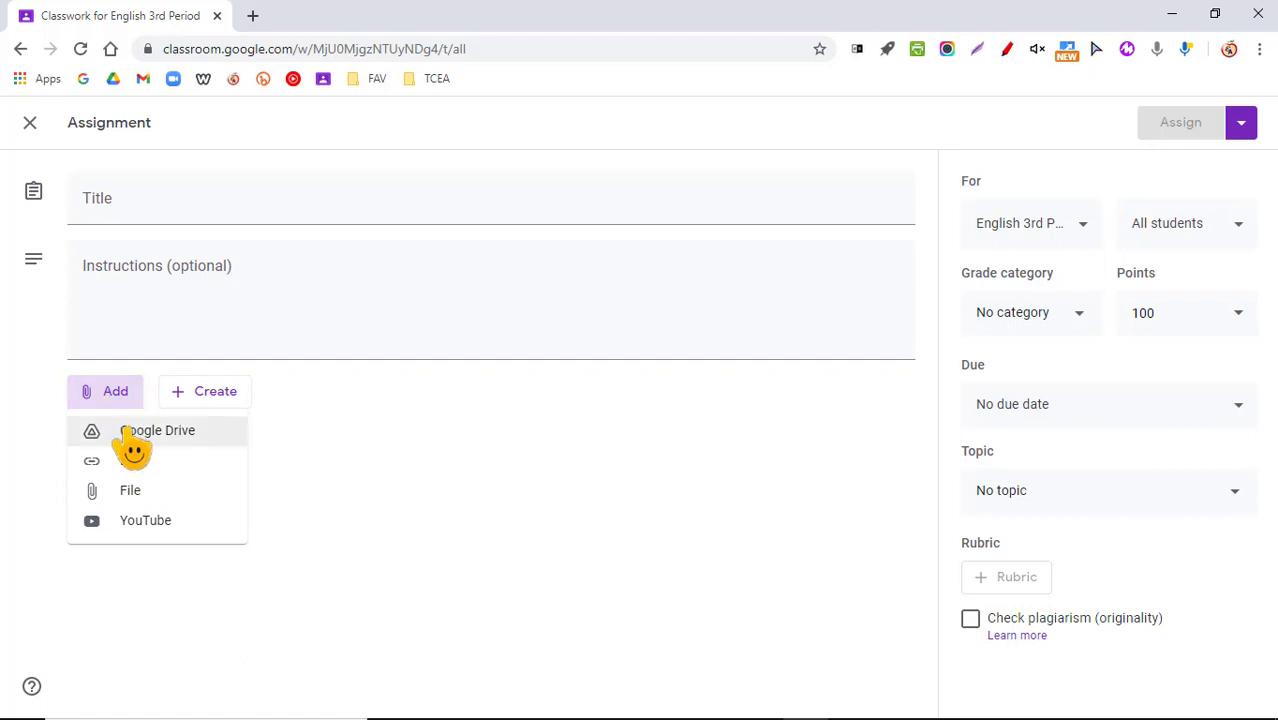
pyautogui.click(125, 432)
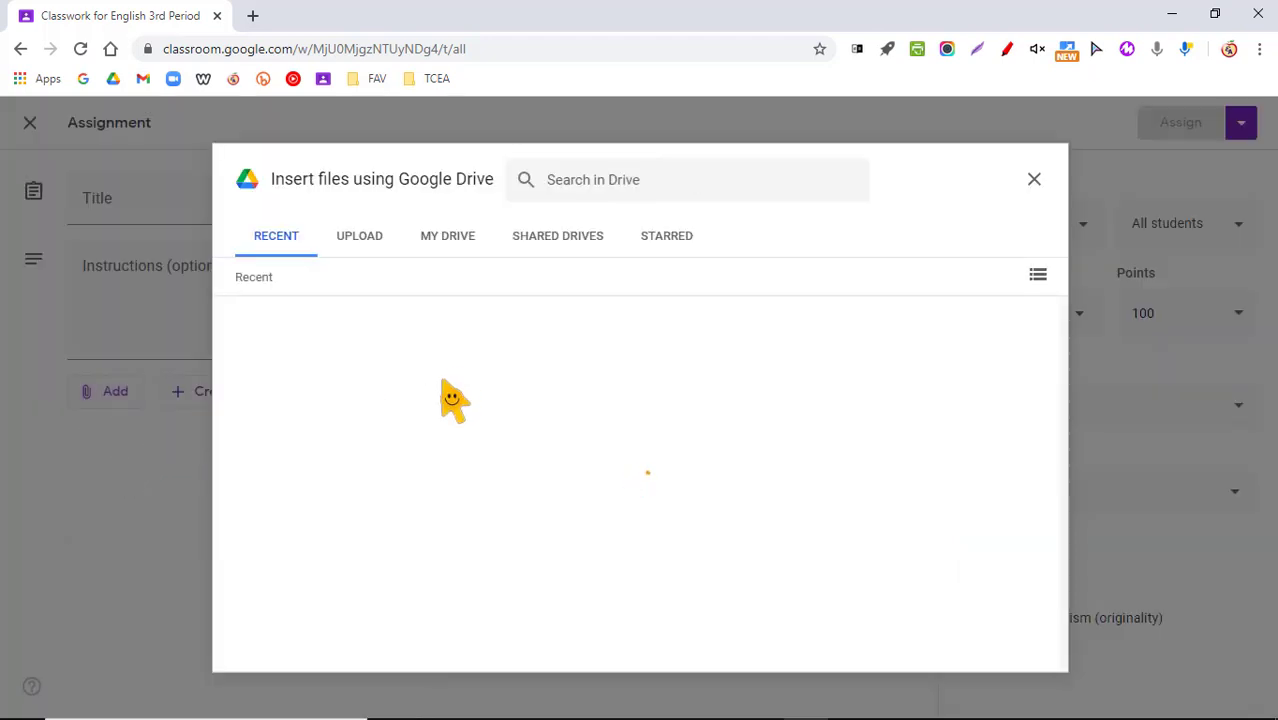
pyautogui.click(447, 245)
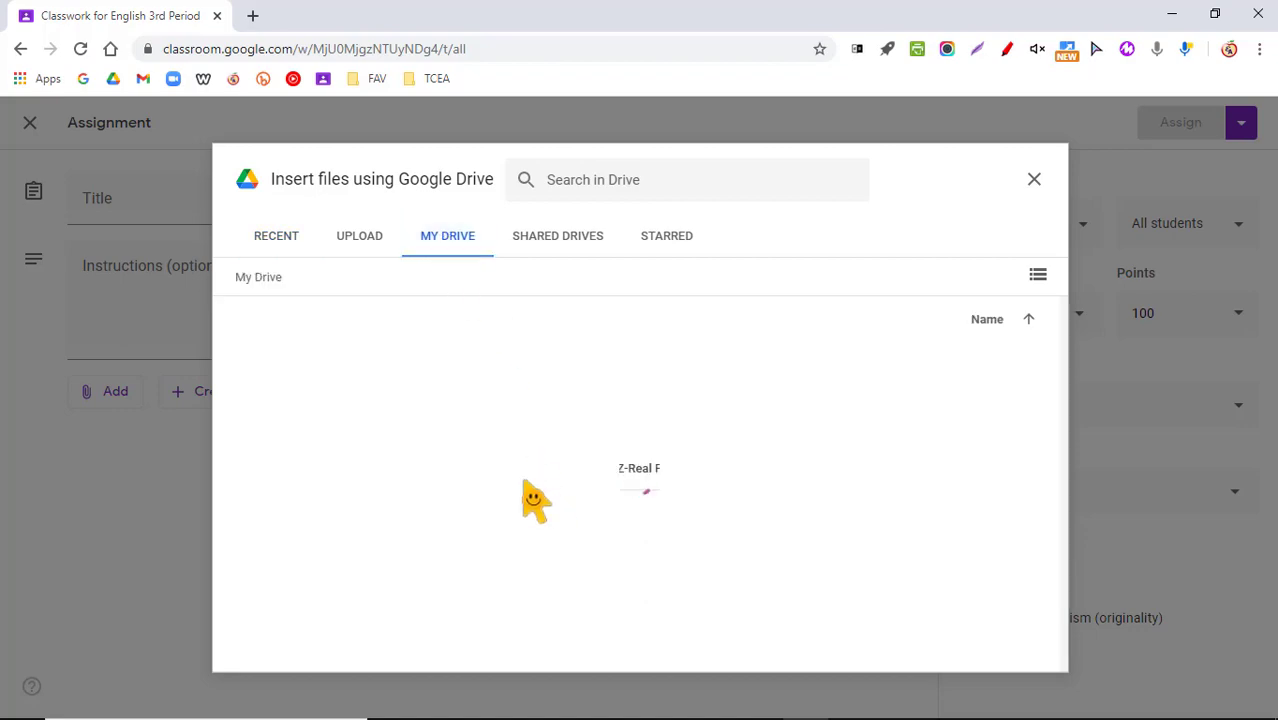
pyautogui.scroll(-10, 535, 500)
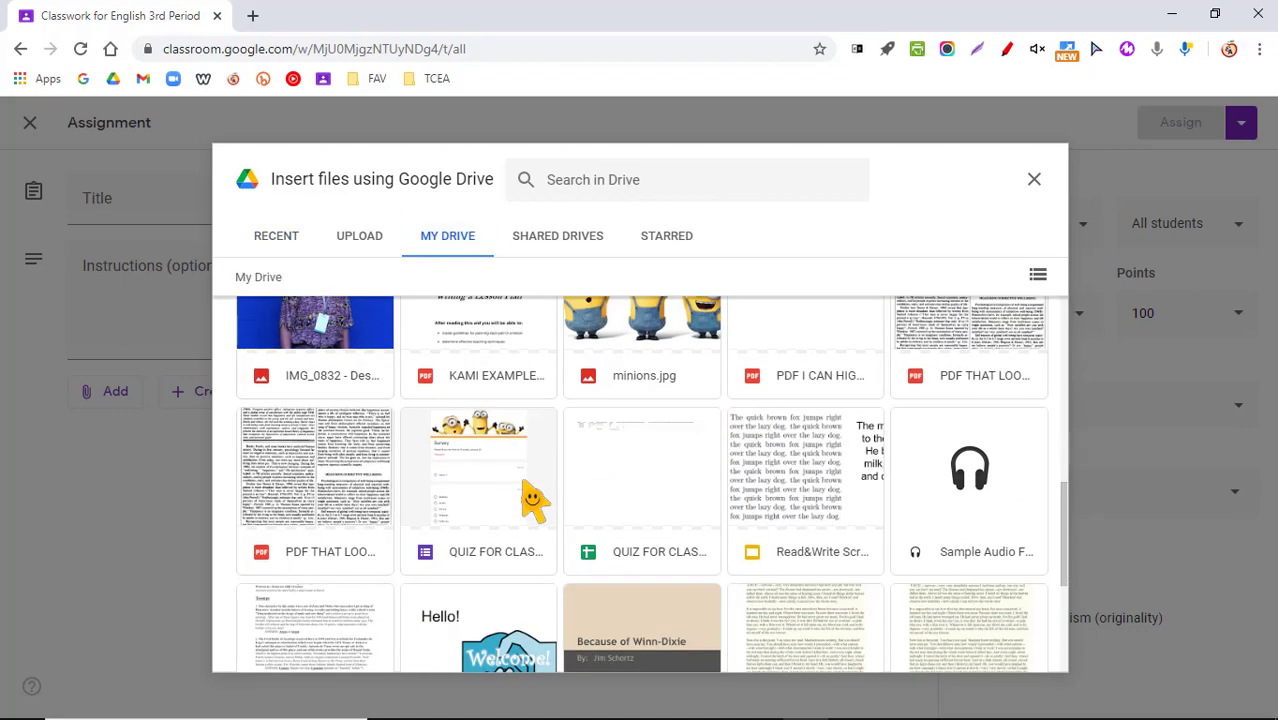
pyautogui.scroll(-3, 530, 500)
pyautogui.scroll(4, 530, 500)
pyautogui.doubleClick(512, 468)
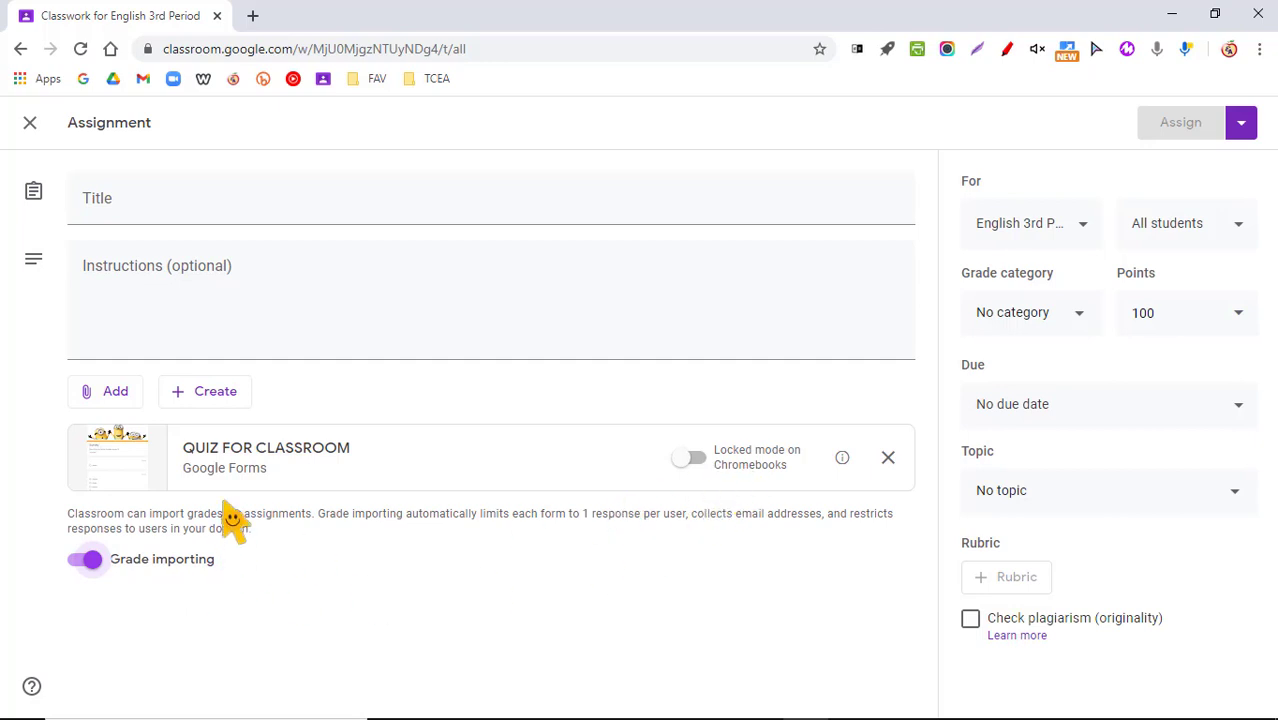
pyautogui.click(31, 124)
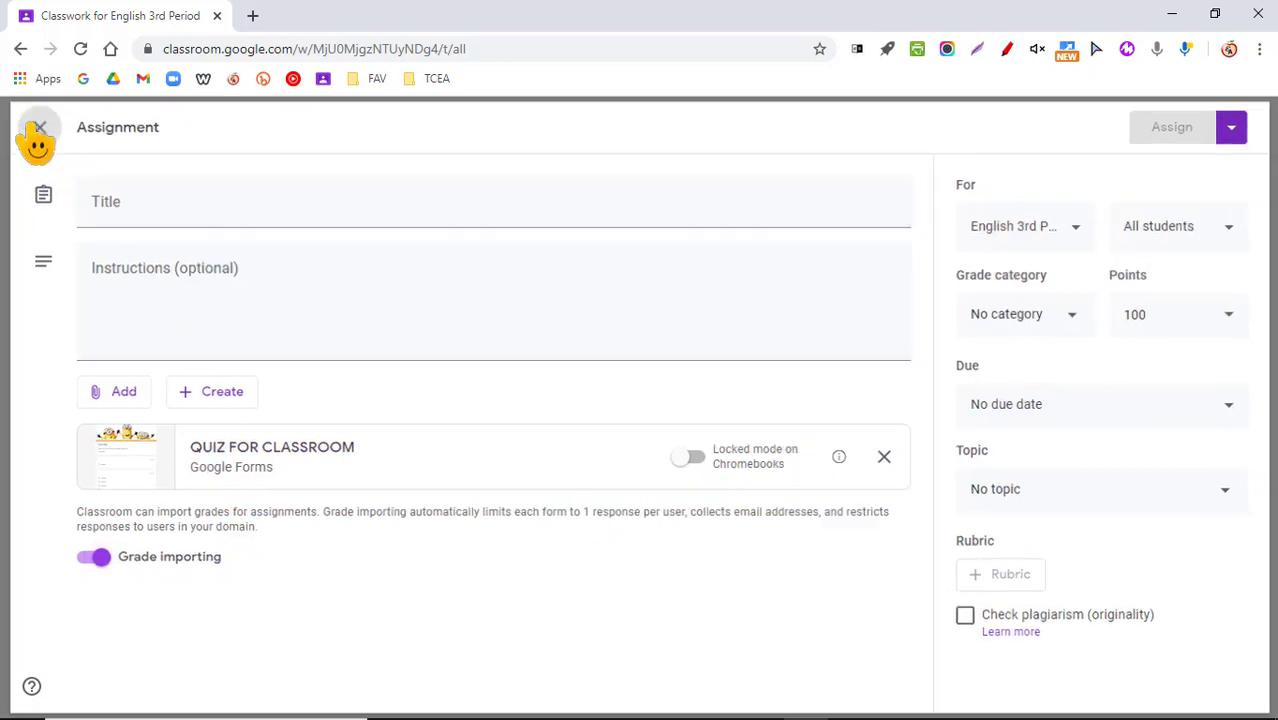
# Start a new question for the class and keep its type as Short answer.
pyautogui.click(345, 205)
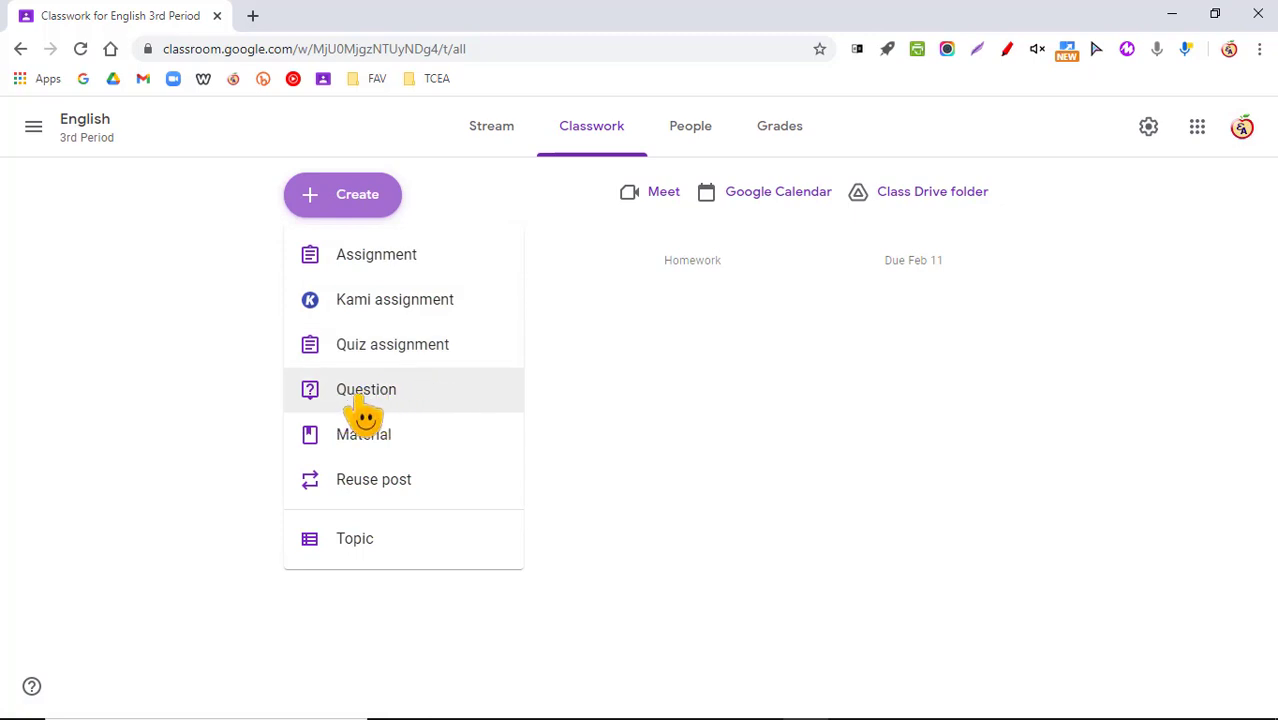
pyautogui.click(362, 405)
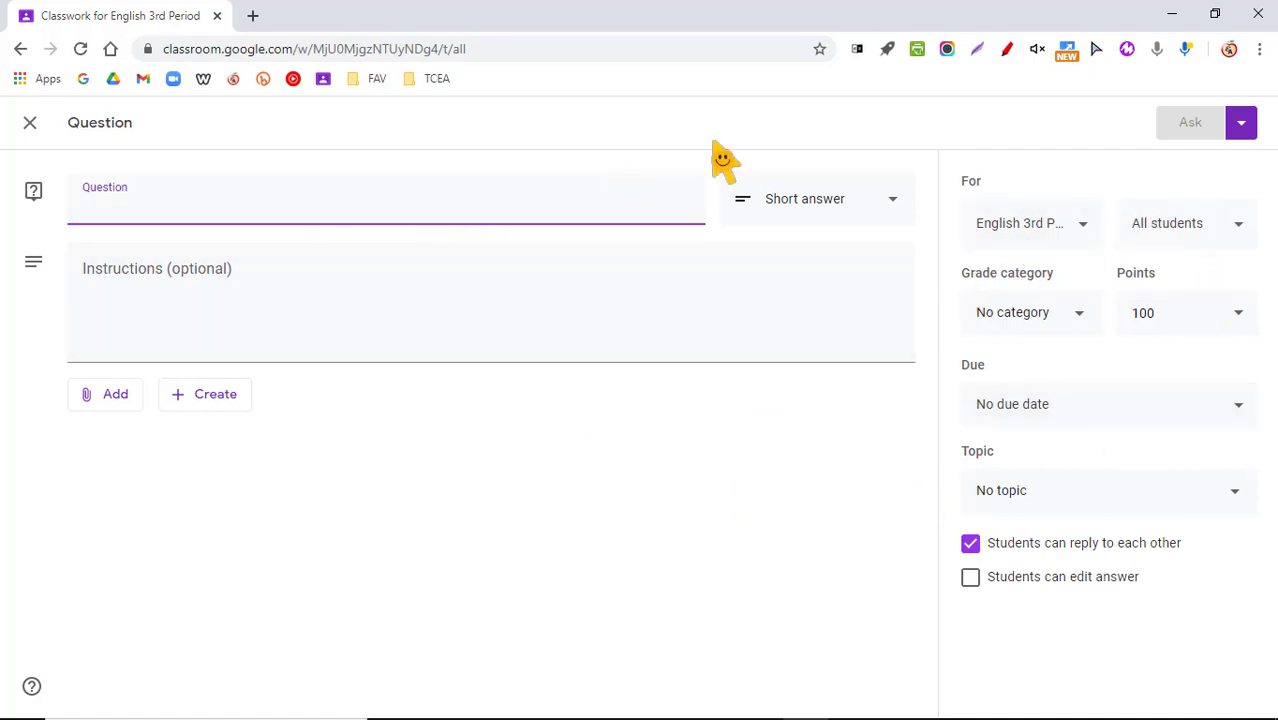
pyautogui.click(813, 208)
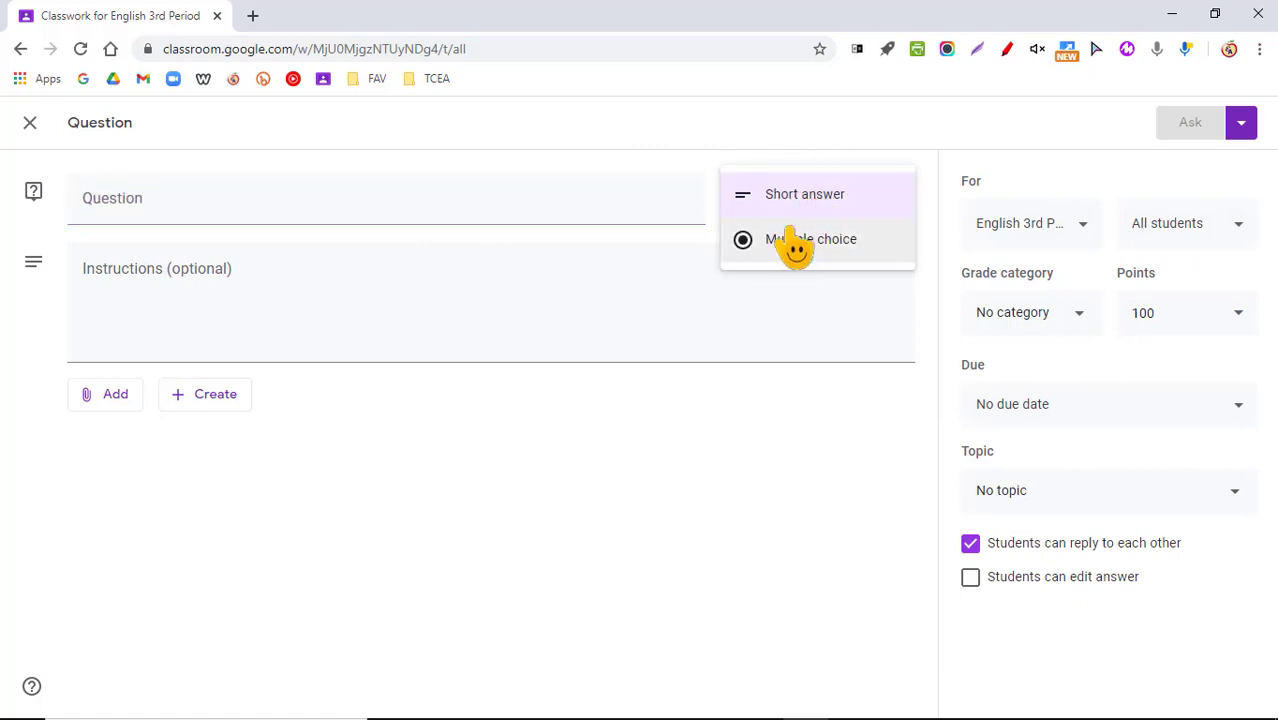
pyautogui.click(799, 210)
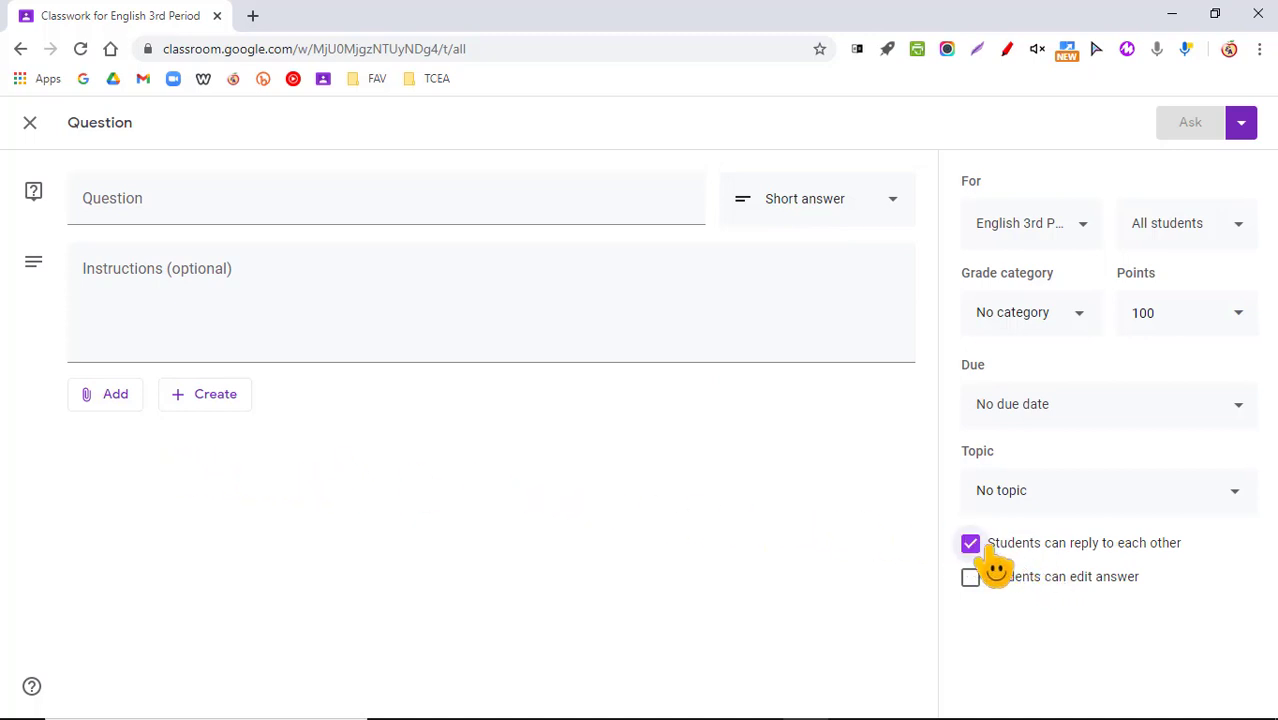
# Switch "Students can reply to each other" off and back on, and enable "Students can edit answer" for the question.
pyautogui.moveTo(997, 546); pyautogui.dragTo(1187, 549)
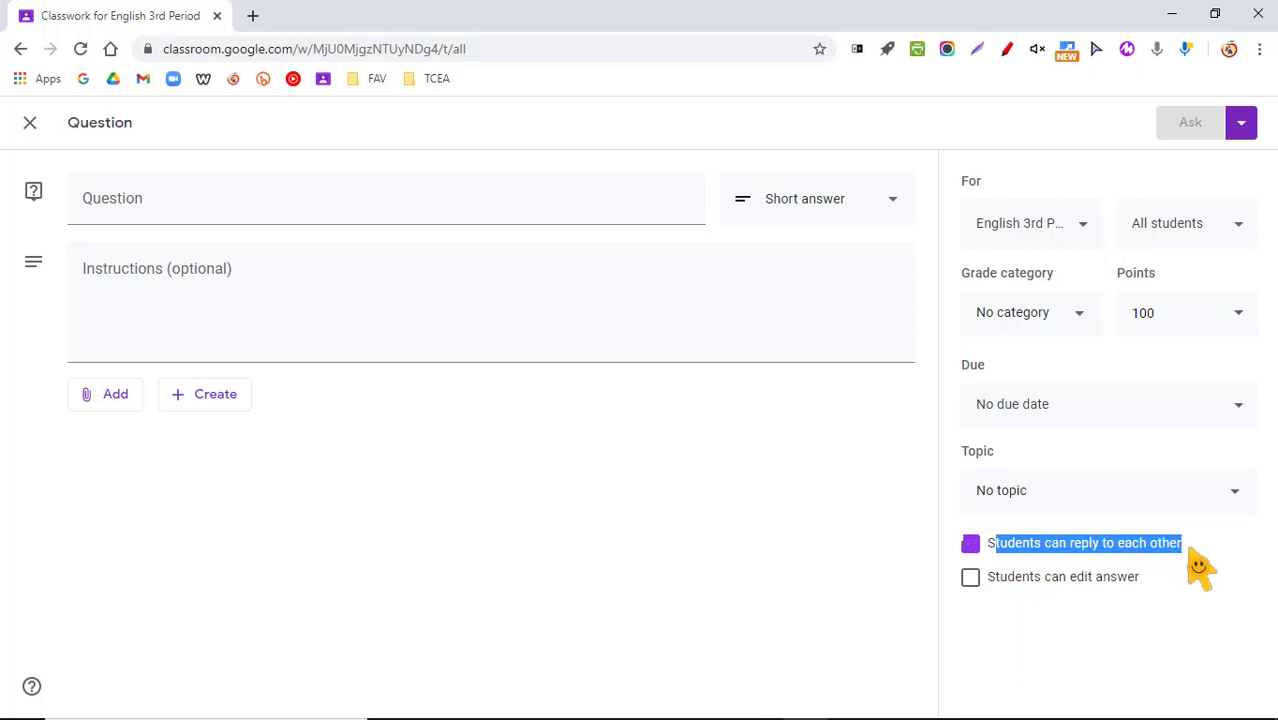
pyautogui.click(1190, 553)
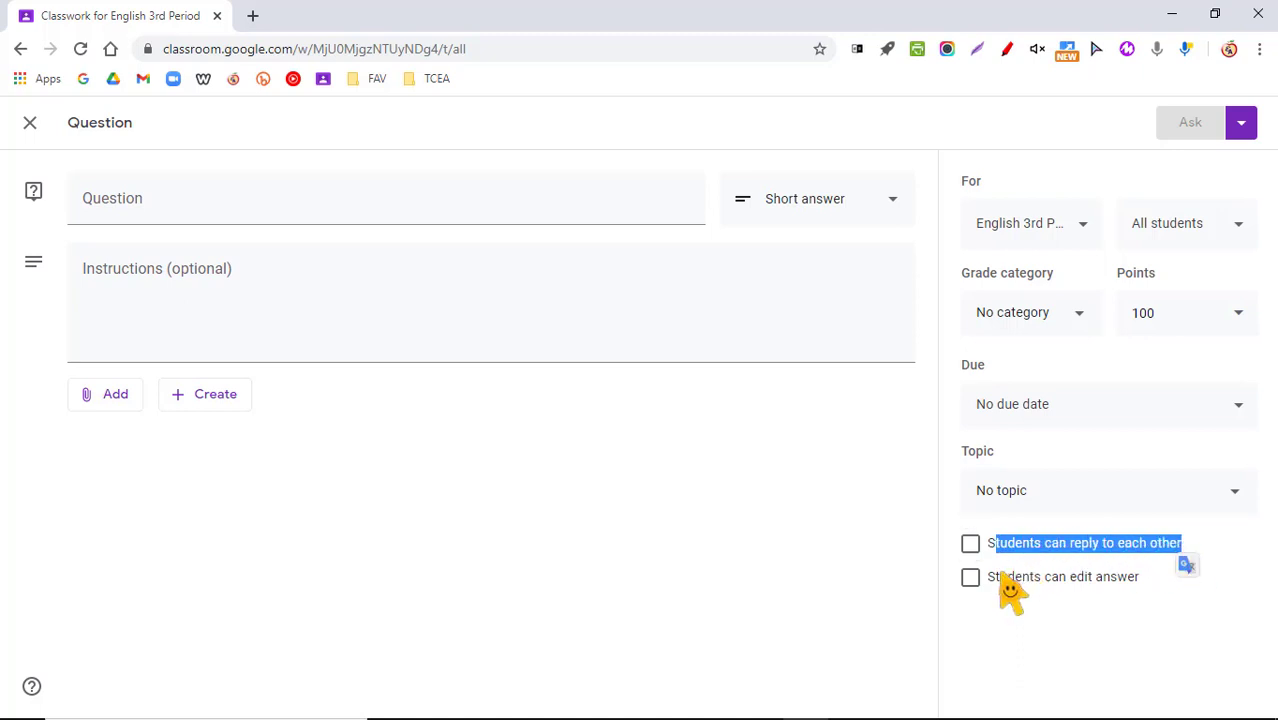
pyautogui.click(1126, 582)
pyautogui.click(969, 546)
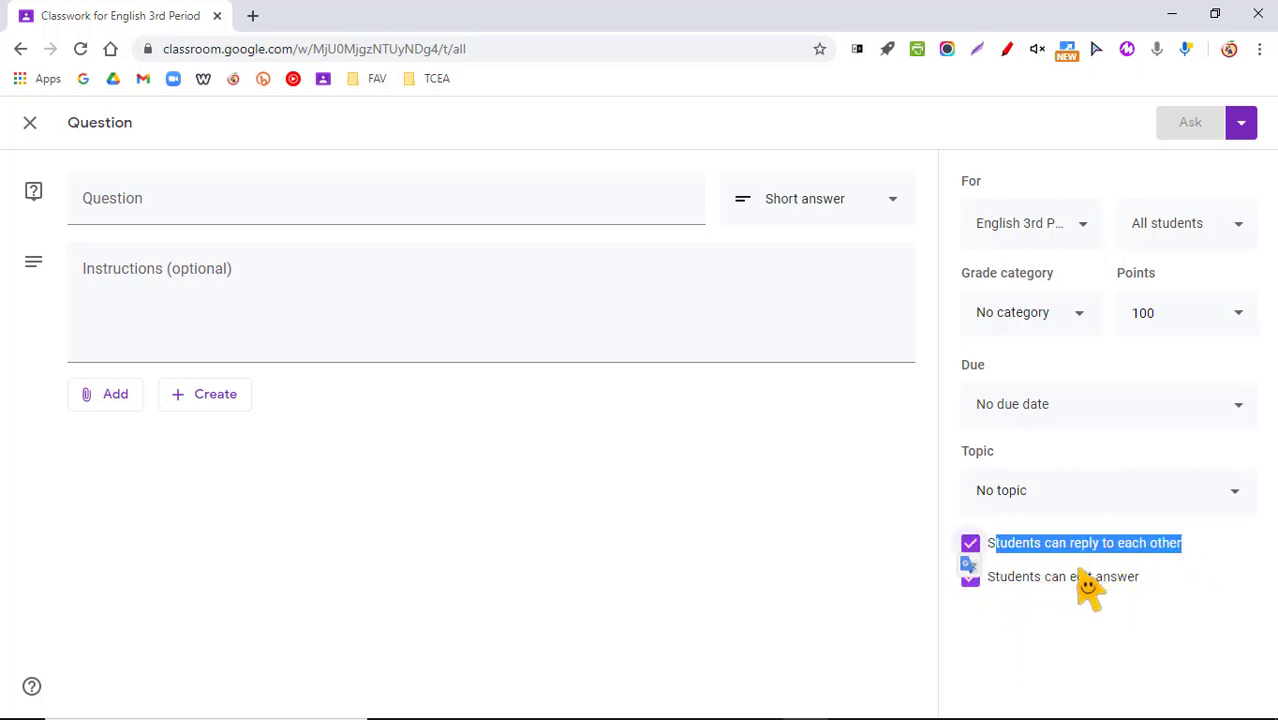
pyautogui.click(802, 400)
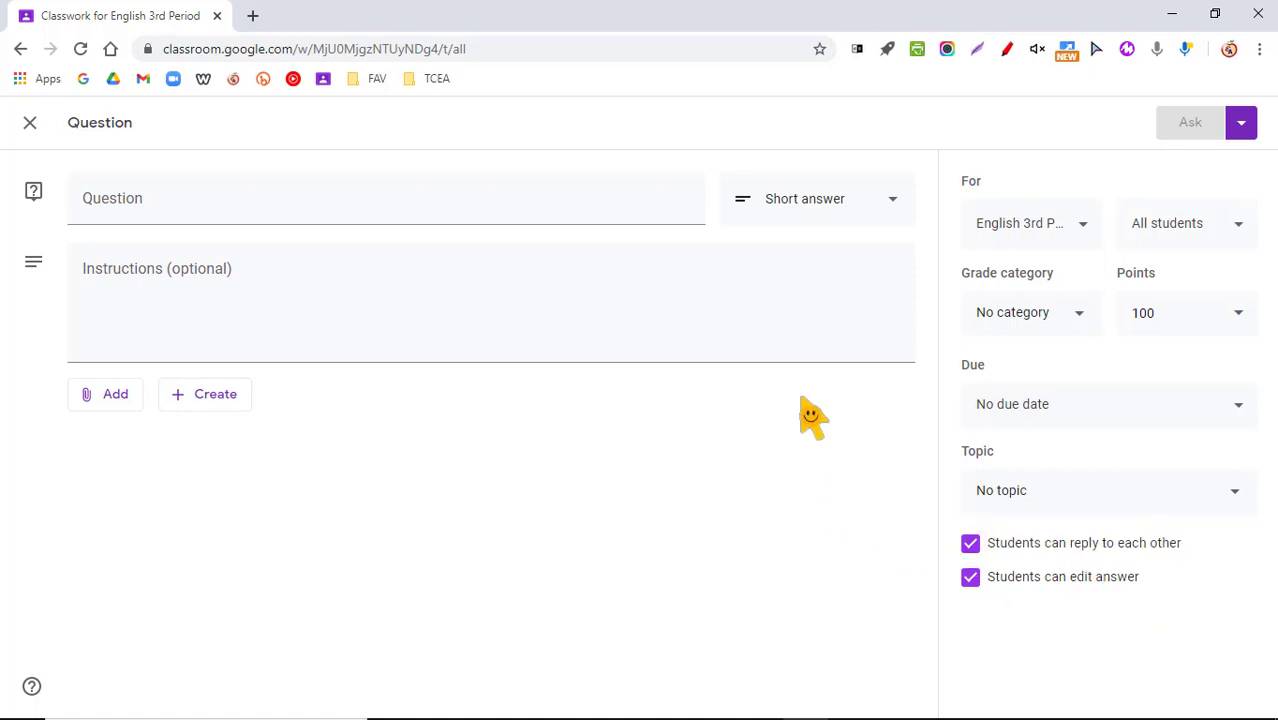
# Change the question type to Multiple choice.
pyautogui.click(795, 208)
pyautogui.click(796, 250)
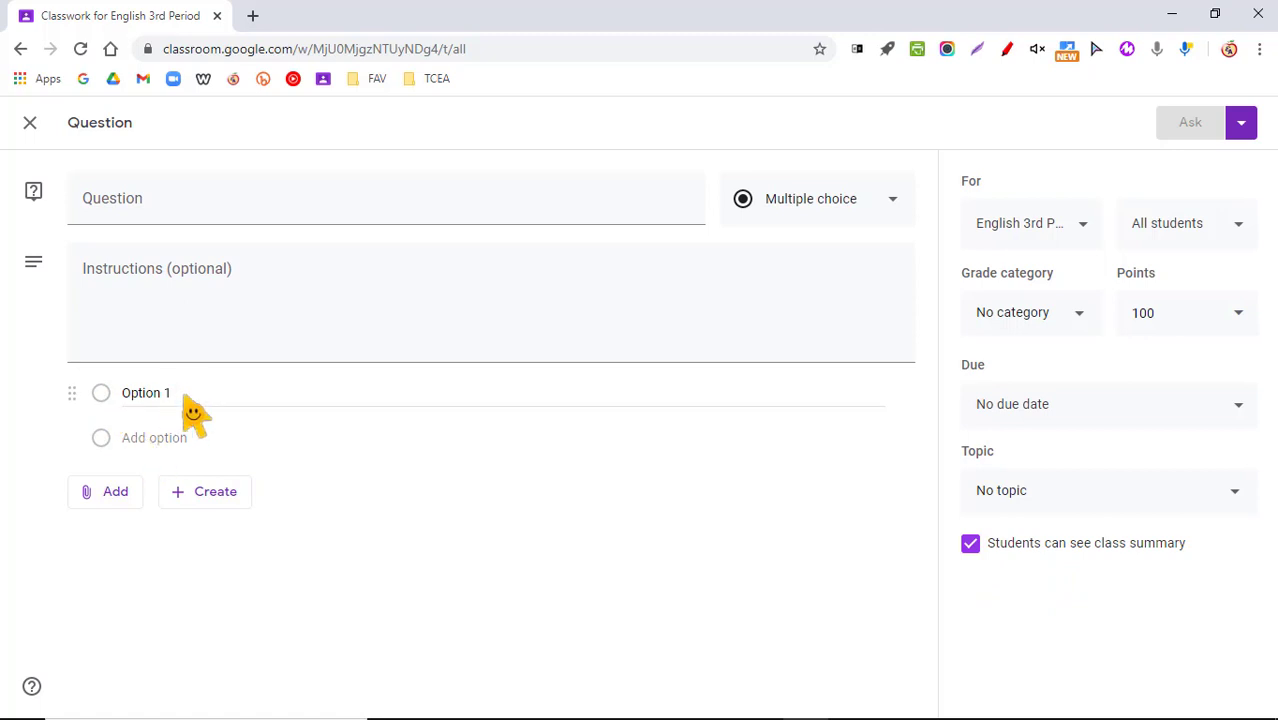
# Give the multiple-choice question three answer options: red, blue and yellow.
pyautogui.click(155, 398)
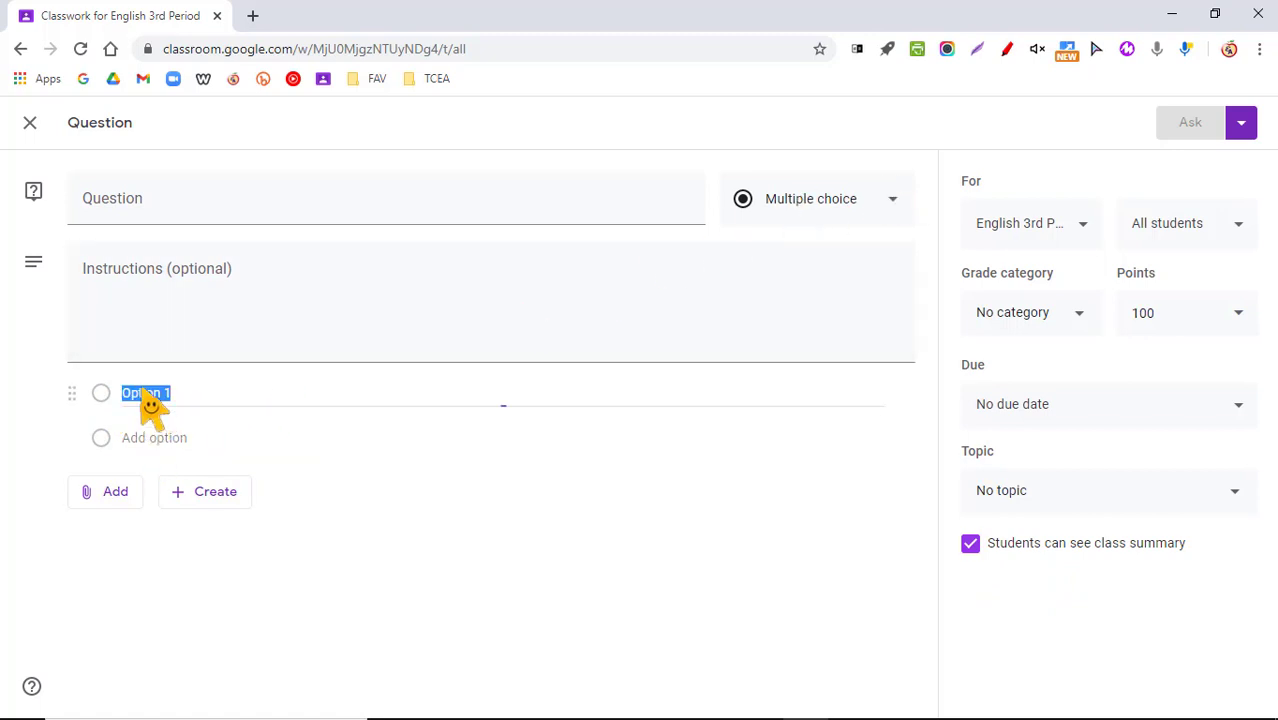
pyautogui.write('red')
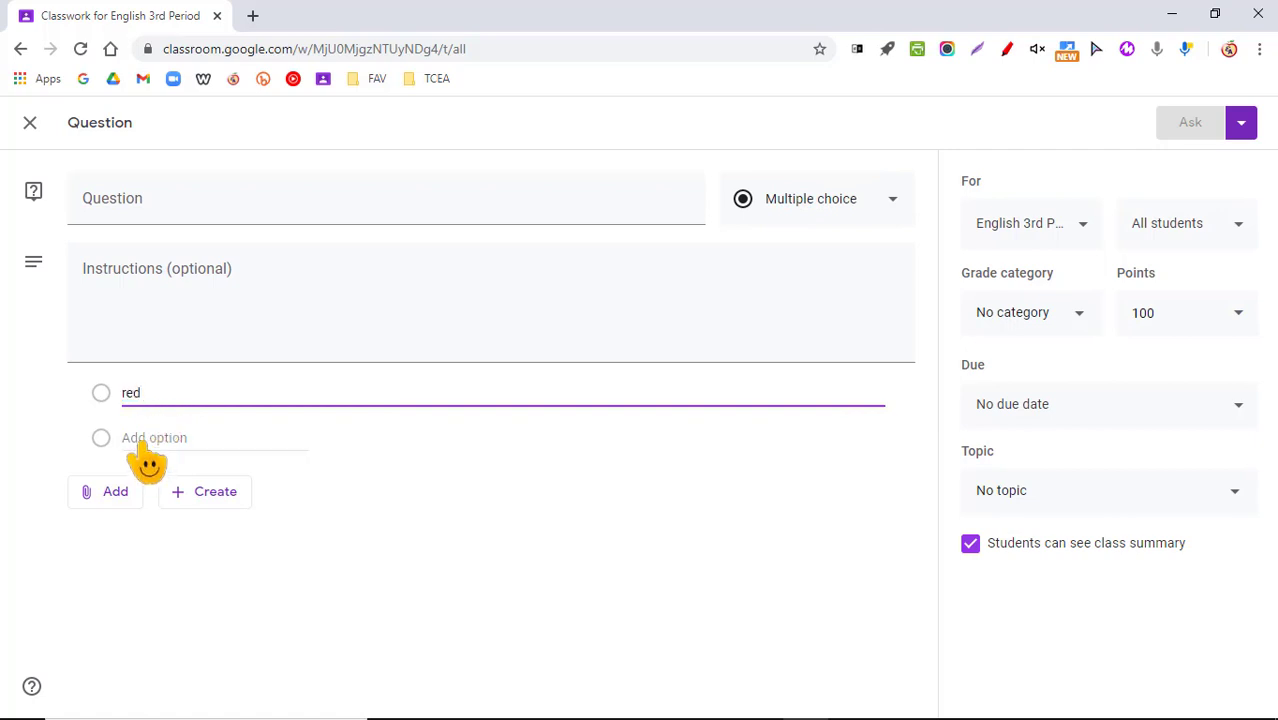
pyautogui.click(141, 440)
pyautogui.write('blu')
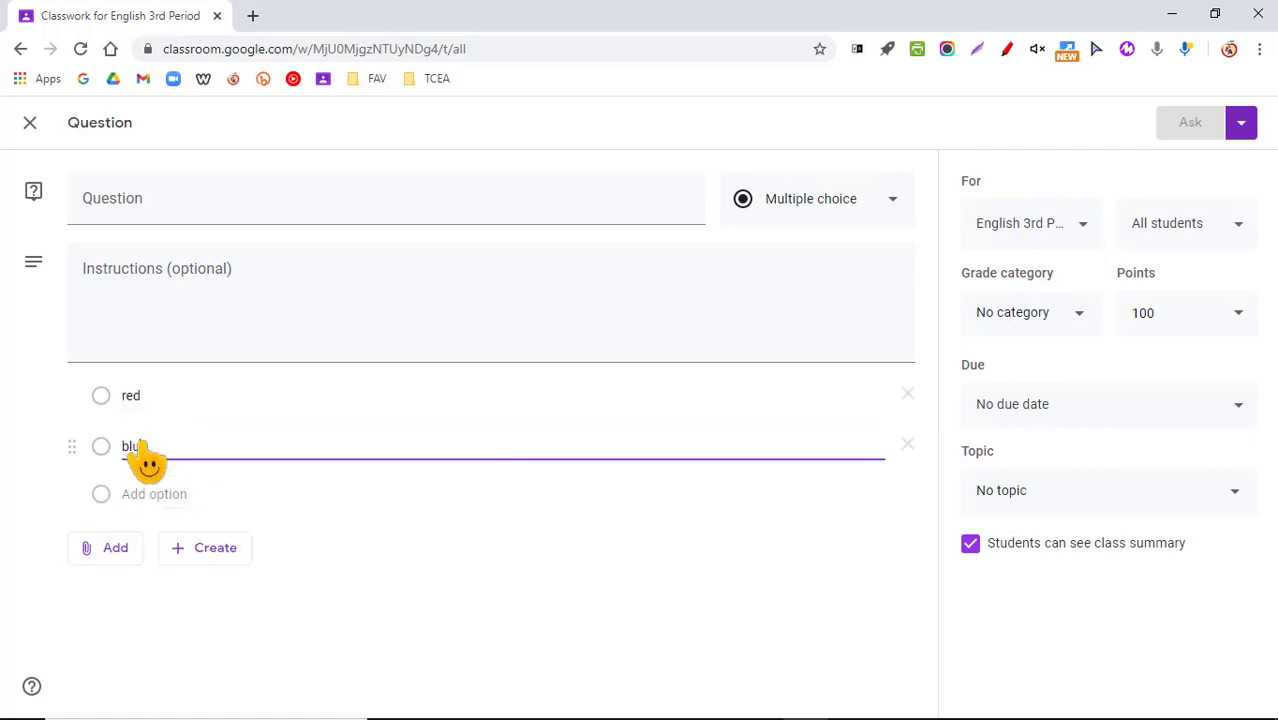
pyautogui.write('e')
pyautogui.click(152, 500)
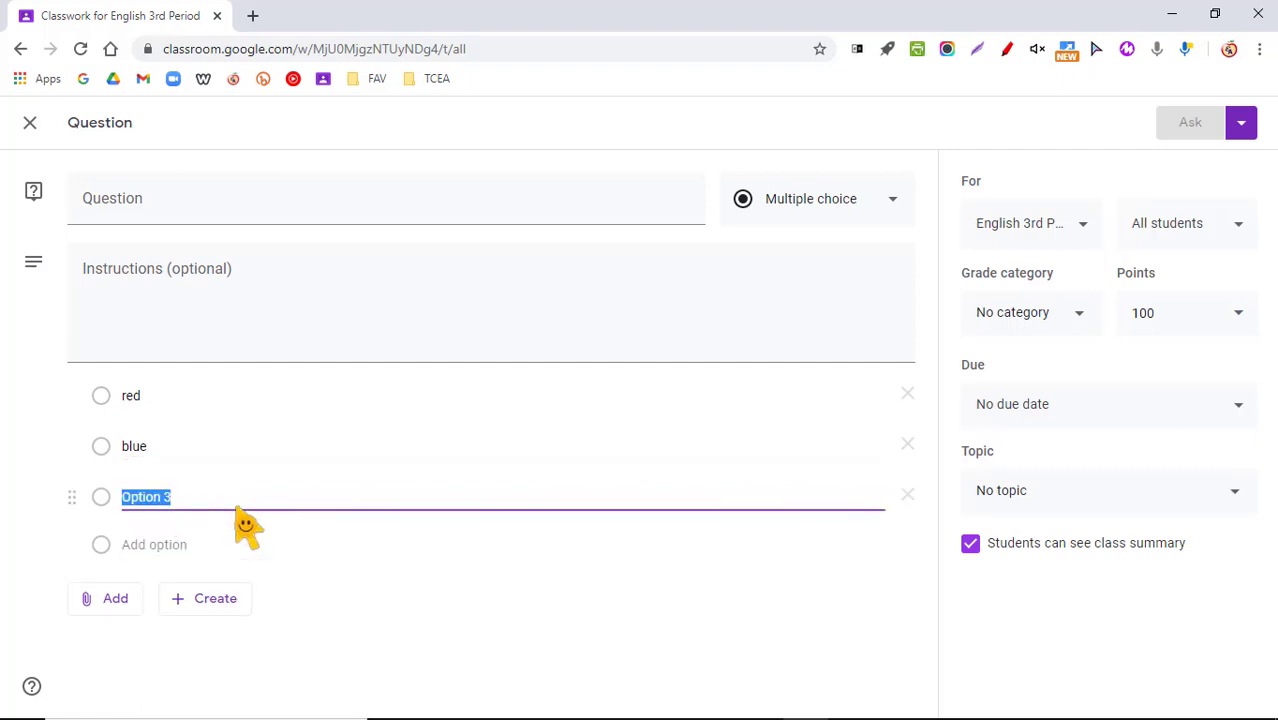
pyautogui.write('red')
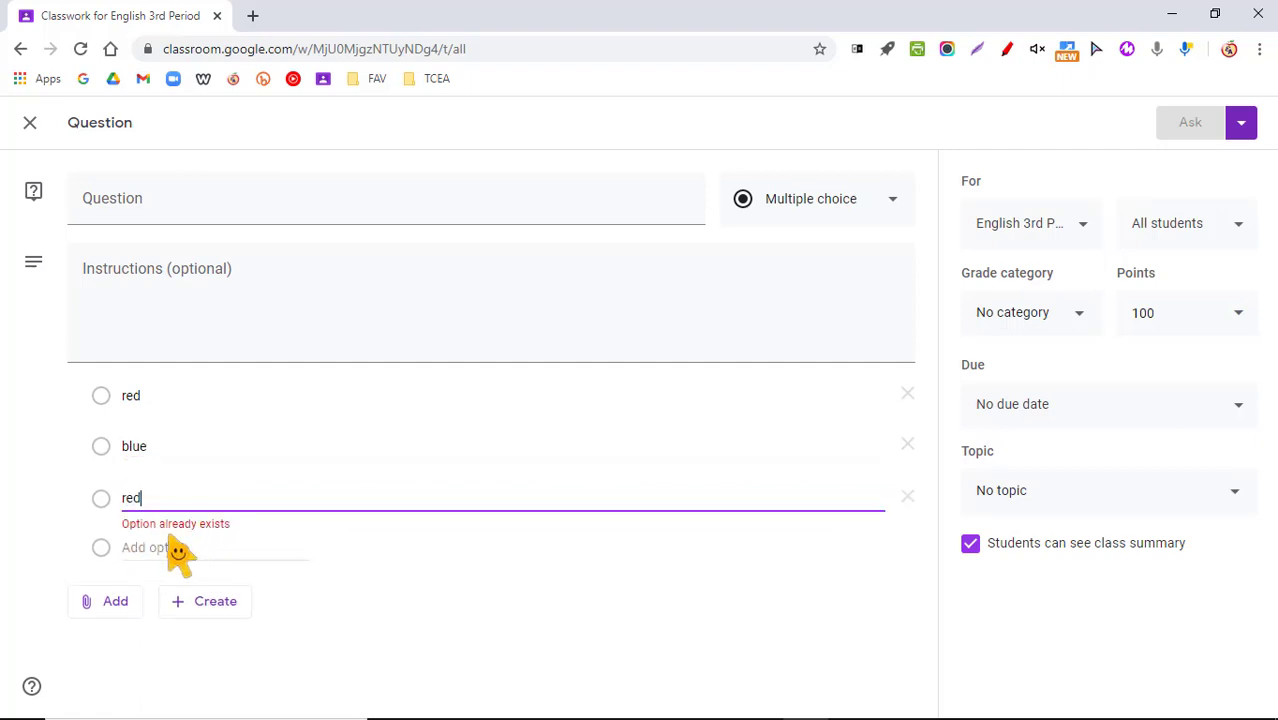
pyautogui.doubleClick(128, 498)
pyautogui.write('ye')
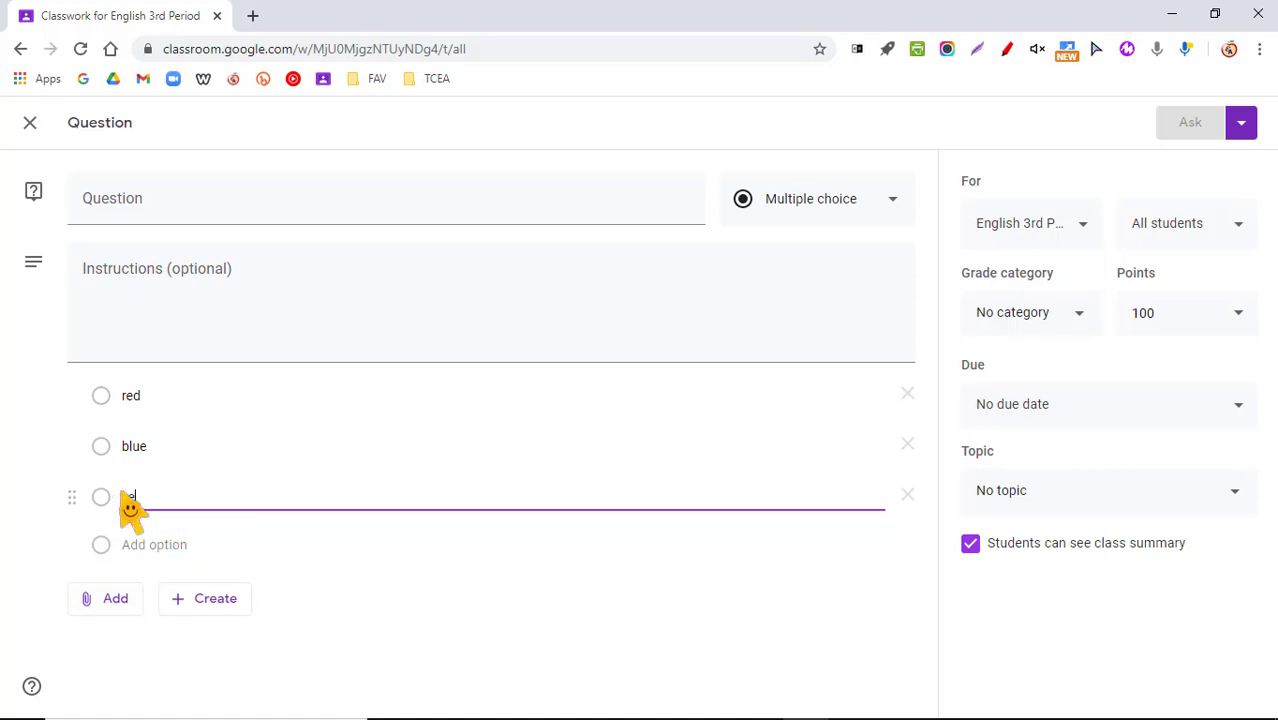
pyautogui.write('llow')
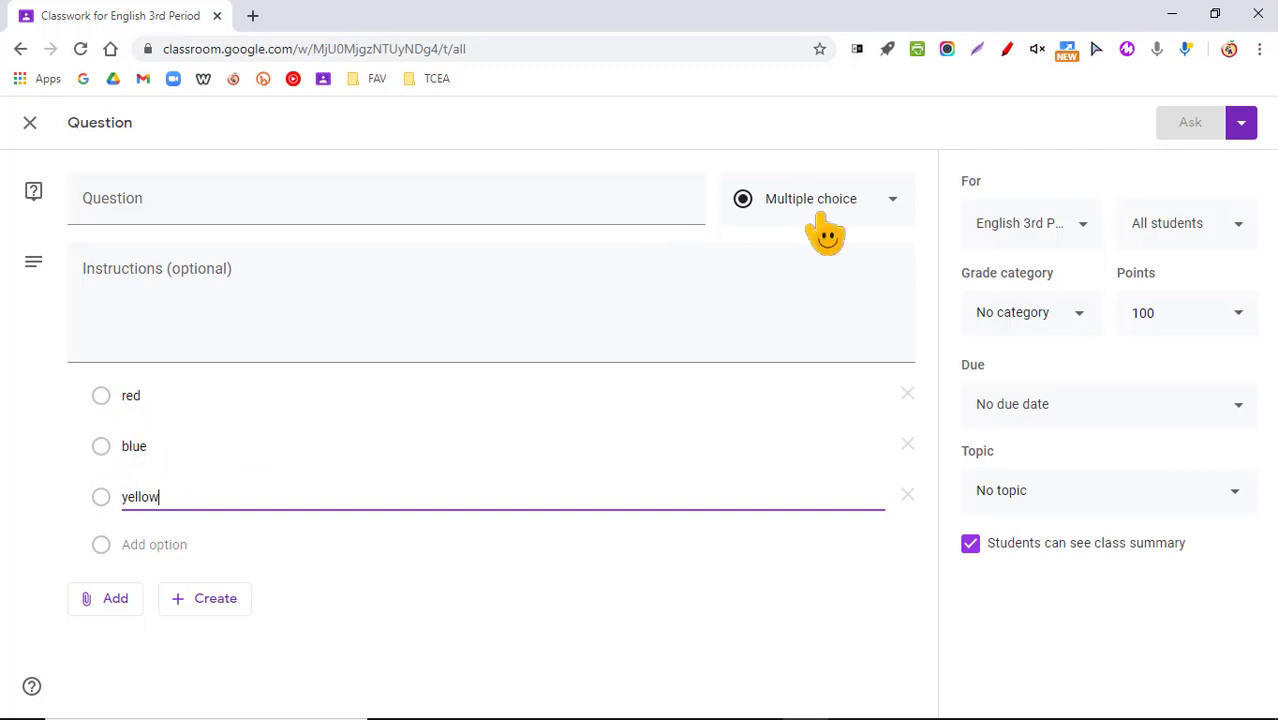
# Remove the yellow answer option, then move blue above red and back below it.
pyautogui.click(907, 497)
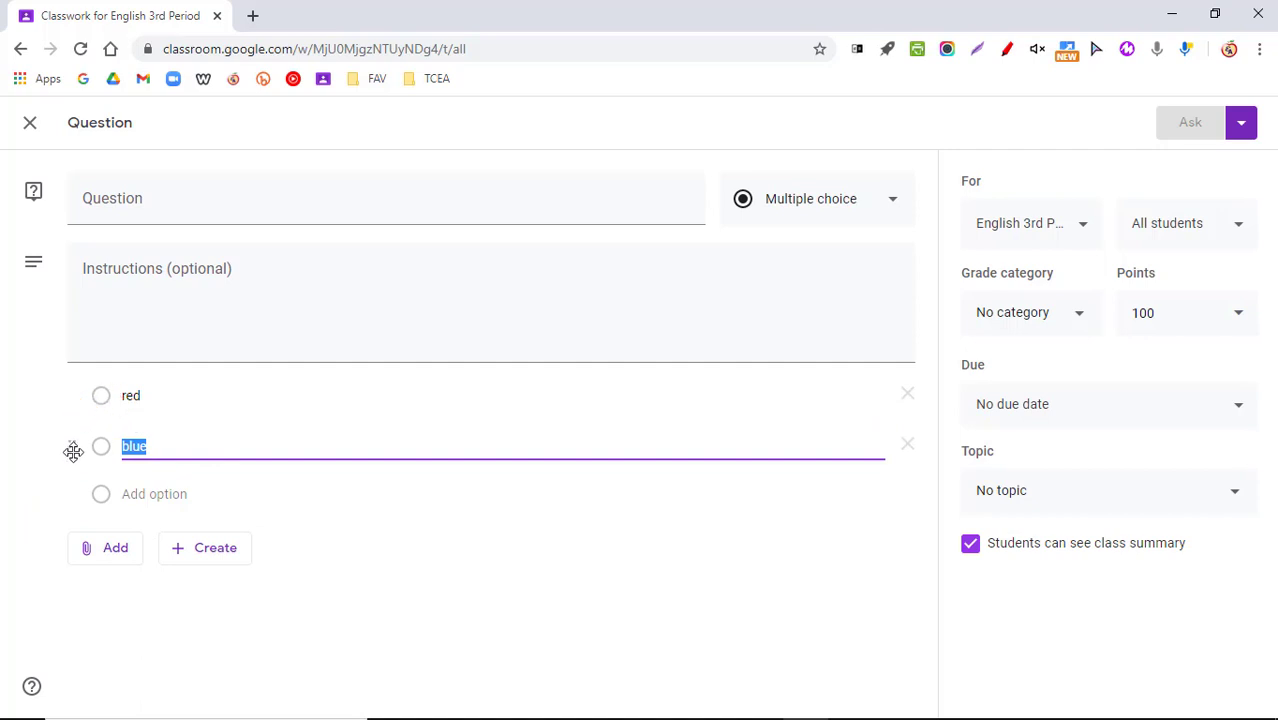
pyautogui.moveTo(73, 451); pyautogui.dragTo(94, 397)
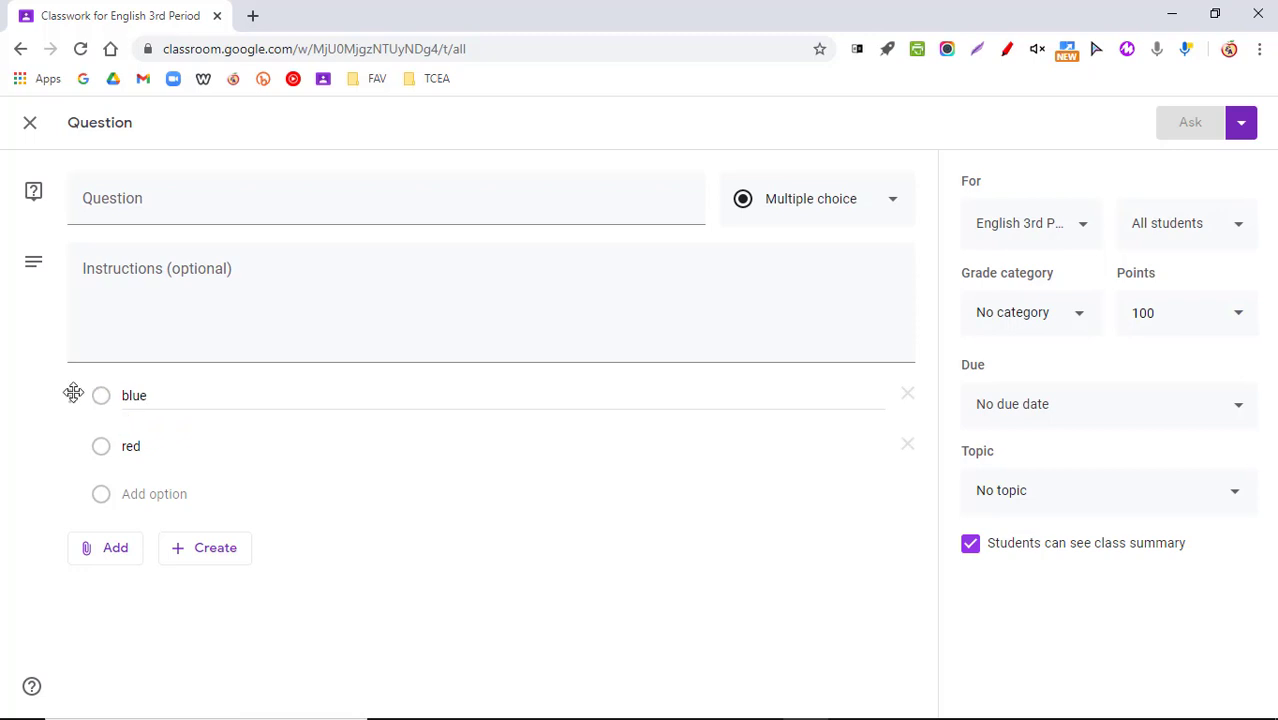
pyautogui.moveTo(63, 394); pyautogui.dragTo(85, 444)
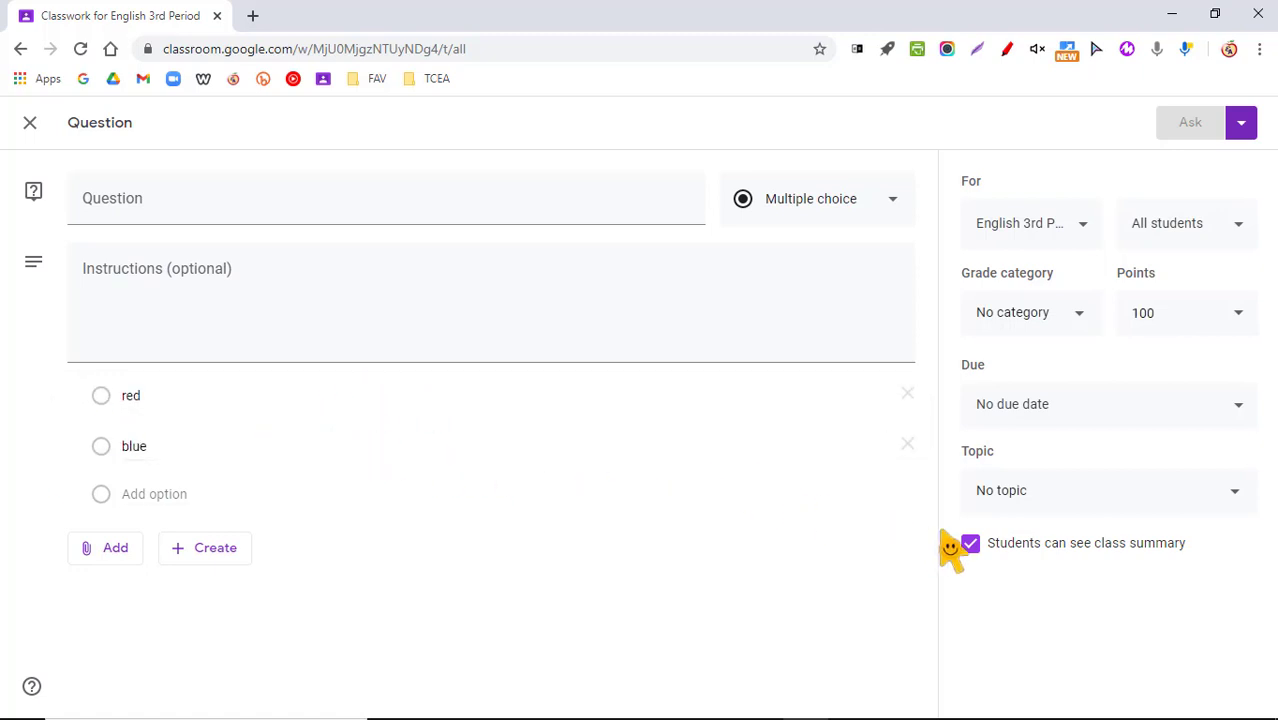
# Turn off "Students can see class summary" and switch the question type back to Short answer.
pyautogui.moveTo(999, 543); pyautogui.dragTo(1182, 558)
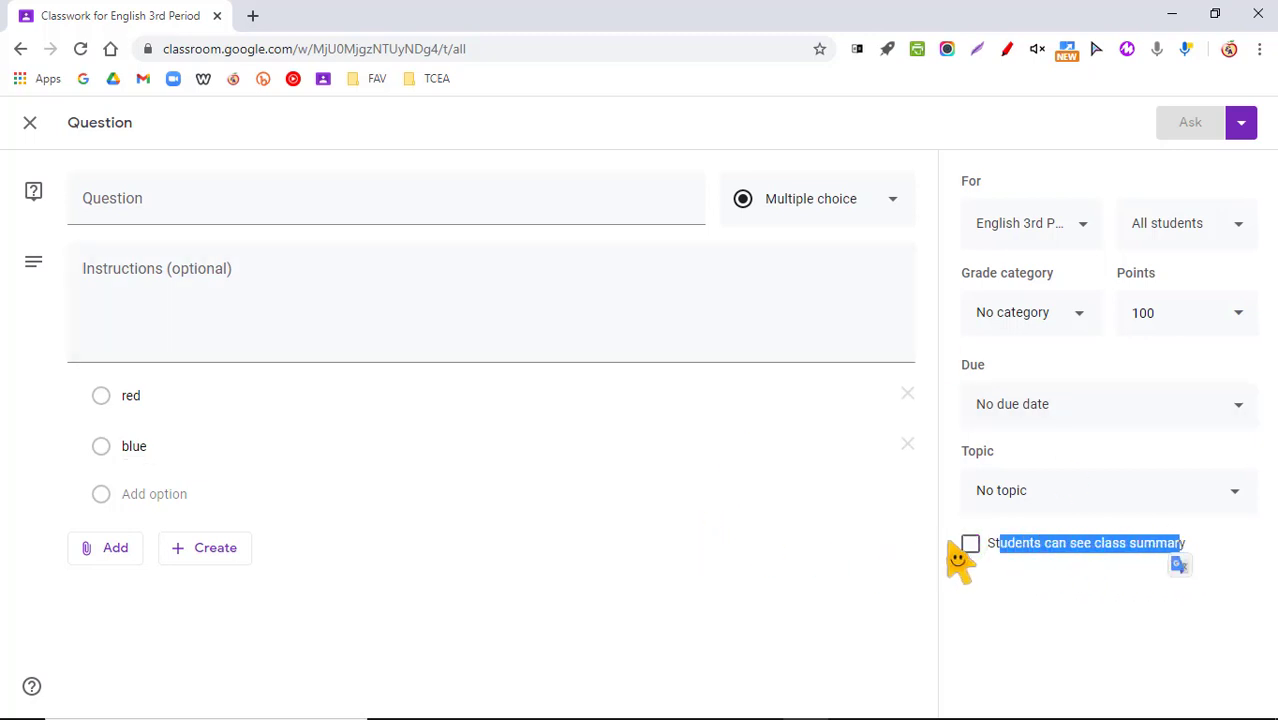
pyautogui.click(800, 210)
pyautogui.click(803, 152)
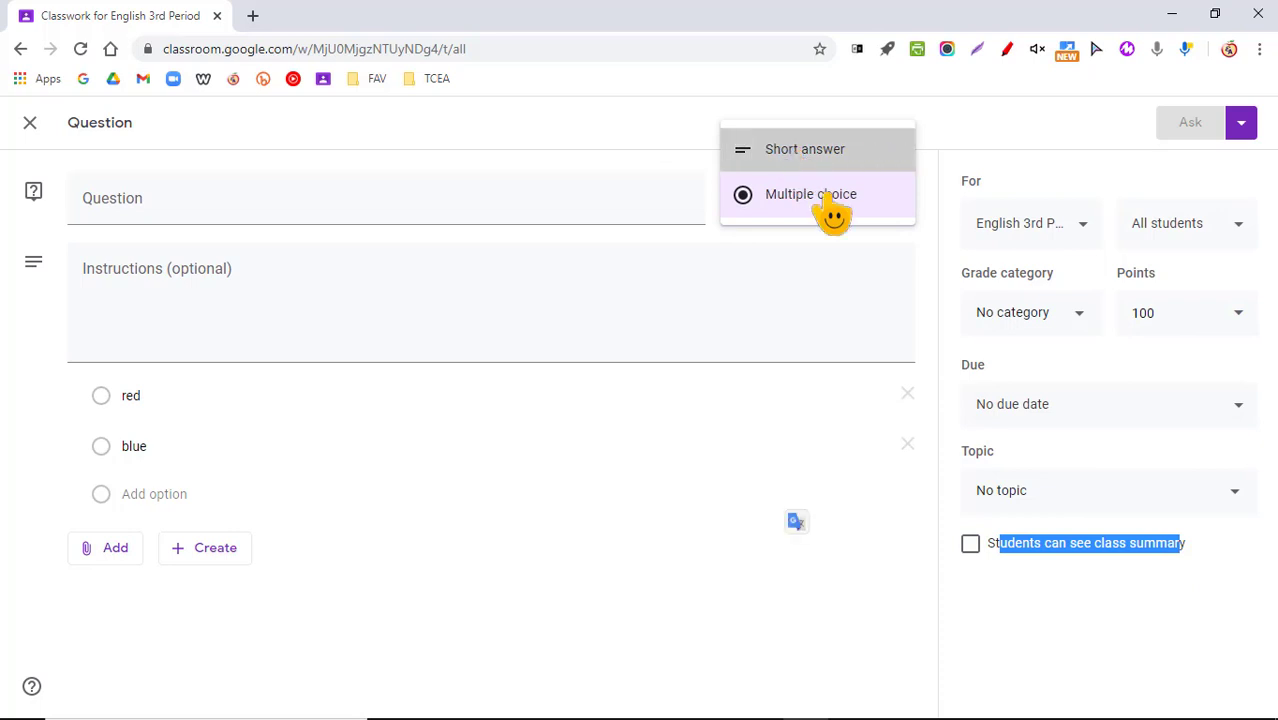
# Let students reply to each other and edit their answers, and ask the question "how is the weather" without a grade category.
pyautogui.click(970, 577)
pyautogui.click(970, 545)
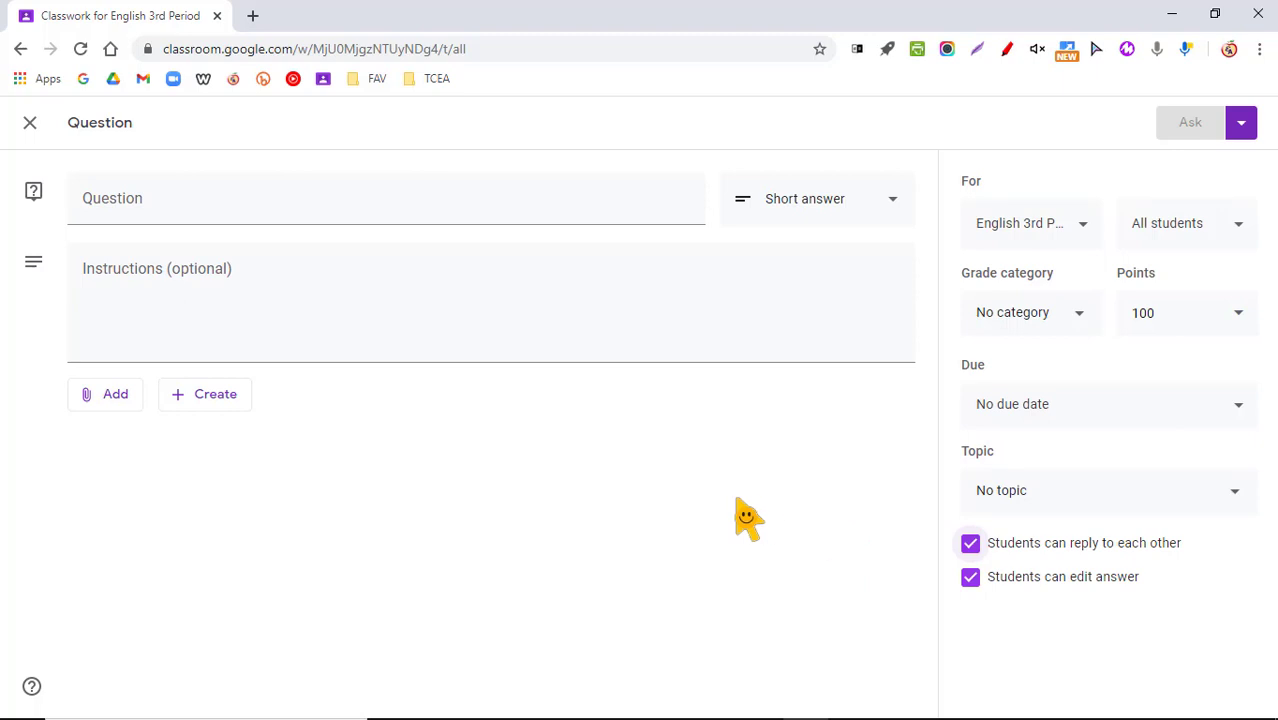
pyautogui.click(338, 214)
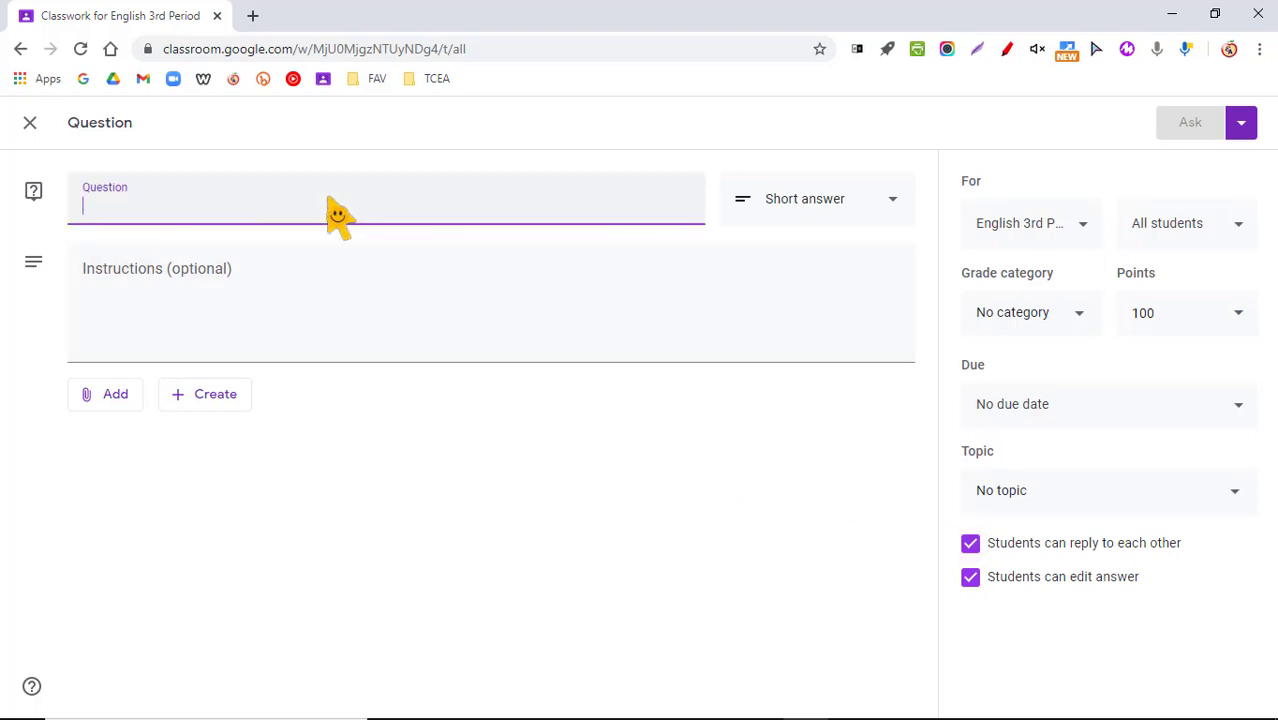
pyautogui.write('how is the ')
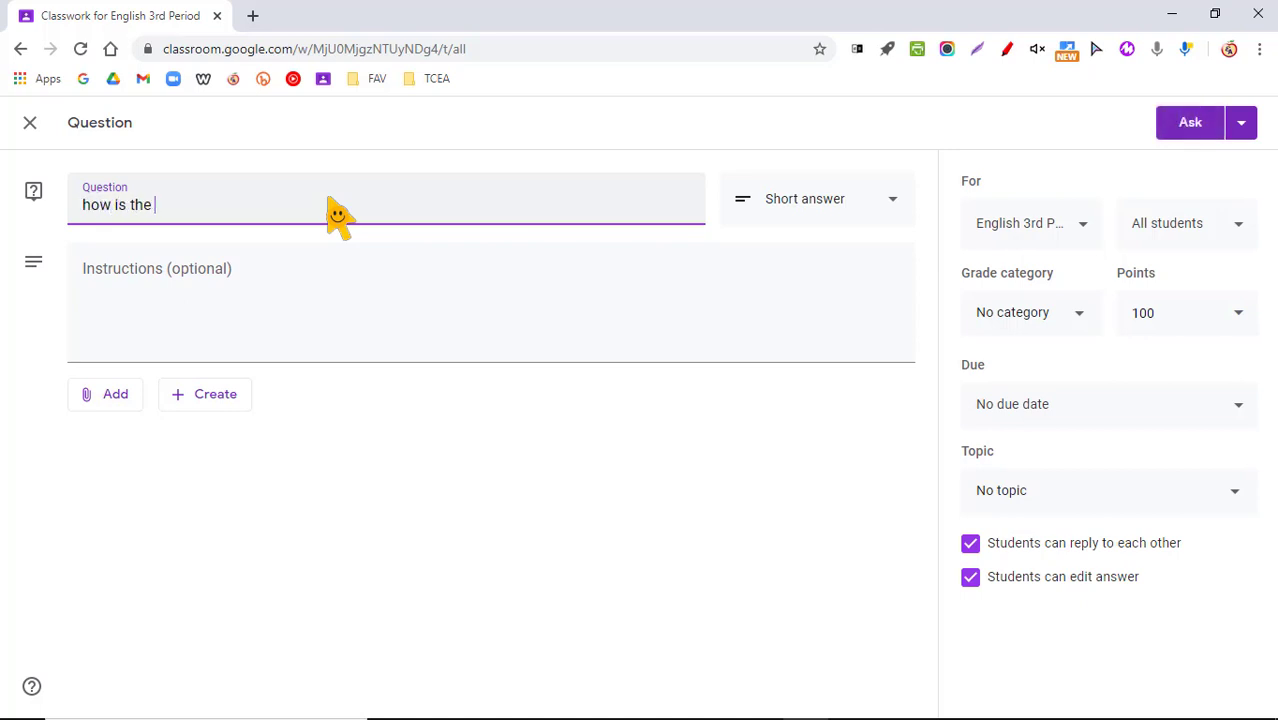
pyautogui.write('weather')
pyautogui.click(1190, 122)
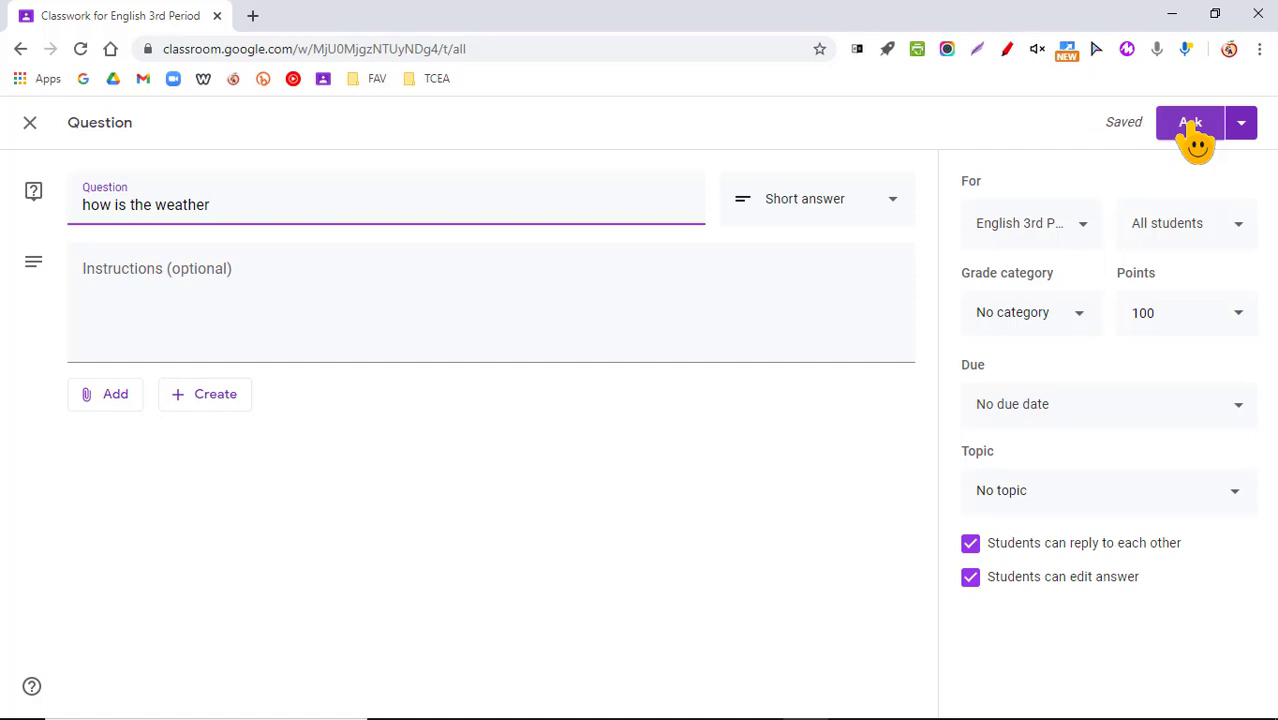
pyautogui.click(1190, 122)
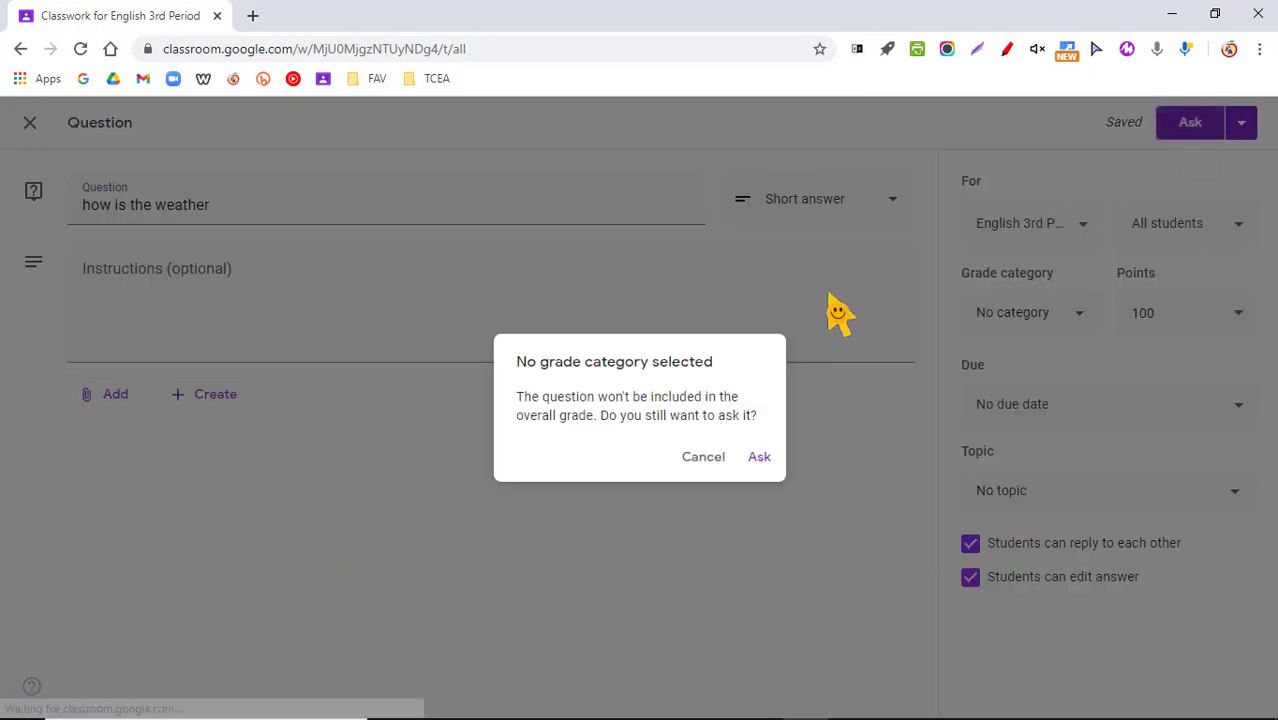
pyautogui.click(758, 460)
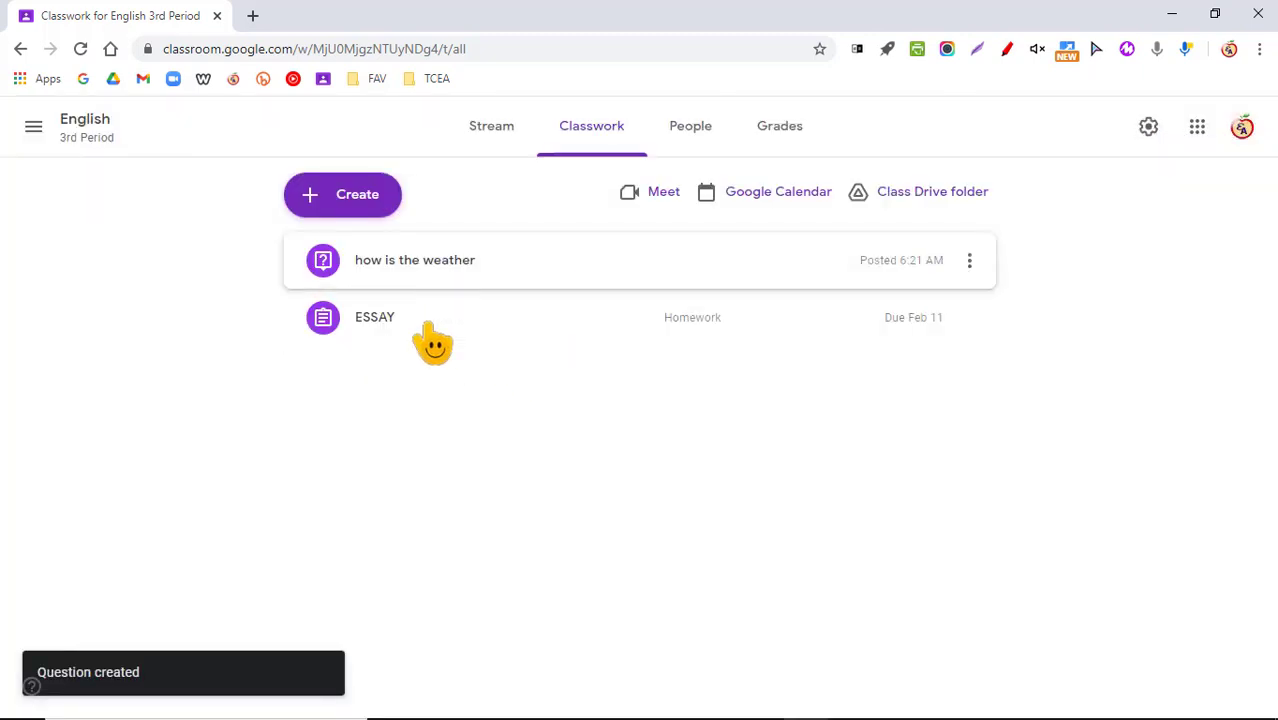
# Start a new material post for the class and close it without posting.
pyautogui.click(366, 206)
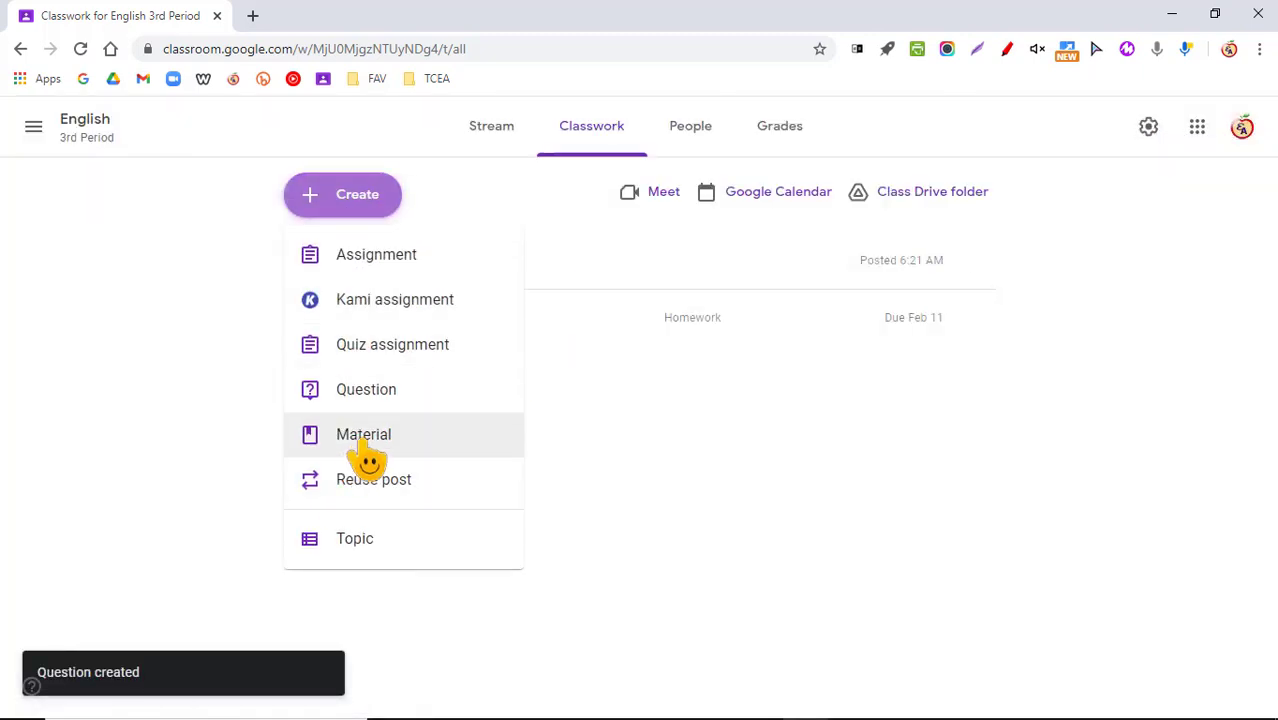
pyautogui.click(365, 445)
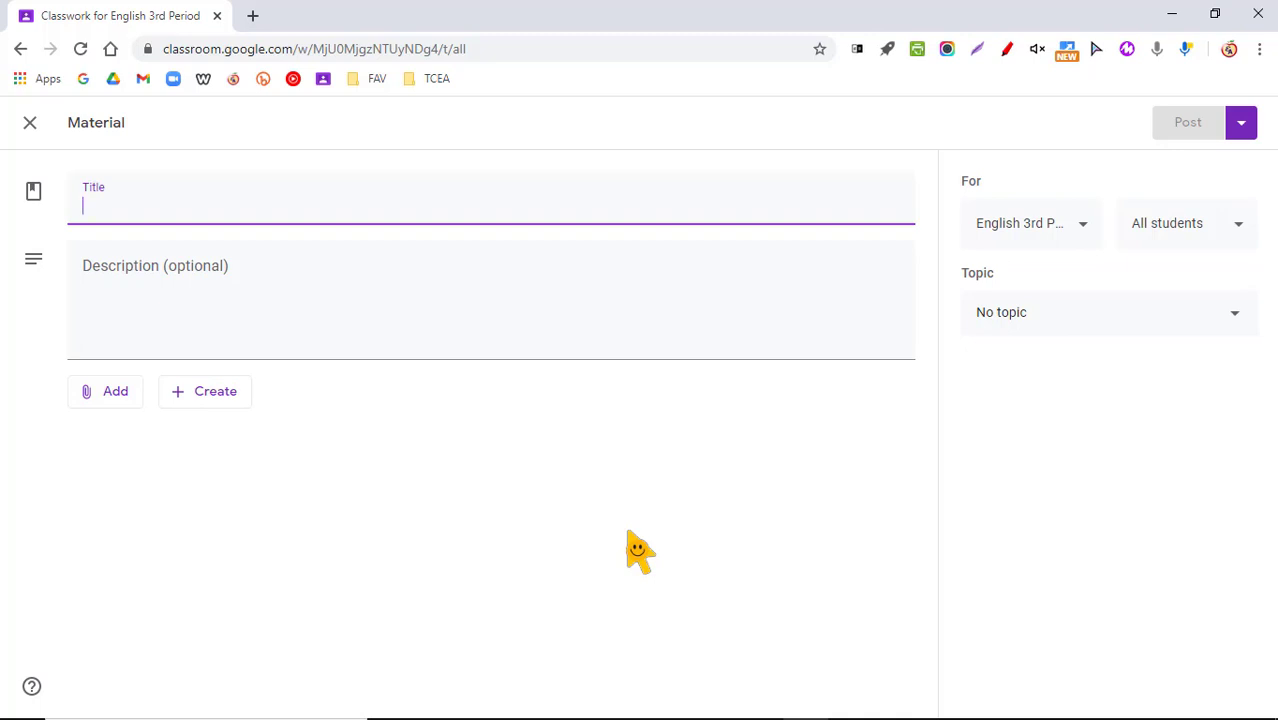
pyautogui.click(30, 122)
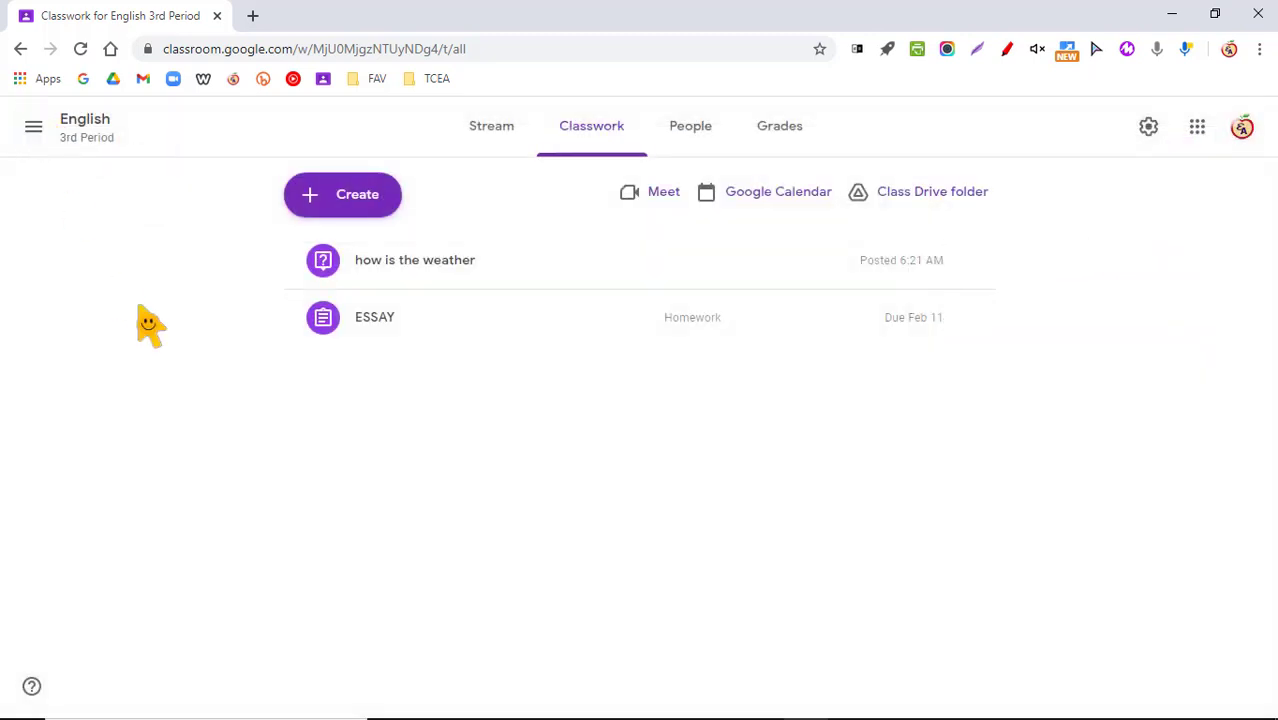
# Reuse the post "TELL WHAT YOU DID LAST SUMMER in 250 words" from the New Google Classroom class, with new copies of all attachments.
pyautogui.click(357, 205)
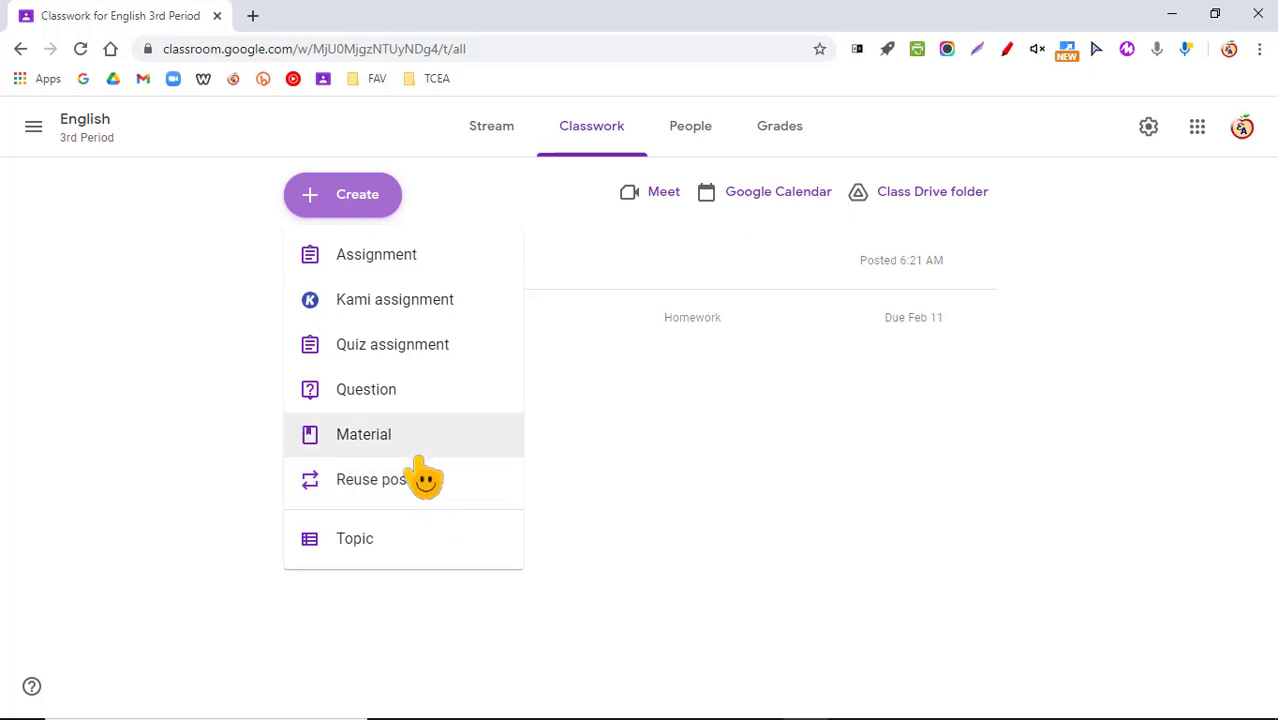
pyautogui.click(350, 488)
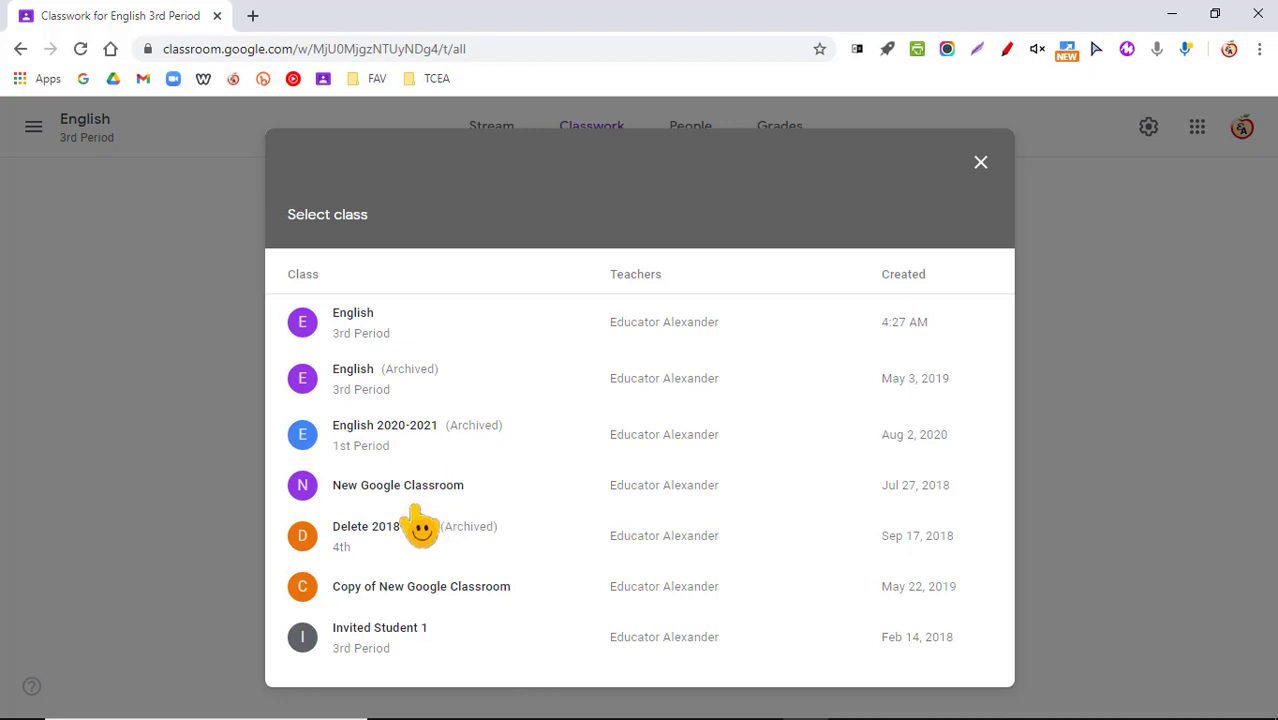
pyautogui.click(395, 488)
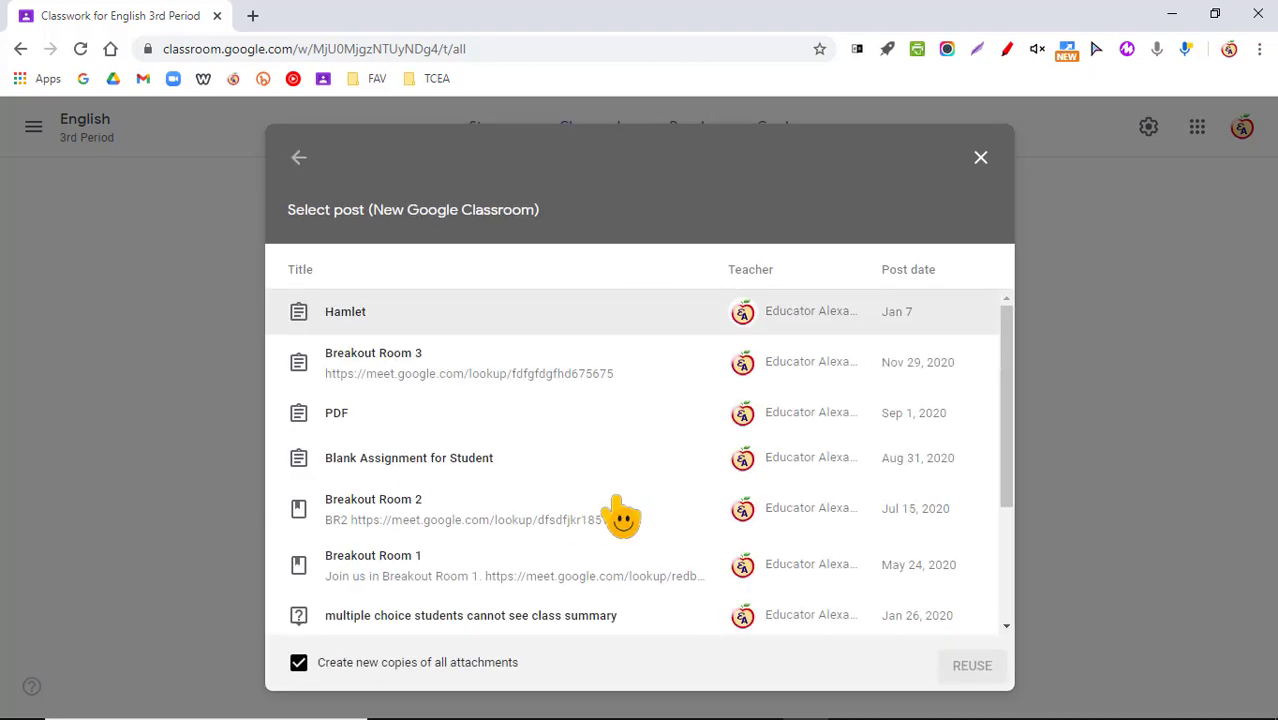
pyautogui.scroll(-3, 625, 515)
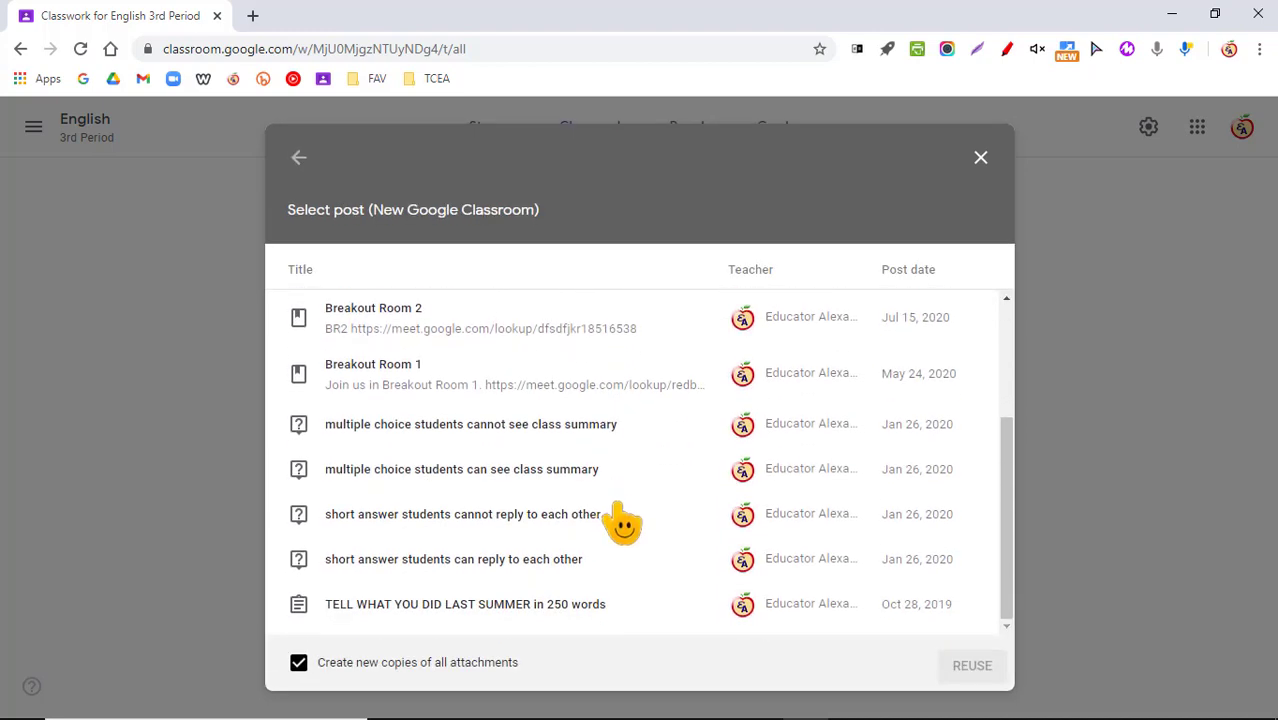
pyautogui.scroll(3, 625, 542)
pyautogui.scroll(-3, 625, 542)
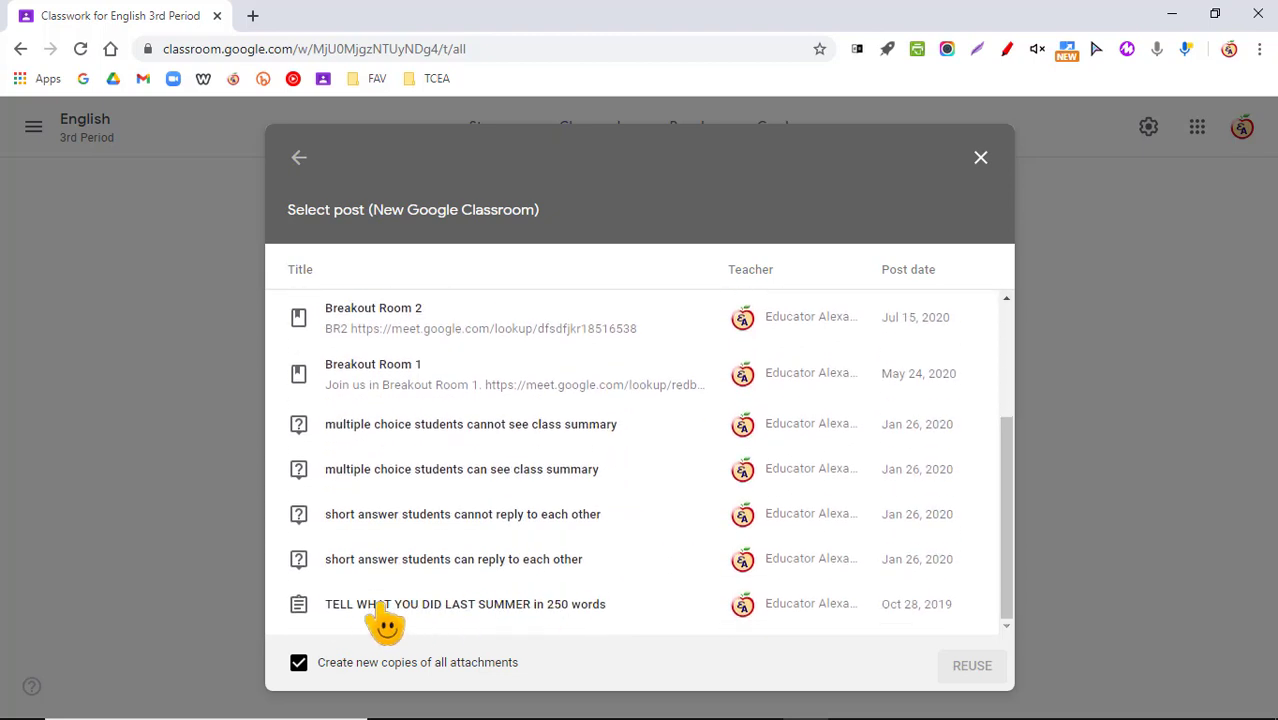
pyautogui.click(372, 612)
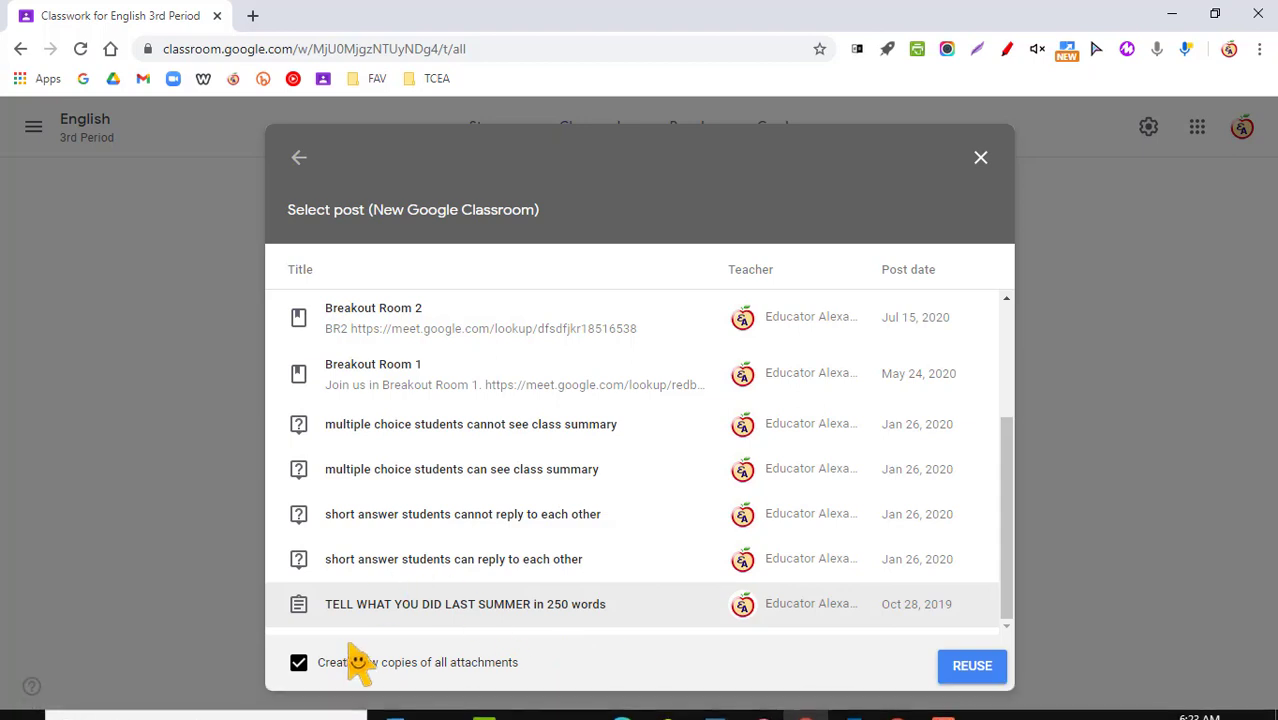
pyautogui.click(972, 668)
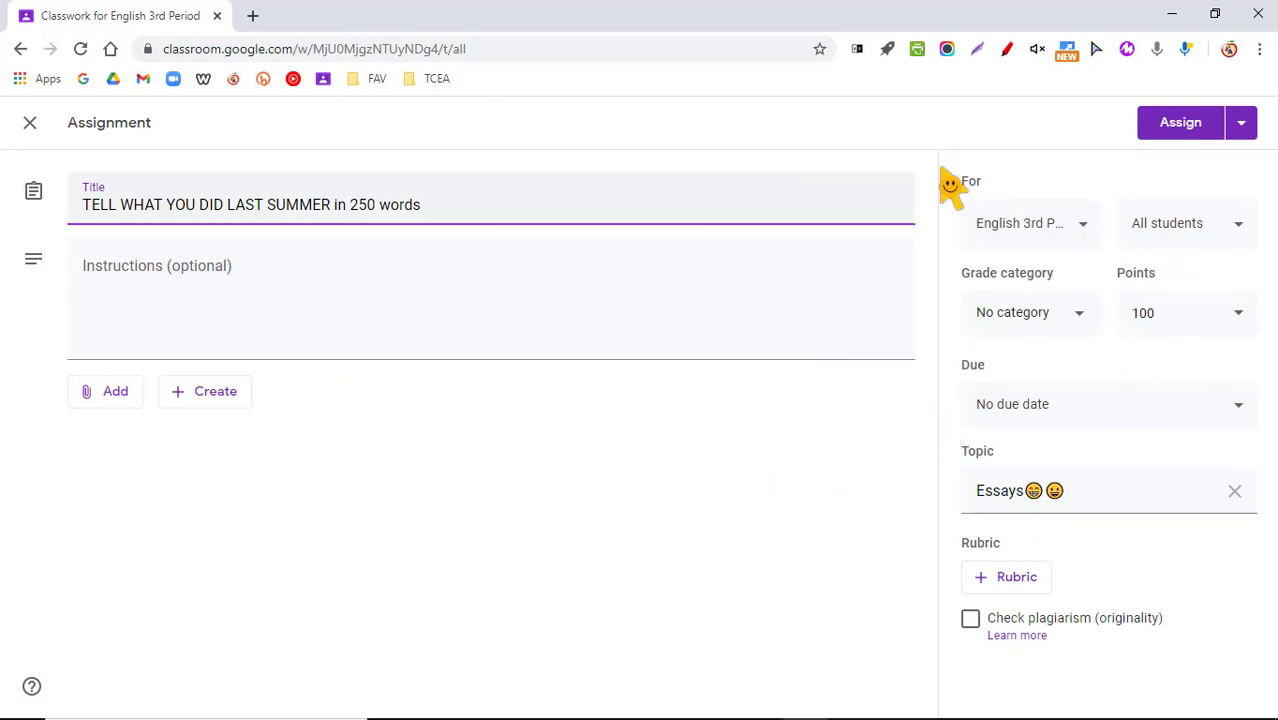
# Set the reused assignment's grade category to Tests and assign it to the class.
pyautogui.click(1010, 322)
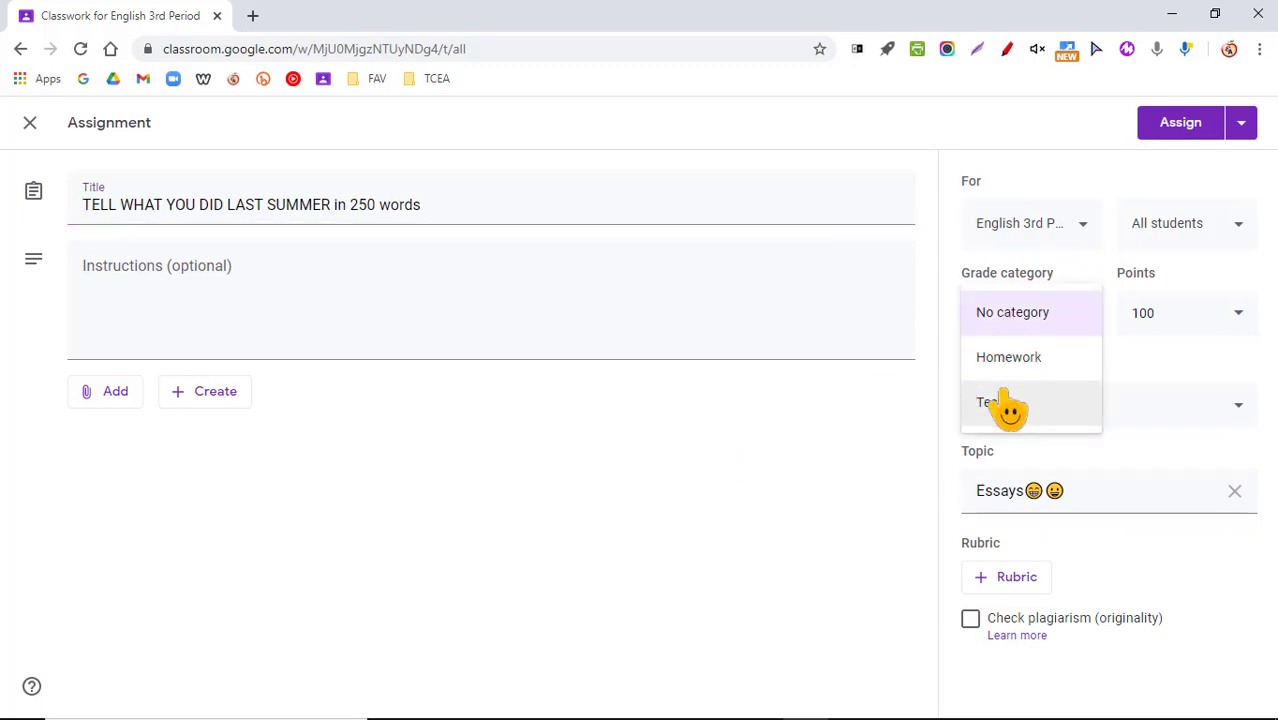
pyautogui.click(995, 402)
pyautogui.click(1180, 123)
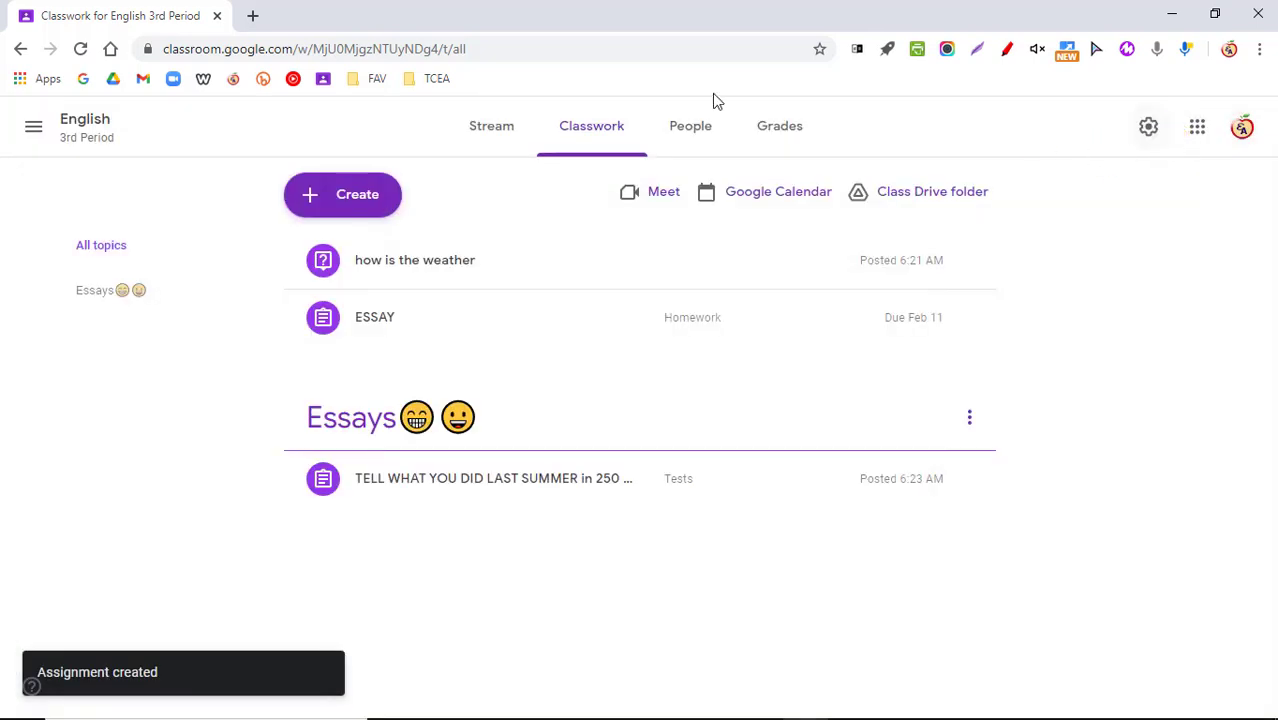
pyautogui.click(345, 200)
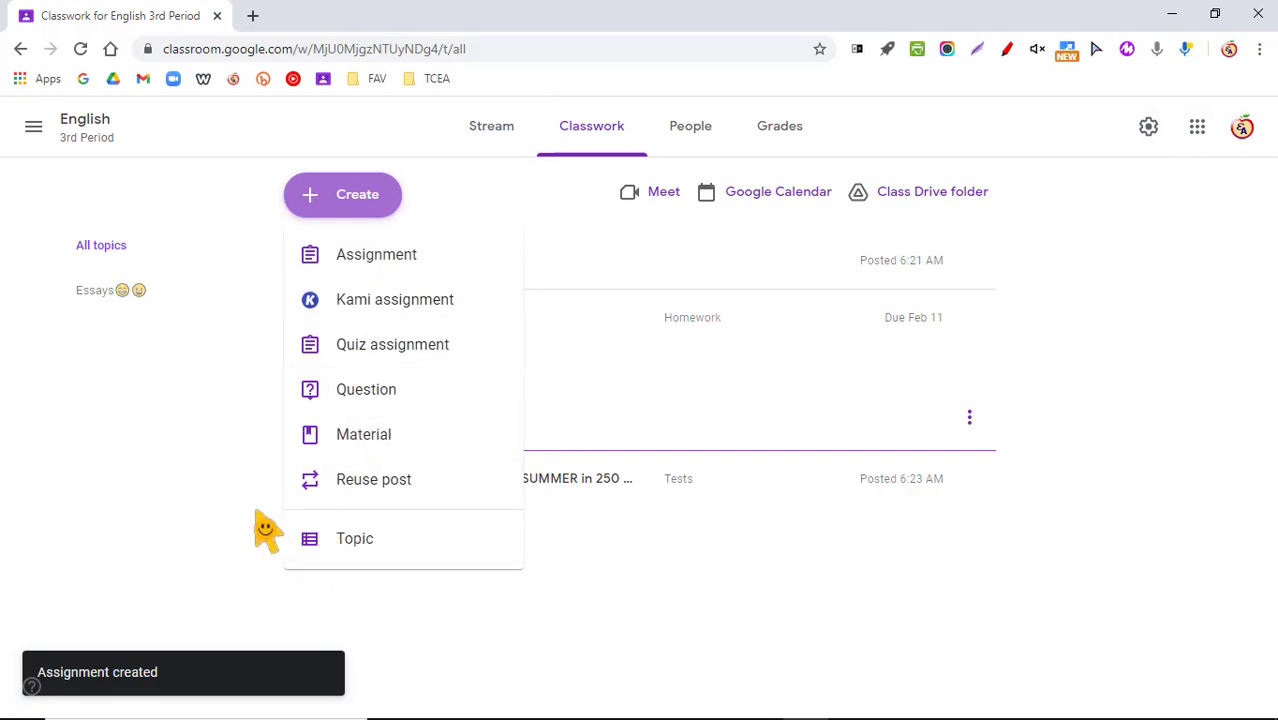
pyautogui.click(228, 491)
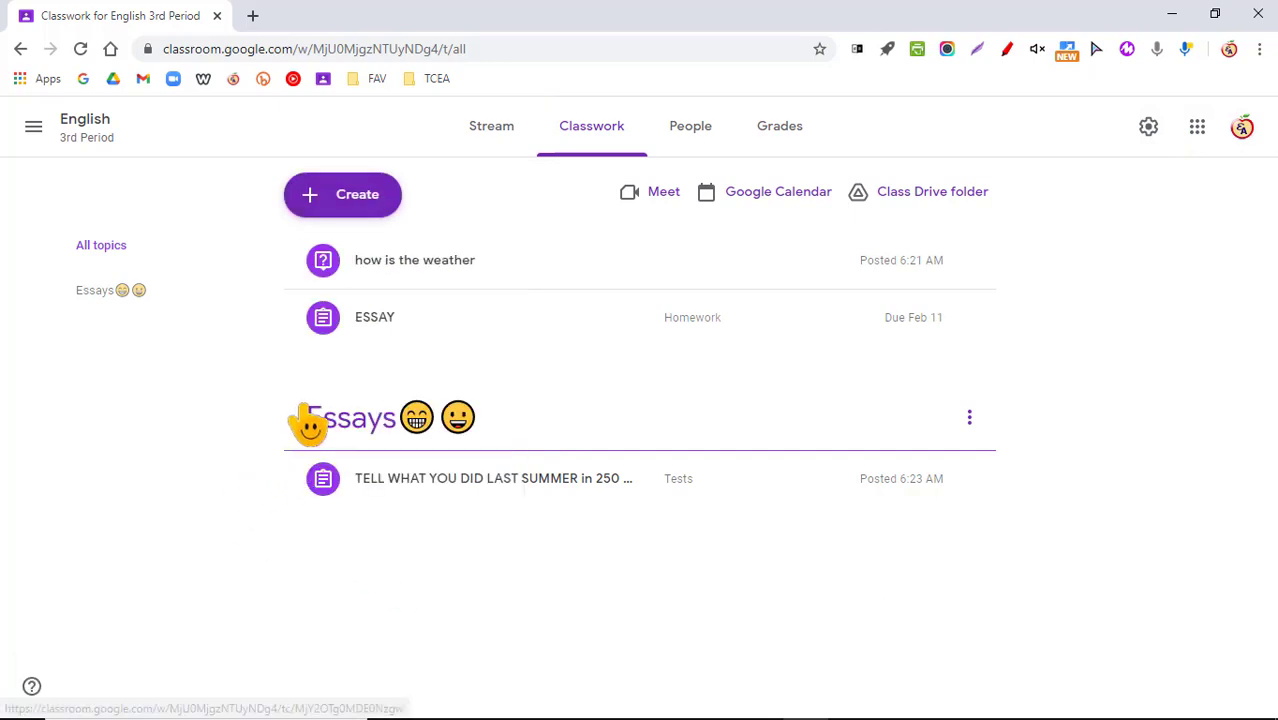
pyautogui.moveTo(310, 422); pyautogui.dragTo(430, 425)
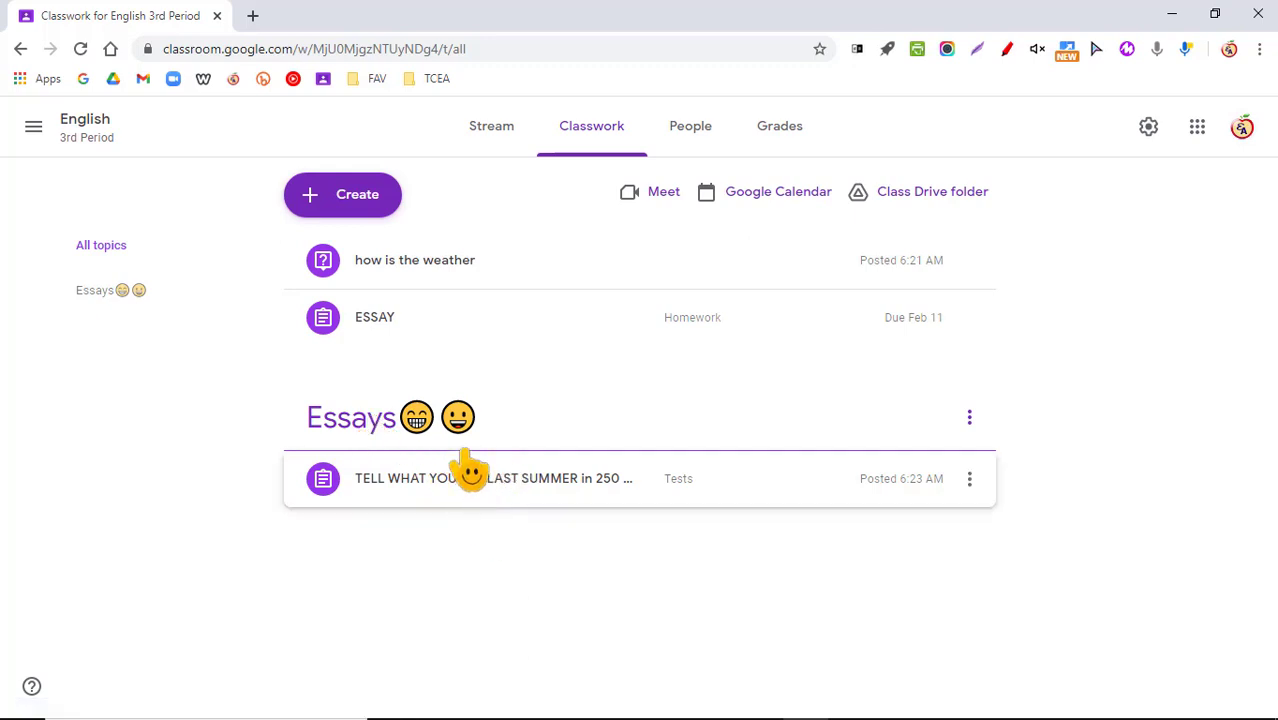
# Add a classwork topic named "Unit 1".
pyautogui.click(354, 197)
pyautogui.click(357, 543)
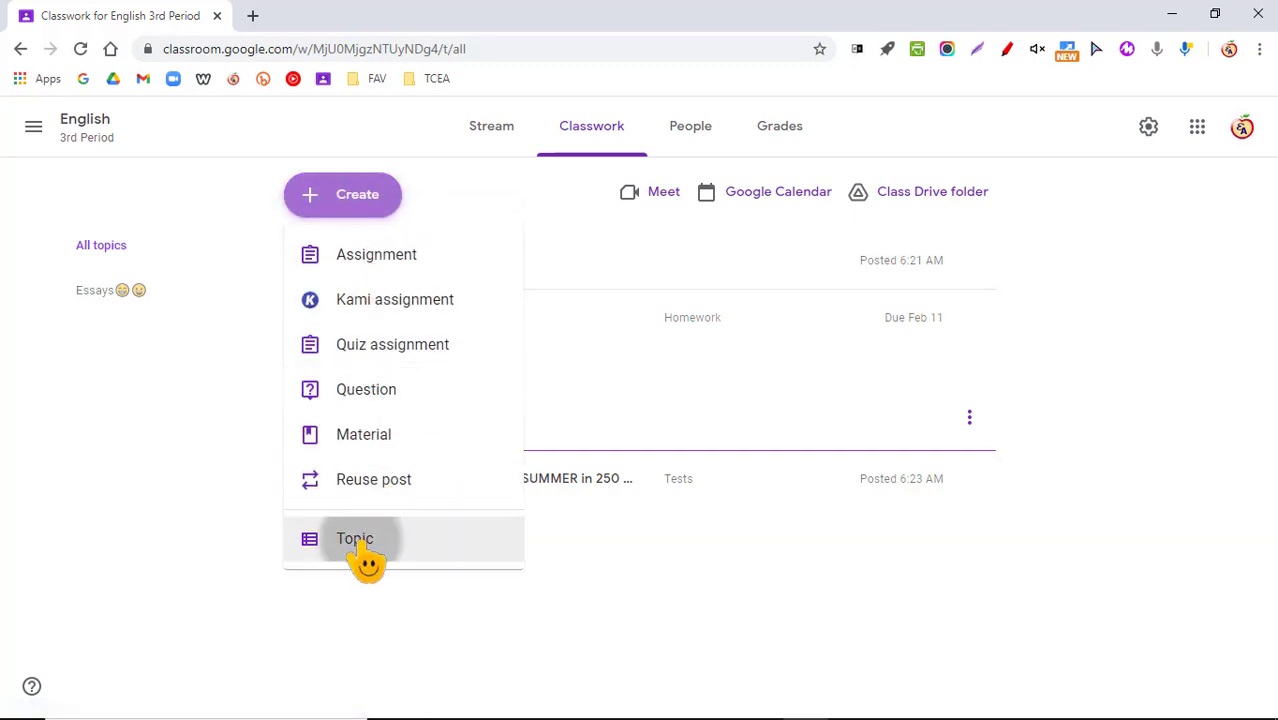
pyautogui.click(640, 414)
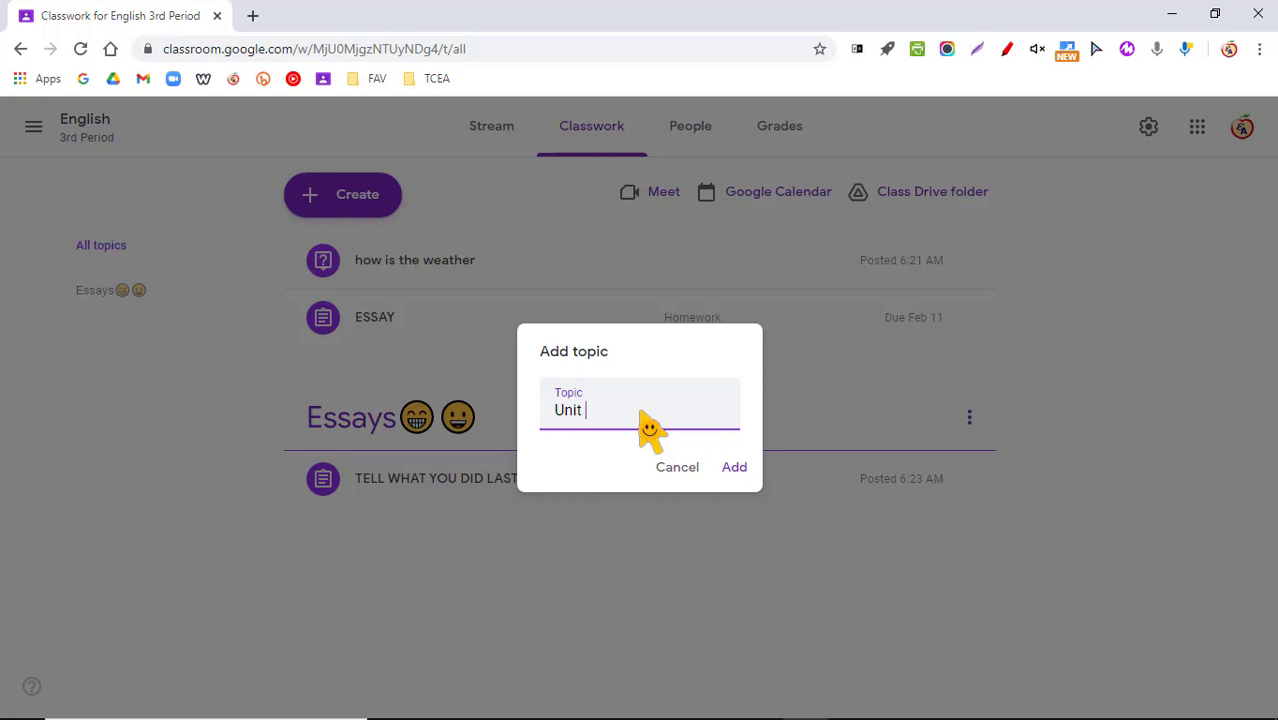
pyautogui.click(741, 476)
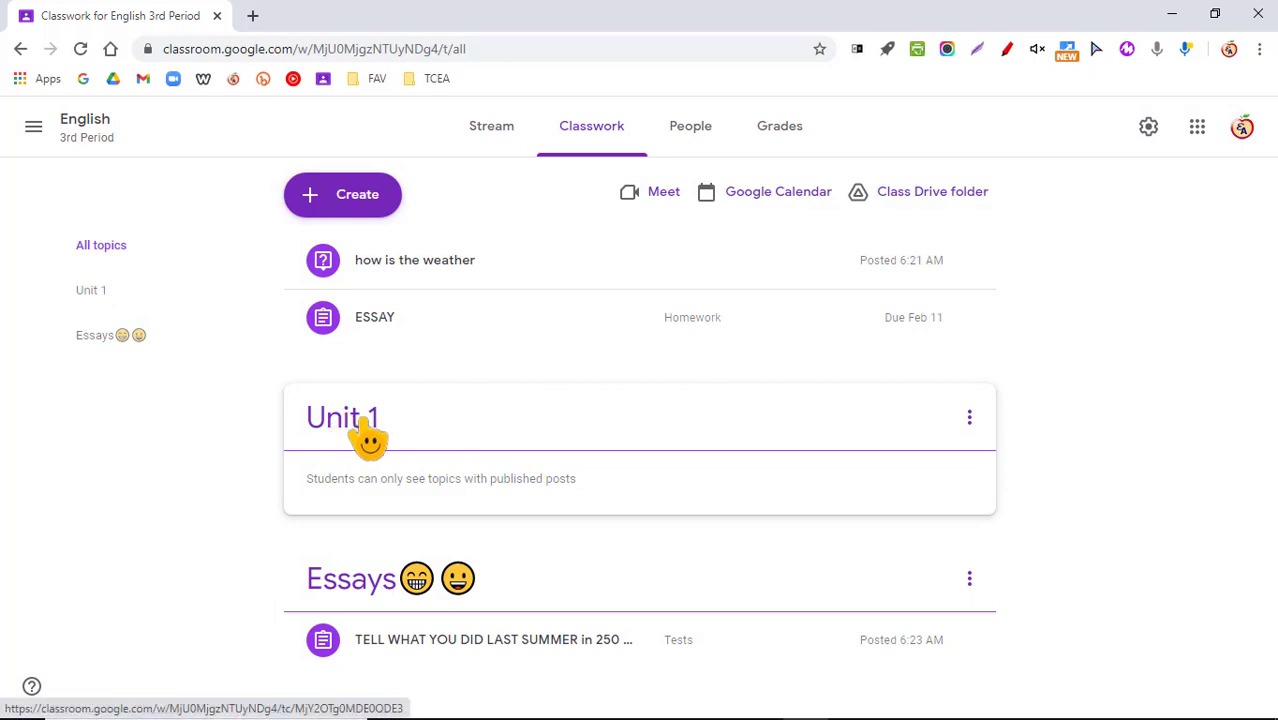
# Examine the topic choices of a new assignment, including the Create topic option, and close the assignment without saving.
pyautogui.click(362, 198)
pyautogui.click(374, 258)
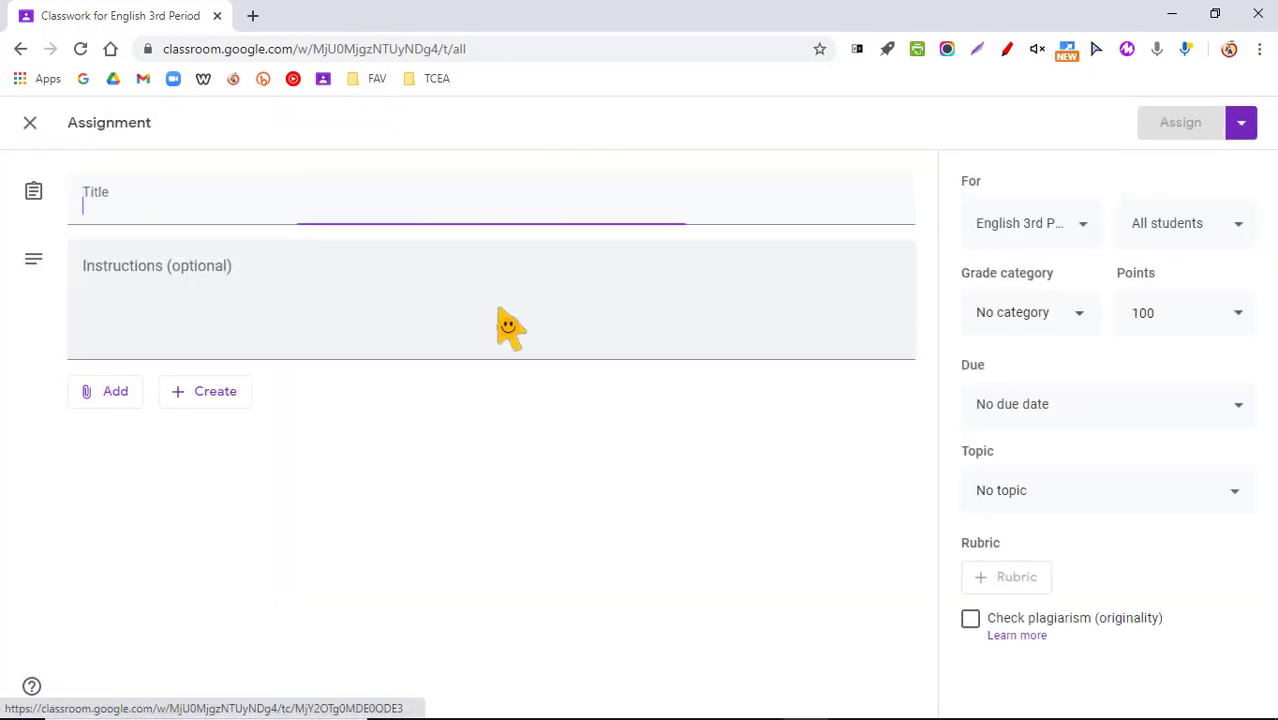
pyautogui.click(1055, 505)
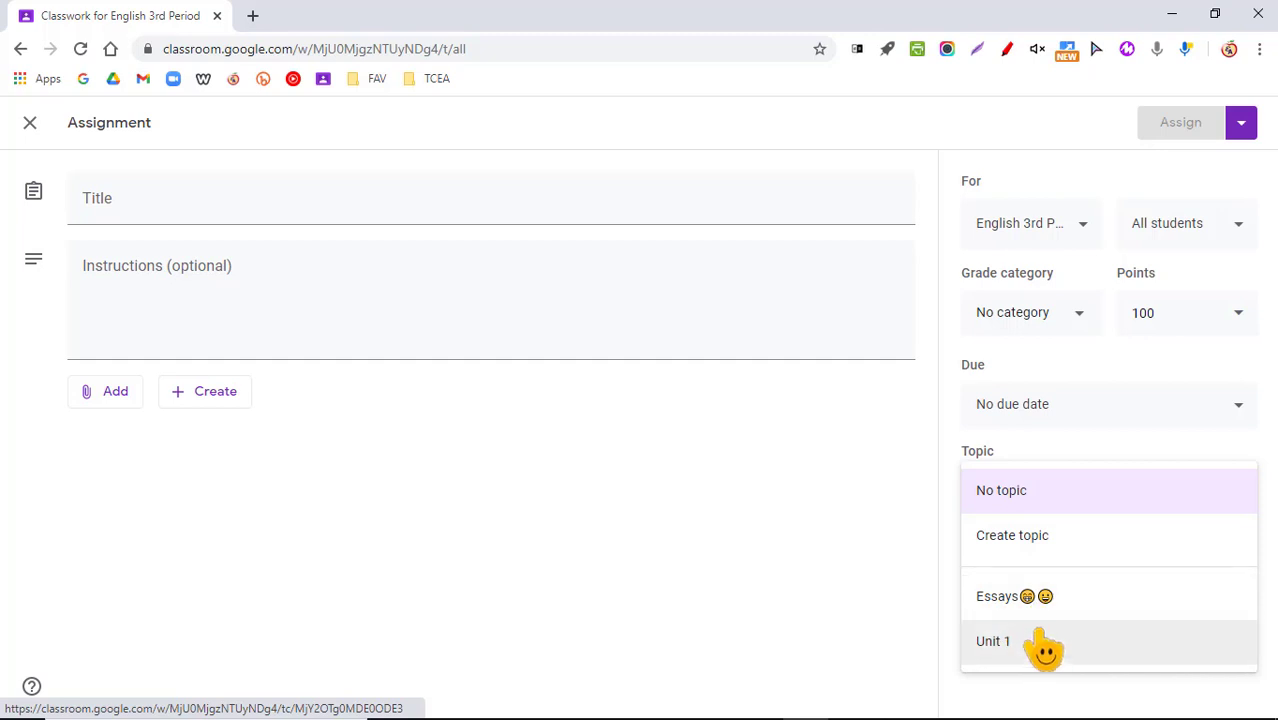
pyautogui.click(1013, 548)
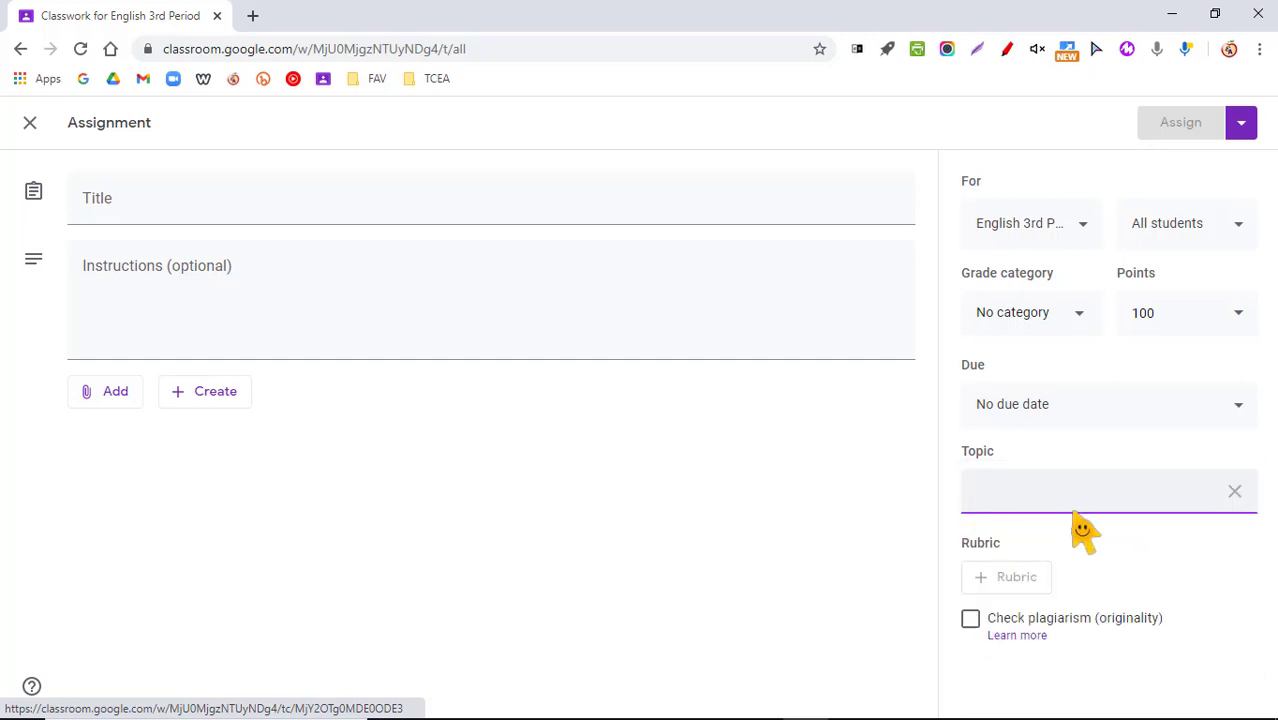
pyautogui.click(30, 122)
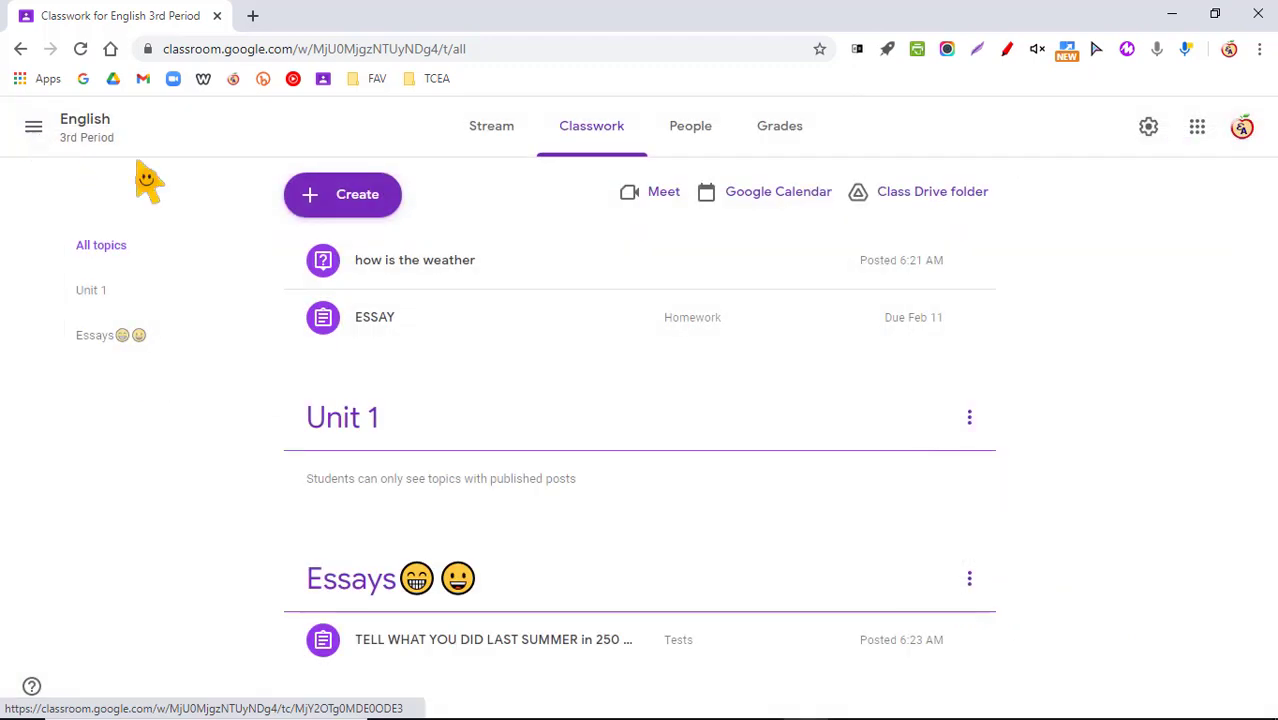
# Look at the topic choices available for a new material post and close it without posting.
pyautogui.click(358, 200)
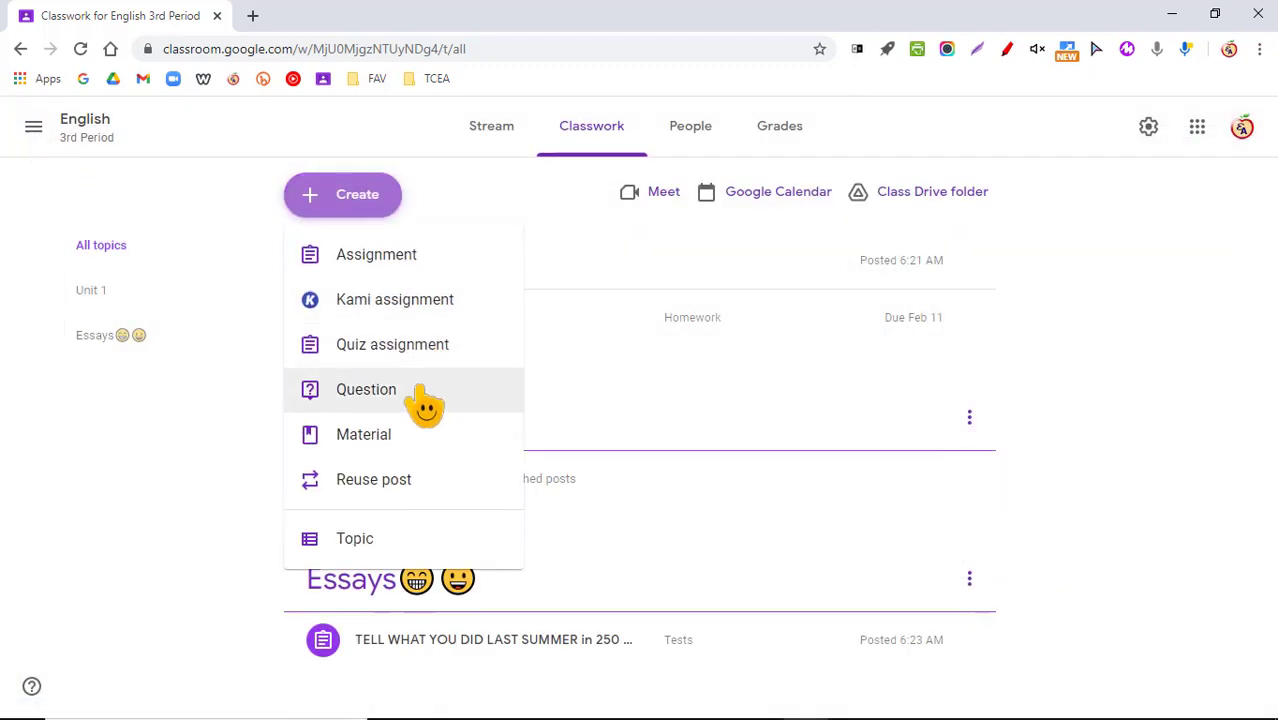
pyautogui.click(410, 440)
pyautogui.click(1008, 328)
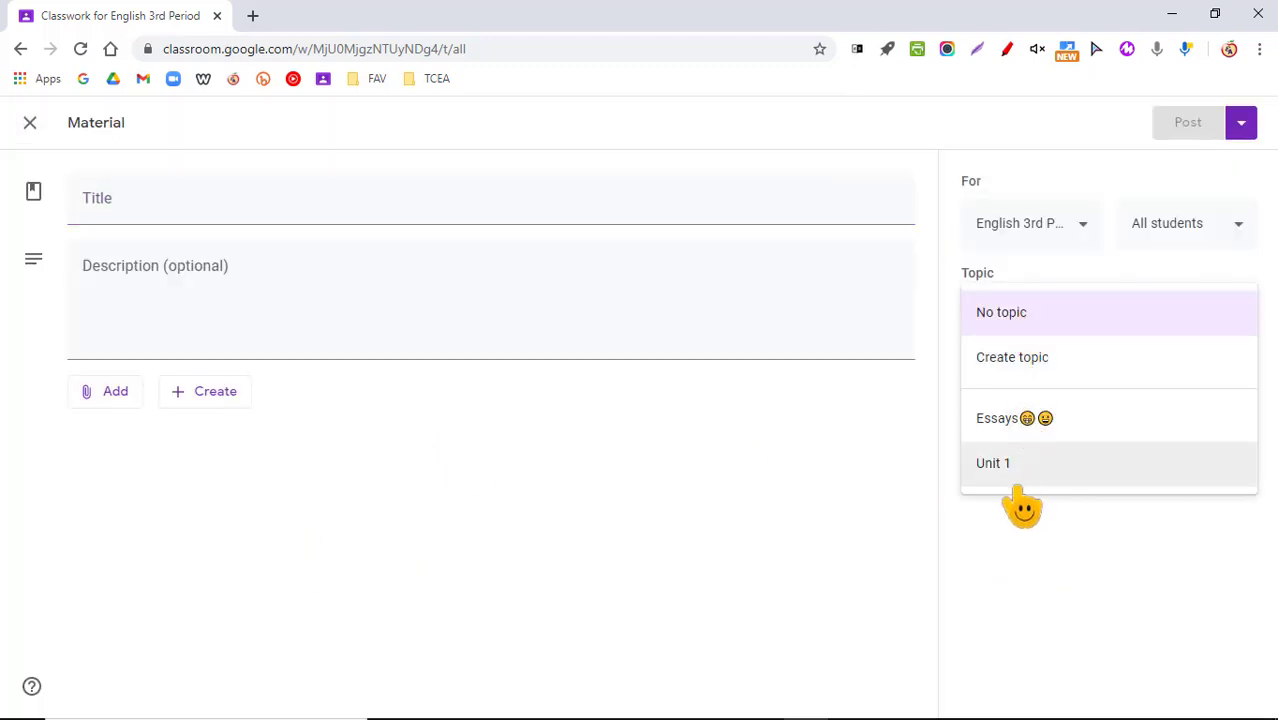
pyautogui.click(30, 123)
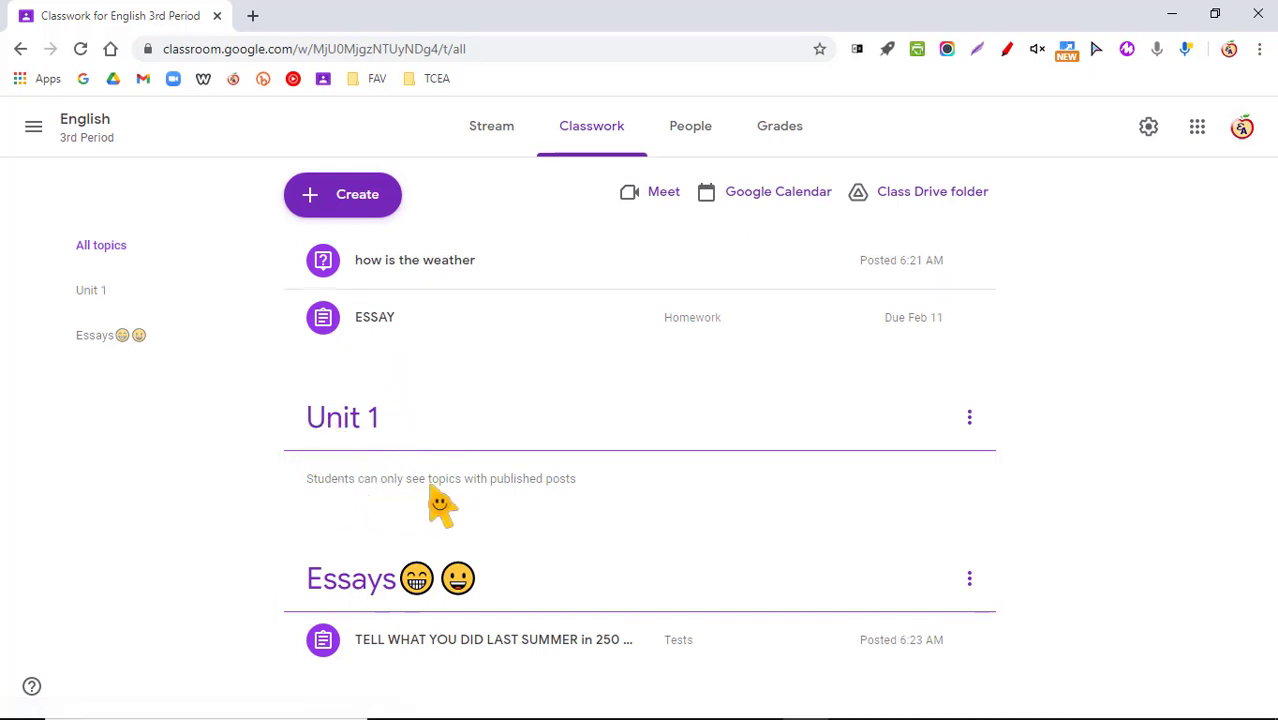
# Create an assignment titled "d" under the Unit 1 topic and assign it to the class.
pyautogui.click(316, 202)
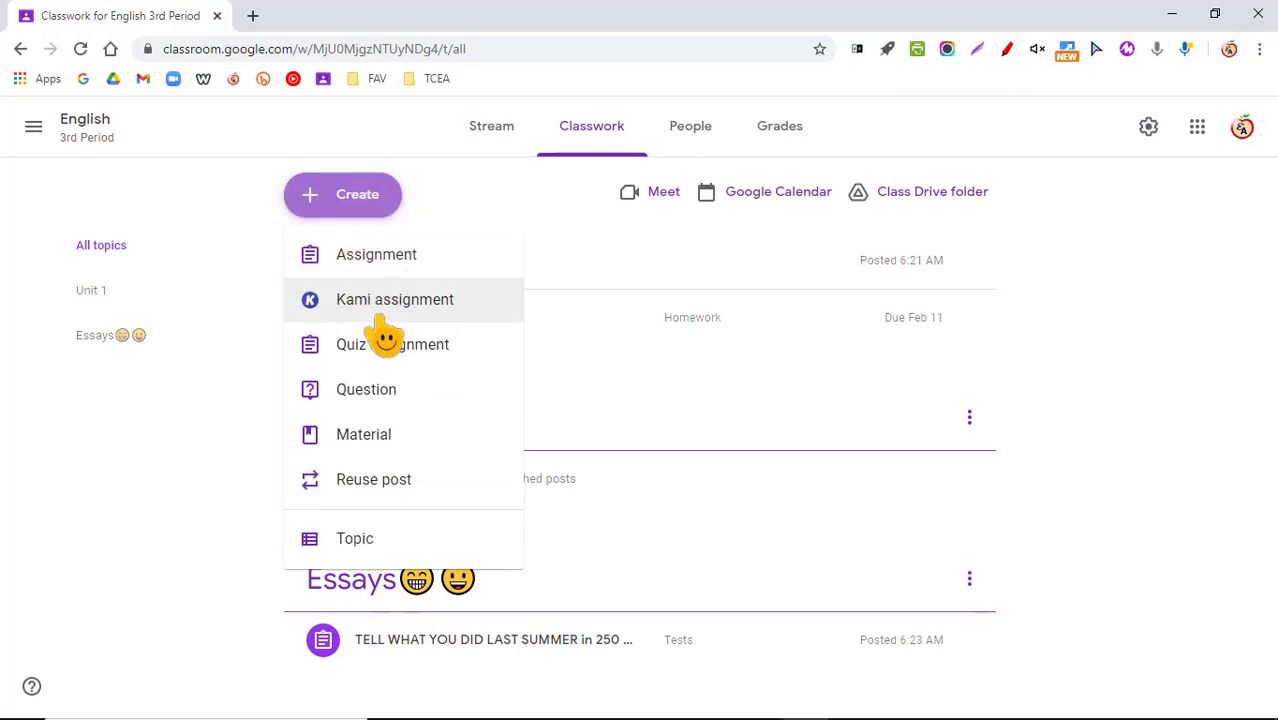
pyautogui.click(345, 262)
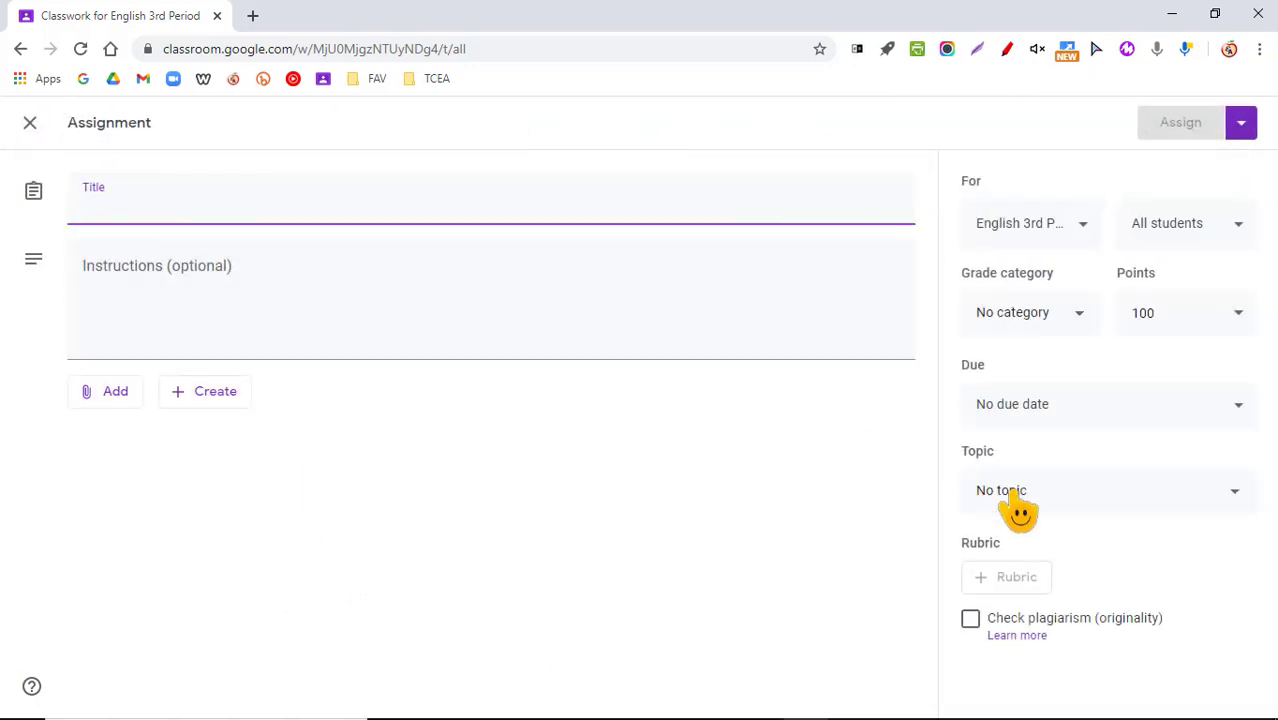
pyautogui.click(1018, 510)
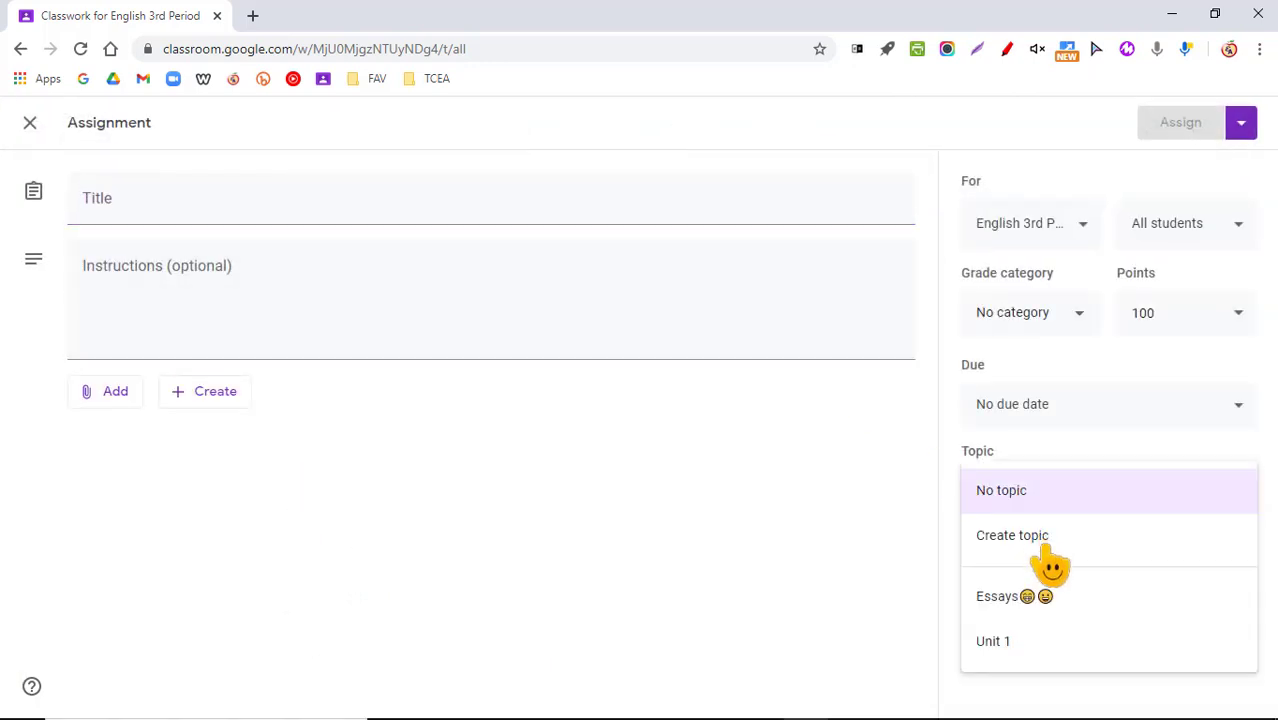
pyautogui.click(1020, 645)
pyautogui.click(224, 212)
pyautogui.write('d')
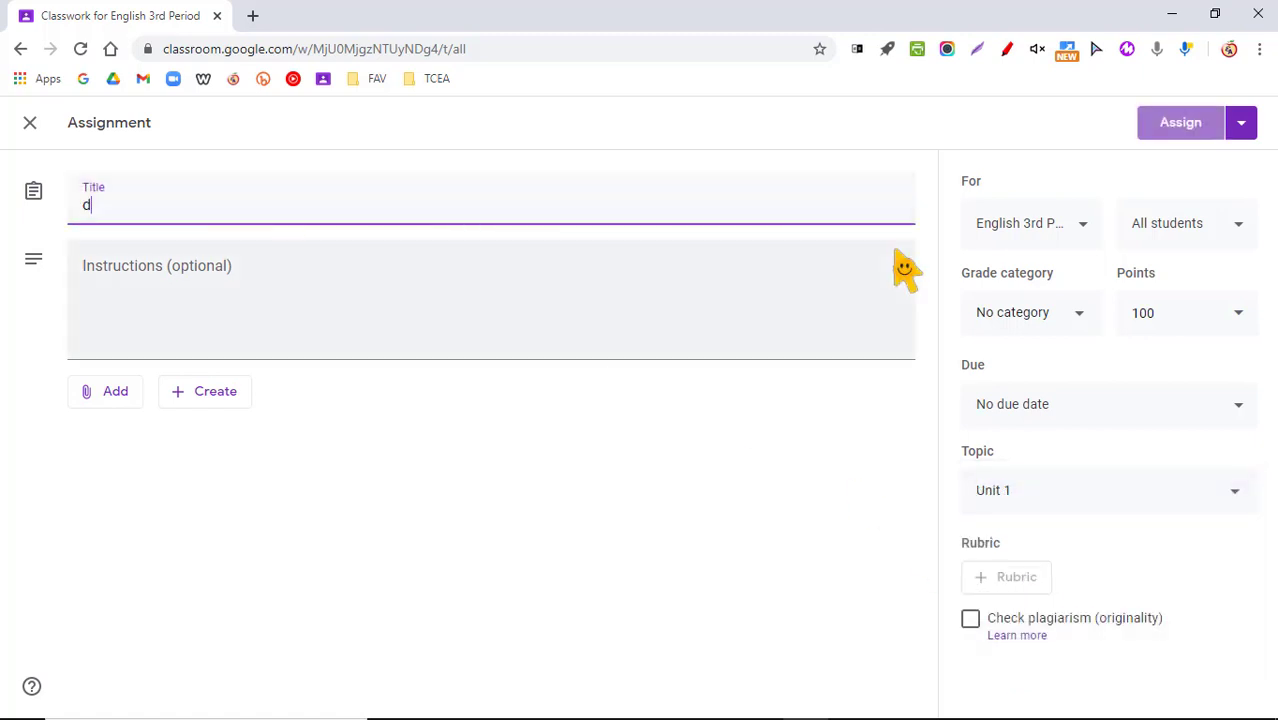
pyautogui.click(1184, 125)
pyautogui.click(749, 468)
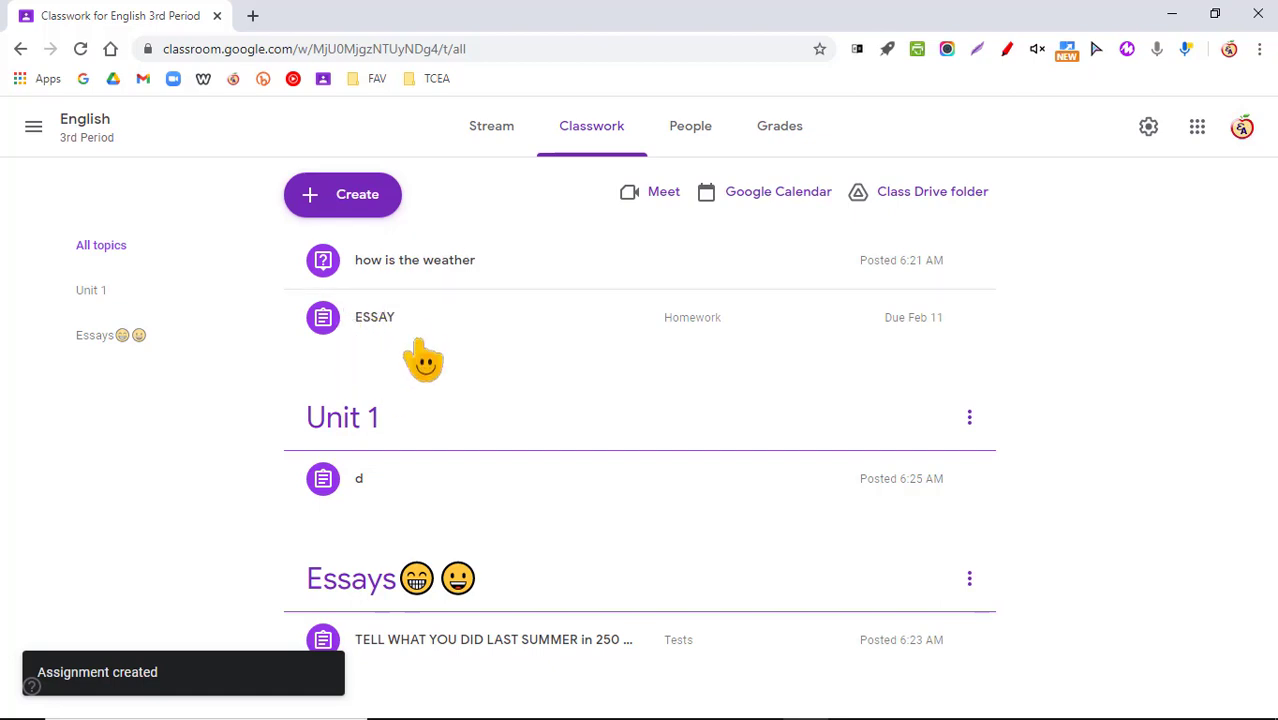
# Move the ESSAY assignment into the Essays topic and the question "how is the weather" into Unit 1.
pyautogui.moveTo(402, 328); pyautogui.dragTo(465, 562)
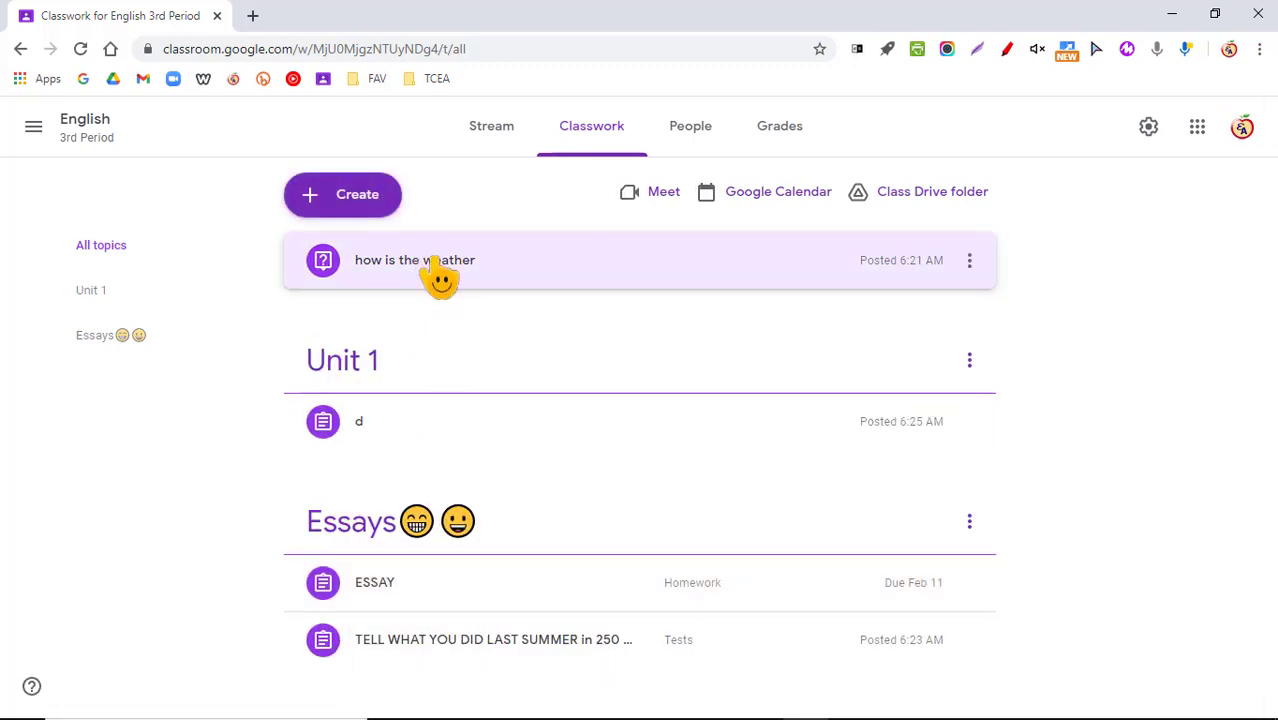
pyautogui.moveTo(442, 277); pyautogui.dragTo(430, 440)
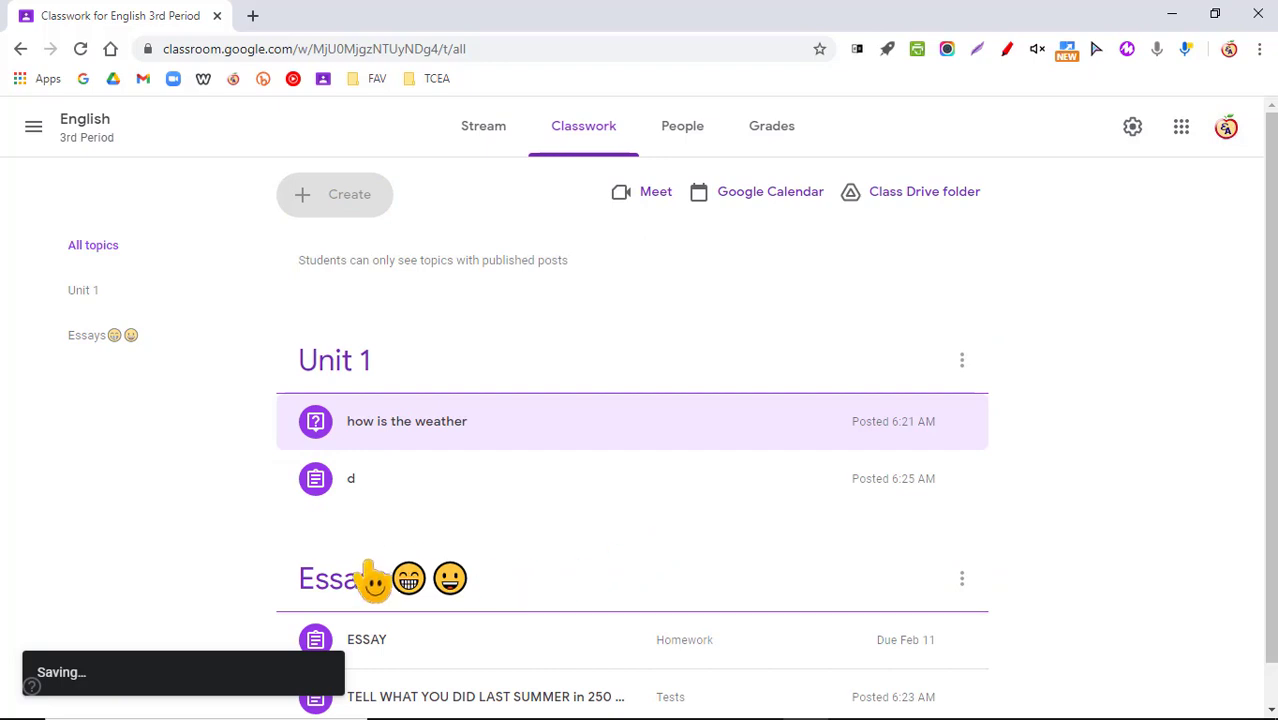
# Reorder the classwork topics so that Essays comes before Unit 1.
pyautogui.moveTo(360, 515); pyautogui.dragTo(375, 340)
pyautogui.moveTo(386, 511); pyautogui.dragTo(386, 459)
pyautogui.moveTo(479, 514); pyautogui.dragTo(562, 506)
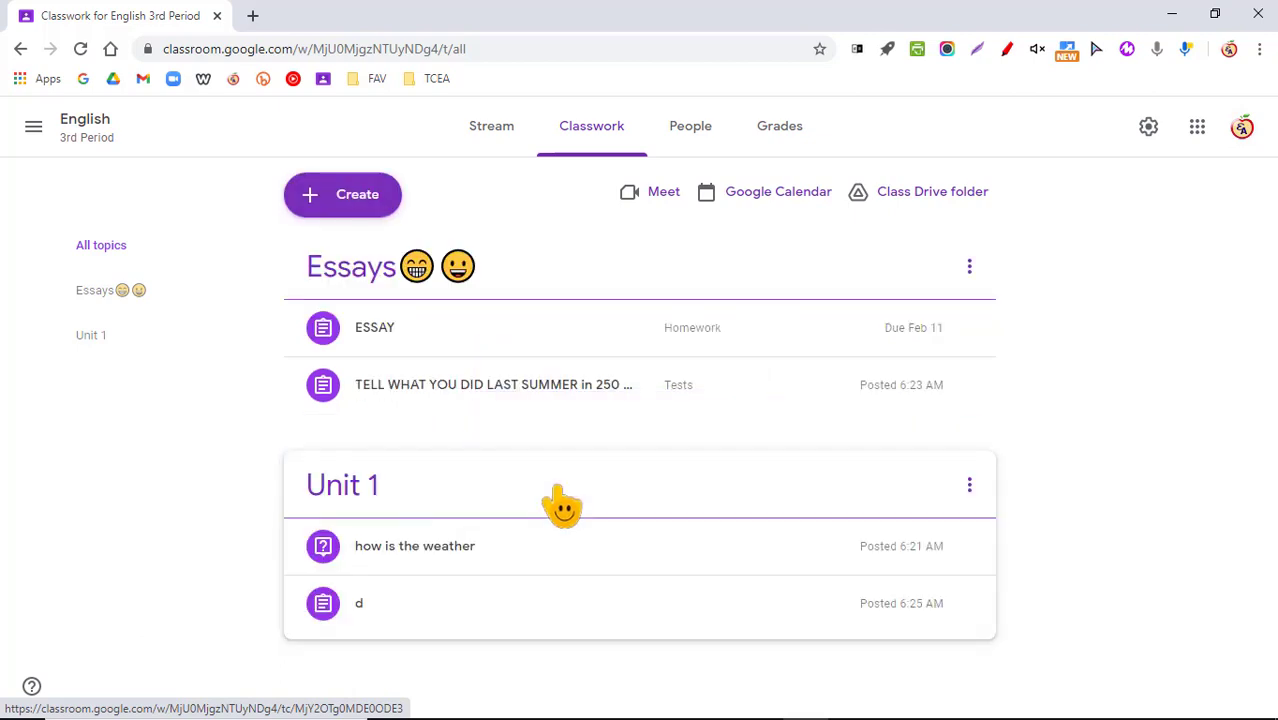
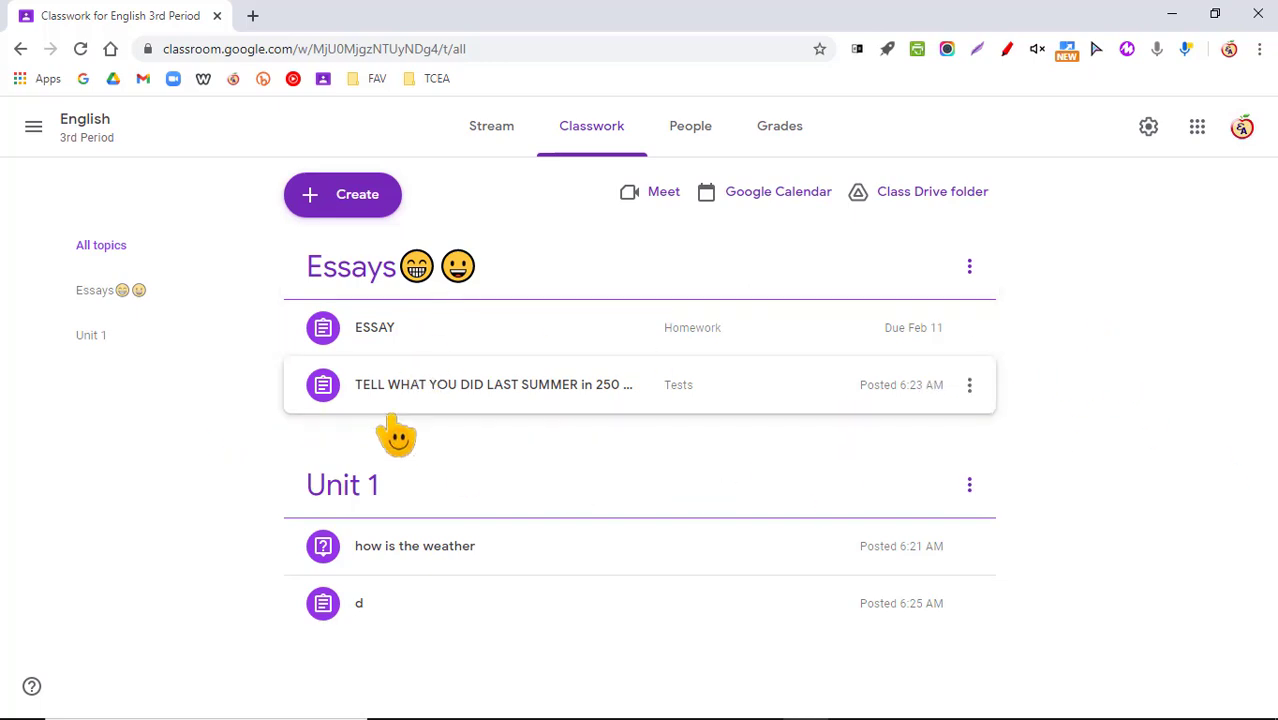
pyautogui.click(360, 205)
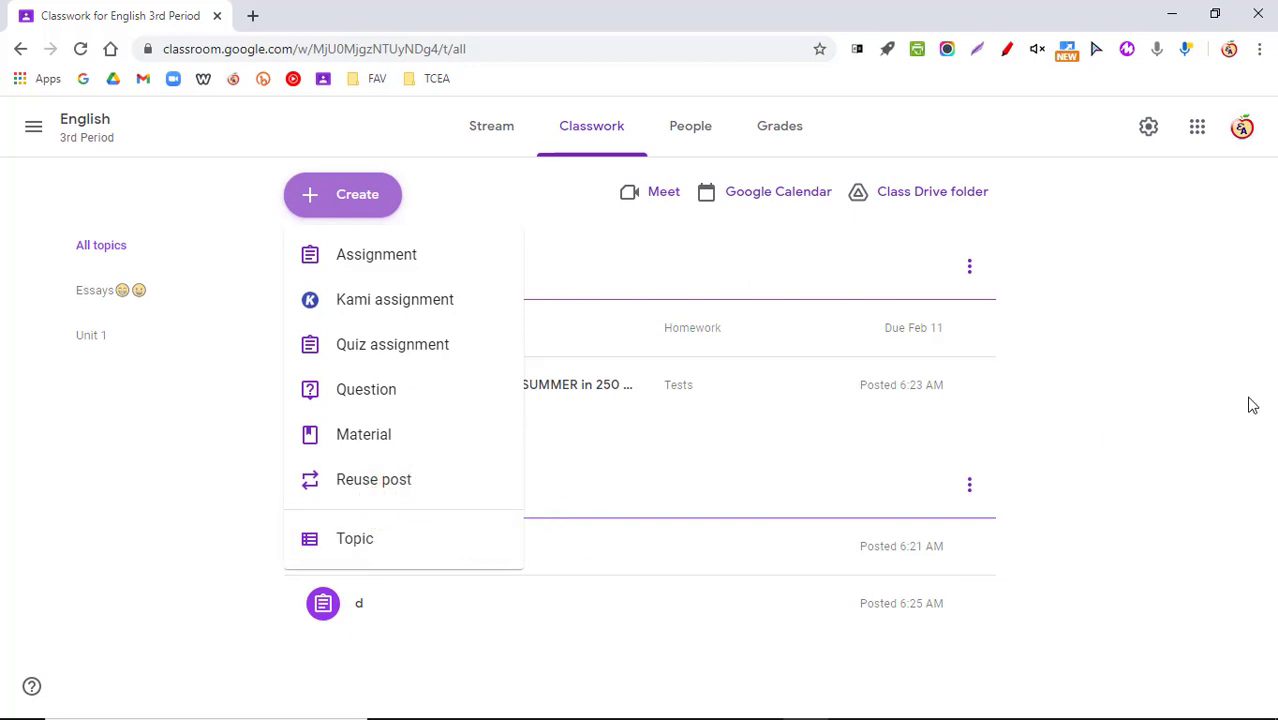
pyautogui.click(1124, 354)
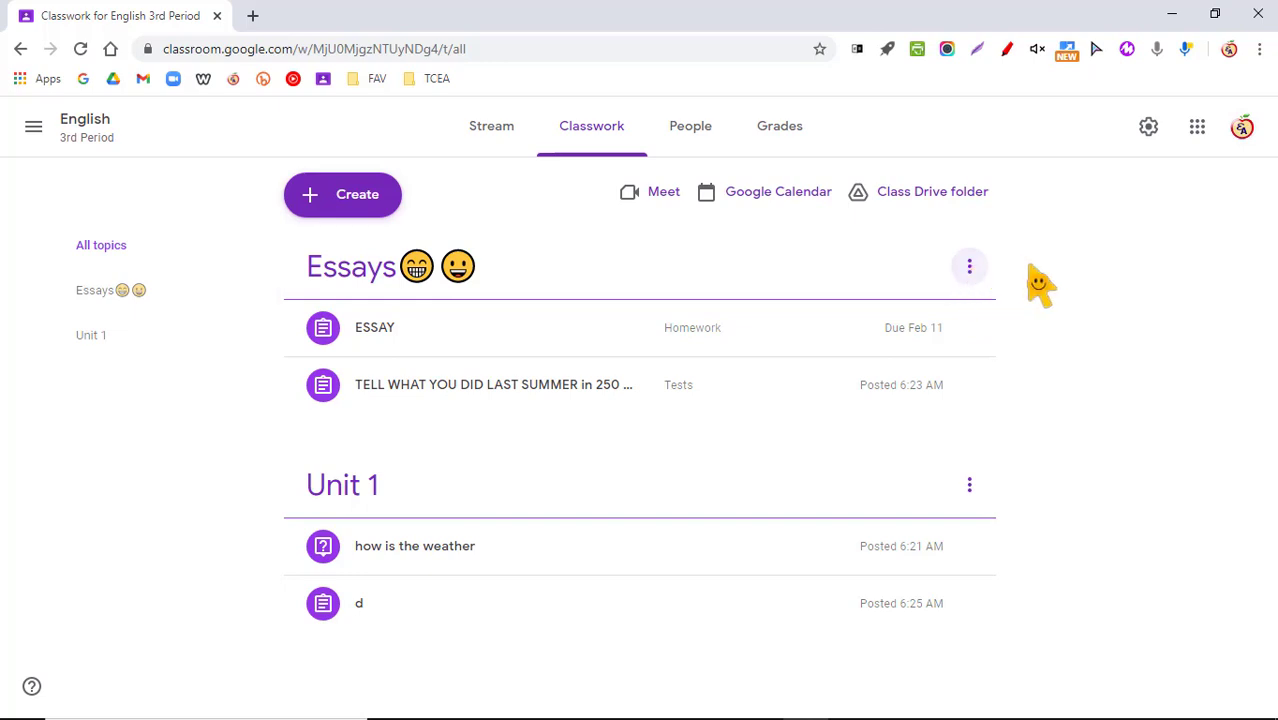
# Reuse the ESSAY post from the English 3rd Period class as a new assignment.
pyautogui.click(356, 200)
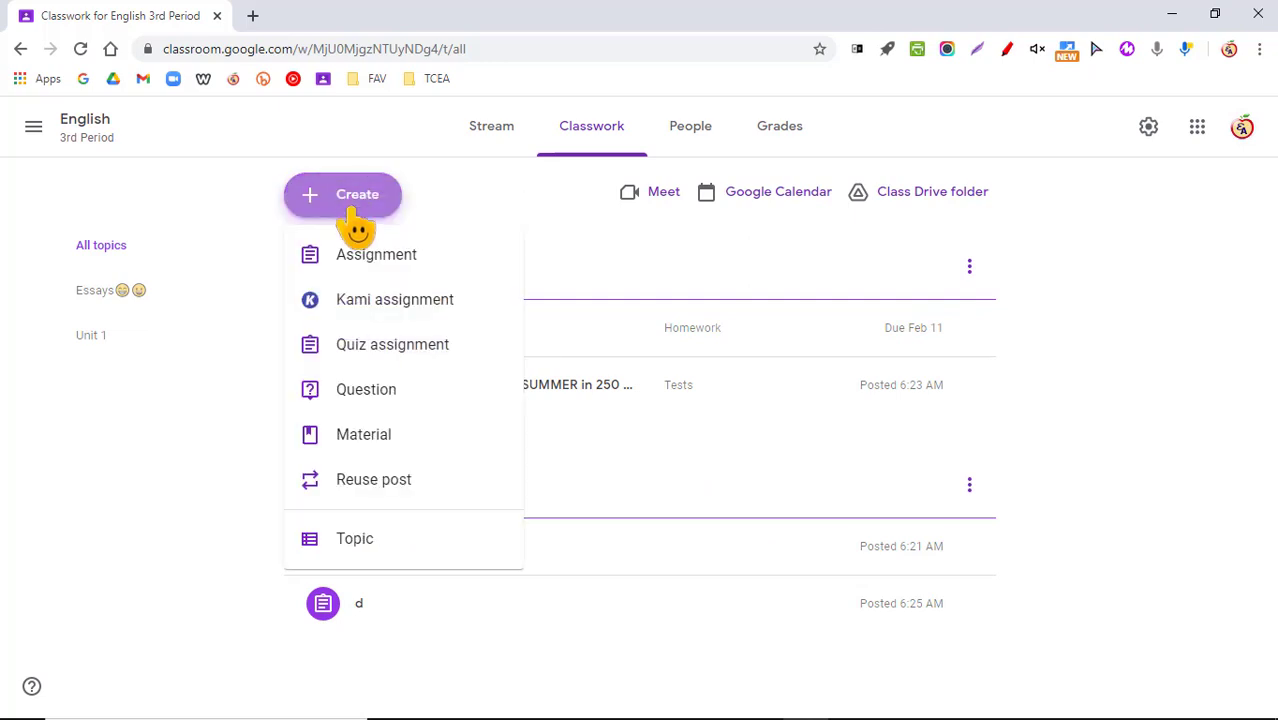
pyautogui.click(390, 486)
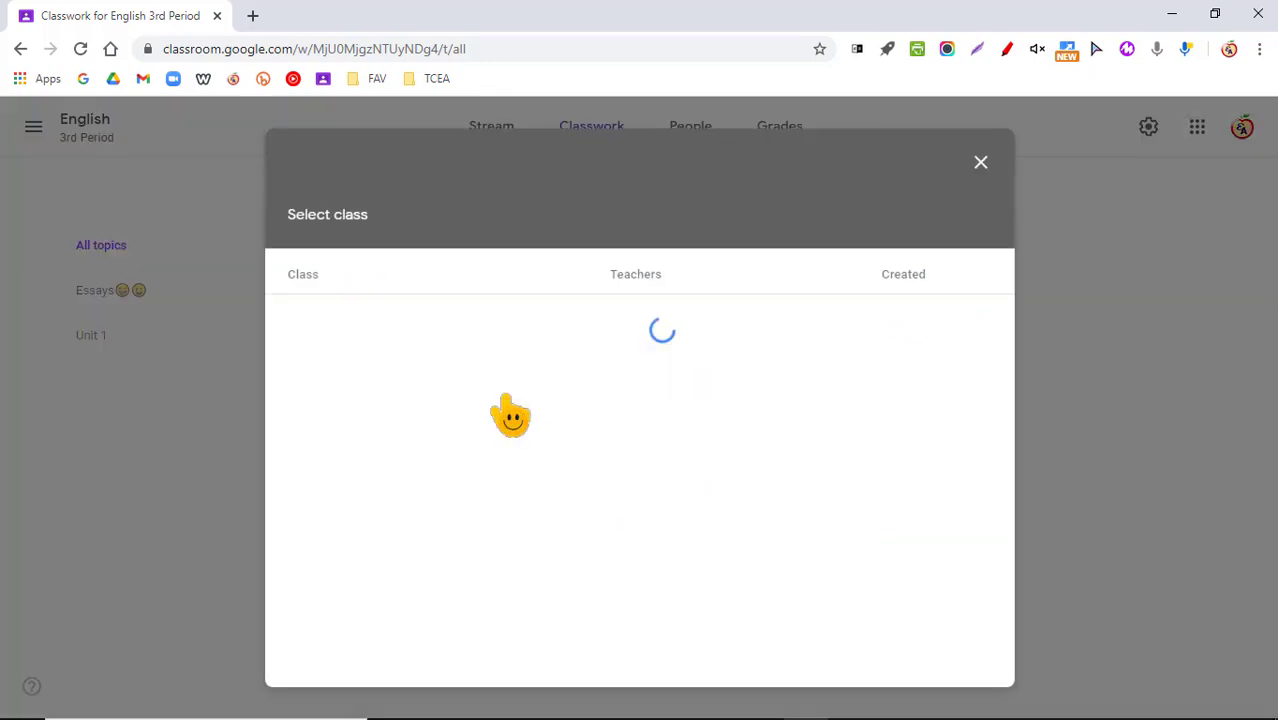
pyautogui.click(390, 305)
pyautogui.click(299, 158)
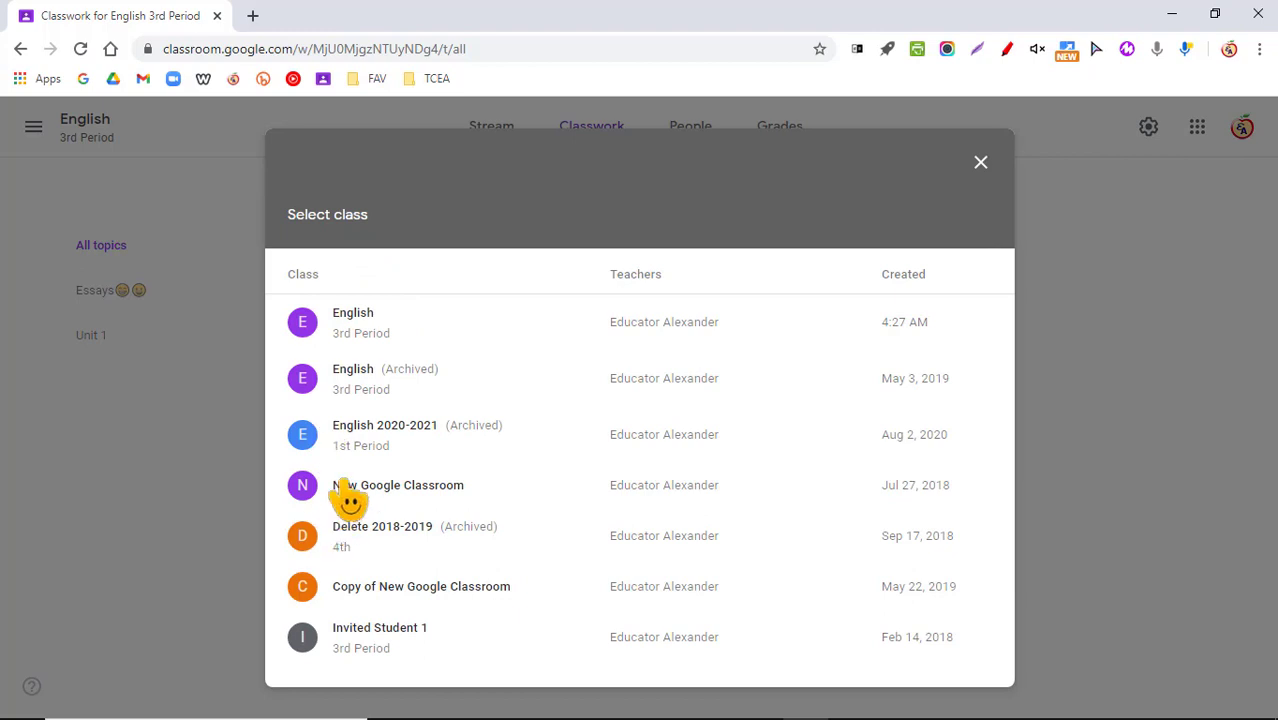
pyautogui.click(343, 335)
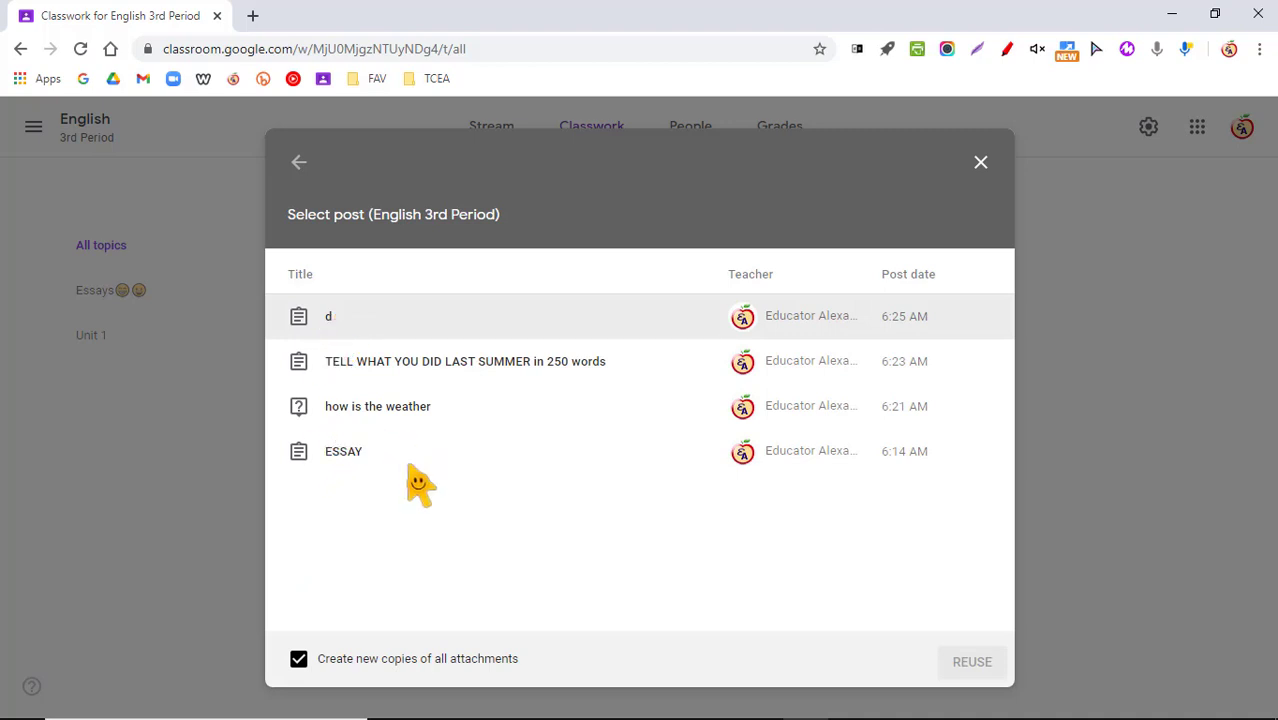
pyautogui.click(348, 455)
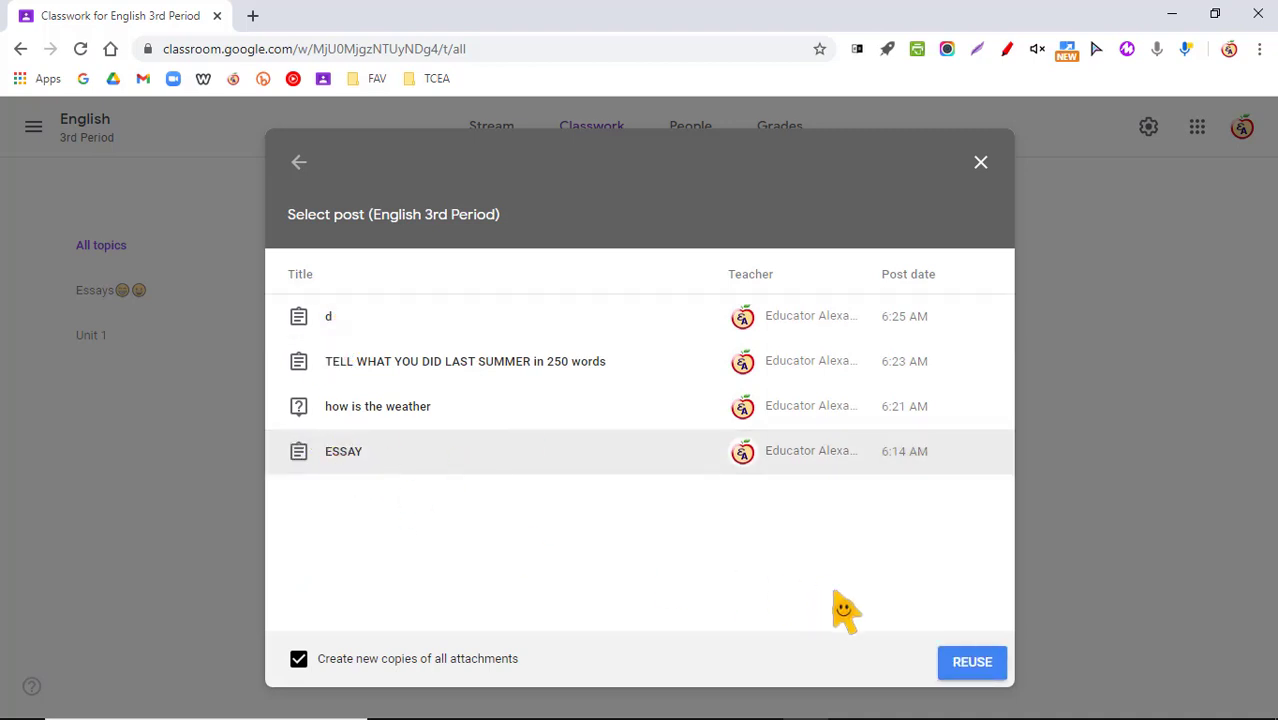
pyautogui.click(975, 664)
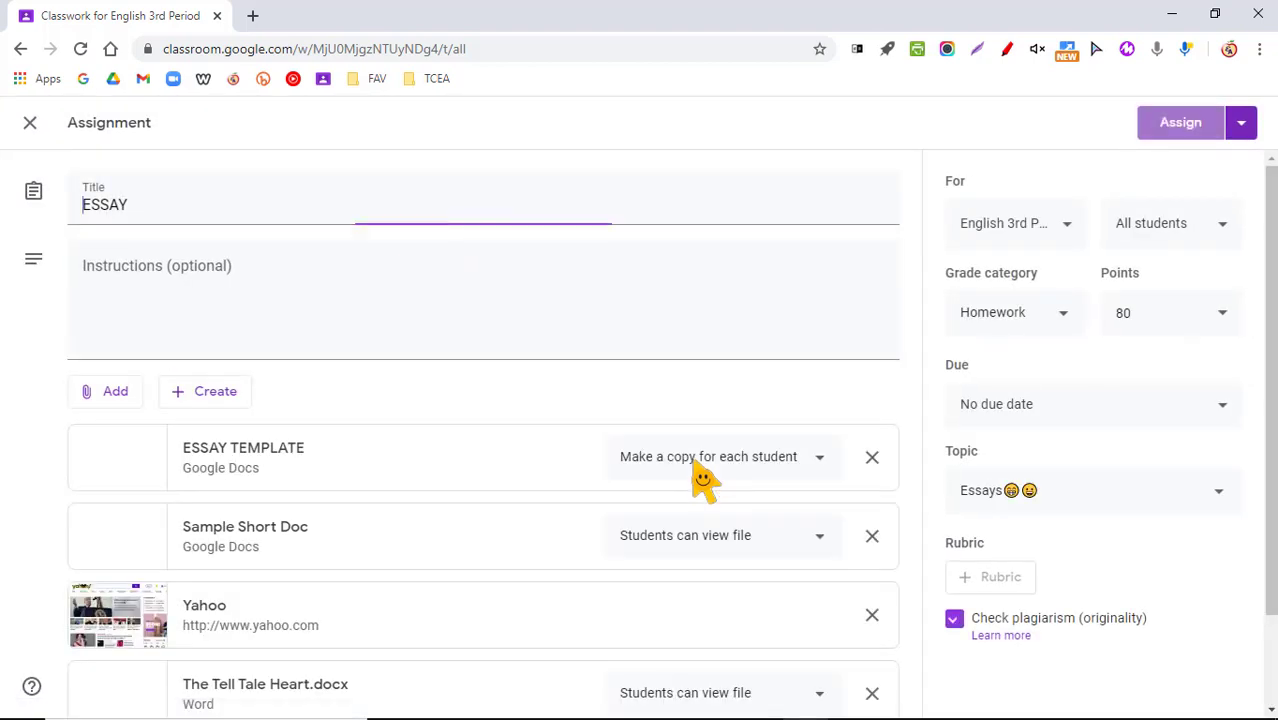
# Review the sharing options for ESSAY TEMPLATE and Sample Short Doc, check the remaining attachments, and close the reused assignment.
pyautogui.click(697, 458)
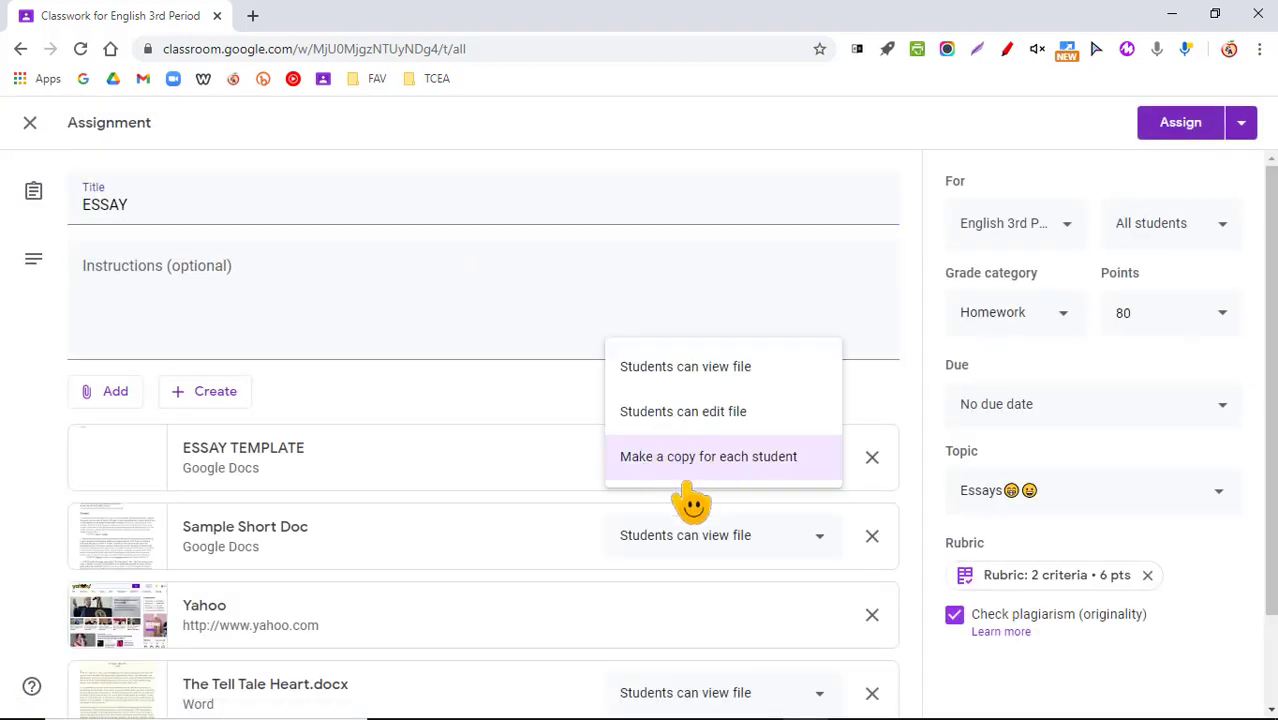
pyautogui.click(697, 566)
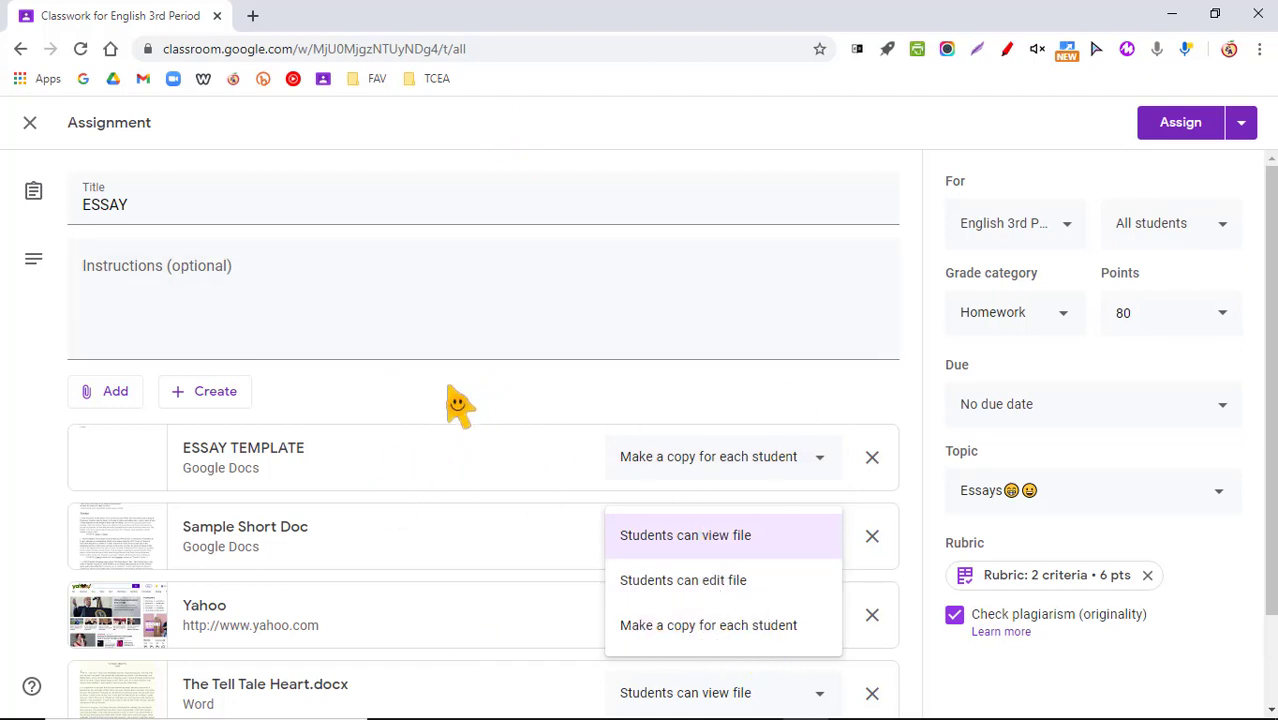
pyautogui.scroll(-1, 445, 450)
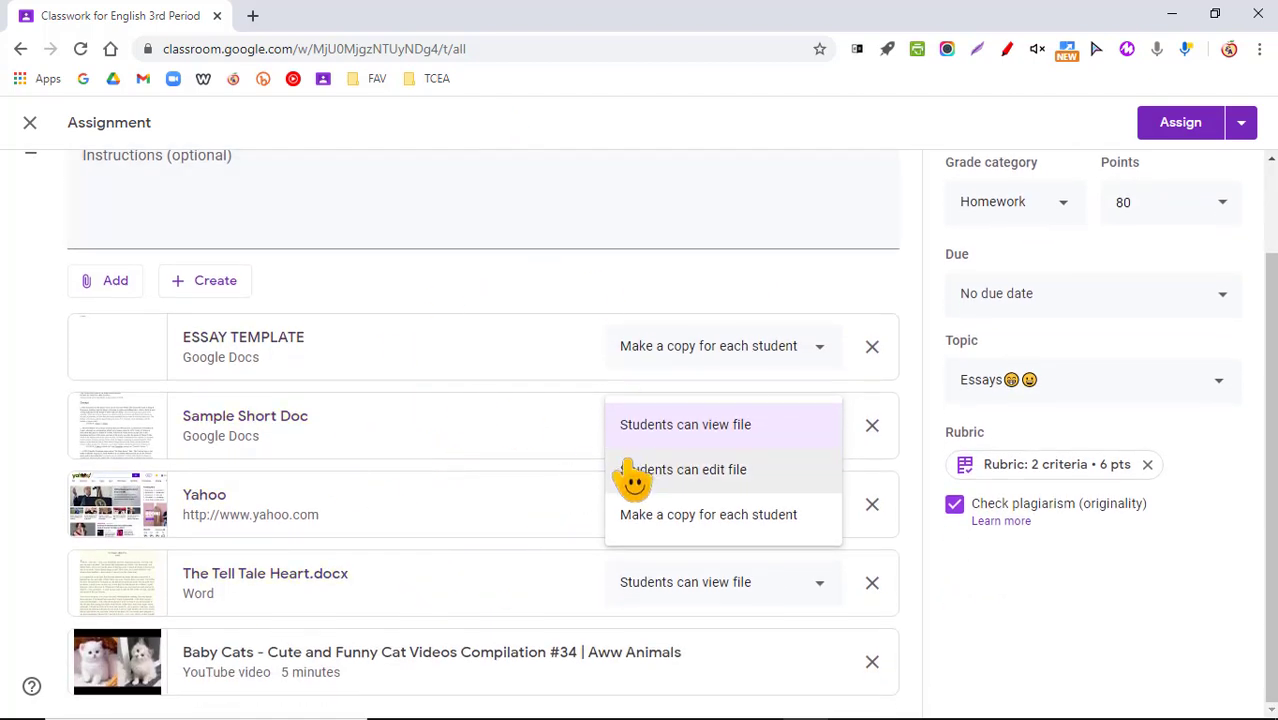
pyautogui.scroll(1, 684, 353)
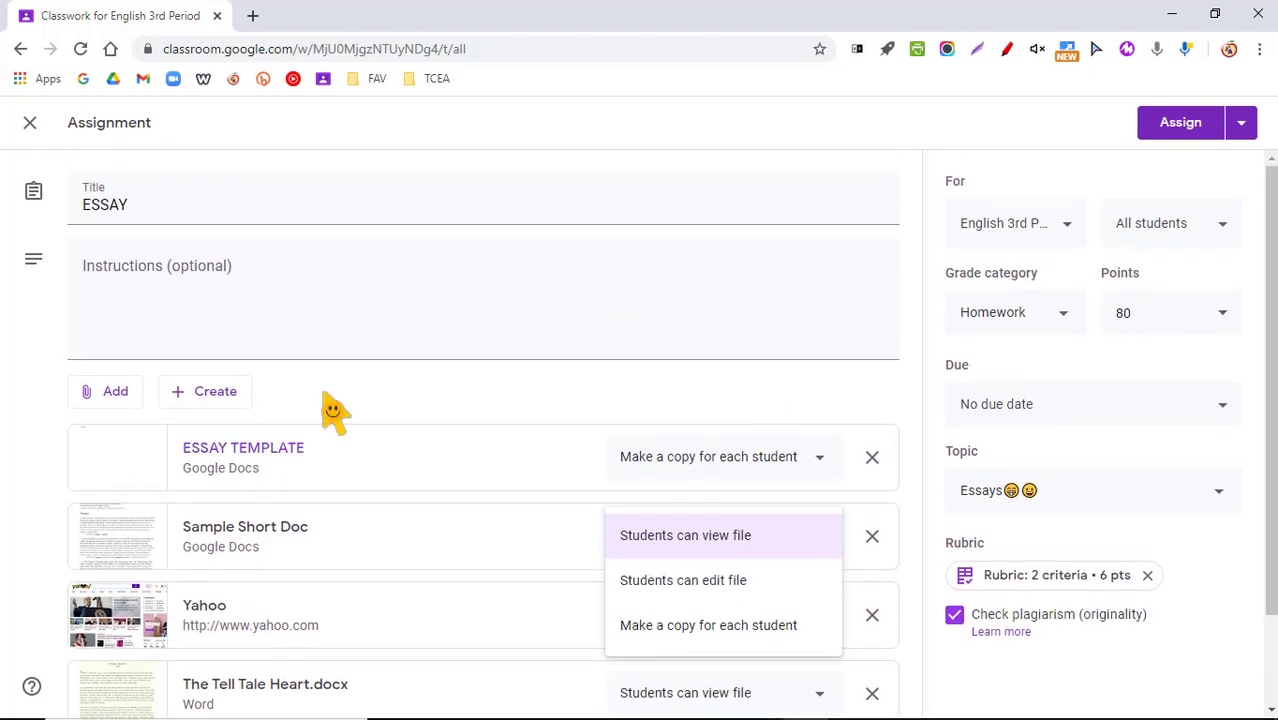
pyautogui.click(30, 122)
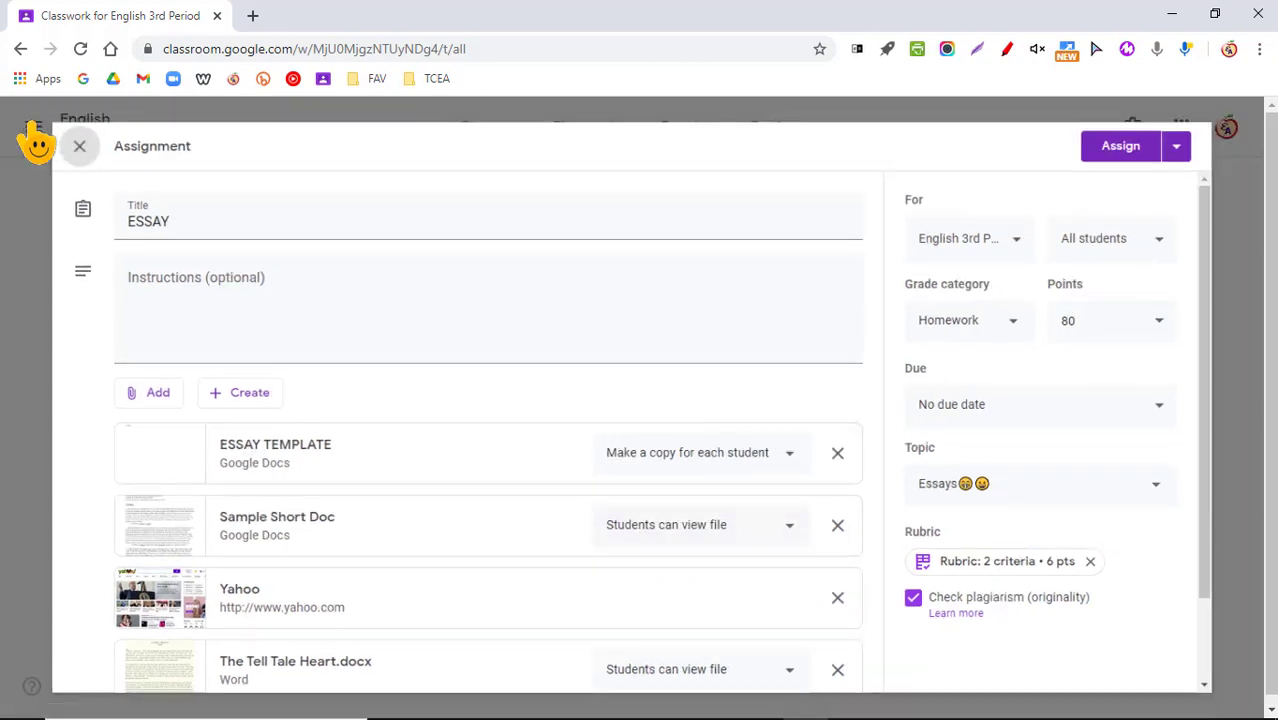
# Delete the draft copy of the ESSAY assignment from the Essays topic.
pyautogui.click(962, 386)
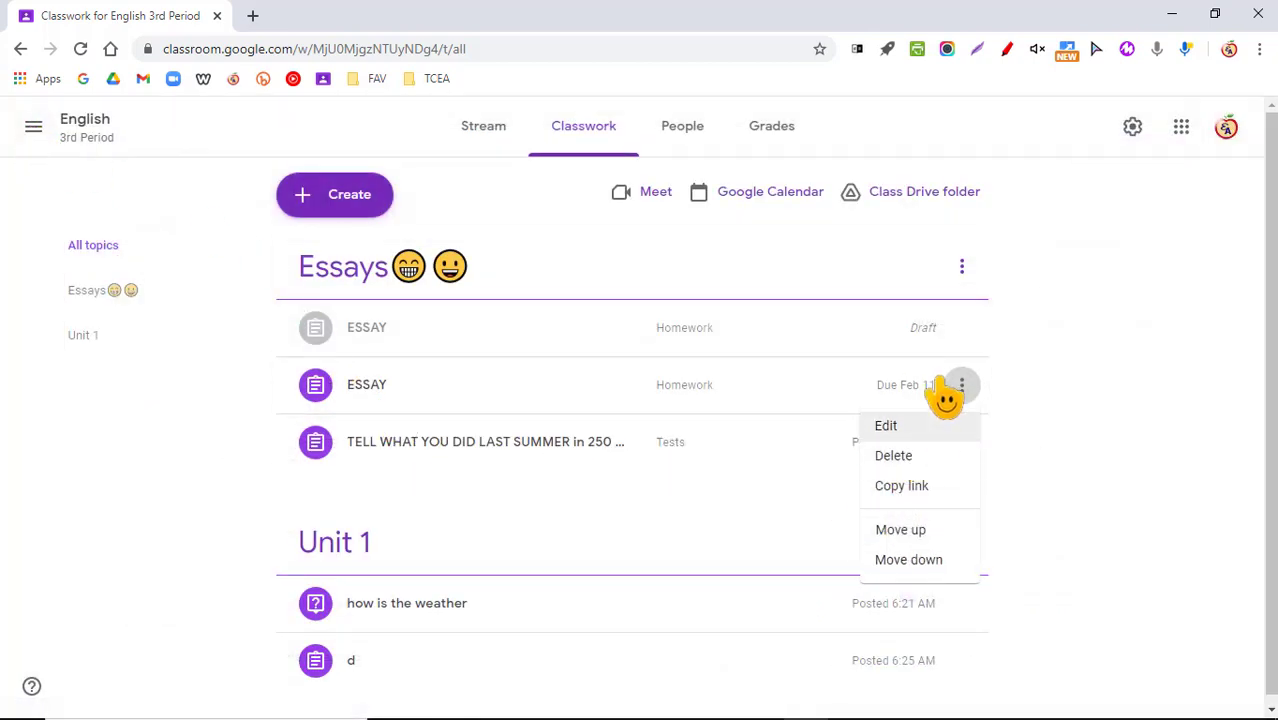
pyautogui.click(962, 332)
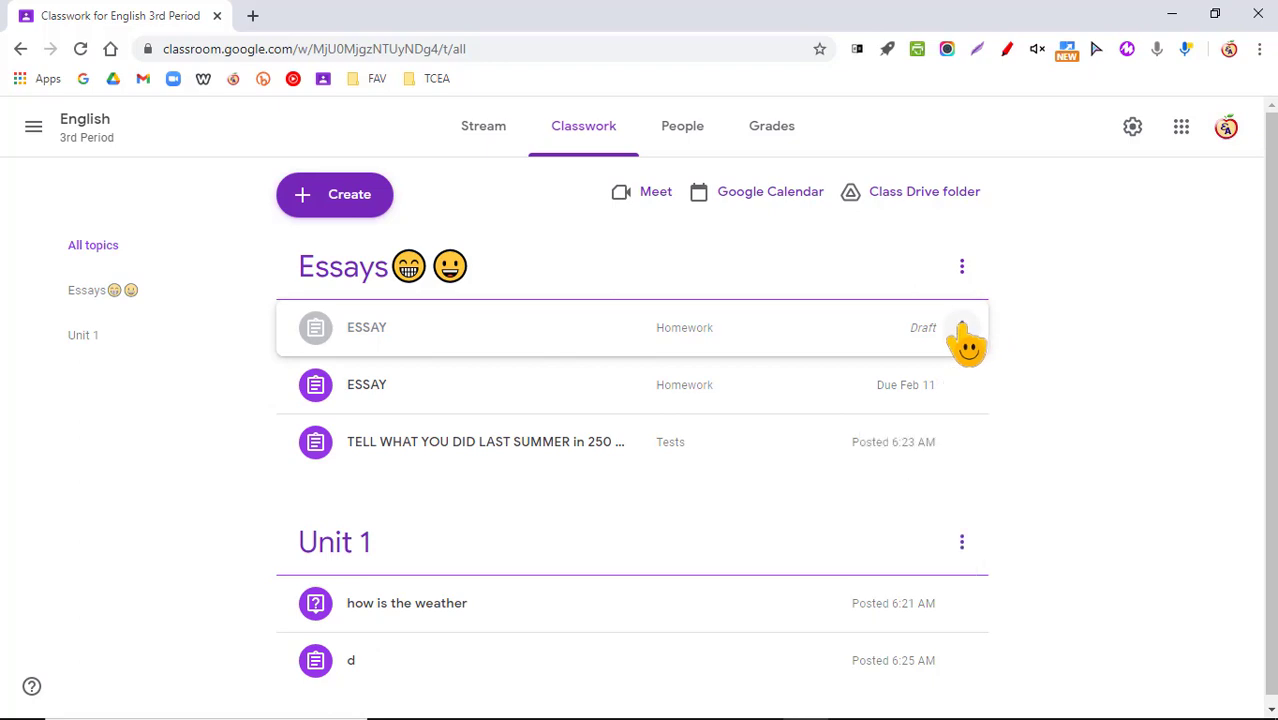
pyautogui.click(962, 328)
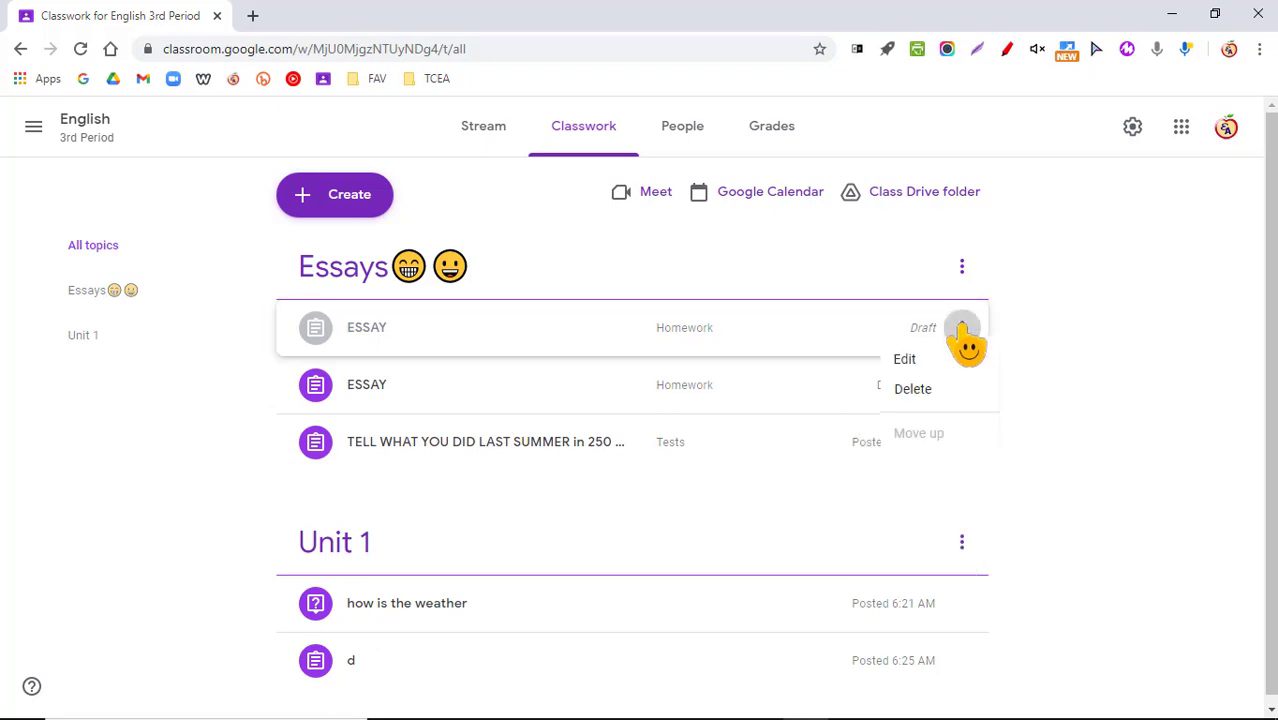
pyautogui.click(890, 400)
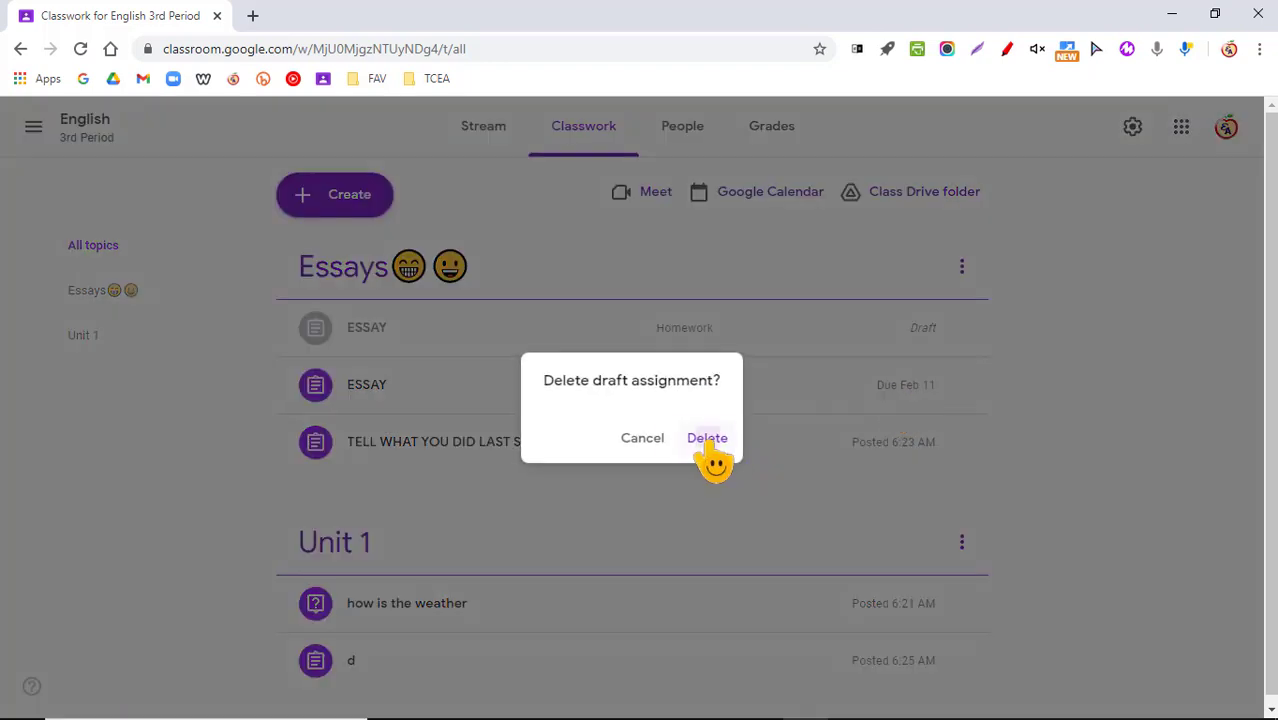
pyautogui.click(707, 440)
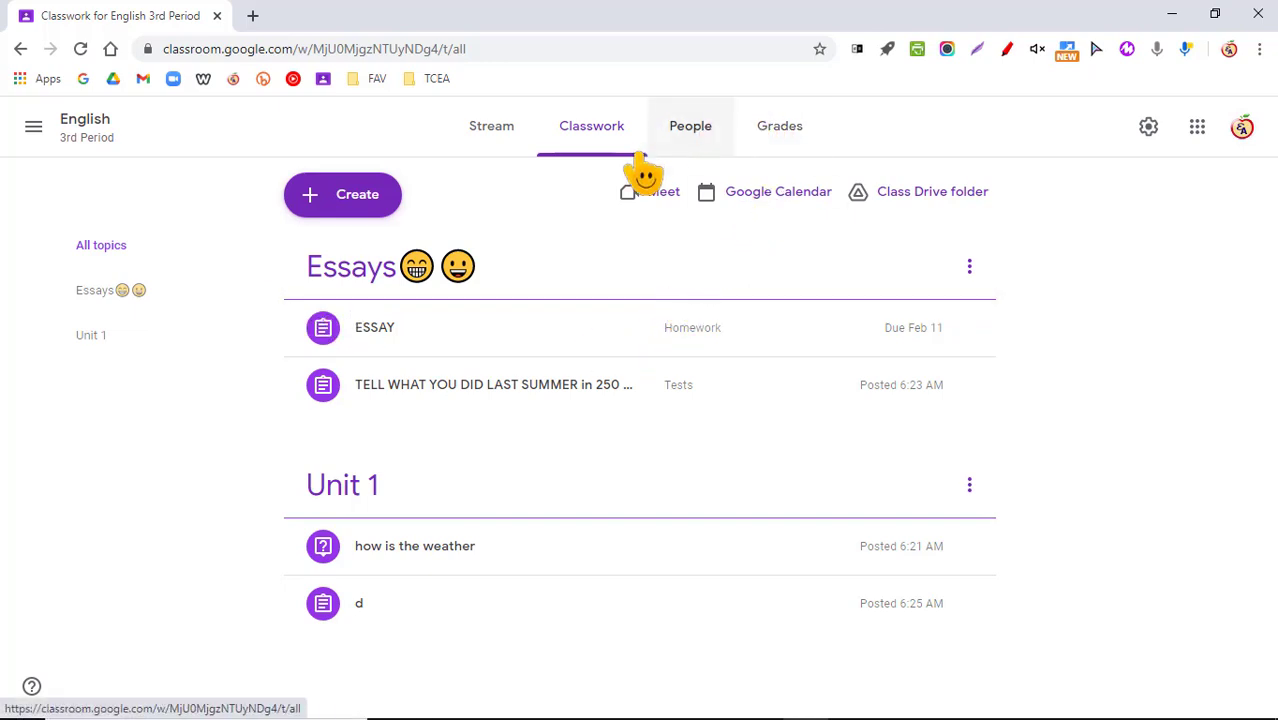
# View the student work for "TELL WHAT YOU DID LAST SUMMER in 250 words" from the gradebook, and return to the class page.
pyautogui.click(776, 145)
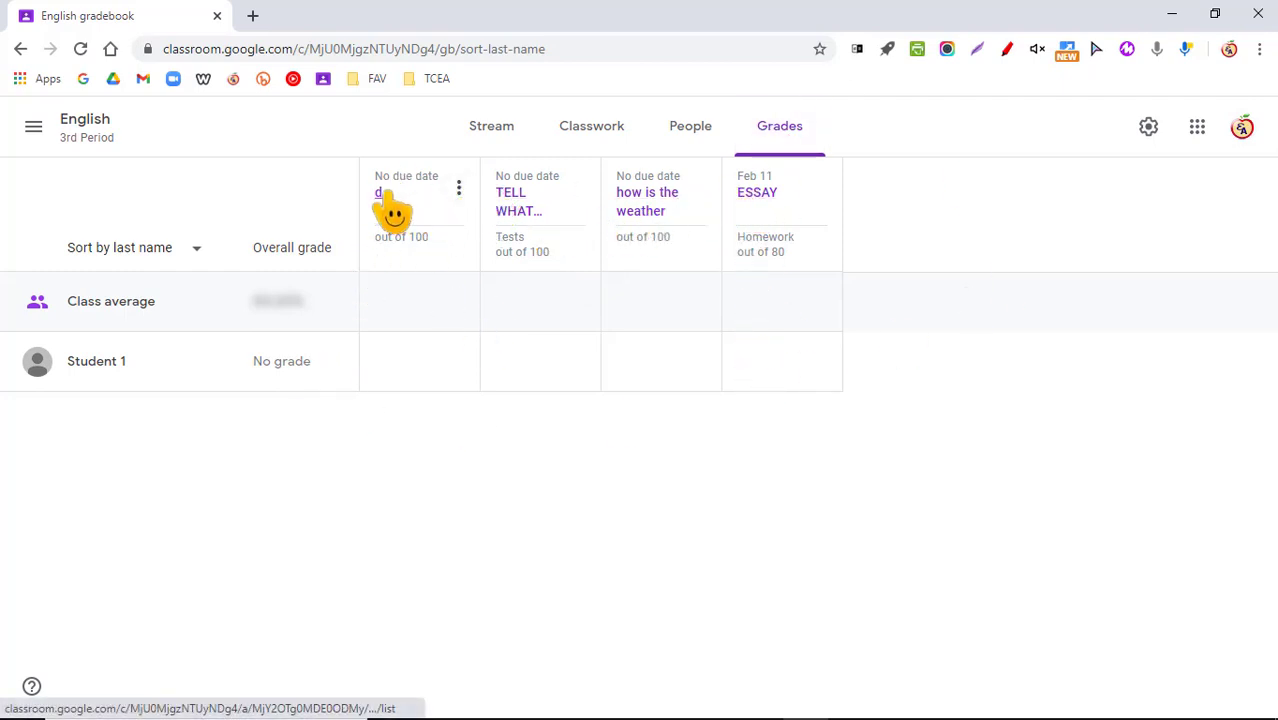
pyautogui.click(510, 205)
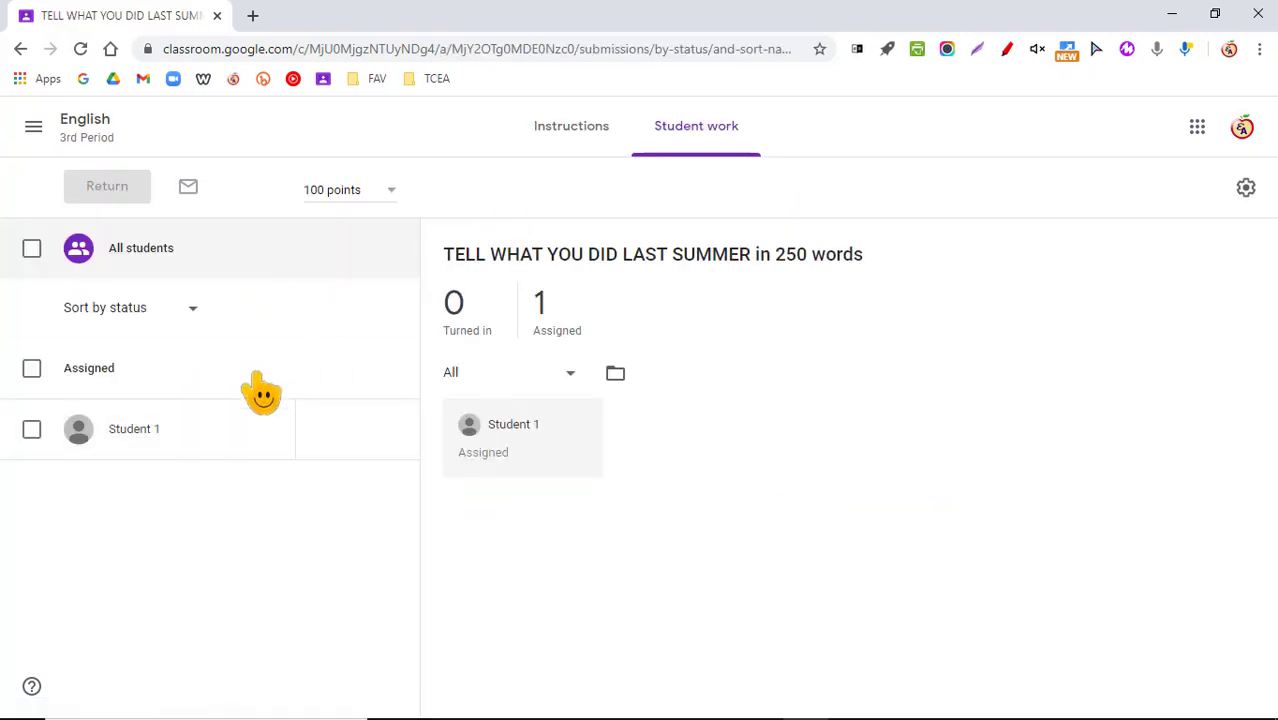
pyautogui.click(90, 125)
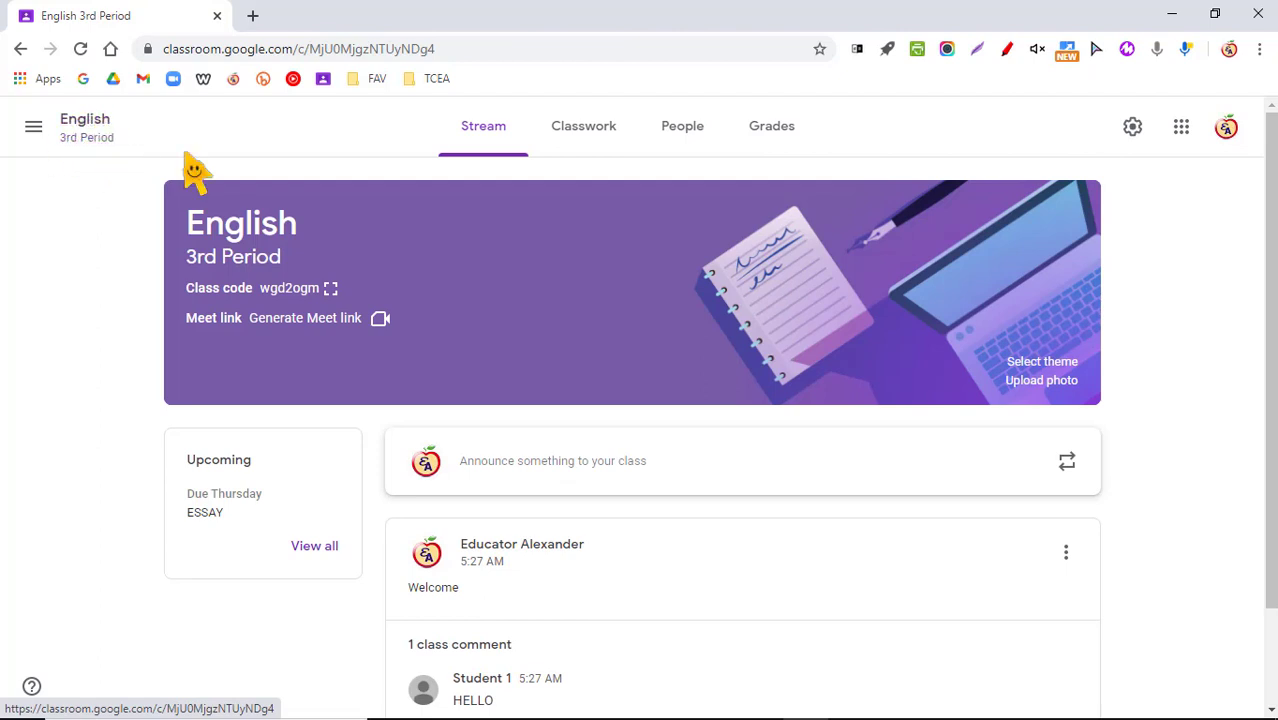
# Inspect Student 1's grade entry for the "TELL WHAT…" assignment in the class gradebook without entering a score.
pyautogui.click(770, 138)
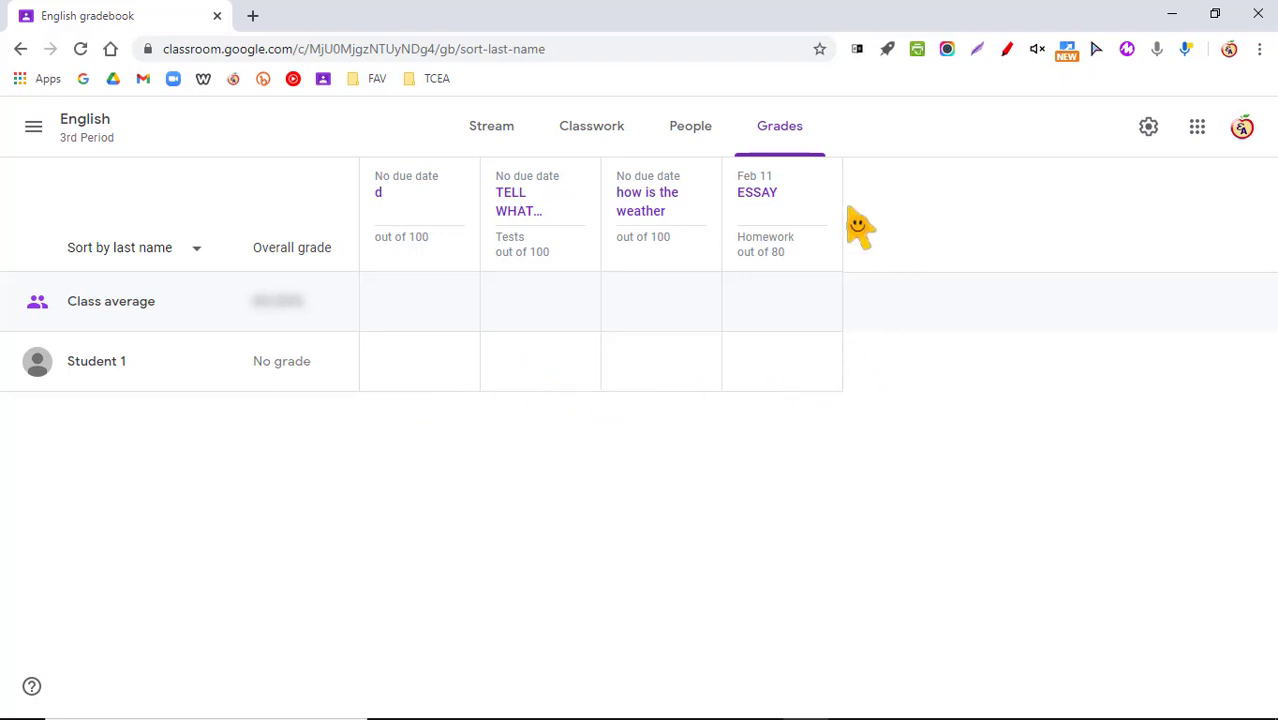
pyautogui.moveTo(836, 235)
pyautogui.click(510, 368)
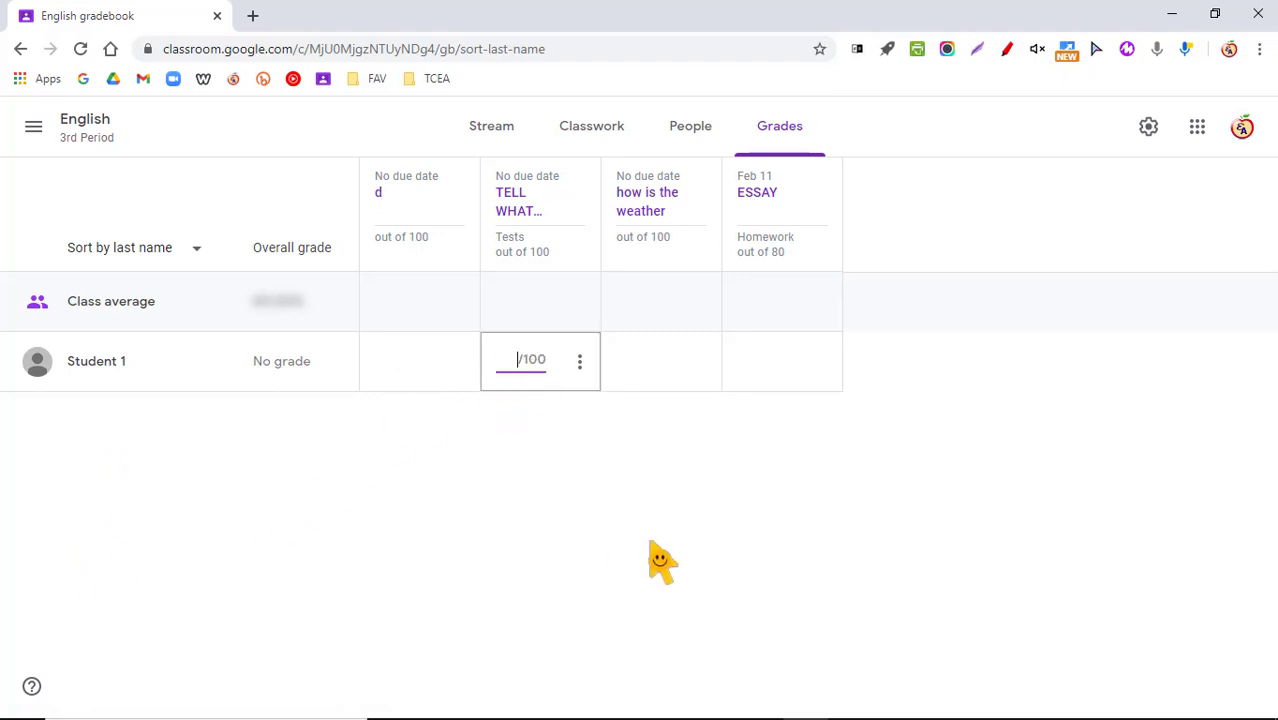
pyautogui.click(598, 525)
pyautogui.click(496, 360)
pyautogui.click(979, 437)
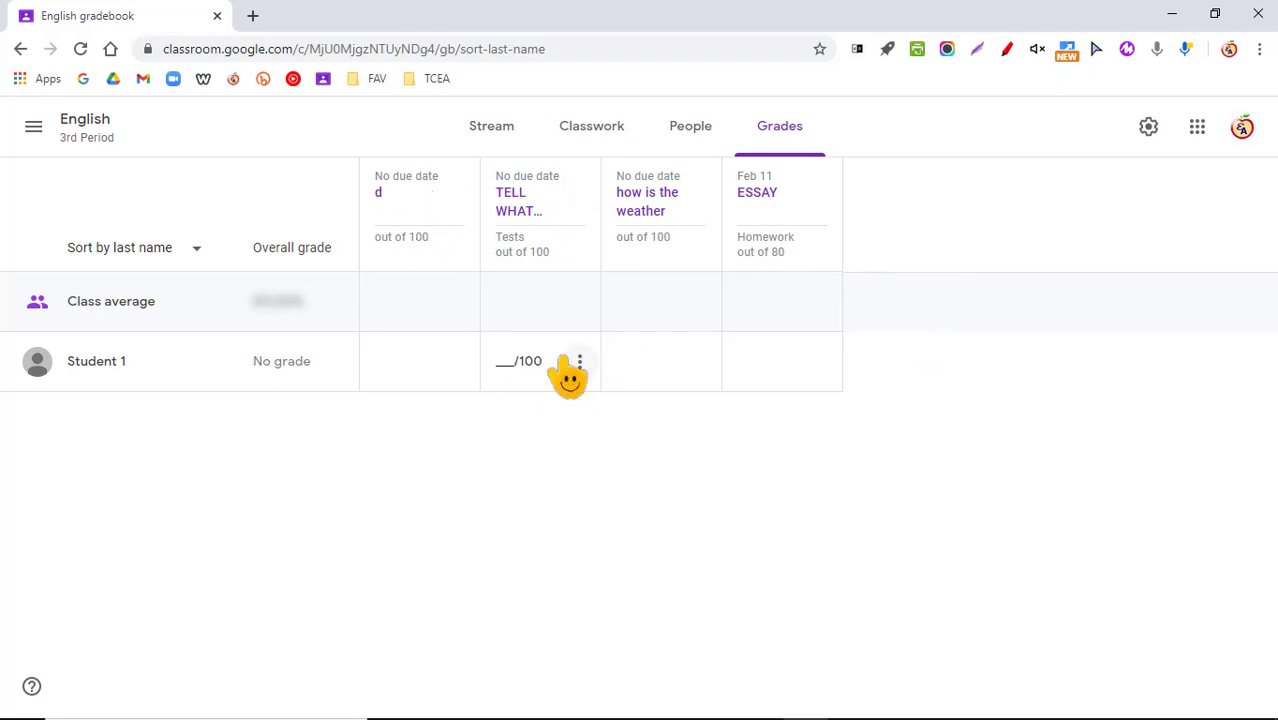
# Return to the class's classwork and expand the ESSAY assignment to view its details.
pyautogui.click(606, 142)
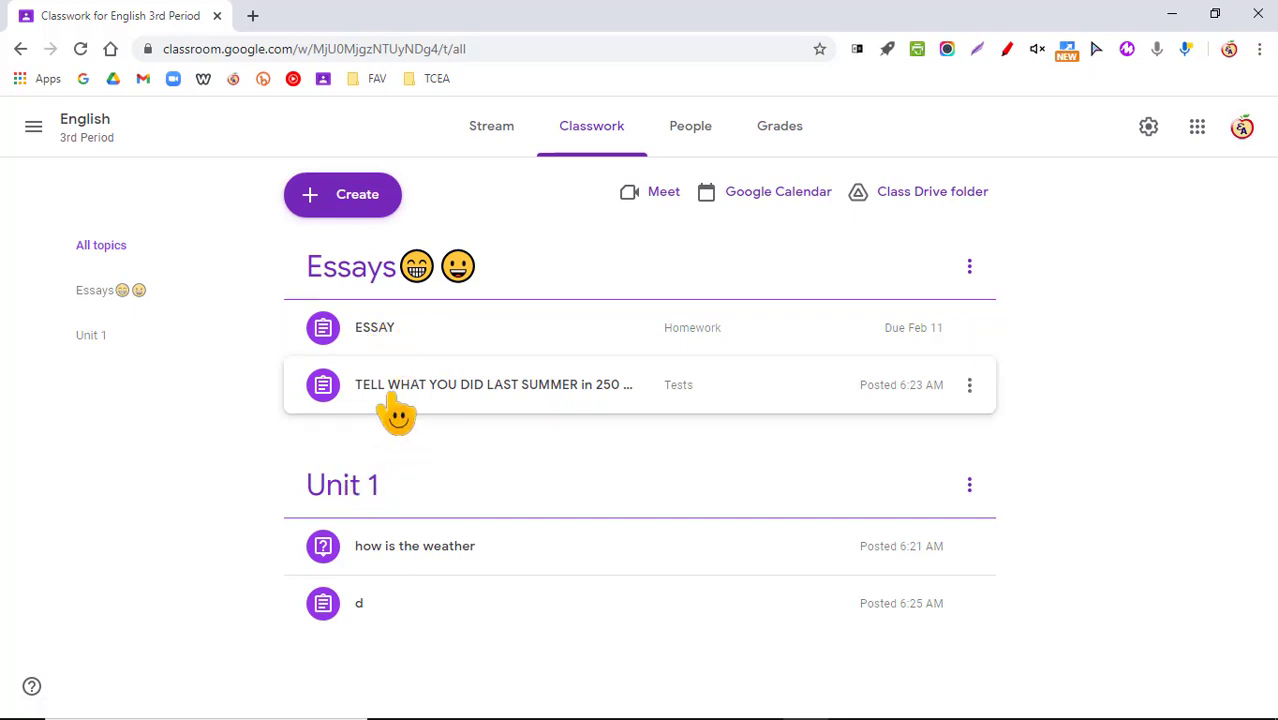
pyautogui.click(398, 330)
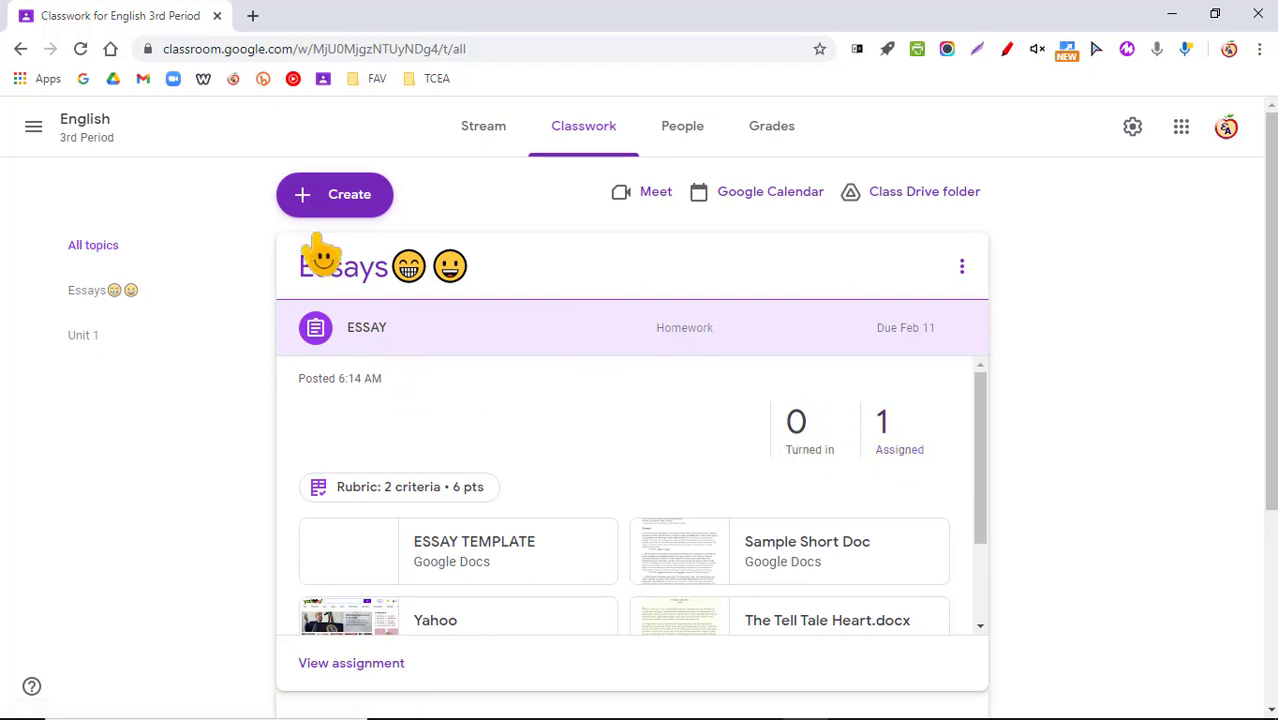
# Collapse the ESSAY assignment, switch to the Student1 browser profile and open the English class's classwork there.
pyautogui.click(372, 338)
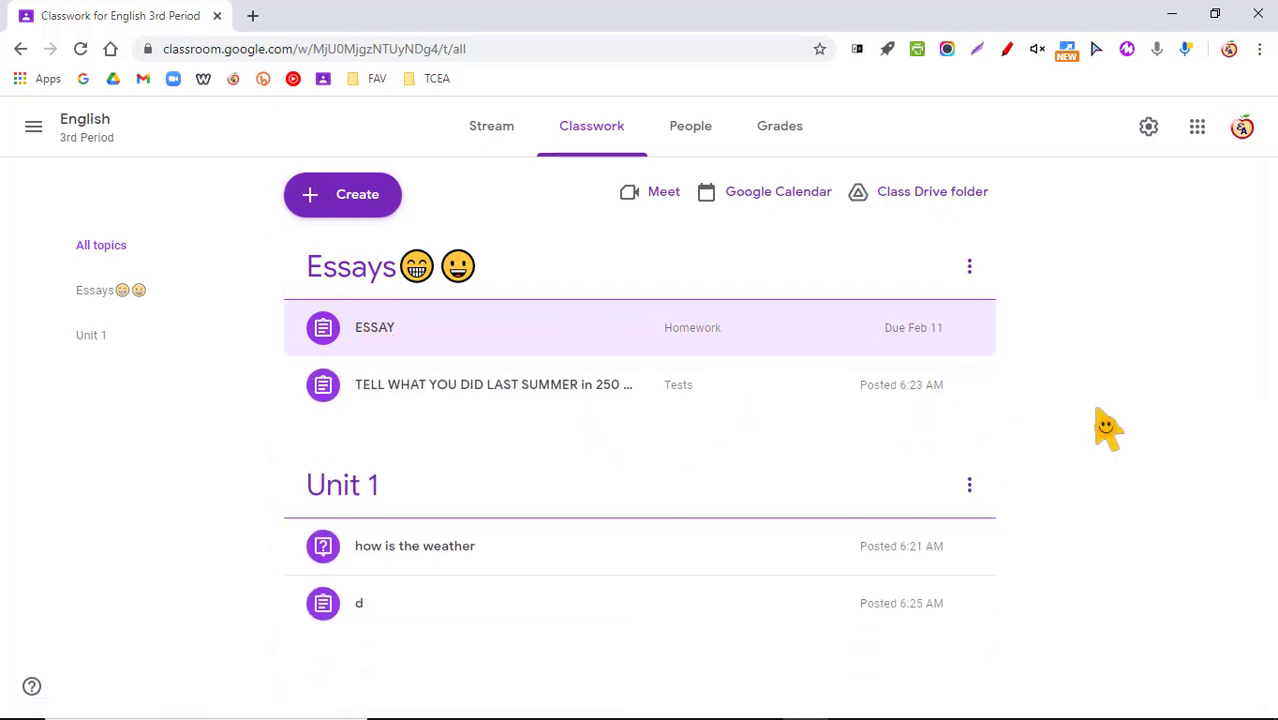
pyautogui.click(1229, 49)
pyautogui.scroll(-2, 1101, 613)
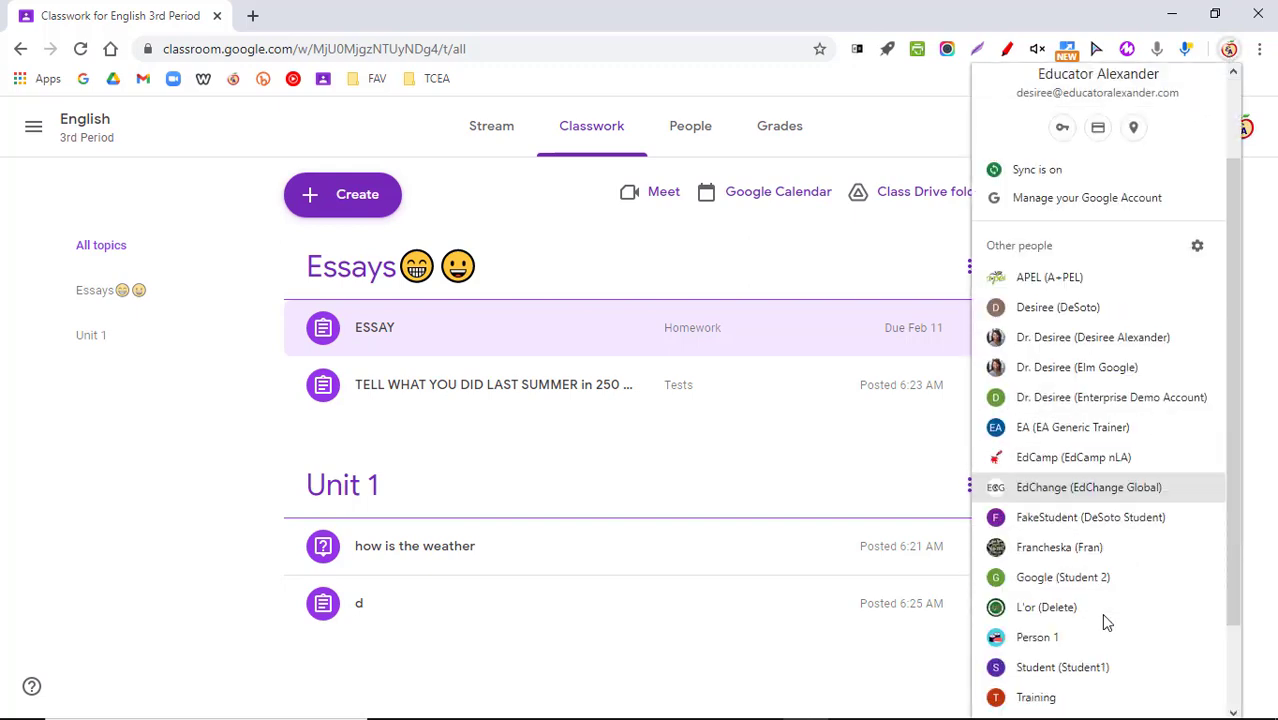
pyautogui.click(1062, 667)
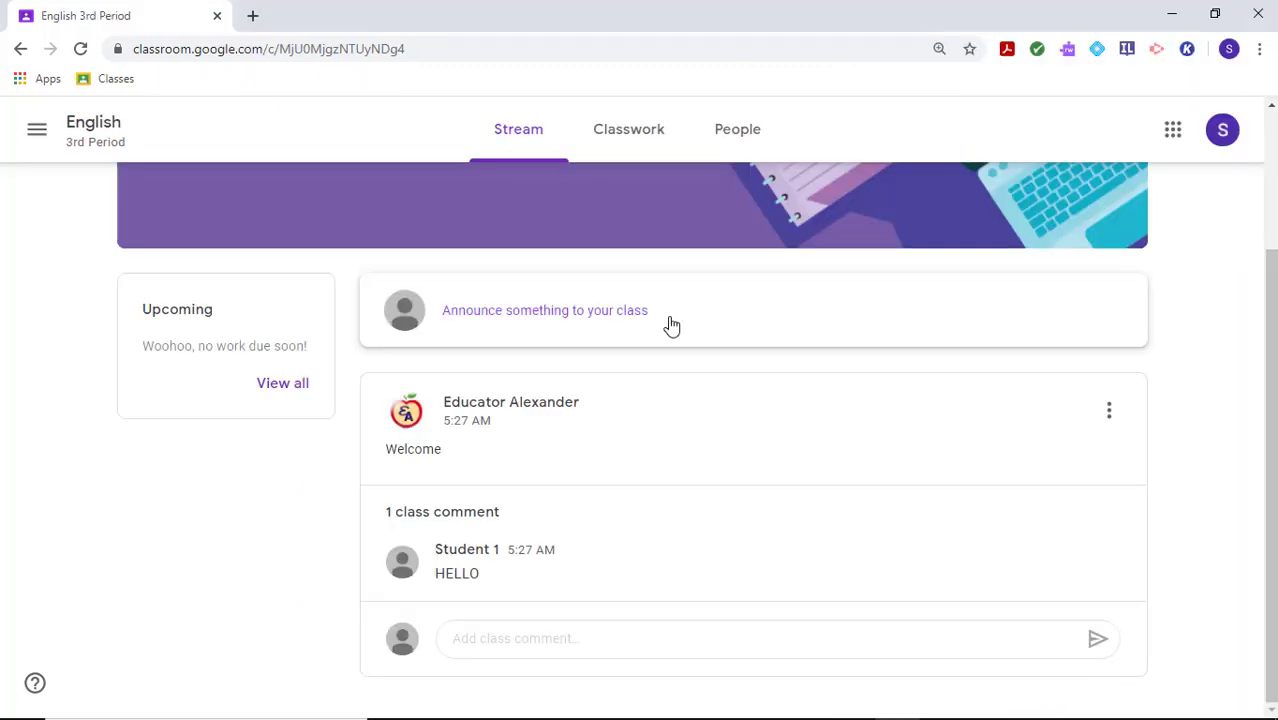
pyautogui.click(644, 143)
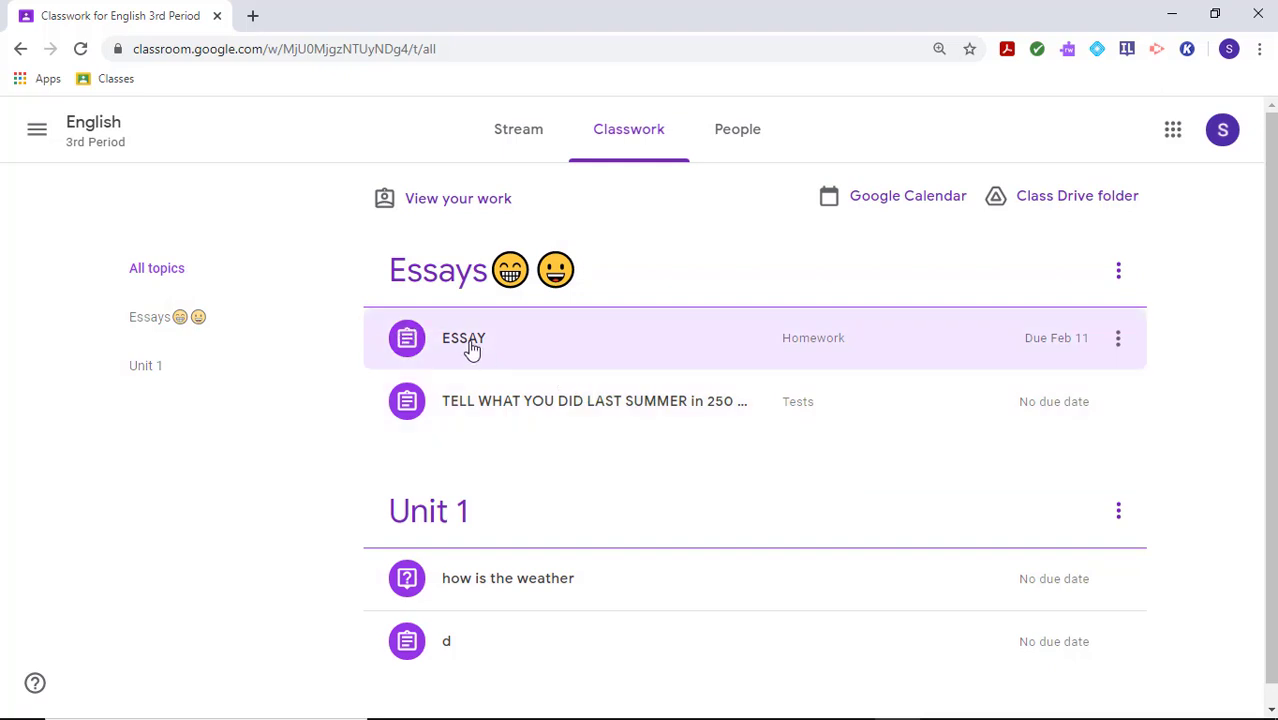
# Check the upcoming work on the class stream, and open the full ESSAY assignment page from the classwork.
pyautogui.click(515, 131)
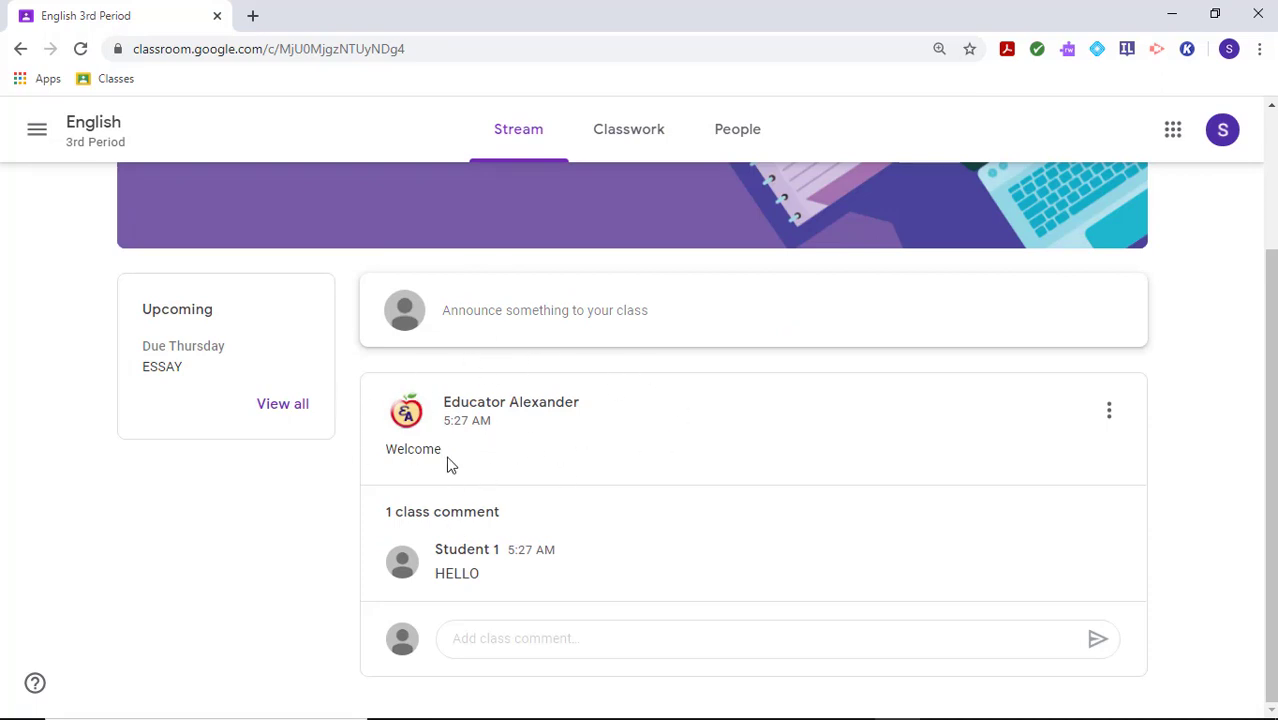
pyautogui.click(613, 137)
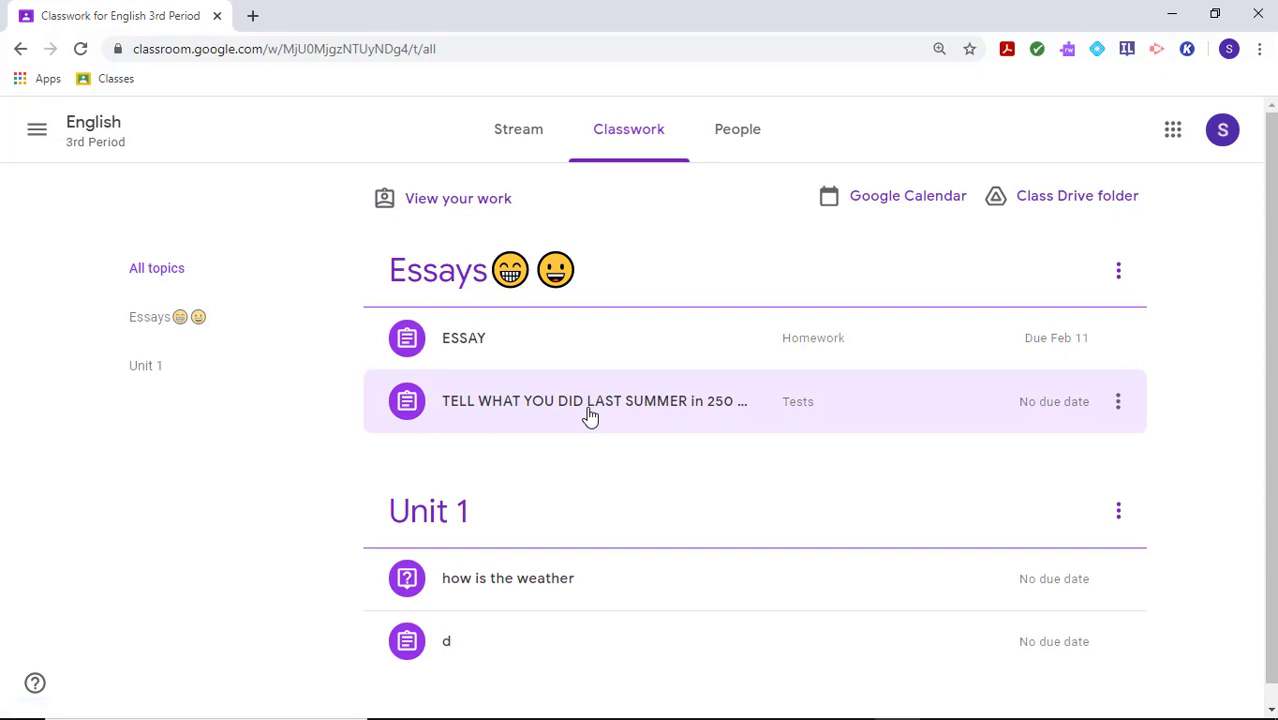
pyautogui.click(459, 340)
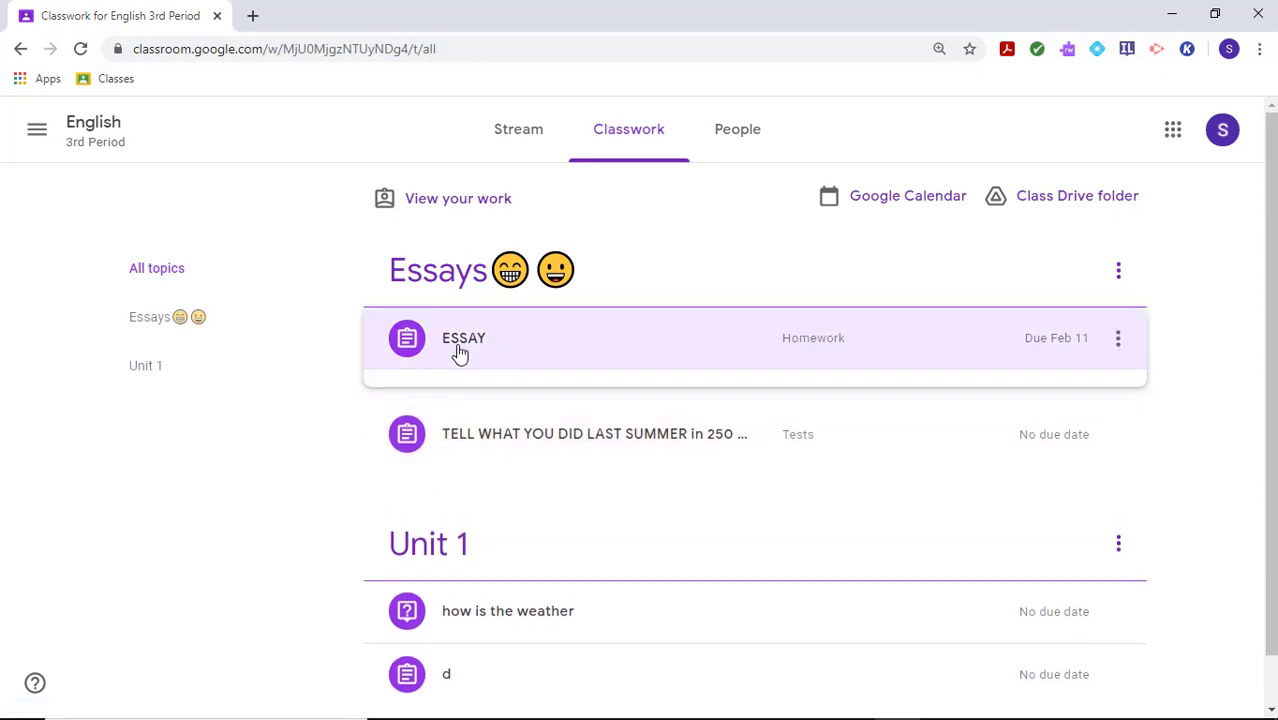
pyautogui.scroll(-2, 462, 348)
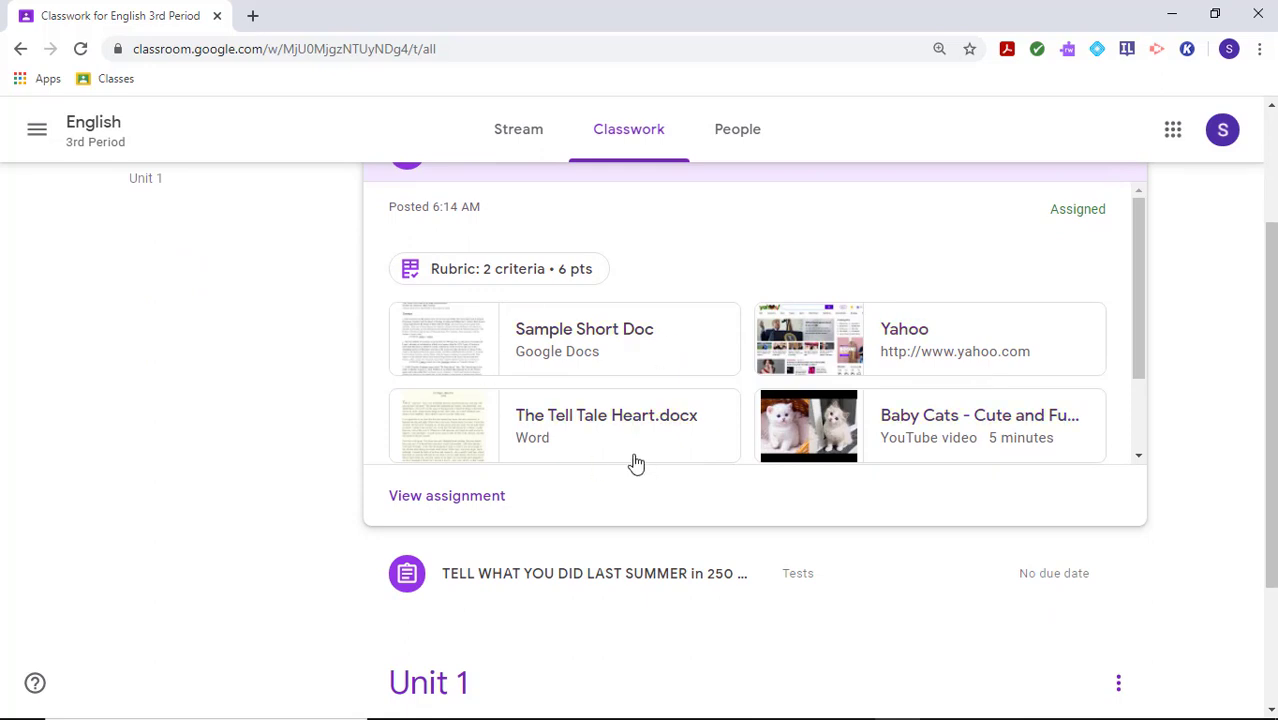
pyautogui.click(460, 503)
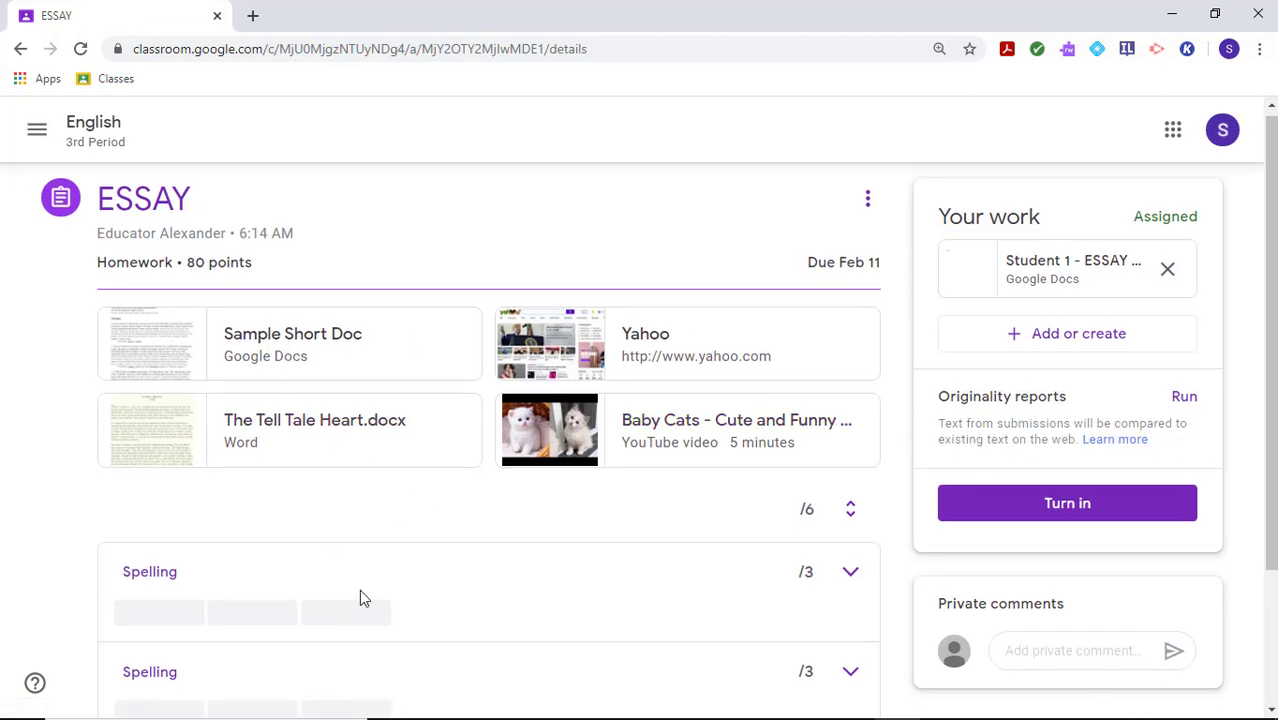
# Examine the ESSAY page's attachments, rubric, Your work area and originality reports description.
pyautogui.scroll(-2, 359, 587)
pyautogui.scroll(2, 273, 556)
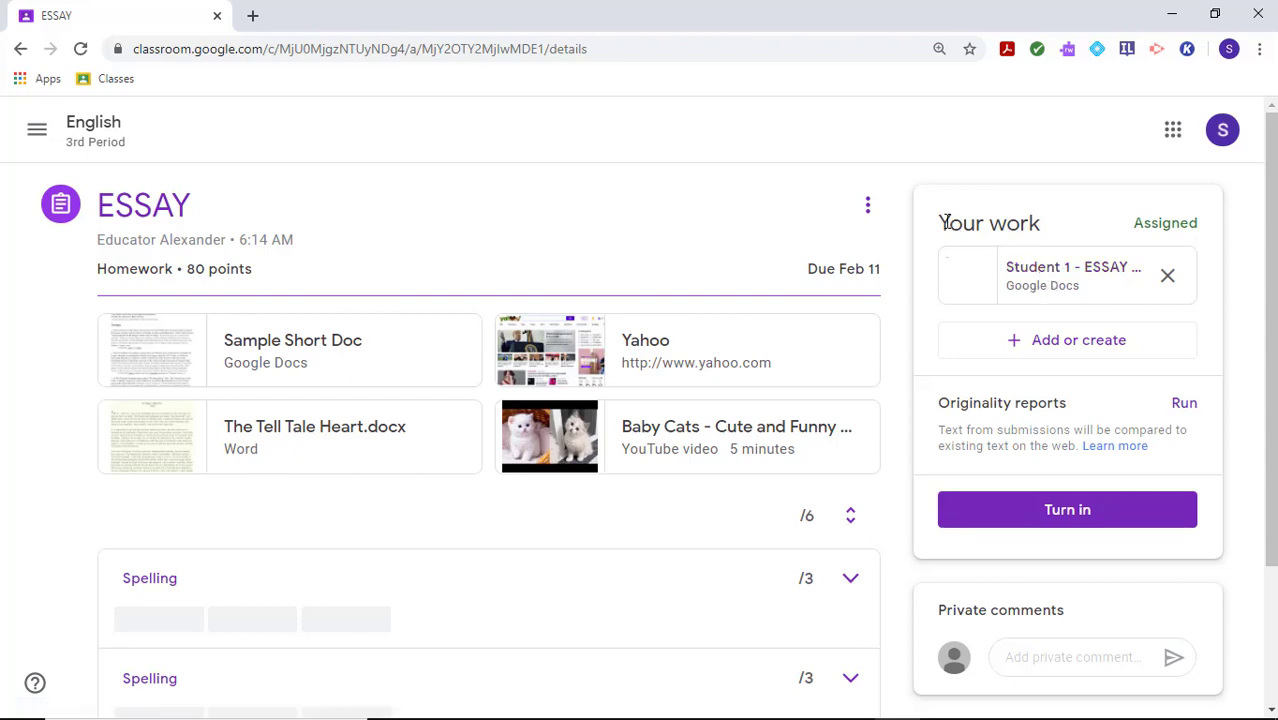
pyautogui.moveTo(940, 224); pyautogui.dragTo(1033, 224)
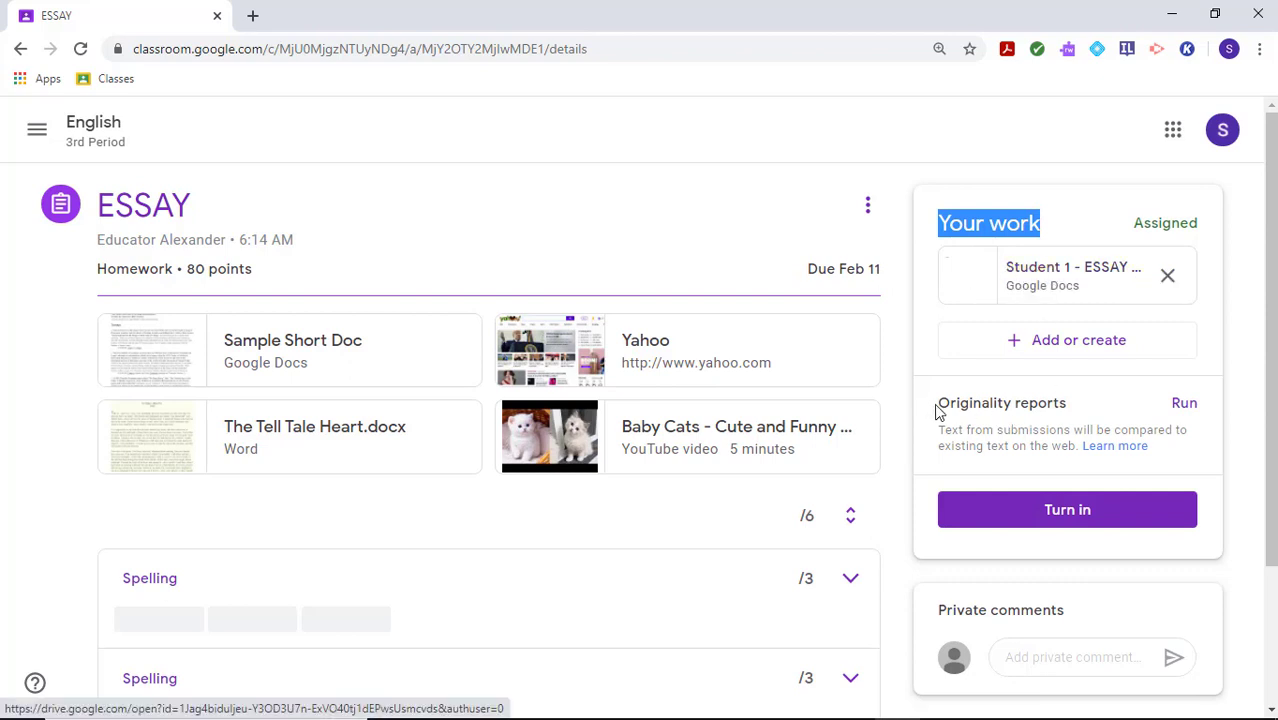
pyautogui.moveTo(938, 410); pyautogui.dragTo(1133, 433)
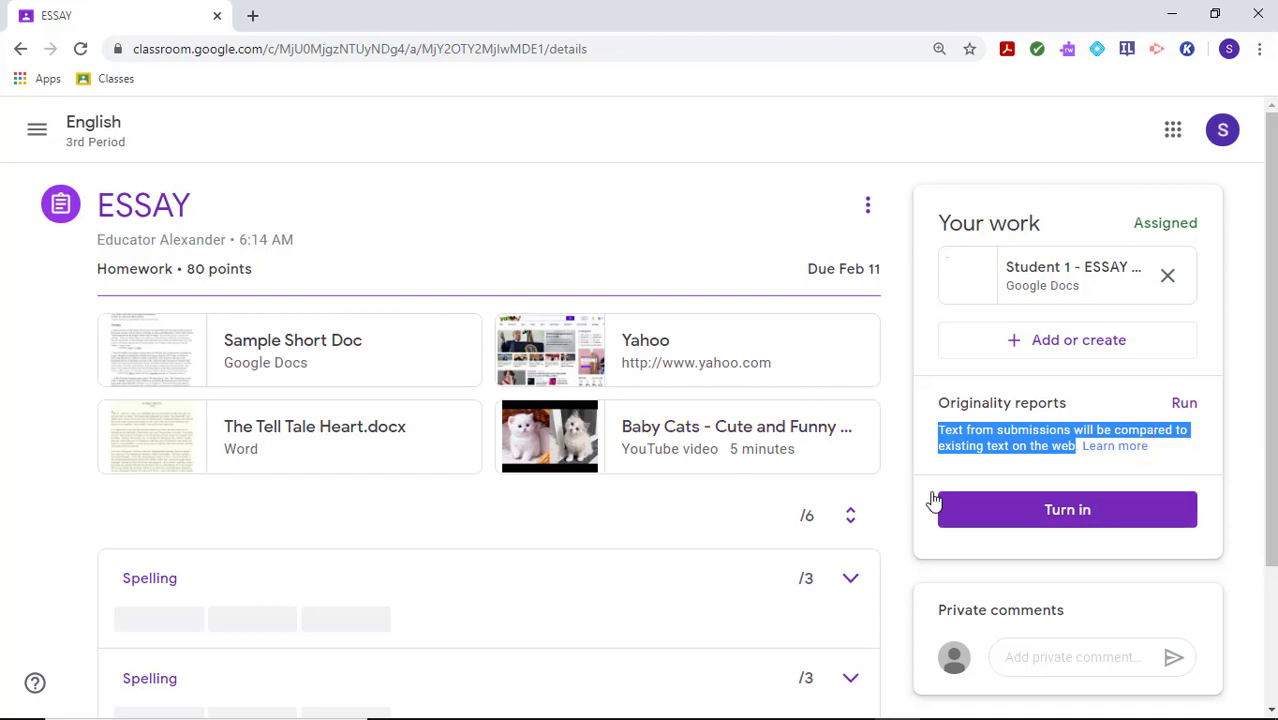
# Inspect the private comment and class comment fields of the ESSAY assignment without adding any comment.
pyautogui.scroll(-1, 1041, 600)
pyautogui.click(1048, 568)
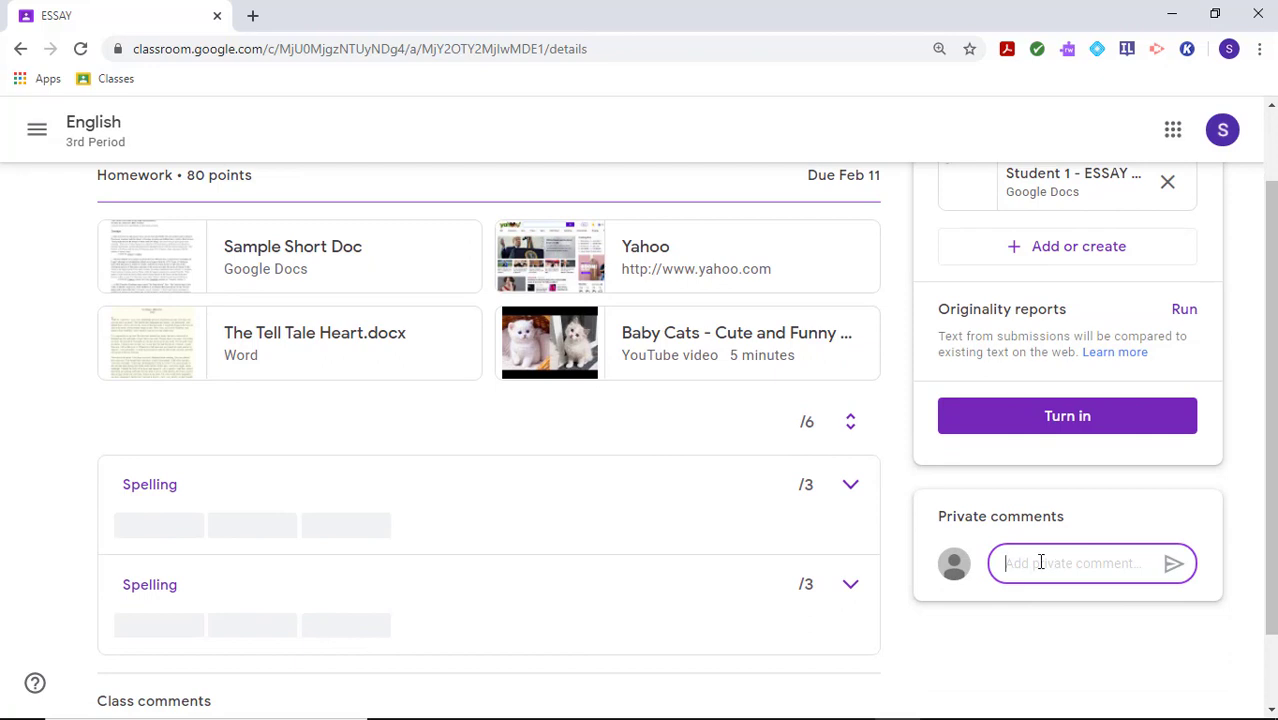
pyautogui.scroll(-1, 926, 561)
pyautogui.click(221, 655)
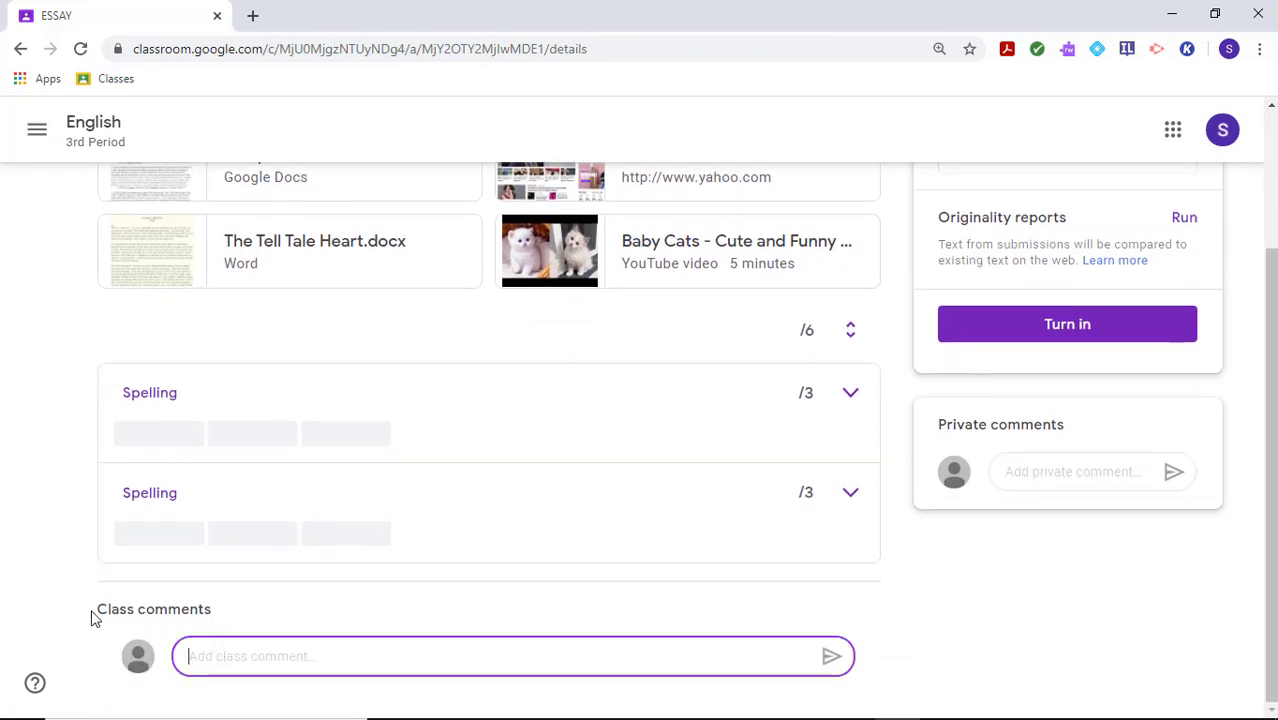
pyautogui.click(221, 625)
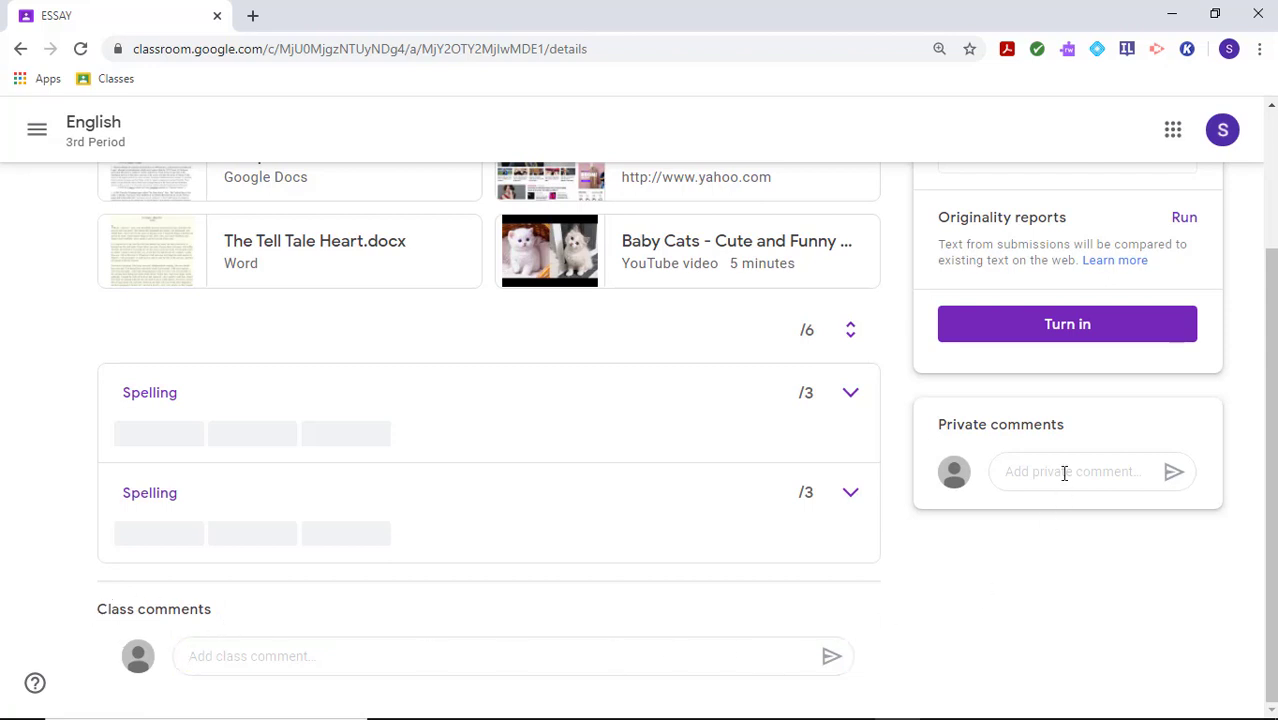
pyautogui.click(1065, 470)
pyautogui.moveTo(941, 427); pyautogui.dragTo(1066, 430)
pyautogui.click(1075, 470)
pyautogui.scroll(2, 1075, 500)
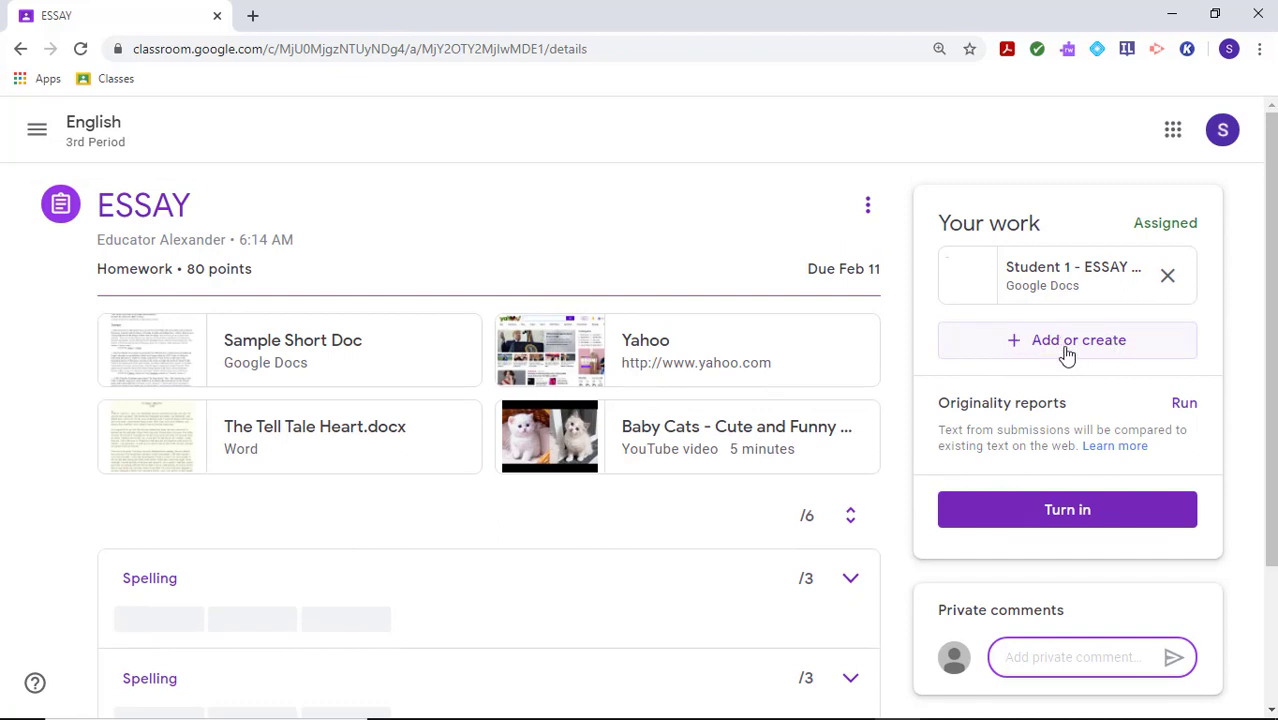
# In the student's ESSAY TEMPLATE document, add "THIS IS THE TITLE" beside TITLE and "This is my essay!" below ESSAY, and close the document.
pyautogui.click(1064, 282)
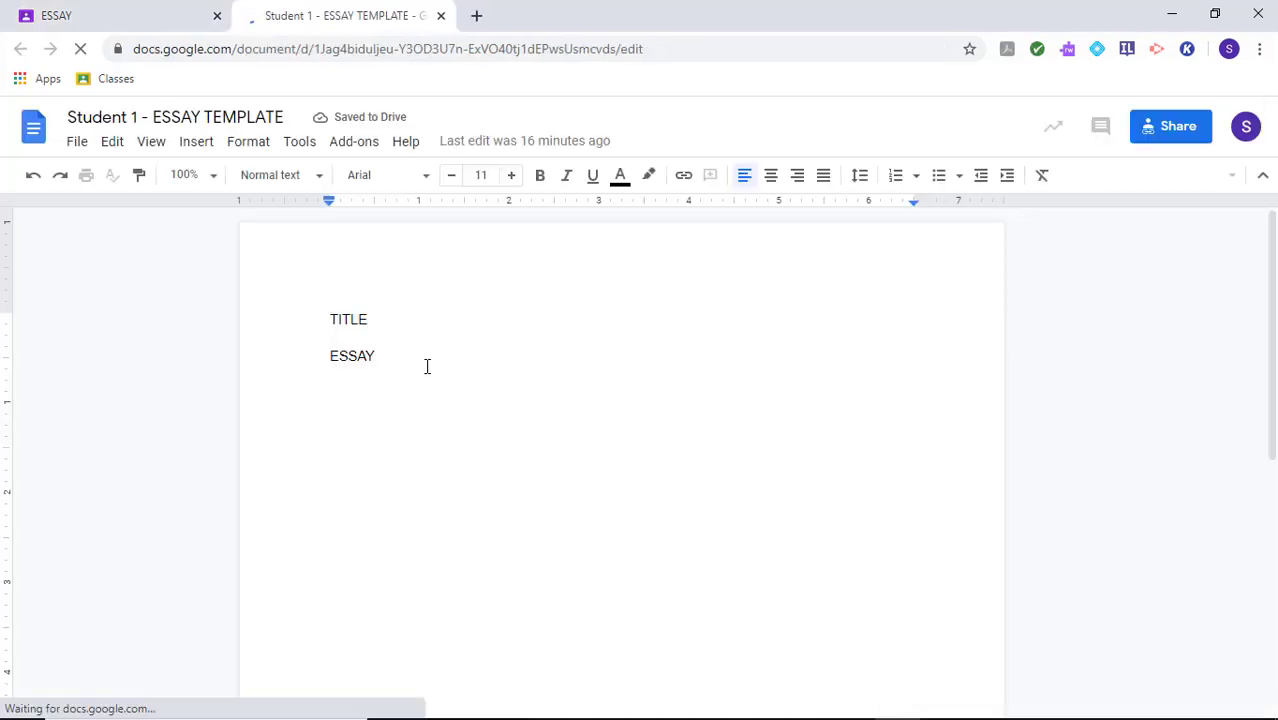
pyautogui.click(417, 317)
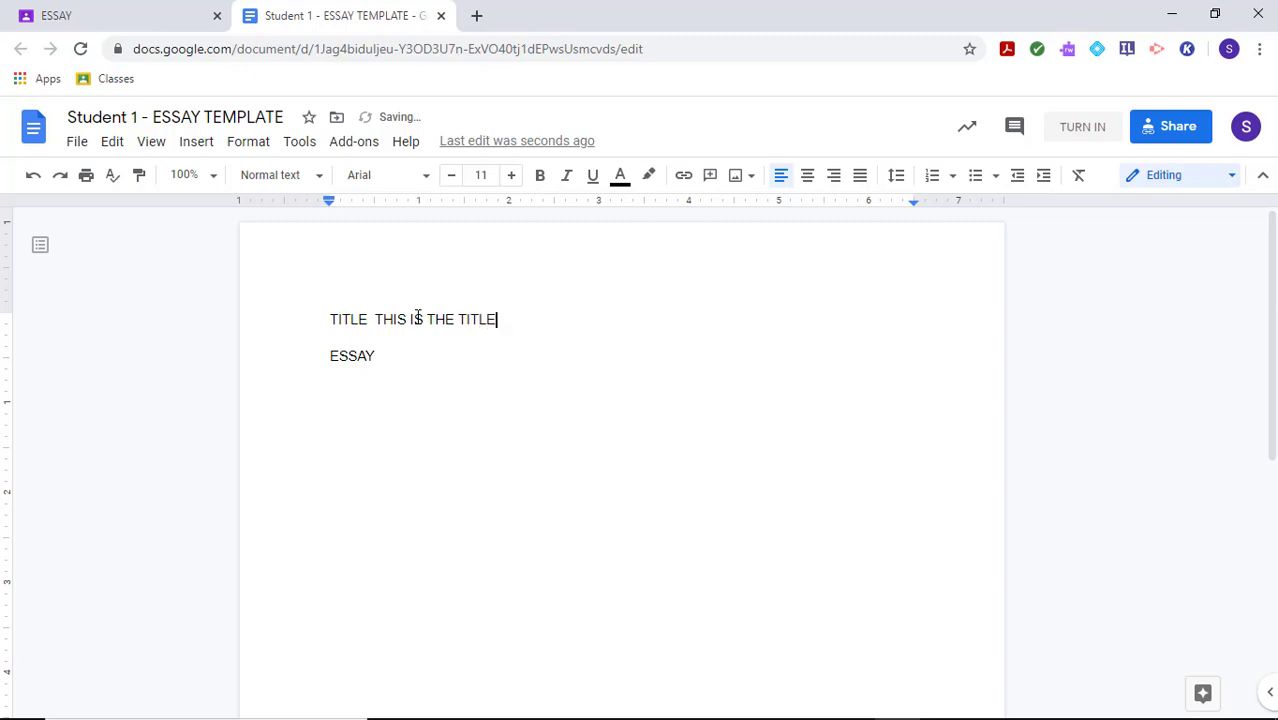
pyautogui.scroll(-2, 381, 333)
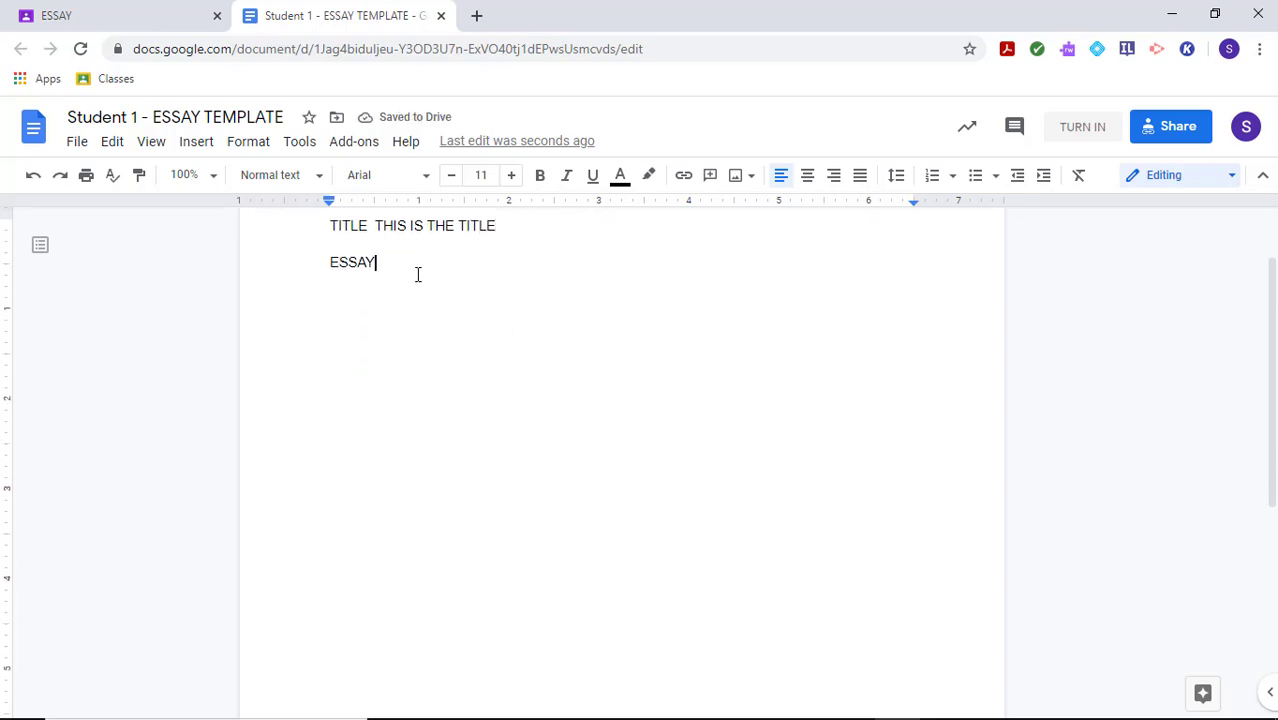
pyautogui.press('Return')
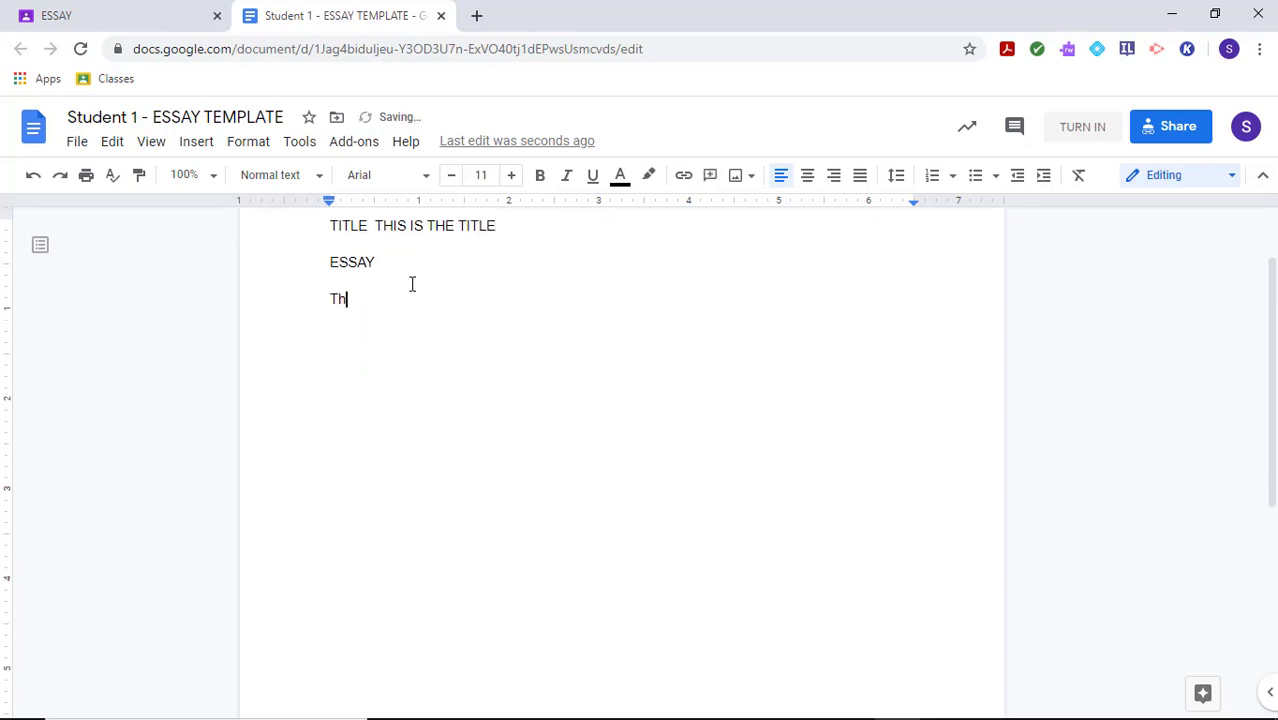
pyautogui.write('This is my essay!')
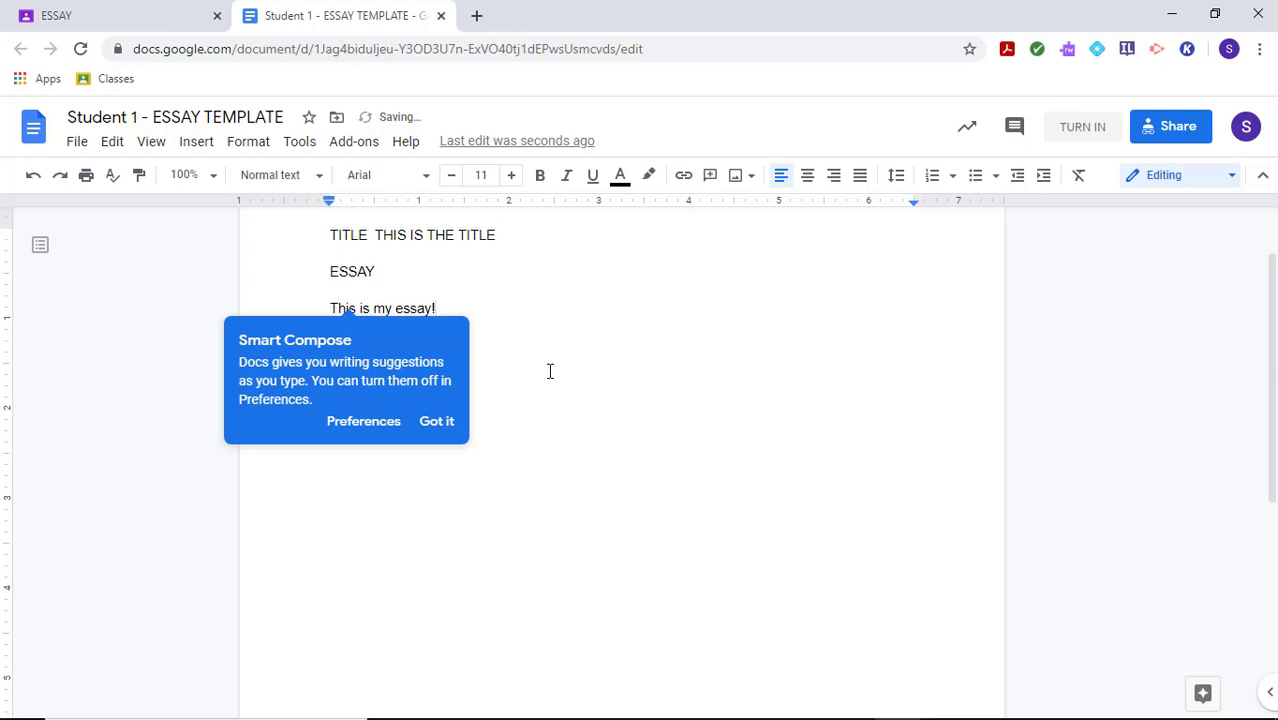
pyautogui.scroll(2, 552, 376)
pyautogui.click(437, 421)
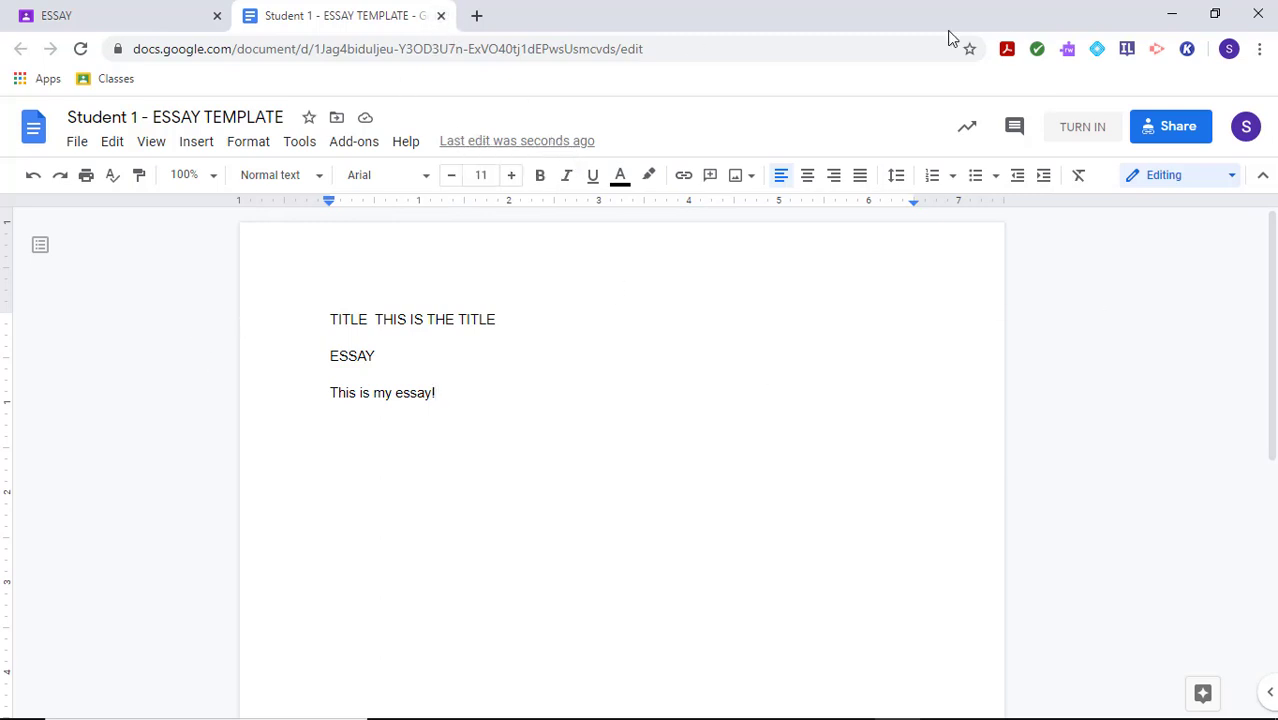
pyautogui.click(441, 17)
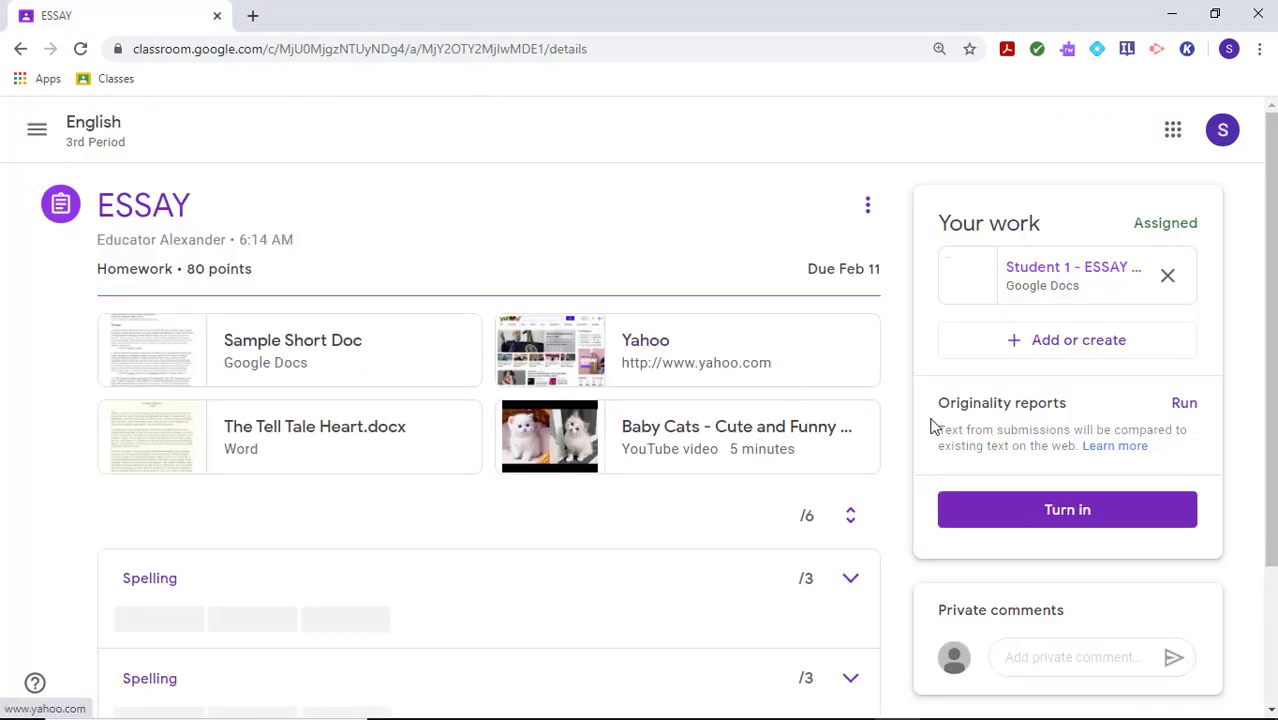
pyautogui.click(1068, 520)
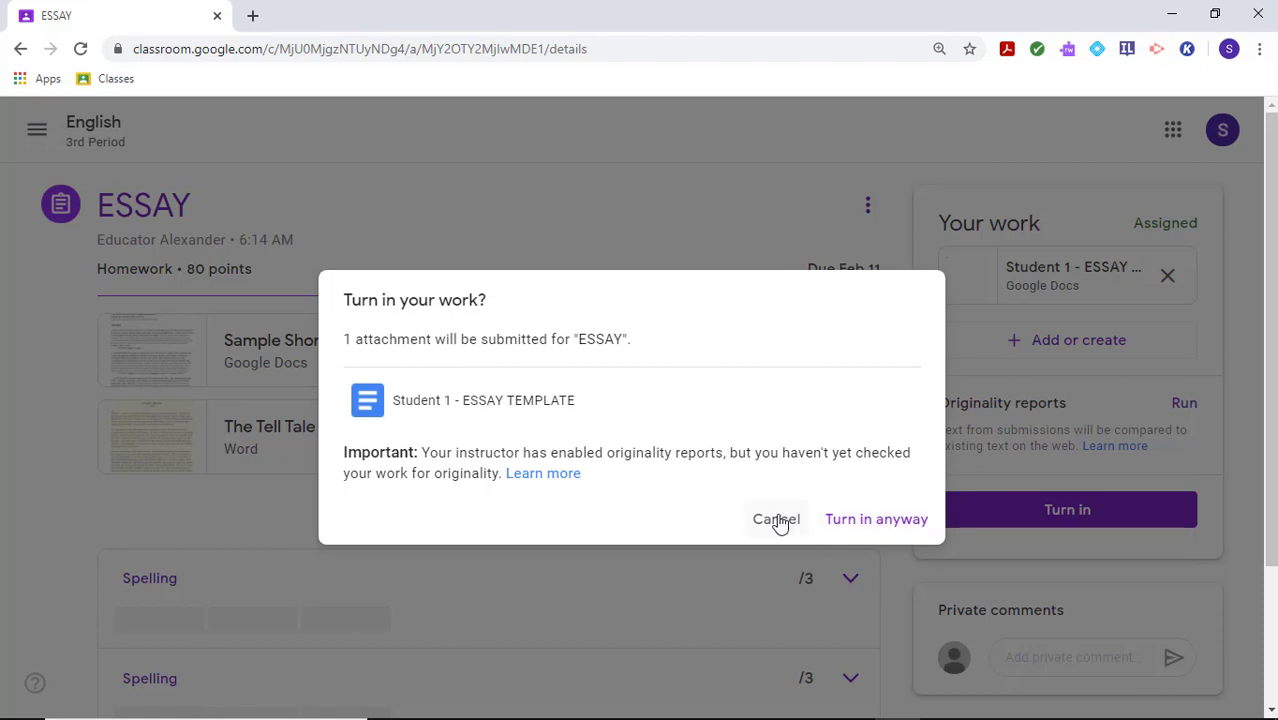
pyautogui.moveTo(430, 452); pyautogui.dragTo(863, 457)
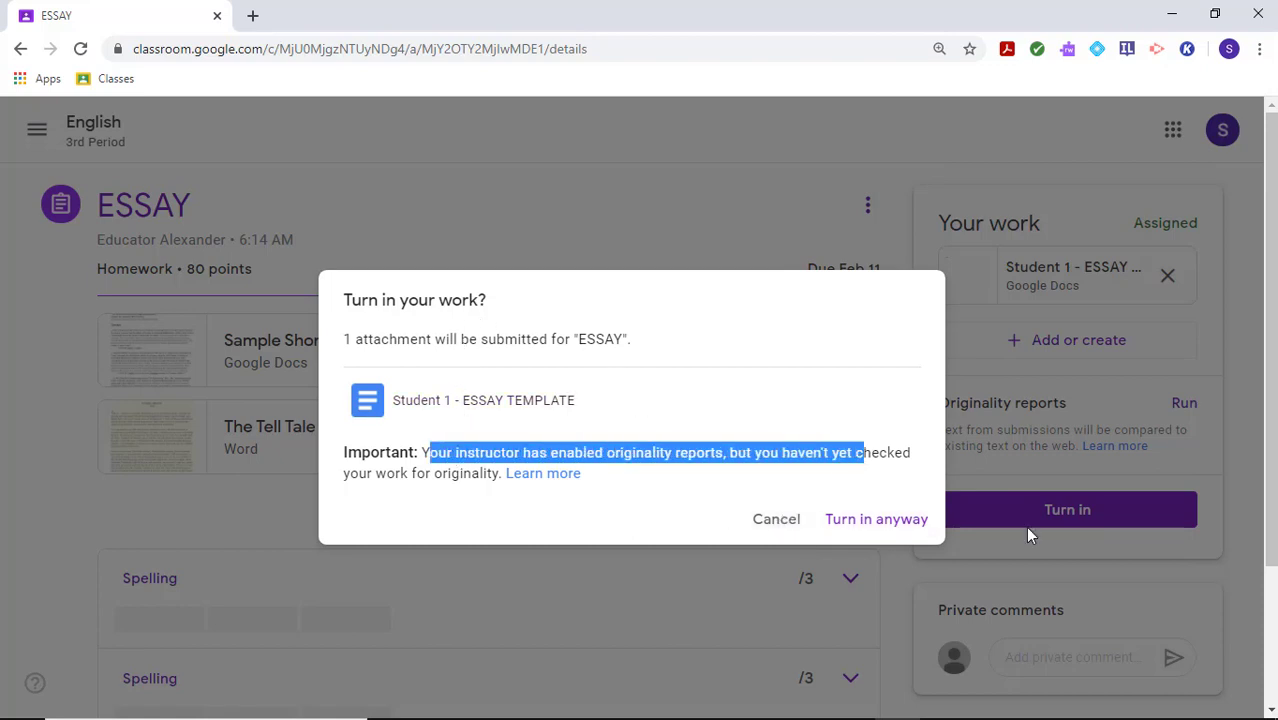
pyautogui.click(769, 524)
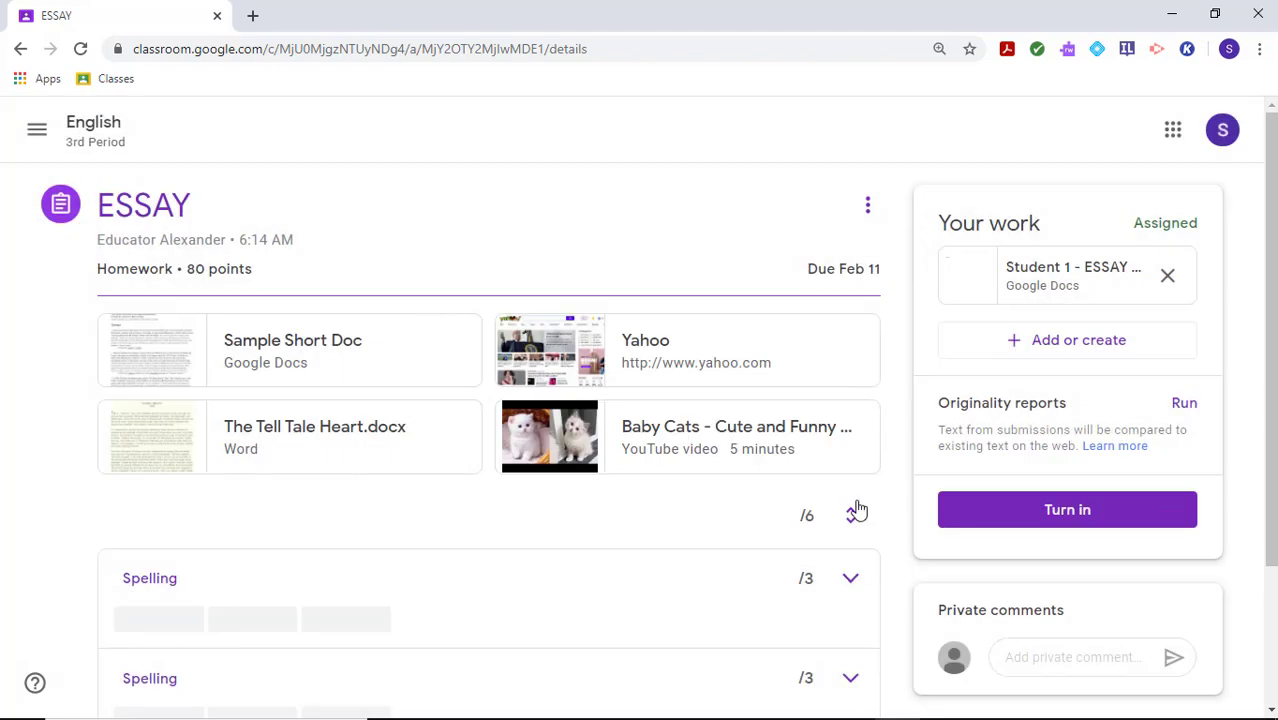
# Run an originality report on the student's essay document after reading the report explanation.
pyautogui.click(1186, 405)
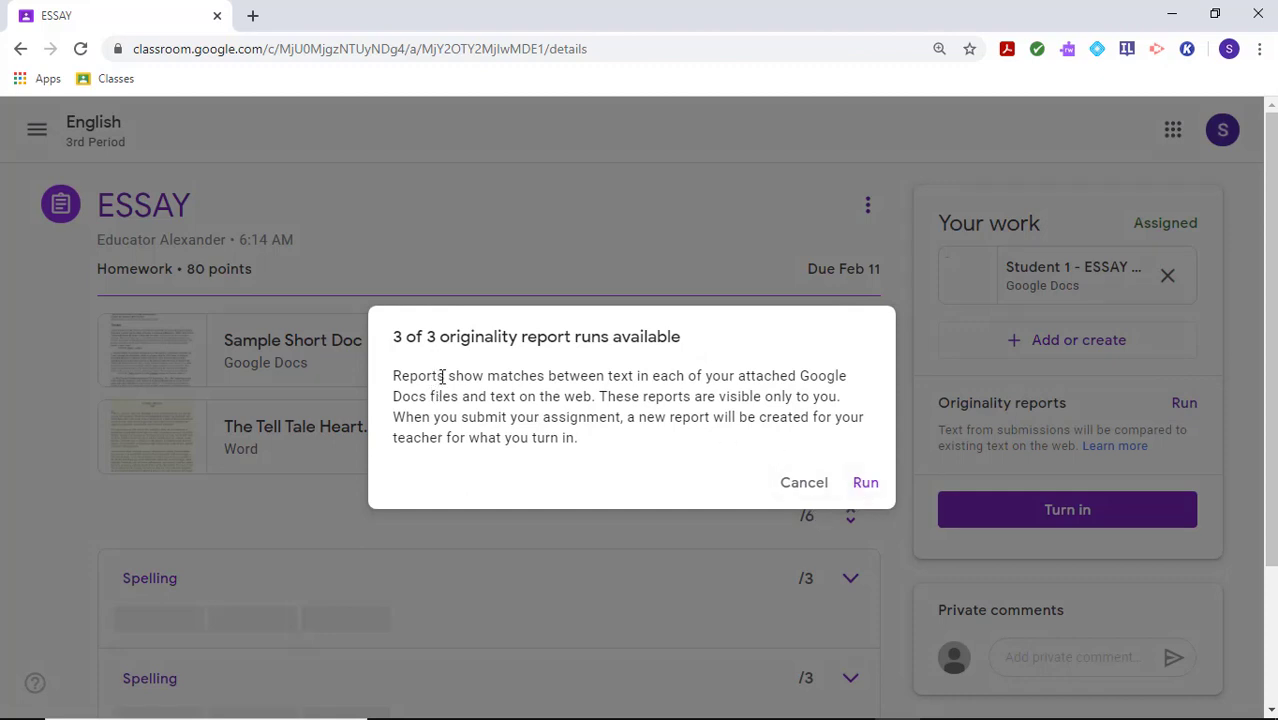
pyautogui.moveTo(444, 376); pyautogui.dragTo(836, 376)
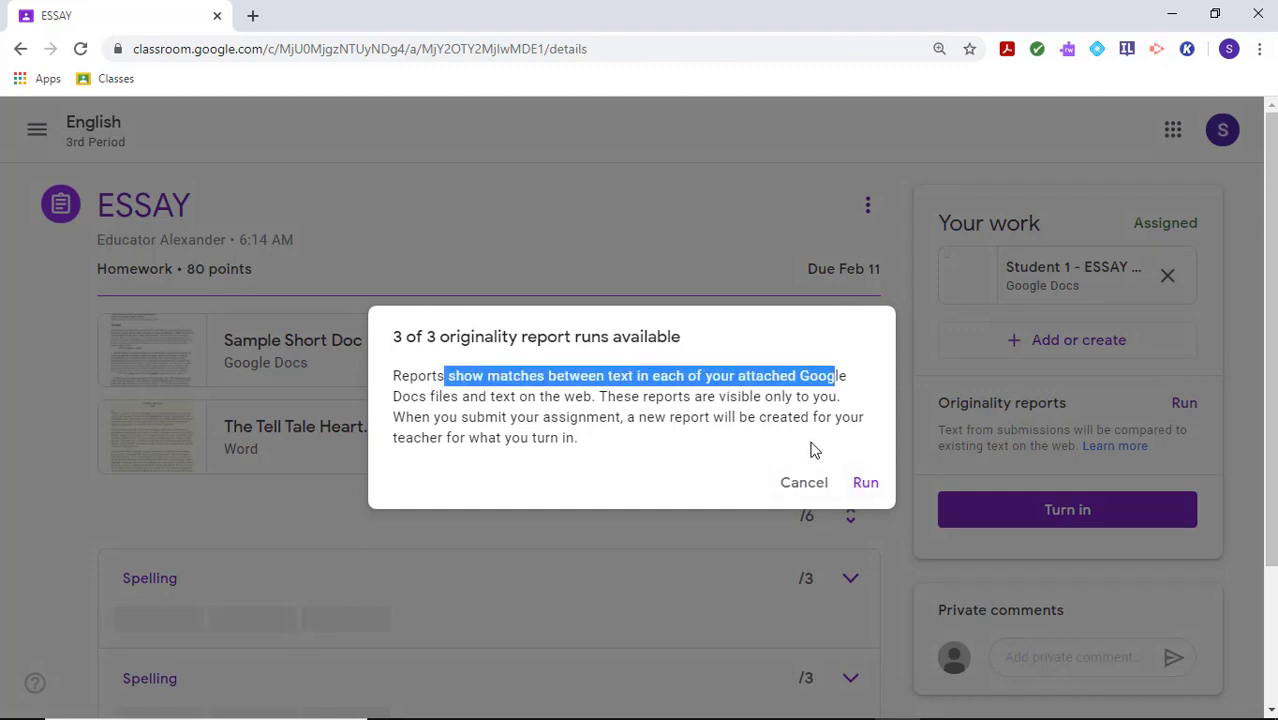
pyautogui.click(864, 484)
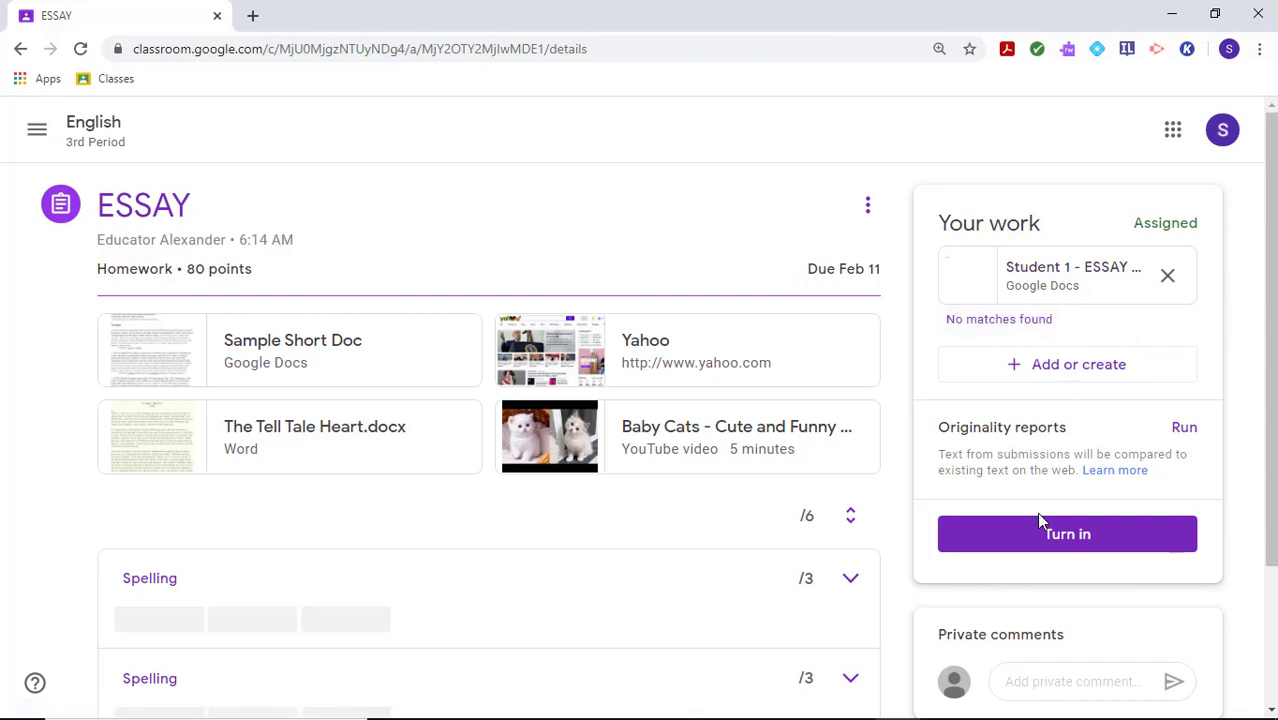
# Turn in the student's essay document for the ESSAY assignment and check its submission status.
pyautogui.click(1060, 533)
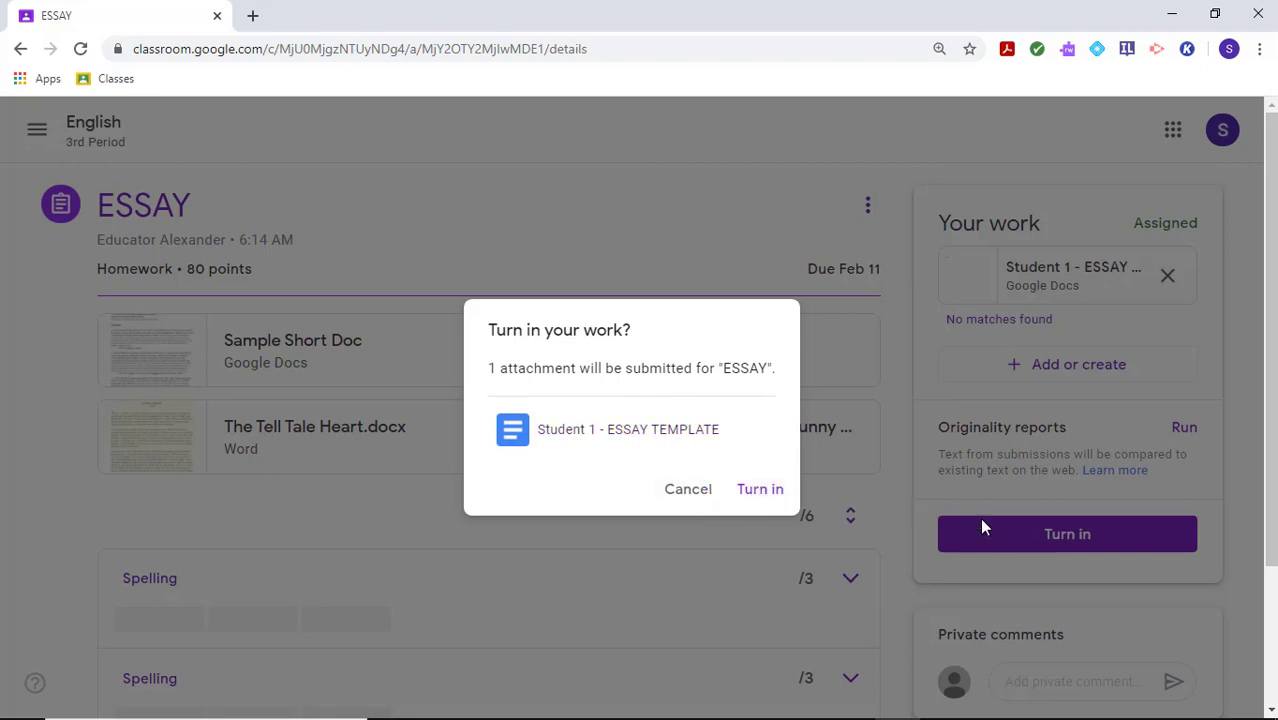
pyautogui.click(759, 490)
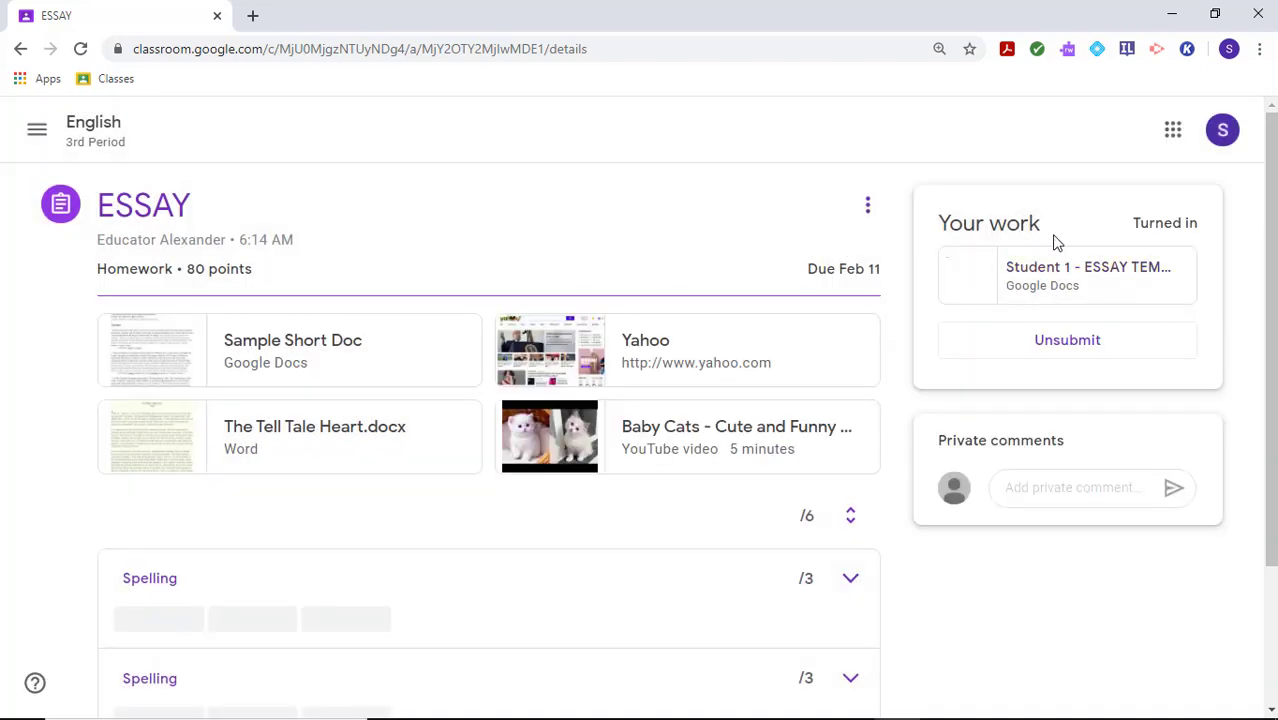
pyautogui.moveTo(1150, 226); pyautogui.dragTo(1166, 216)
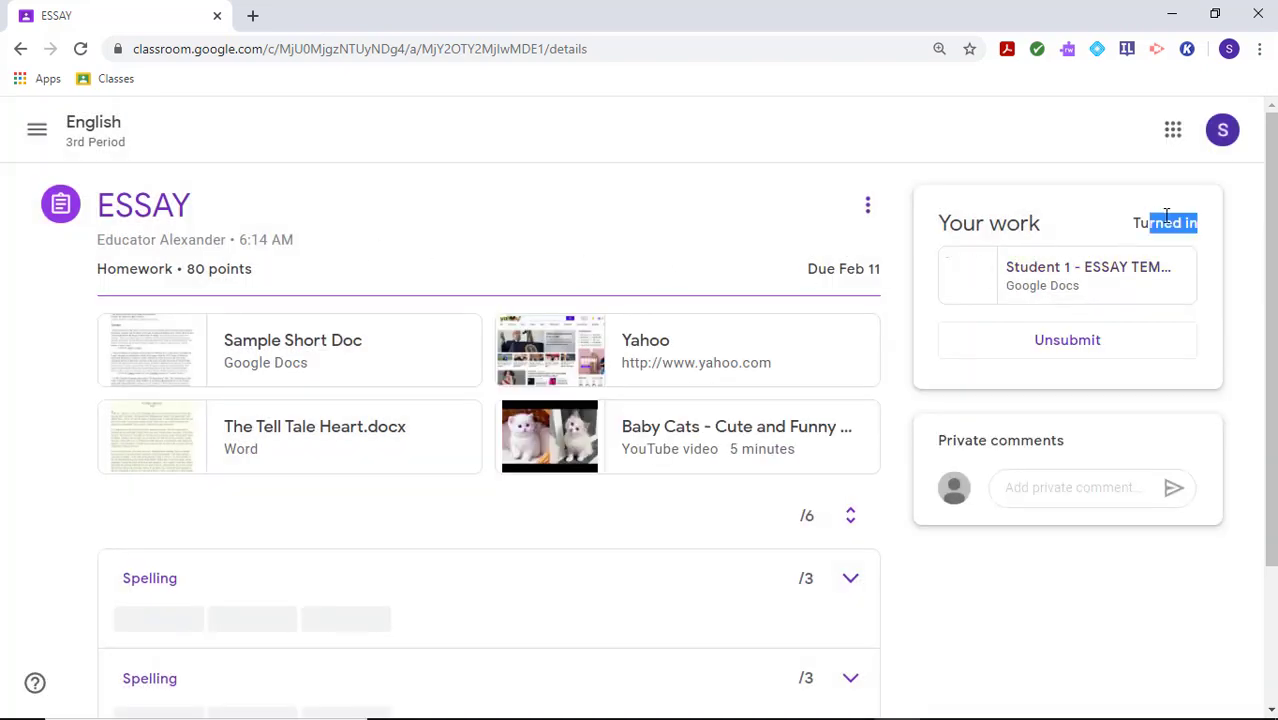
pyautogui.tripleClick(1166, 216)
# Return to the student's classwork and review how the submitted ESSAY assignment is listed.
pyautogui.click(85, 131)
pyautogui.click(648, 139)
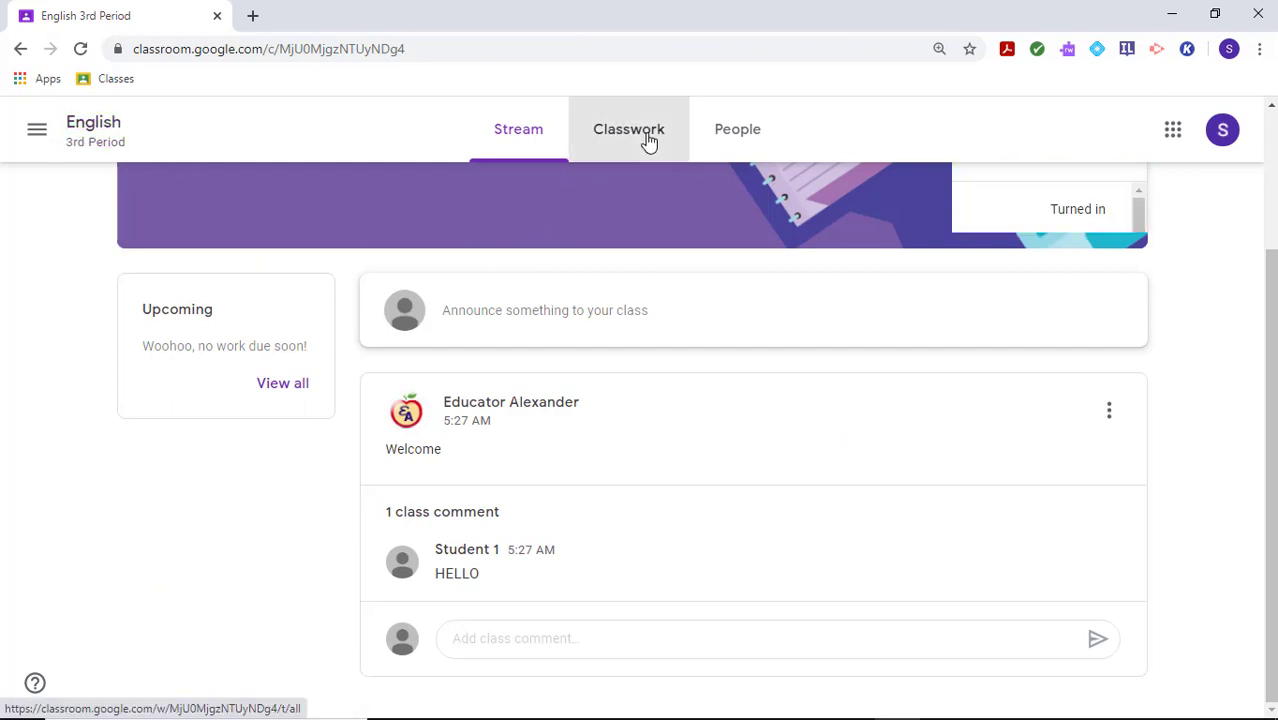
pyautogui.scroll(3, 716, 435)
pyautogui.click(540, 340)
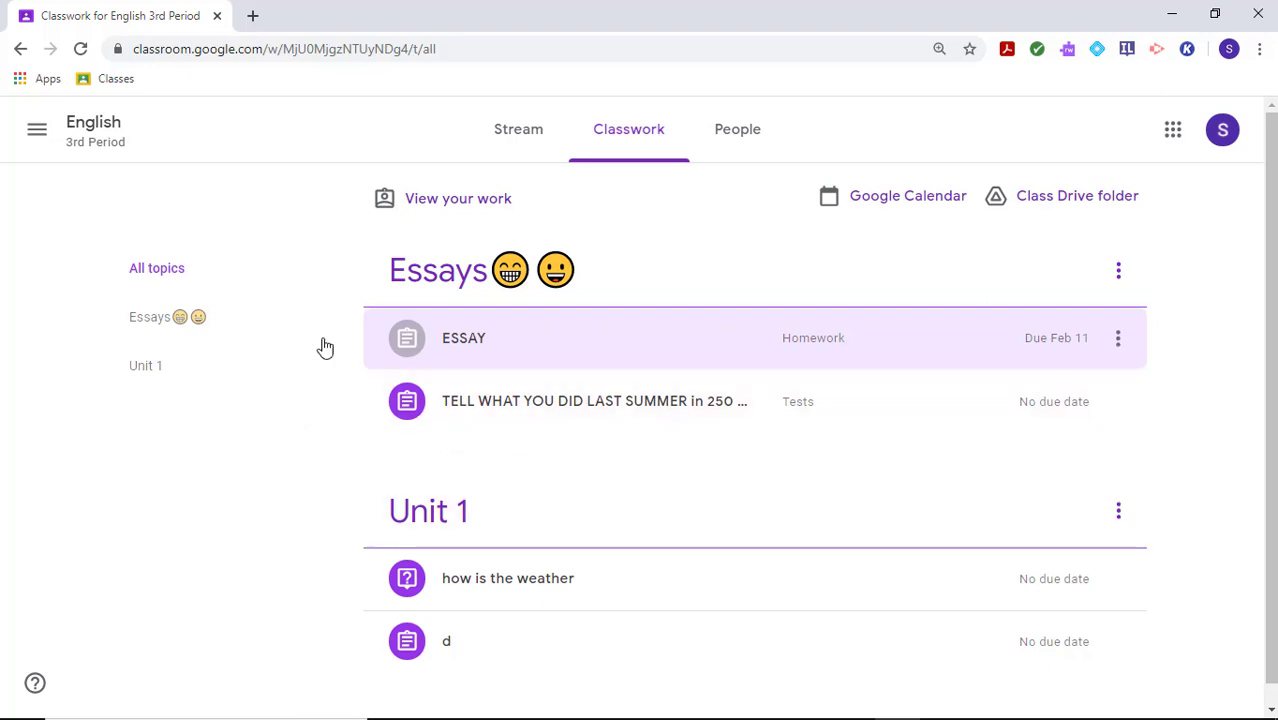
pyautogui.scroll(-1, 260, 487)
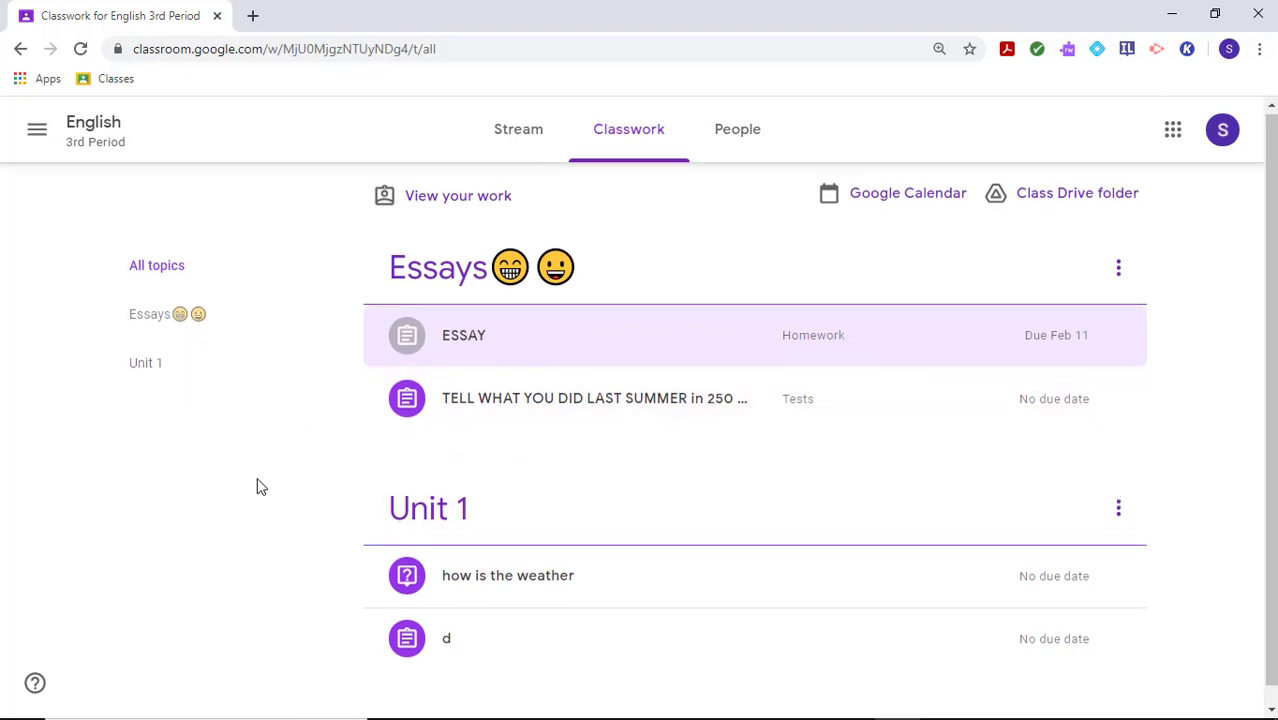
# Open the "how is the weather" question from the student's classwork and post "fine" as a class comment.
pyautogui.click(513, 568)
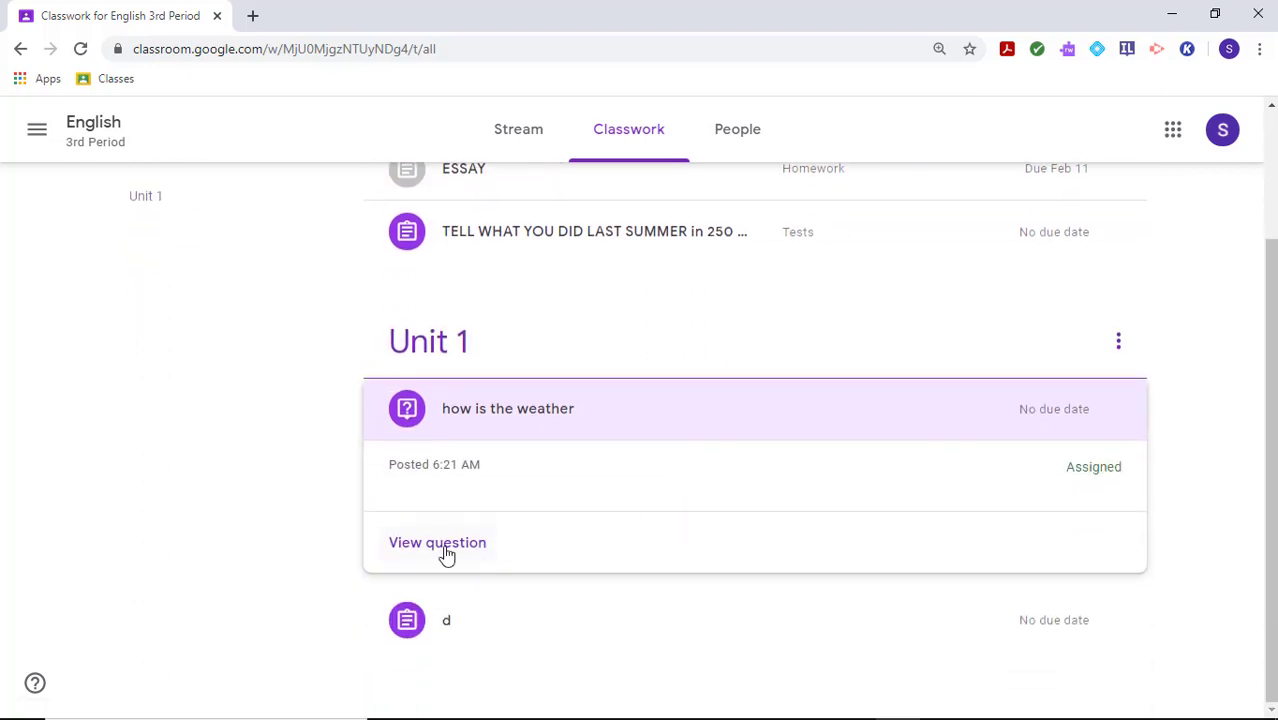
pyautogui.click(428, 551)
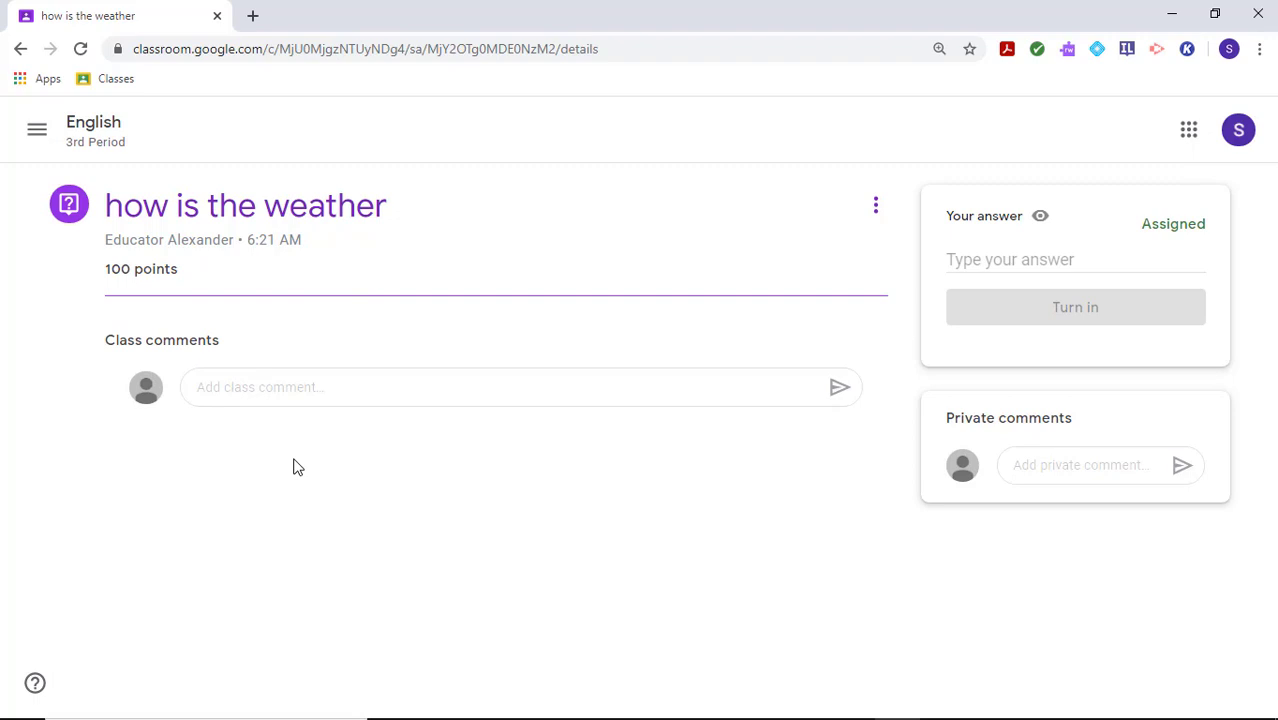
pyautogui.click(268, 389)
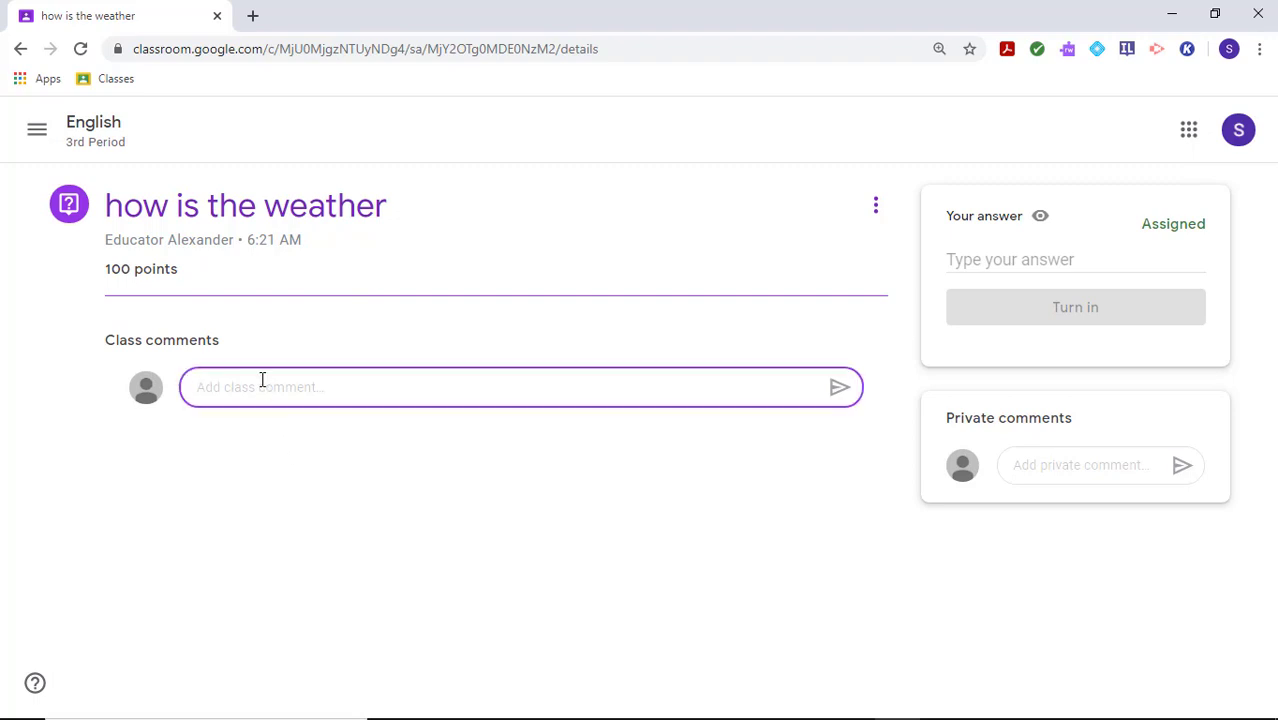
pyautogui.write('t')
pyautogui.write('in')
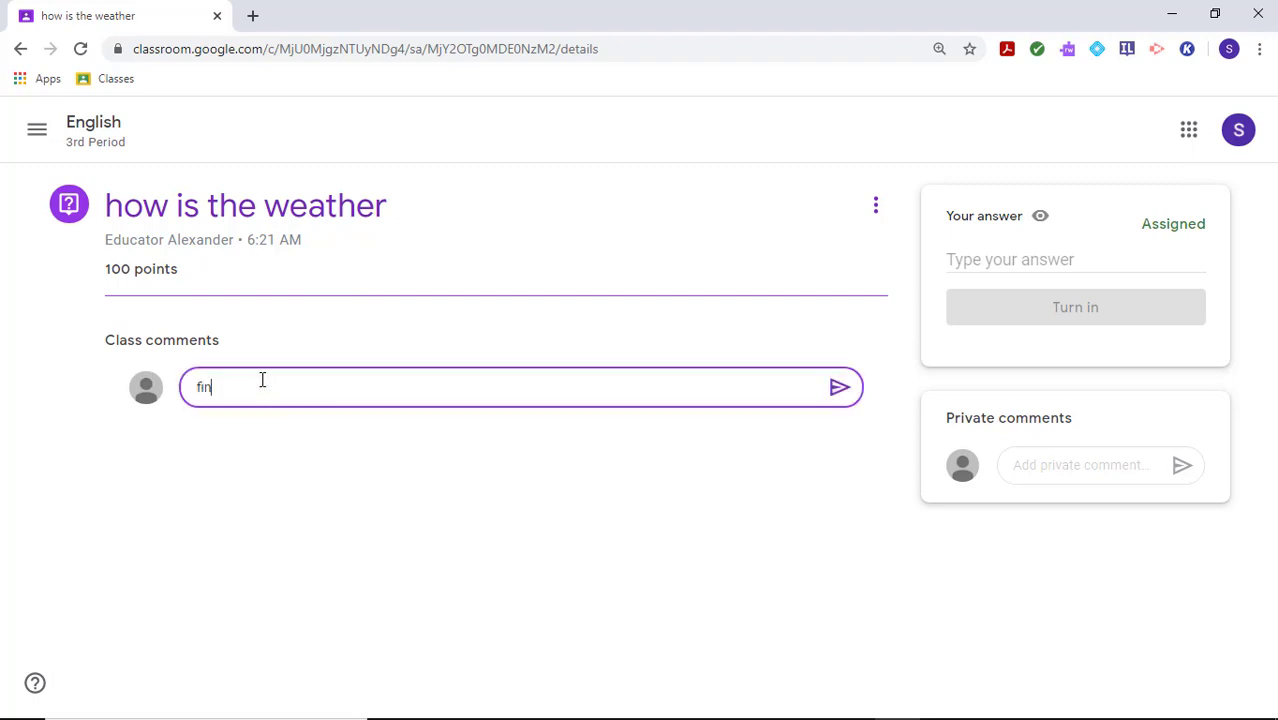
pyautogui.write('e')
pyautogui.click(840, 389)
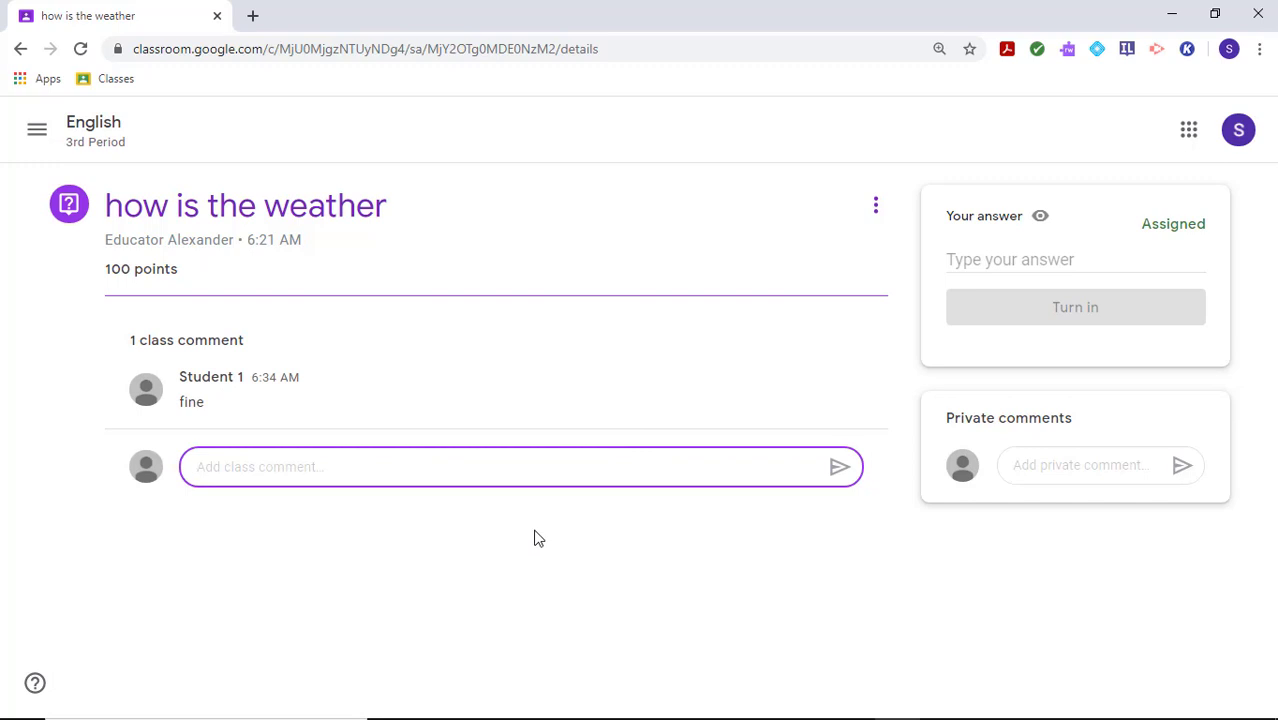
pyautogui.click(137, 340)
pyautogui.moveTo(148, 340); pyautogui.dragTo(268, 345)
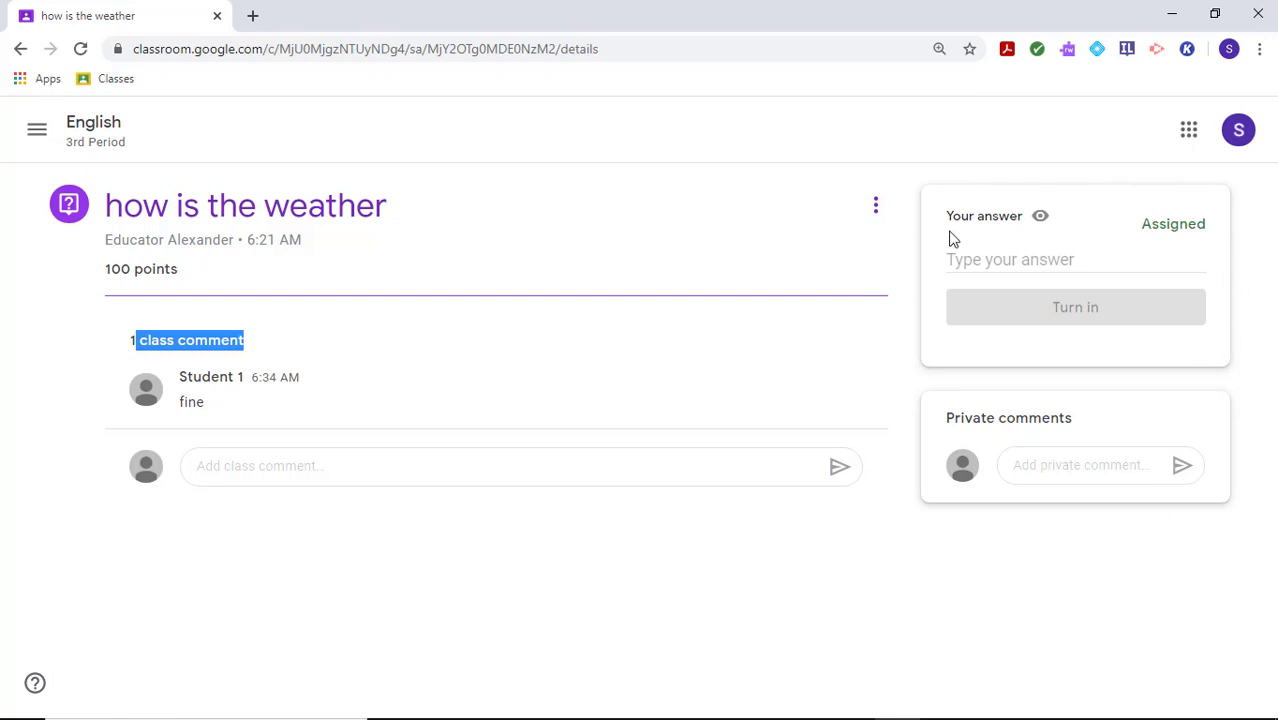
# Turn in "fine" as the student's answer to the question and look at the classmate answers before returning to it.
pyautogui.moveTo(934, 214); pyautogui.dragTo(992, 252)
pyautogui.click(990, 253)
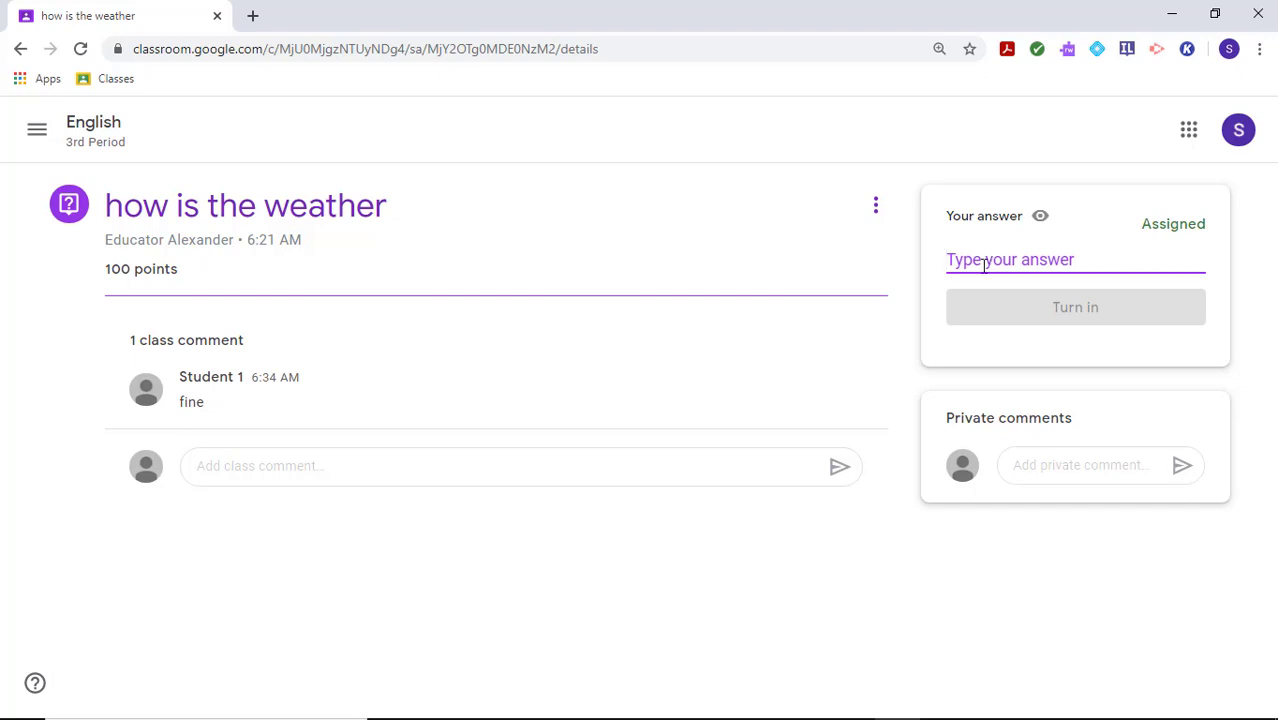
pyautogui.write('fin')
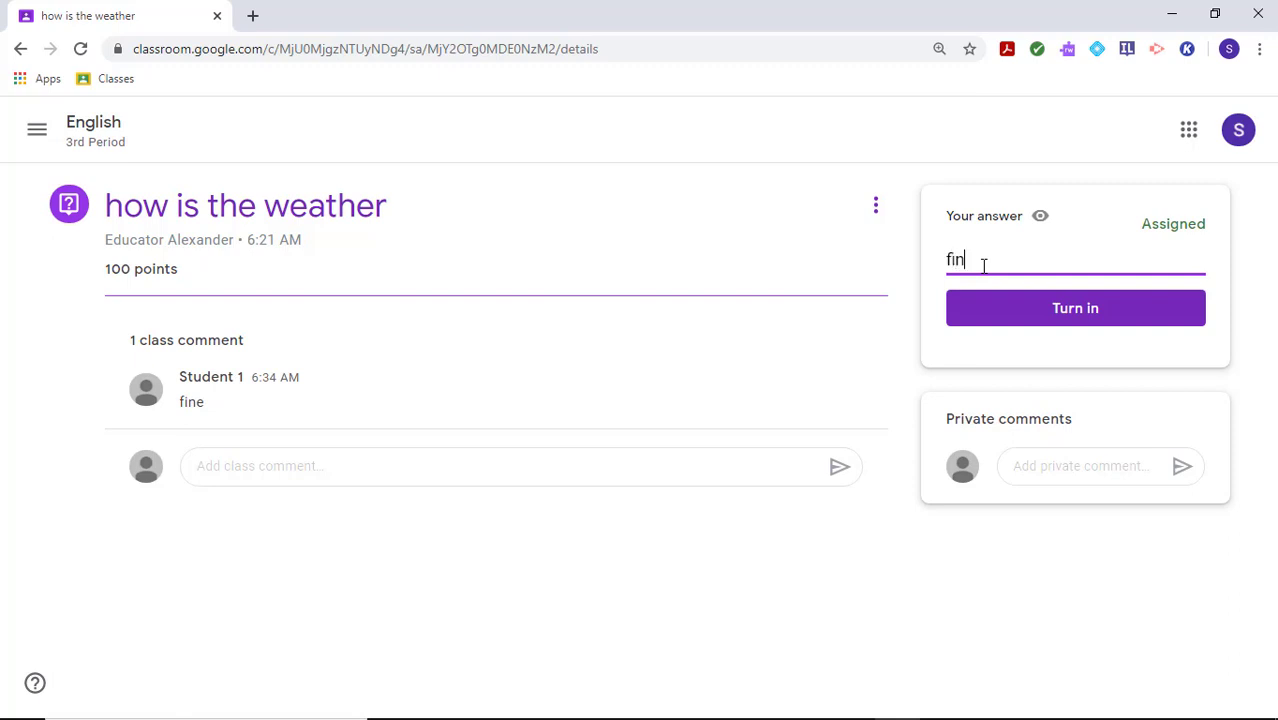
pyautogui.write('e')
pyautogui.click(1058, 320)
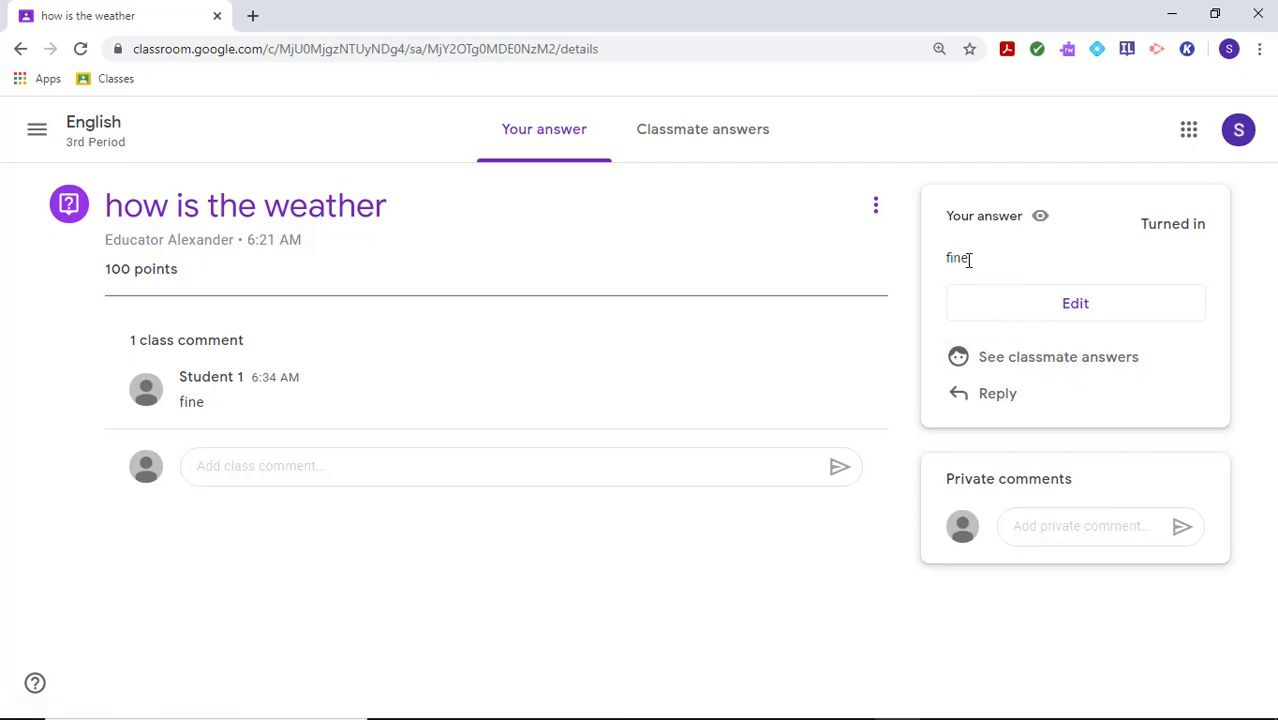
pyautogui.click(1041, 366)
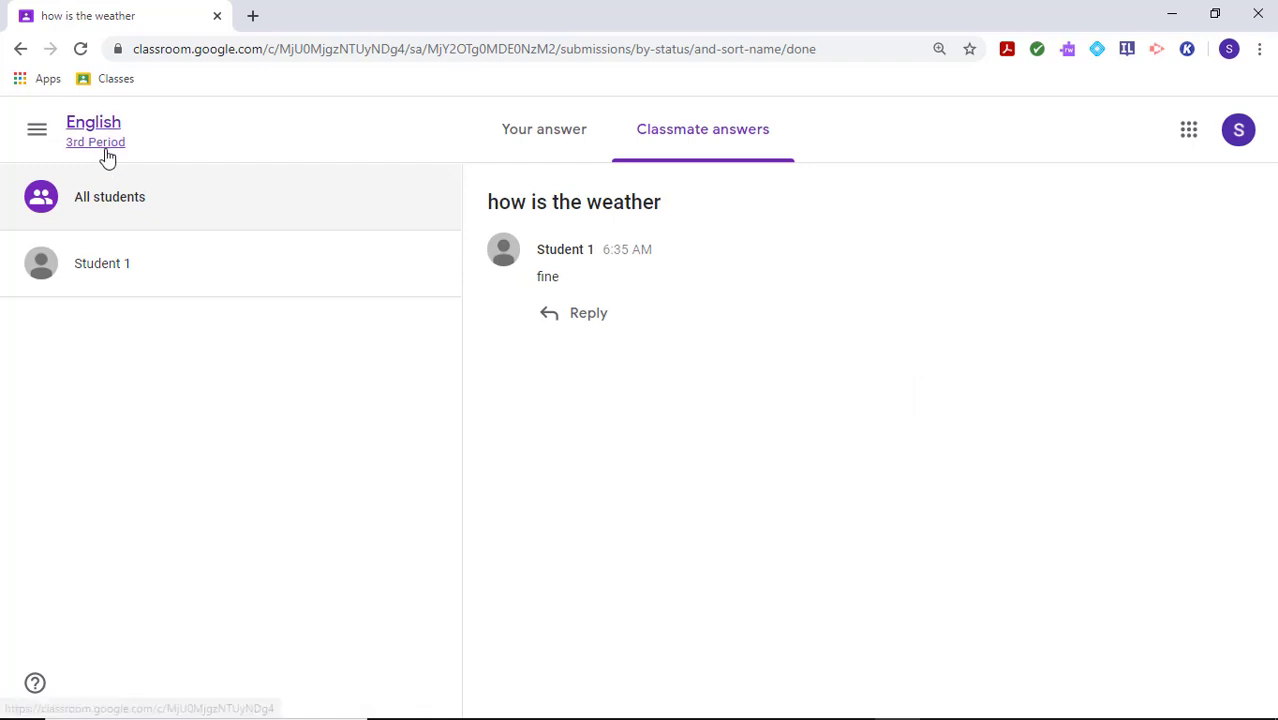
pyautogui.click(560, 143)
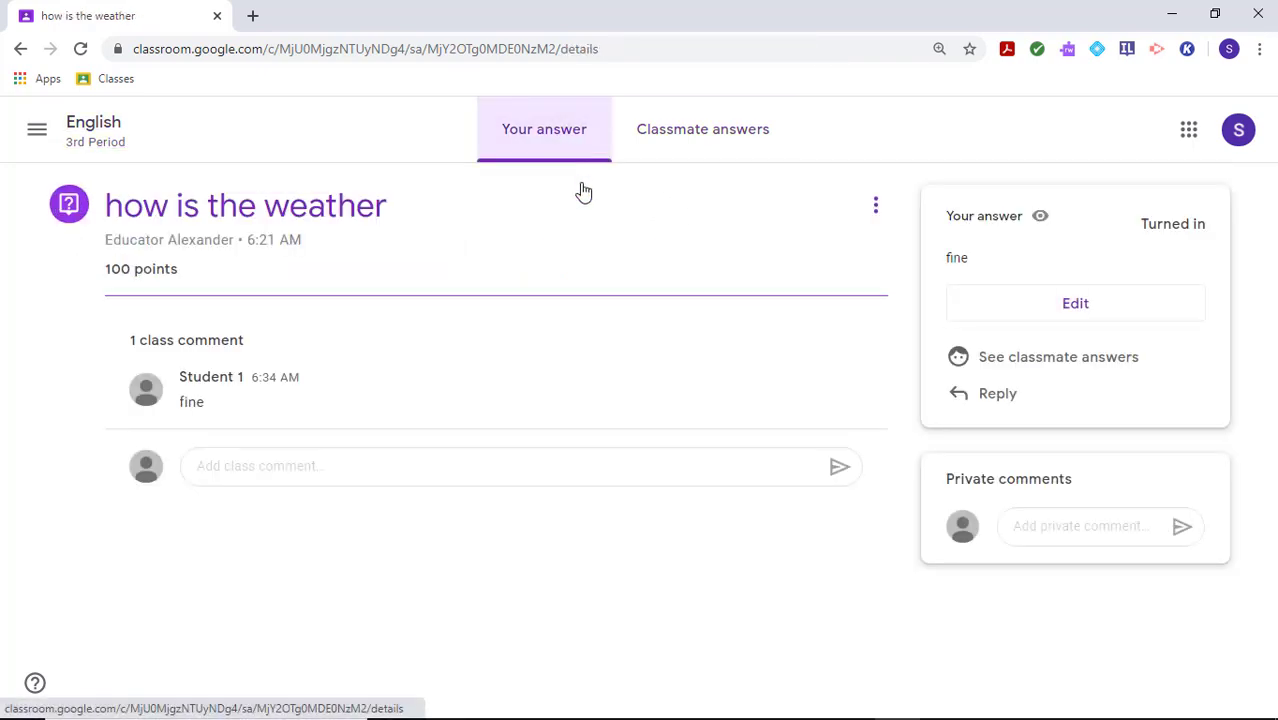
# Edit the submitted answer to read "fine great" and turn it in again.
pyautogui.click(1066, 300)
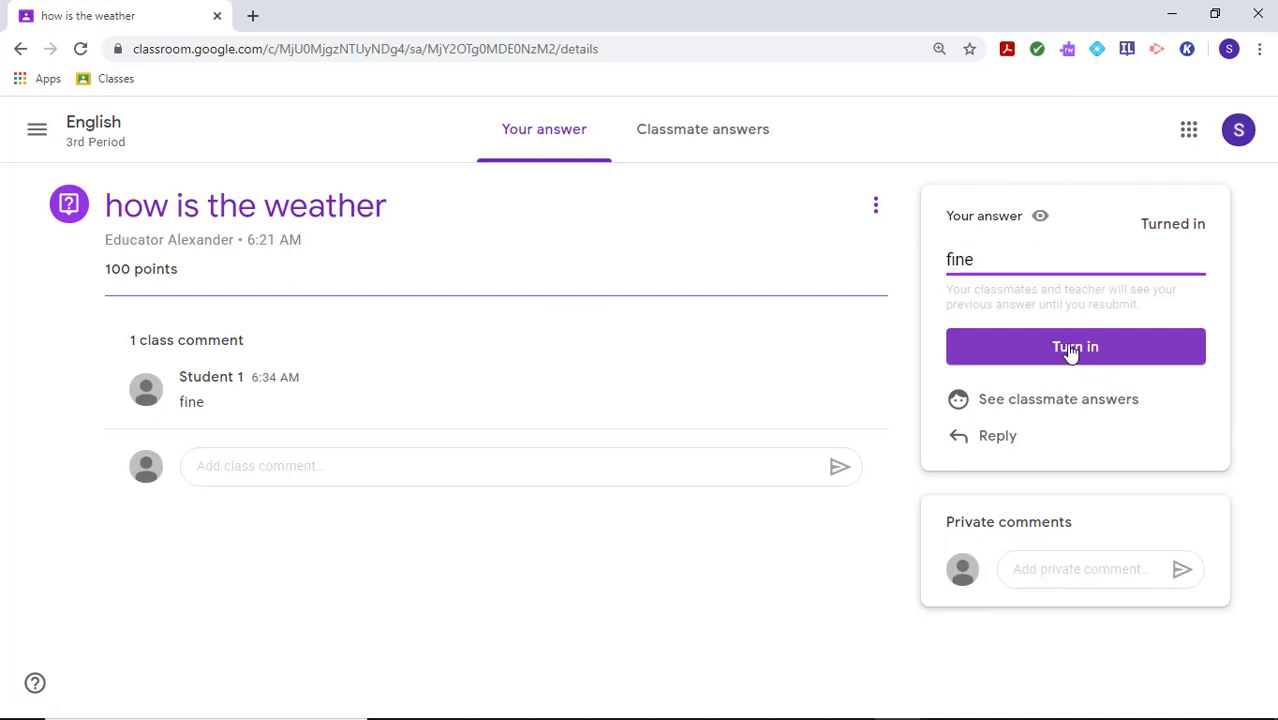
pyautogui.moveTo(980, 257); pyautogui.dragTo(949, 259)
pyautogui.click(1080, 356)
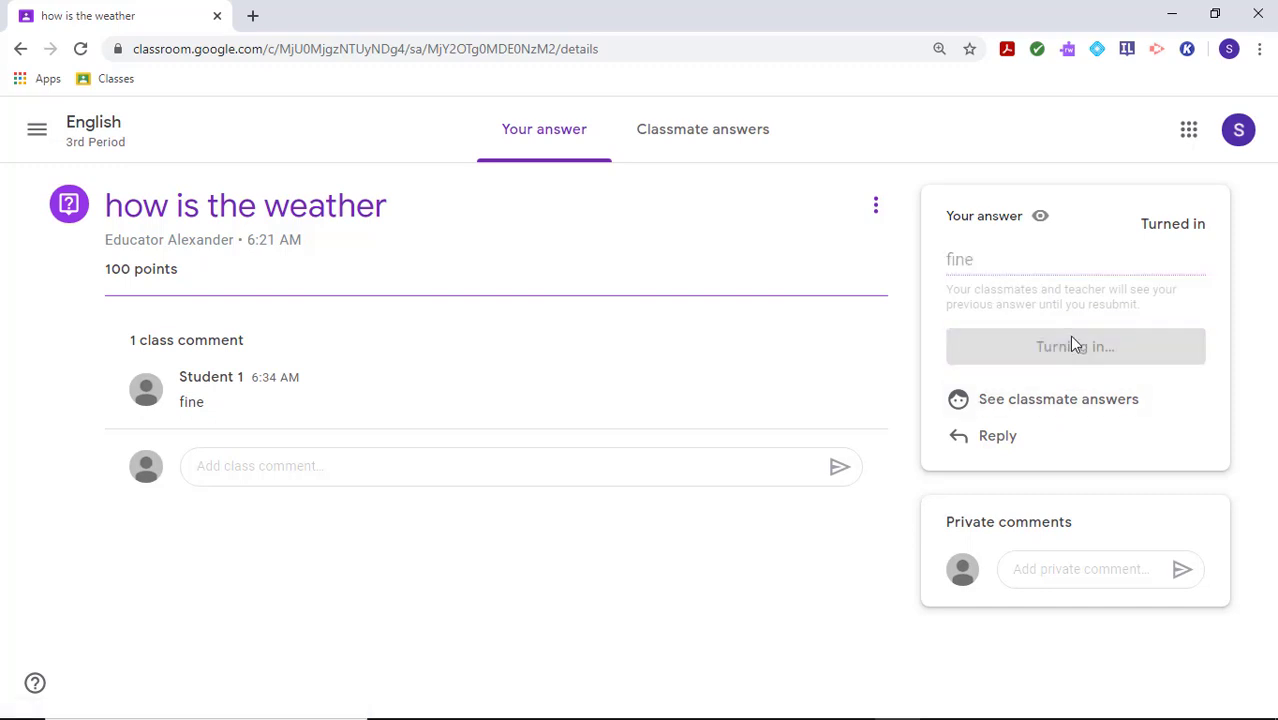
pyautogui.click(1072, 304)
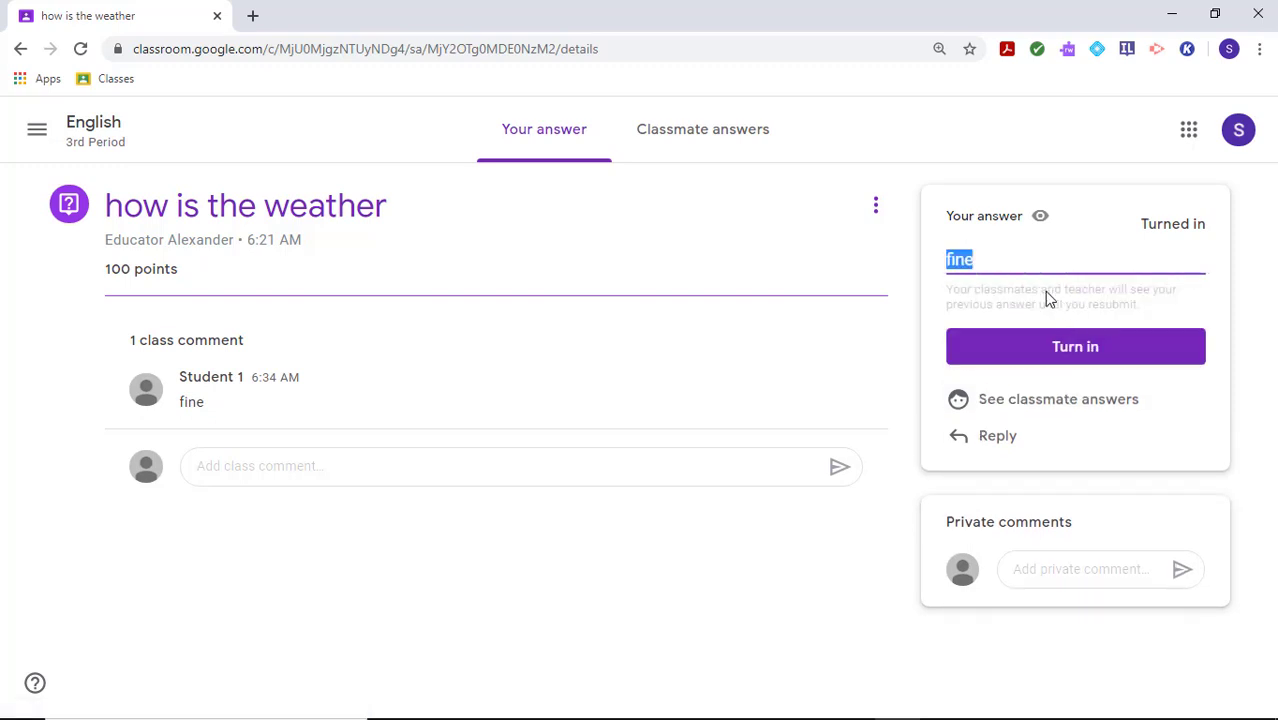
pyautogui.click(985, 262)
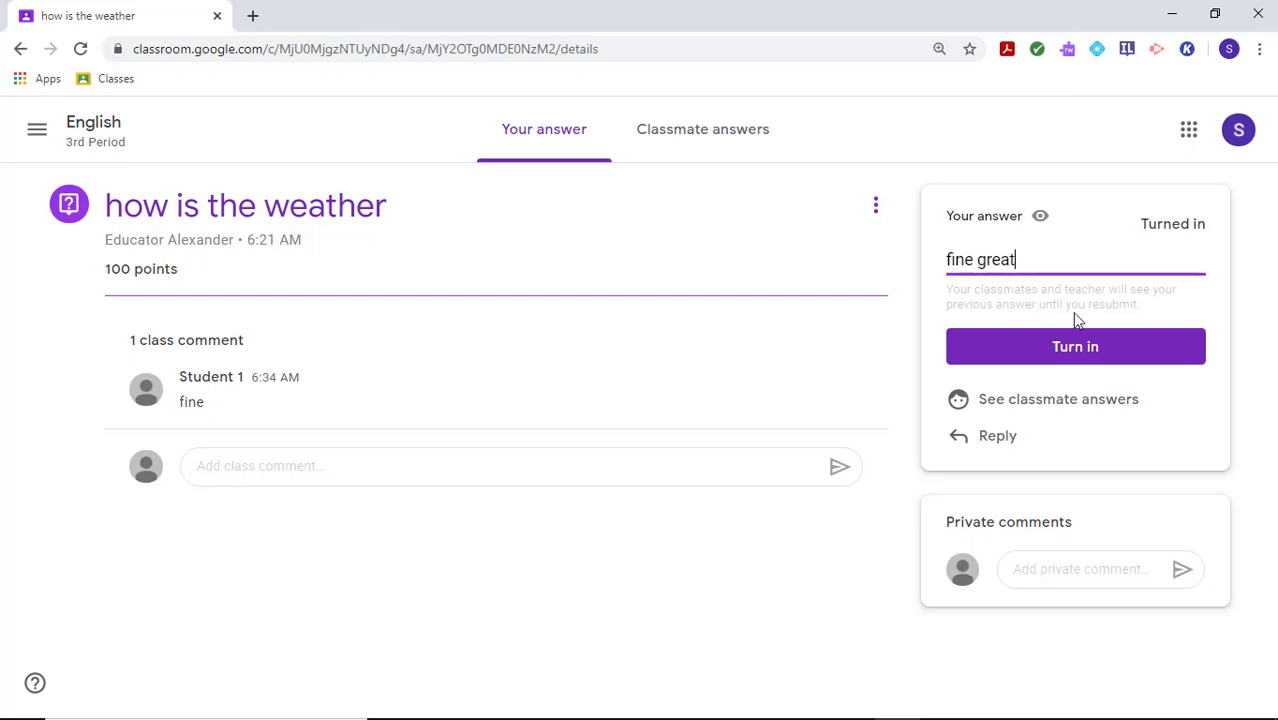
pyautogui.click(1068, 345)
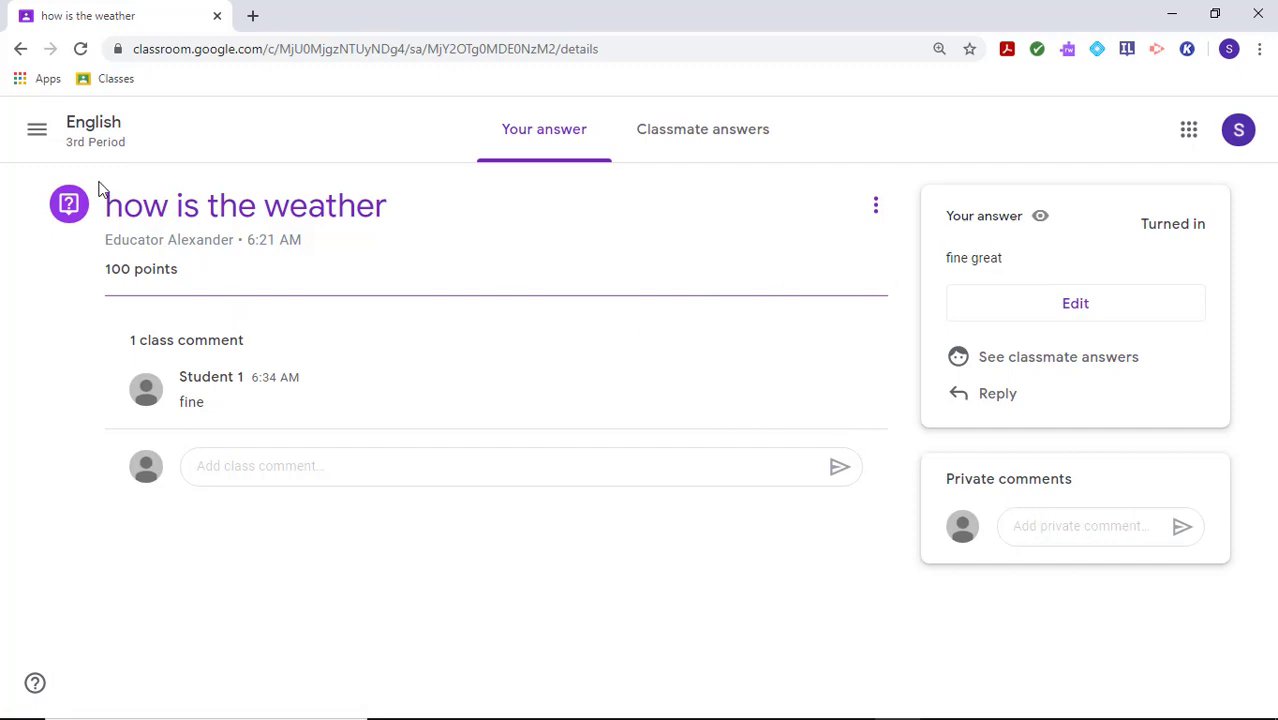
# Return to the student's classwork, open the "TELL WHAT YOU DID LAST SUMMER in 250 words" assignment and read its instruction.
pyautogui.click(94, 137)
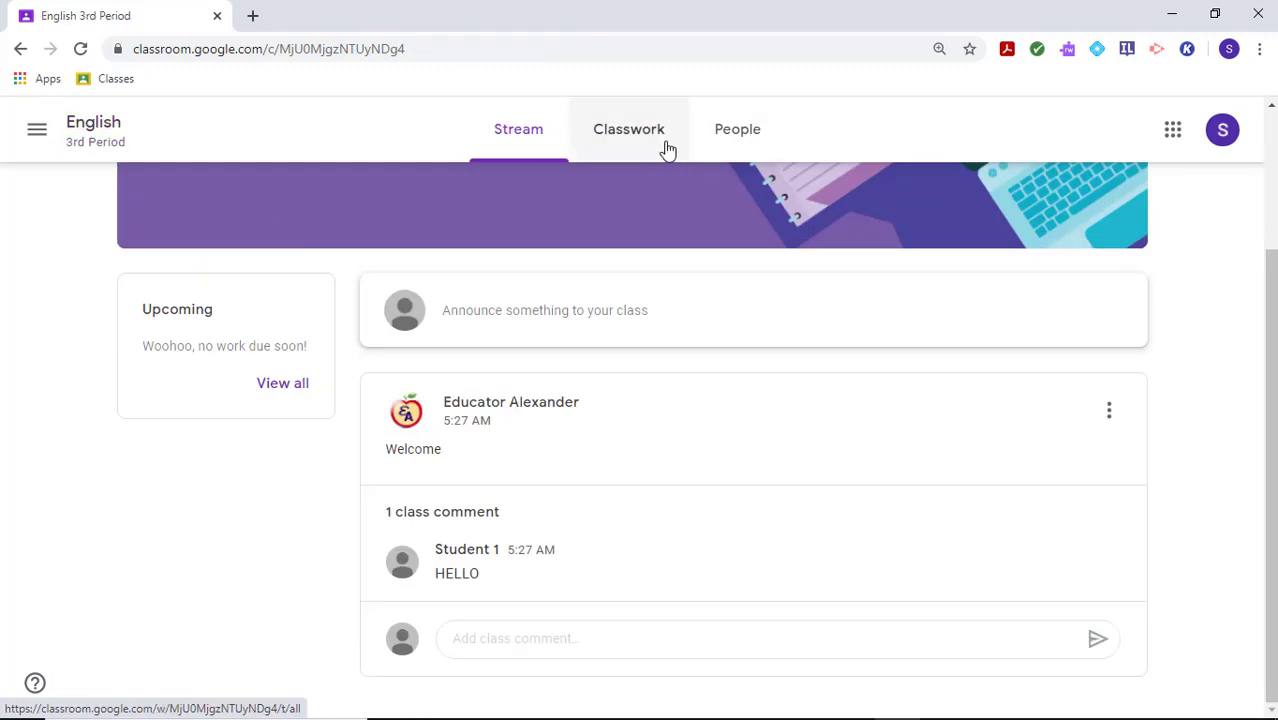
pyautogui.click(668, 148)
pyautogui.click(513, 440)
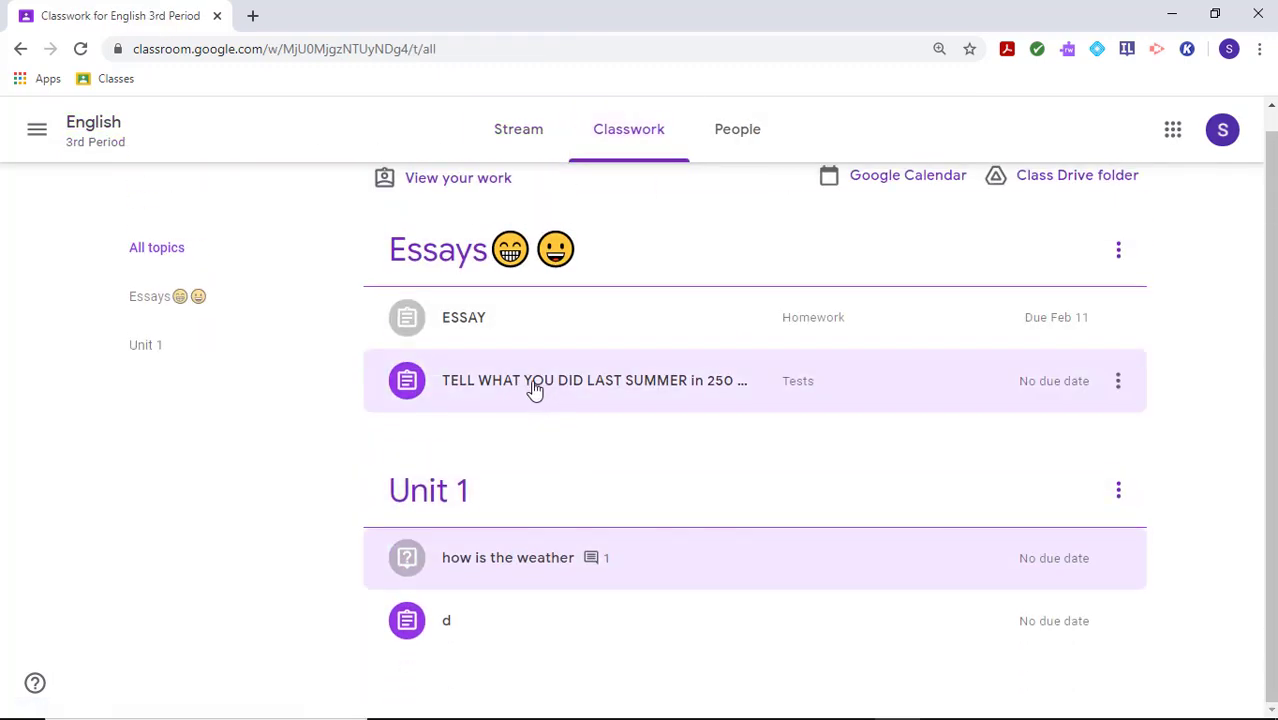
pyautogui.click(535, 390)
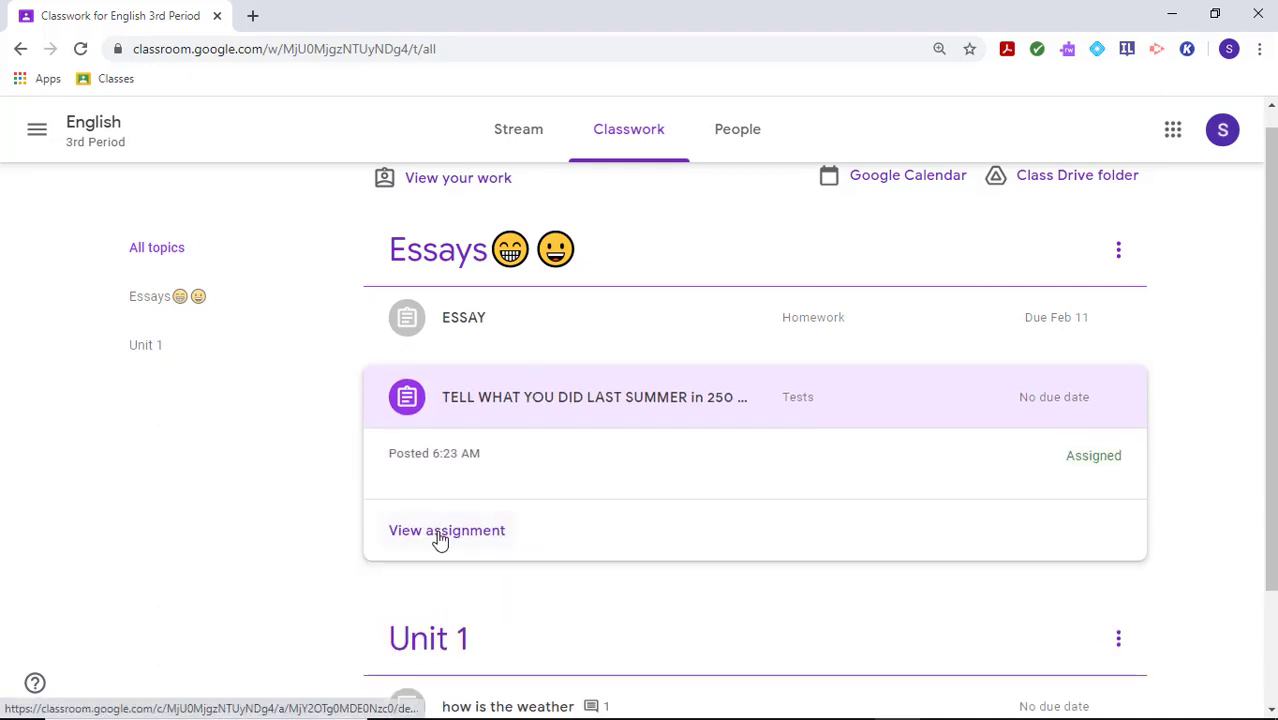
pyautogui.click(440, 536)
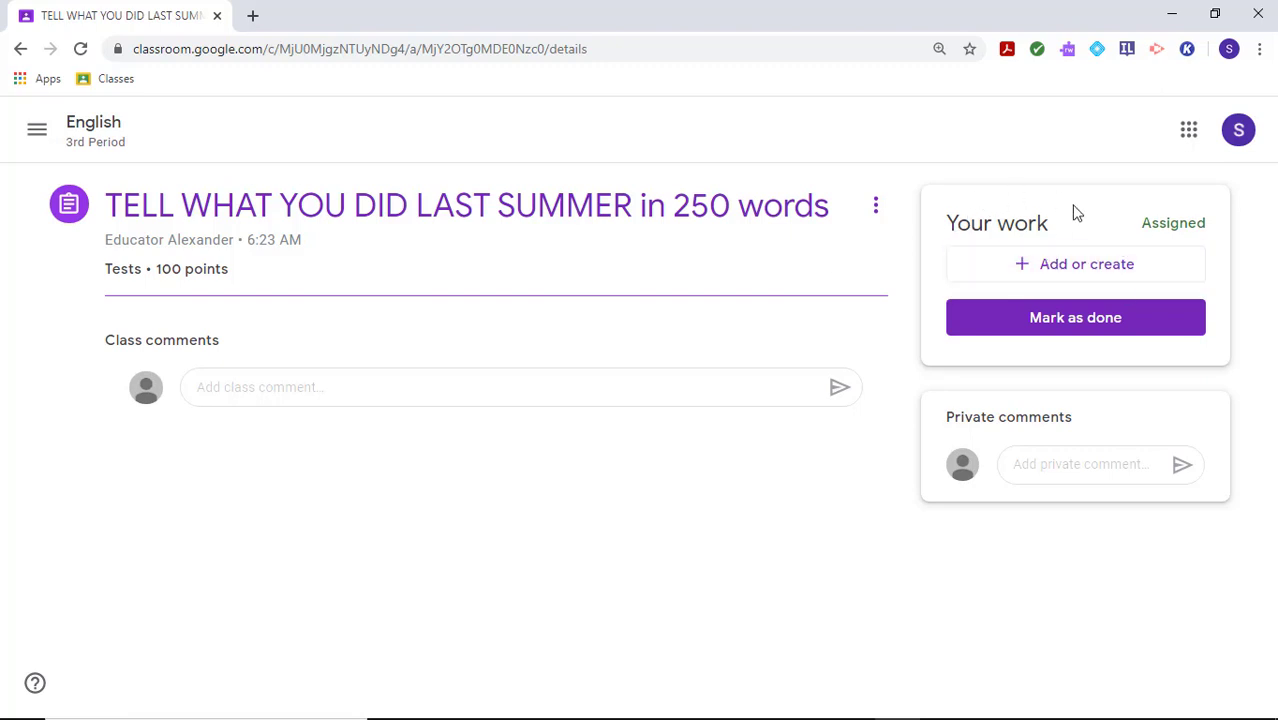
pyautogui.moveTo(160, 205); pyautogui.dragTo(868, 305)
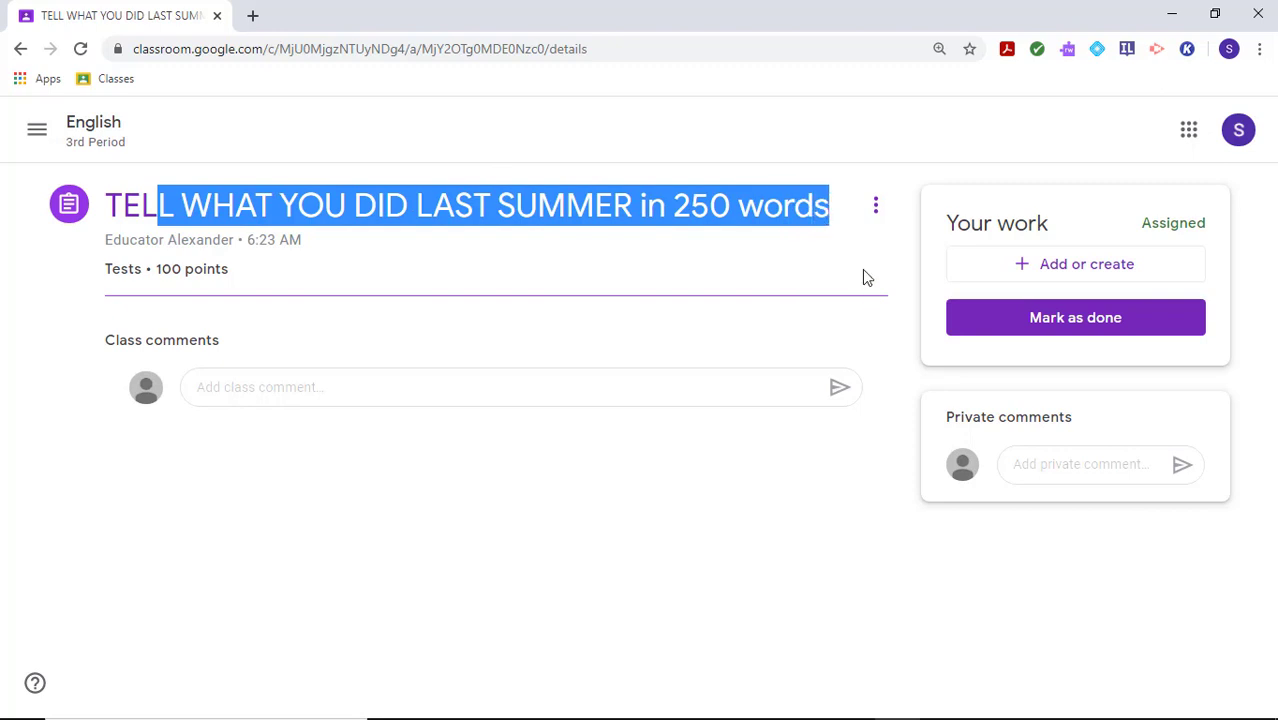
pyautogui.click(864, 270)
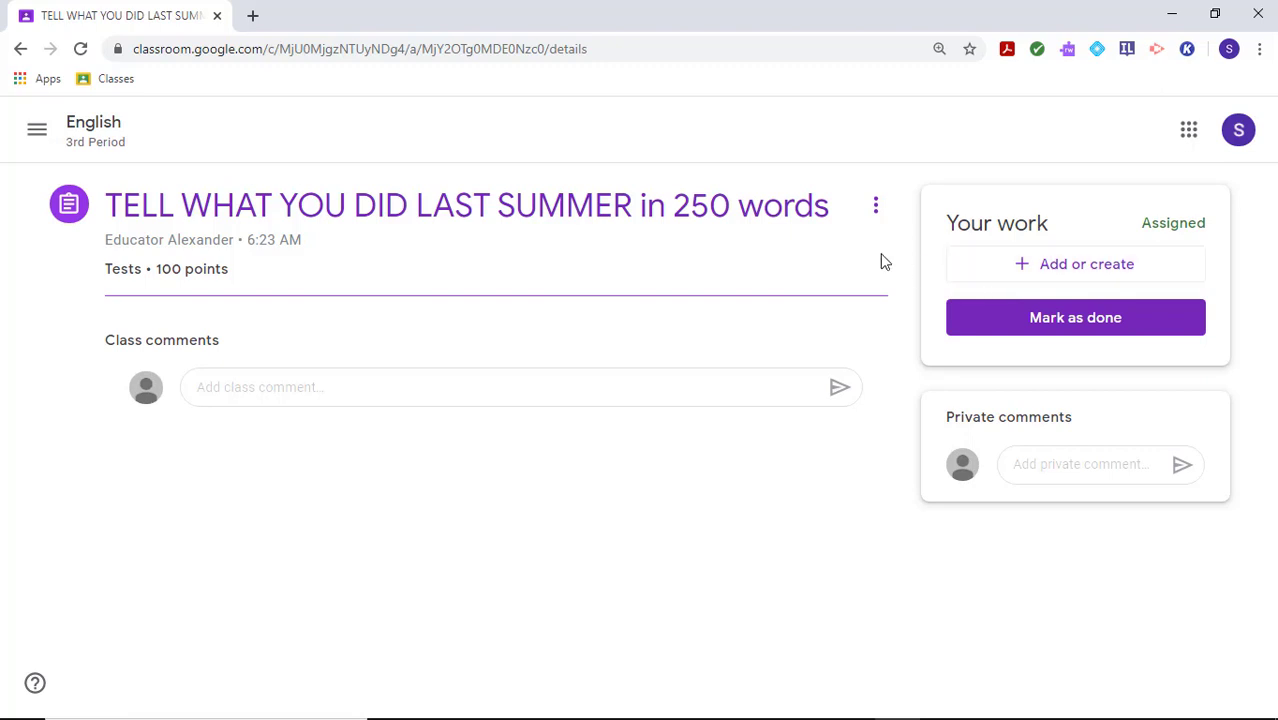
pyautogui.moveTo(183, 207); pyautogui.dragTo(845, 222)
pyautogui.click(857, 277)
# Attach a new Google Docs document containing "dfdfdsfsdfdfsdfsdfsd" to the summer assignment and turn it in.
pyautogui.click(1077, 270)
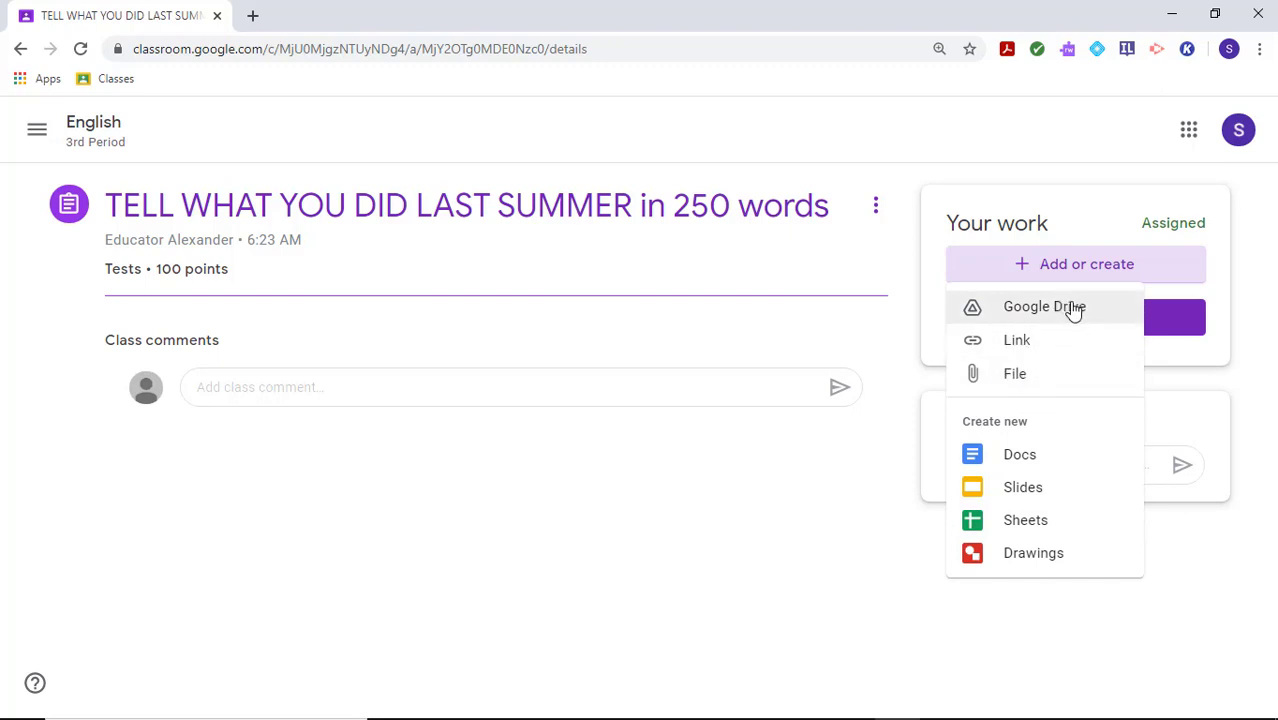
pyautogui.click(1015, 458)
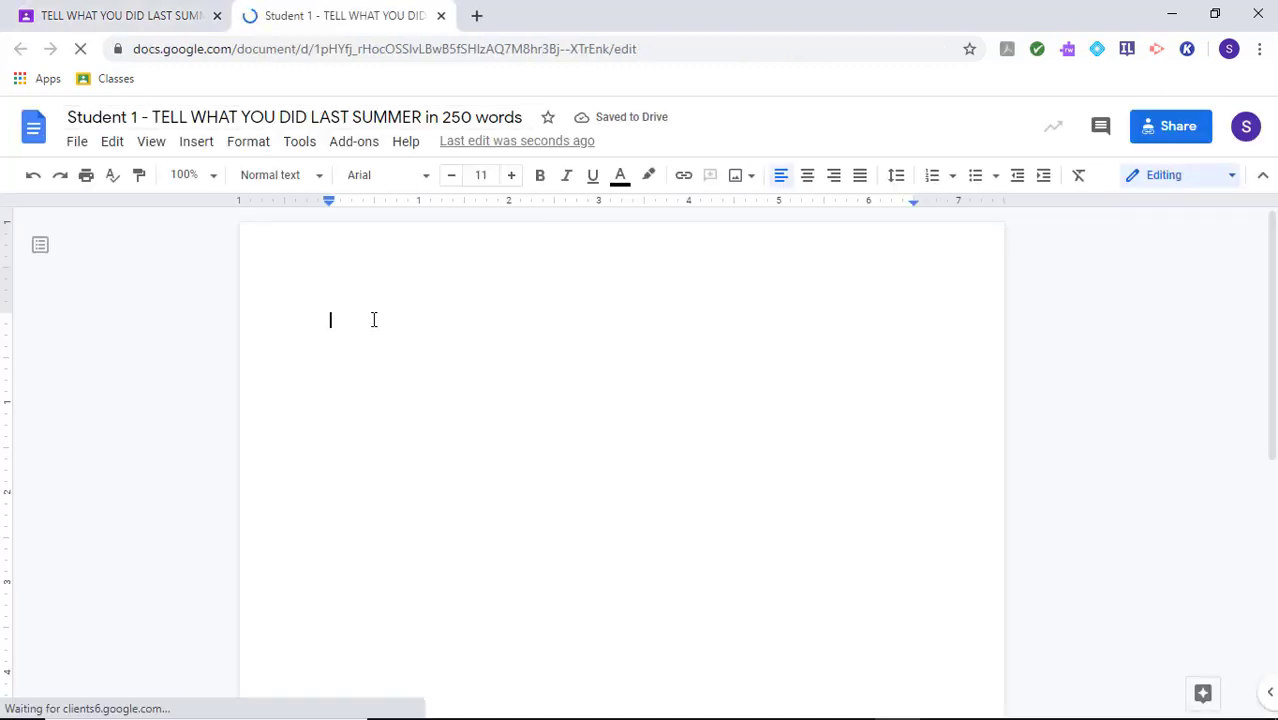
pyautogui.write('dfdfdsfsdfdfsdfsd')
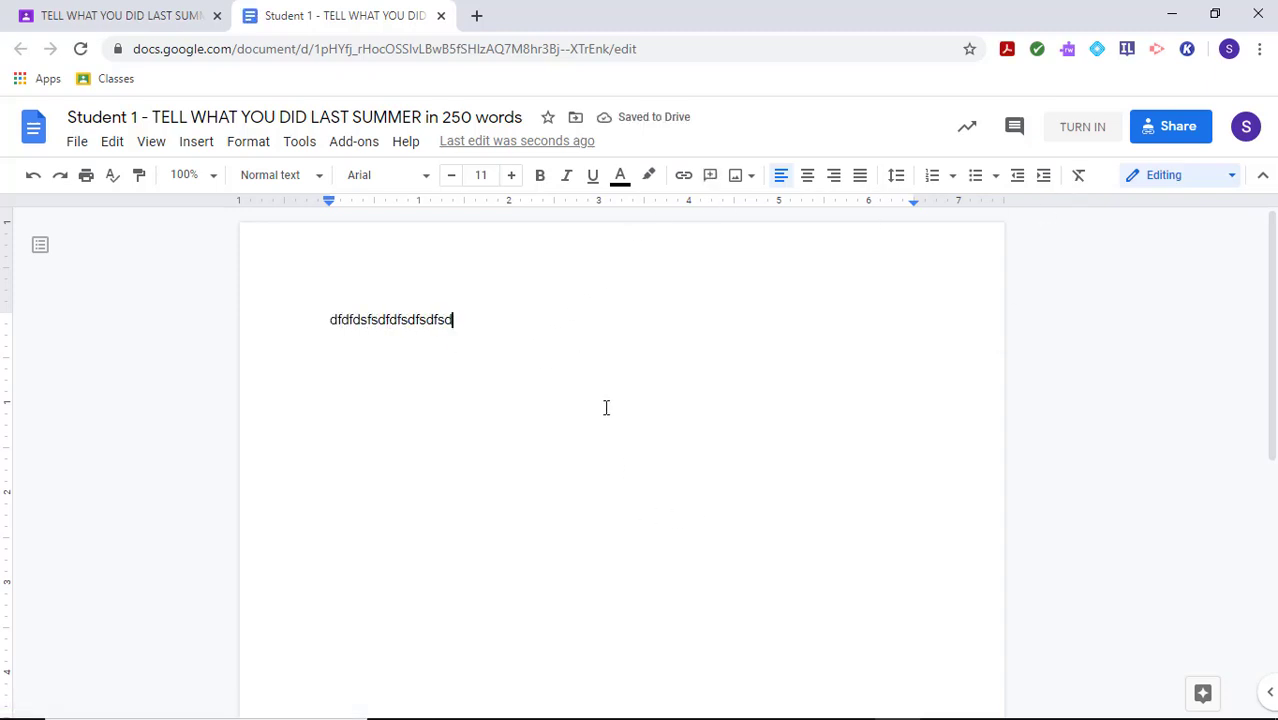
pyautogui.click(441, 16)
pyautogui.click(1053, 398)
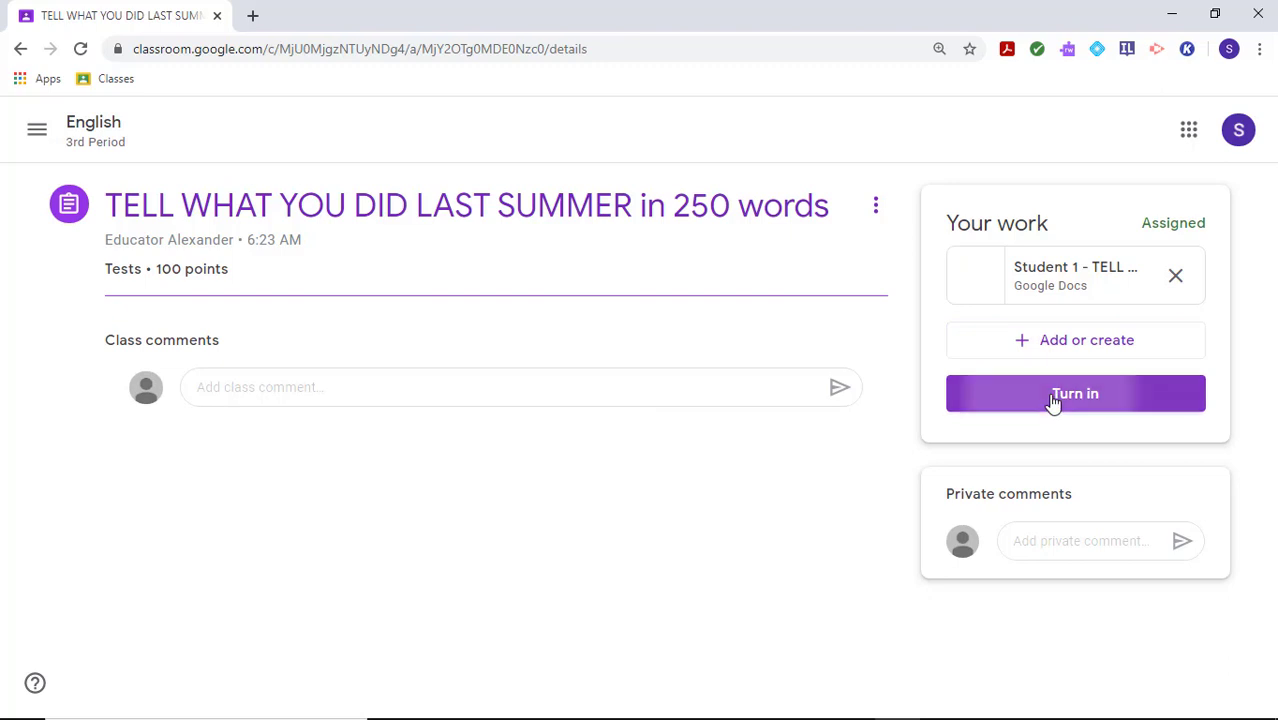
pyautogui.click(907, 493)
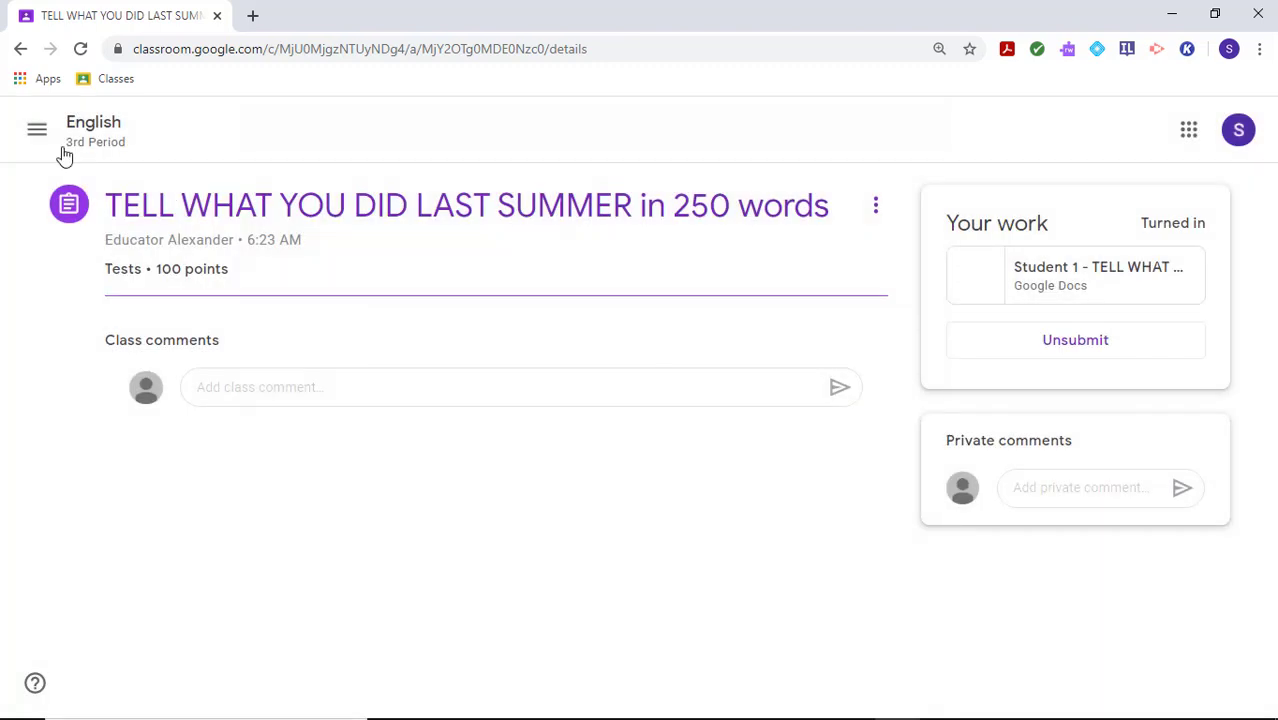
# Check the summer assignment's status in the student's classwork and open the details of the ESSAY assignment.
pyautogui.click(99, 135)
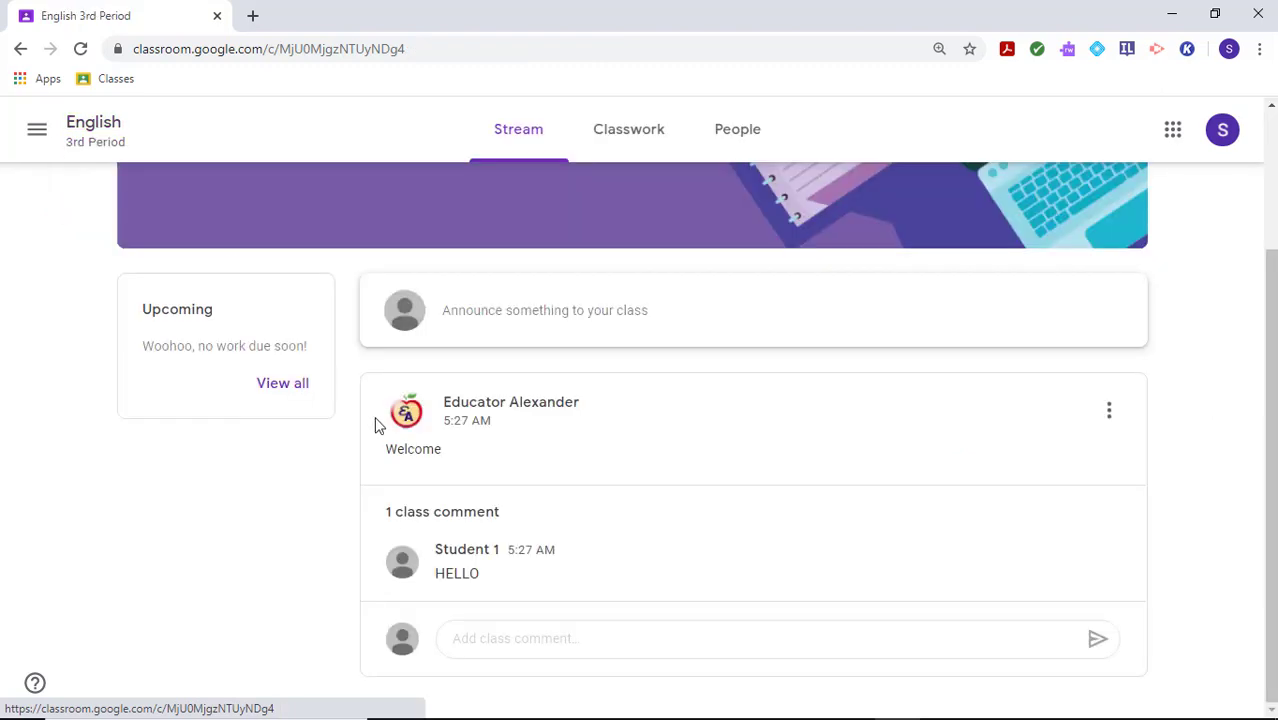
pyautogui.click(614, 131)
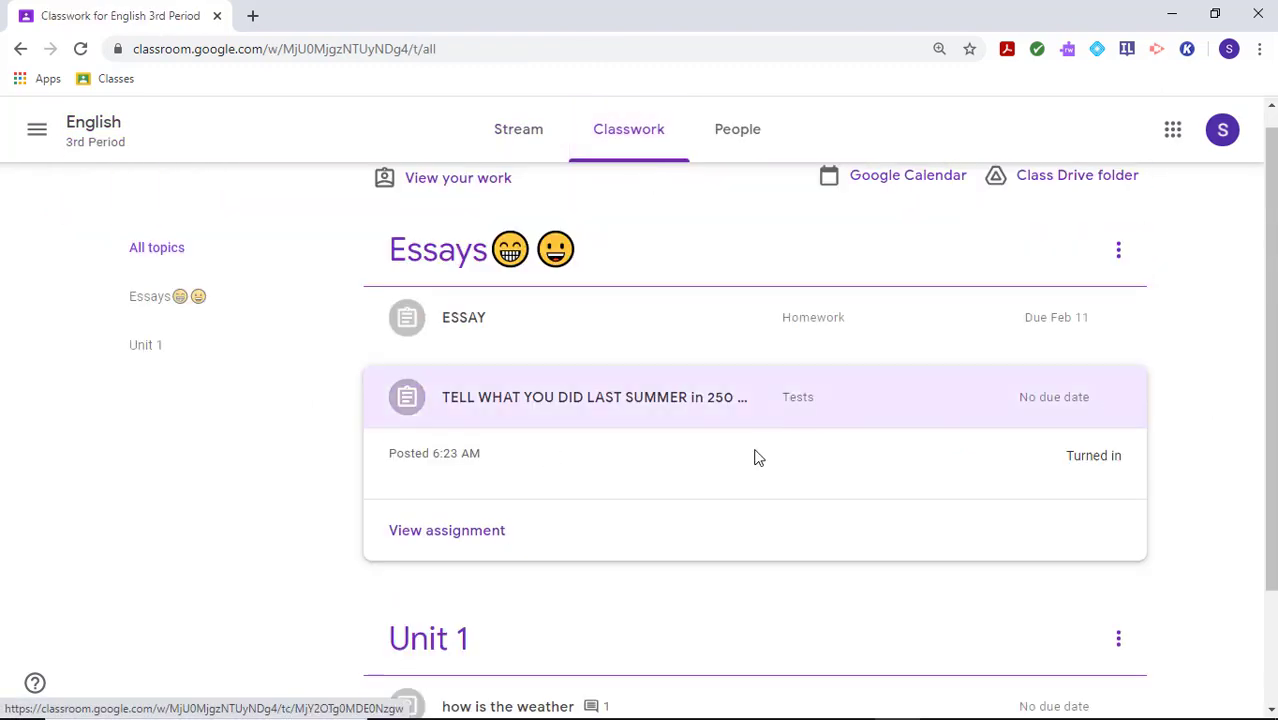
pyautogui.click(557, 418)
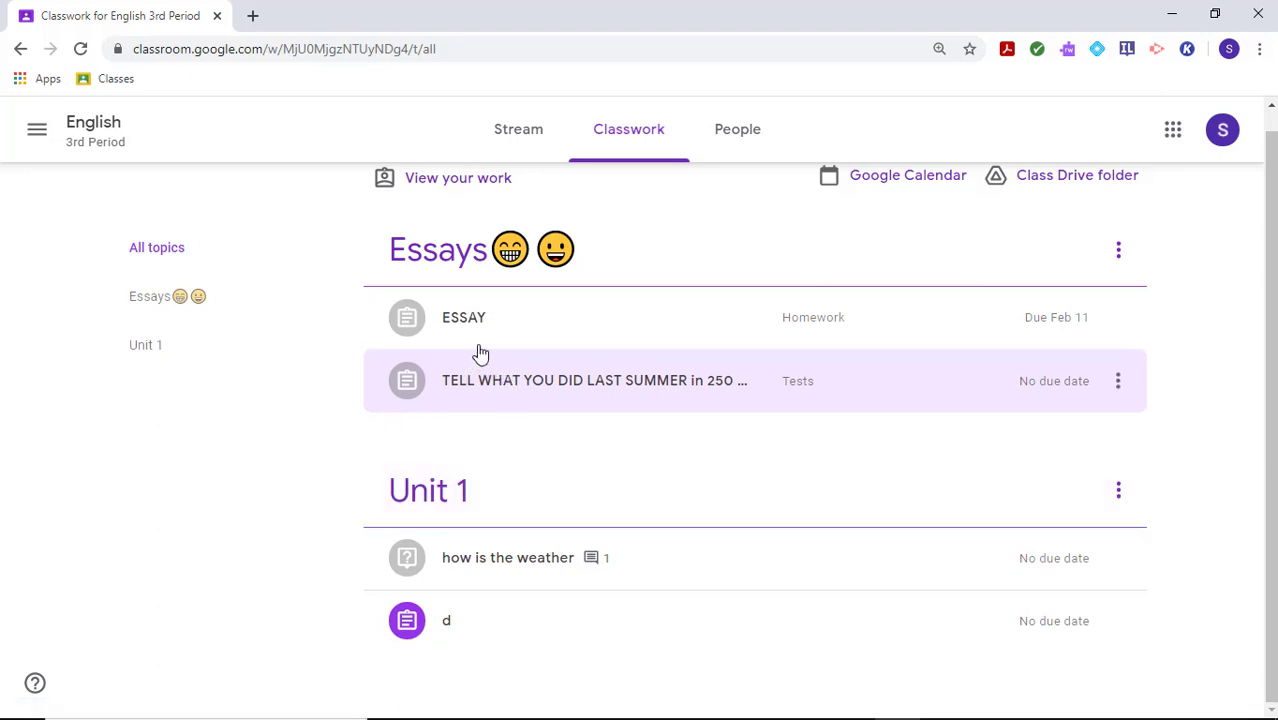
pyautogui.click(503, 321)
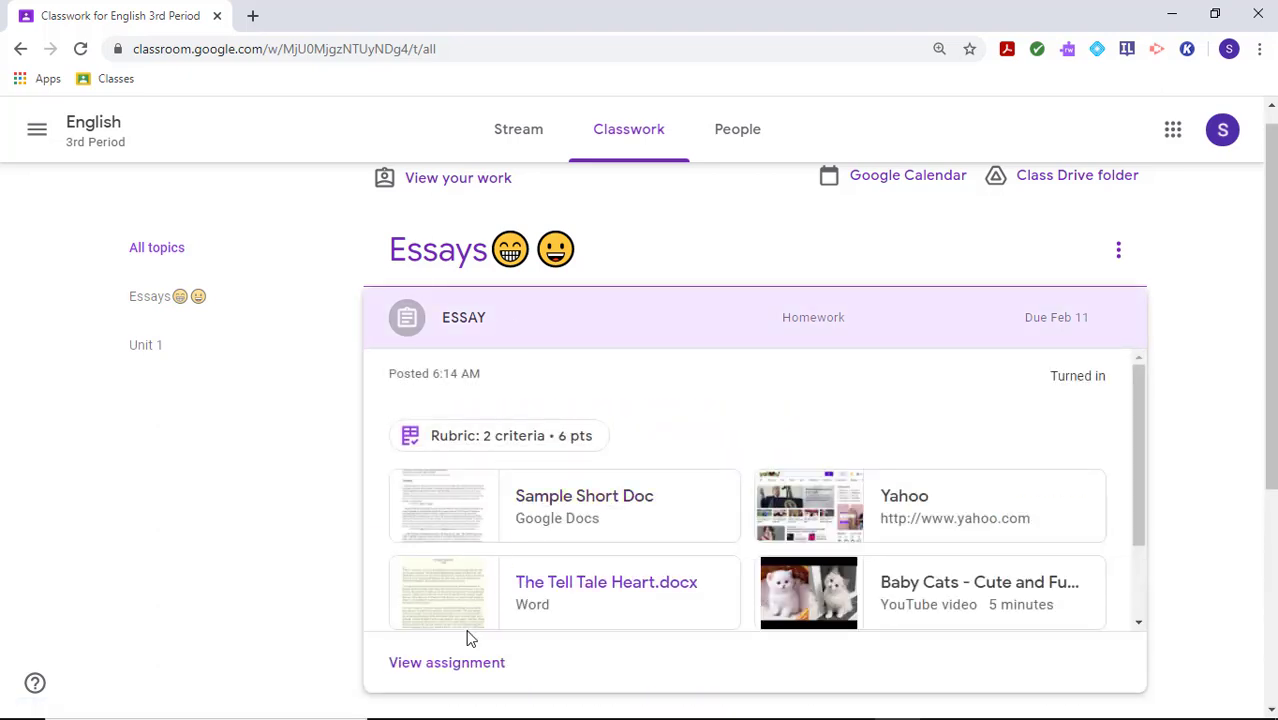
pyautogui.click(474, 662)
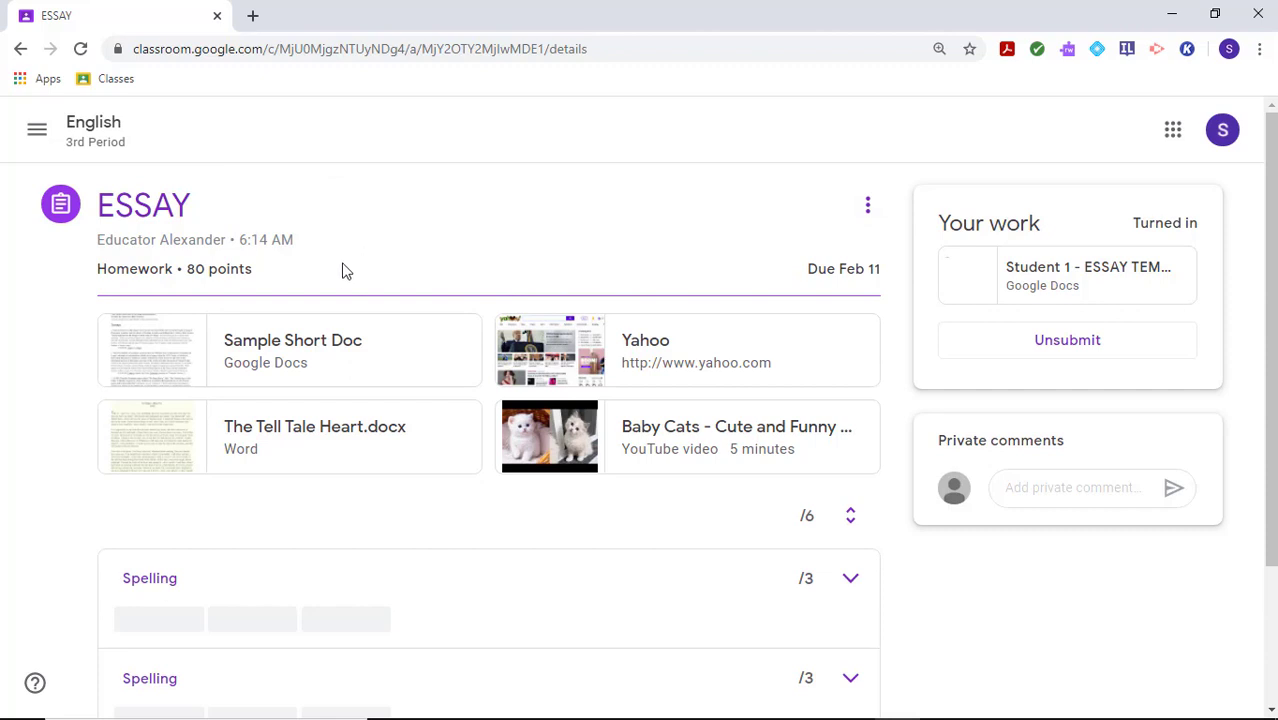
# Switch to the teacher's browser profile and open the English class gradebook.
pyautogui.click(1229, 50)
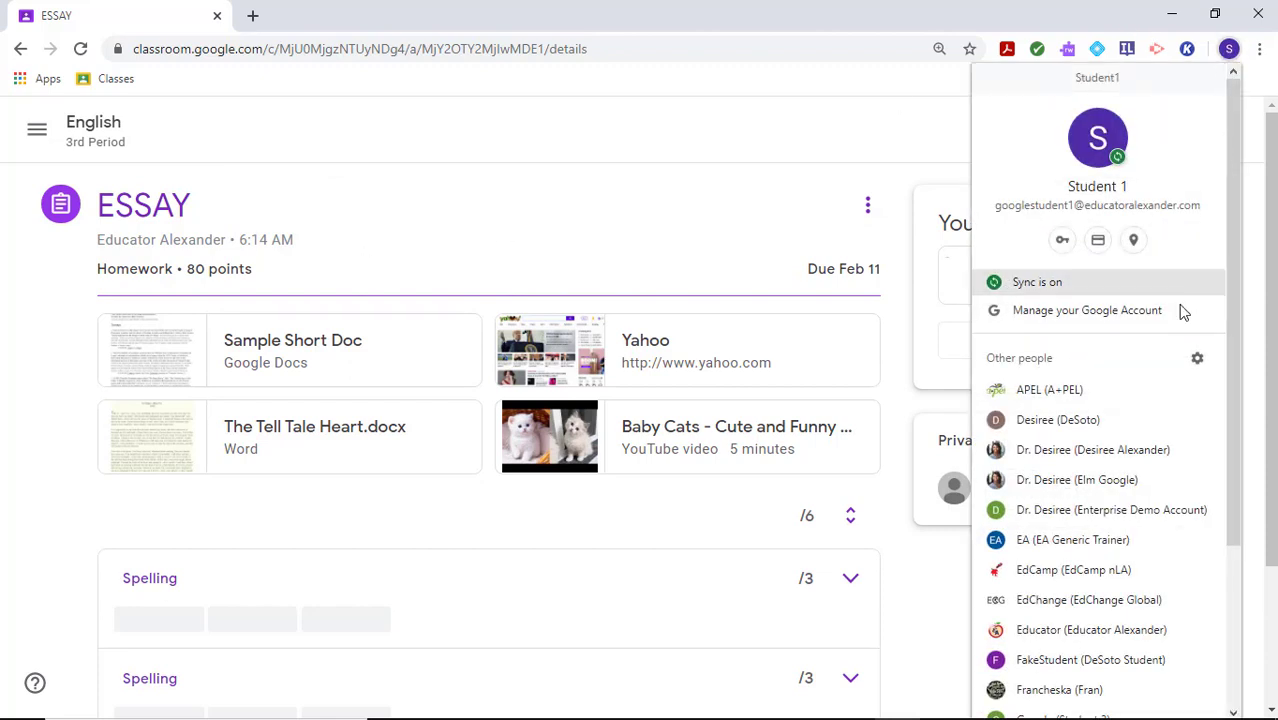
pyautogui.scroll(-1, 1117, 556)
pyautogui.click(1110, 524)
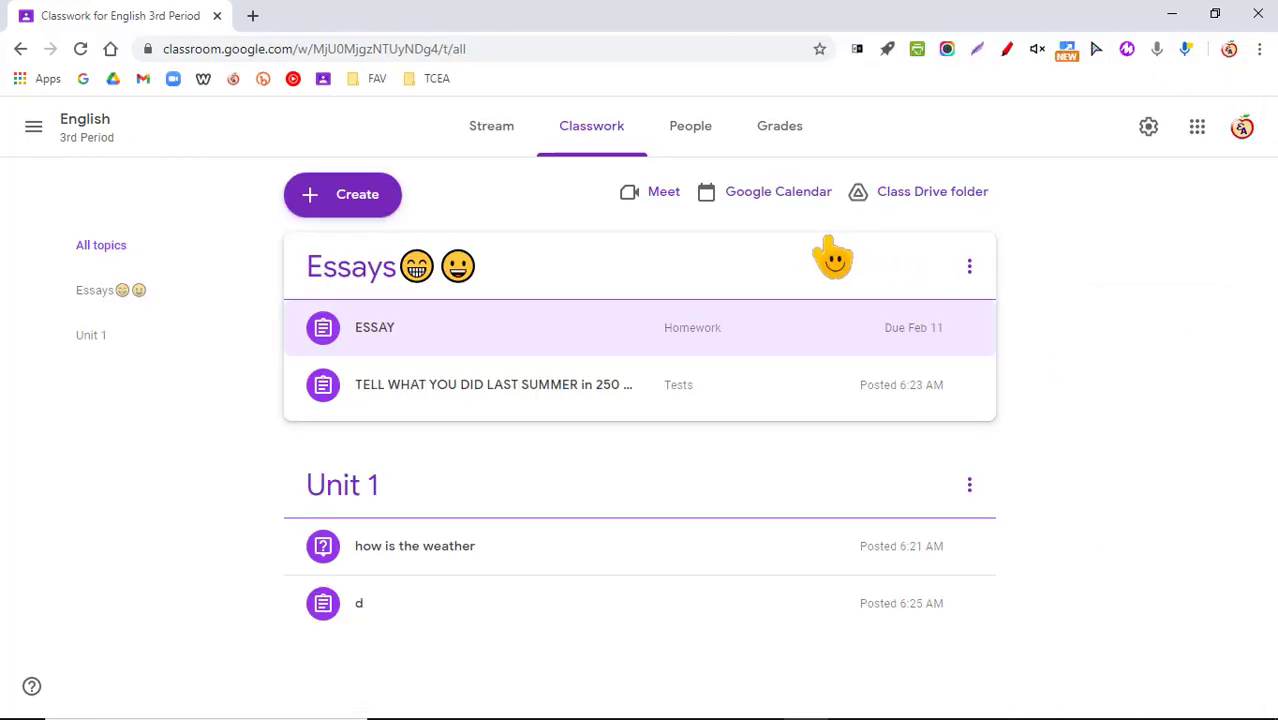
pyautogui.click(783, 133)
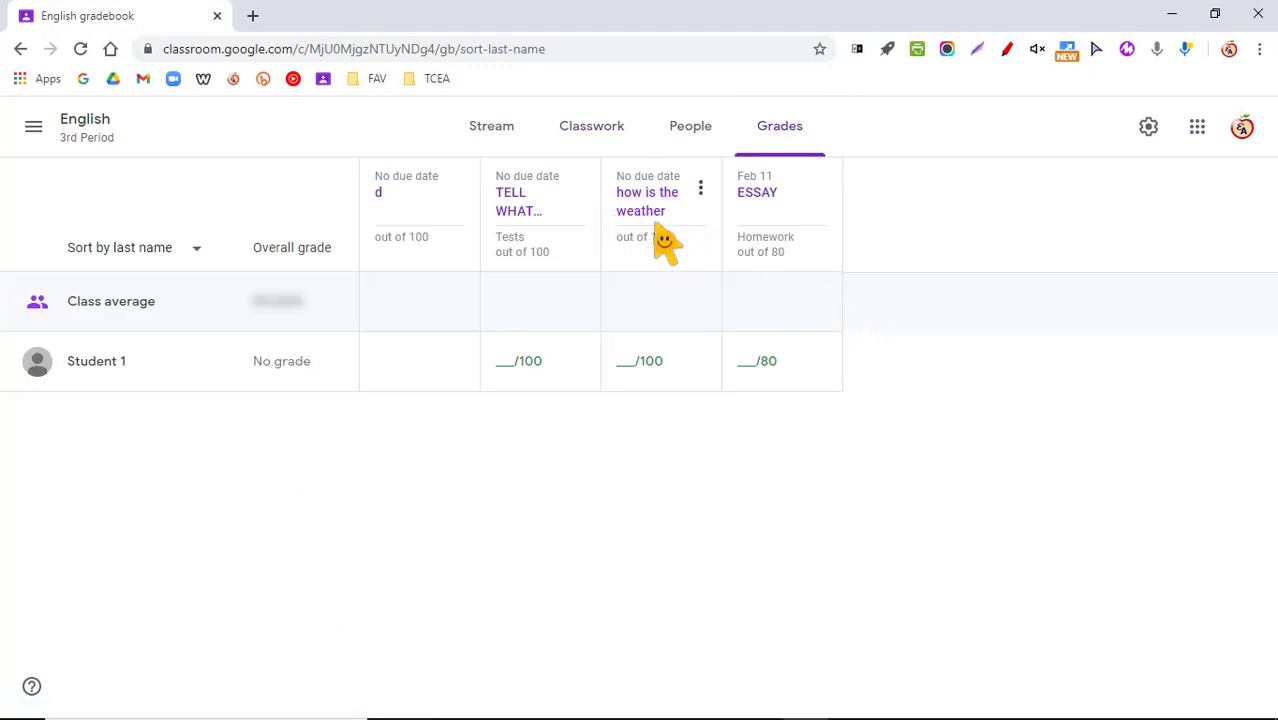
# Open the English classwork and check the turned-in status of the ESSAY and "TELL WHAT YOU DID LAST SUMMER" assignments.
pyautogui.click(600, 141)
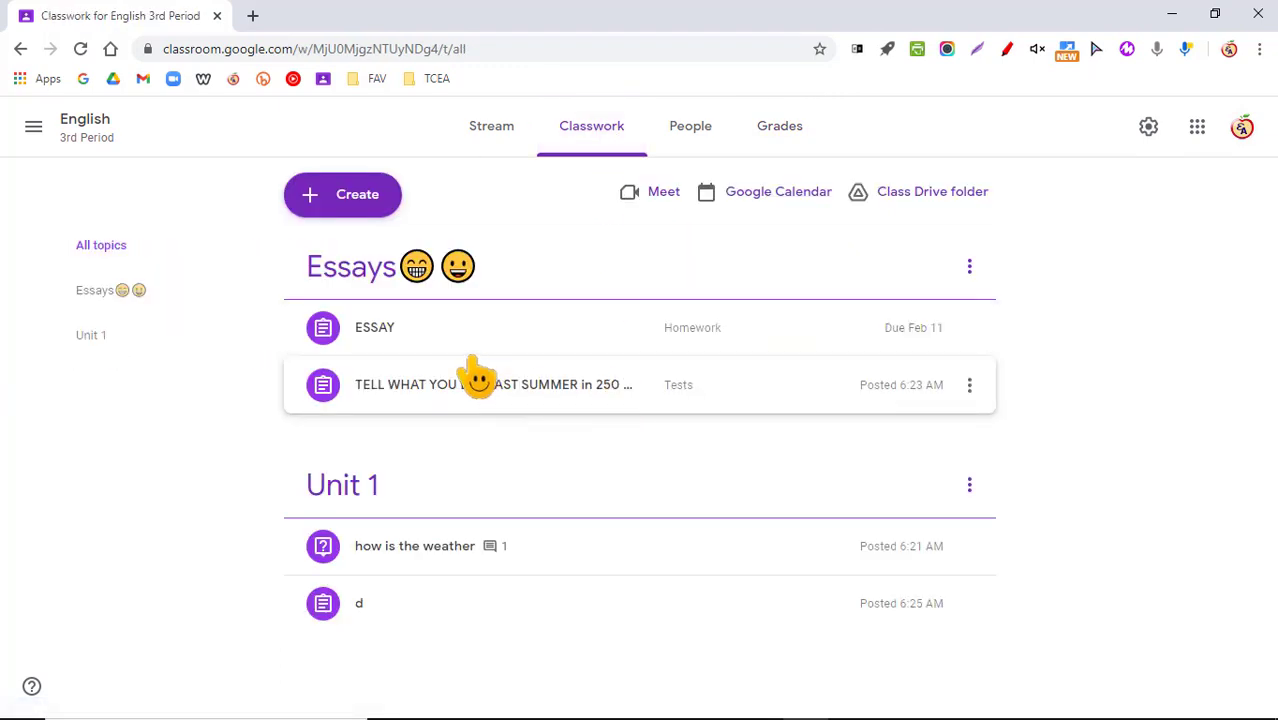
pyautogui.click(420, 334)
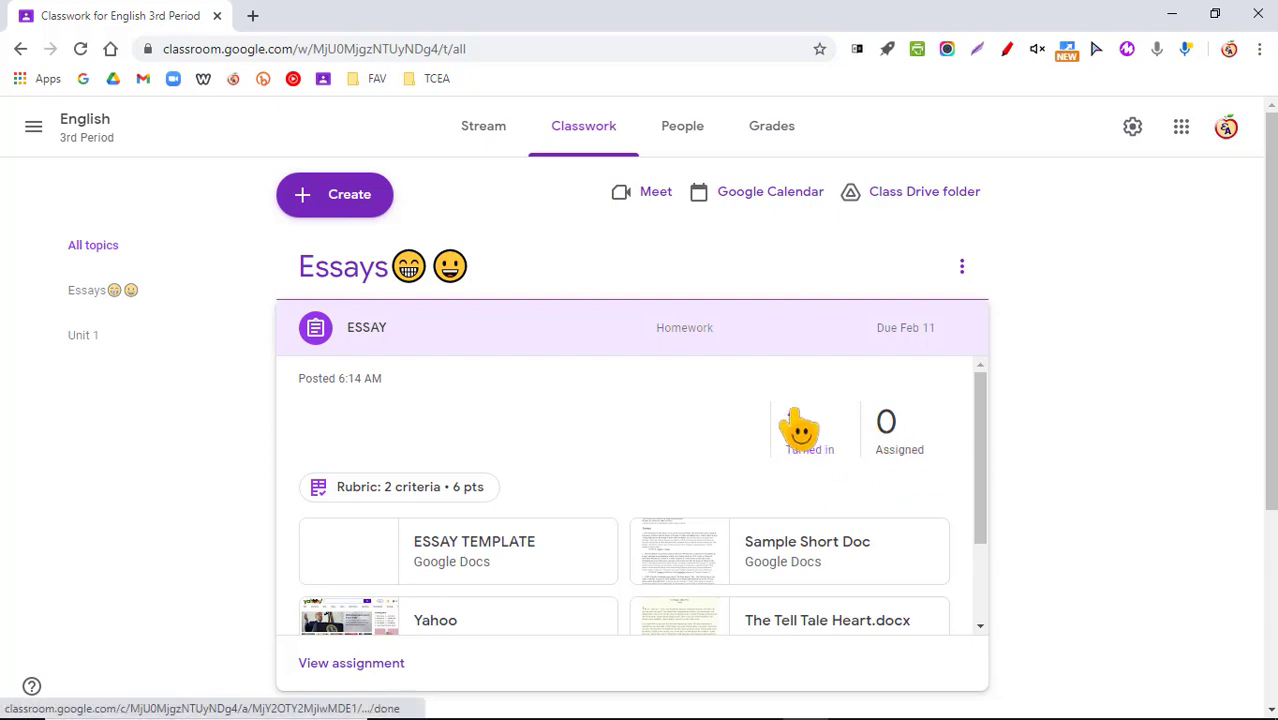
pyautogui.click(512, 342)
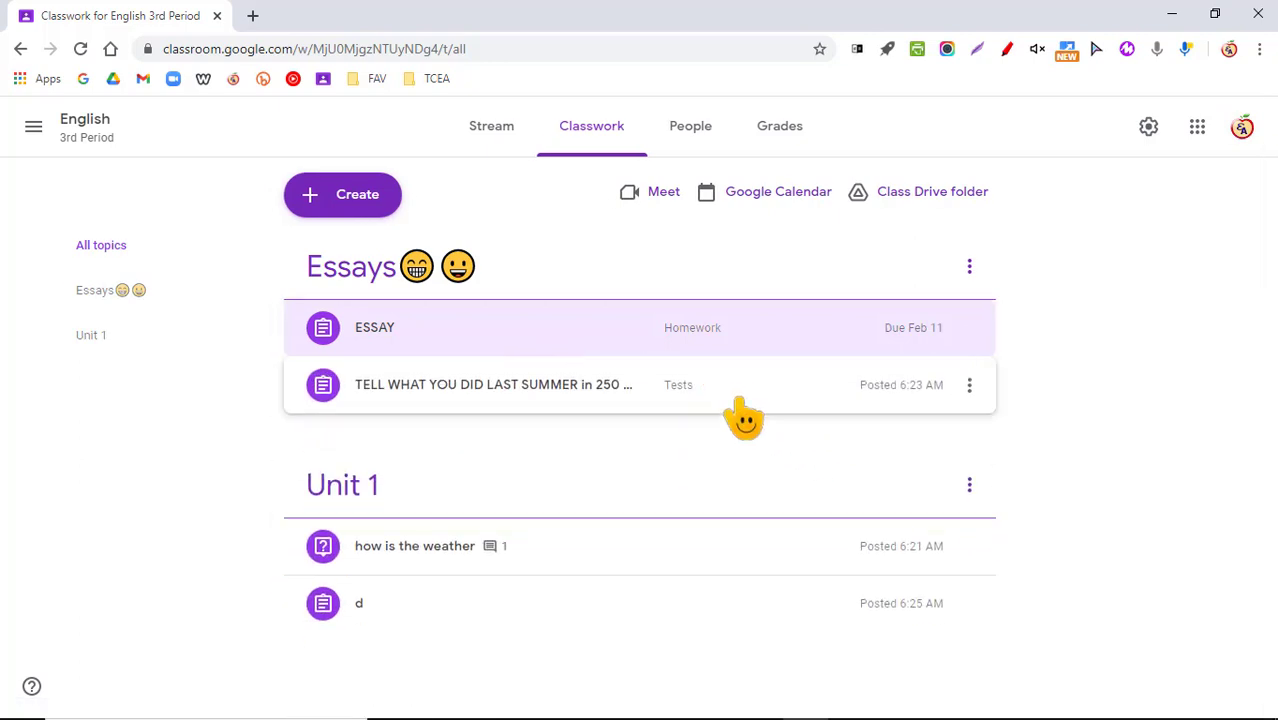
pyautogui.click(740, 400)
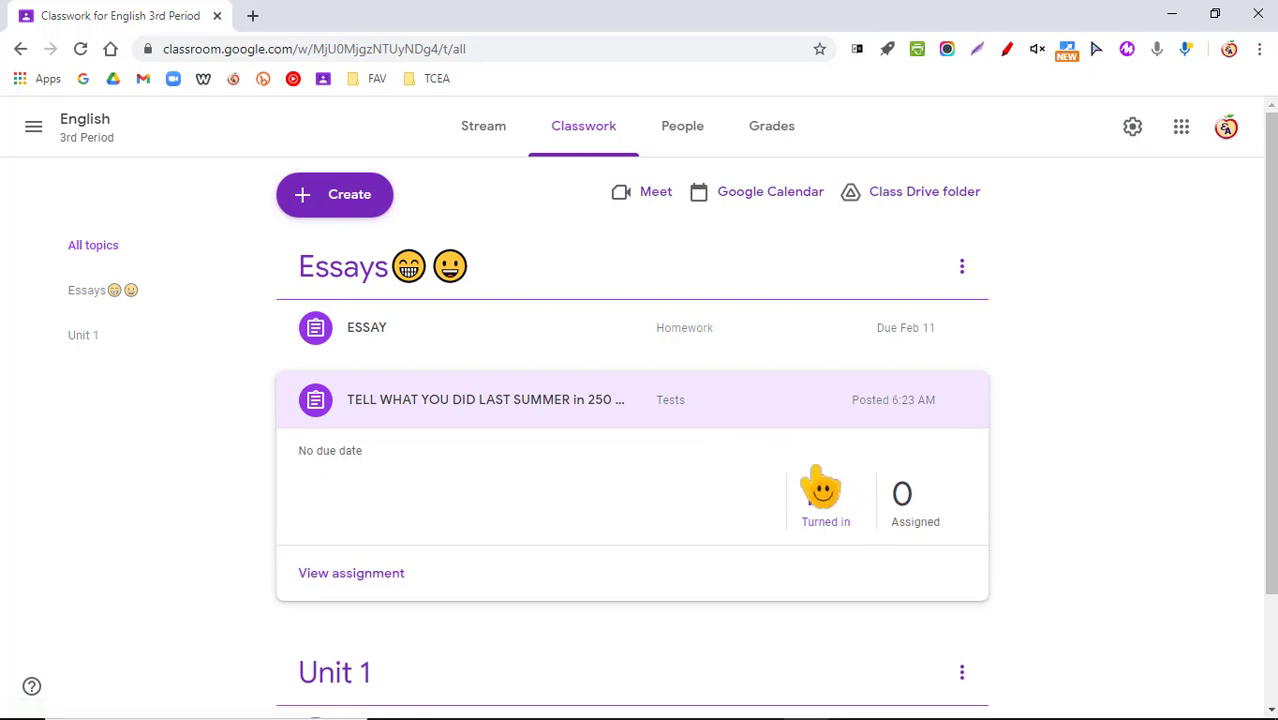
pyautogui.click(520, 410)
# Open the turned-in student work for the ESSAY assignment and highlight its title.
pyautogui.click(515, 340)
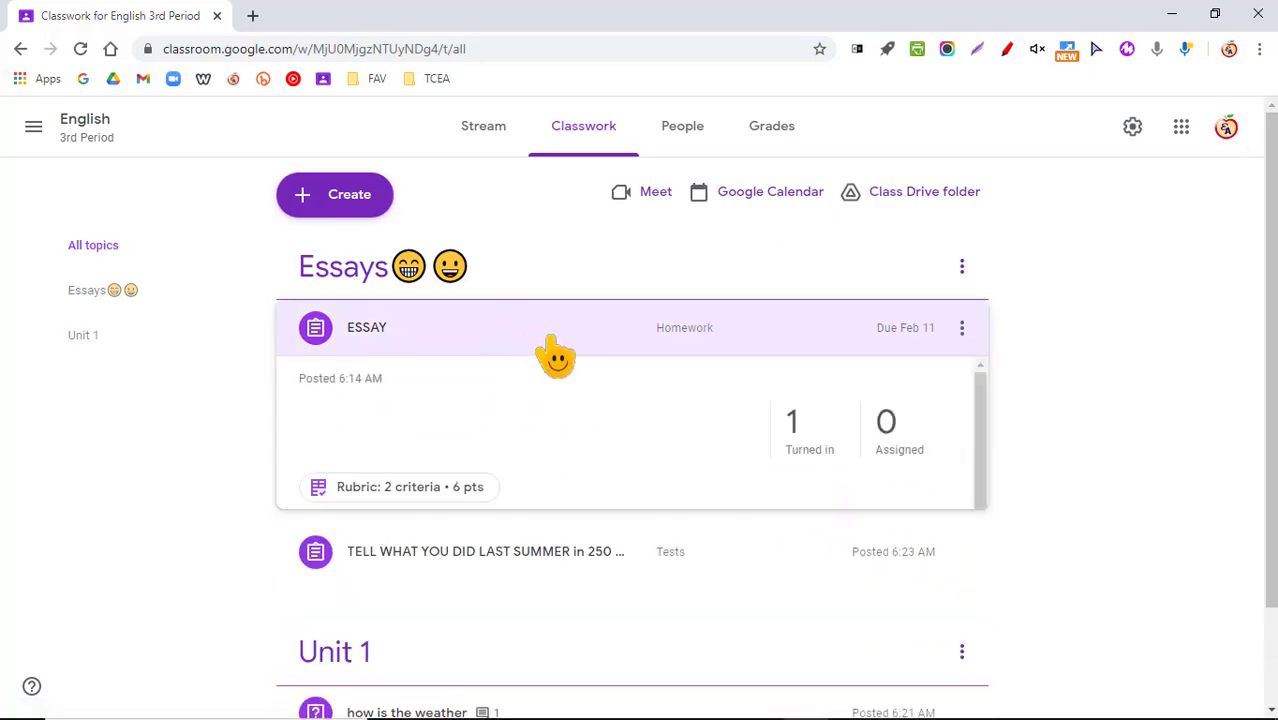
pyautogui.click(795, 435)
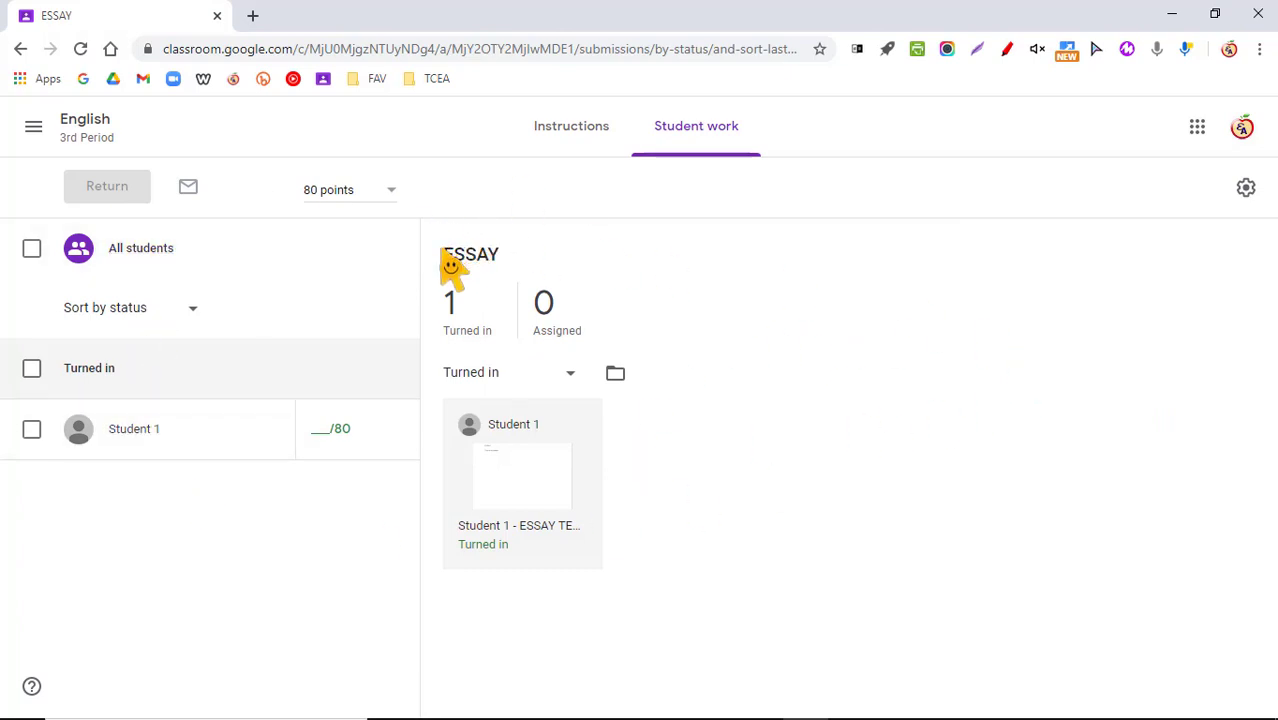
pyautogui.moveTo(443, 256); pyautogui.dragTo(526, 266)
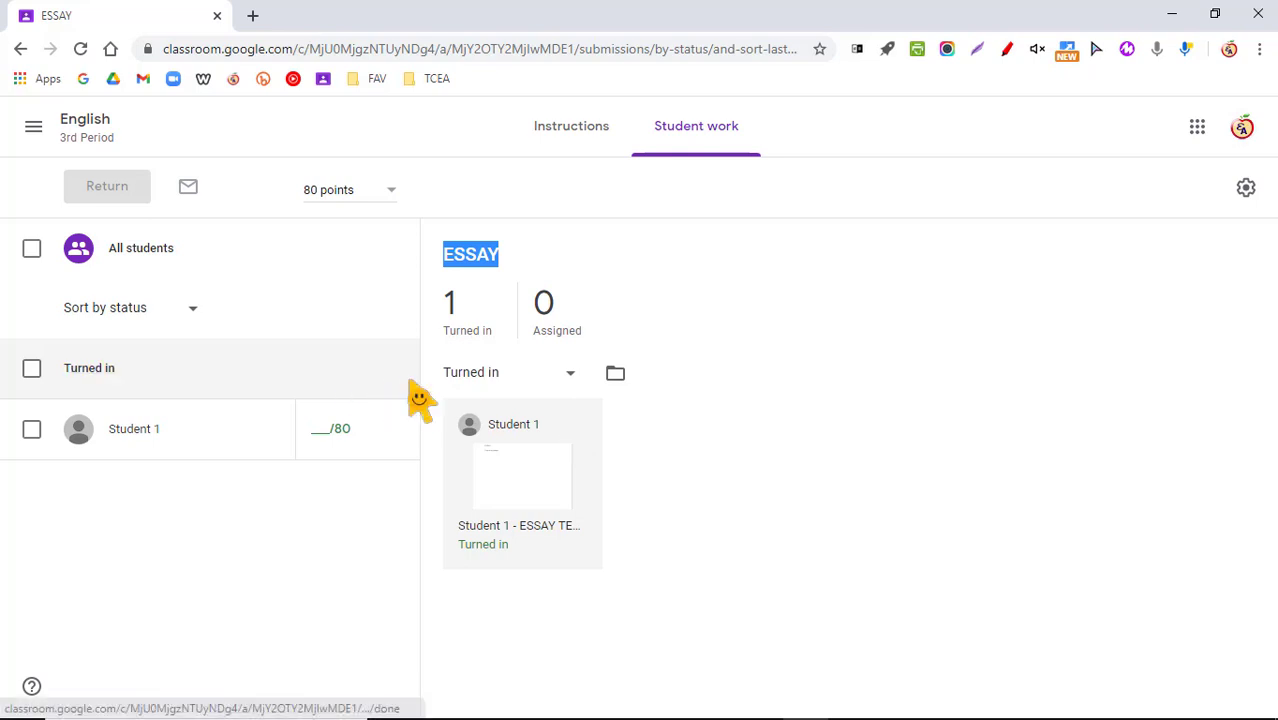
# Examine the status filter choices for the ESSAY student work, keeping the Turned in filter.
pyautogui.click(568, 372)
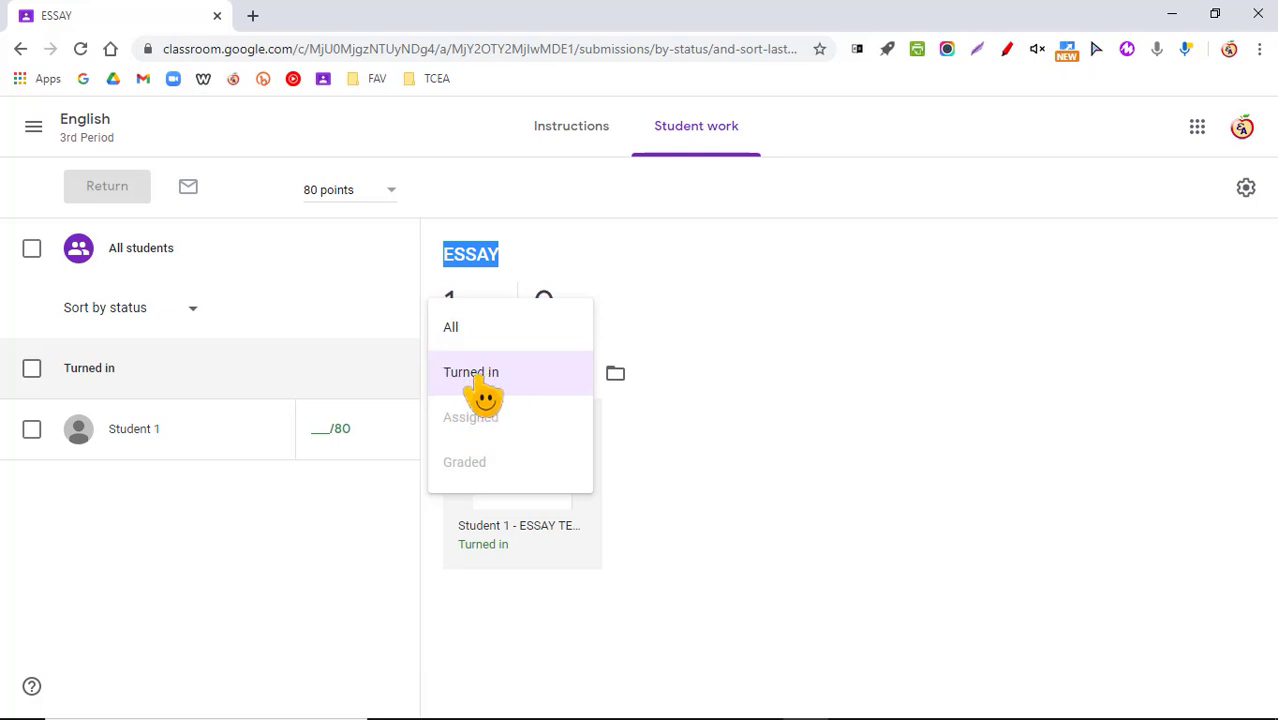
pyautogui.click(695, 464)
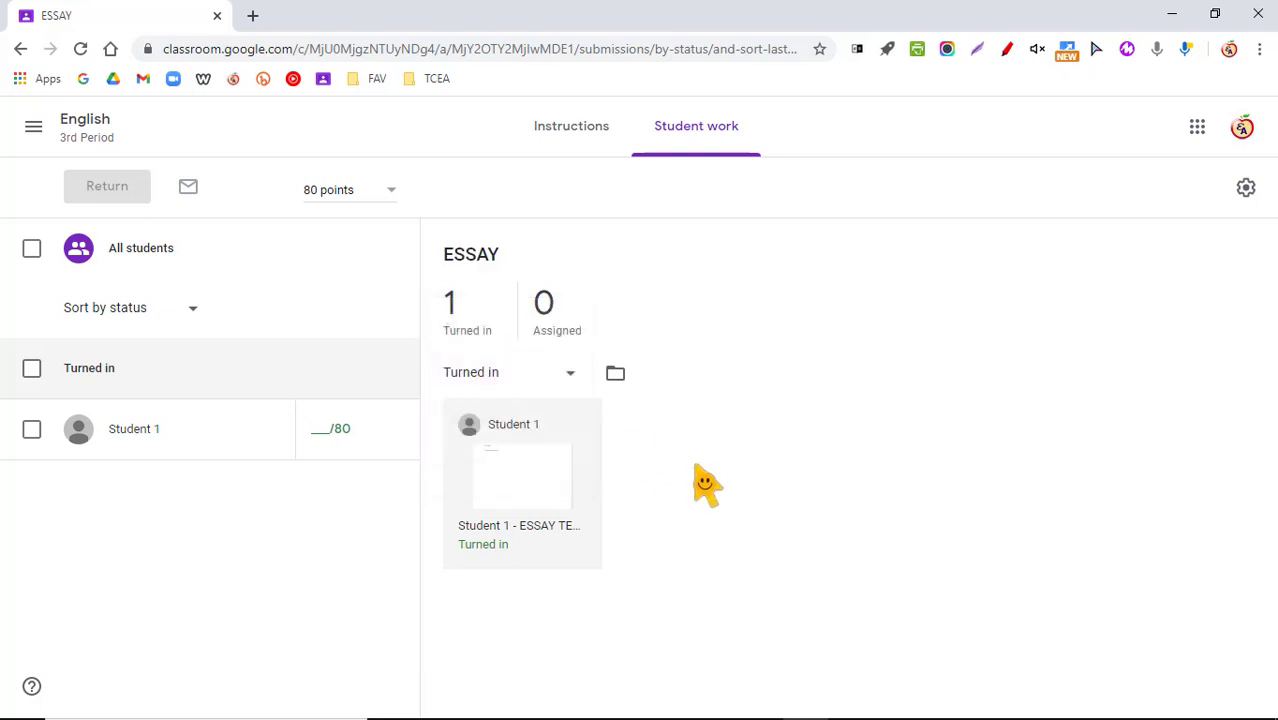
pyautogui.click(547, 371)
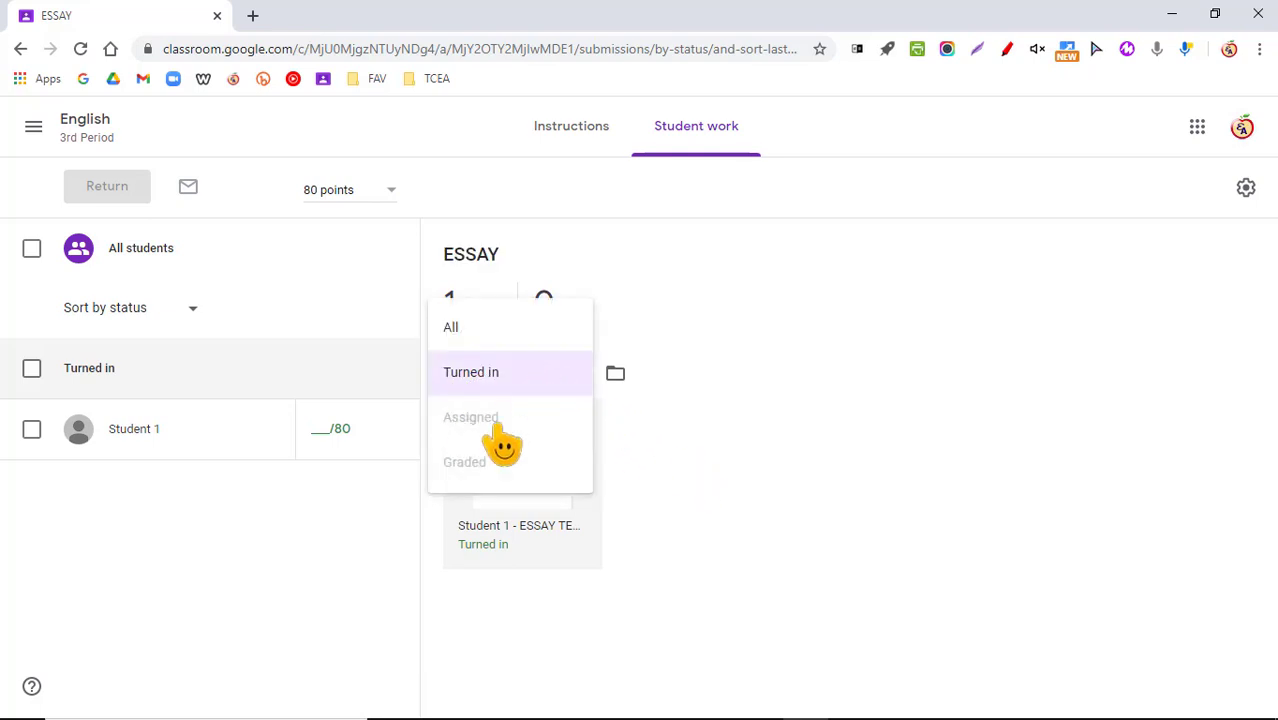
pyautogui.click(677, 450)
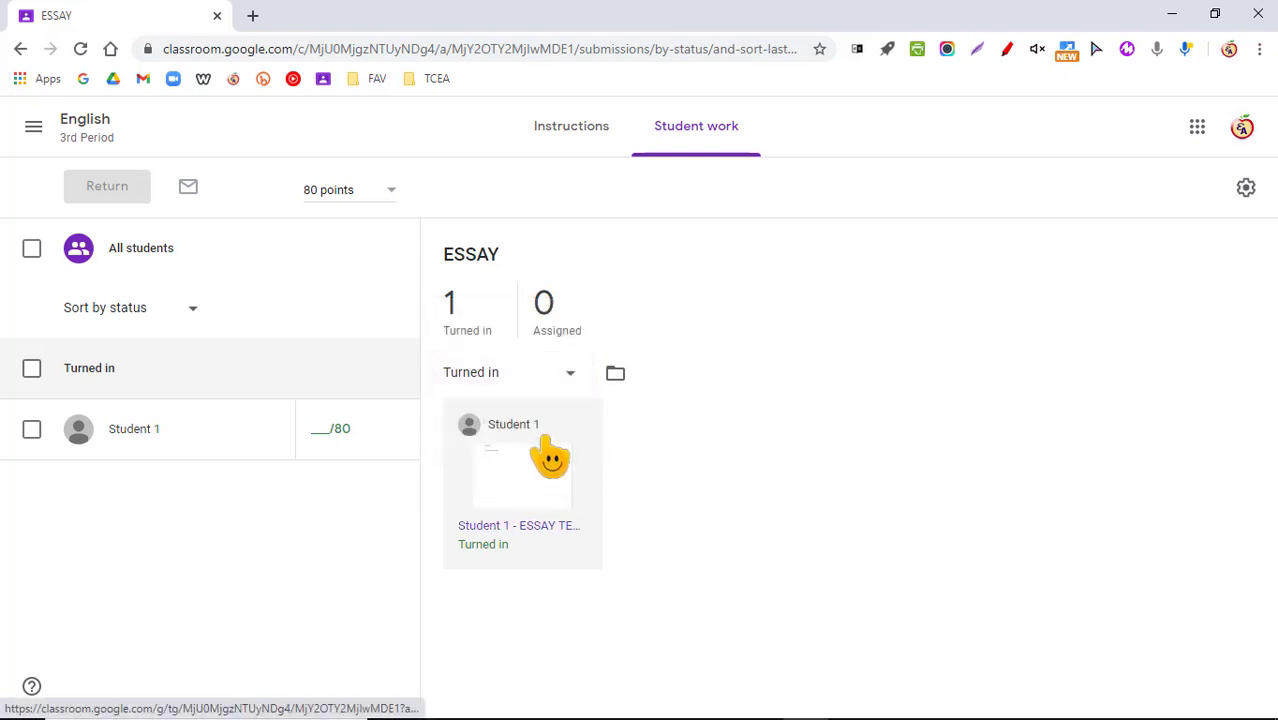
pyautogui.click(508, 378)
pyautogui.click(805, 540)
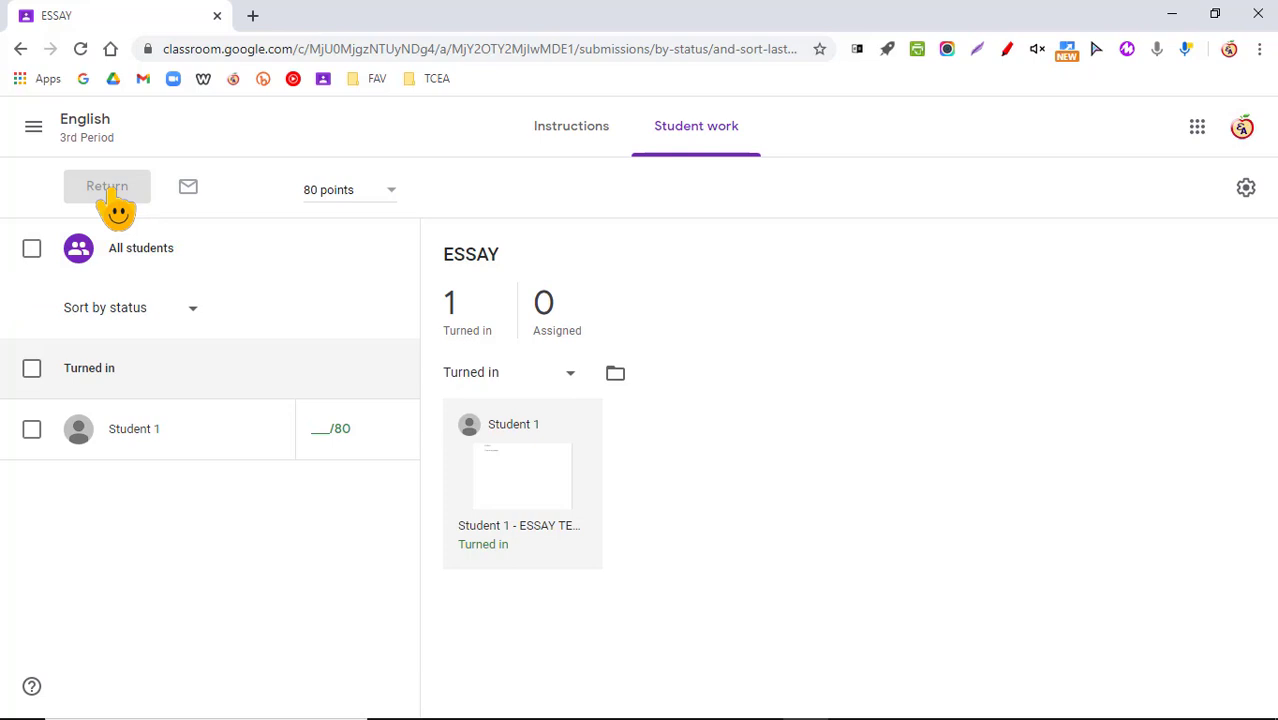
# Review the ESSAY assignment's point value options and the choices for copying or downloading grades.
pyautogui.click(388, 192)
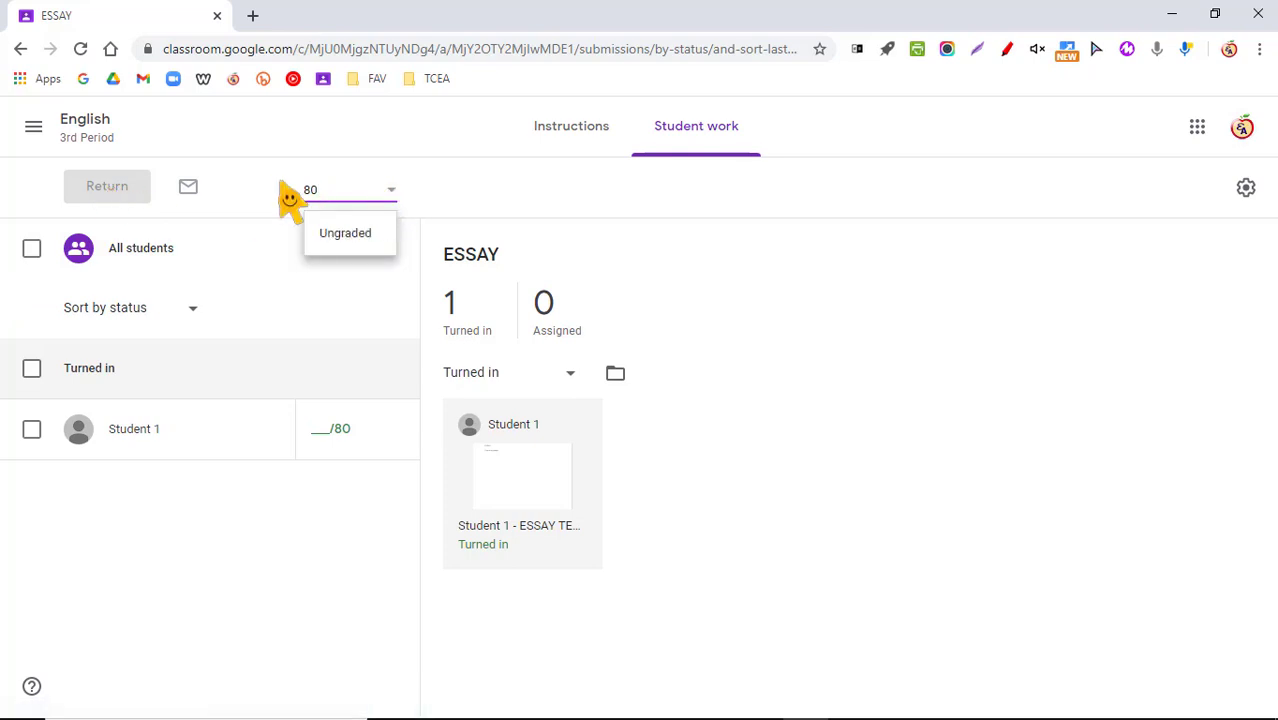
pyautogui.click(578, 215)
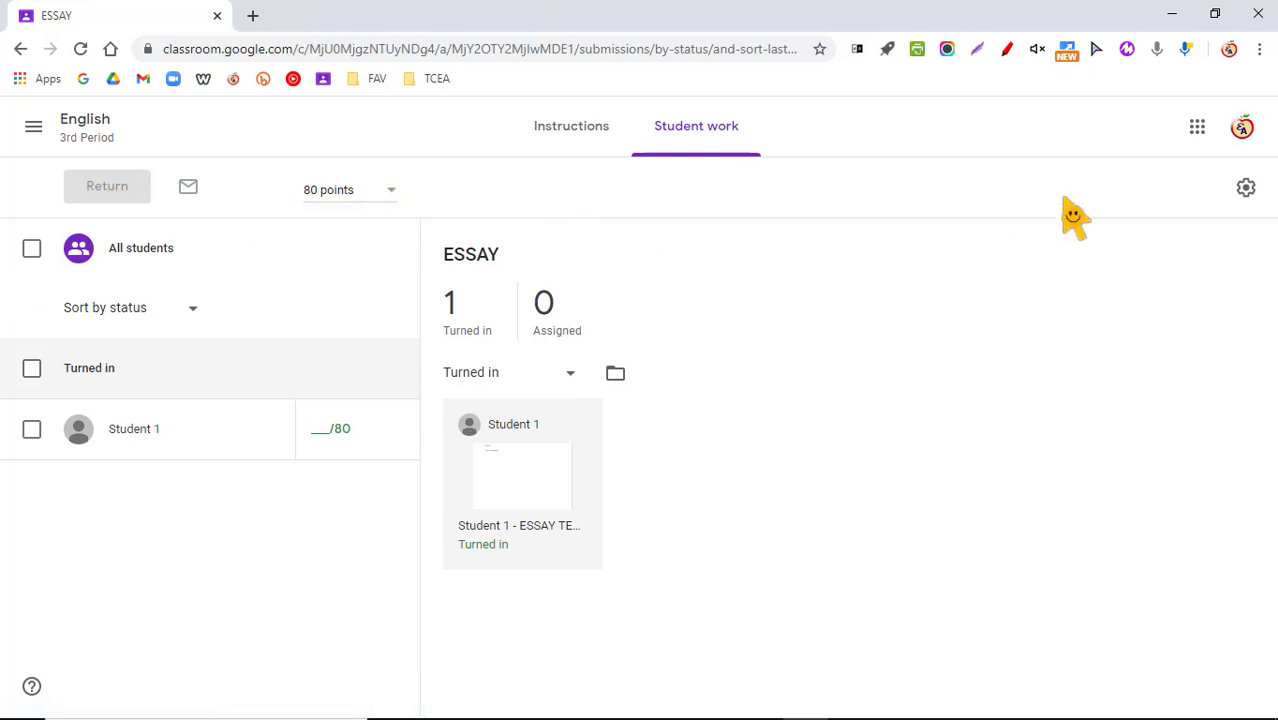
pyautogui.click(1248, 200)
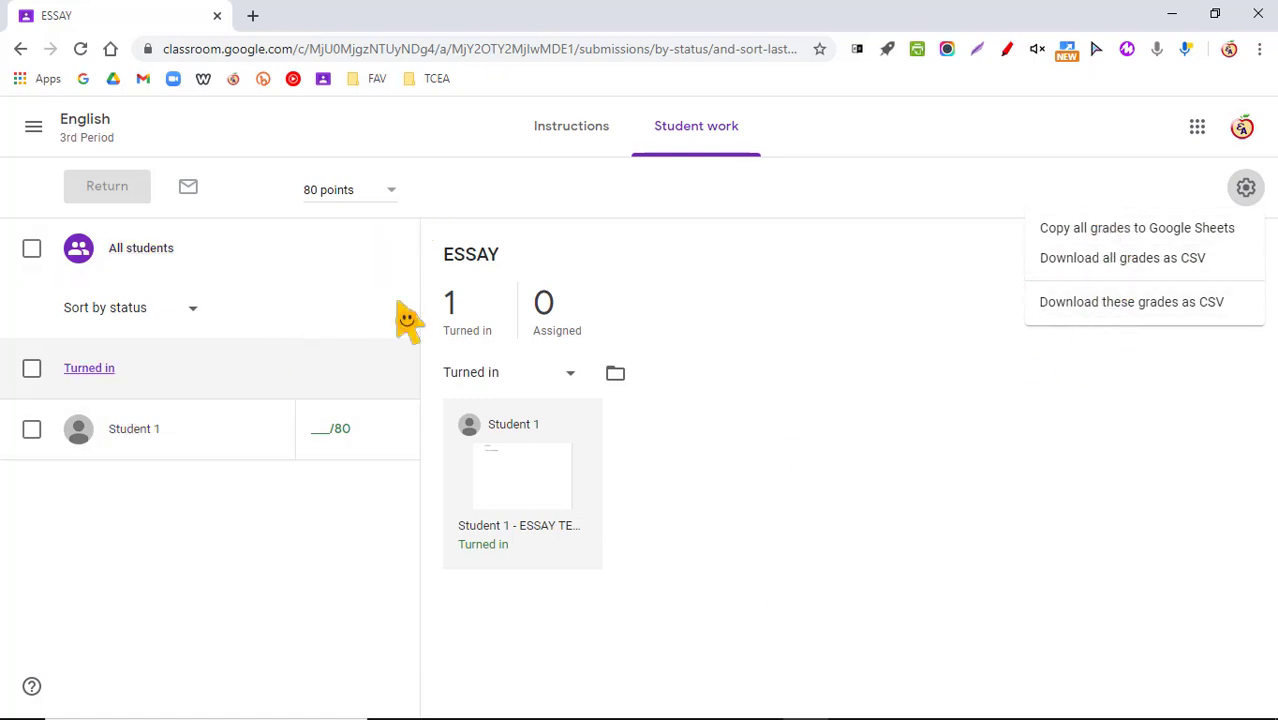
pyautogui.click(362, 568)
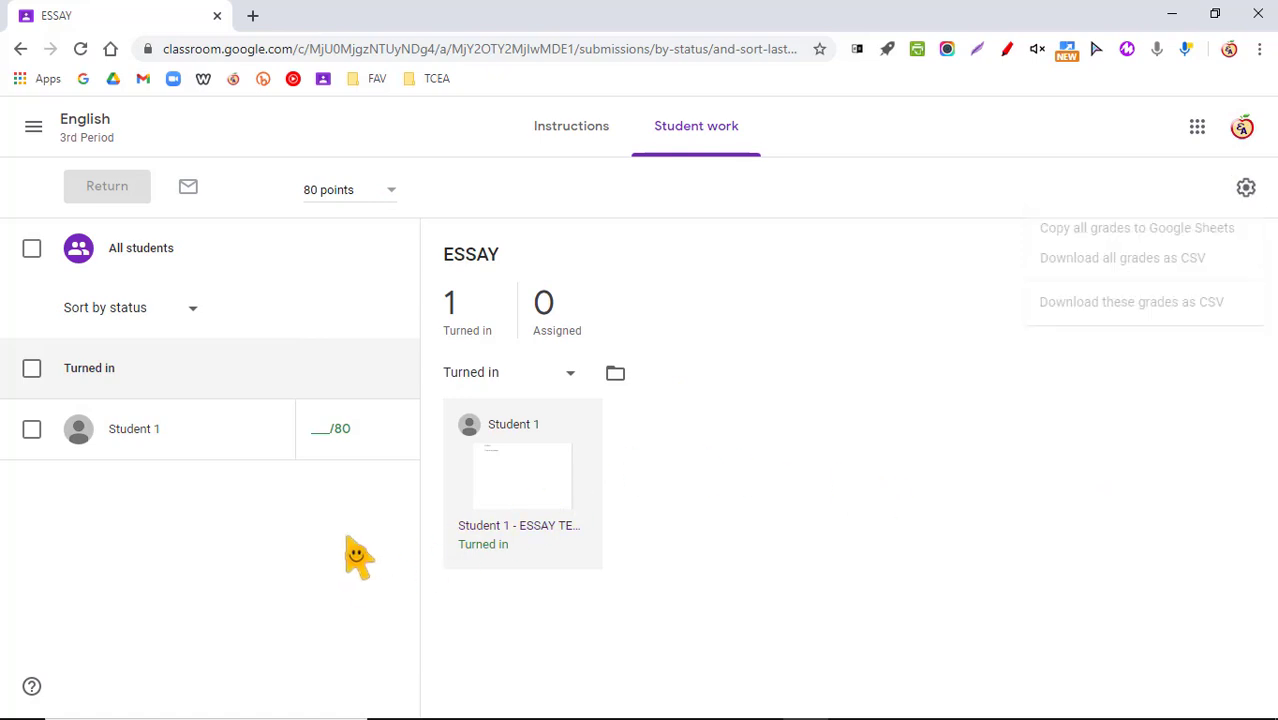
# View Student 1's grade entry, attached essay and rubric for ESSAY, and close the submission details.
pyautogui.click(322, 430)
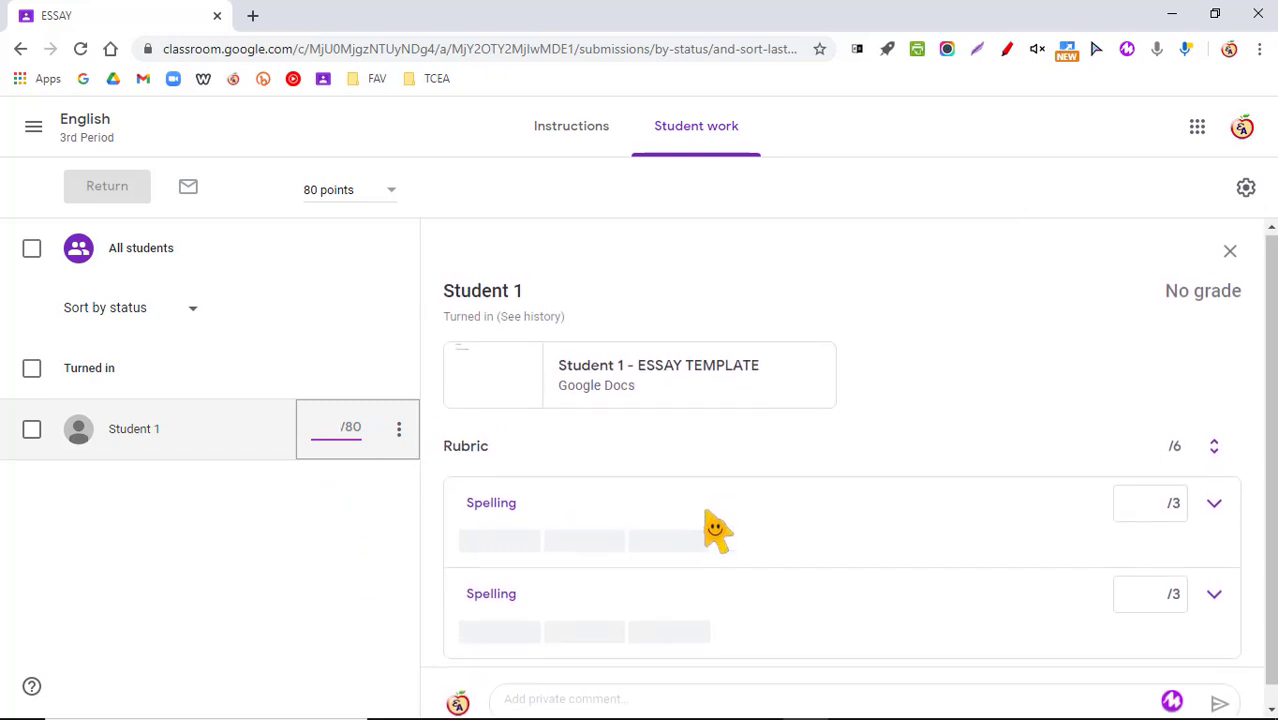
pyautogui.scroll(-1, 710, 530)
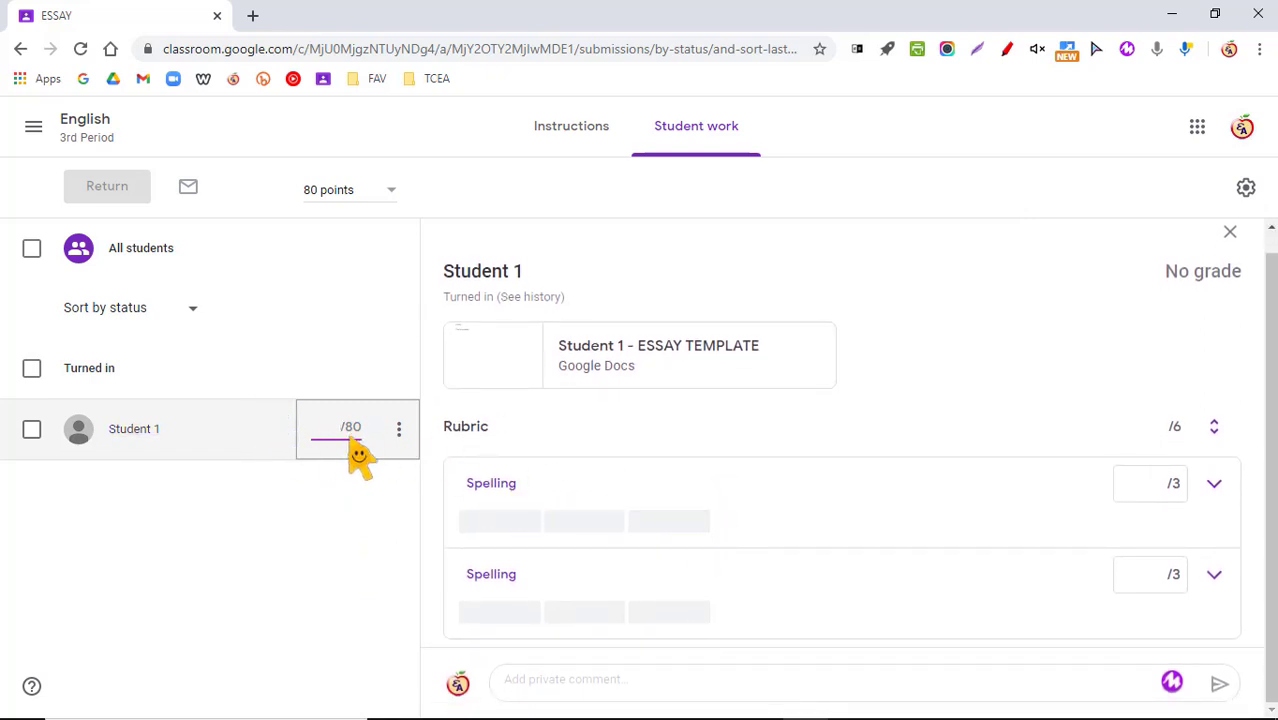
pyautogui.click(371, 533)
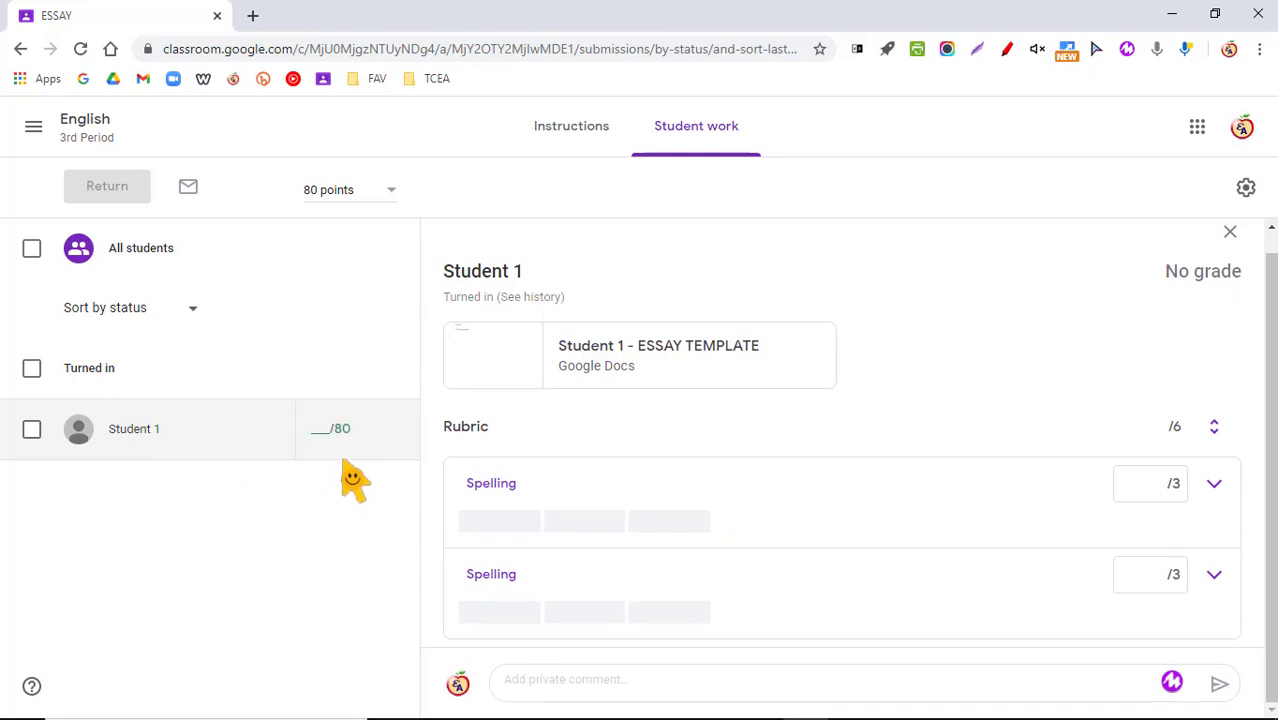
pyautogui.click(1230, 231)
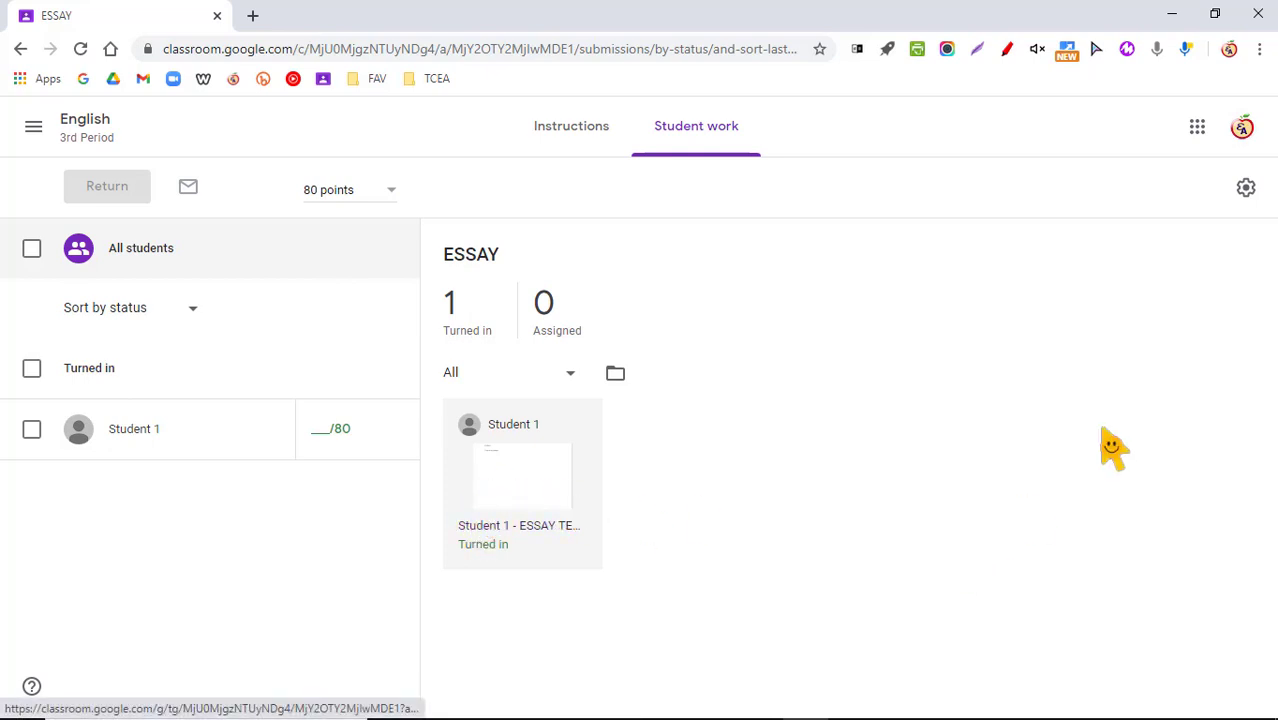
# Open Student 1's ESSAY TEMPLATE document for grading, dismiss the originality report notice and read through the essay.
pyautogui.click(508, 488)
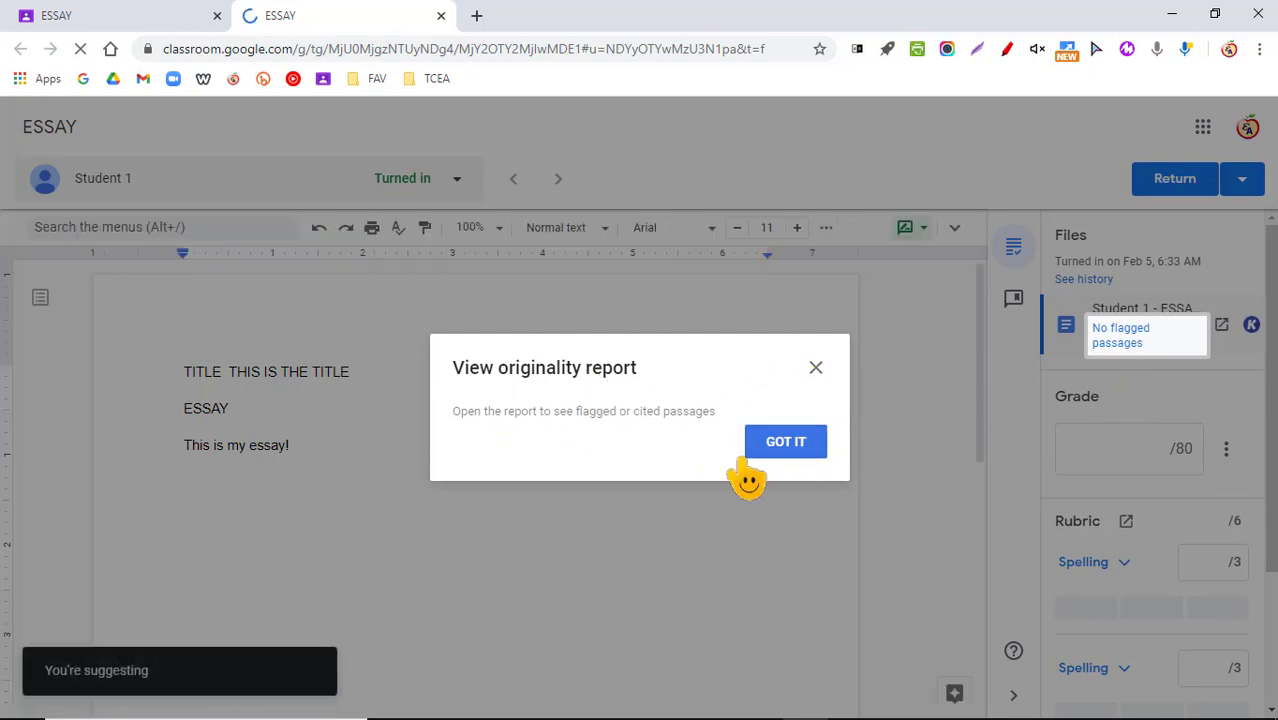
pyautogui.click(788, 450)
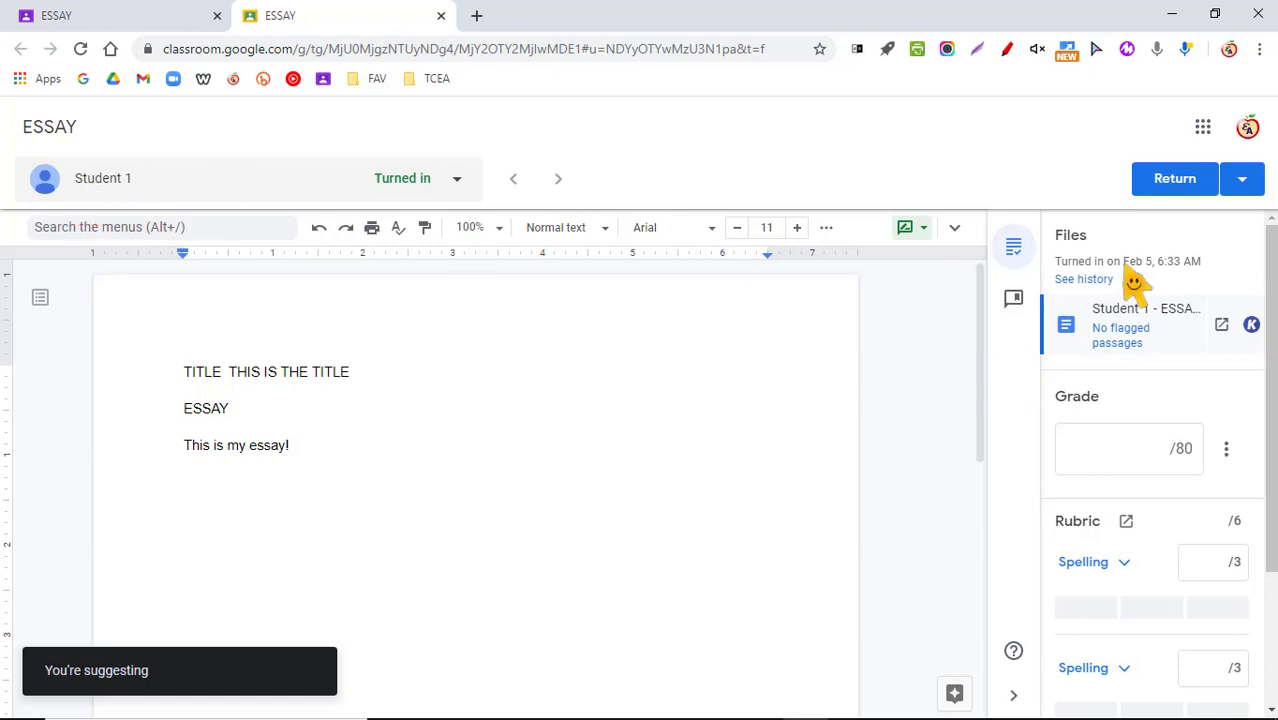
pyautogui.scroll(-3, 297, 393)
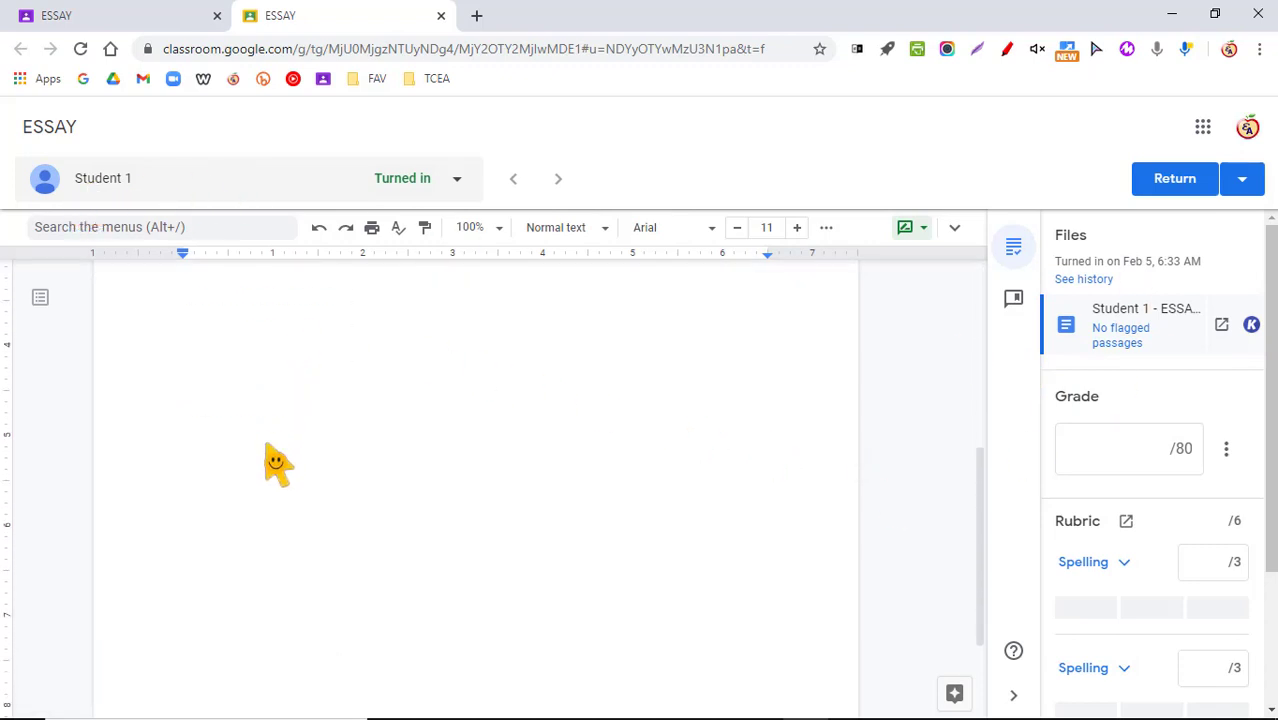
pyautogui.scroll(4, 277, 462)
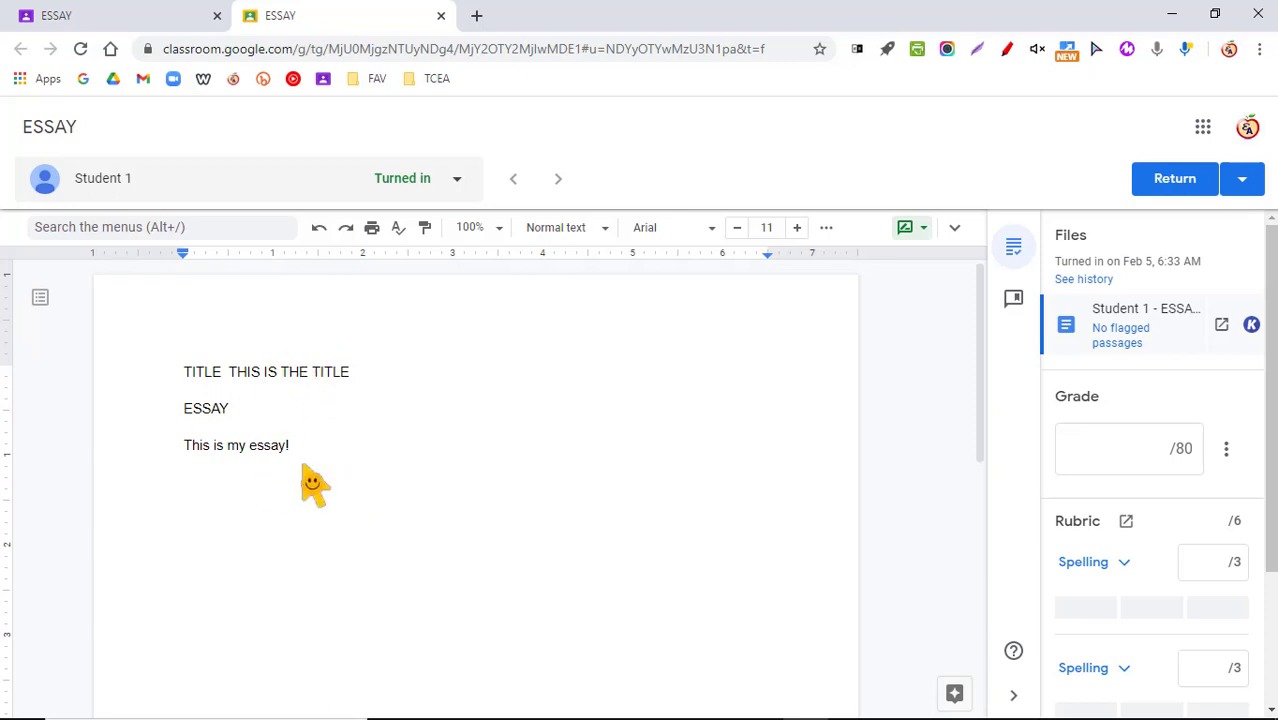
# Try sorting the student list by status and first name, set it back to last name and close the list.
pyautogui.click(260, 182)
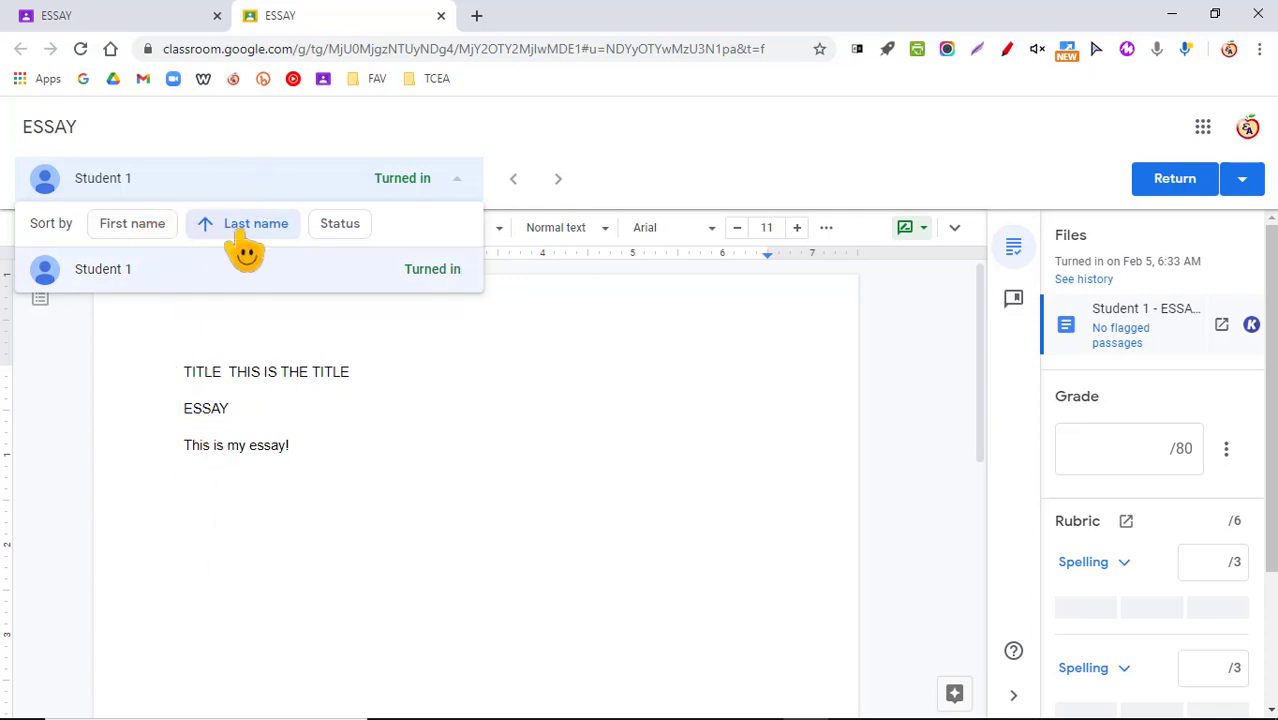
pyautogui.click(340, 224)
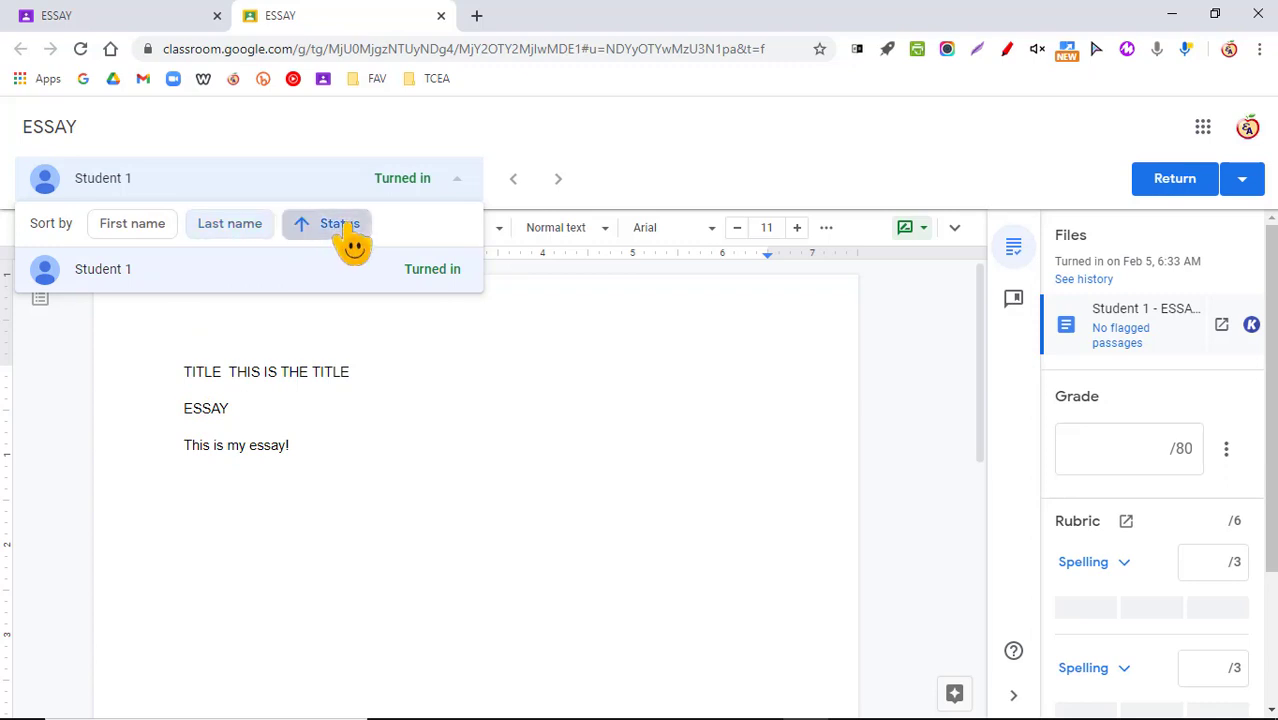
pyautogui.click(148, 226)
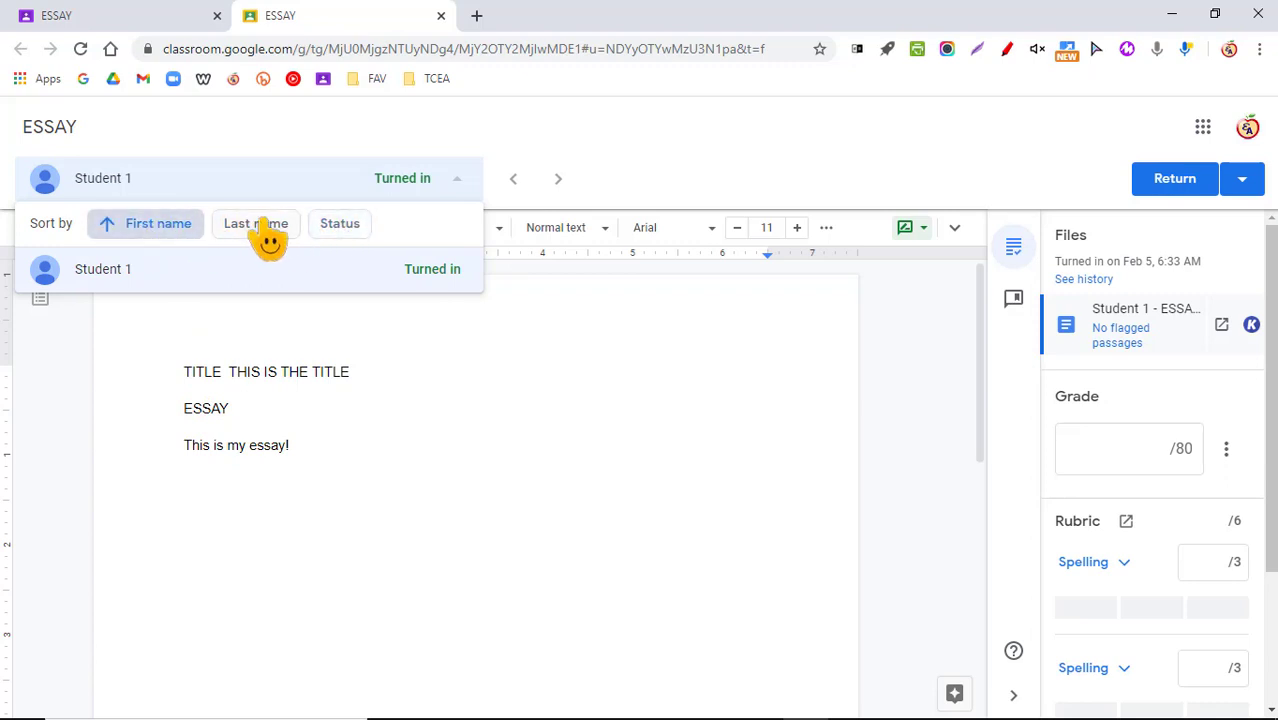
pyautogui.click(256, 226)
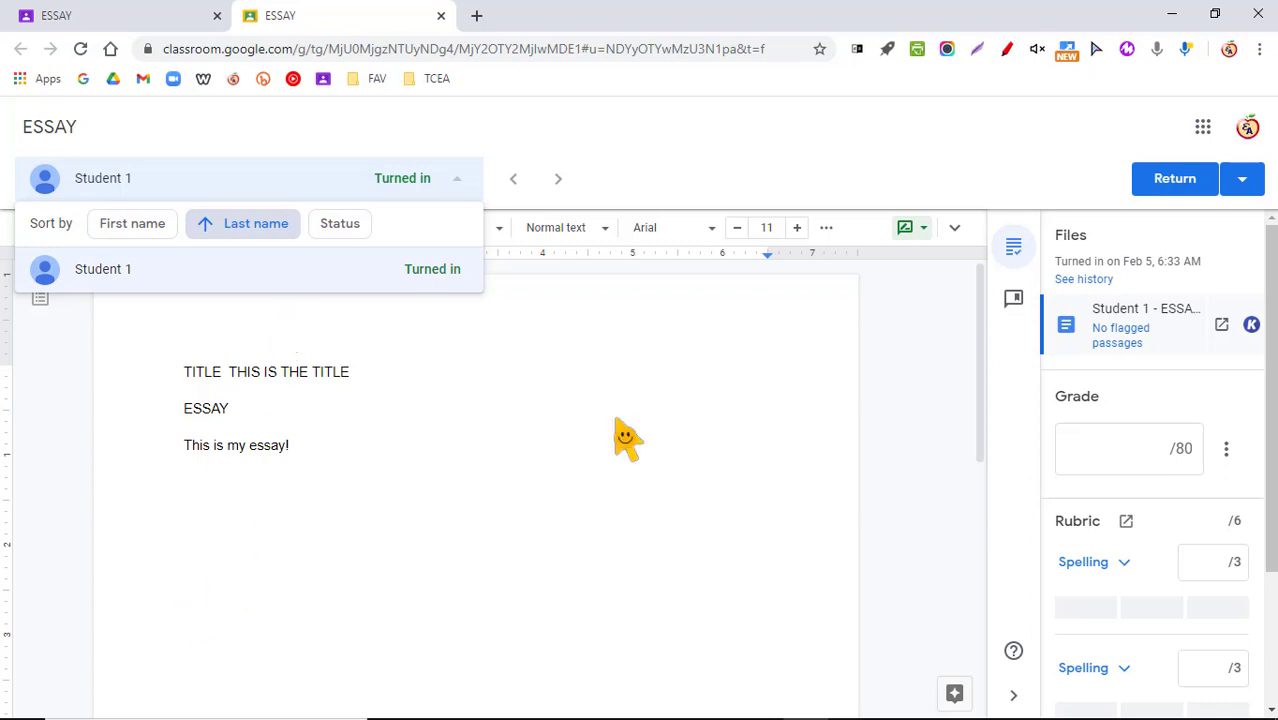
pyautogui.click(785, 145)
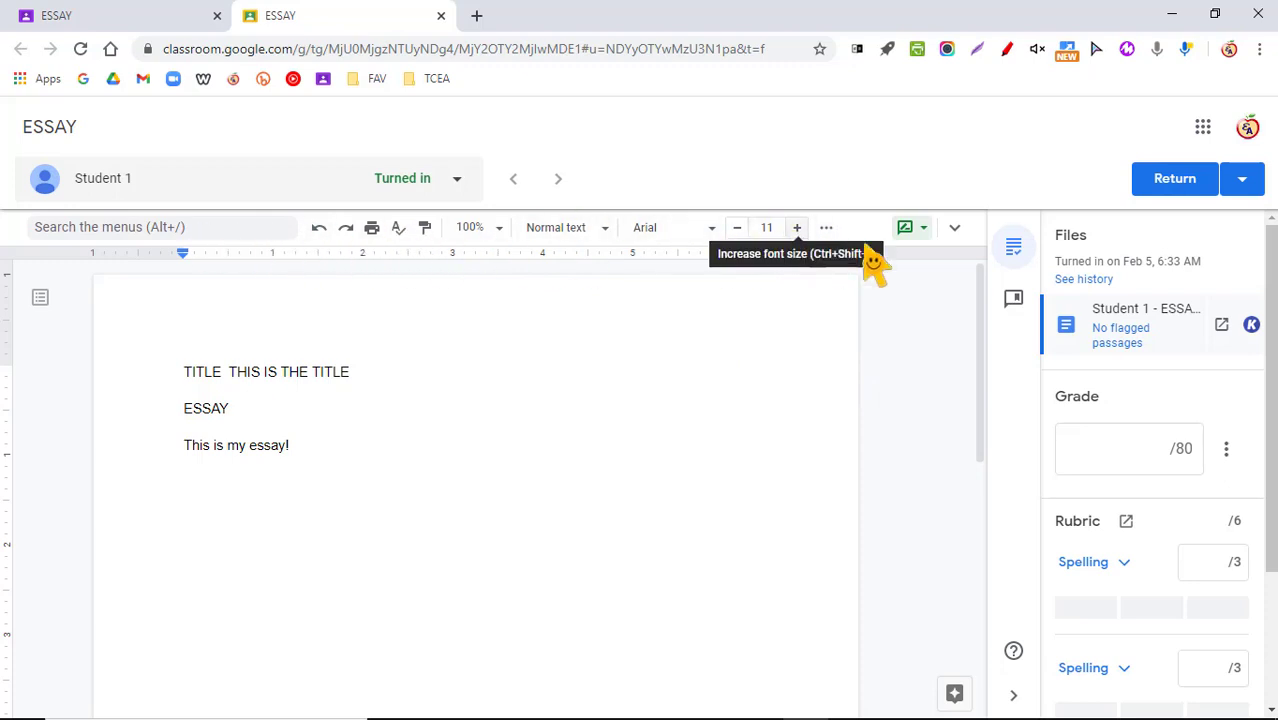
# Show the essay document's full title and menu area and collapse it again.
pyautogui.click(955, 230)
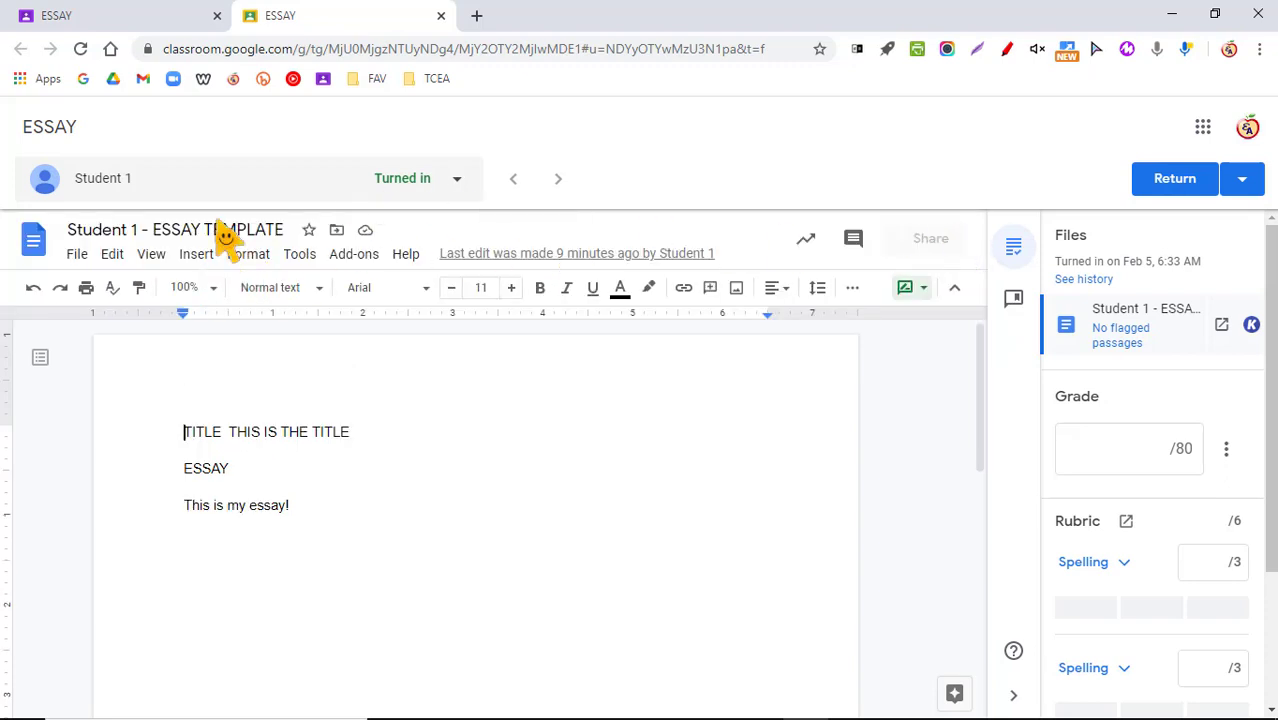
pyautogui.click(955, 289)
pyautogui.click(957, 228)
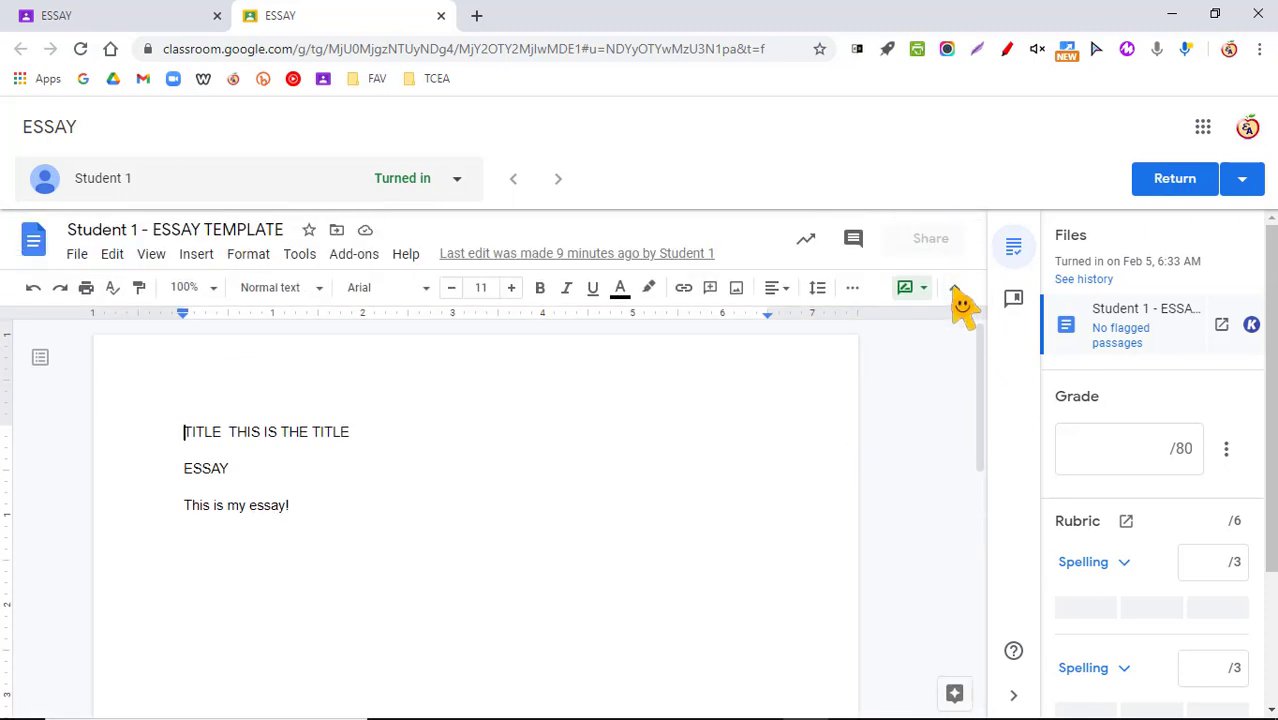
pyautogui.click(955, 290)
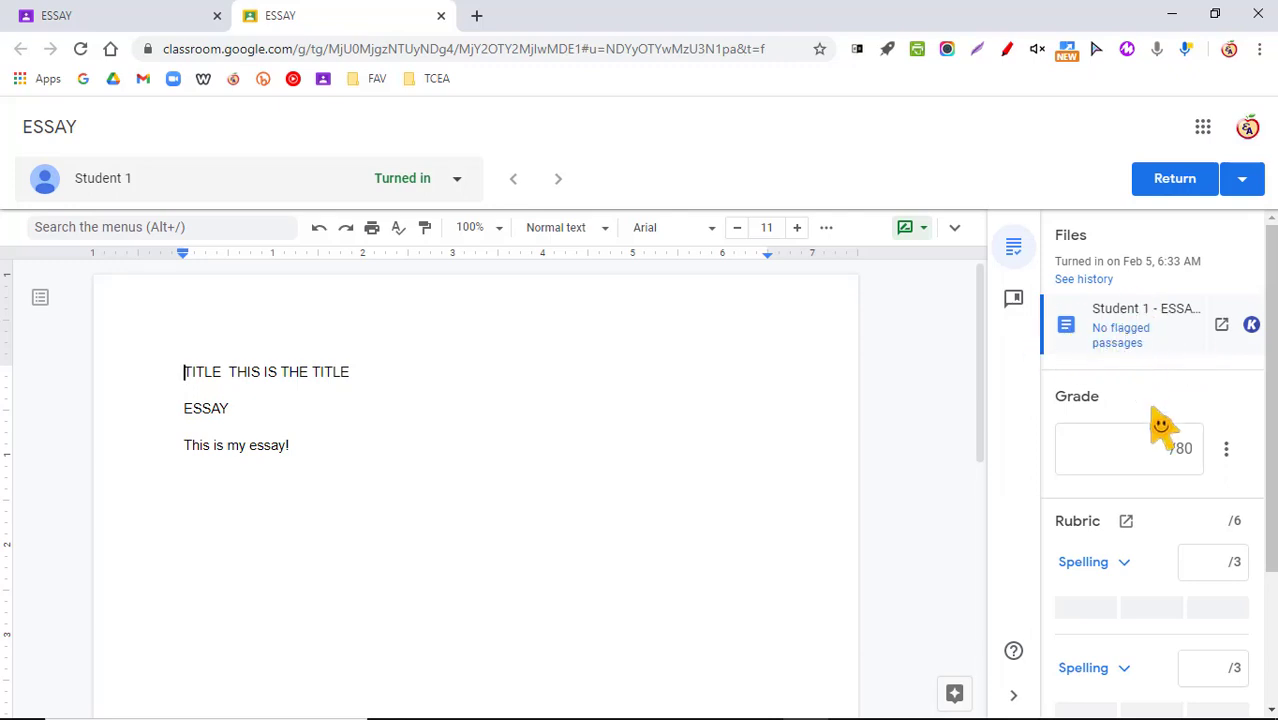
# Go through Student 1's overall grade field, both Spelling score fields of the rubric and the private comment field.
pyautogui.scroll(-1, 1160, 425)
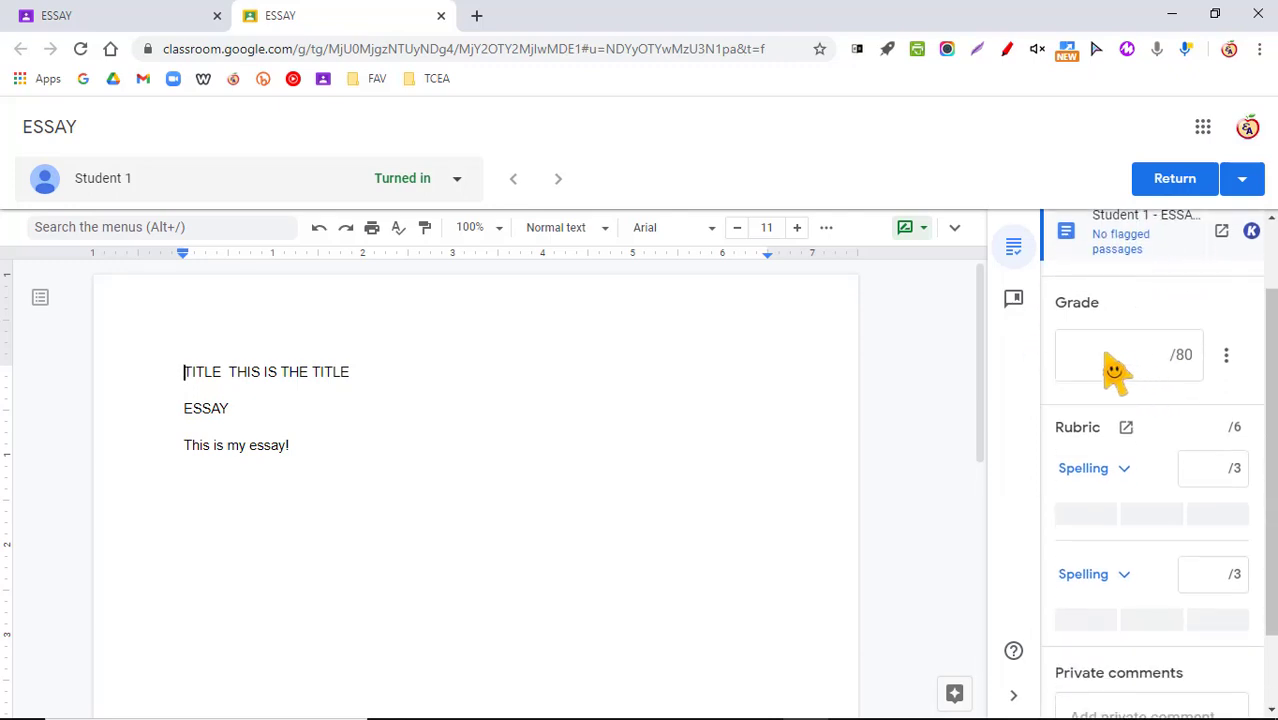
pyautogui.click(1142, 368)
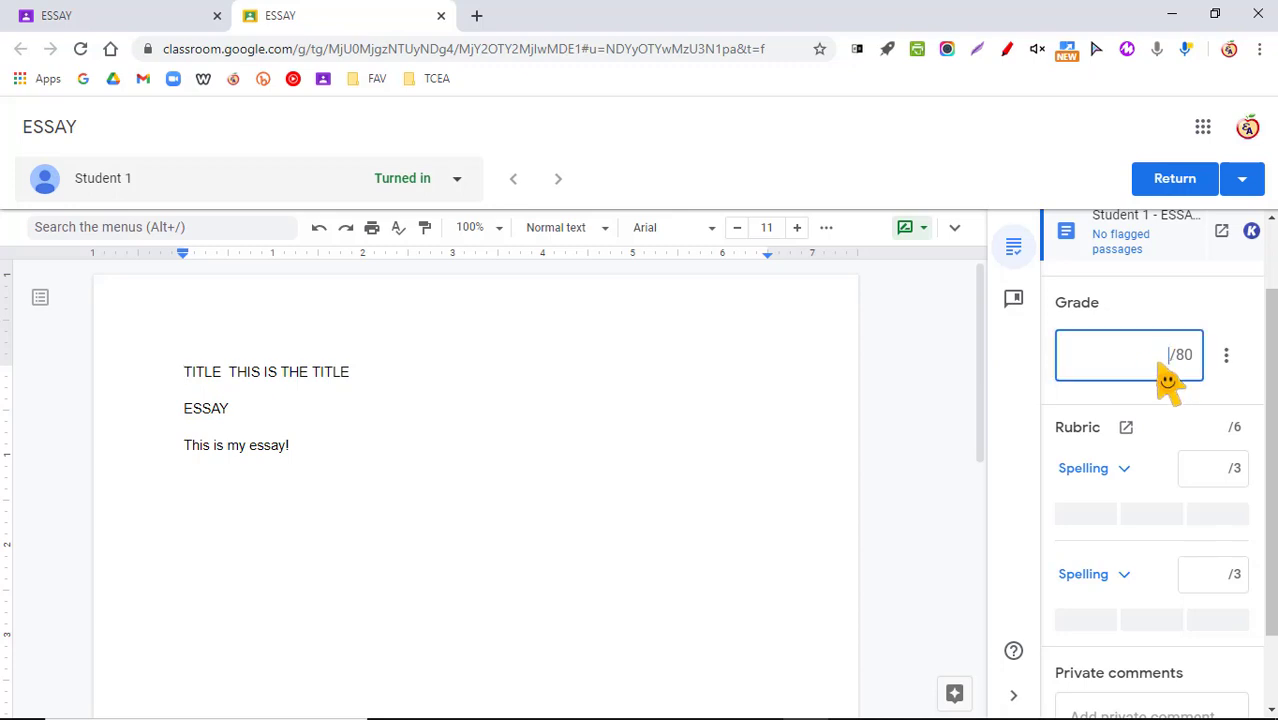
pyautogui.scroll(-1, 1167, 425)
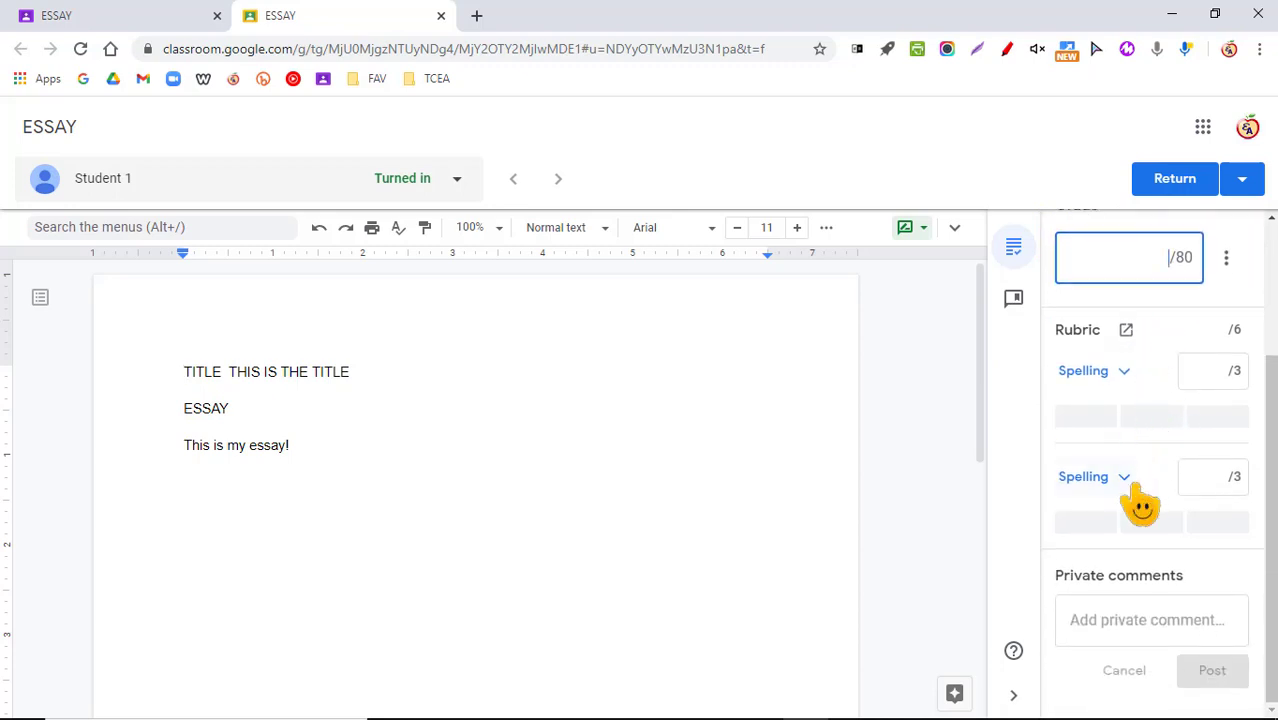
pyautogui.click(1224, 376)
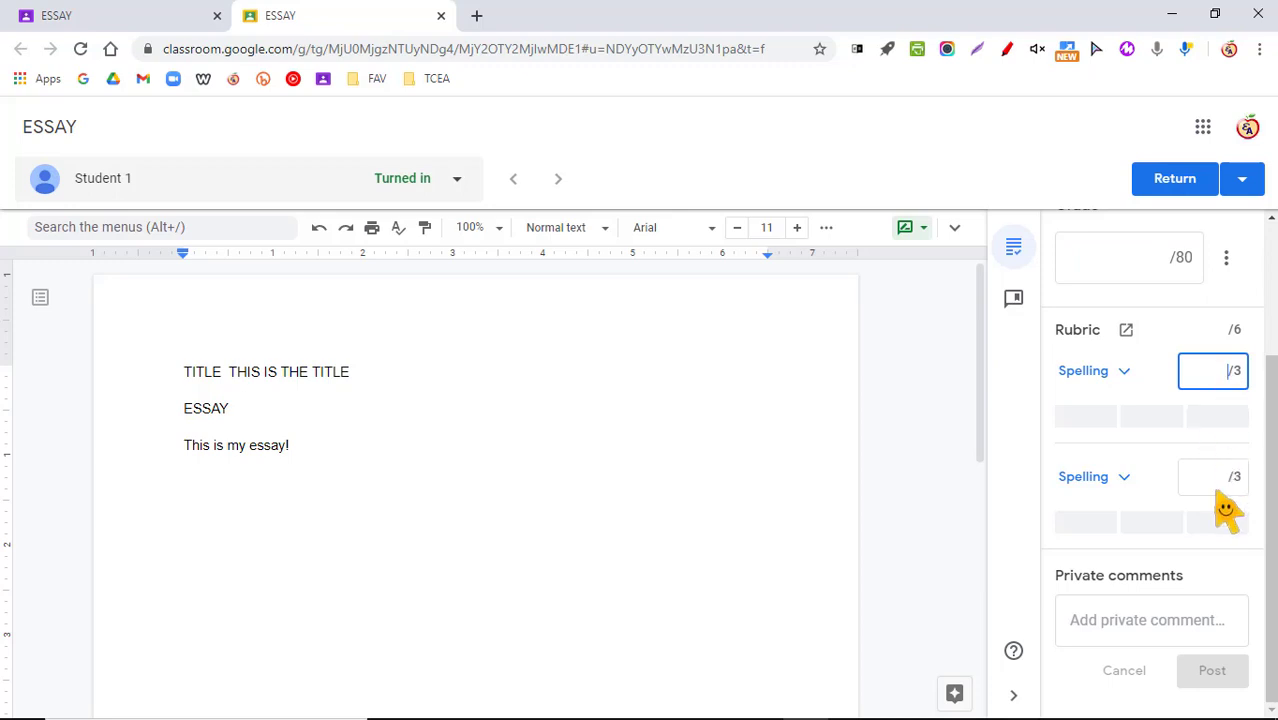
pyautogui.click(1188, 486)
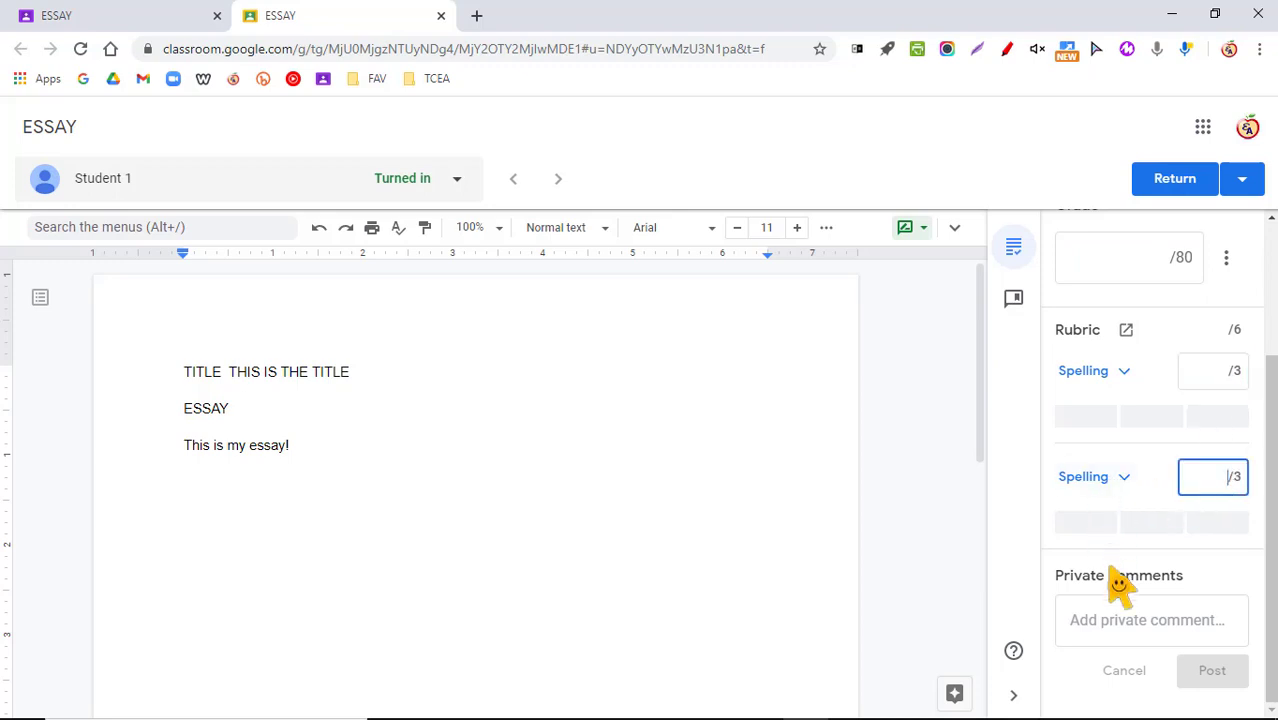
pyautogui.click(1127, 633)
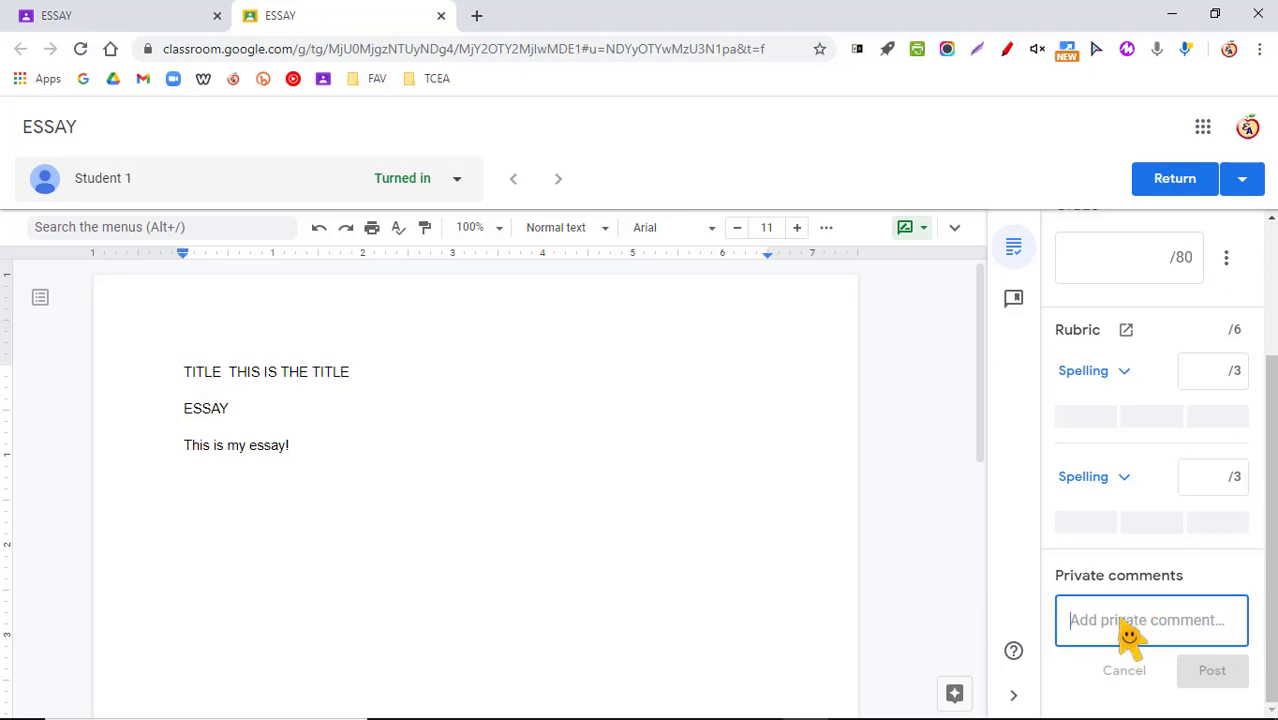
# Score both Spelling criteria of Student 1's rubric with 3 points each.
pyautogui.click(1236, 500)
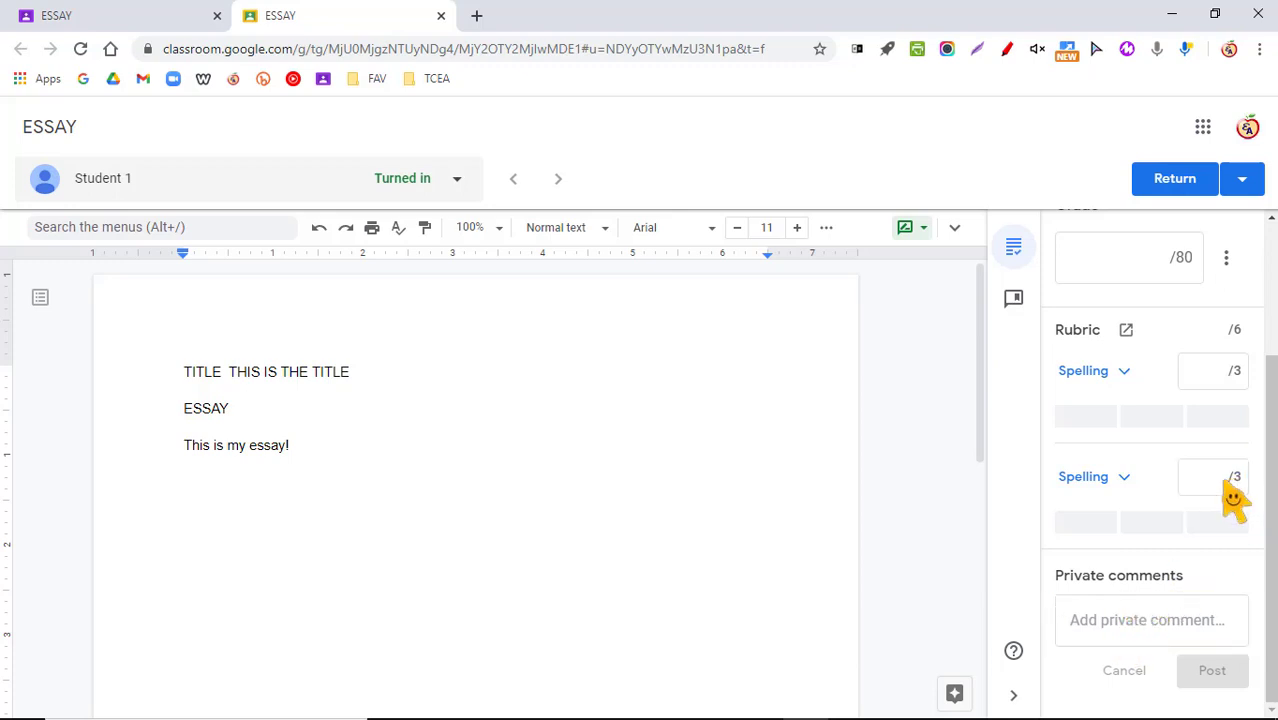
pyautogui.write('3')
pyautogui.click(1230, 382)
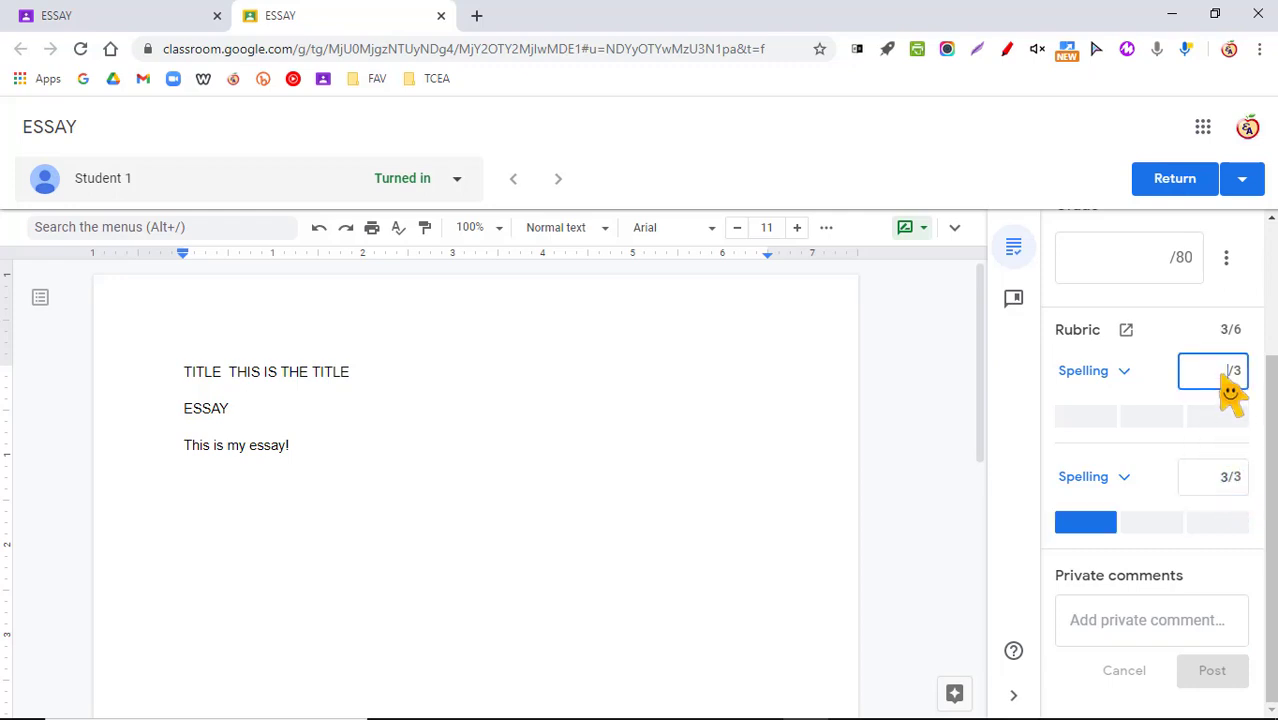
pyautogui.write('3')
pyautogui.click(1148, 379)
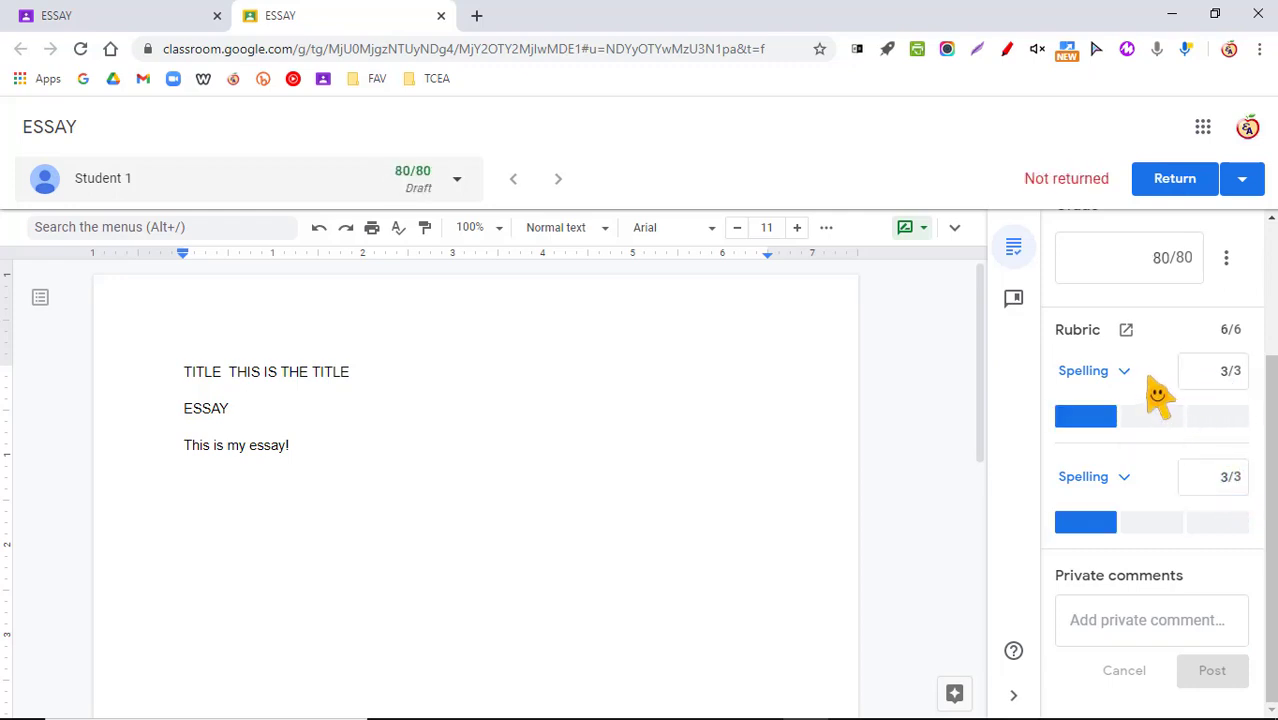
# Re-enter 3 as the score of the first Spelling criterion, and clear that score.
pyautogui.scroll(1, 1148, 371)
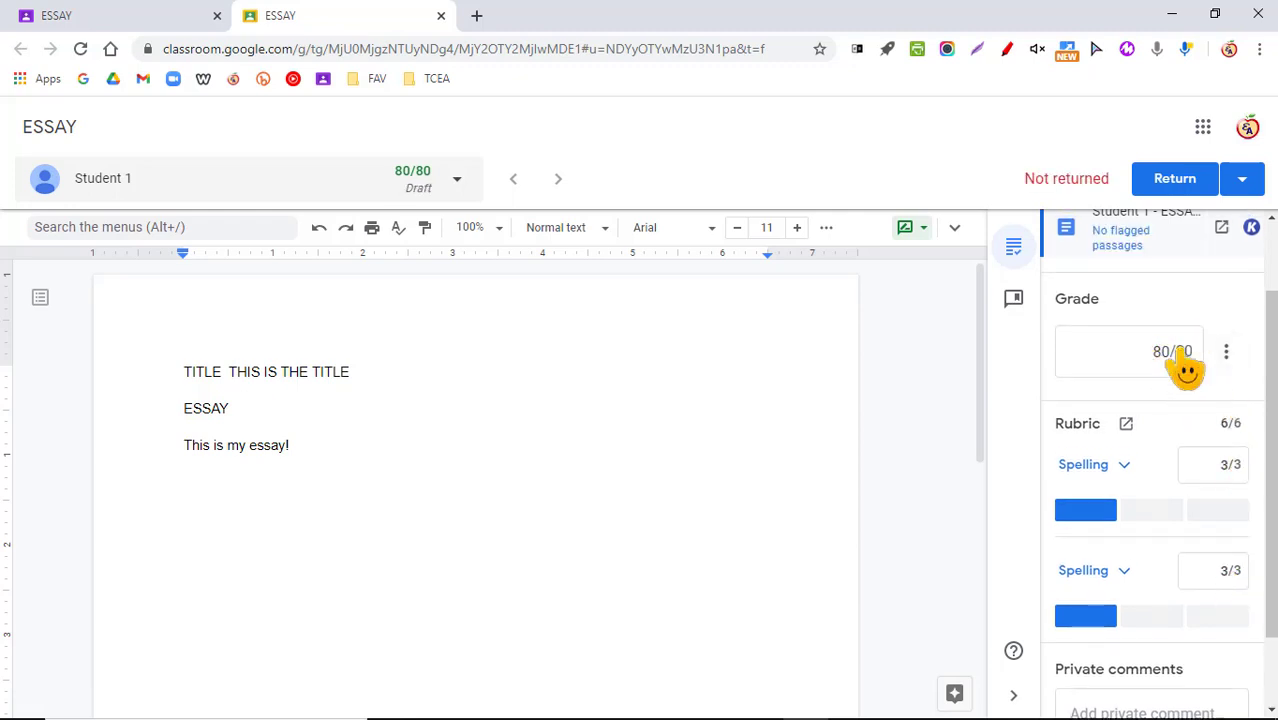
pyautogui.click(1218, 472)
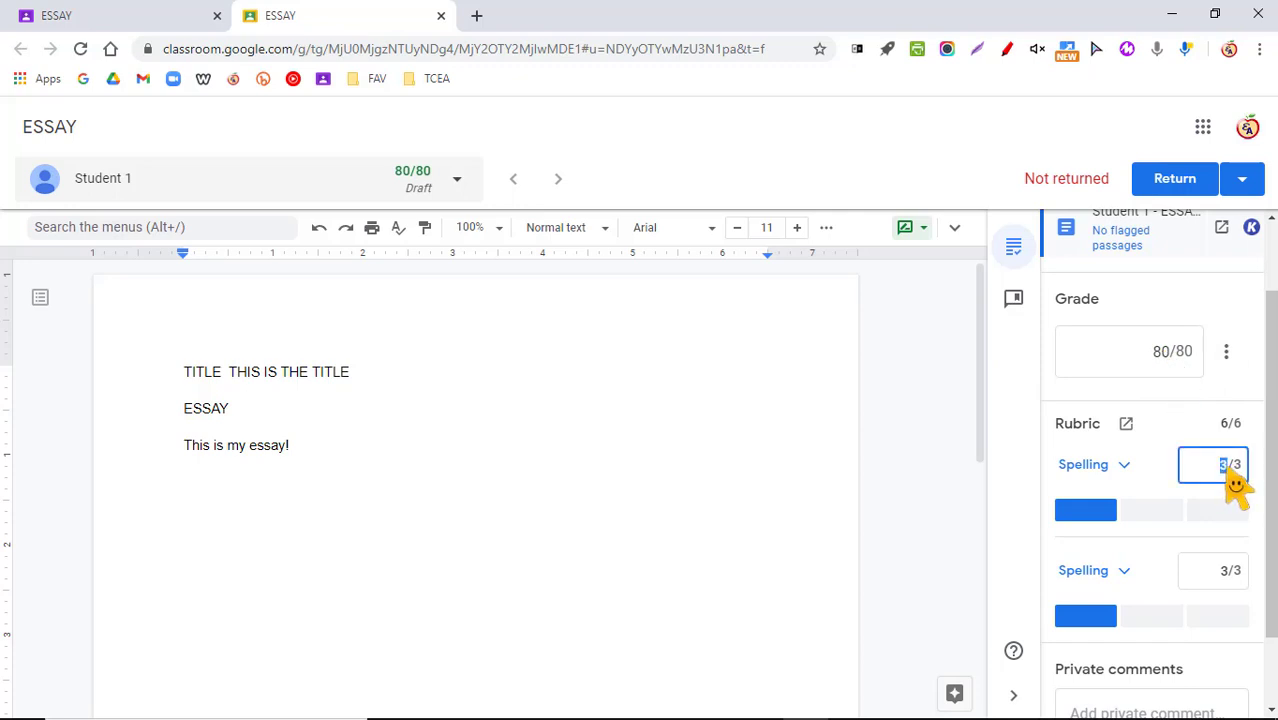
pyautogui.press('BackSpace')
pyautogui.write('3')
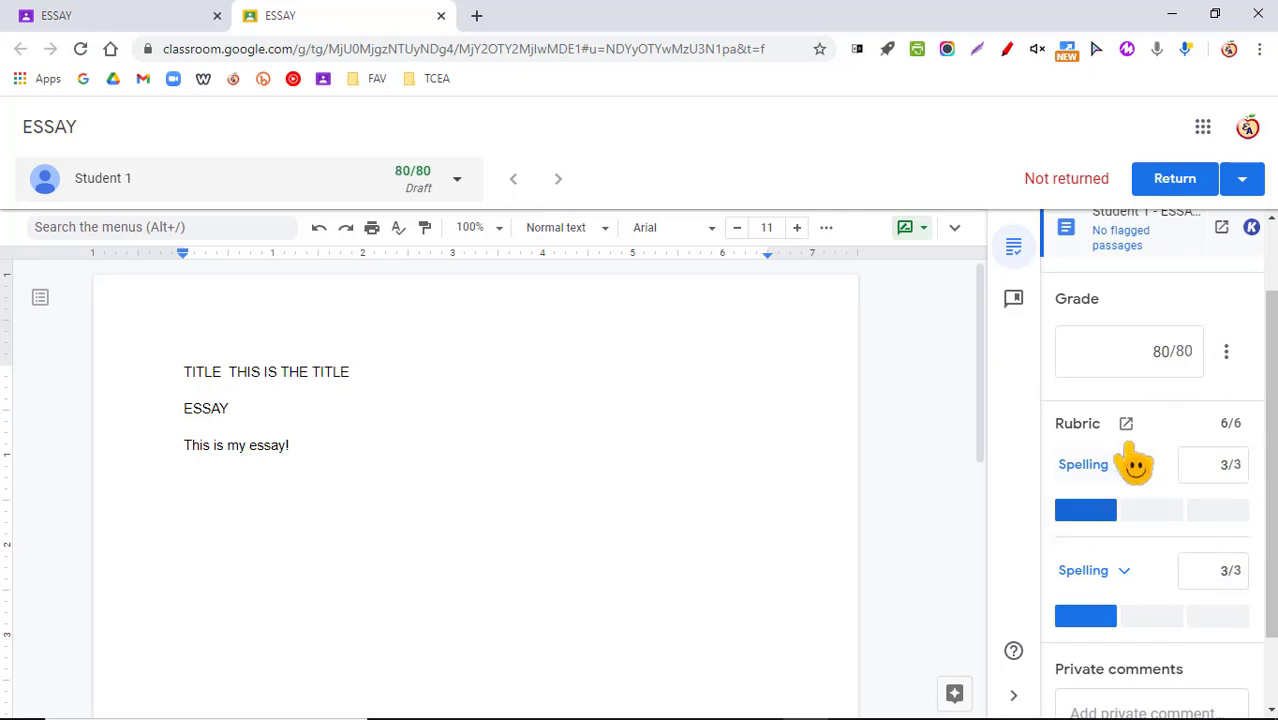
pyautogui.click(1222, 470)
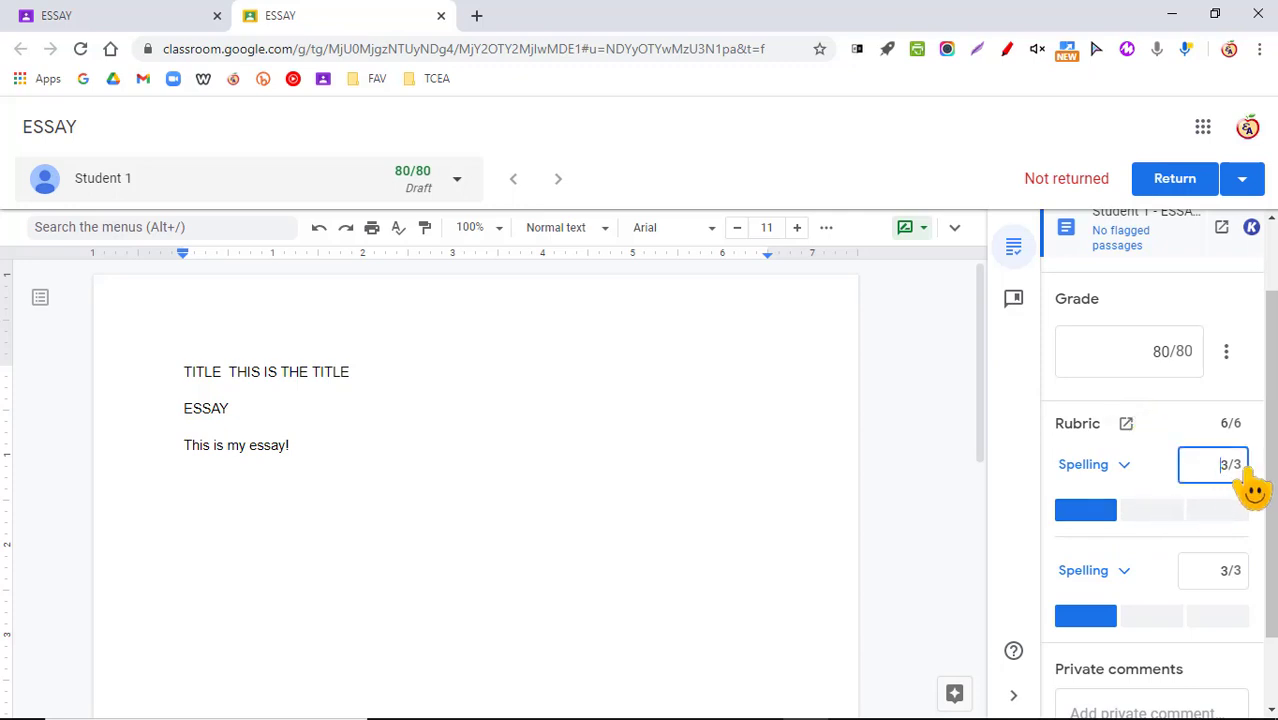
pyautogui.click(1241, 400)
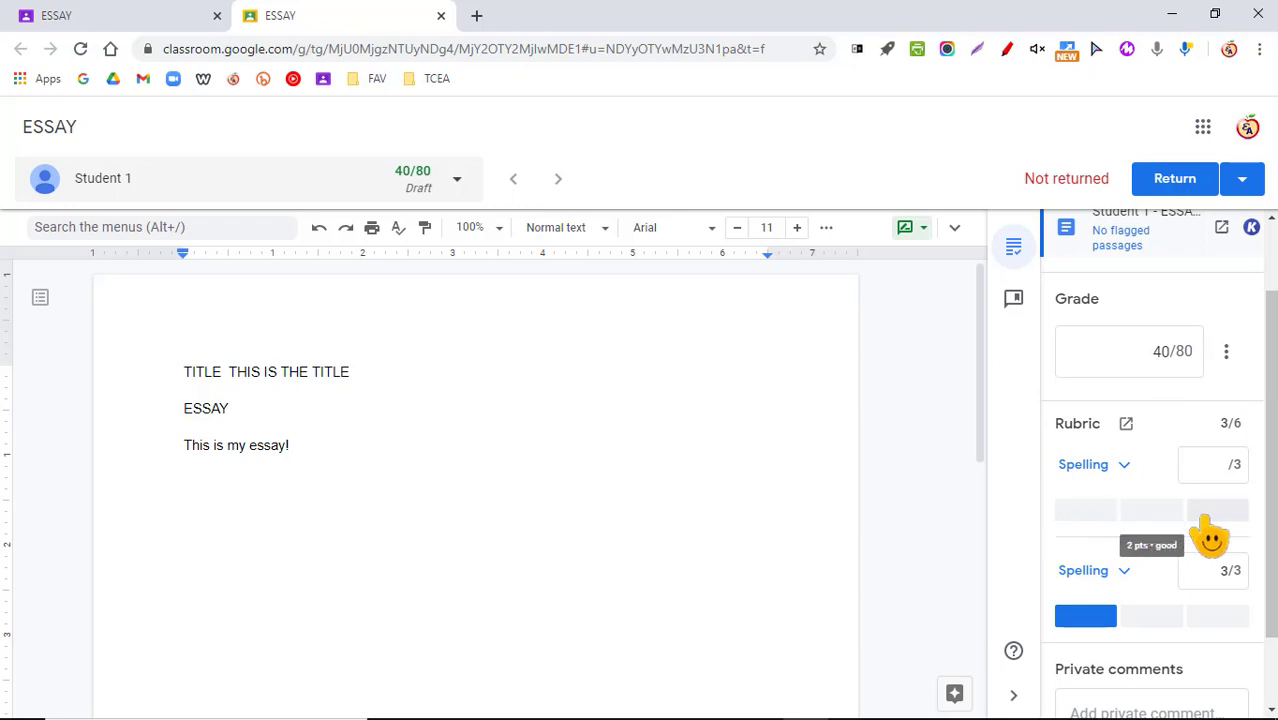
# Expand the first Spelling criterion to examine its rating levels and points, and collapse it again.
pyautogui.click(1122, 468)
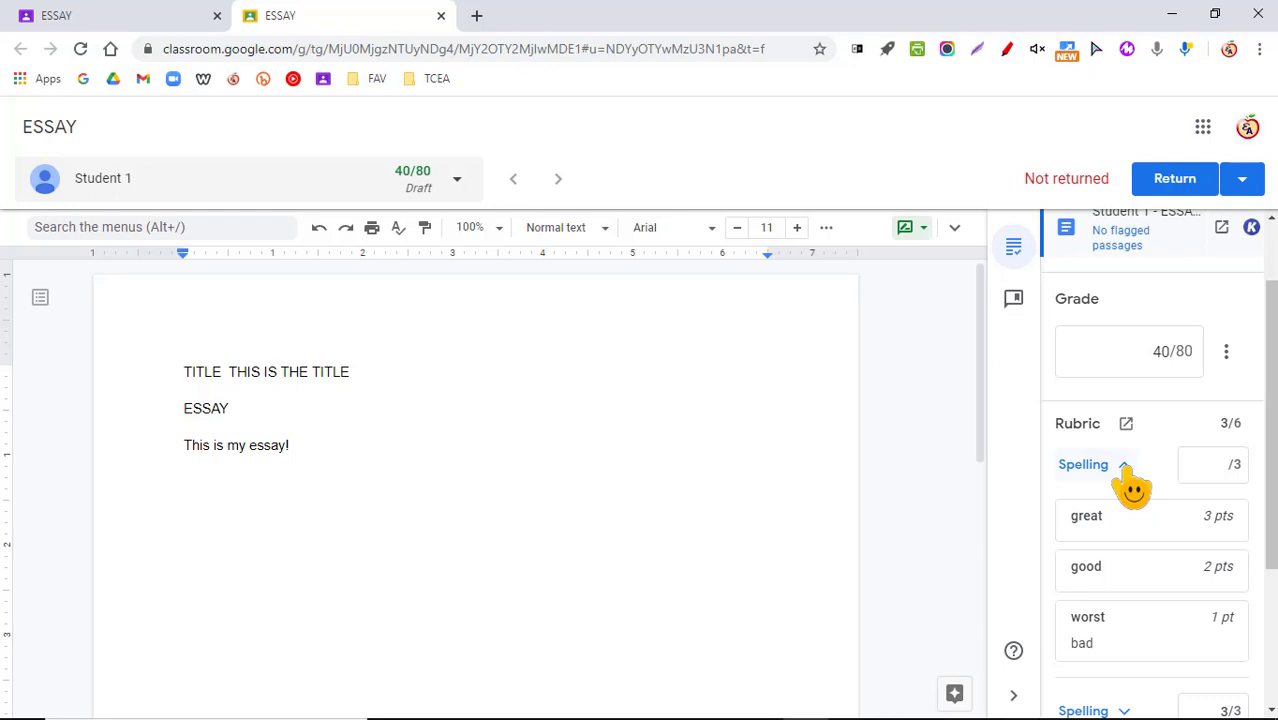
pyautogui.click(1122, 468)
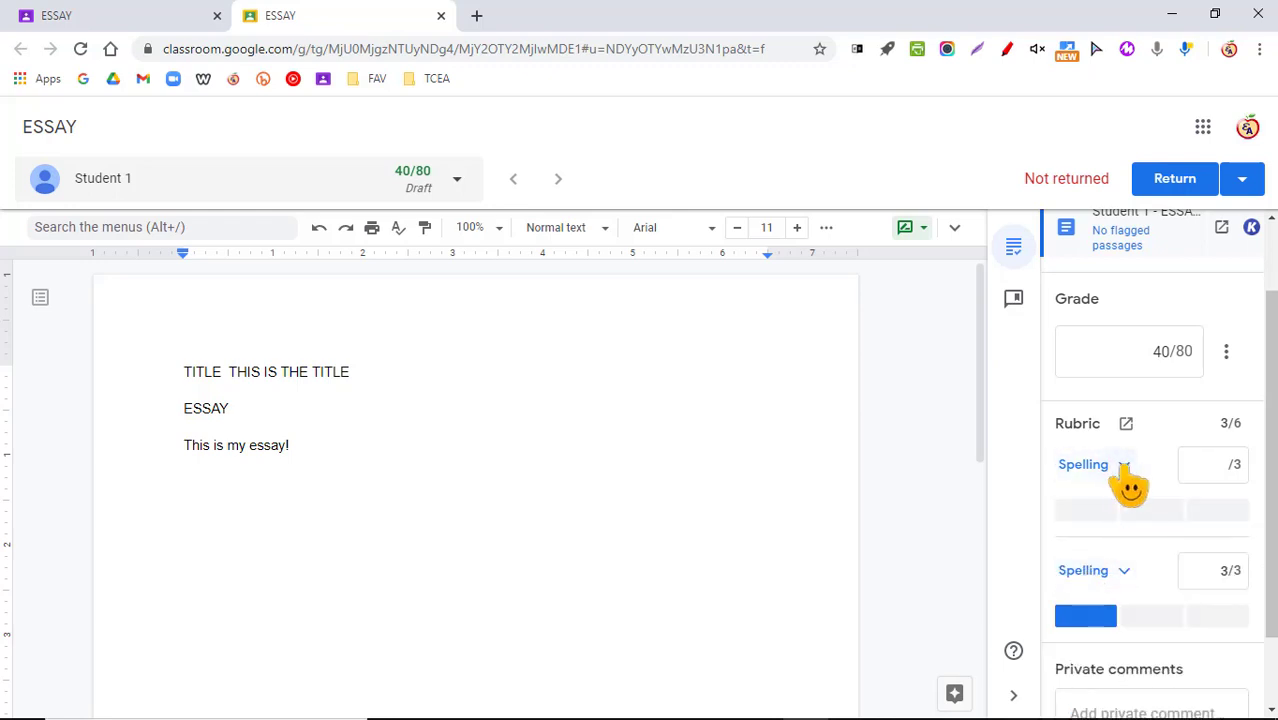
pyautogui.click(1124, 468)
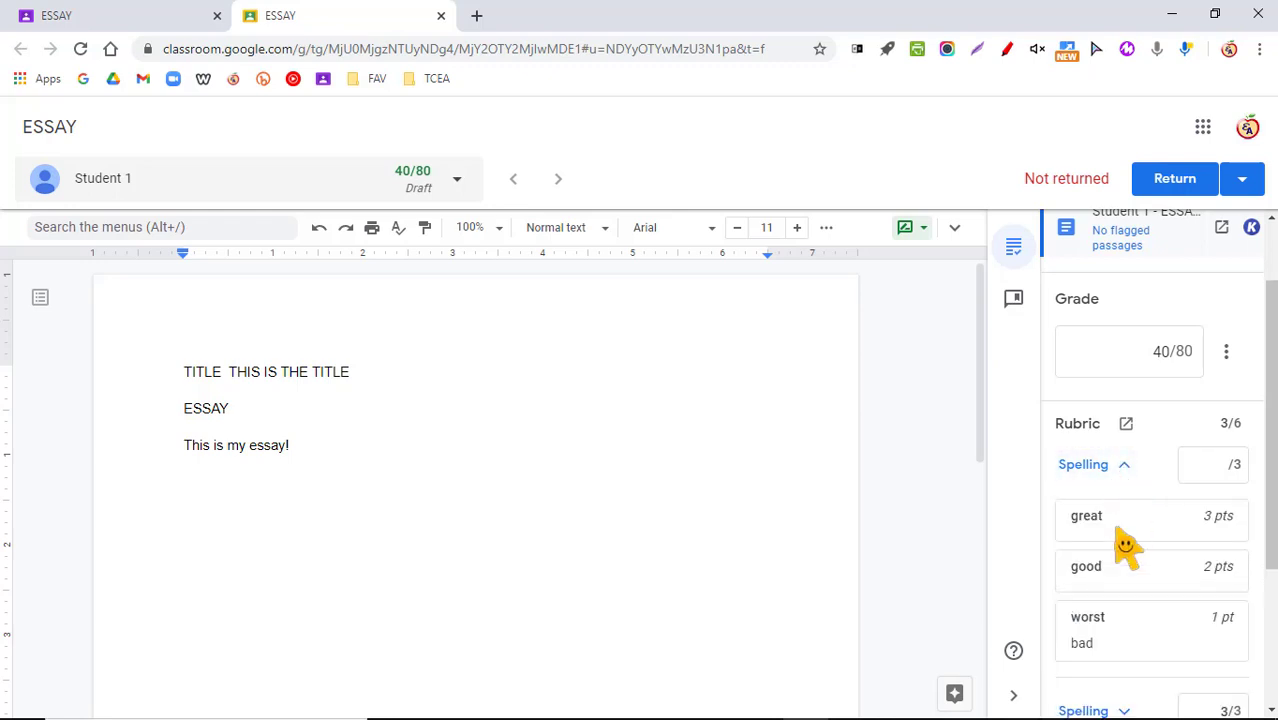
pyautogui.click(1124, 468)
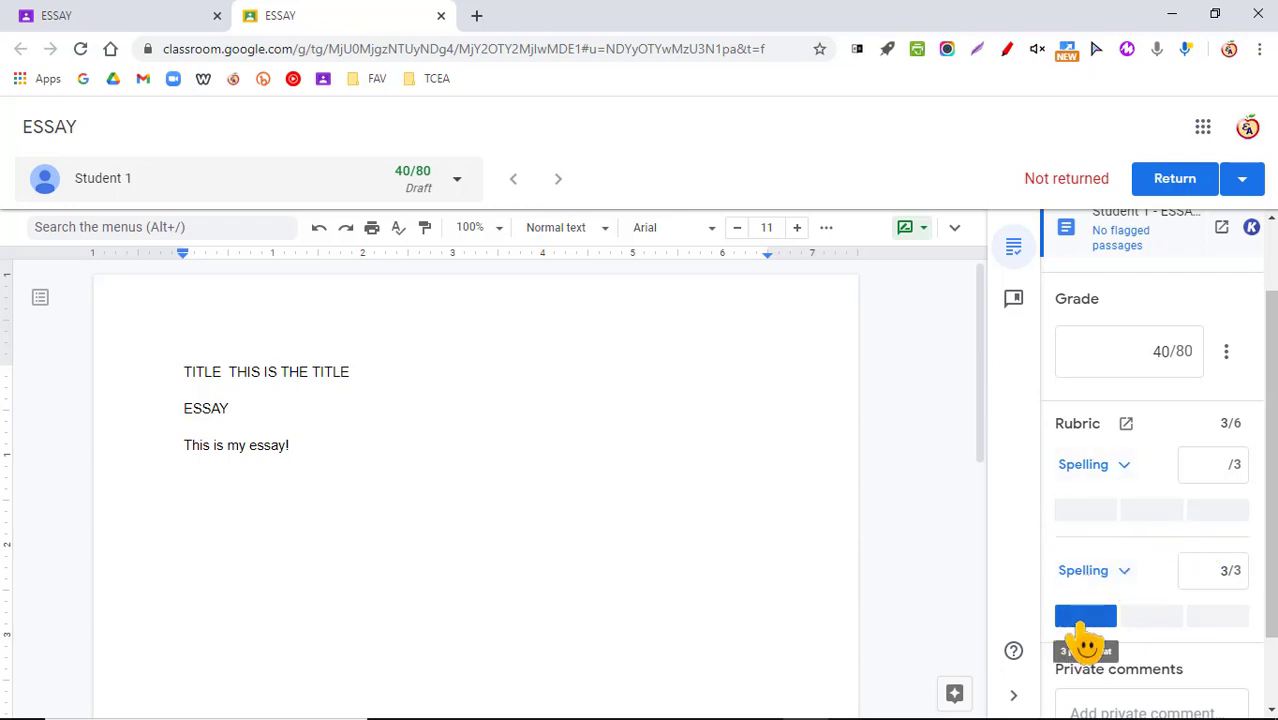
pyautogui.click(1124, 466)
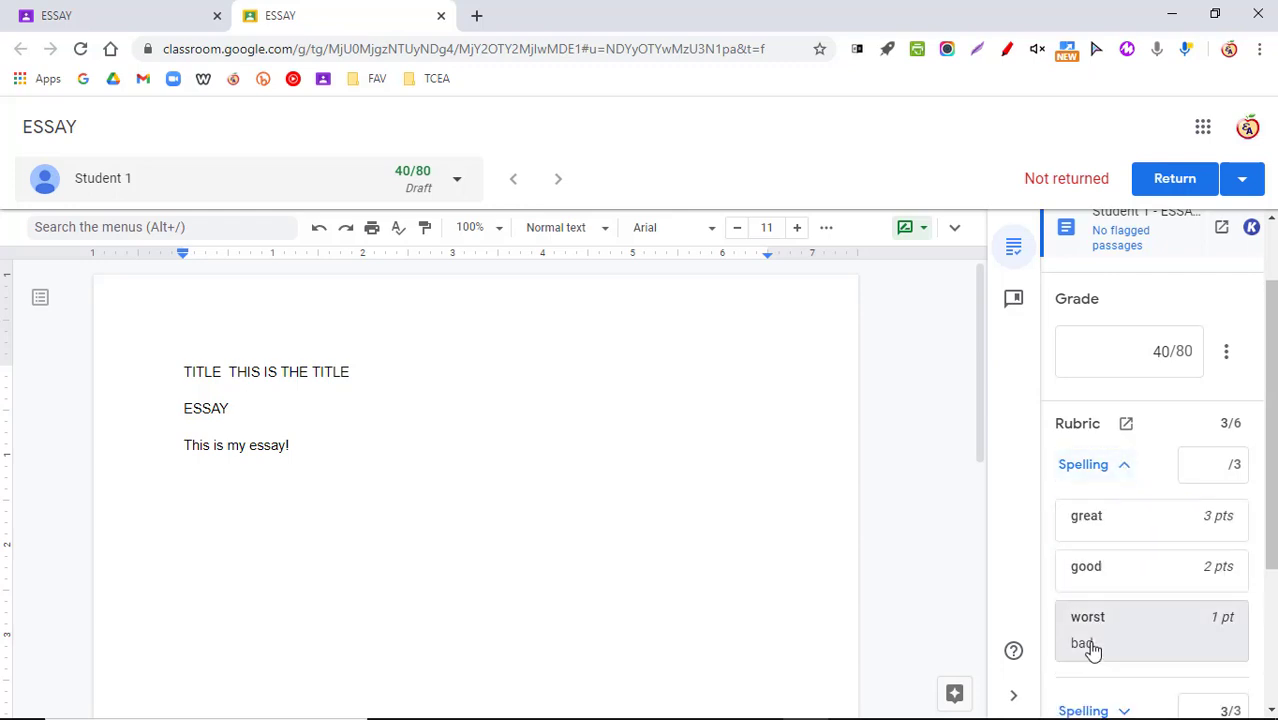
pyautogui.click(1120, 468)
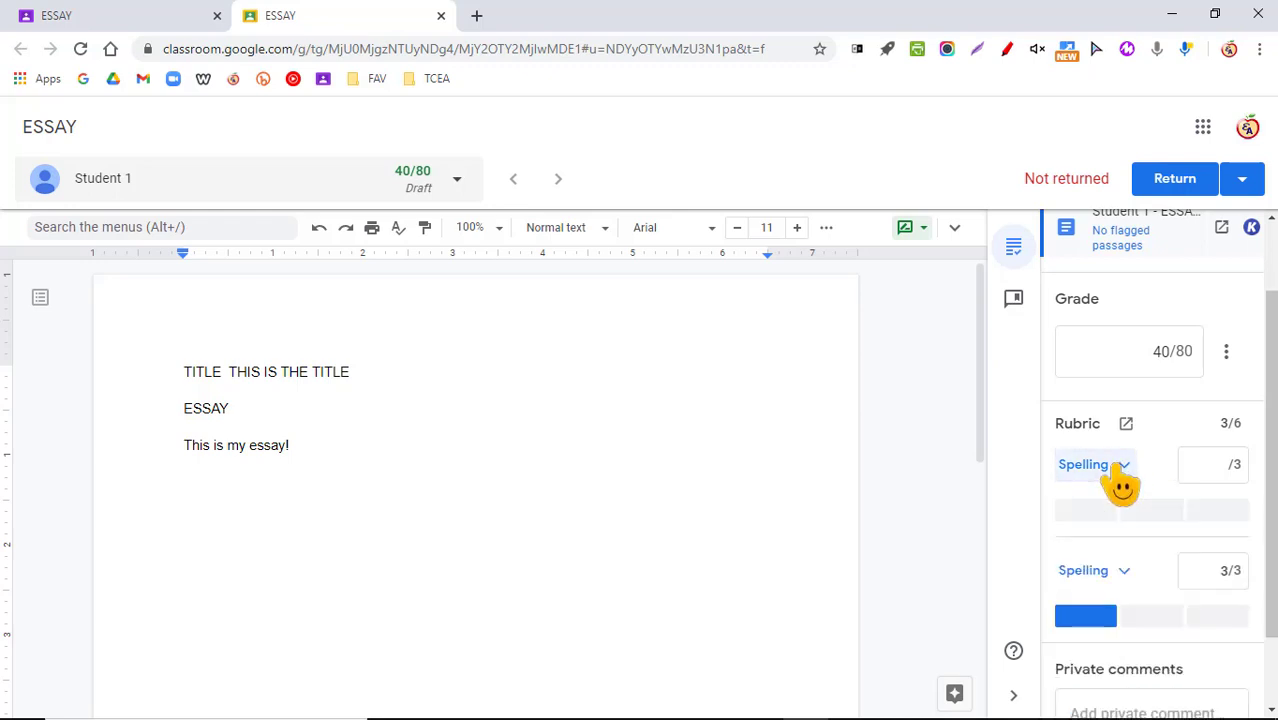
pyautogui.scroll(-1, 1178, 499)
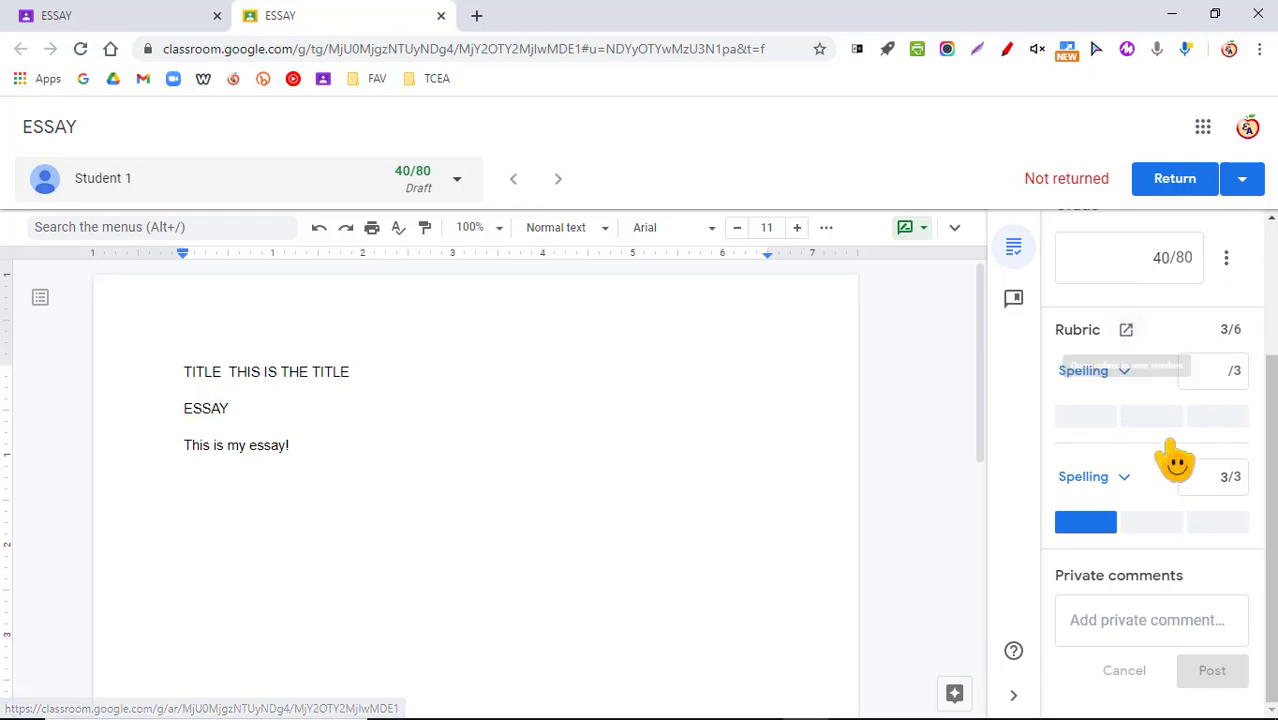
# Set the first Spelling criterion's score to 3.
pyautogui.scroll(2, 1172, 508)
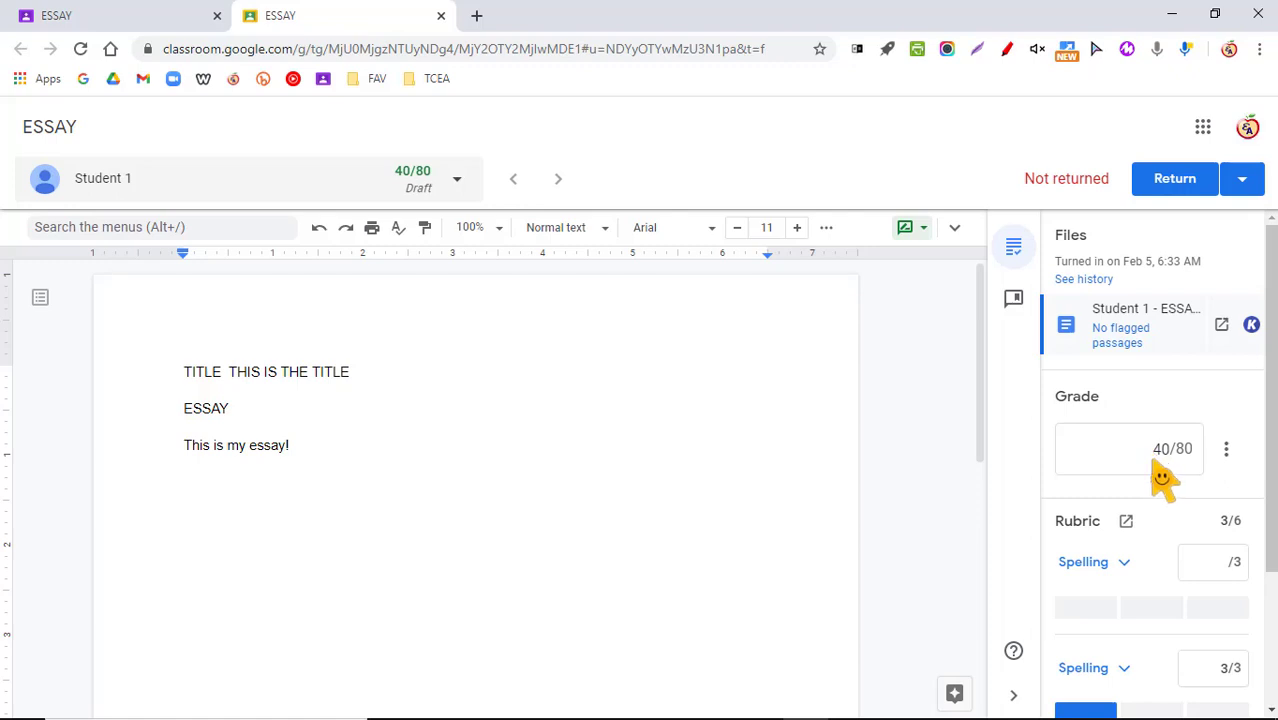
pyautogui.click(1234, 565)
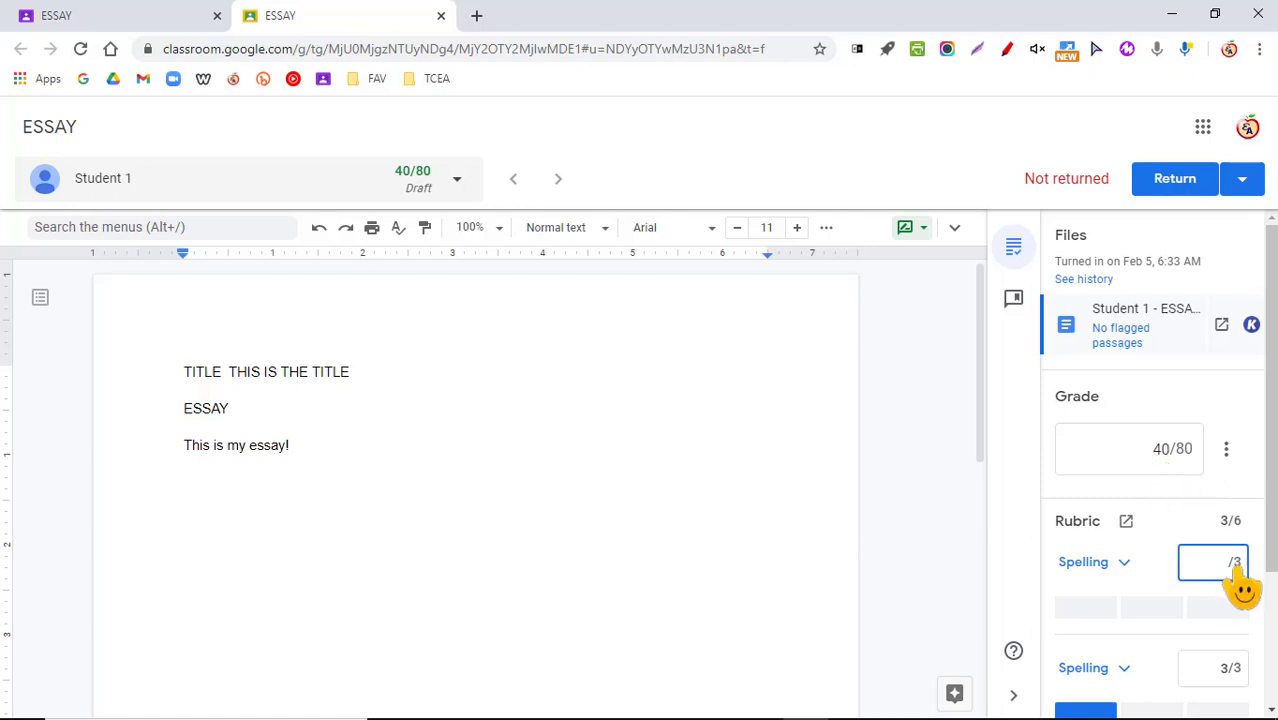
pyautogui.write('3')
pyautogui.click(1058, 530)
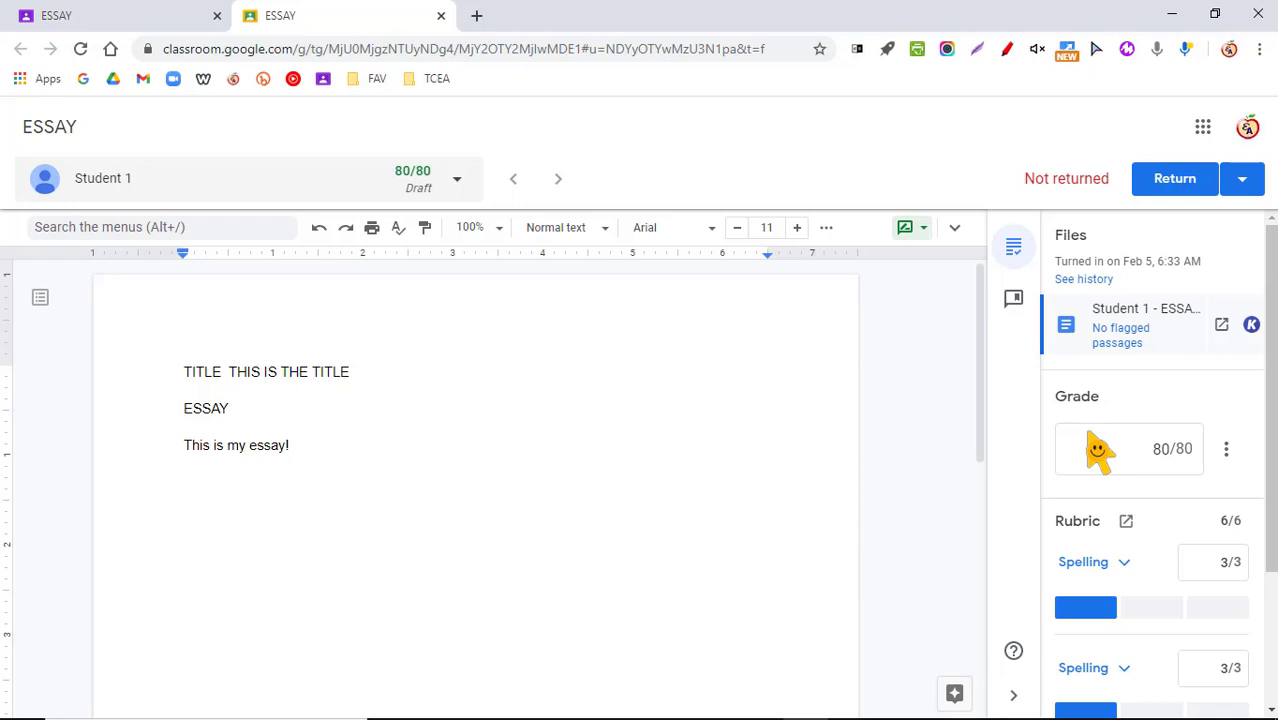
# Clear Student 1's overall grade out of 80 and place the cursor in the private comment field.
pyautogui.click(1180, 182)
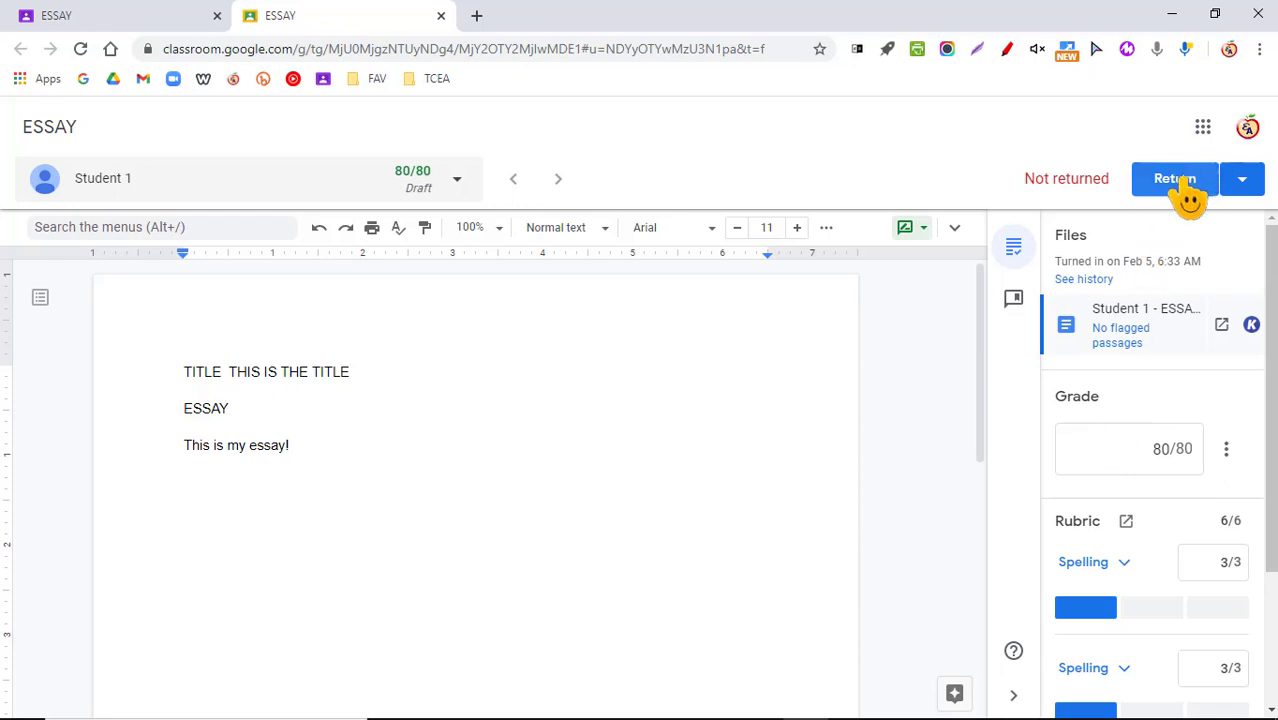
pyautogui.click(1172, 458)
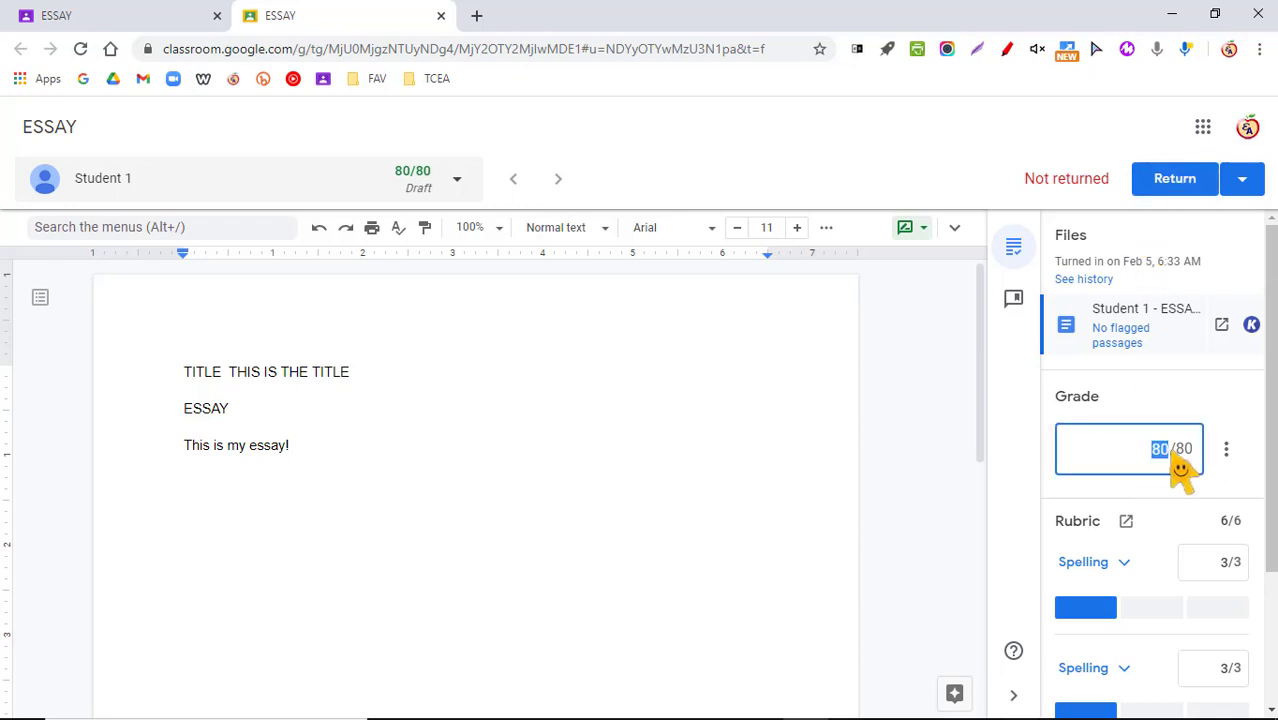
pyautogui.press('BackSpace')
pyautogui.scroll(-2, 1258, 537)
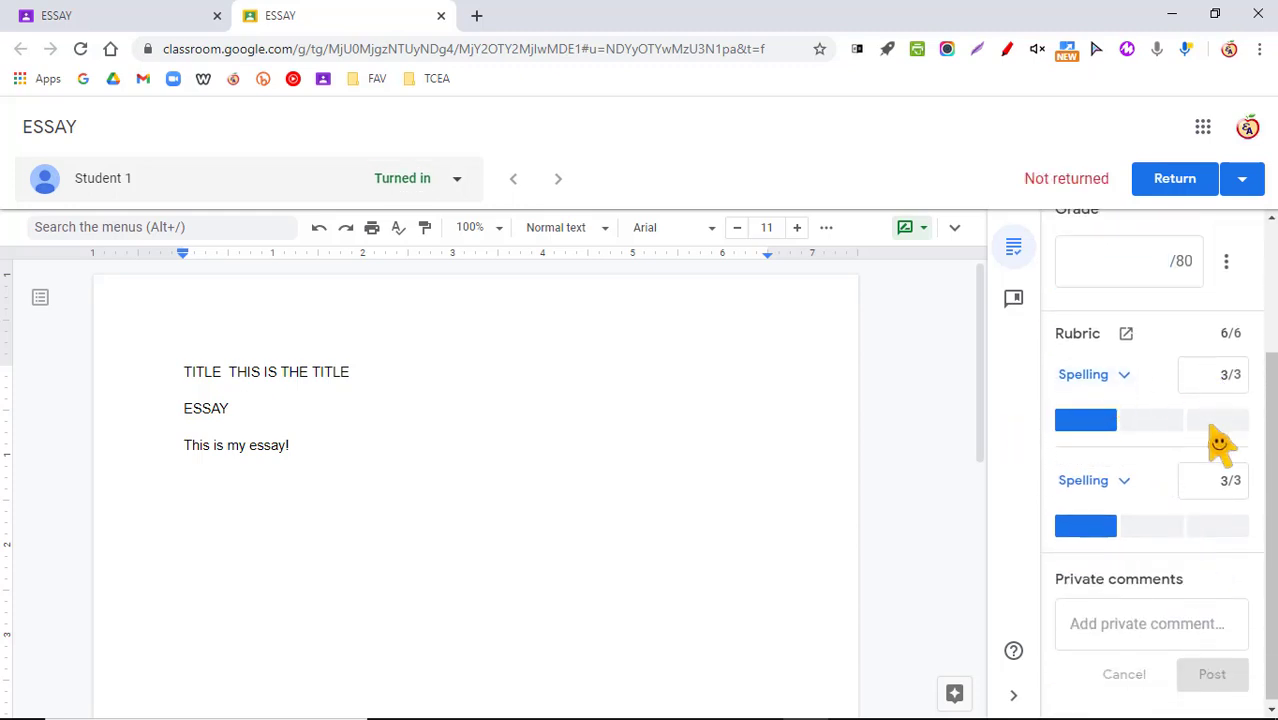
pyautogui.click(1155, 640)
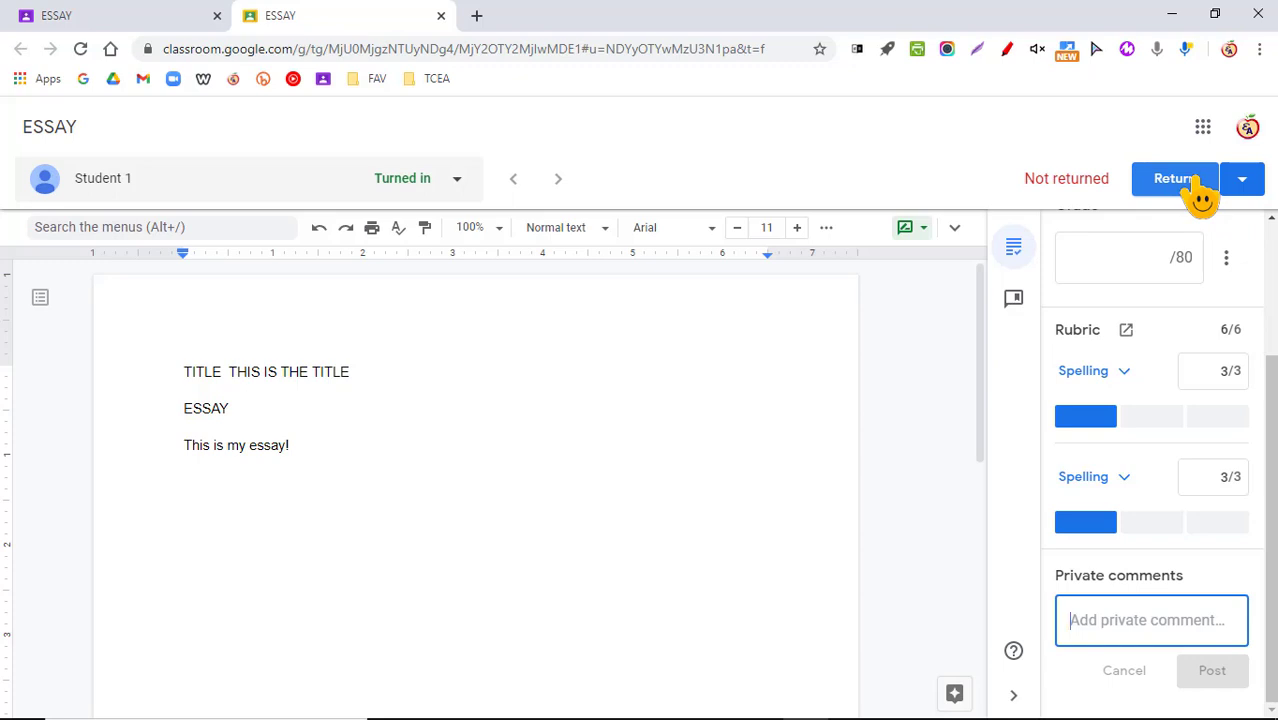
# Select all students for returning multiple submissions, and cancel the return.
pyautogui.click(560, 192)
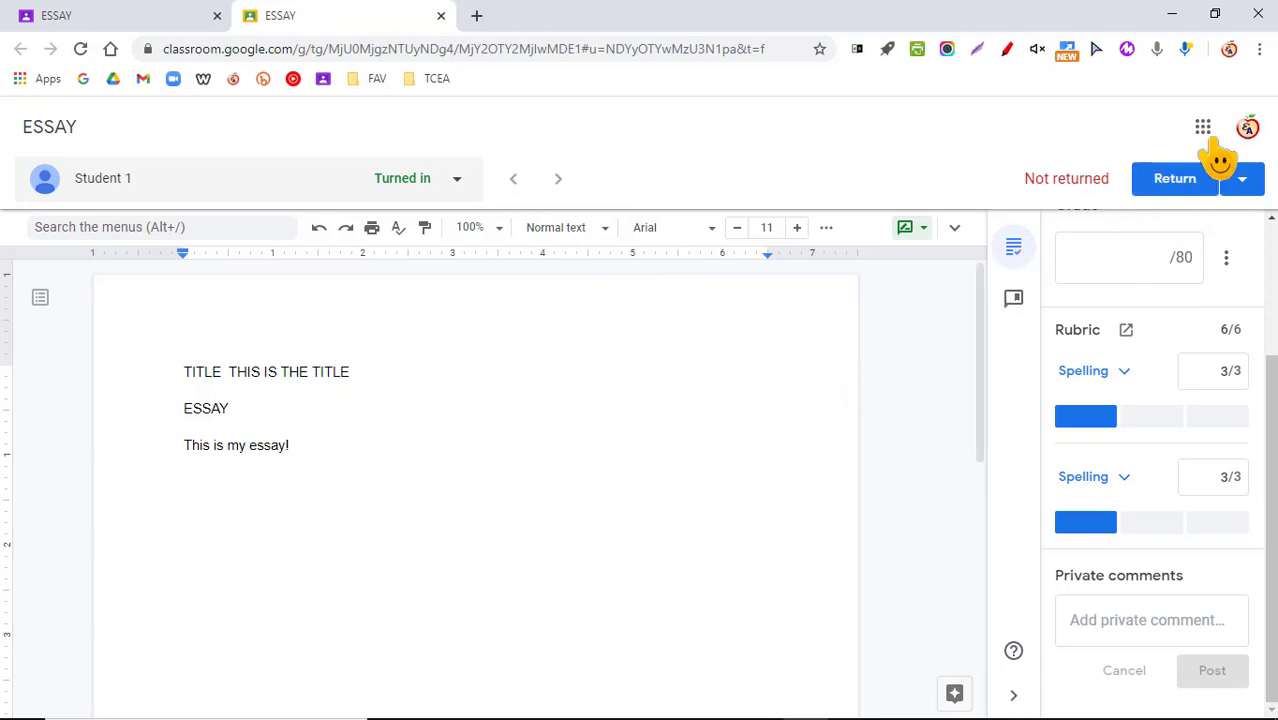
pyautogui.click(1243, 183)
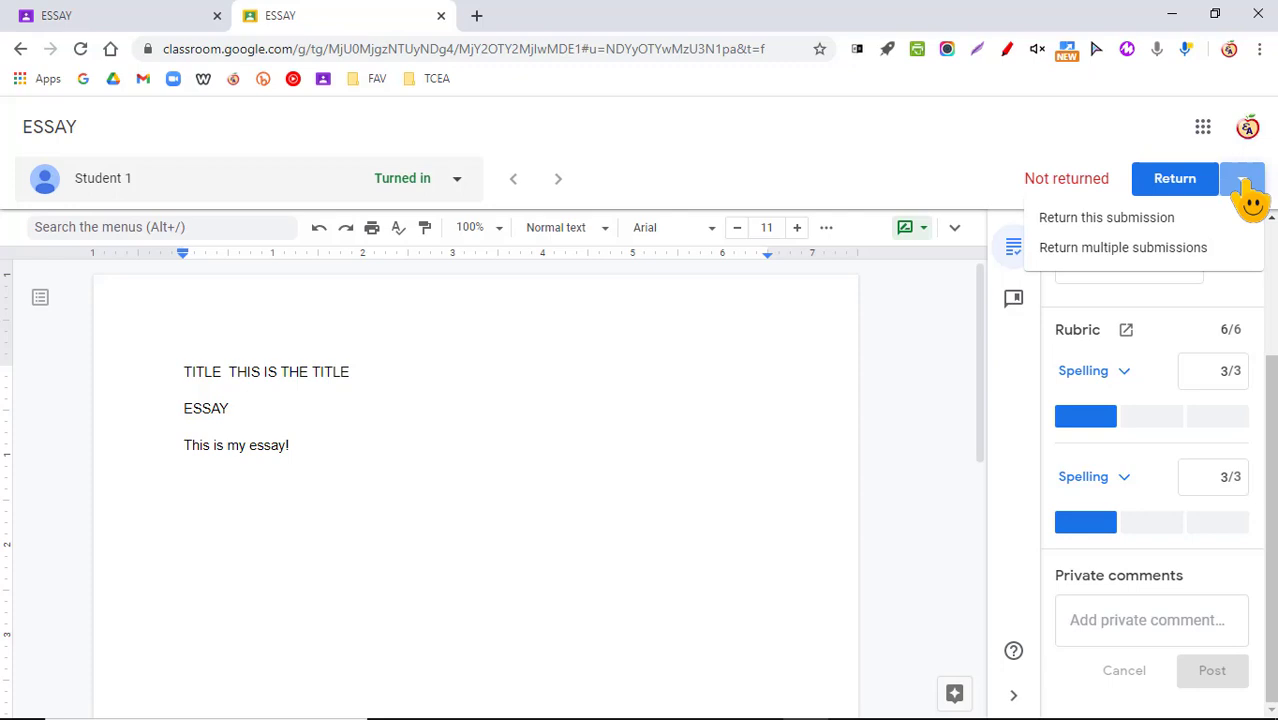
pyautogui.click(1112, 250)
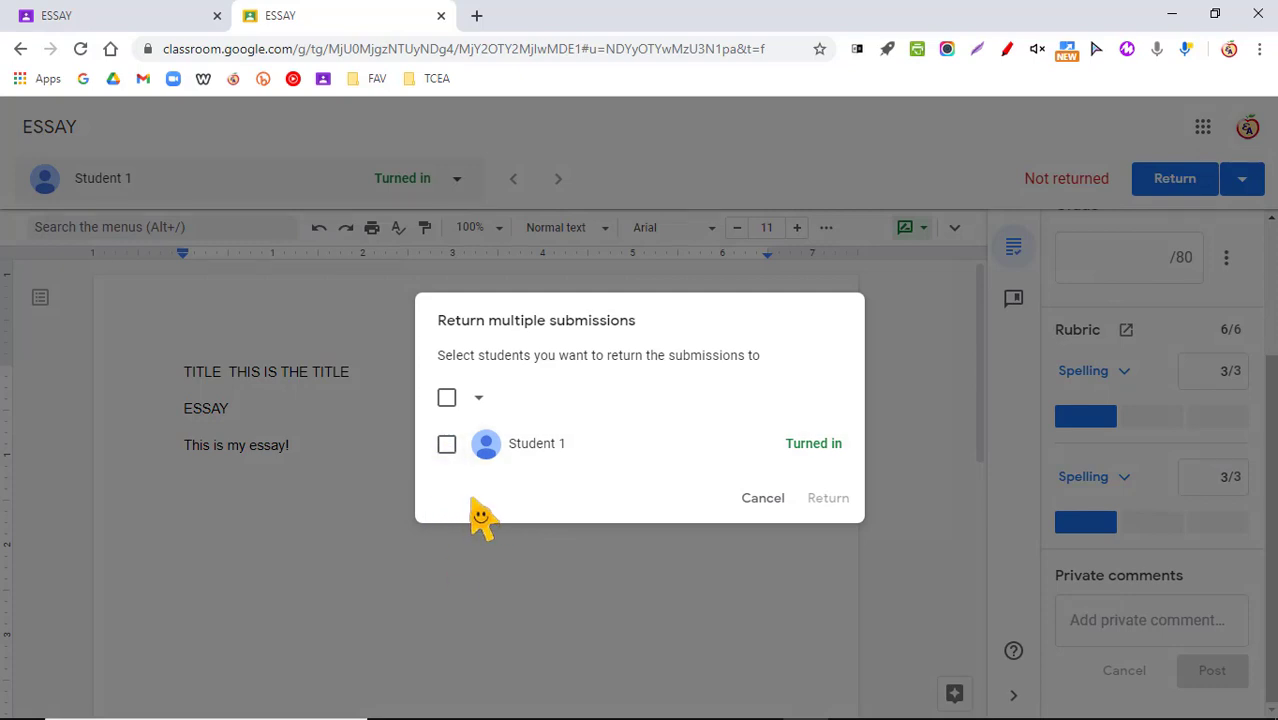
pyautogui.click(447, 398)
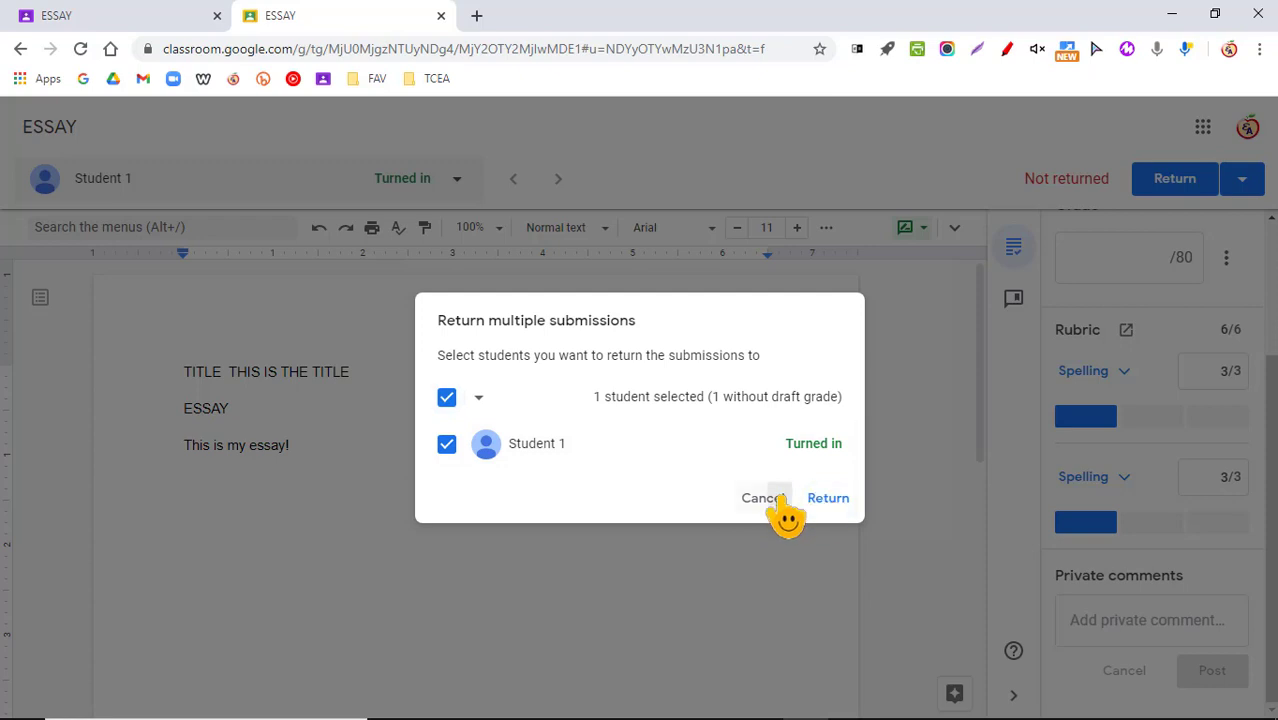
pyautogui.click(772, 498)
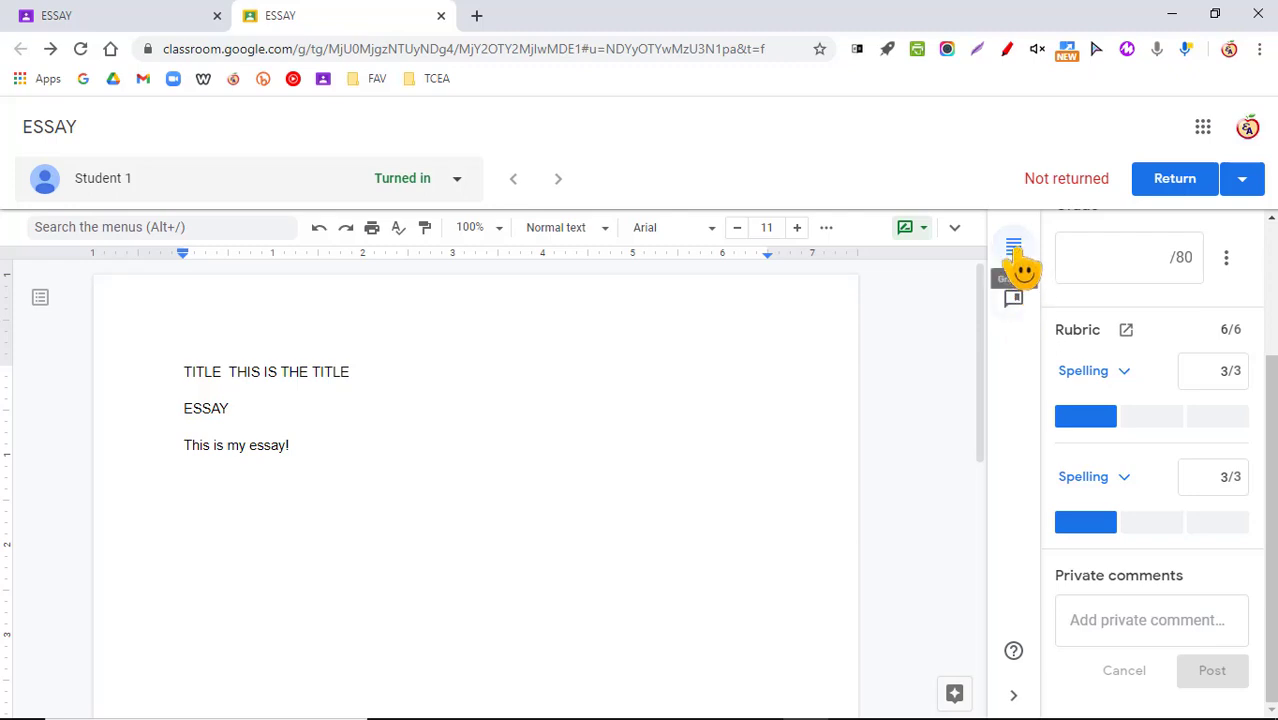
# Open the comment bank and browse through its saved comments.
pyautogui.click(1016, 302)
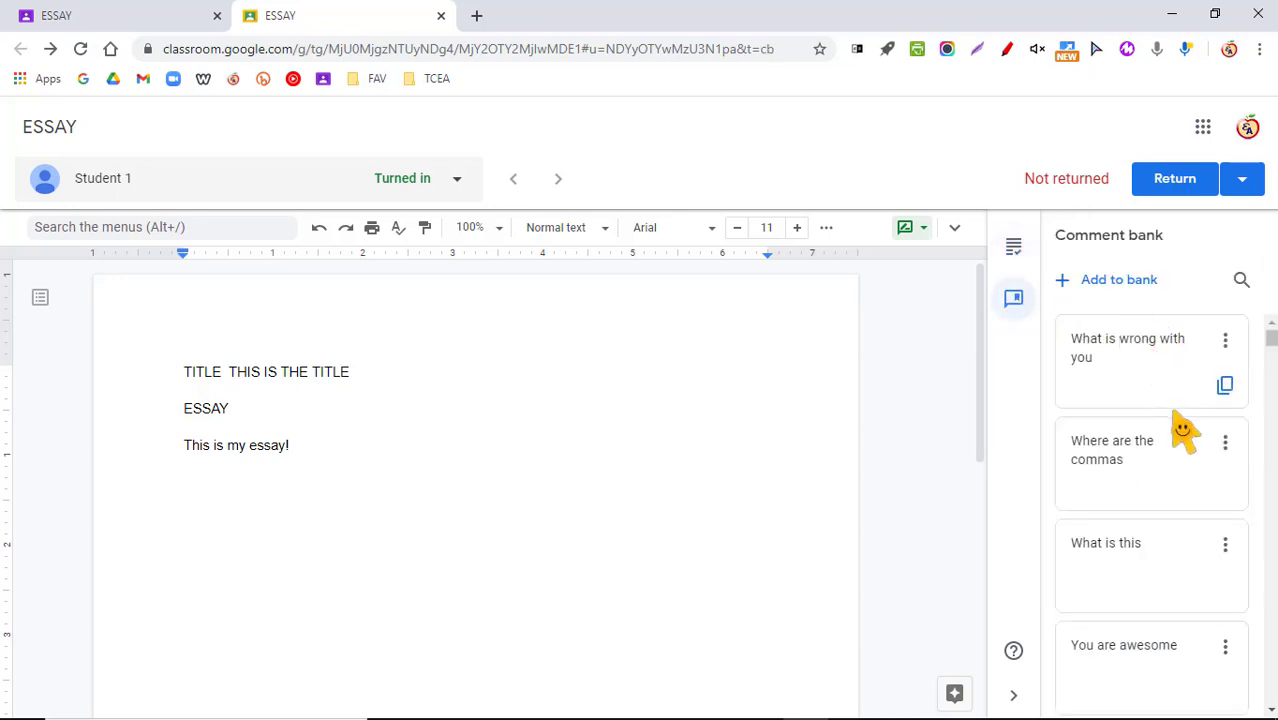
pyautogui.scroll(-2, 1176, 462)
pyautogui.scroll(-8, 1176, 462)
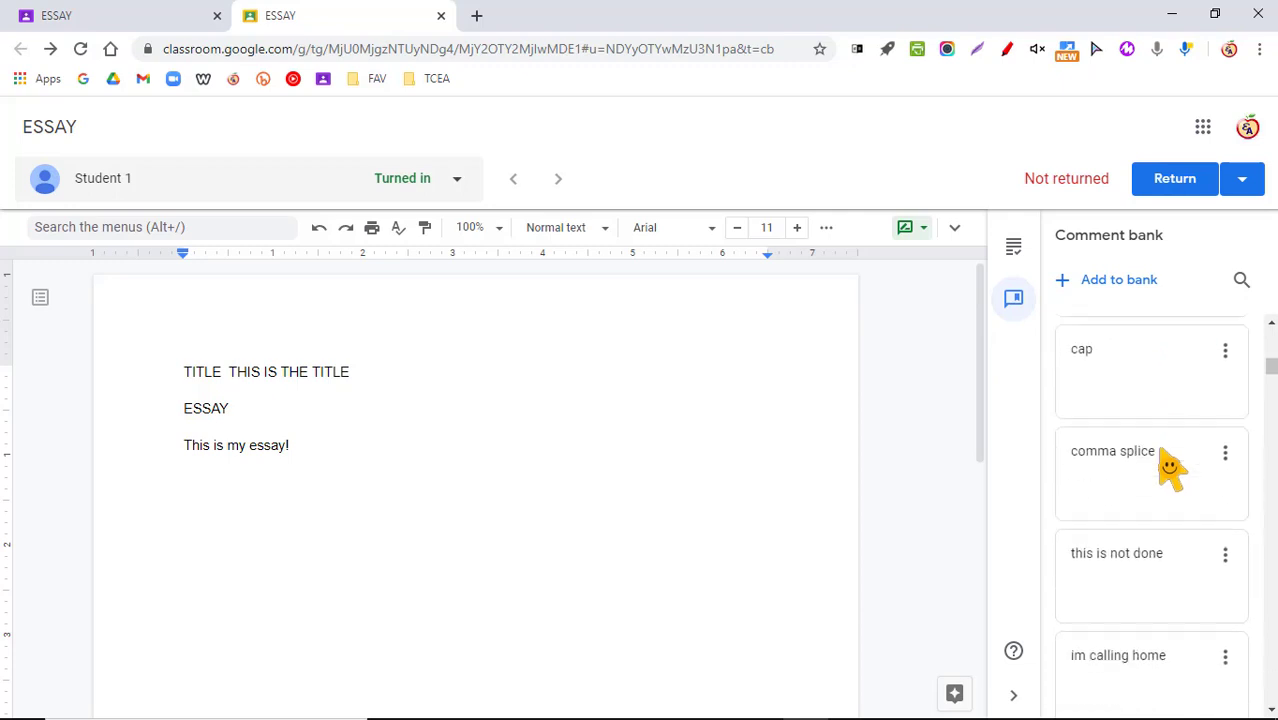
# Add three comments to the comment bank: "You did great.", "Check your spelling." and "Show your work.".
pyautogui.scroll(-5, 1170, 470)
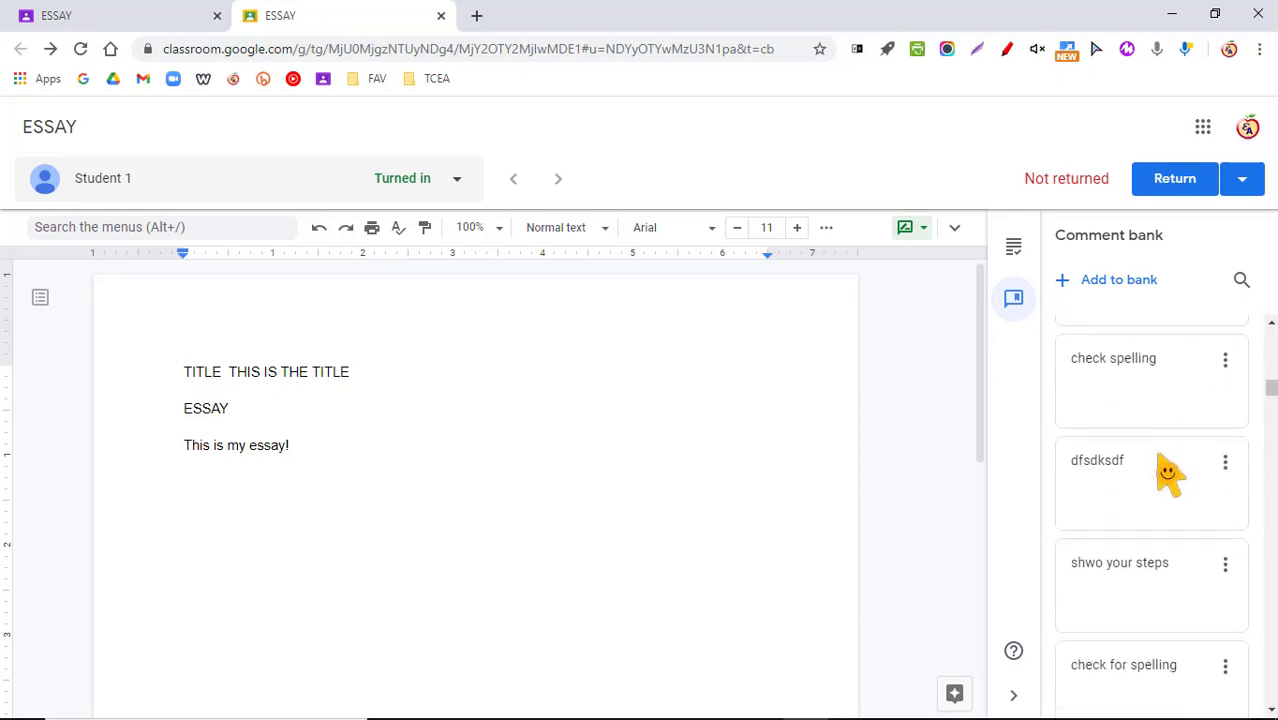
pyautogui.scroll(-5, 1162, 474)
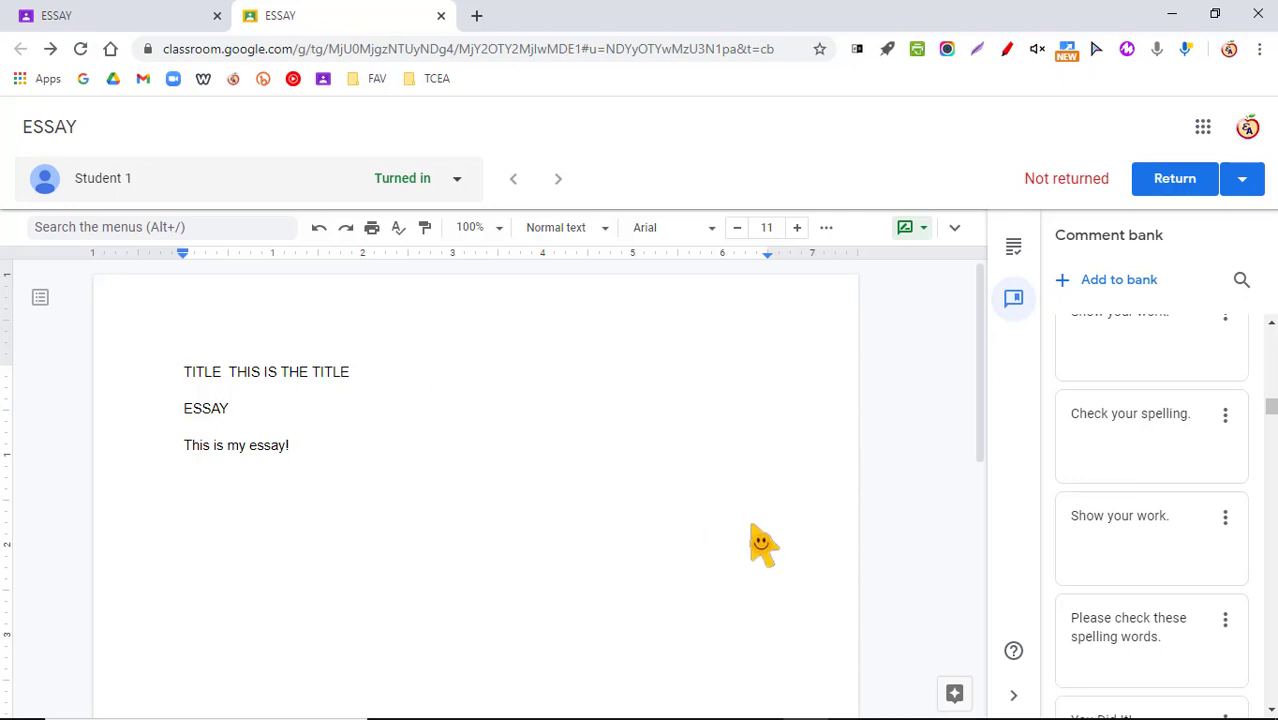
pyautogui.scroll(-2, 1250, 570)
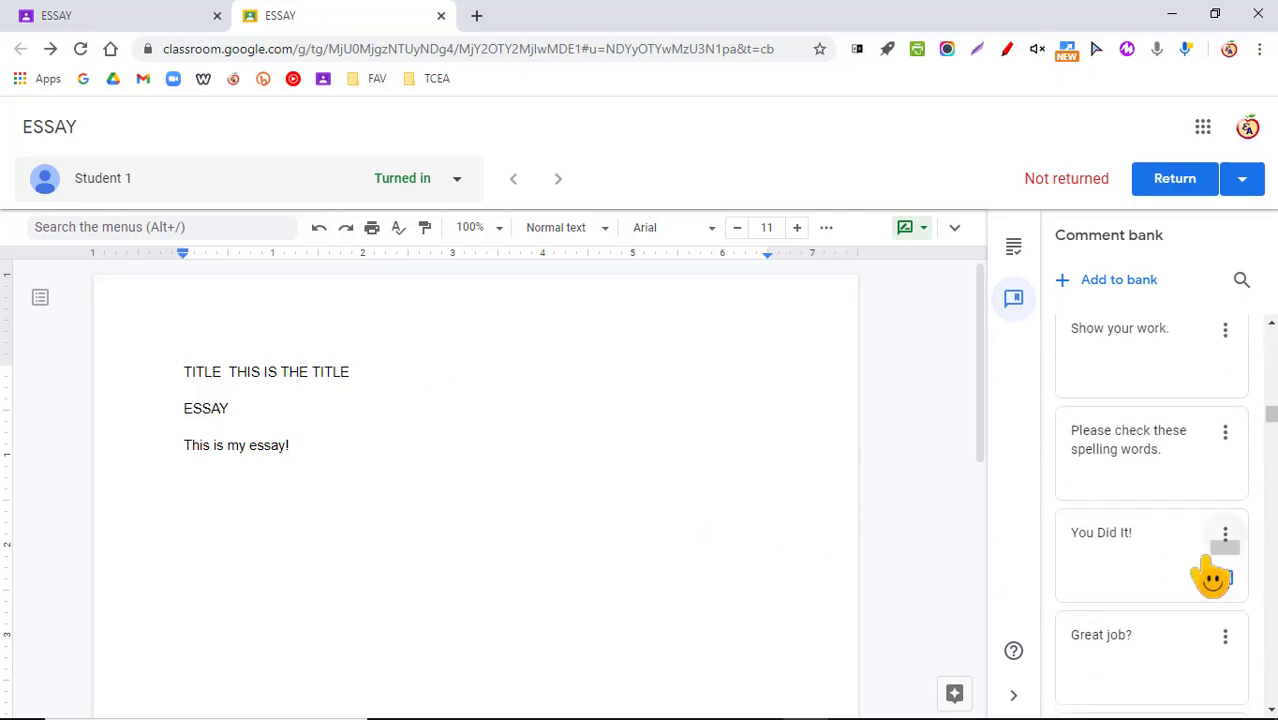
pyautogui.click(1128, 288)
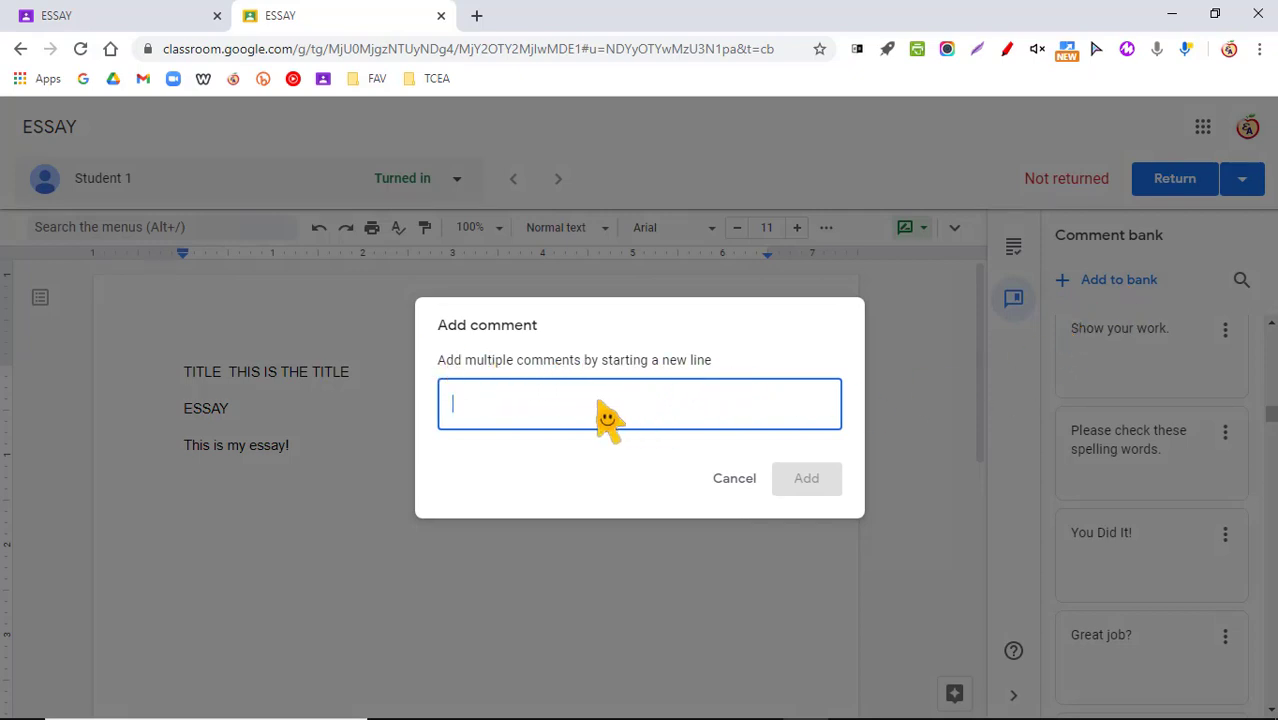
pyautogui.write('You did great.')
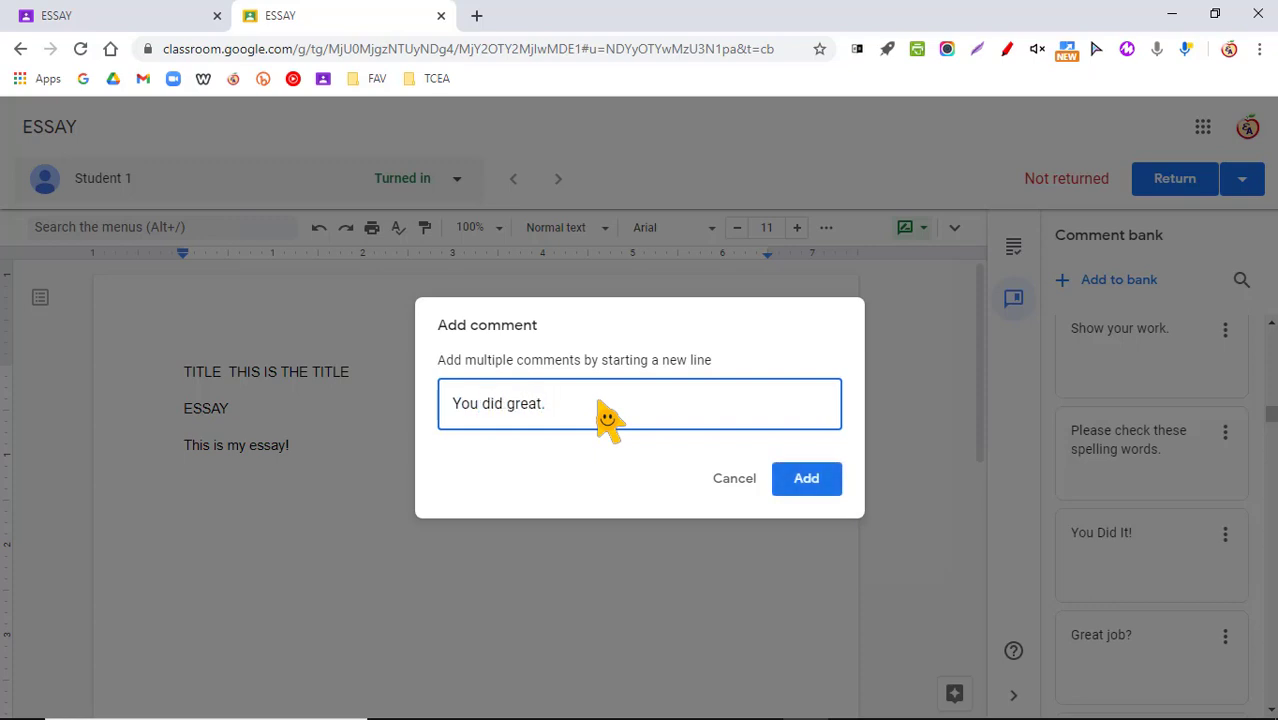
pyautogui.press('Return')
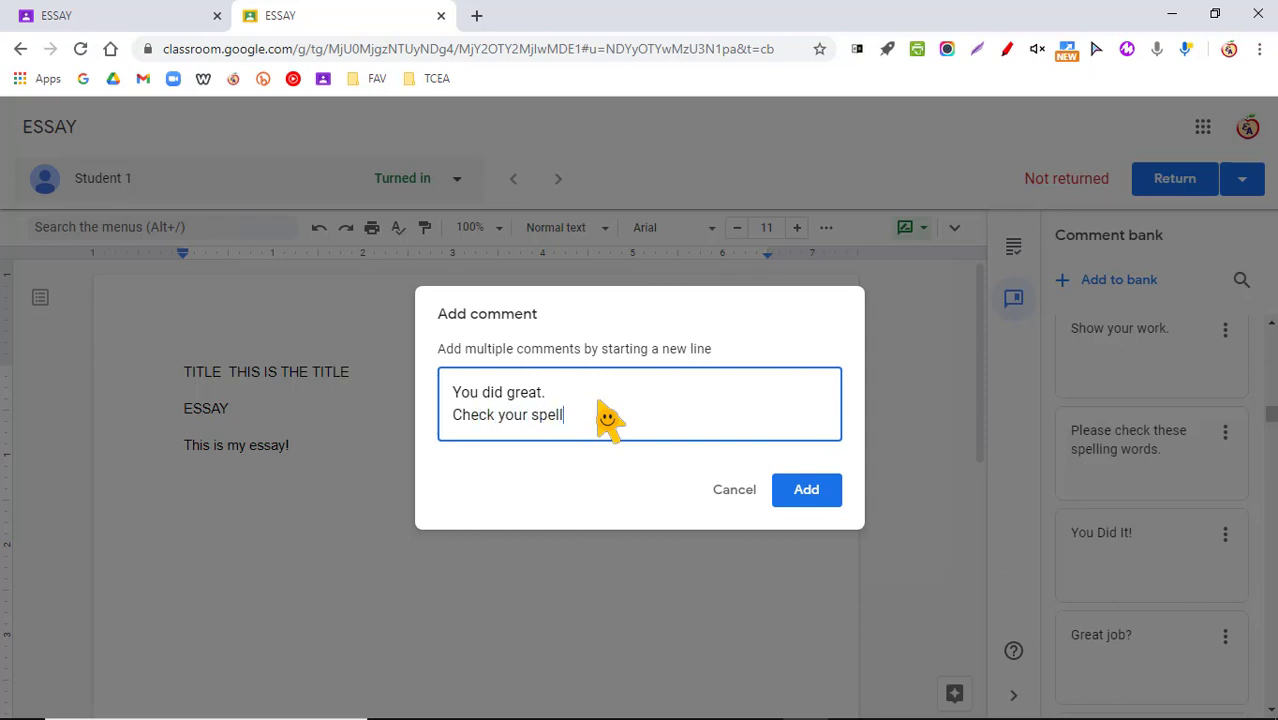
pyautogui.press('Return')
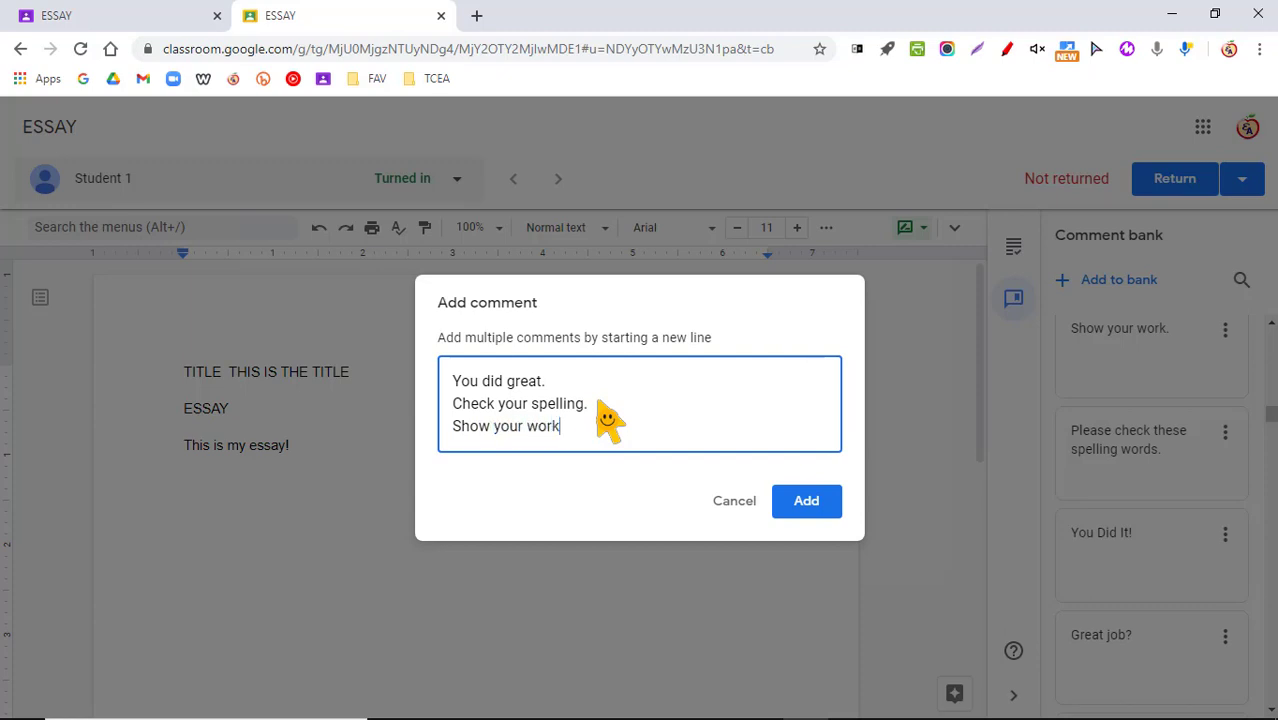
pyautogui.click(810, 508)
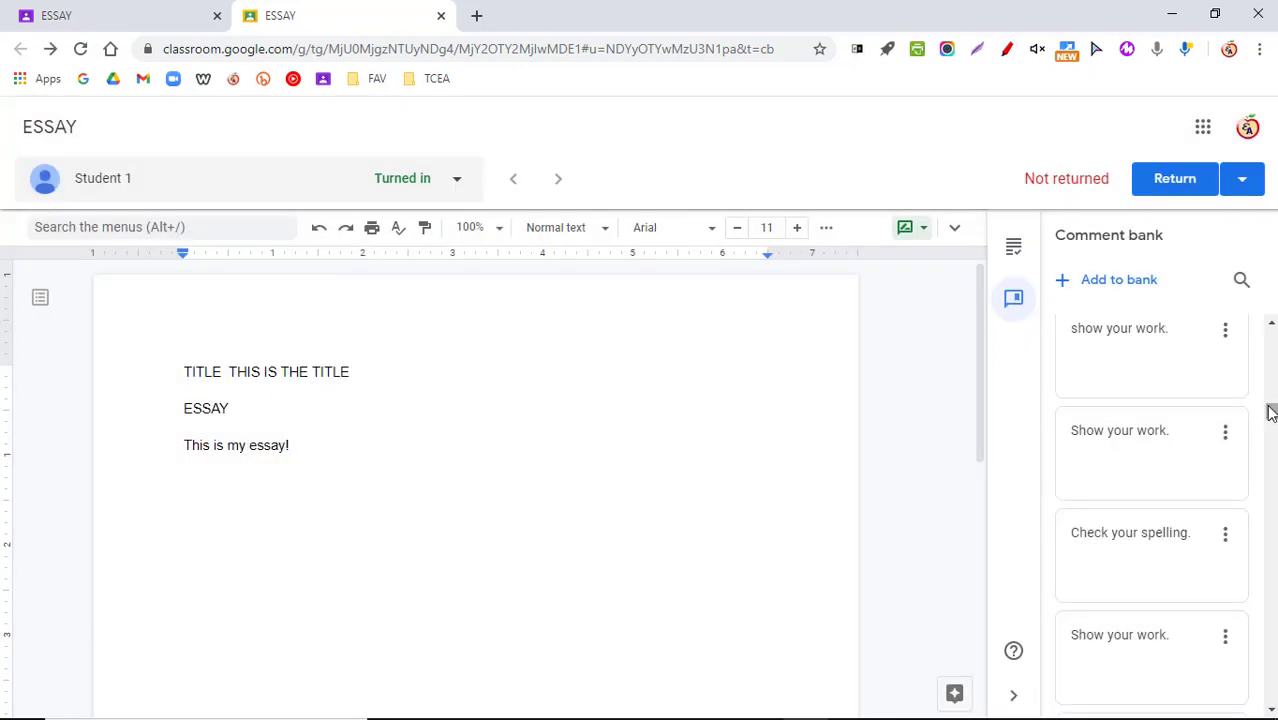
pyautogui.moveTo(1268, 410); pyautogui.dragTo(1272, 330)
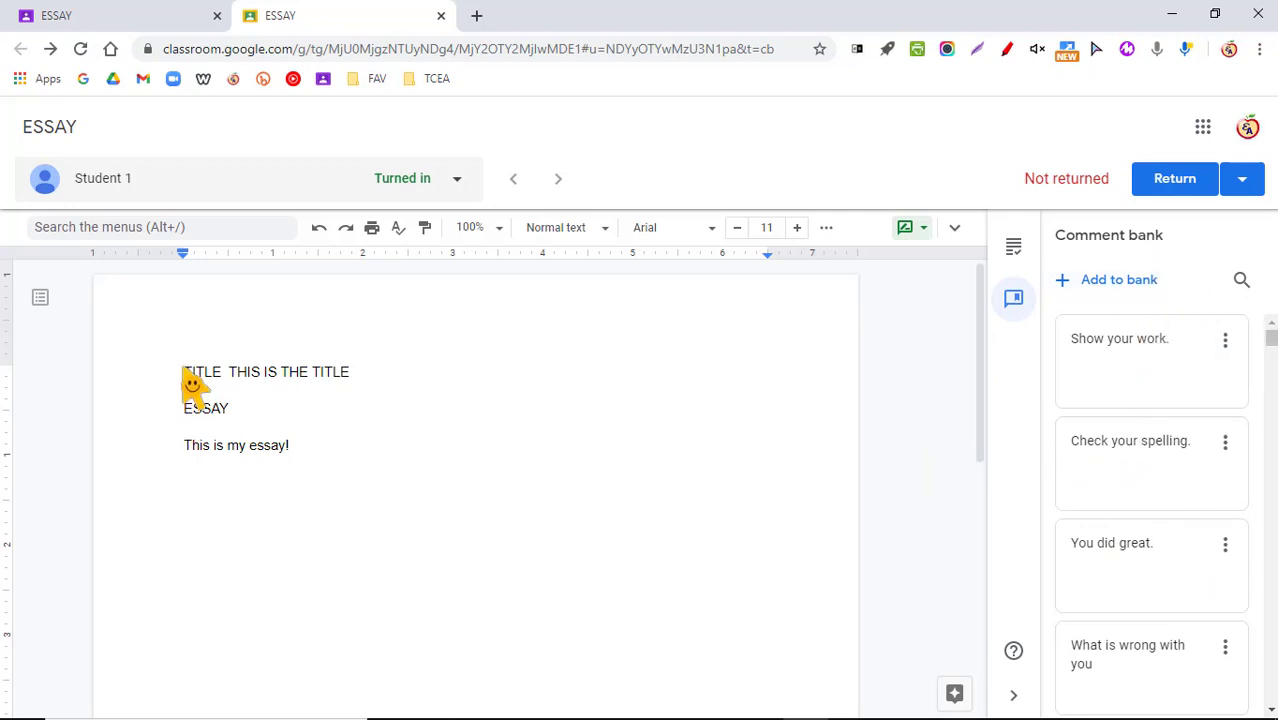
# Start a comment on the ESSAY line and allow the microphone access requested for mote.
pyautogui.moveTo(185, 400); pyautogui.dragTo(234, 418)
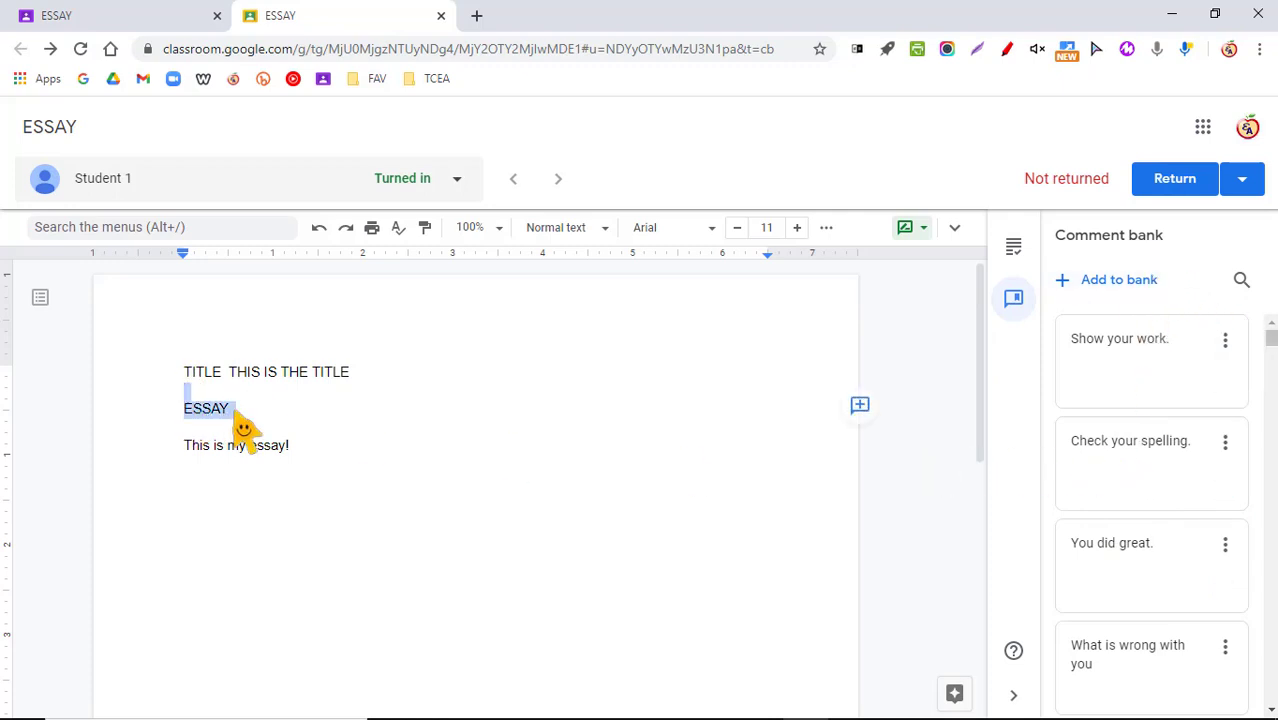
pyautogui.click(860, 410)
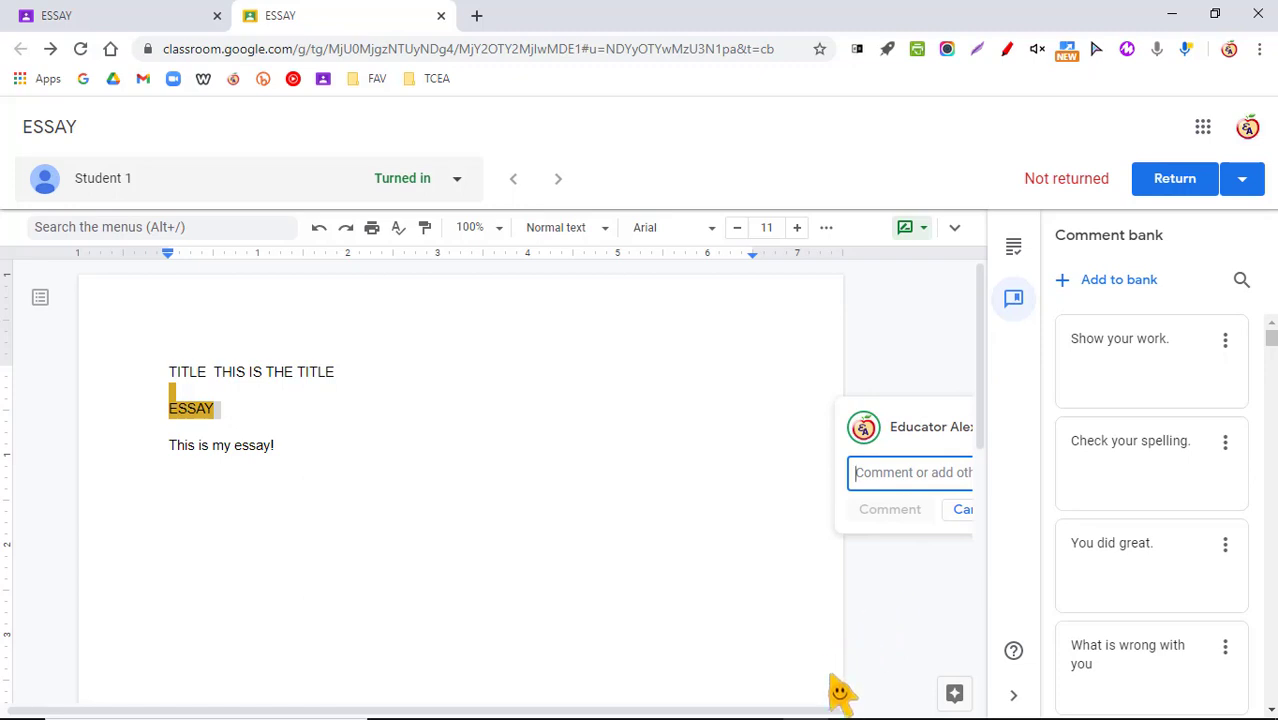
pyautogui.click(843, 711)
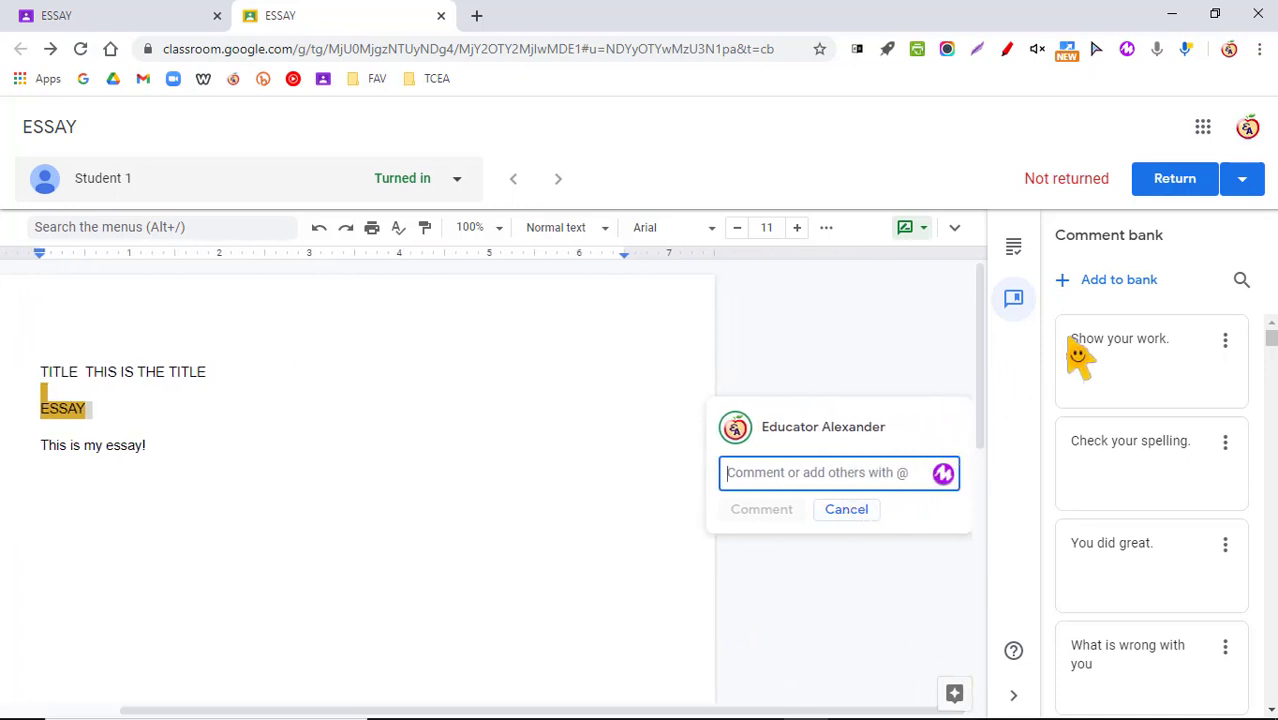
pyautogui.moveTo(1155, 355)
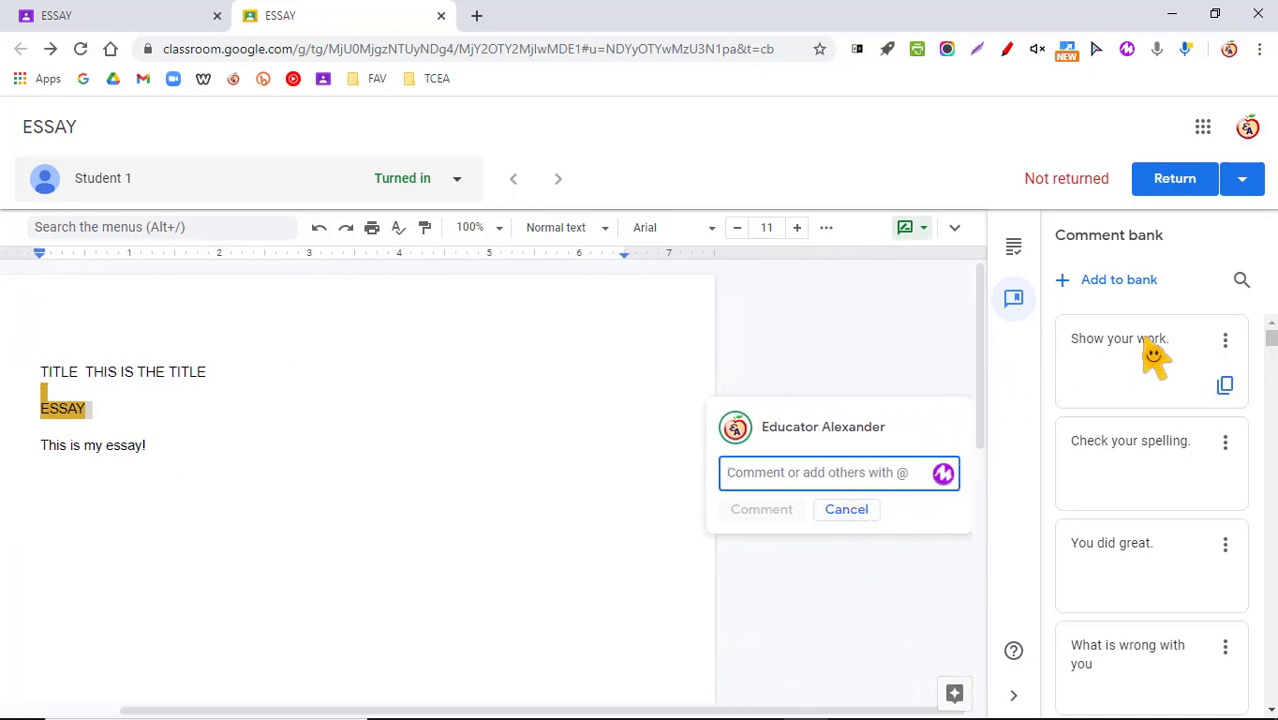
pyautogui.click(1226, 387)
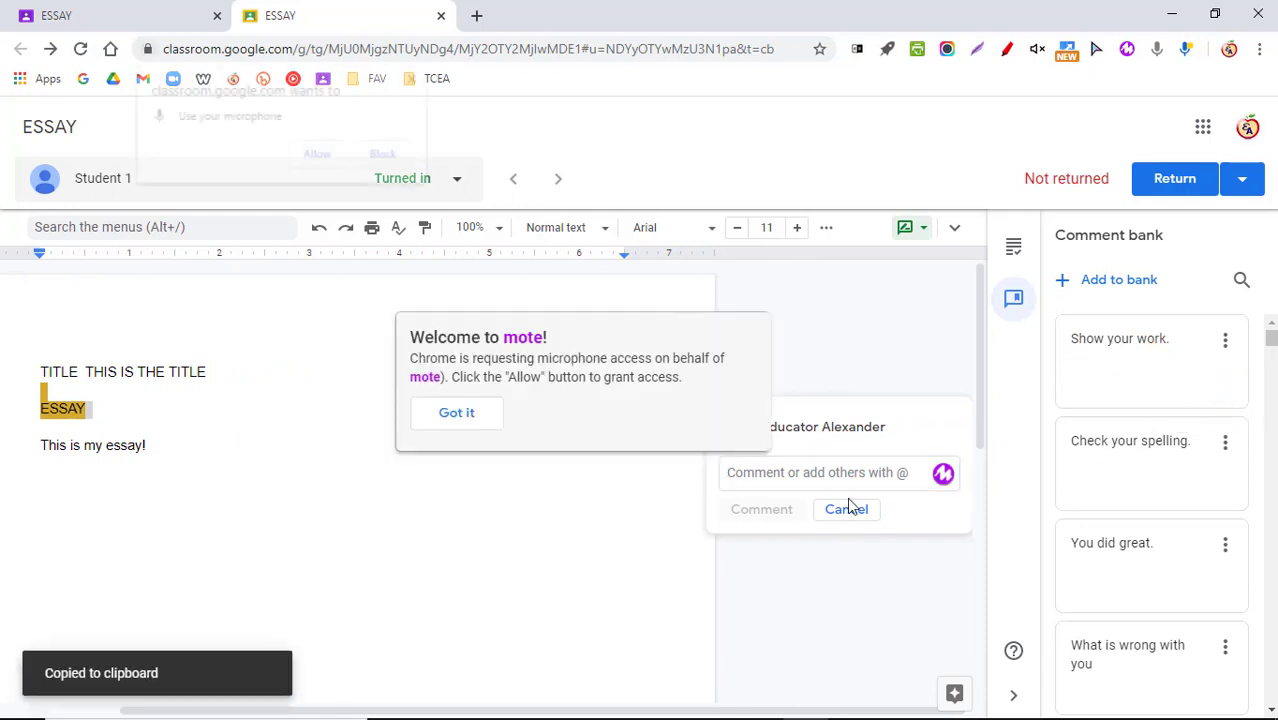
pyautogui.click(445, 418)
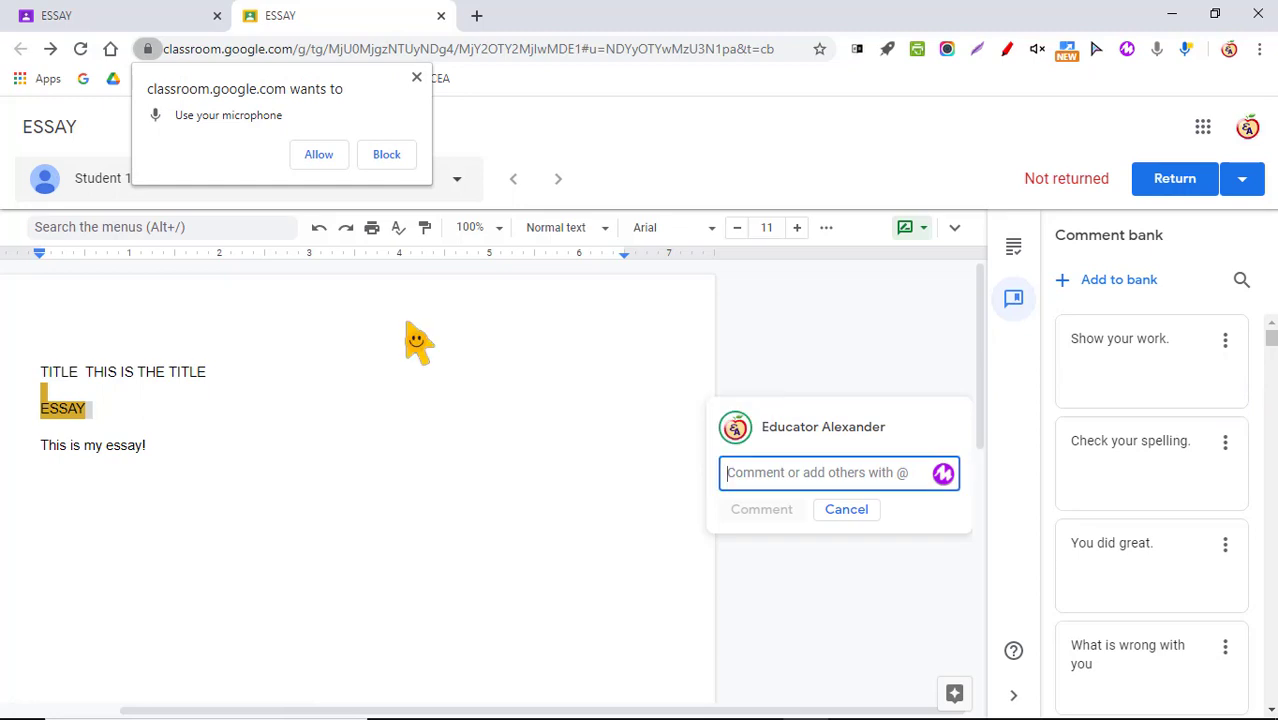
pyautogui.click(322, 159)
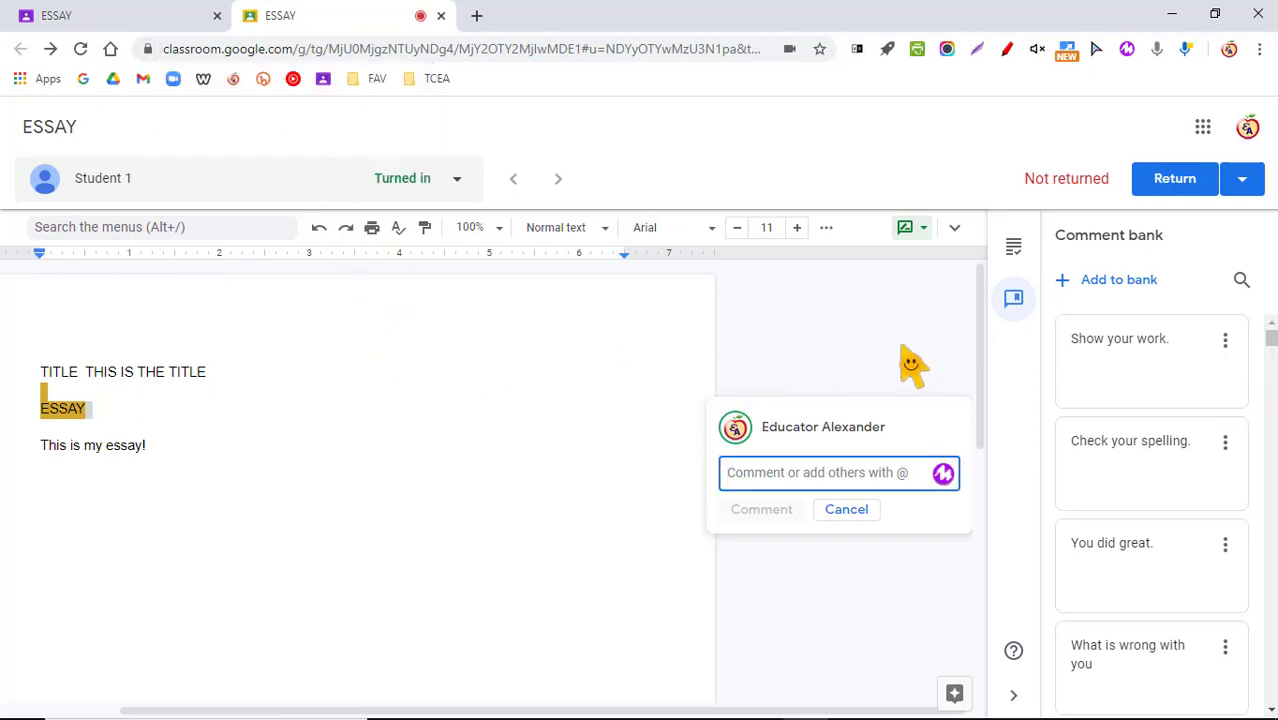
# Try out the saved comment "Show your work." in the comment box for ESSAY, and discard the unfinished comment.
pyautogui.click(1226, 387)
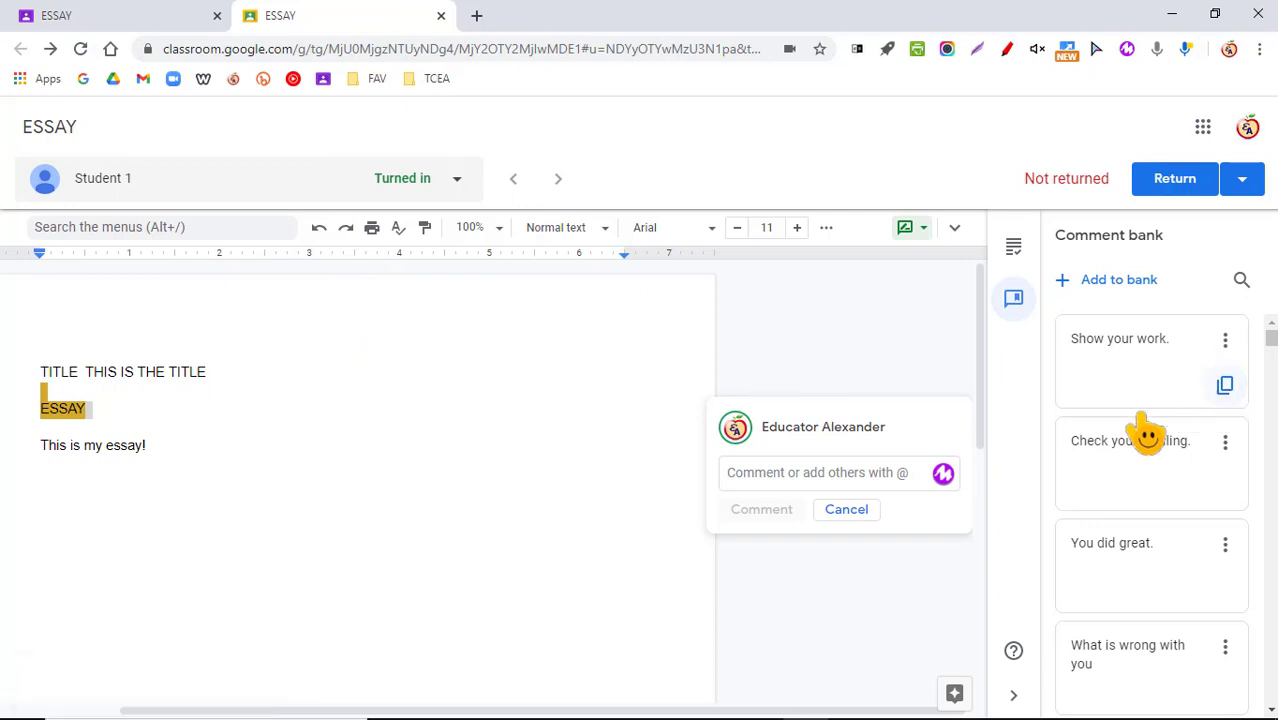
pyautogui.rightClick(820, 471)
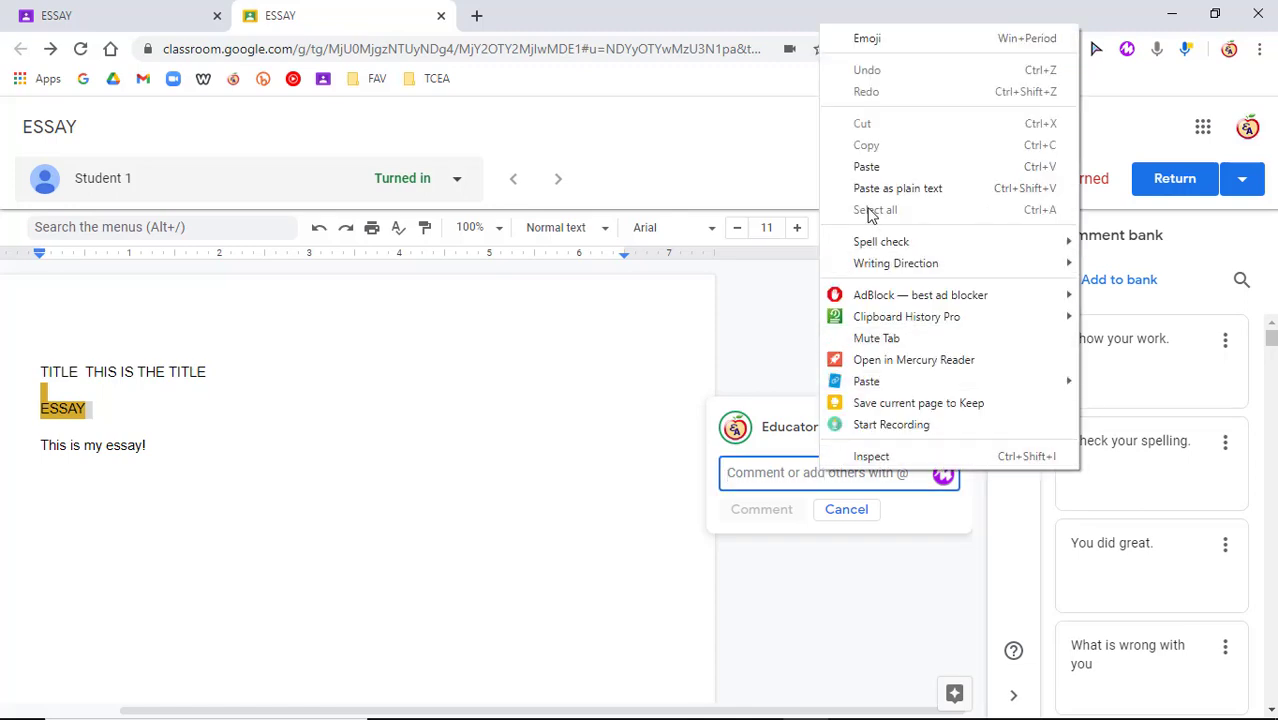
pyautogui.click(870, 167)
pyautogui.moveTo(824, 472); pyautogui.dragTo(689, 466)
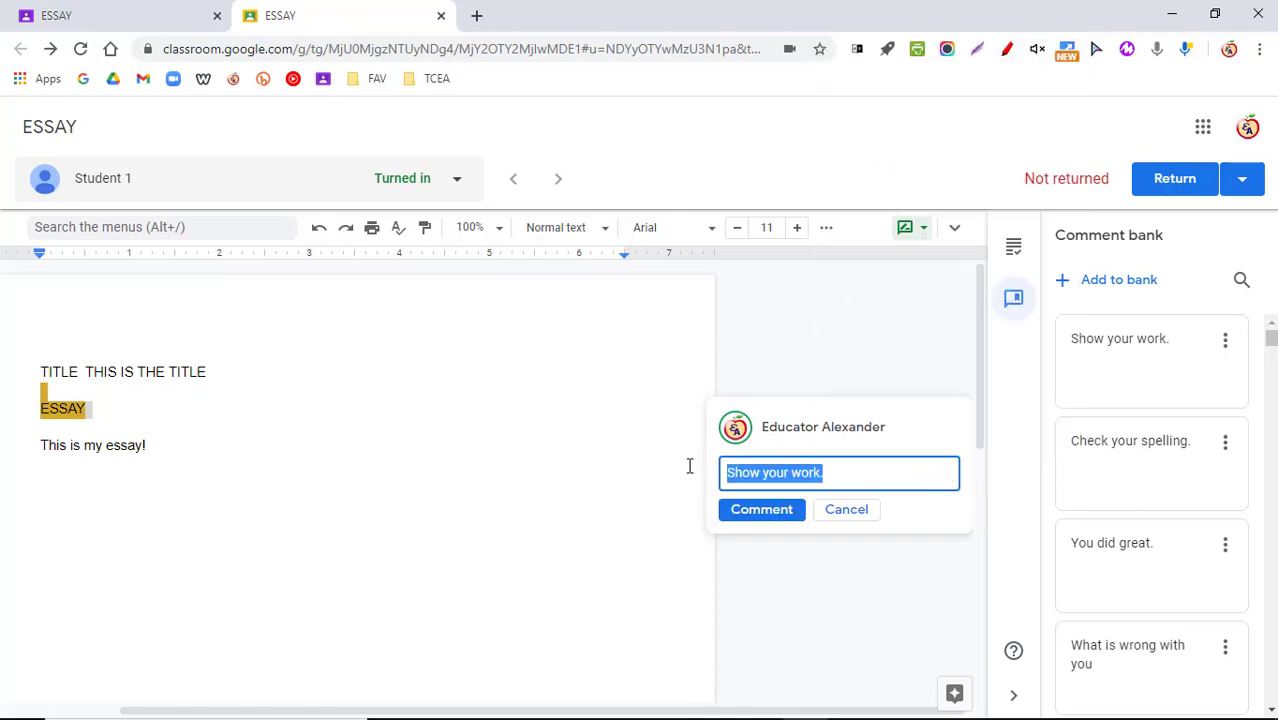
pyautogui.press('Delete')
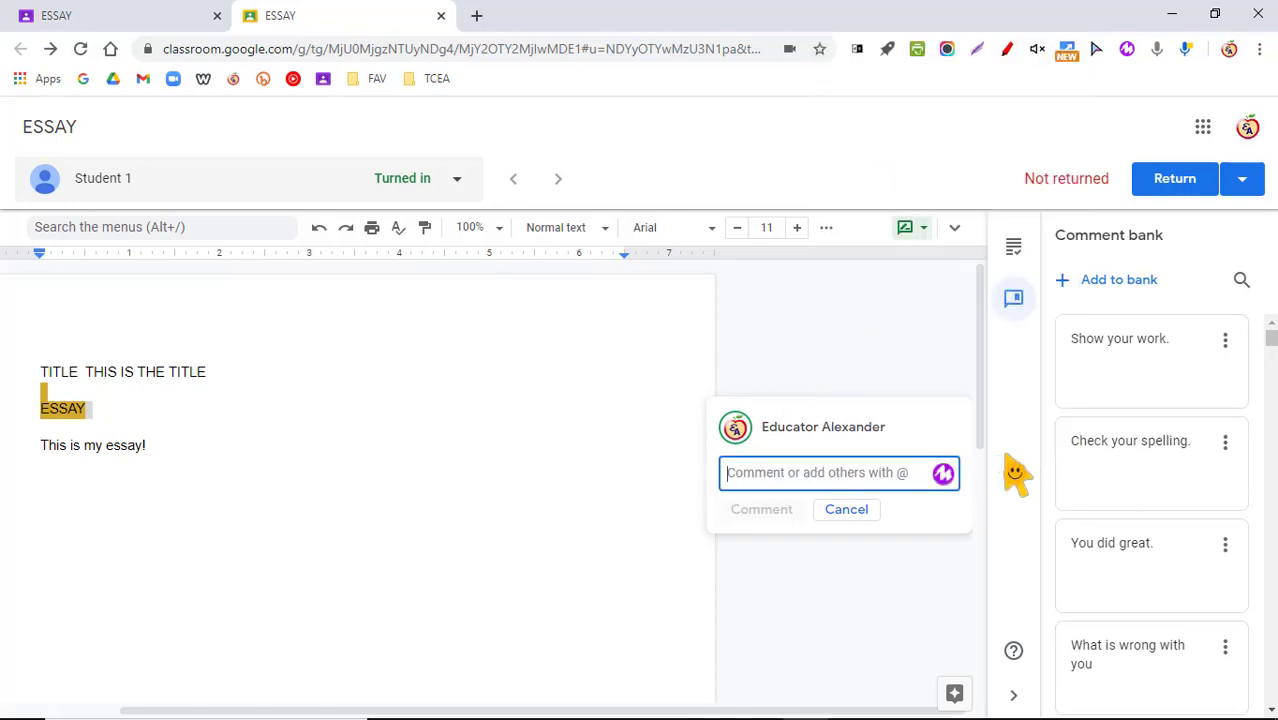
pyautogui.click(1225, 340)
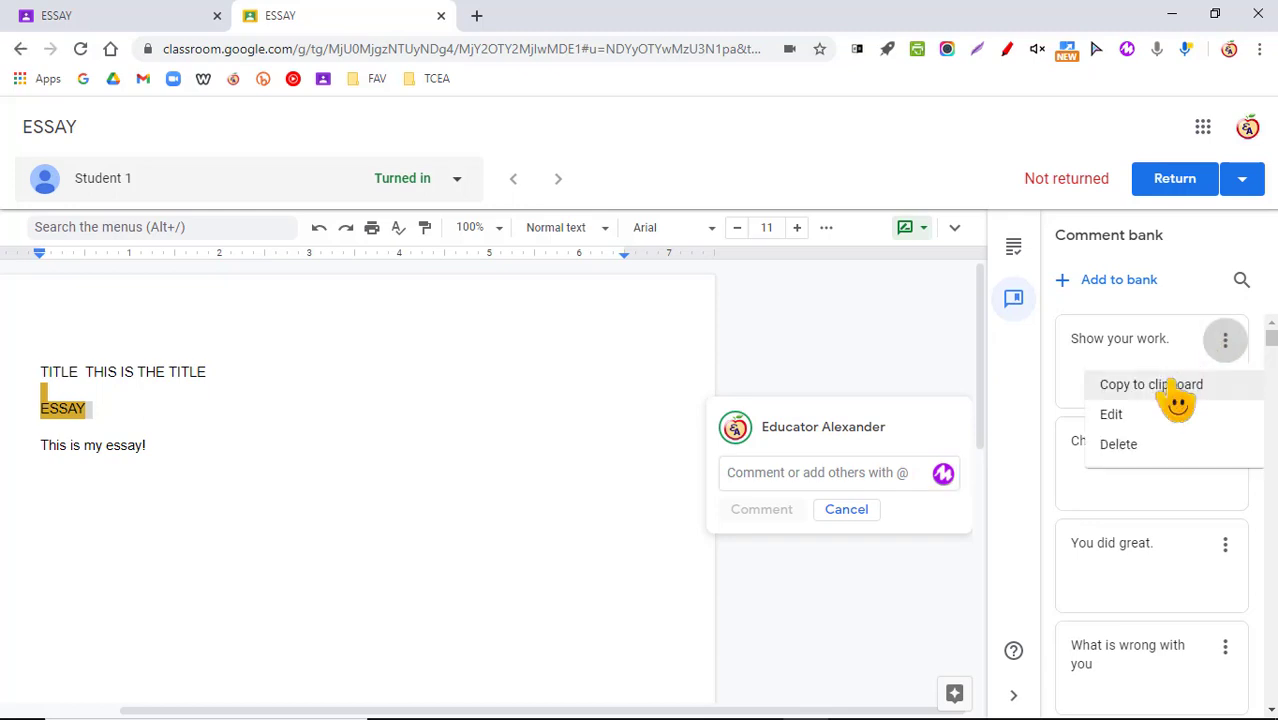
pyautogui.click(780, 598)
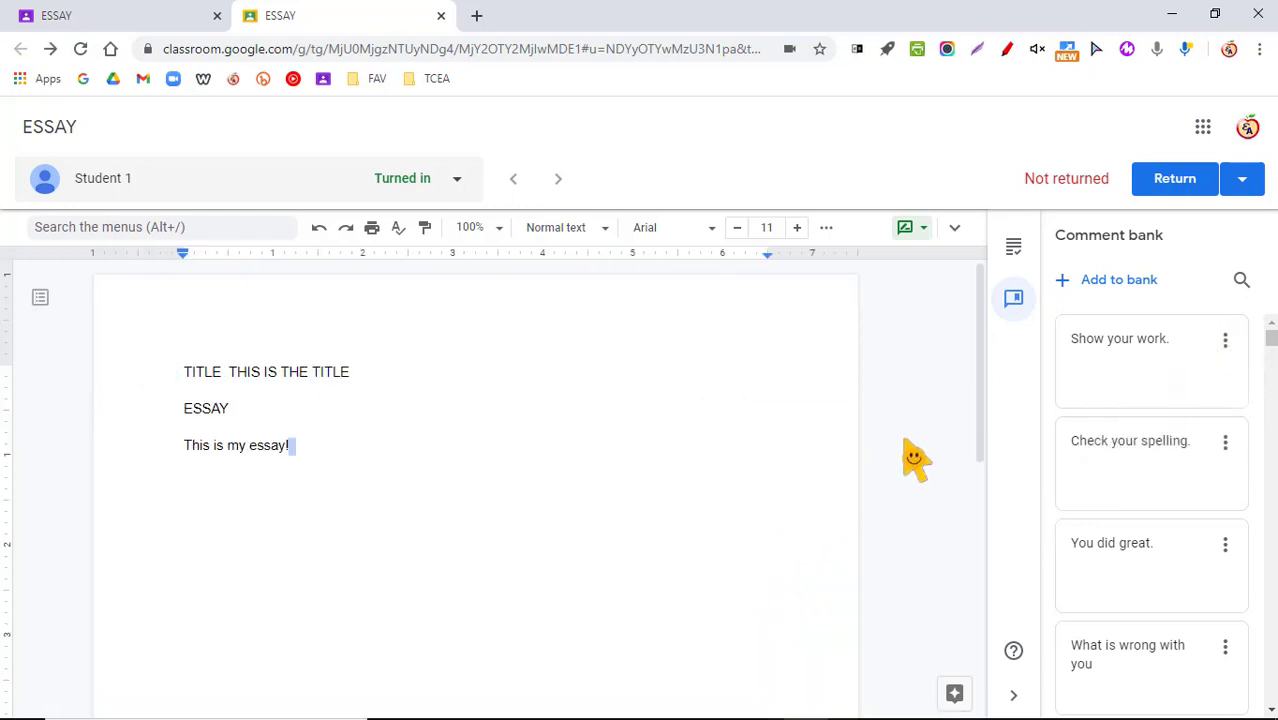
pyautogui.moveTo(210, 425); pyautogui.dragTo(707, 414)
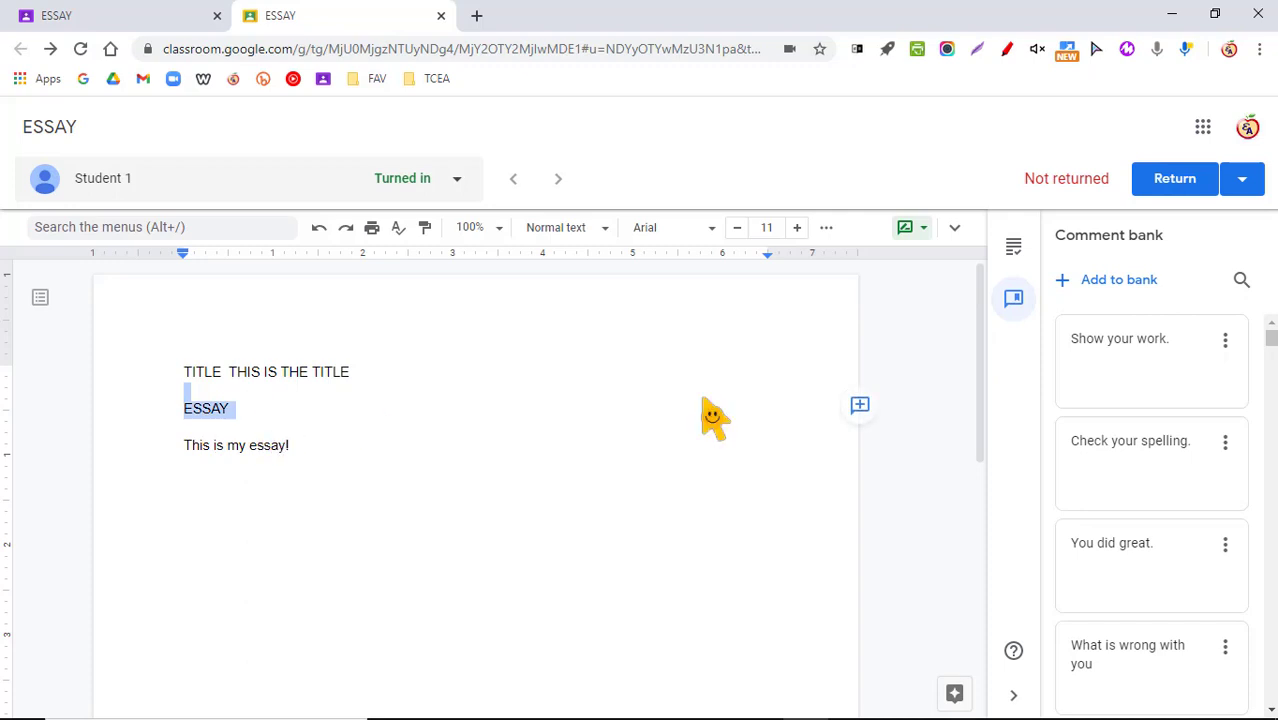
pyautogui.click(856, 404)
pyautogui.click(867, 563)
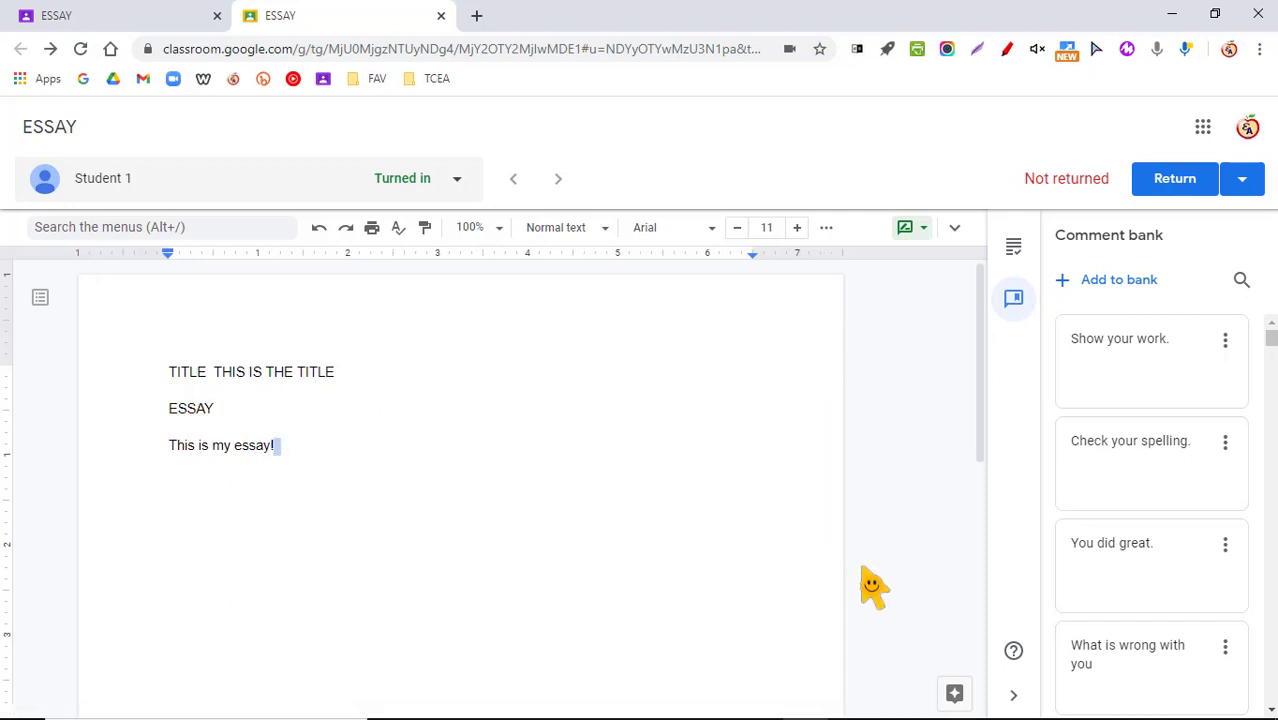
# Start a comment on the ESSAY line and look up saved comments with "#w".
pyautogui.moveTo(184, 410); pyautogui.dragTo(800, 465)
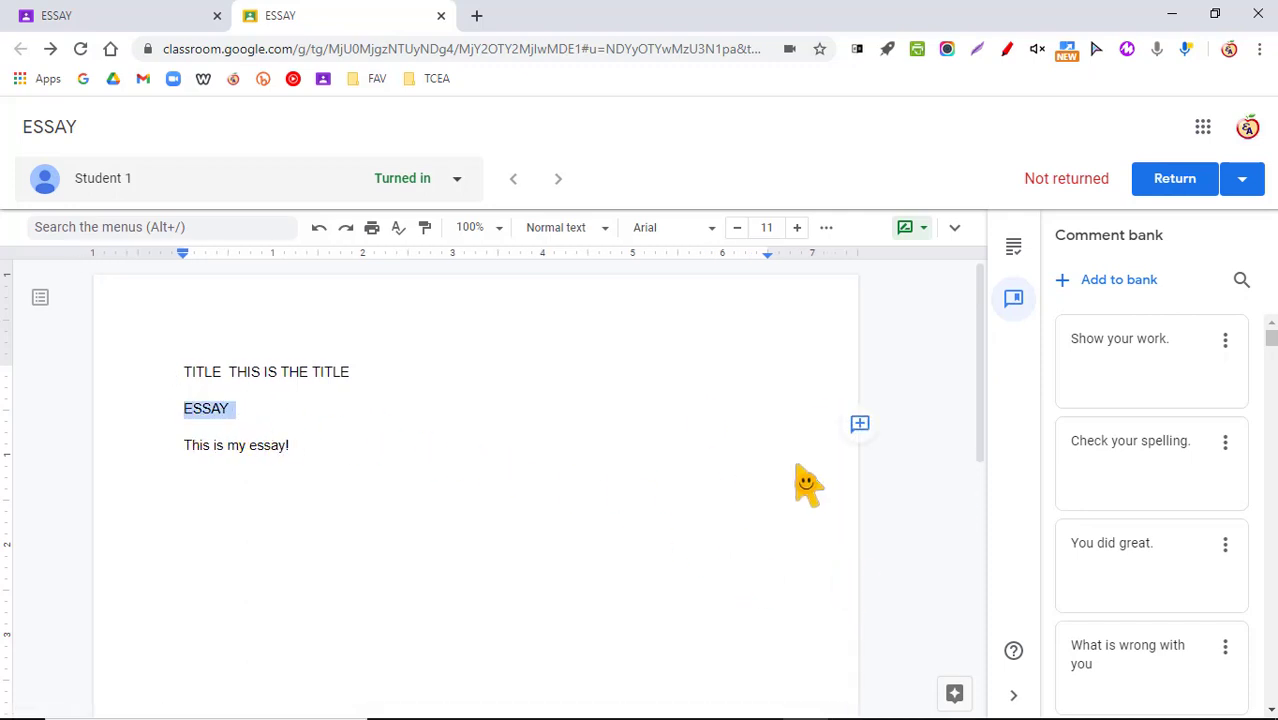
pyautogui.click(857, 424)
pyautogui.moveTo(836, 712); pyautogui.dragTo(930, 710)
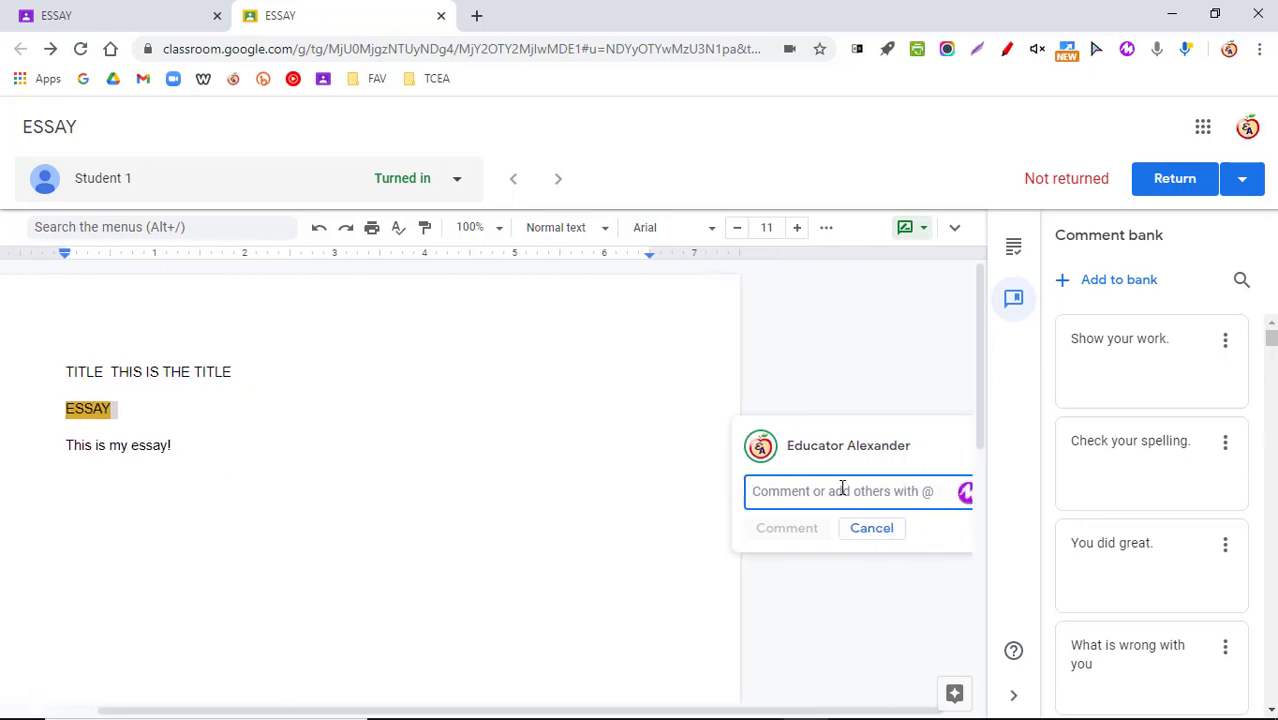
pyautogui.write('#')
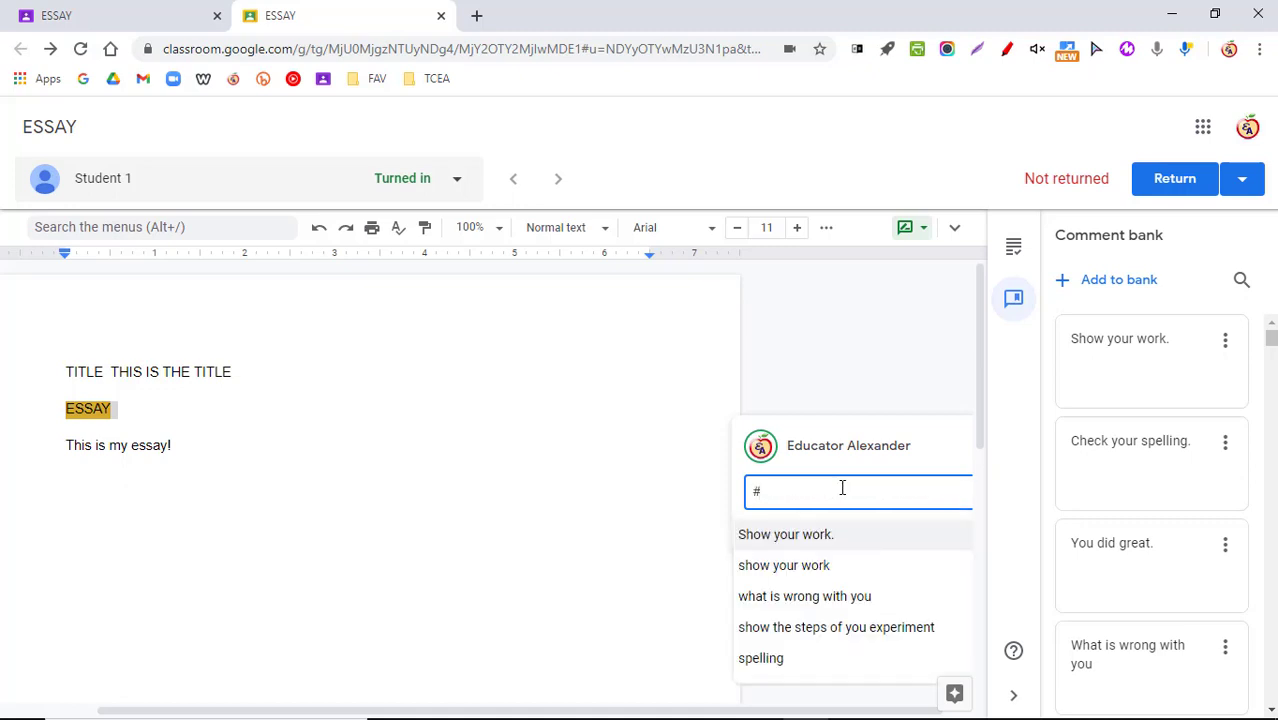
pyautogui.write('w')
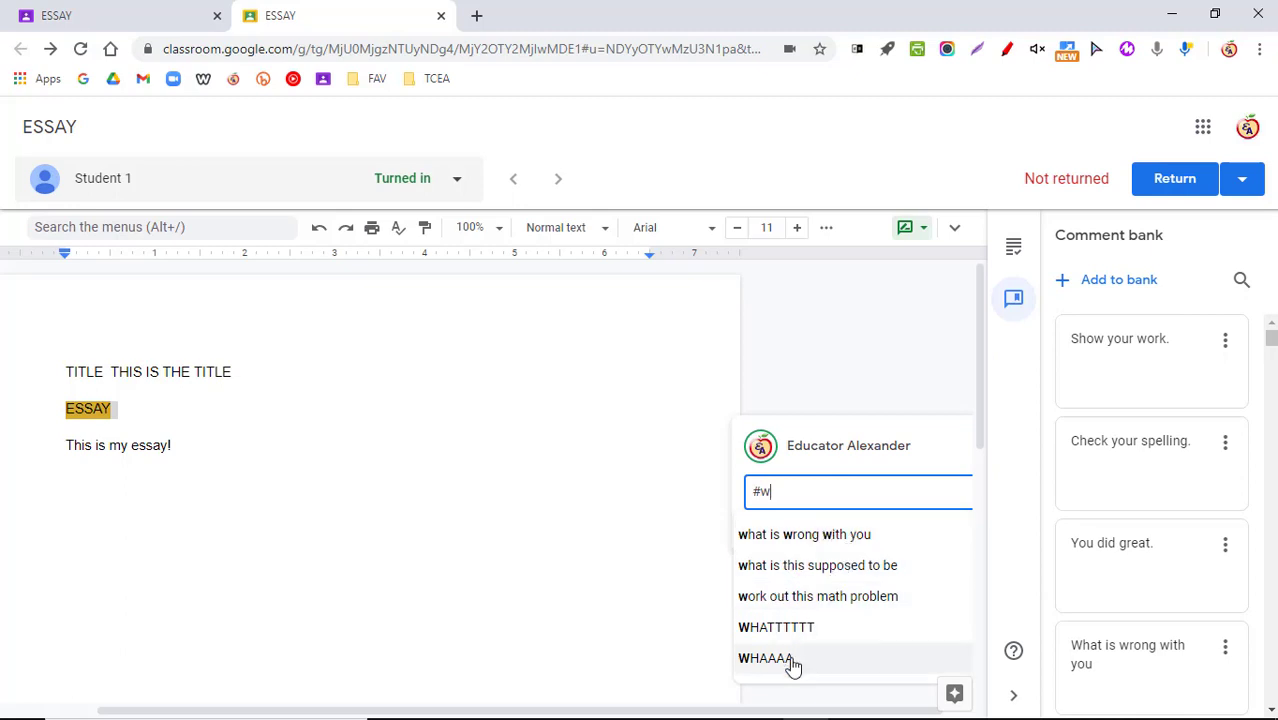
# Look up saved comments with "show", insert "show the steps of you experiment", correct "you" to "your", and post the comment.
pyautogui.click(769, 491)
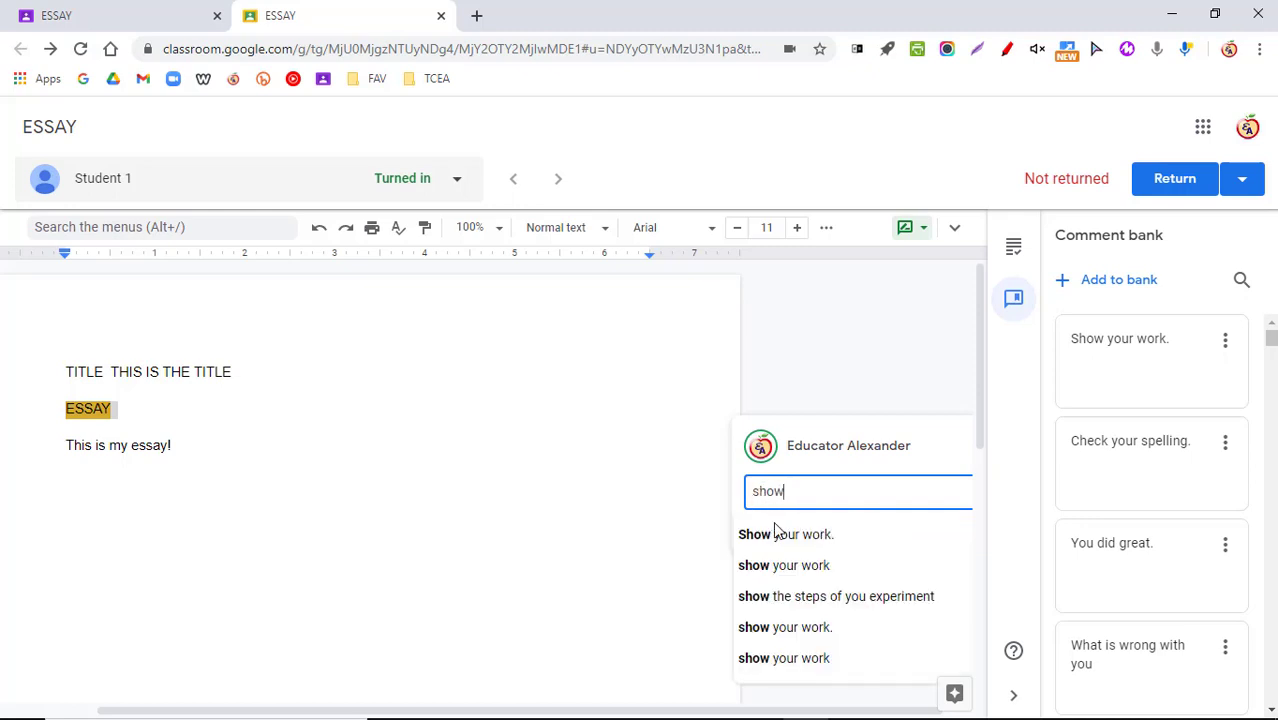
pyautogui.click(840, 598)
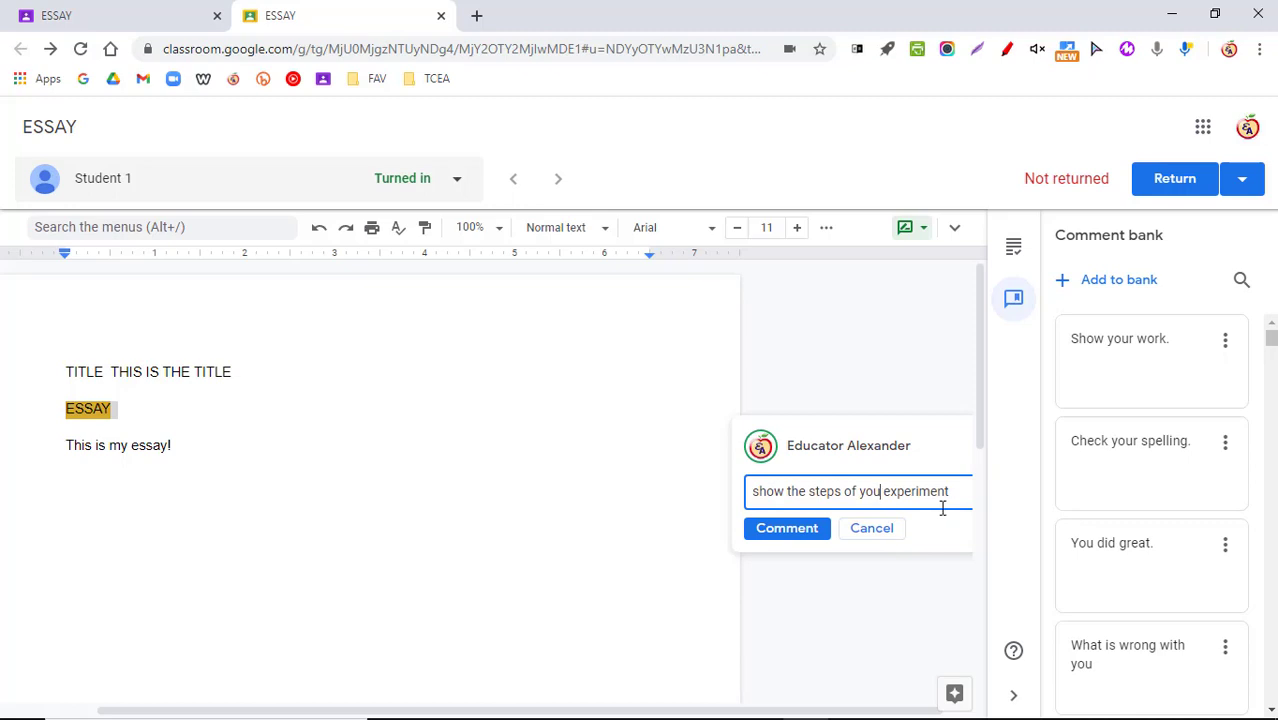
pyautogui.write('r')
pyautogui.click(668, 540)
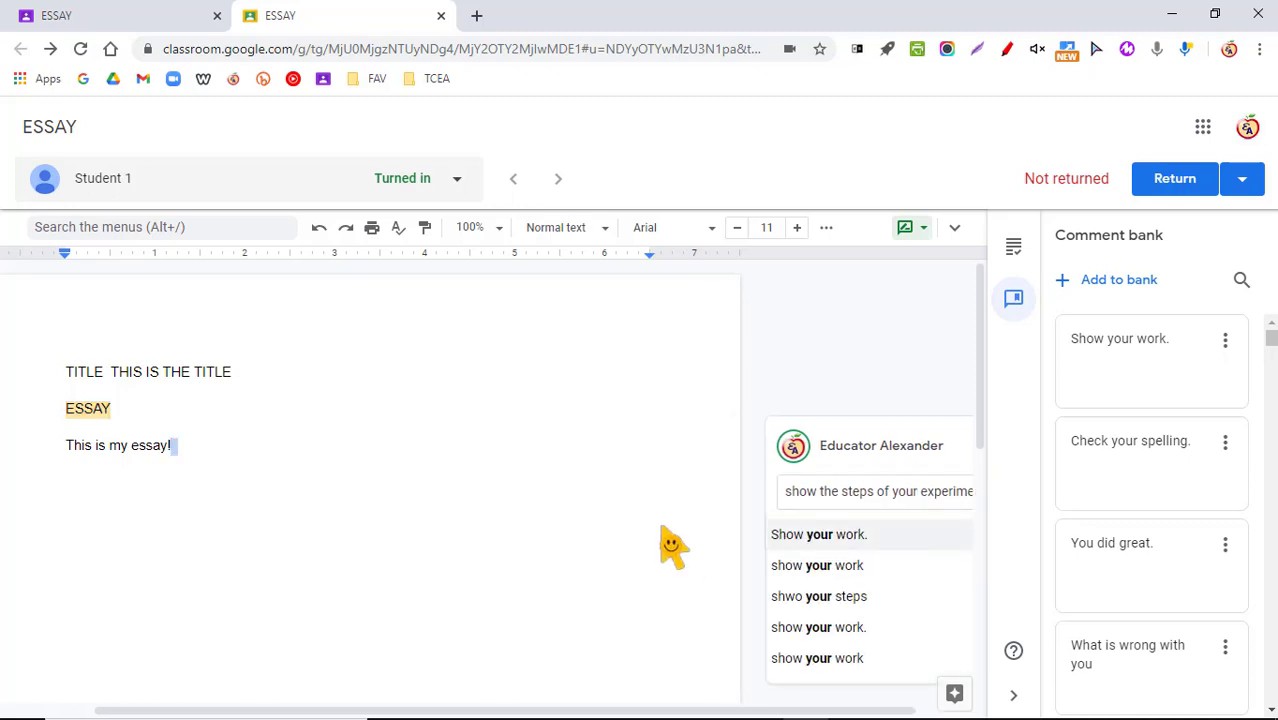
pyautogui.click(832, 530)
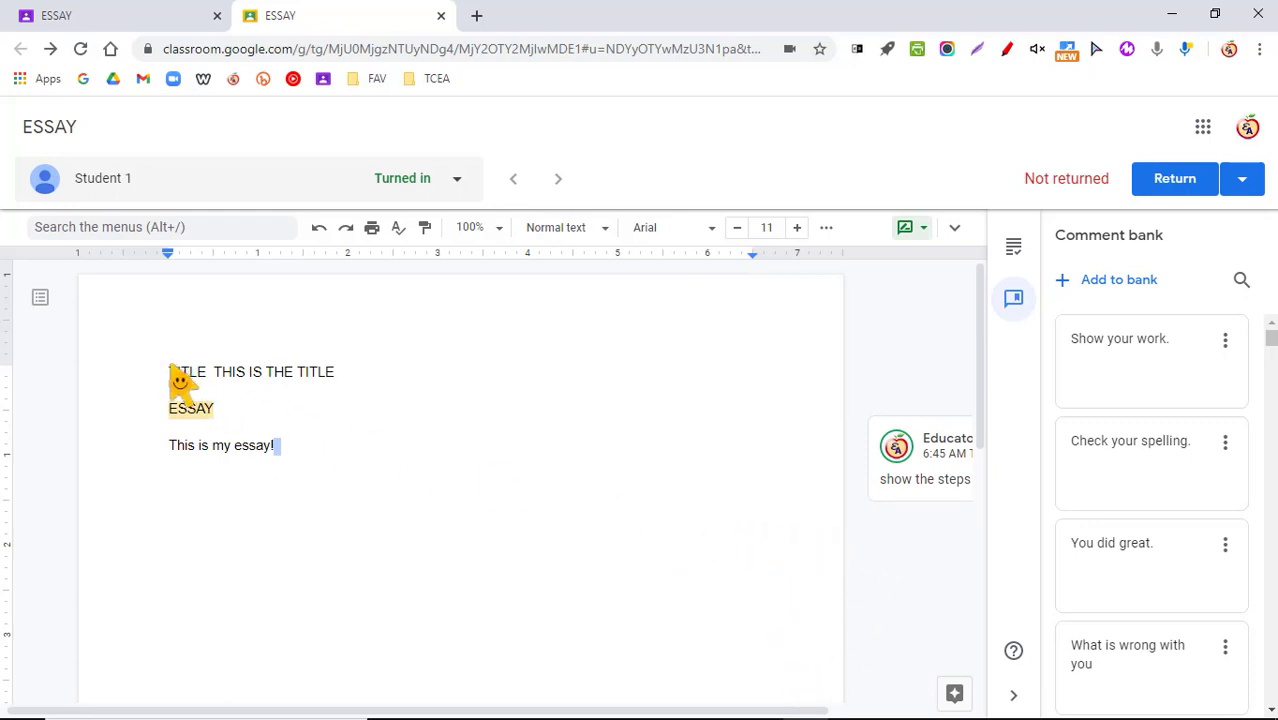
# Return the ESSAY submission to Student 1.
pyautogui.moveTo(166, 372); pyautogui.dragTo(326, 376)
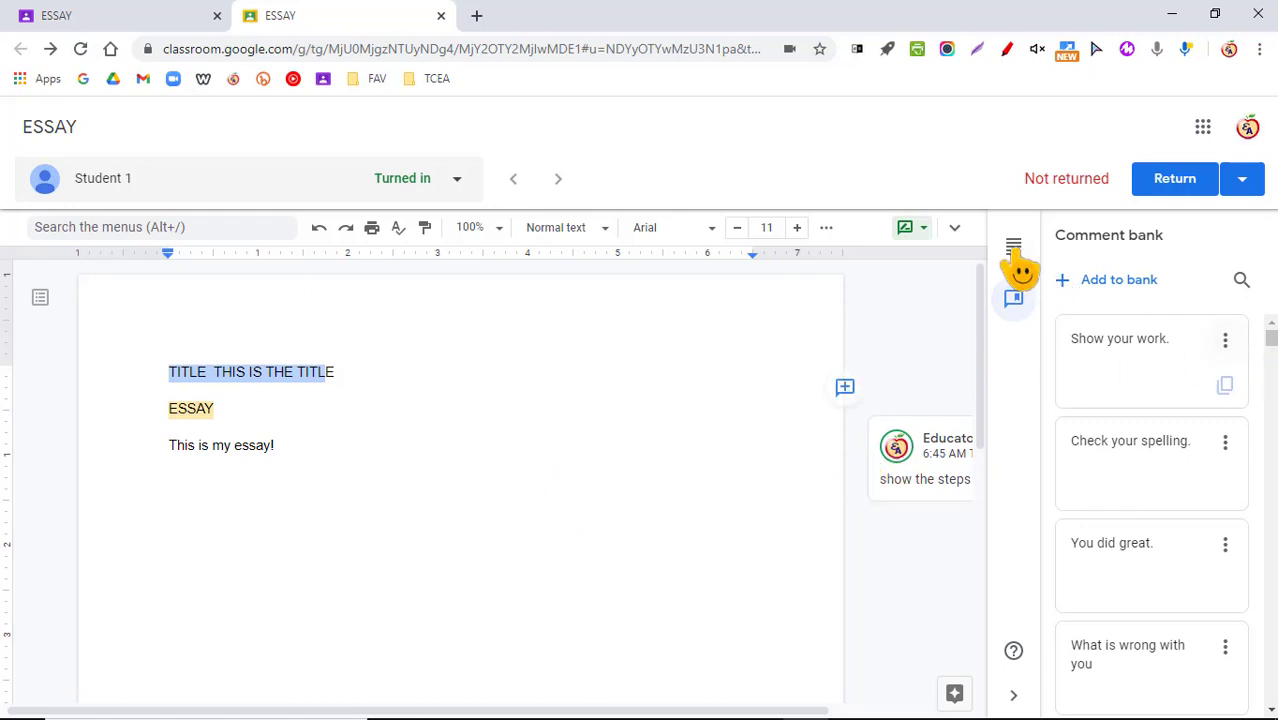
pyautogui.click(1168, 190)
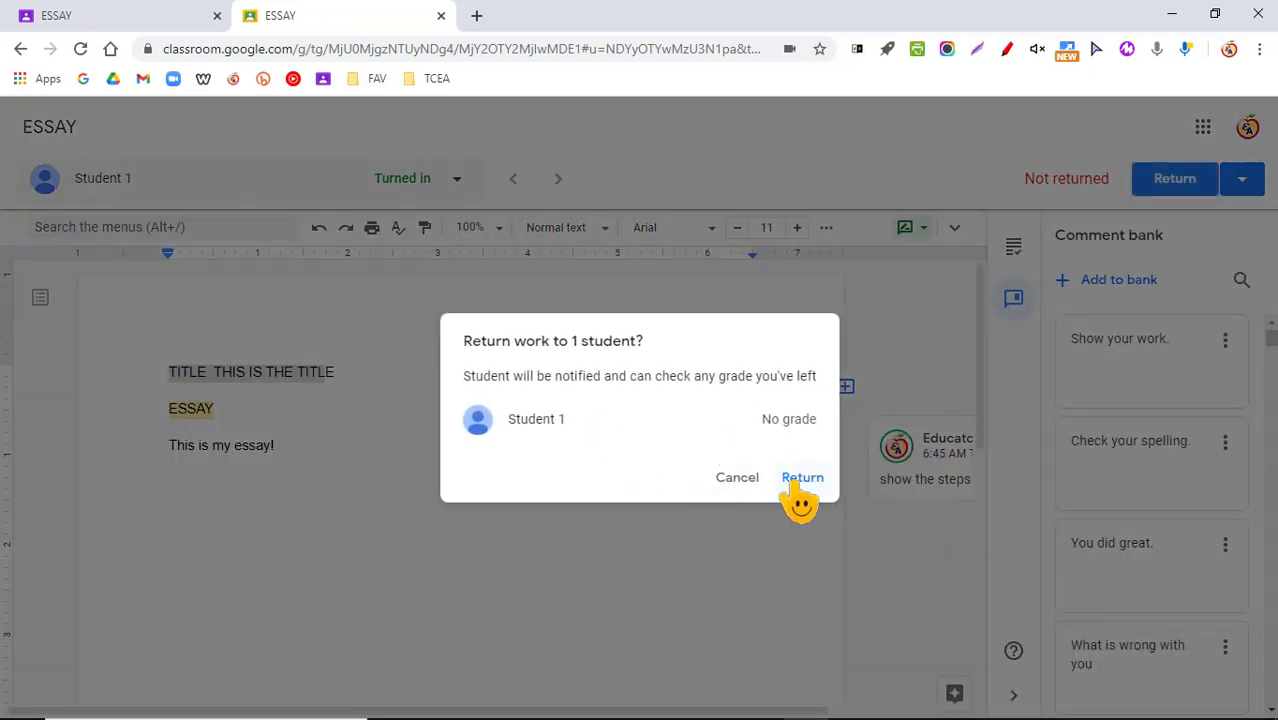
pyautogui.click(802, 478)
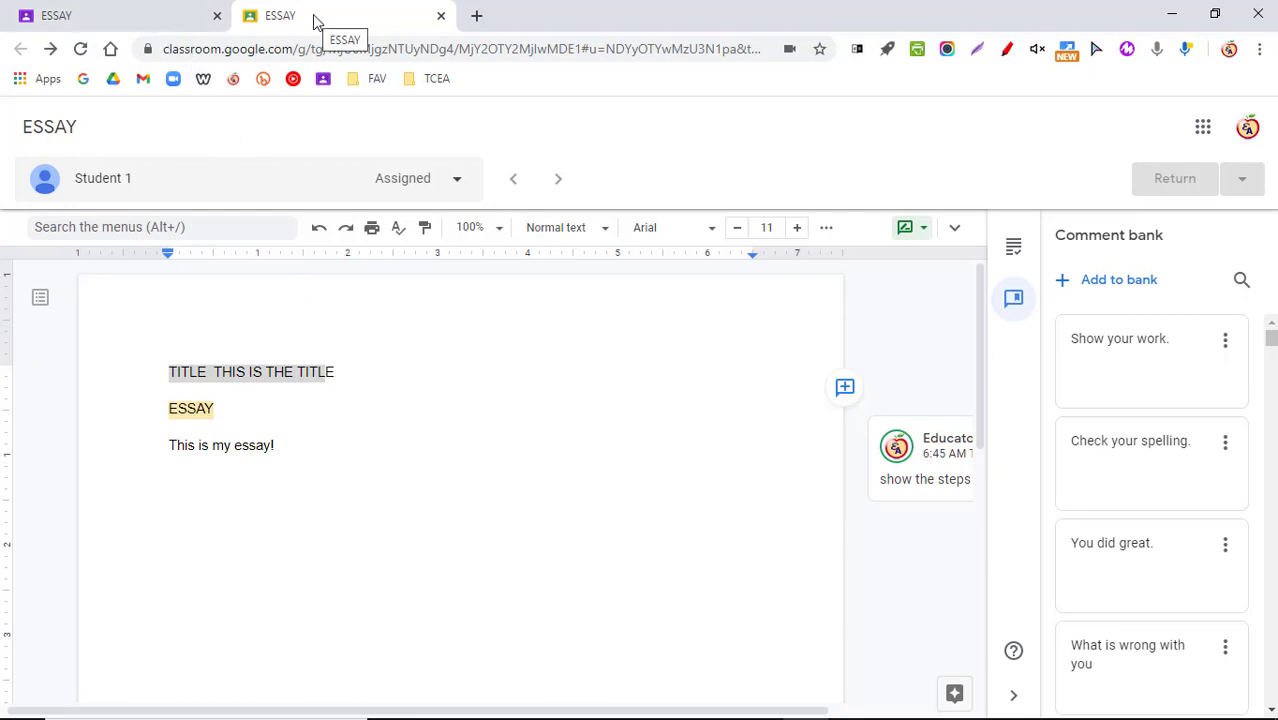
# Compare the ESSAY student work page with Student 1's grading view, and close the grading view.
pyautogui.click(120, 18)
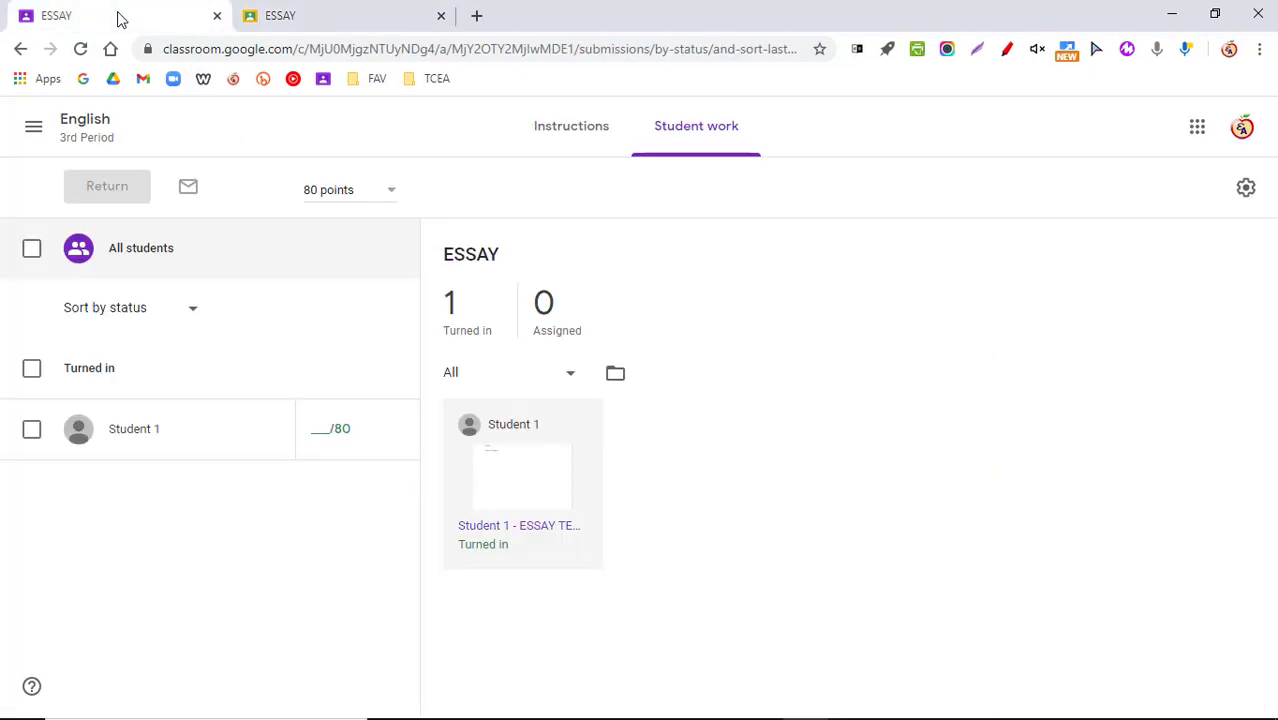
pyautogui.click(305, 16)
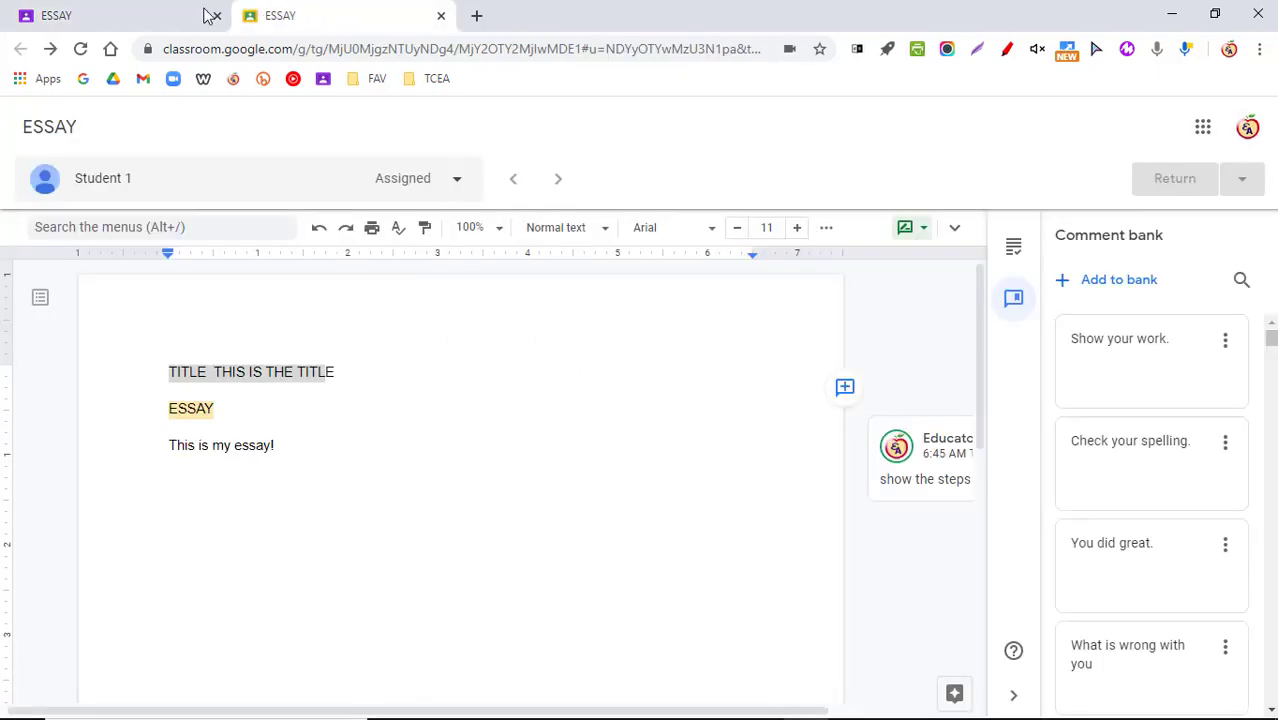
pyautogui.click(177, 20)
pyautogui.click(305, 16)
pyautogui.click(191, 20)
pyautogui.click(318, 16)
pyautogui.click(165, 20)
pyautogui.click(310, 14)
pyautogui.click(177, 20)
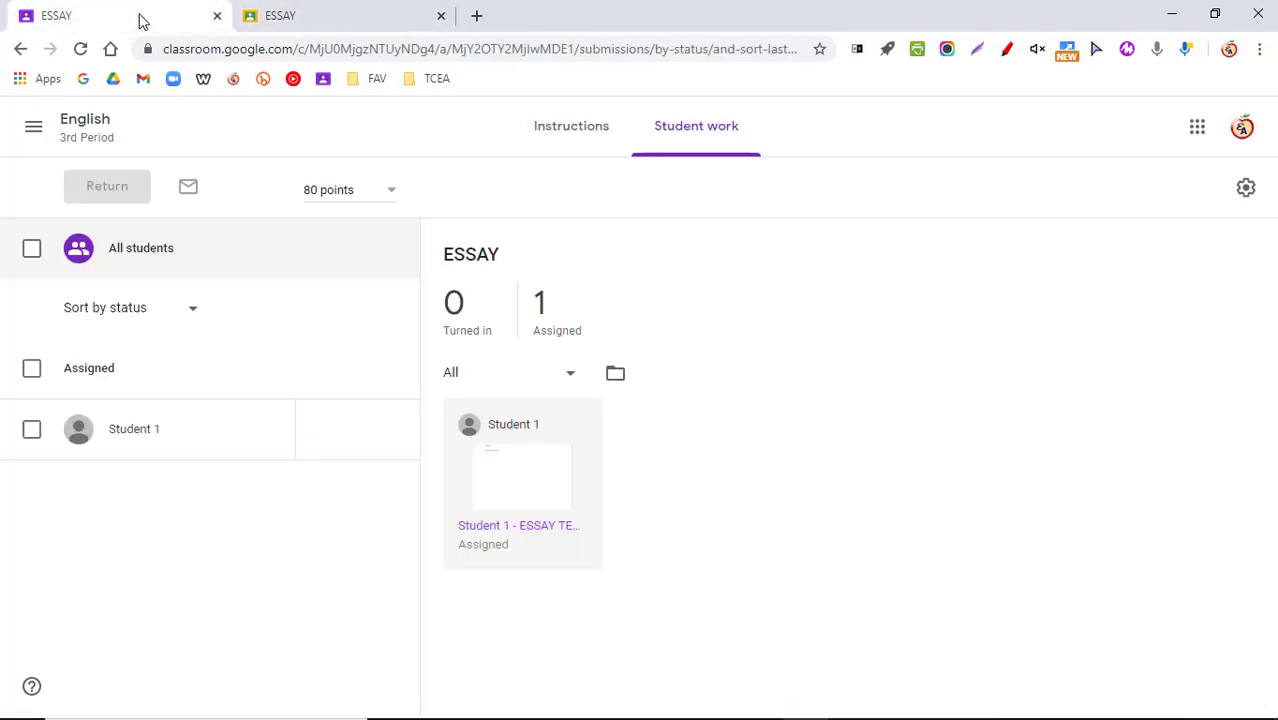
pyautogui.click(322, 18)
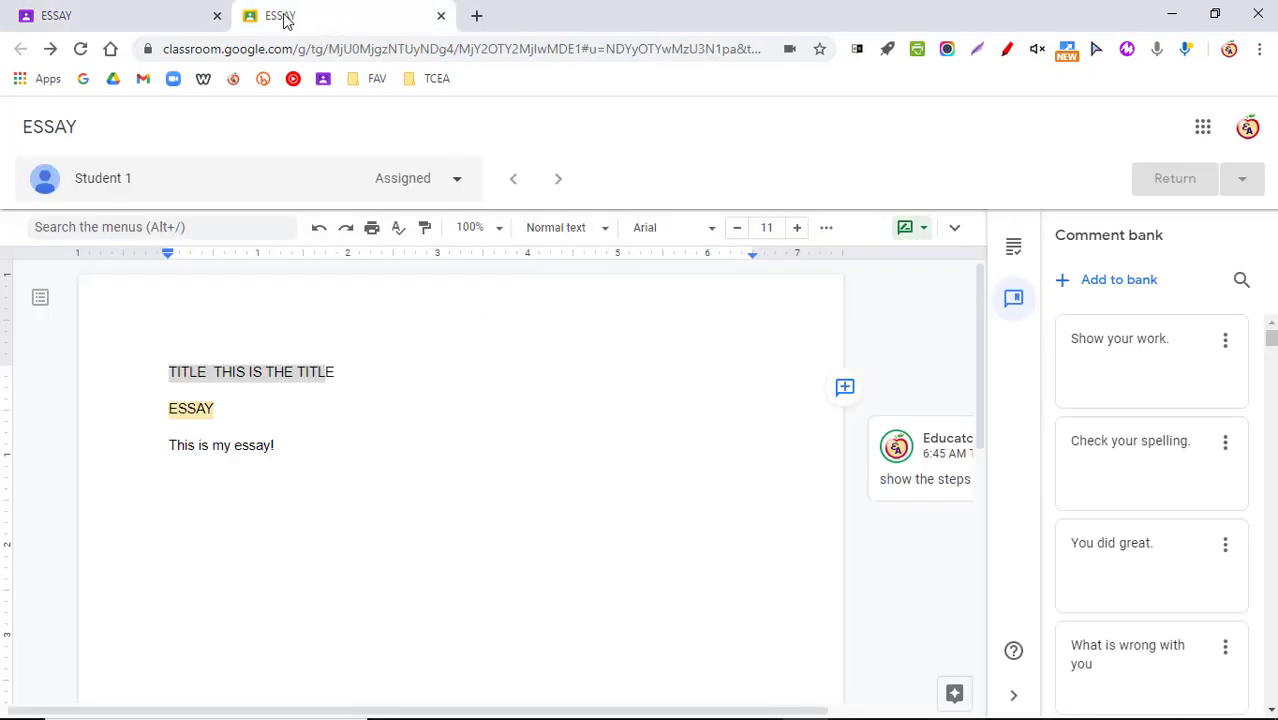
pyautogui.click(441, 16)
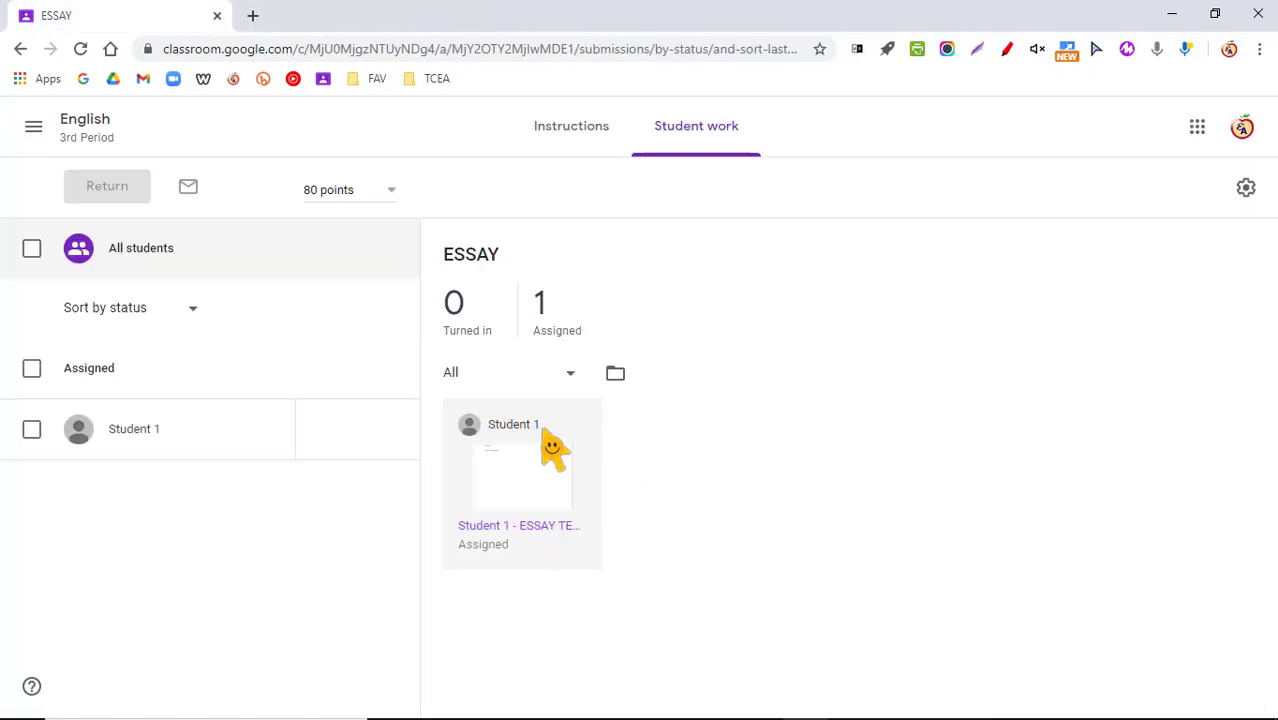
# Open the English class's Classwork page and examine the details of the ESSAY and TELL WHAT YOU DID LAST SUMMER assignments.
pyautogui.click(76, 140)
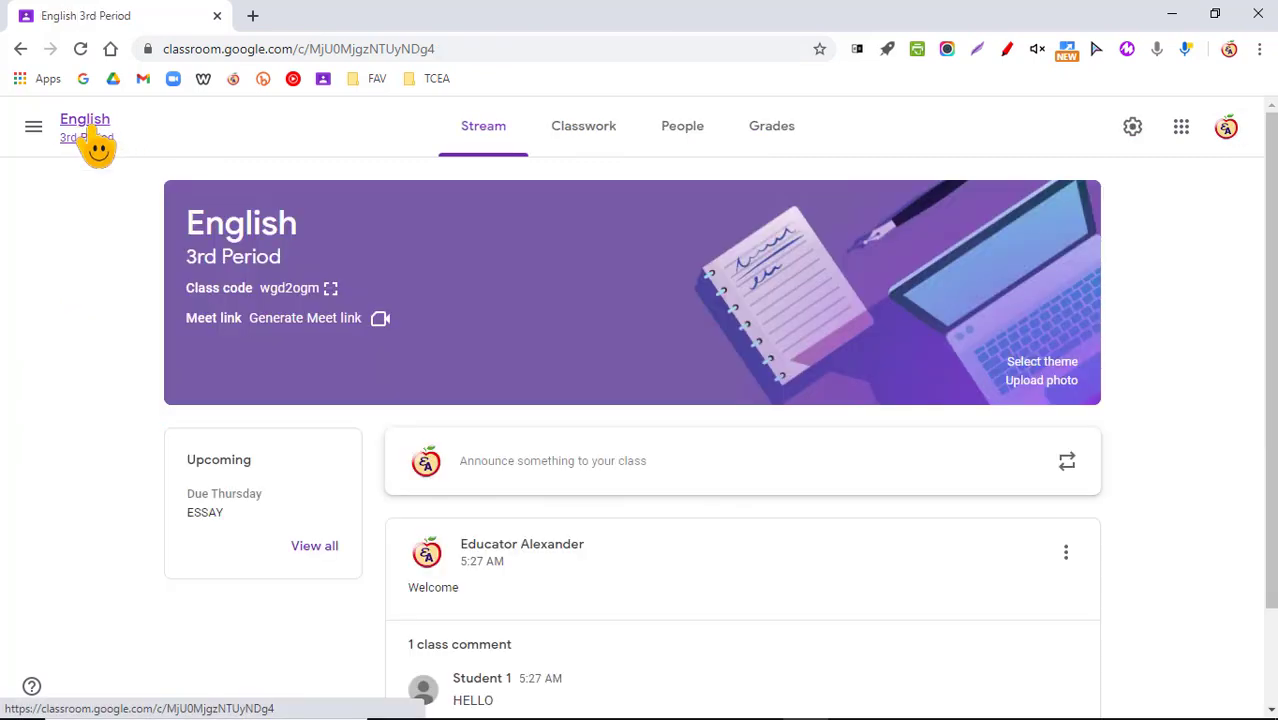
pyautogui.click(604, 143)
pyautogui.scroll(-2, 742, 491)
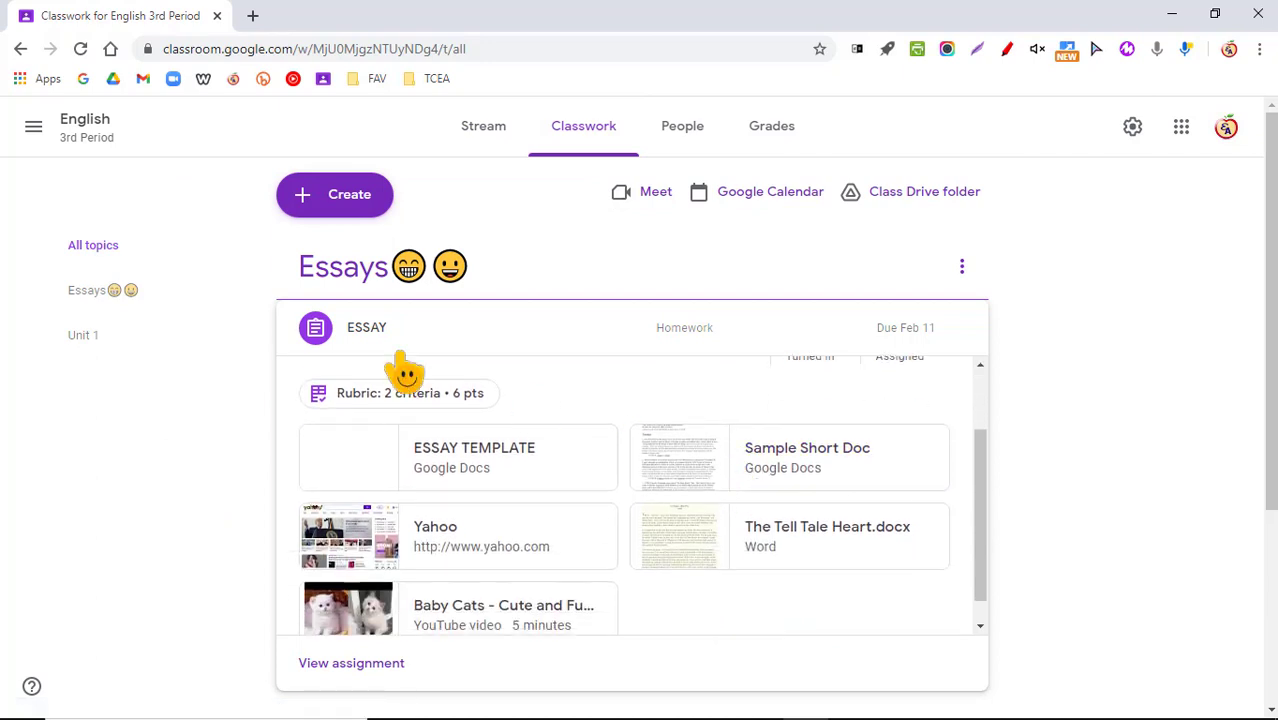
pyautogui.click(358, 345)
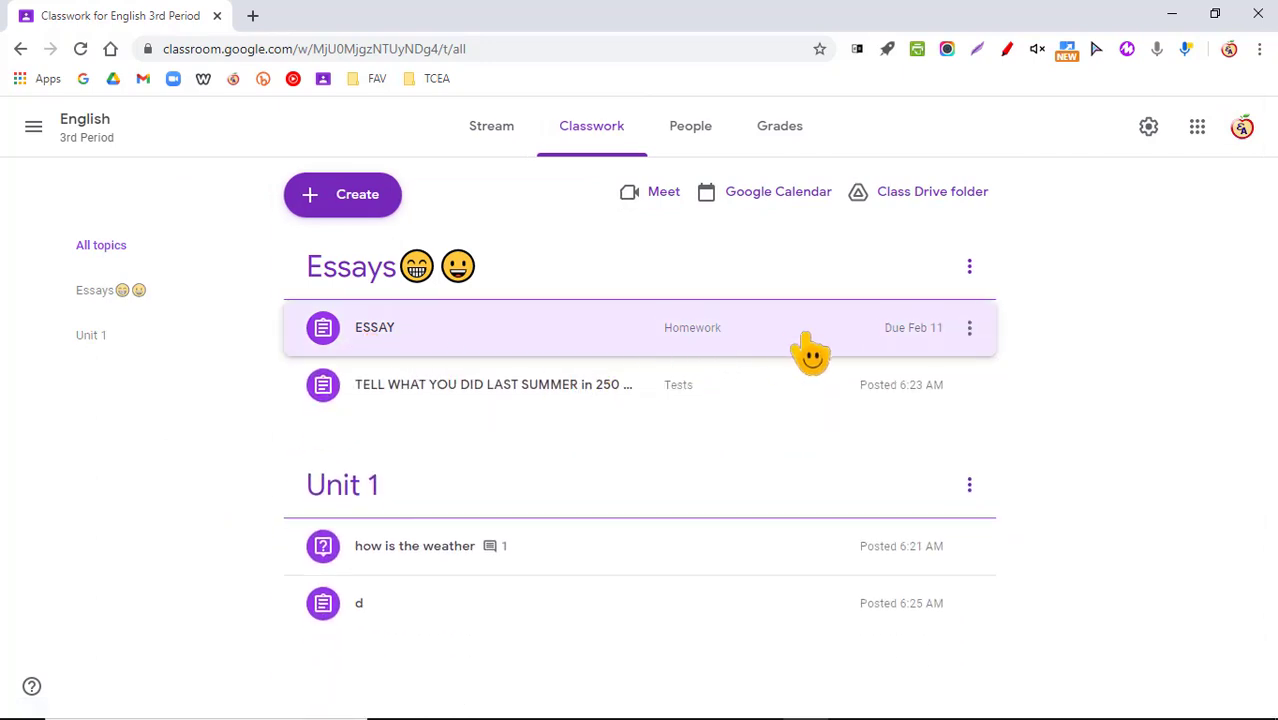
pyautogui.click(487, 350)
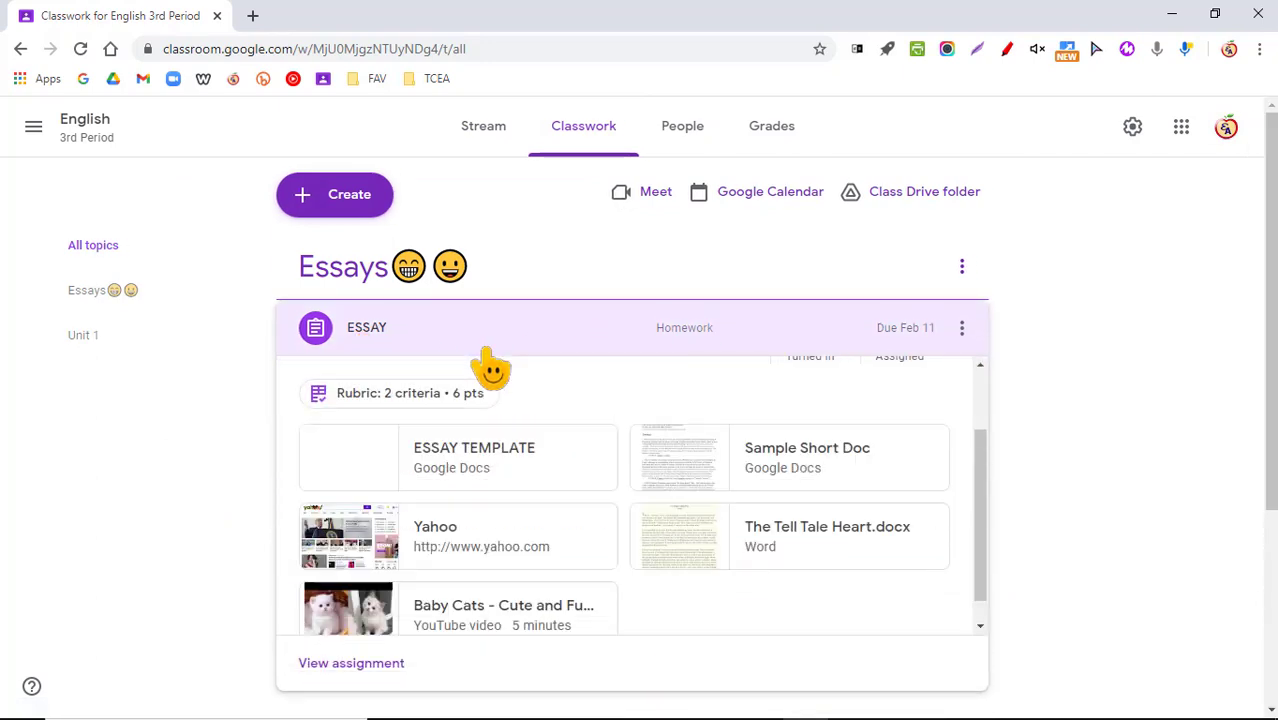
pyautogui.scroll(2, 510, 420)
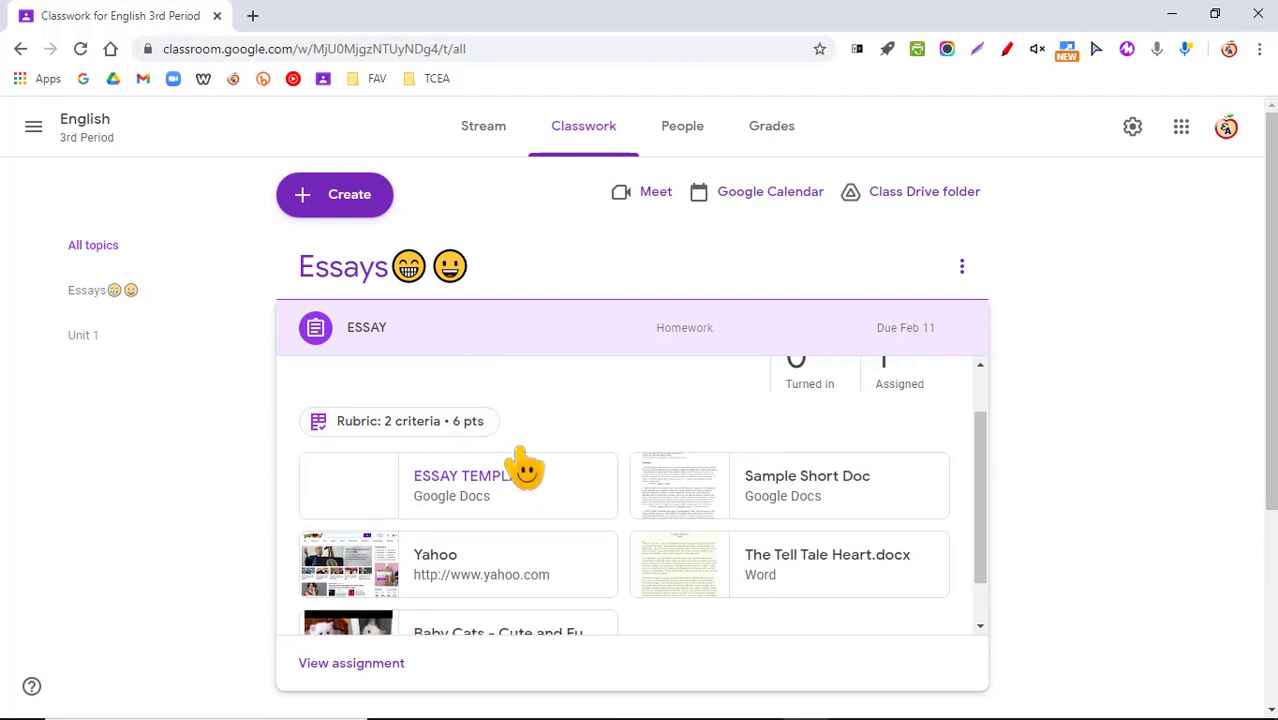
pyautogui.click(349, 345)
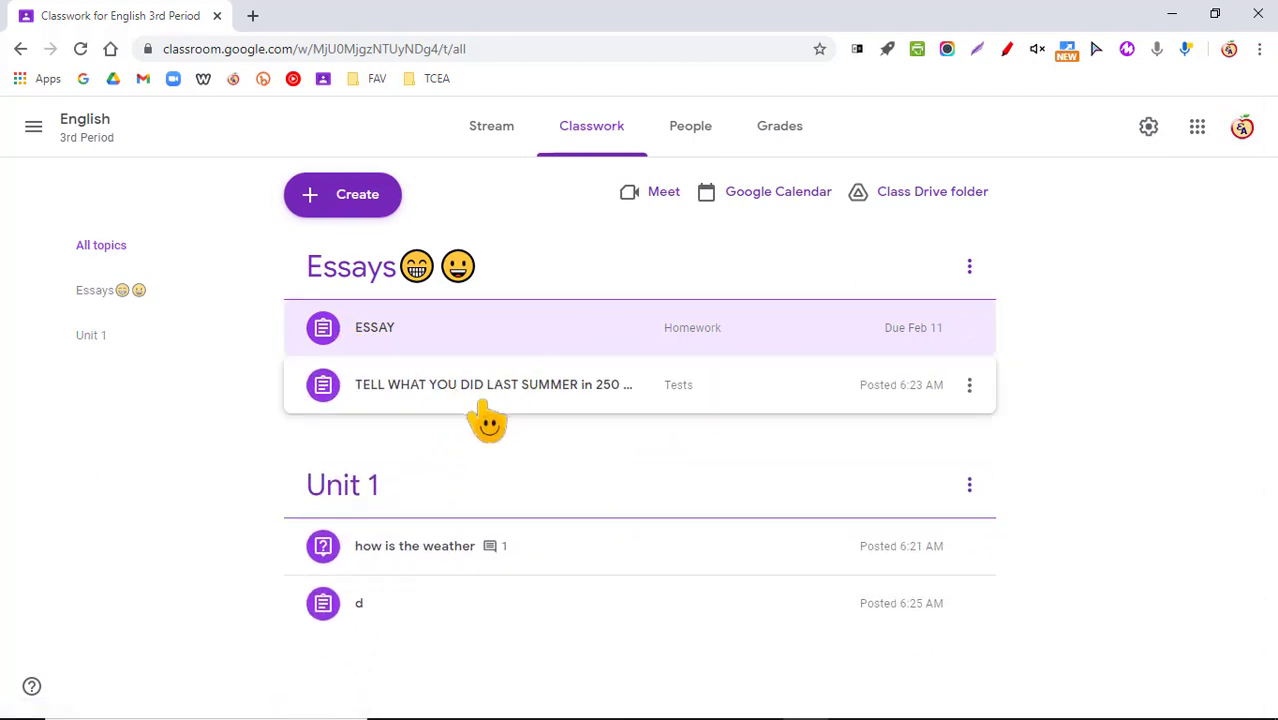
pyautogui.click(484, 405)
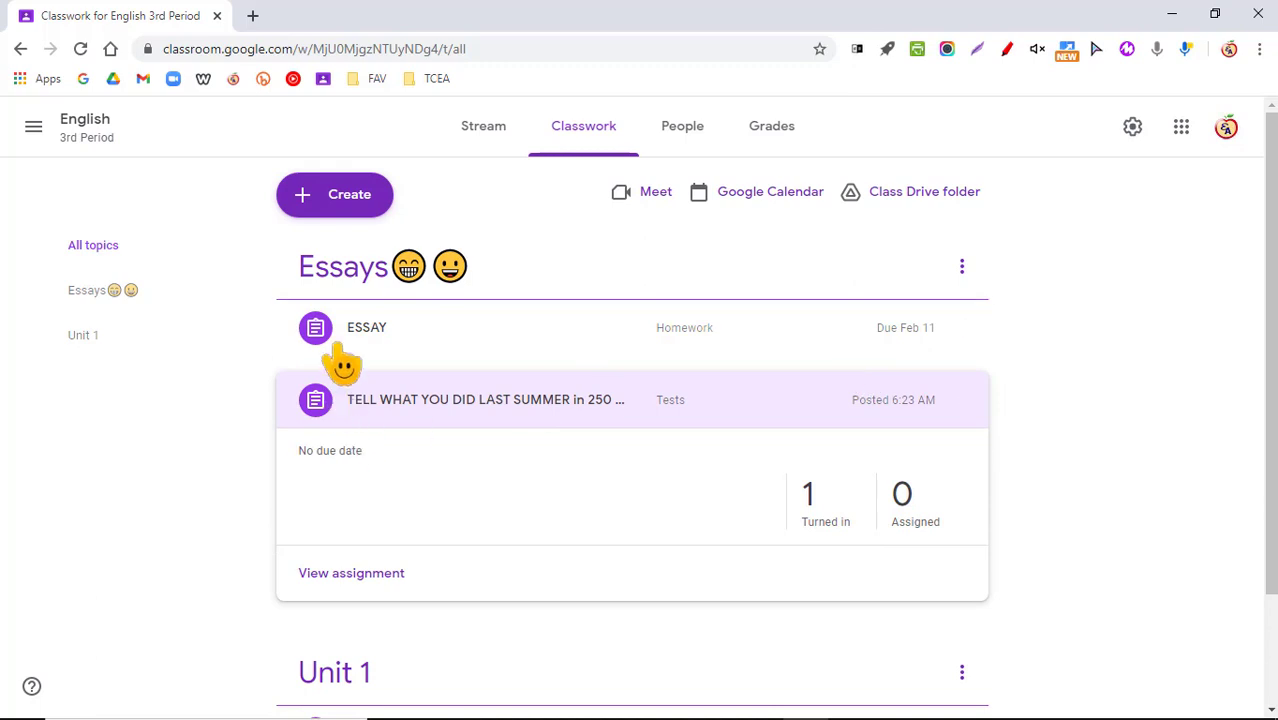
pyautogui.click(344, 345)
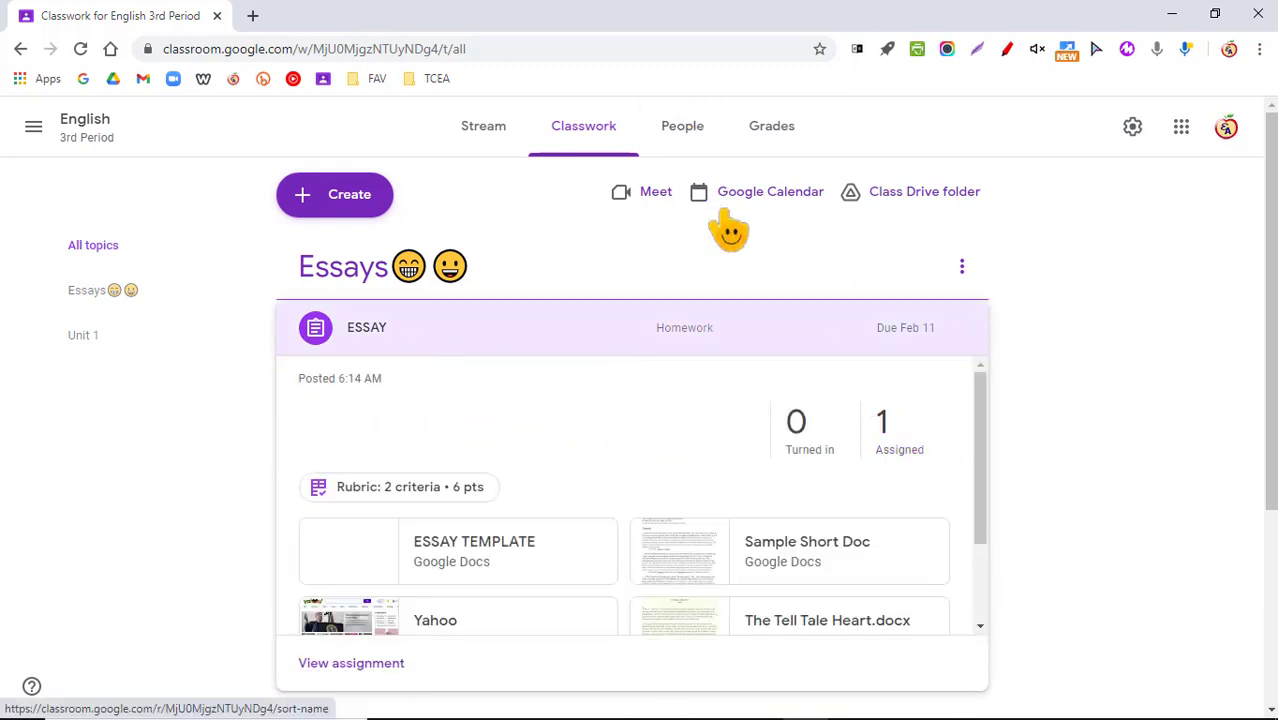
pyautogui.click(372, 345)
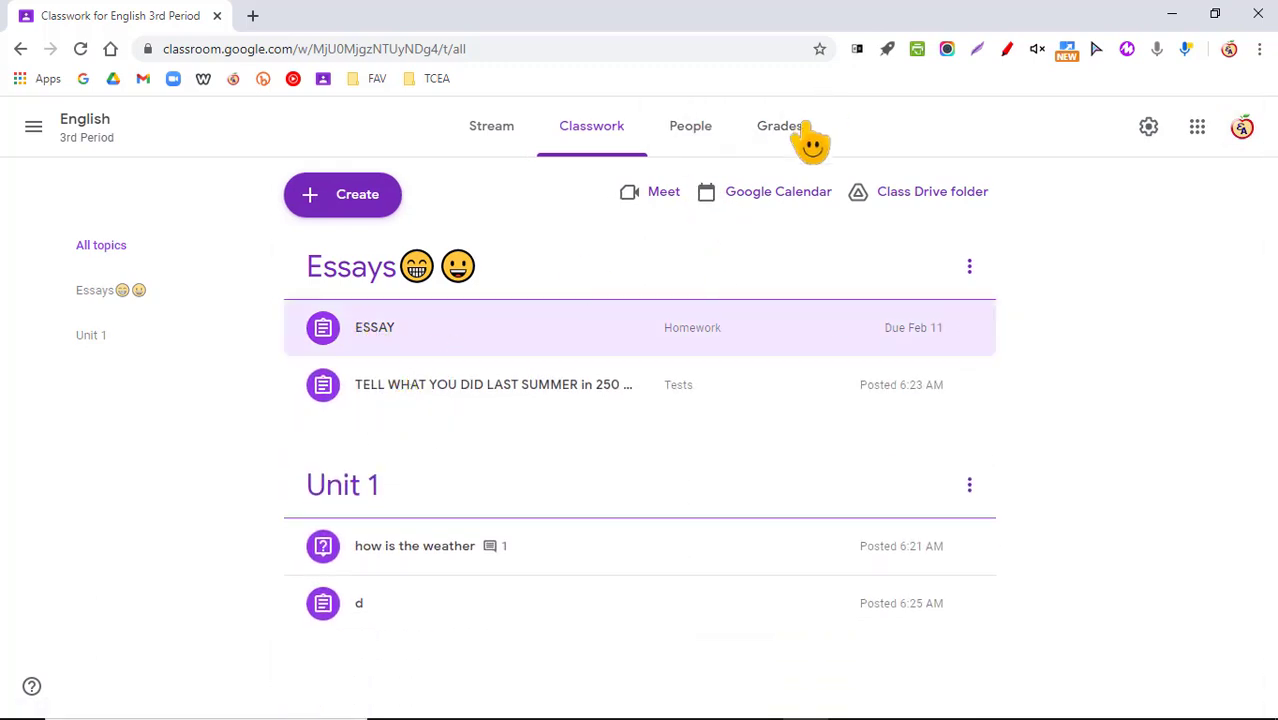
# View the English class gradebook and open Student 1's individual work record.
pyautogui.click(806, 140)
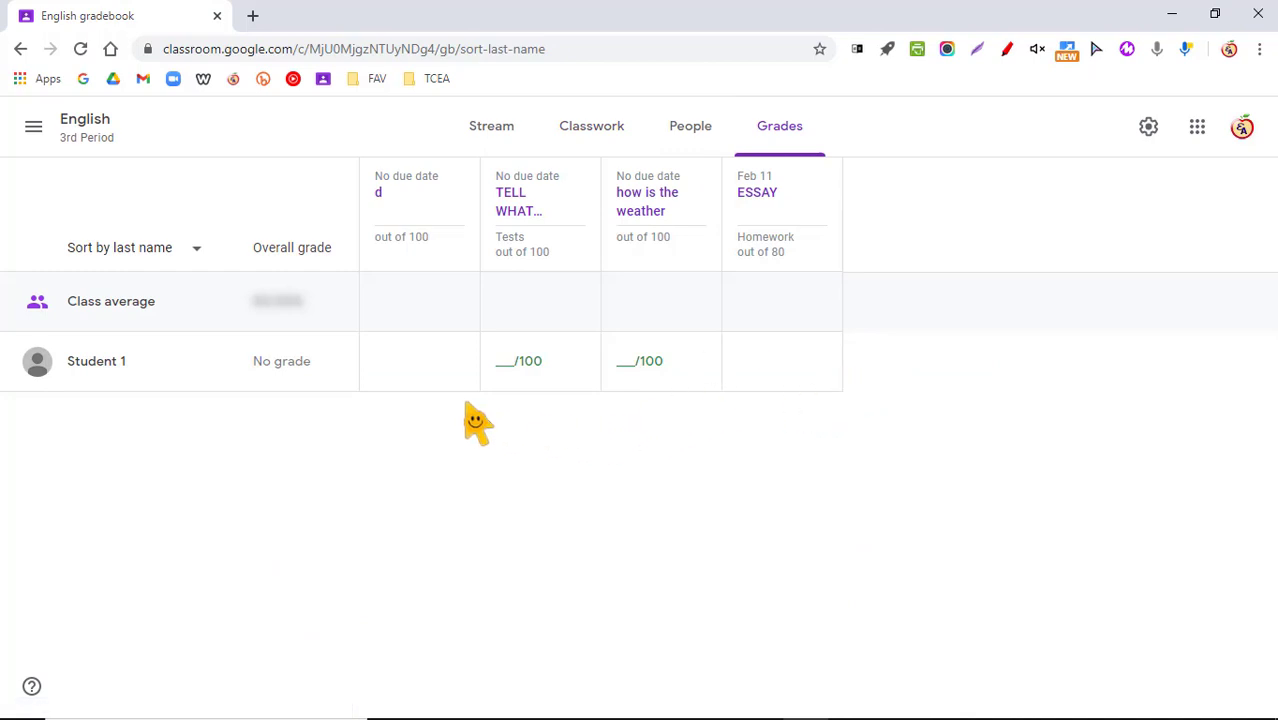
pyautogui.moveTo(460, 378)
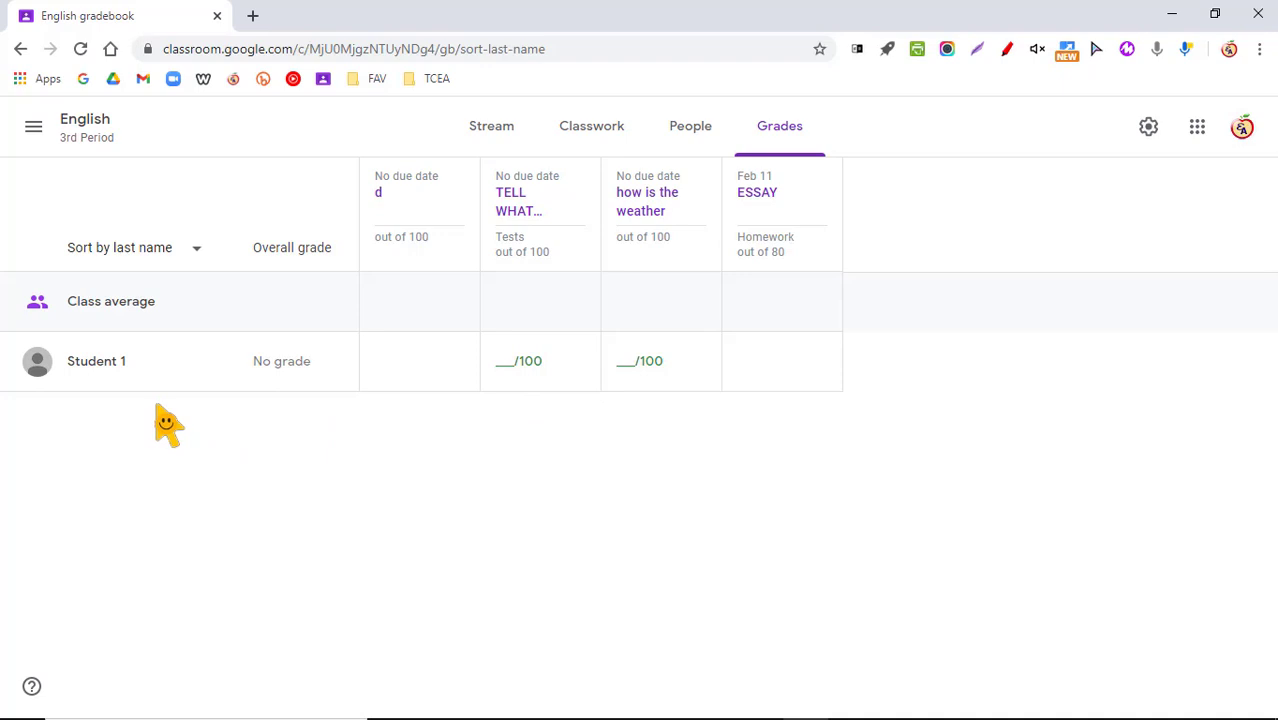
pyautogui.click(103, 368)
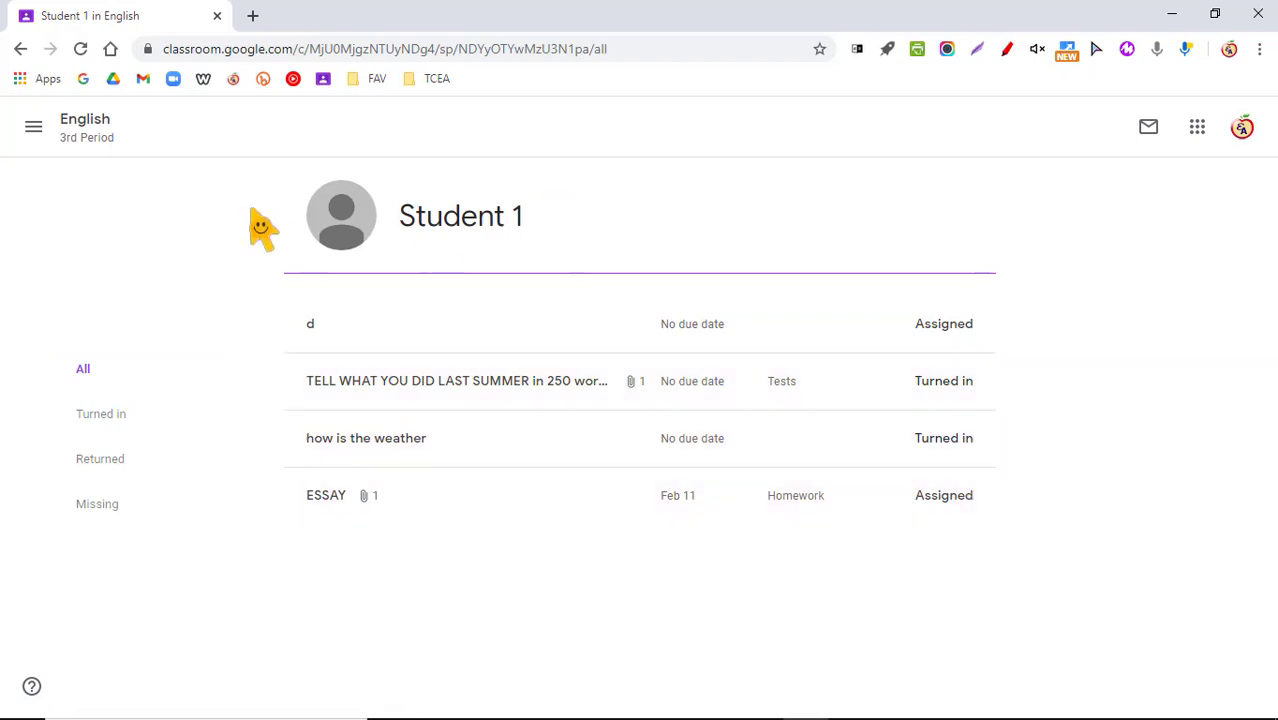
# Open Student 1's assigned ESSAY submission for grading from the class's Classwork page.
pyautogui.click(85, 128)
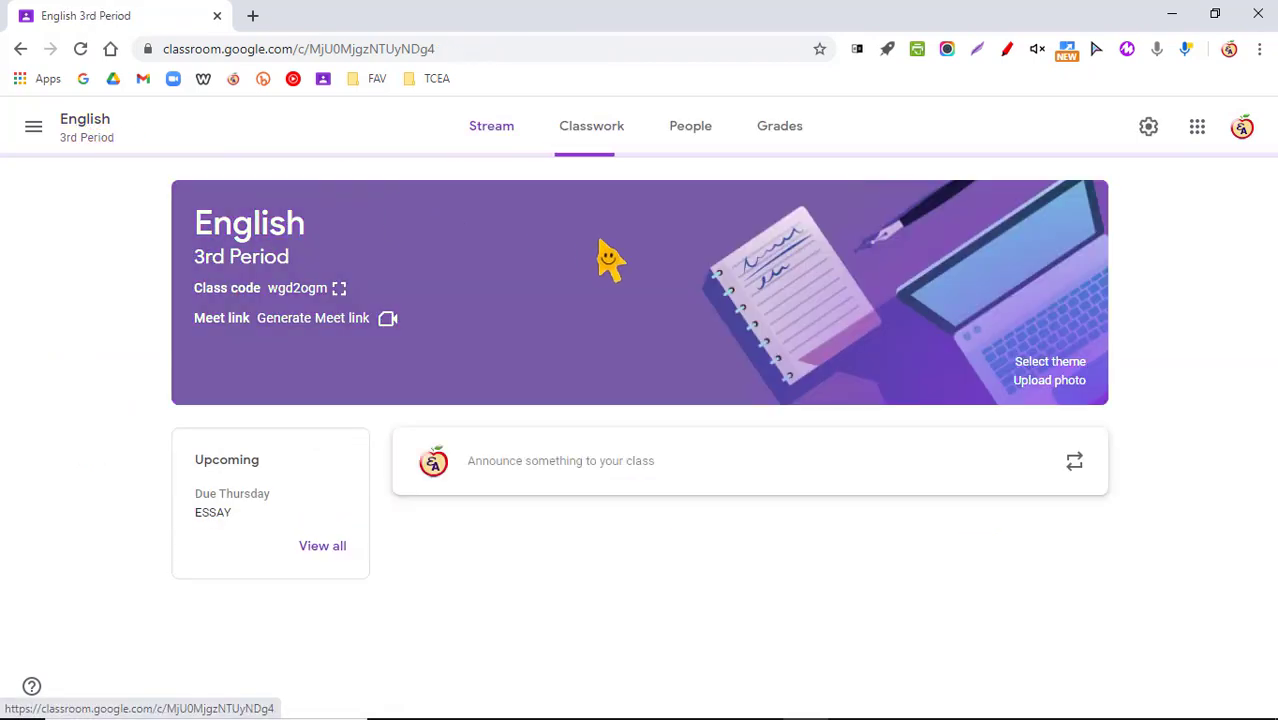
pyautogui.click(598, 143)
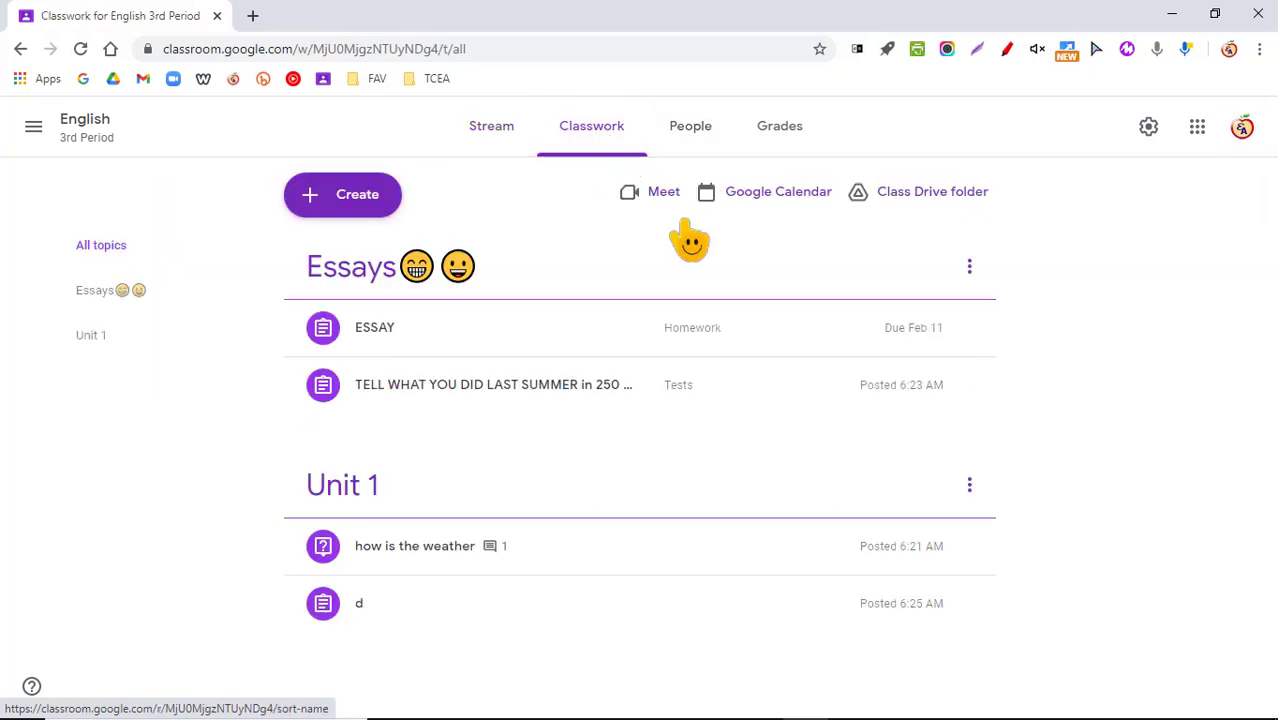
pyautogui.click(400, 335)
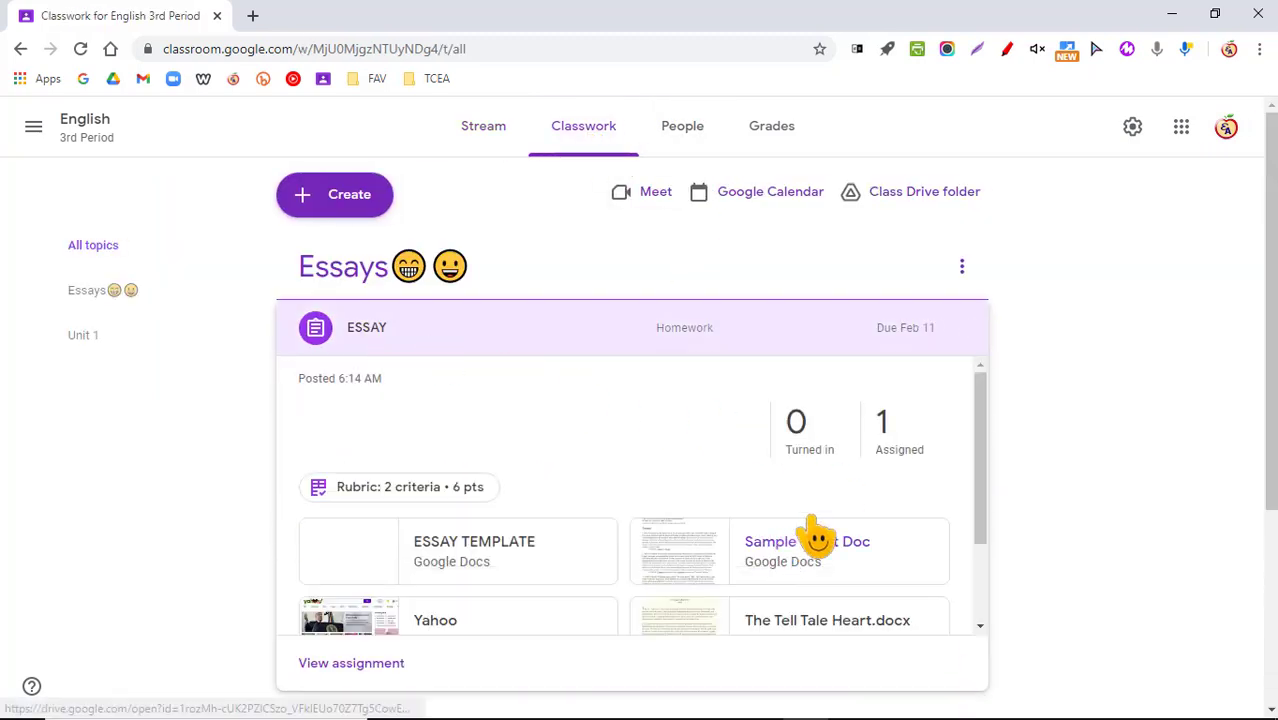
pyautogui.click(876, 430)
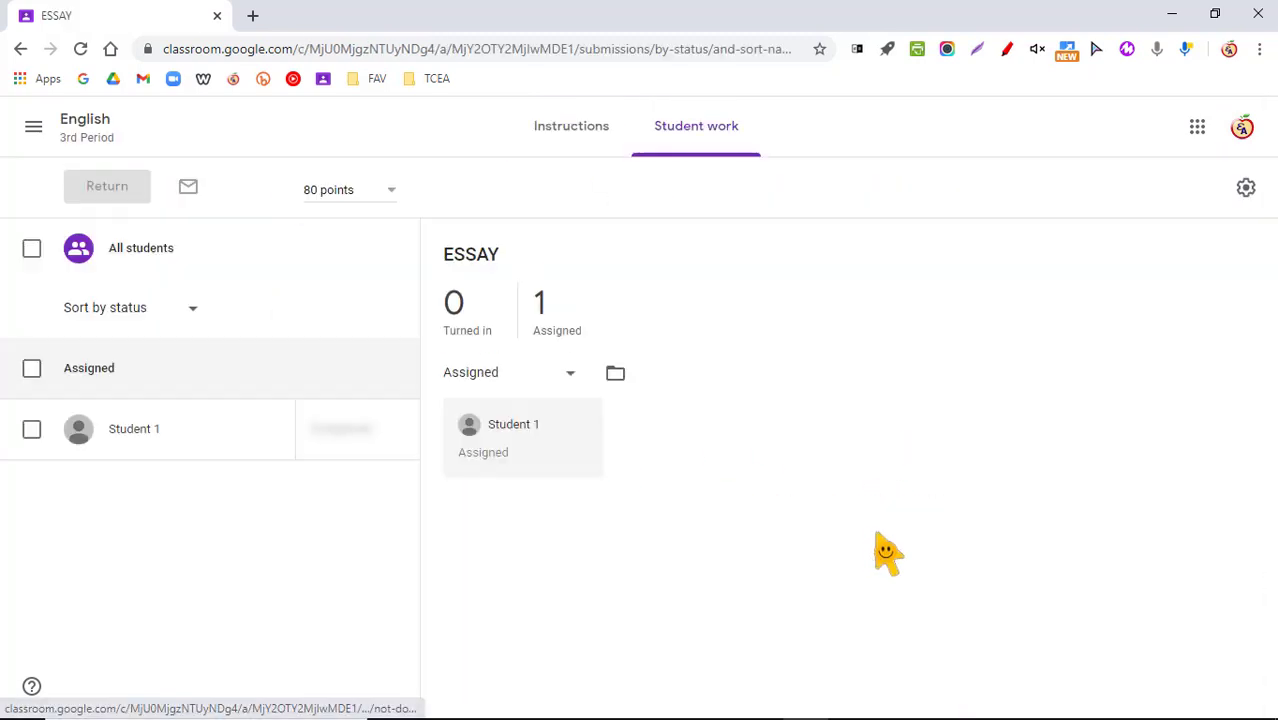
pyautogui.click(505, 474)
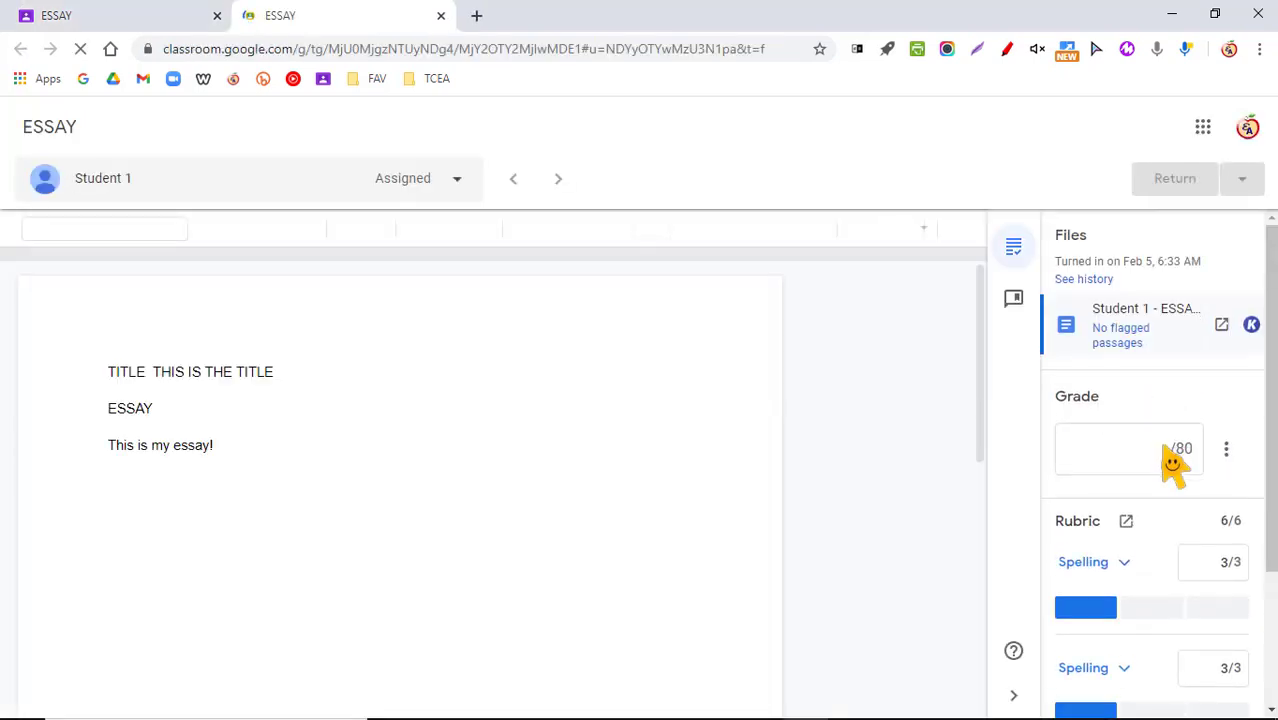
# Give Student 1's ESSAY a grade of 80 and return it, closing the grading view.
pyautogui.click(1168, 462)
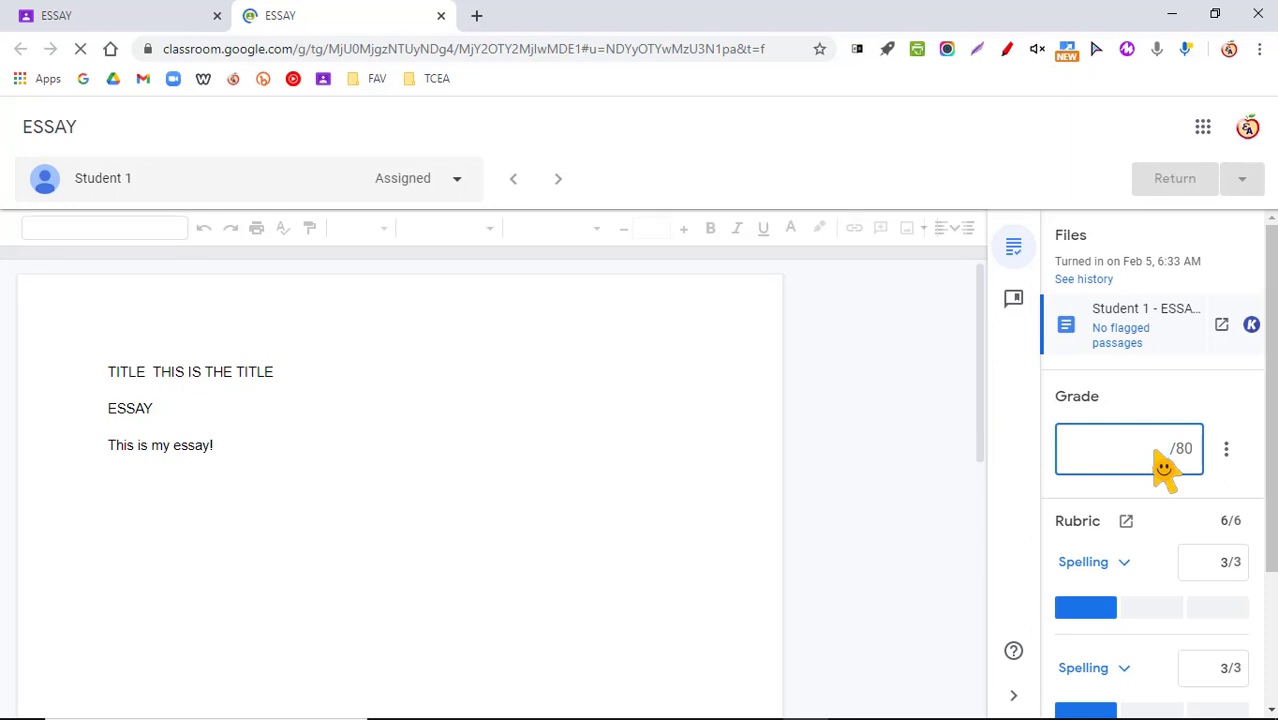
pyautogui.write('80')
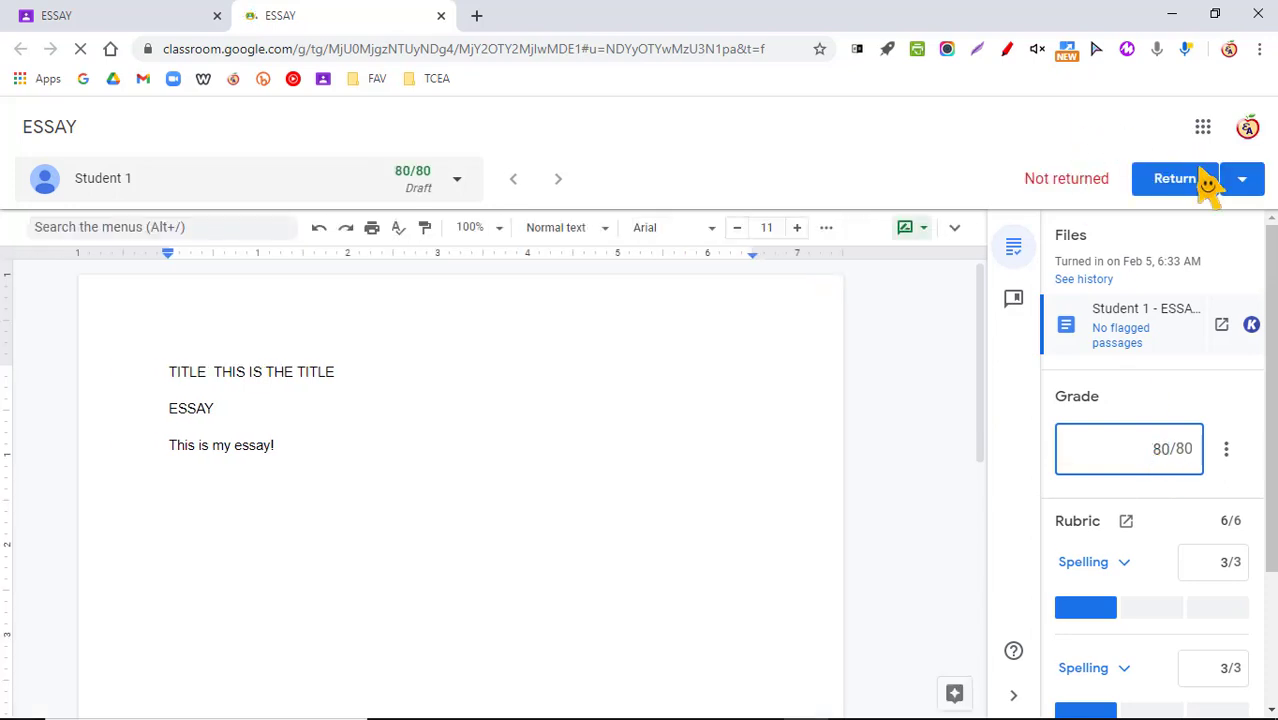
pyautogui.click(1190, 190)
pyautogui.click(788, 478)
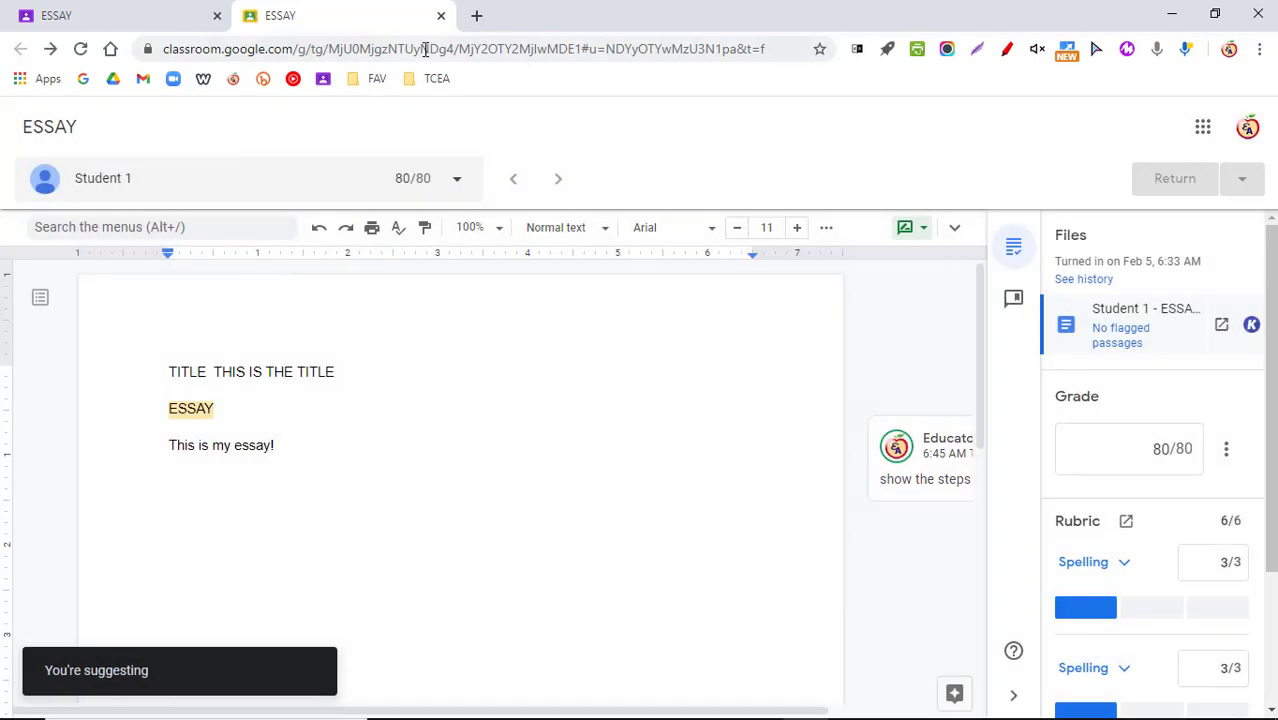
pyautogui.click(441, 16)
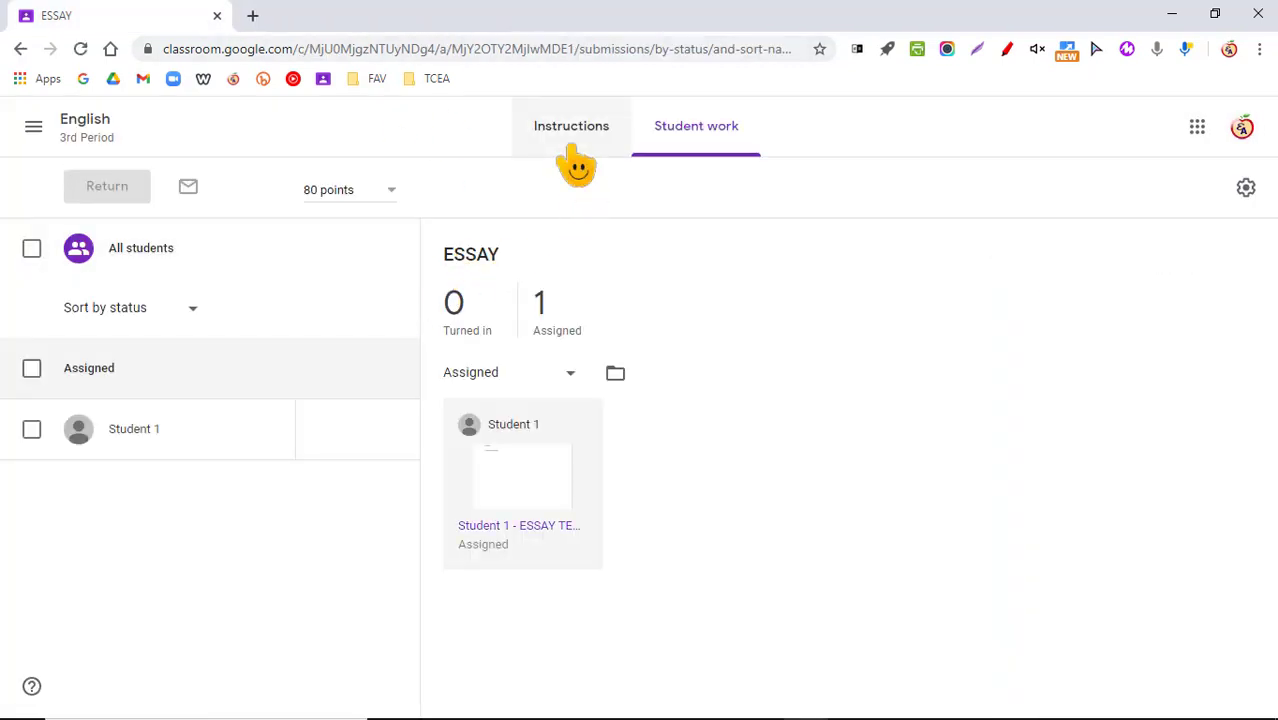
# Check the ESSAY grade in the English gradebook and reopen Student 1's individual work record.
pyautogui.click(84, 140)
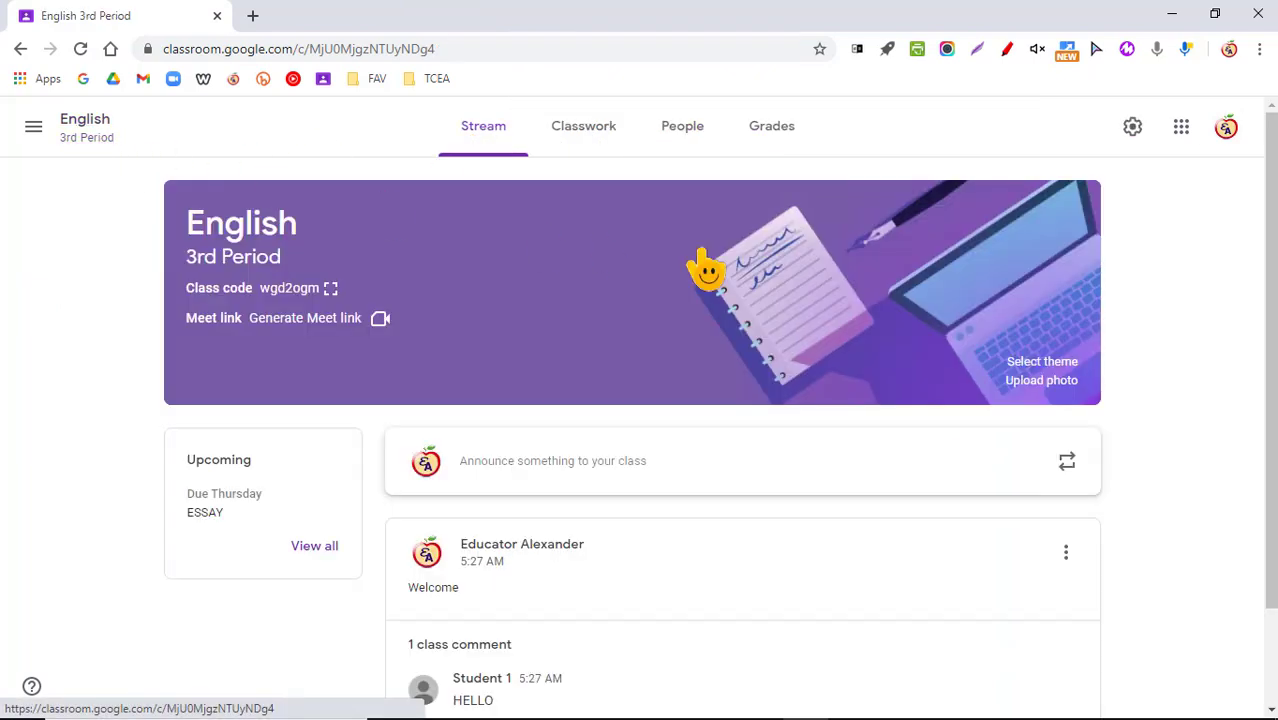
pyautogui.click(789, 152)
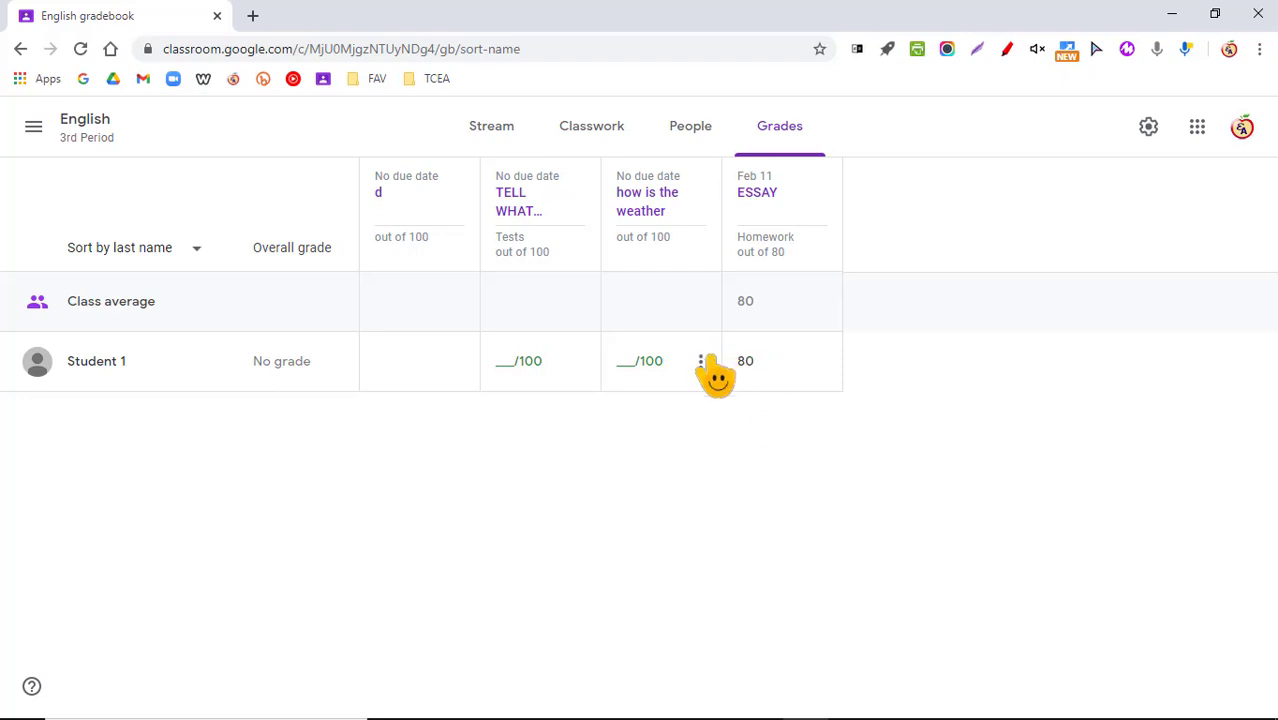
pyautogui.click(96, 368)
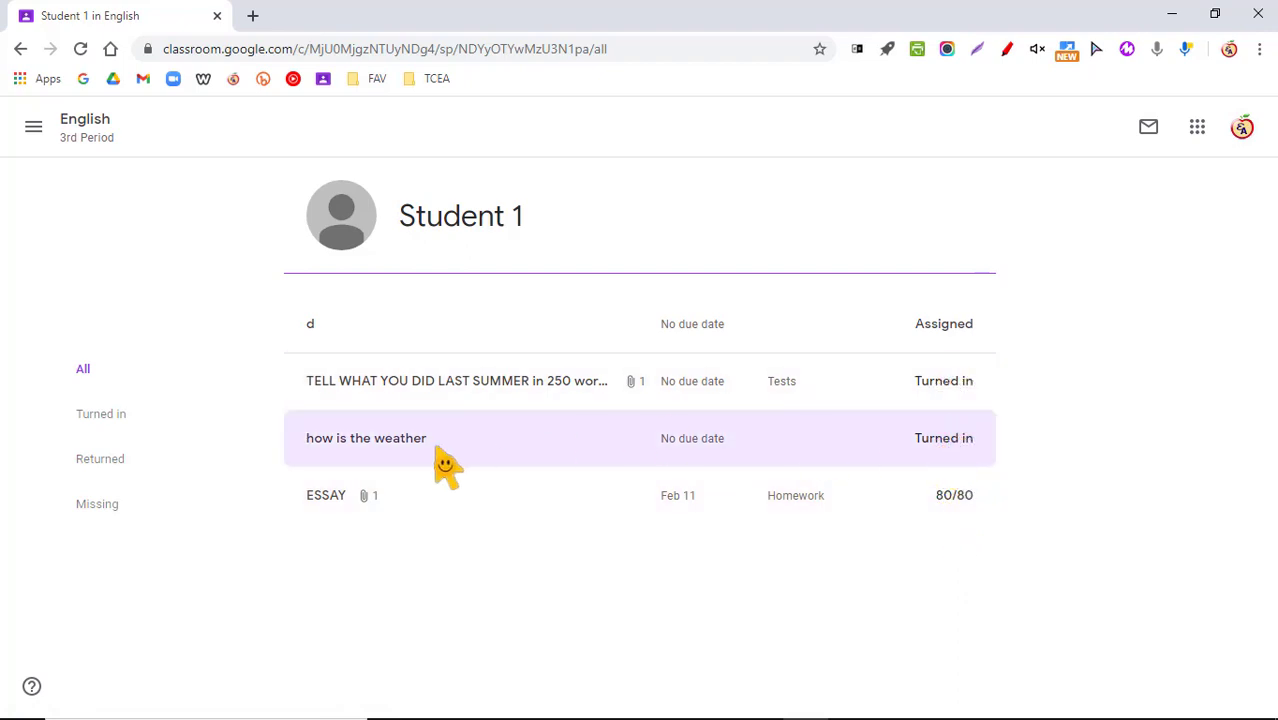
# Filter Student 1's work by Turned in, Returned and Missing, and show all of it again.
pyautogui.click(104, 414)
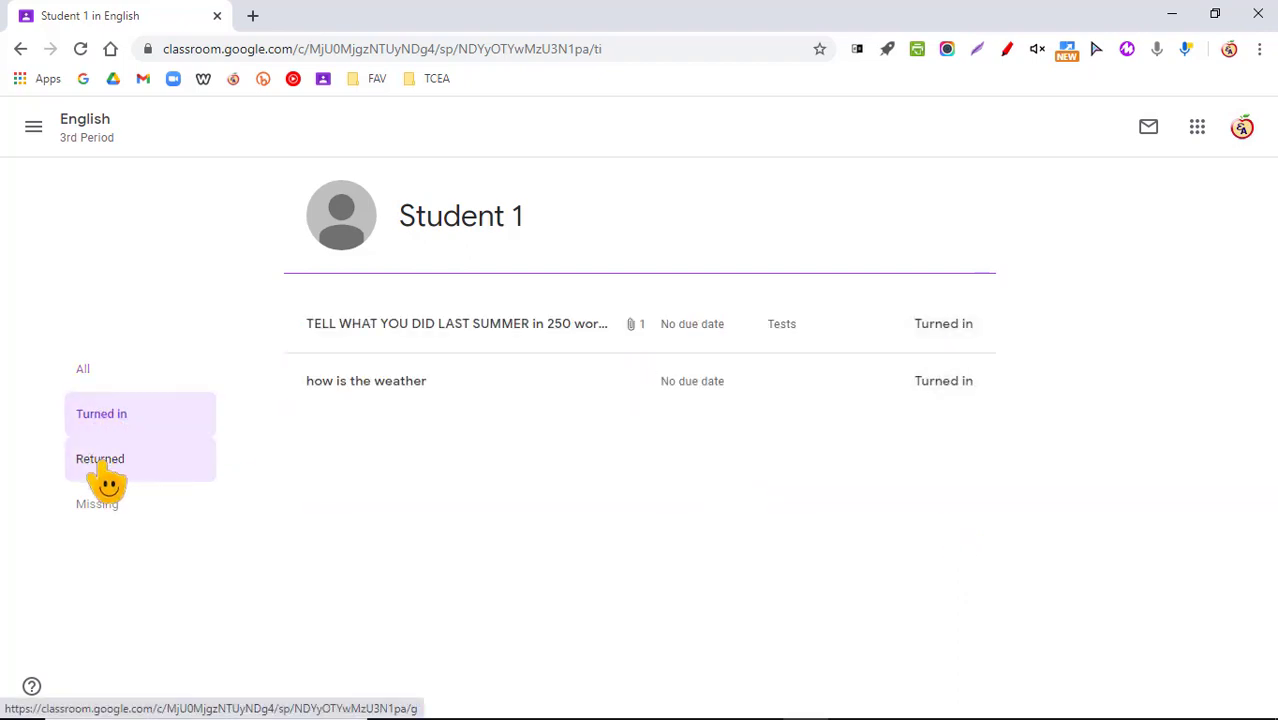
pyautogui.click(102, 459)
pyautogui.click(100, 505)
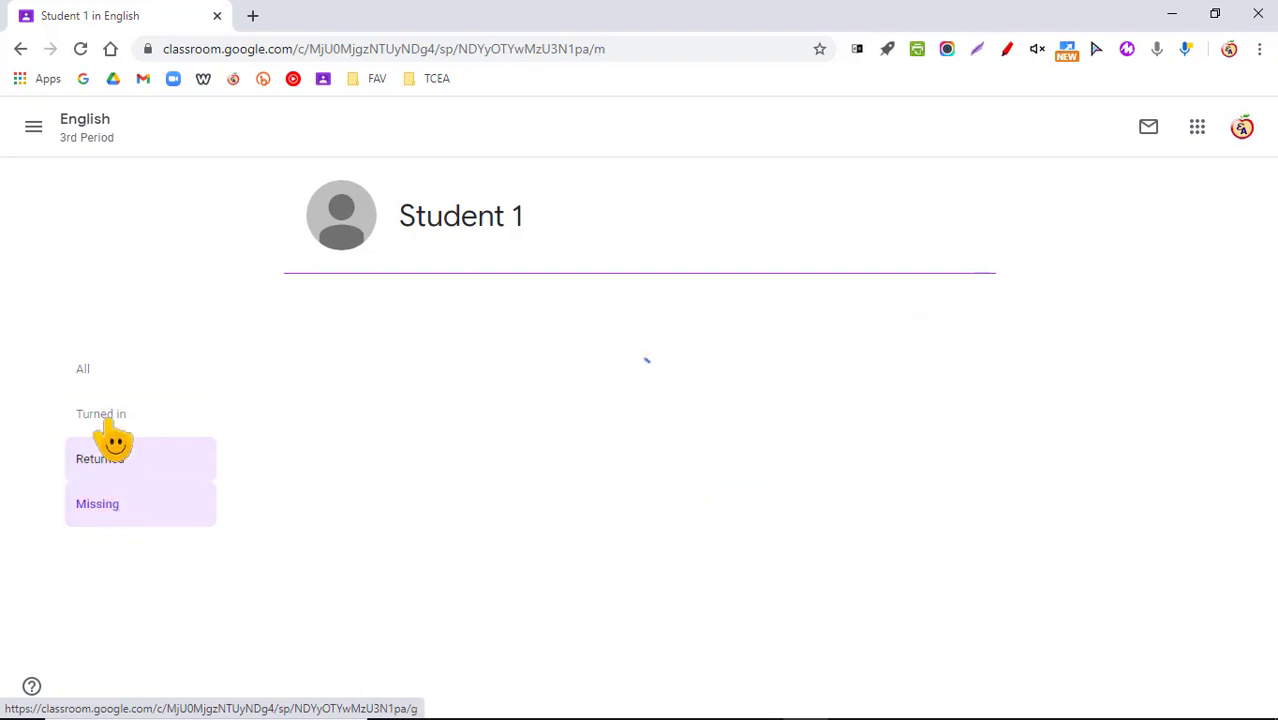
pyautogui.click(85, 370)
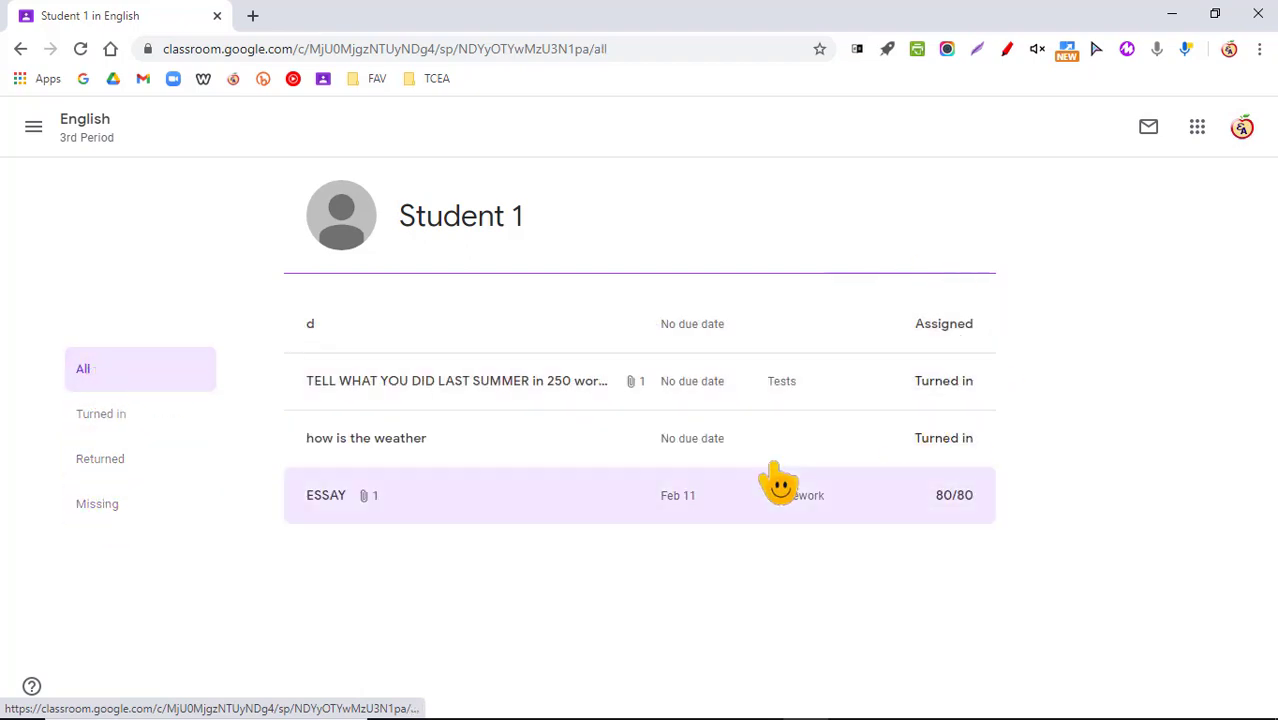
# Preview the progress email form for Student 1 and the Save as PDF printout of the work record, cancelling both.
pyautogui.click(1149, 128)
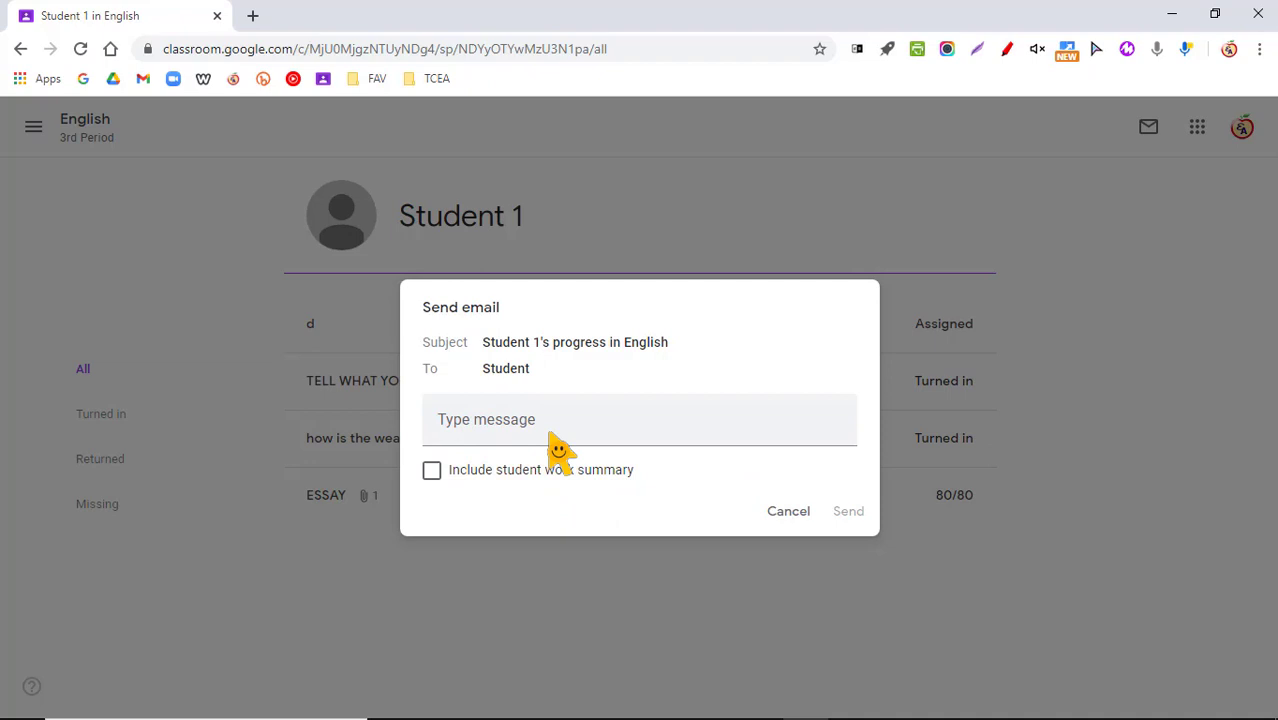
pyautogui.click(786, 512)
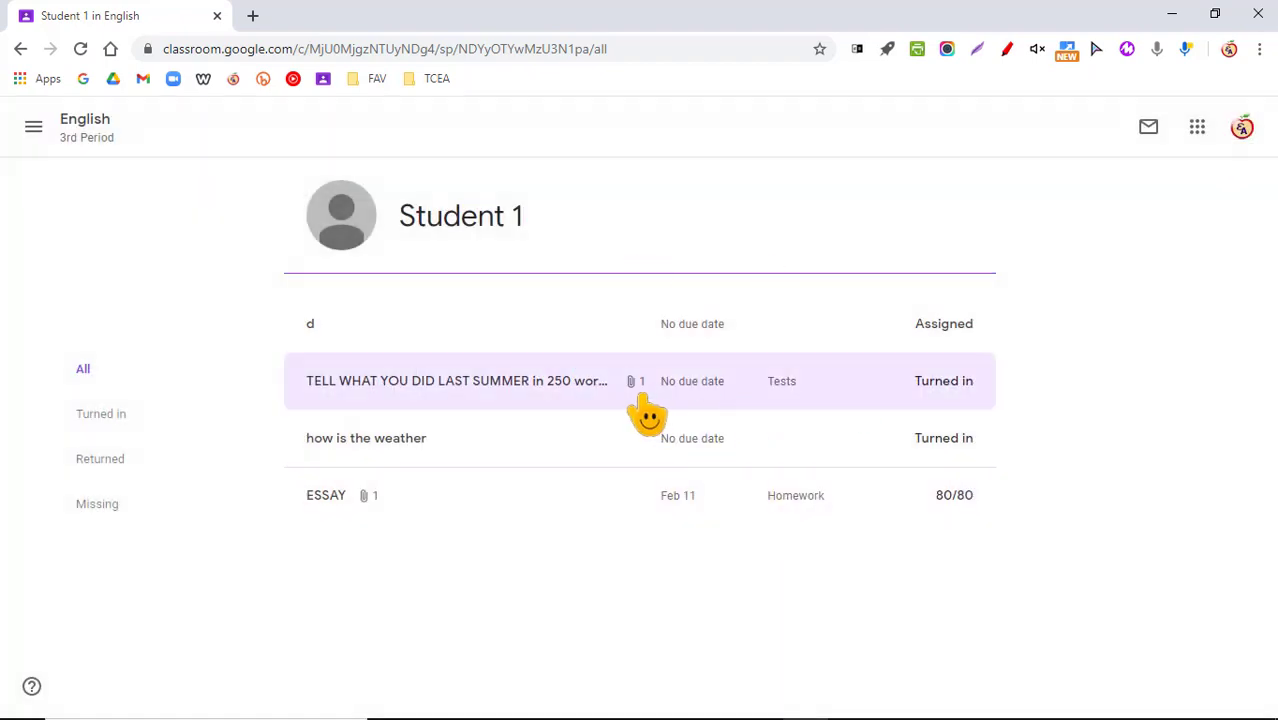
pyautogui.rightClick(641, 214)
pyautogui.click(692, 324)
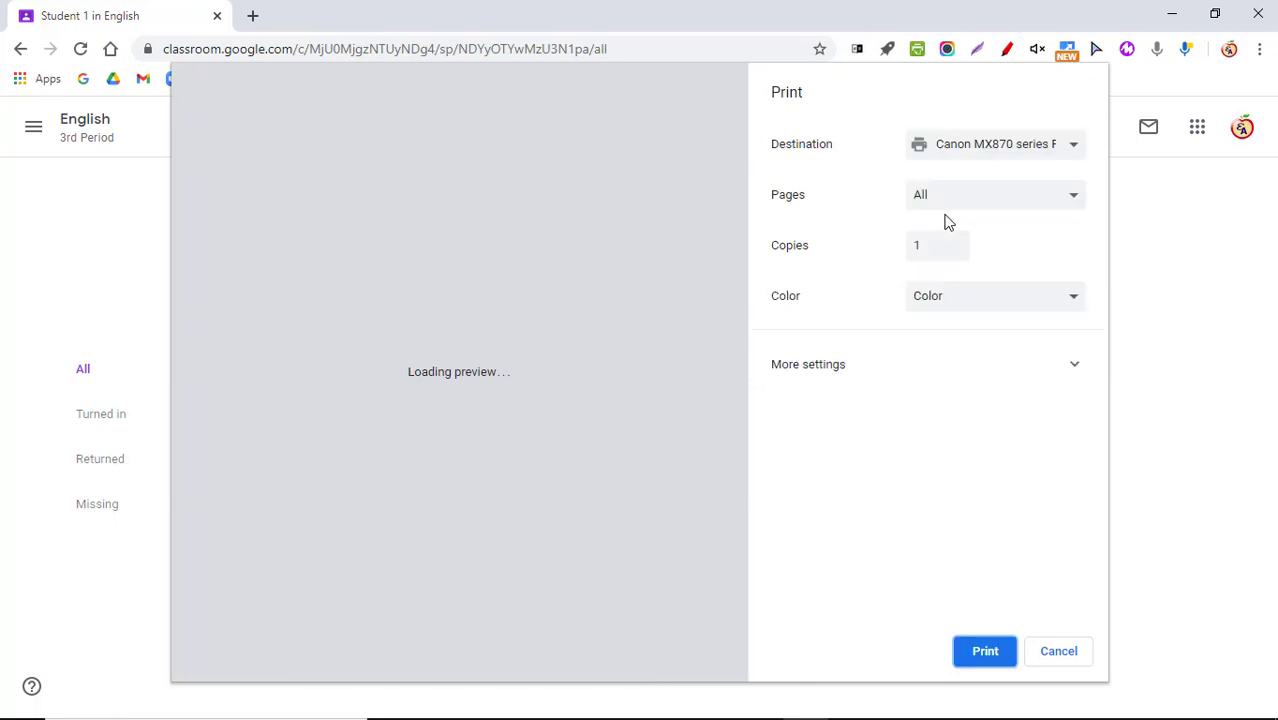
pyautogui.click(1020, 148)
pyautogui.click(975, 185)
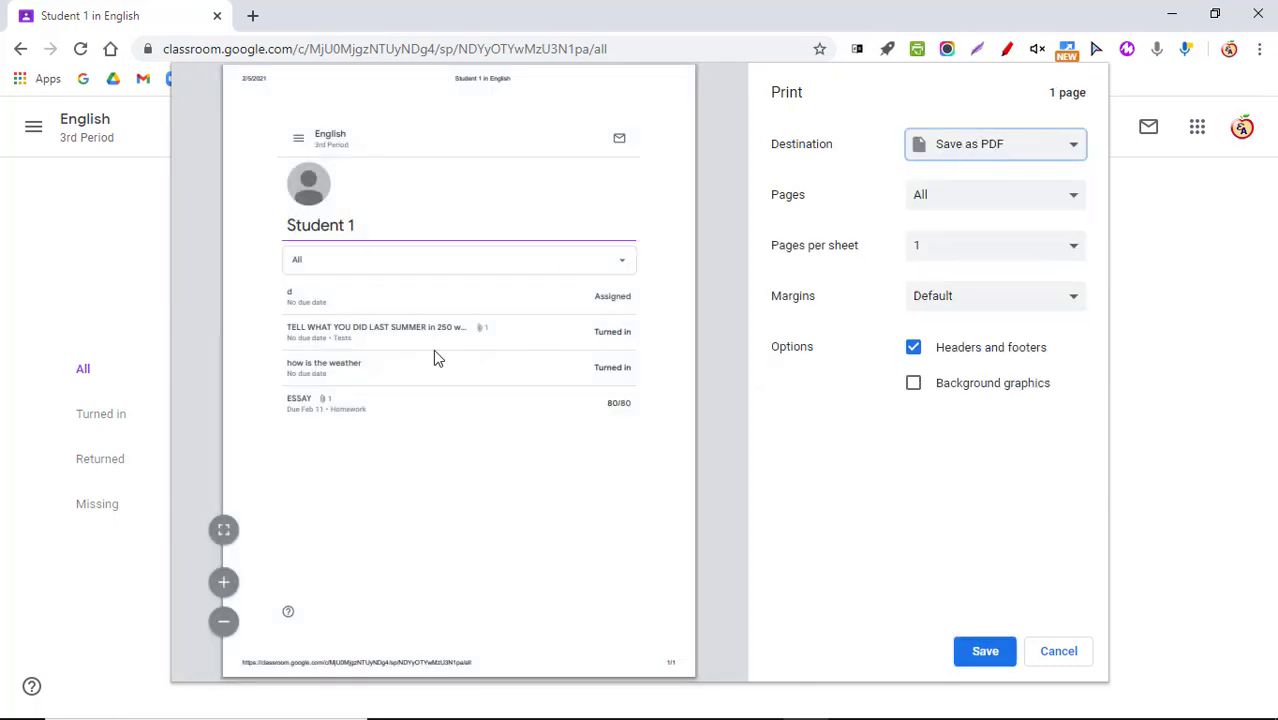
pyautogui.click(1058, 651)
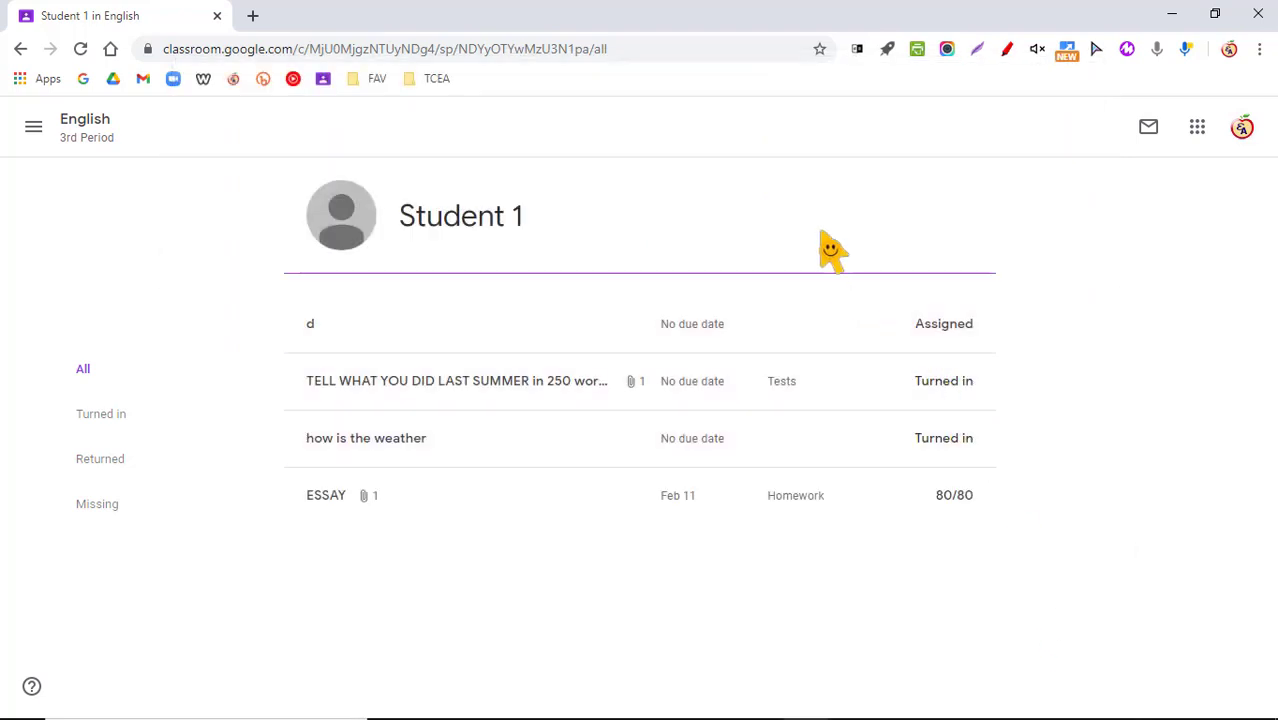
# Preview printing Student 1's work record again, switching the destination between the Canon MX870 series printer and Save as PDF, and cancel.
pyautogui.rightClick(822, 234)
pyautogui.click(866, 344)
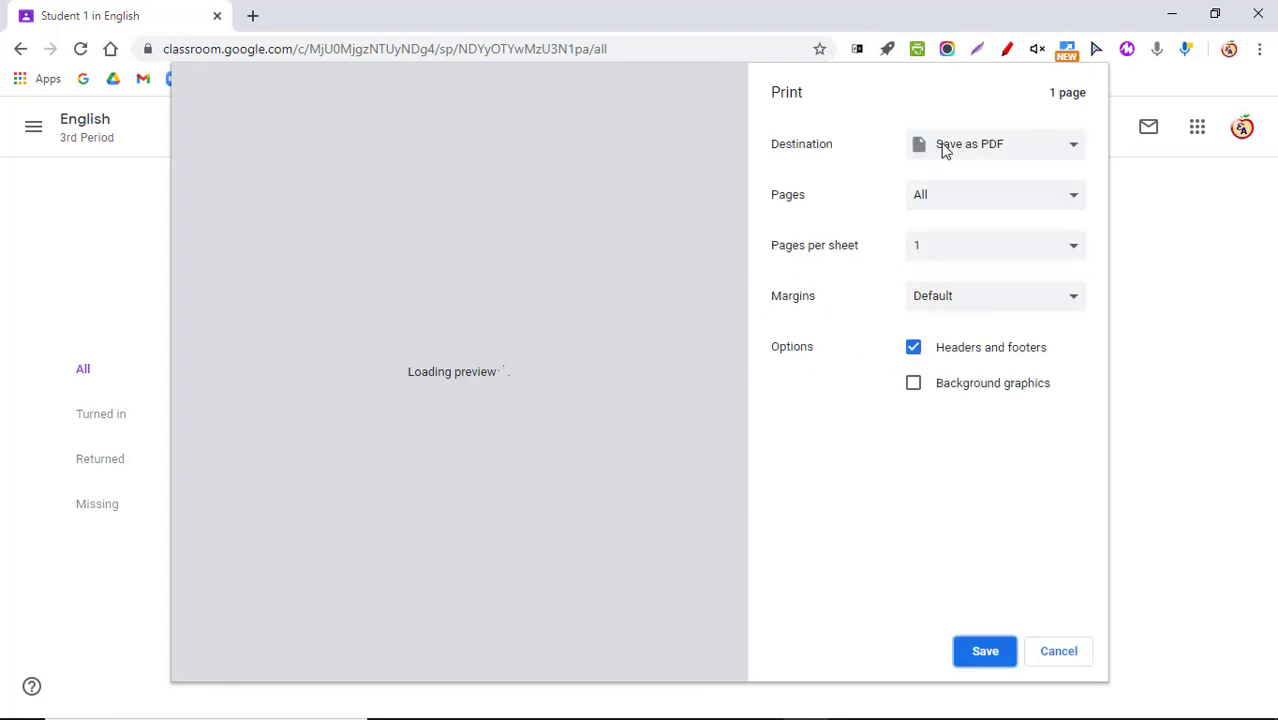
pyautogui.click(944, 148)
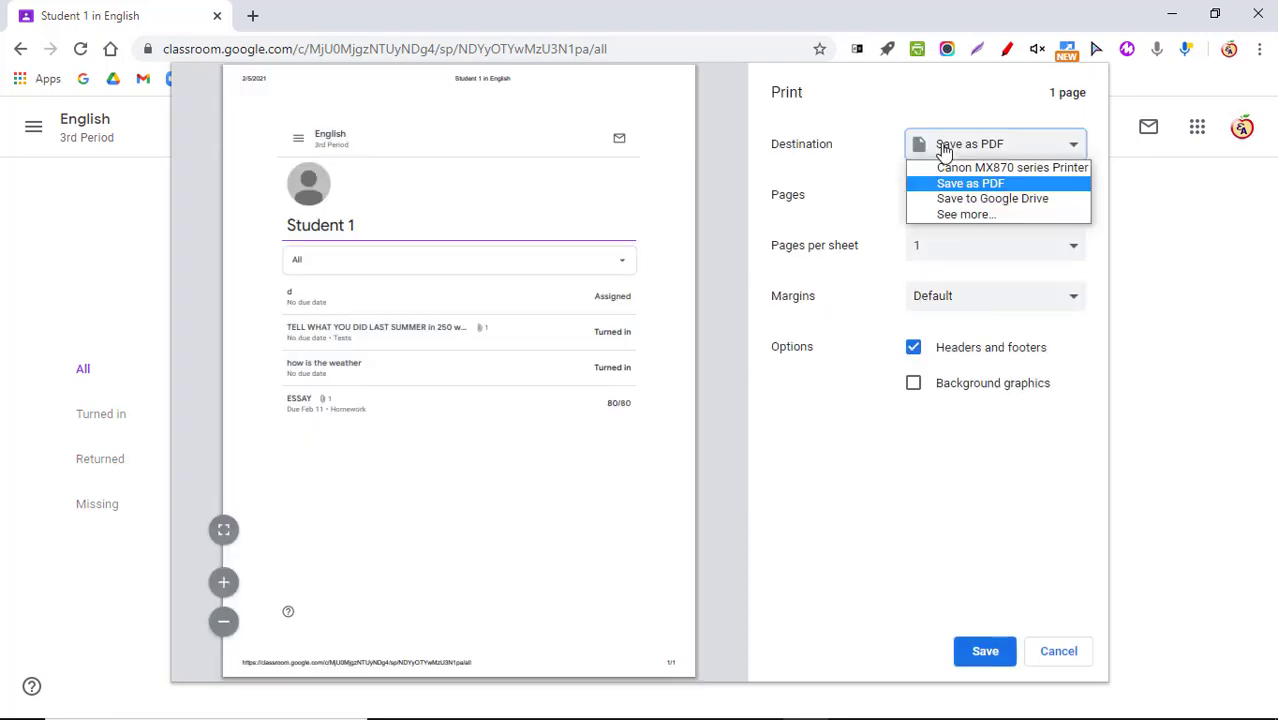
pyautogui.click(952, 165)
pyautogui.click(990, 143)
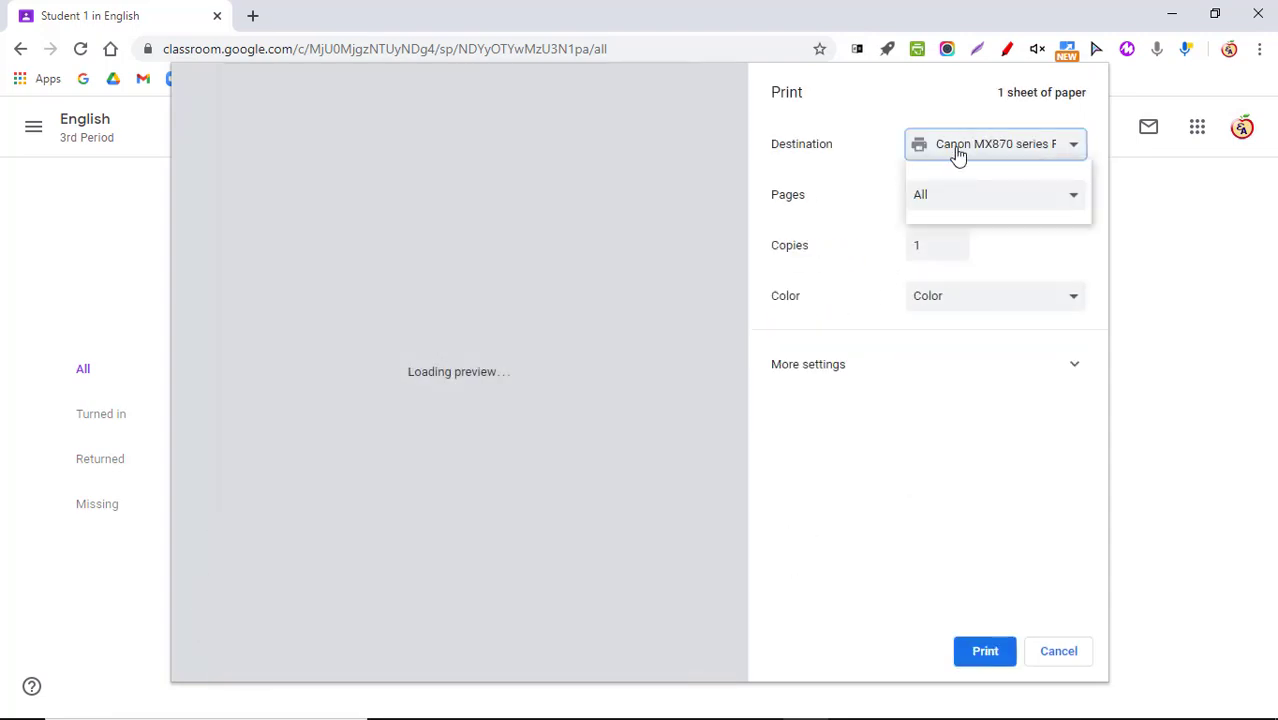
pyautogui.click(950, 183)
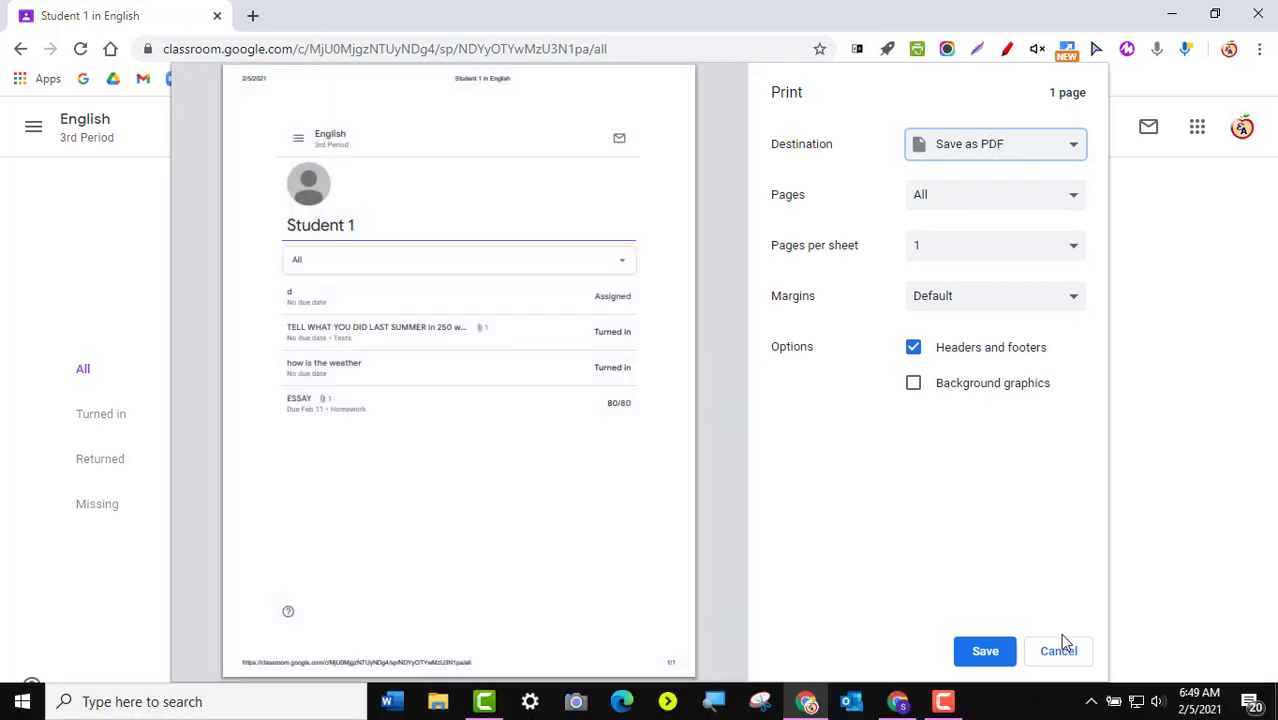
pyautogui.click(1057, 650)
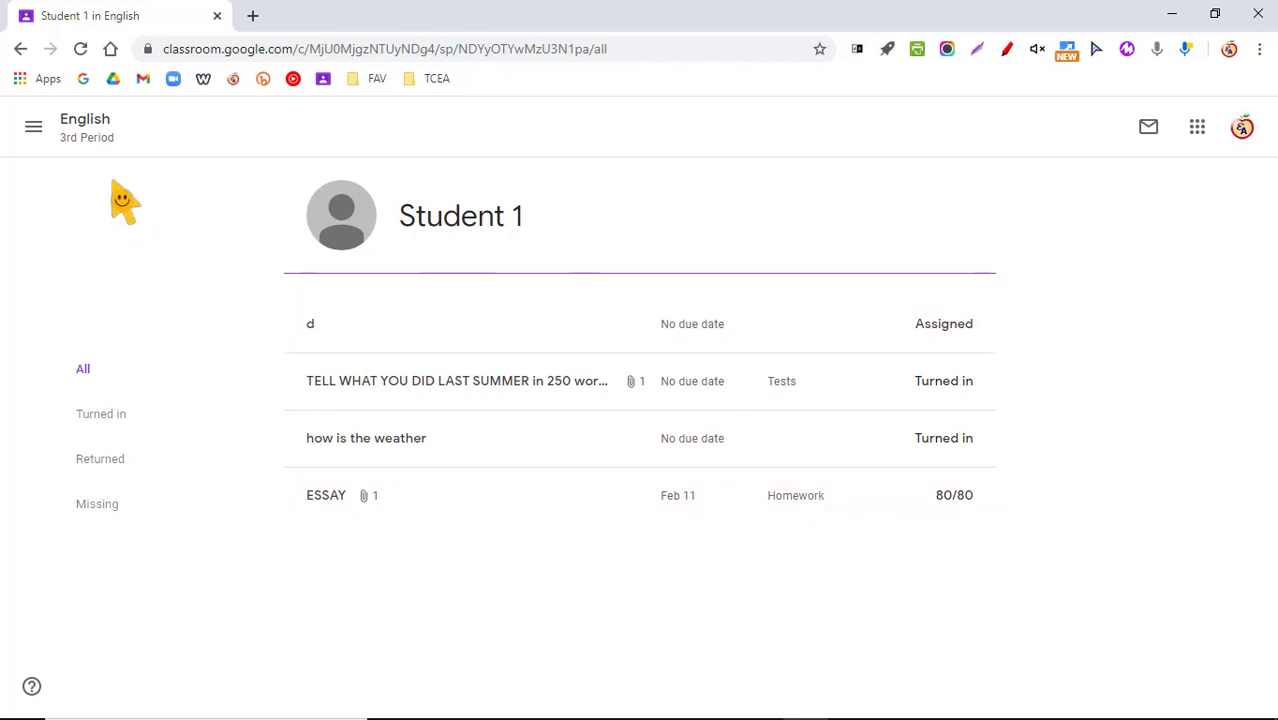
# Return to the English class and review its gradebook and the list of teachers and students.
pyautogui.click(93, 130)
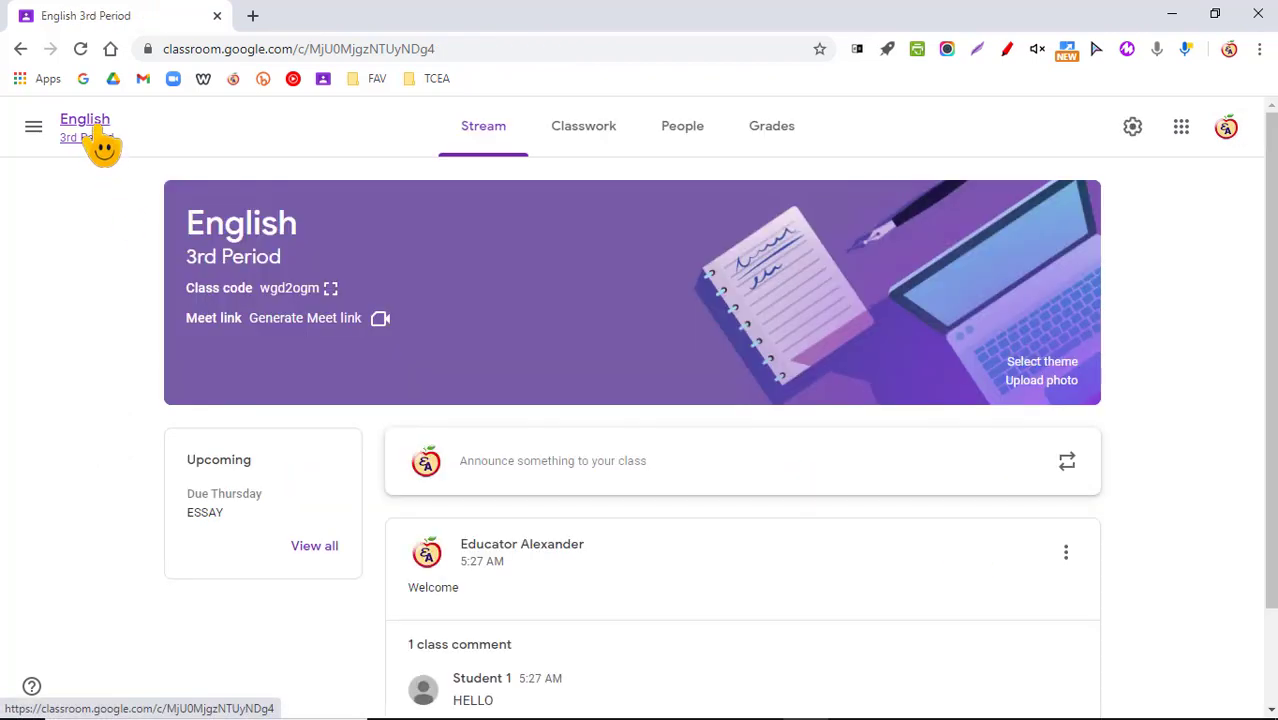
pyautogui.click(774, 132)
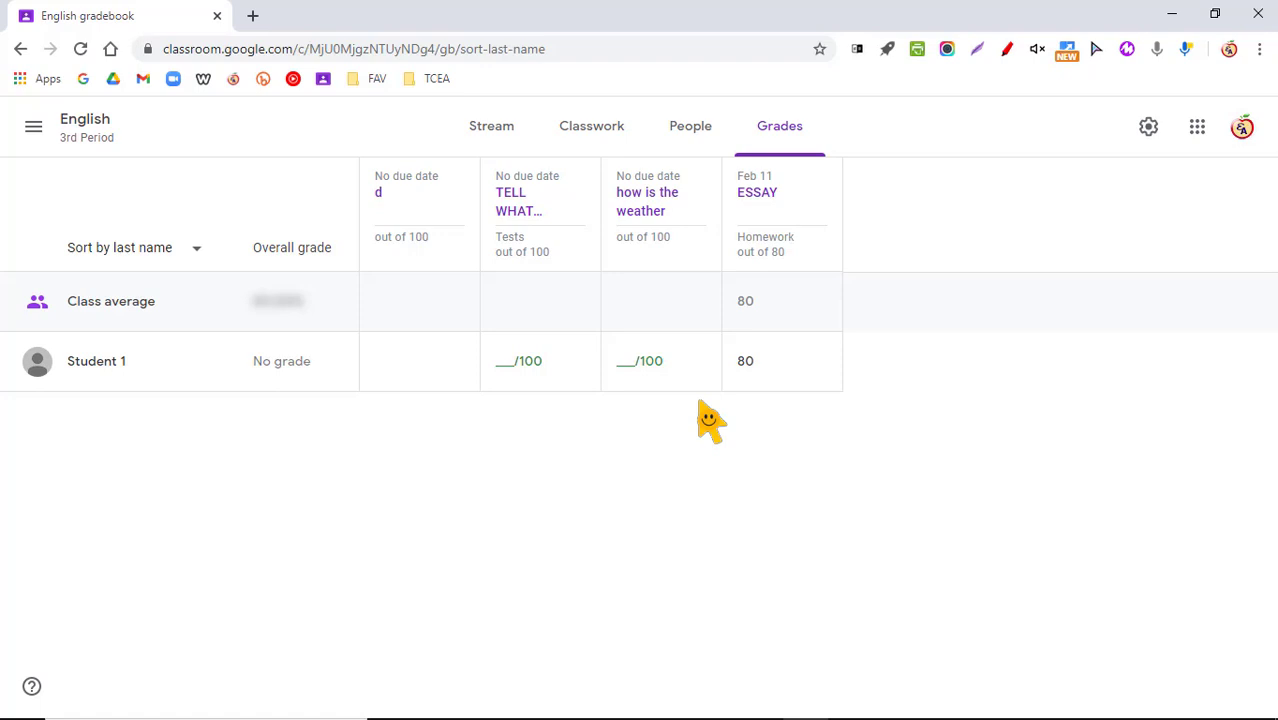
pyautogui.click(100, 140)
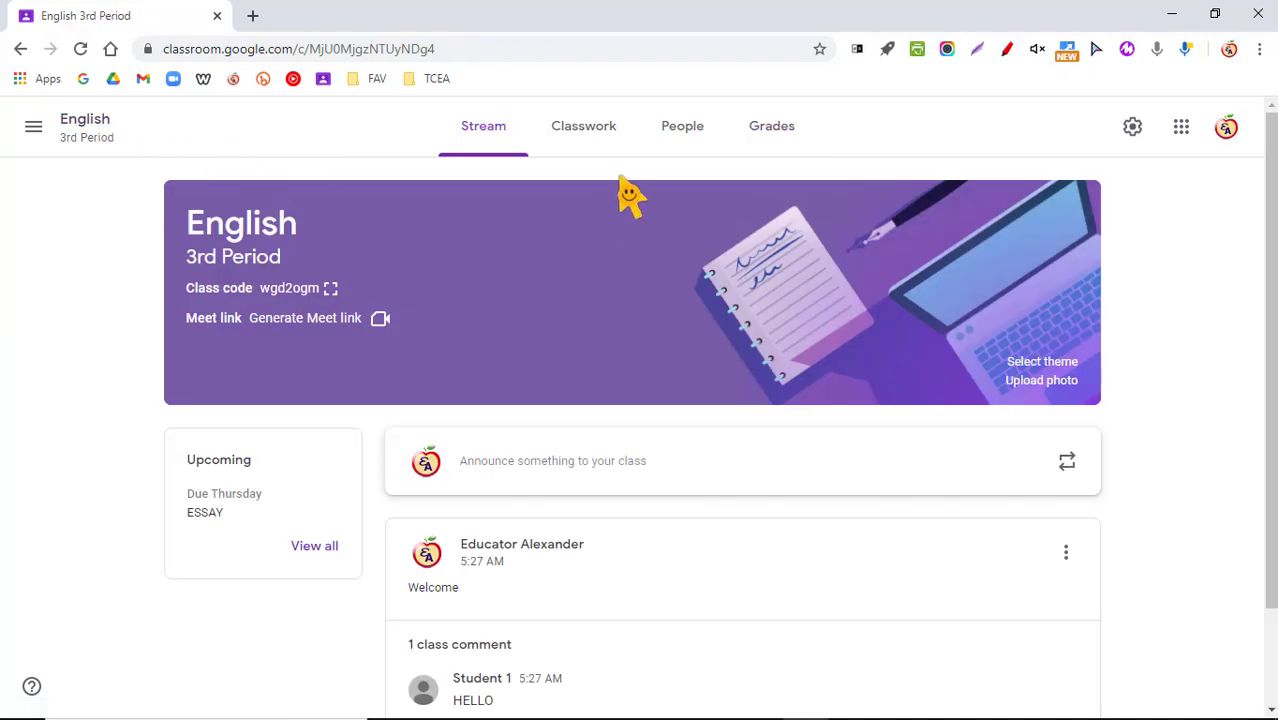
pyautogui.click(697, 150)
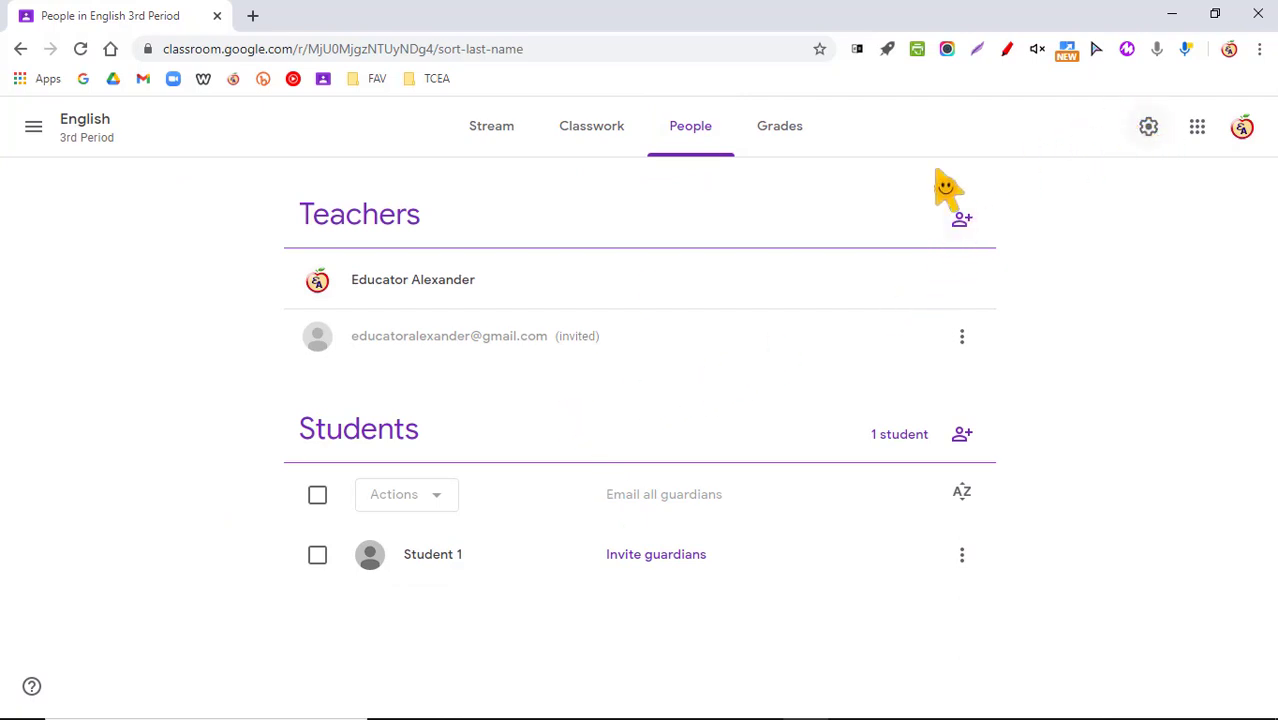
# Look through the main navigation list of classes and review the English class's Stream posts.
pyautogui.click(34, 128)
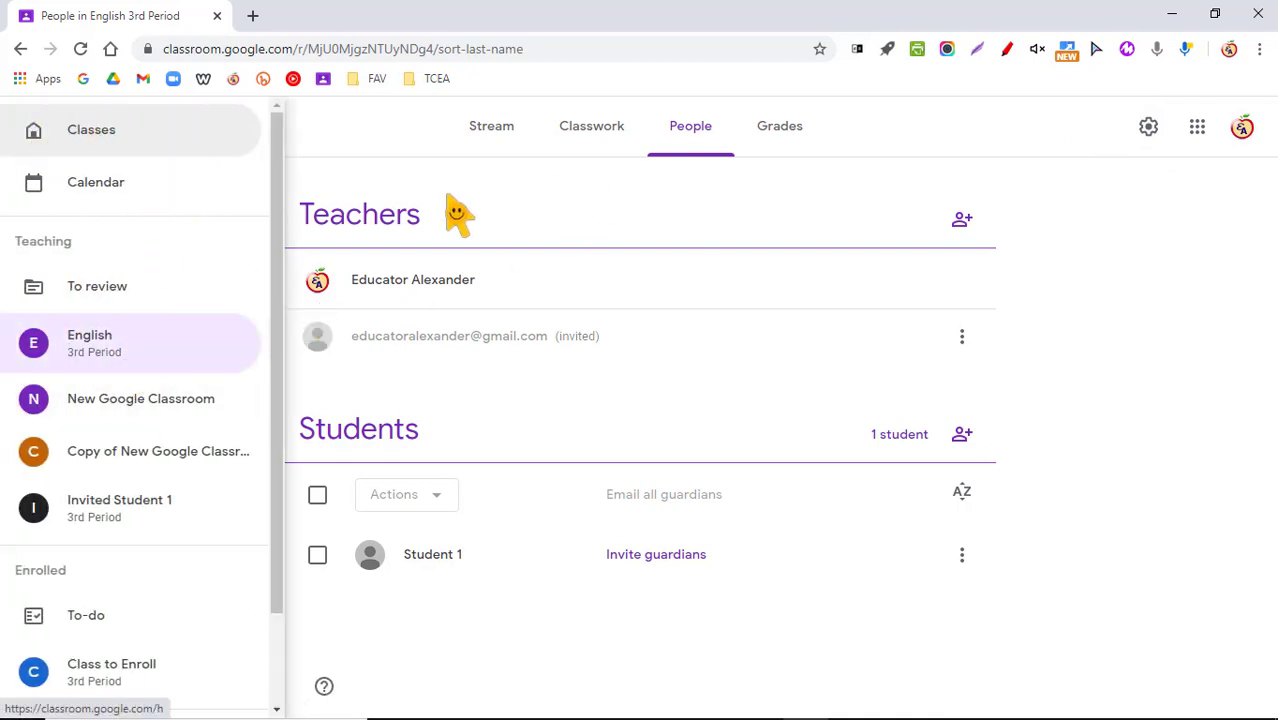
pyautogui.scroll(-1, 105, 330)
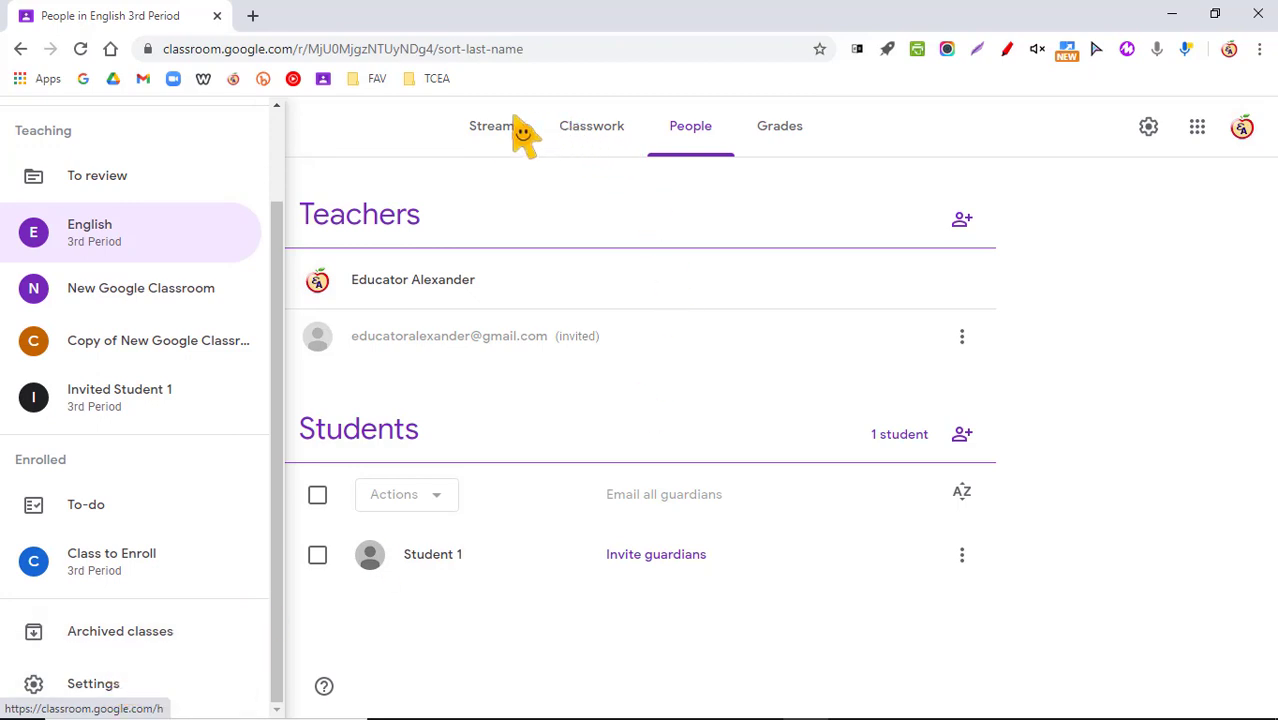
pyautogui.click(484, 130)
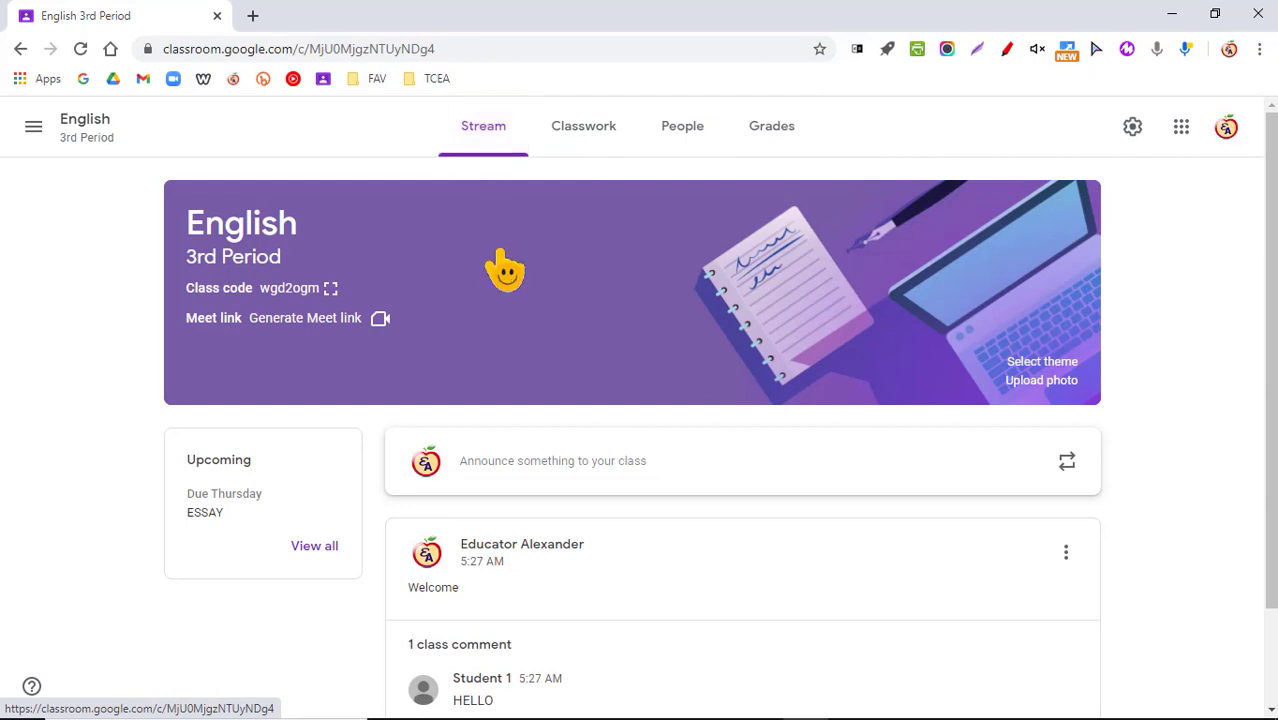
pyautogui.scroll(-2, 502, 270)
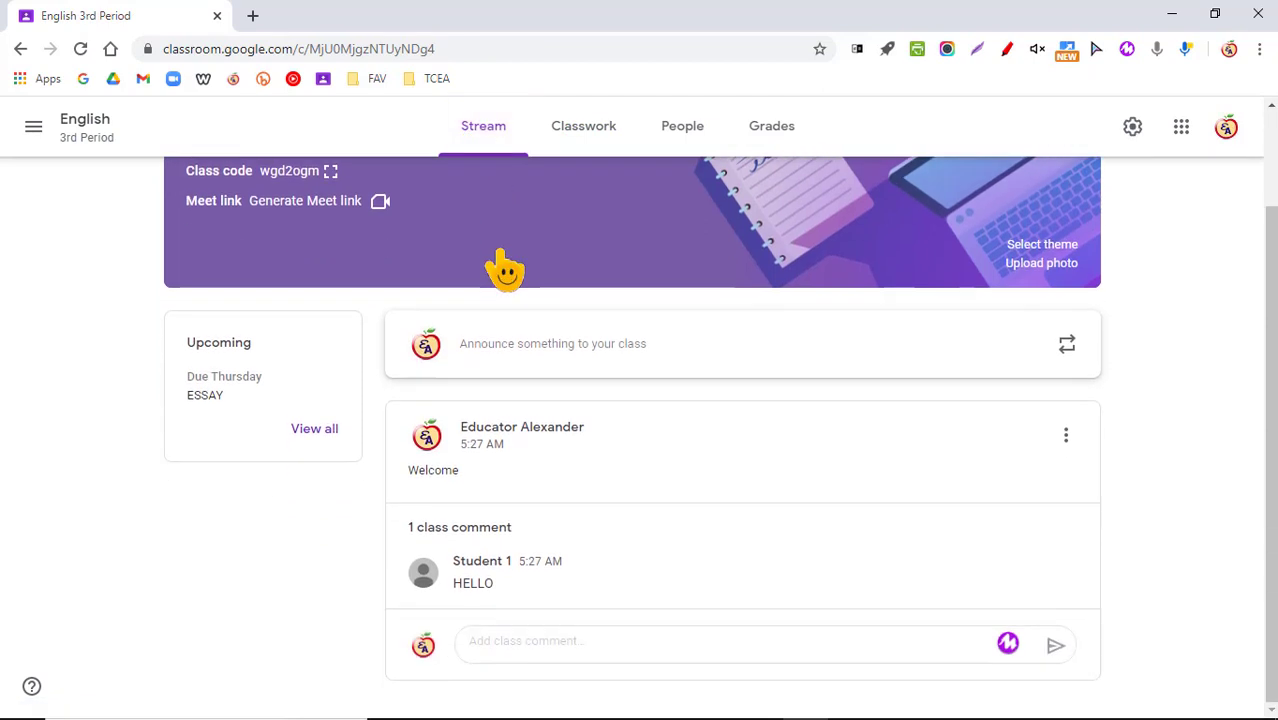
# Review the Classwork creation options and the gradebook, ending on the Classwork page.
pyautogui.click(582, 128)
pyautogui.click(355, 198)
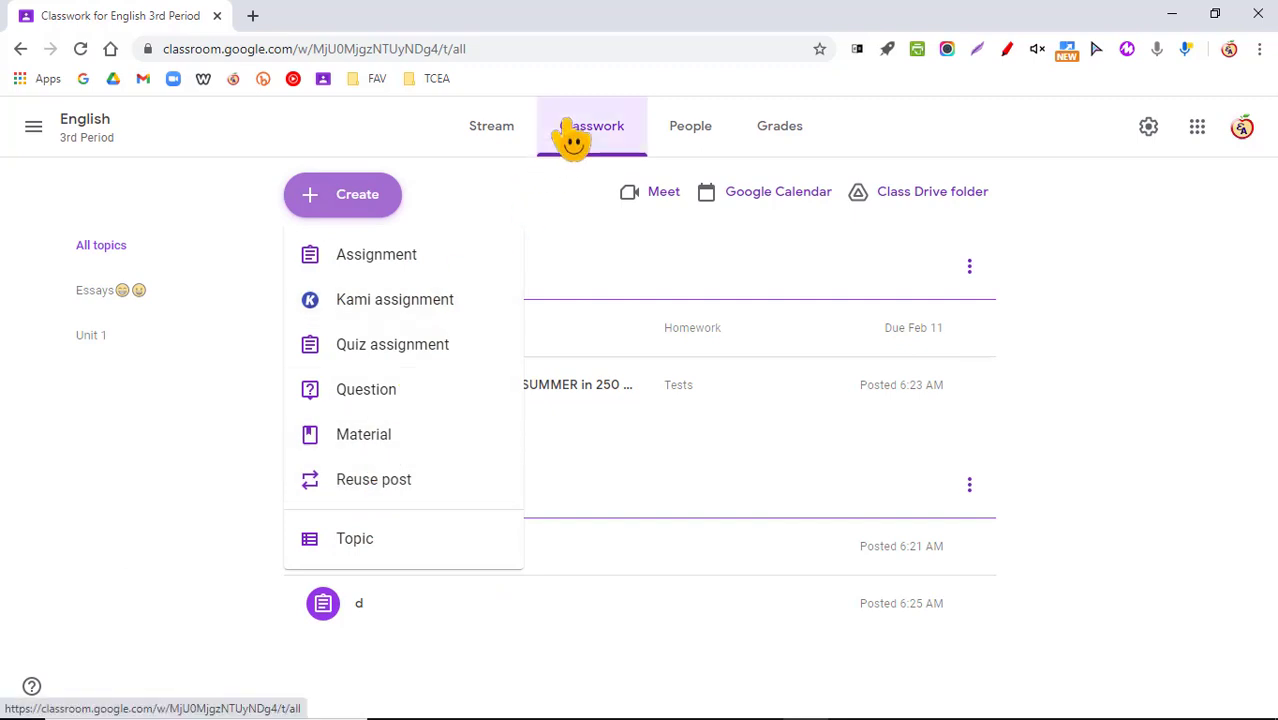
pyautogui.click(1050, 234)
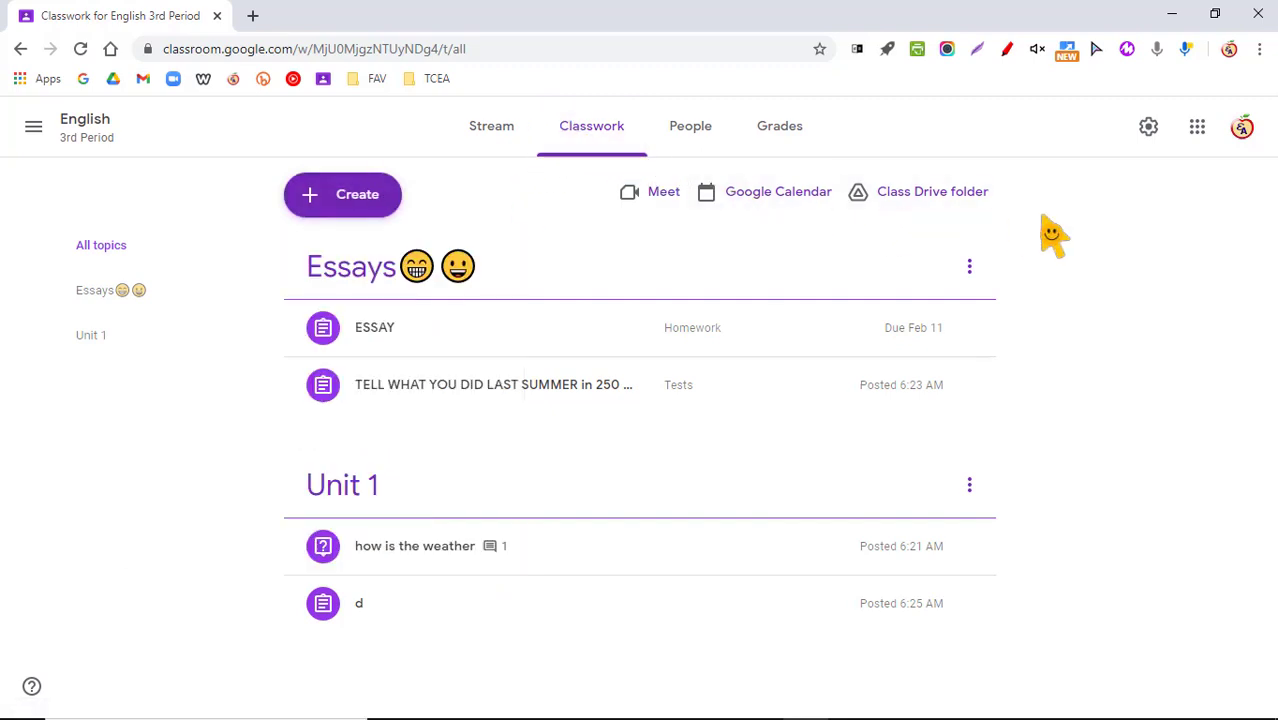
pyautogui.click(785, 150)
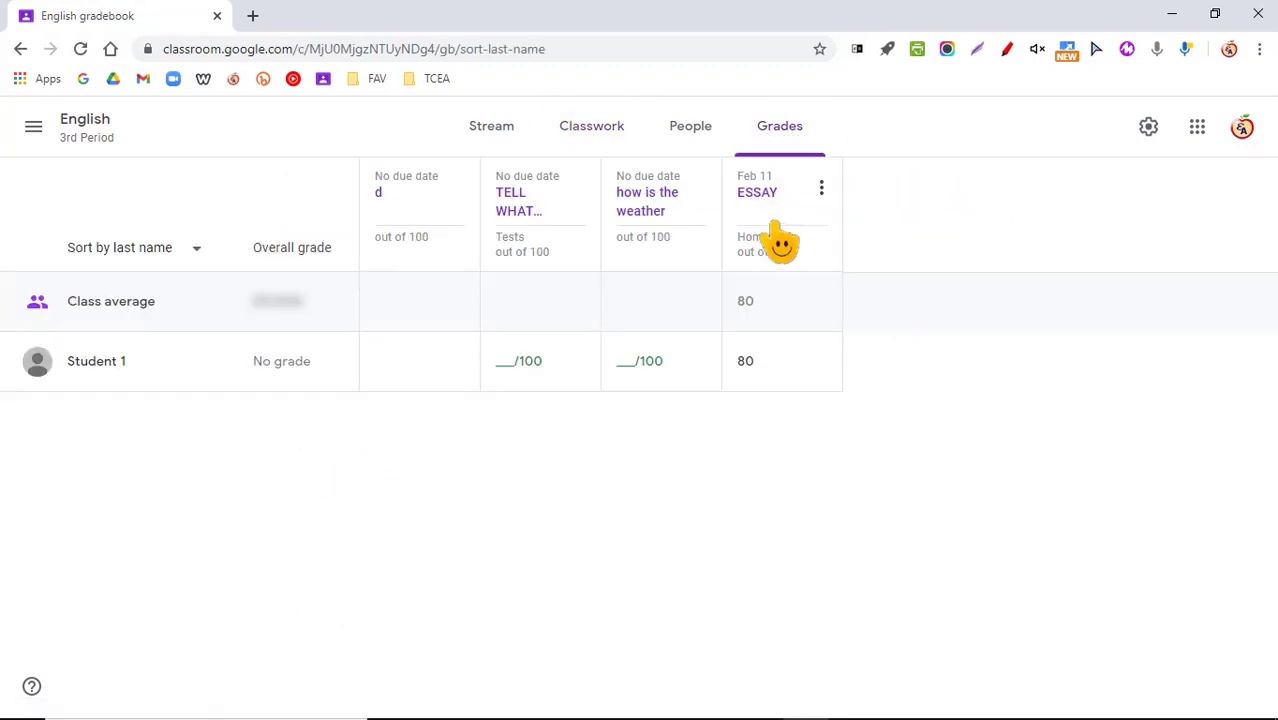
pyautogui.click(590, 150)
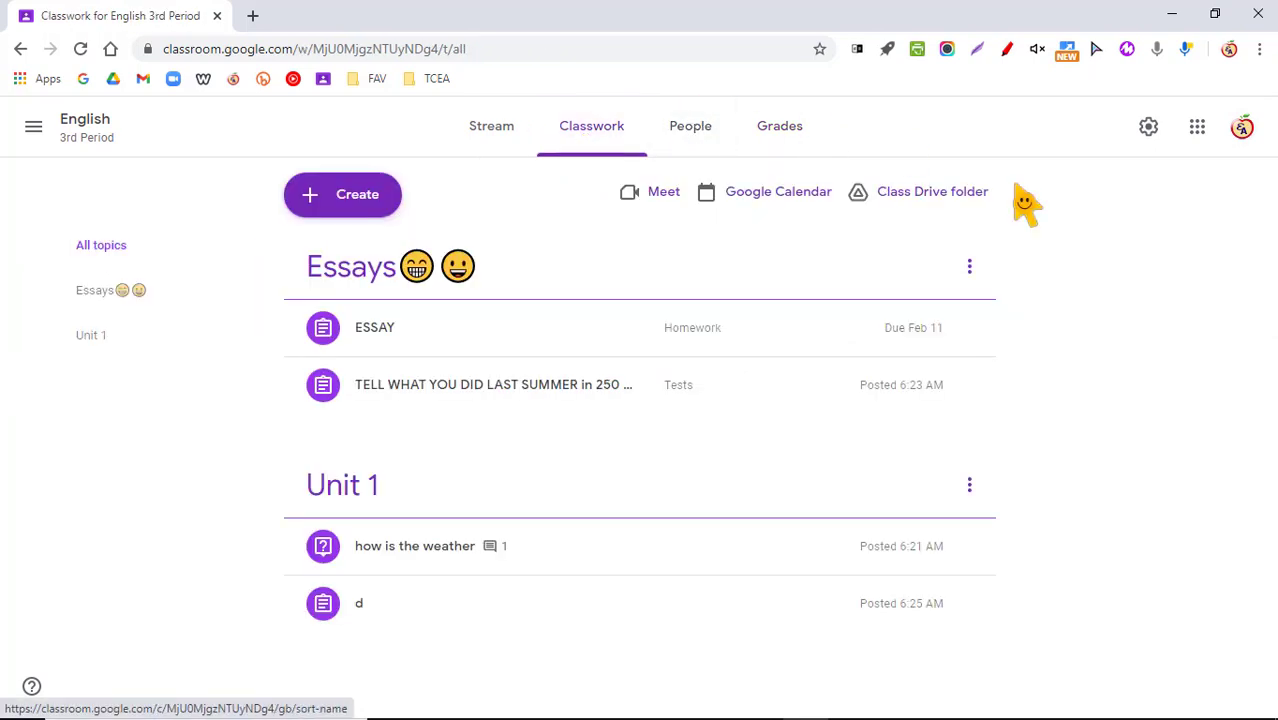
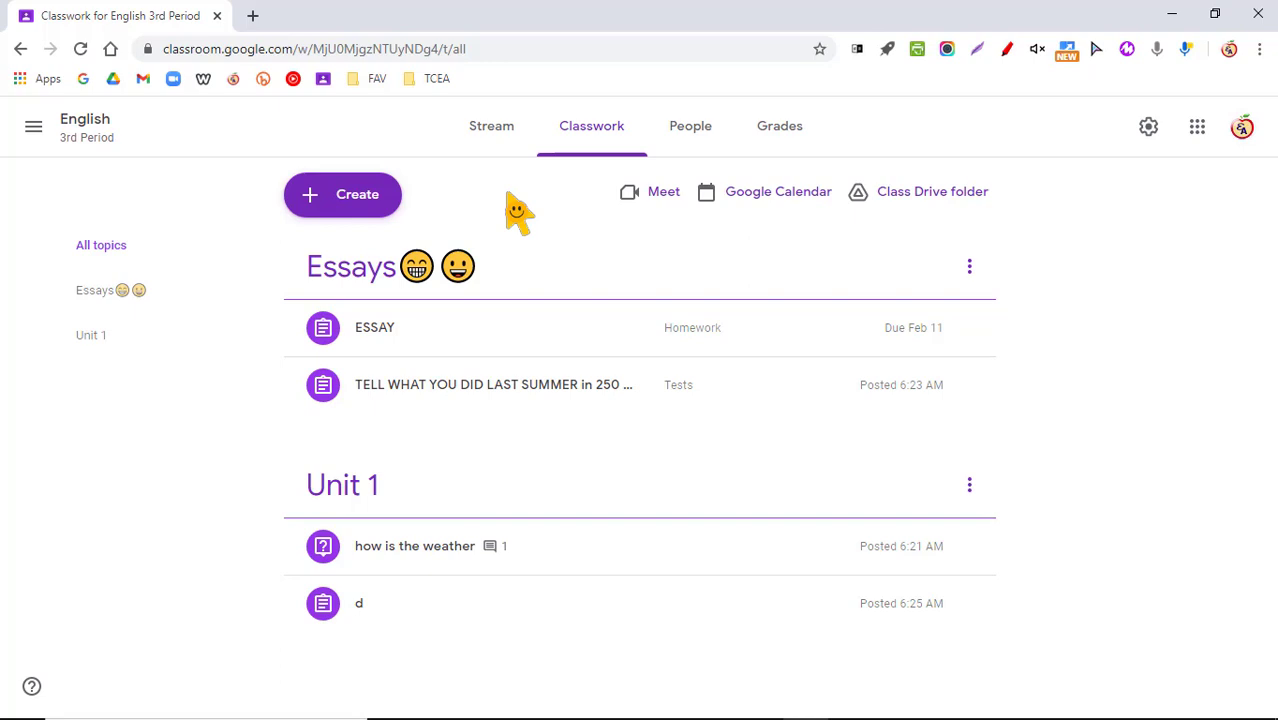
# Generate a Meet link in the English class settings and leave the settings, discarding the unsaved changes.
pyautogui.click(491, 132)
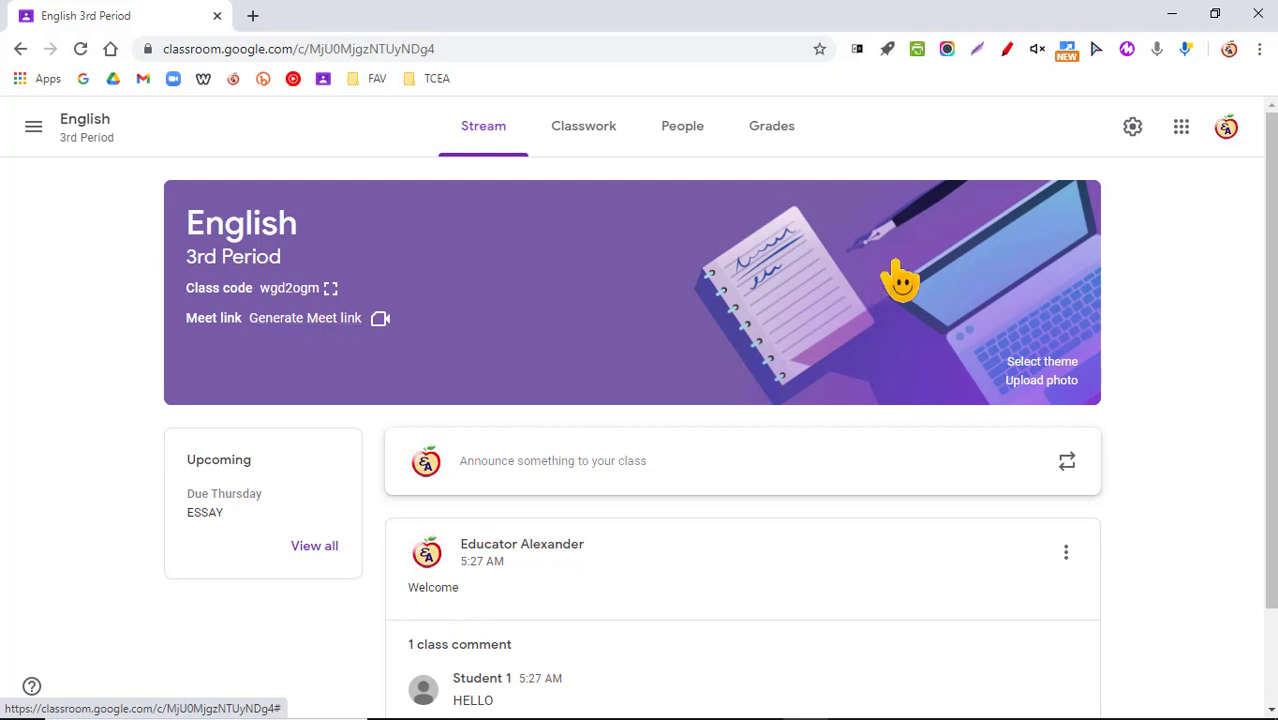
pyautogui.click(1130, 127)
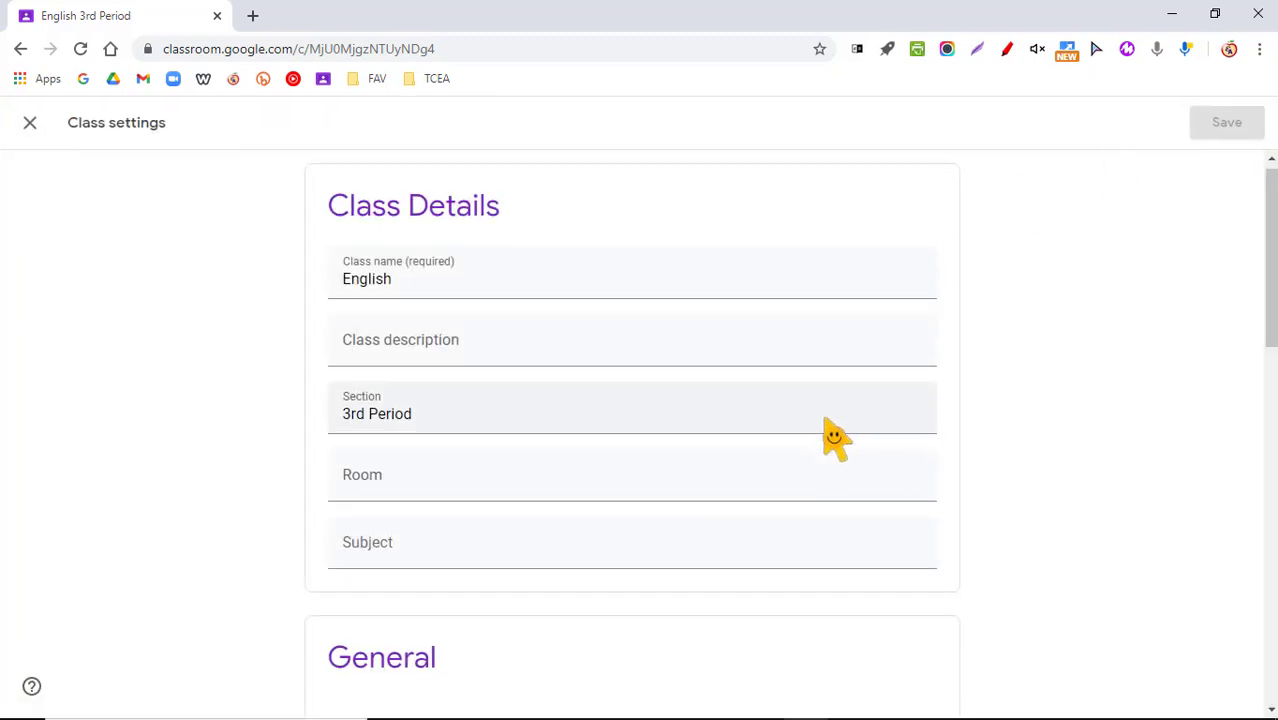
pyautogui.scroll(-7, 830, 435)
pyautogui.scroll(-2, 812, 420)
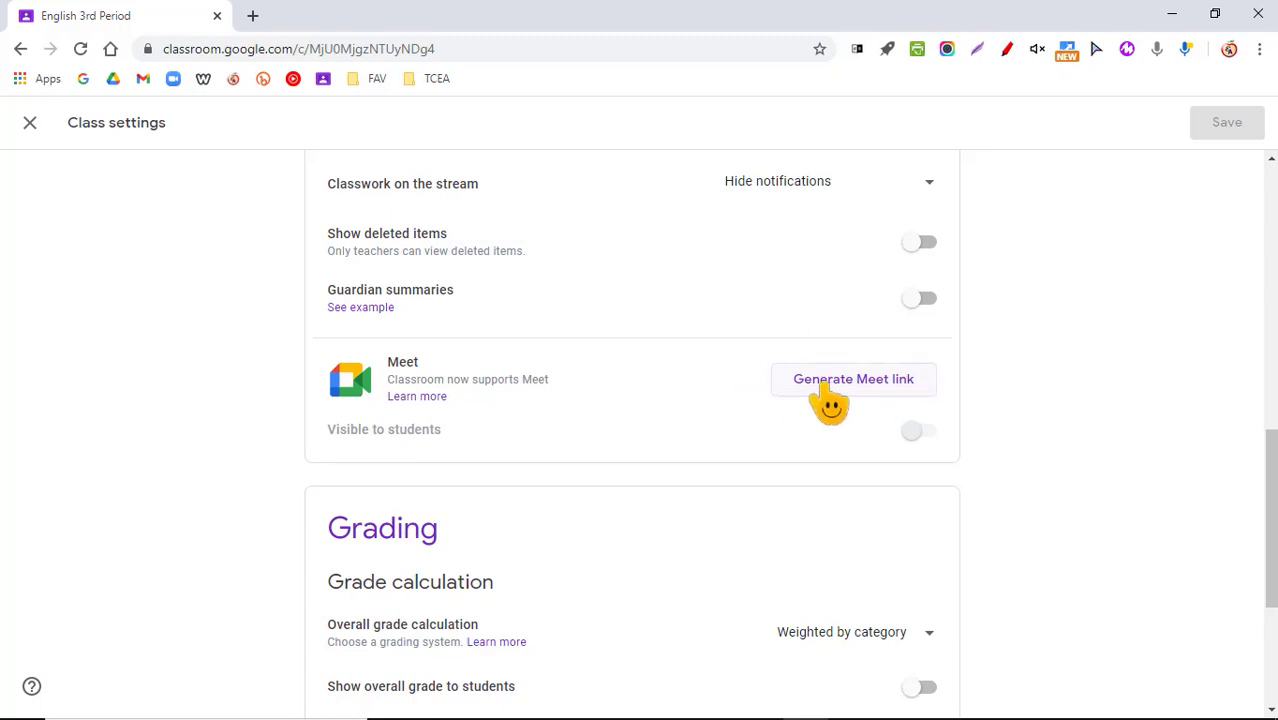
pyautogui.click(829, 395)
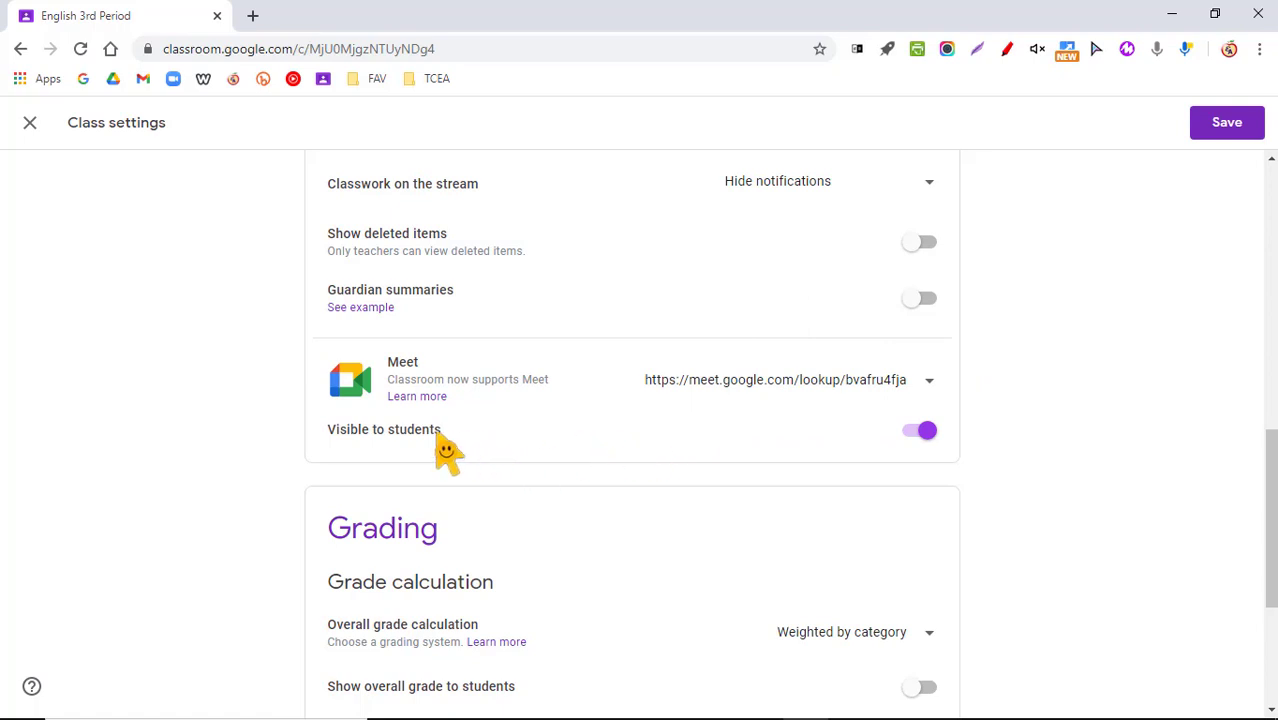
pyautogui.moveTo(444, 431); pyautogui.dragTo(332, 431)
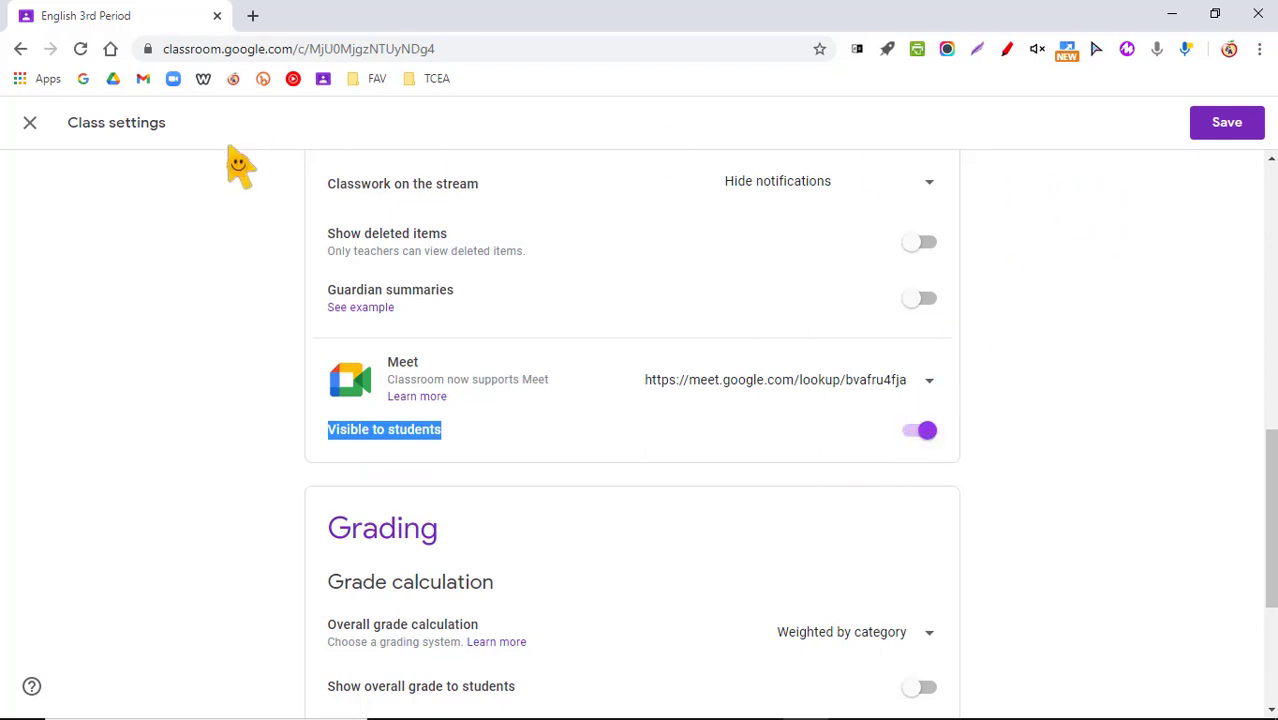
pyautogui.click(38, 130)
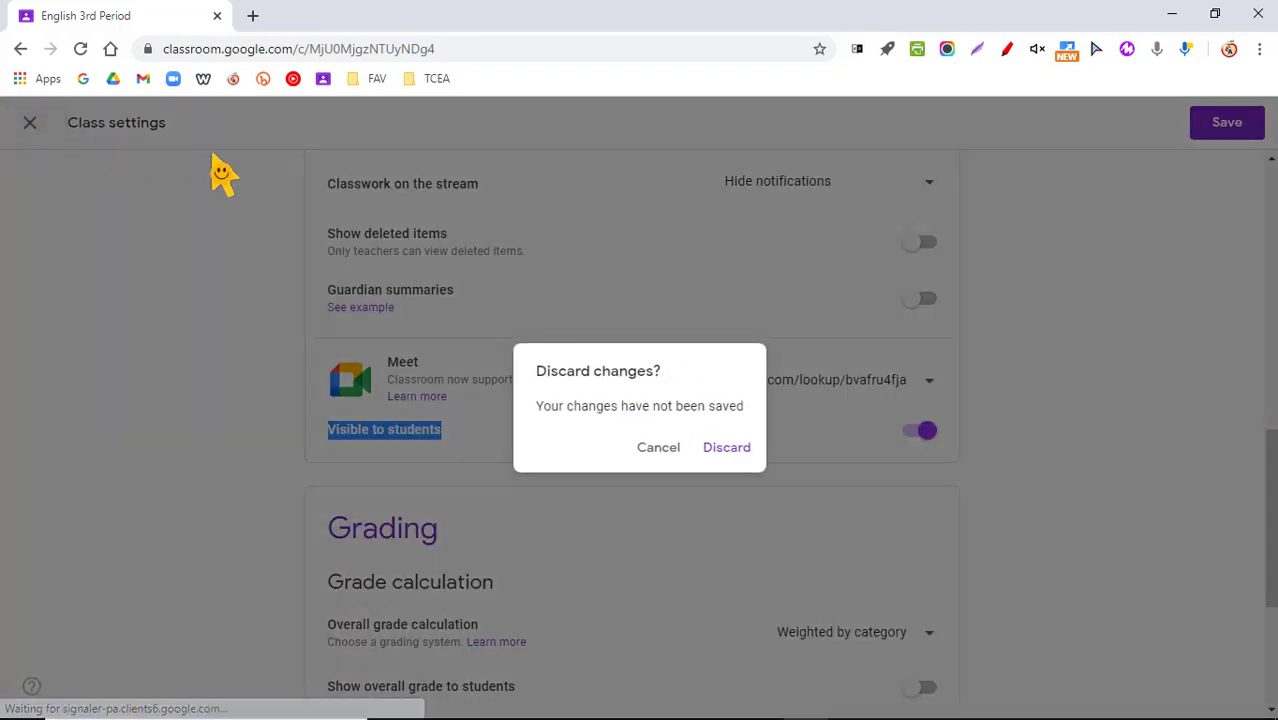
pyautogui.click(724, 450)
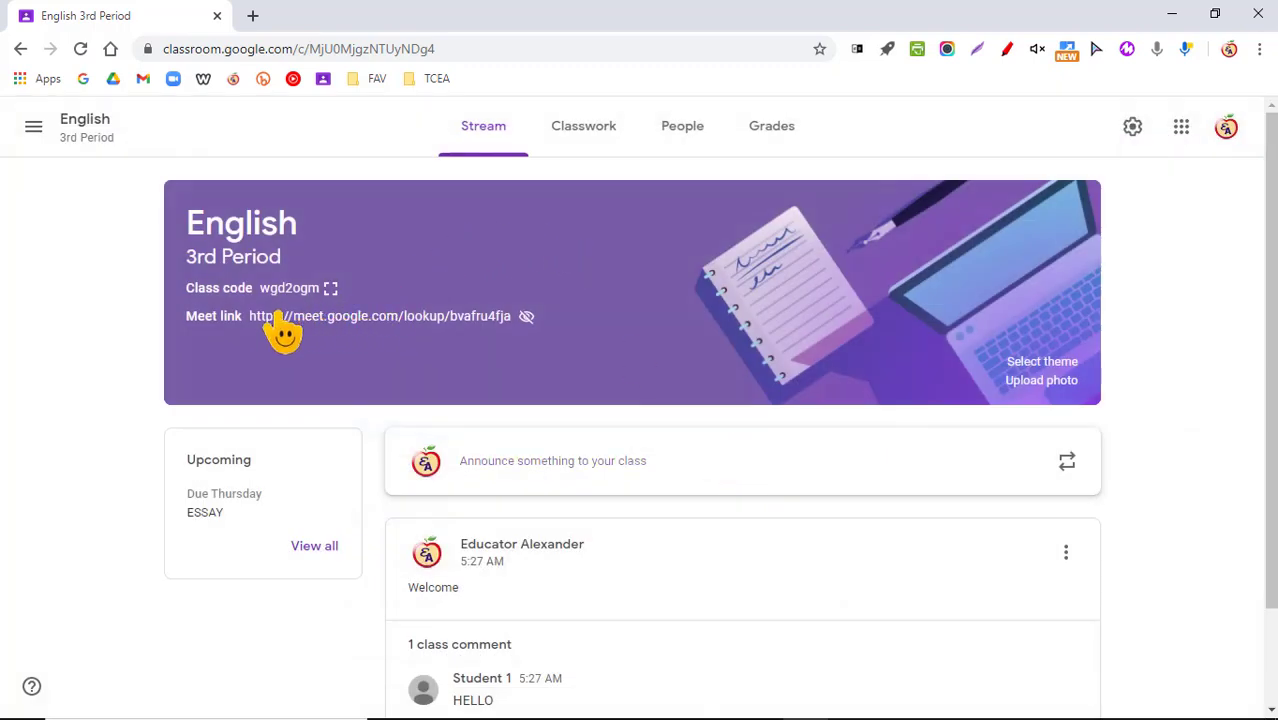
# Make the English class's Meet link visible to students in the class settings and save the change.
pyautogui.doubleClick(530, 326)
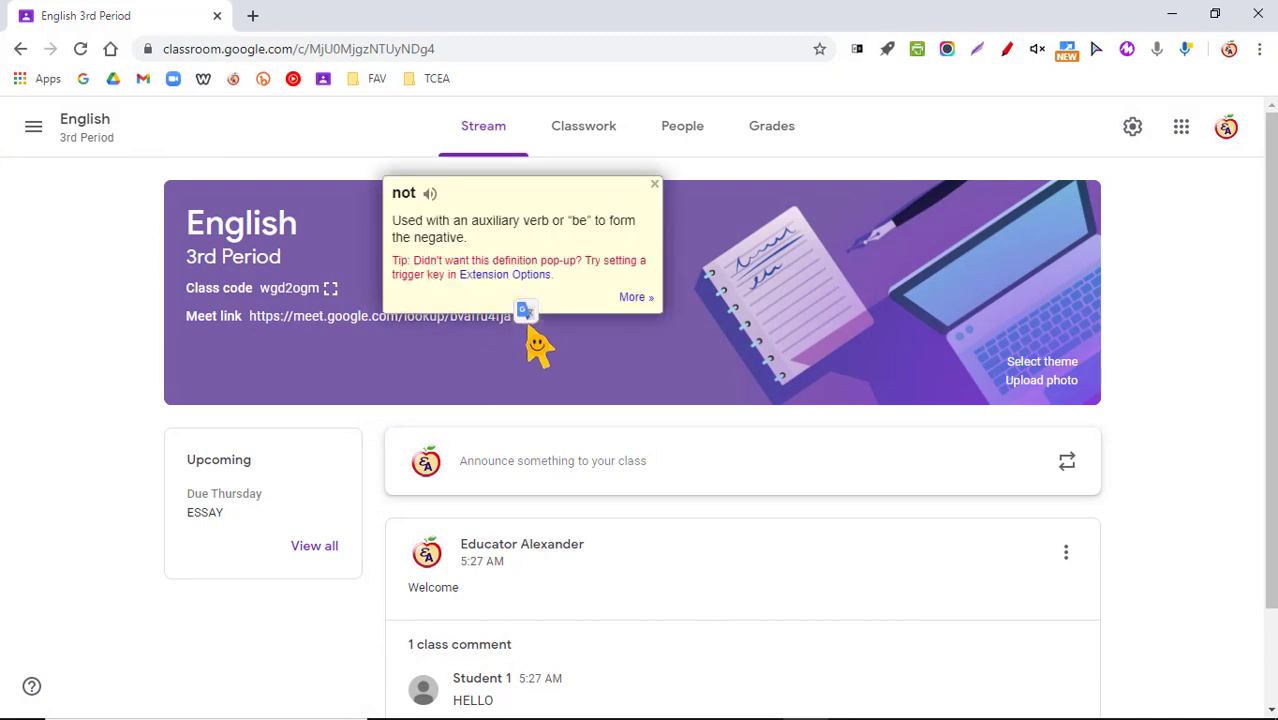
pyautogui.click(653, 189)
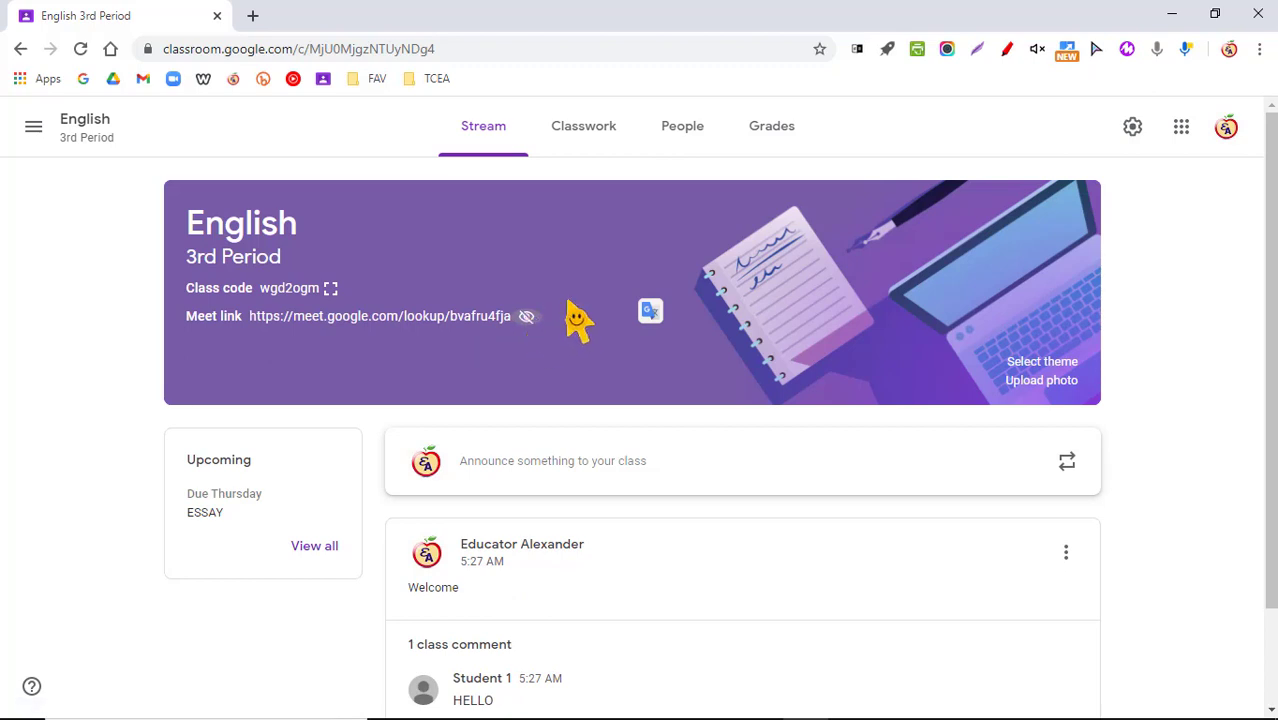
pyautogui.click(1134, 128)
pyautogui.scroll(-5, 585, 548)
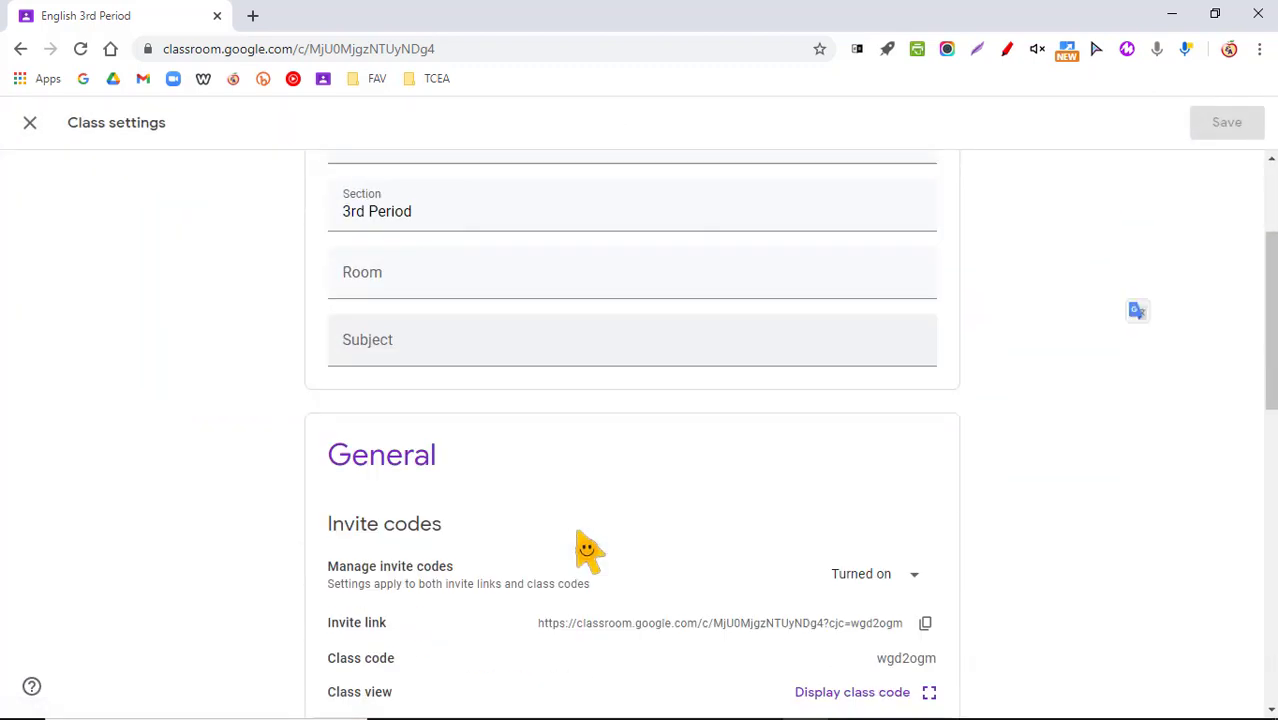
pyautogui.scroll(-4, 585, 548)
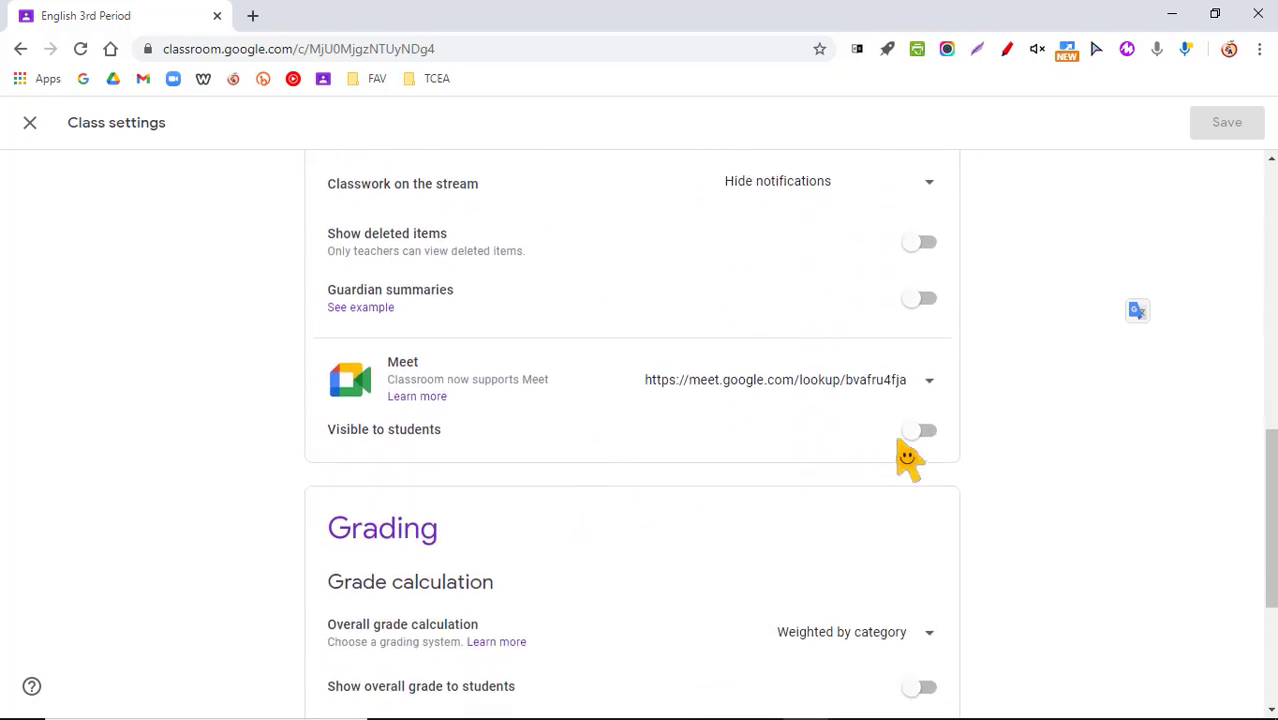
pyautogui.click(924, 434)
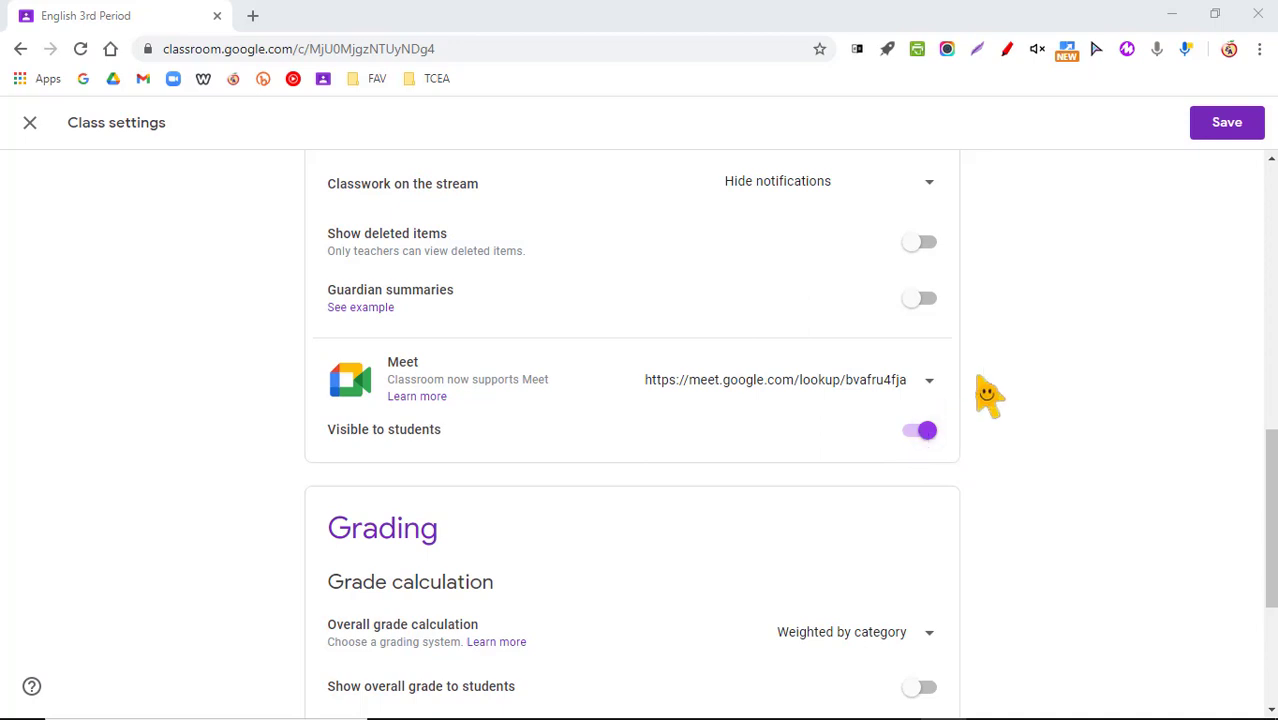
pyautogui.click(1214, 124)
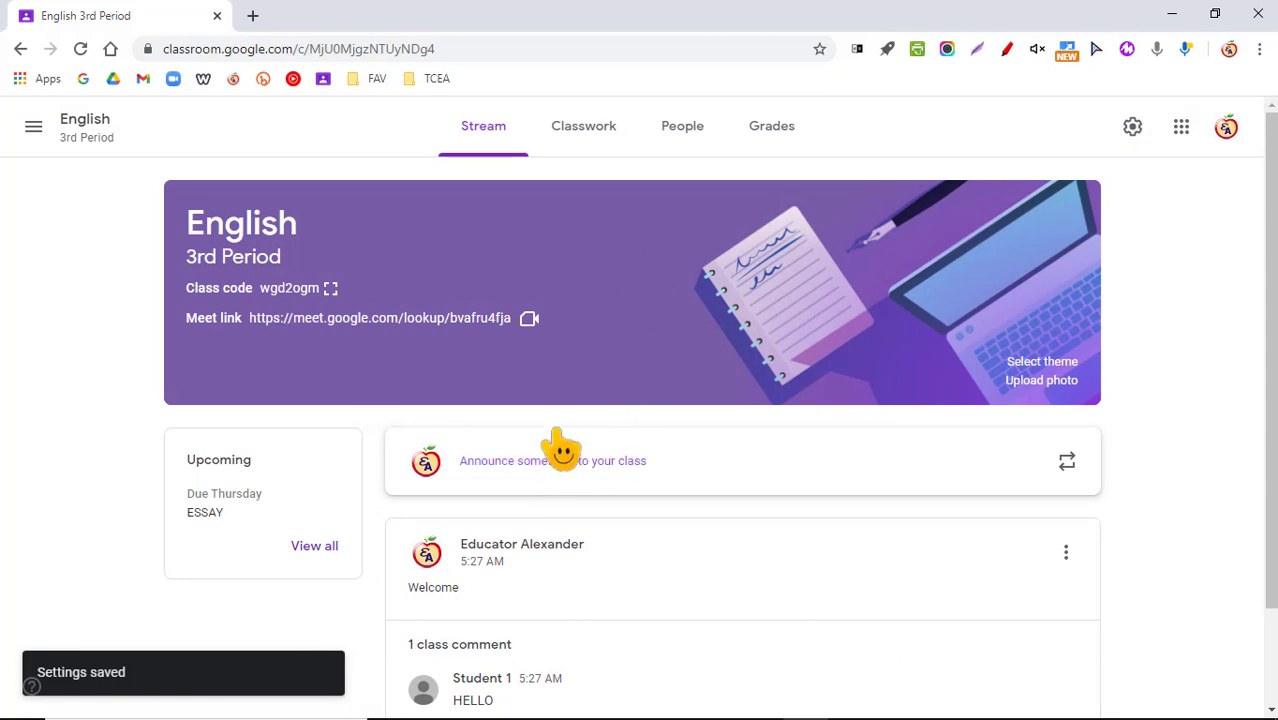
# Check where the teacher finds the Meet link on the English class's Stream and Classwork pages.
pyautogui.click(574, 145)
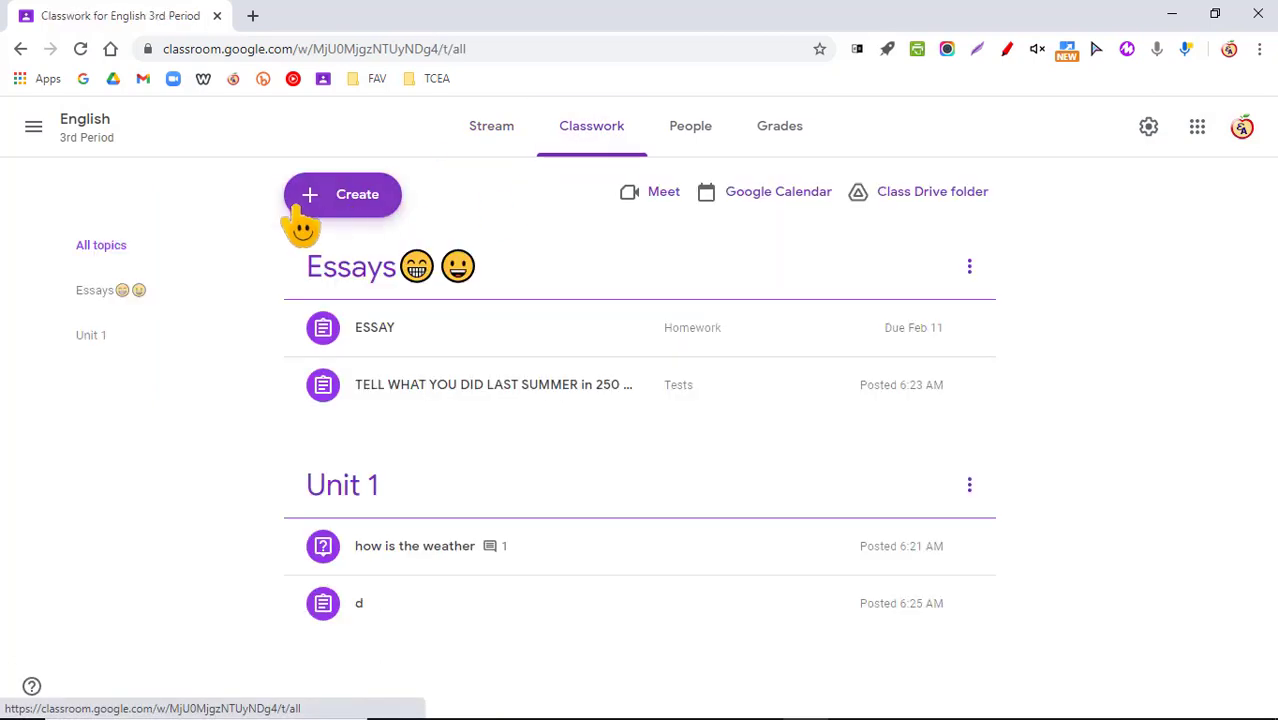
pyautogui.click(298, 210)
pyautogui.click(205, 425)
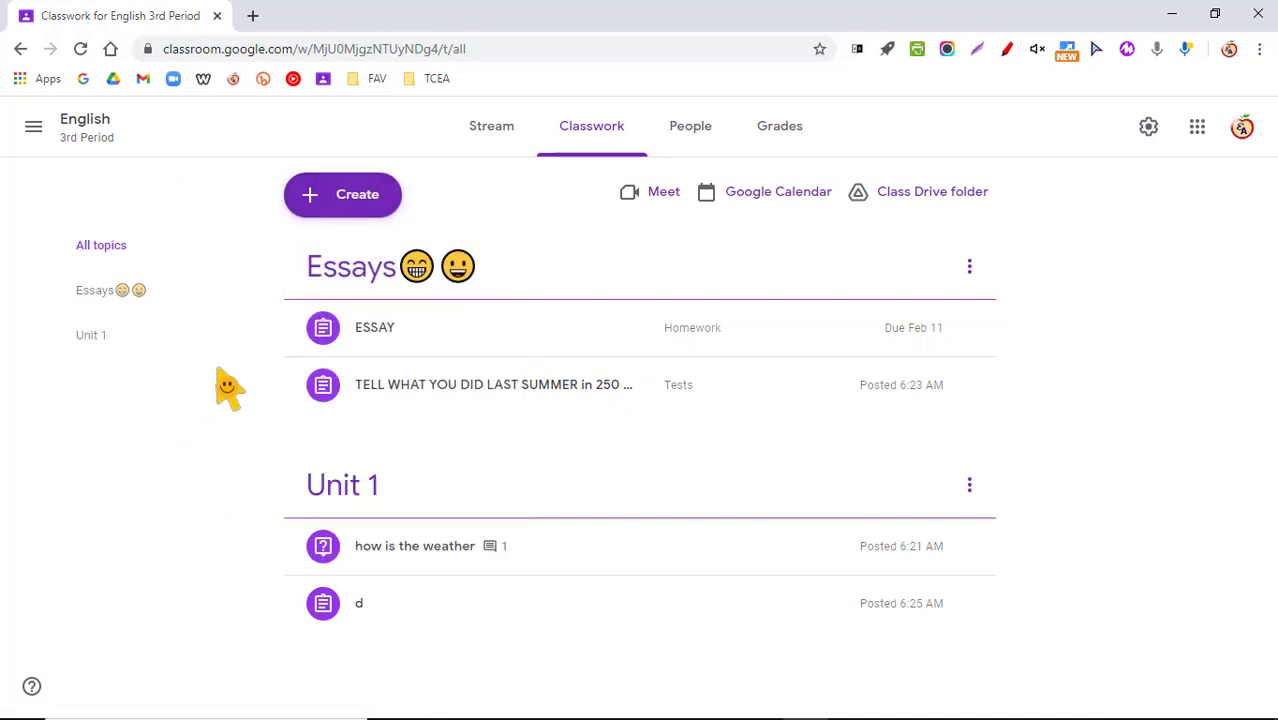
pyautogui.click(484, 156)
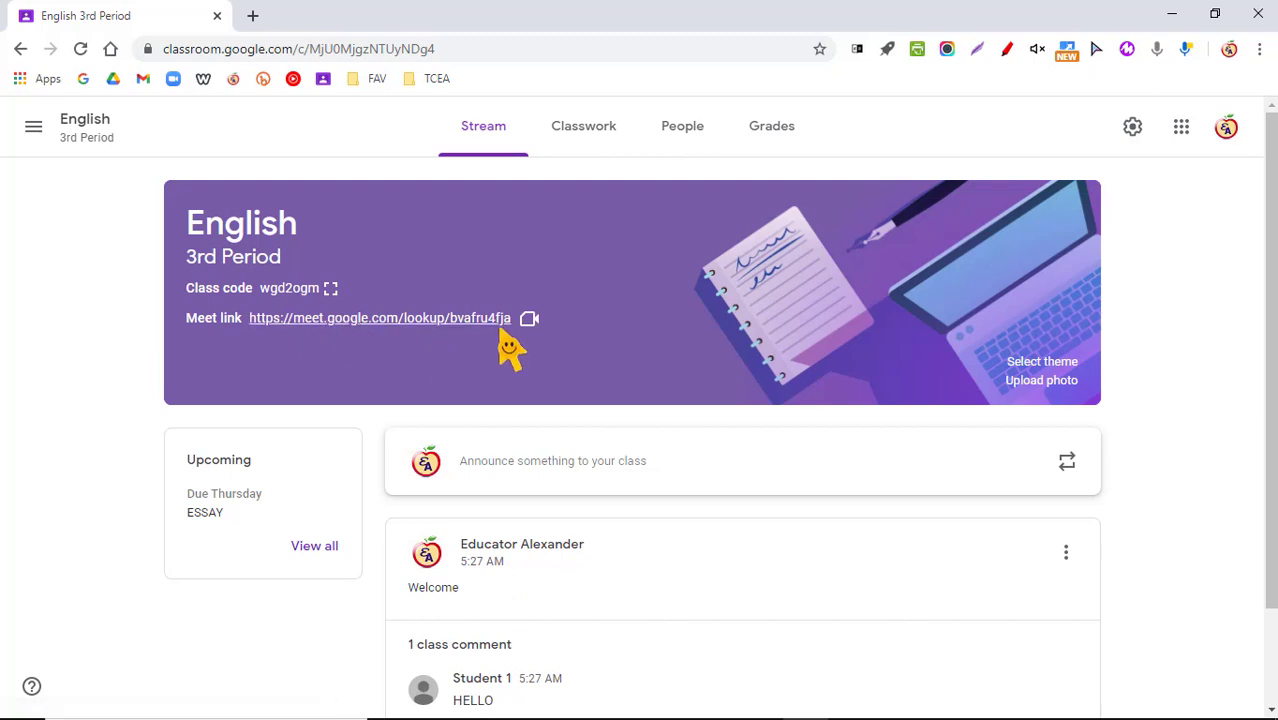
pyautogui.click(594, 152)
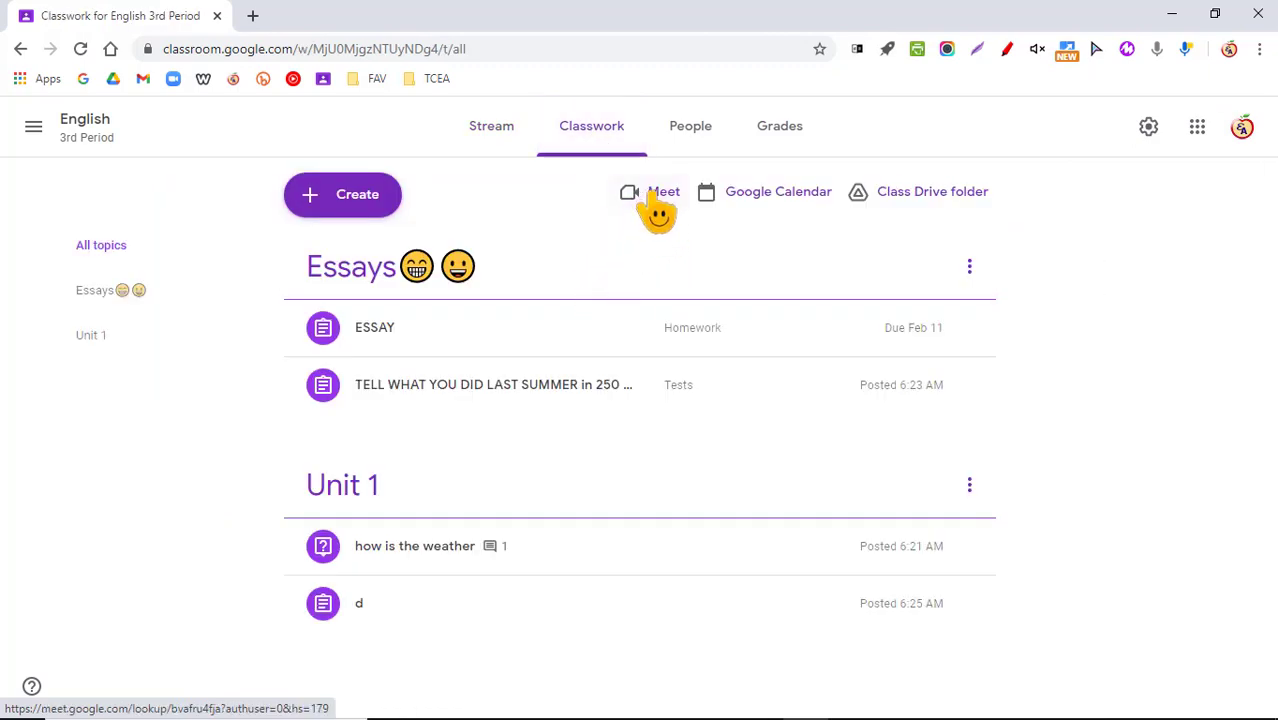
# Switch to the Student1 browser profile, reload the English class, and check for the Meet link on its Stream and Classwork pages.
pyautogui.click(1232, 52)
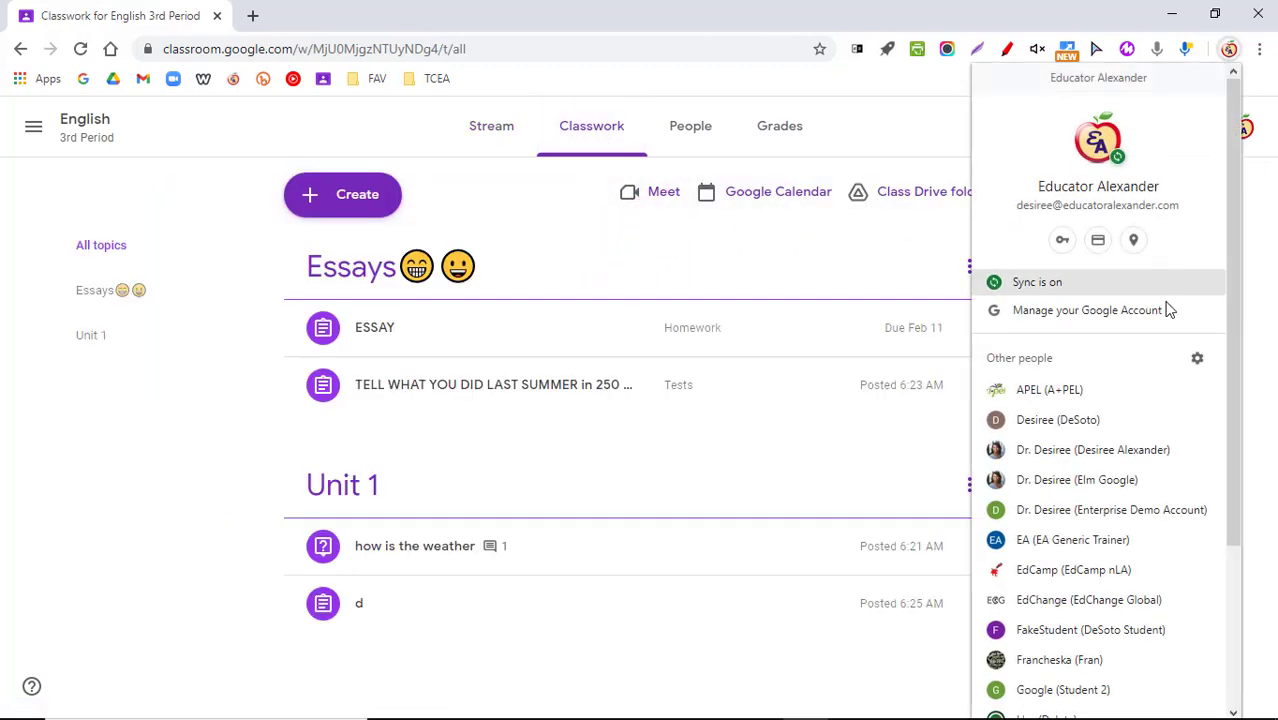
pyautogui.scroll(-3, 1104, 651)
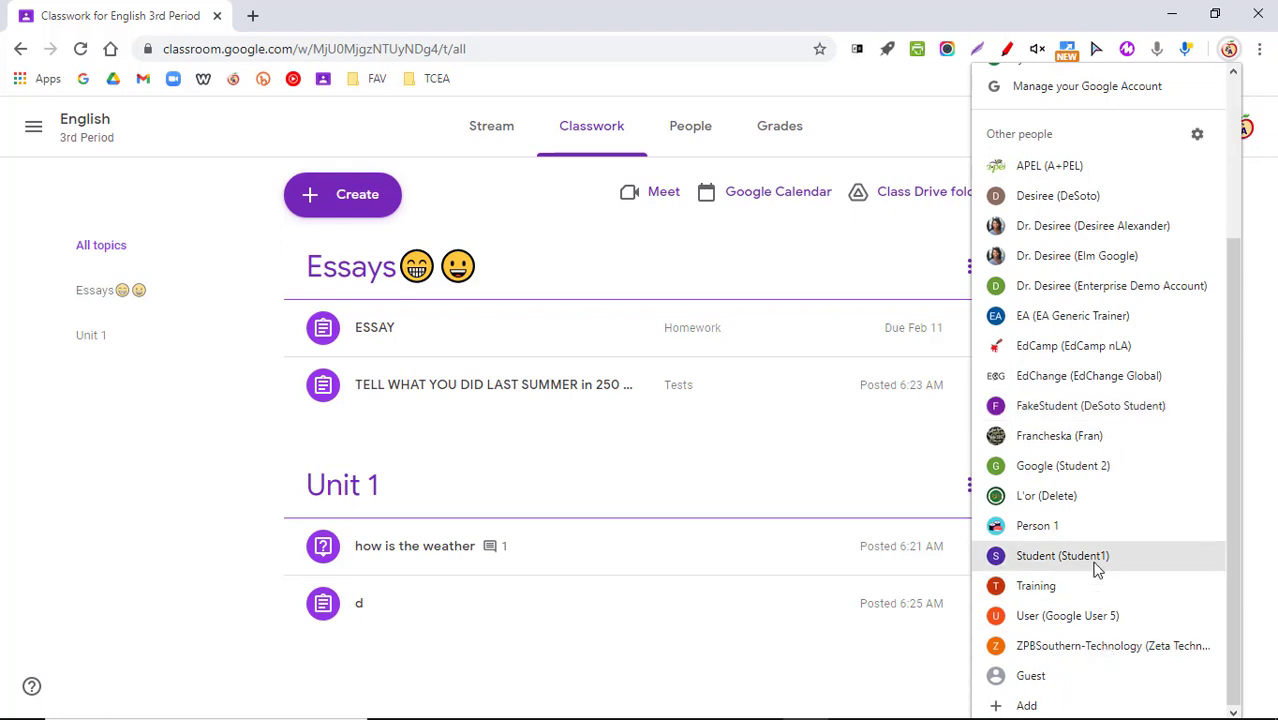
pyautogui.click(1062, 556)
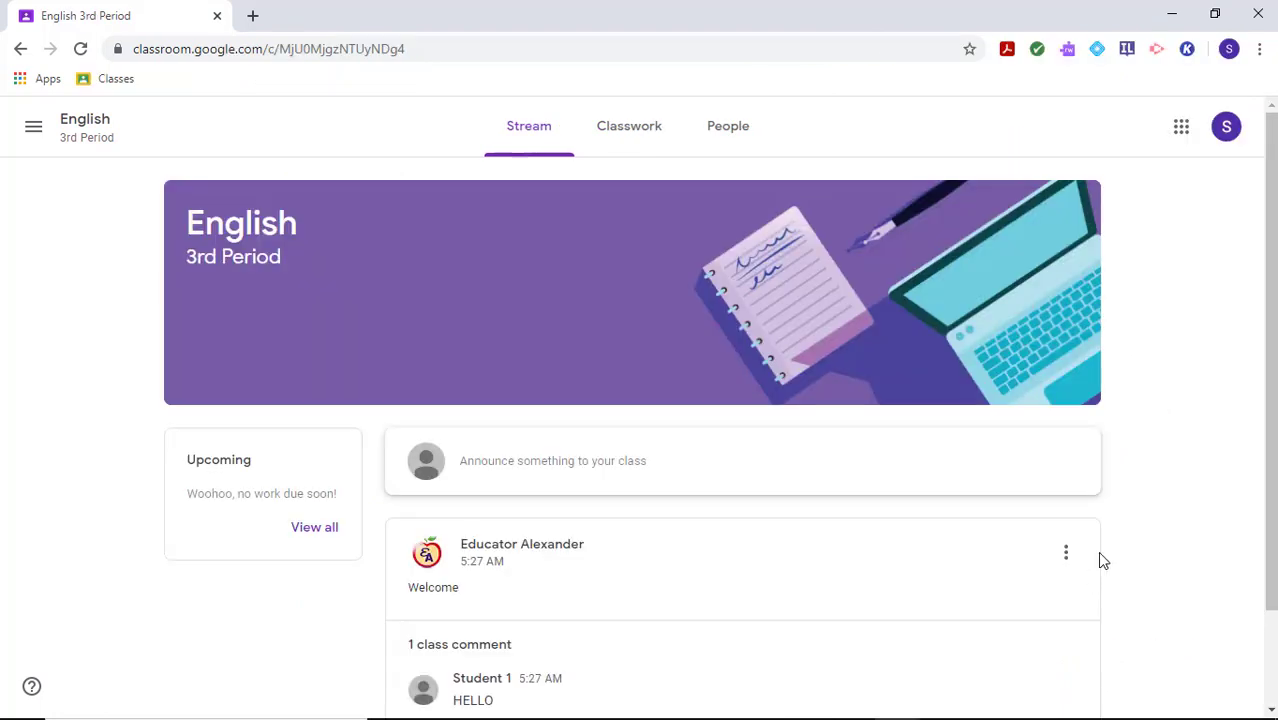
pyautogui.click(80, 48)
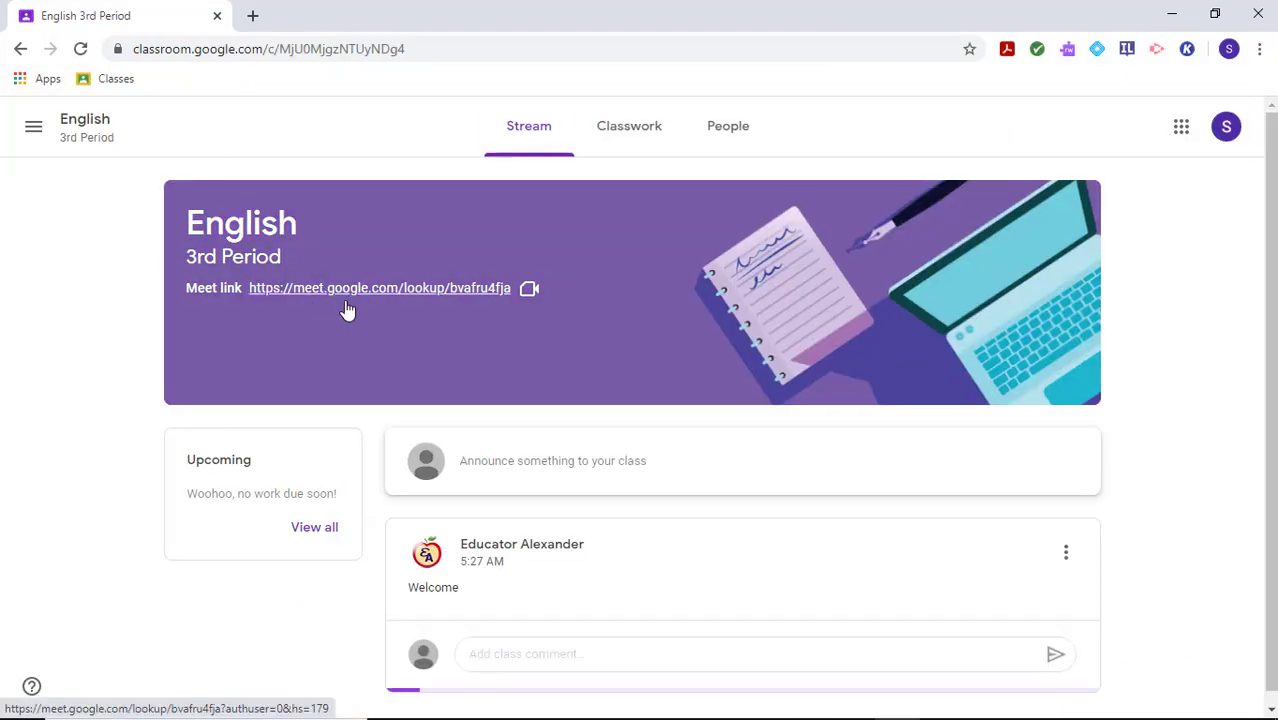
pyautogui.click(618, 136)
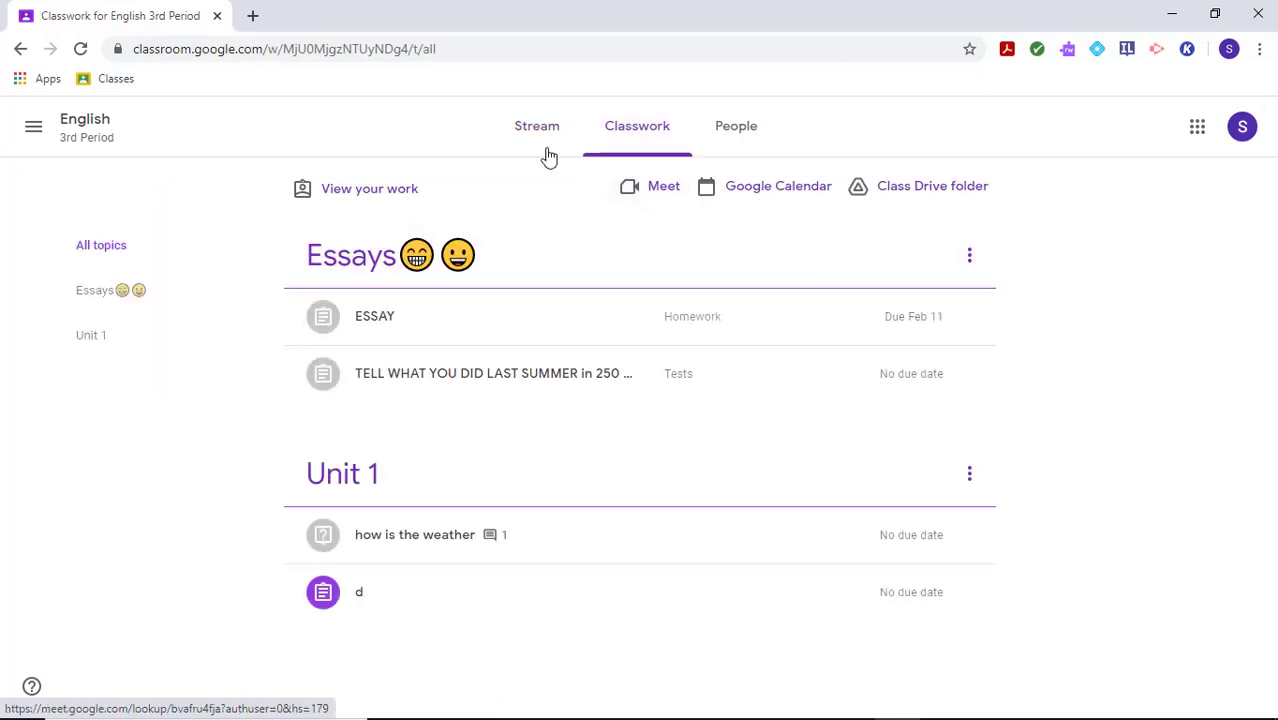
pyautogui.click(515, 133)
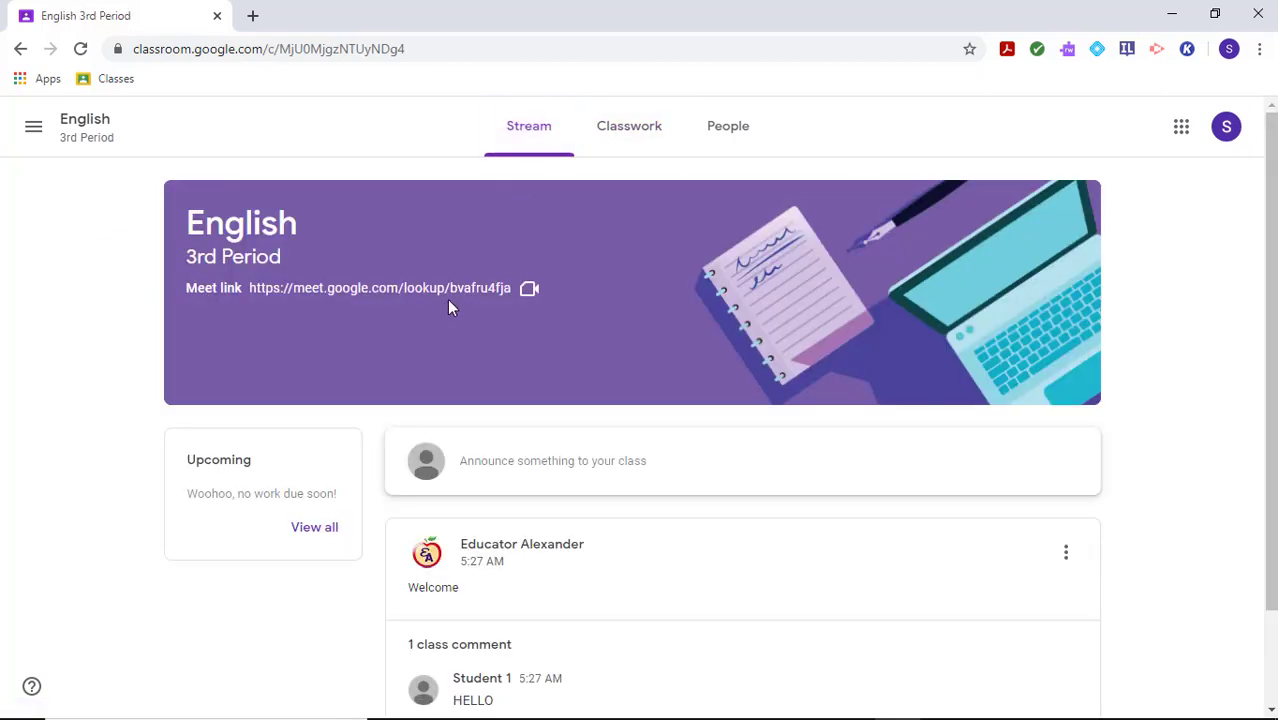
# Try to open the class Meet as the student from both the Stream and Classwork pages, closing each meeting page.
pyautogui.click(449, 288)
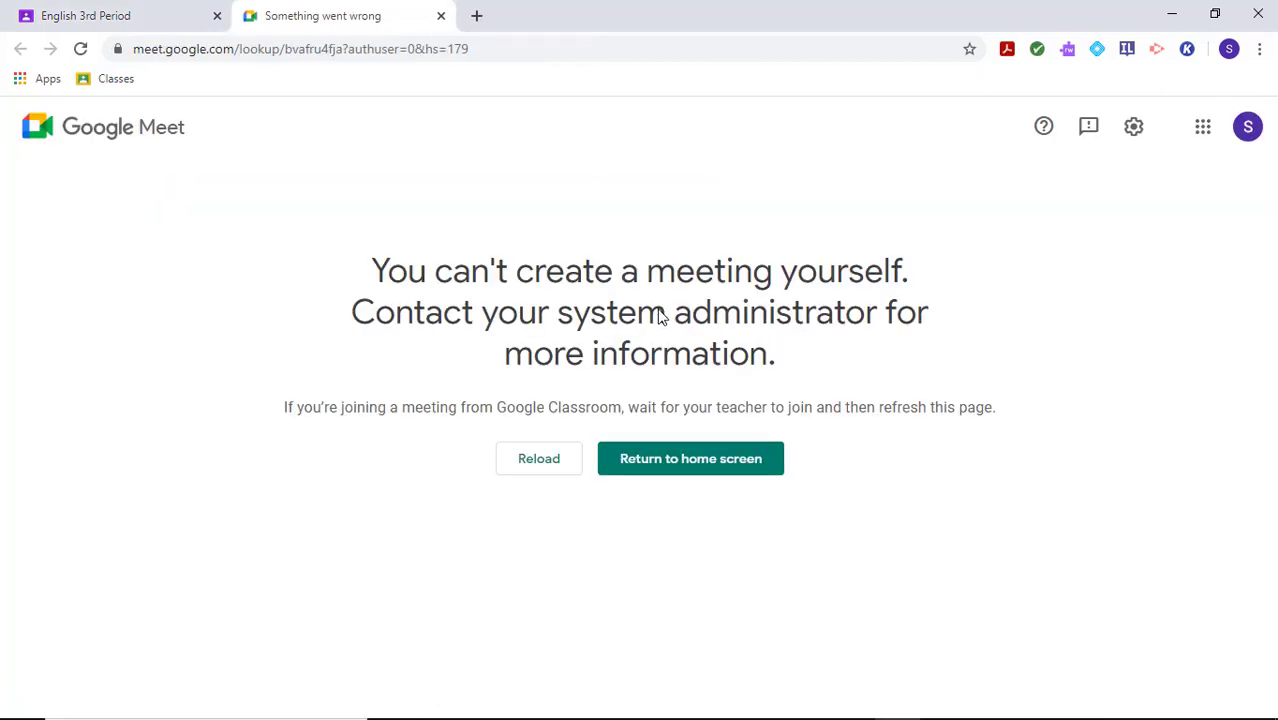
pyautogui.click(441, 15)
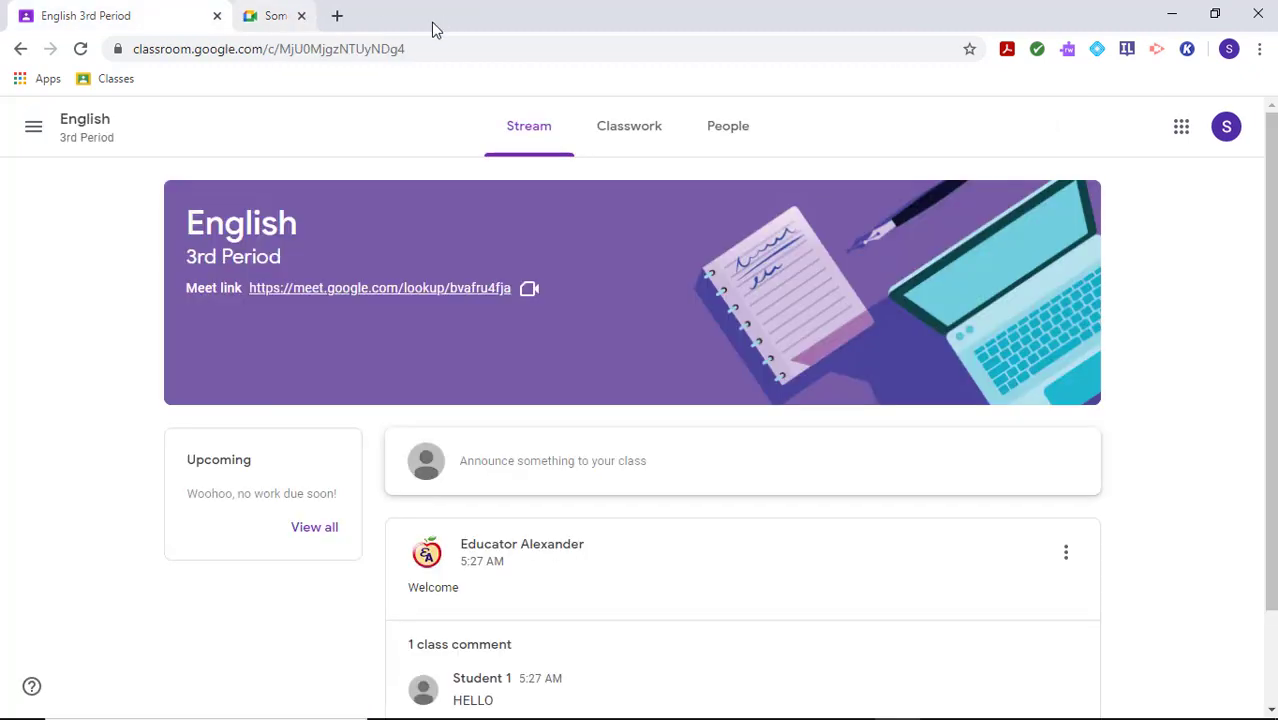
pyautogui.click(628, 132)
pyautogui.click(643, 190)
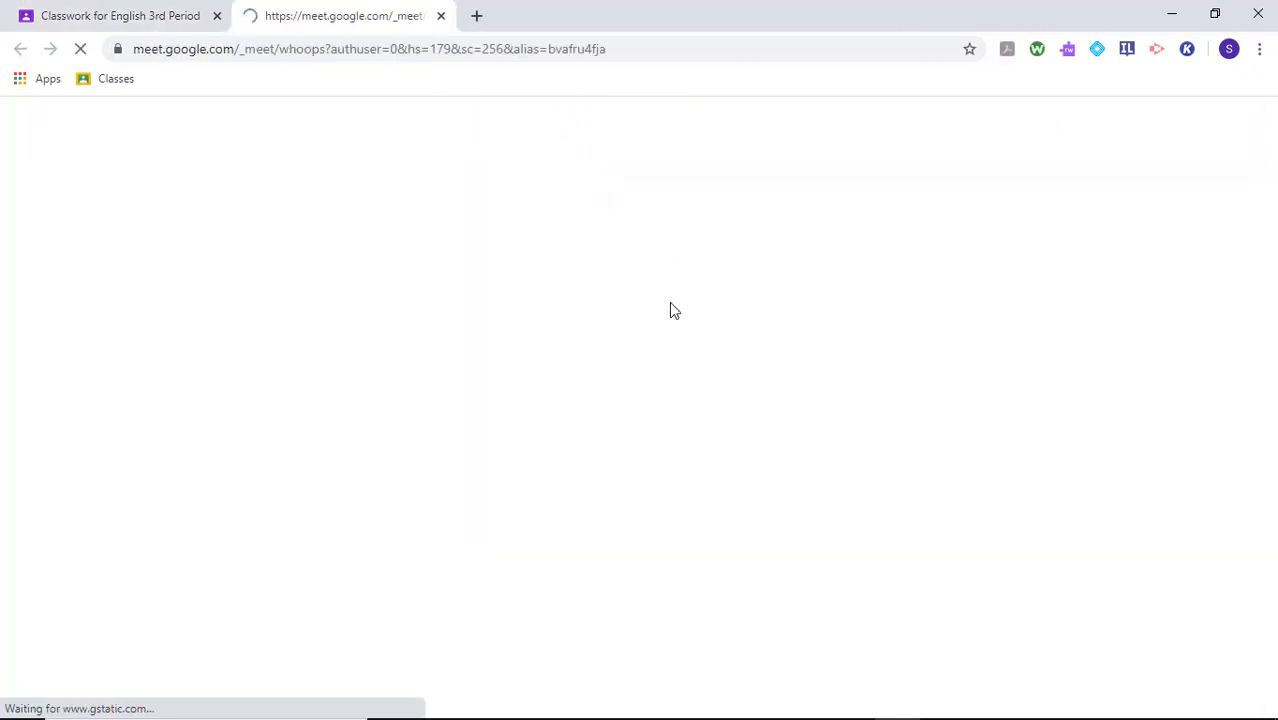
pyautogui.click(441, 16)
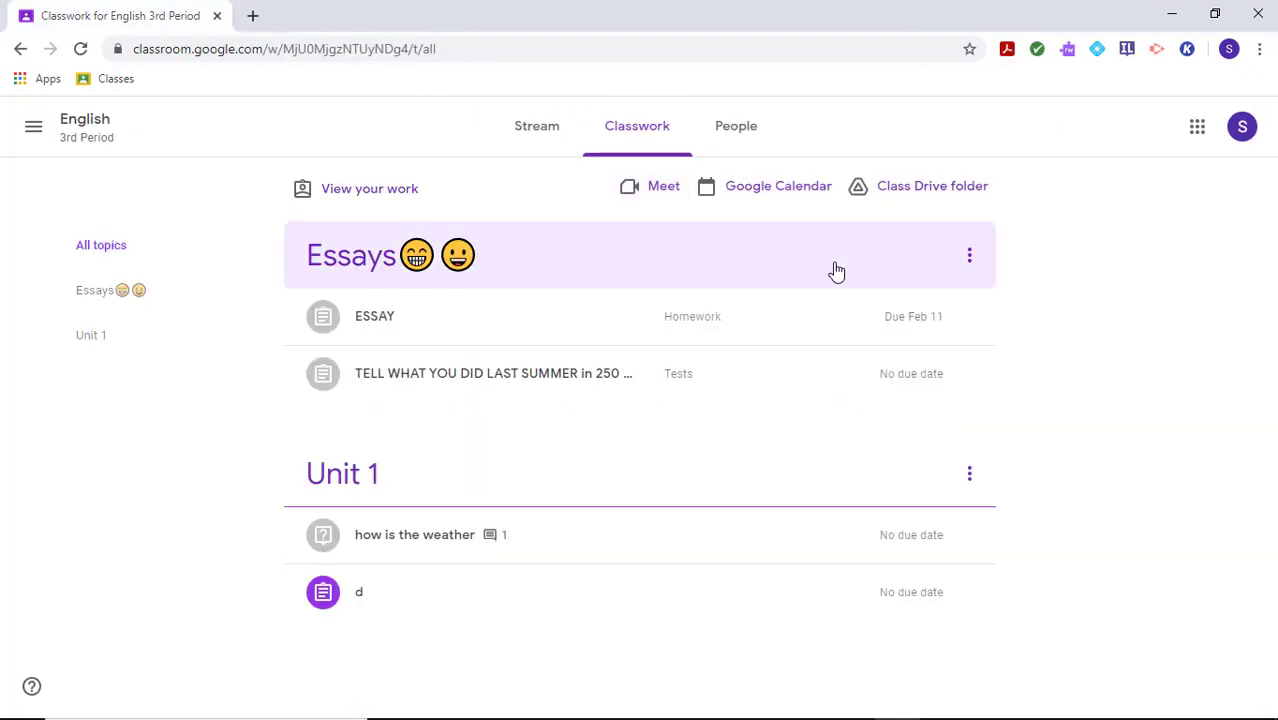
# Switch back to the teacher's browser profile, open the class Meet from Classwork, and turn off the microphone and camera.
pyautogui.click(1229, 50)
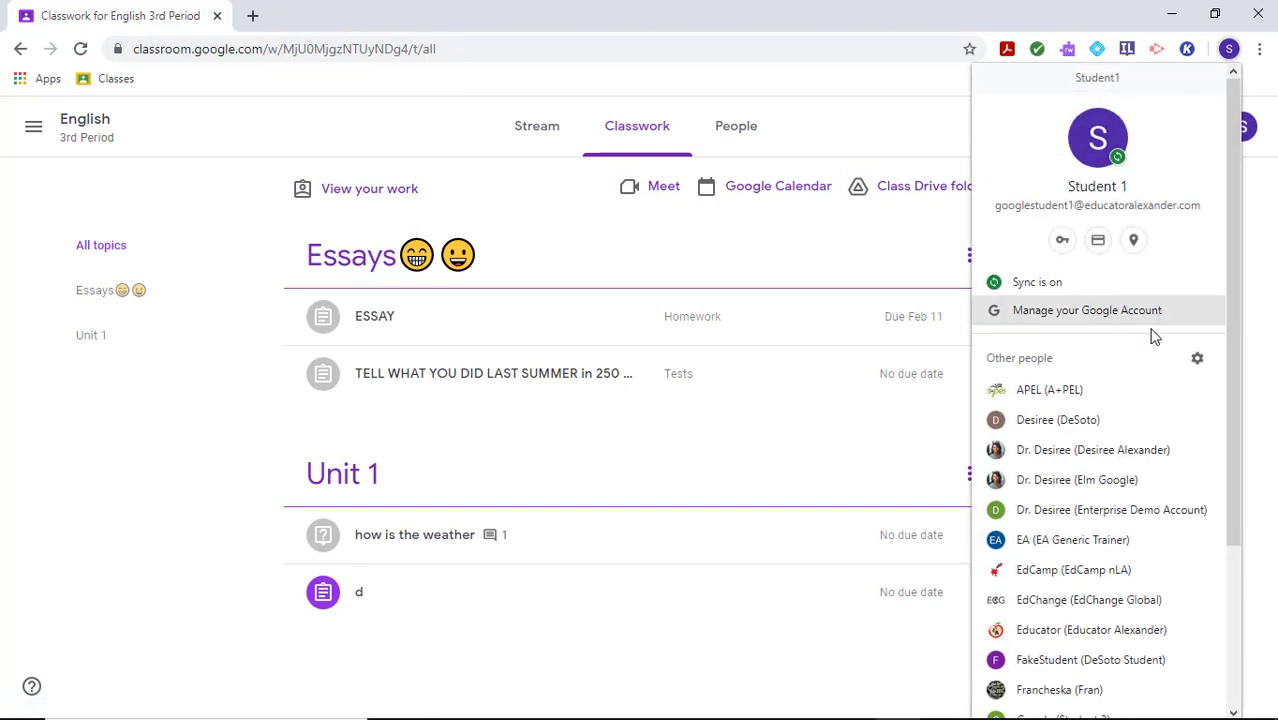
pyautogui.click(1150, 630)
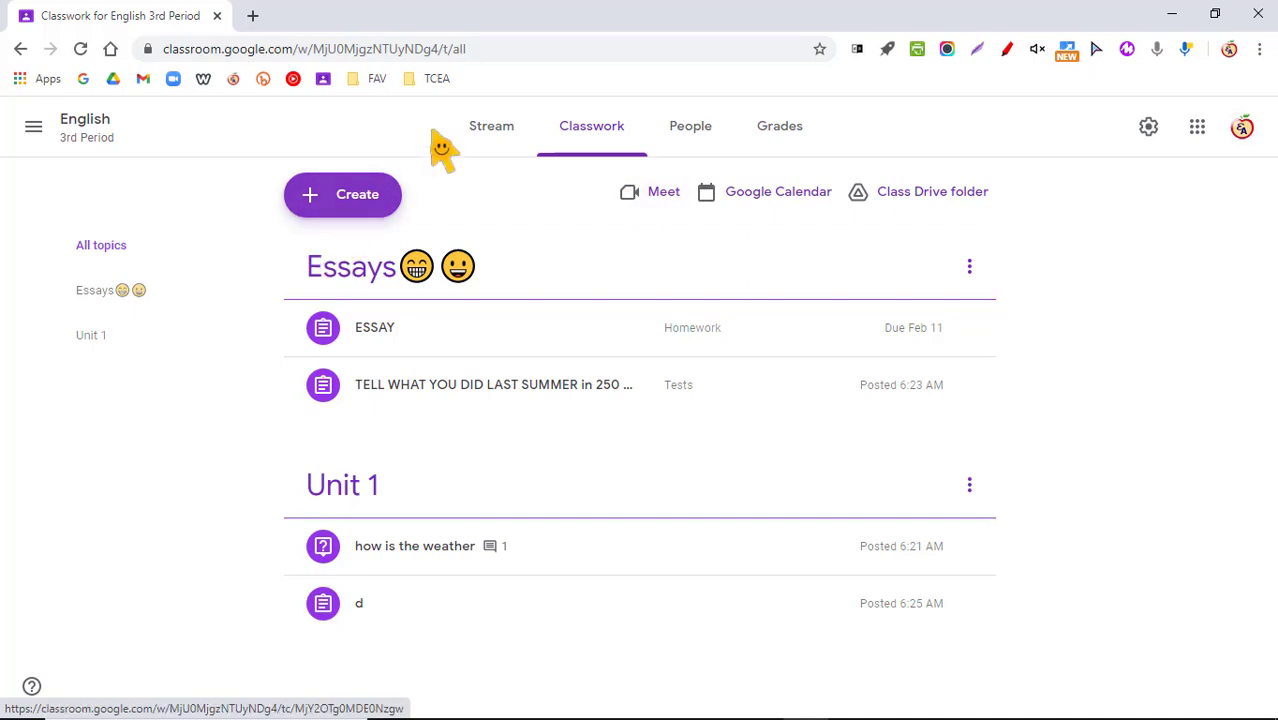
pyautogui.click(663, 192)
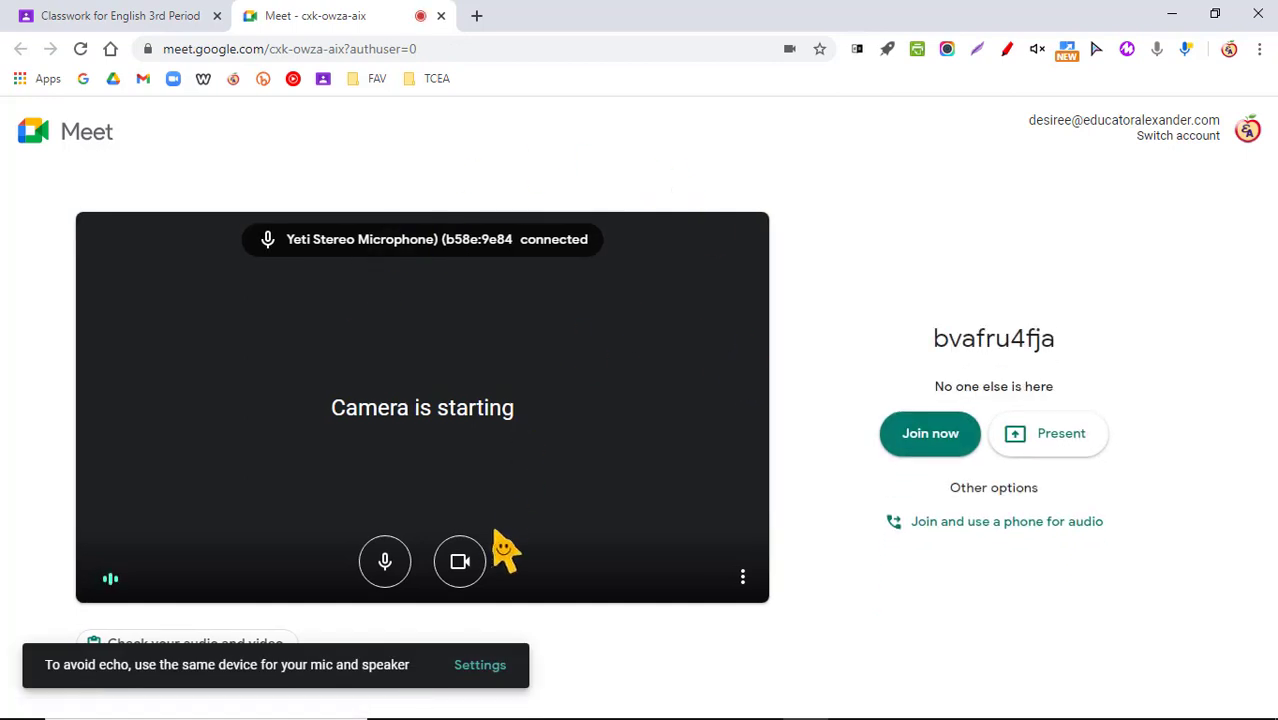
pyautogui.click(388, 561)
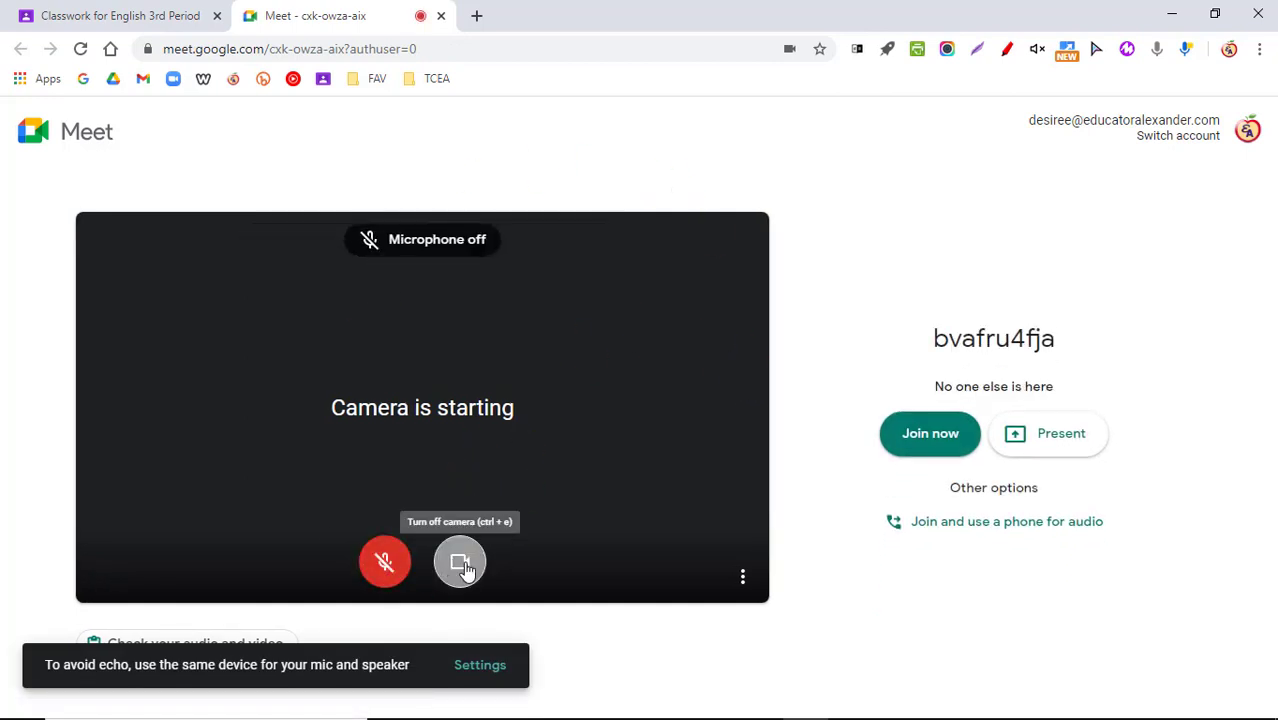
pyautogui.click(459, 563)
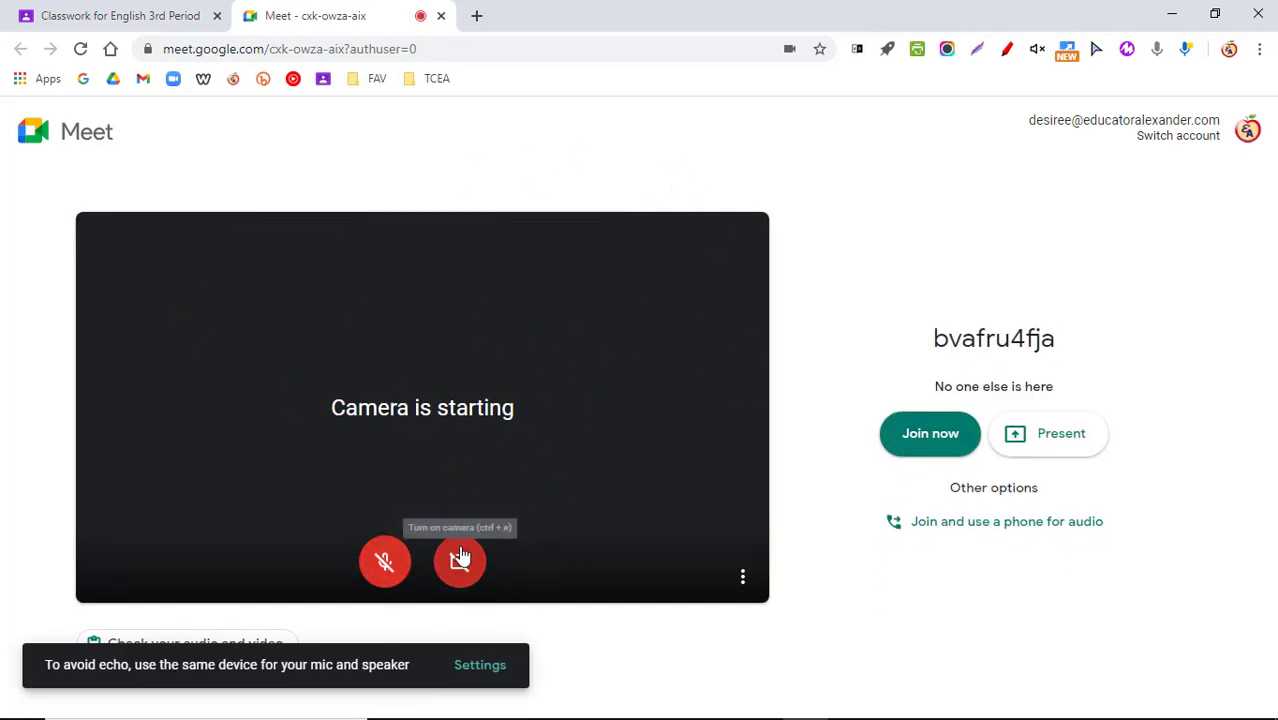
# Review the English class's Stream and Classwork pages again, and return to the Meet waiting page.
pyautogui.click(155, 16)
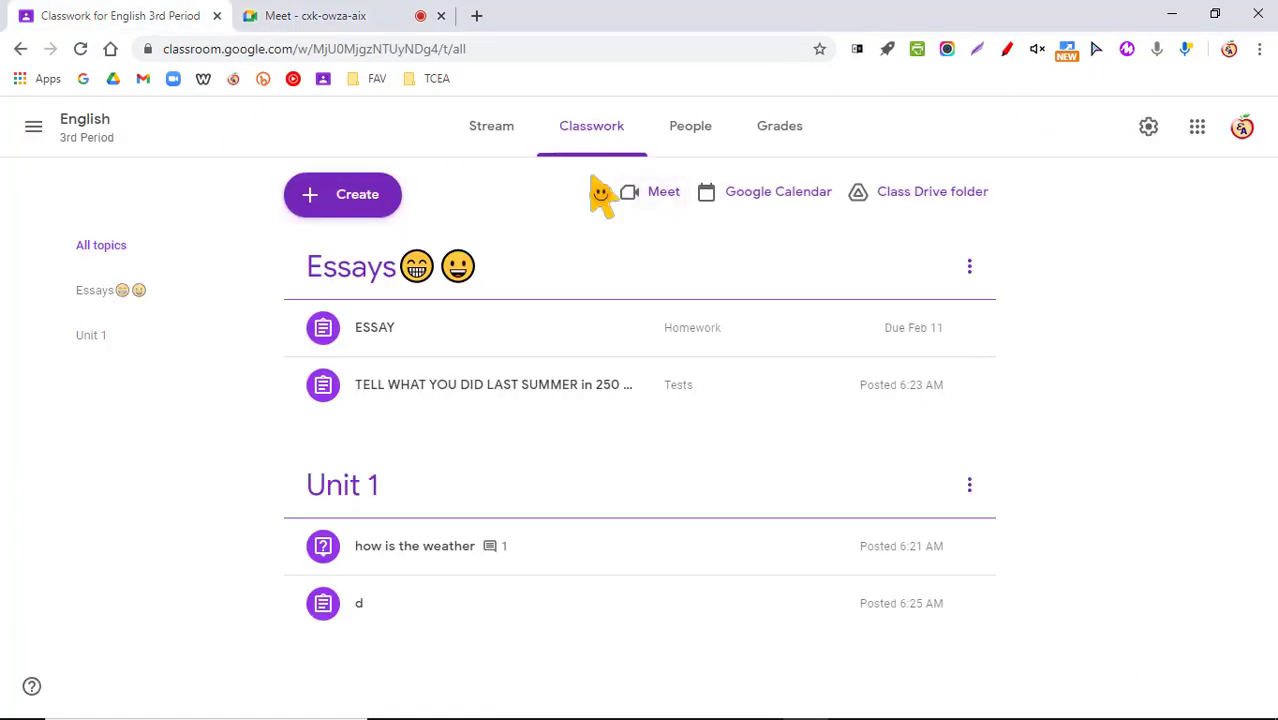
pyautogui.click(516, 148)
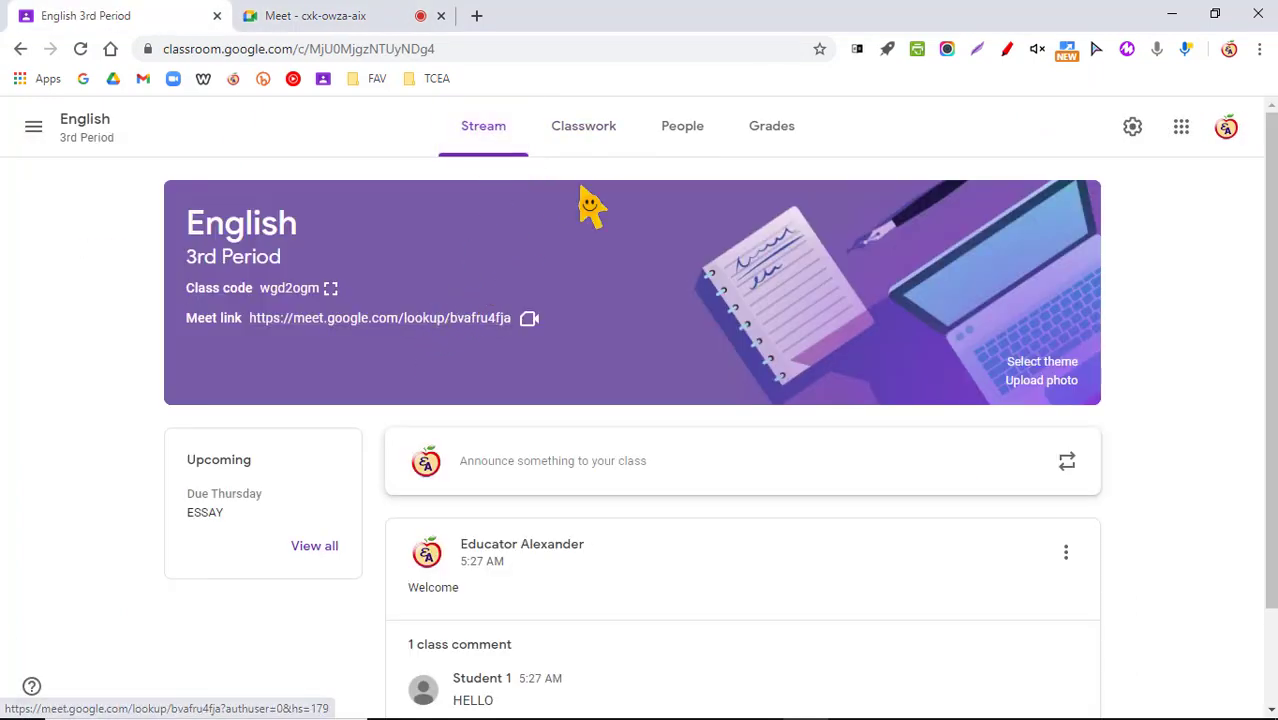
pyautogui.click(590, 135)
pyautogui.click(346, 26)
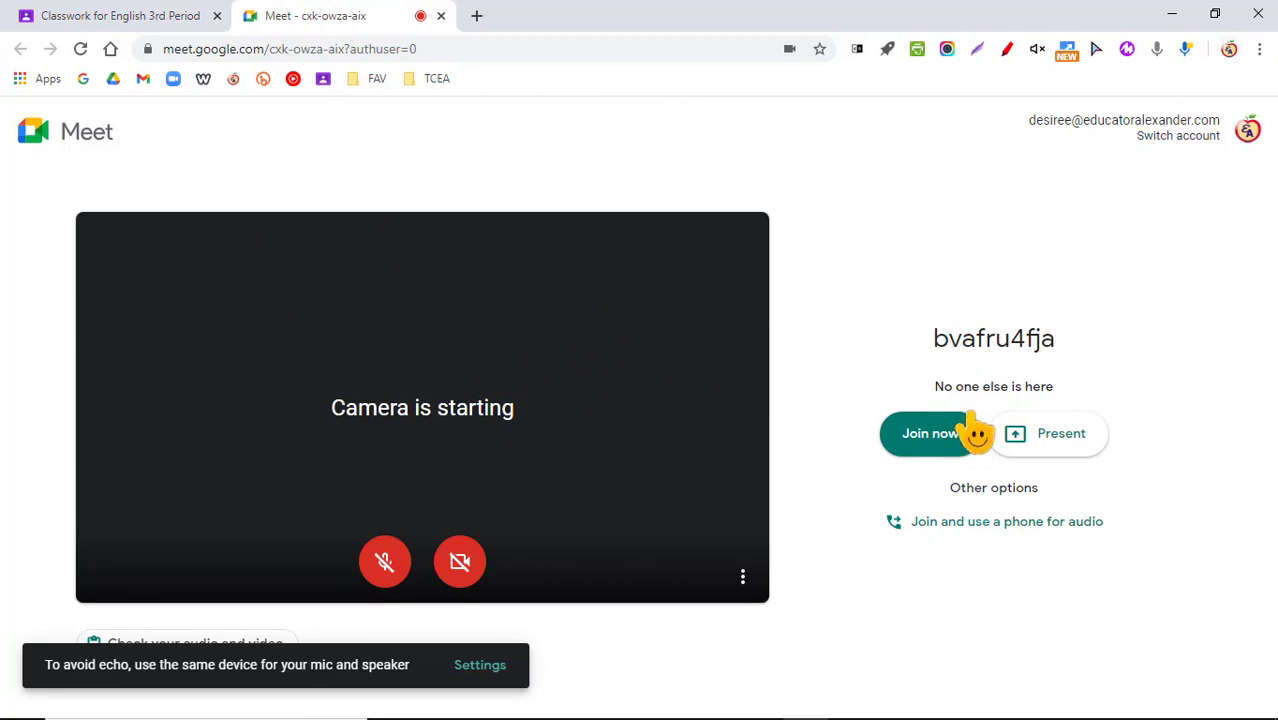
# Switch to the Student1 profile, try to enter the class Meet from Classwork before the teacher joins, and close the meeting page.
pyautogui.click(1230, 49)
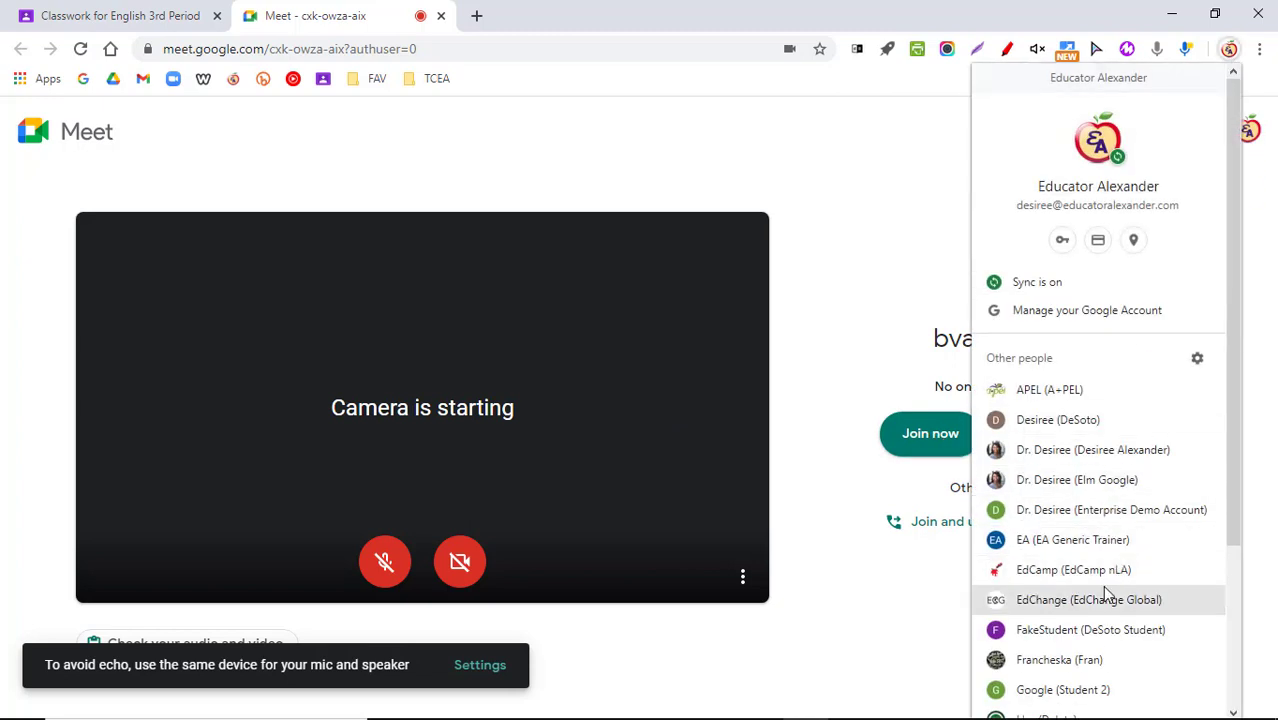
pyautogui.scroll(-2, 1101, 600)
pyautogui.click(1087, 668)
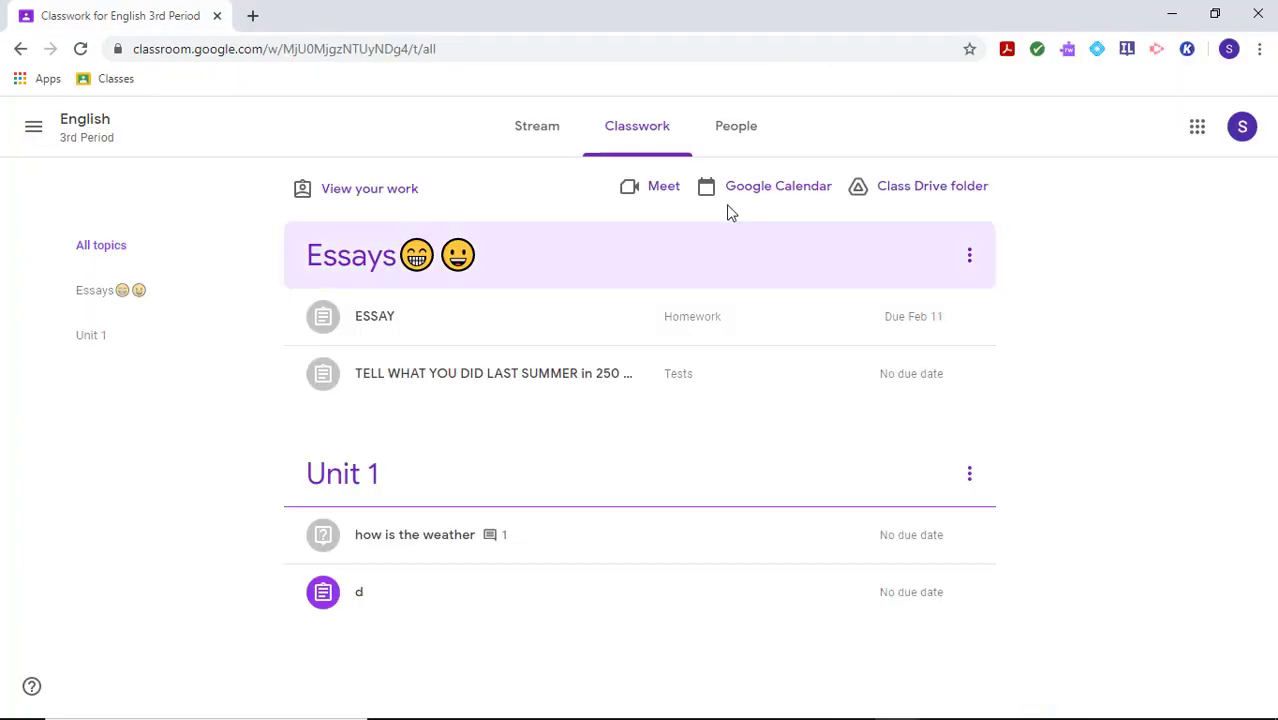
pyautogui.click(666, 193)
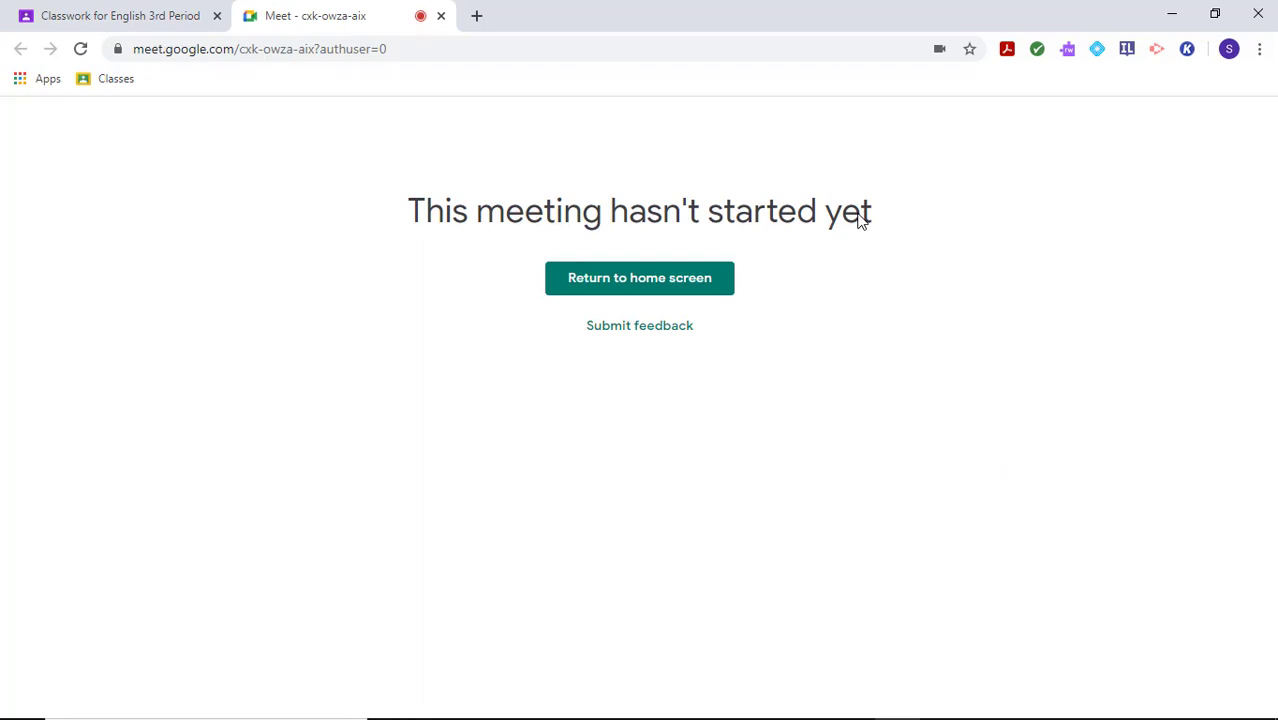
pyautogui.click(441, 17)
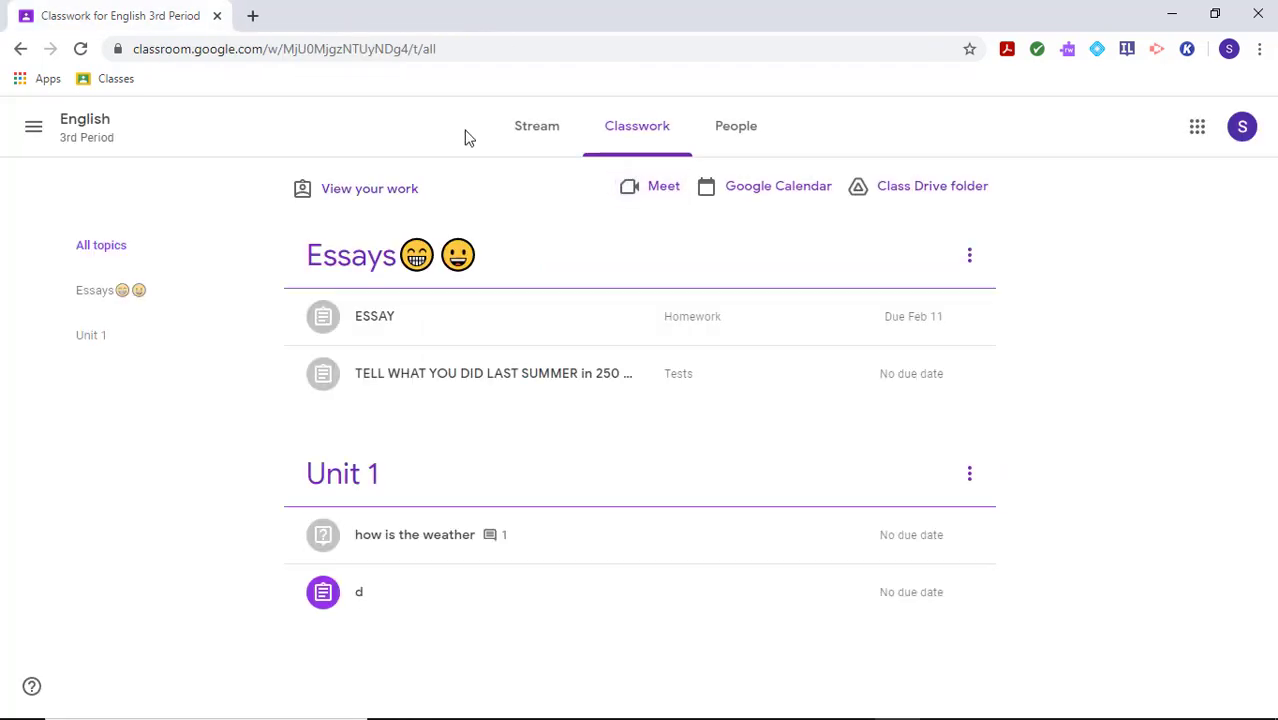
# Return to the teacher's browser profile and join the class Meet with the microphone and camera off.
pyautogui.click(1228, 50)
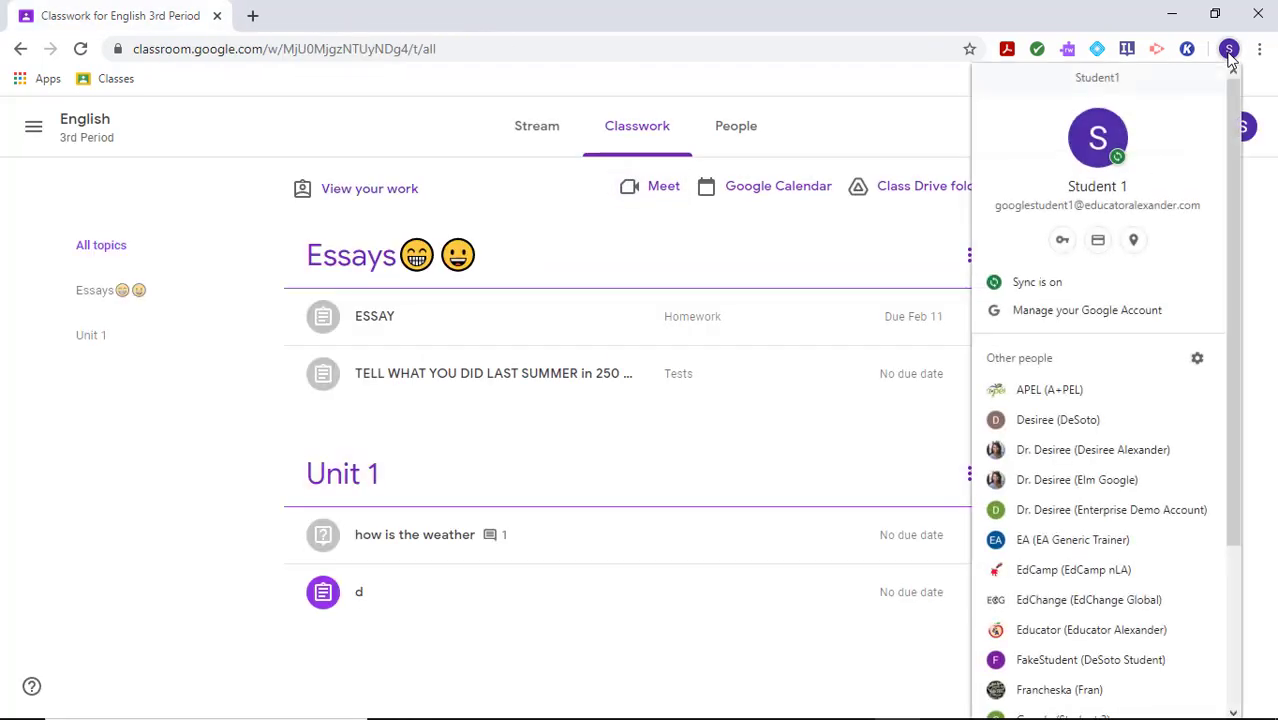
pyautogui.click(1089, 630)
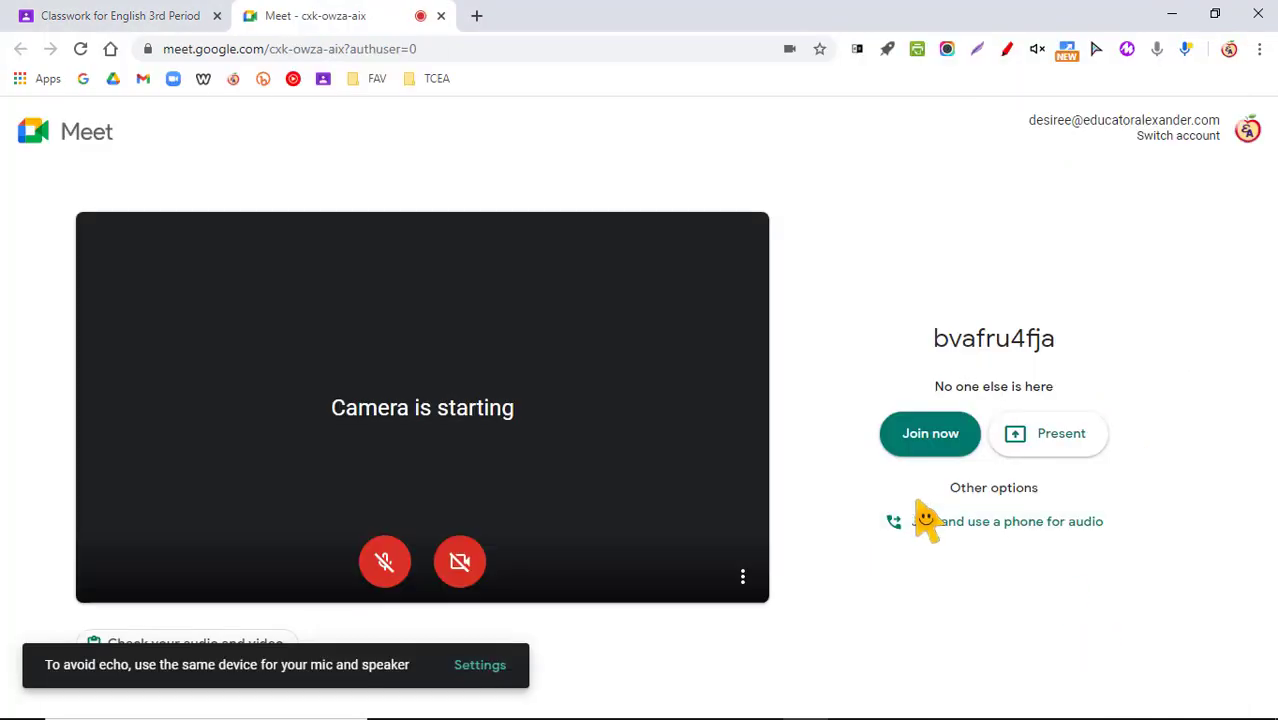
pyautogui.click(915, 437)
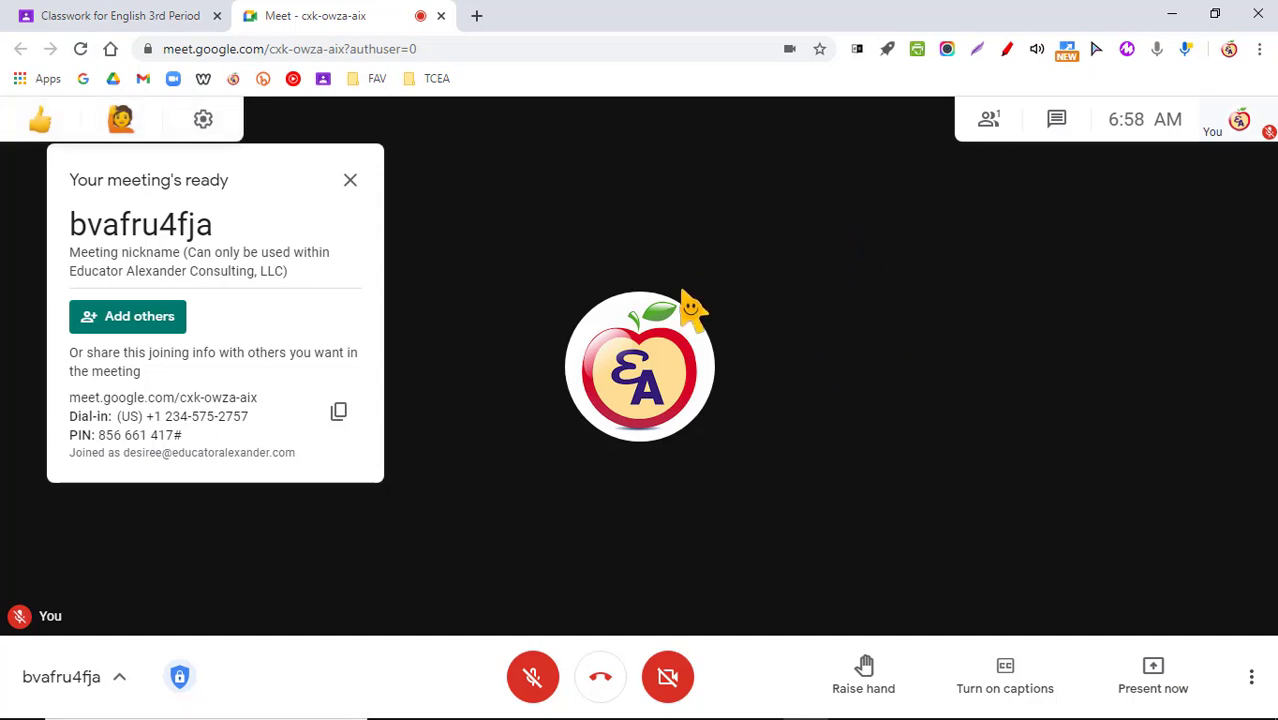
# Switch to the Student1 profile, open the class Meet from Classwork to check that joining is possible, and close the meeting page.
pyautogui.click(1229, 49)
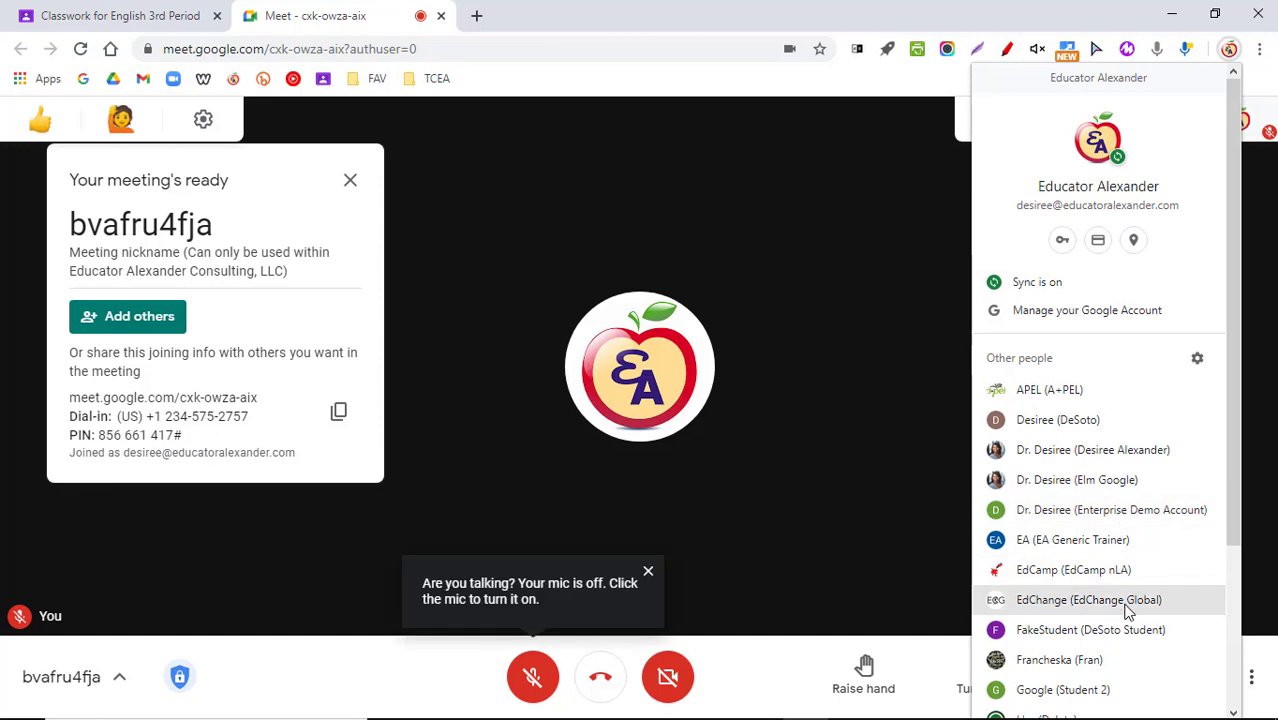
pyautogui.scroll(-2, 1125, 550)
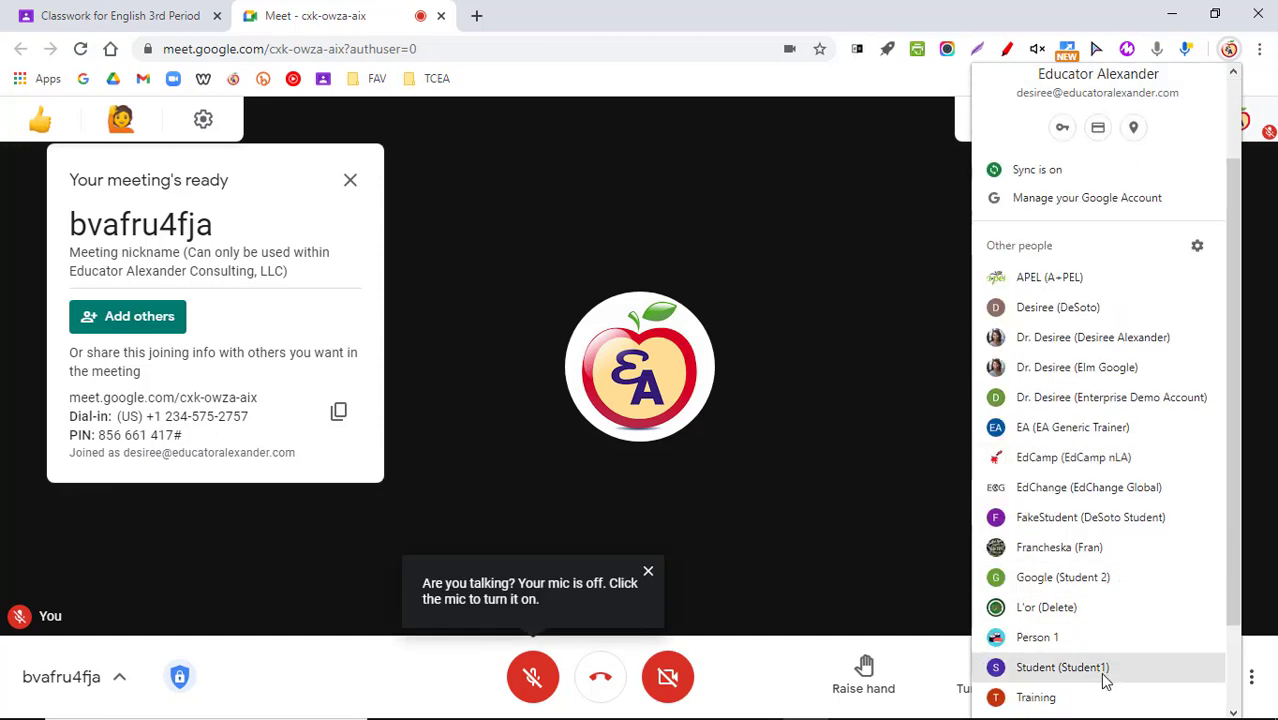
pyautogui.click(1062, 667)
pyautogui.click(666, 190)
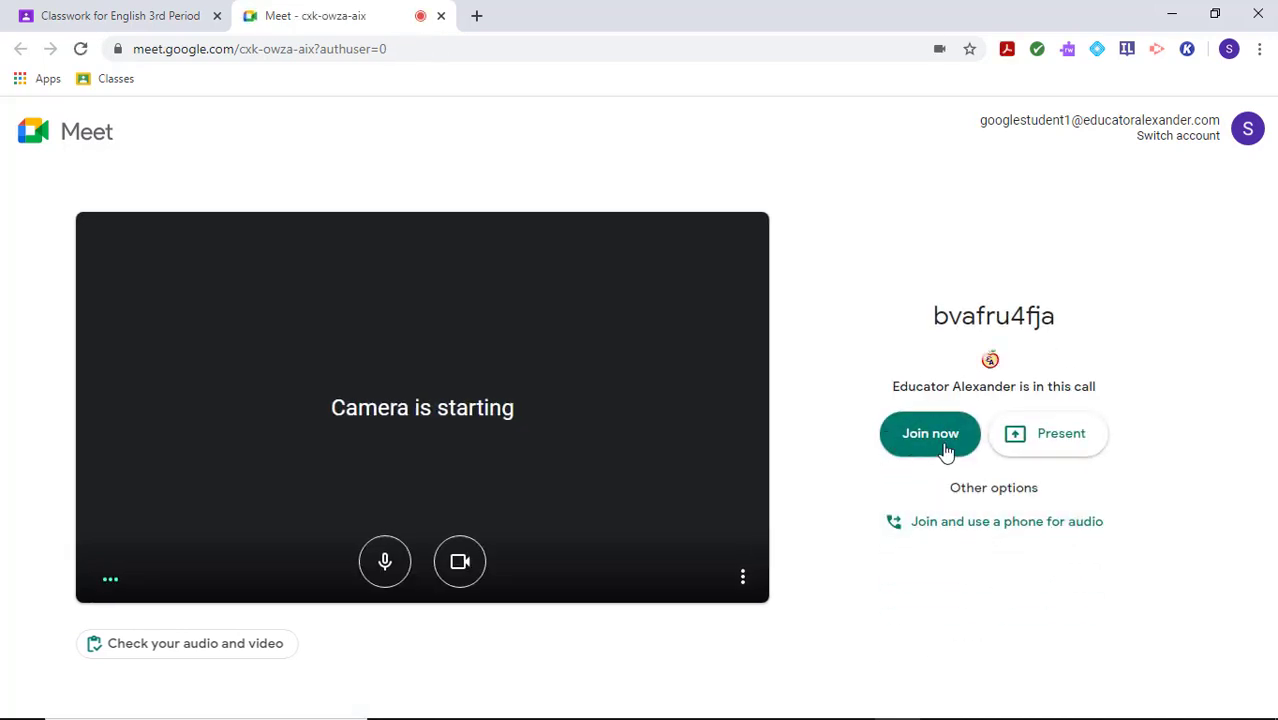
pyautogui.click(445, 19)
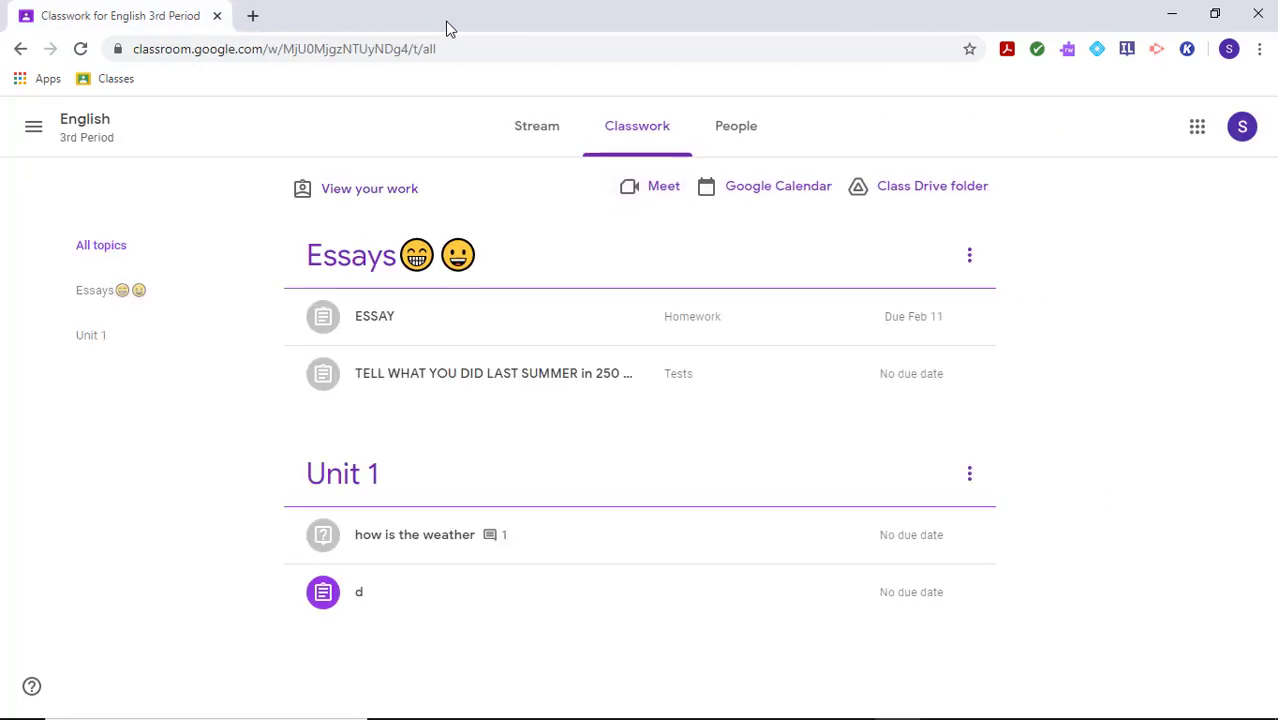
# Return to the teacher's browser profile and leave the class Meet by closing its page.
pyautogui.click(1226, 50)
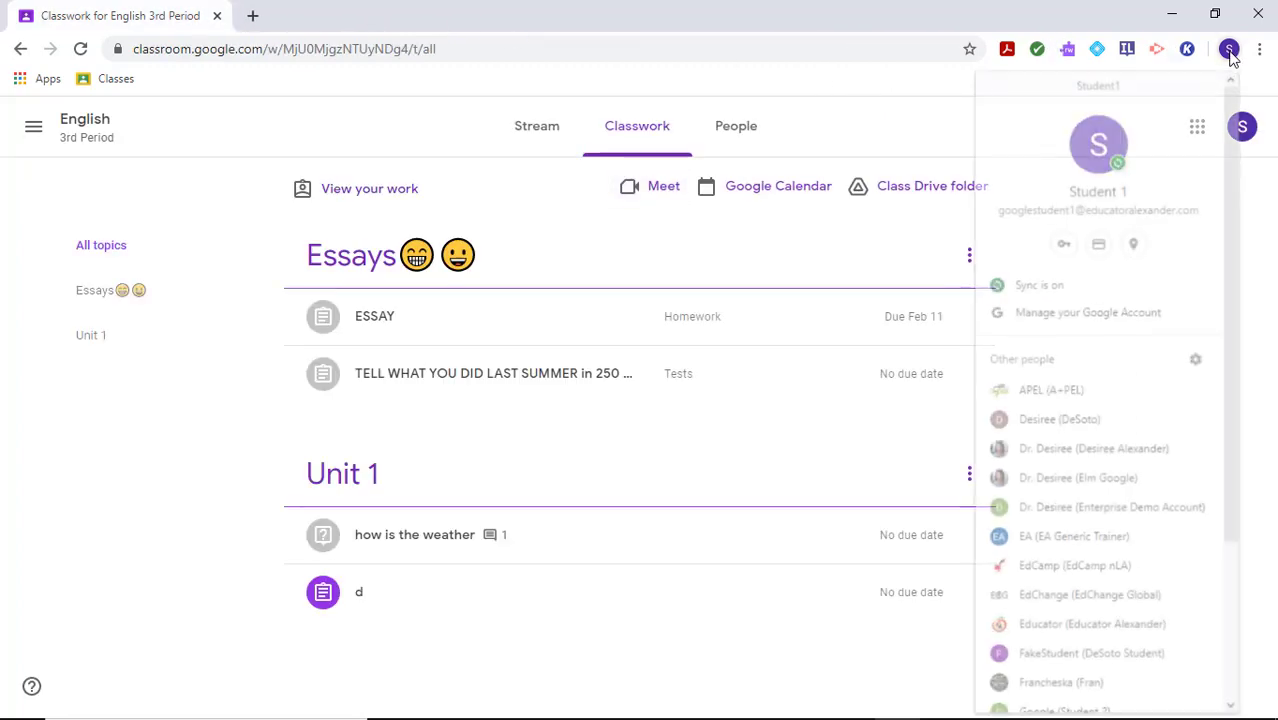
pyautogui.click(1140, 630)
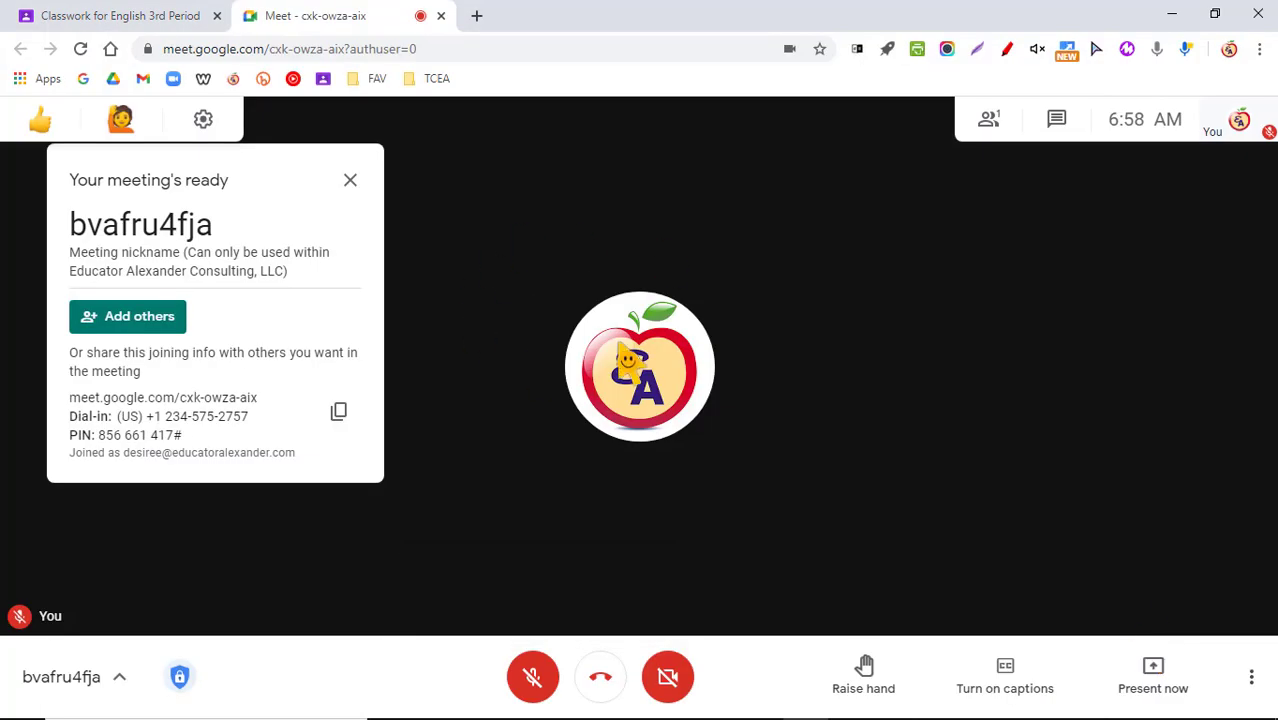
pyautogui.click(445, 19)
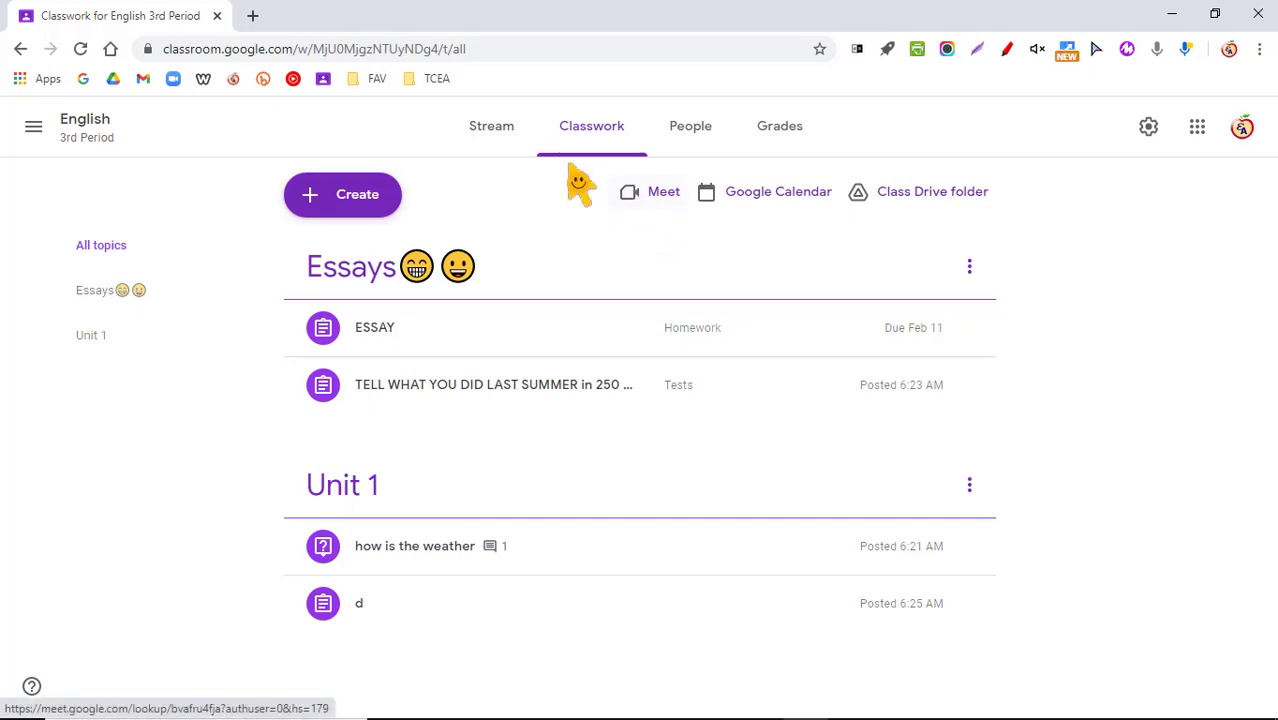
# In the English class settings, turn off the Meet link's visibility to students and save.
pyautogui.click(491, 130)
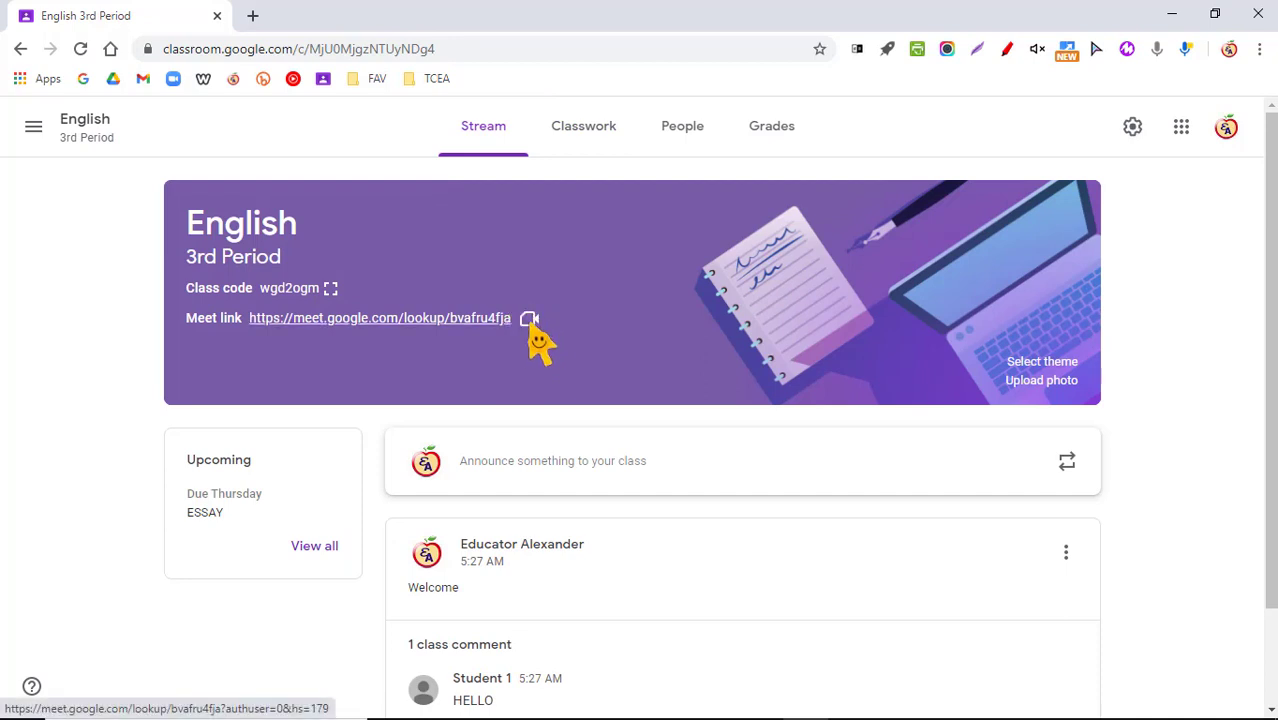
pyautogui.click(1130, 128)
pyautogui.scroll(-10, 590, 410)
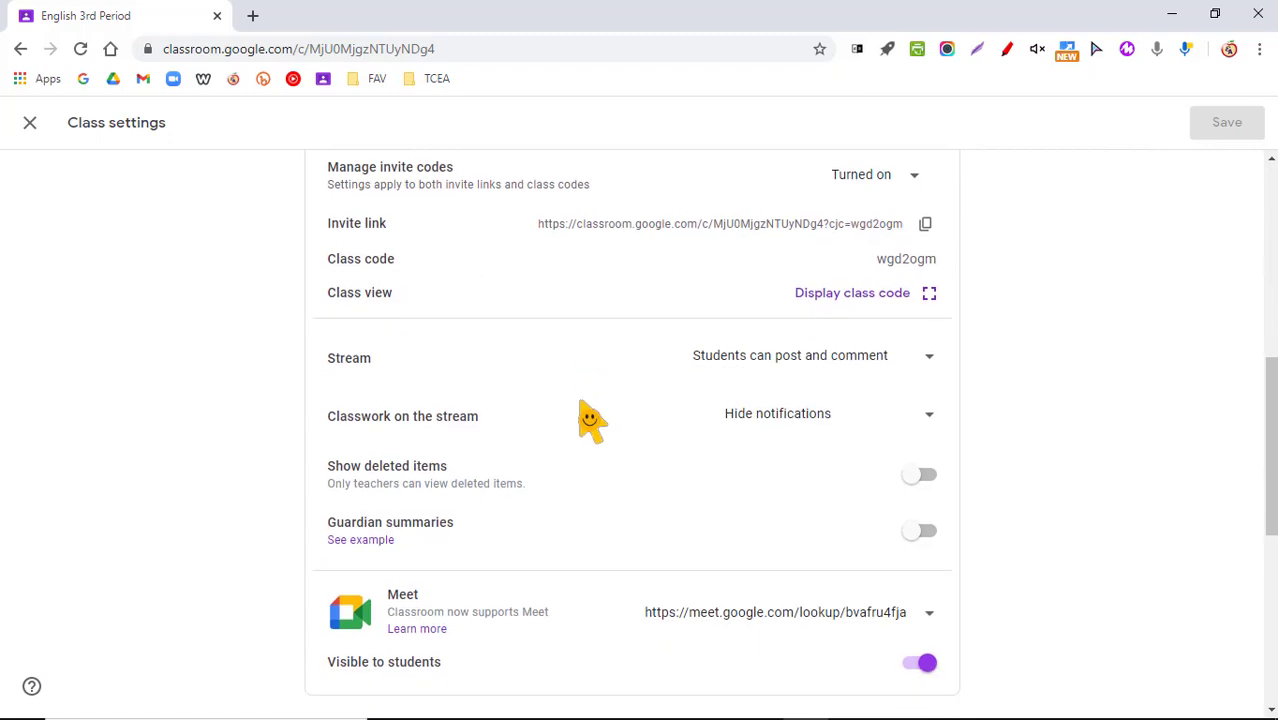
pyautogui.click(922, 528)
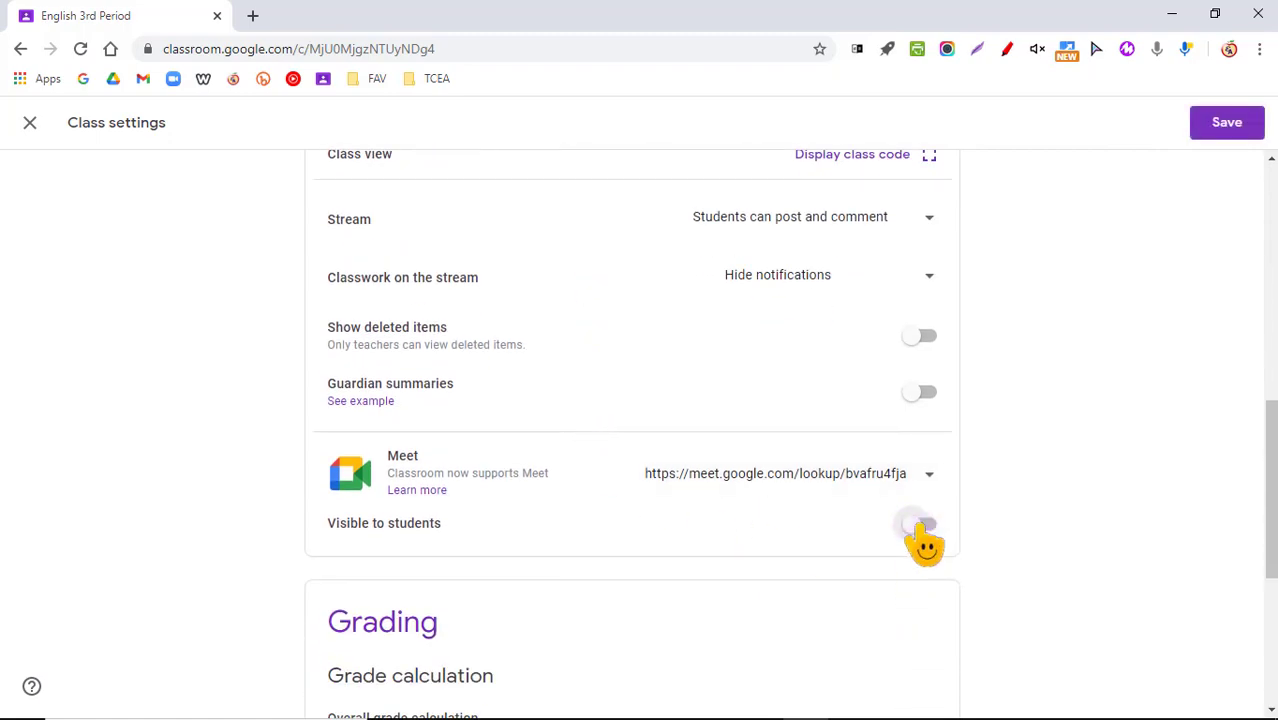
pyautogui.click(1219, 128)
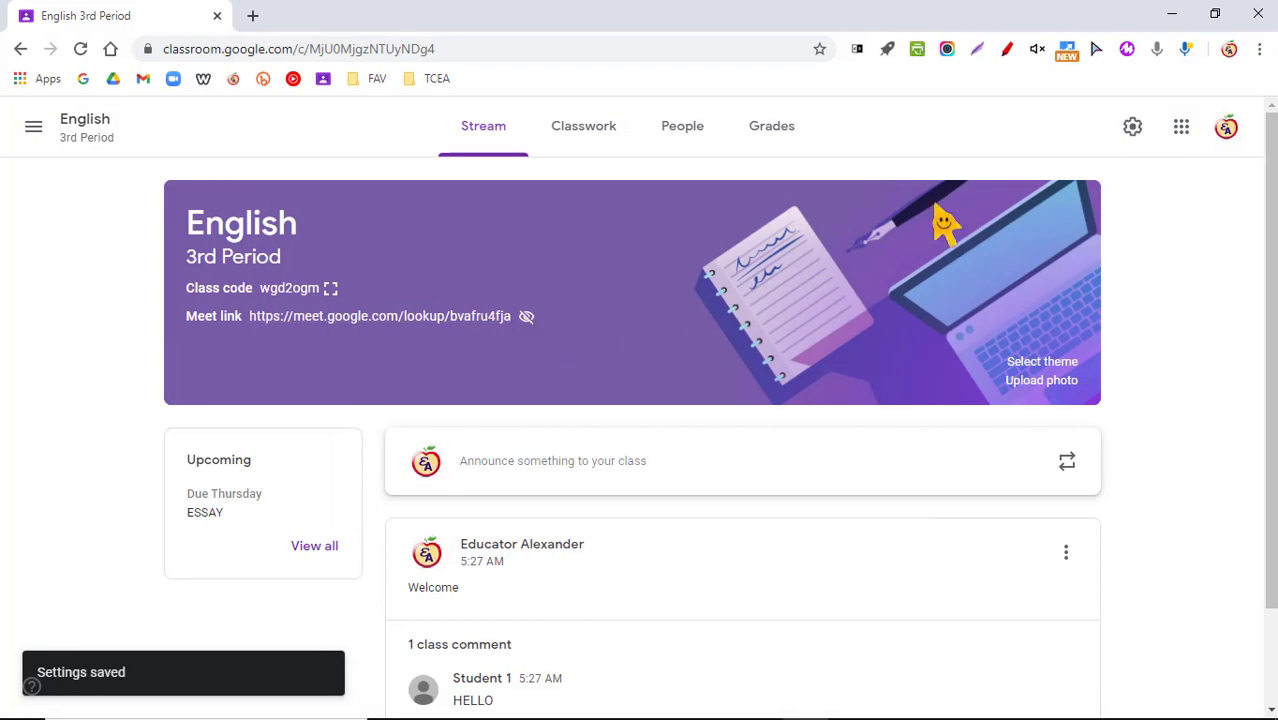
# Review the General and Meet options in the class settings again and close them without changes.
pyautogui.click(1132, 128)
pyautogui.scroll(-4, 1120, 458)
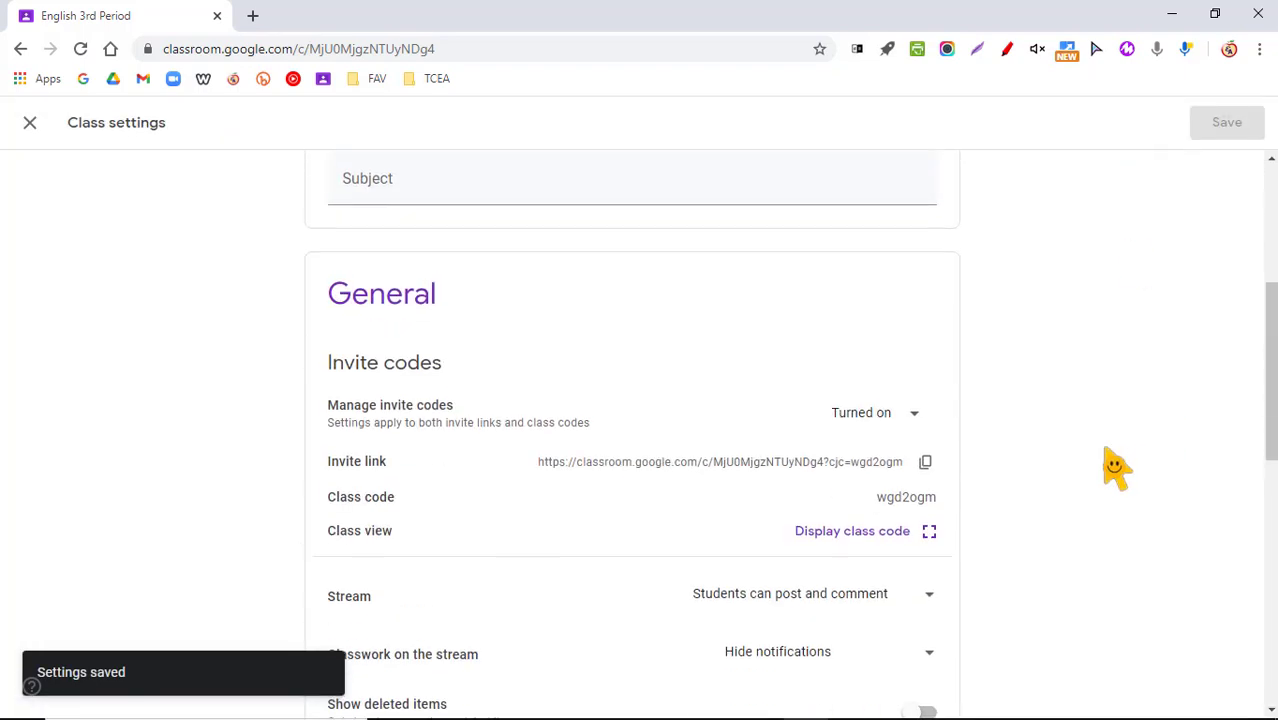
pyautogui.scroll(-3, 1004, 528)
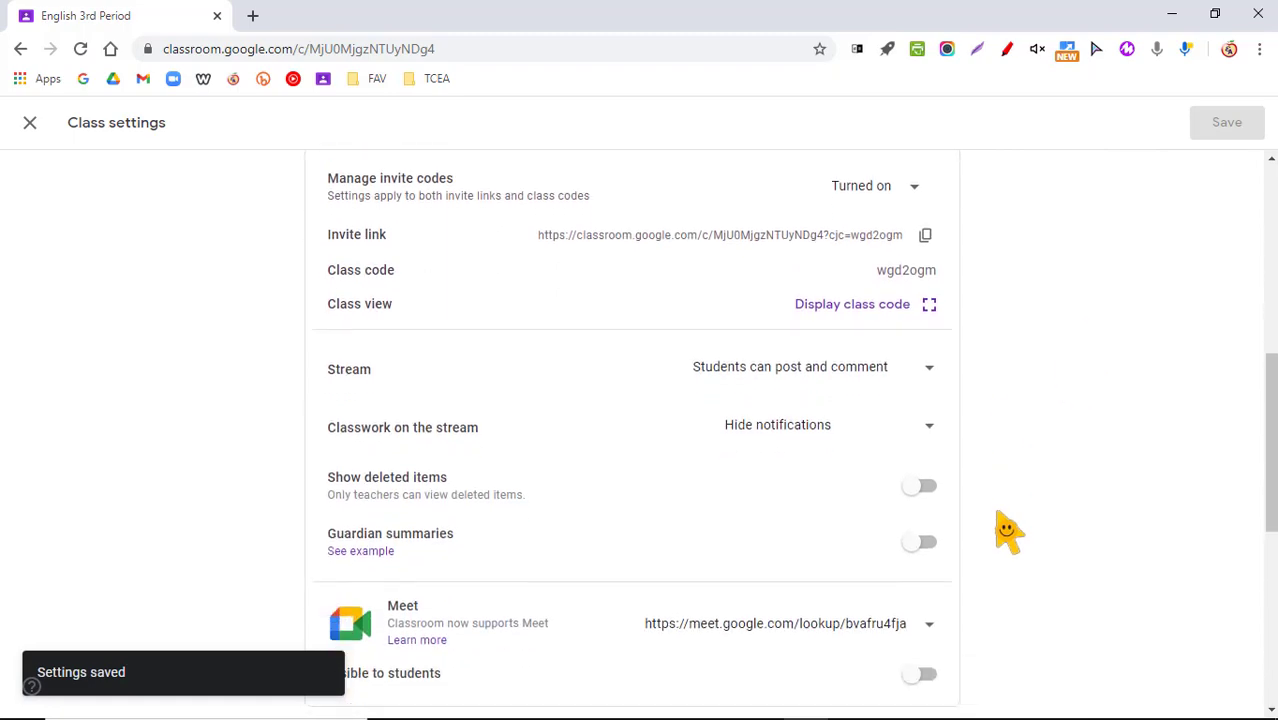
pyautogui.scroll(-2, 1004, 531)
pyautogui.scroll(3, 700, 380)
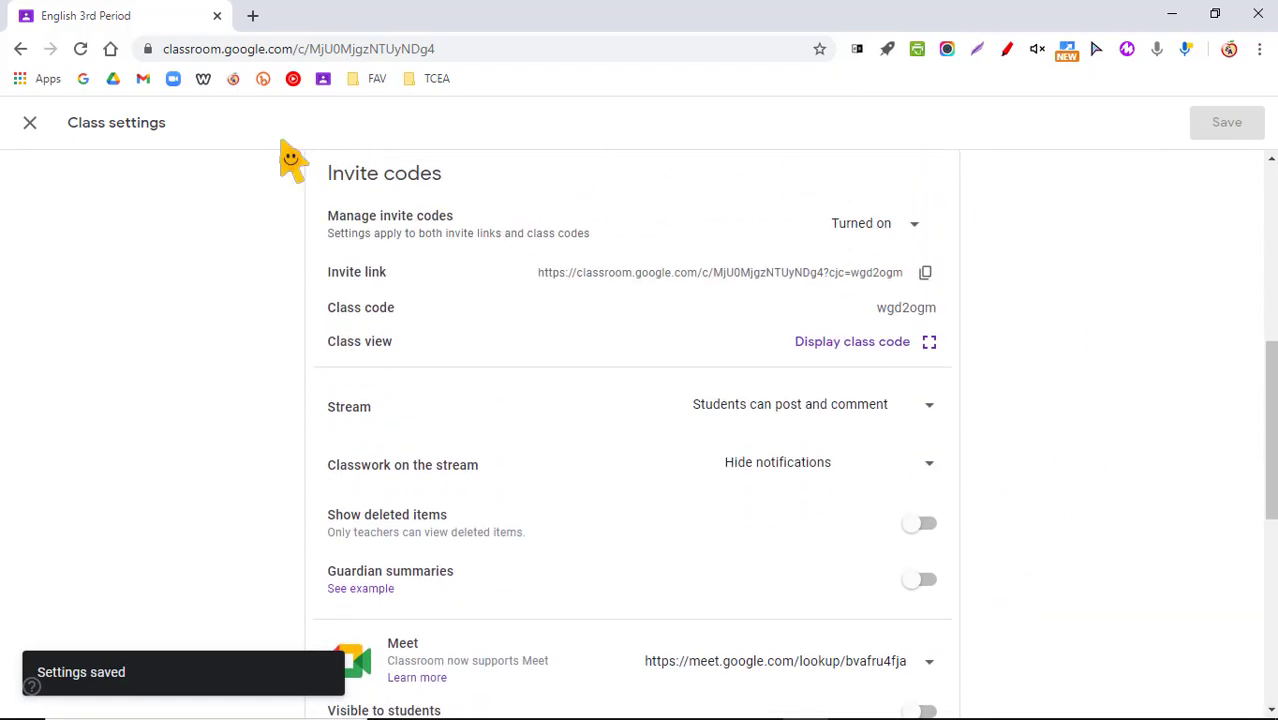
pyautogui.click(28, 123)
# Switch to the Student1 profile and check the English class's Classwork and Stream pages for the Meet link.
pyautogui.click(1229, 50)
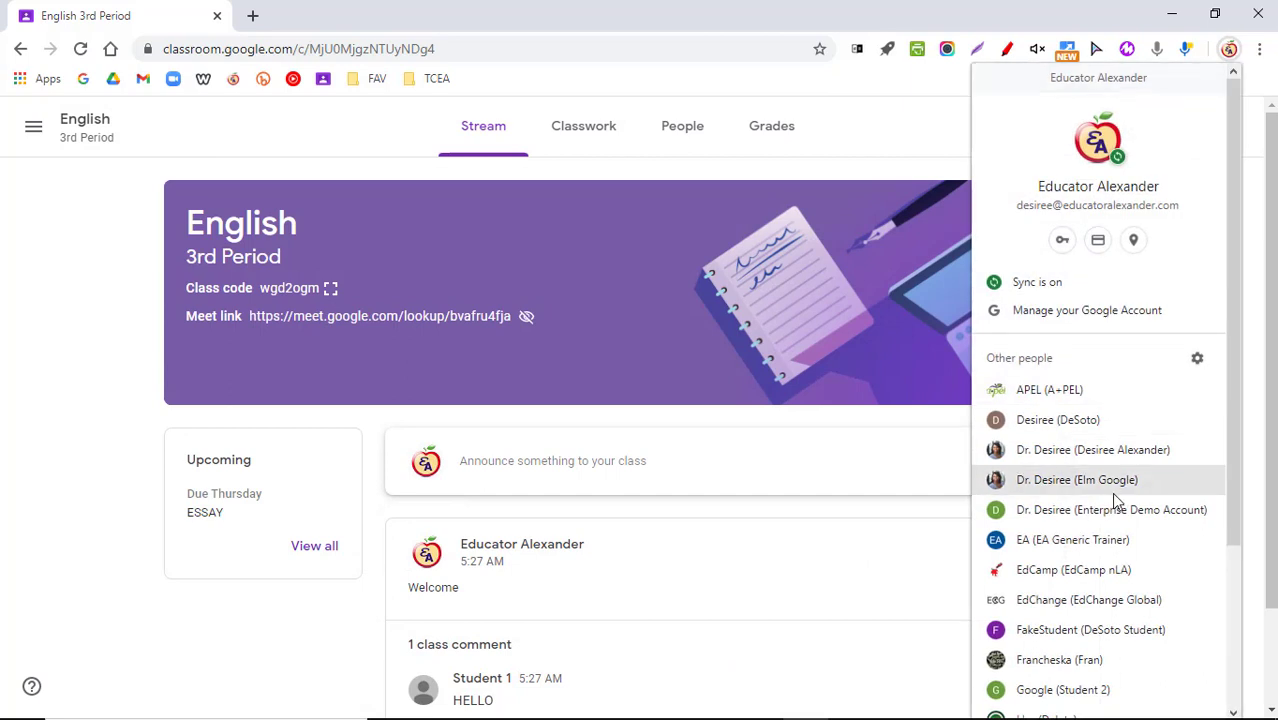
pyautogui.scroll(-2, 1110, 530)
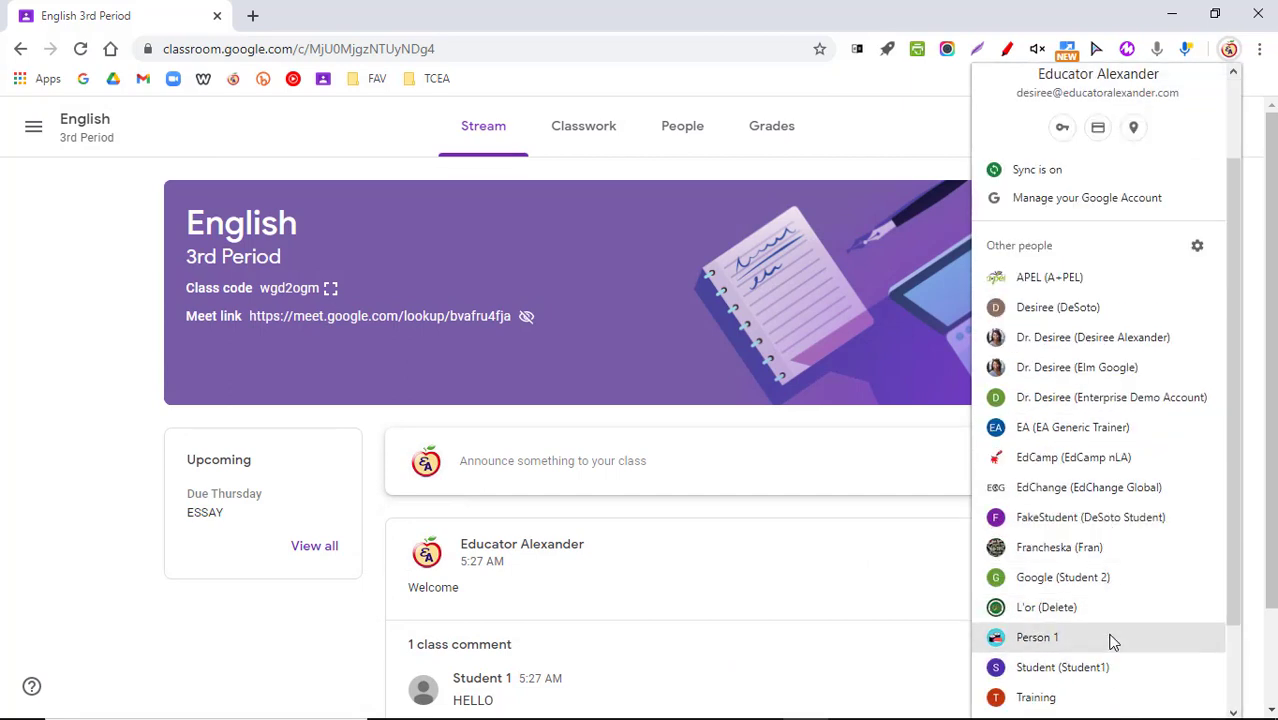
pyautogui.click(1087, 669)
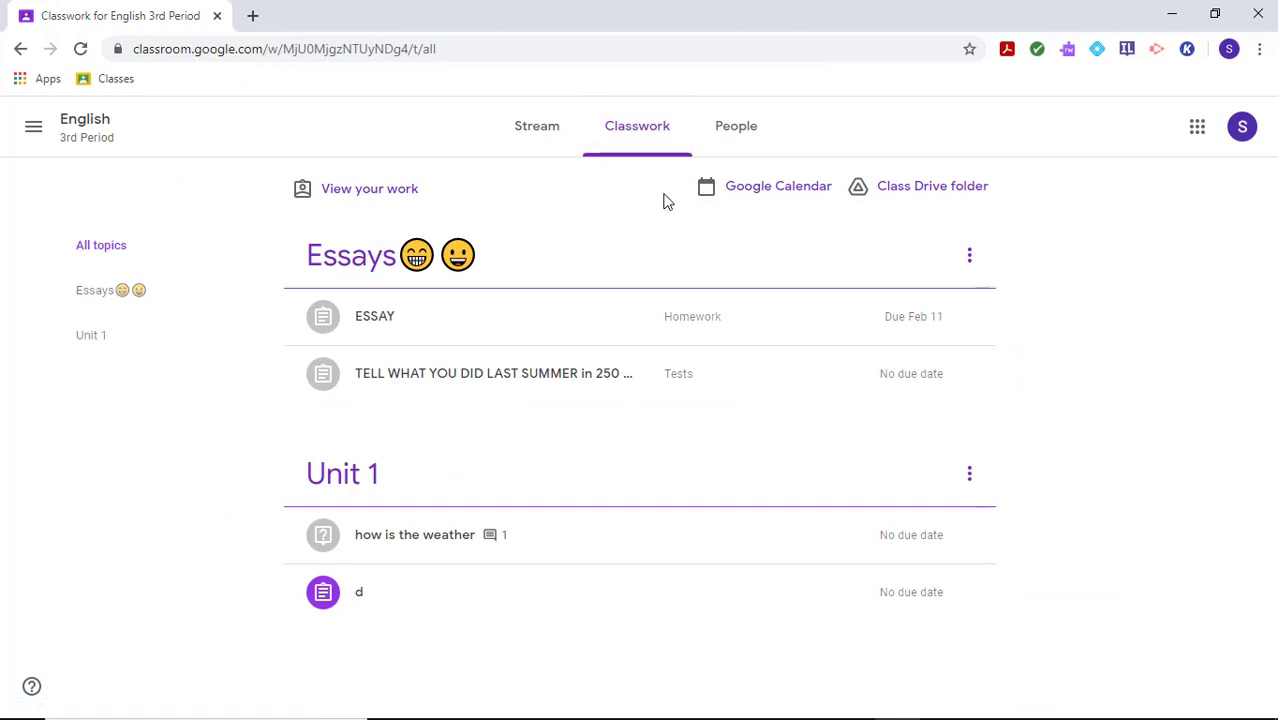
pyautogui.click(536, 134)
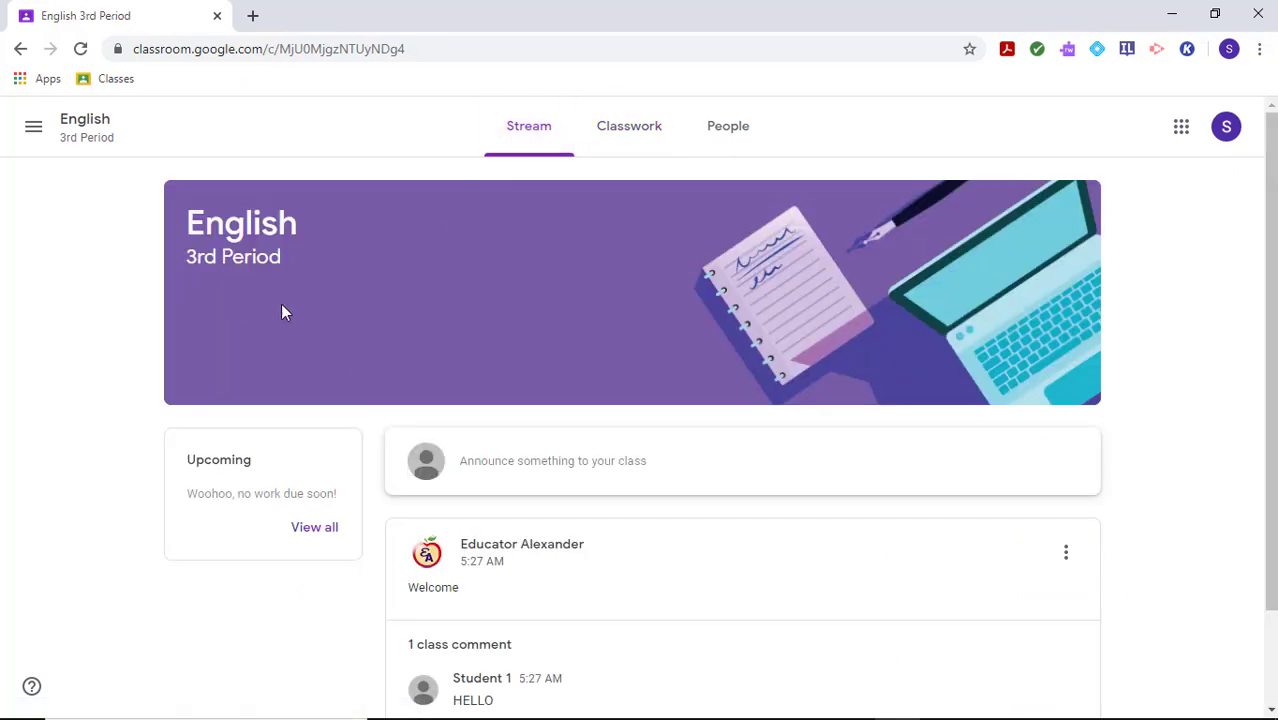
# Return to the teacher's browser profile, reset the English class's Meet link with Visible to students on, and save the settings.
pyautogui.click(1228, 50)
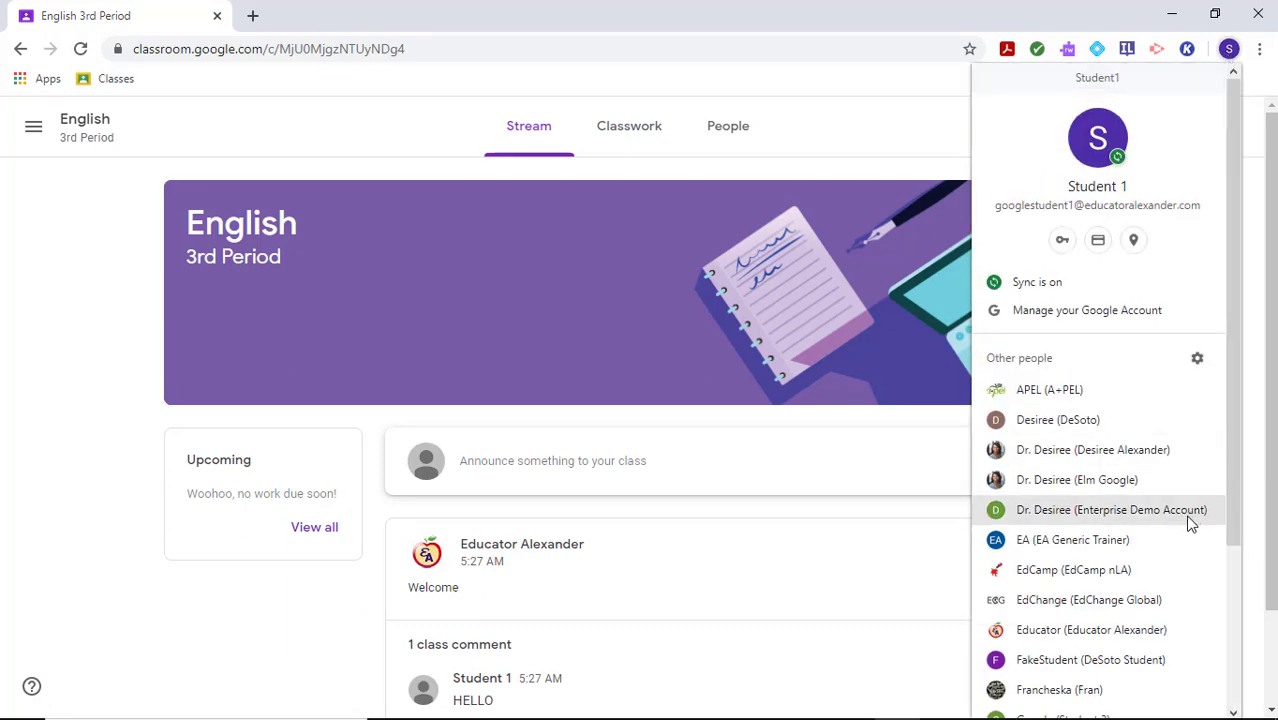
pyautogui.click(1073, 630)
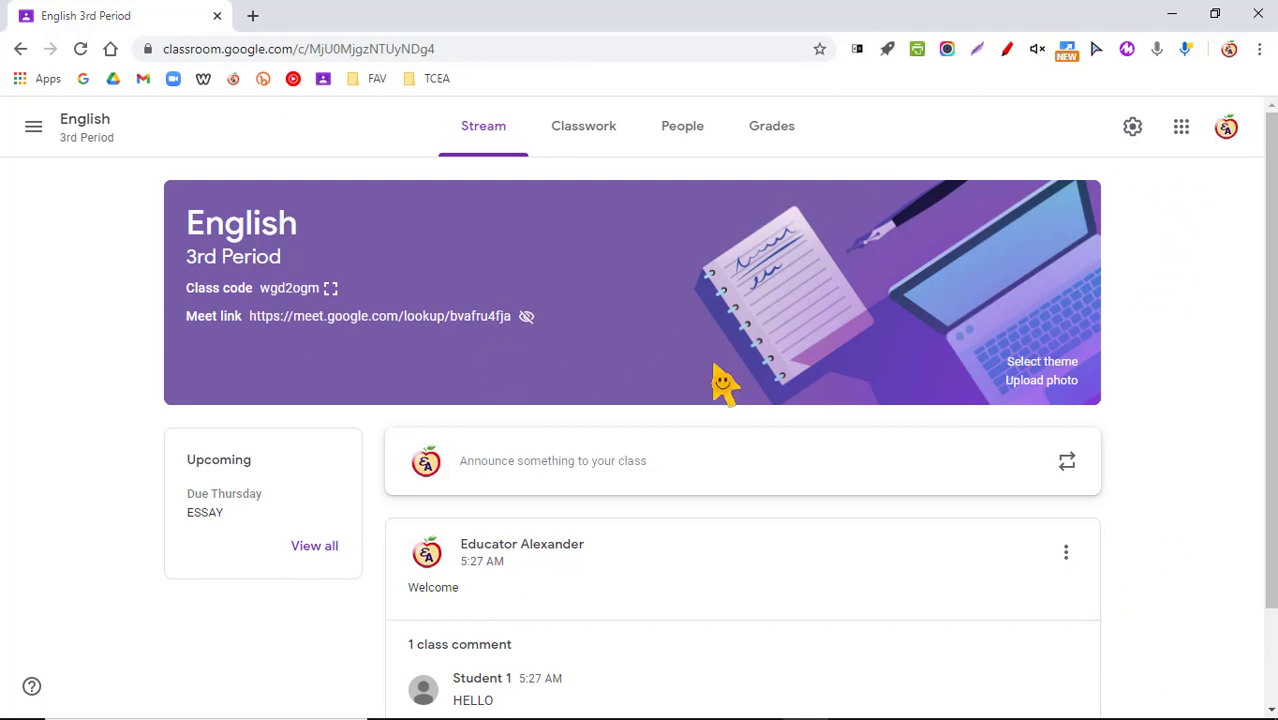
pyautogui.click(1133, 128)
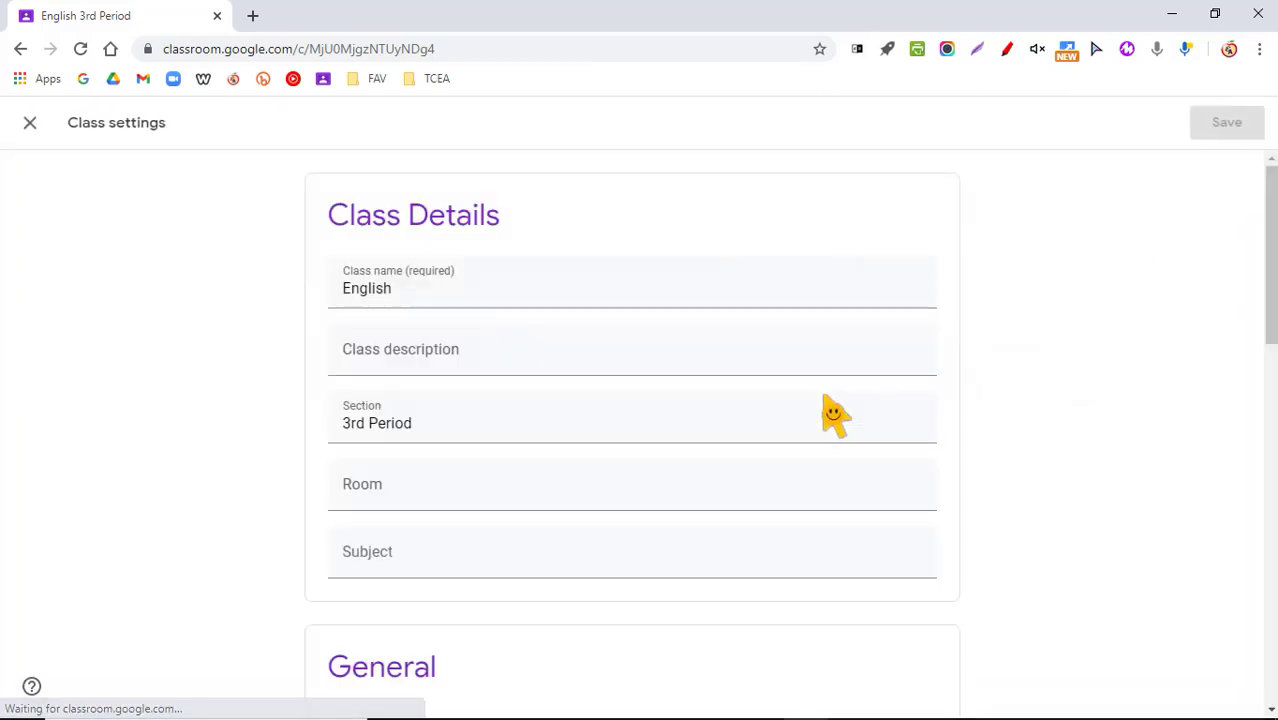
pyautogui.scroll(-7, 820, 450)
pyautogui.scroll(1, 798, 490)
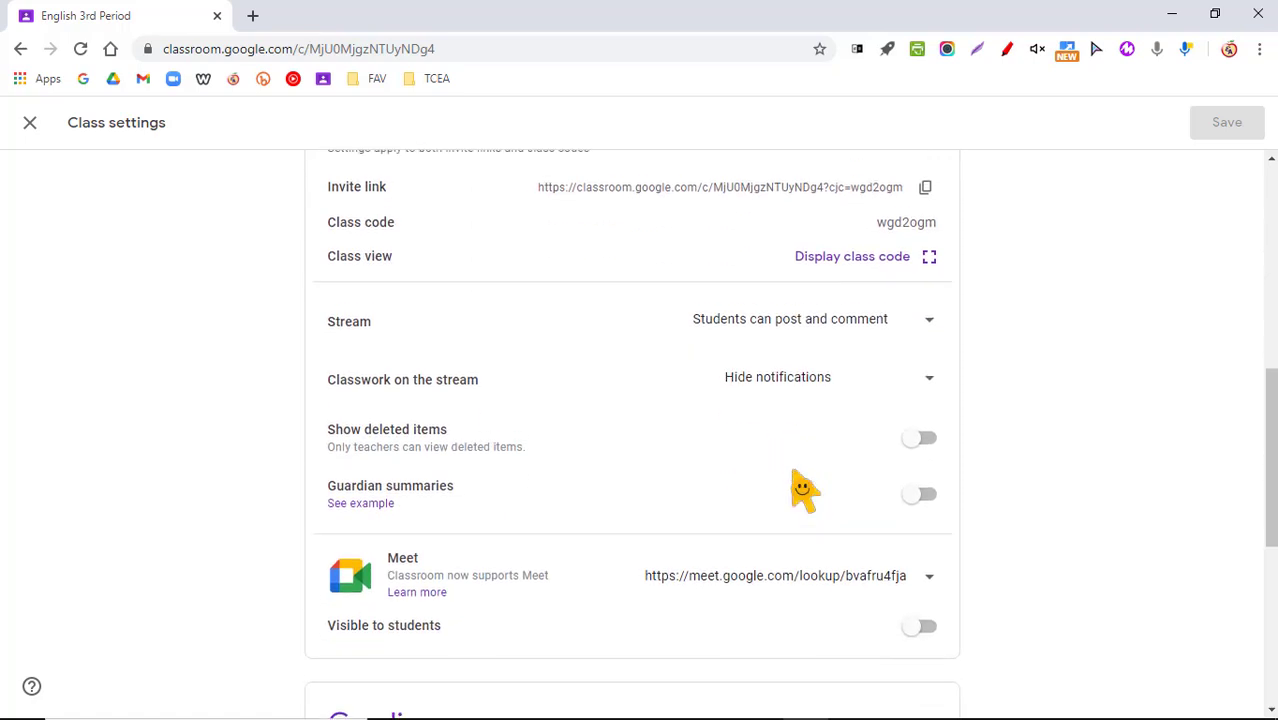
pyautogui.scroll(-3, 801, 490)
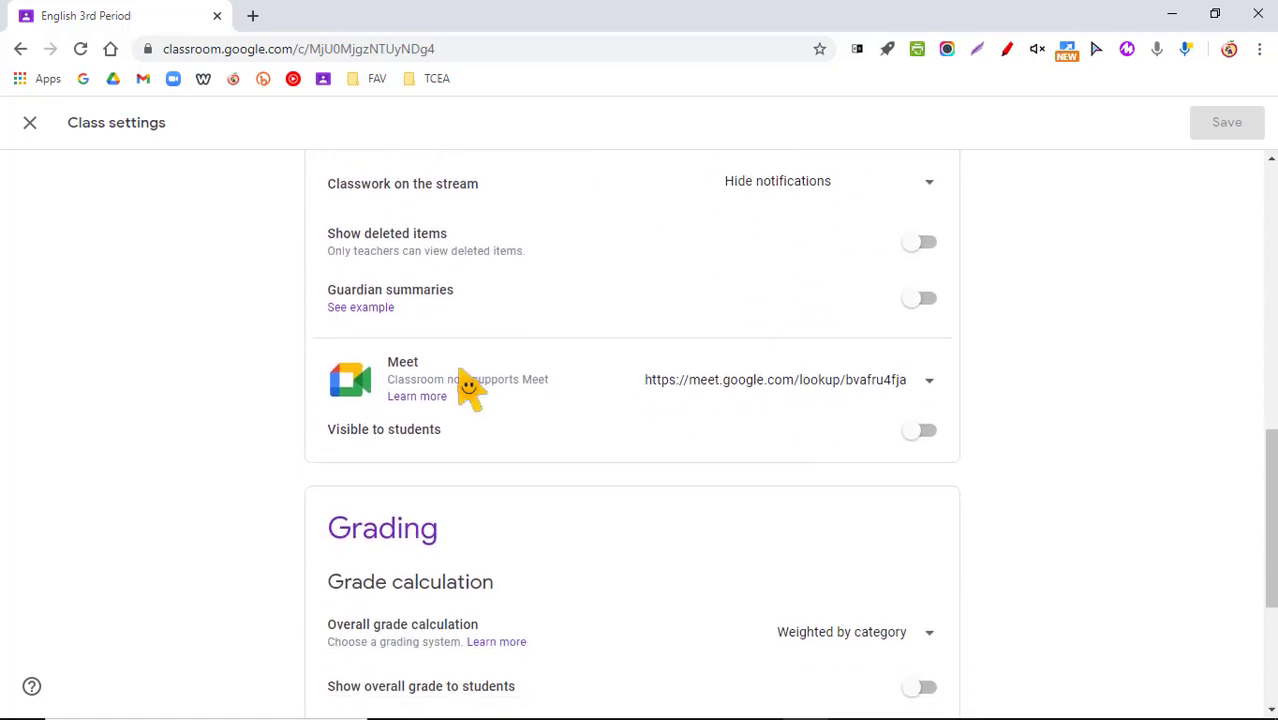
pyautogui.click(931, 385)
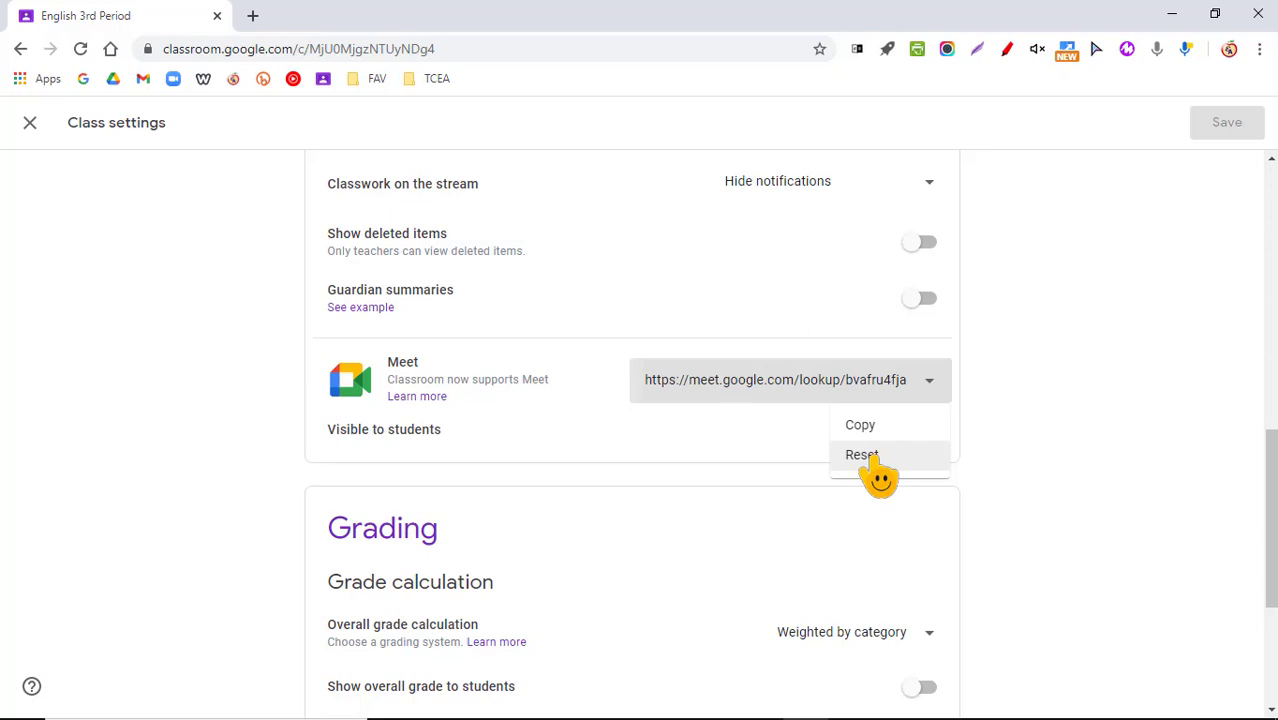
pyautogui.click(862, 456)
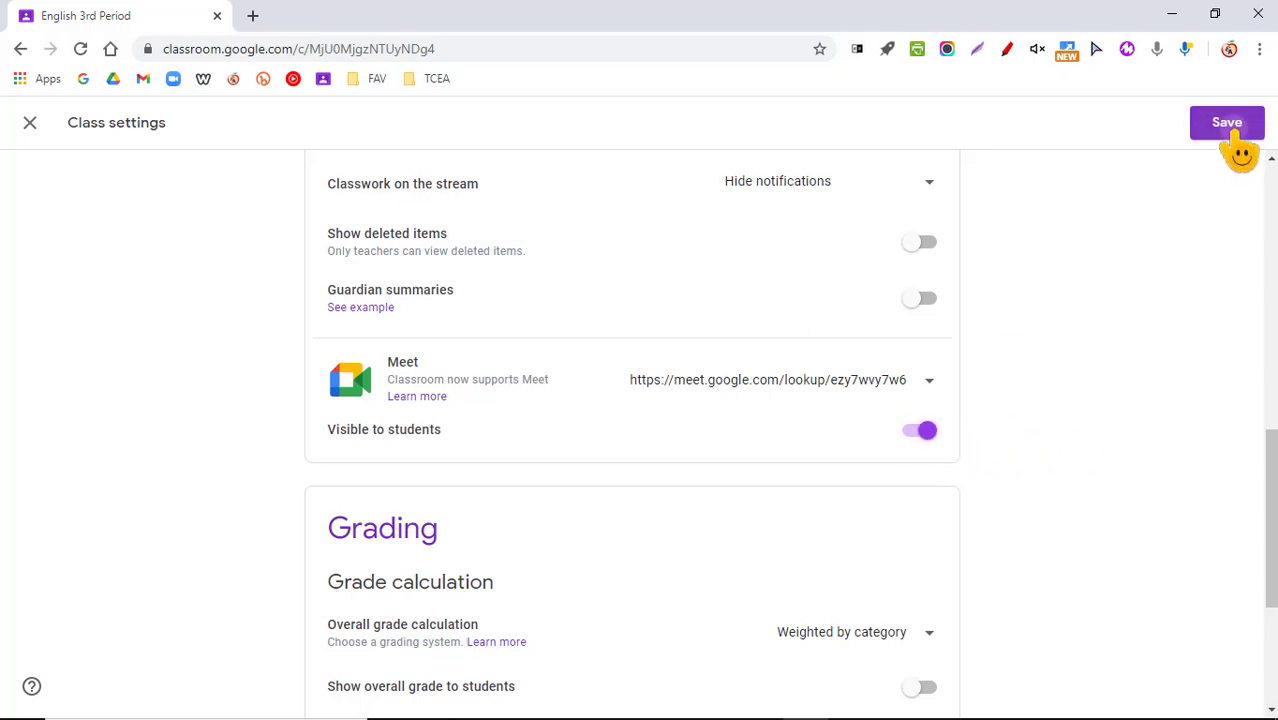
pyautogui.click(1230, 128)
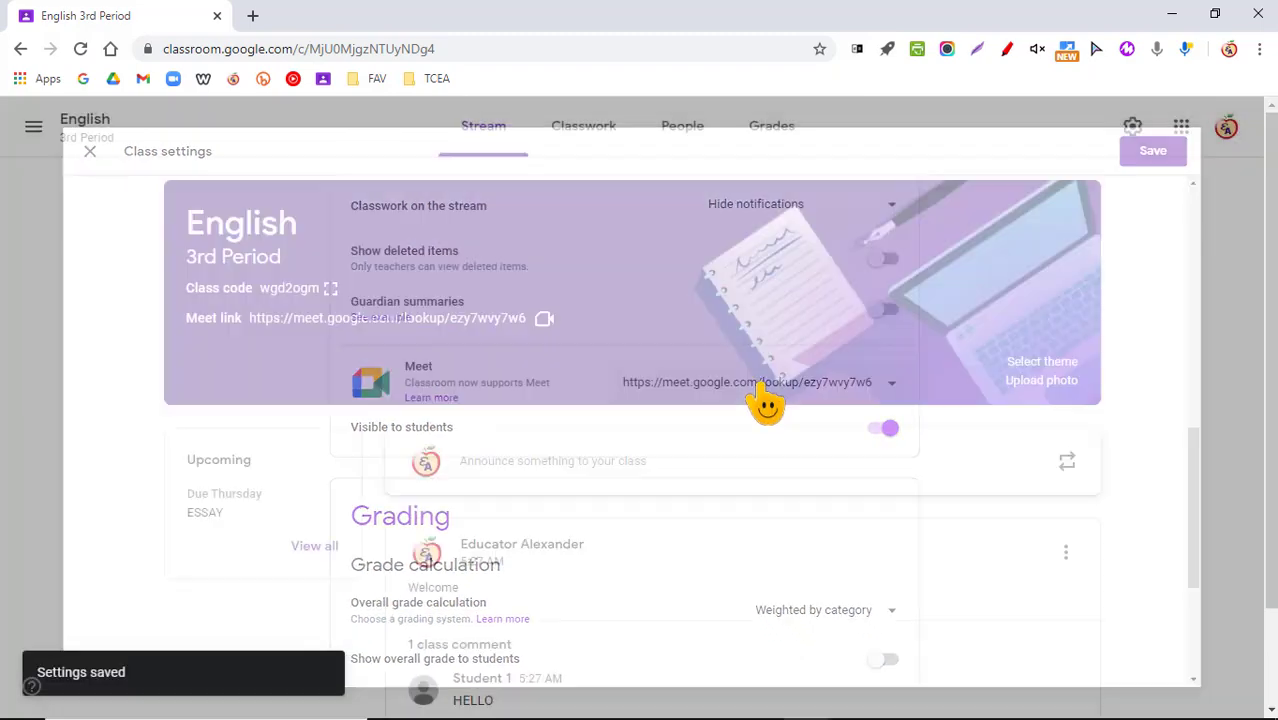
# Compare where the new Meet link appears on the class's Stream and Classwork pages.
pyautogui.click(606, 152)
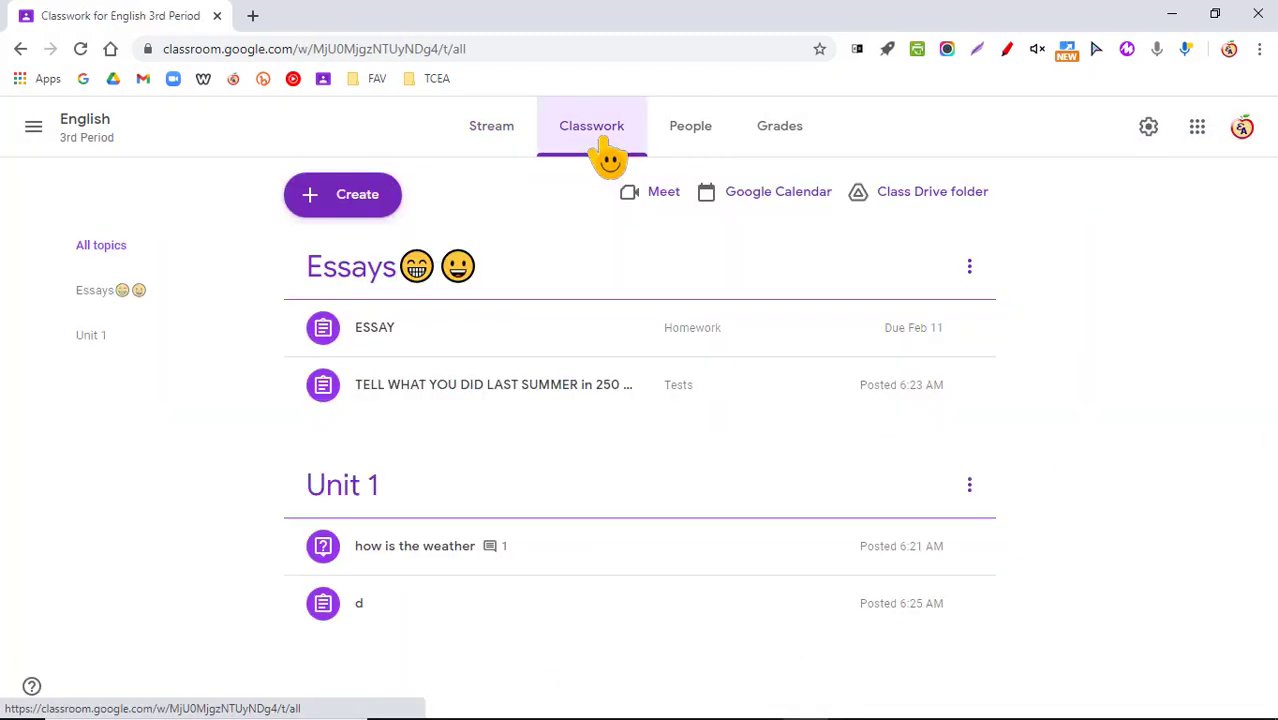
pyautogui.click(511, 148)
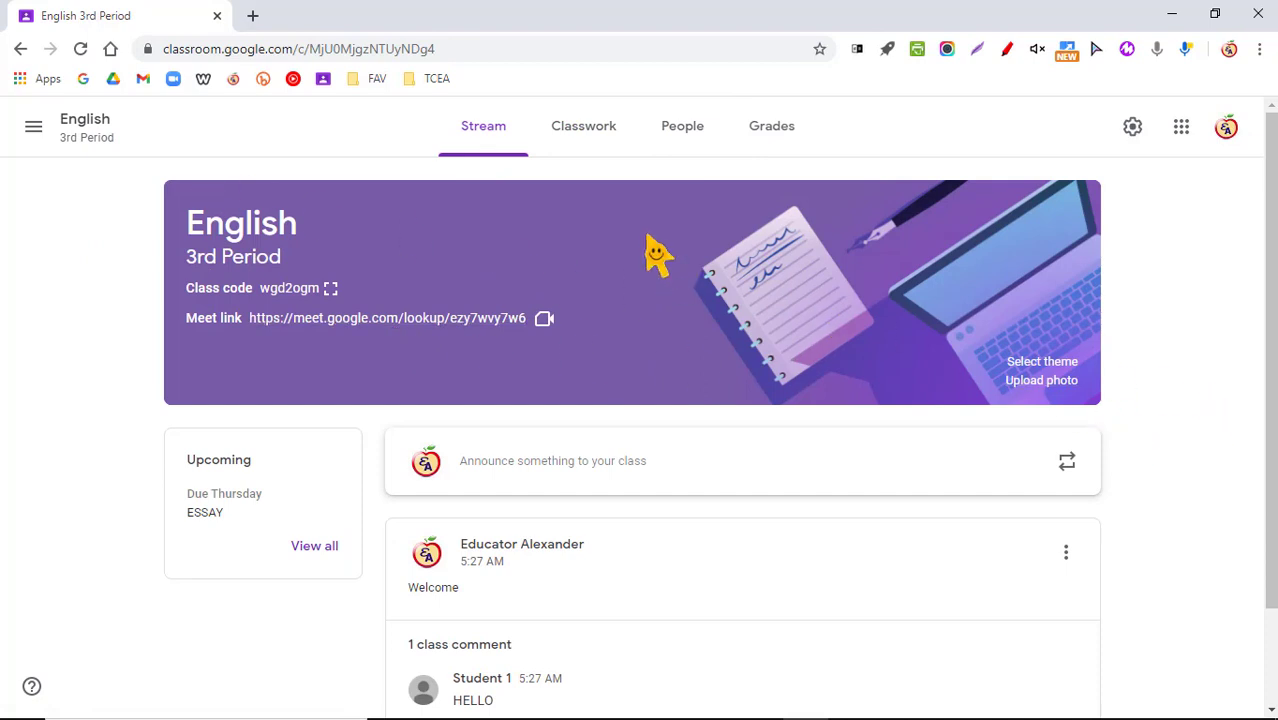
pyautogui.click(590, 130)
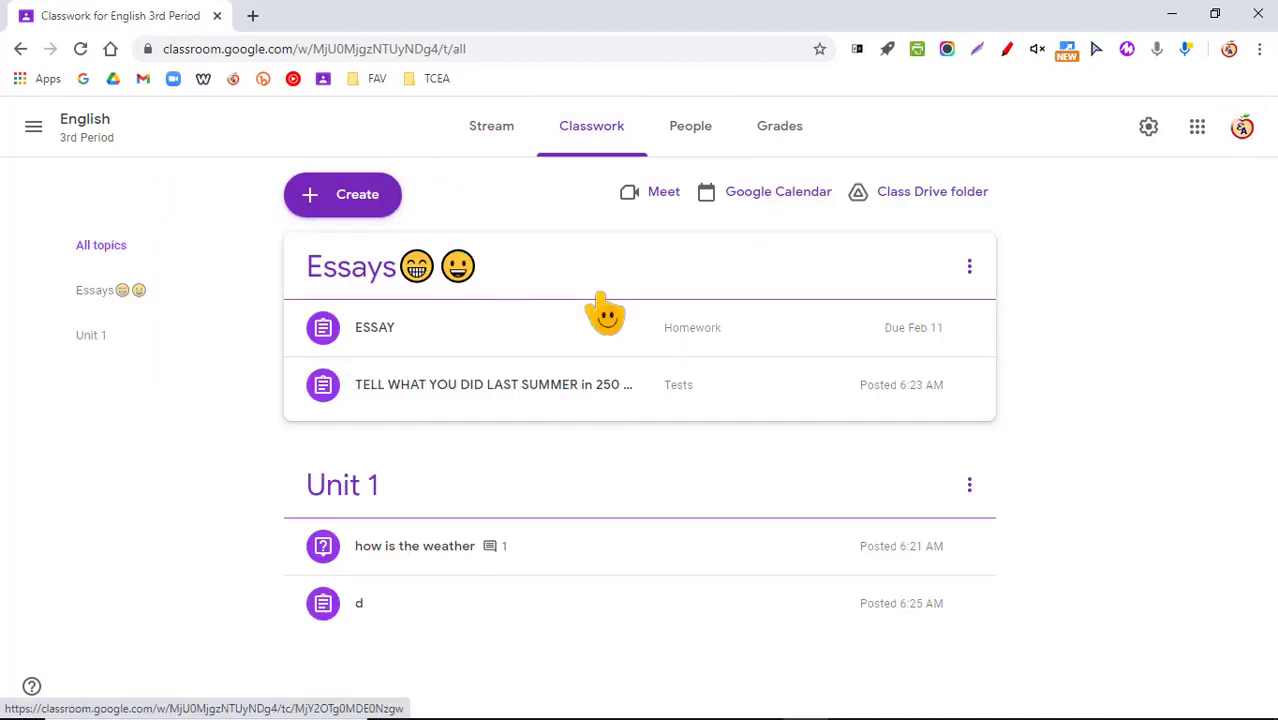
pyautogui.click(512, 145)
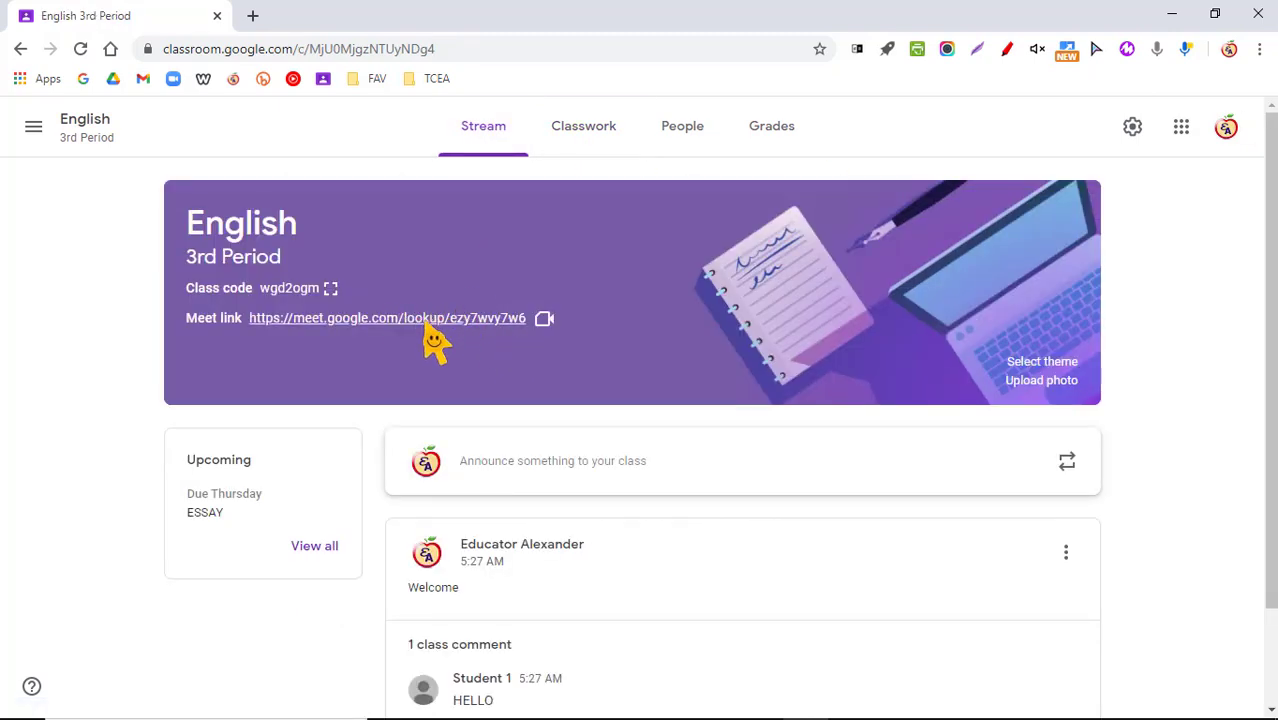
pyautogui.click(579, 150)
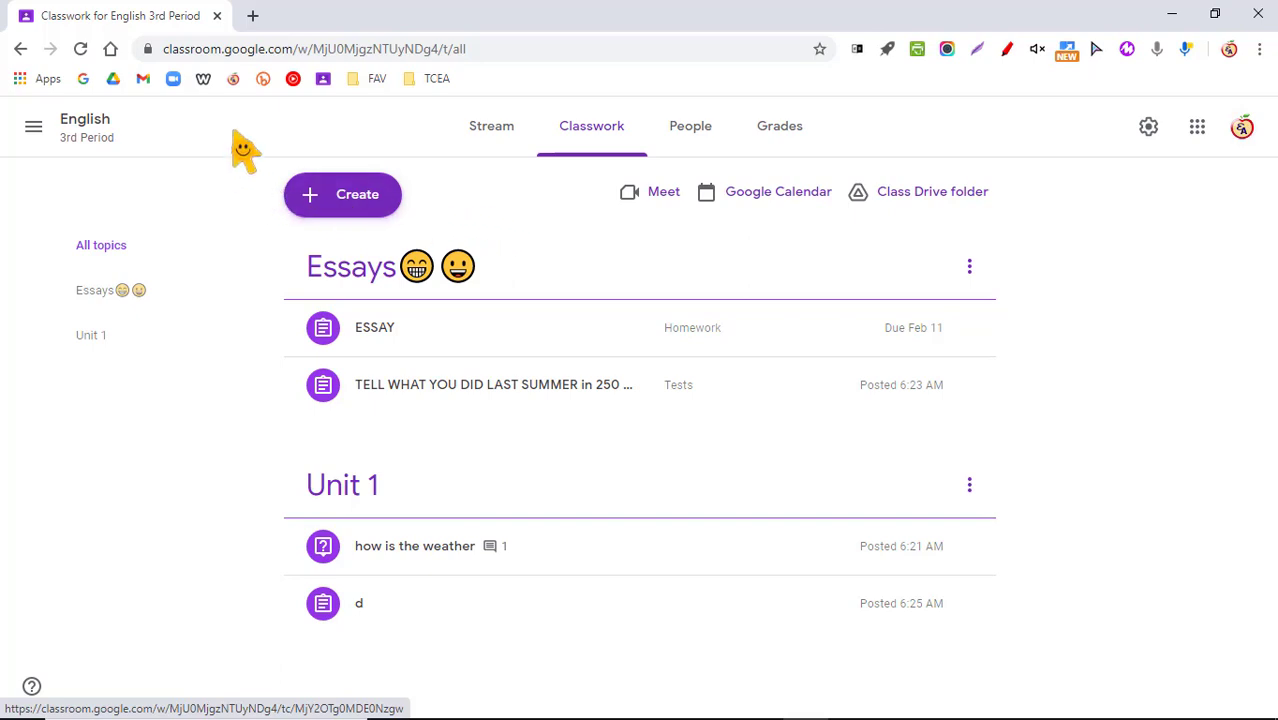
# Open the Educator Alexander website, go to its YouTube channel, and look through the Webinars and 5 Minute Tips sections.
pyautogui.click(233, 80)
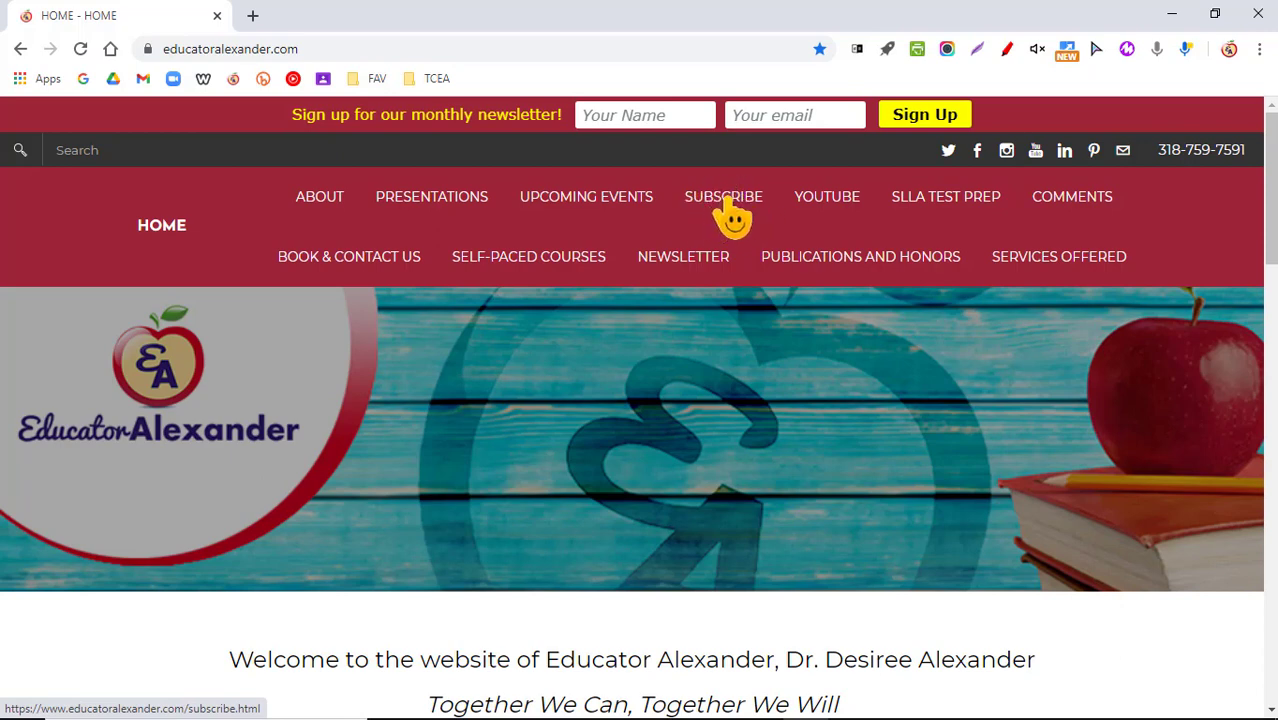
pyautogui.click(837, 199)
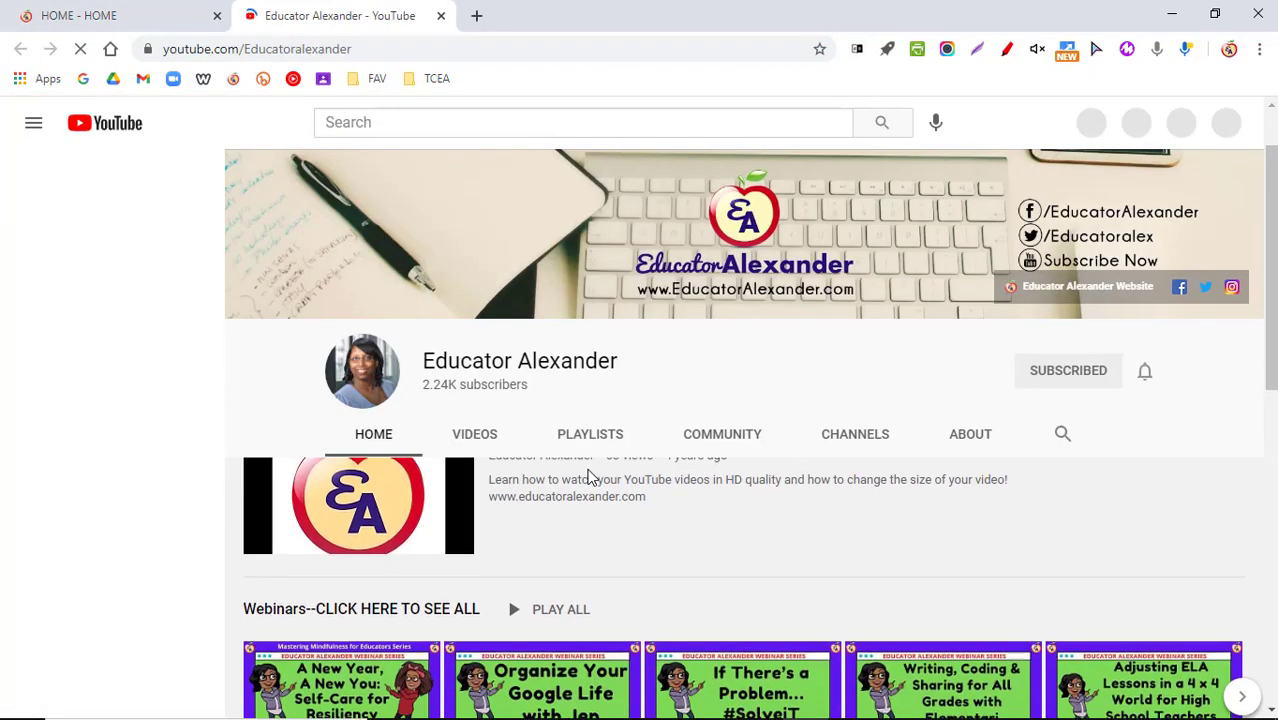
pyautogui.scroll(-4, 585, 478)
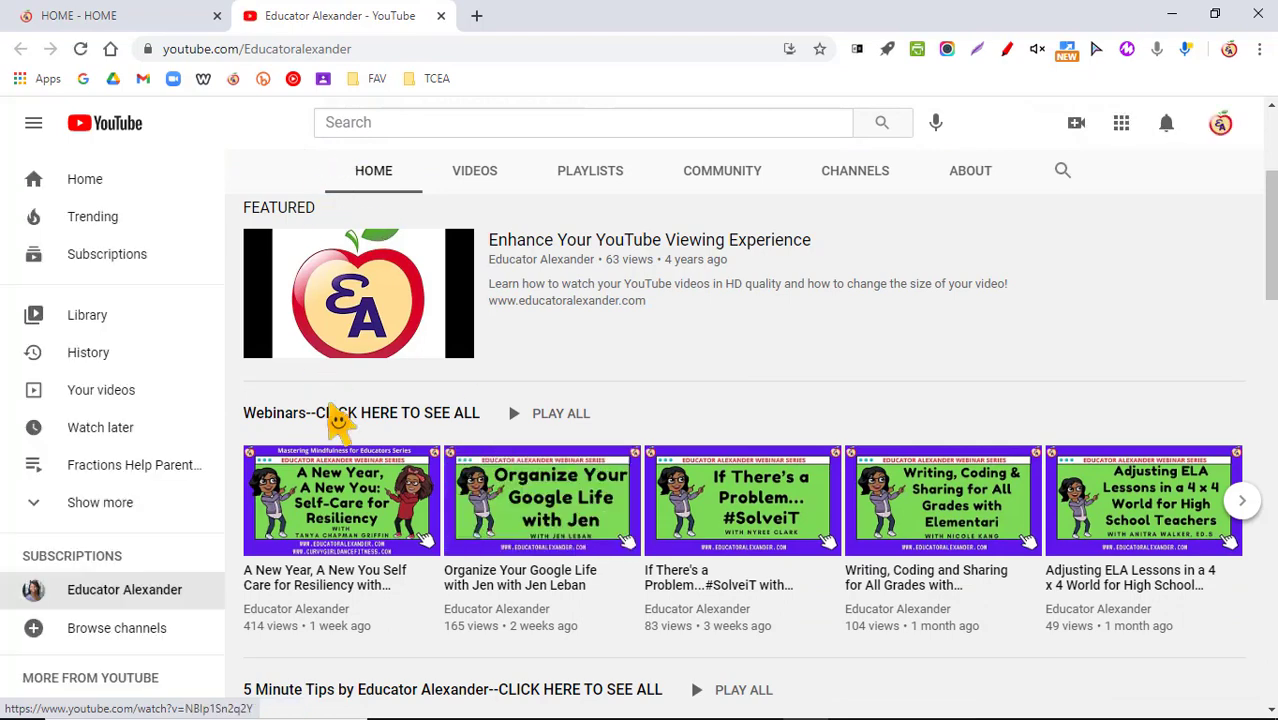
pyautogui.scroll(-1, 334, 414)
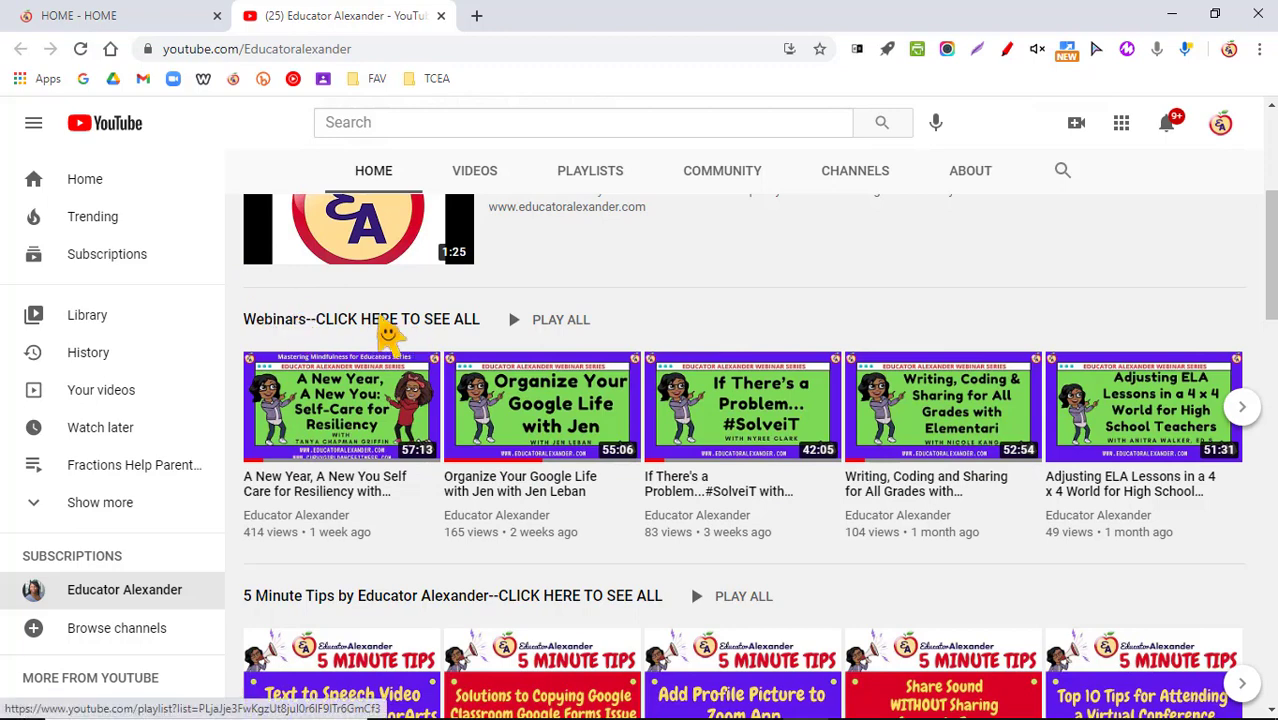
# Open the full 5 Minute Tips by Educator Alexander playlist and look through its Zoom, Google Meet and Google Classroom videos.
pyautogui.scroll(-2, 432, 345)
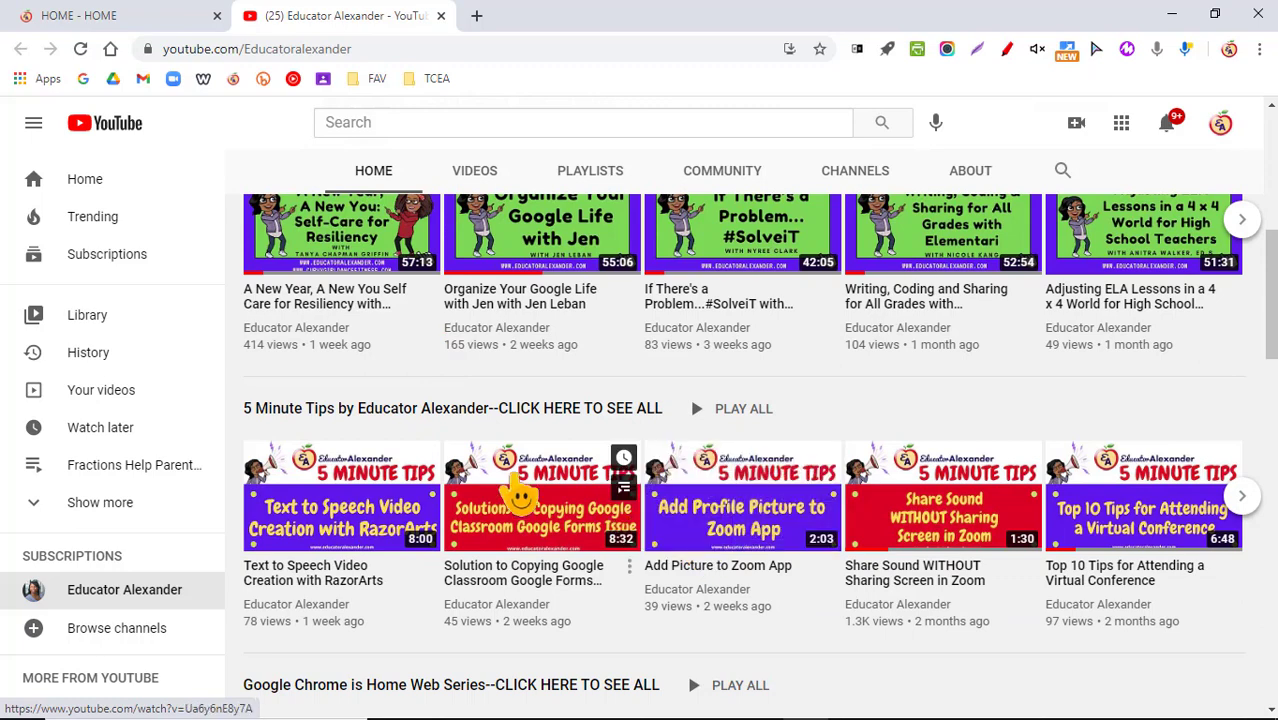
pyautogui.click(588, 416)
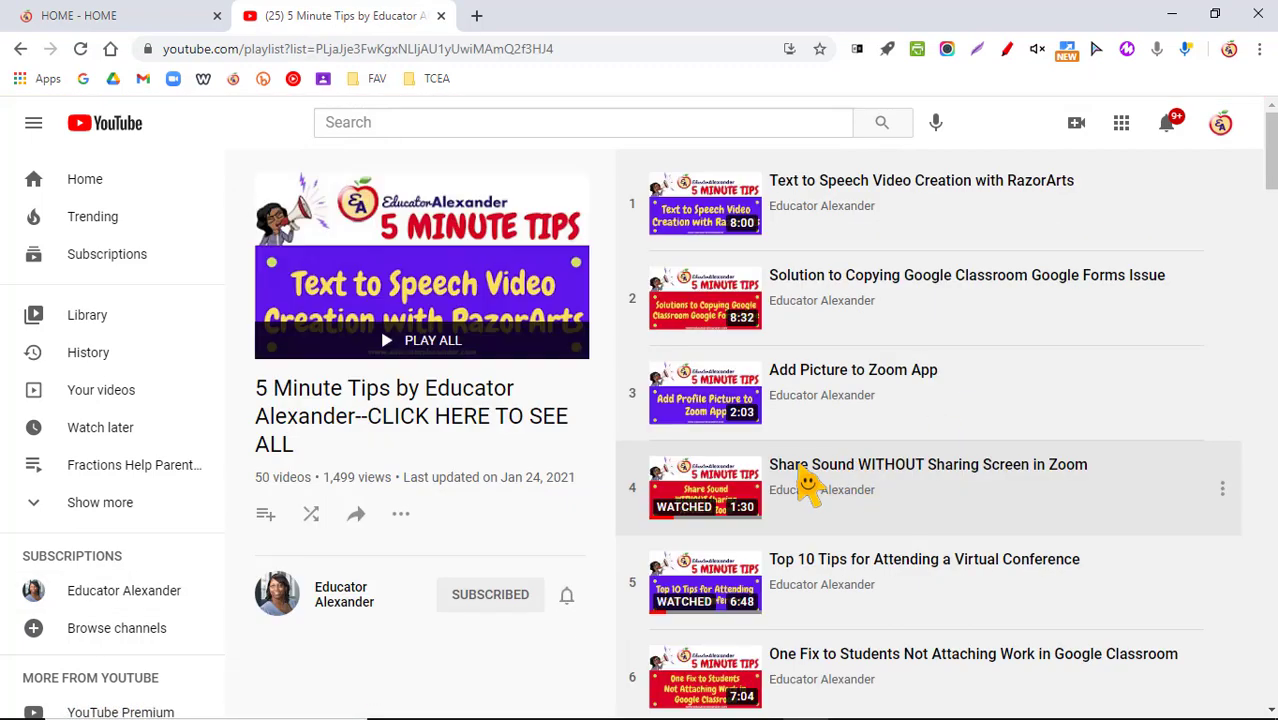
pyautogui.scroll(-5, 1020, 488)
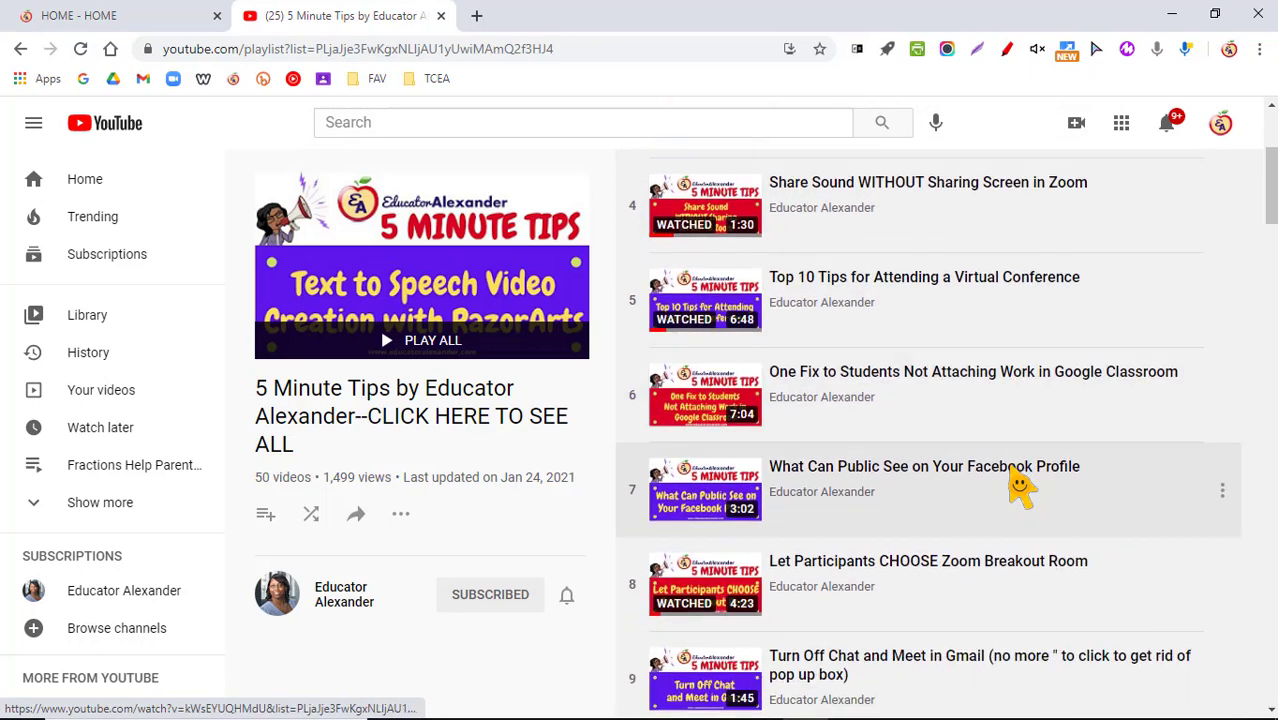
pyautogui.scroll(-2, 1020, 488)
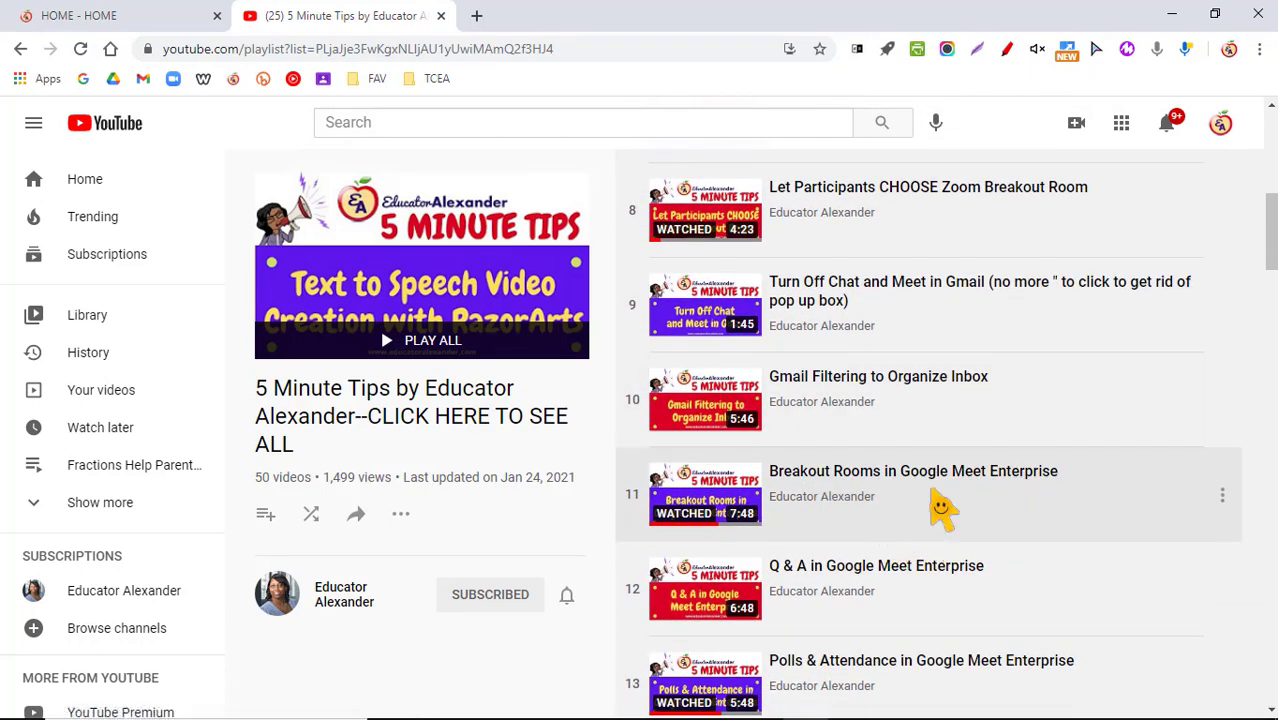
pyautogui.scroll(-5, 982, 510)
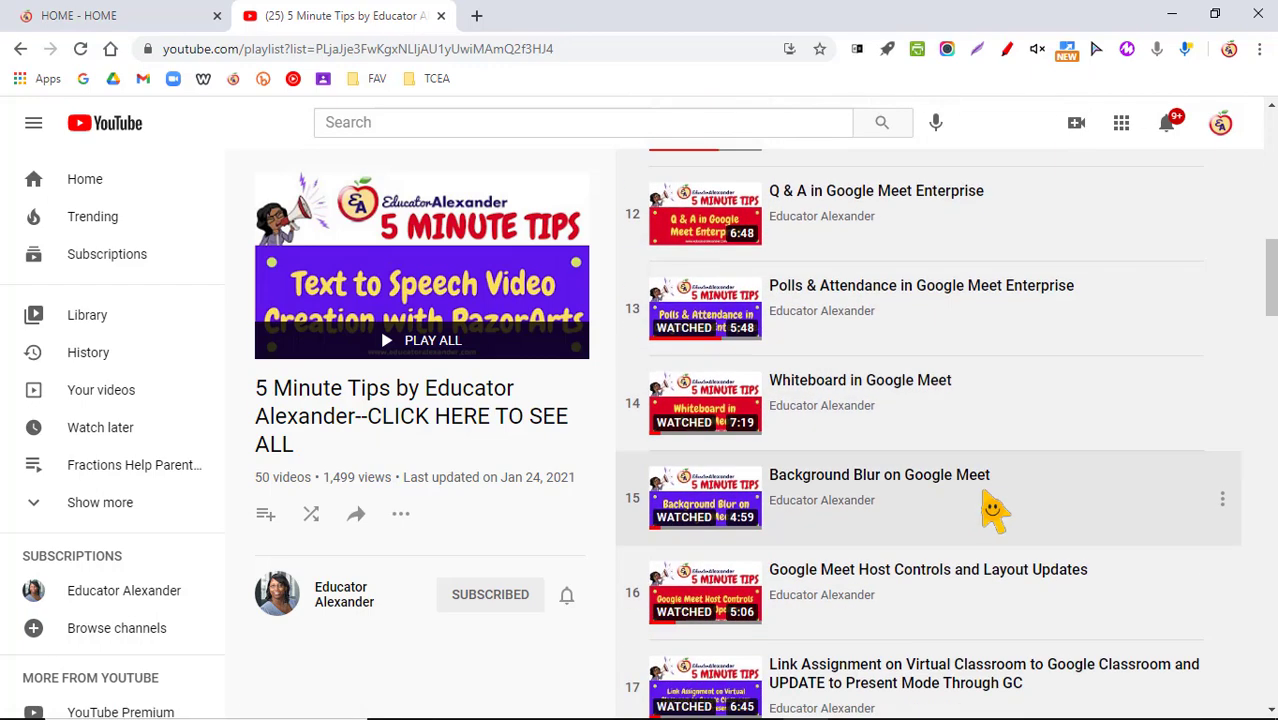
pyautogui.scroll(-3, 1021, 508)
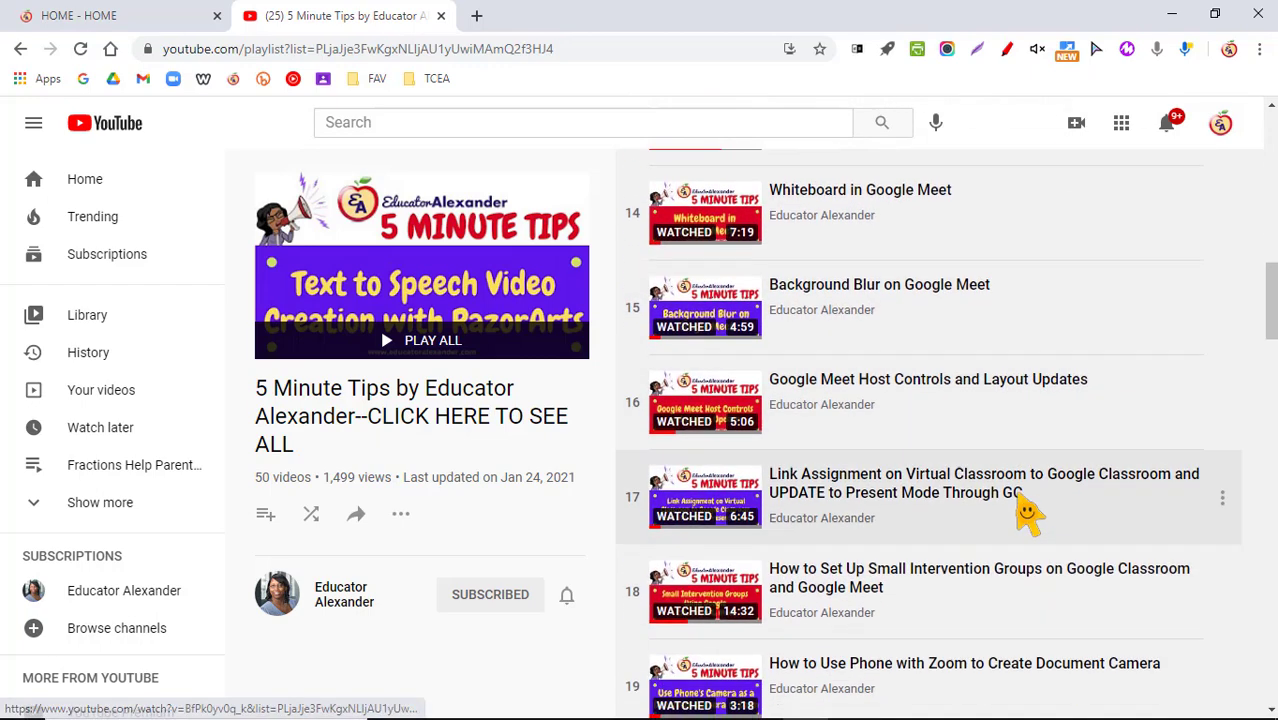
pyautogui.scroll(-1, 850, 485)
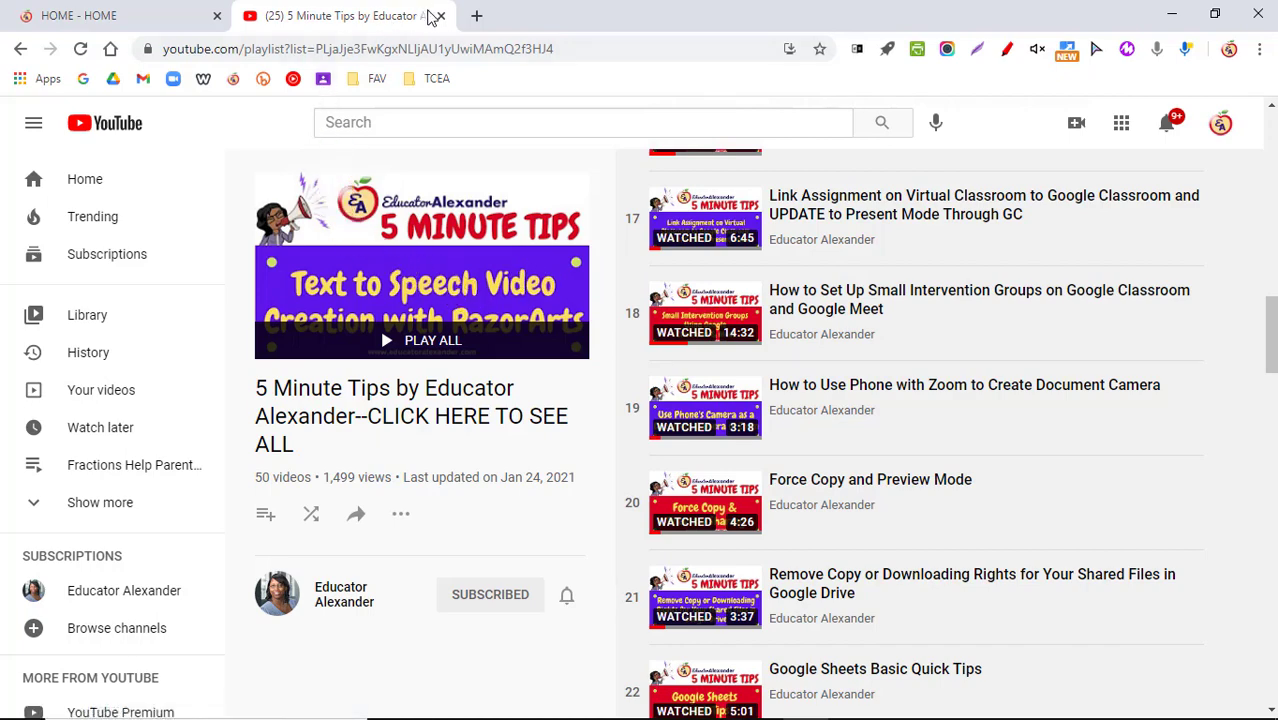
# Close the YouTube playlist page and open the English 3rd Period class in Google Classroom.
pyautogui.click(440, 16)
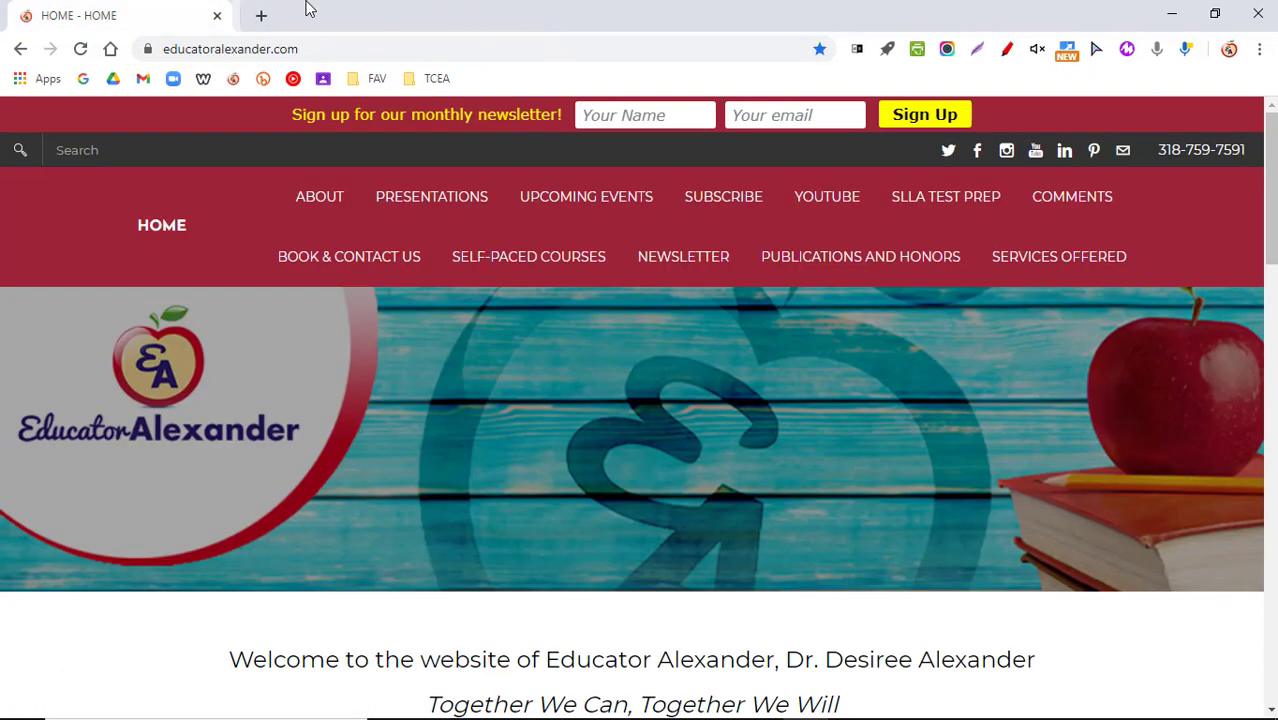
pyautogui.click(322, 80)
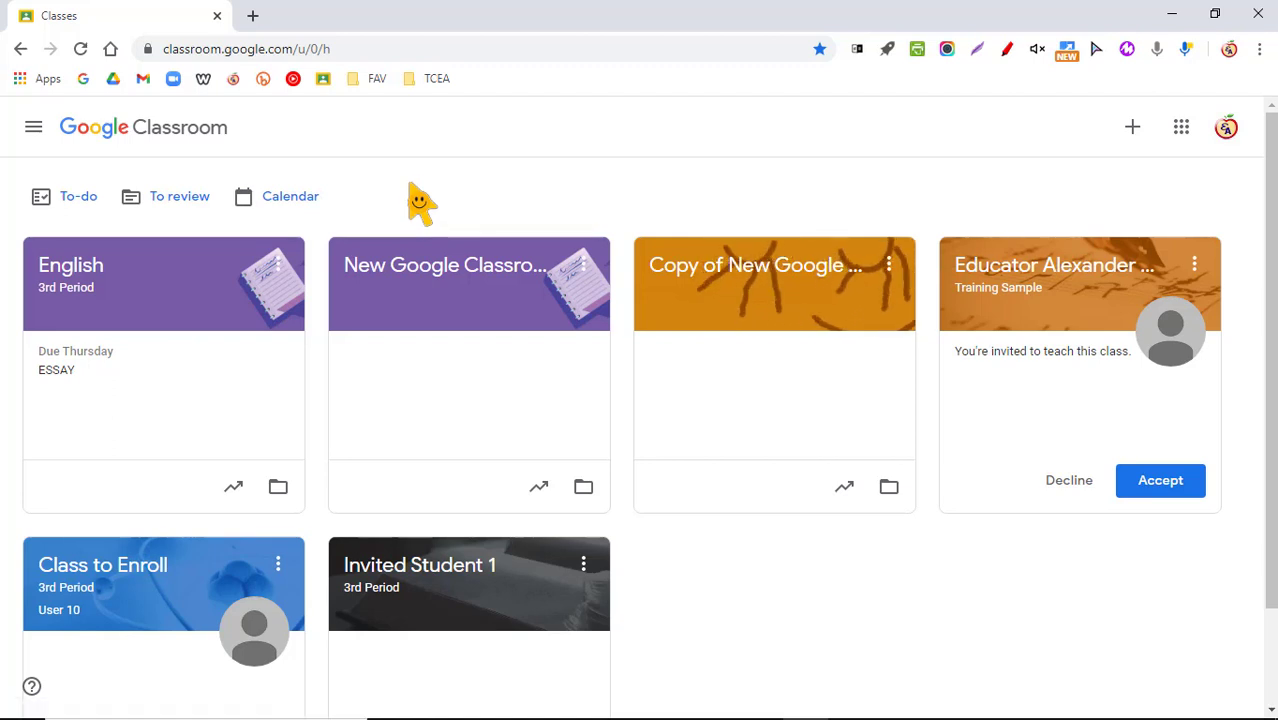
pyautogui.click(103, 280)
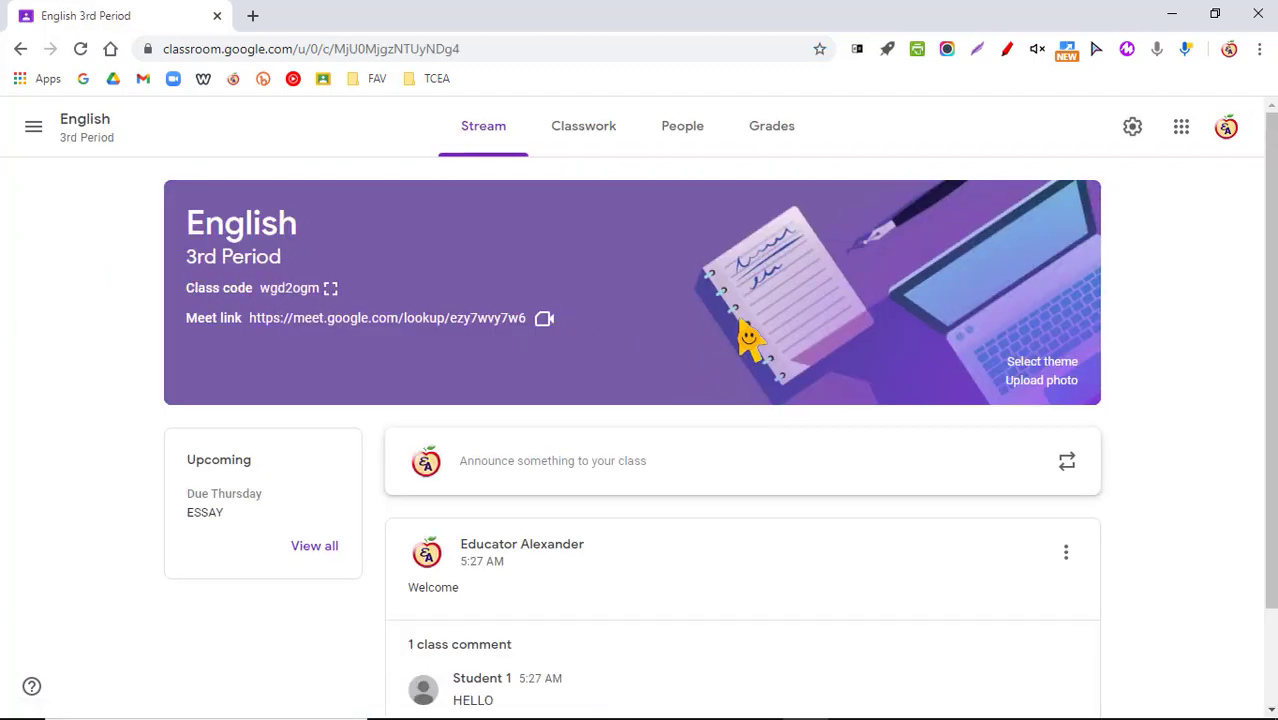